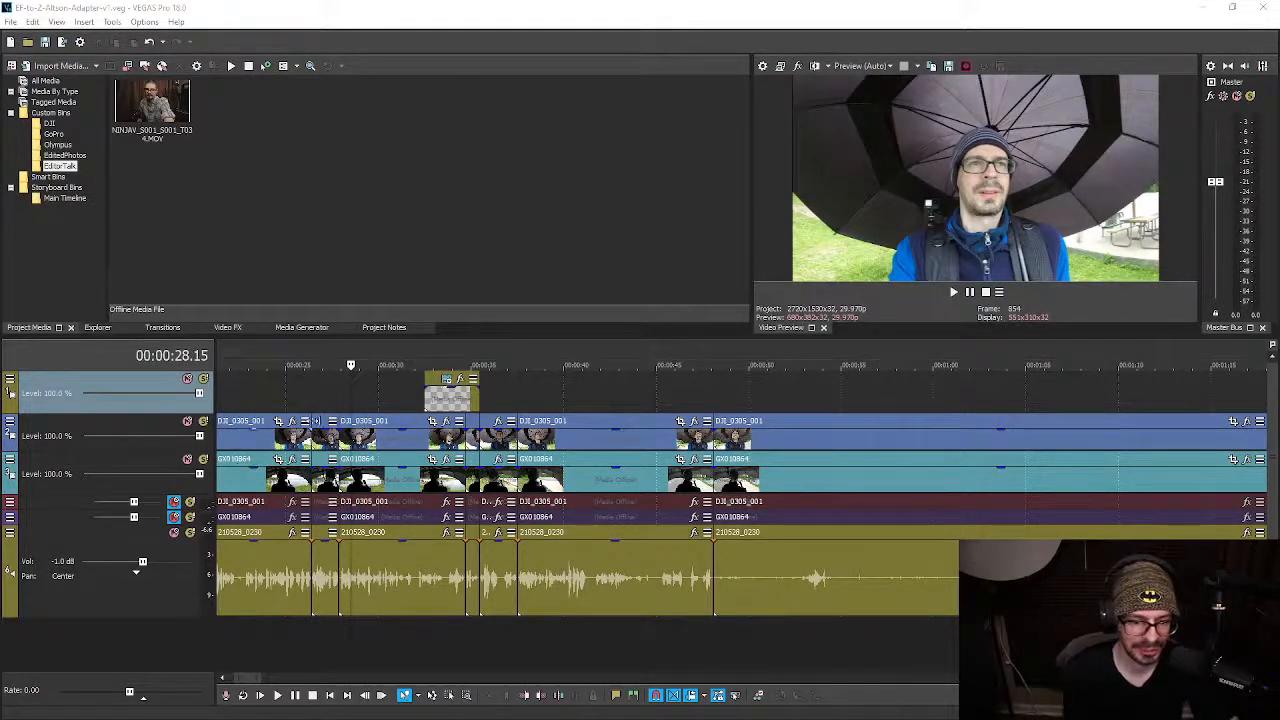
left_click(348, 395)
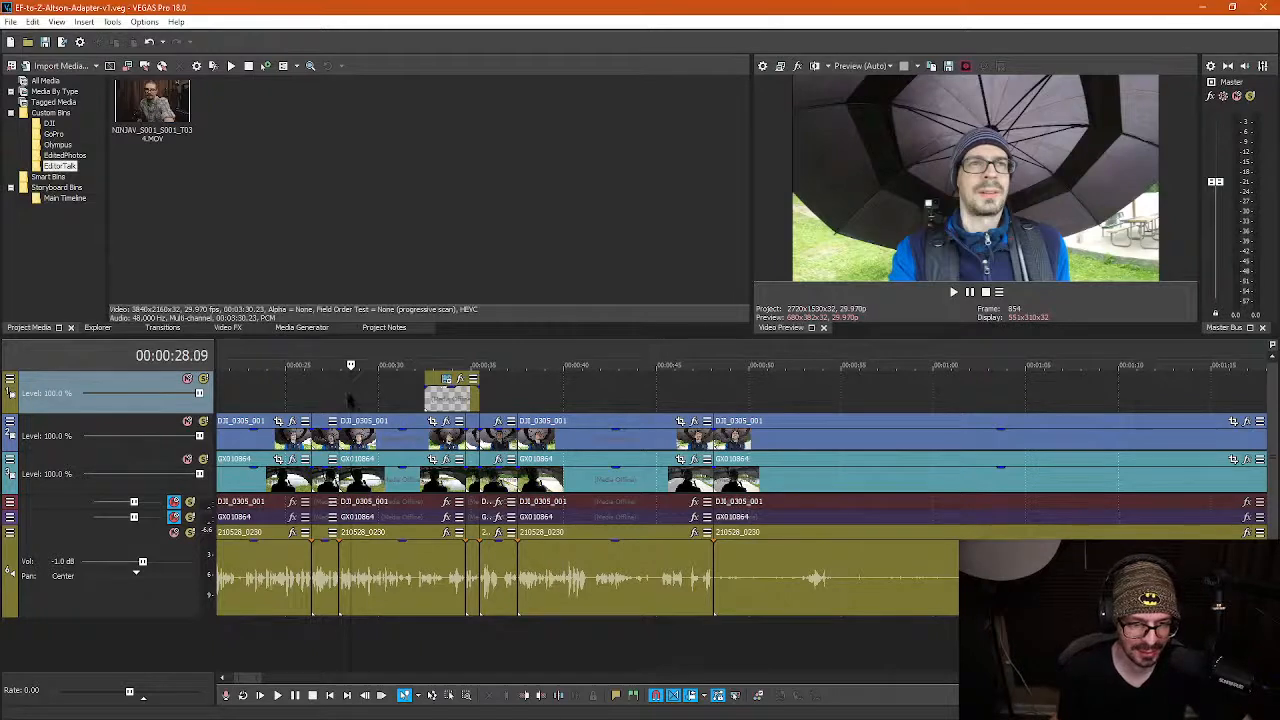
left_click(292, 395)
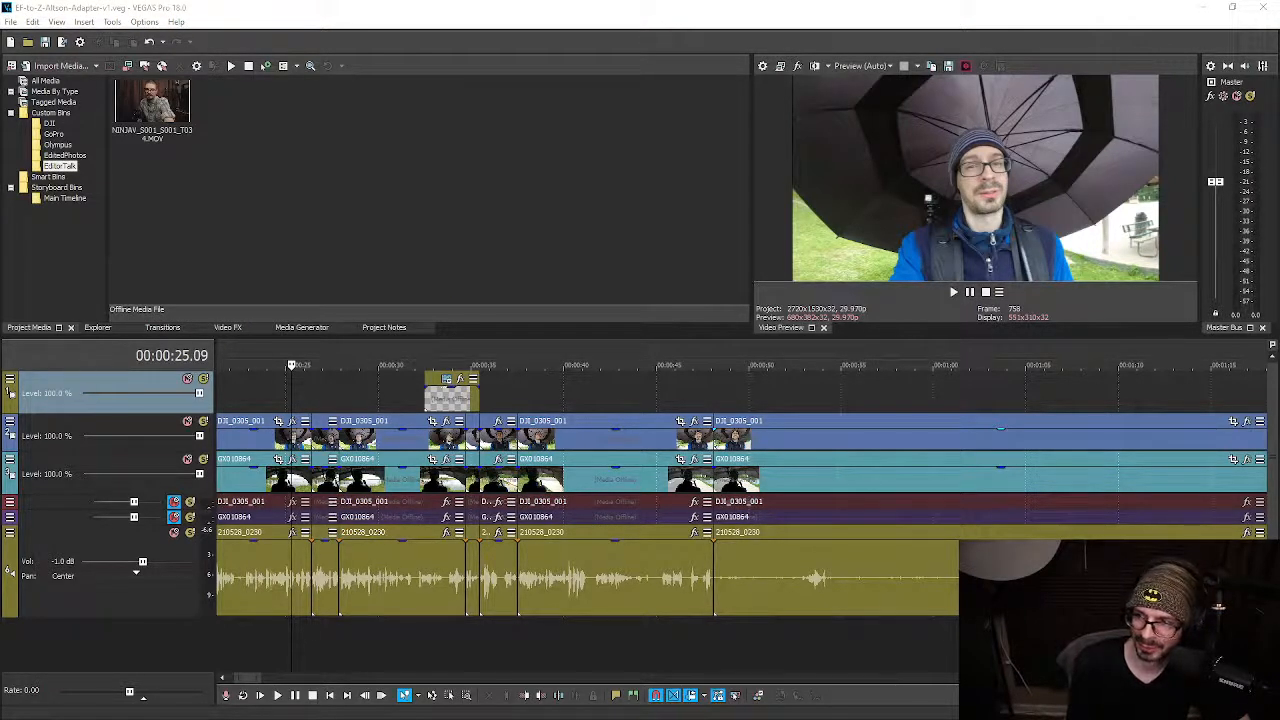
left_click(362, 392)
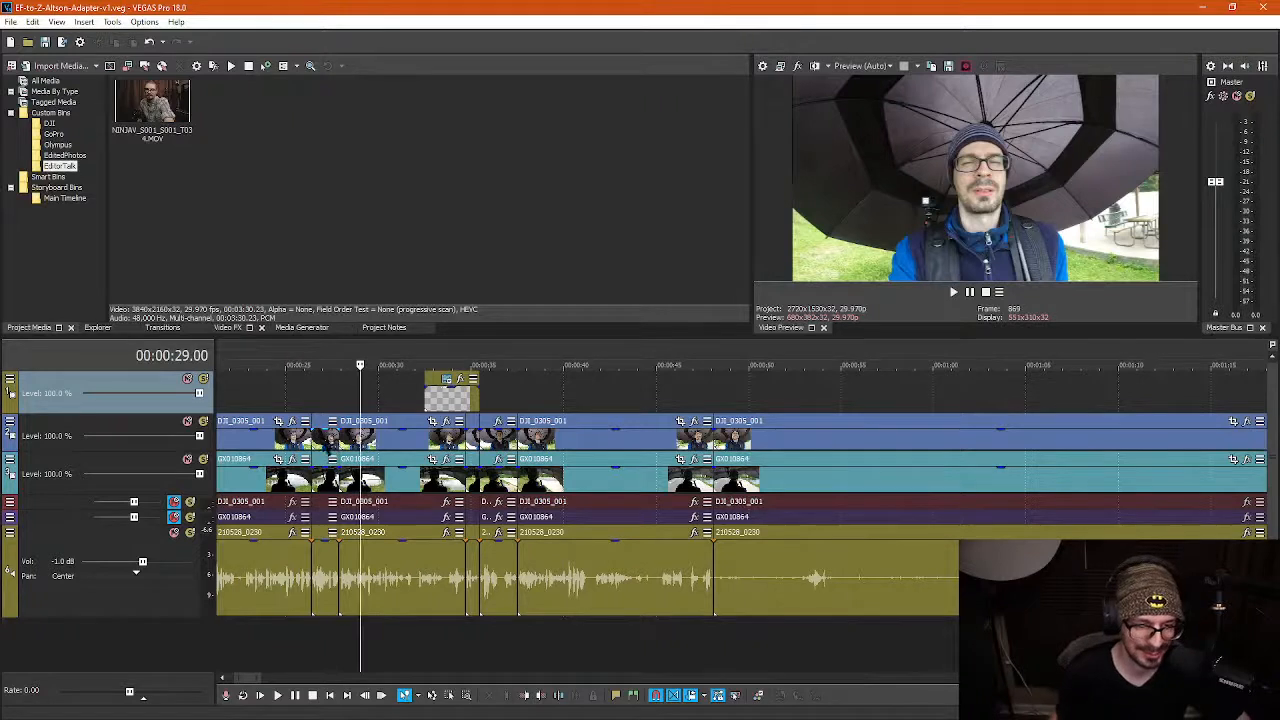
left_click(258, 400)
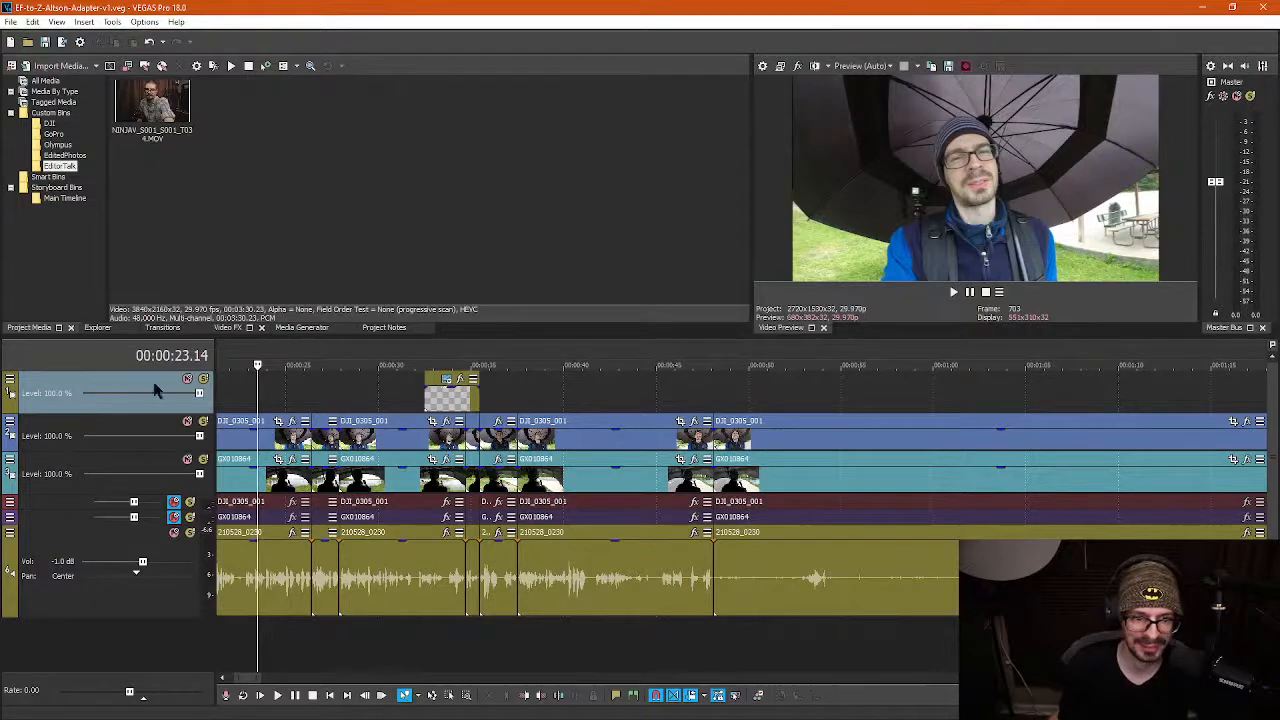
Show the photos stored in the EditedPhotos bin of the project media
left_click(66, 156)
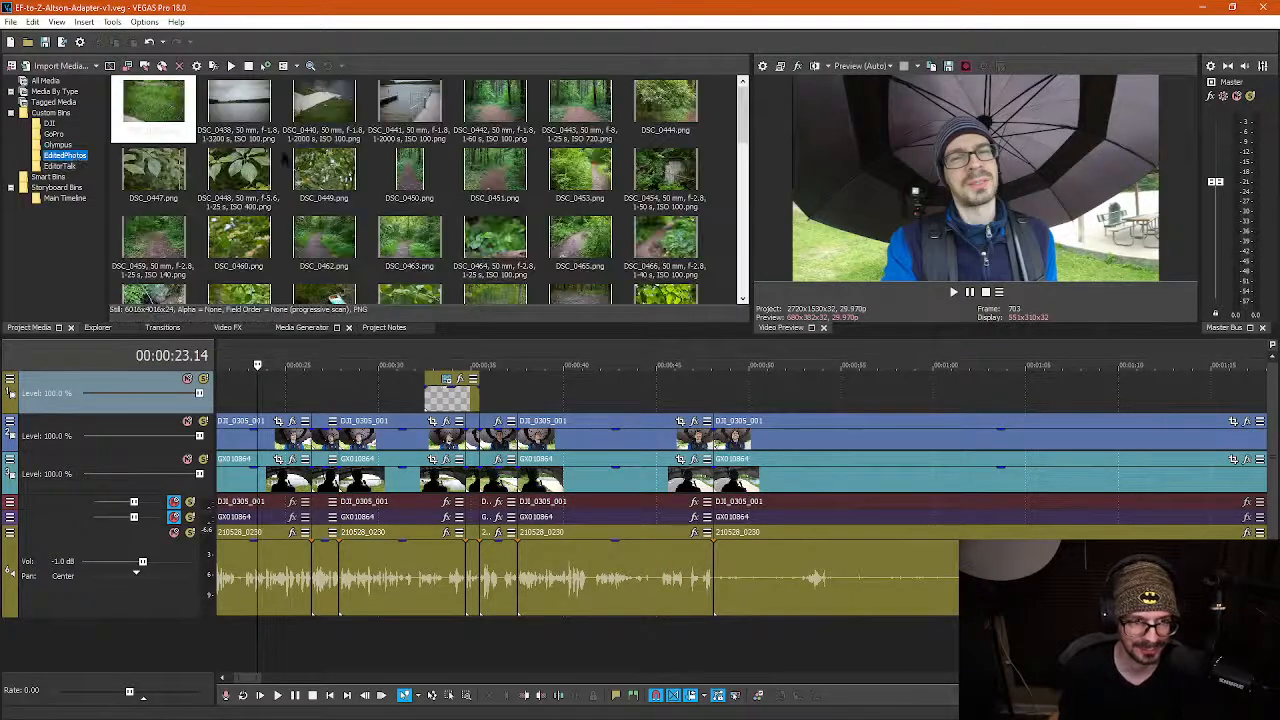
left_click_drag(742, 115, 743, 82)
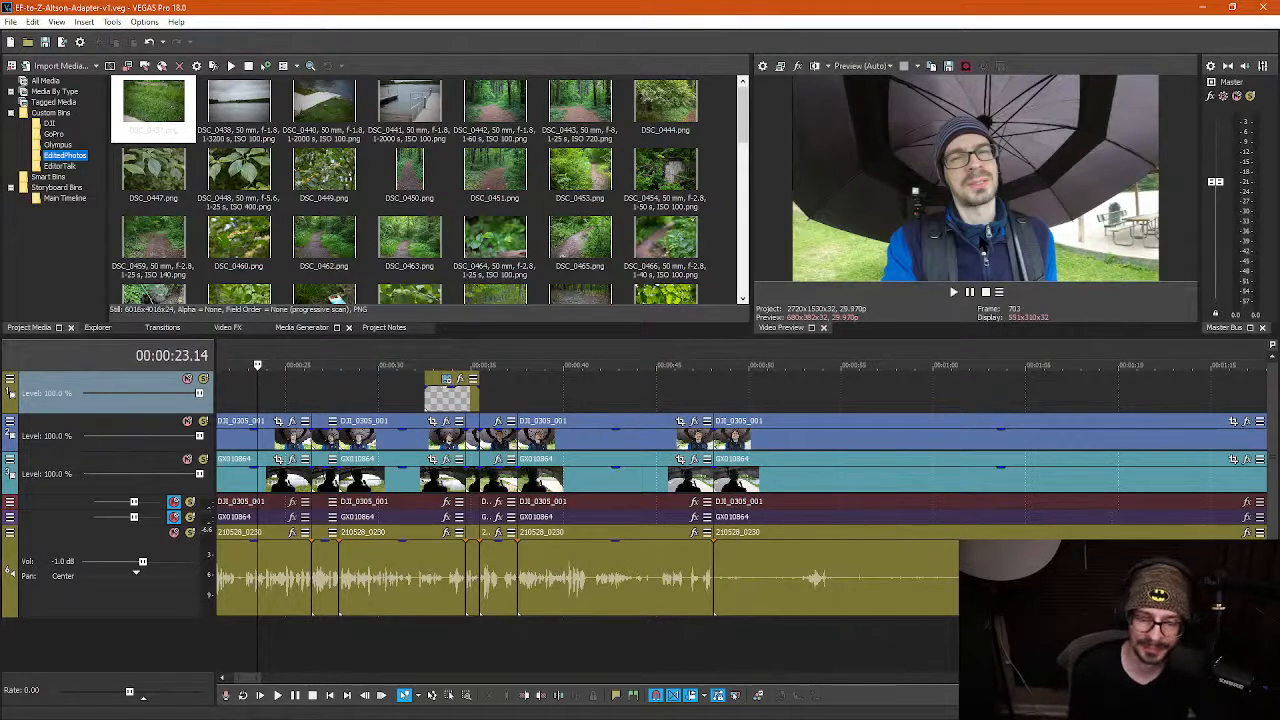
left_click(272, 399)
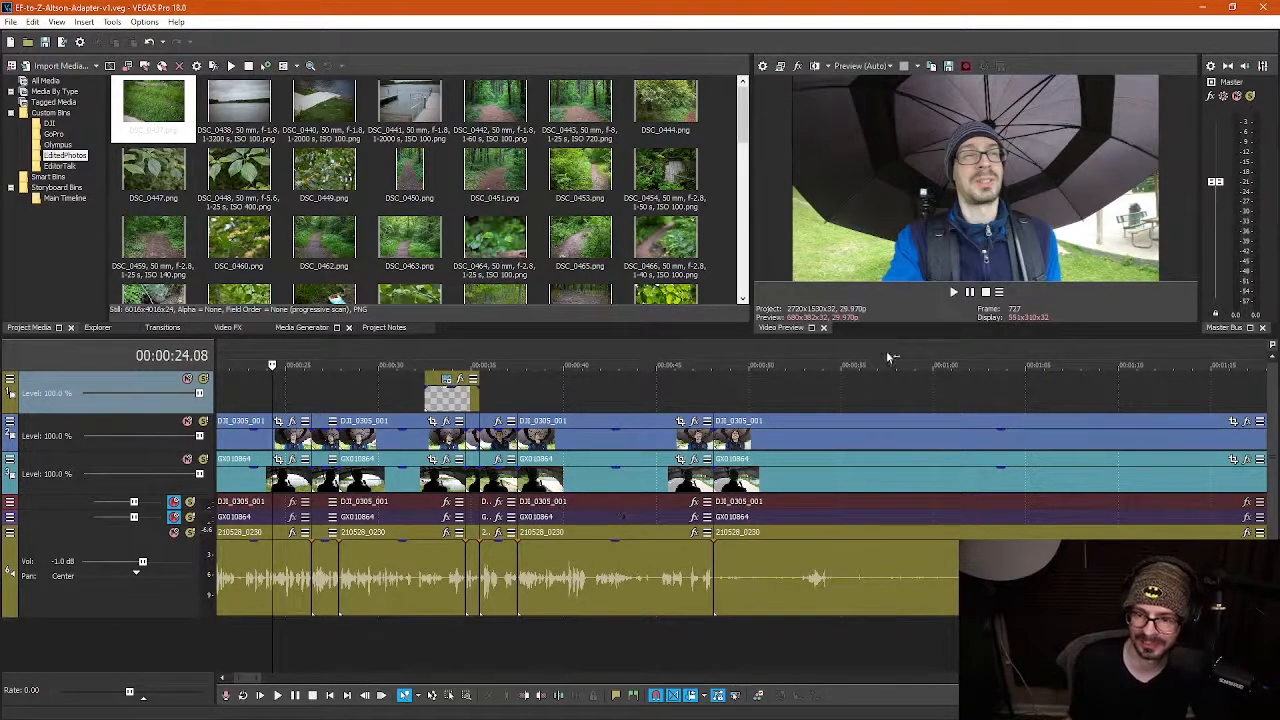
Make the media and preview area taller above the timeline, and shift its divider to narrow the project media pane slightly
left_click_drag(698, 336, 698, 372)
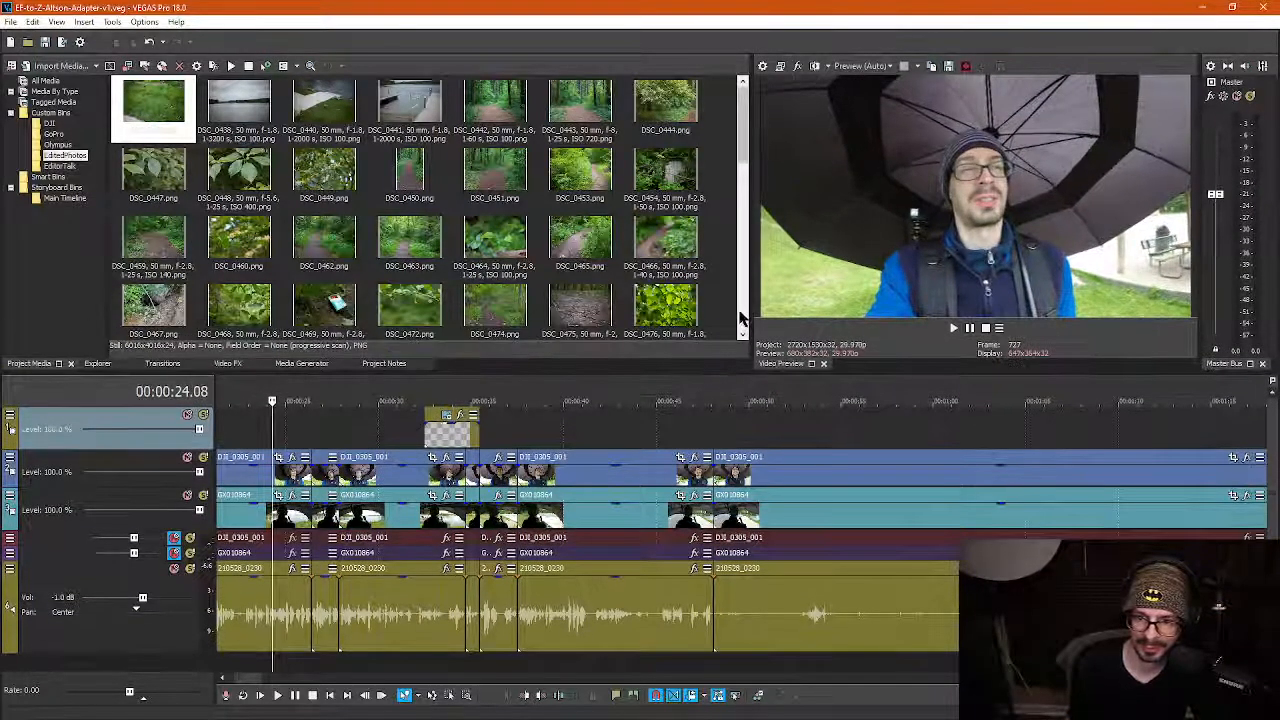
left_click_drag(752, 312, 733, 312)
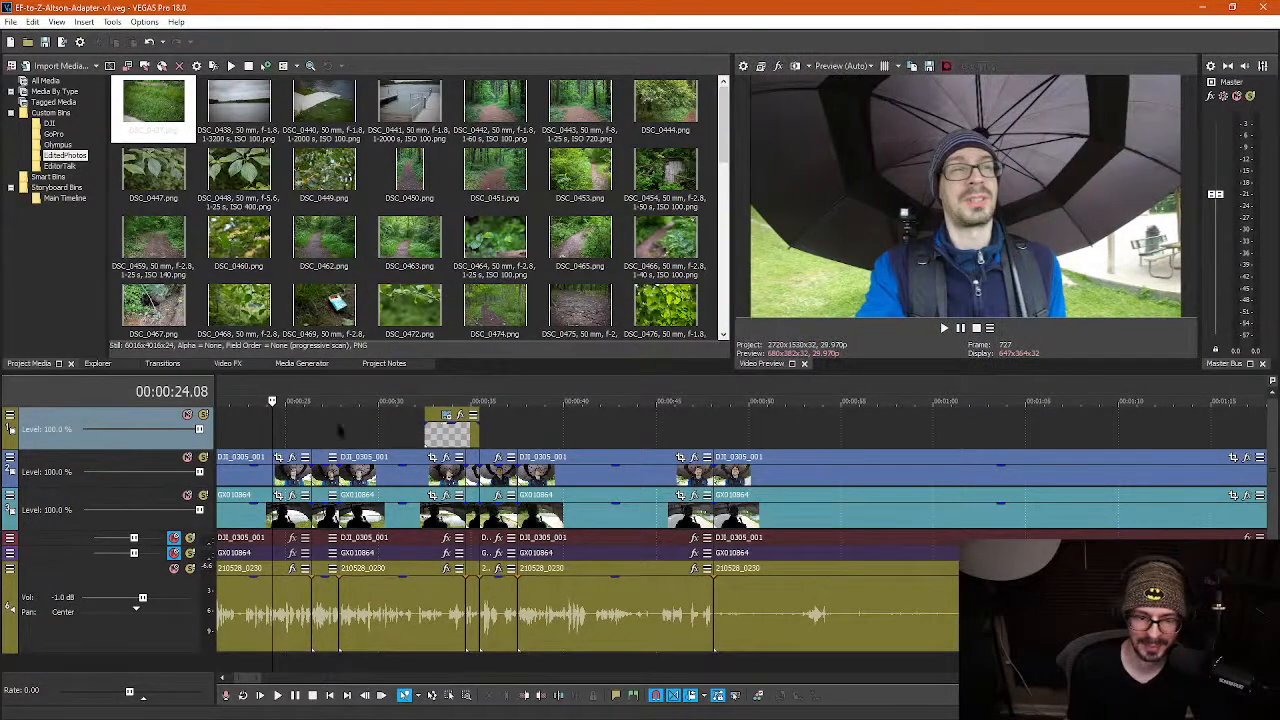
Return the playhead to the start of the project and show the whole edit on the timeline
left_click_drag(270, 437, 283, 437)
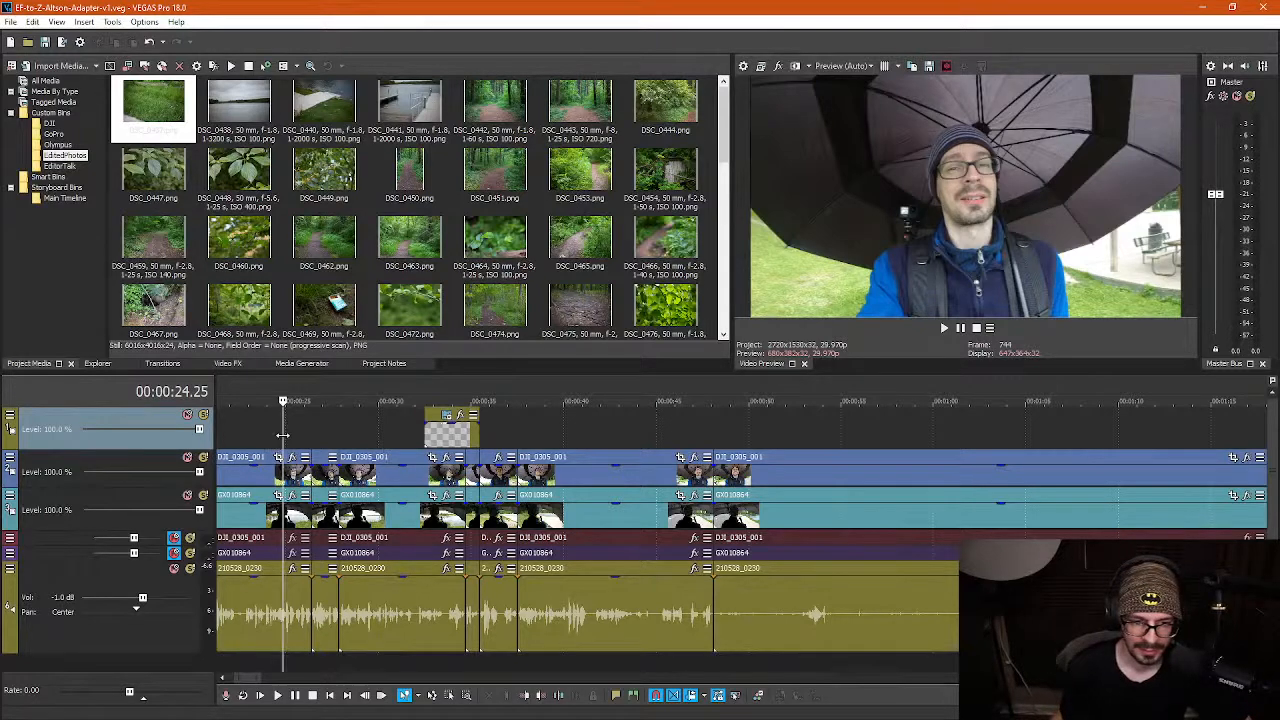
left_click_drag(283, 402, 192, 432)
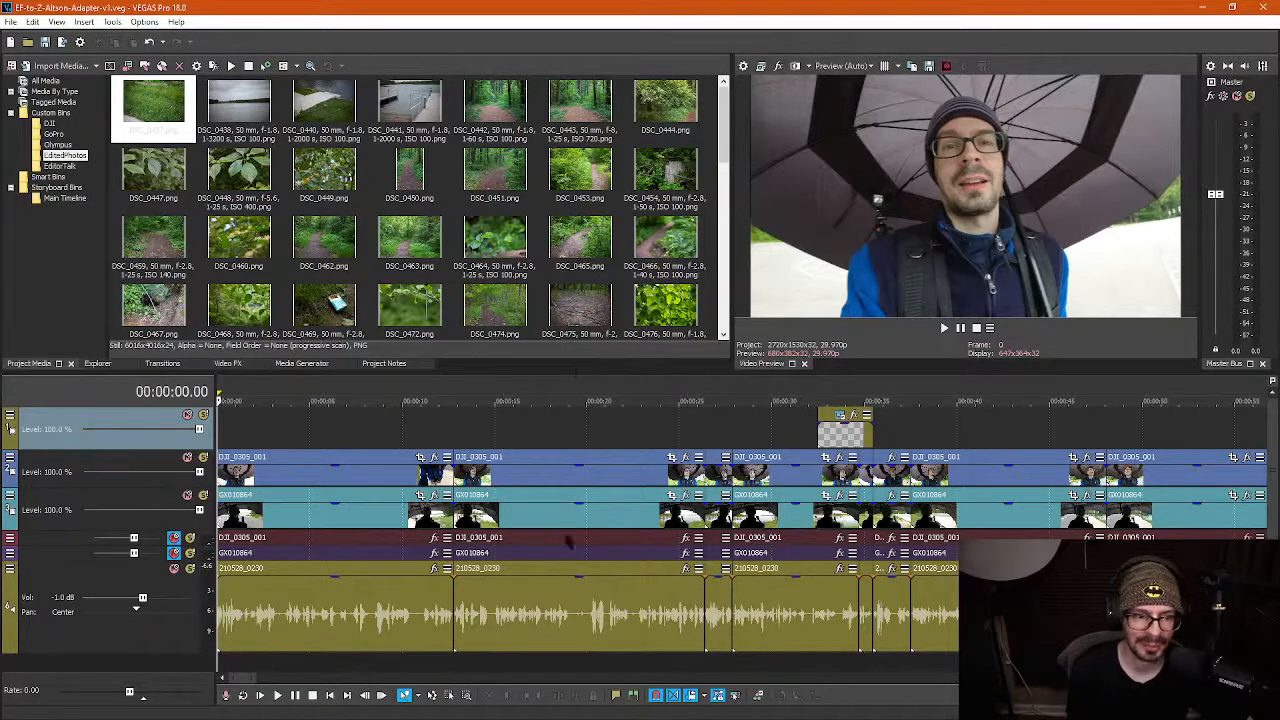
scroll(716, 494, "down", 5)
scroll(716, 494, "down", 6)
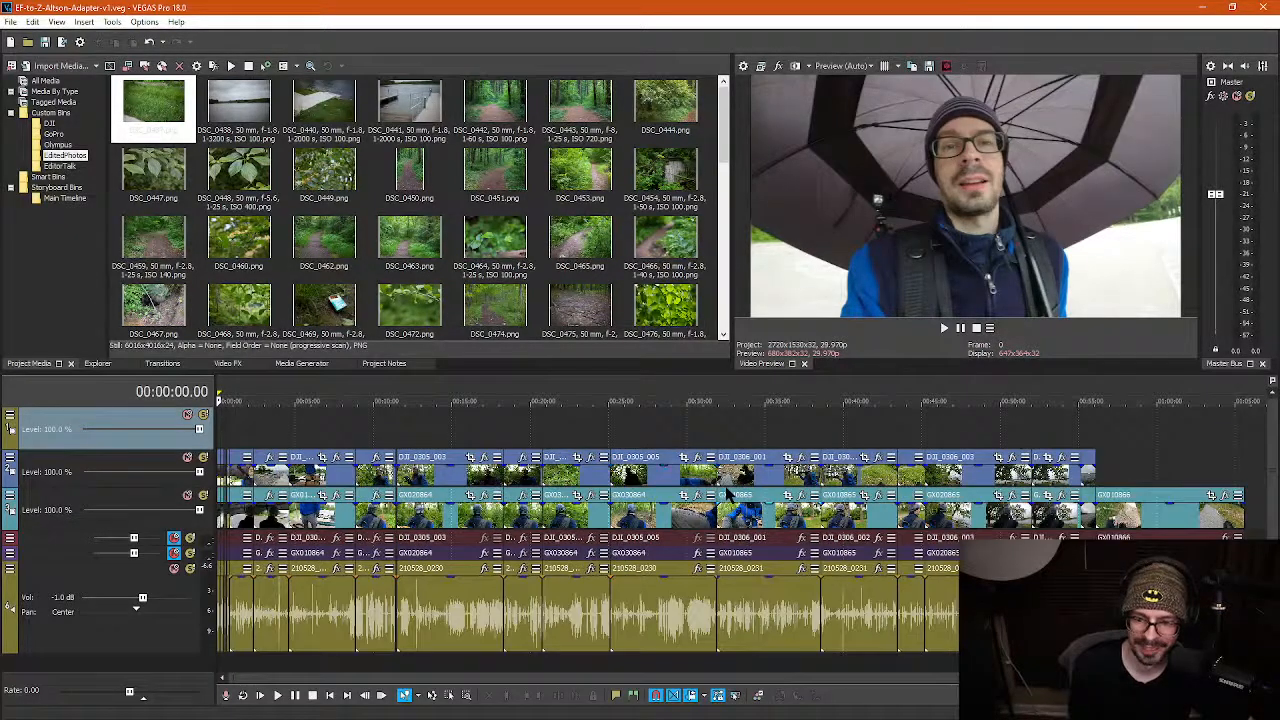
Add the NINJAV talking-head clip from the EditorTalk bin after the last GX010866 clip, on the same video track
left_click(59, 165)
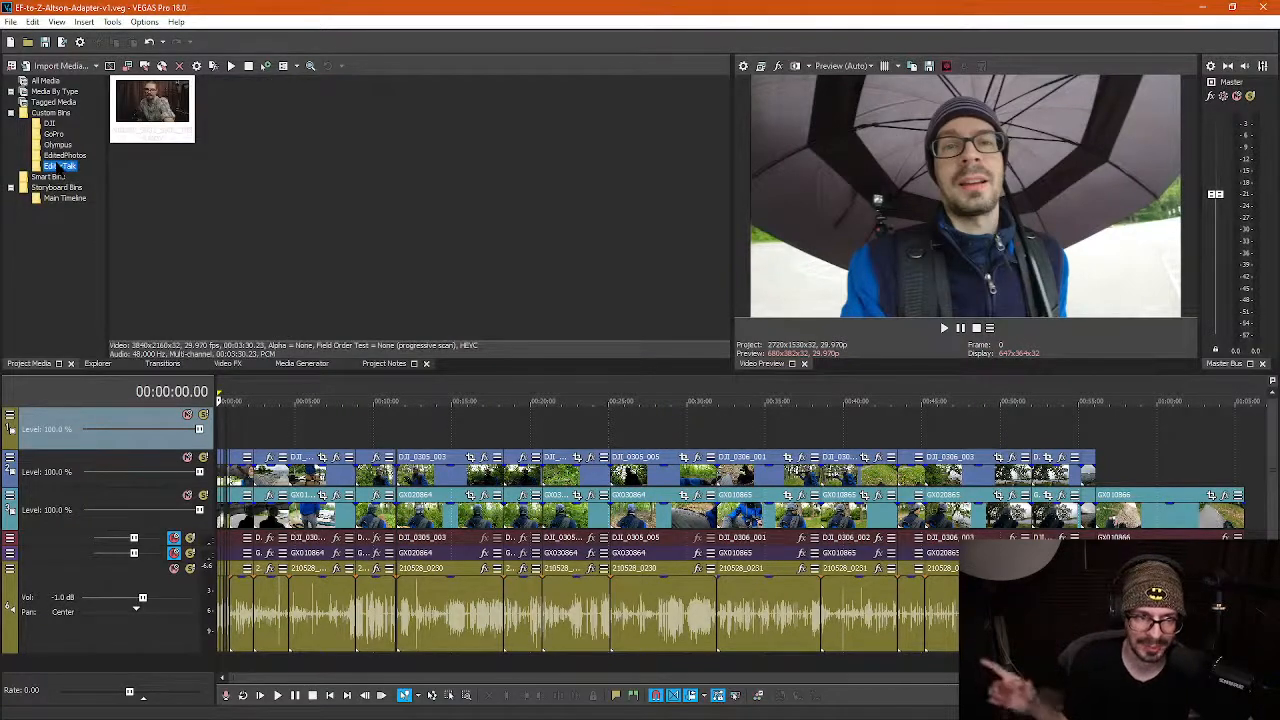
left_click(163, 125)
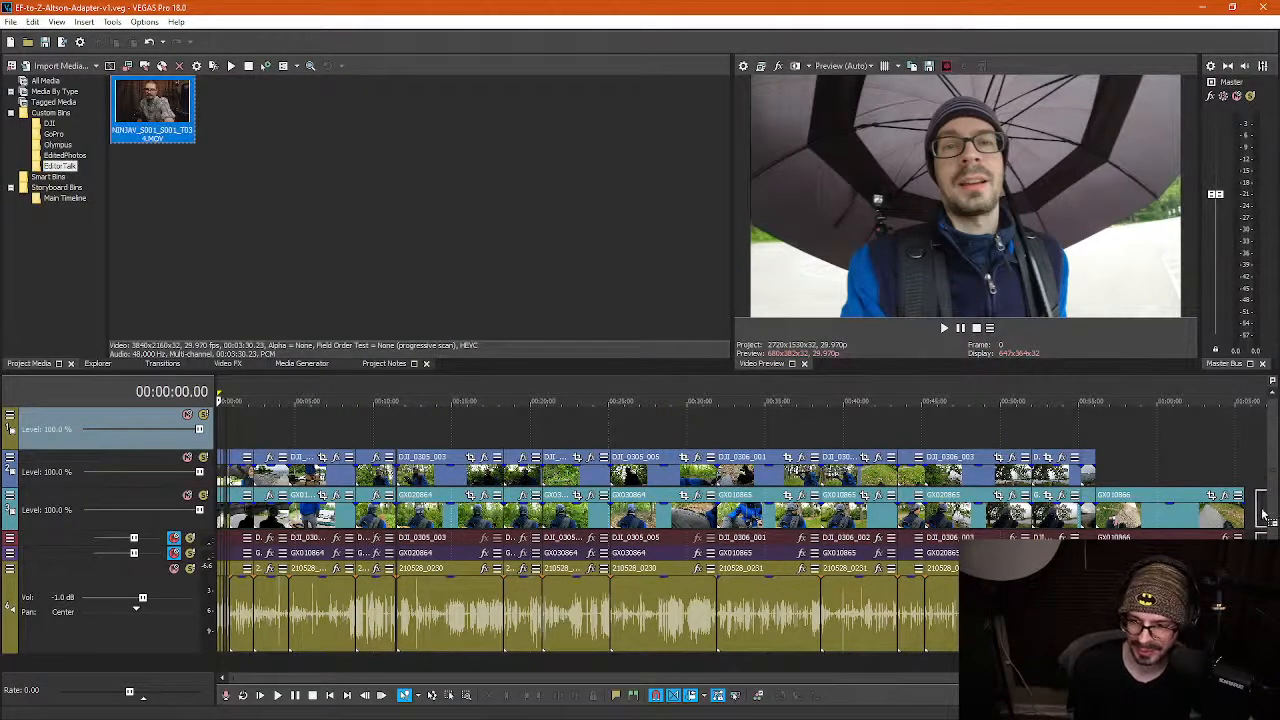
left_click_drag(1264, 514, 1264, 514)
Play a section of the NINJAV clip at the end of the timeline to check its Channel 3 audio level
left_click(1219, 465)
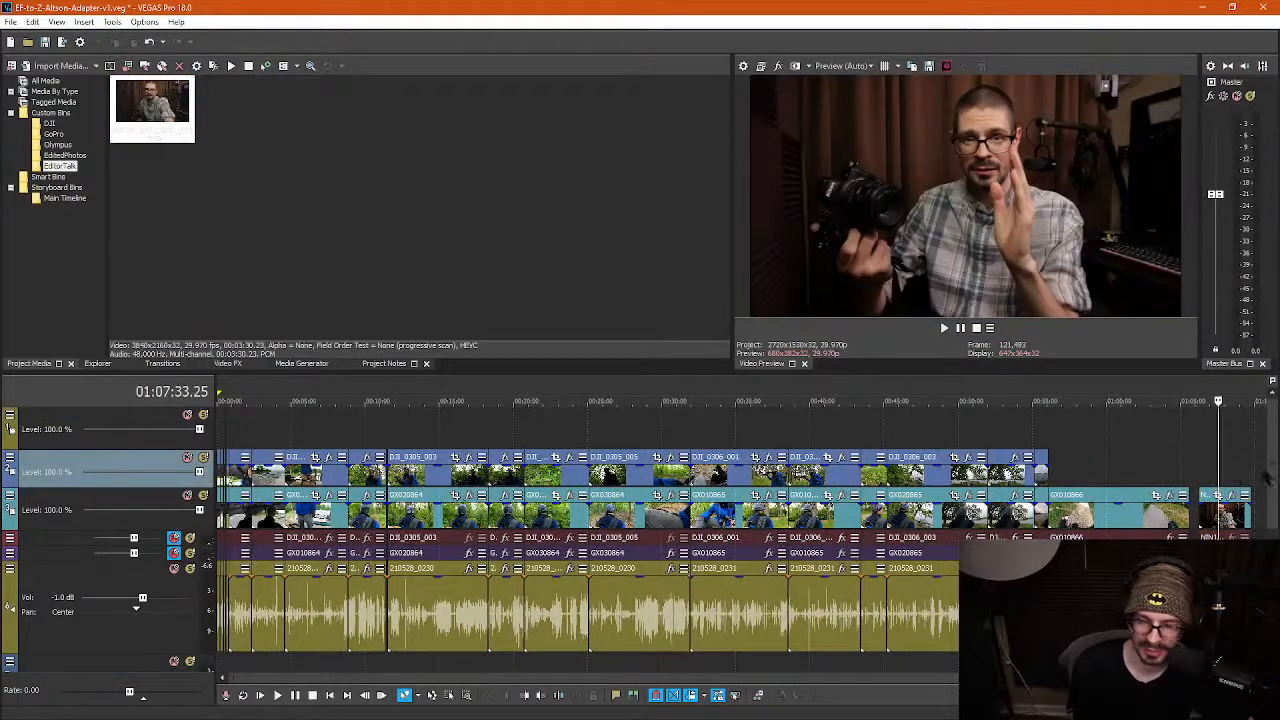
scroll(1272, 505, "down", 1)
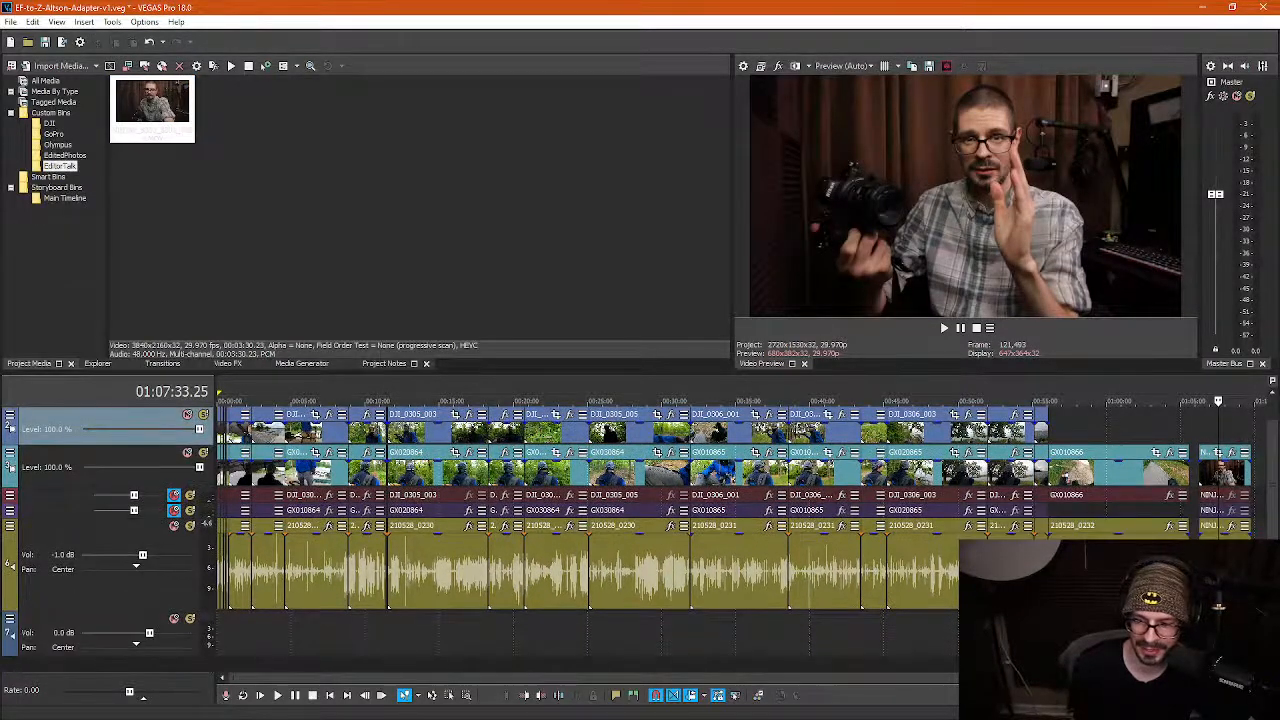
left_click_drag(806, 678, 1040, 683)
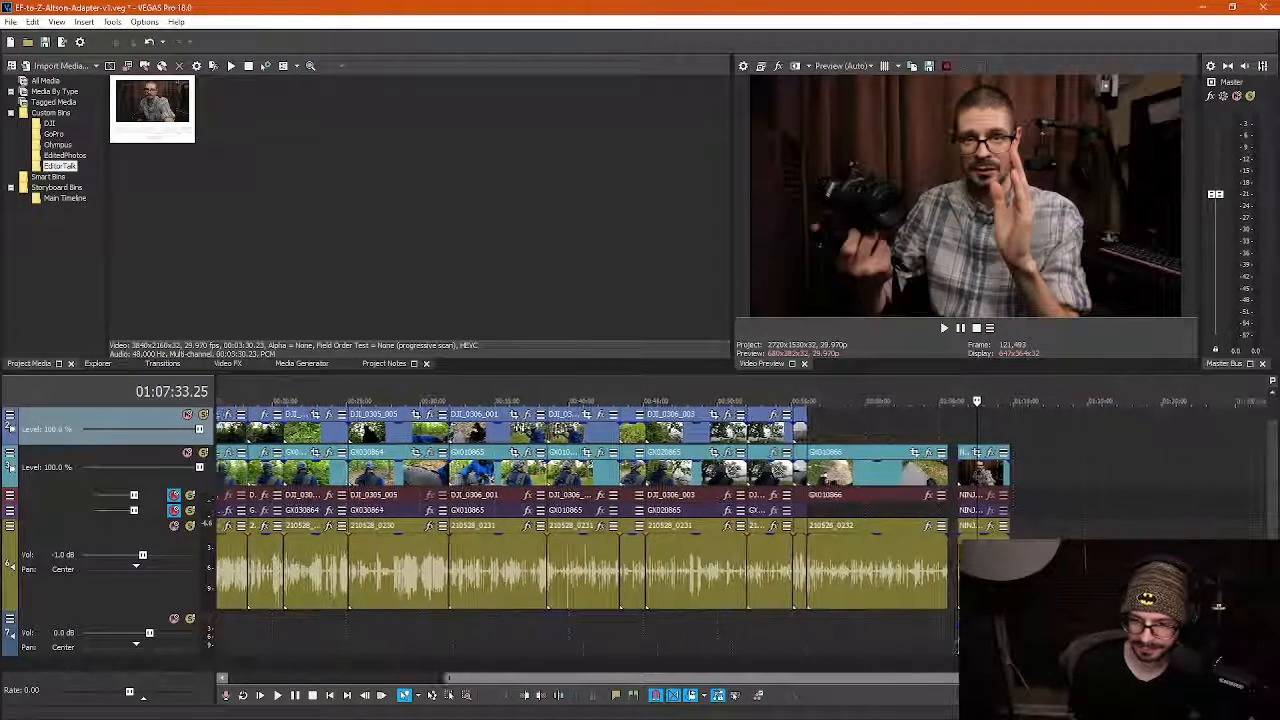
left_click(968, 414)
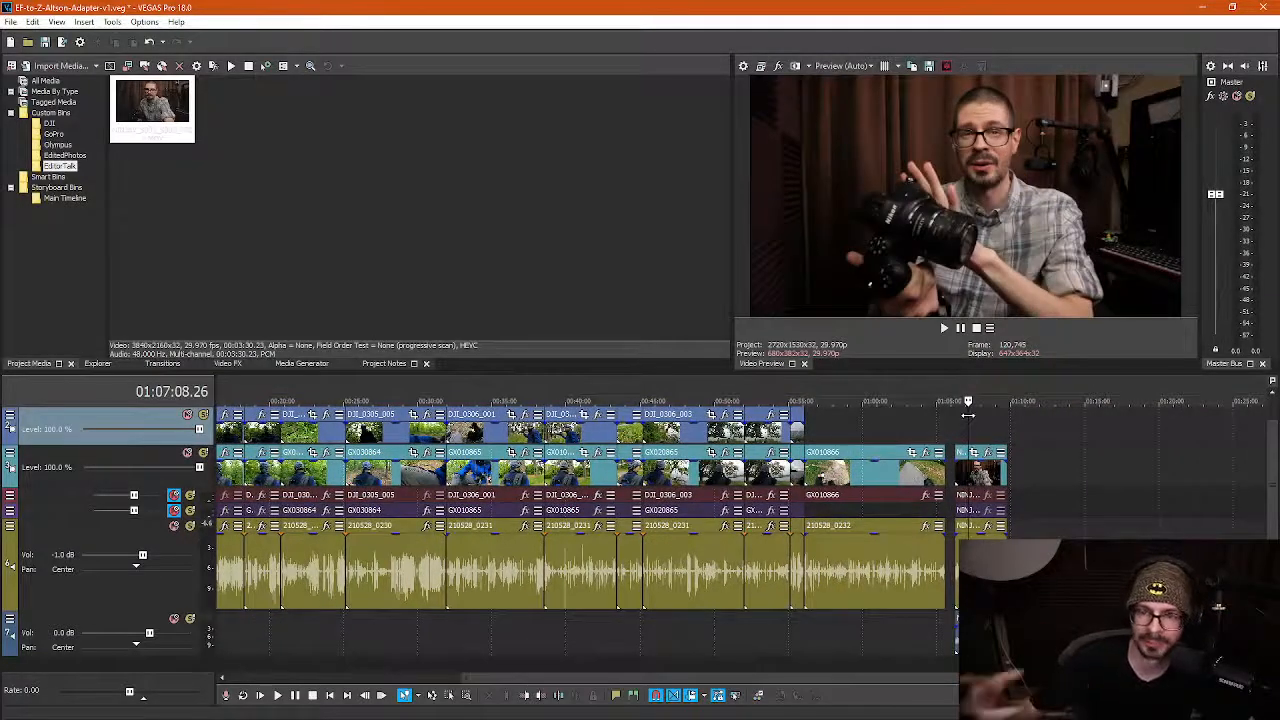
scroll(992, 530, "up", 2)
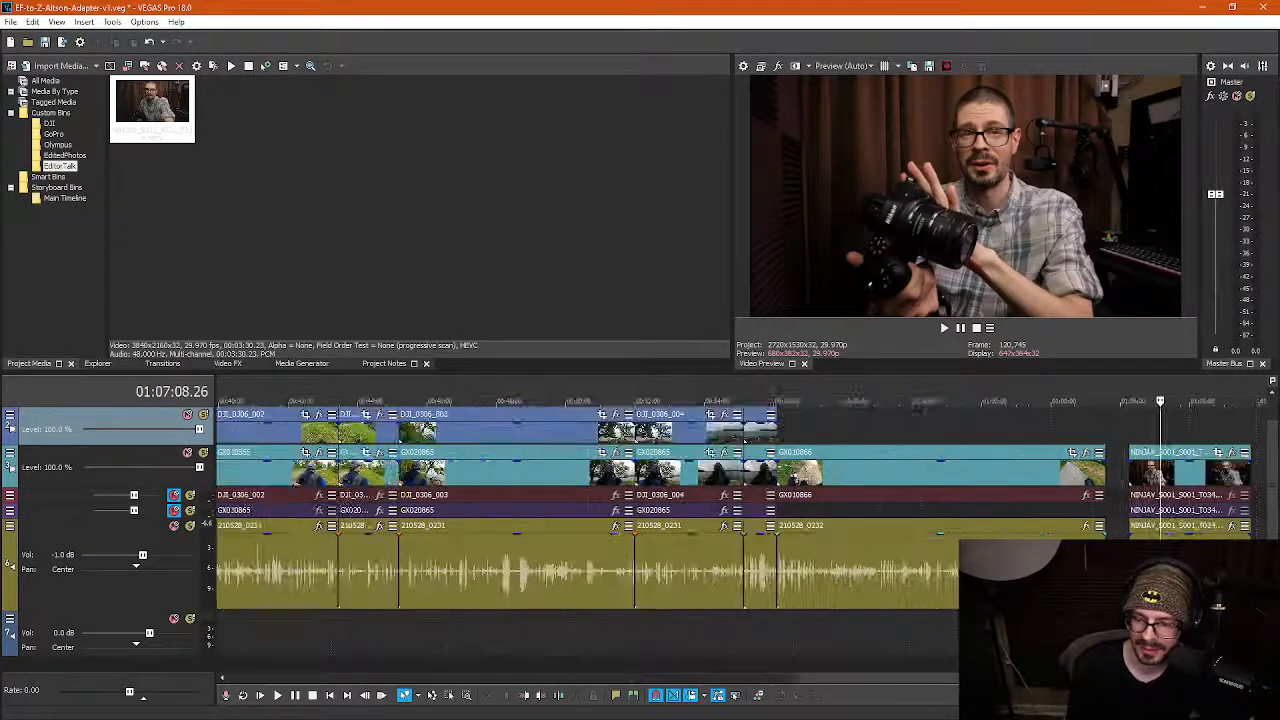
left_click_drag(850, 681, 965, 700)
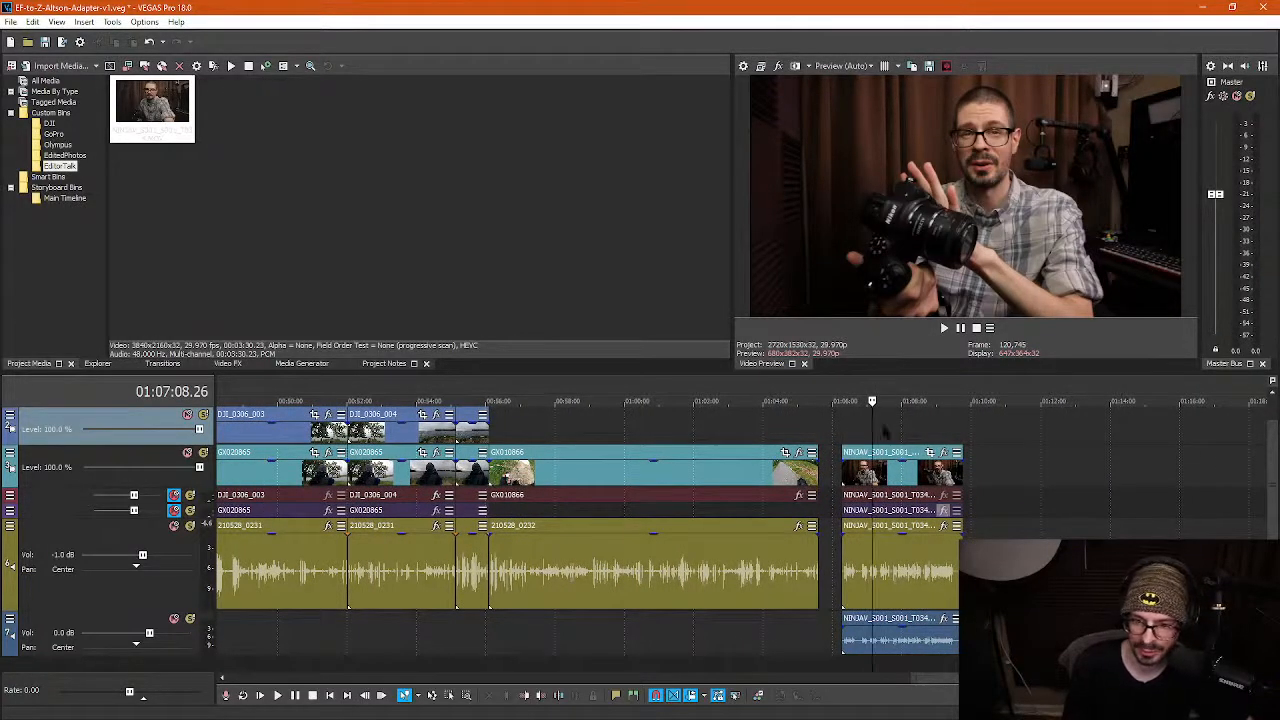
scroll(882, 432, "up", 4)
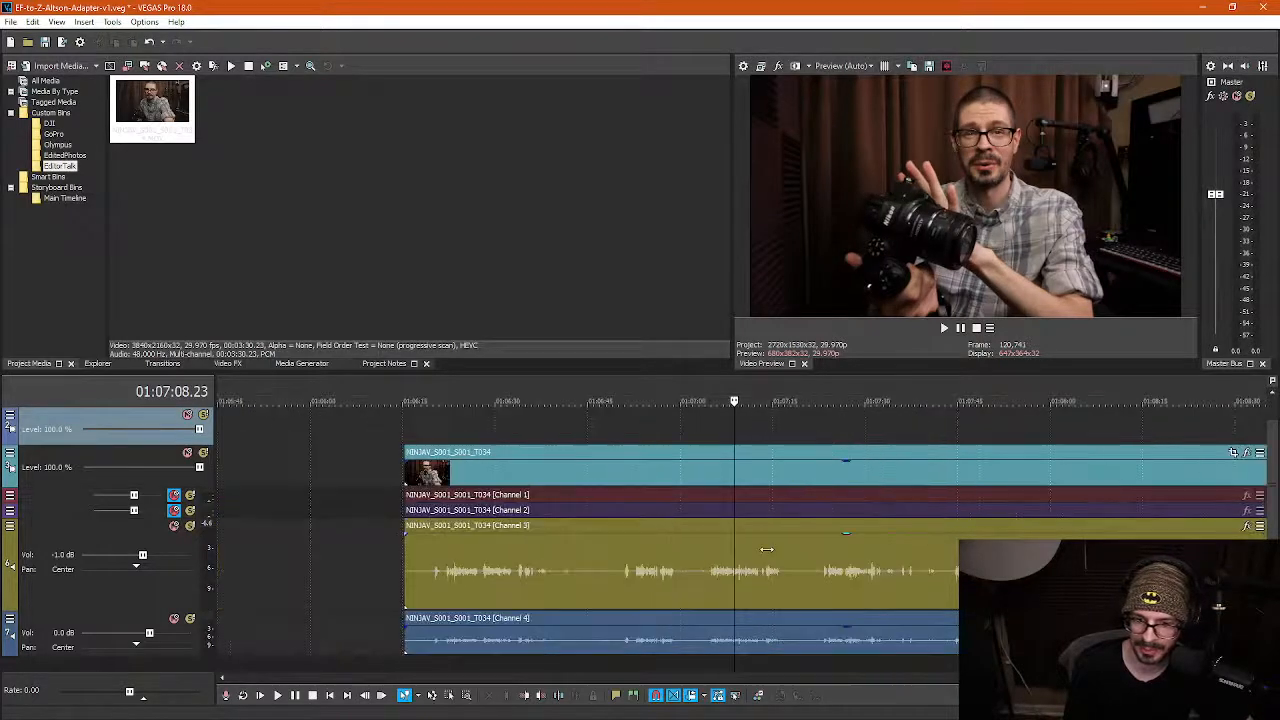
left_click(712, 566)
key("space")
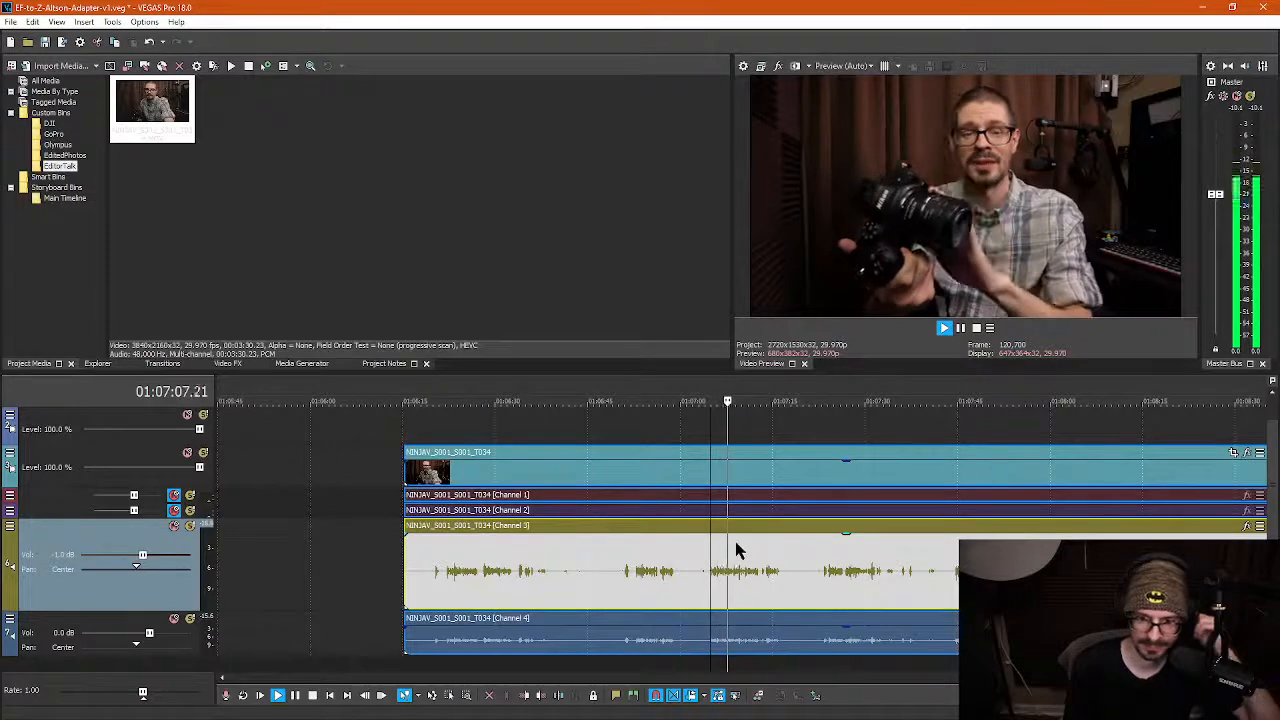
scroll(785, 572, "down", 4)
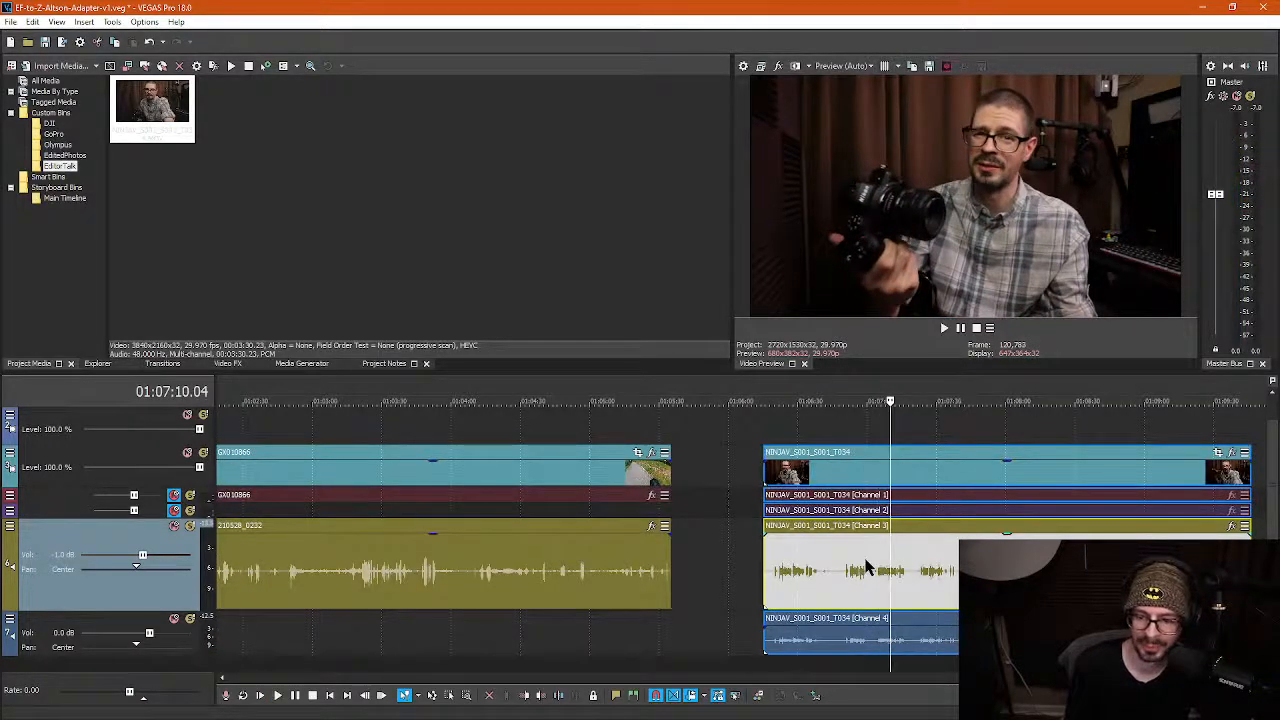
Normalize the NINJAV clip's Channel 3 audio event and play part of it to check the level
right_click(897, 567)
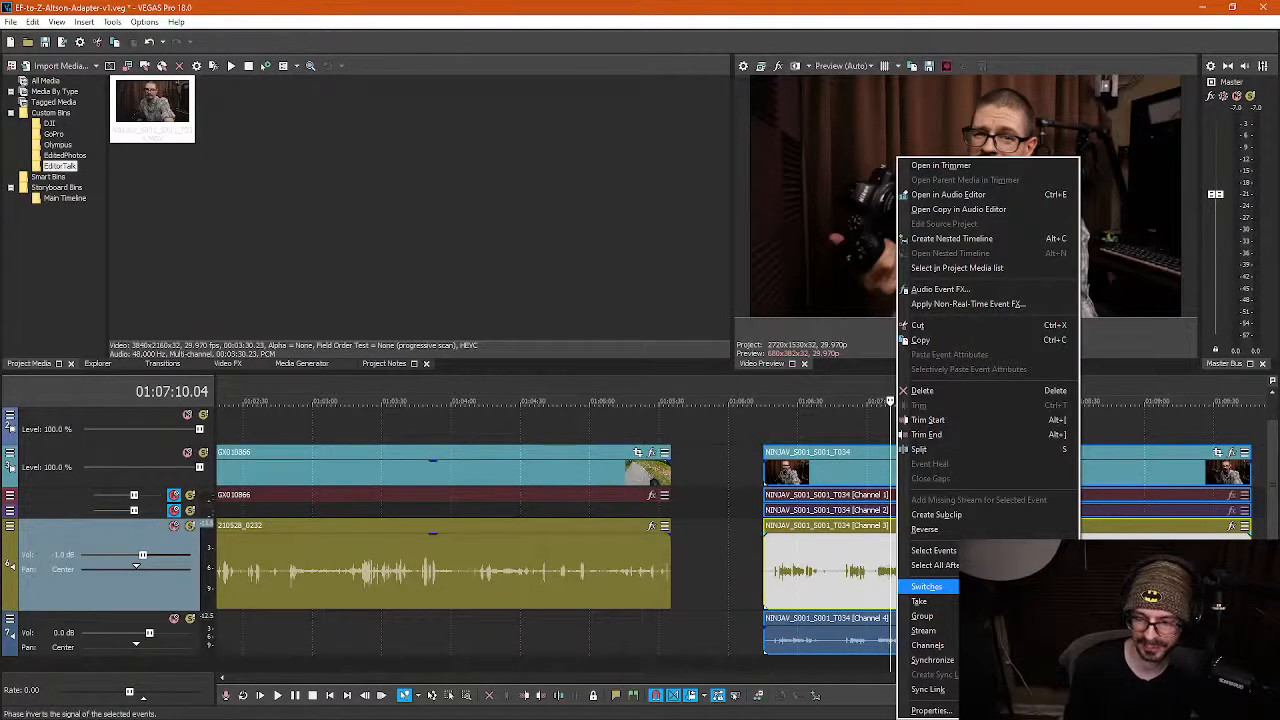
left_click(1115, 645)
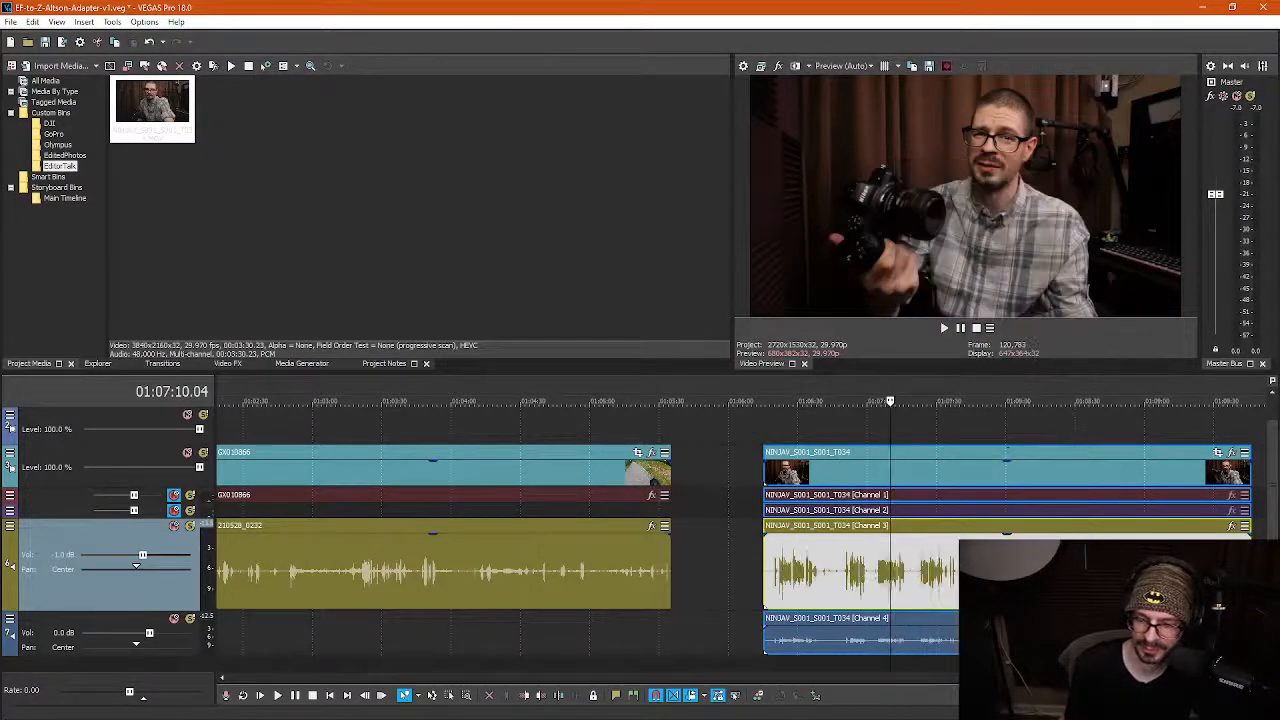
left_click(848, 582)
scroll(855, 584, "up", 4)
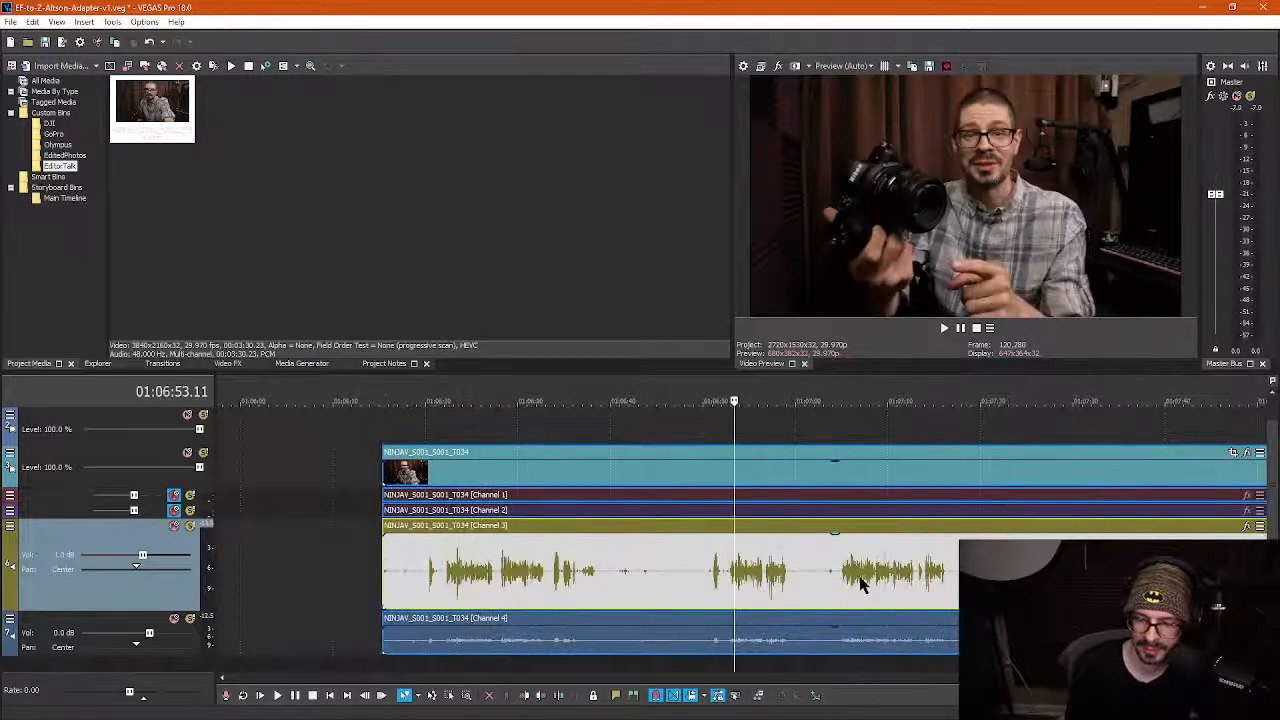
key("space")
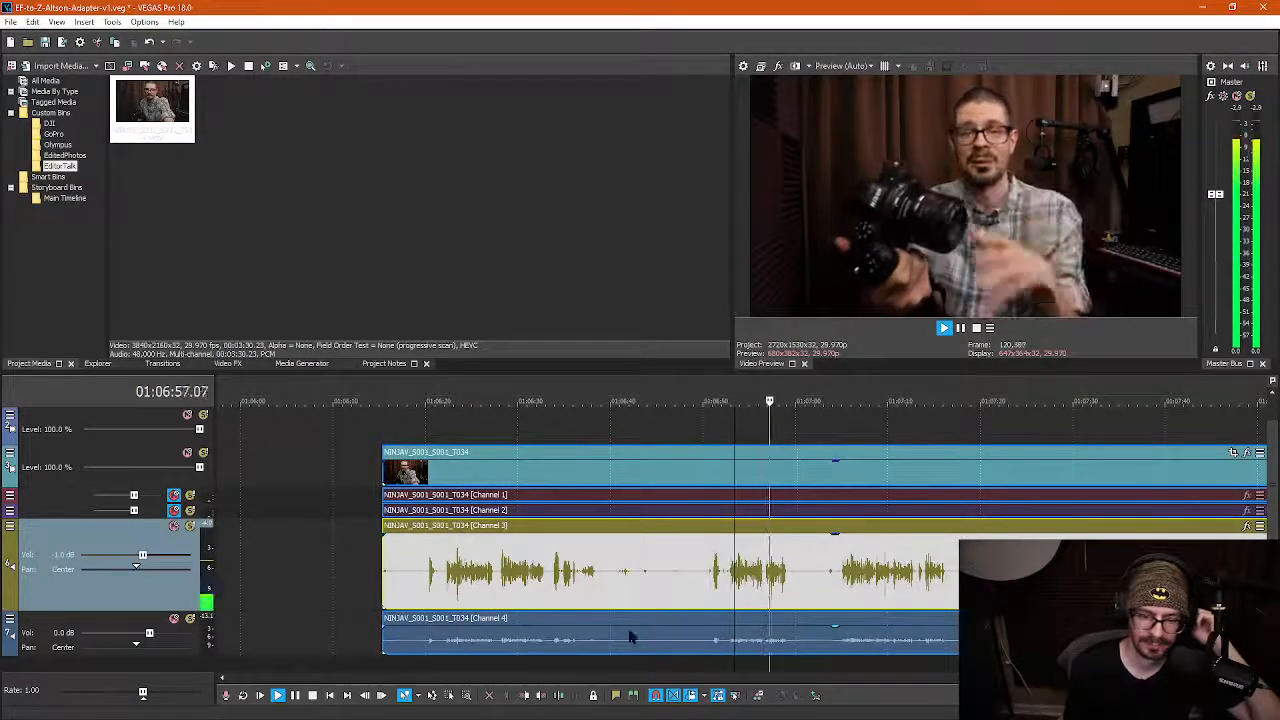
key("space")
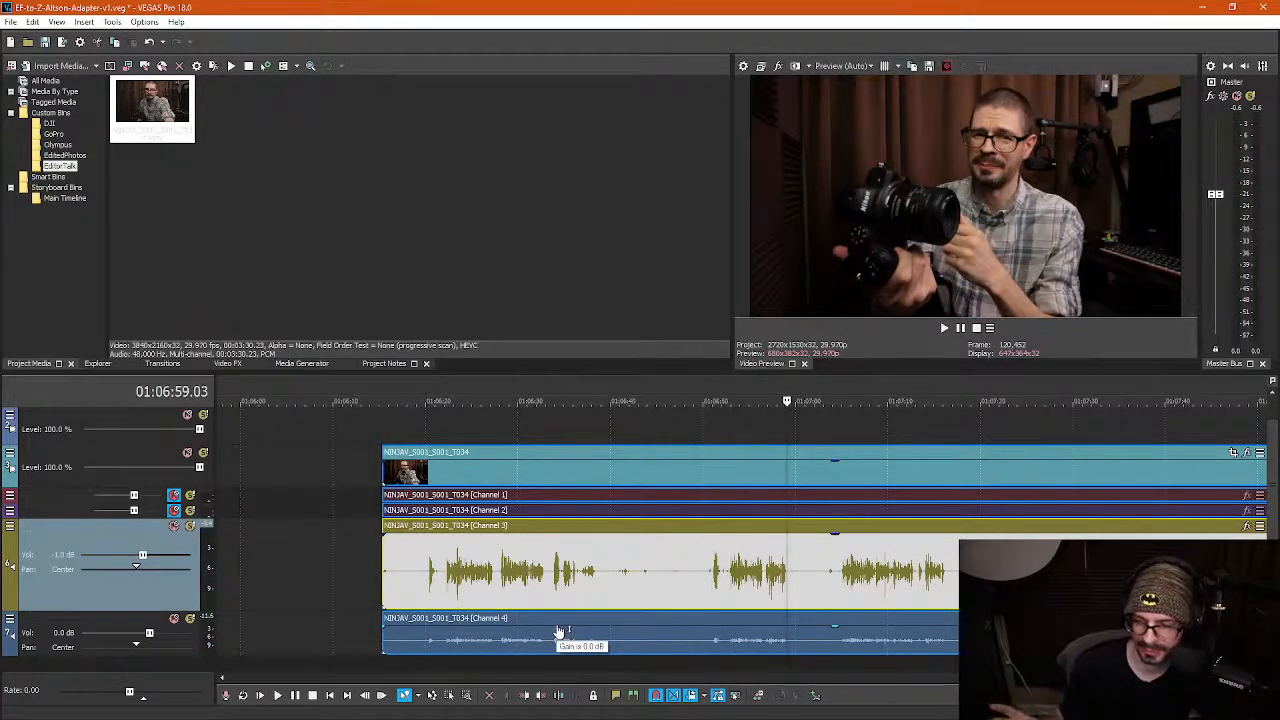
Bring the playhead back from the NINJAV clip to the very start of the timeline
scroll(449, 563, "down", 10)
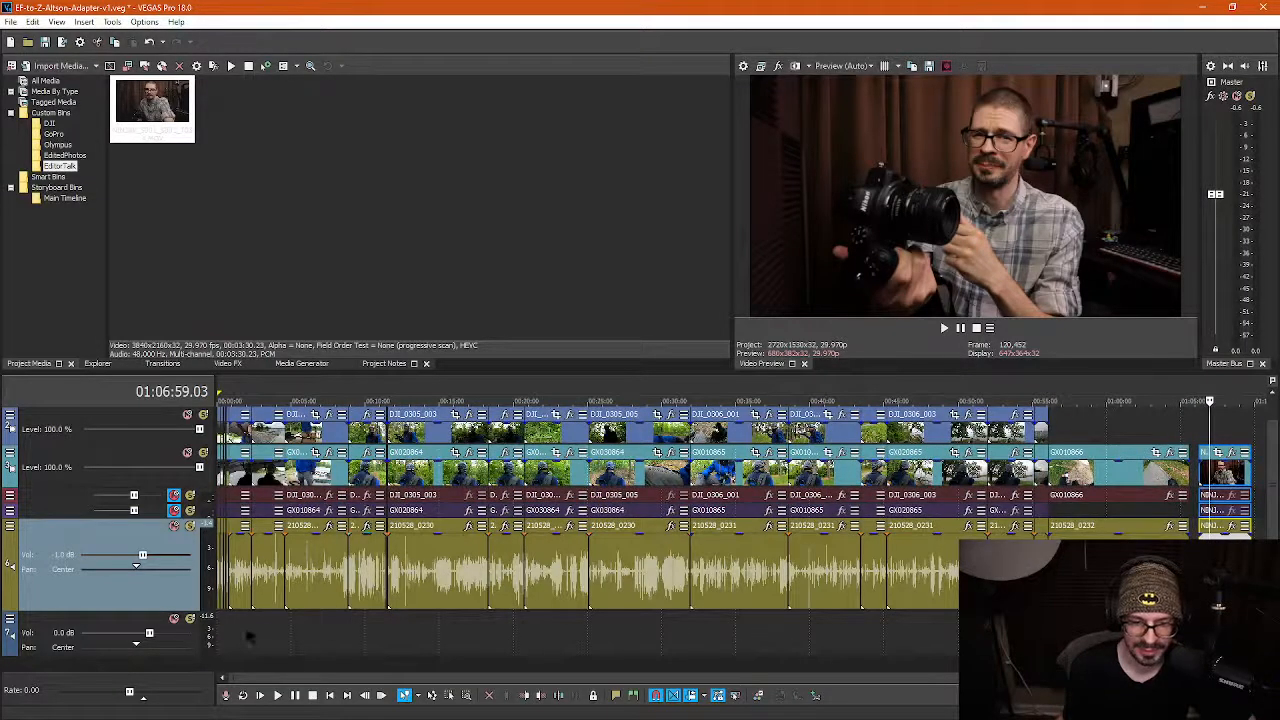
left_click(226, 622)
scroll(228, 630, "up", 6)
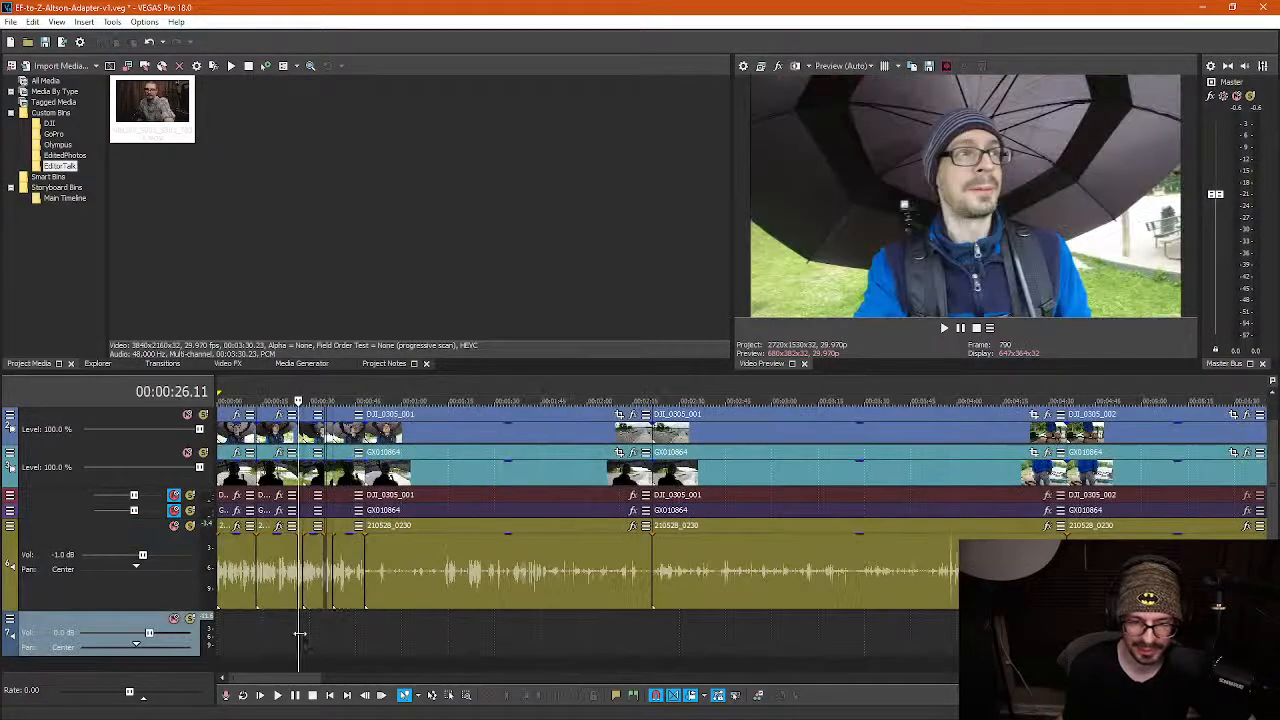
left_click_drag(298, 631, 214, 631)
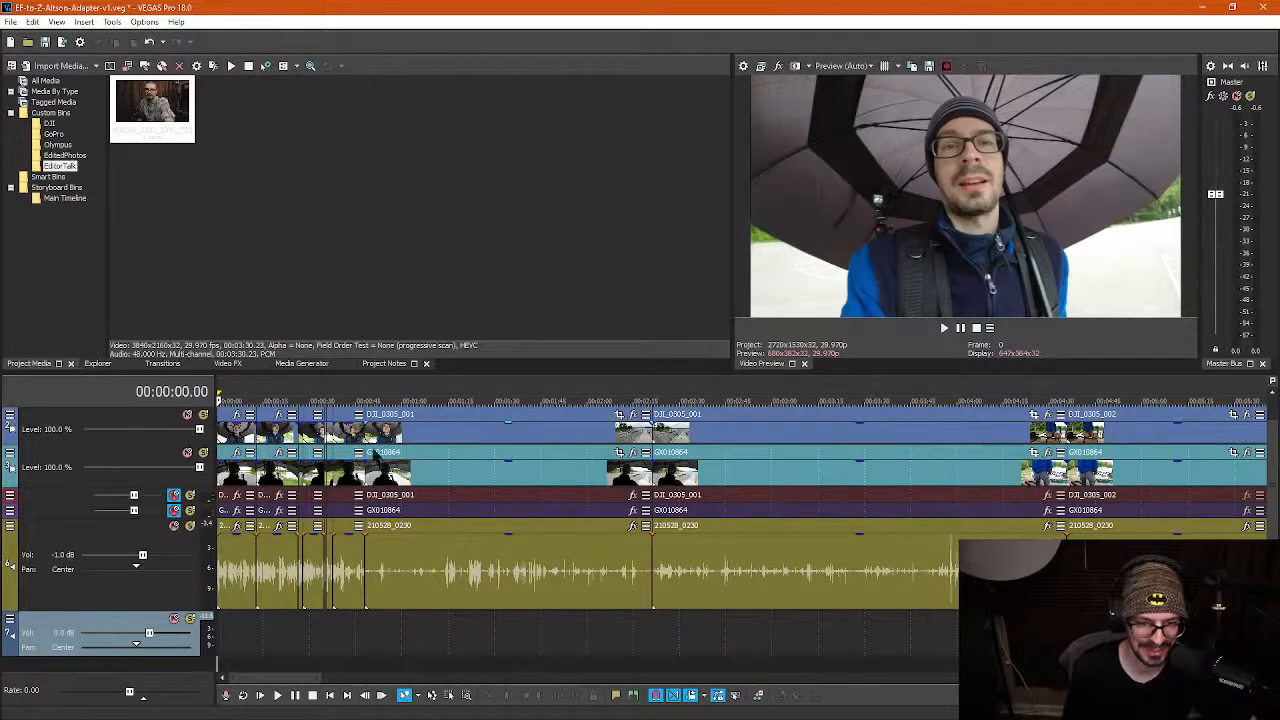
Lower the first DJI_0305_001 video clip's opacity all the way to reveal the GX010864 clip beneath, and check several points along it
scroll(242, 624, "down", 3)
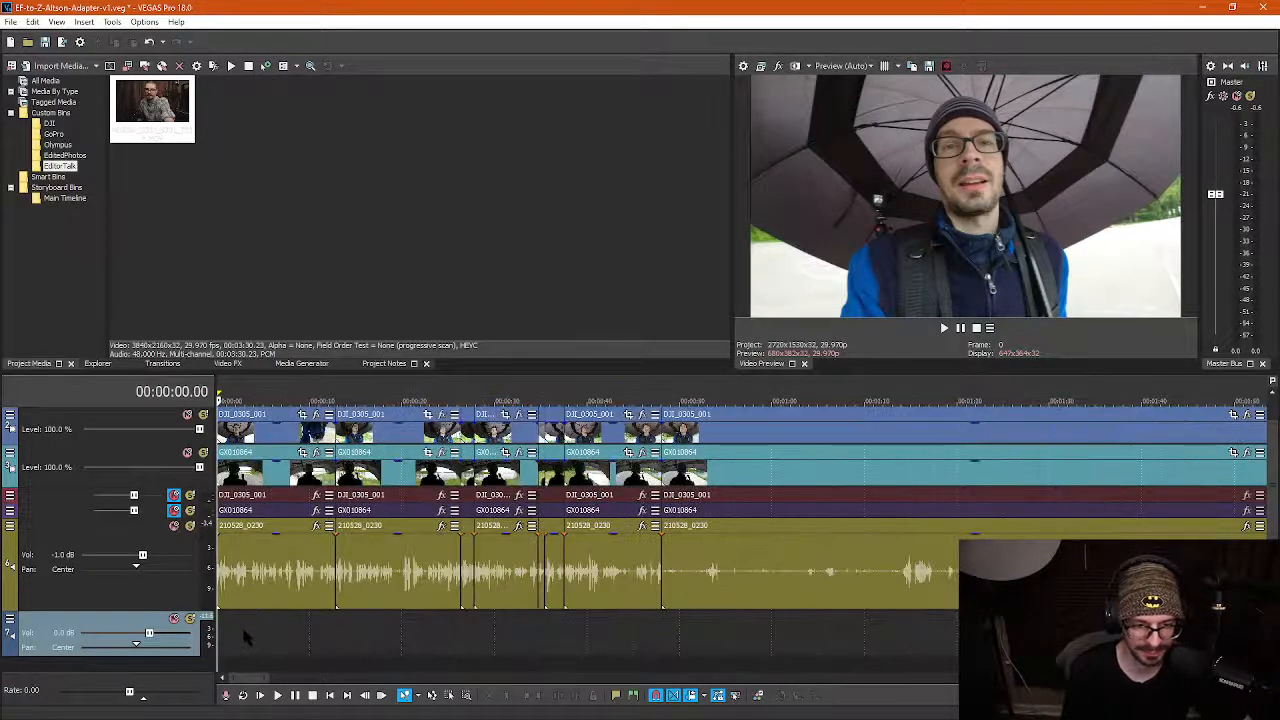
scroll(241, 623, "up", 5)
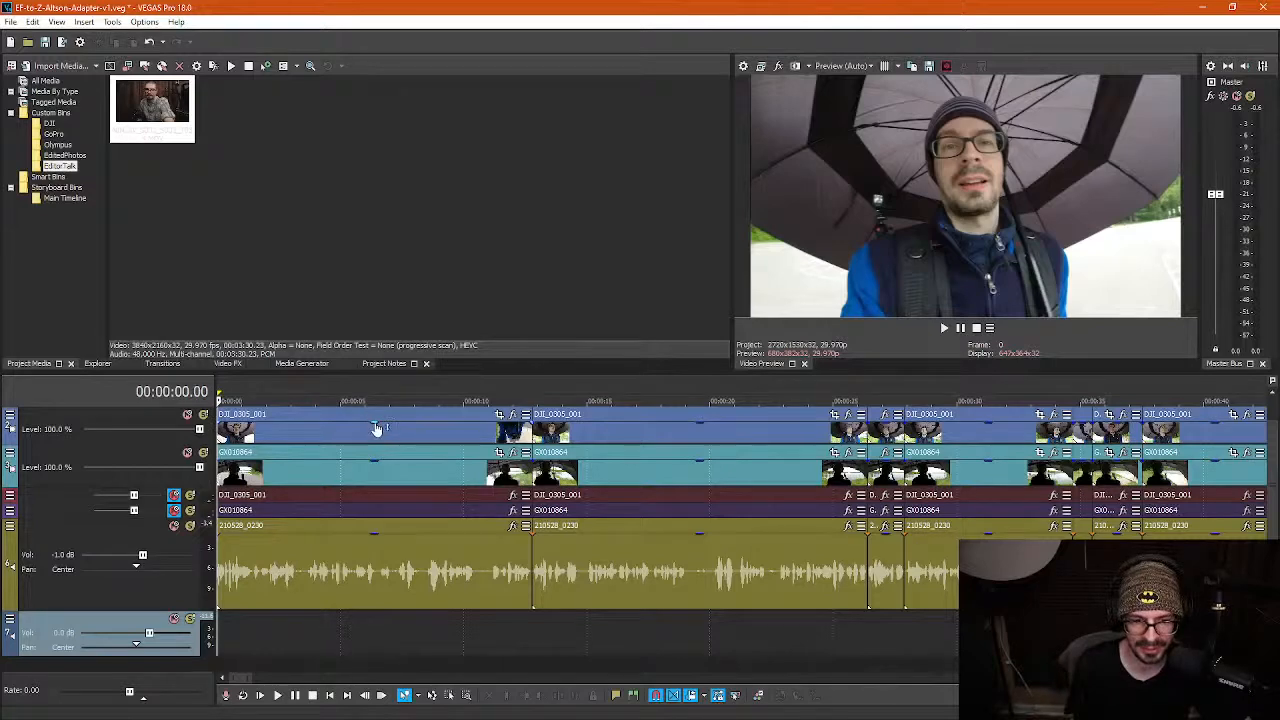
left_click_drag(377, 428, 380, 457)
left_click(335, 440)
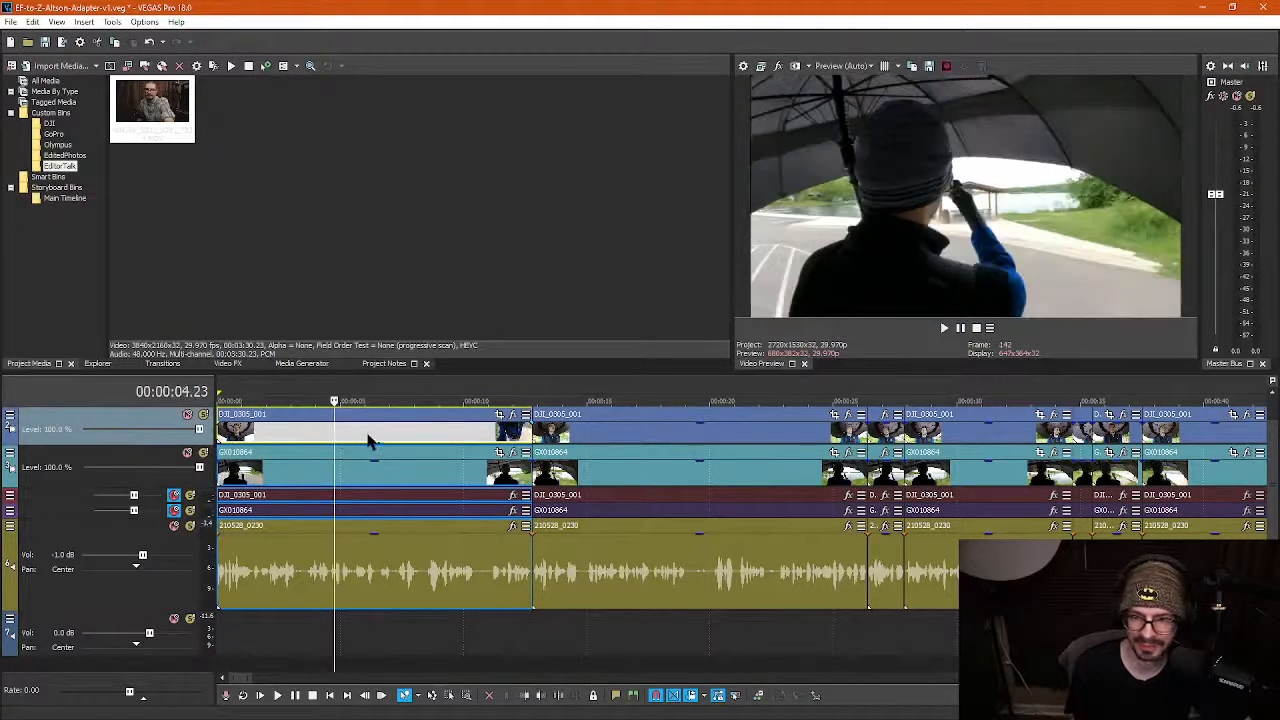
left_click(397, 440)
left_click(417, 436)
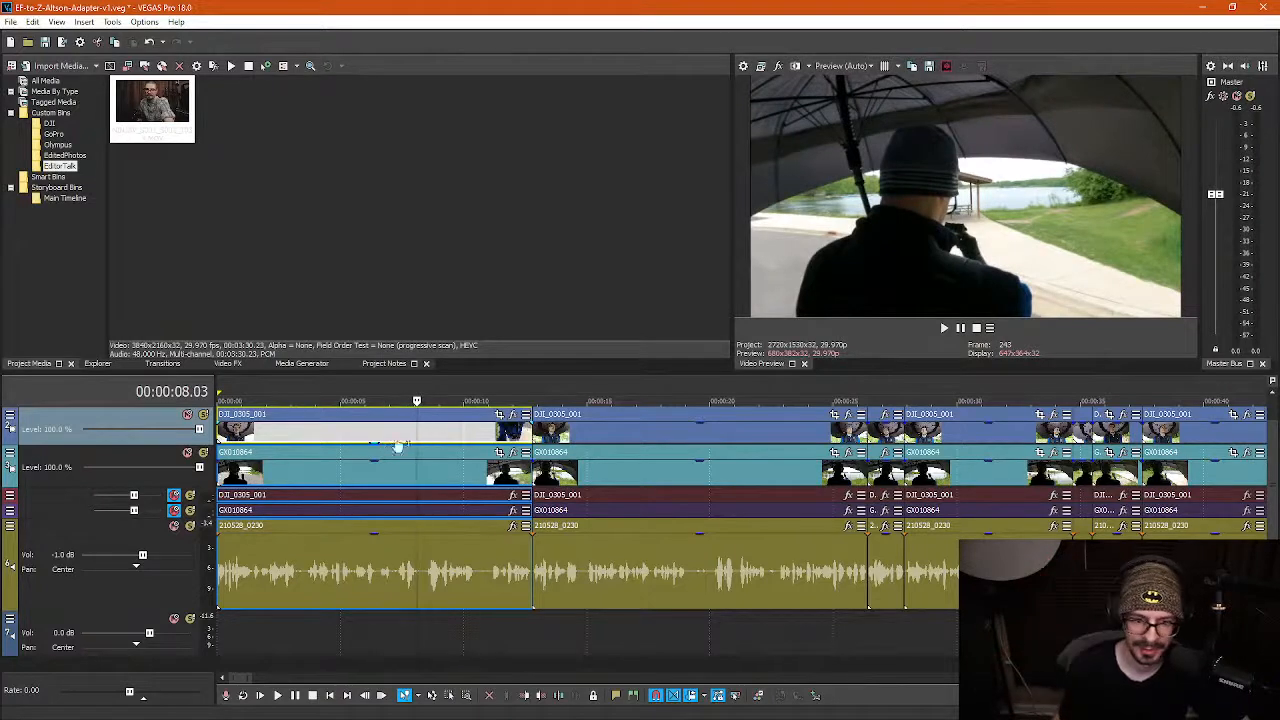
Raise the first DJI_0305_001 video clip's opacity back to full so it covers the GX010864 clip again
left_click_drag(381, 448, 384, 416)
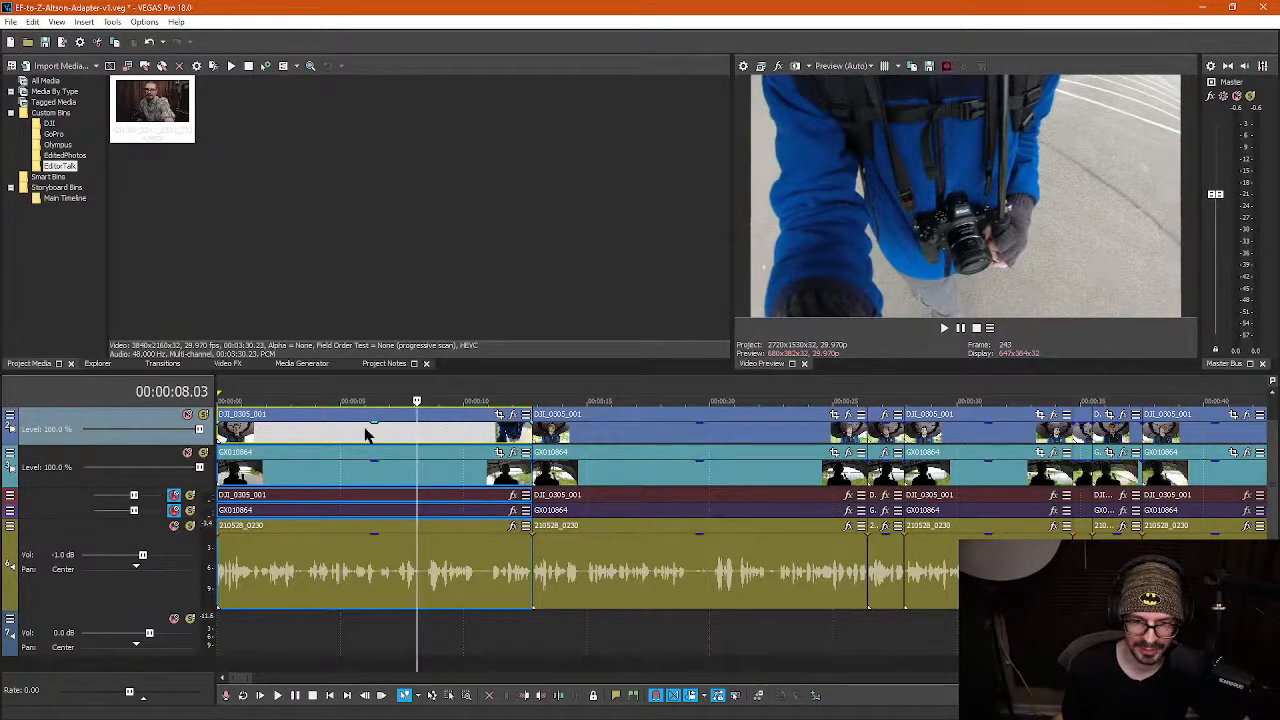
left_click(420, 438)
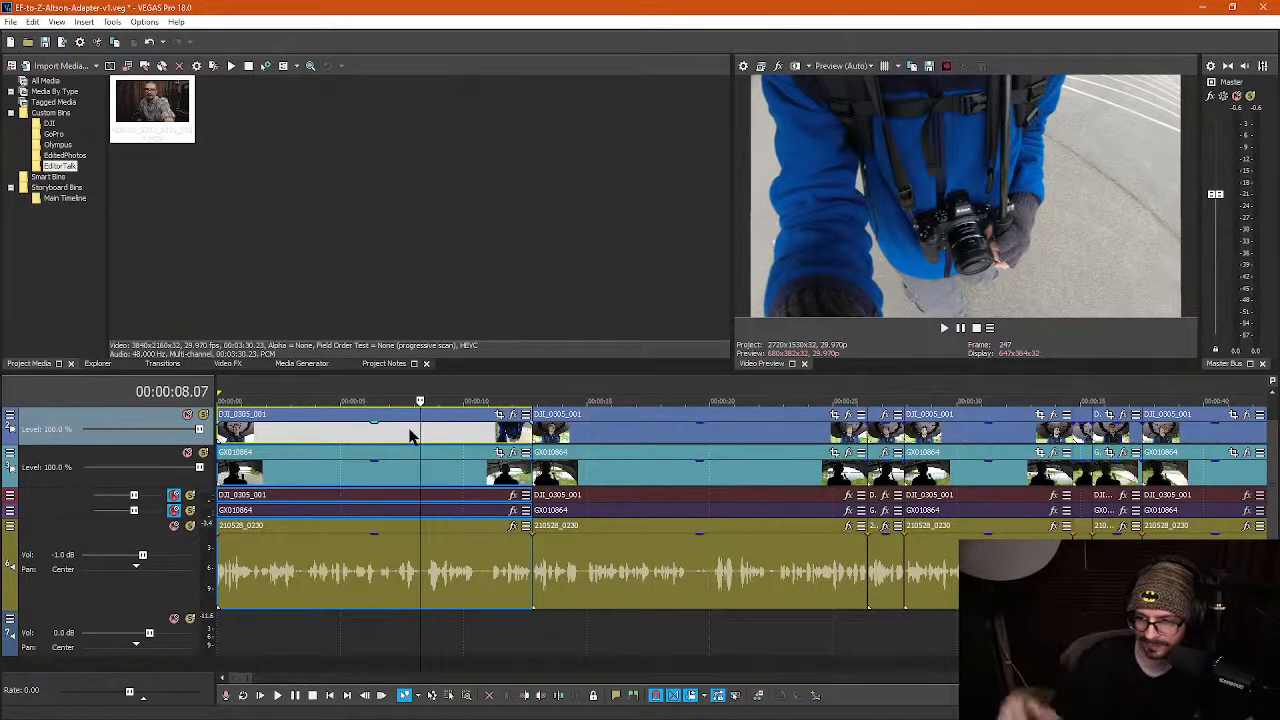
Play the timeline from the very start past the first cut to listen for pauses in the speech
left_click(224, 627)
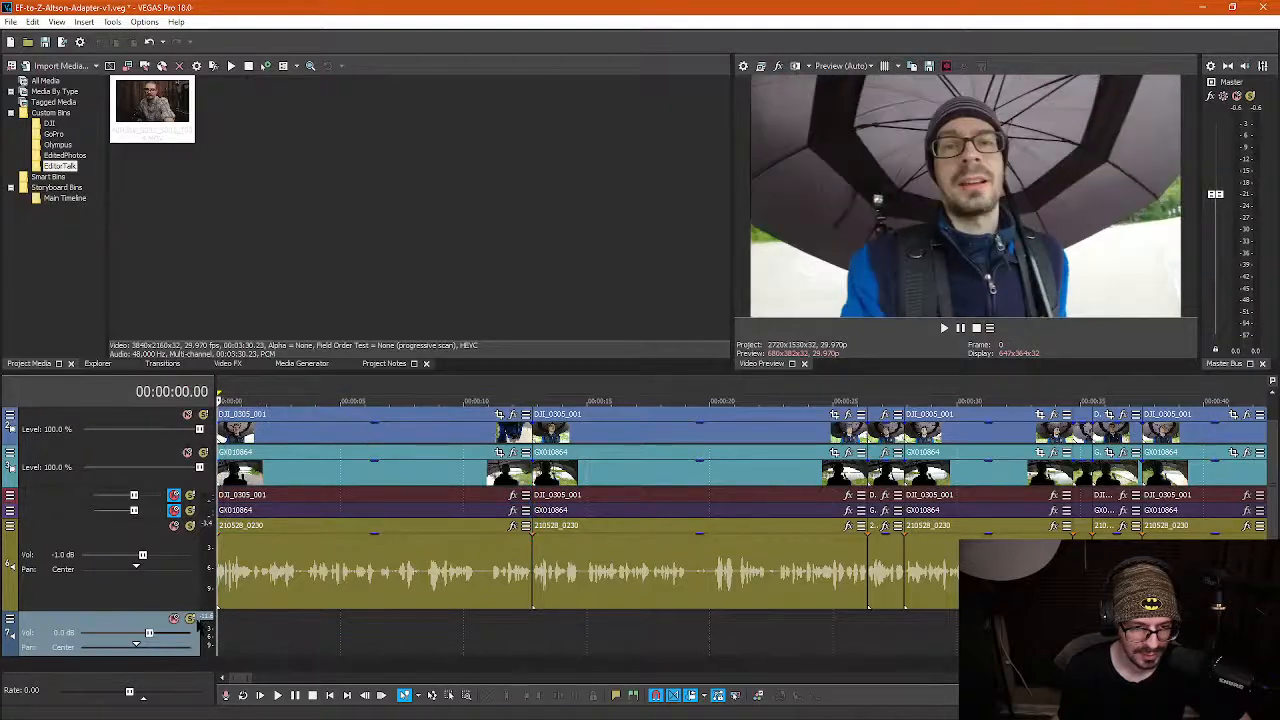
key("space")
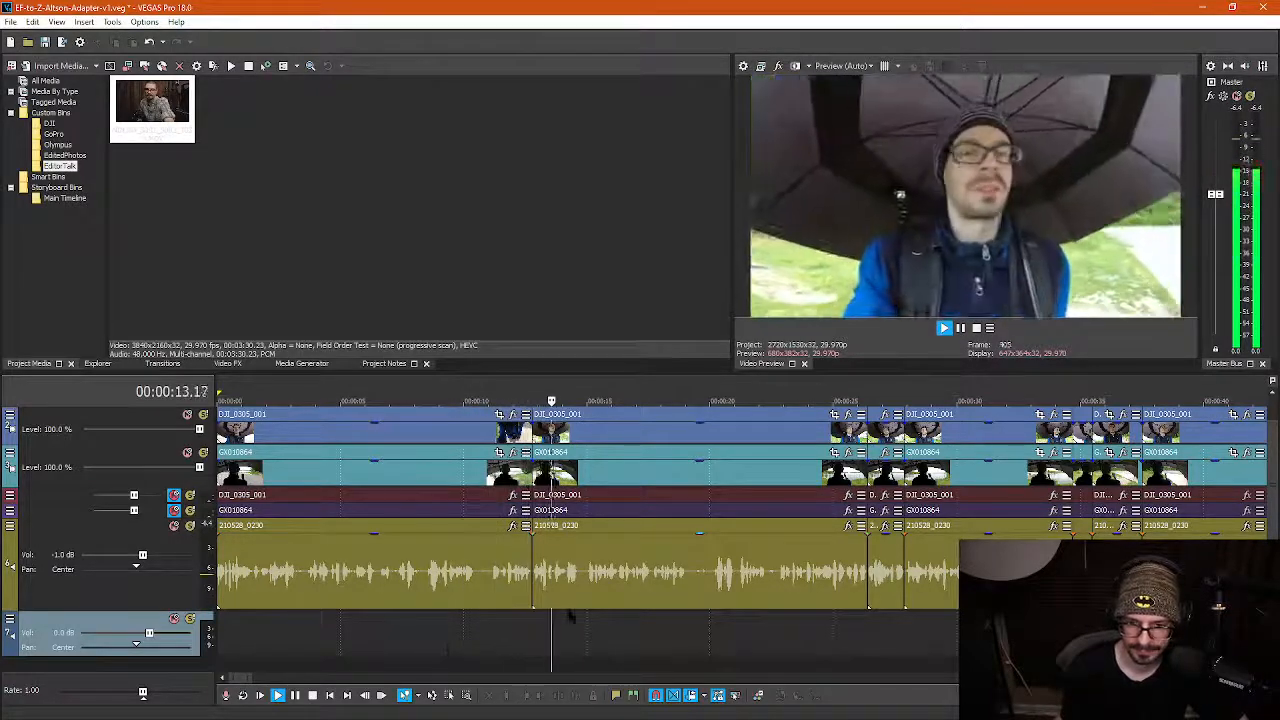
key("Return")
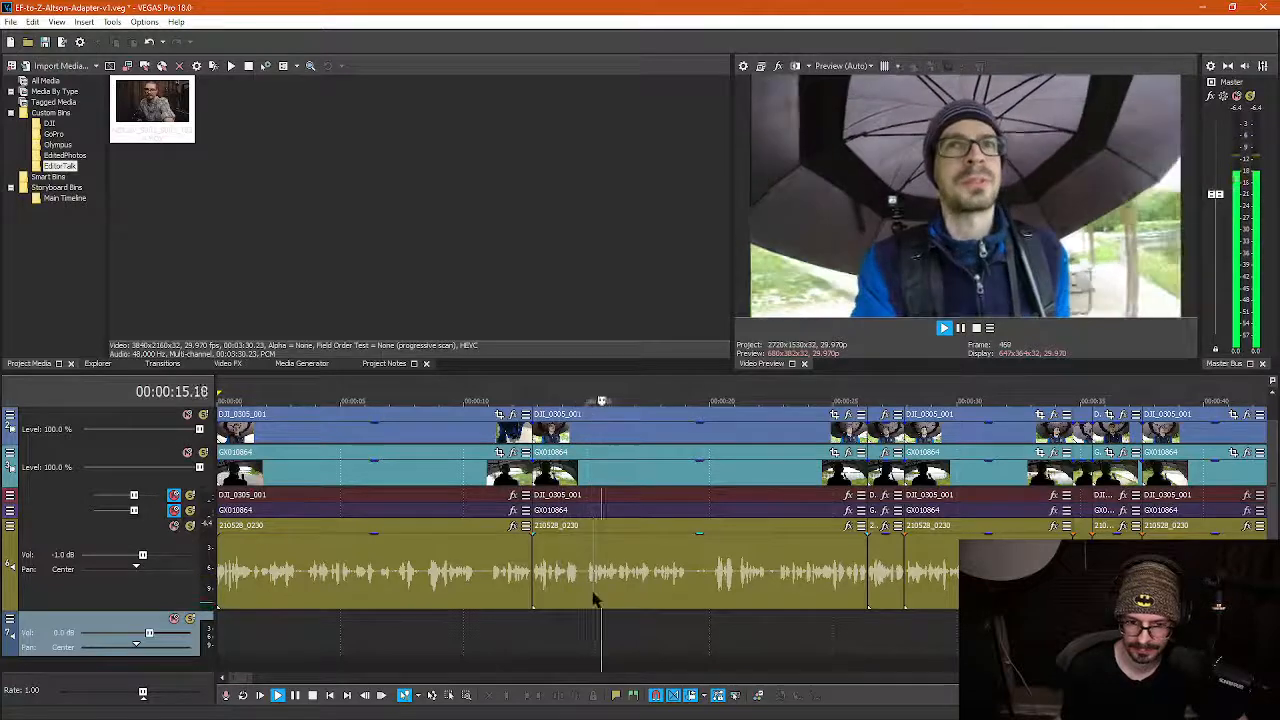
Split all clips at 00:00:10.12 and again where the speech resumes, and delete the silent section in between
left_click(477, 588)
scroll(666, 580, "up", 5)
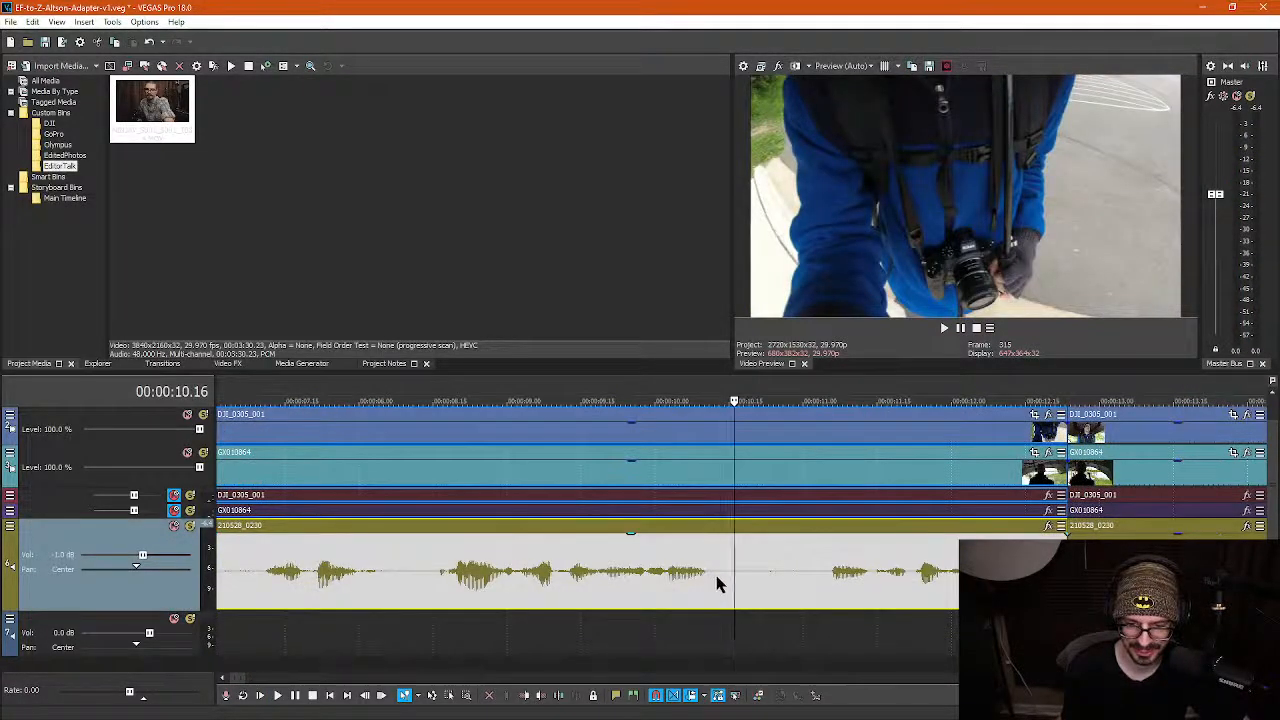
left_click(714, 583)
key("s")
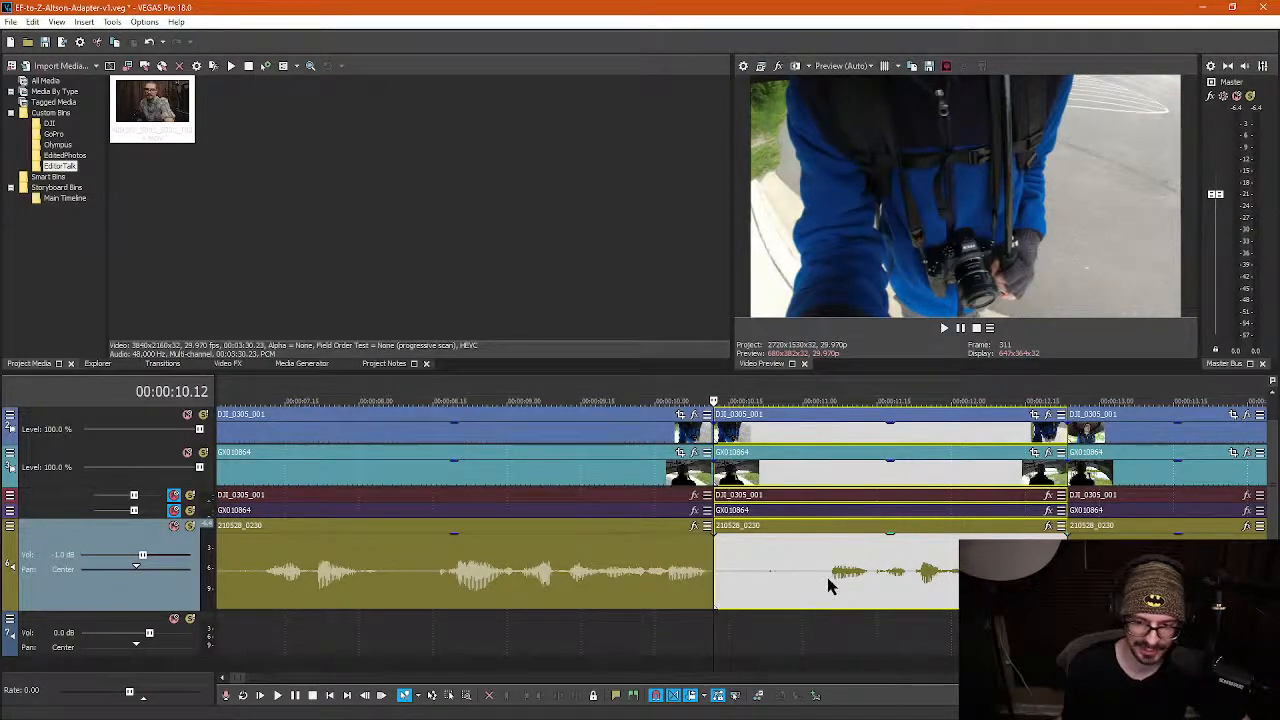
left_click(827, 578)
key("s")
left_click(780, 583)
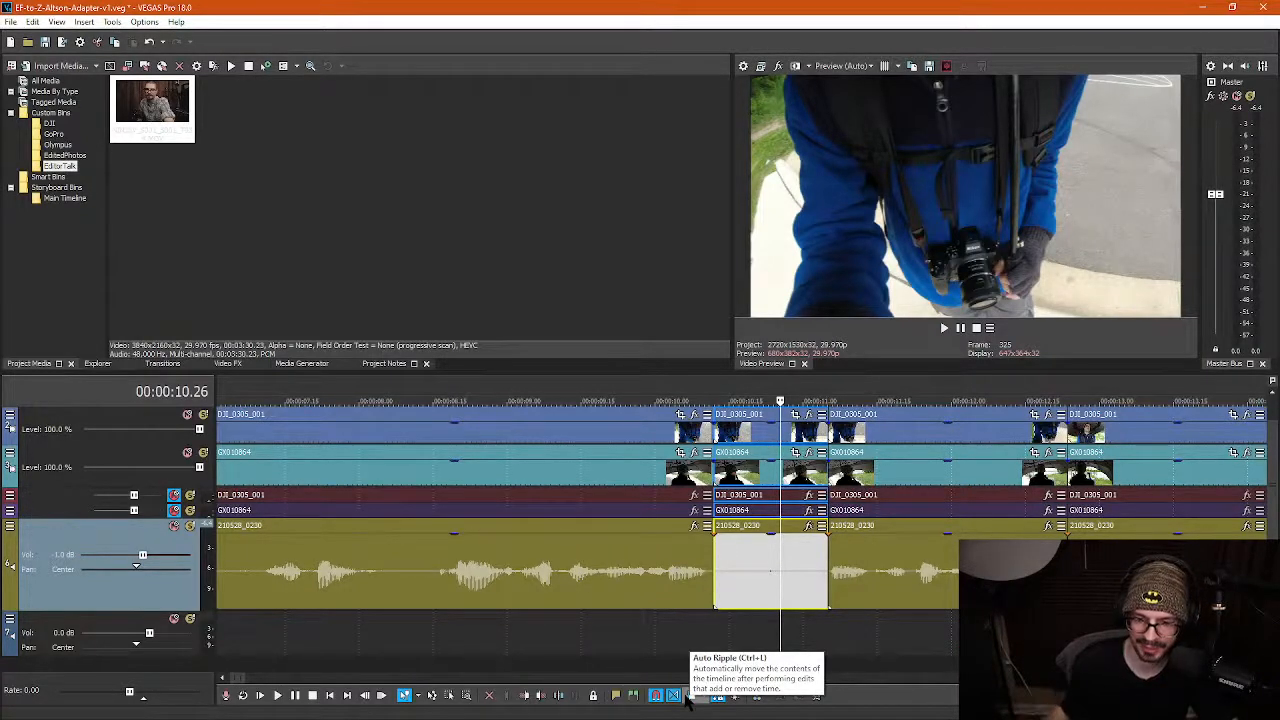
left_click(754, 569)
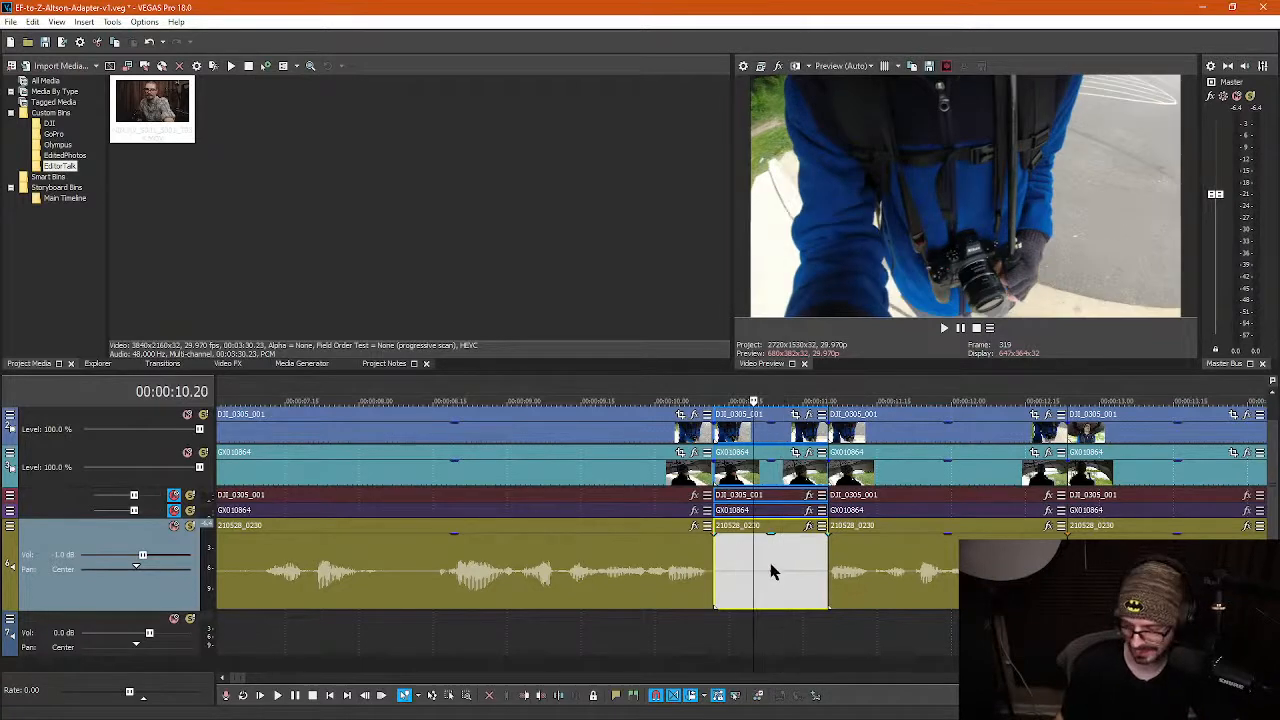
key("Delete")
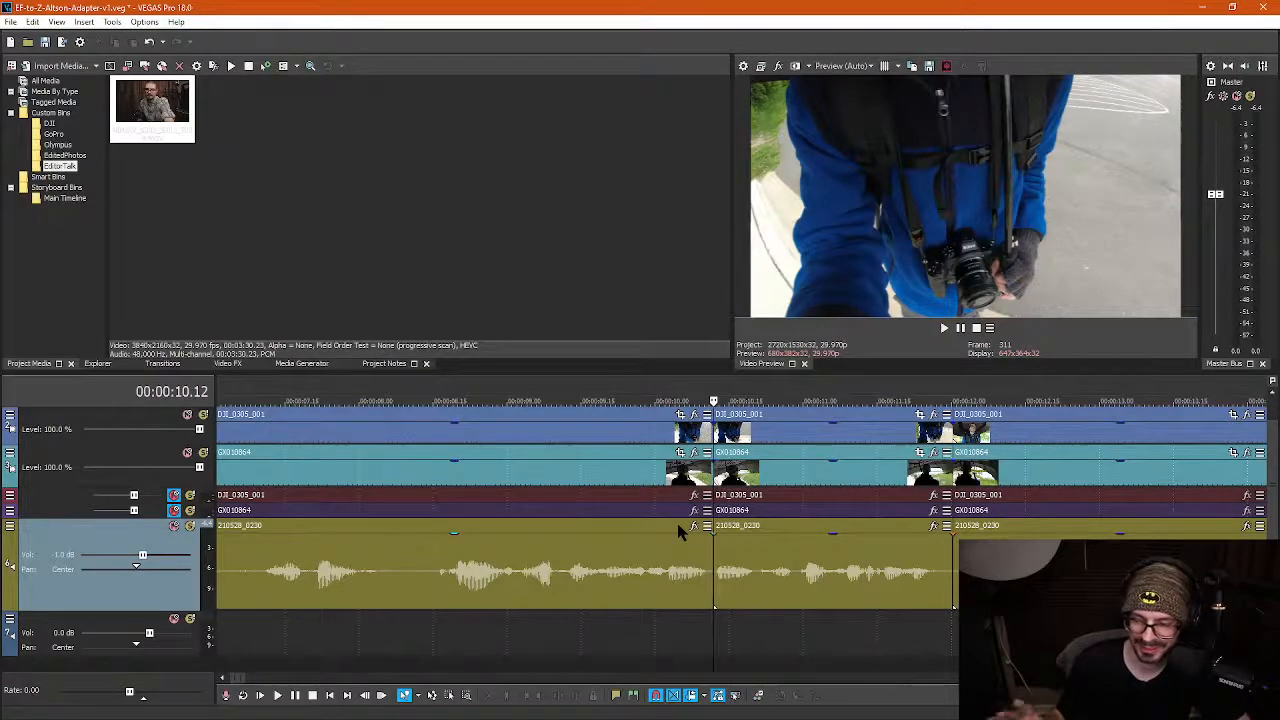
Play from just before the new cut at 00:00:10.12 into the following clip to check the shortened pause
scroll(484, 614, "down", 3)
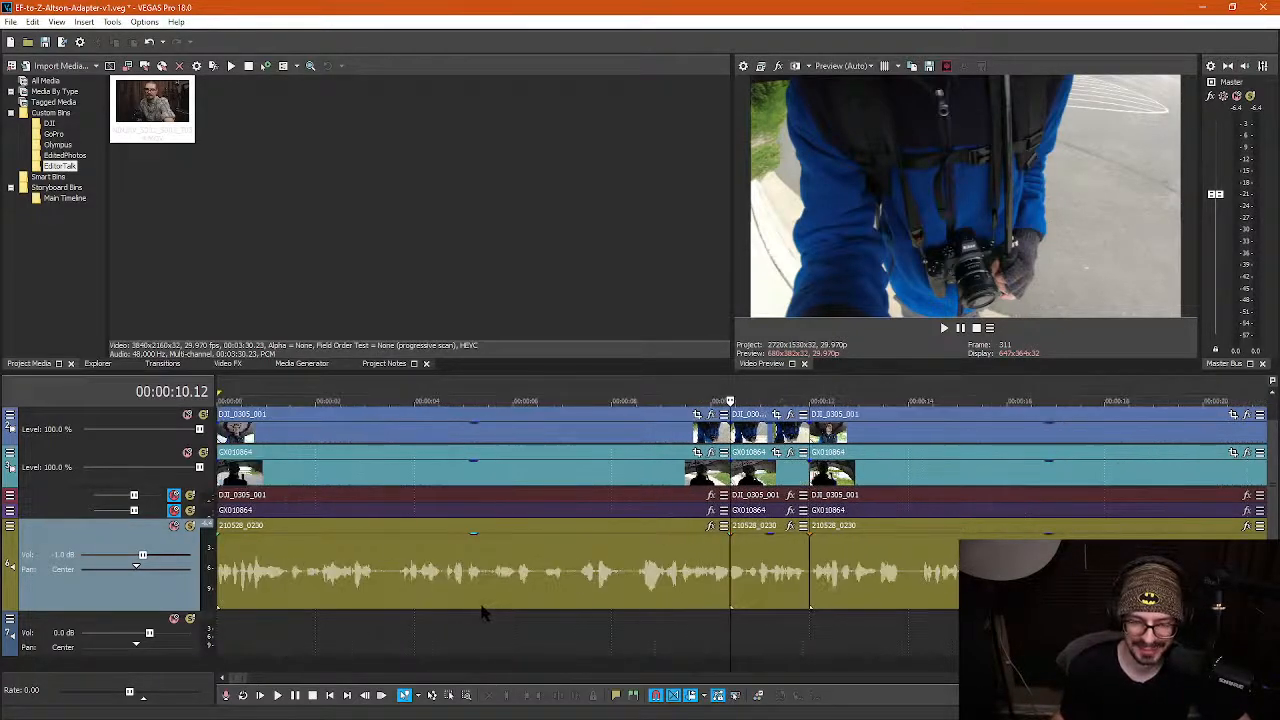
scroll(484, 612, "down", 2)
left_click(538, 590)
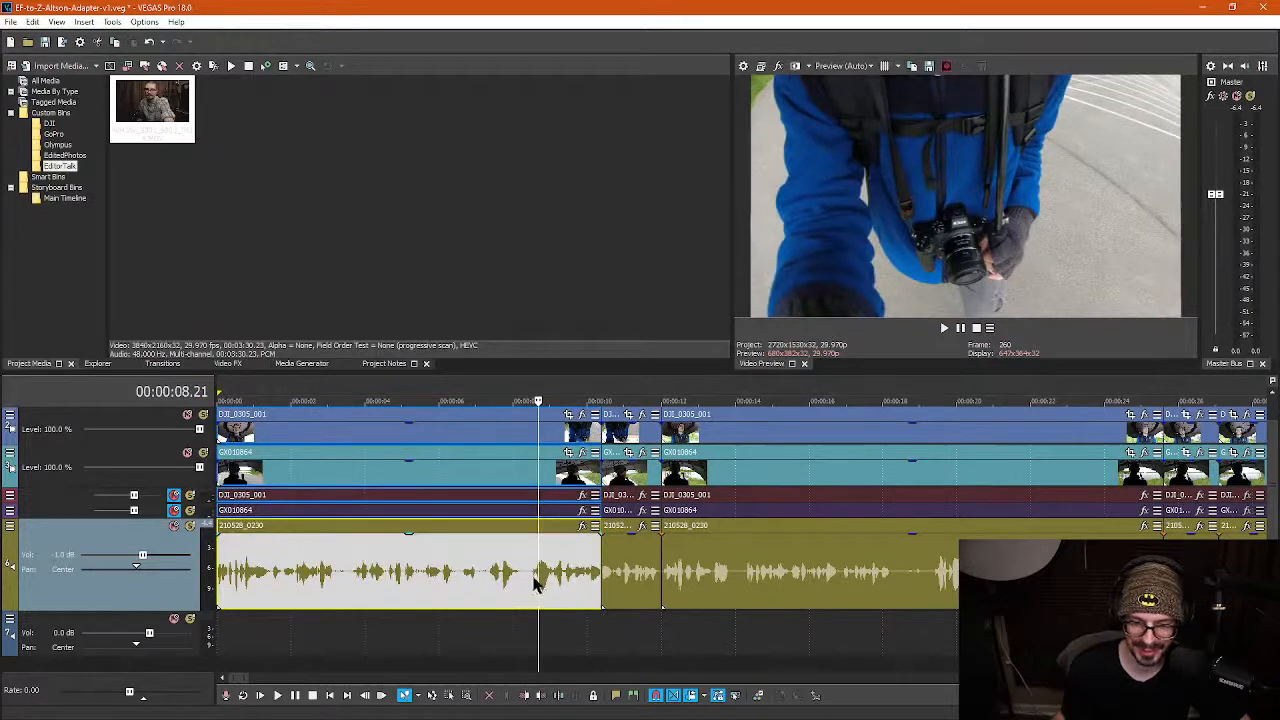
left_click(534, 585)
key("space")
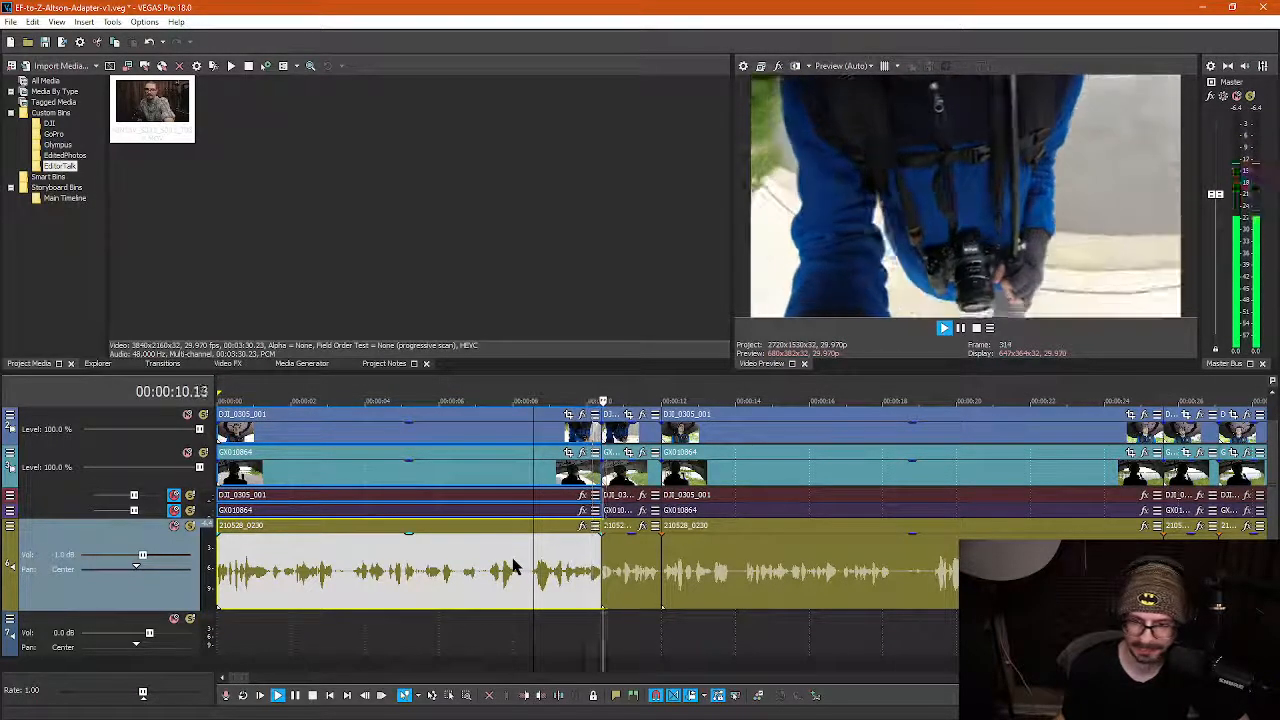
key("space")
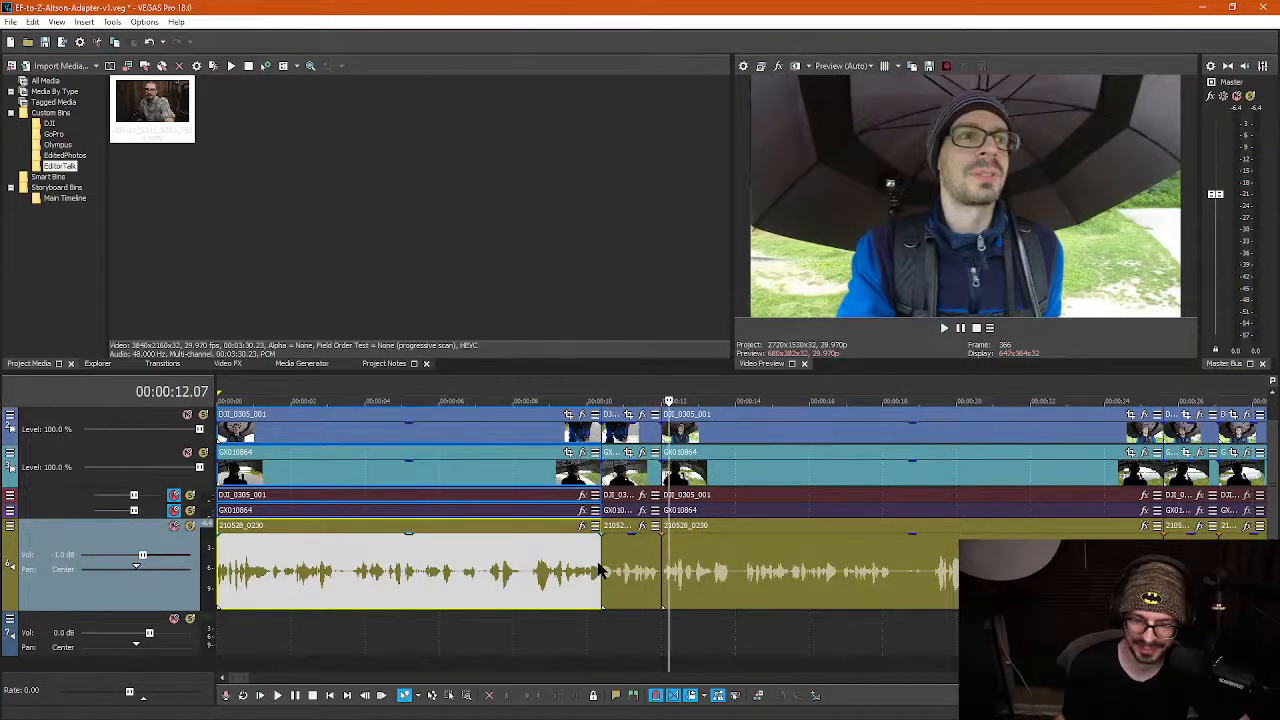
Undo the deletion of the silent section and both splits around it
left_click(651, 569)
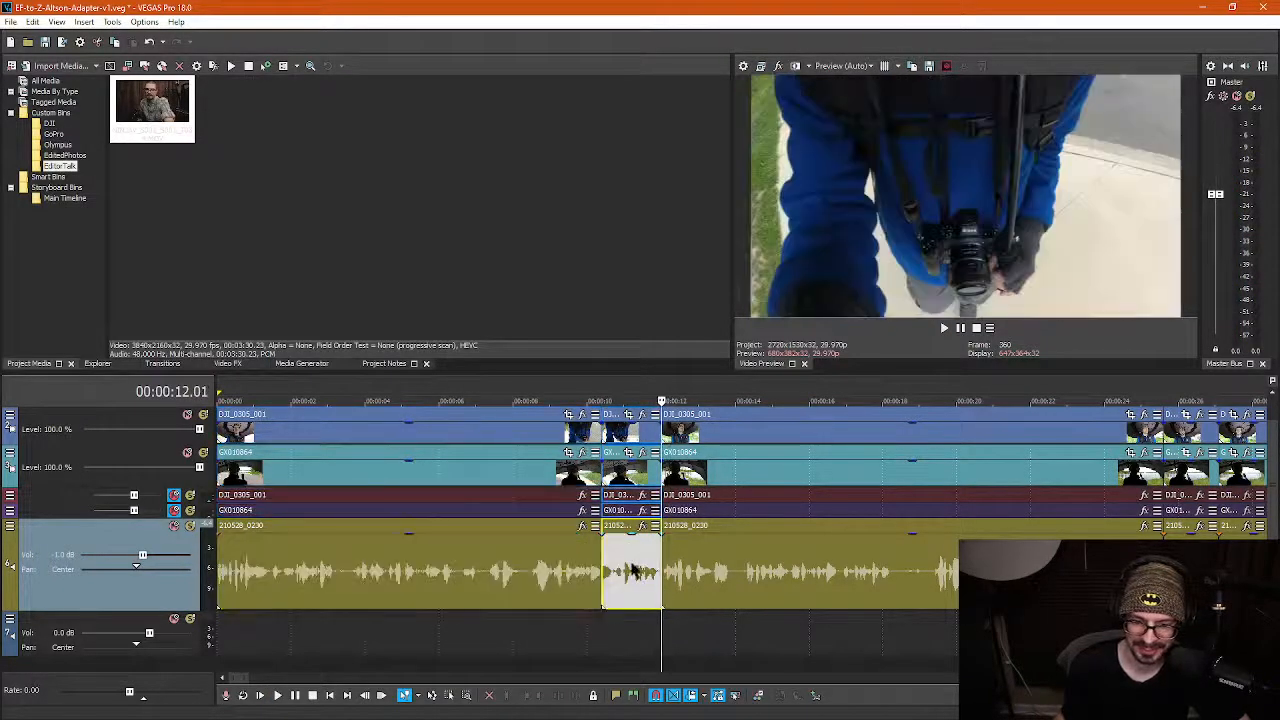
key("ctrl+z")
key("ctrl+z")
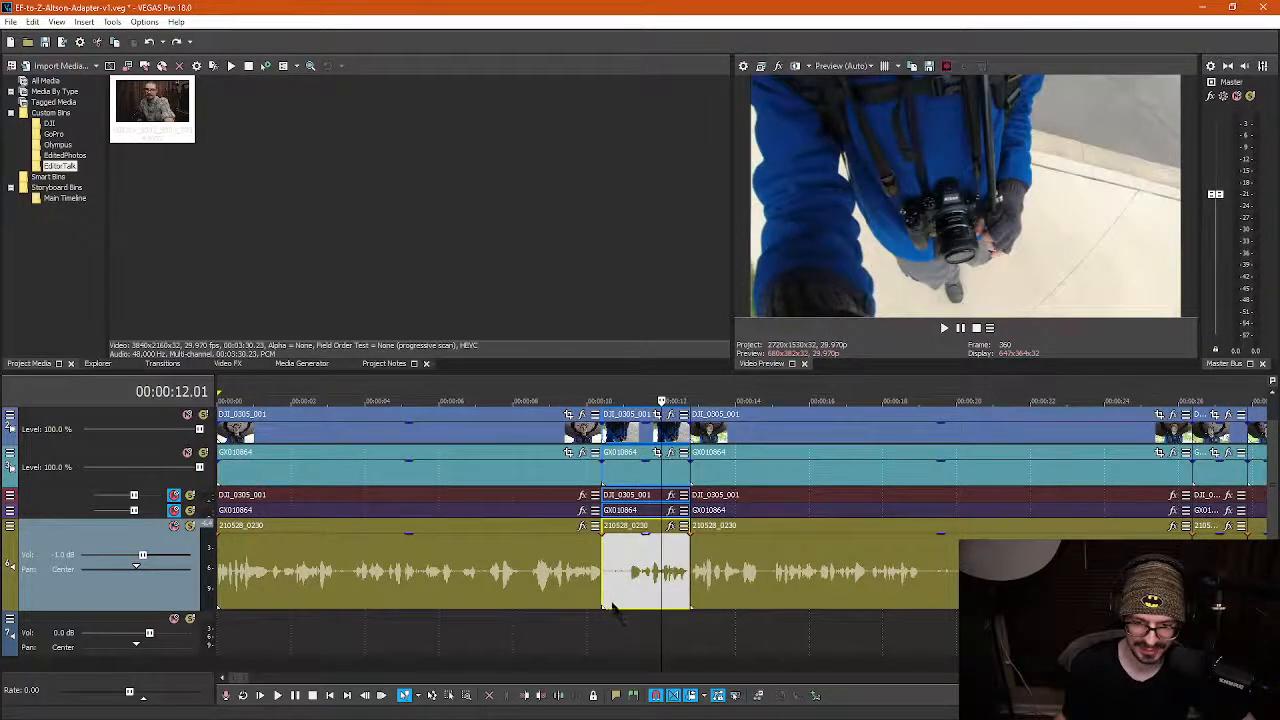
key("ctrl+z")
Replay the uncut pause near the end of the first clip, starting from several earlier points
left_click(581, 583)
key("space")
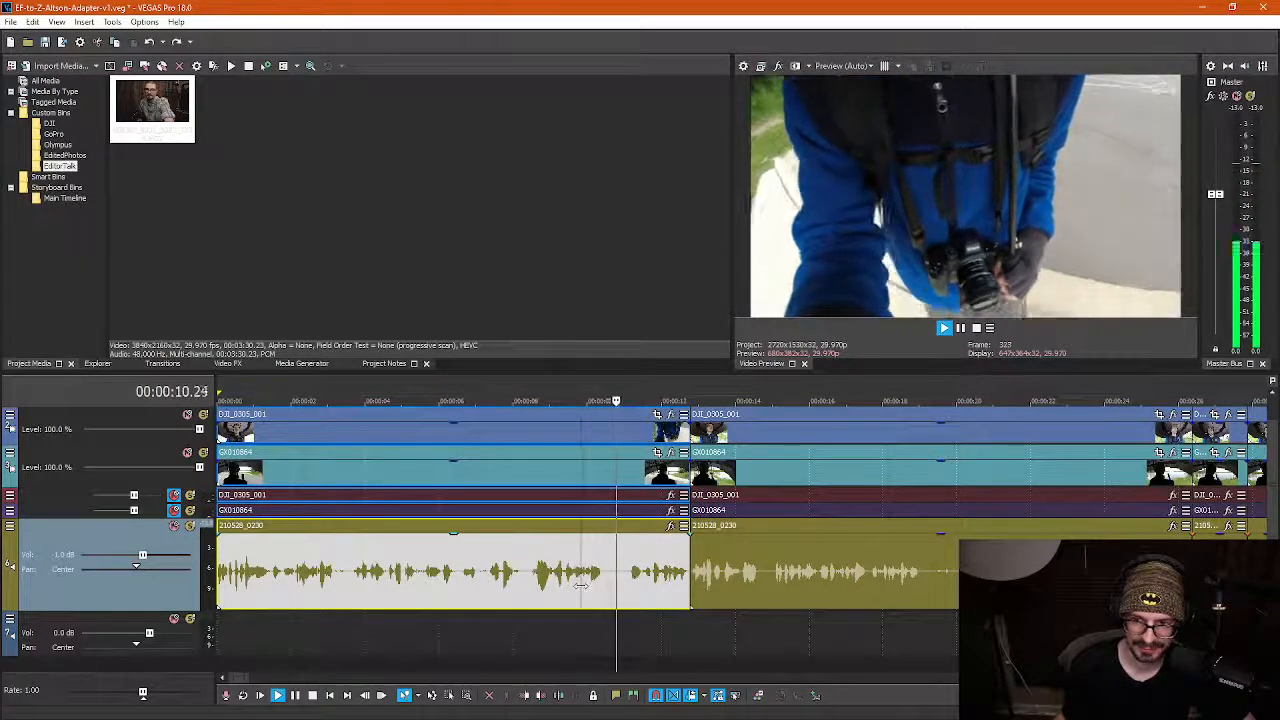
key("j")
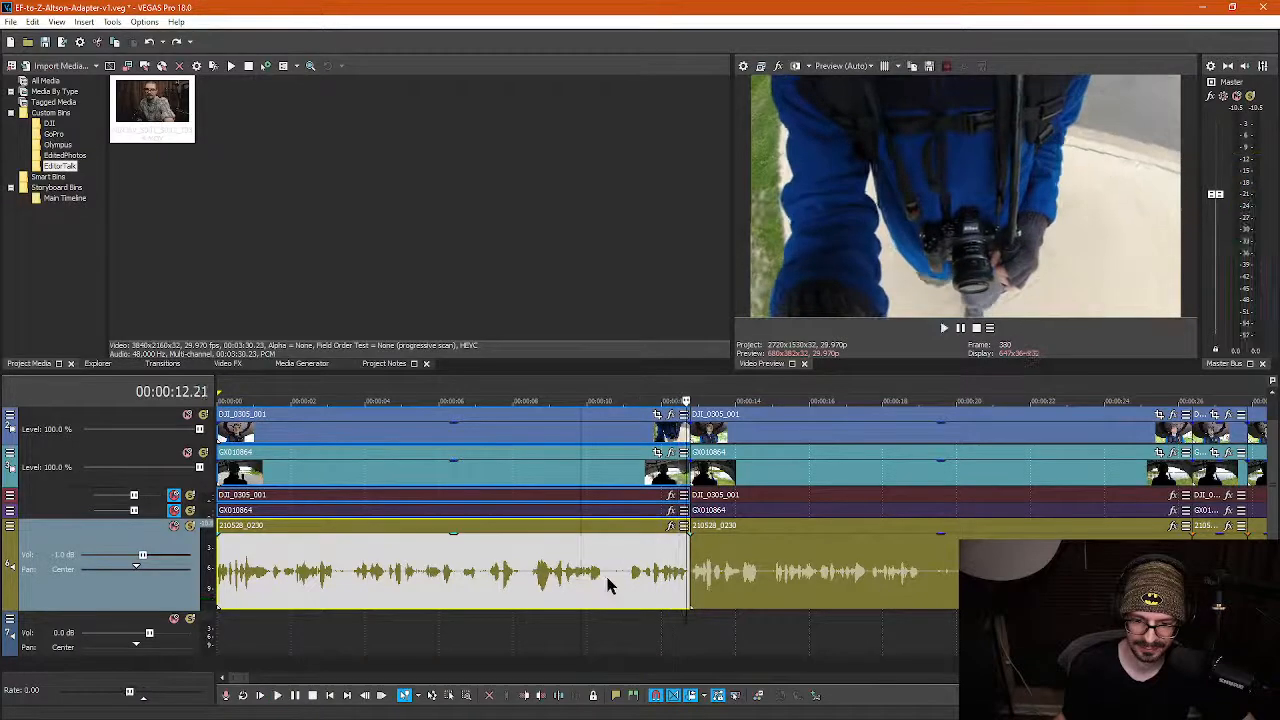
left_click(543, 571)
left_click(532, 571)
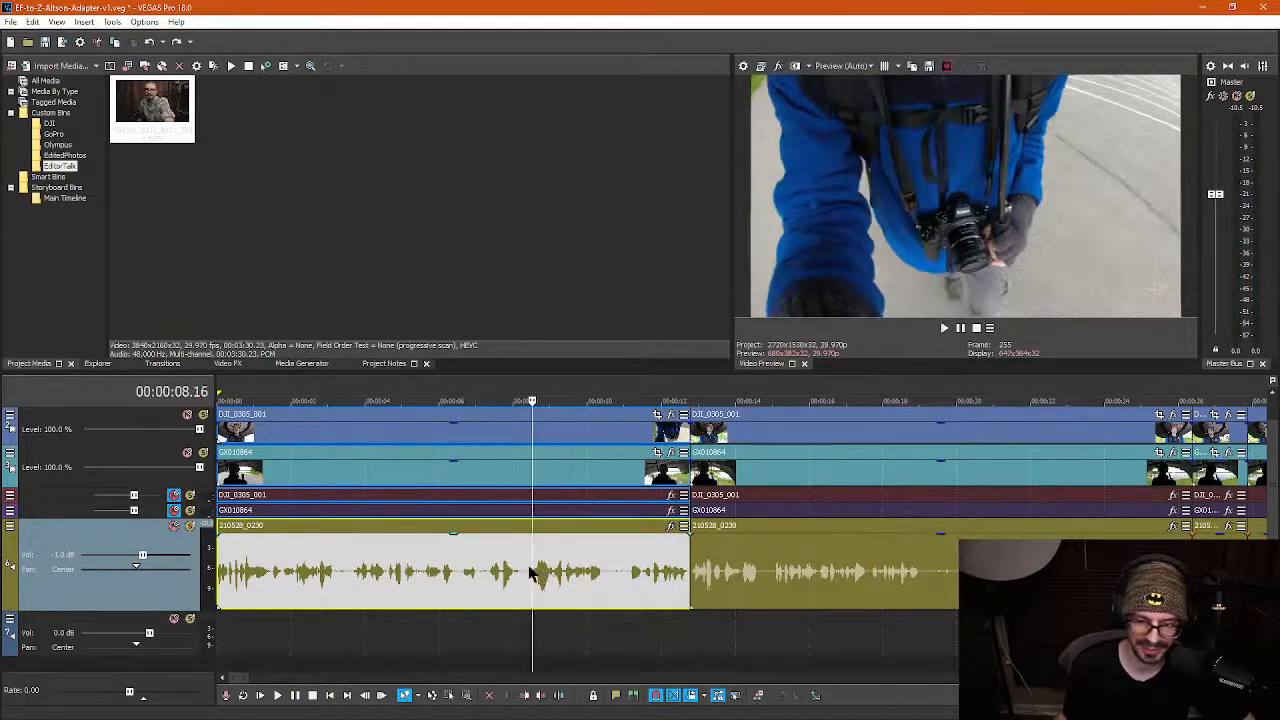
left_click(469, 568)
key("l")
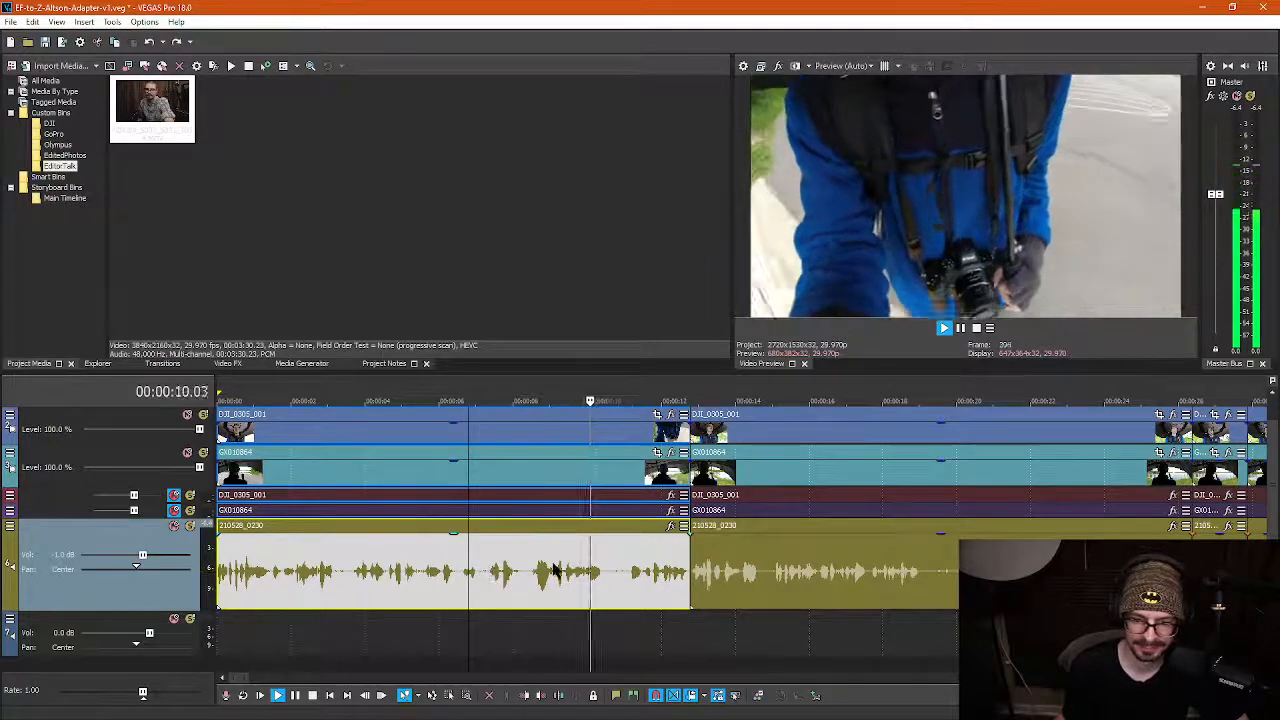
key("k")
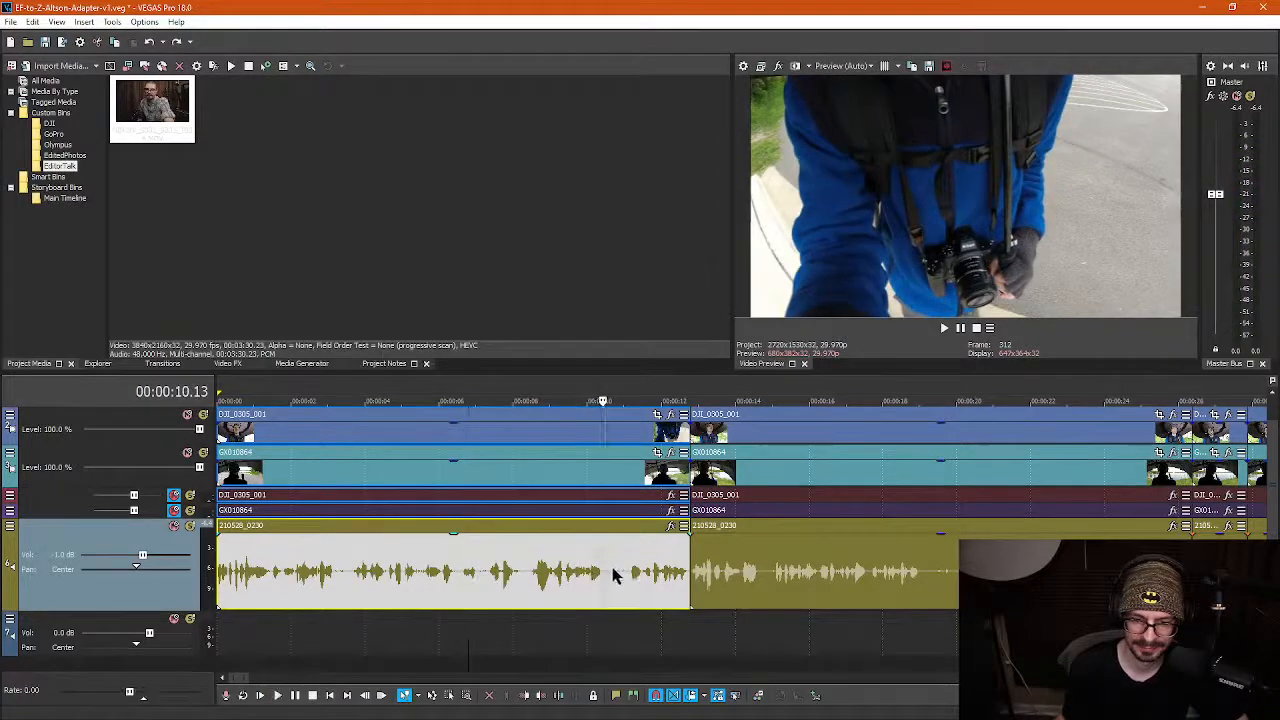
Split all clips at 00:00:10.13 and 00:00:11.04, and delete the silent section between the two splits
right_click(170, 442)
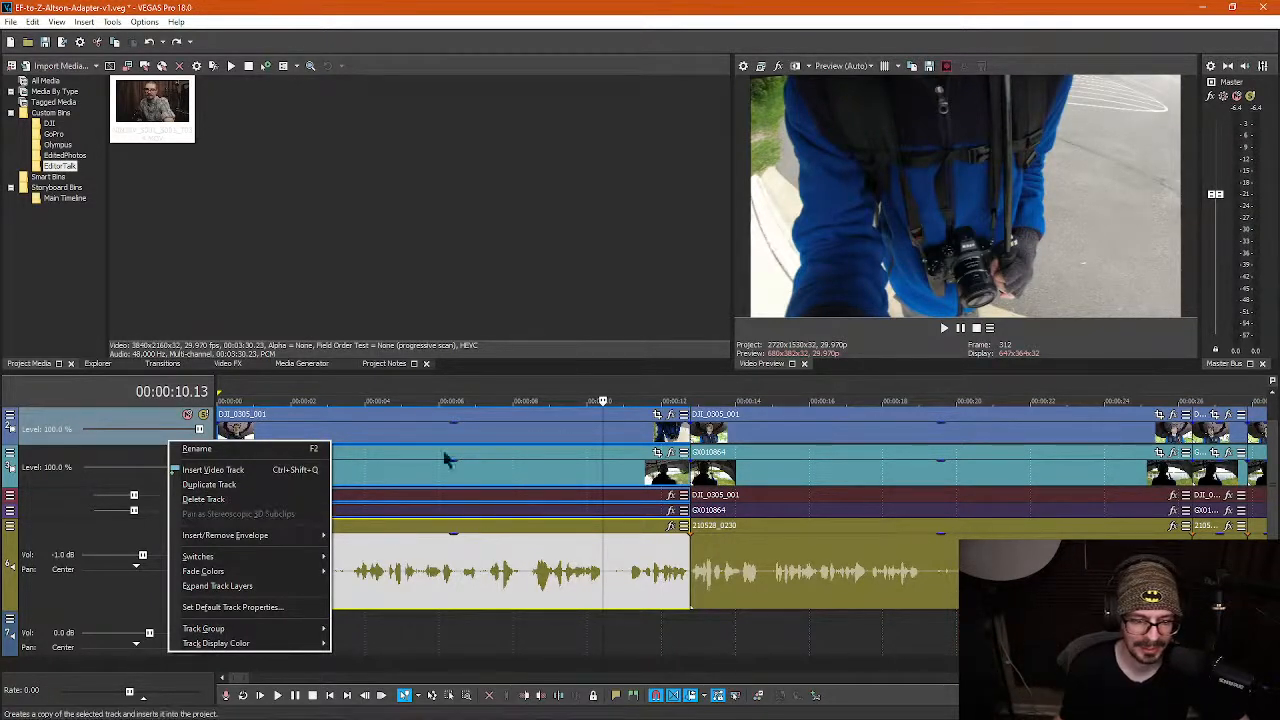
left_click(612, 588)
scroll(605, 585, "up", 5)
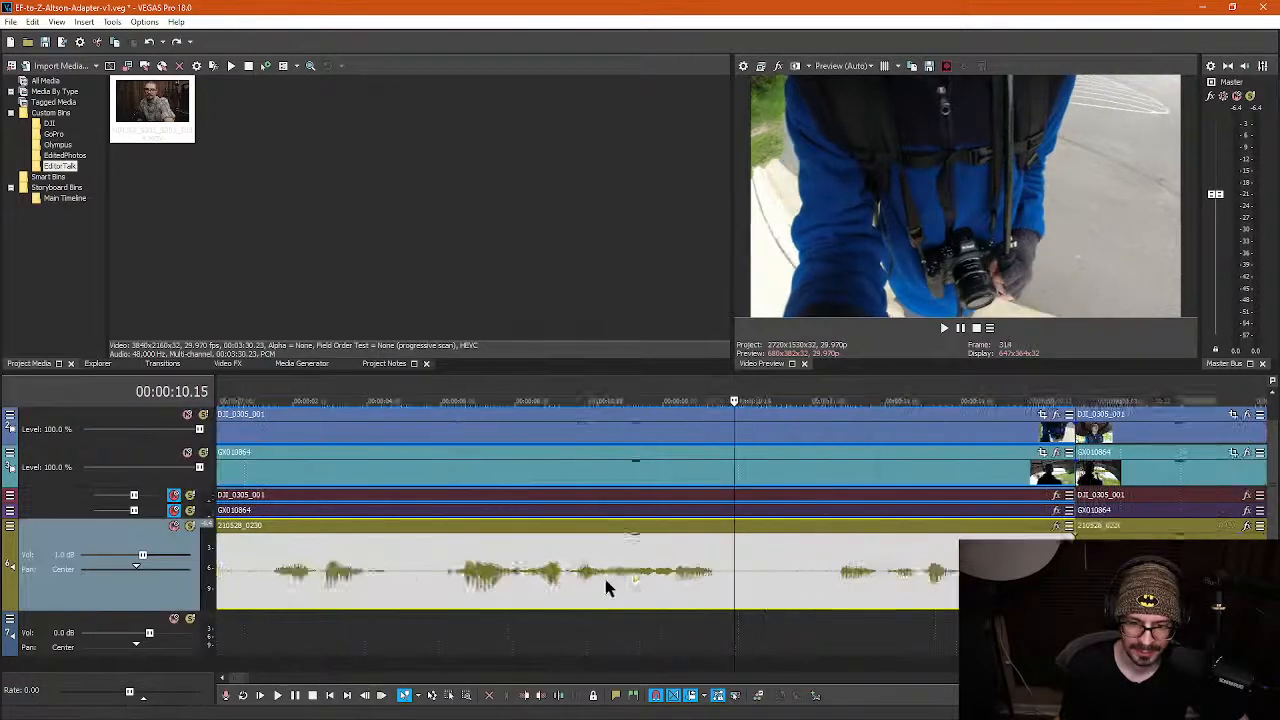
key("s")
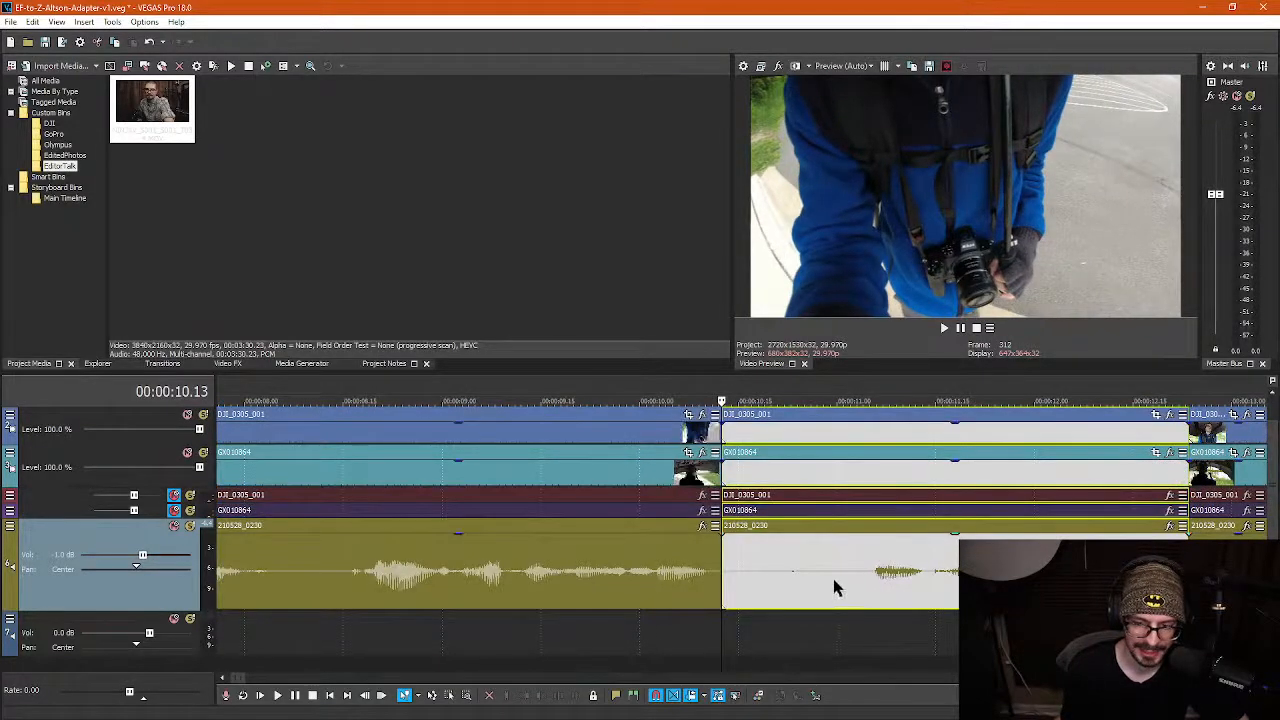
left_click(866, 588)
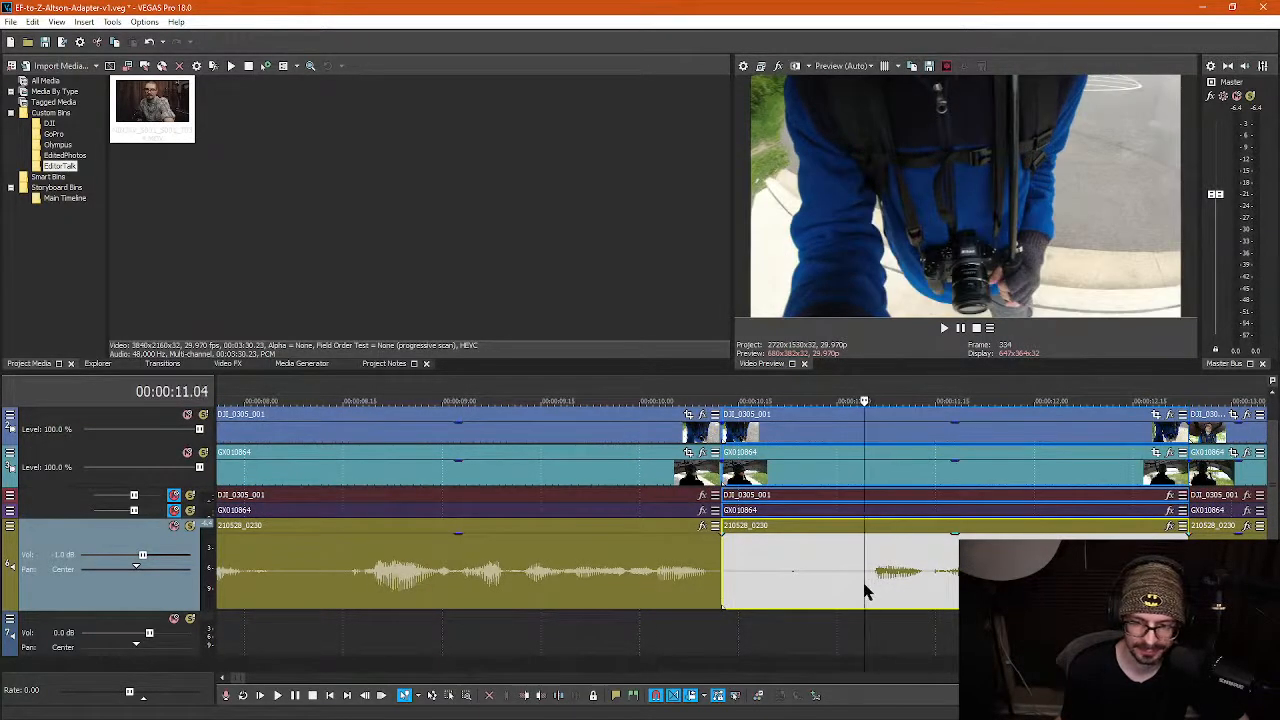
key("s")
left_click(811, 594)
key("Delete")
scroll(706, 600, "down", 5)
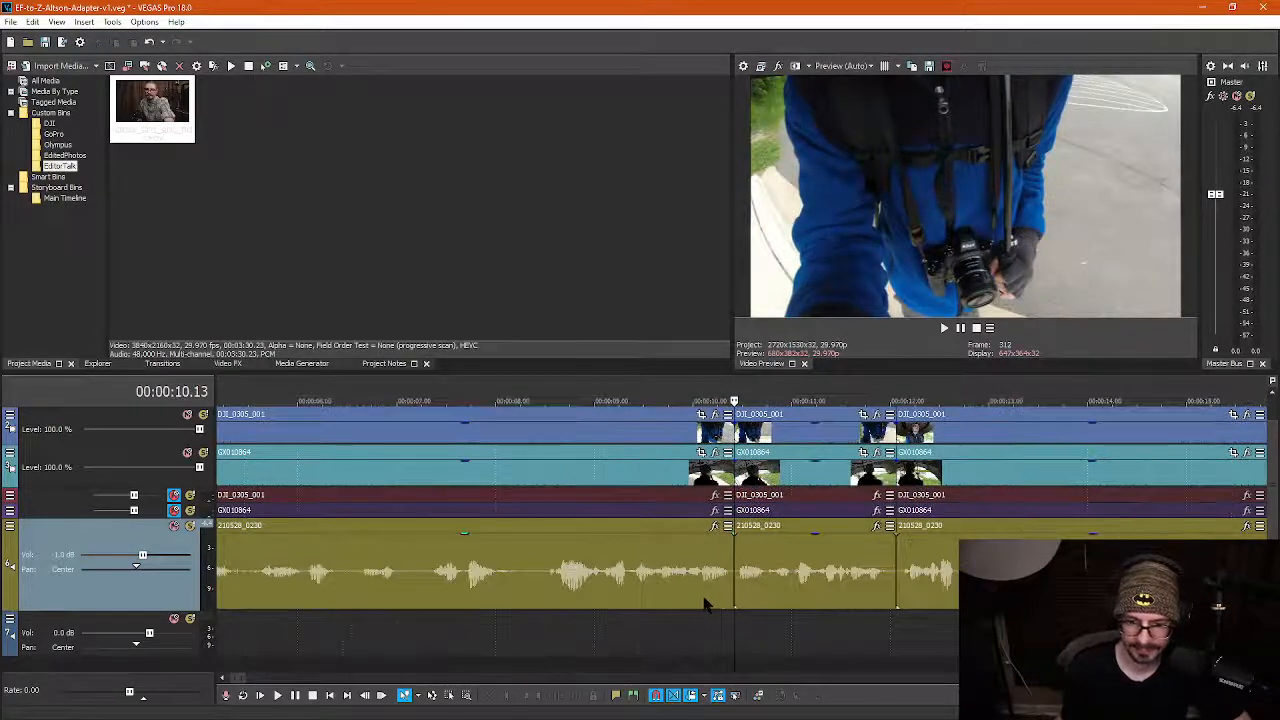
Play across the cut at 00:00:10.13 and on into the third clip to check how the speech flows
left_click(637, 572)
key("space")
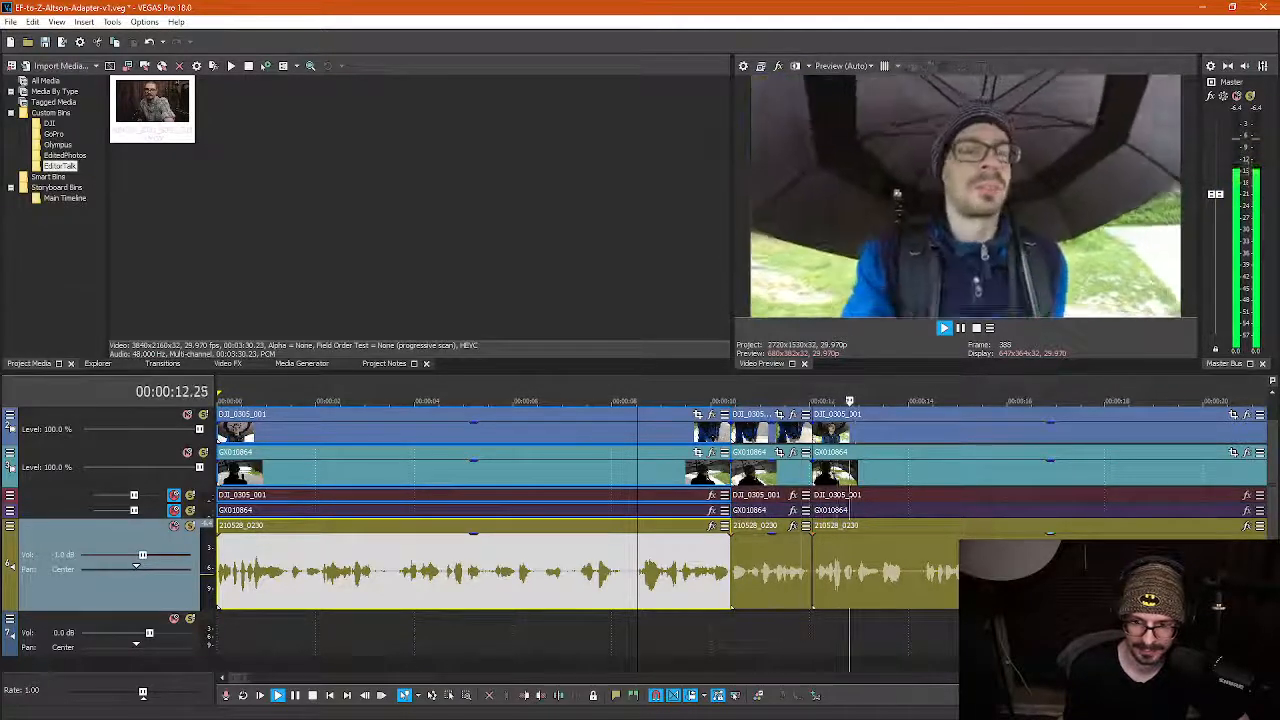
scroll(765, 600, "down", 3)
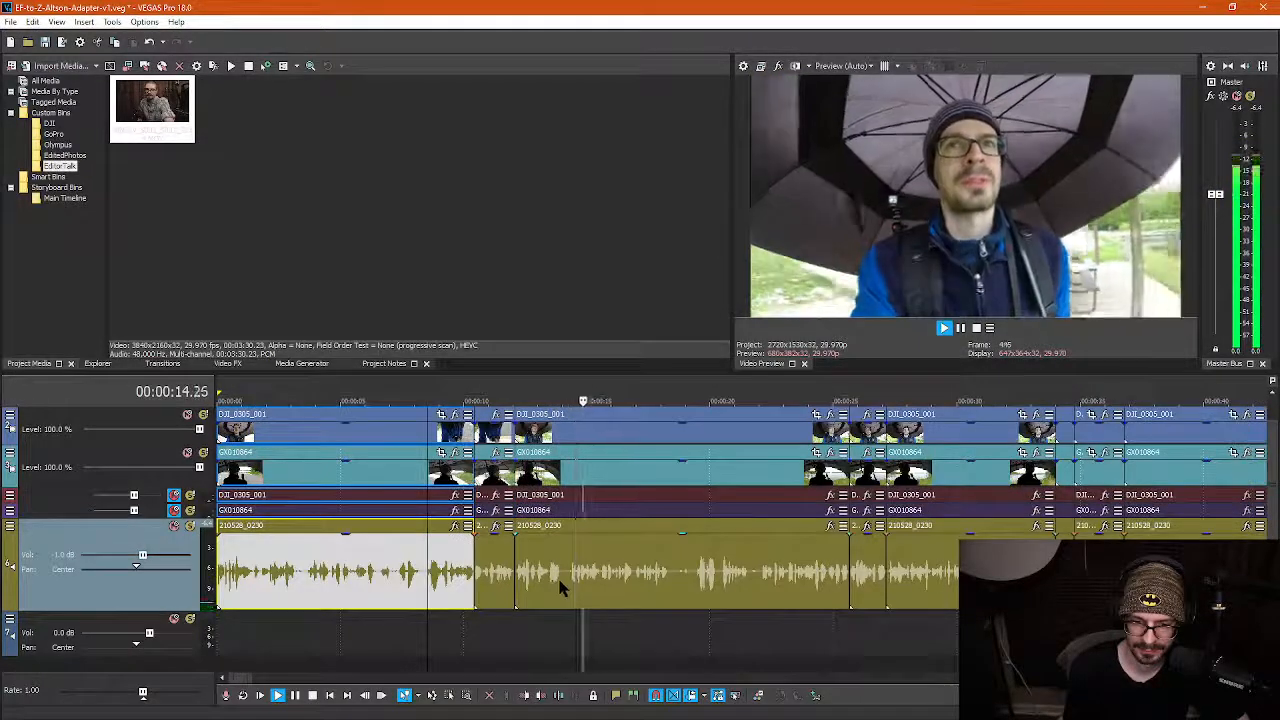
key("space")
Remove the short silence at the start of the third clip so its speech begins at the cut at 00:00:12.02
left_click(540, 585)
scroll(591, 580, "up", 5)
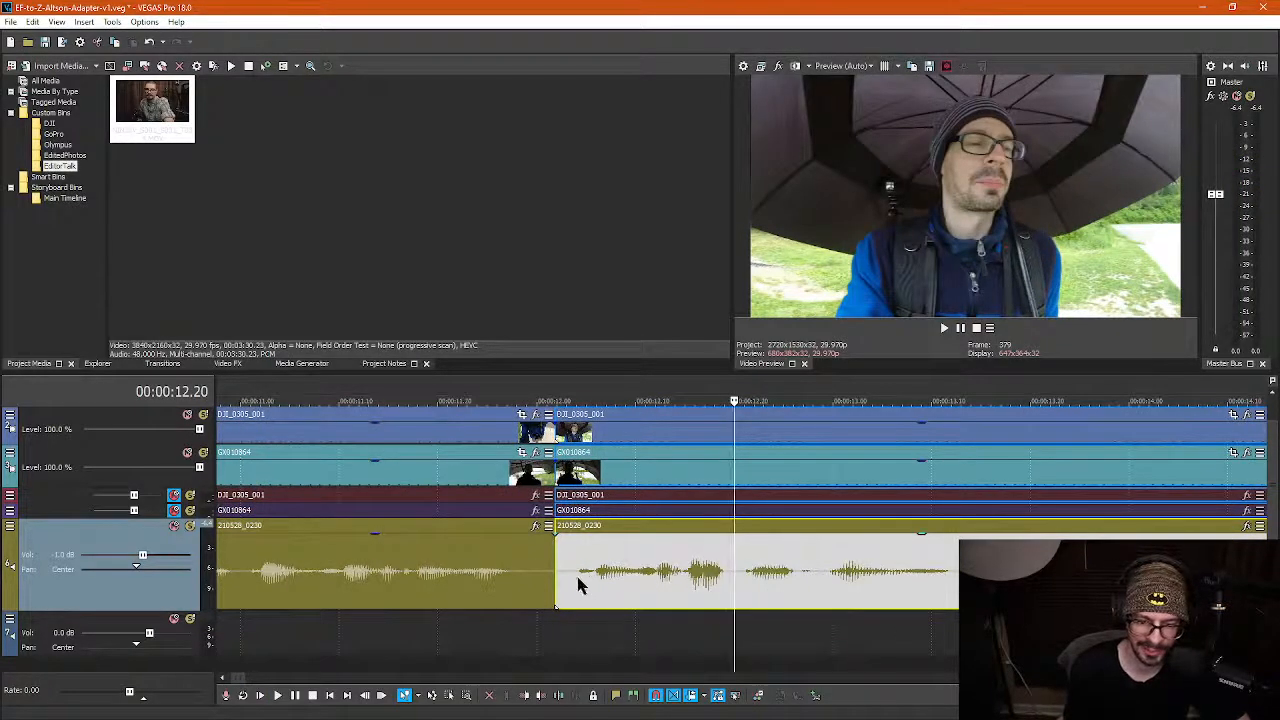
left_click(577, 585)
key("space")
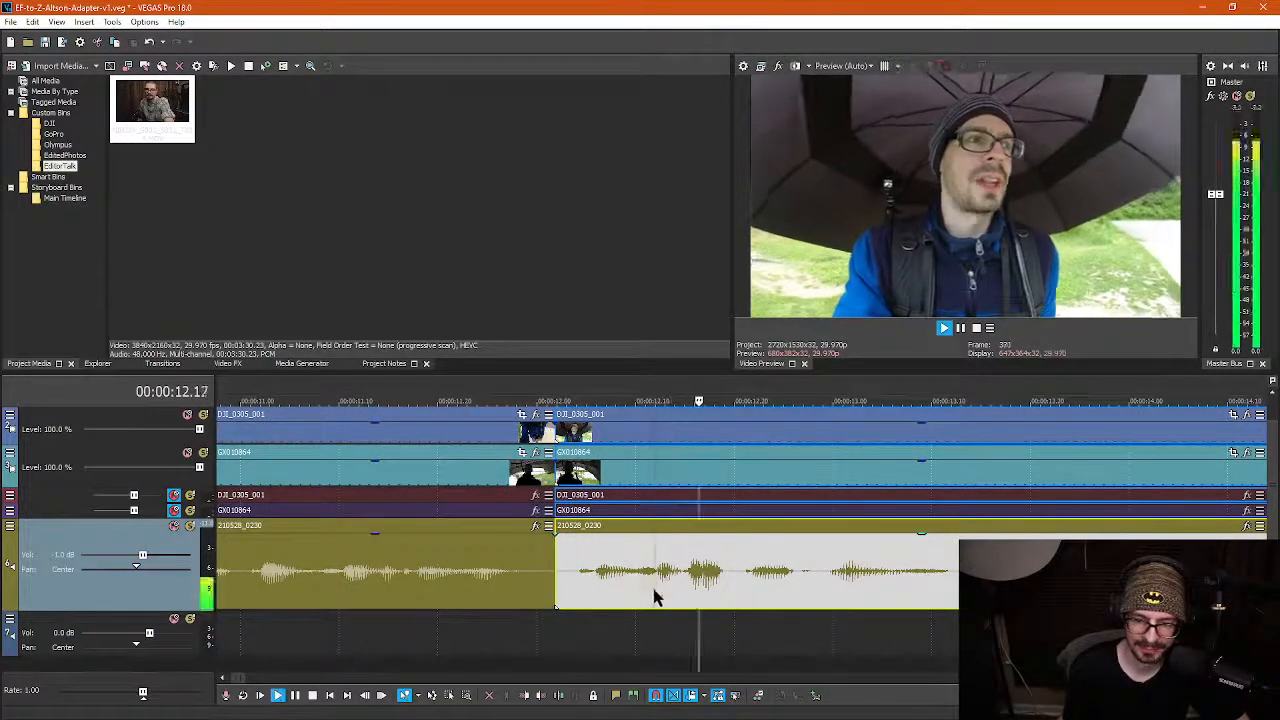
left_click(587, 590)
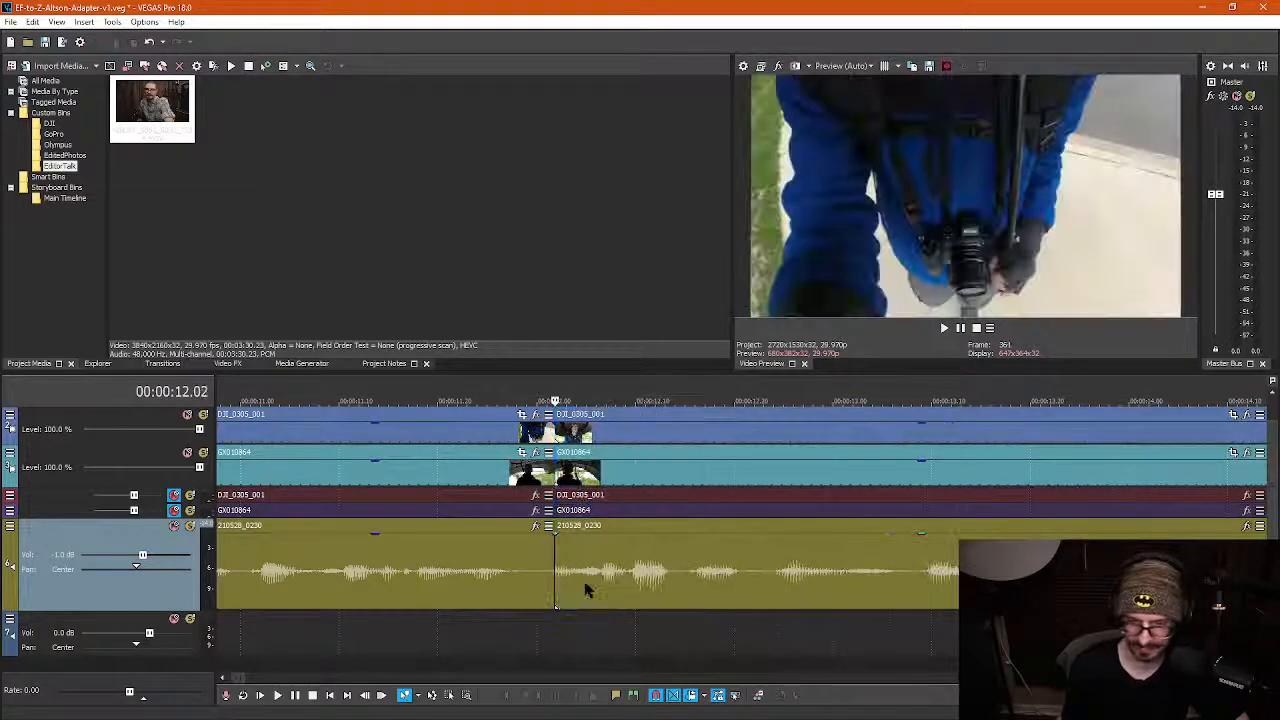
Play from the second clip across the cut at 00:00:12.02 to check the tightened transition
left_click(411, 608)
key("space")
scroll(840, 585, "down", 2)
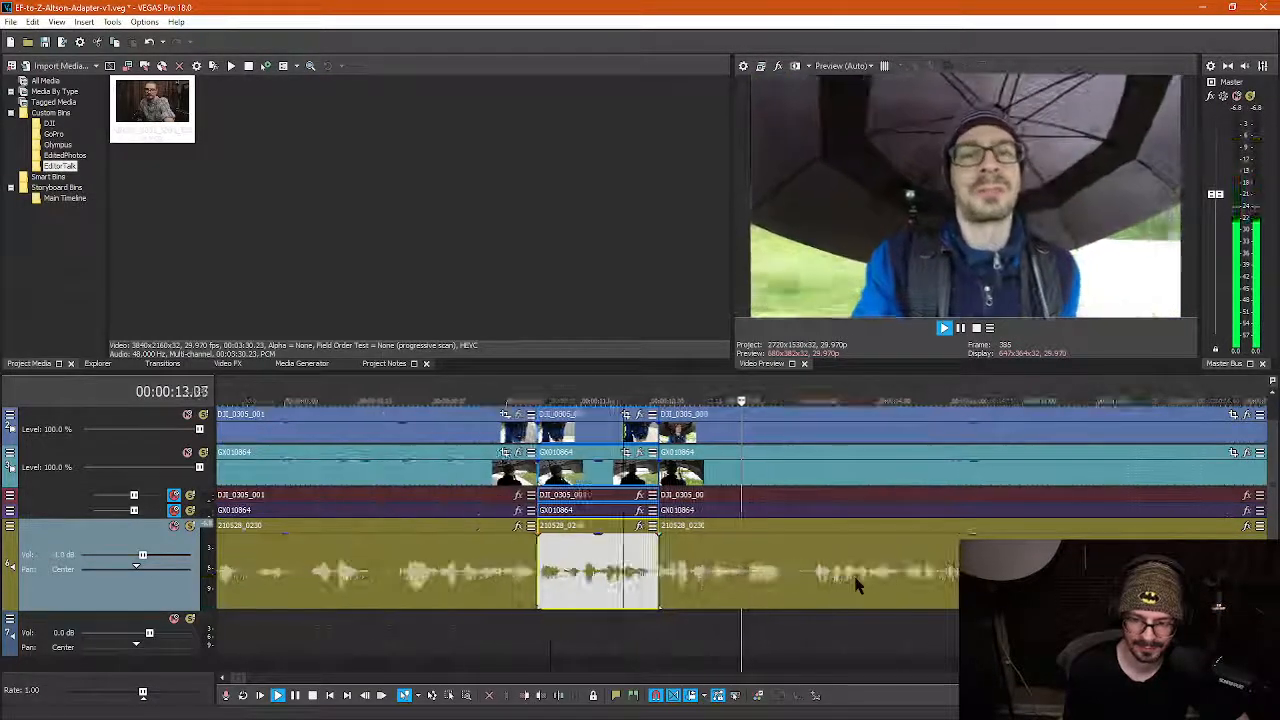
key("space")
Split all clips at 00:00:11.29 and delete the silent remainder at the end of the second clip
scroll(741, 590, "up", 4)
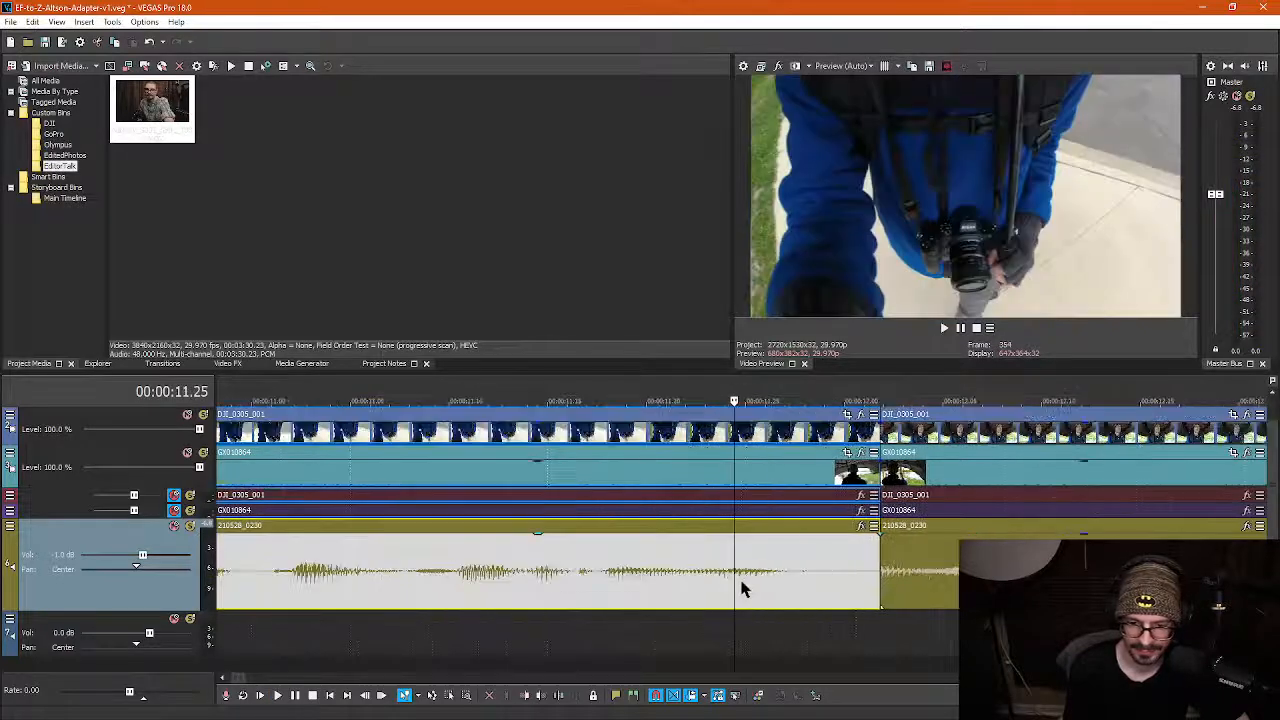
left_click(819, 580)
key("s")
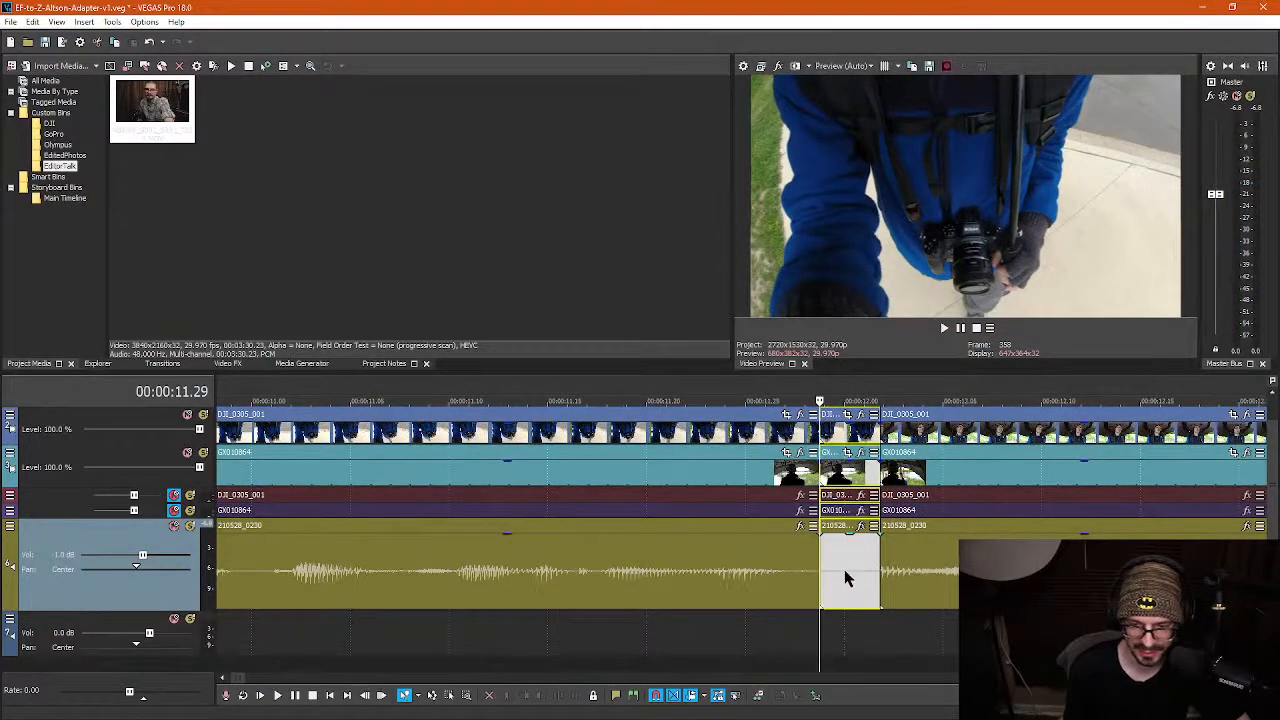
key("Delete")
scroll(850, 570, "down", 2)
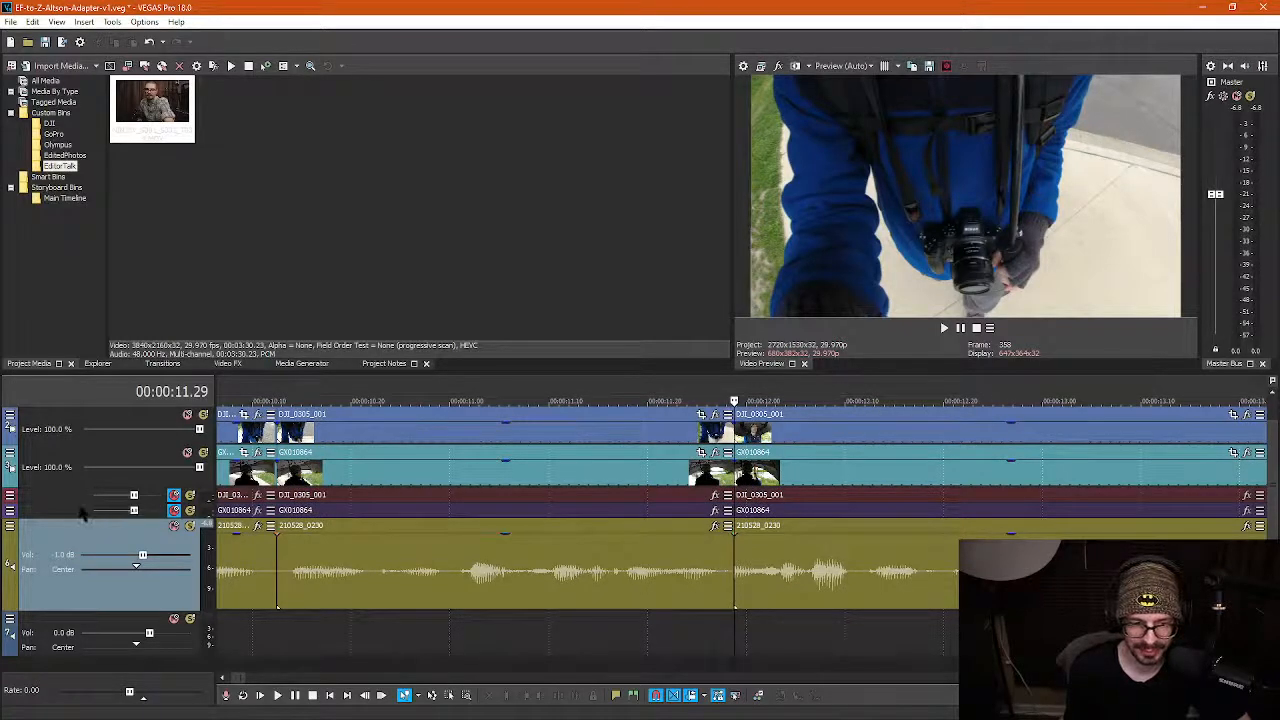
Play the third clip from just before 00:00:13 to locate the silent pause in its speech
left_click_drag(75, 503, 55, 475)
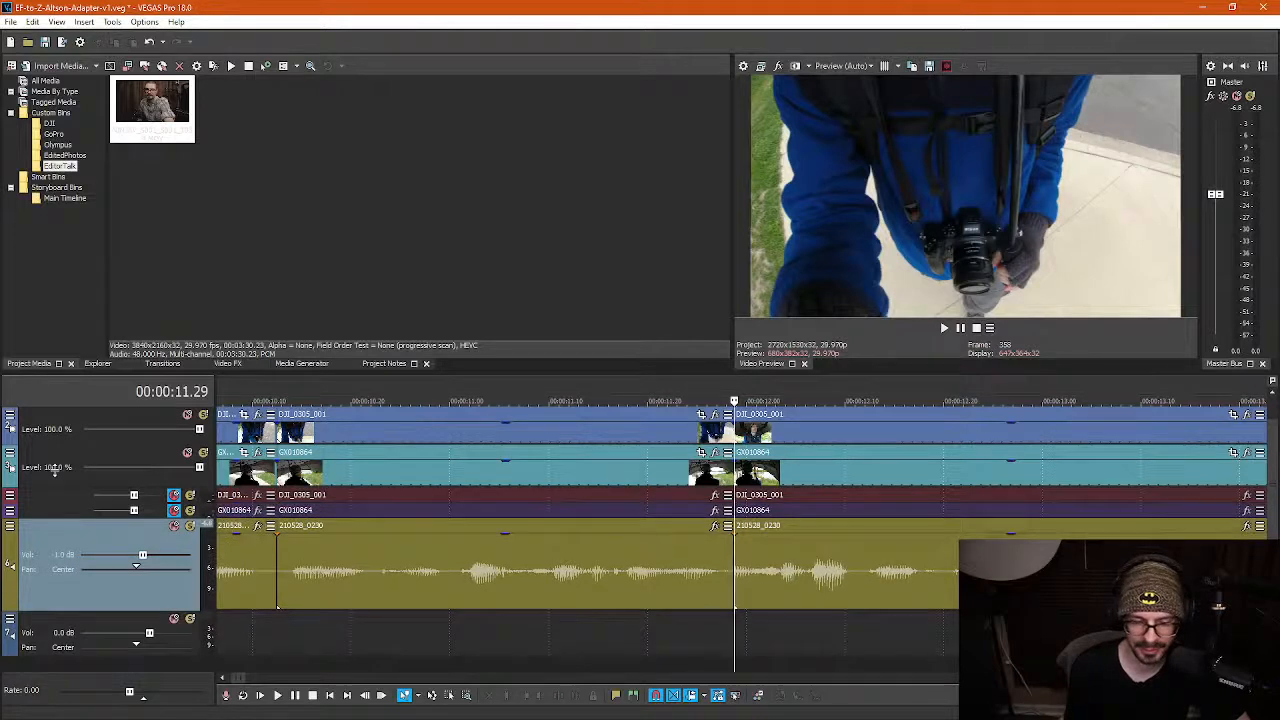
left_click(763, 590)
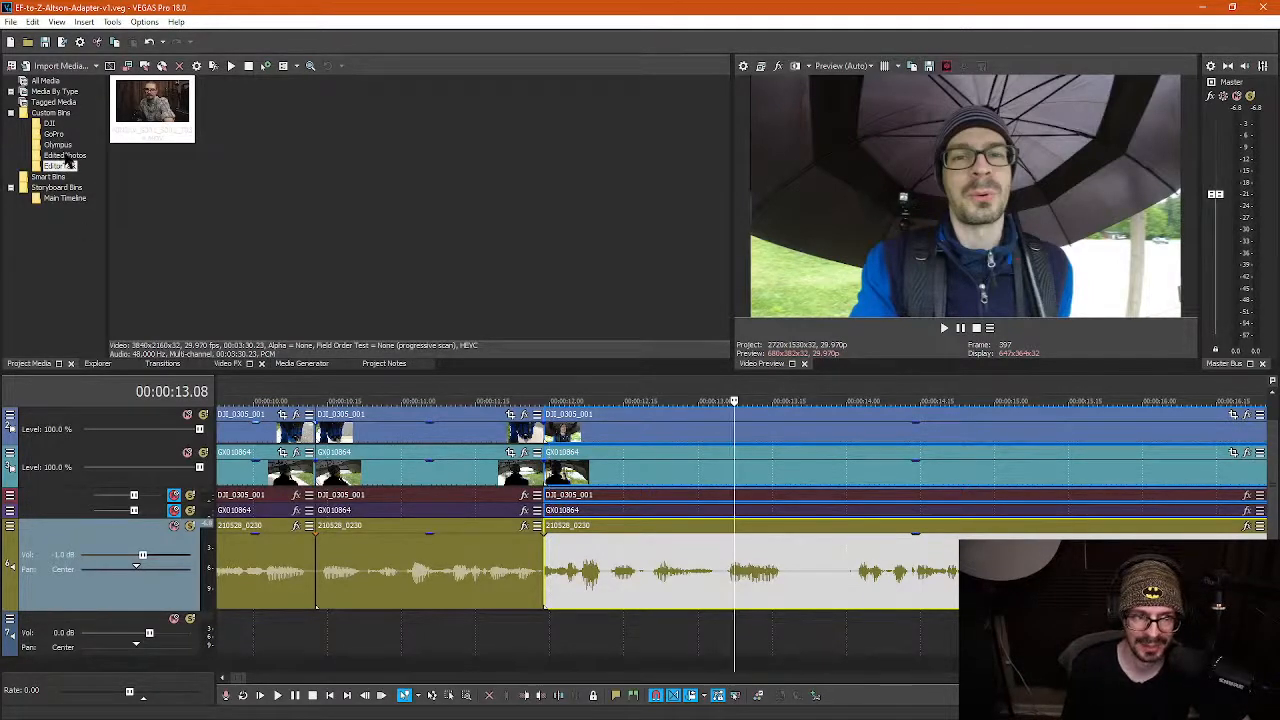
left_click(745, 570)
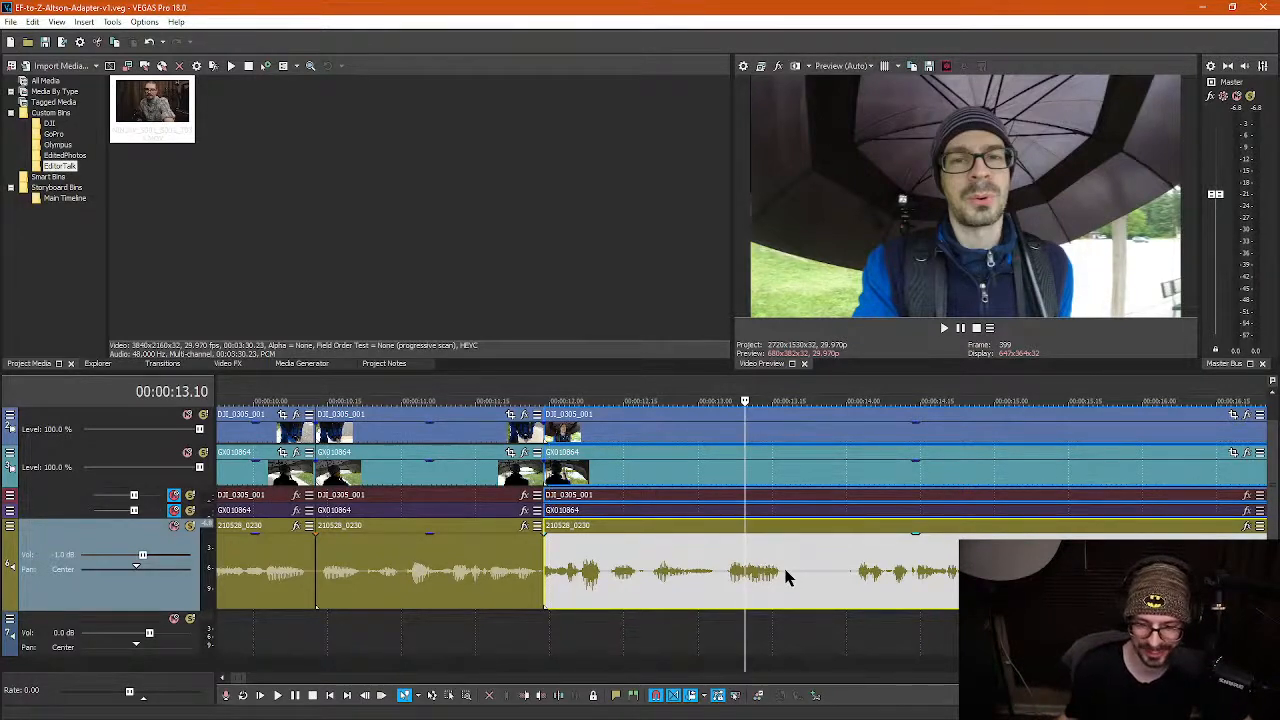
left_click(688, 576)
key("space")
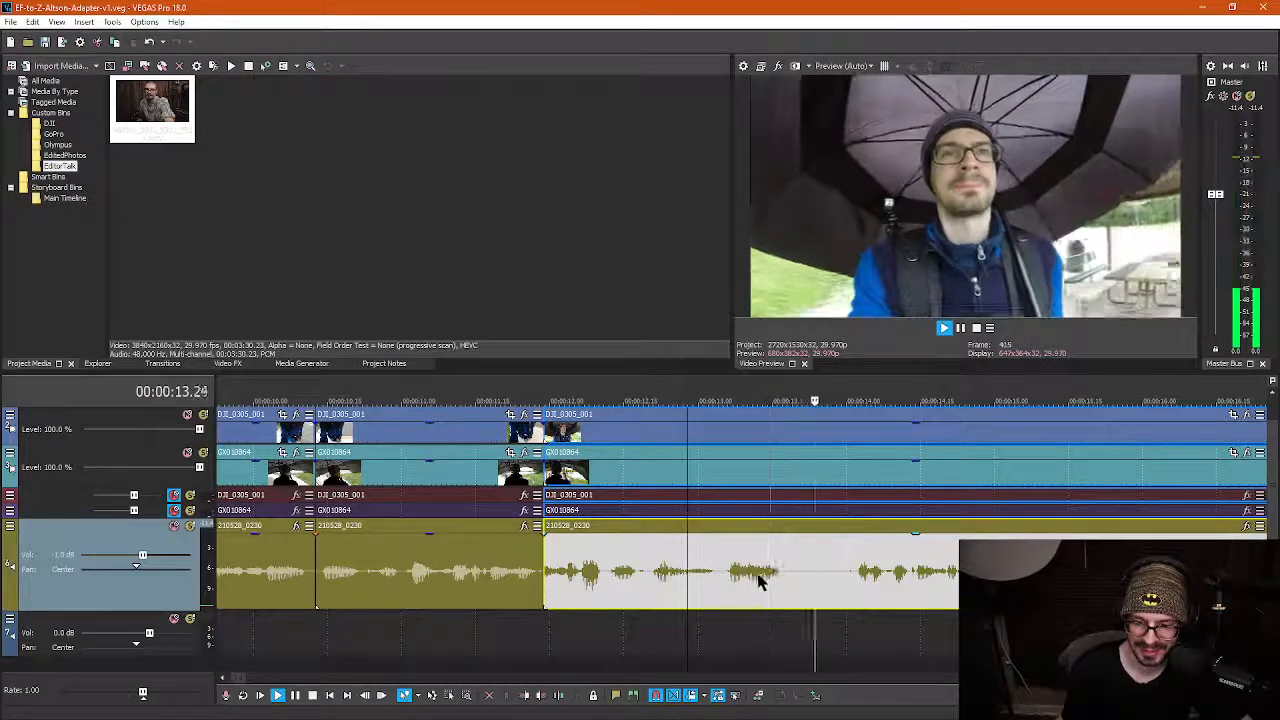
scroll(812, 585, "down", 3)
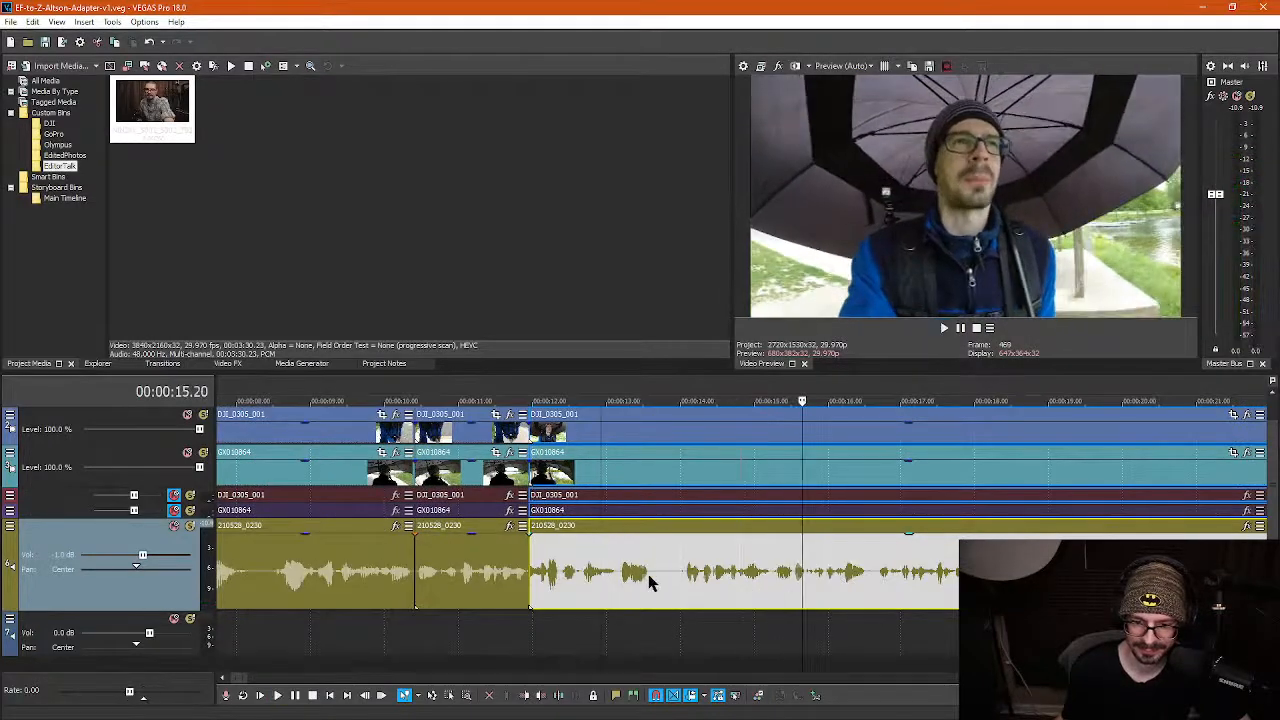
key("space")
Split all clips at 00:00:13.18 and just before the speech resumes, and delete the silent section between the splits
scroll(660, 600, "up", 5)
key("s")
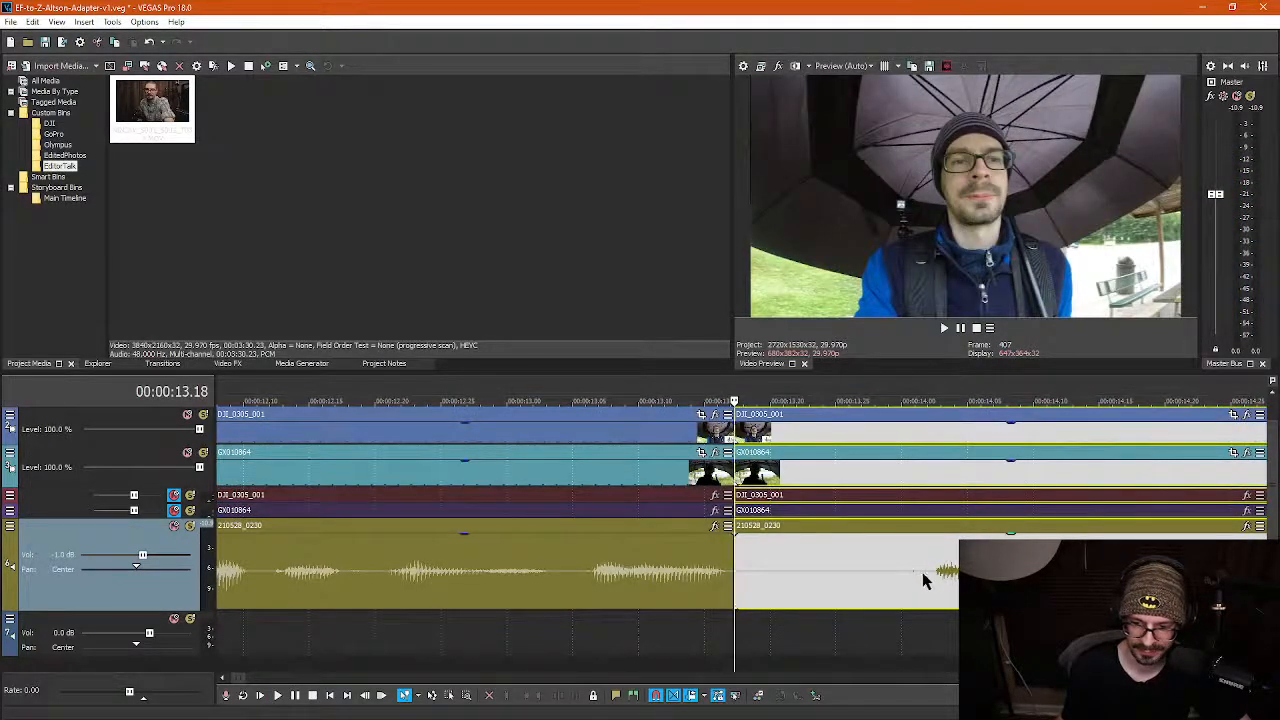
left_click(926, 573)
key("s")
left_click(813, 586)
key("Delete")
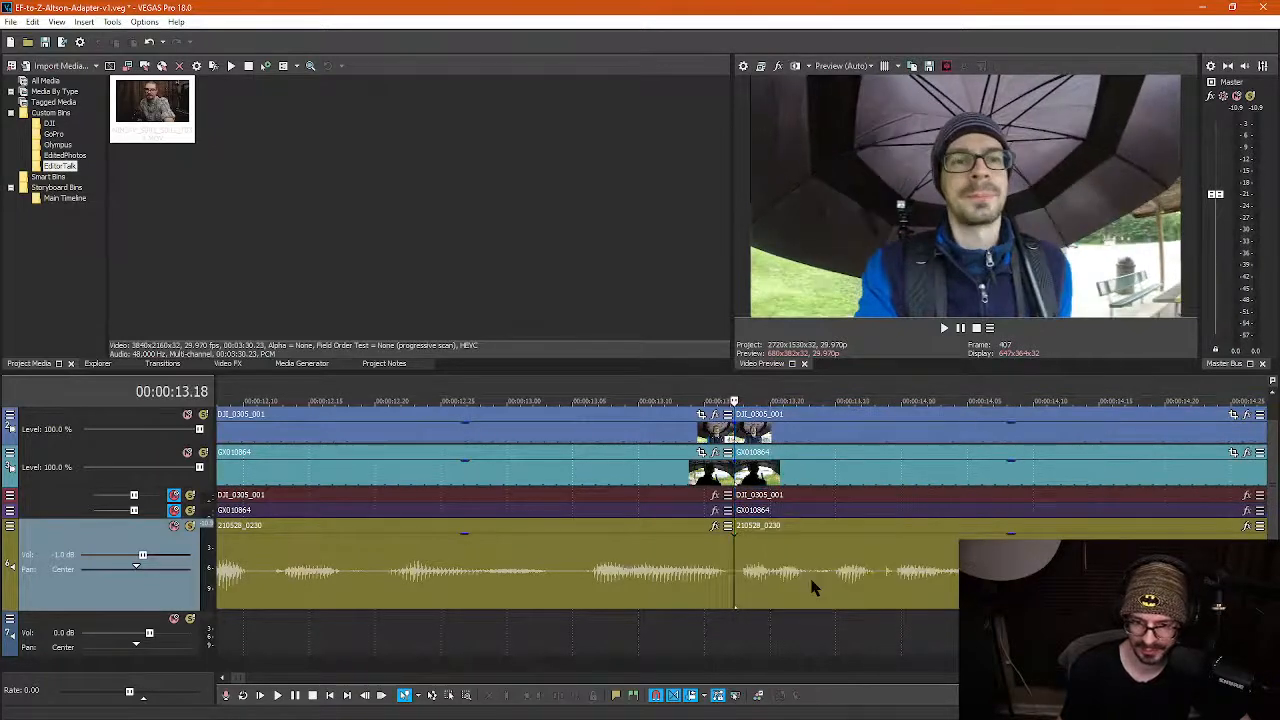
Play from 00:00:12.04 across the cut at 00:00:13.18 and on past 00:00:18 to check the speech flow
left_click(578, 563)
scroll(578, 563, "down", 5)
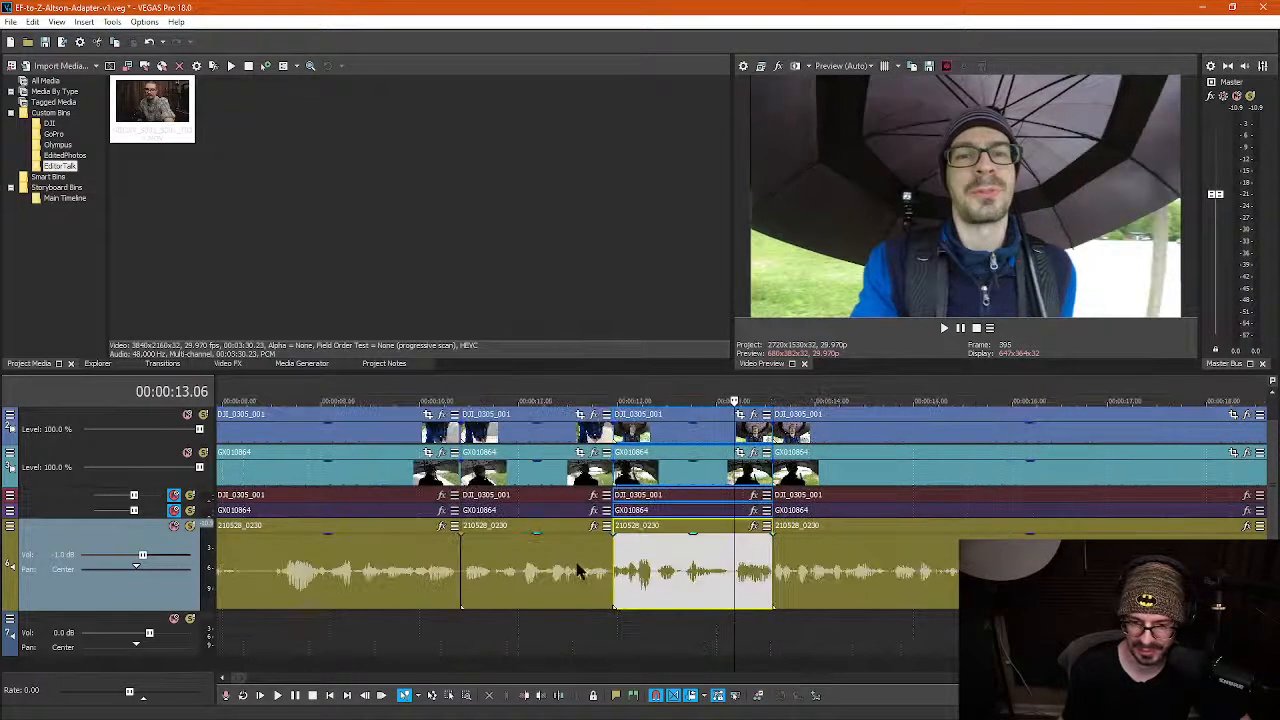
left_click(628, 564)
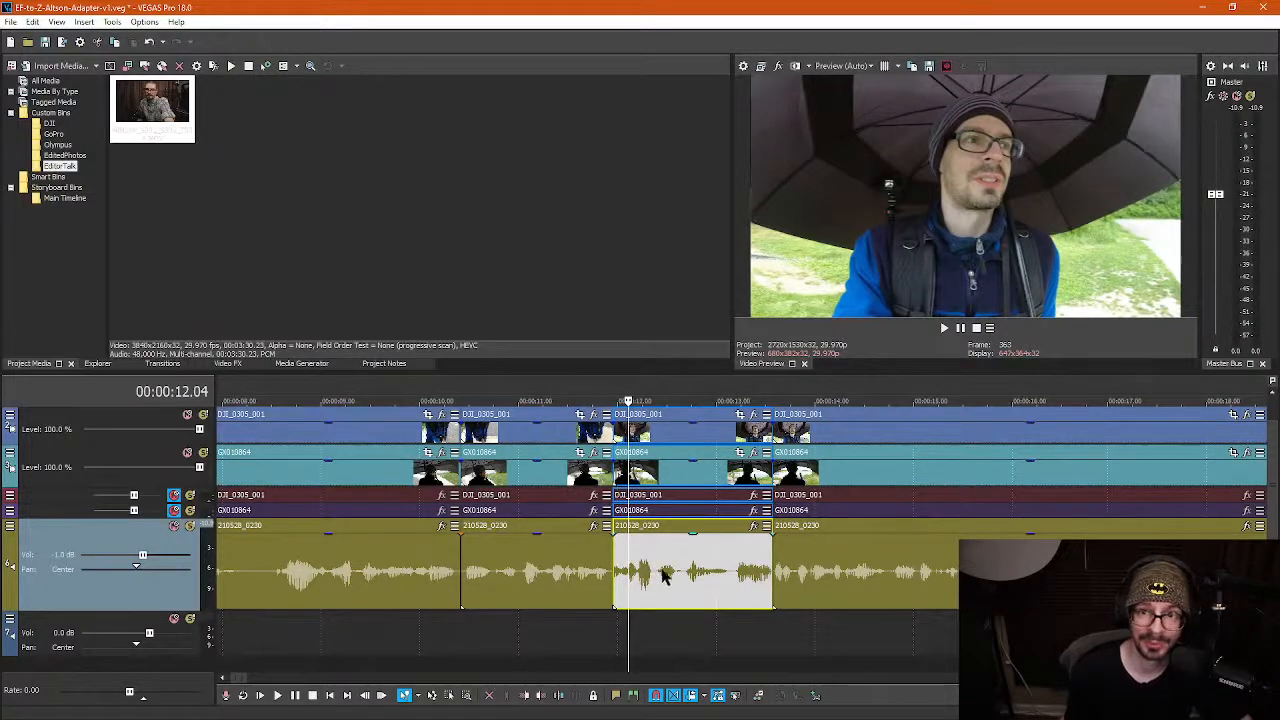
key("space")
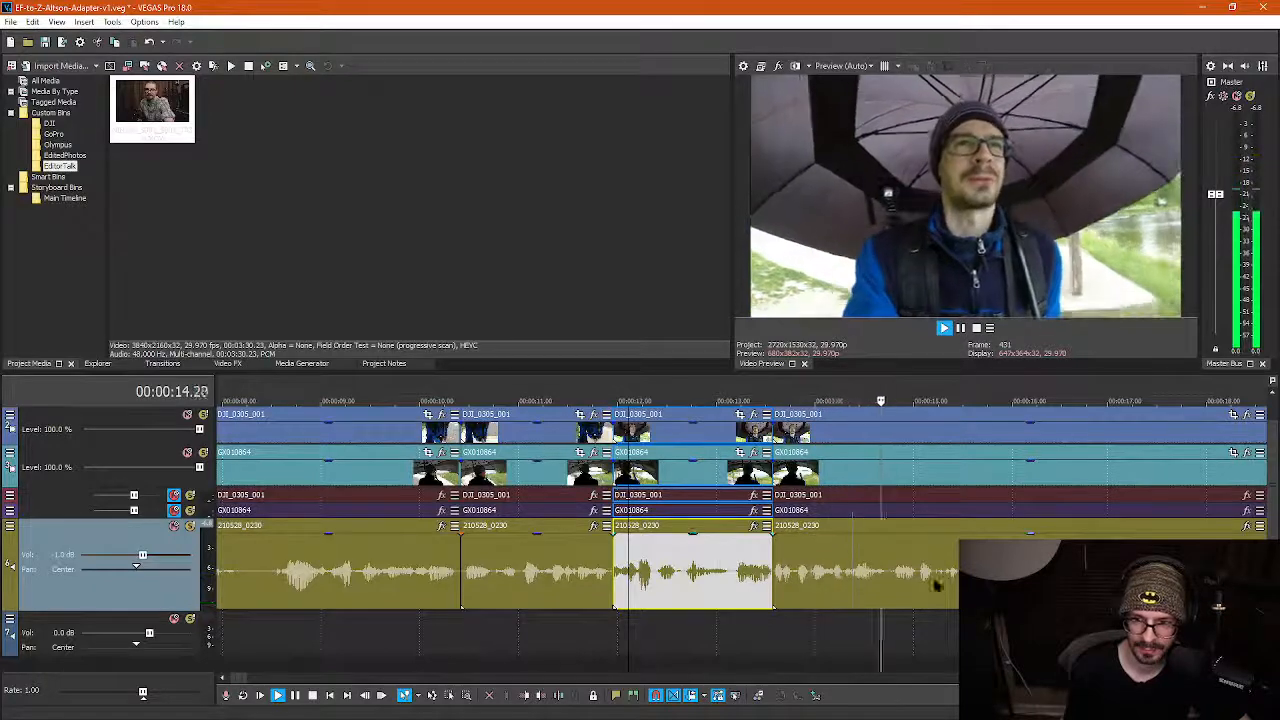
scroll(914, 617, "down", 3)
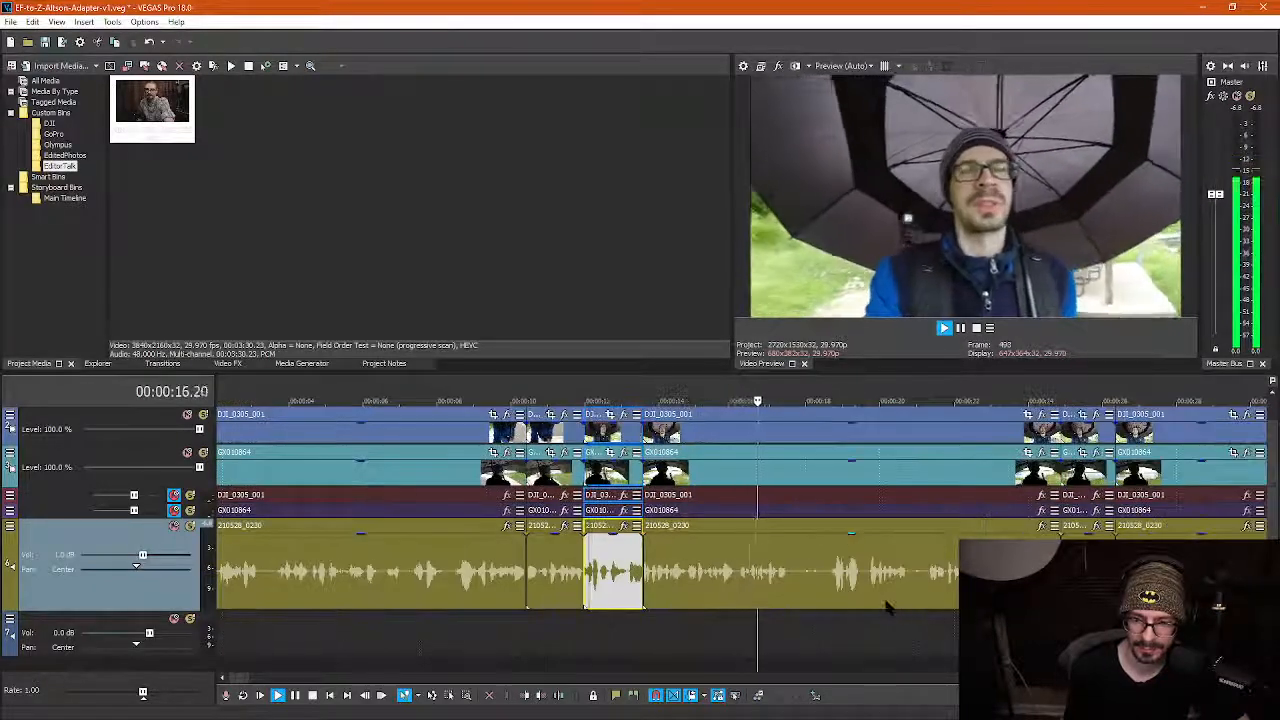
scroll(886, 604, "up", 3)
scroll(770, 598, "down", 3)
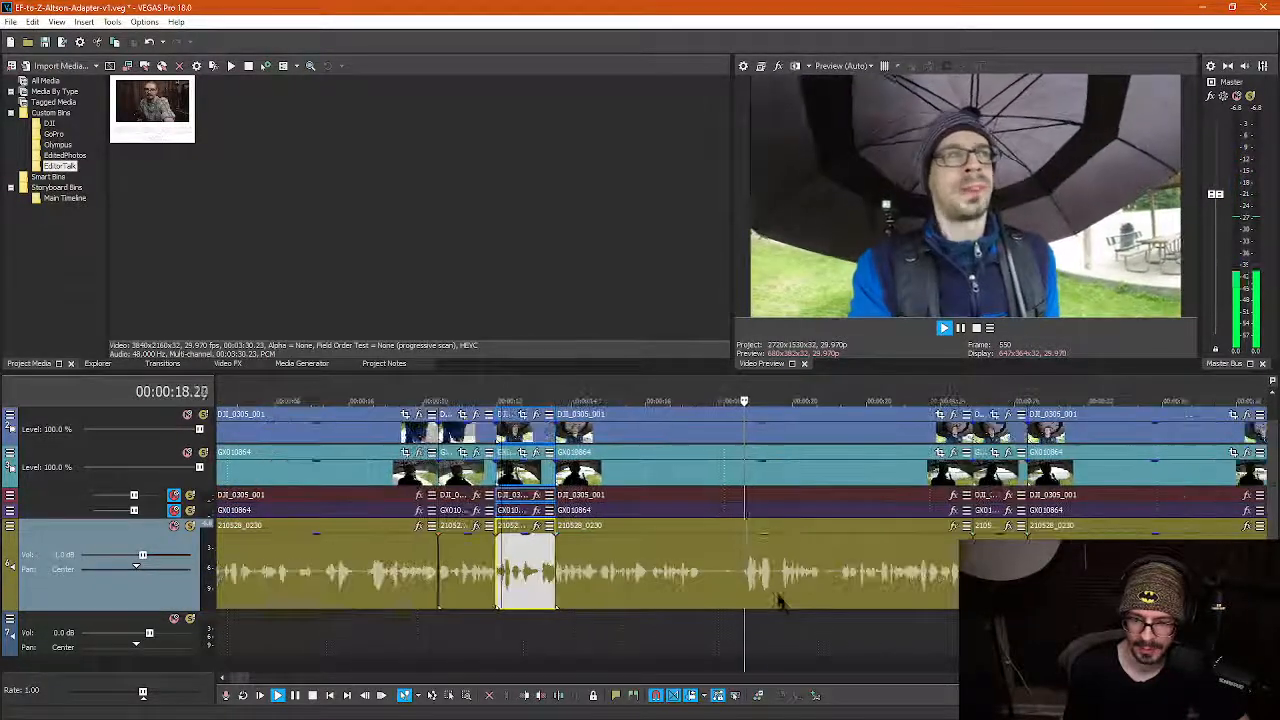
key("space")
Split all clips at 00:00:17.16 and 00:00:18.19 and delete the silent section between the splits
left_click(704, 582)
scroll(704, 582, "up", 3)
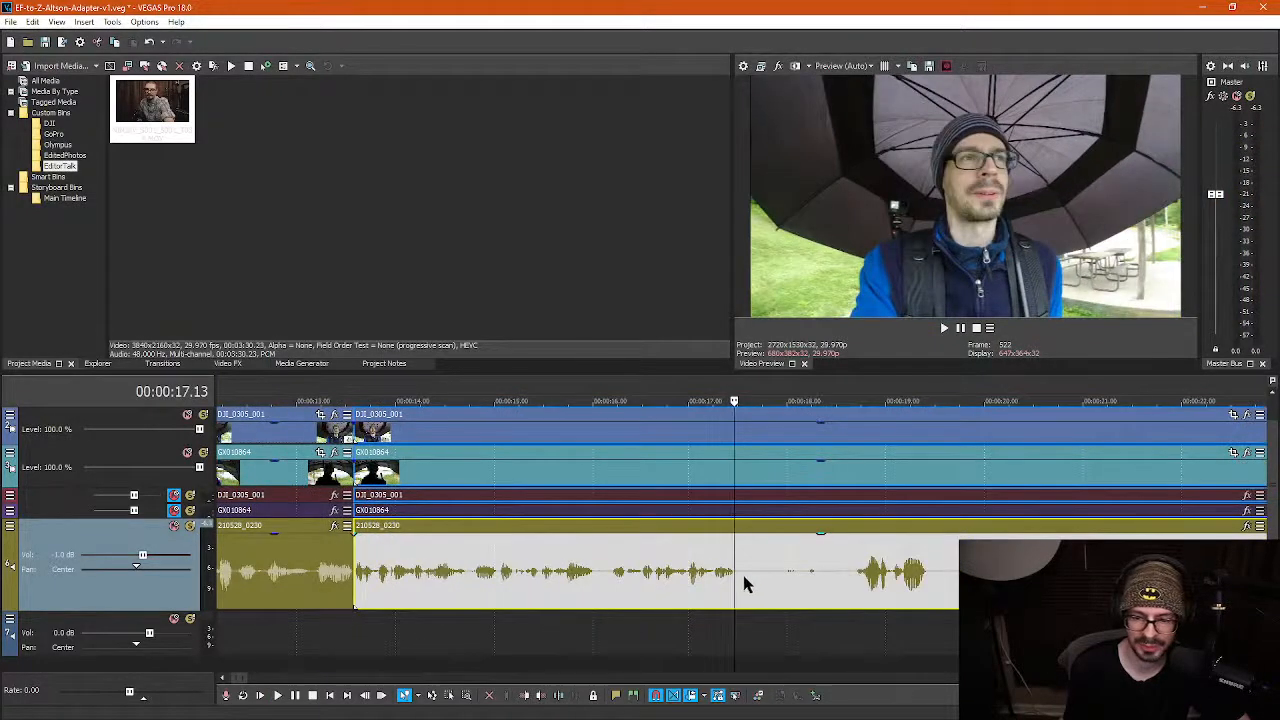
left_click(741, 574)
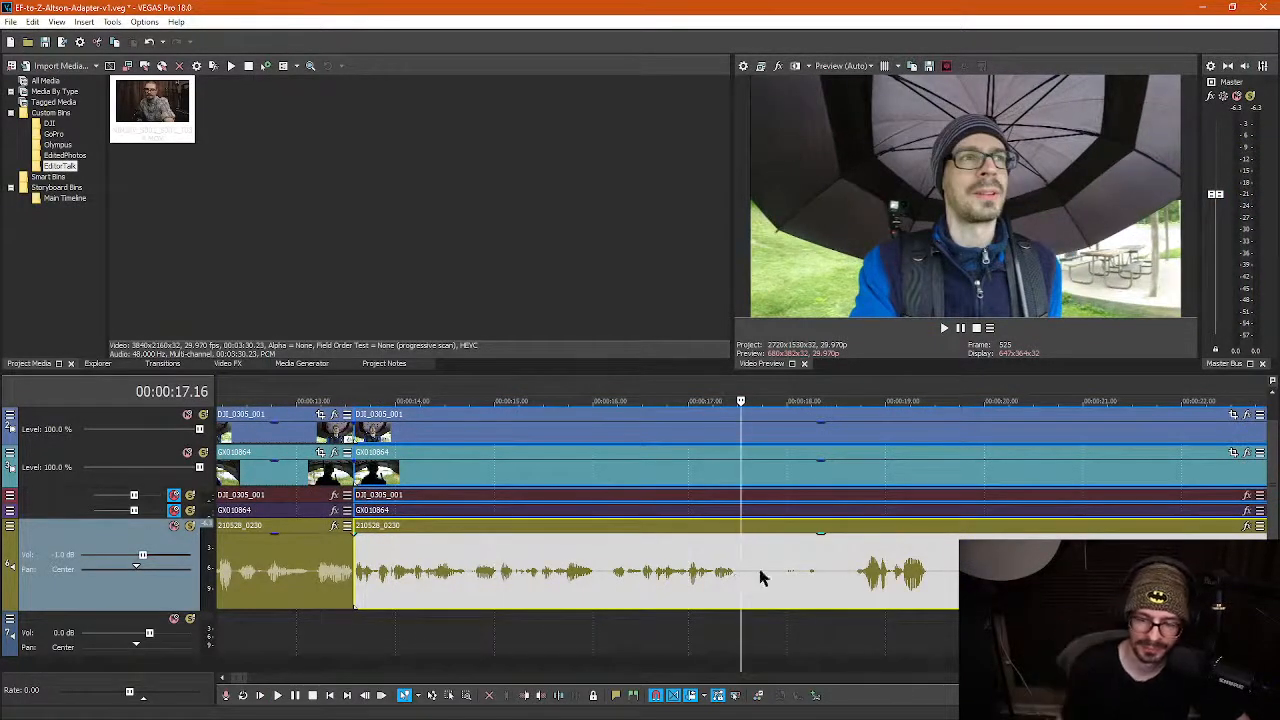
key("s")
left_click(851, 575)
key("s")
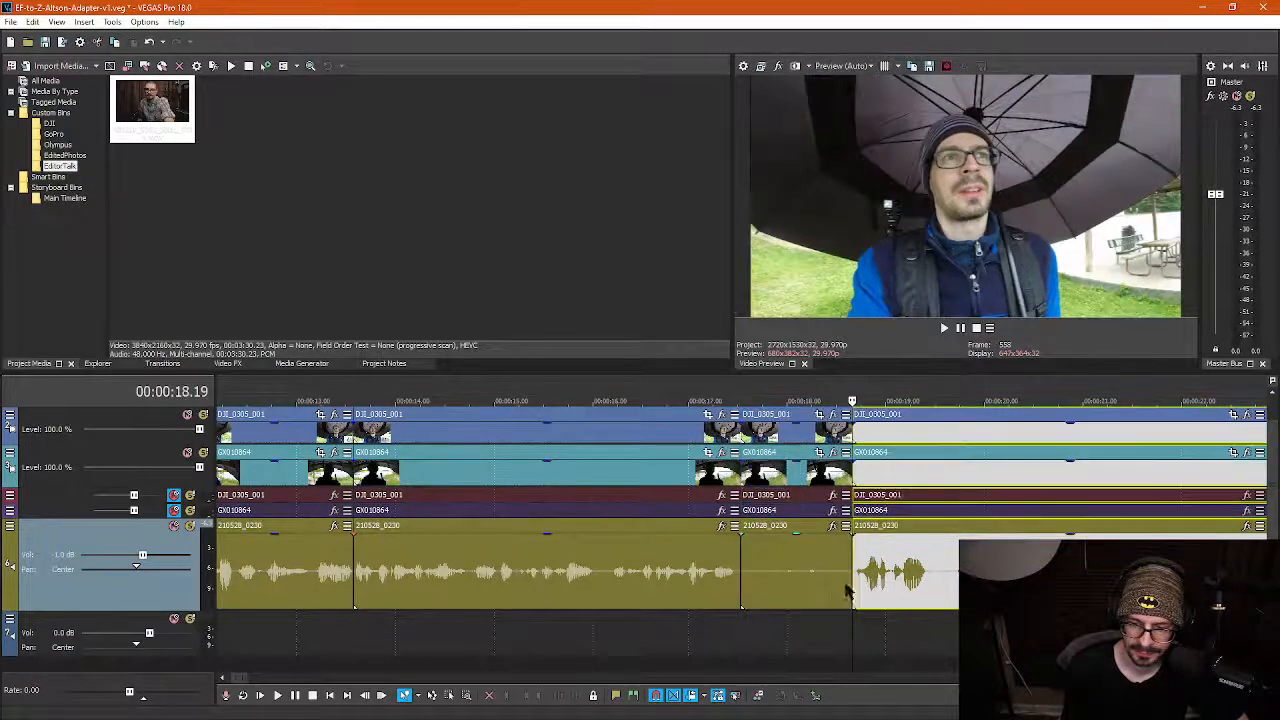
left_click(785, 591)
key("Delete")
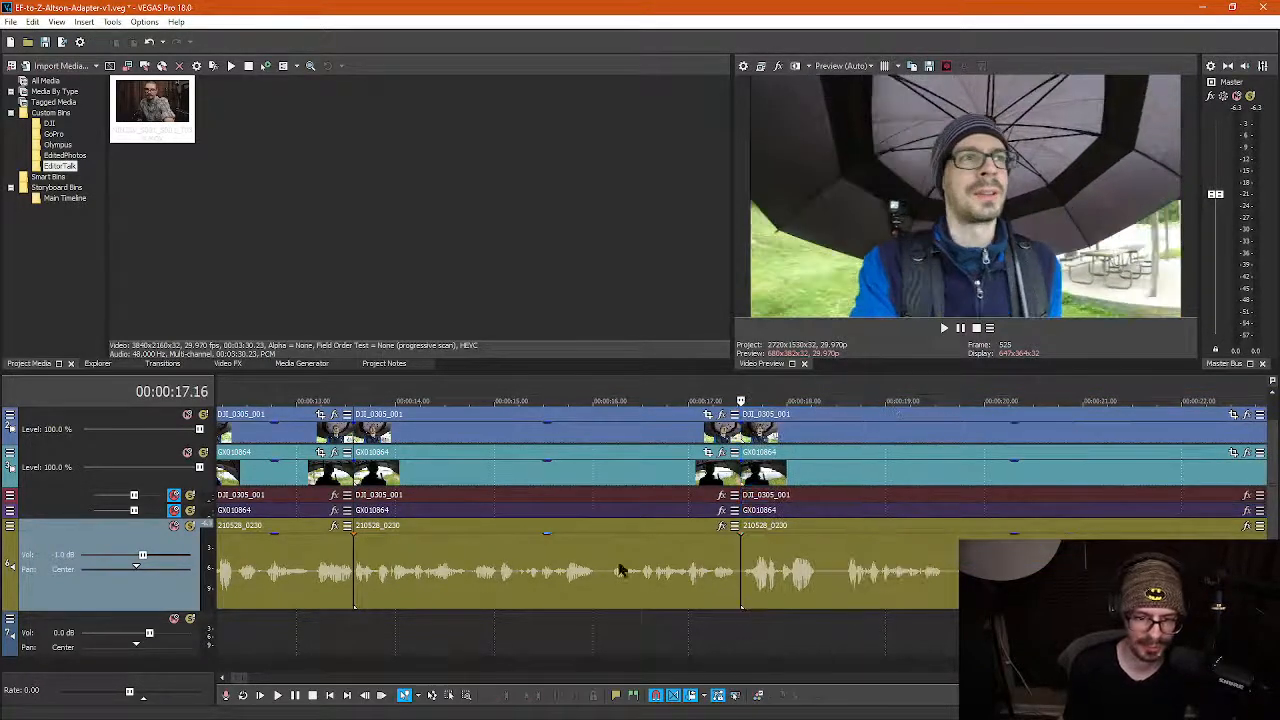
Examine the media properties of the DJI_0305_001 video event, including its format and stream attributes
right_click(409, 431)
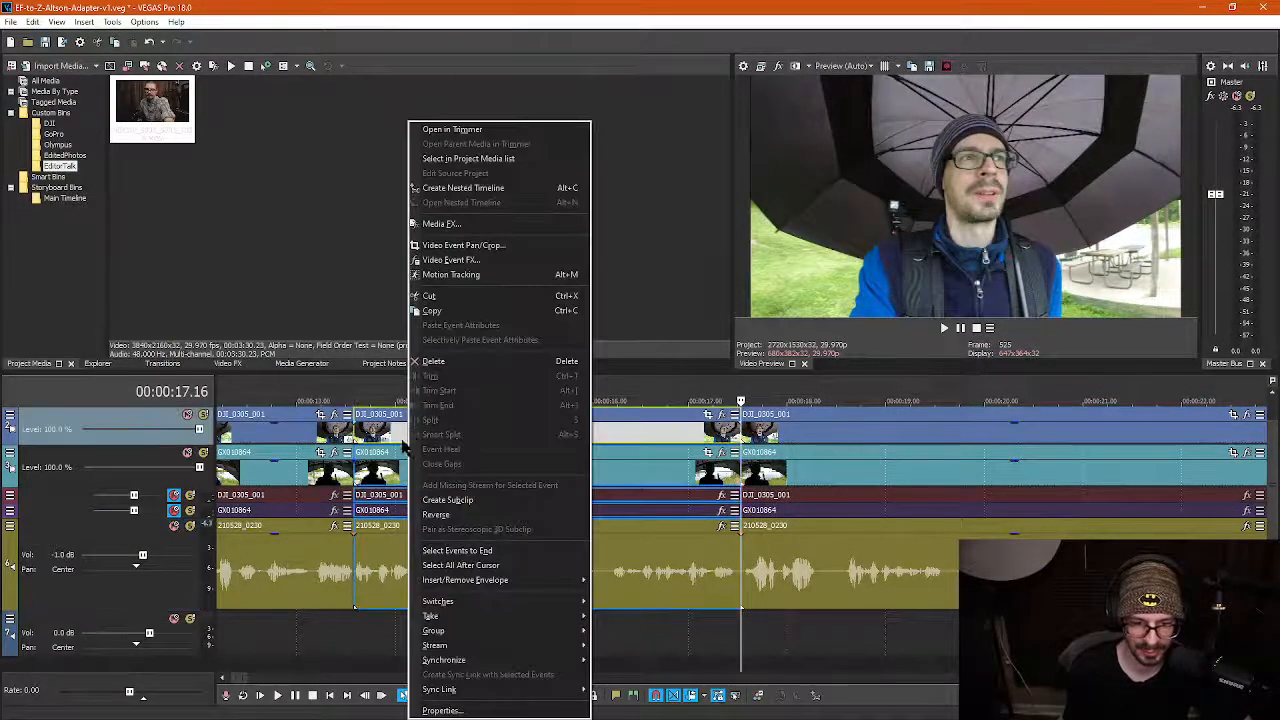
left_click(442, 710)
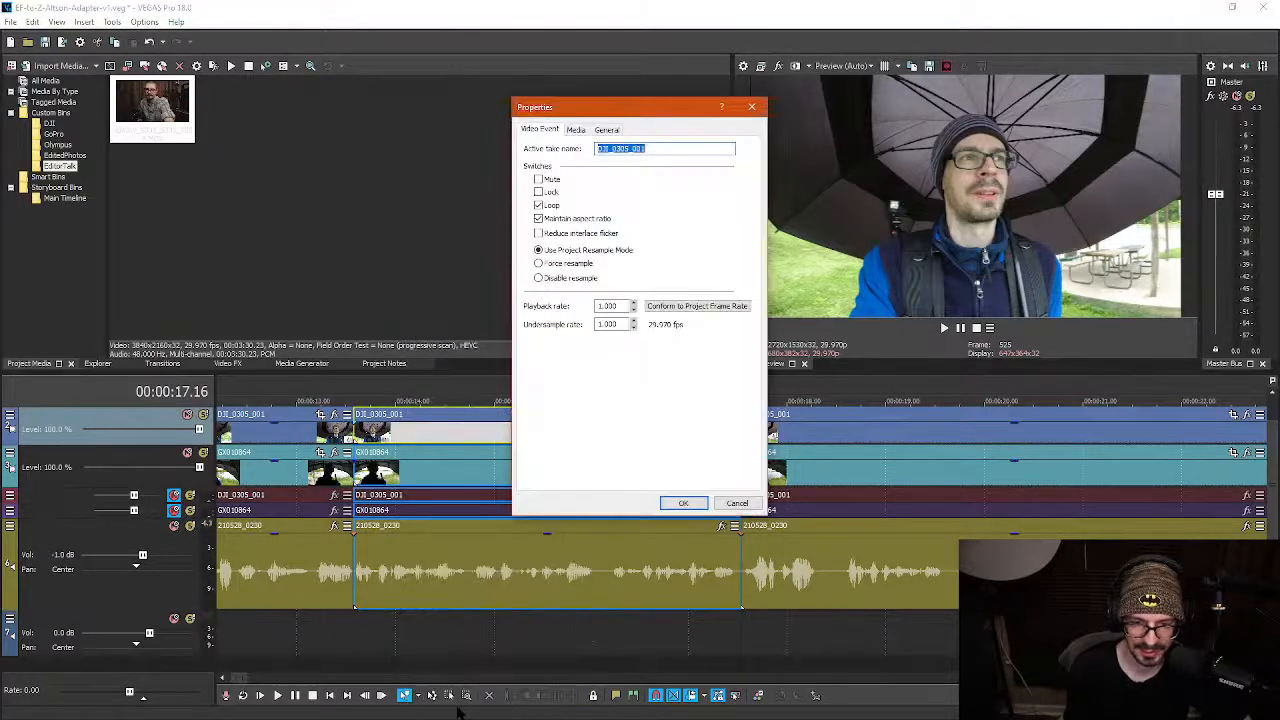
left_click(576, 130)
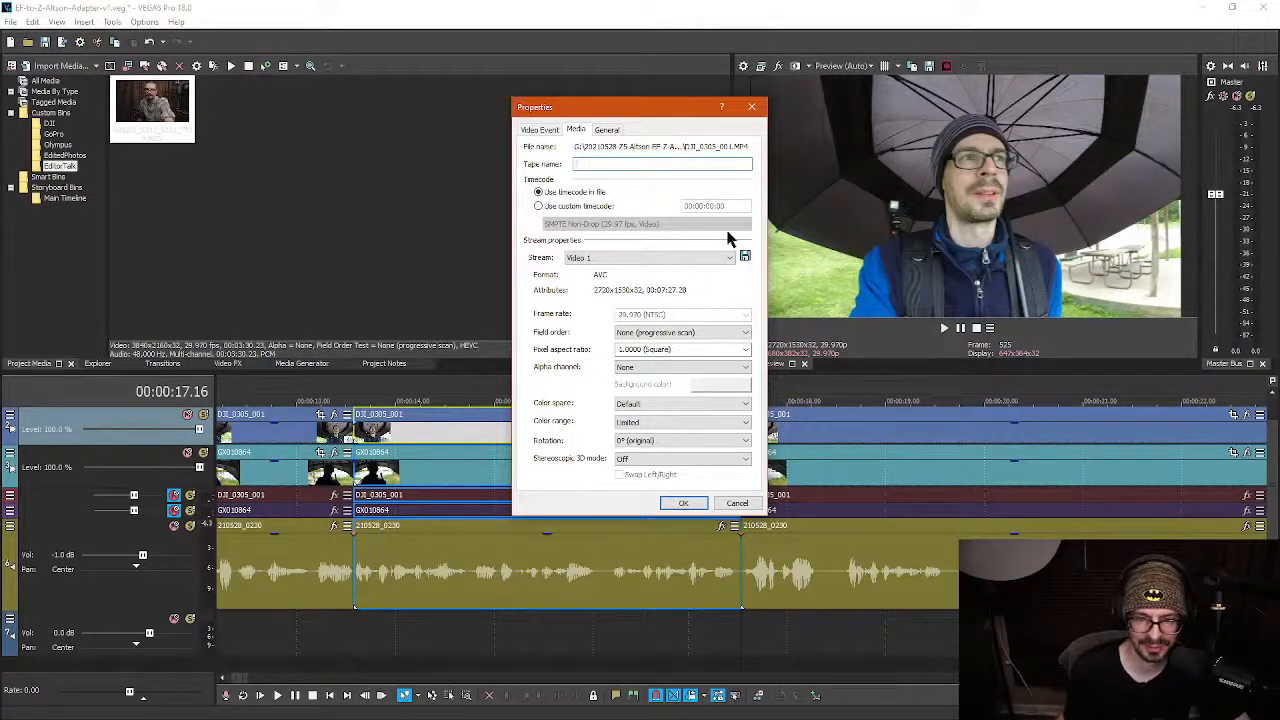
left_click(754, 108)
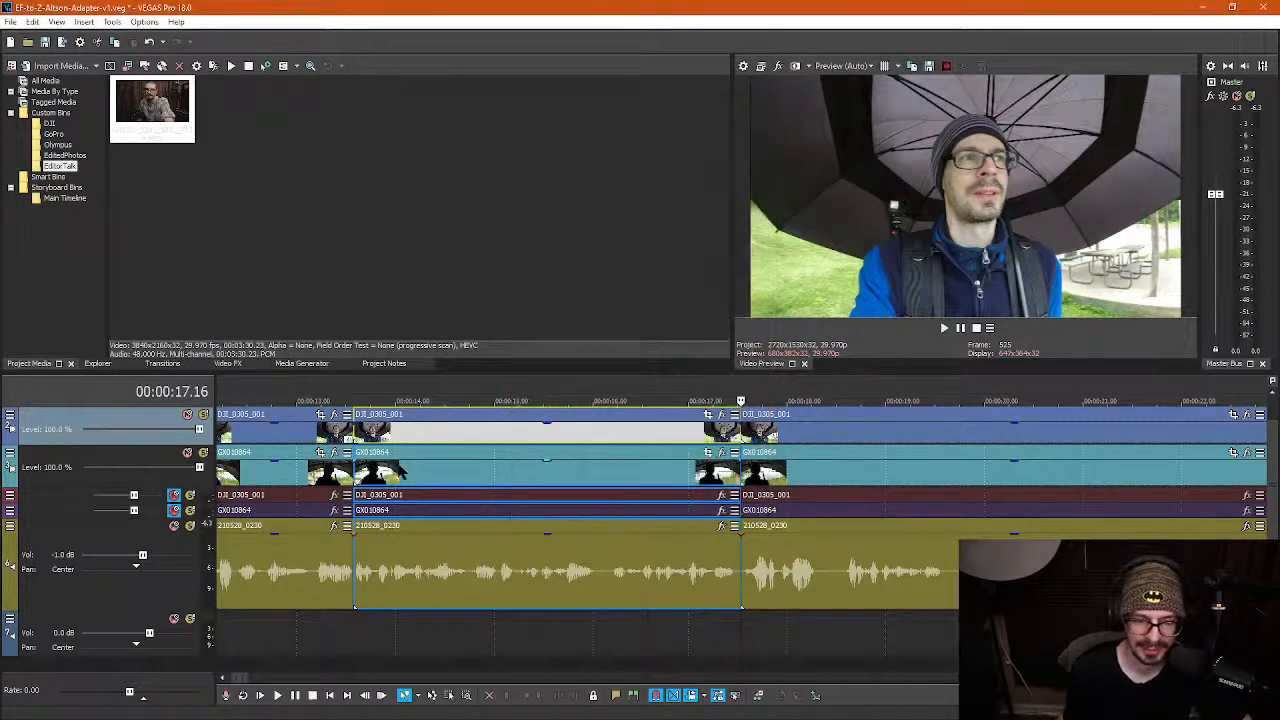
Examine the media properties of the GX010864 video event to compare its resolution and format
right_click(403, 474)
left_click(455, 711)
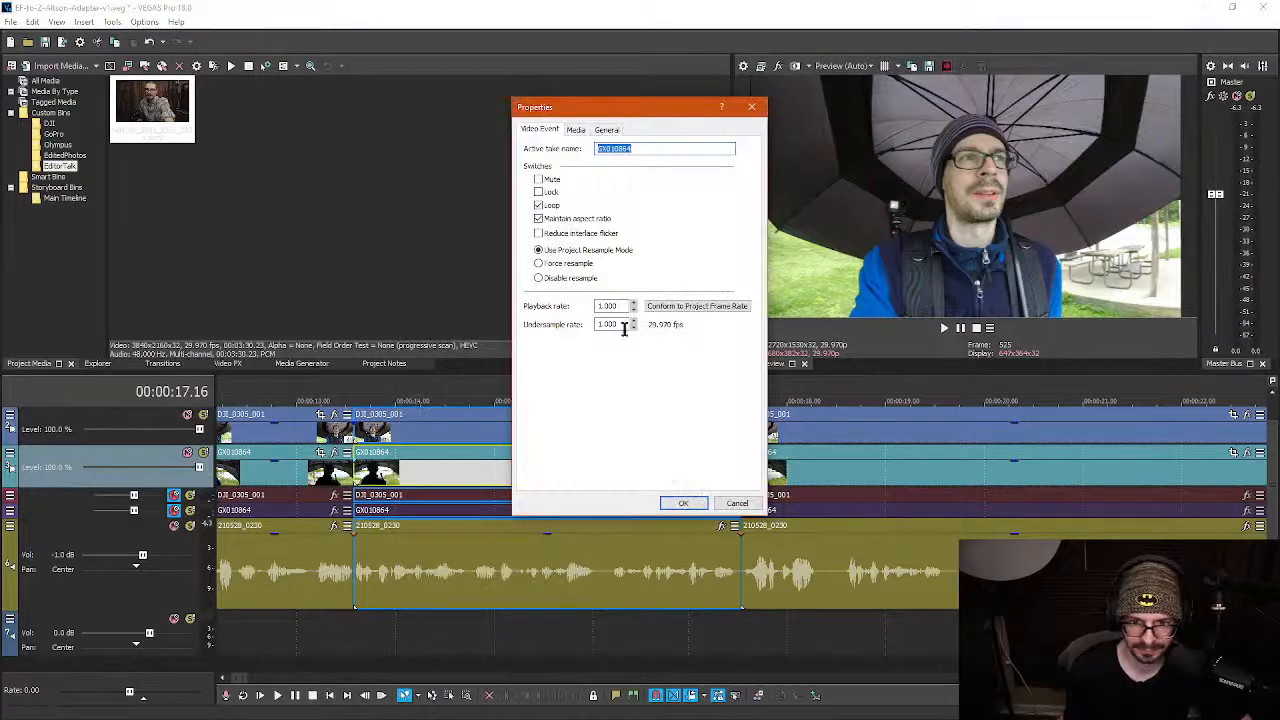
left_click(574, 132)
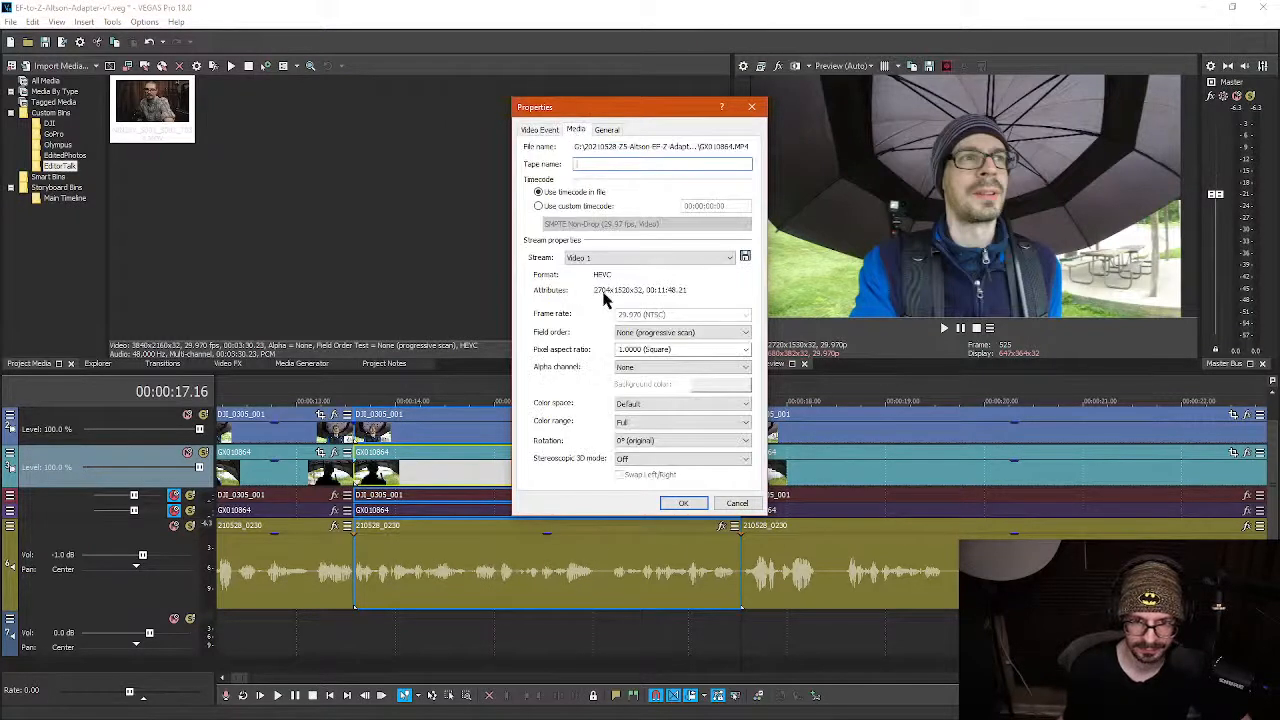
left_click(752, 108)
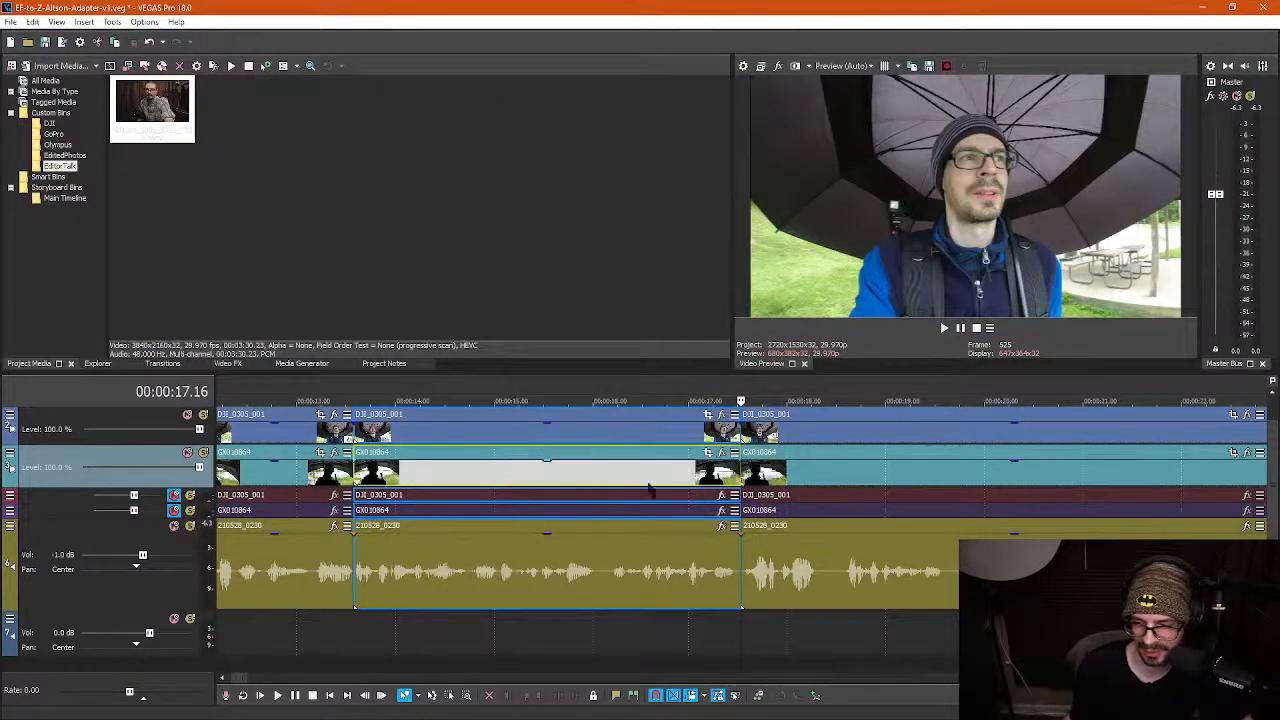
Play from 00:00:13.04 across the following cuts up to 00:00:28.17 to check how the tightened speech flows
scroll(530, 575, "down", 2)
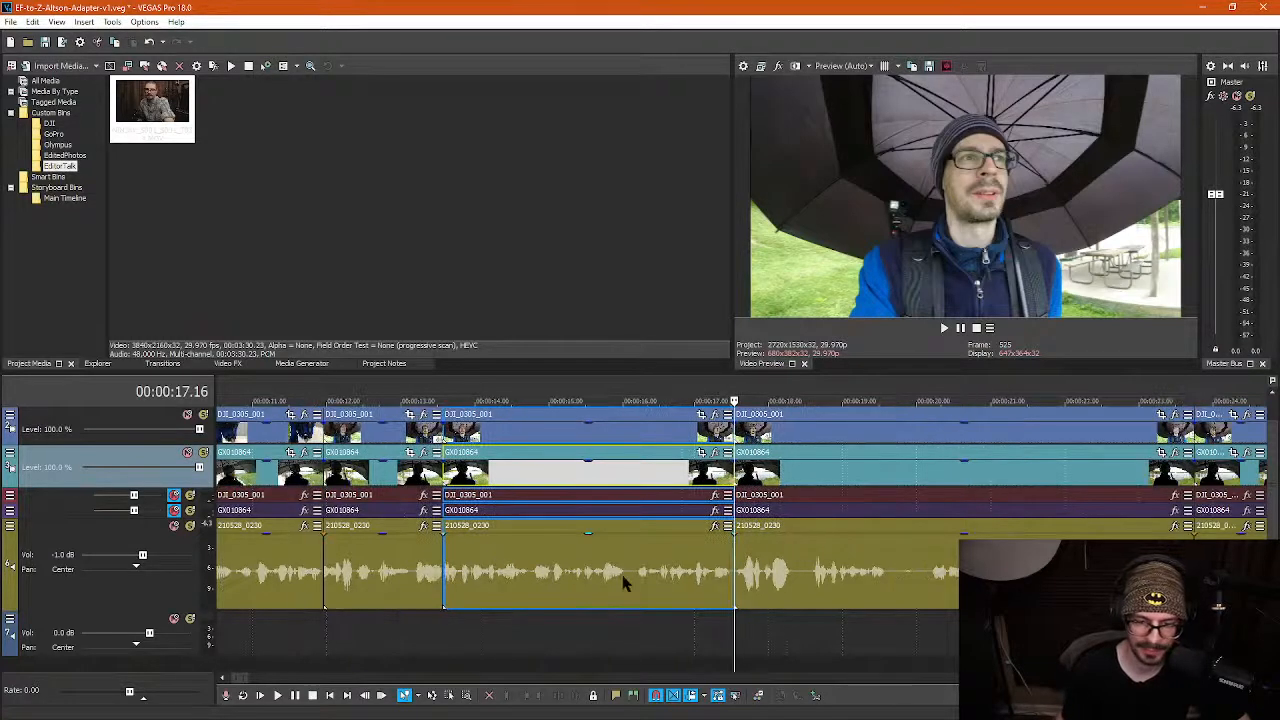
left_click(405, 576)
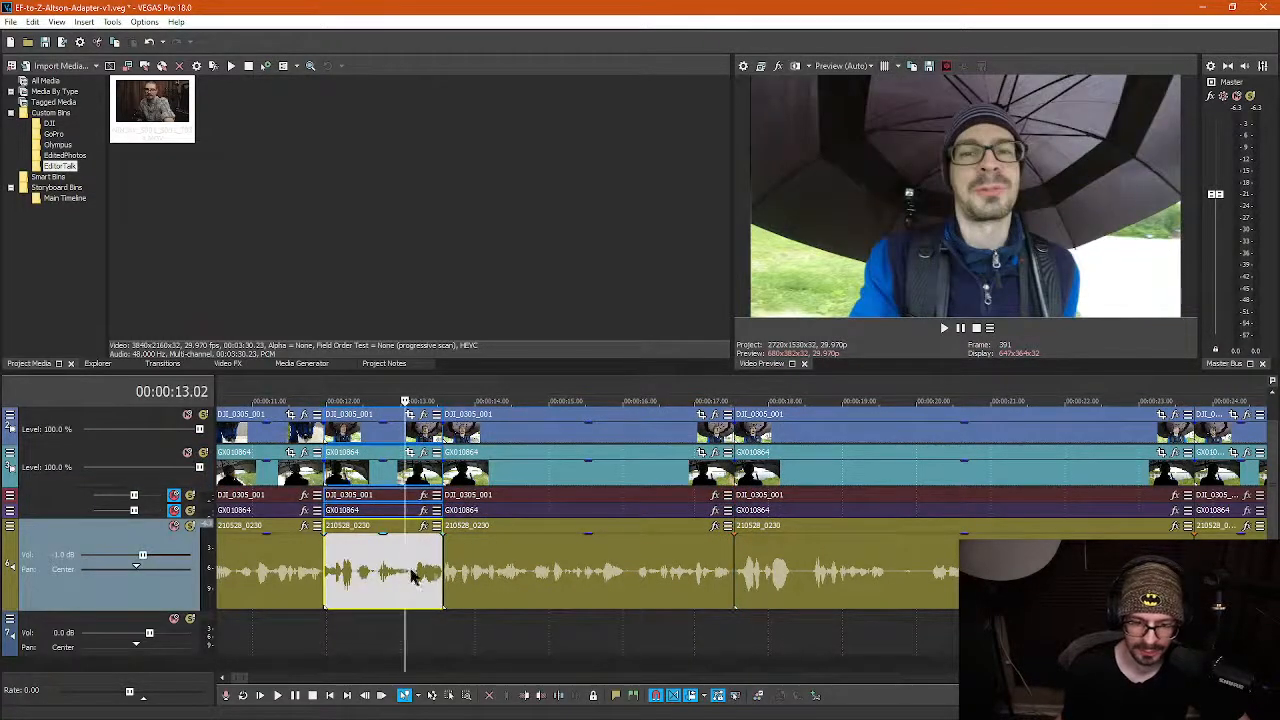
left_click(487, 472)
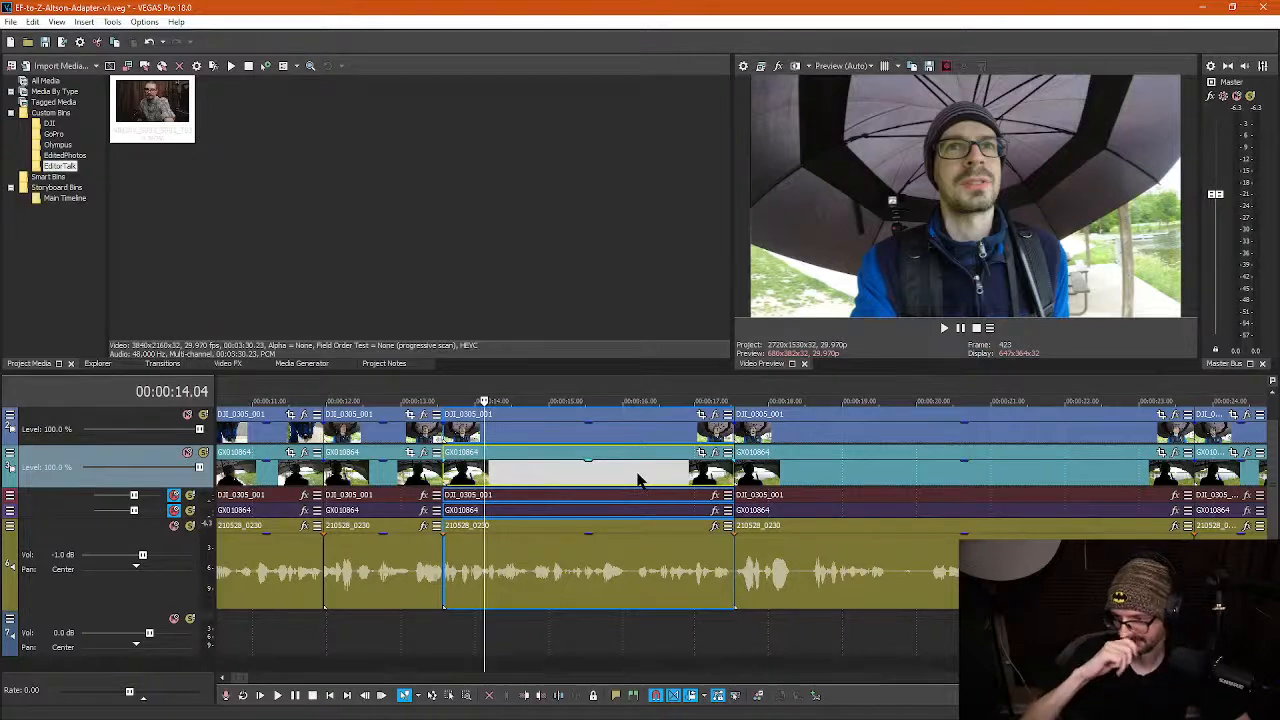
left_click(406, 487)
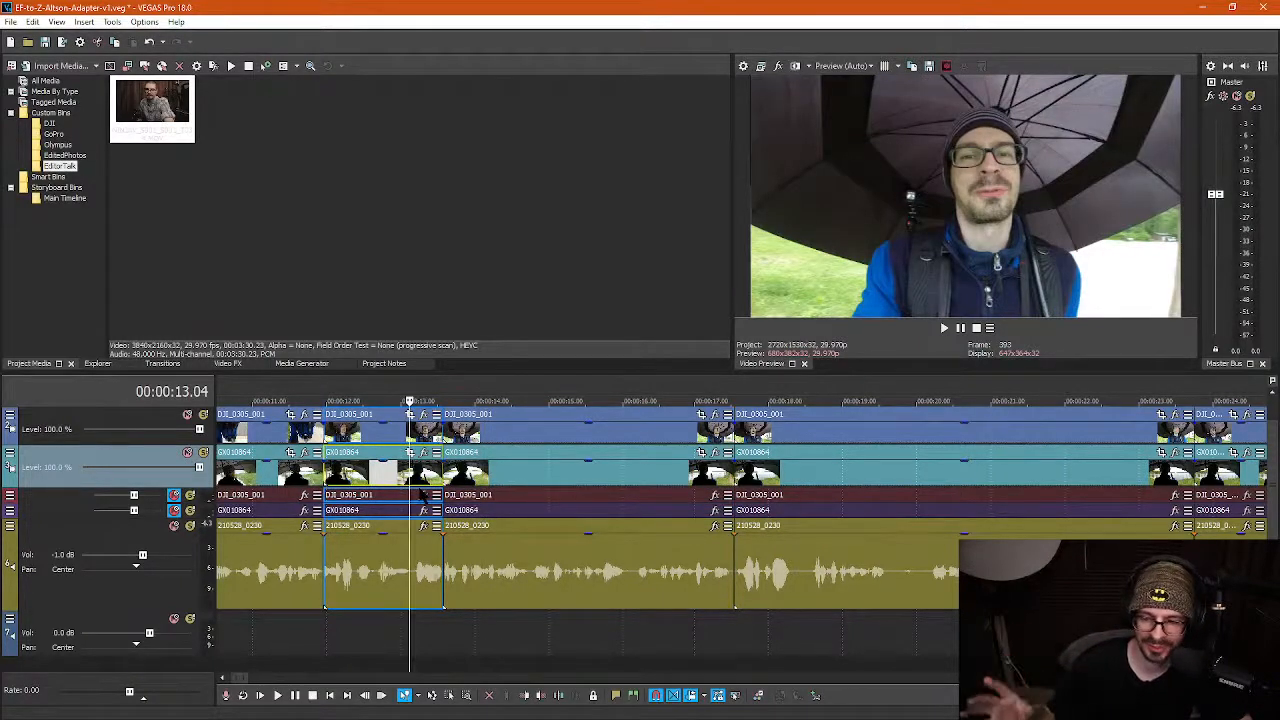
key("space")
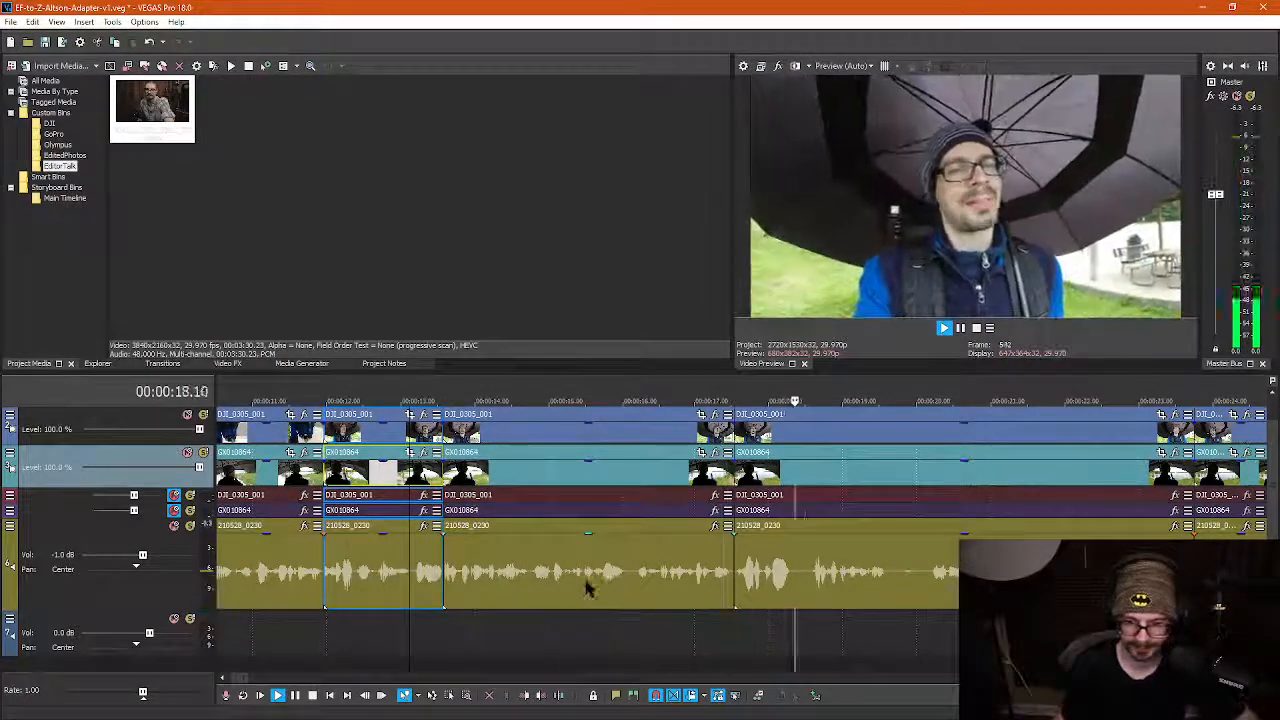
scroll(938, 592, "down", 2)
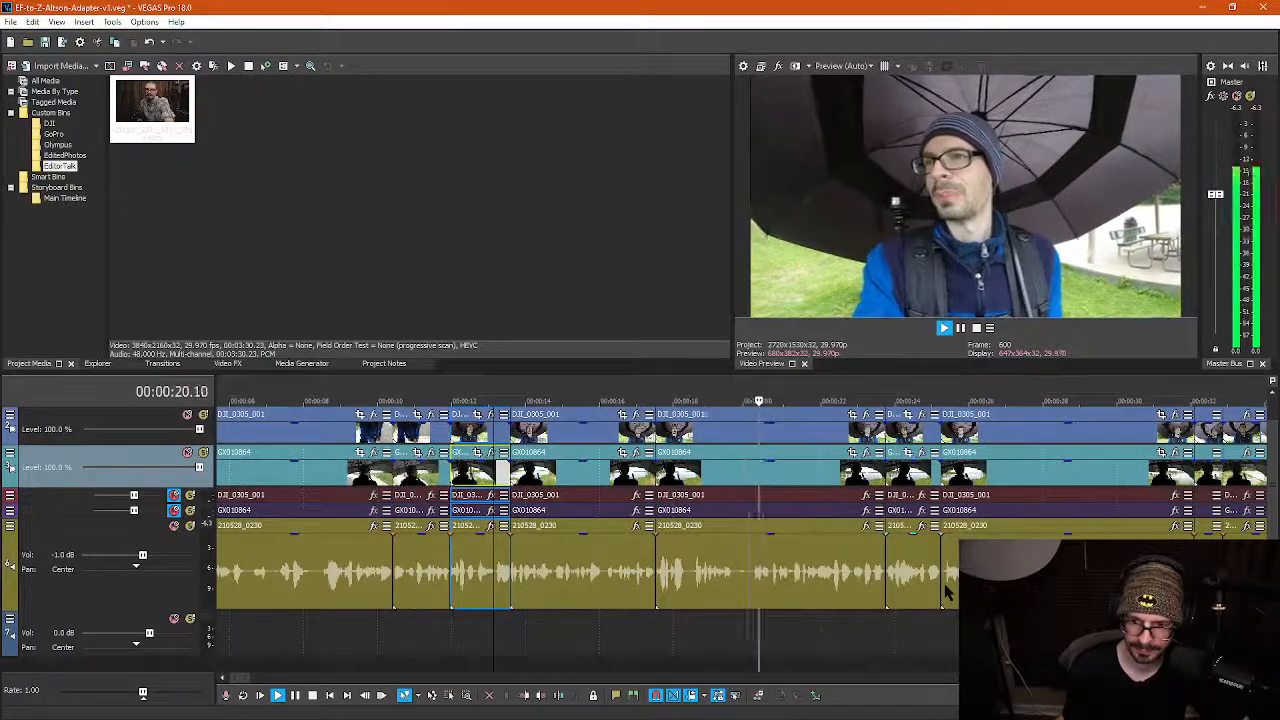
scroll(932, 592, "down", 1)
scroll(930, 585, "down", 1)
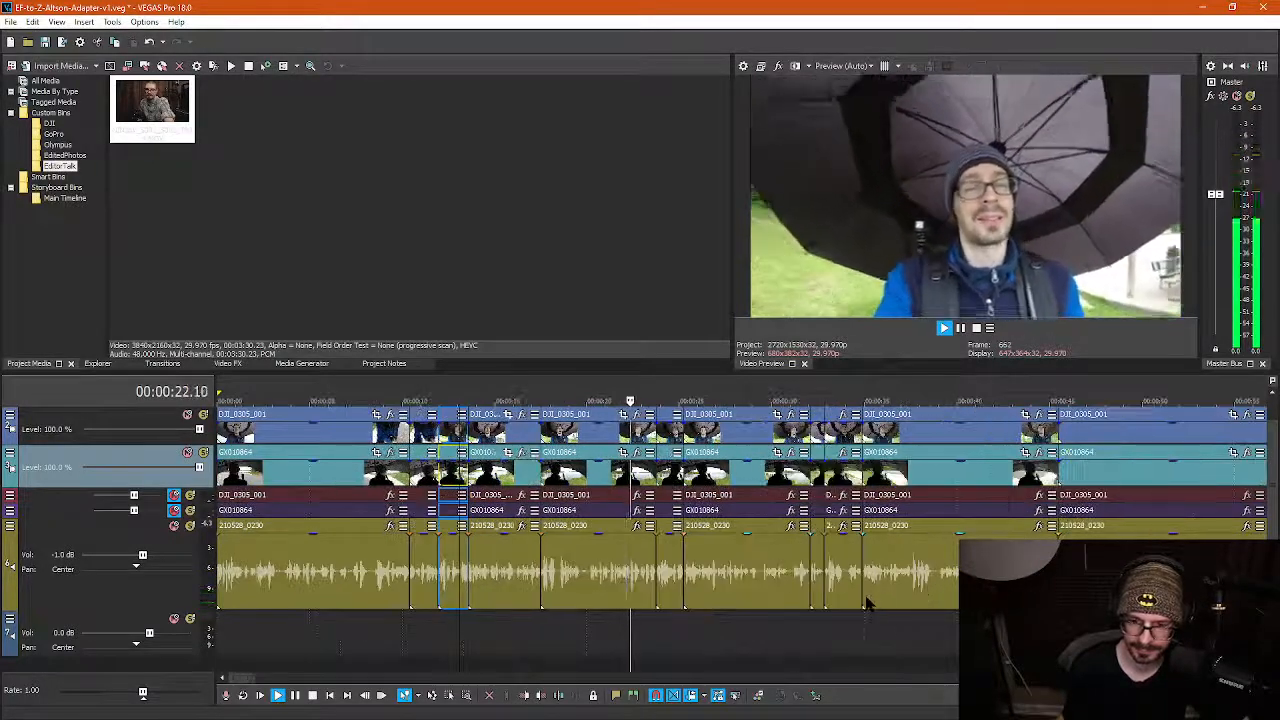
scroll(867, 598, "up", 1)
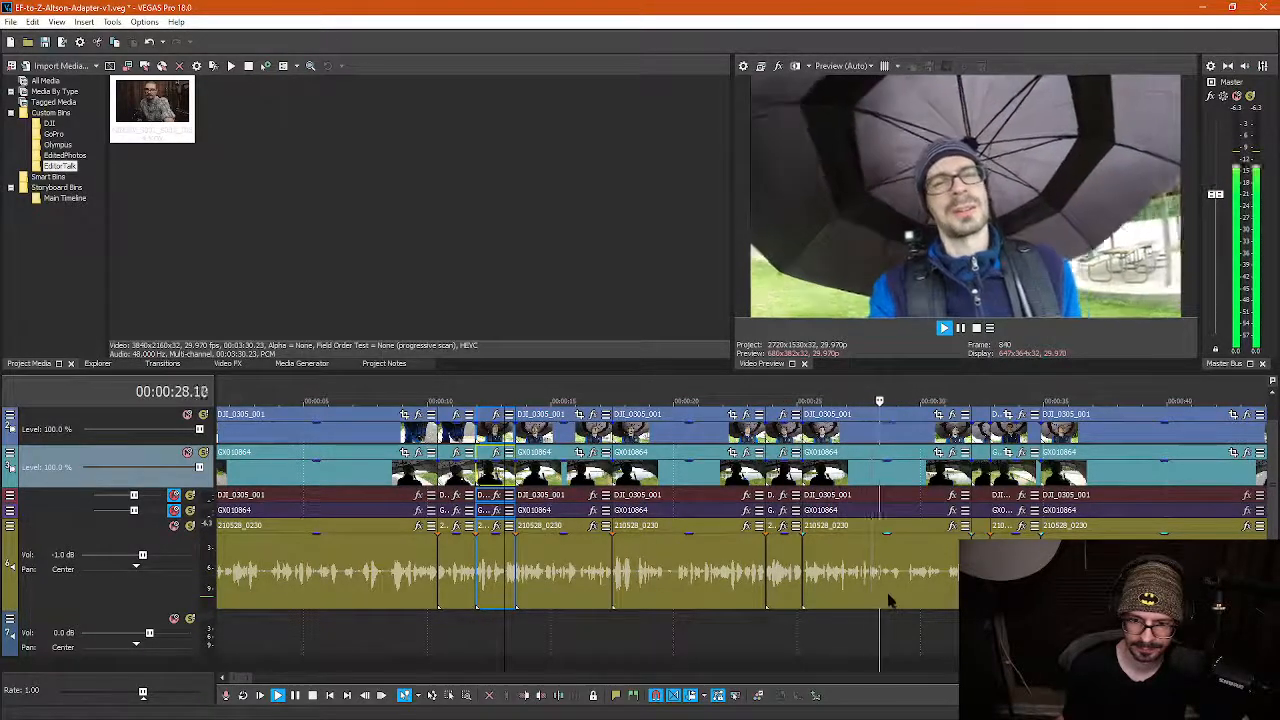
key("Return")
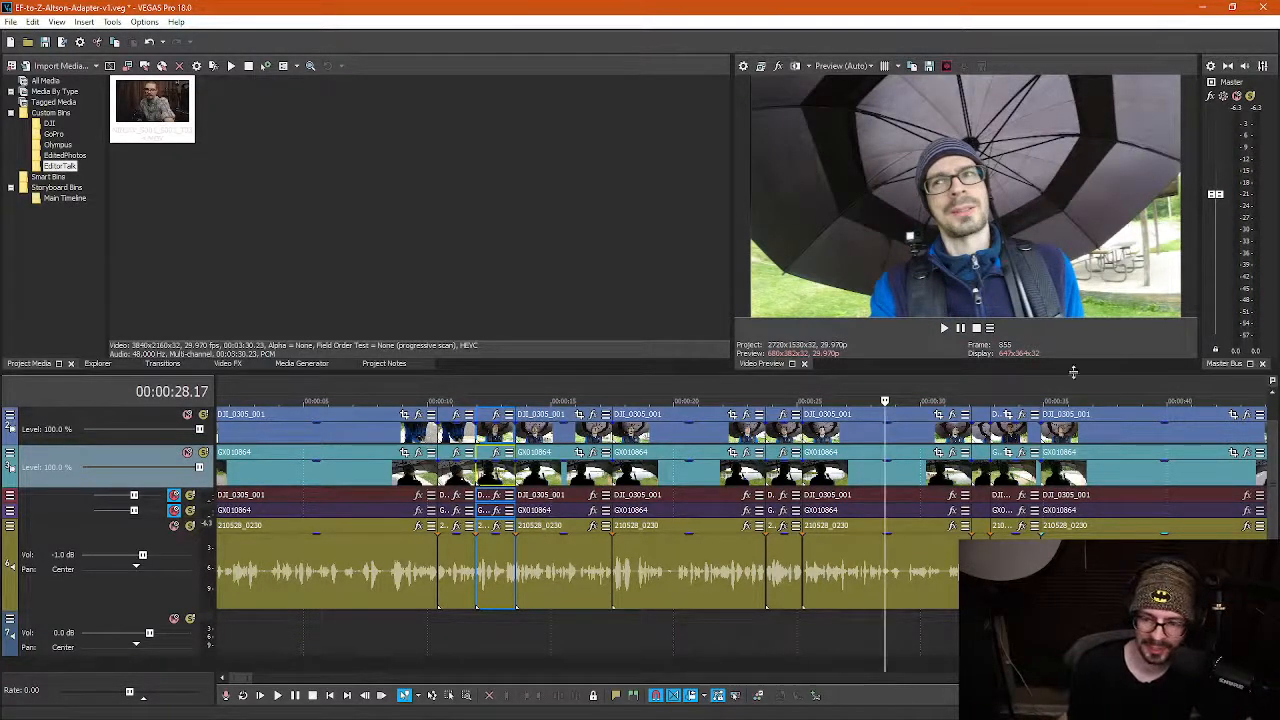
Add a marker named fringer adapter at 00:00:25.07, where the clip covering that section starts
left_click(878, 571)
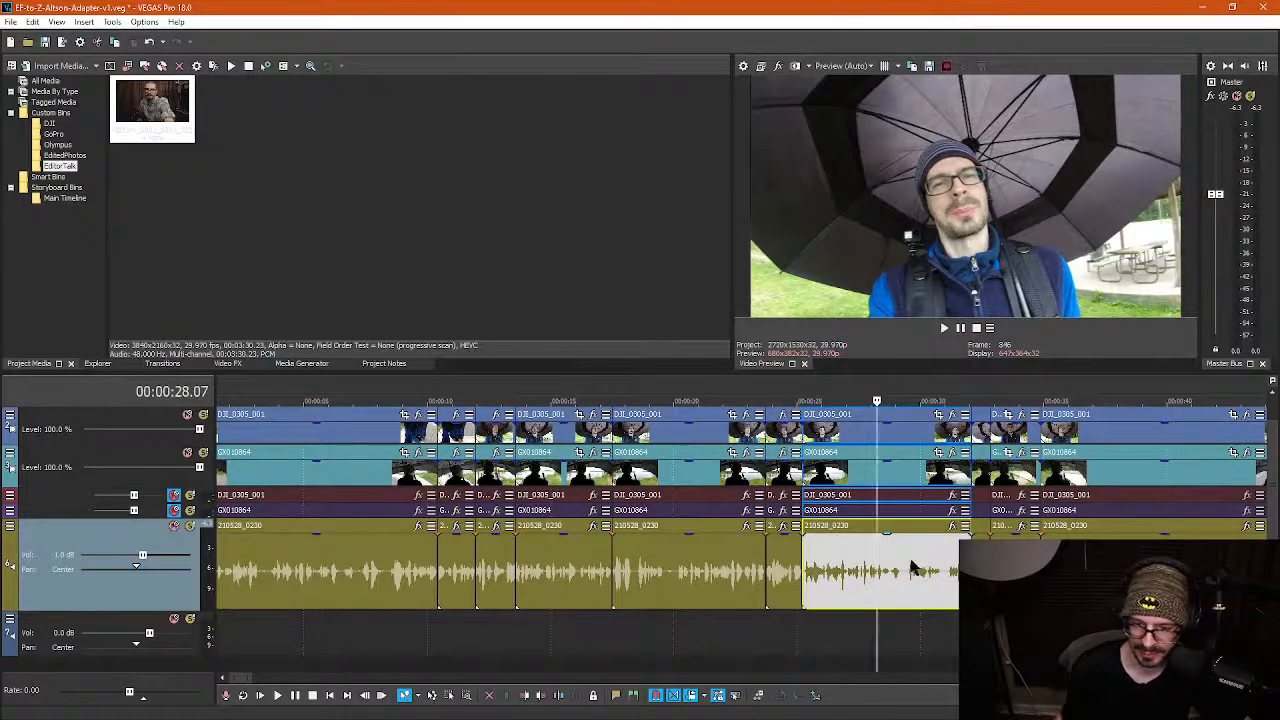
left_click(806, 430)
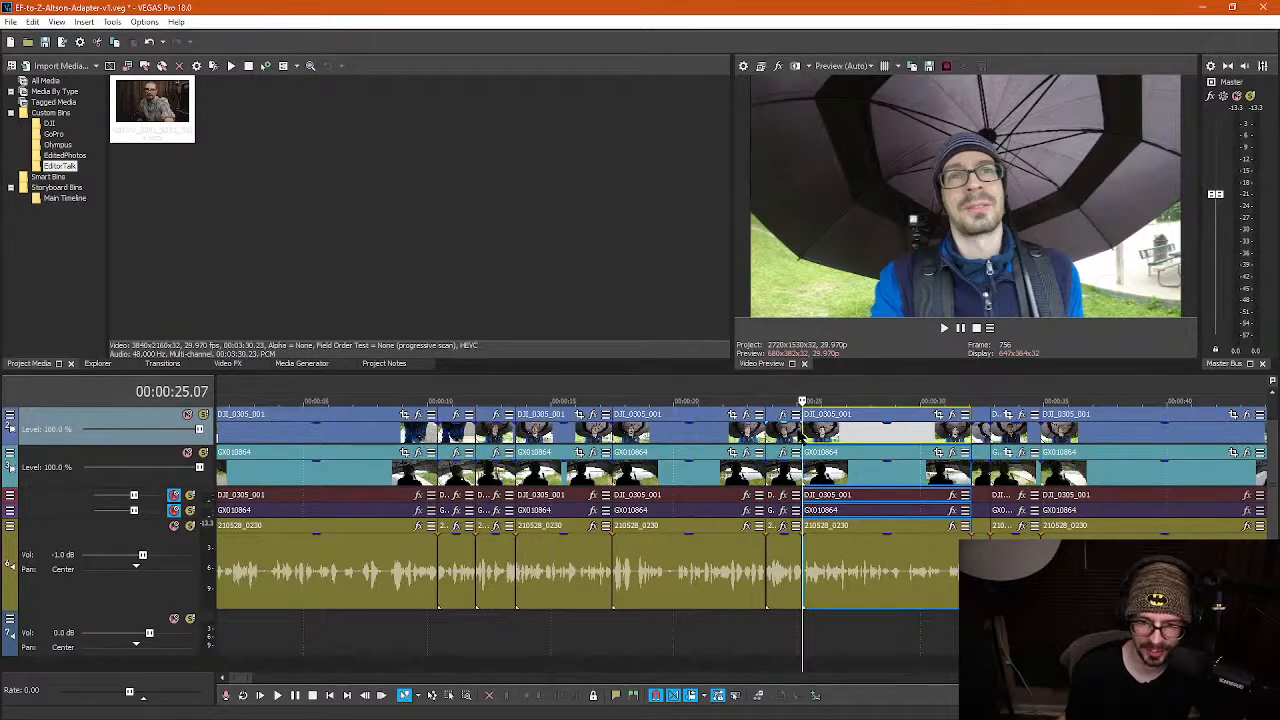
key("m")
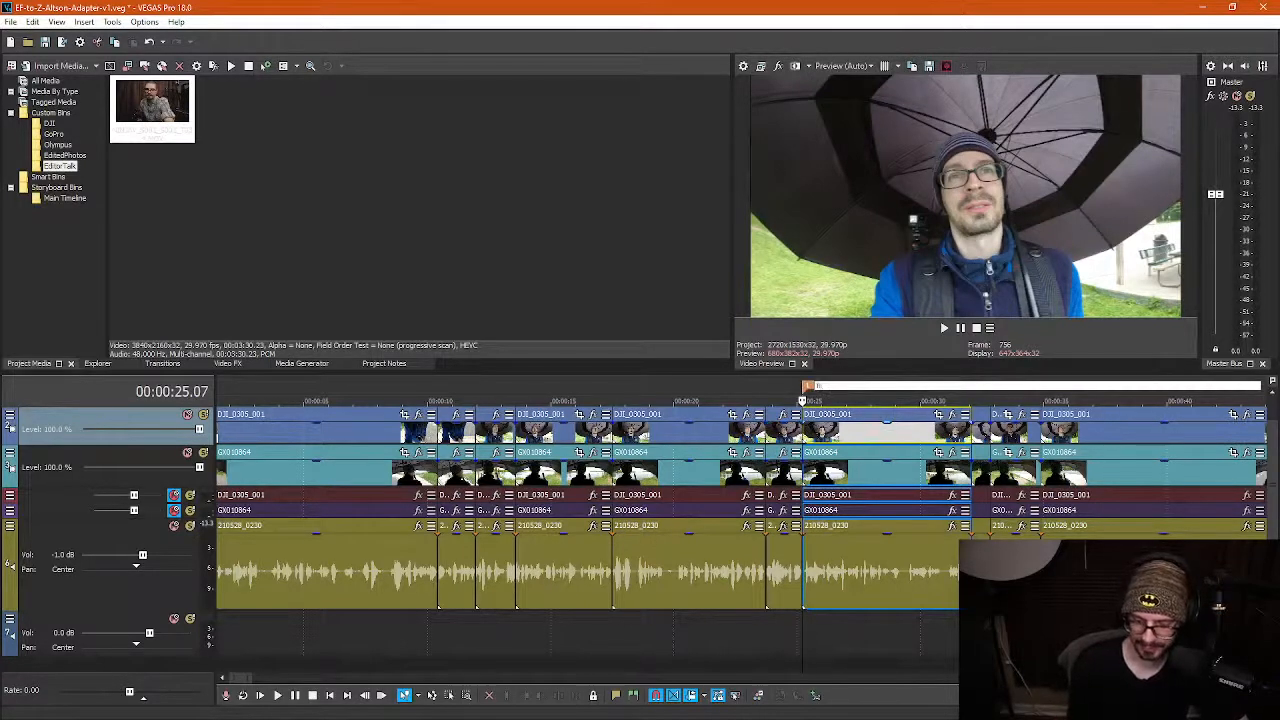
key("Return")
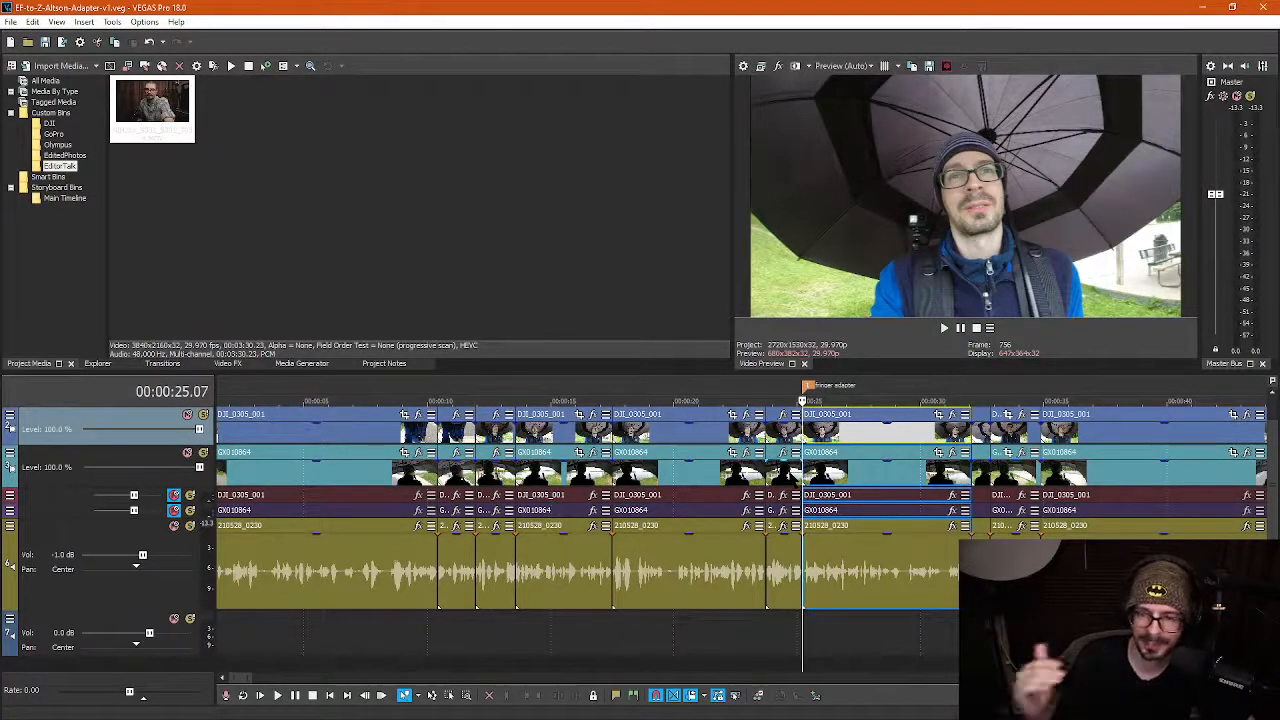
Play from 00:00:29.11 across the following cuts to 00:00:41.29 to check how the speech flows
left_click(900, 565)
left_click(908, 563)
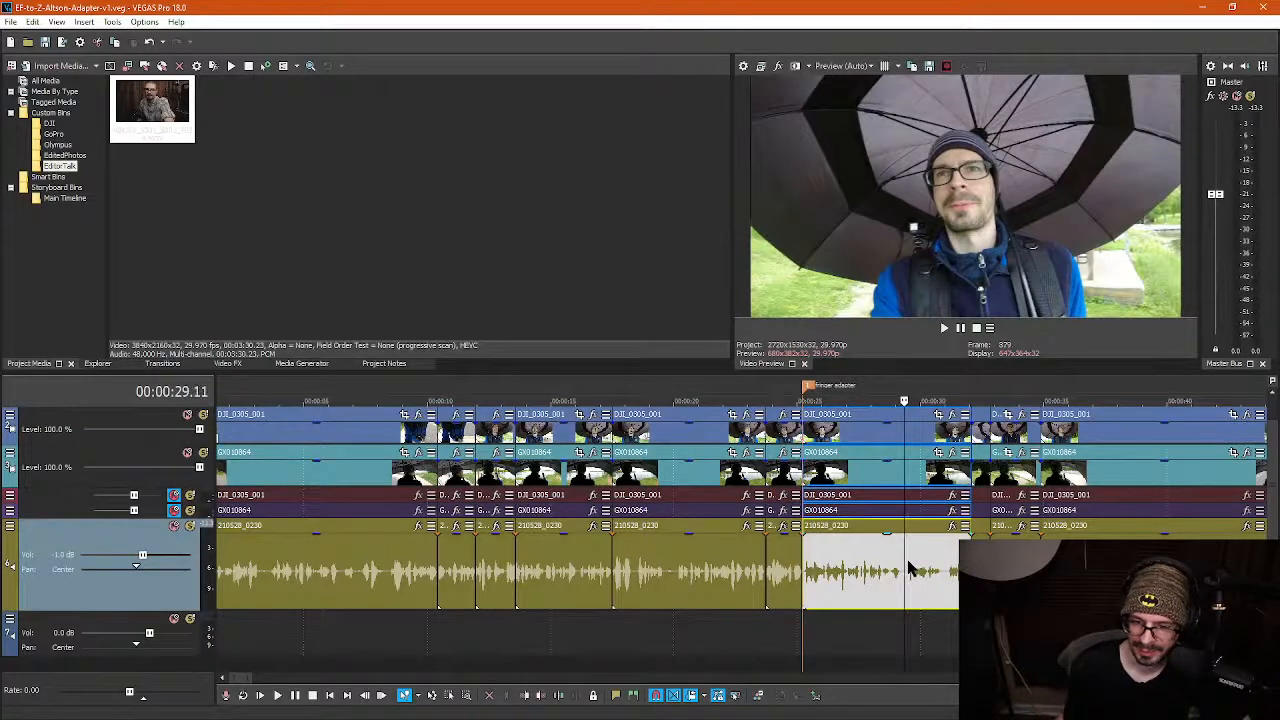
key("space")
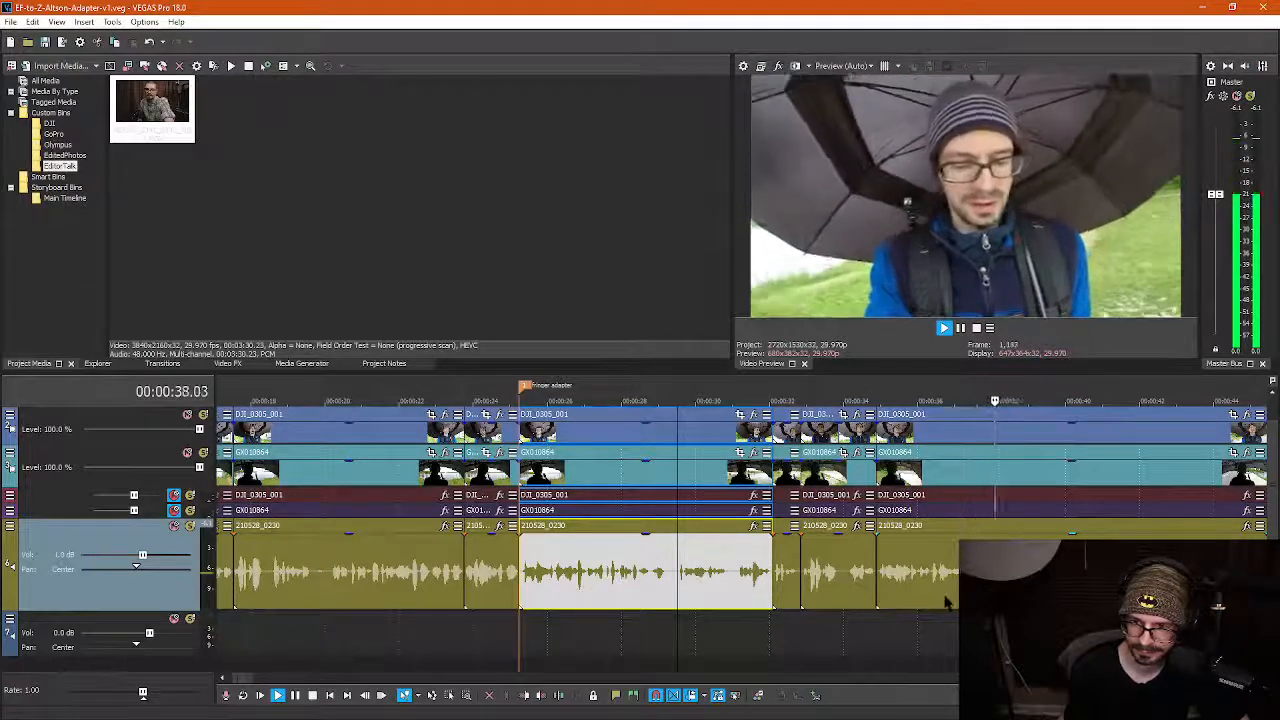
scroll(940, 590, "down", 2)
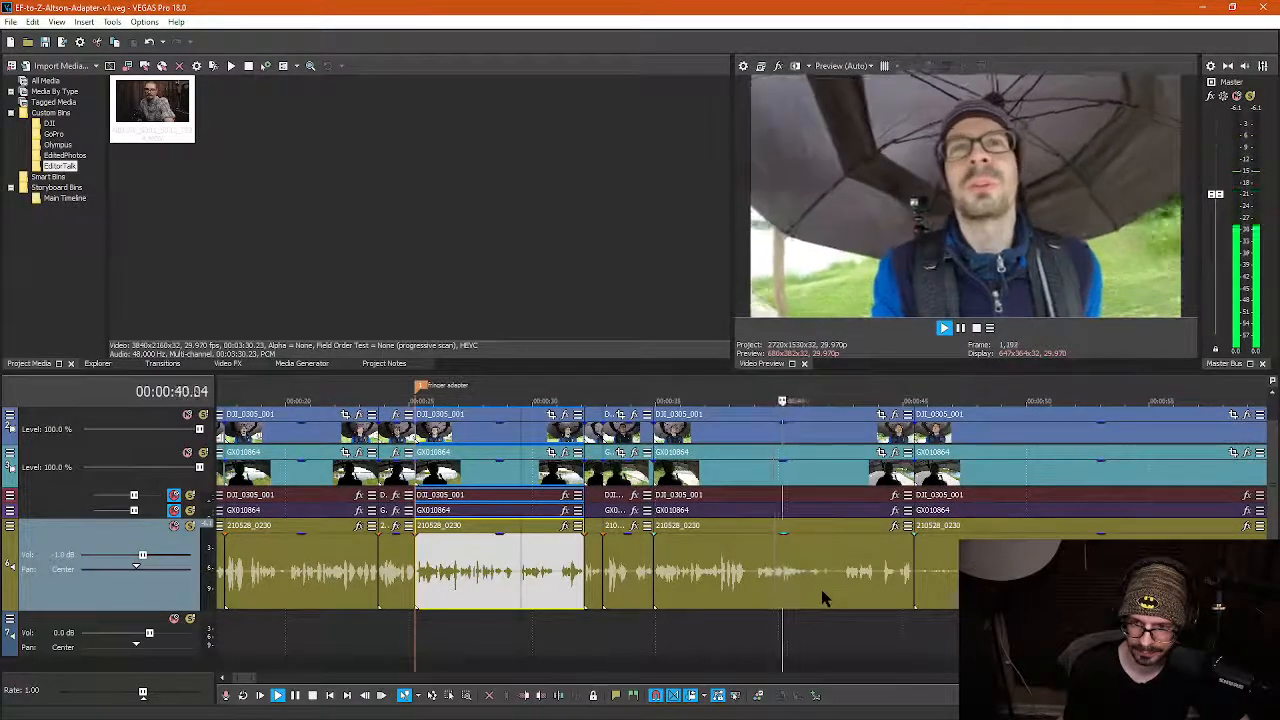
key("Return")
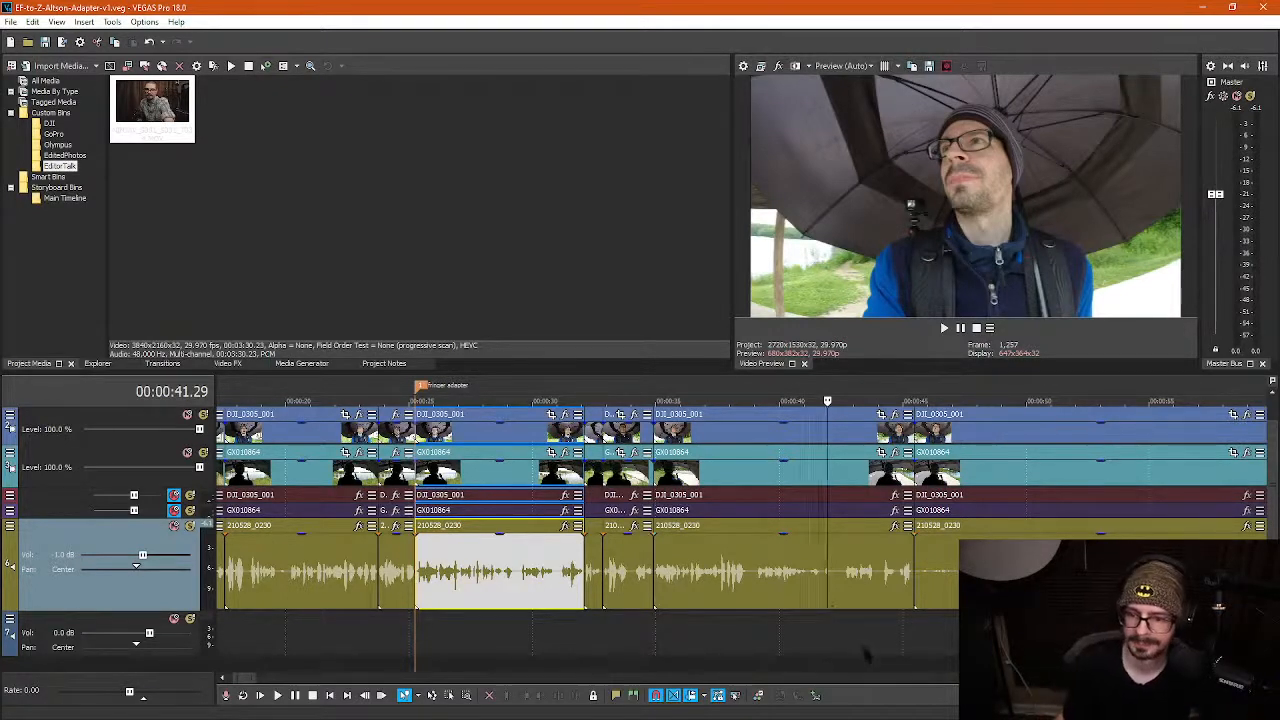
Replay parts of the clip between about 00:00:35 and 00:00:45 to check its speech and the pause near 00:00:41
left_click(862, 560)
key("space")
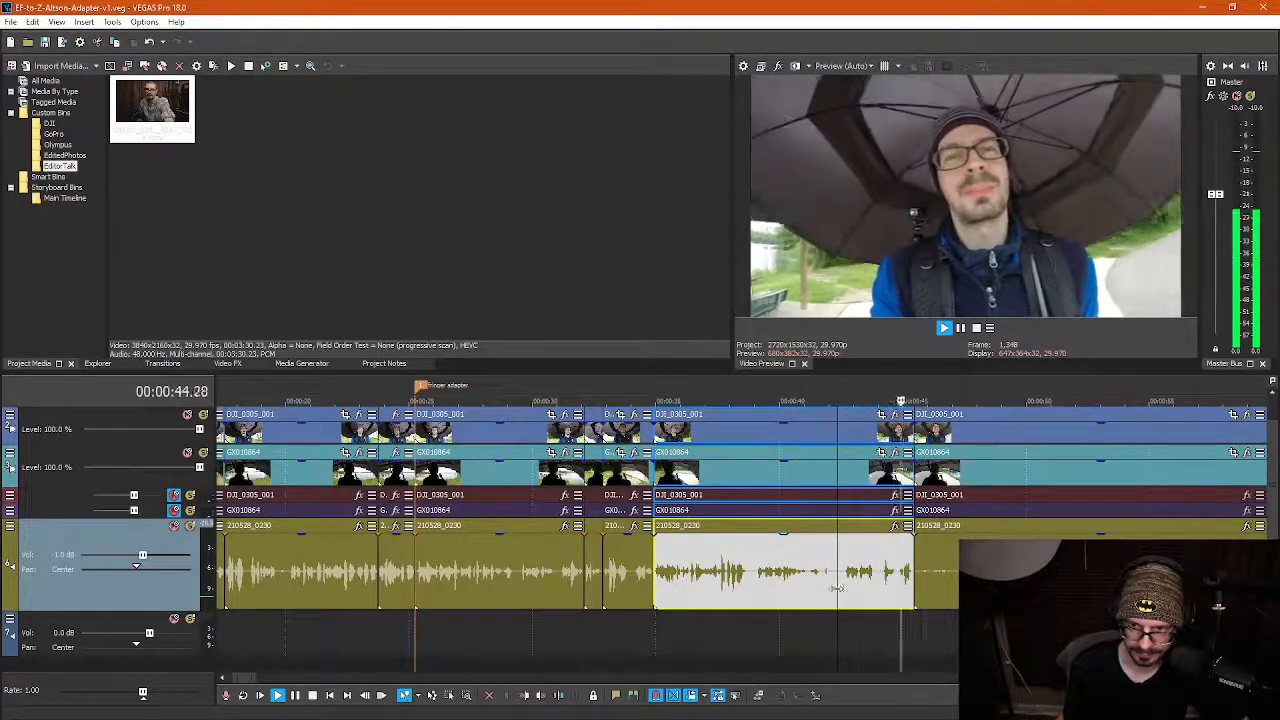
key("Return")
left_click(760, 577)
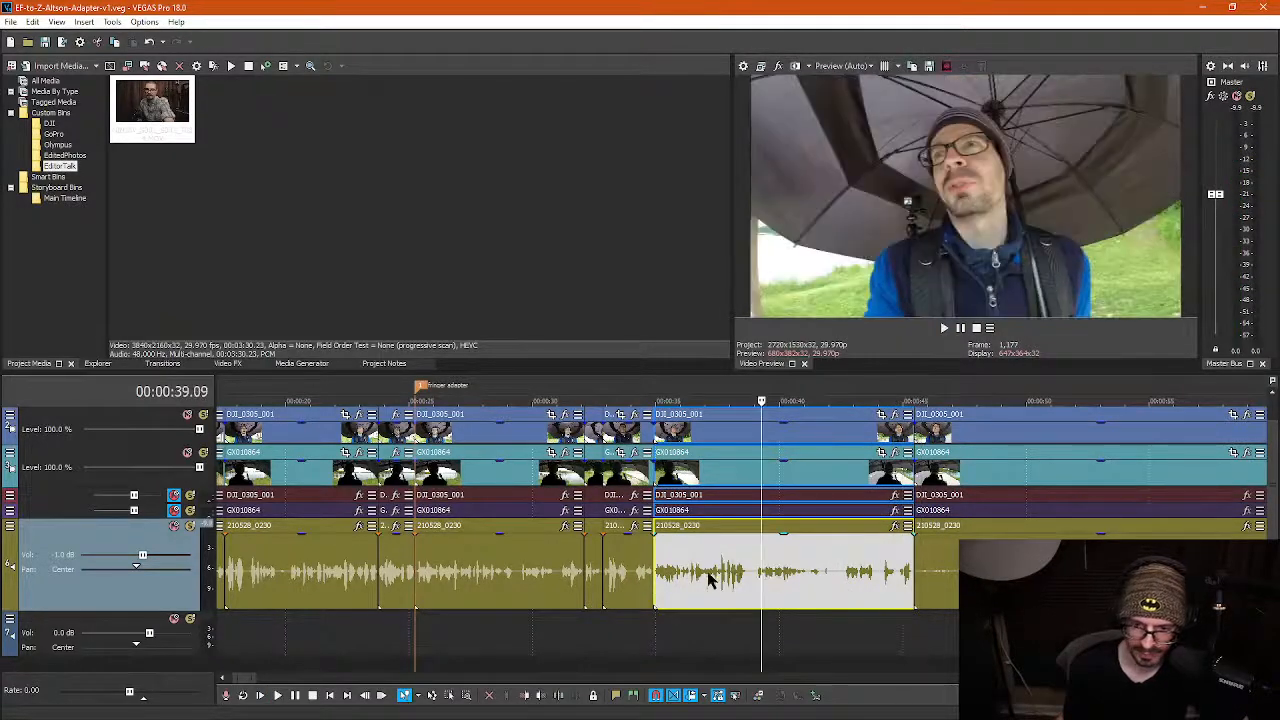
left_click(734, 577)
left_click(713, 573)
key("space")
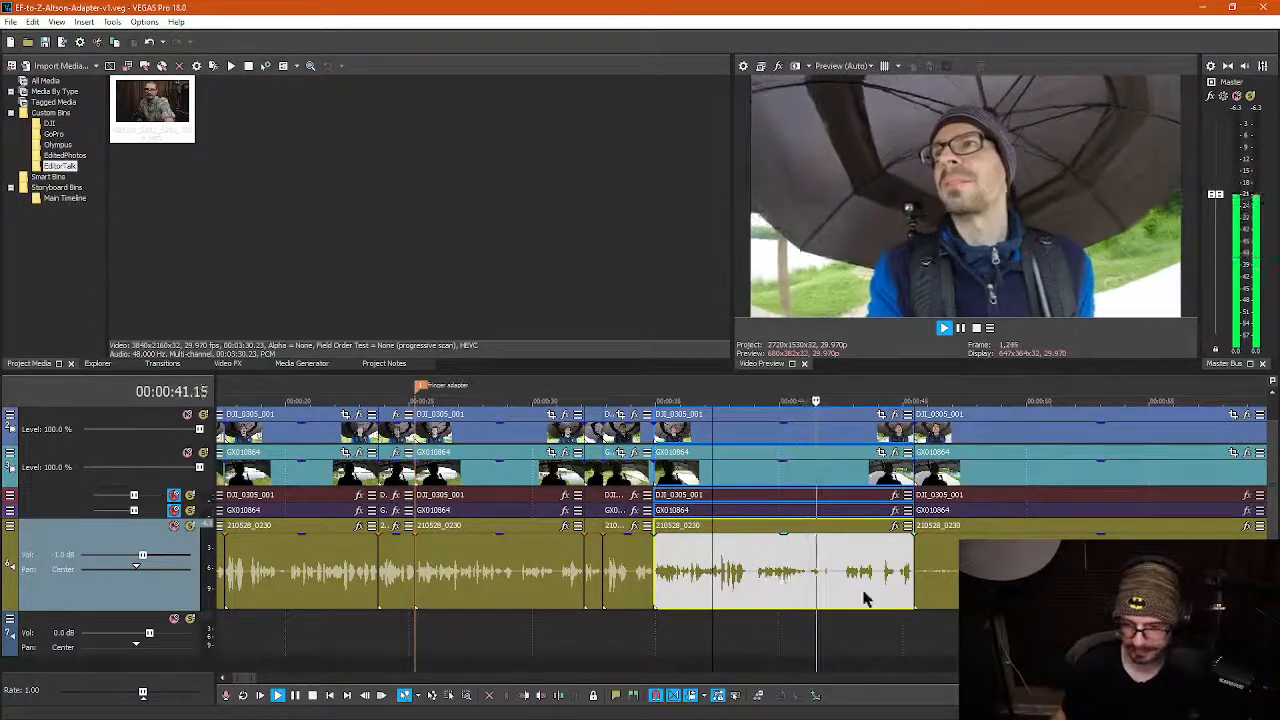
key("space")
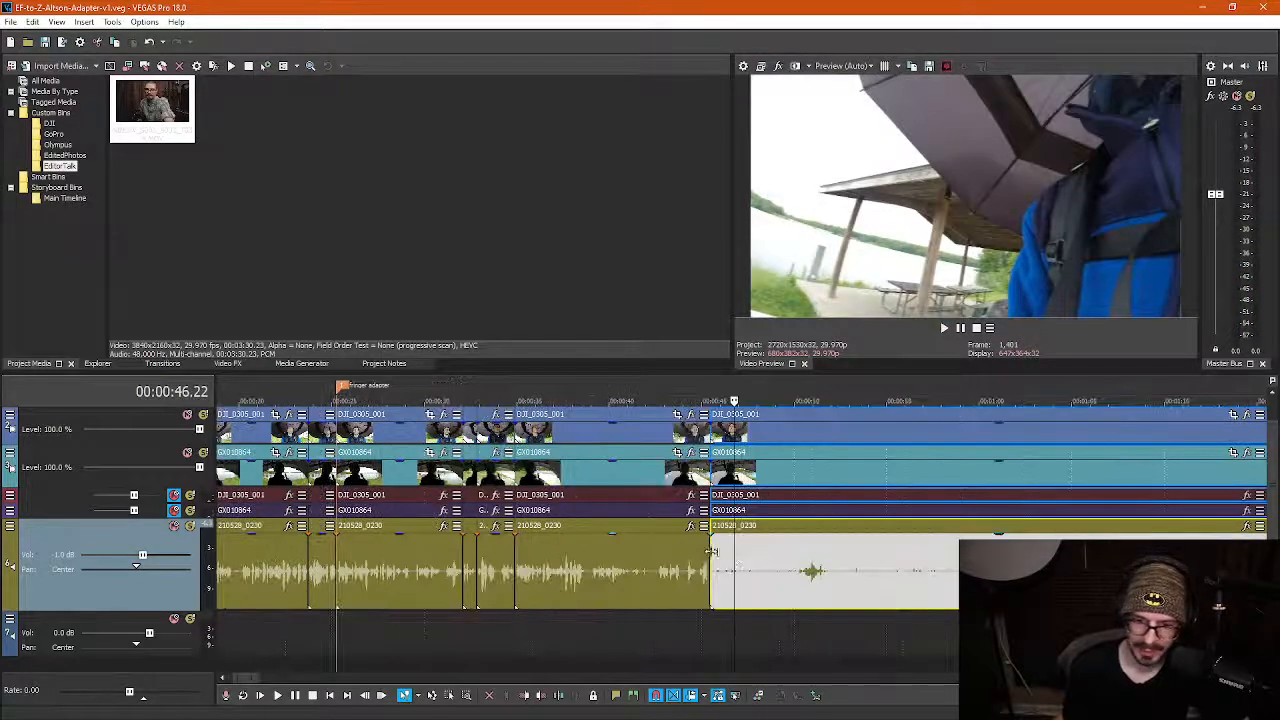
Sample the long uncut final clip up to 00:01:19.01 to find where the photo-taking footage and speech occur
left_click(795, 551)
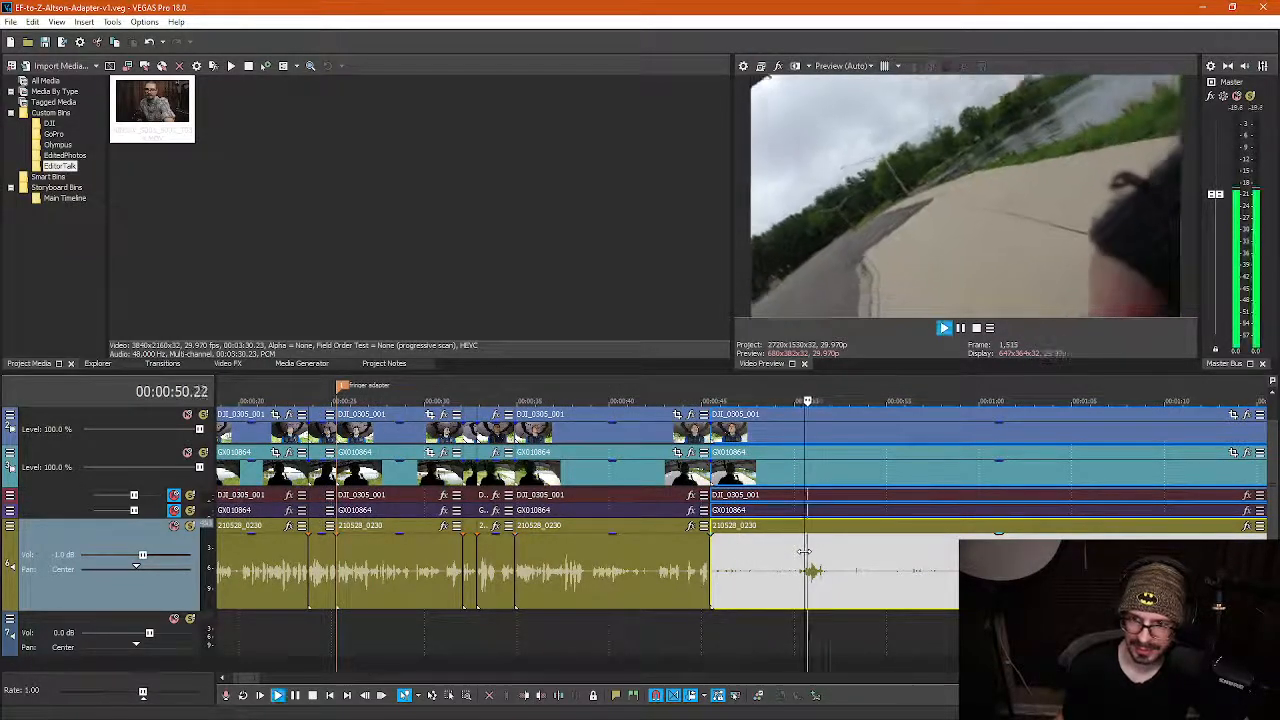
left_click(871, 549)
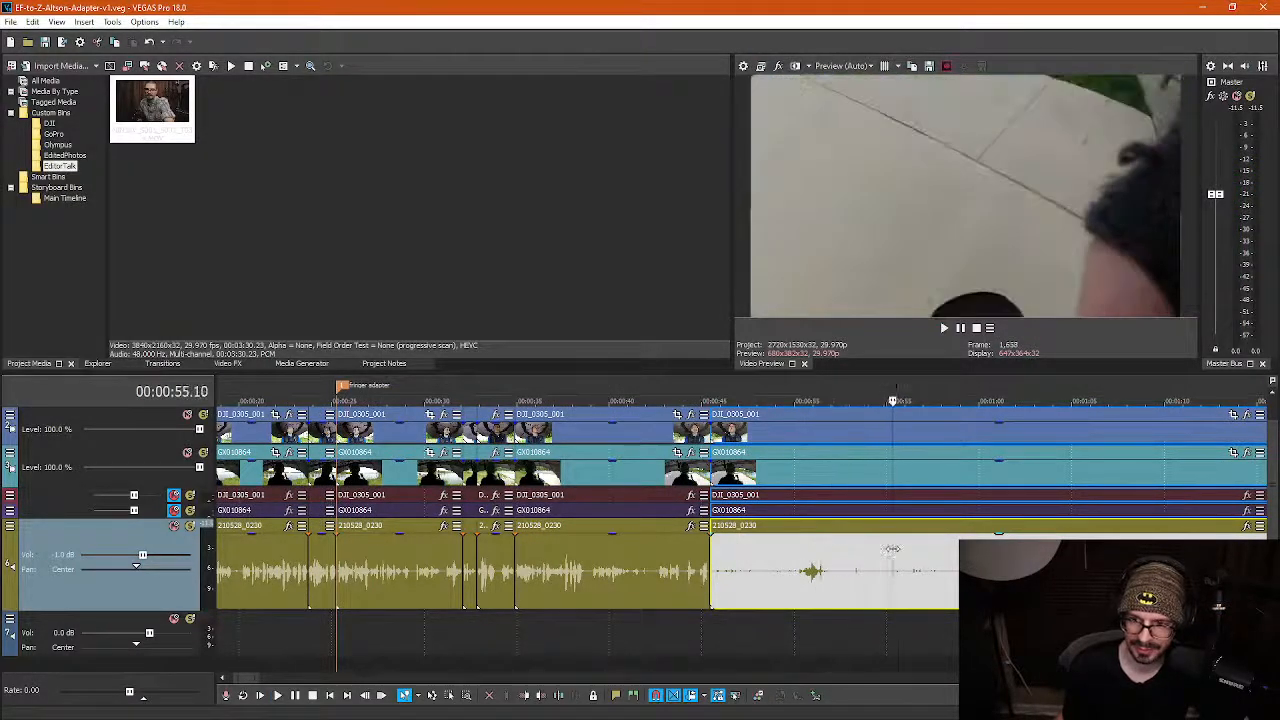
left_click(1005, 437)
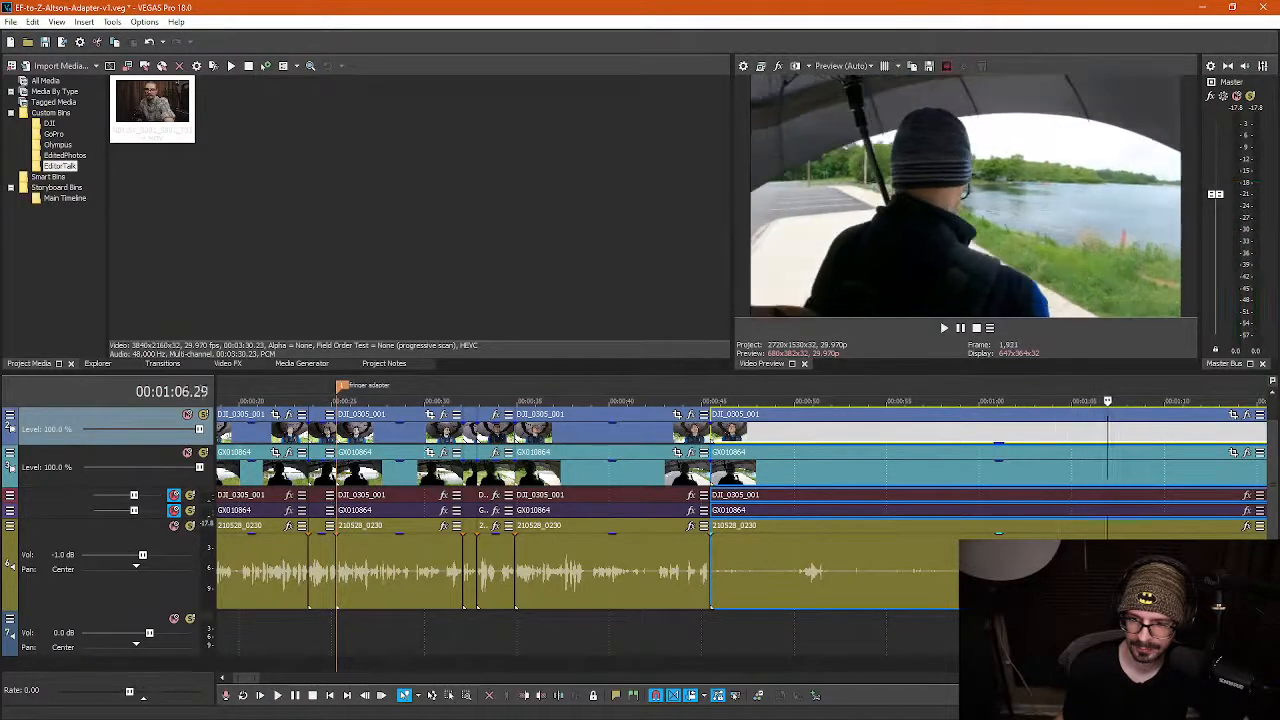
key("space")
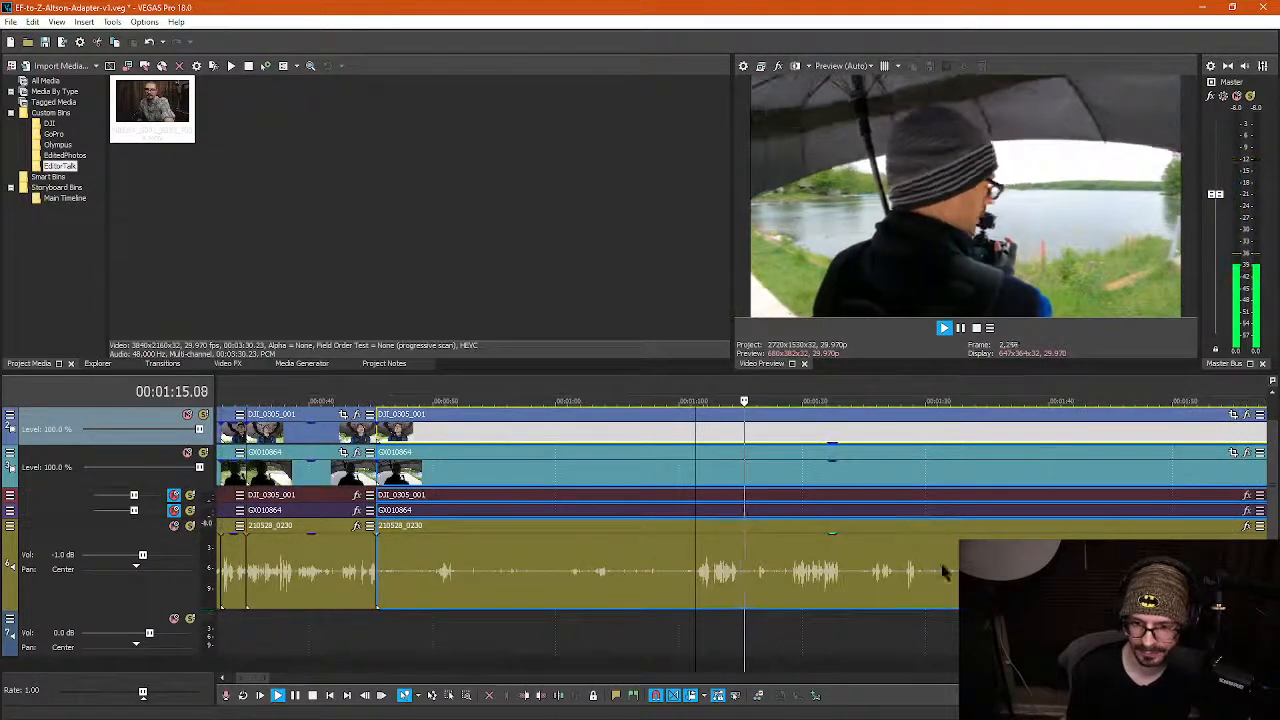
scroll(905, 545, "up", 2)
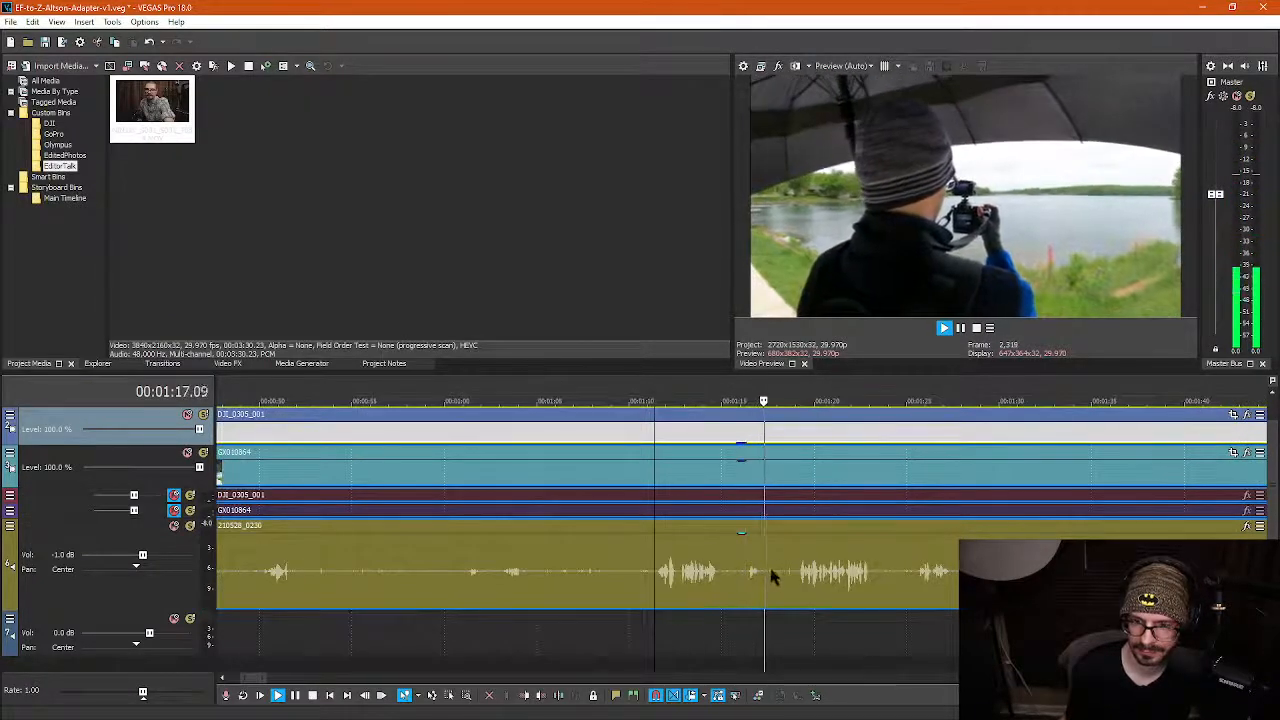
key("space")
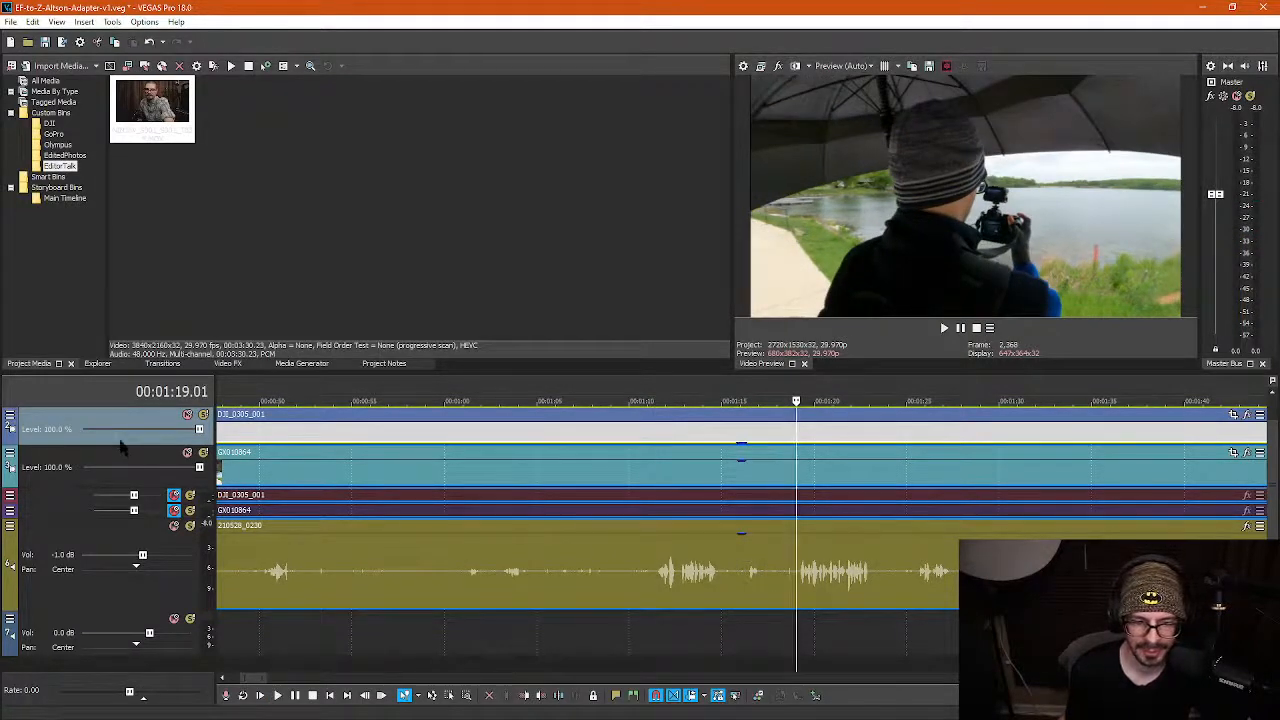
Make room for the empty video track above DJI_0305_001 and select the DSC_0438 photo in the EditedPhotos bin
left_click_drag(1272, 450, 1272, 422)
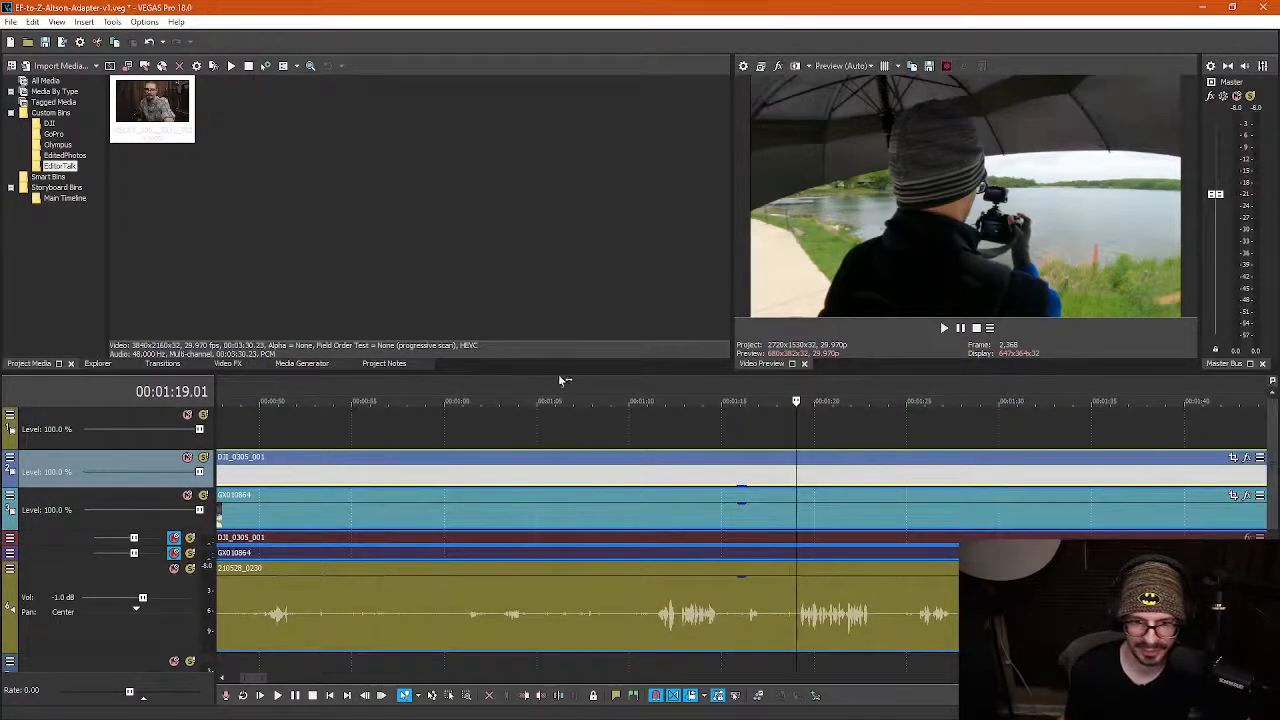
left_click_drag(558, 370, 560, 347)
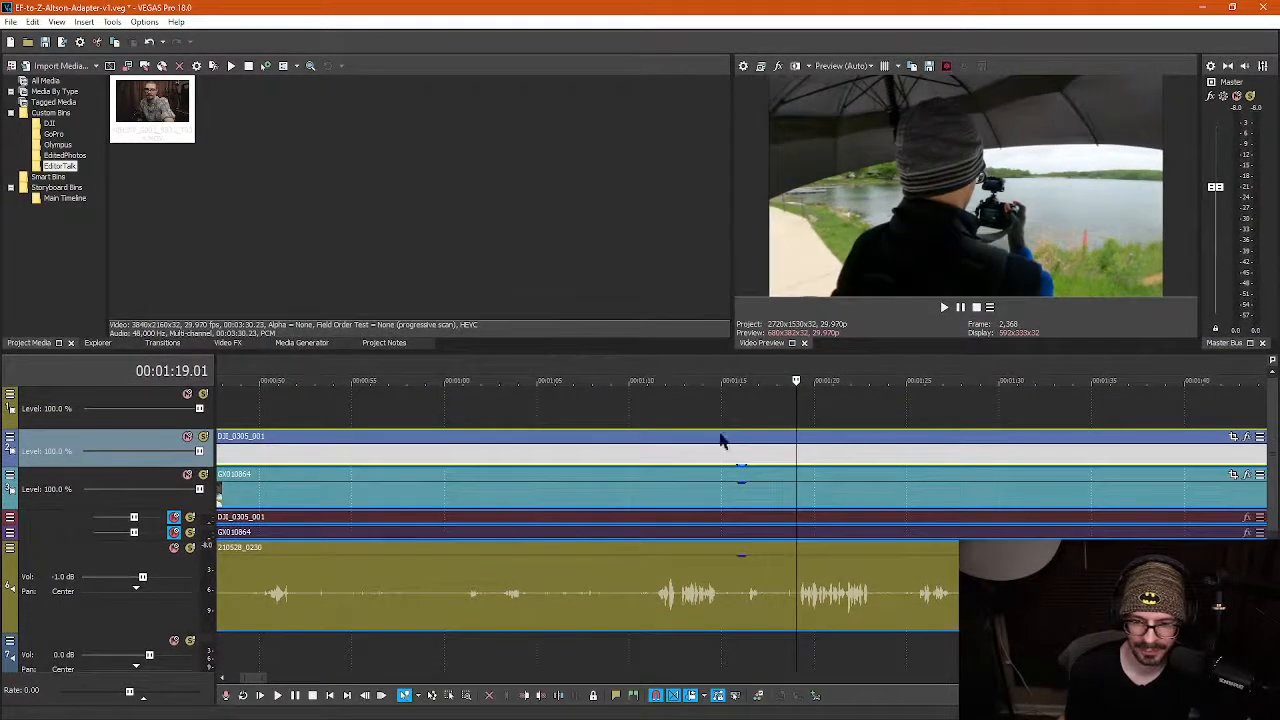
left_click(64, 155)
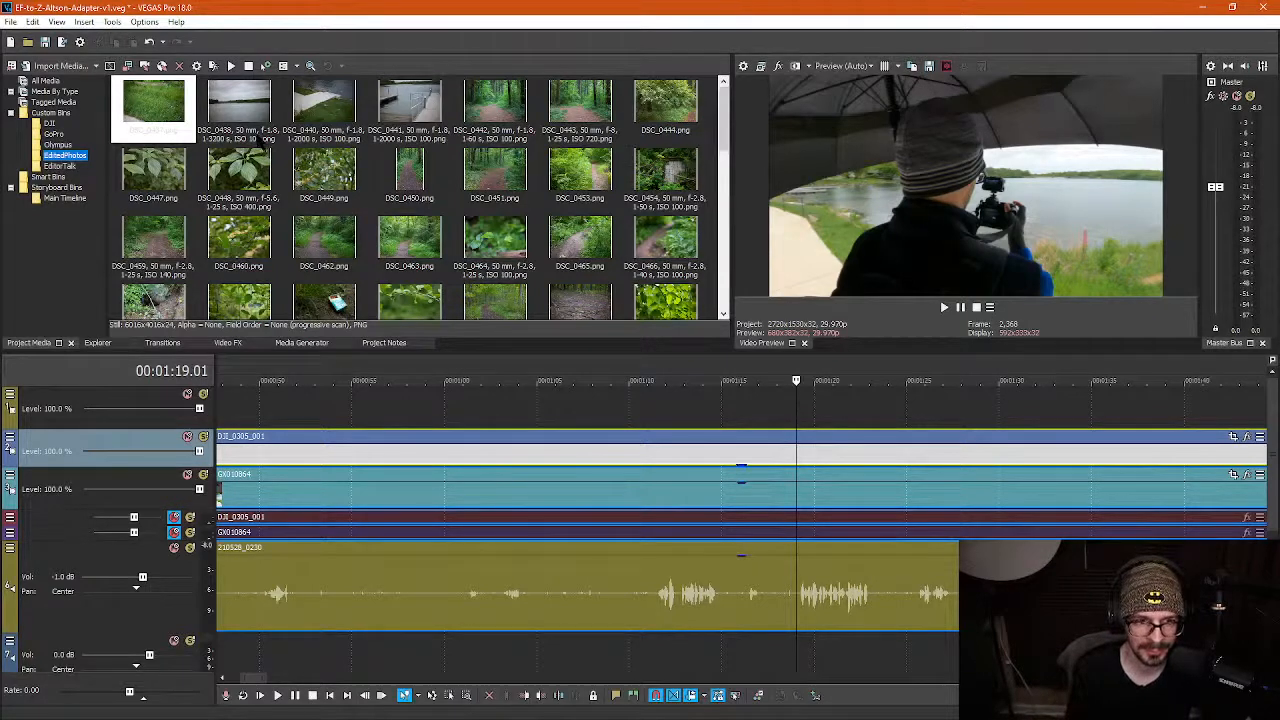
left_click(245, 110)
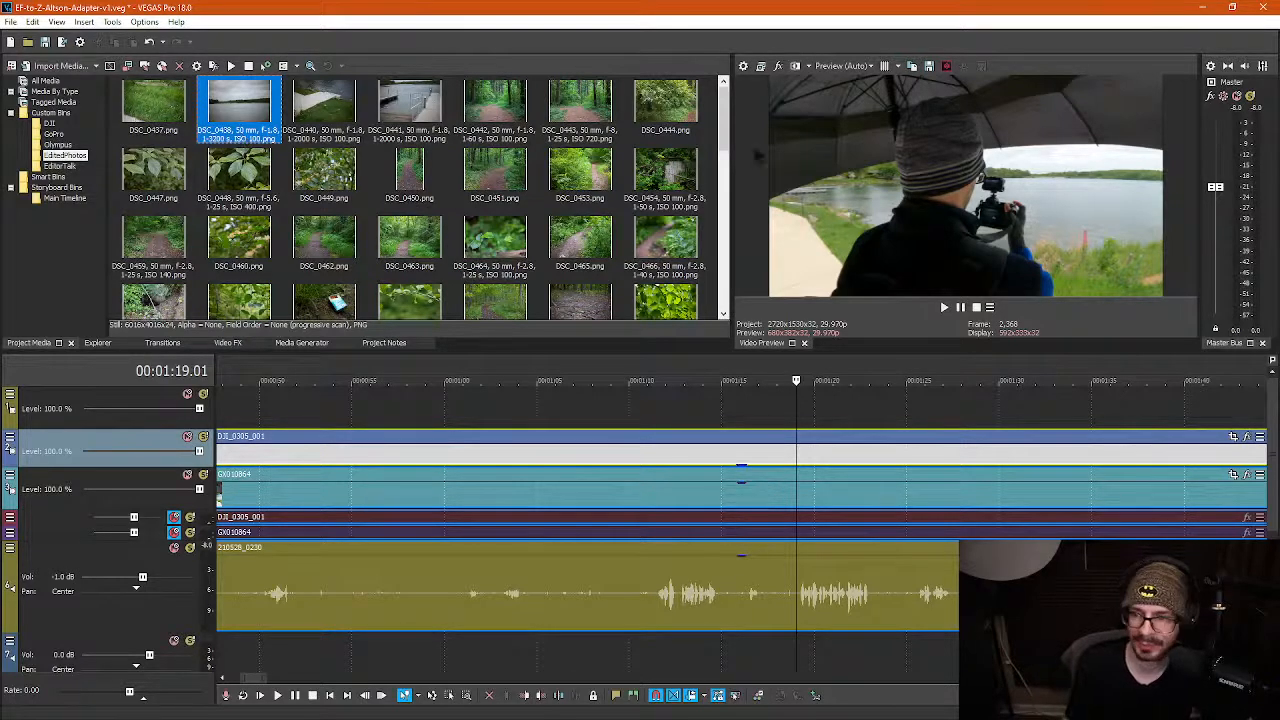
Switch to ACDSee Photo Studio, select photos DSC_0438 to DSC_0441 and examine their batch Rename template and name preview without renaming
key("alt+Tab")
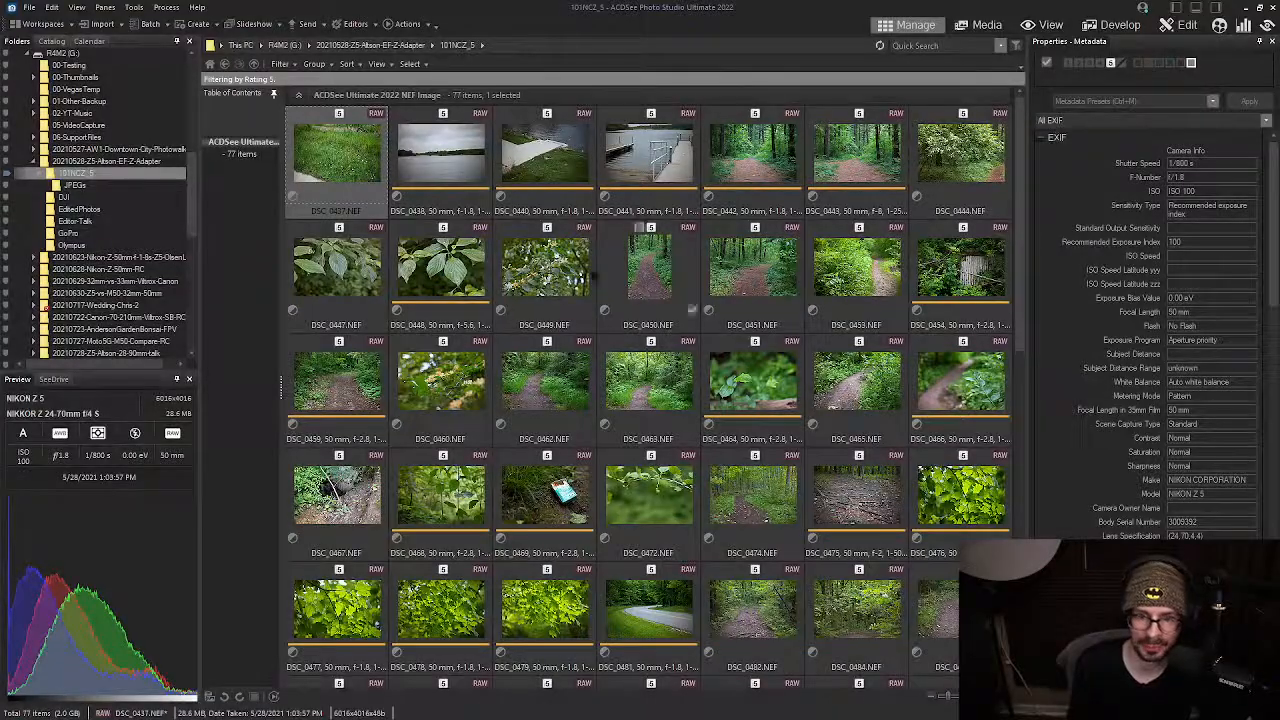
left_click(425, 175)
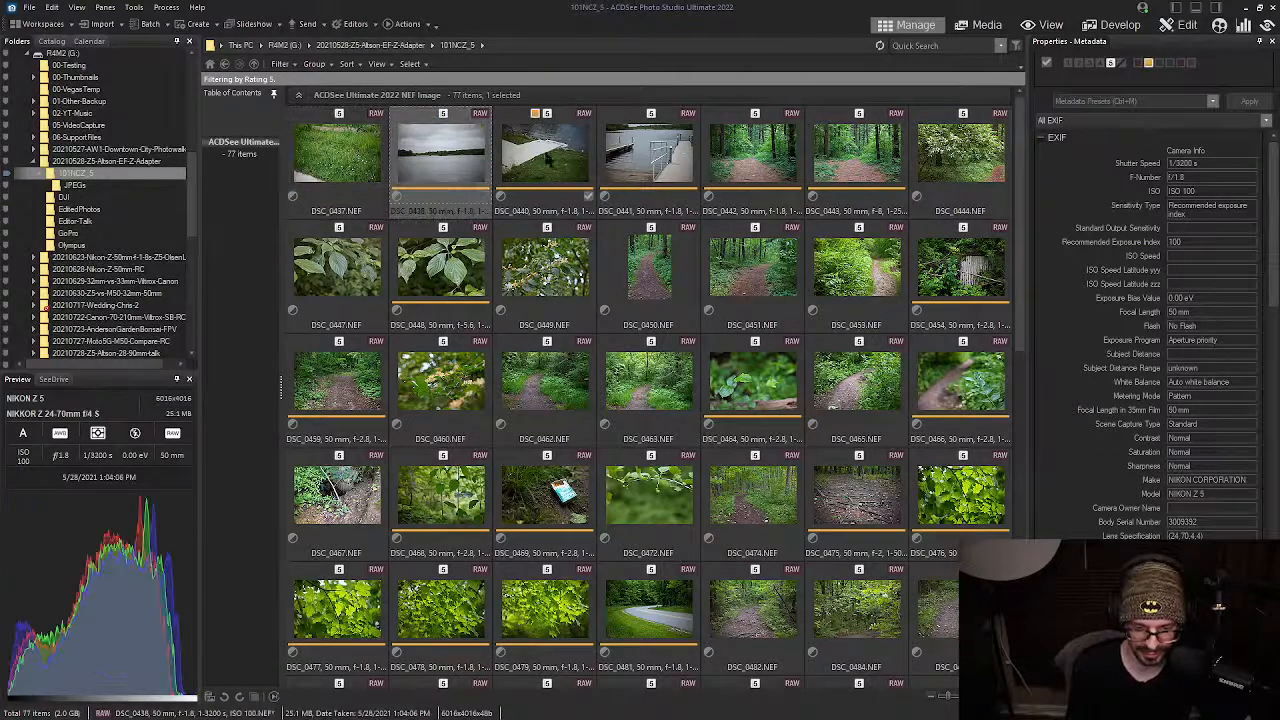
left_click(665, 172, "shift")
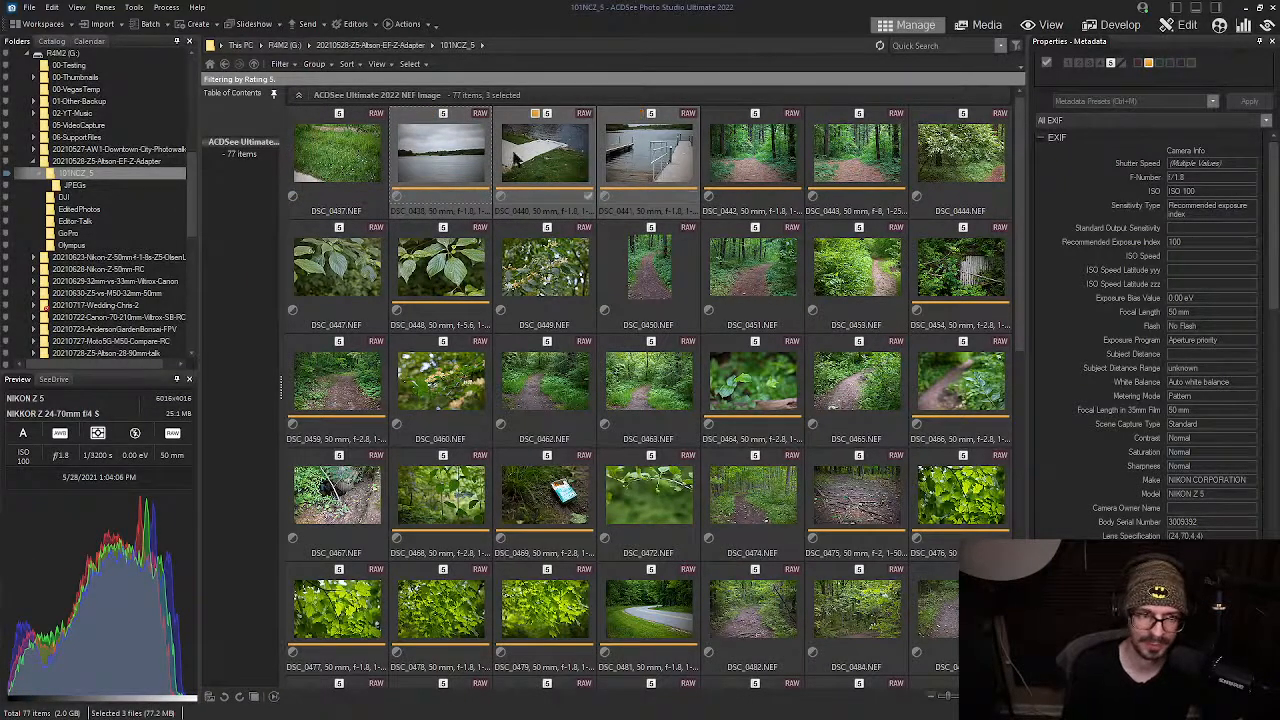
left_click(50, 8)
left_click(48, 9)
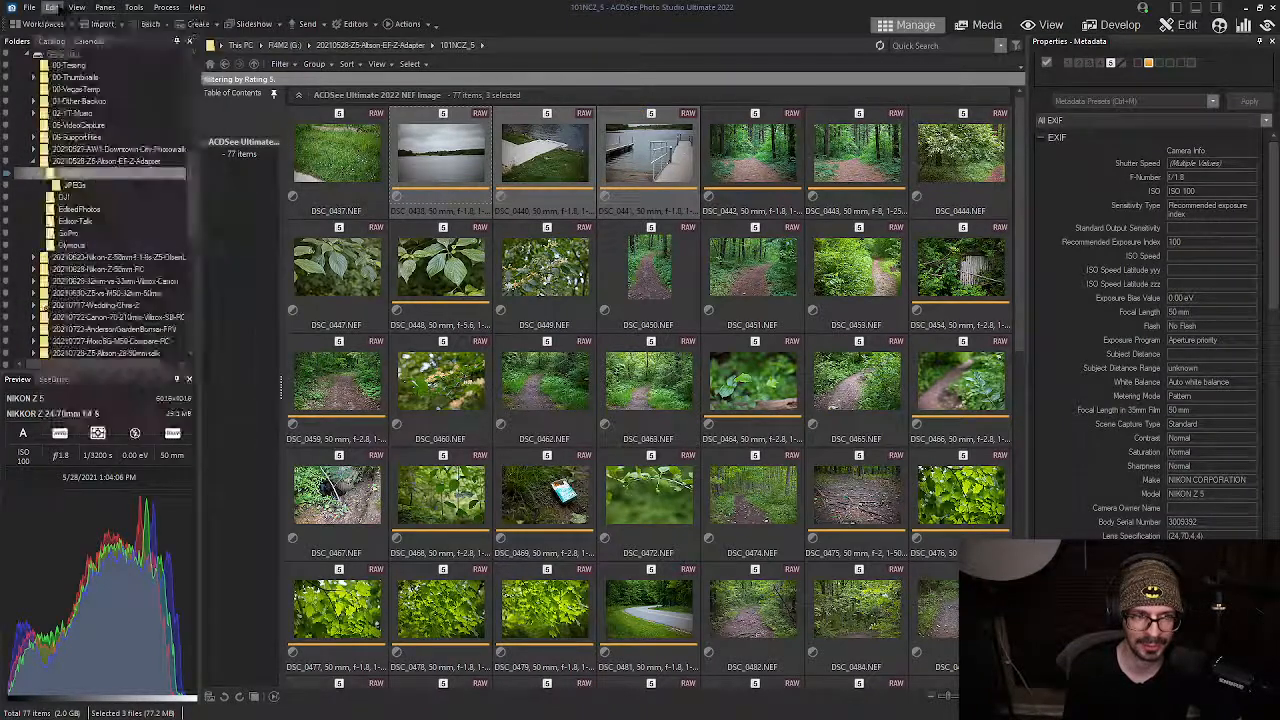
left_click(48, 9)
left_click(78, 80)
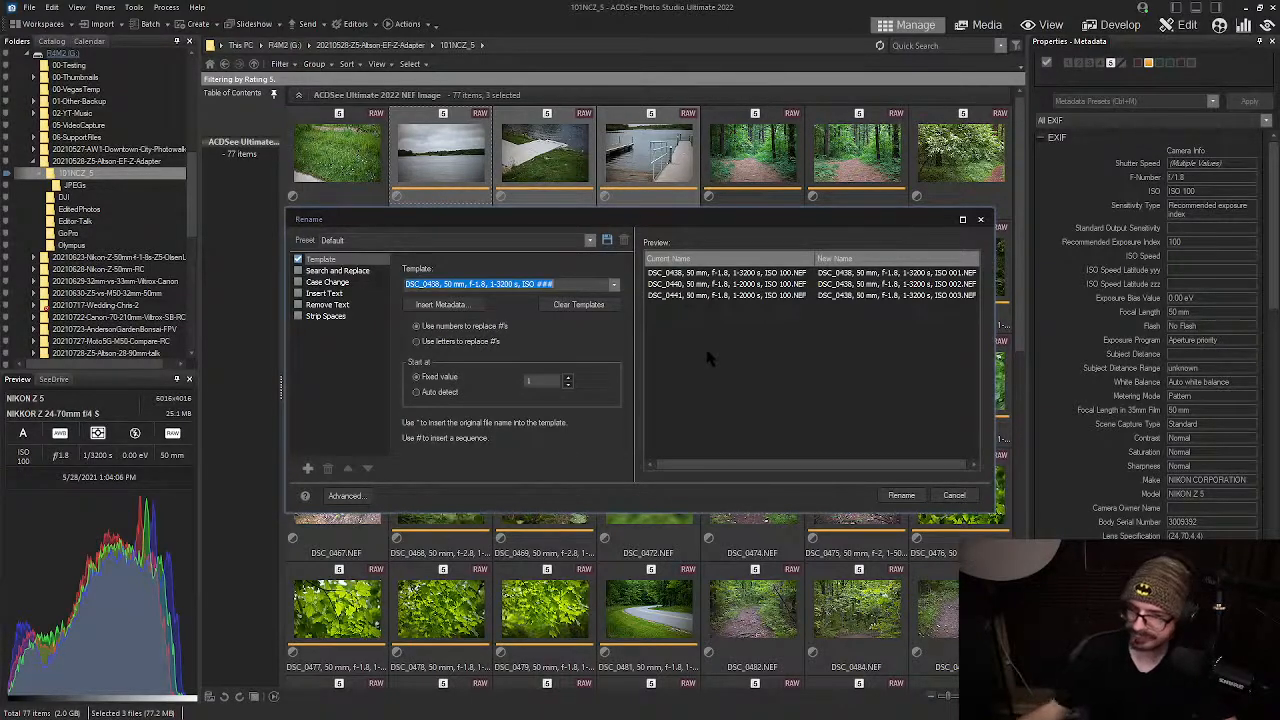
left_click_drag(748, 467, 803, 476)
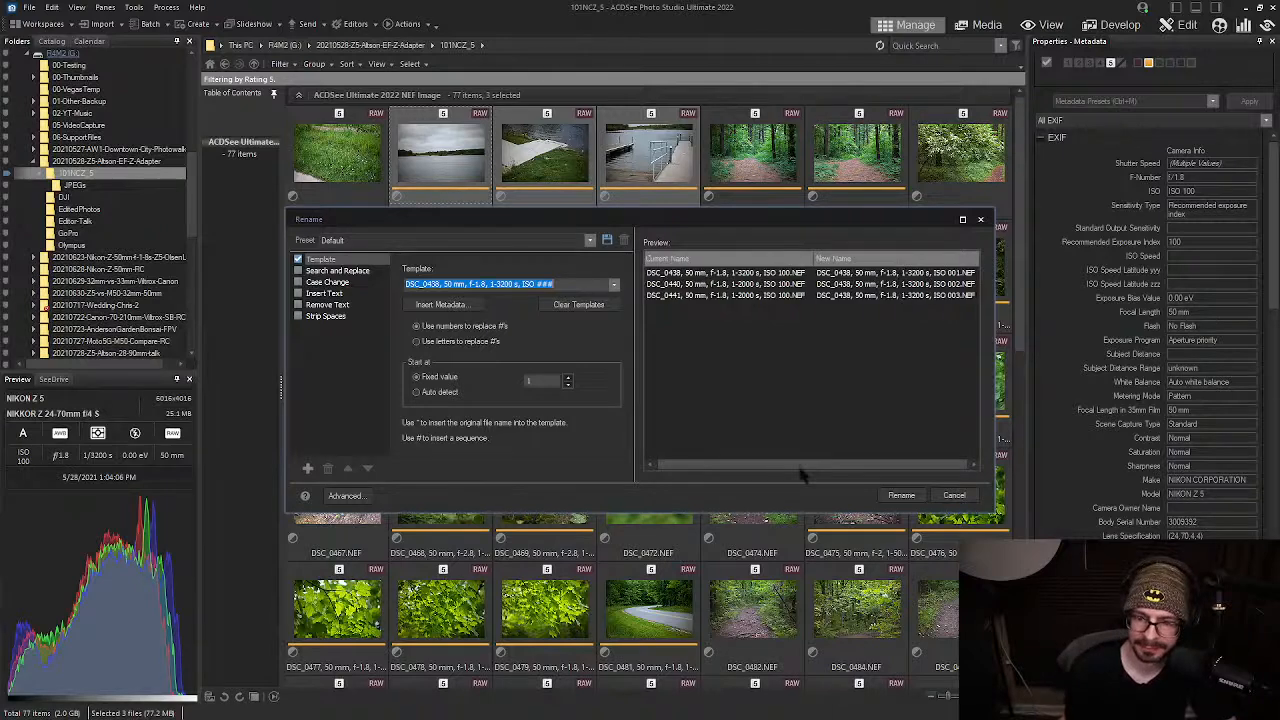
left_click(980, 219)
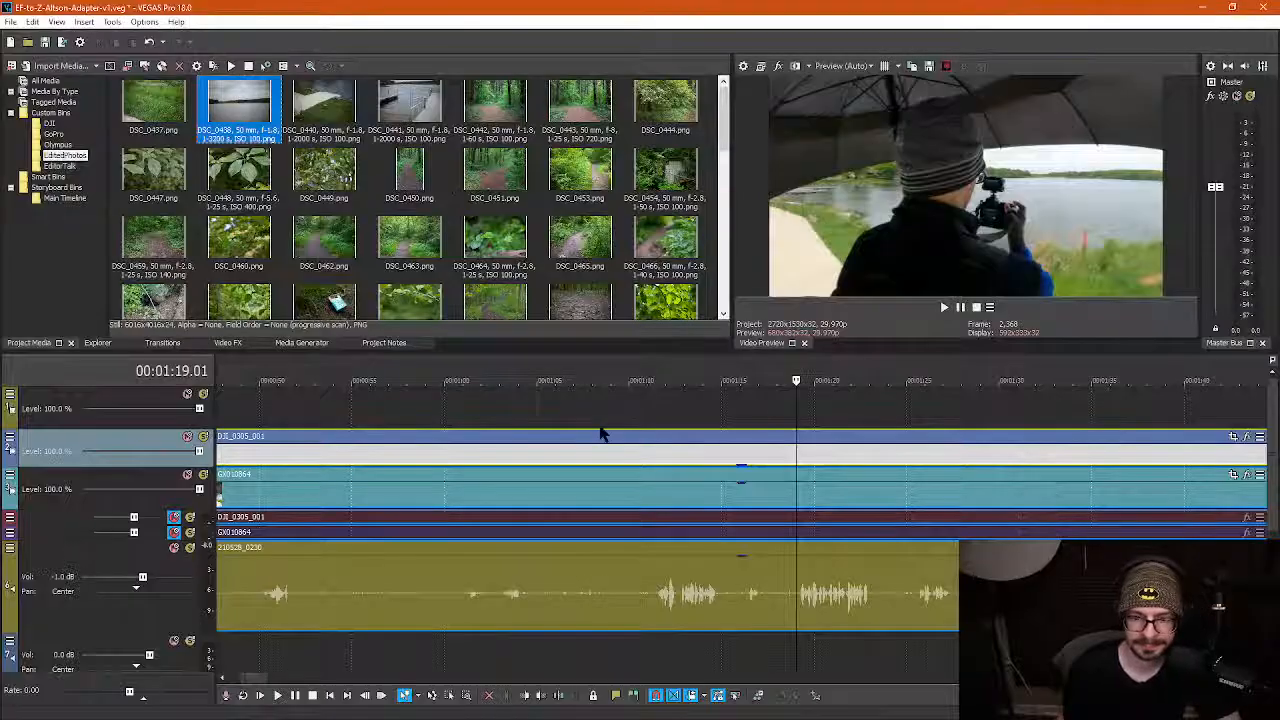
Switch back to VEGAS Pro and play from 00:01:18.29 to check the moment the lake photo is taken
left_click(795, 418)
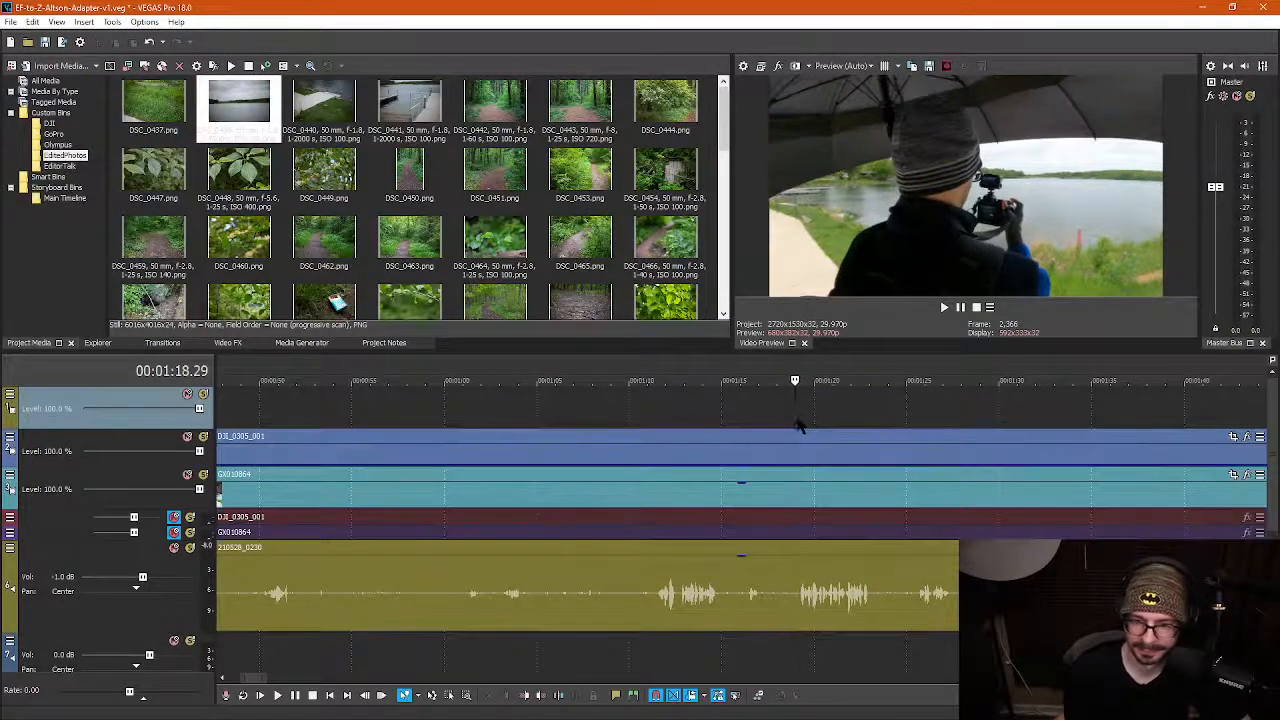
key("space")
scroll(830, 420, "down", 3)
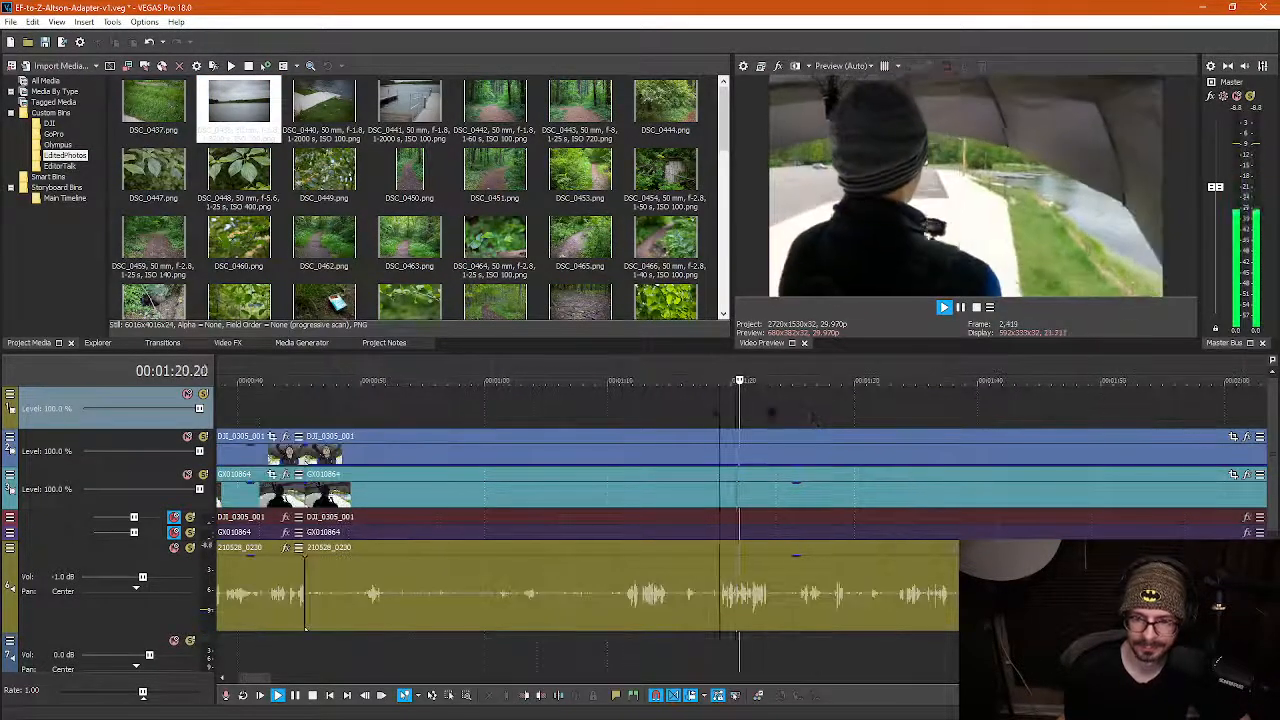
key("space")
left_click(714, 418)
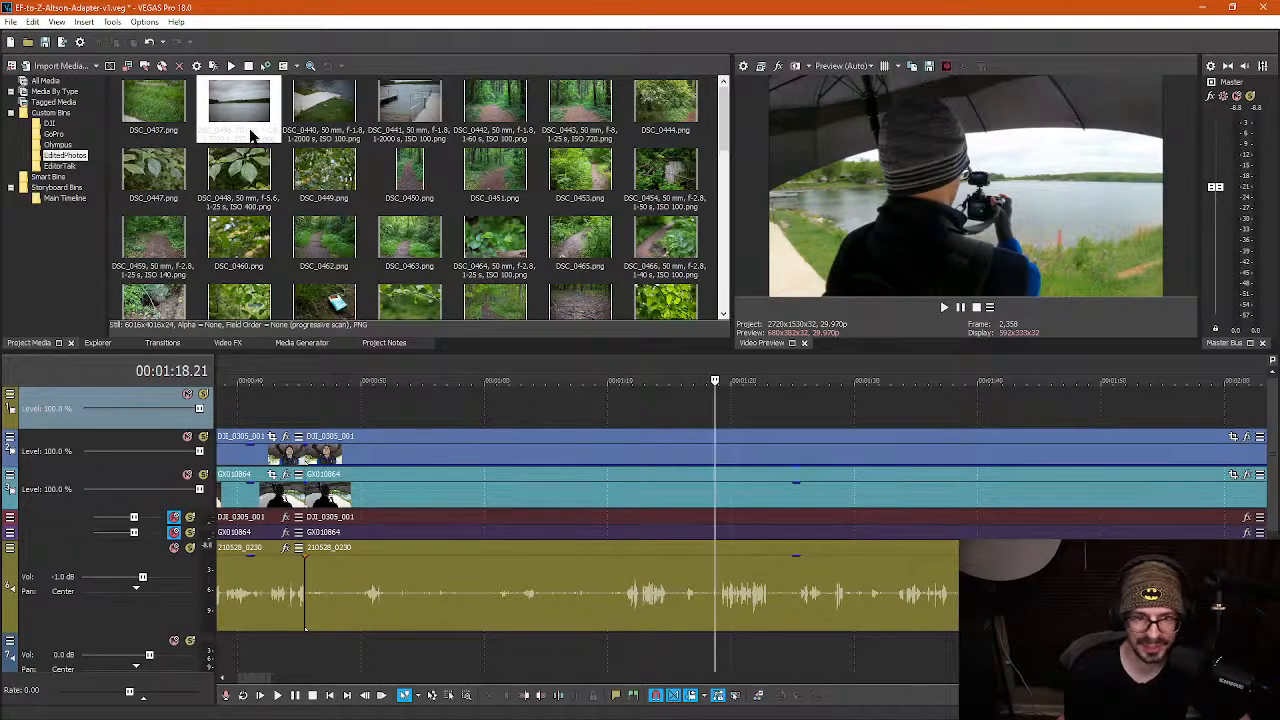
Try to place the DSC_0438 lake photo on the top video track just after 00:01:16.06
left_click_drag(236, 138, 630, 268)
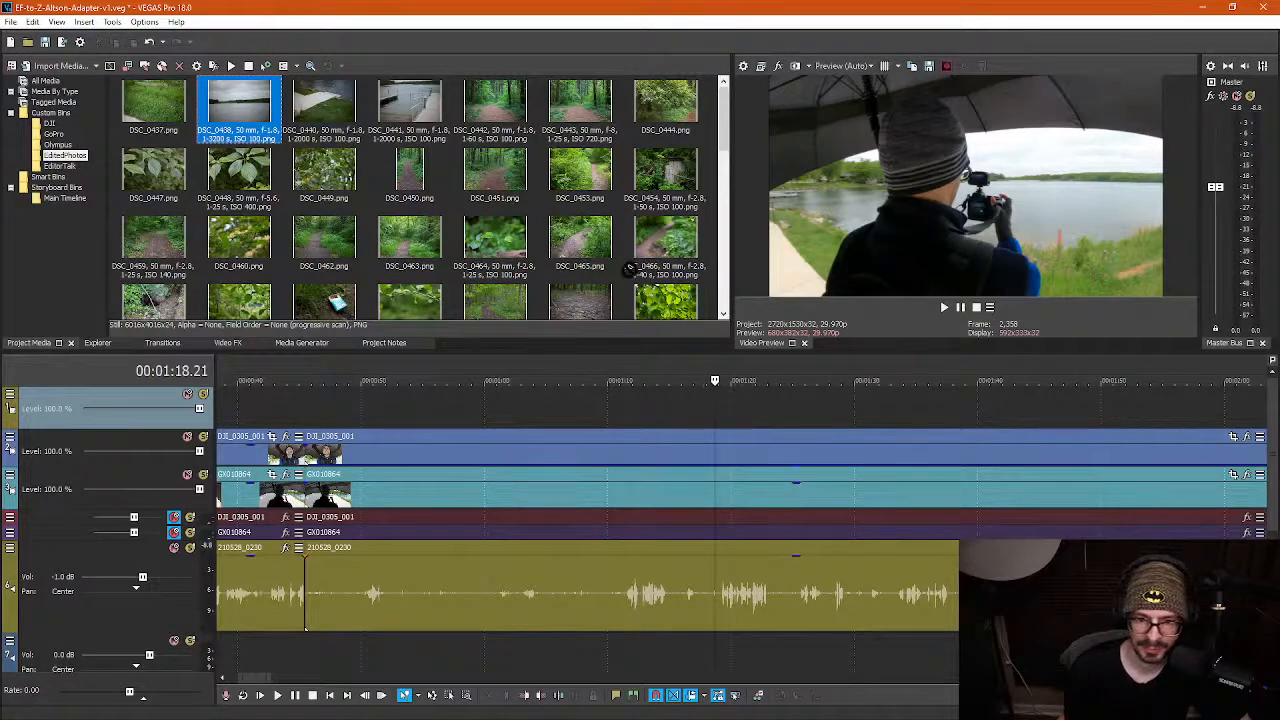
left_click(686, 420)
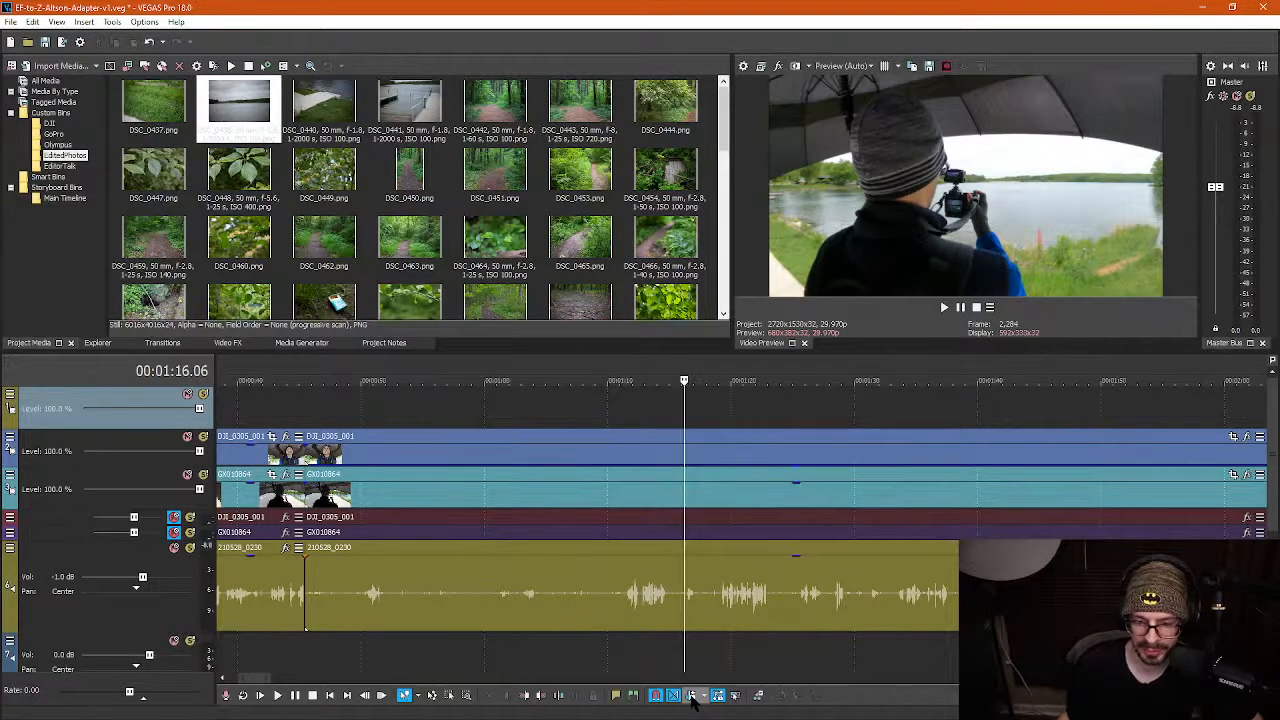
left_click(692, 695)
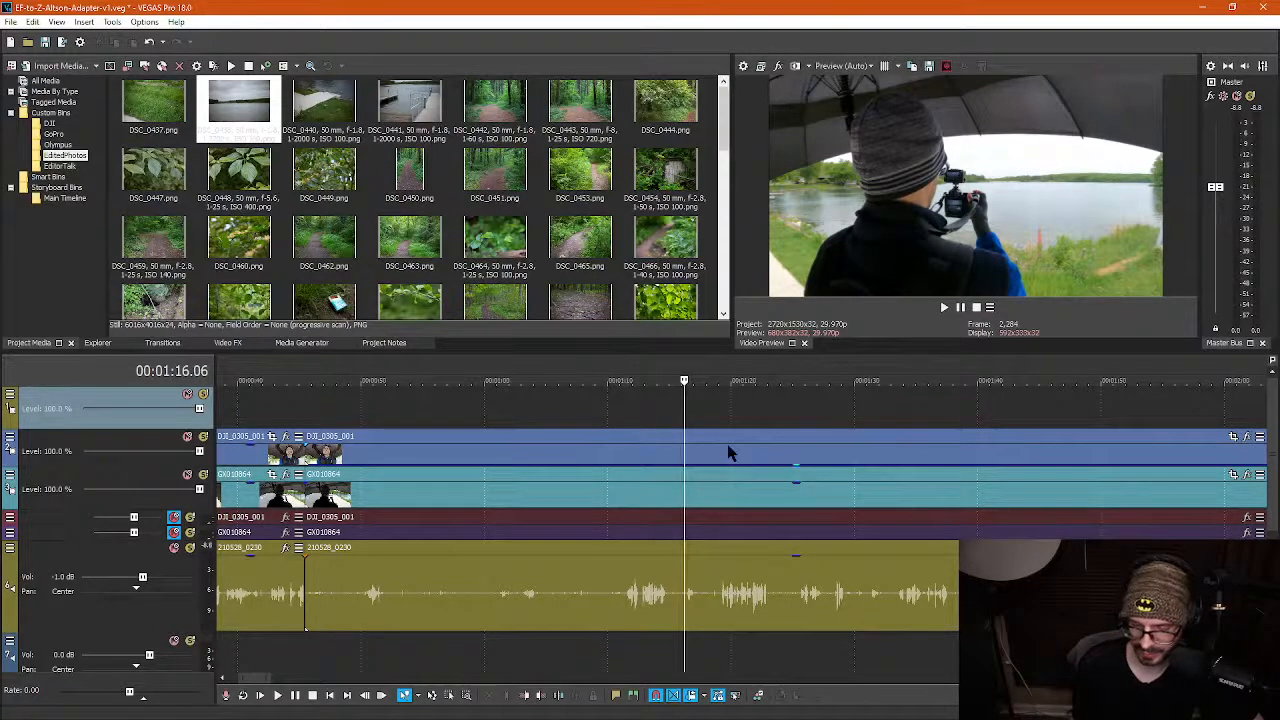
scroll(668, 492, "down", 2)
scroll(668, 492, "down", 3)
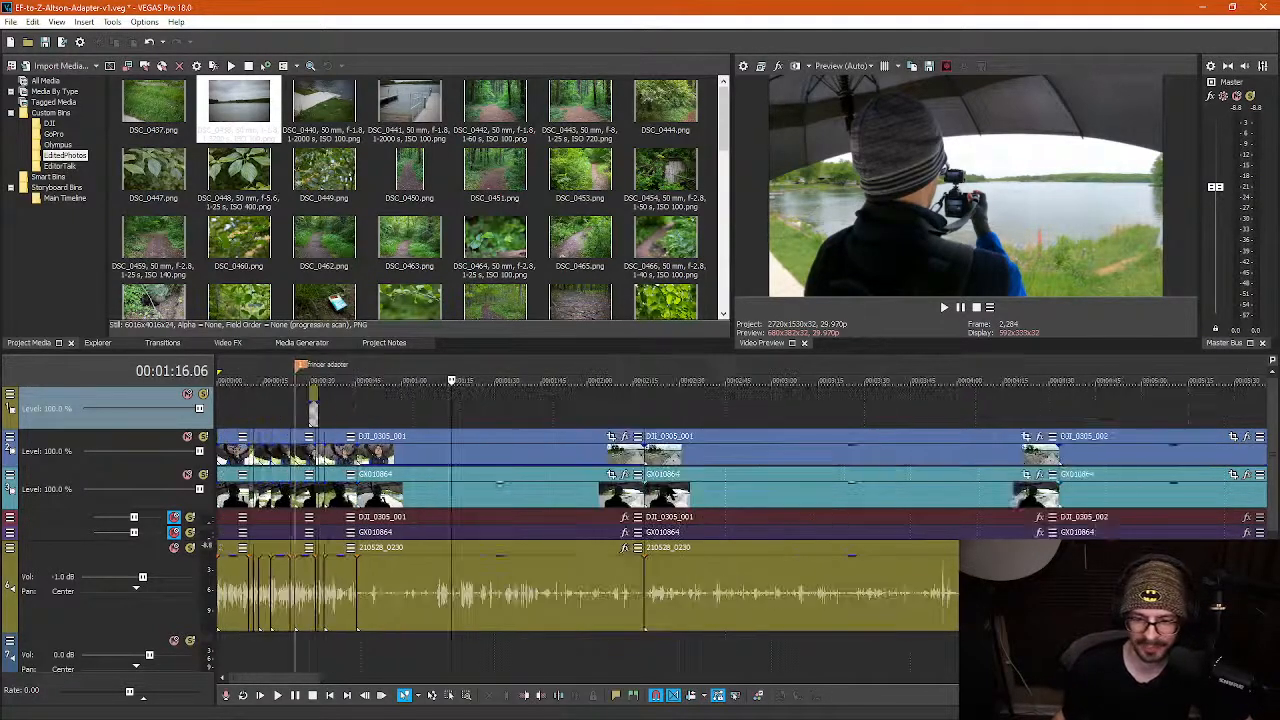
scroll(672, 493, "up", 2)
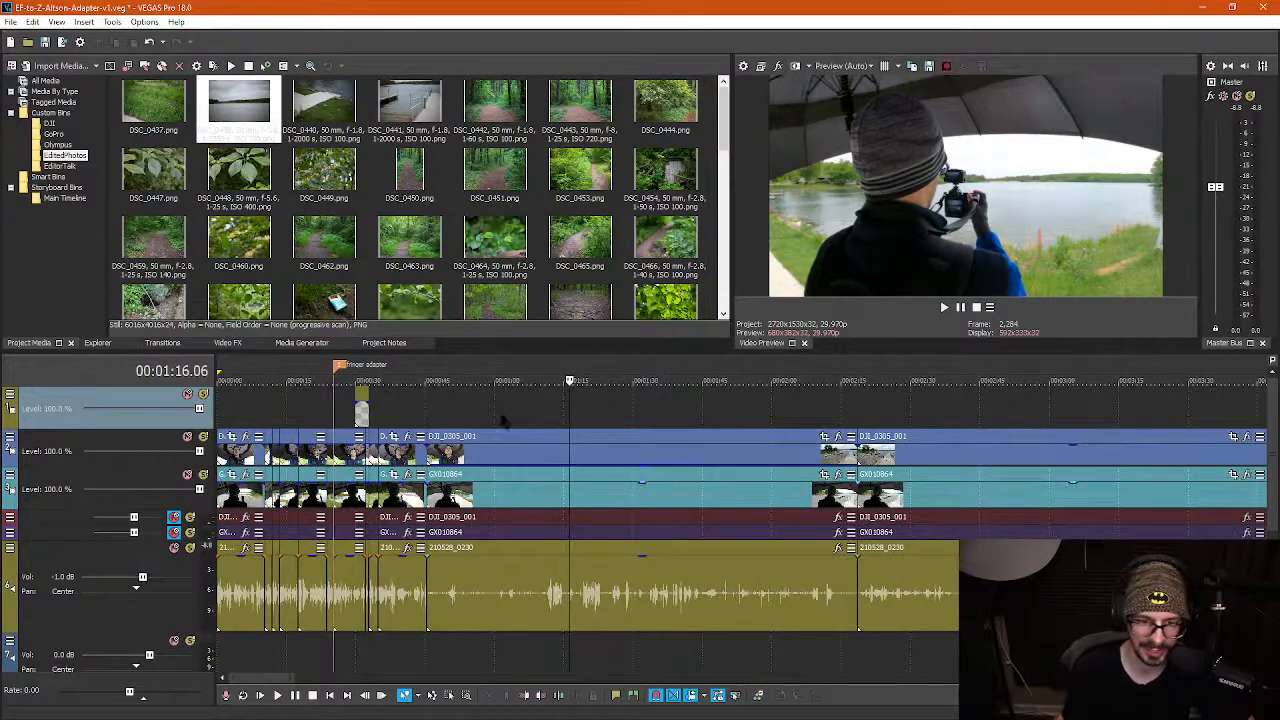
left_click_drag(240, 105, 576, 420)
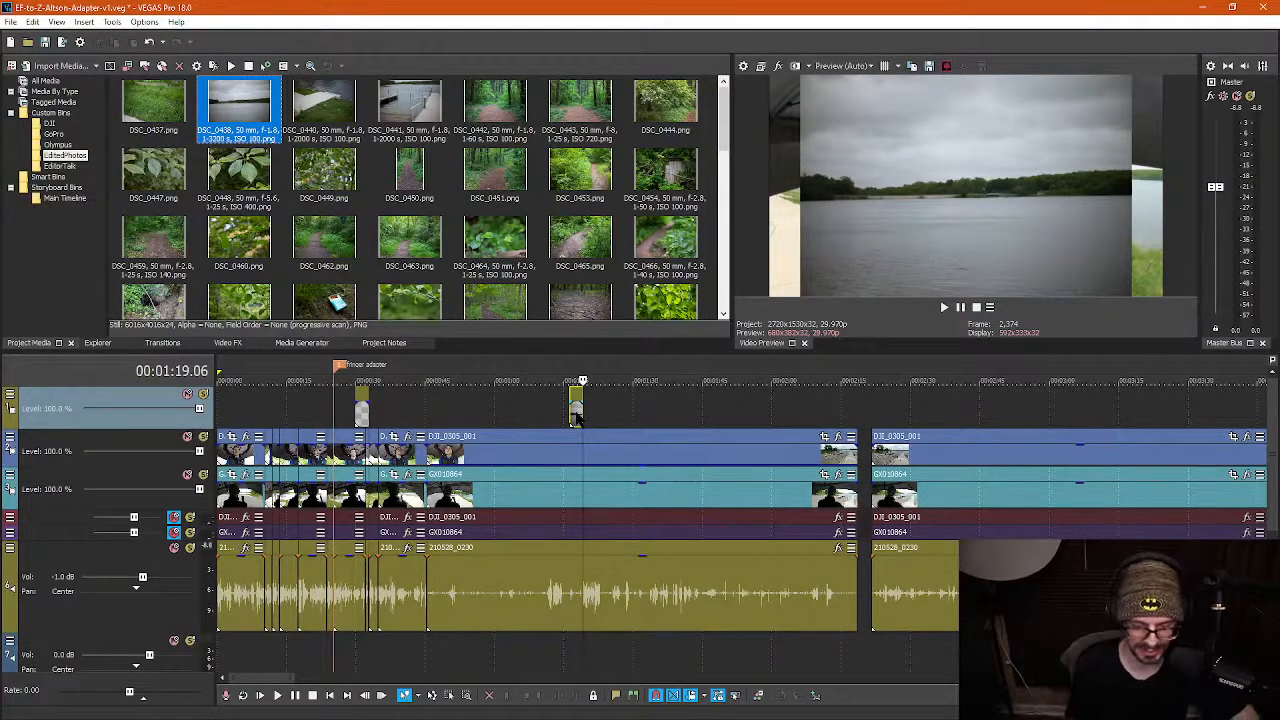
key("ctrl+z")
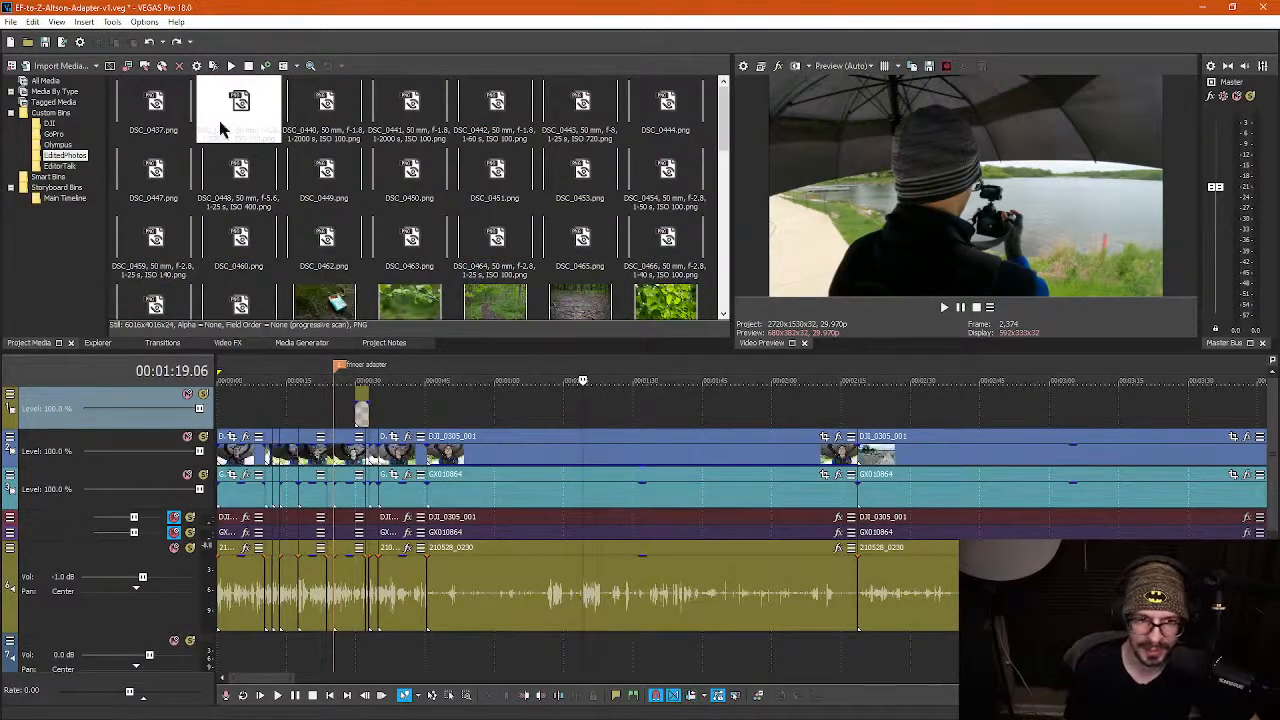
Place the DSC_0438 lake photo on the top video track so it starts at about 00:01:16
left_click_drag(230, 135, 565, 413)
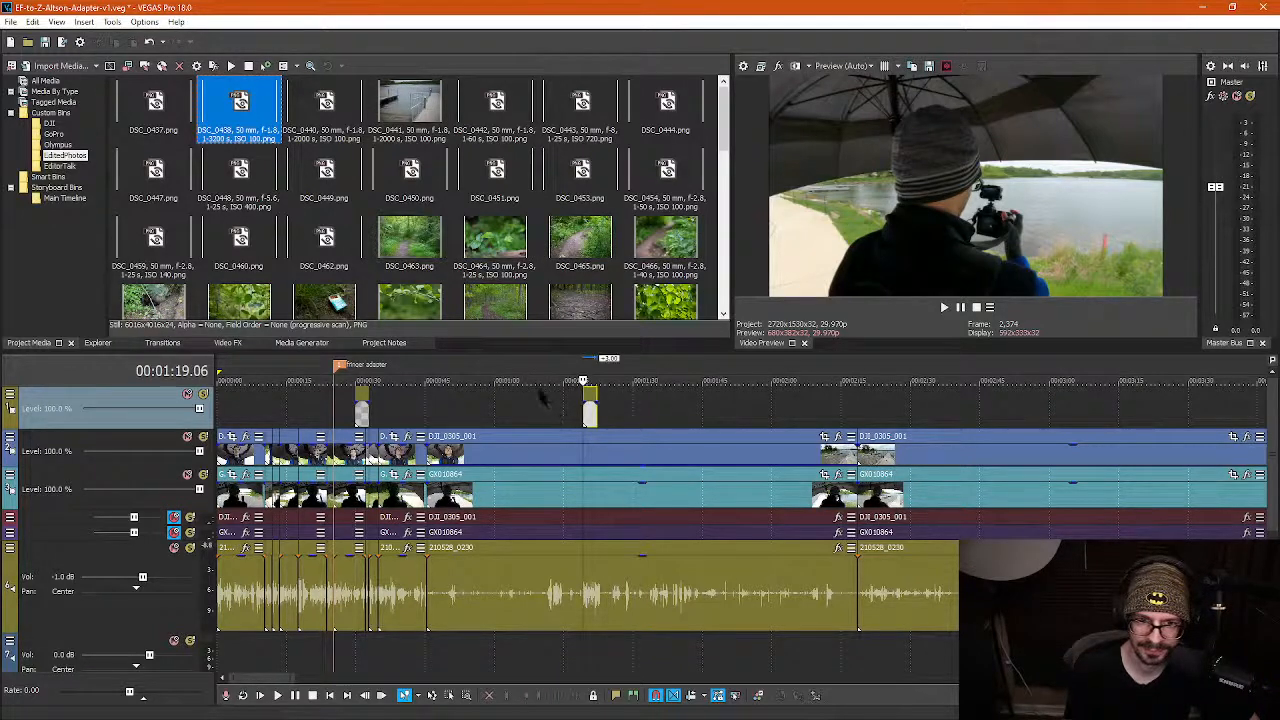
left_click(714, 142)
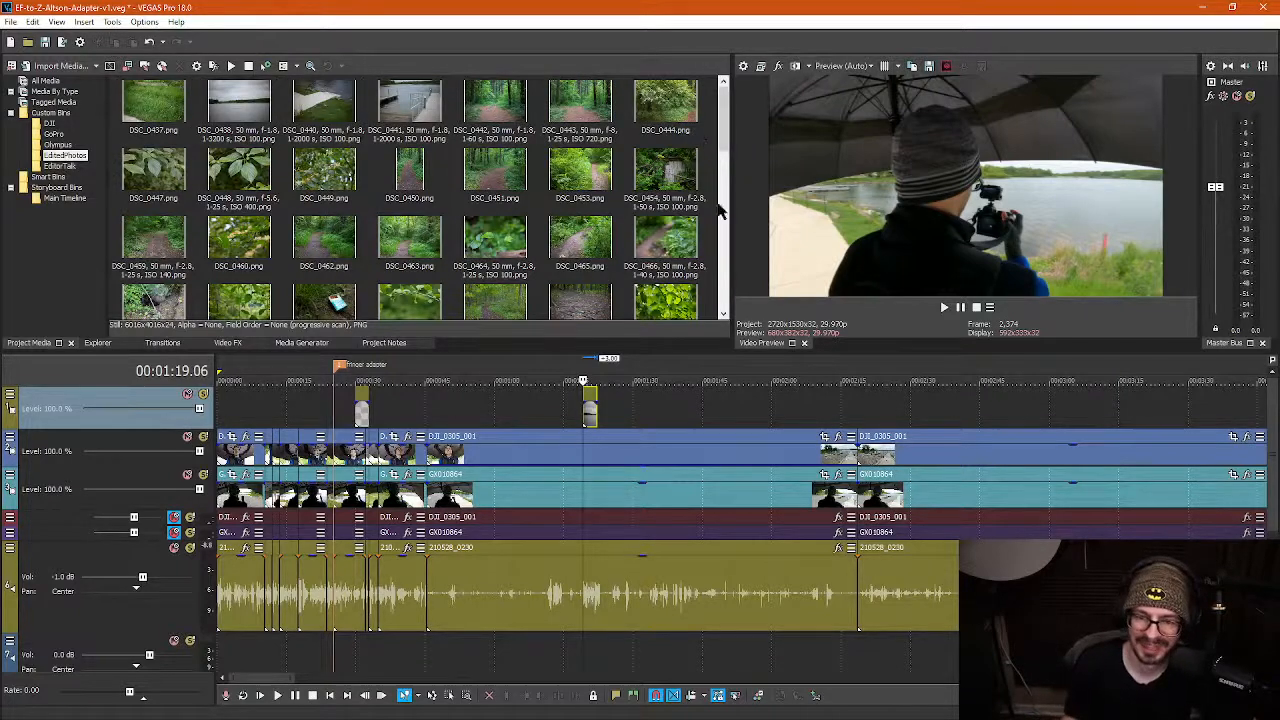
left_click(588, 457)
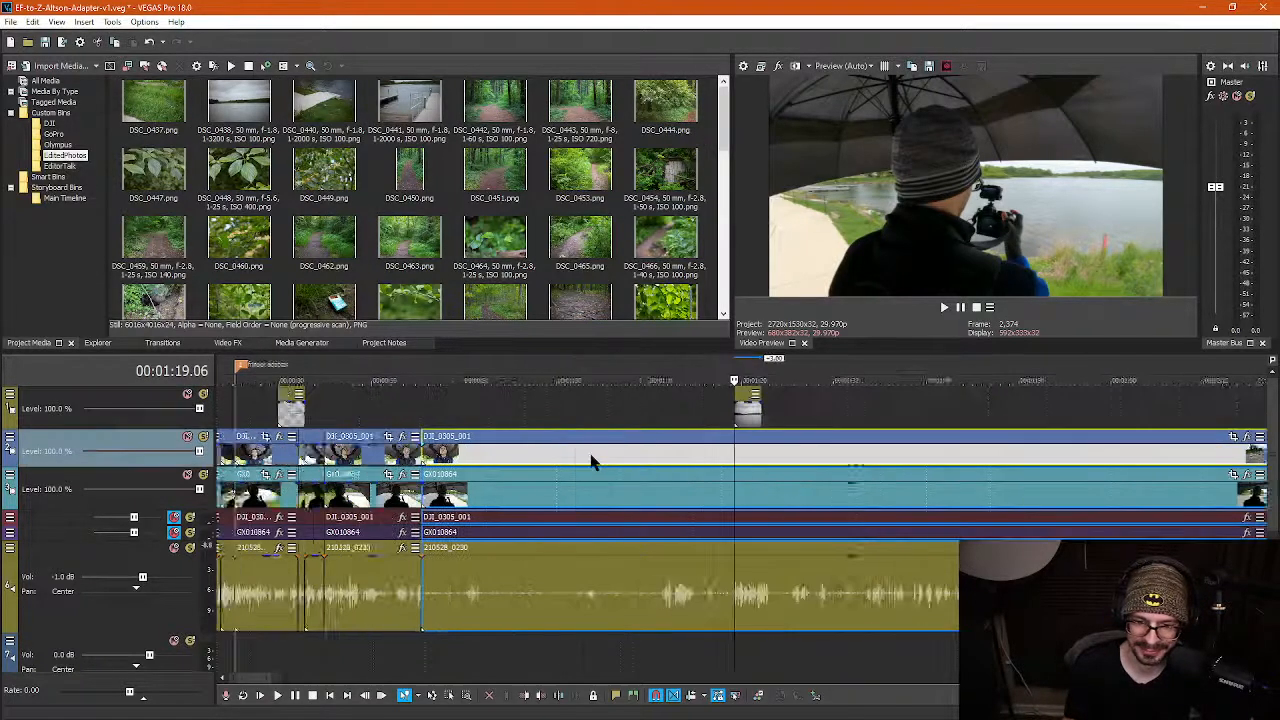
scroll(790, 471, "up", 5)
left_click_drag(768, 423, 711, 424)
Play the section leading into the lake photo and shift the photo one second later, starting at about 00:01:17
left_click(649, 412)
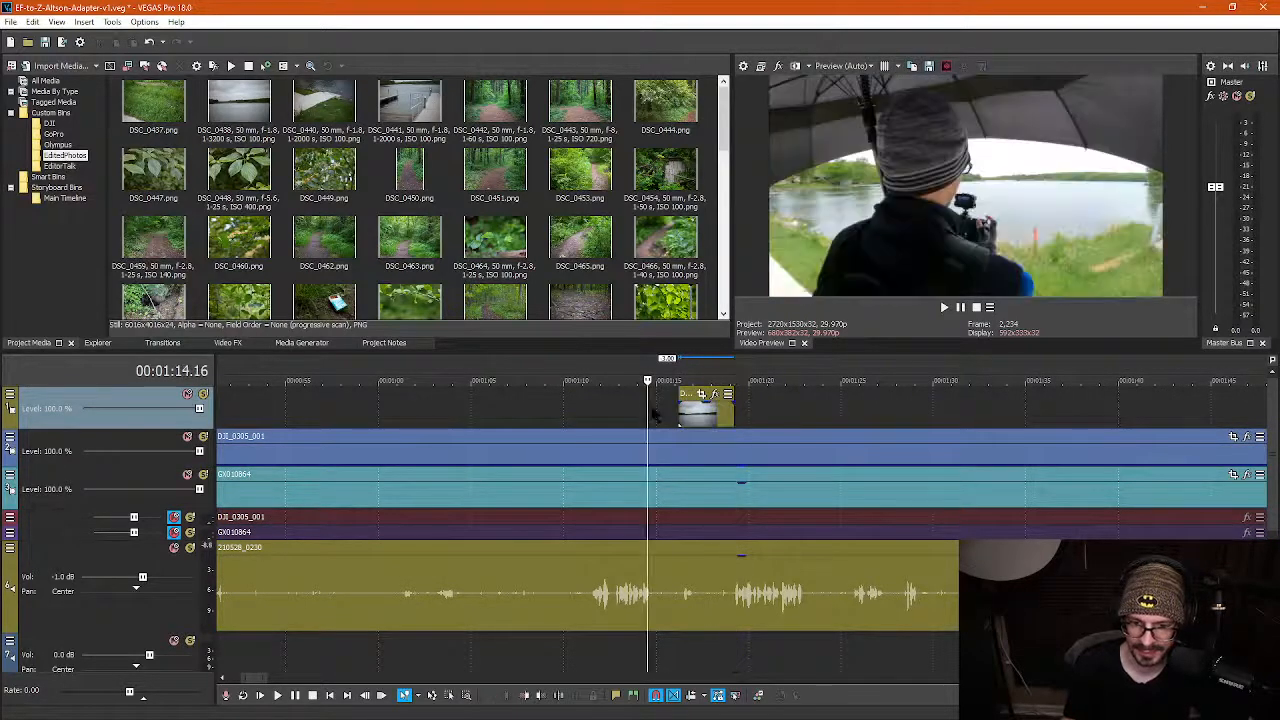
left_click(599, 416)
key("space")
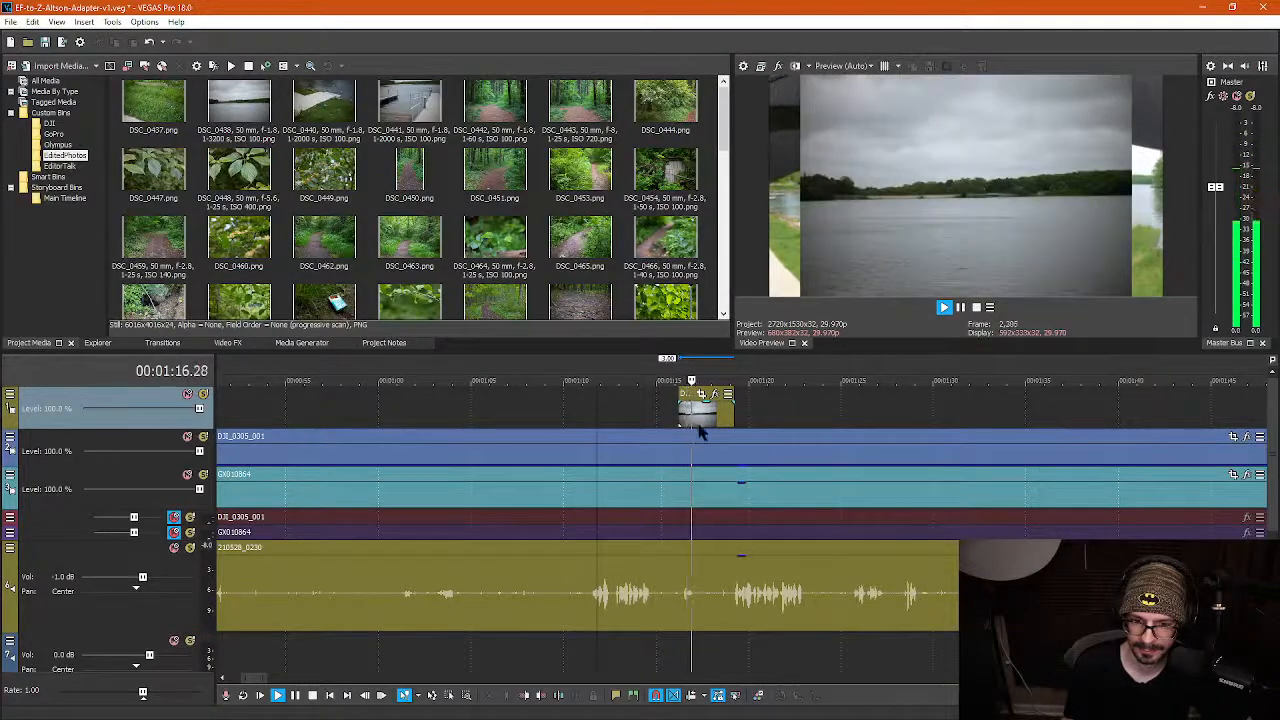
key("Return")
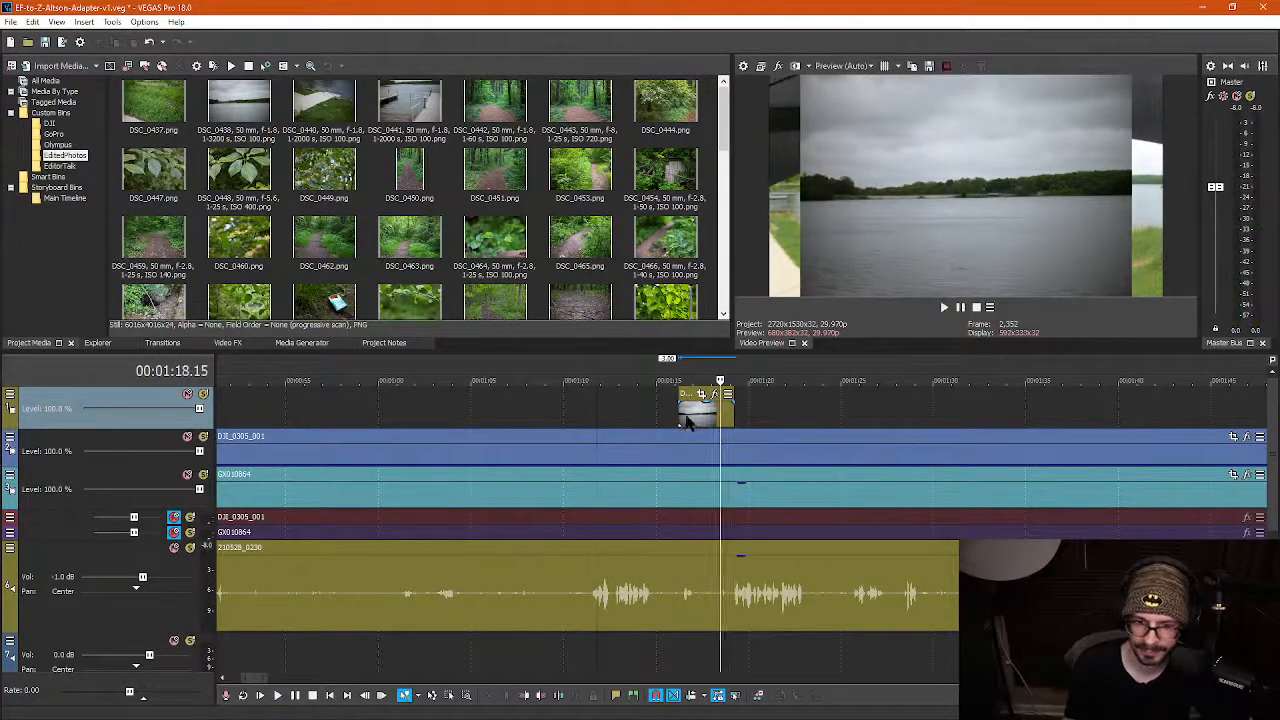
left_click_drag(685, 420, 702, 419)
Play and sample the footage after the lake photo up to 00:01:35.22 to find where the next photo is taken
key("Return")
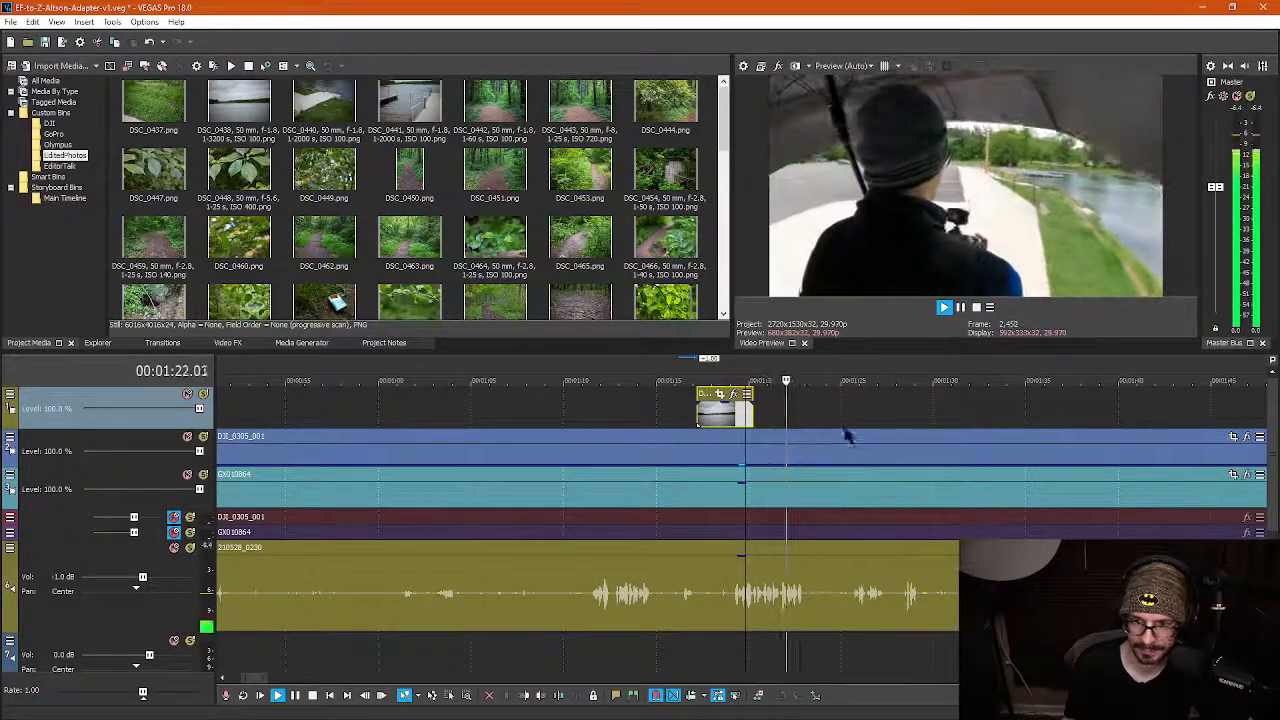
key("Return")
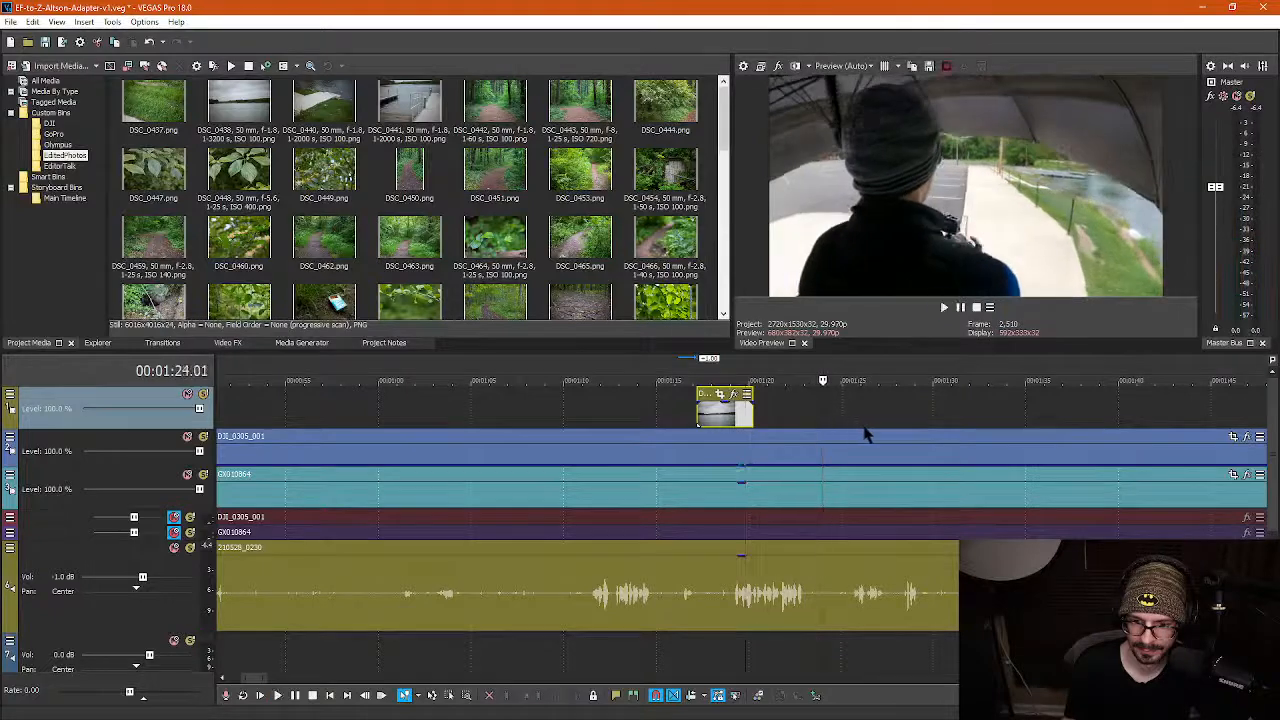
left_click(849, 452)
key("Return")
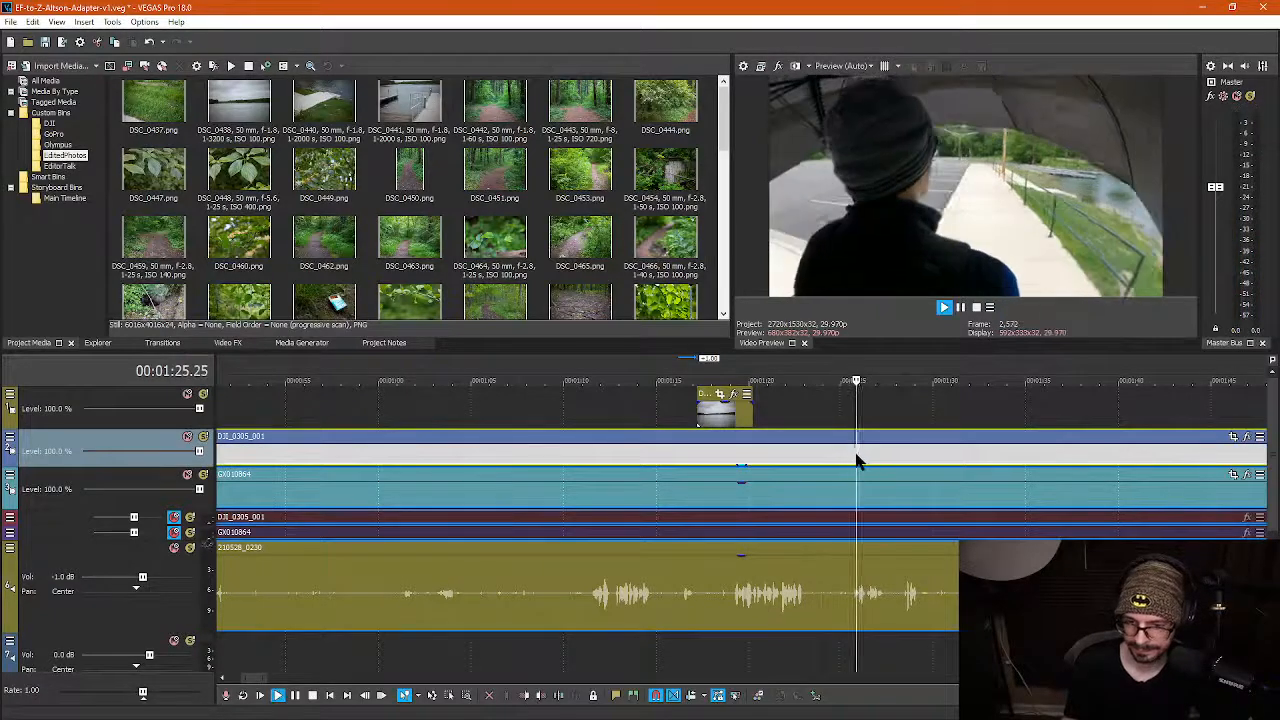
key("Return")
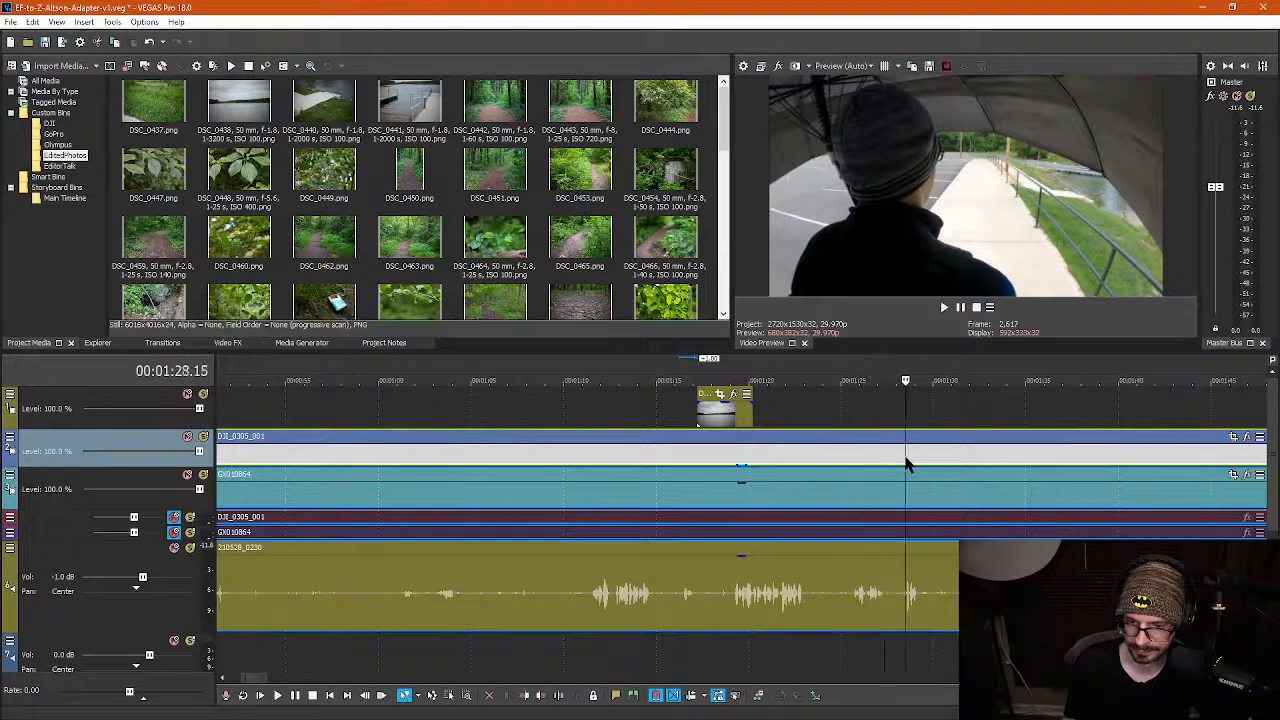
key("Return")
key("Return")
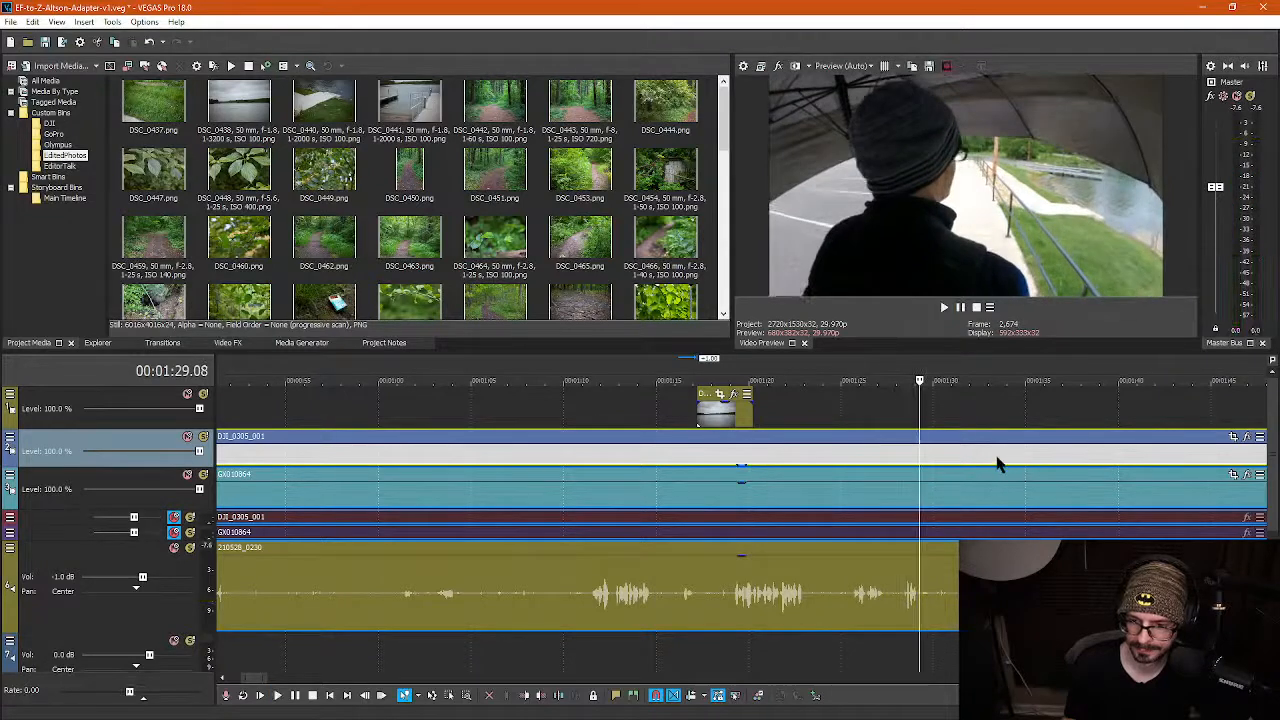
key("Return")
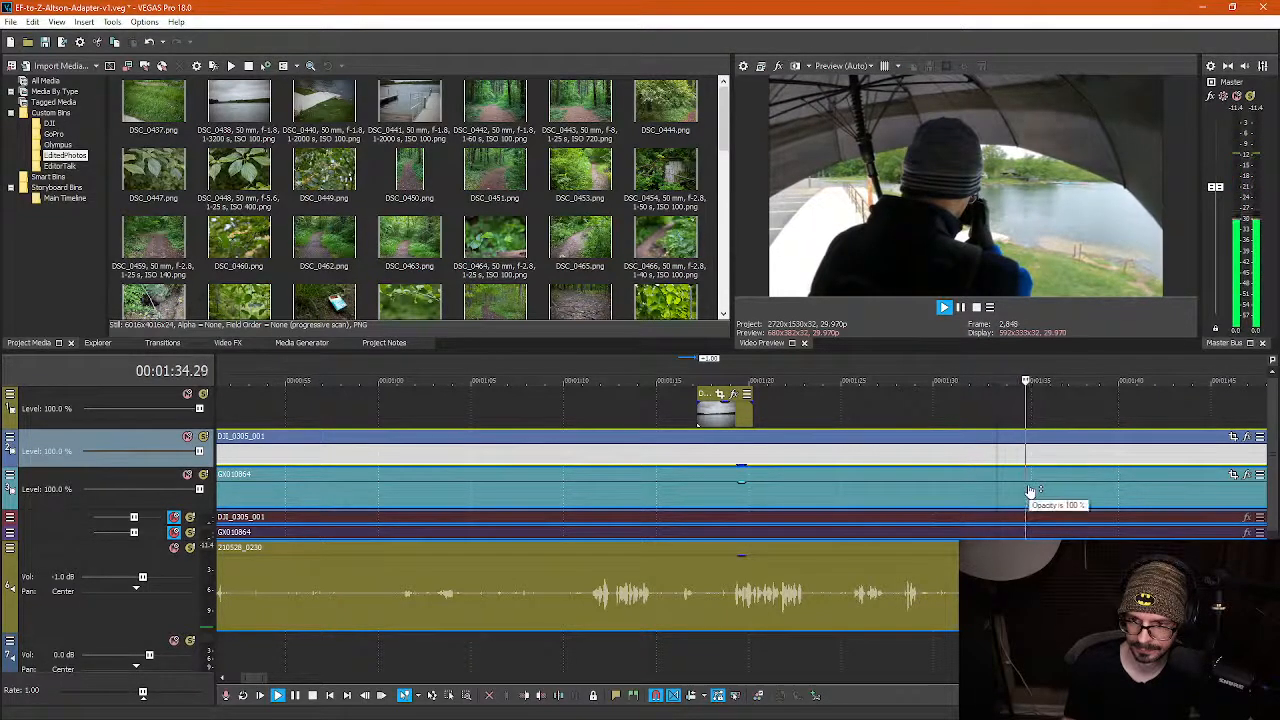
key("Return")
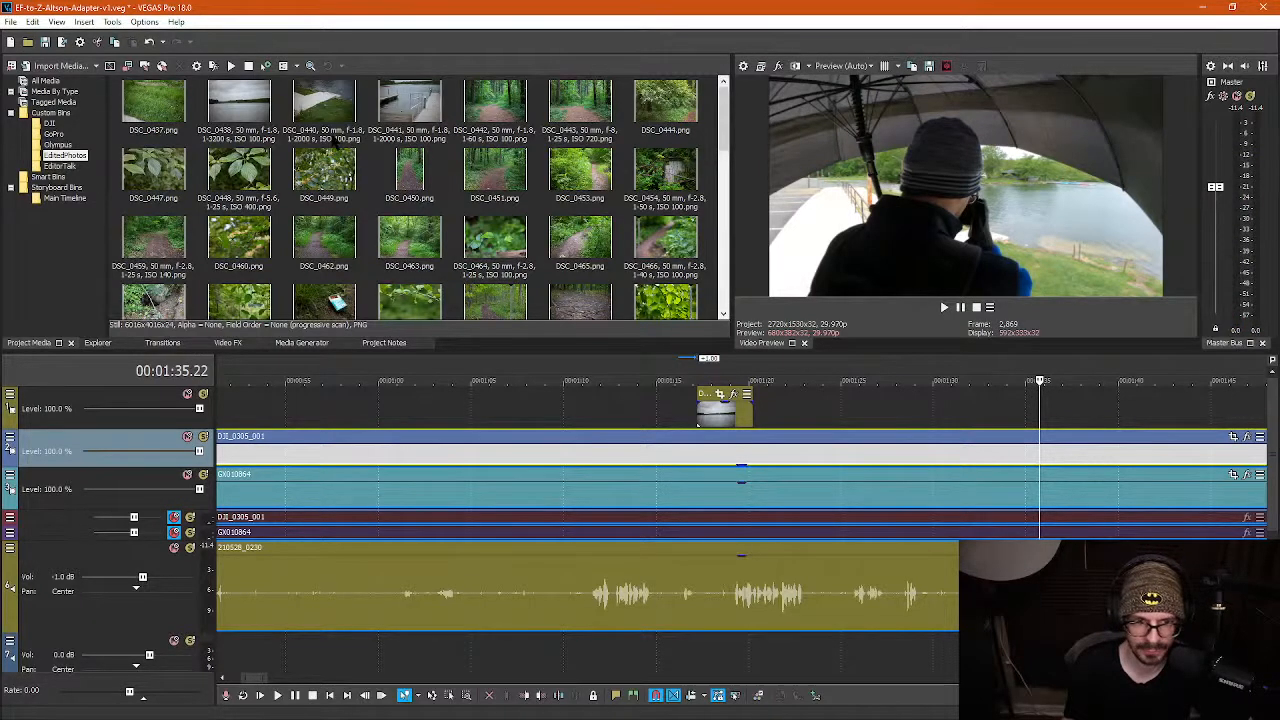
Place the DSC_0440 photo on the top video track and adjust it against playback to start at about 00:01:35
left_click_drag(324, 100, 1005, 412)
key("space")
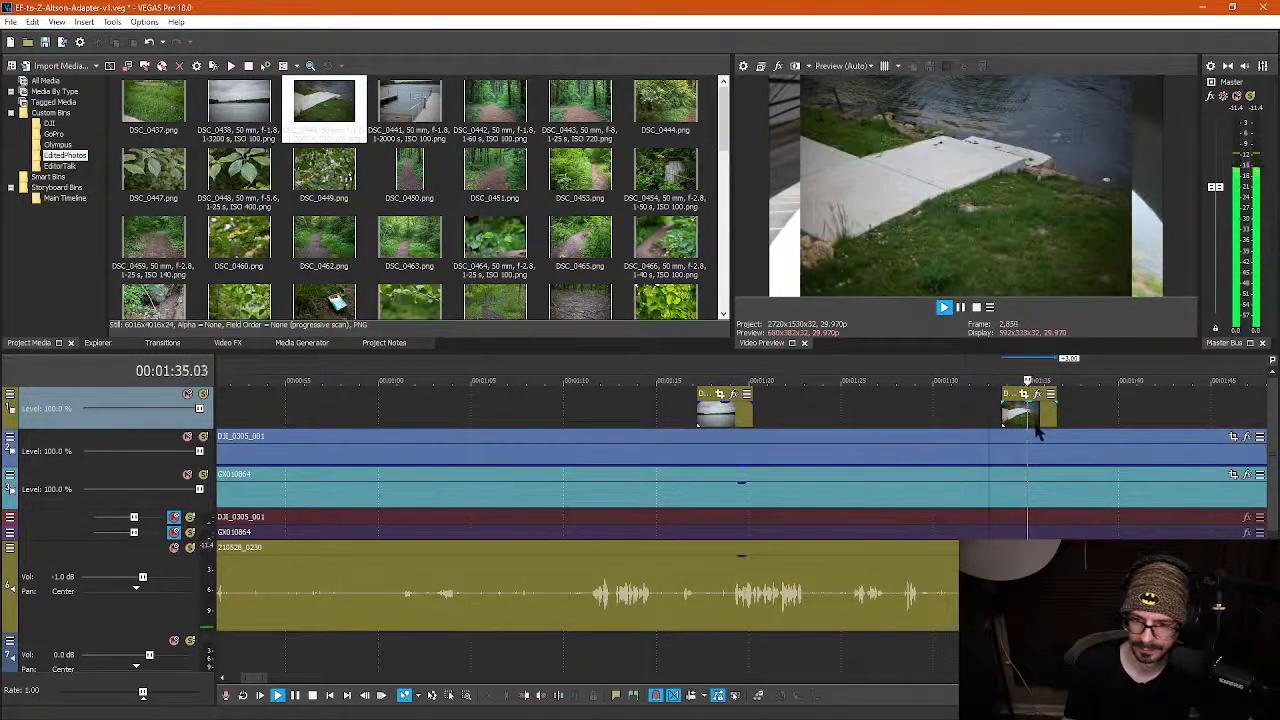
key("Return")
left_click_drag(1019, 413, 1050, 415)
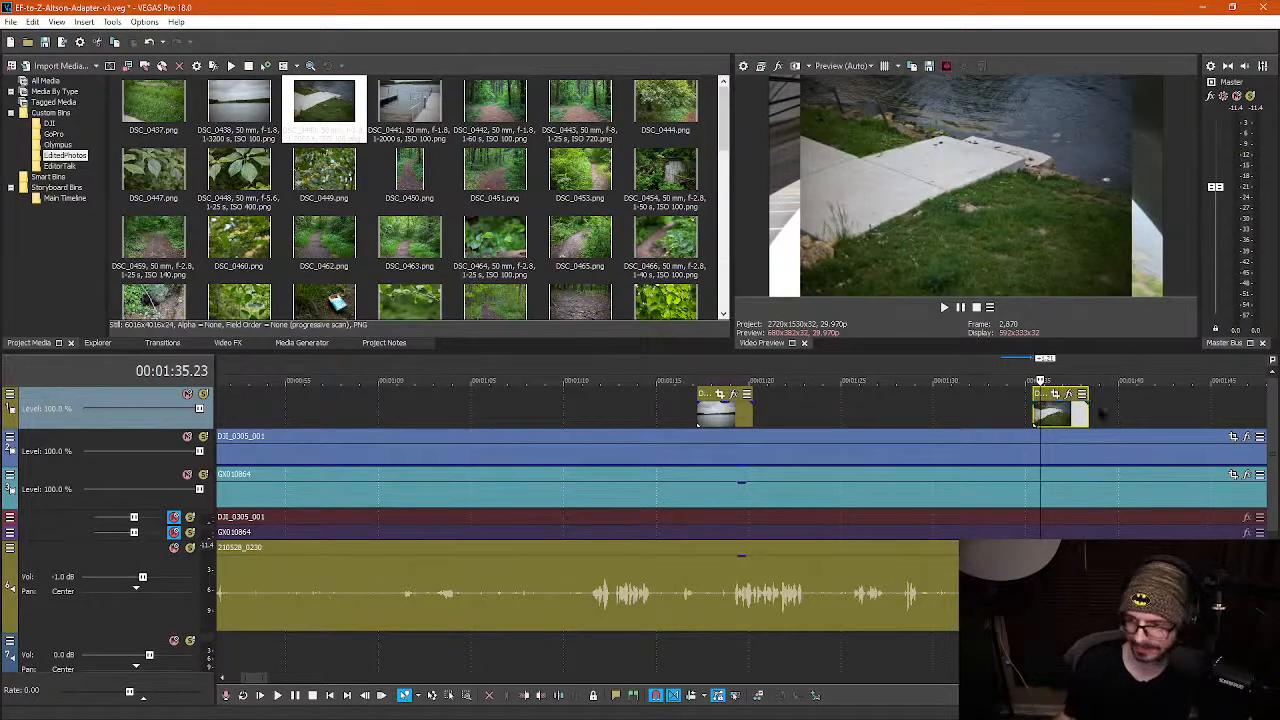
Play the footage around and after the second photo, up to about 00:01:44, to check where the speech ends
left_click(1007, 419)
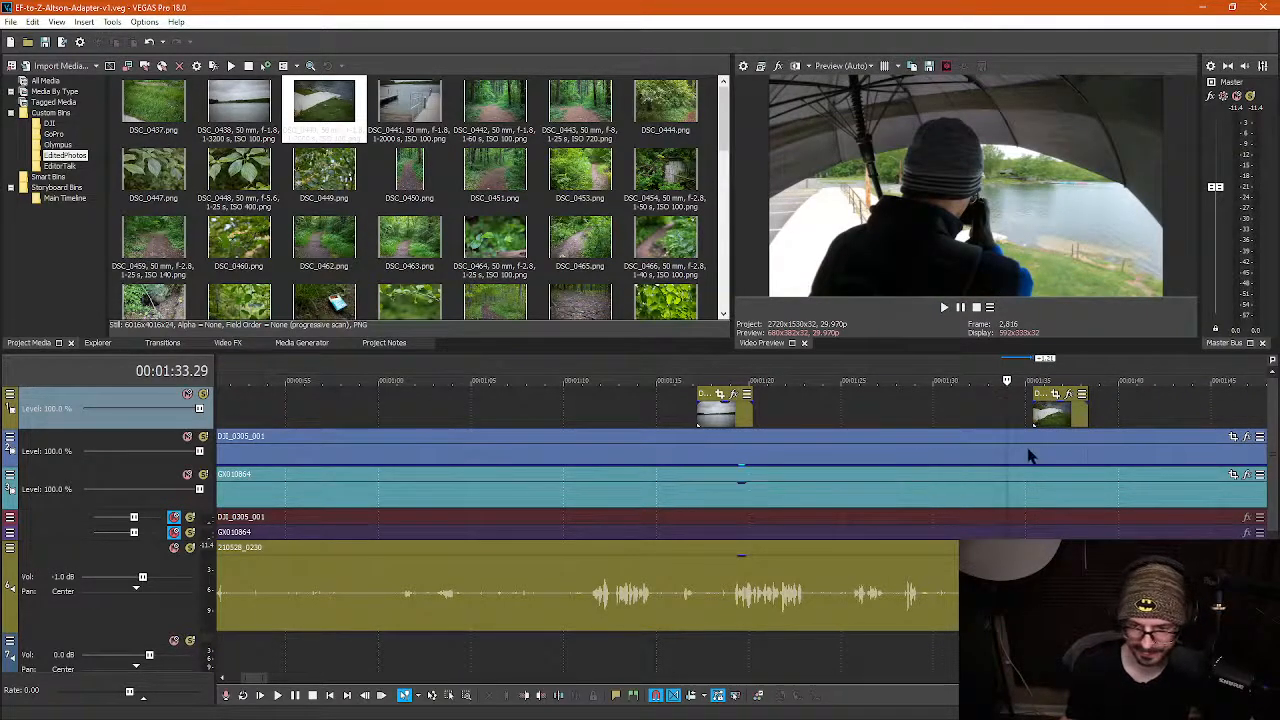
scroll(871, 443, "down", 2)
left_click(794, 423)
key("space")
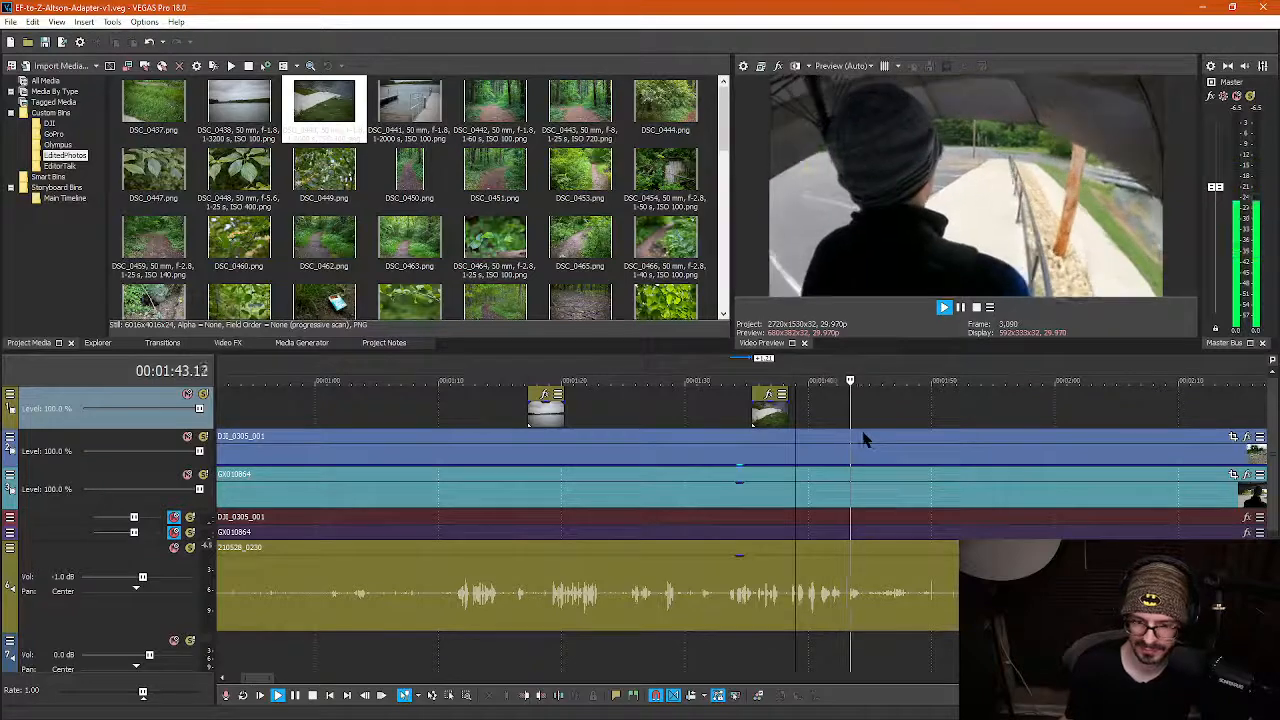
key("space")
left_click(740, 541)
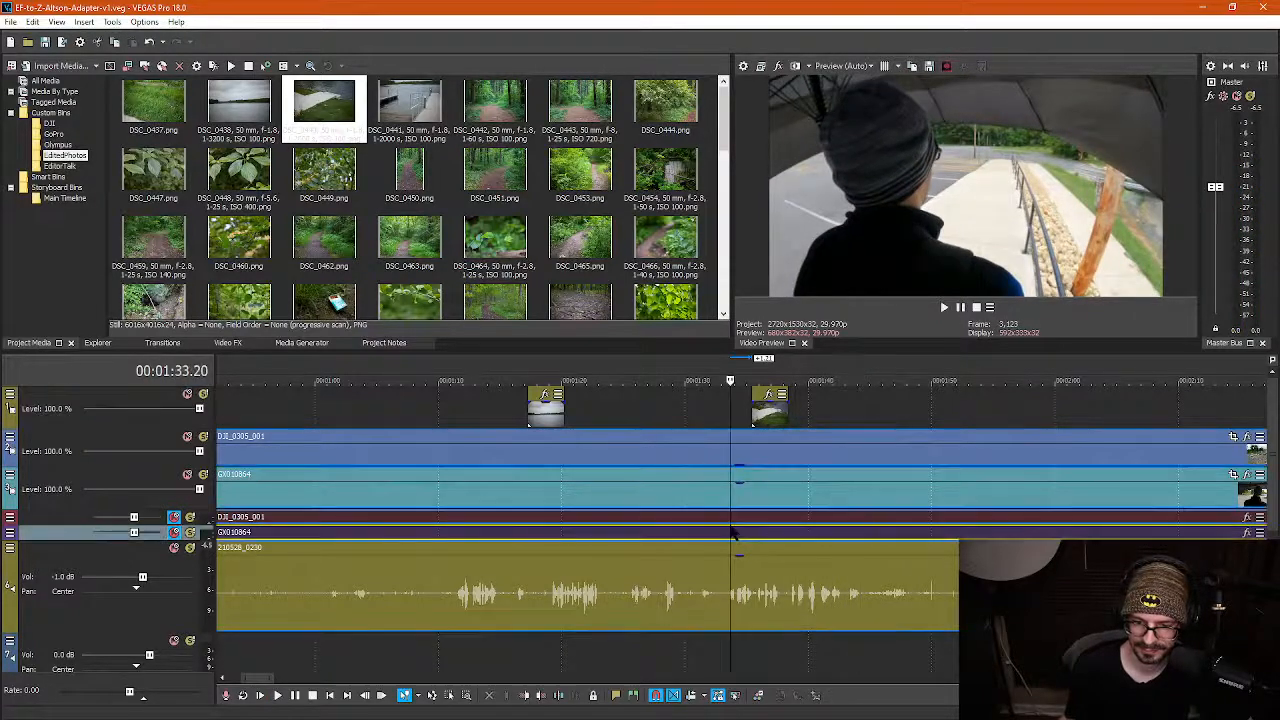
key("space")
key("space")
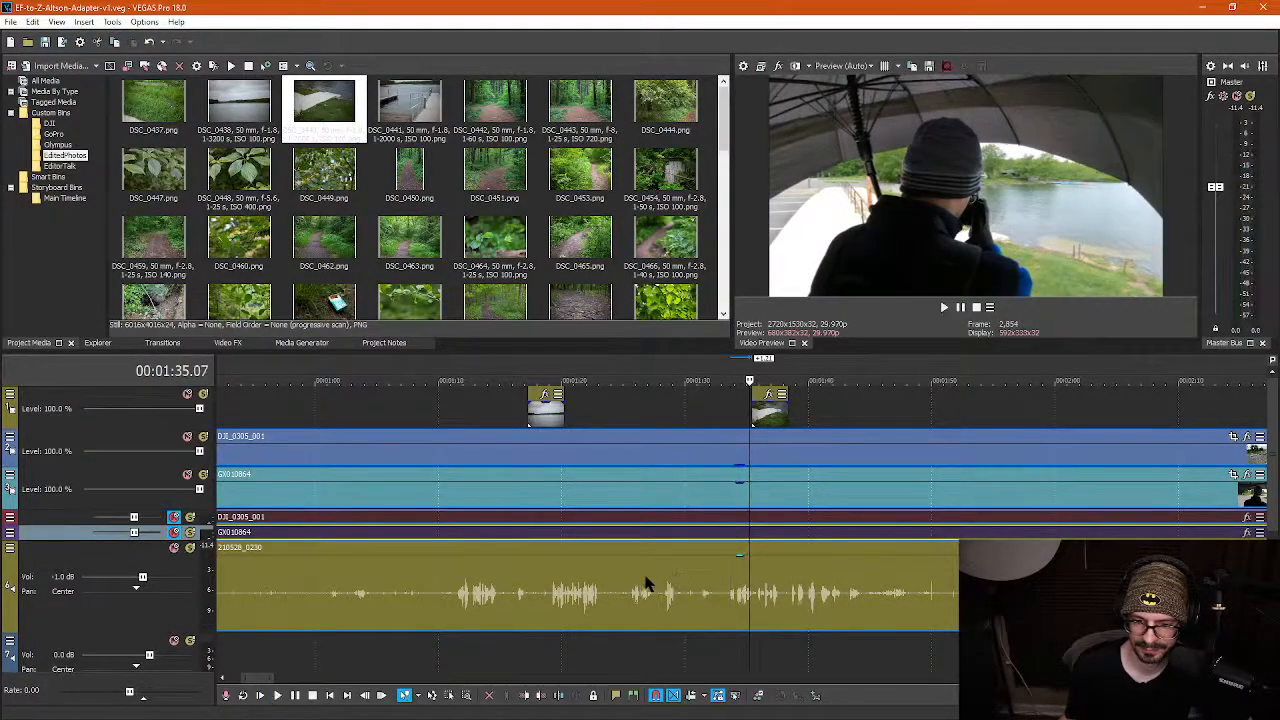
Split the grouped camera and audio clips at 00:01:10.16 and 00:01:44.22, around the section with both photos
left_click(445, 507)
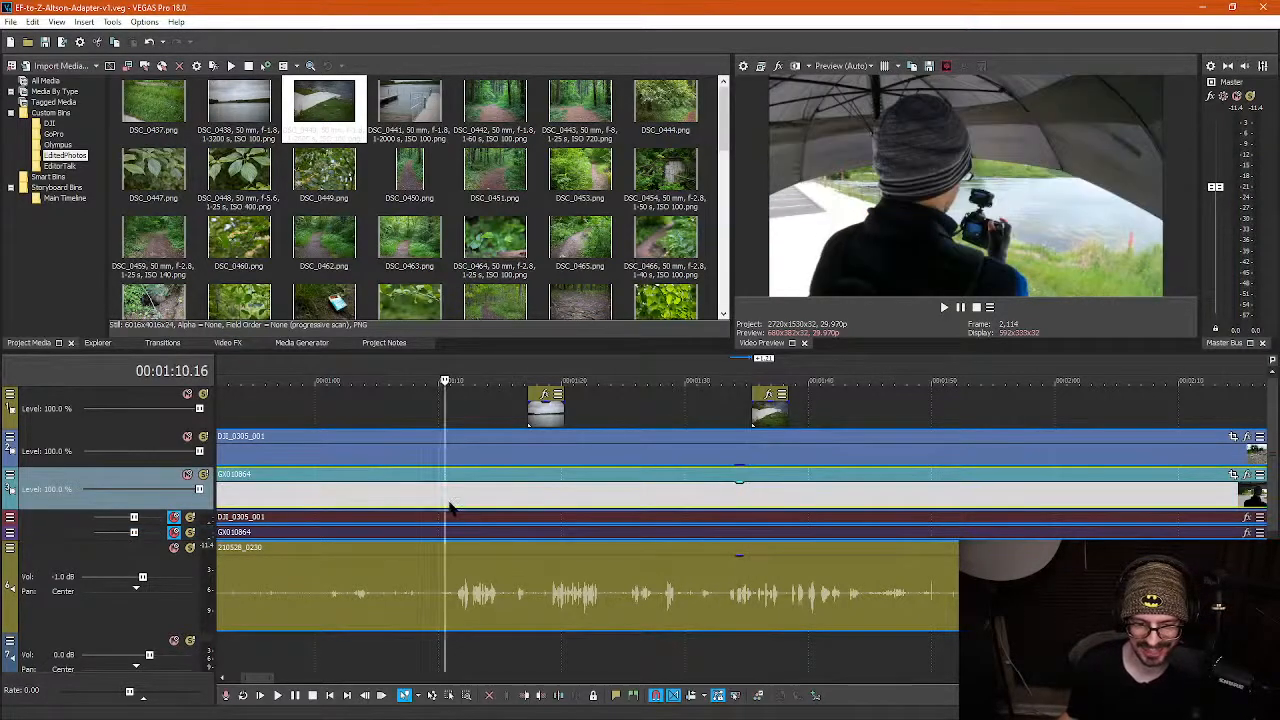
key("s")
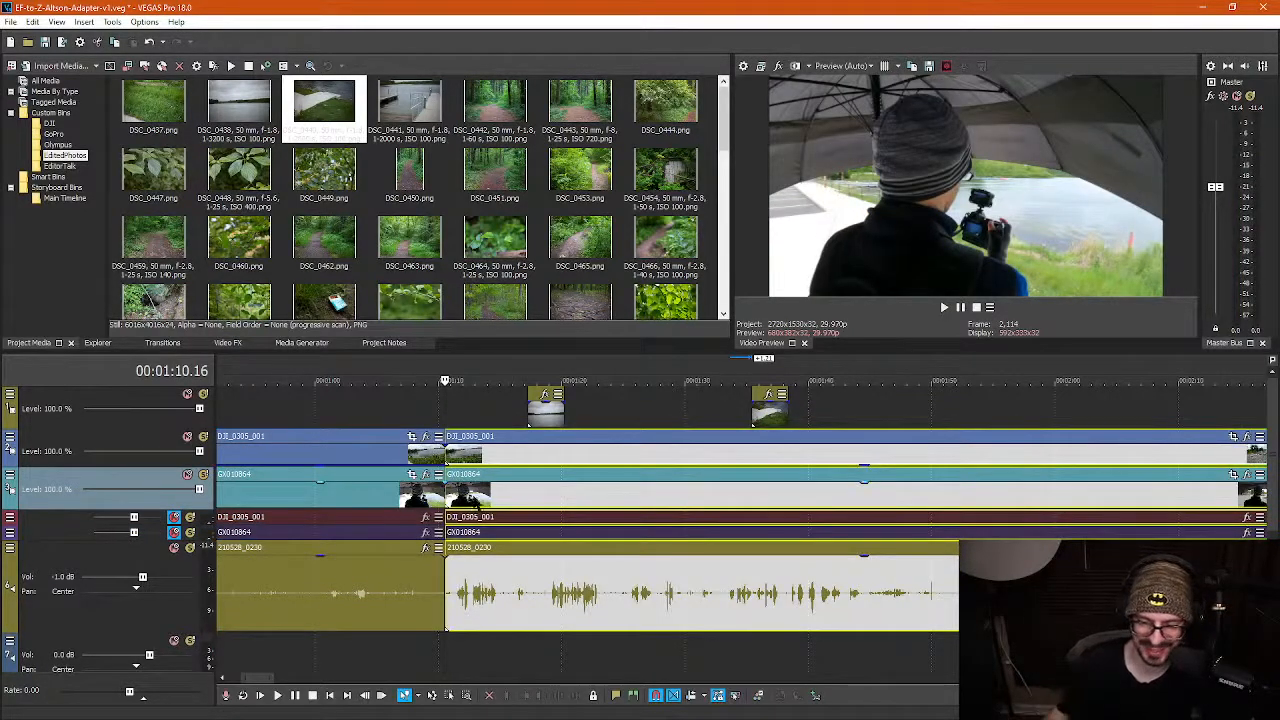
left_click(862, 503)
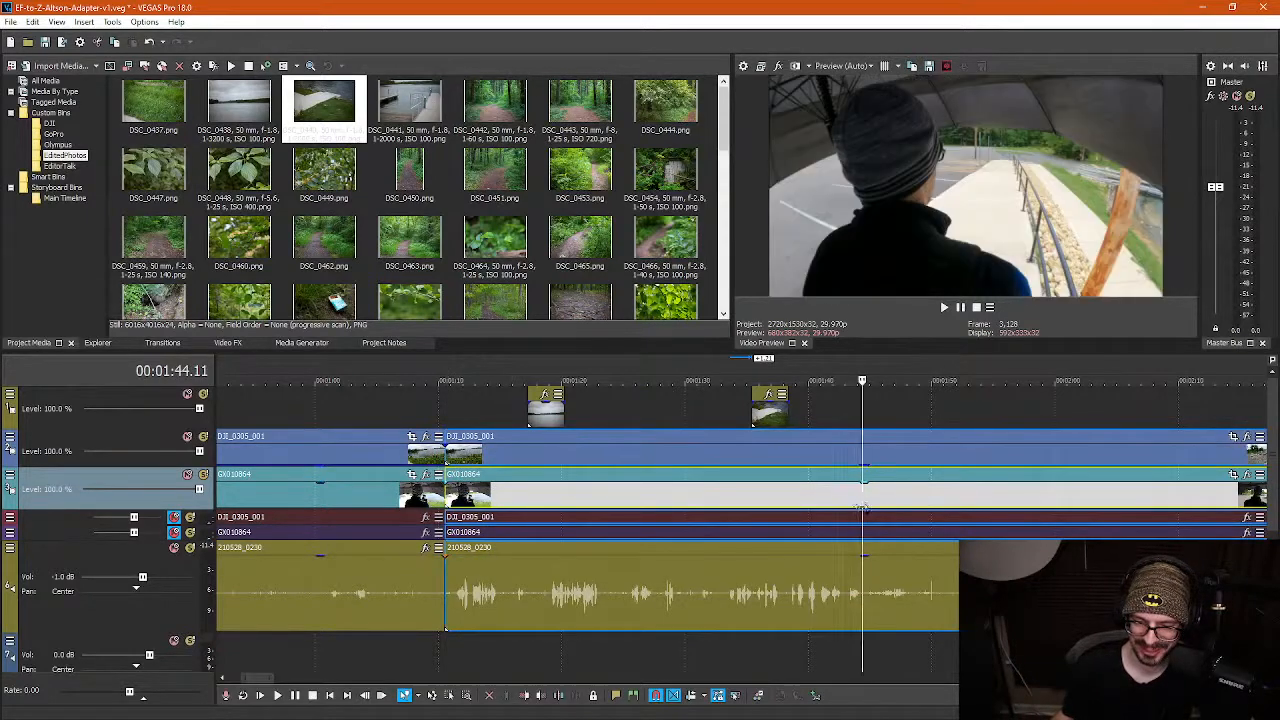
scroll(880, 553, "up", 3)
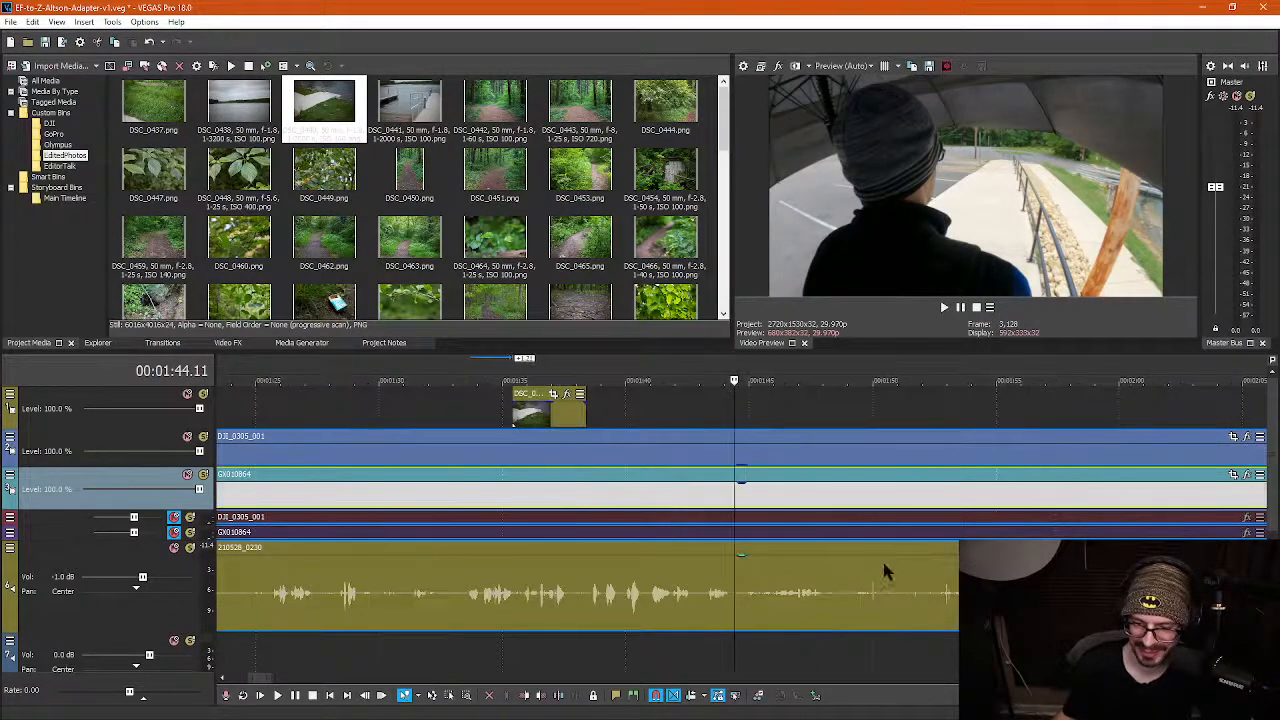
left_click(746, 607)
key("s")
Delete the clip section before the 00:01:10.16 split on all tracks and pull the following clips and photos back to close the gap
scroll(690, 595, "down", 4)
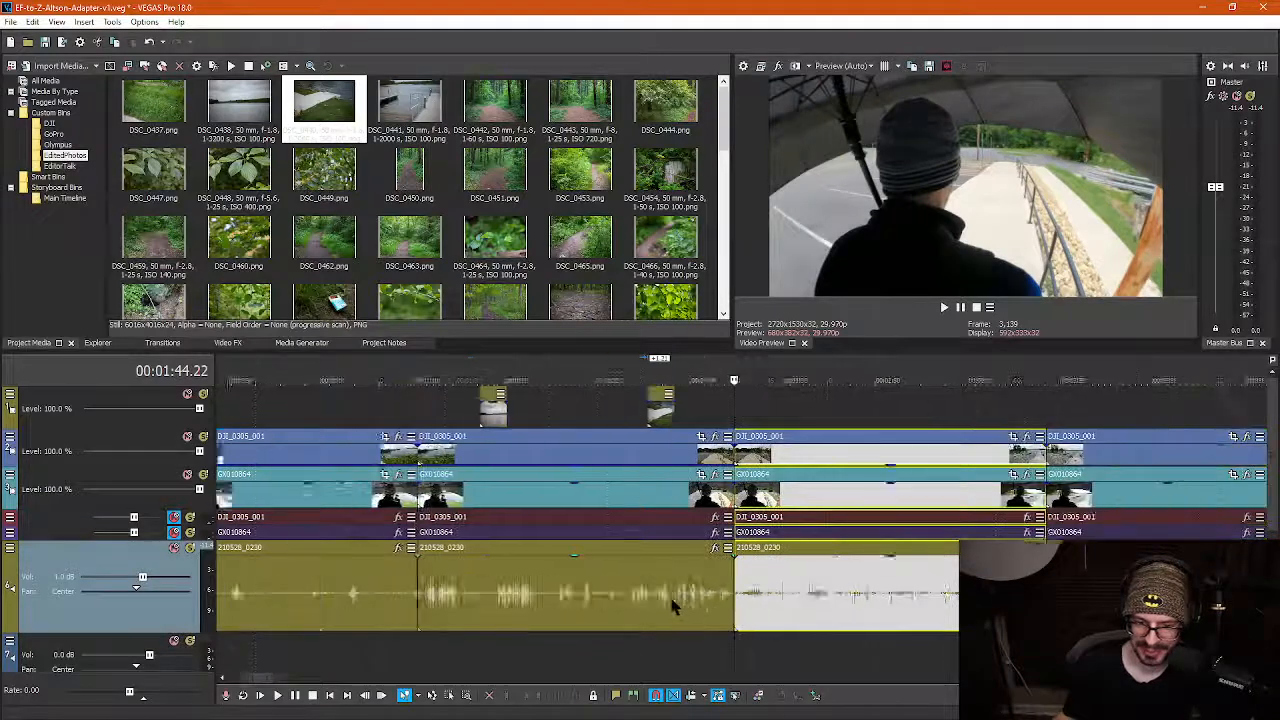
scroll(578, 573, "down", 1)
left_click(494, 499)
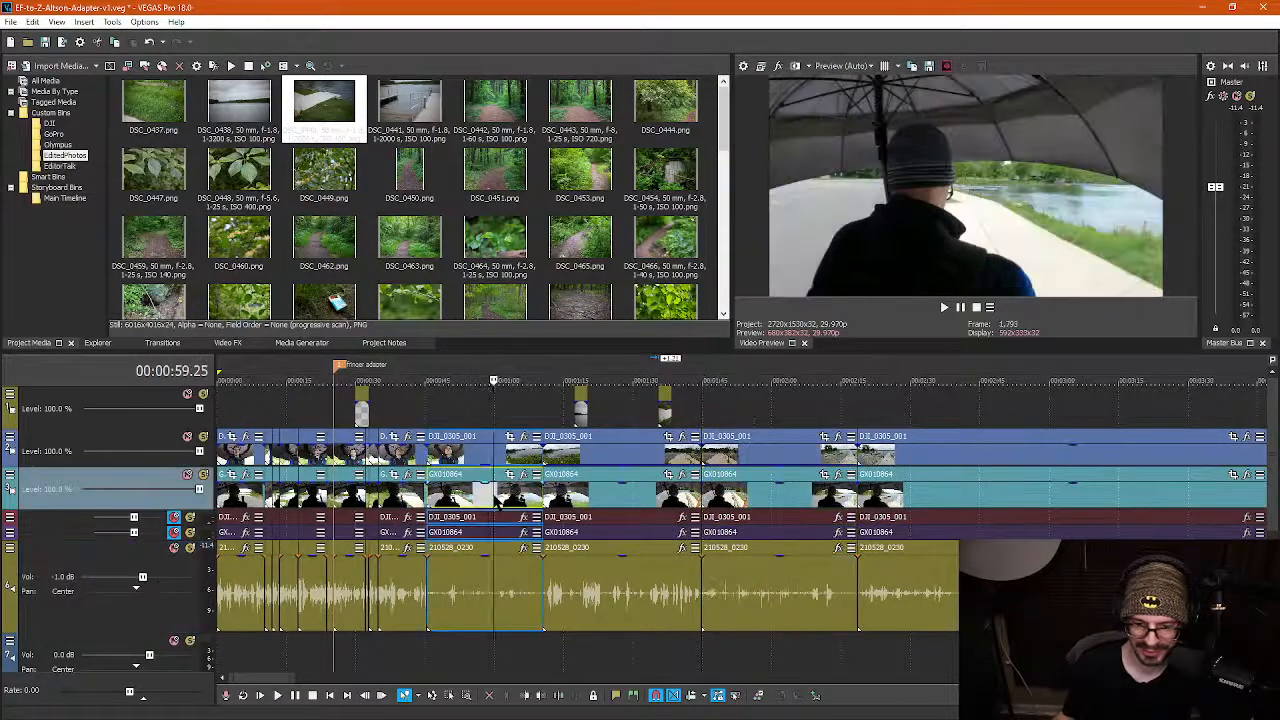
key("Delete")
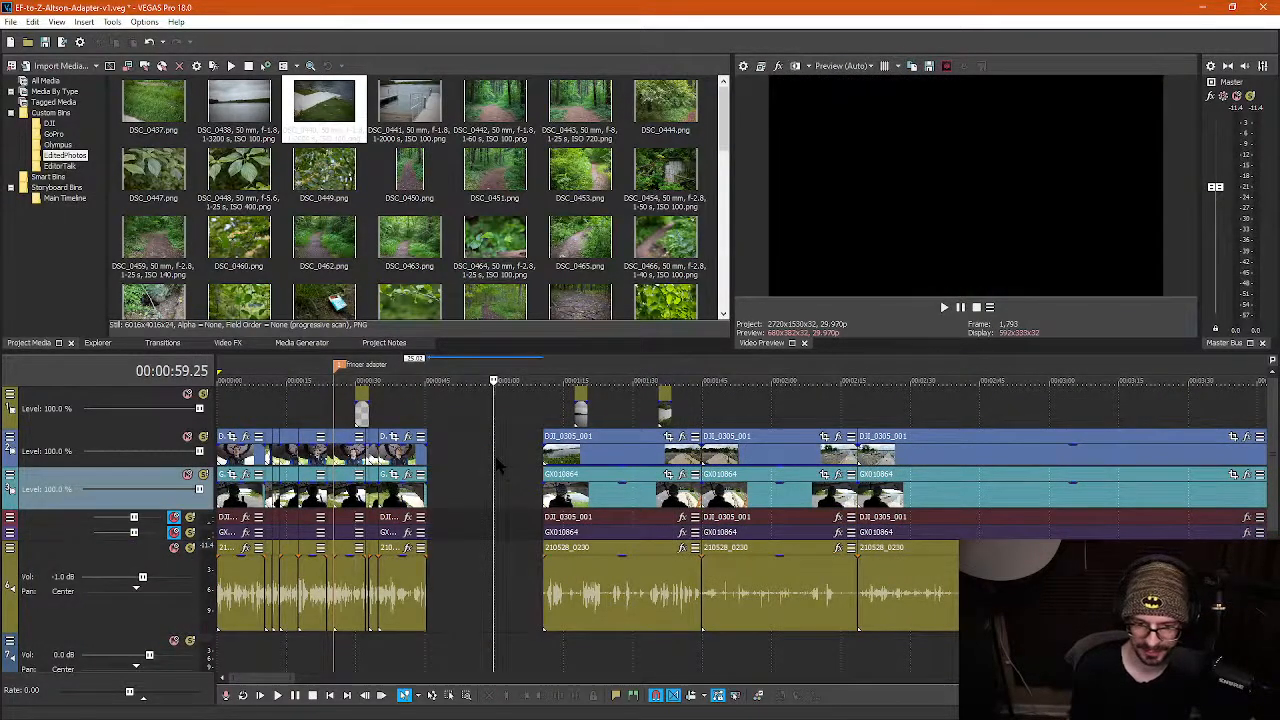
left_click(497, 463)
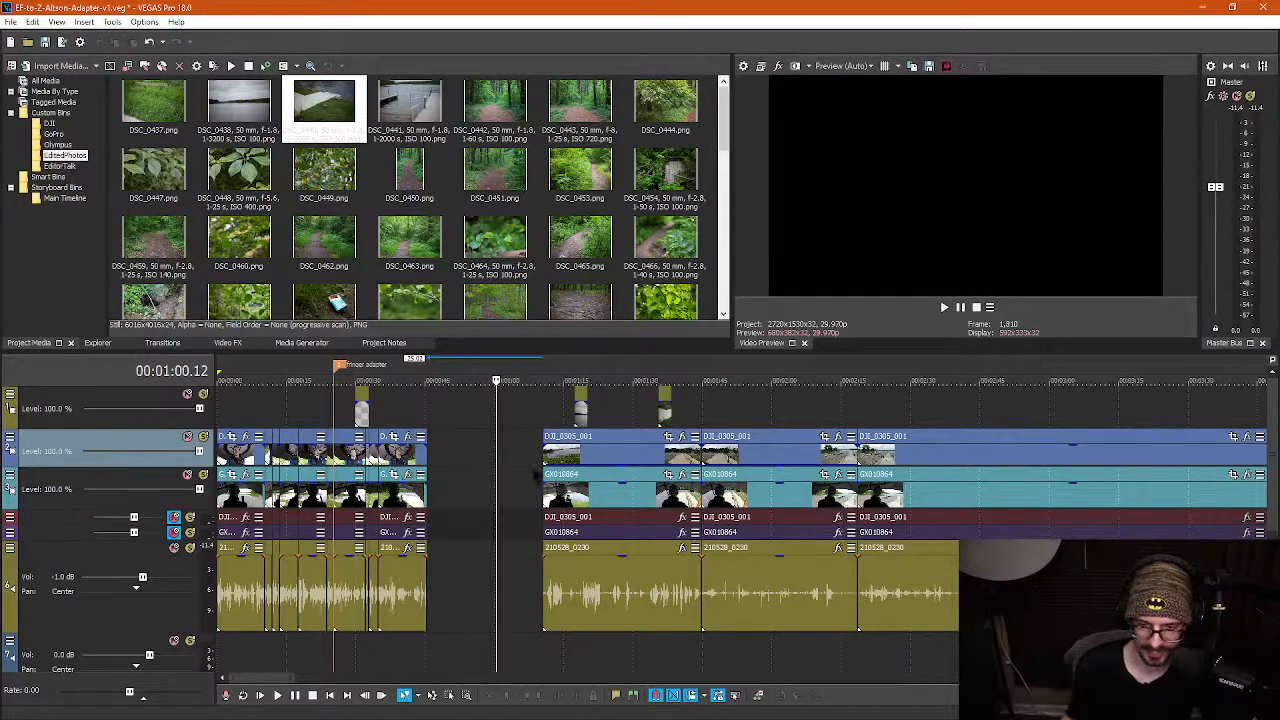
left_click_drag(595, 497, 480, 497)
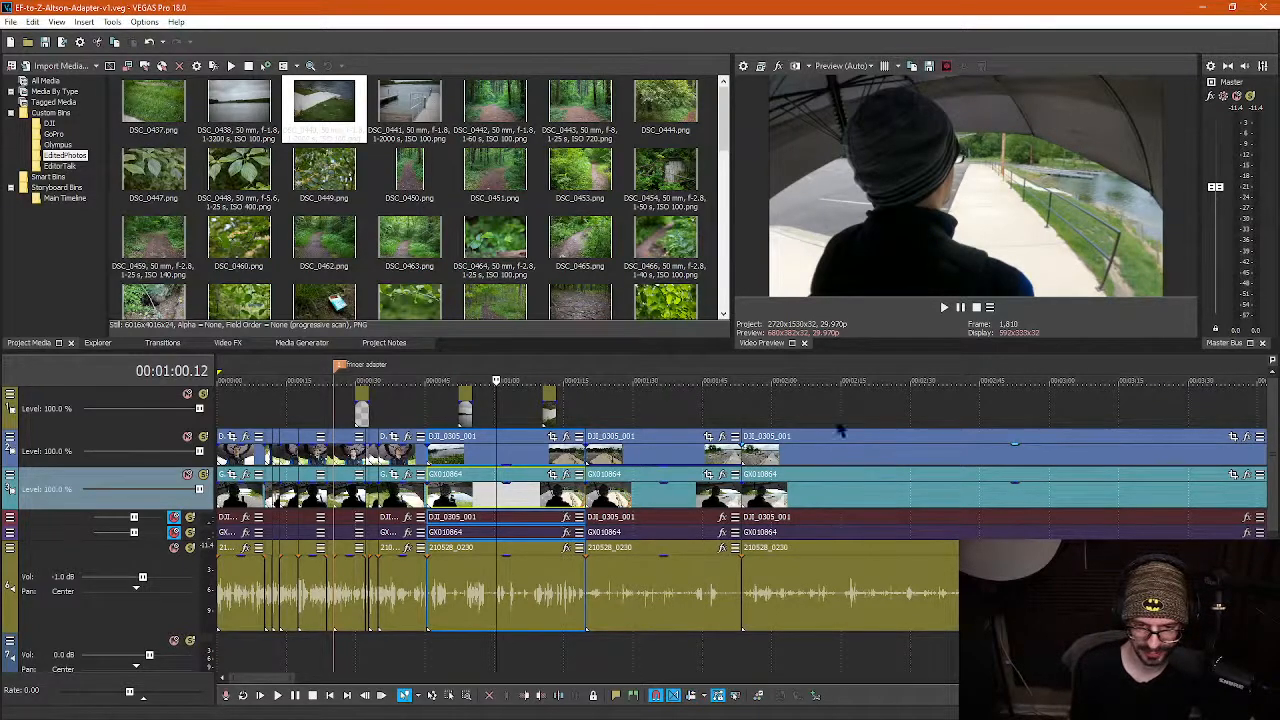
Play through the footage from about 00:01:15 to 00:01:50 to locate the moment the next photo is taken
left_click(585, 430)
scroll(632, 430, "up", 3)
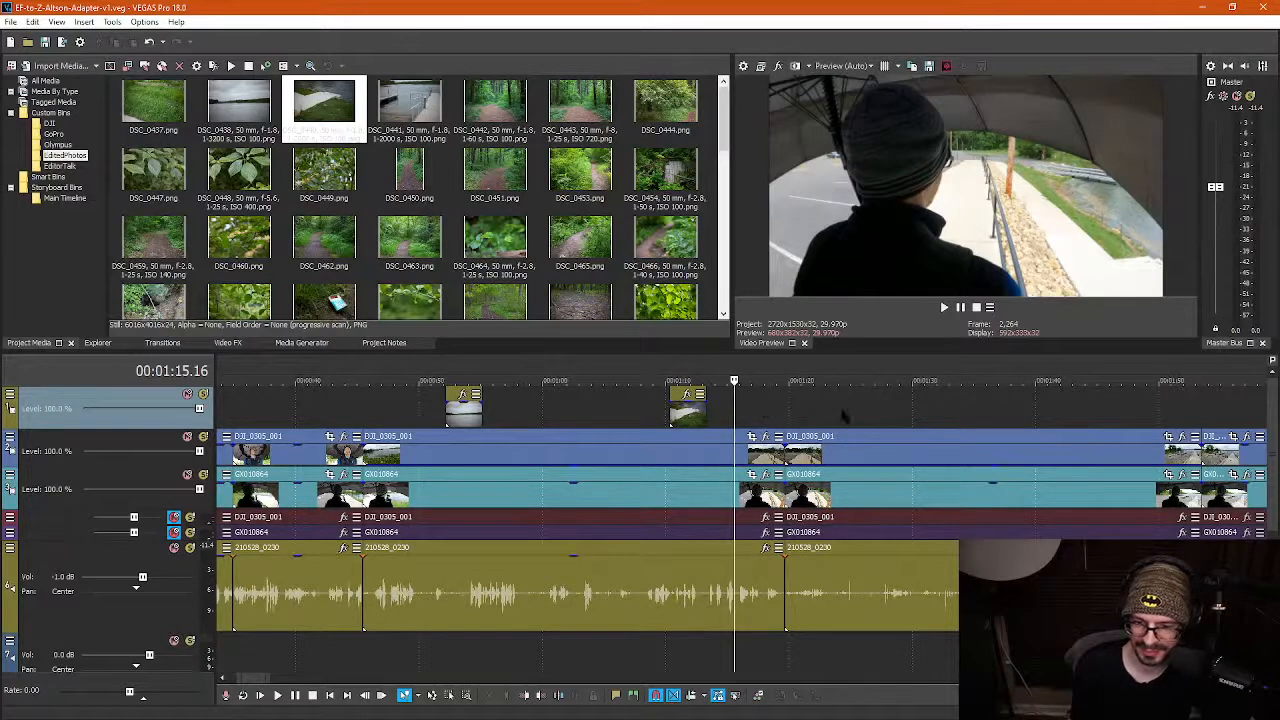
left_click(824, 405)
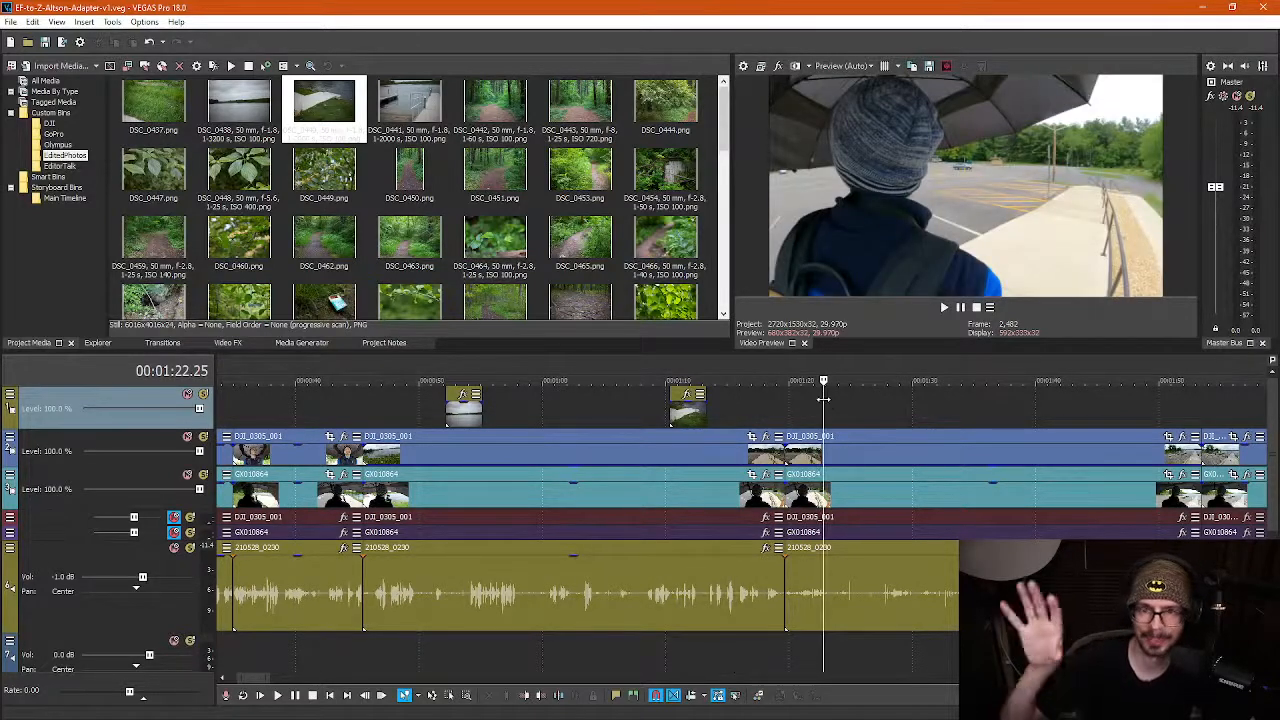
scroll(632, 420, "down", 3)
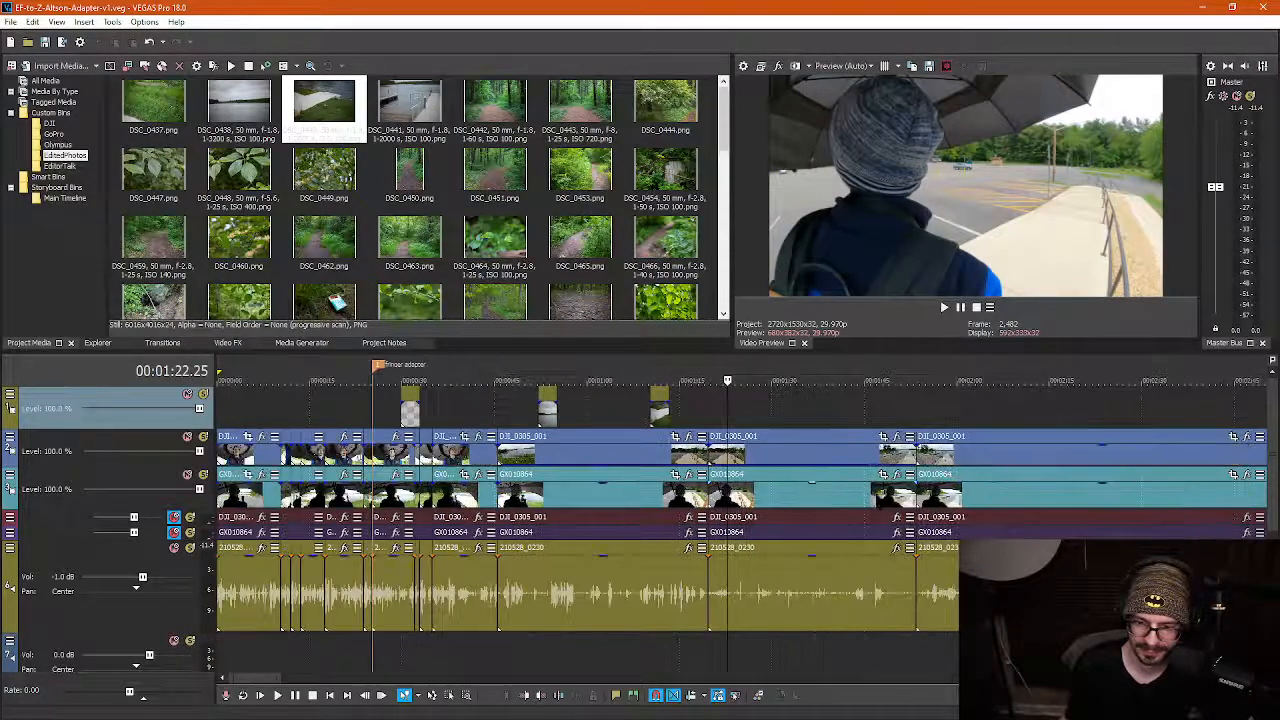
left_click_drag(729, 410, 772, 410)
key("space")
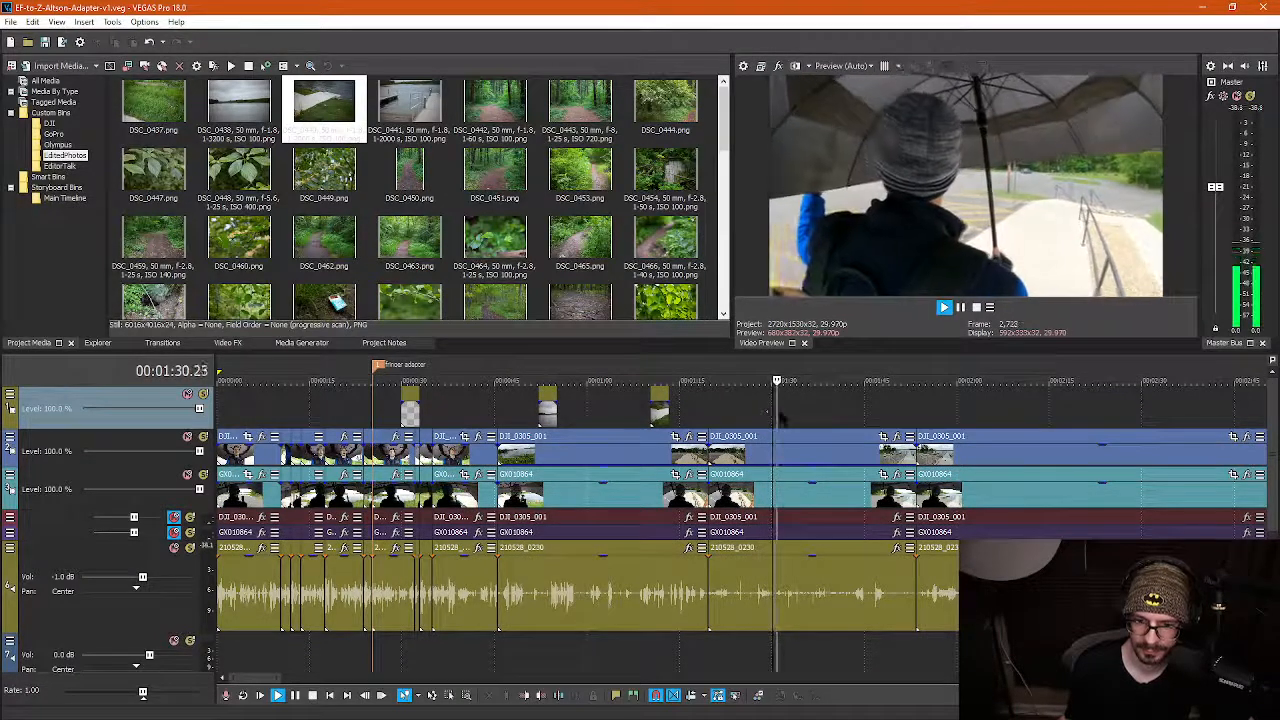
scroll(815, 430, "up", 3)
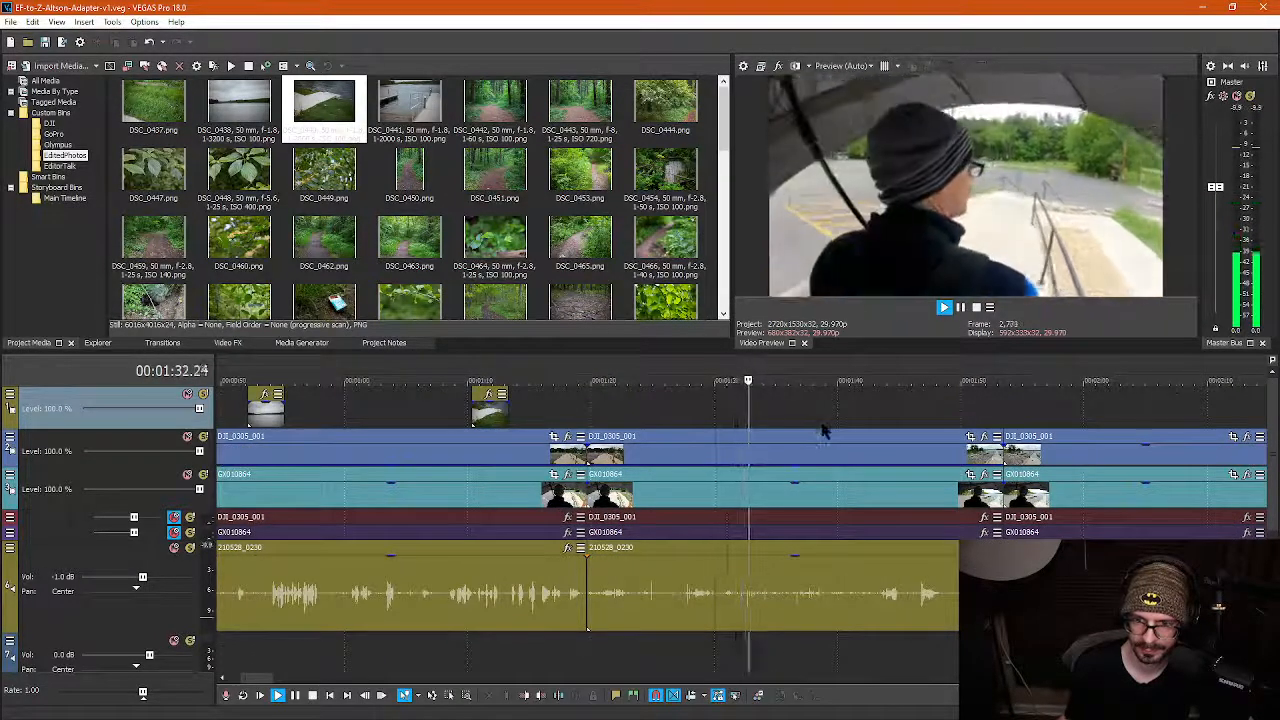
left_click(835, 425)
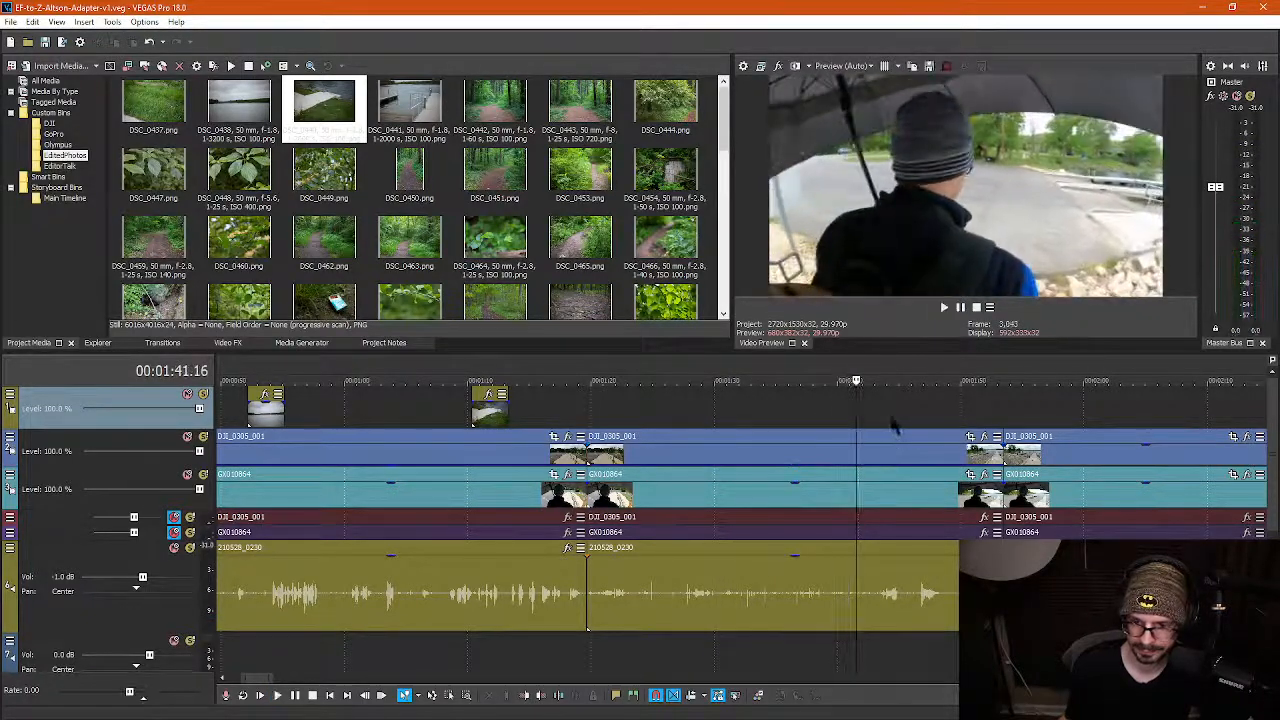
left_click(893, 442)
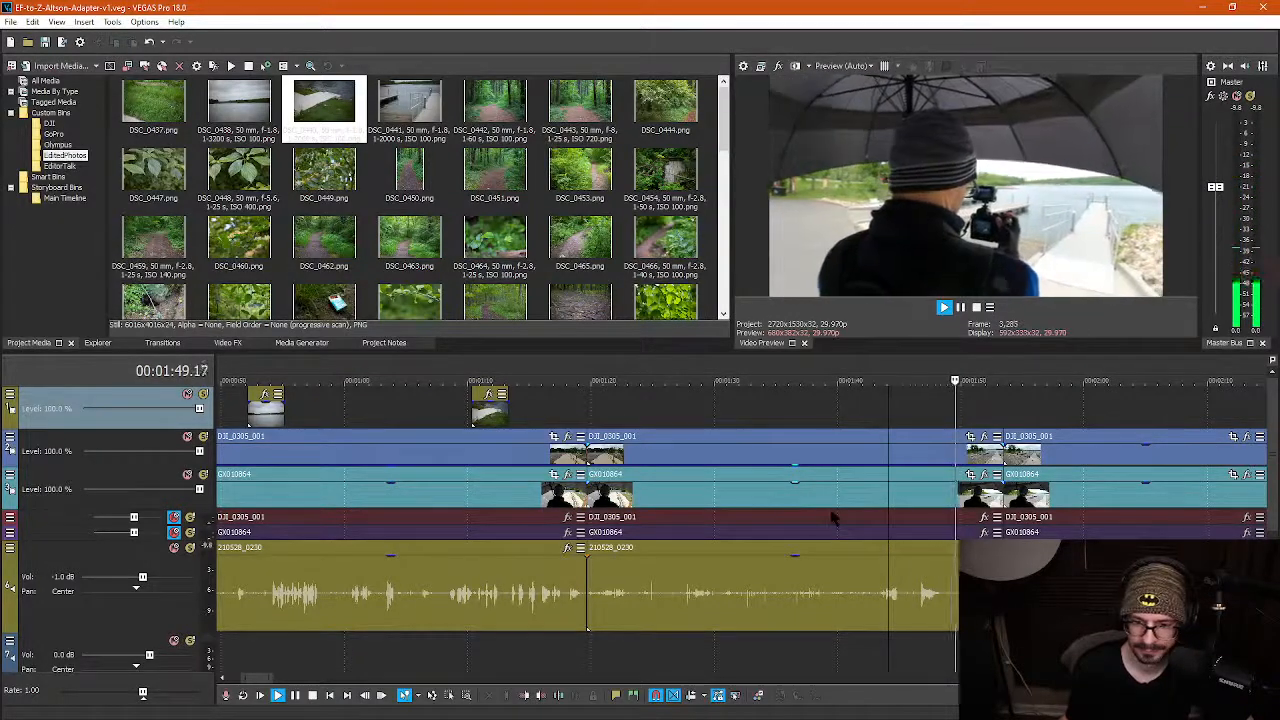
key("space")
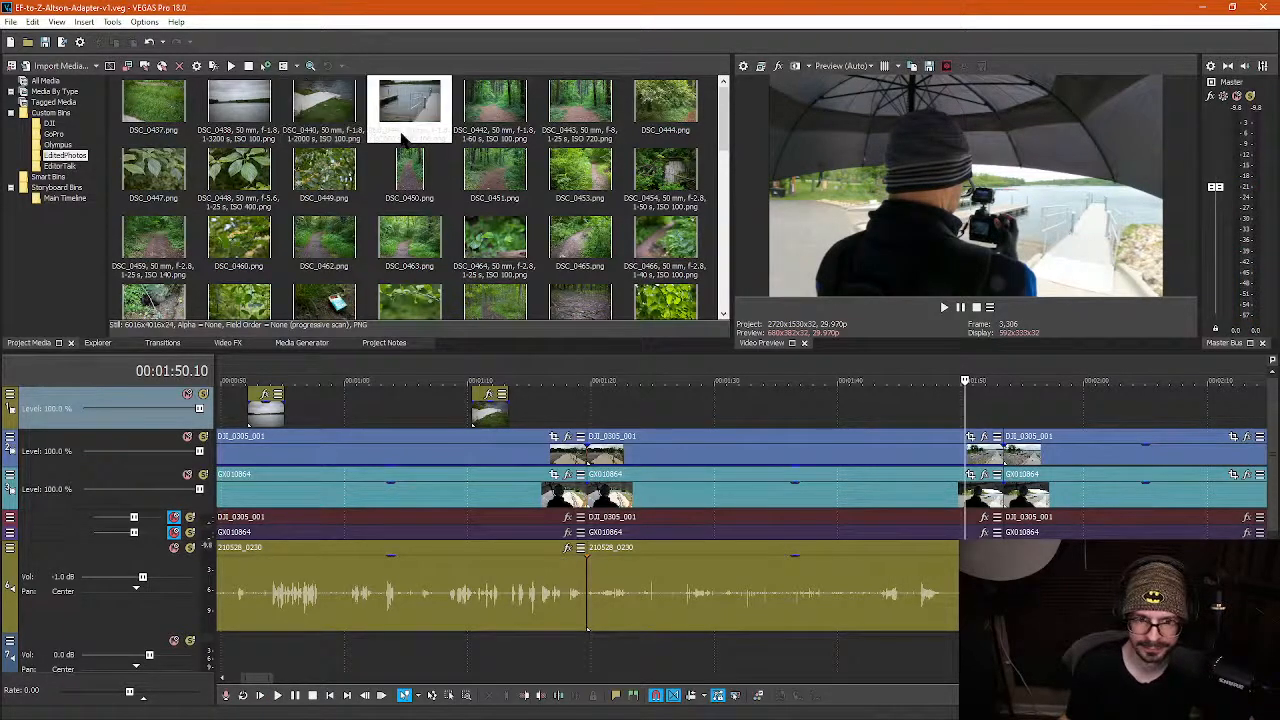
Place the DSC_0441 photo on the top video track starting at about 00:01:48 and check its timing in playback
left_click_drag(408, 120, 942, 412)
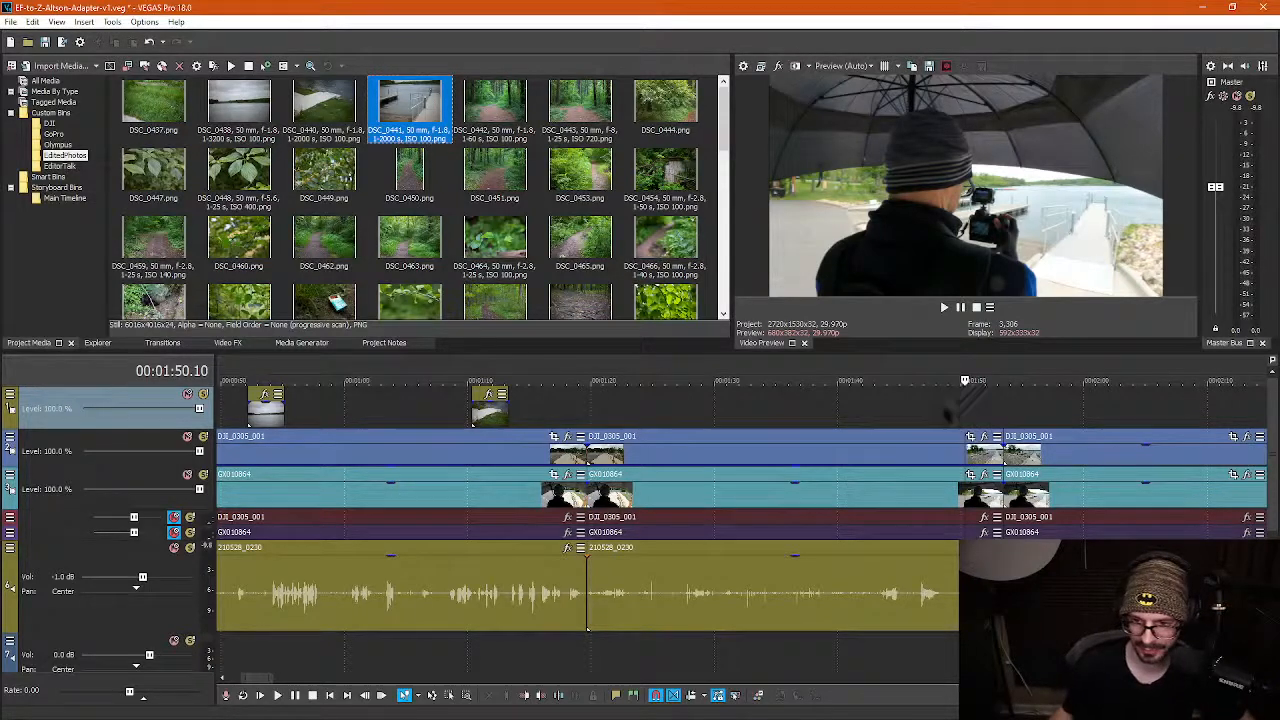
left_click_drag(948, 408, 945, 412)
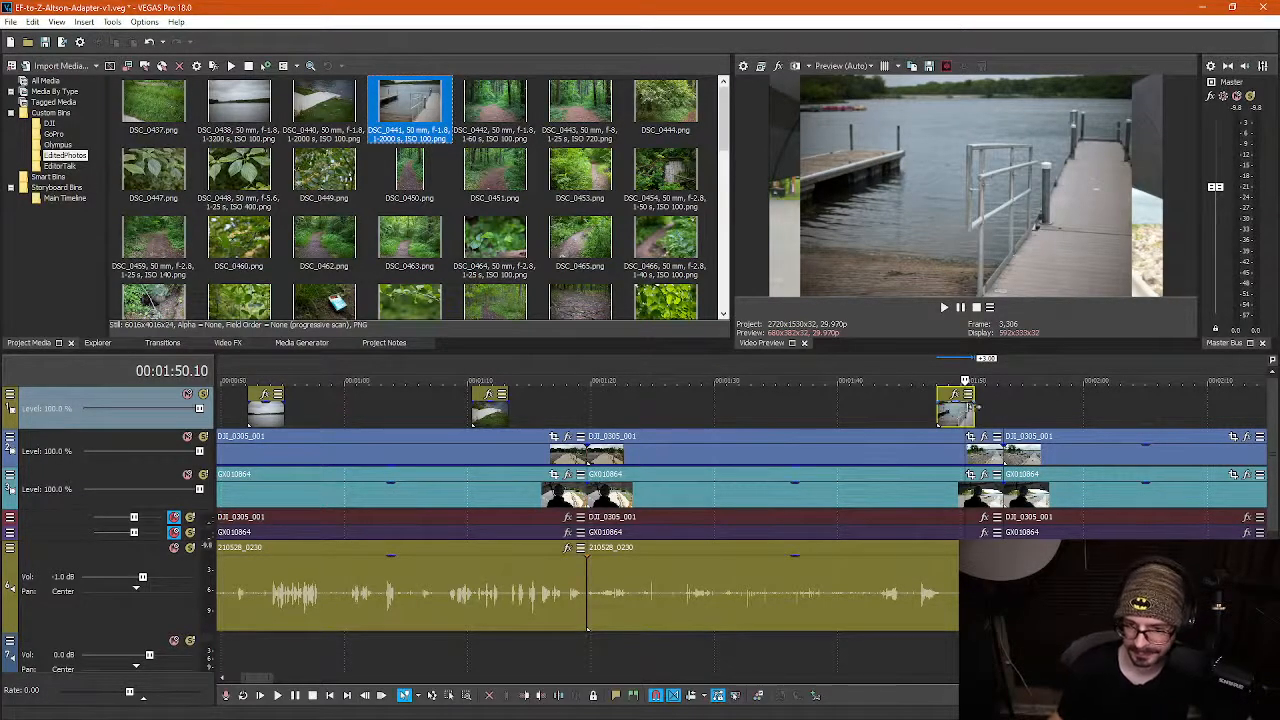
left_click(922, 424)
key("space")
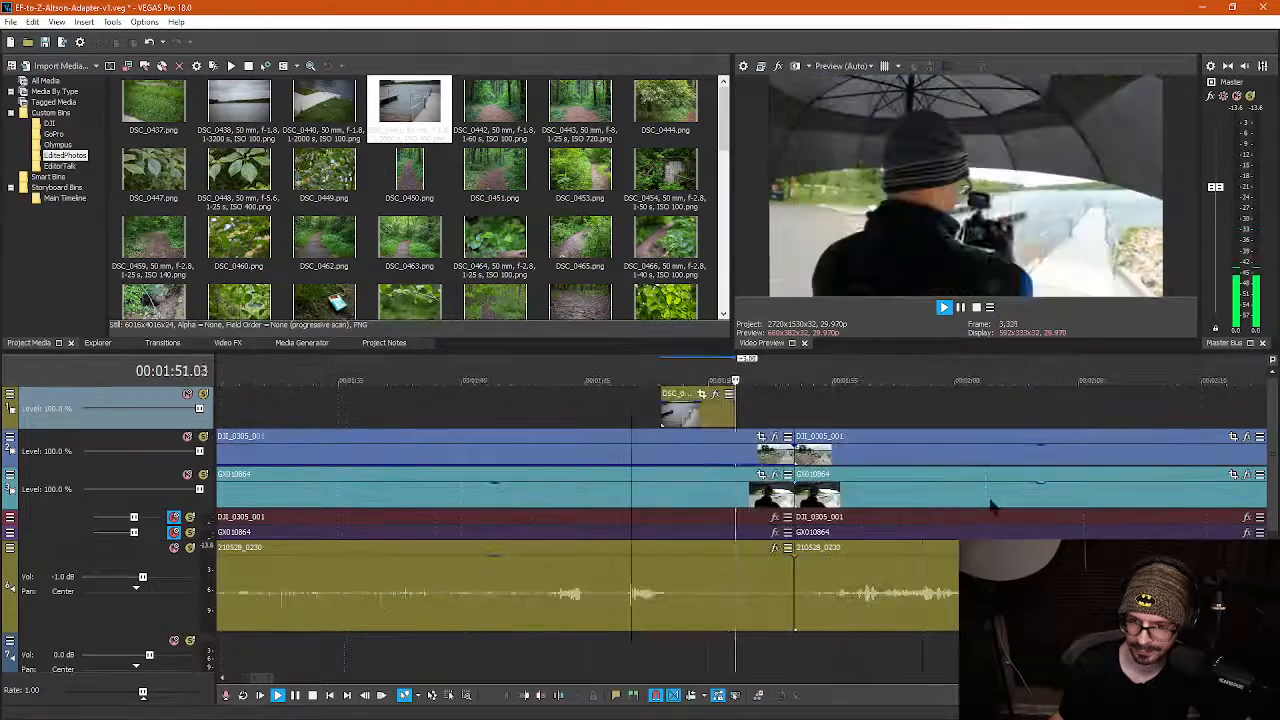
key("space")
Split the grouped clips at 00:01:51.28, delete the leftover piece after it and pull the following clips back to close the gap
left_click(764, 456)
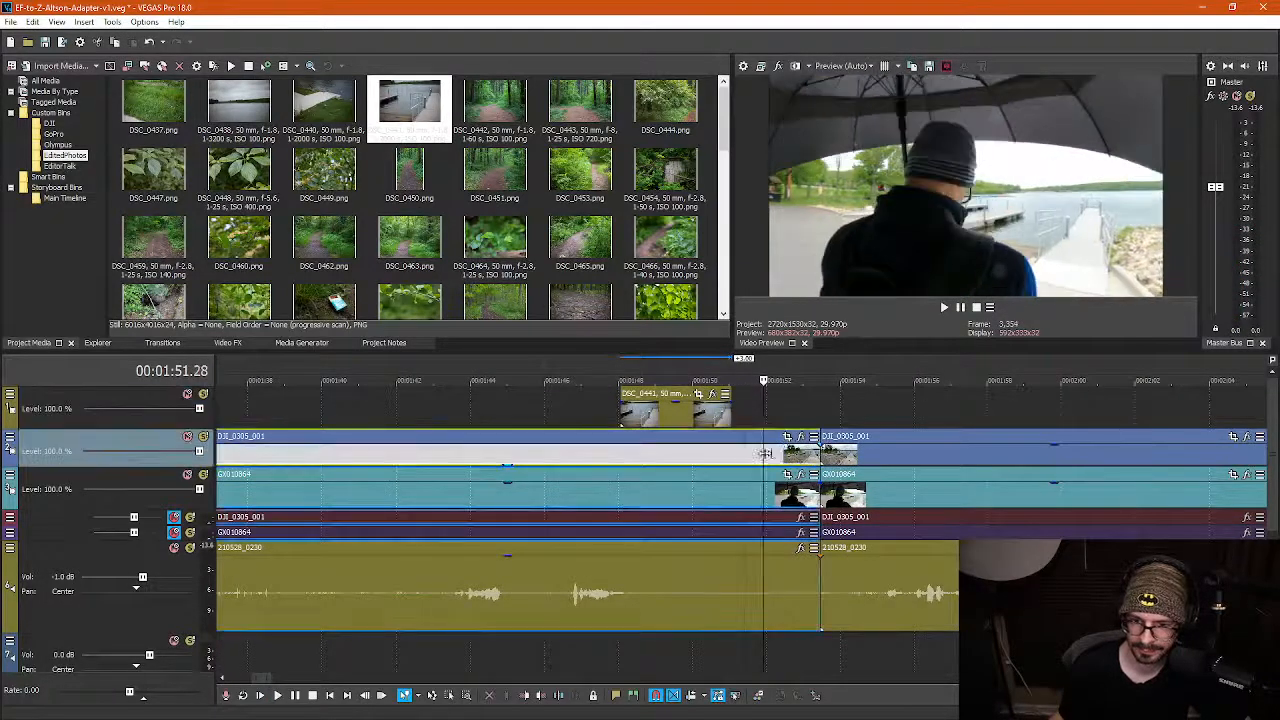
key("s")
left_click(791, 455)
key("Delete")
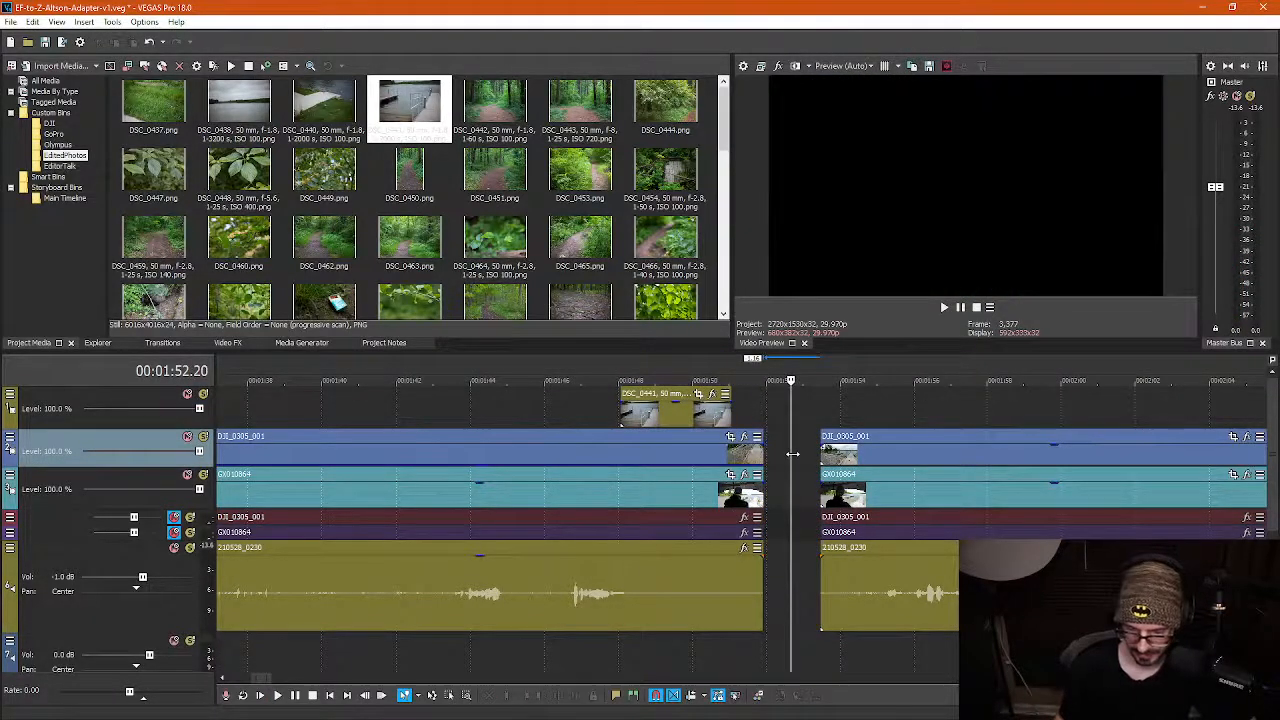
left_click_drag(861, 500, 804, 500)
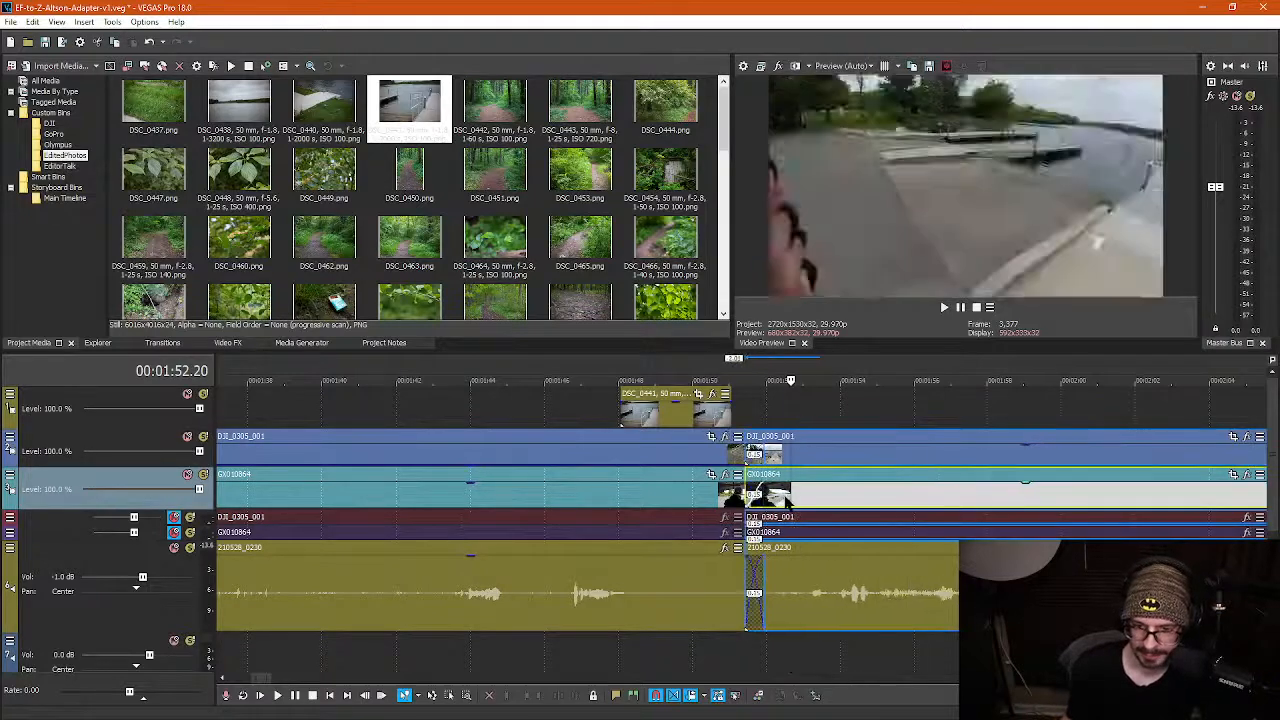
Play the footage following the third photo from about 00:01:54 to 00:02:03 to judge whether it is worth keeping
left_click(845, 427)
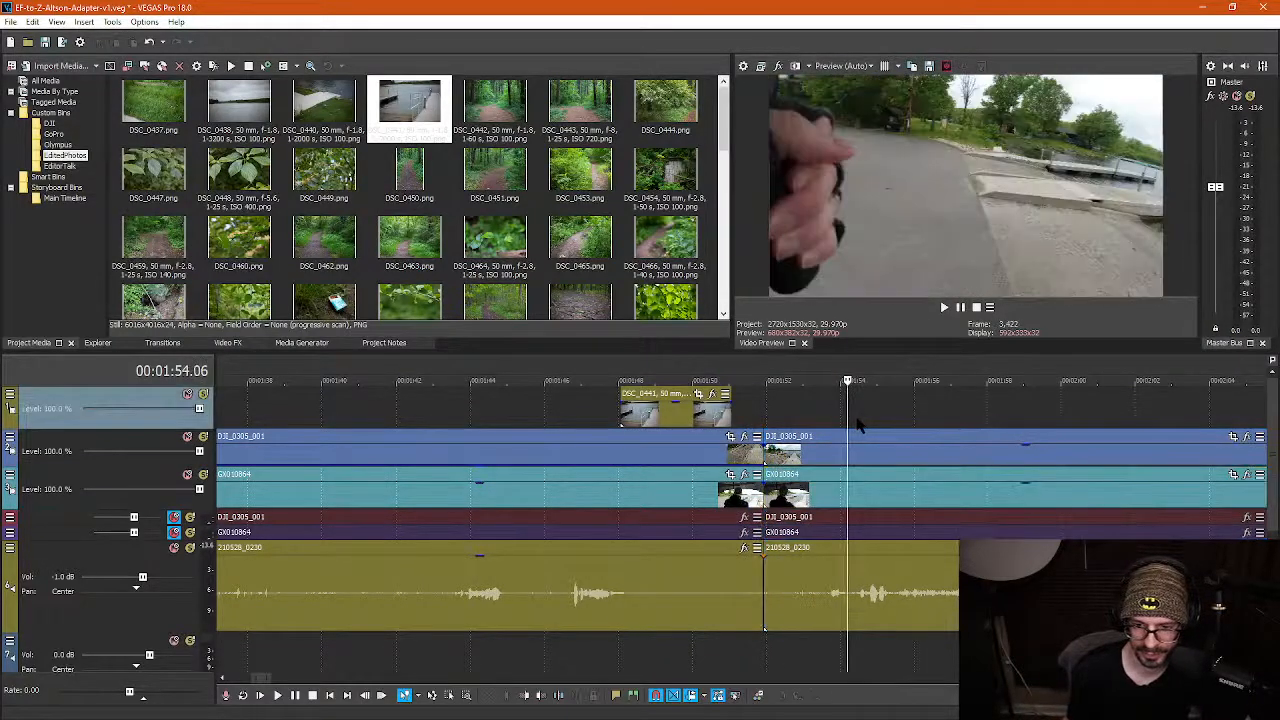
key("space")
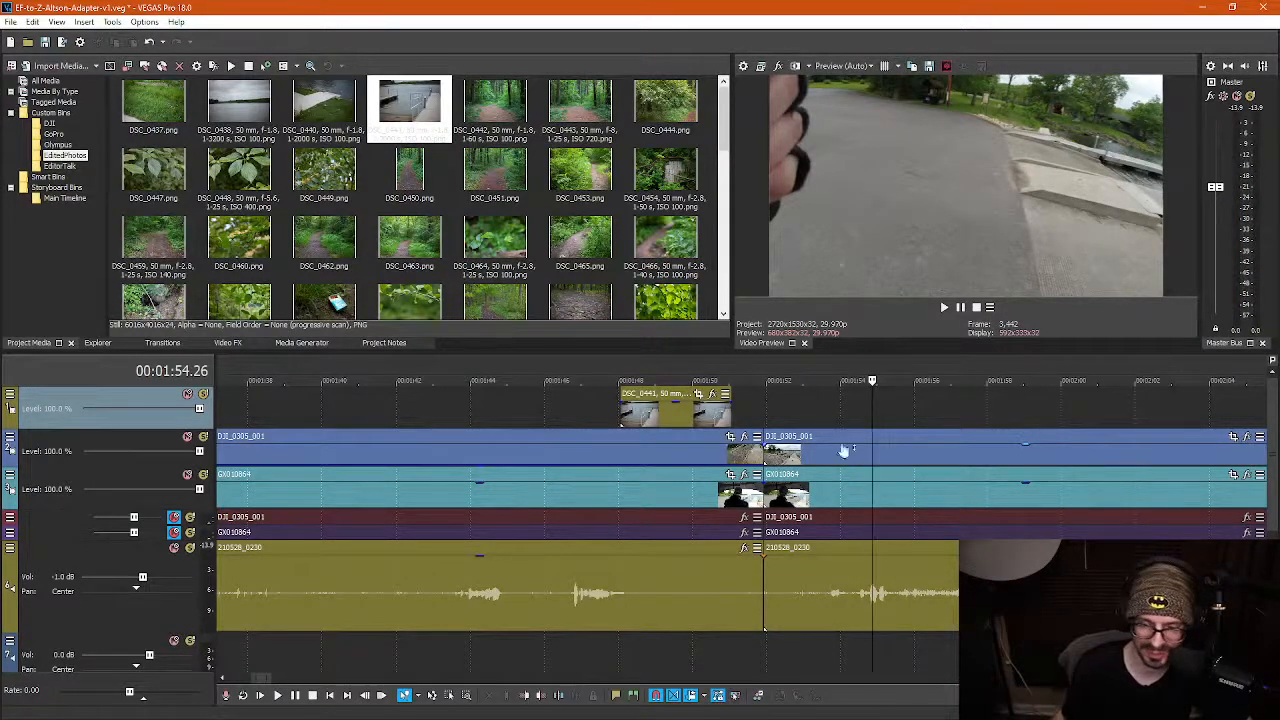
scroll(868, 470, "down", 2)
key("space")
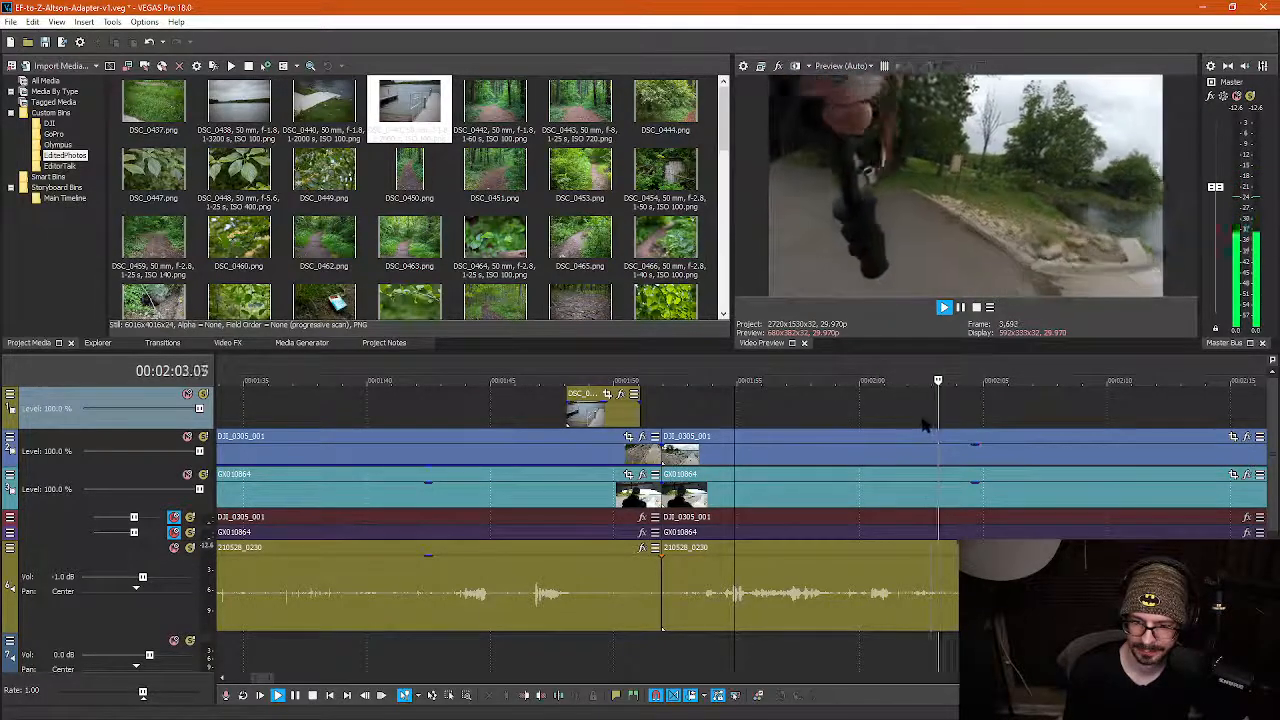
key("Return")
left_click(796, 420)
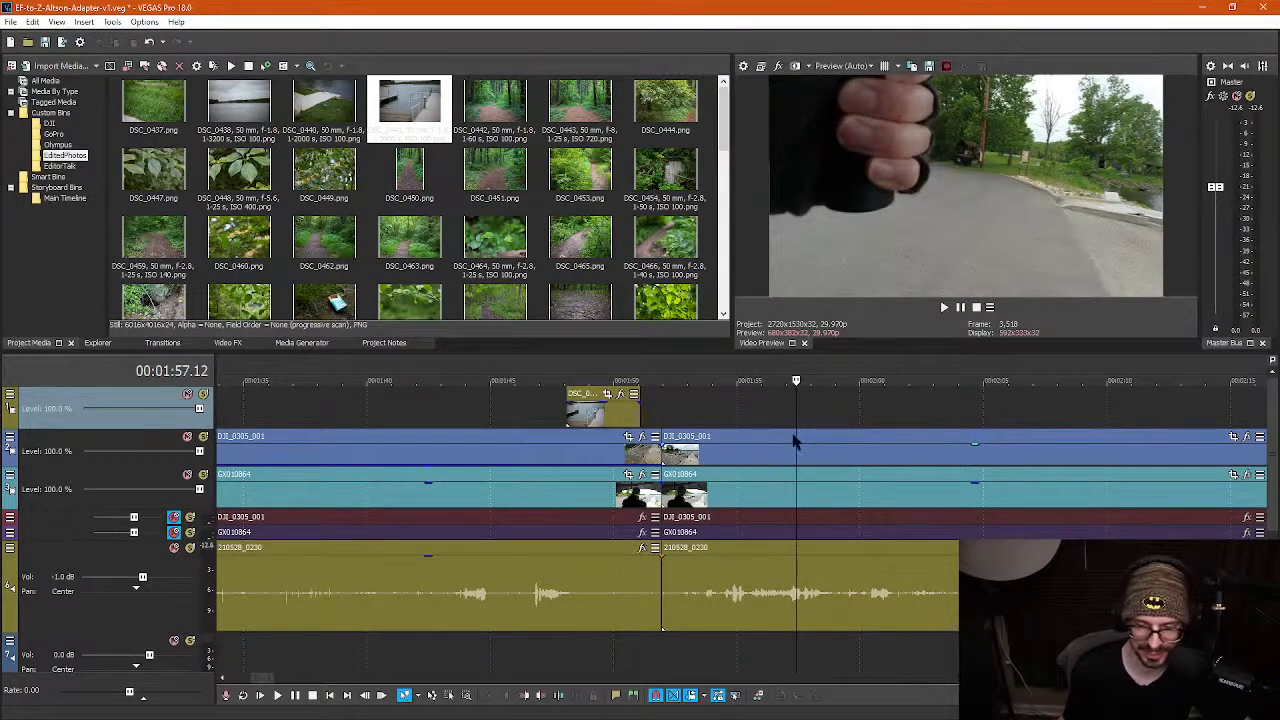
left_click(872, 425)
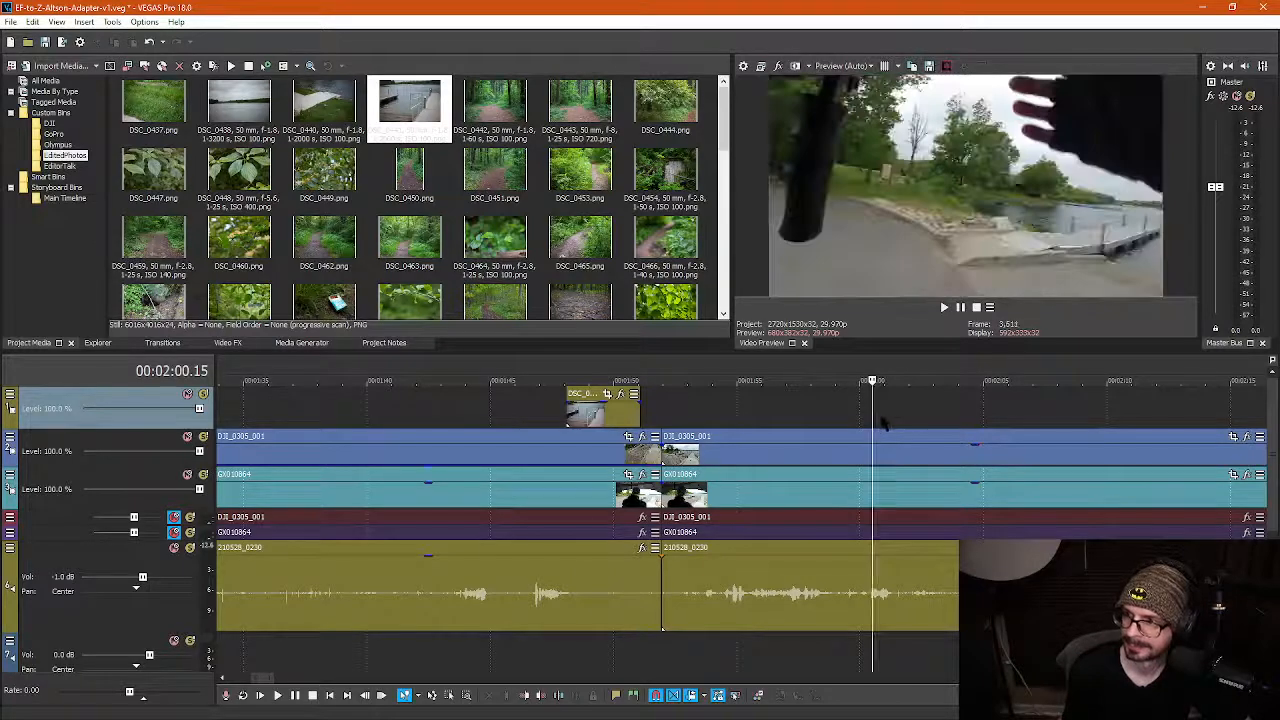
key("space")
key("space")
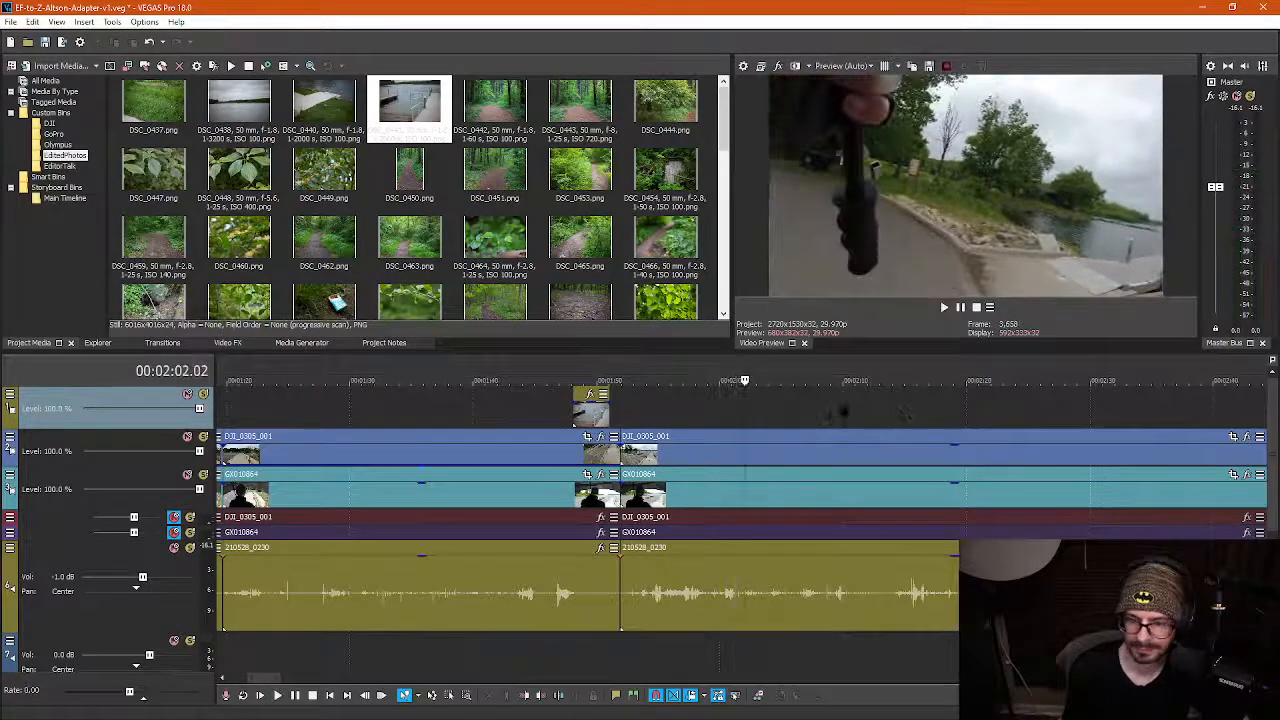
Sample the footage between about 00:02:06 and 00:02:21 to find where the unneeded section ends
left_click(797, 416)
key("space")
key("space")
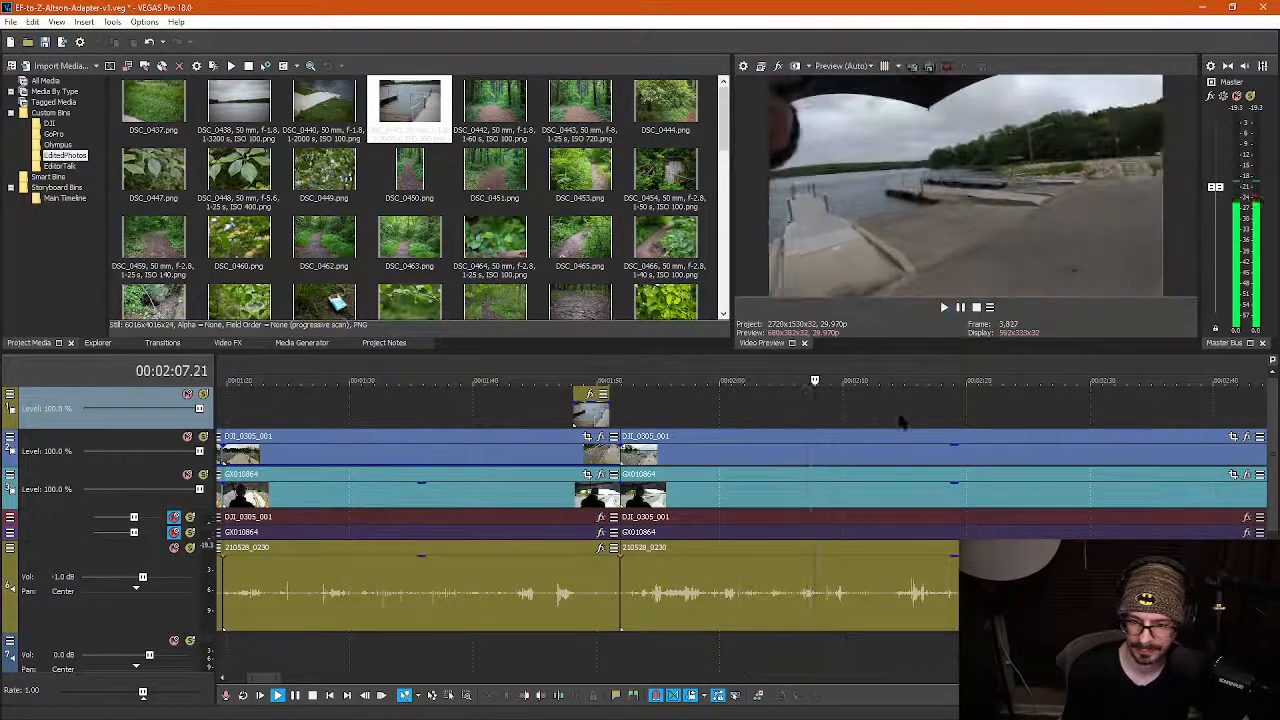
left_click(908, 422)
key("space")
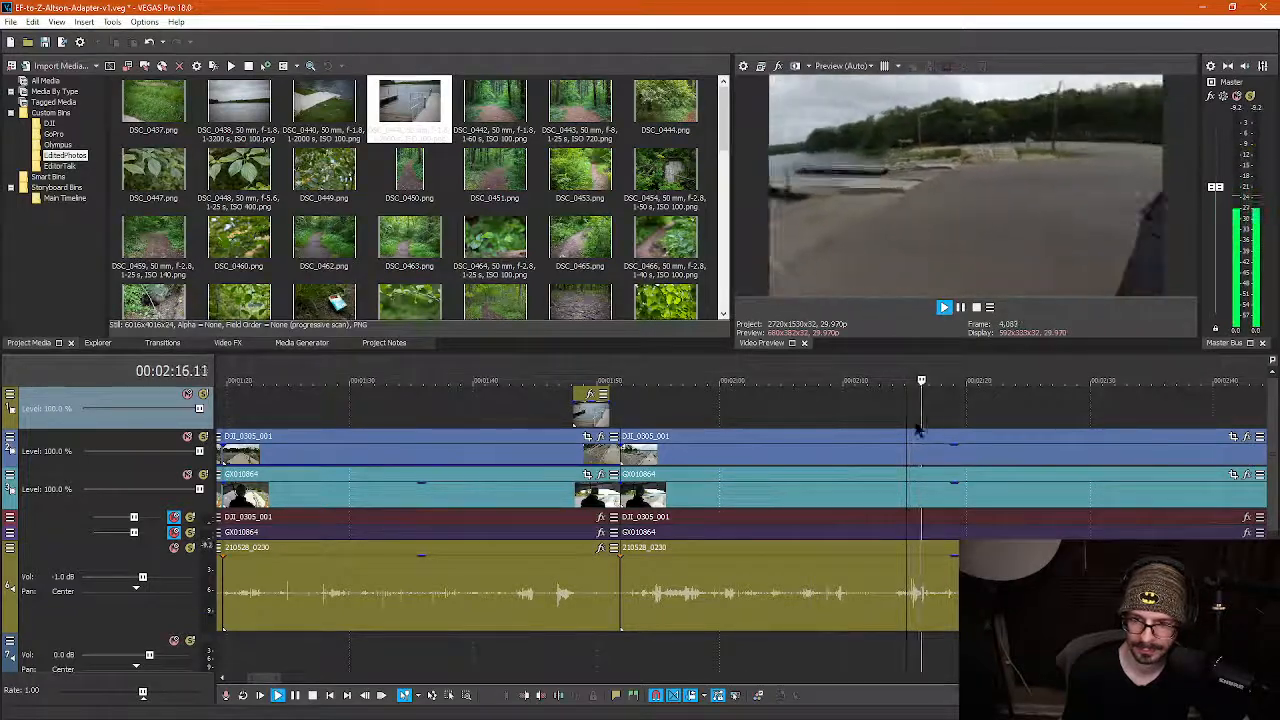
key("space")
left_click(870, 464)
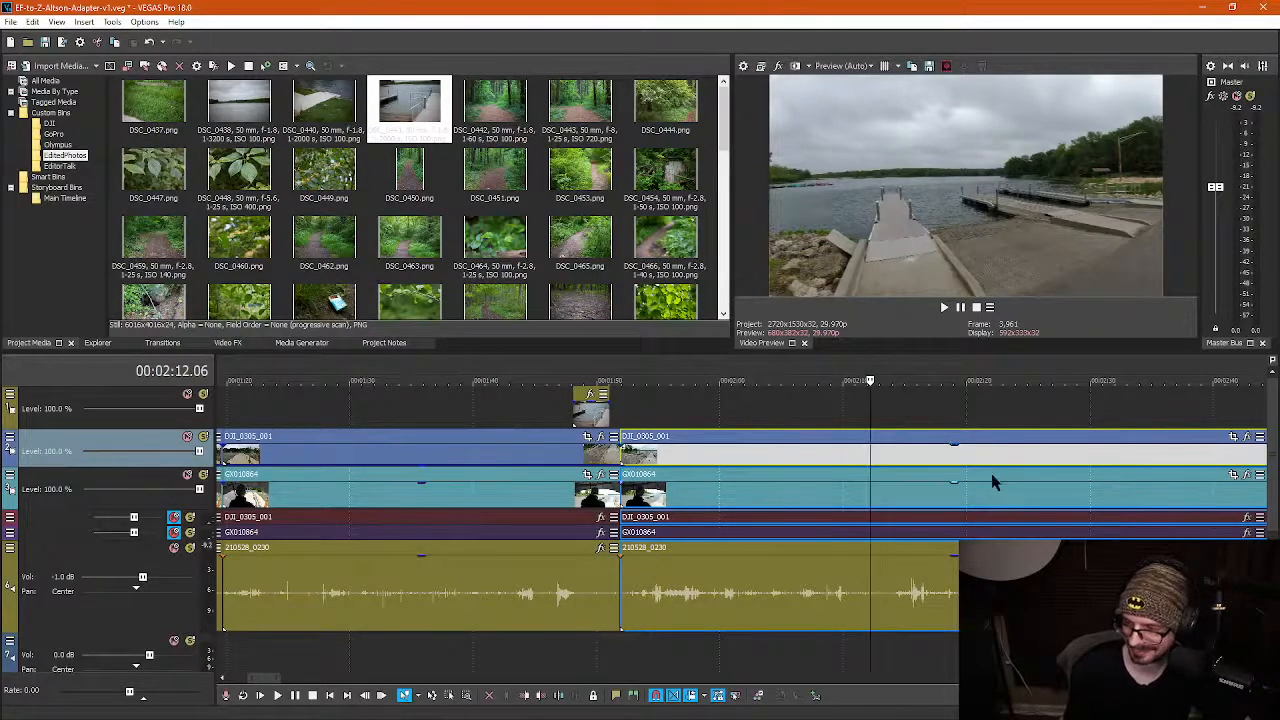
left_click(920, 460)
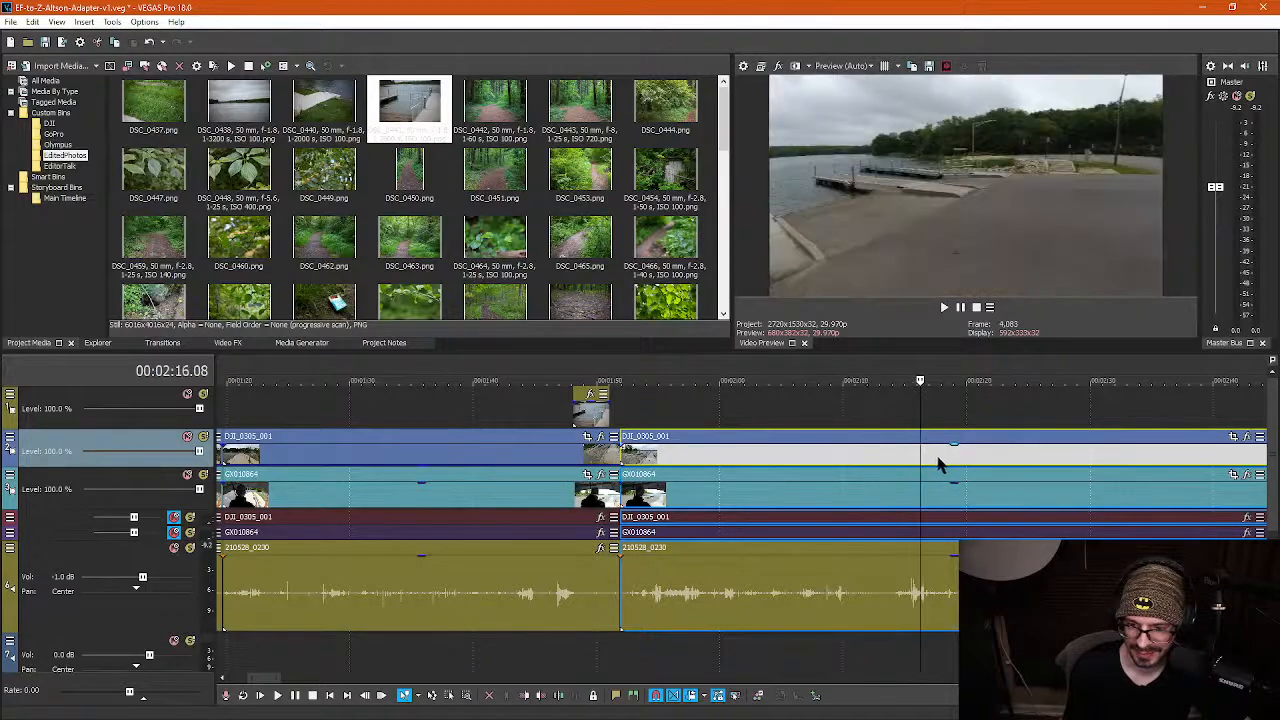
left_click(947, 466)
key("space")
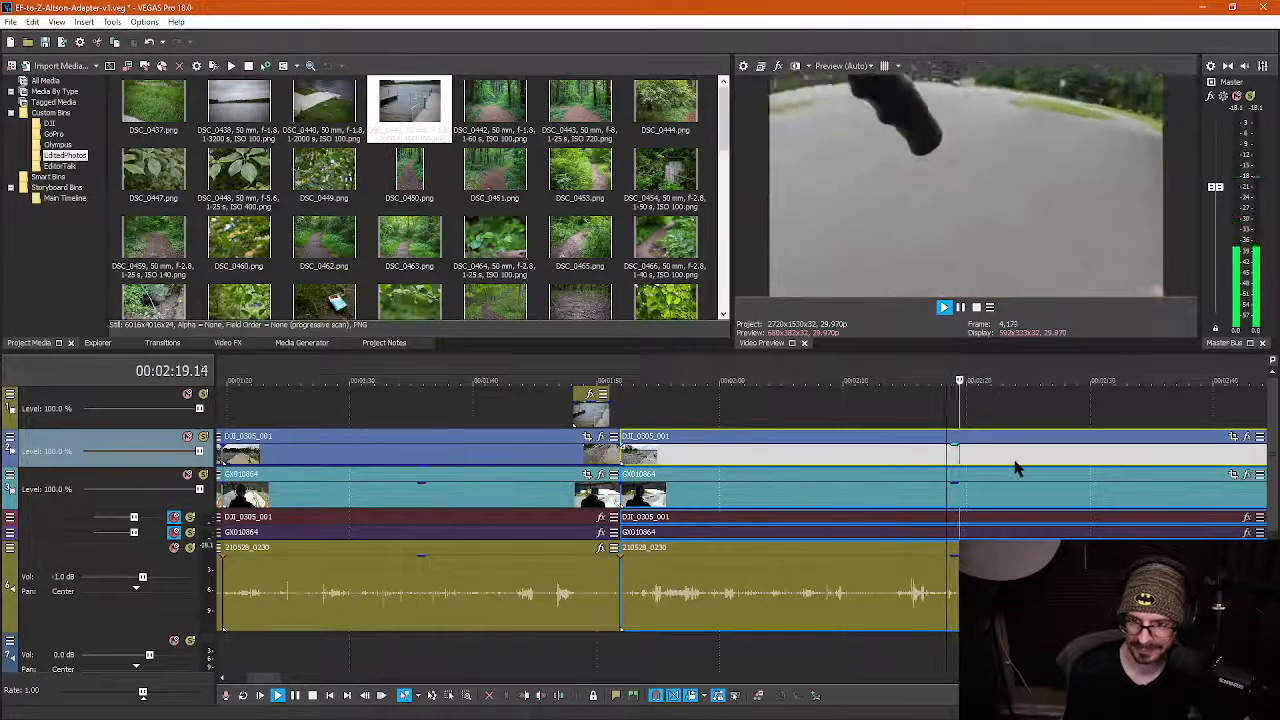
key("Return")
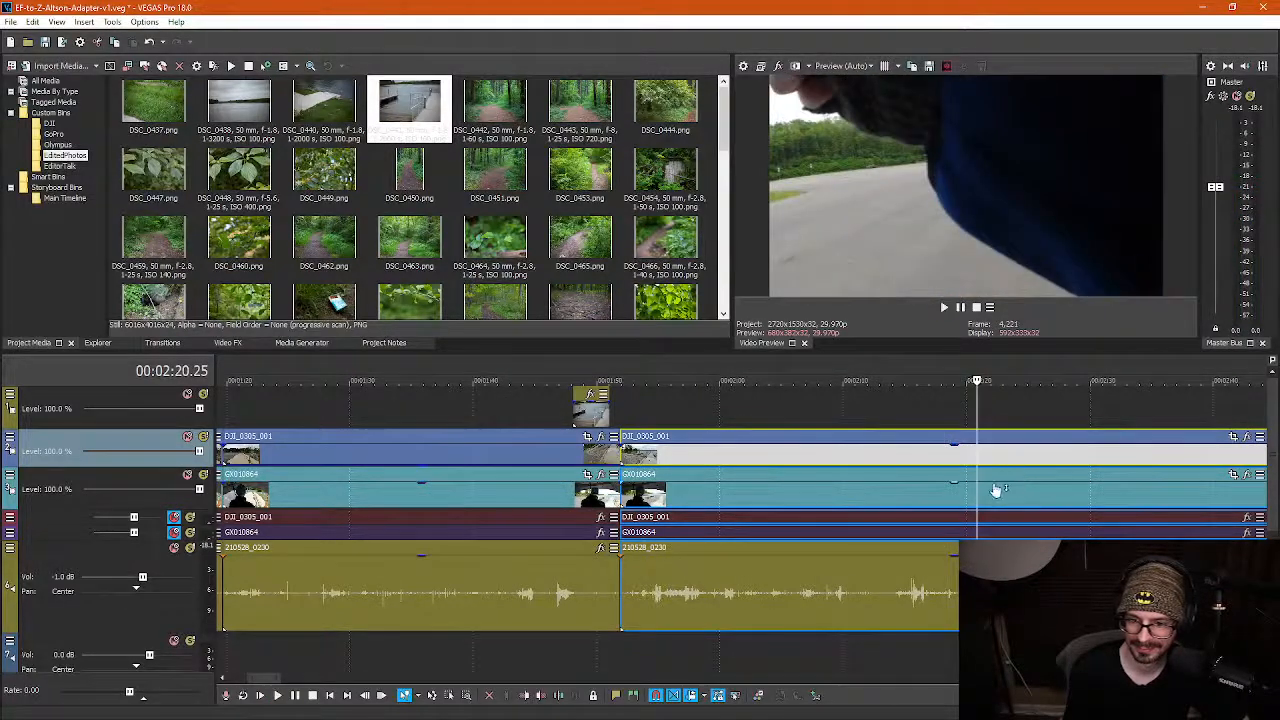
Lower the opacity of the DJI_0305_001 clip after 00:01:51.28 fully to switch to the GX010864 camera
left_click(874, 571)
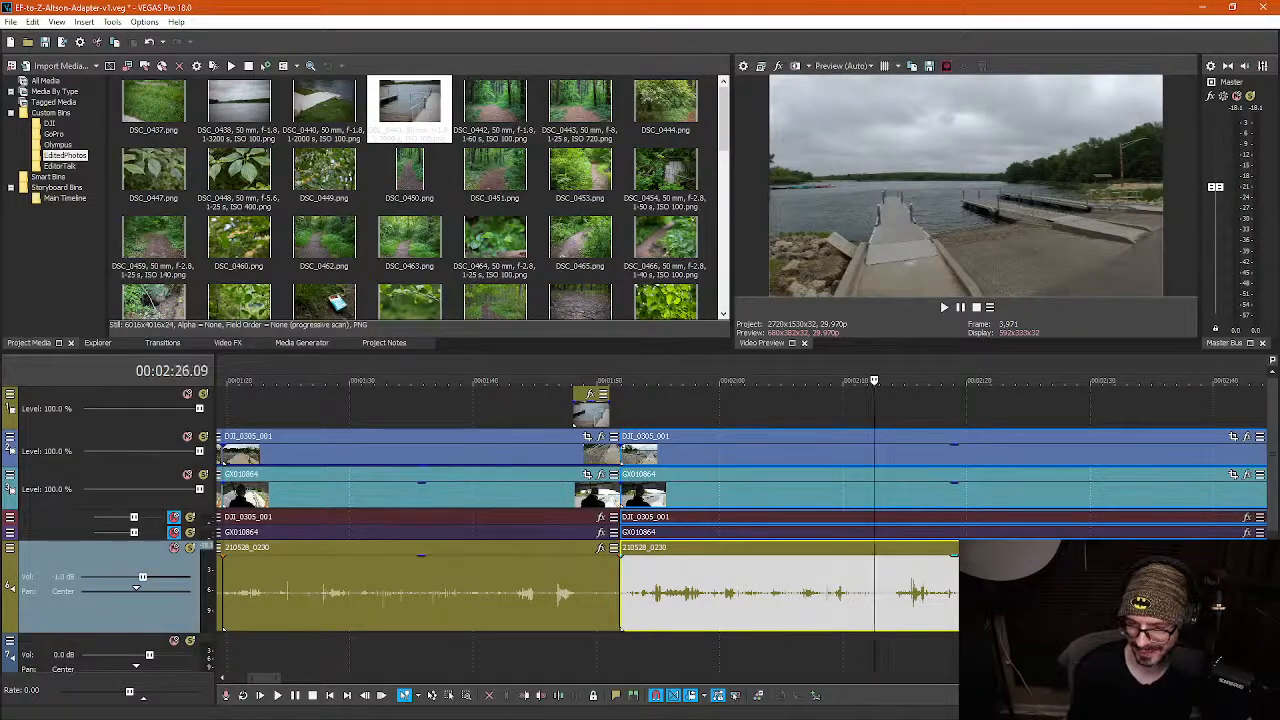
left_click(1060, 577)
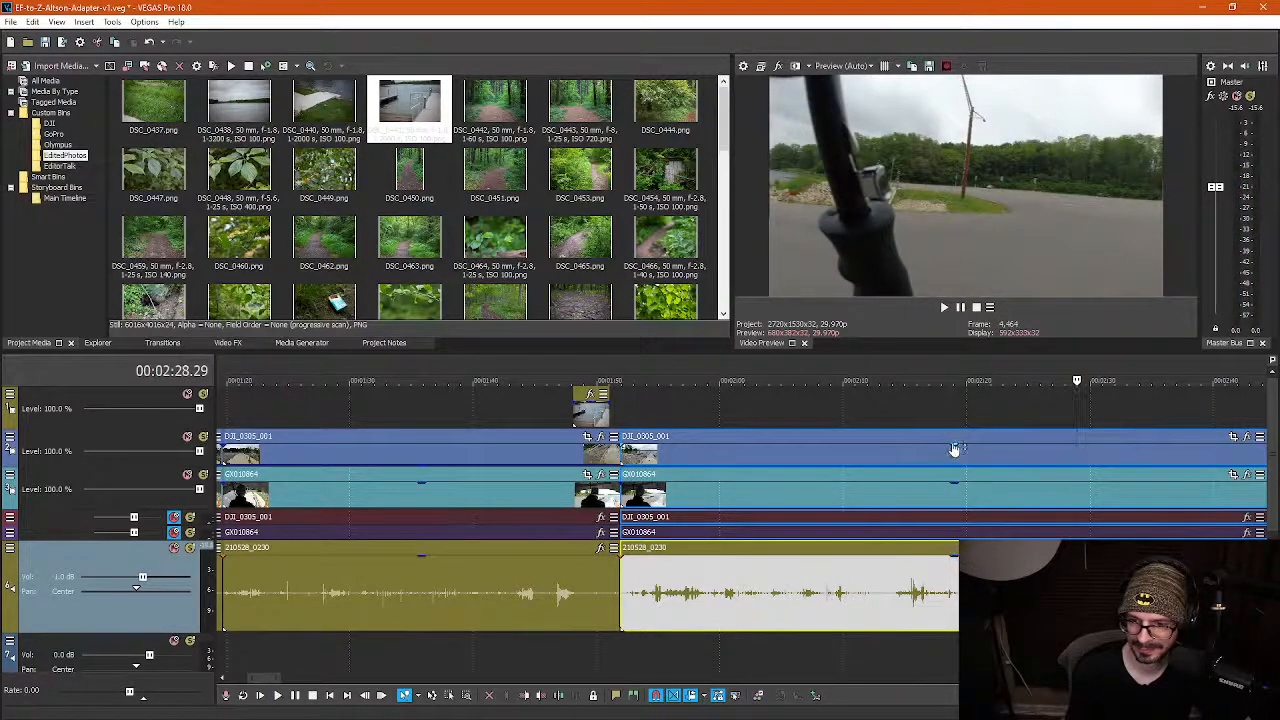
left_click_drag(955, 450, 960, 481)
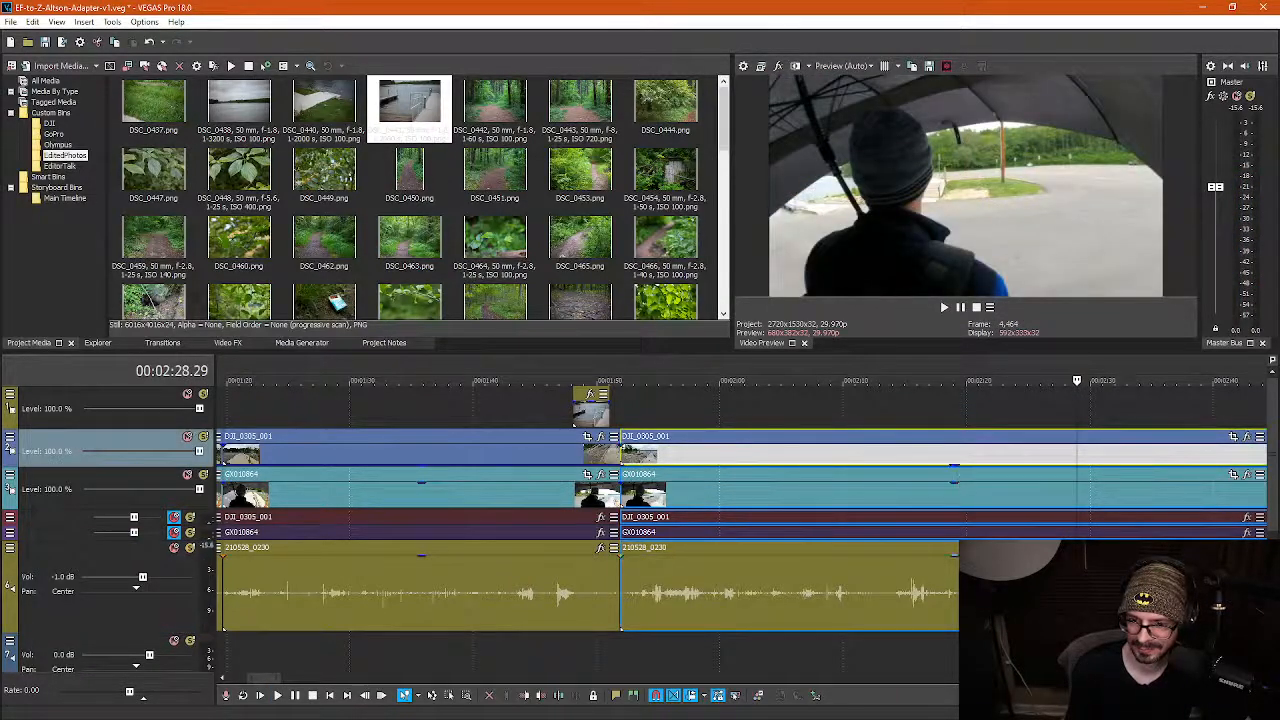
Split the grouped camera and audio clips at about 00:02:19 and at 00:02:21.17
left_click(1040, 585)
key("space")
key("space")
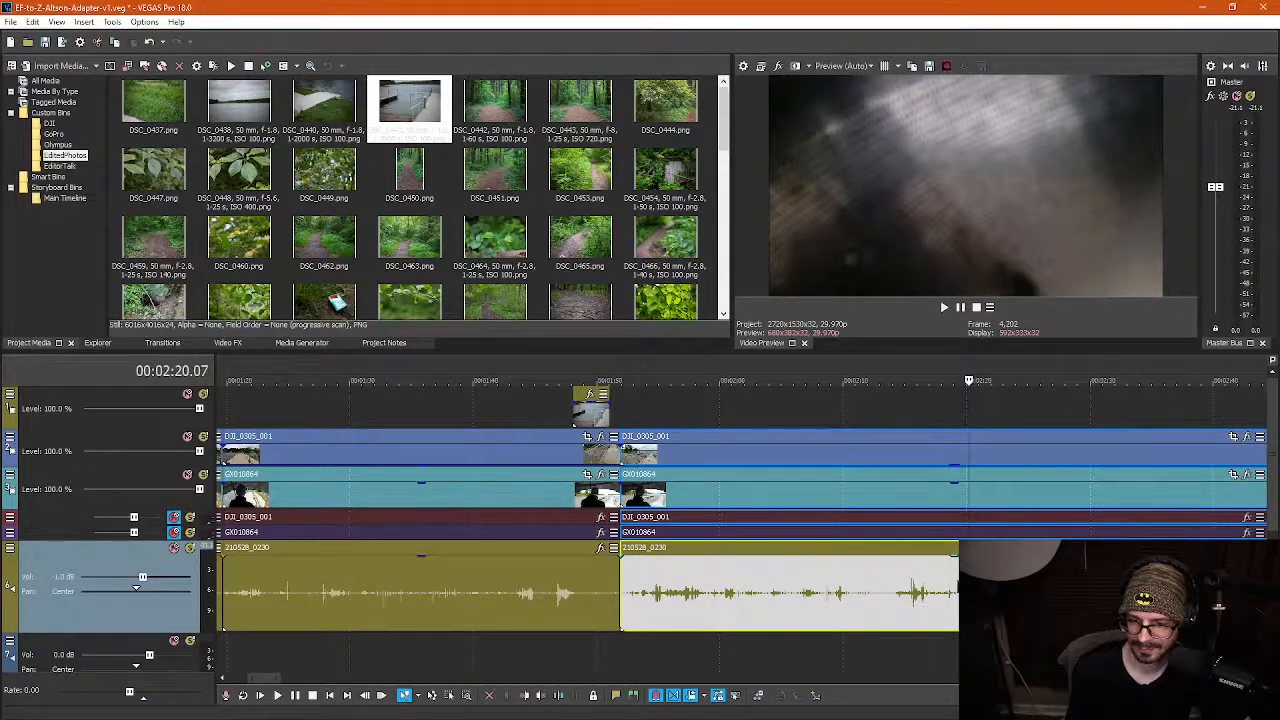
key("space")
key("s")
left_click(985, 590)
key("s")
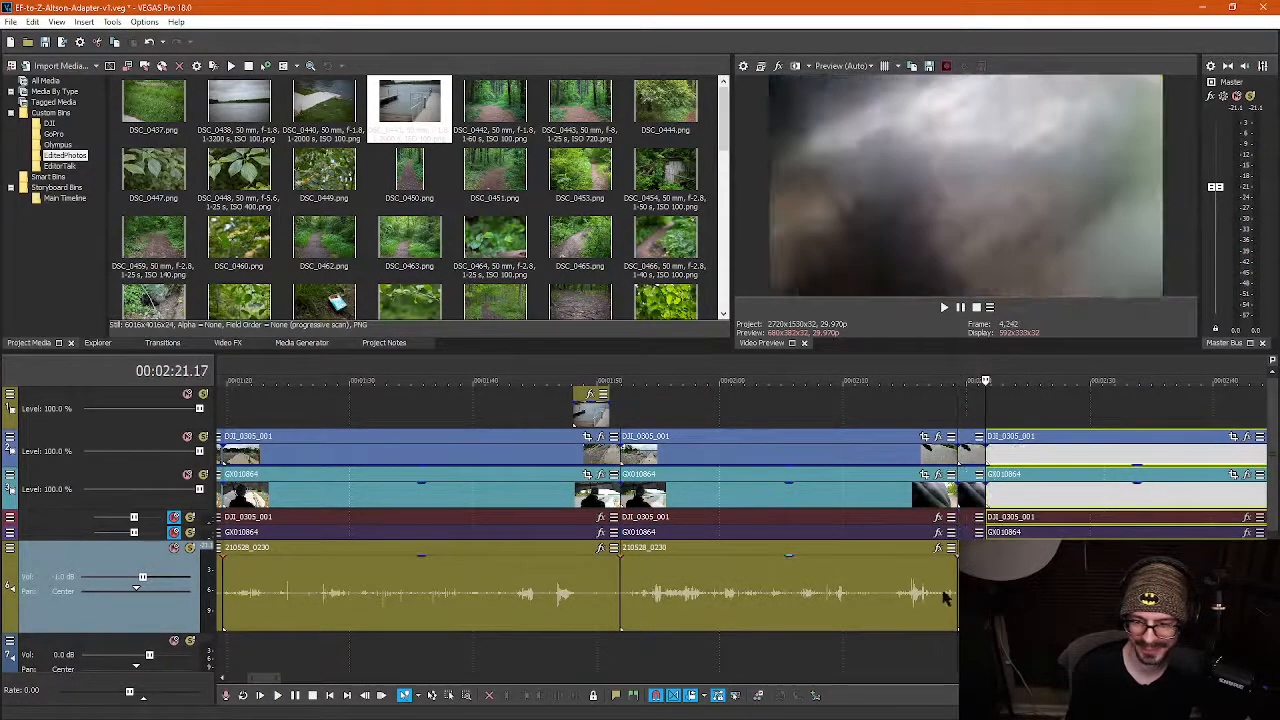
Delete the section between 00:01:51.28 and the 00:02:19 split, closing the gap, and add a marker named HS at 00:01:51.28
left_click(730, 592)
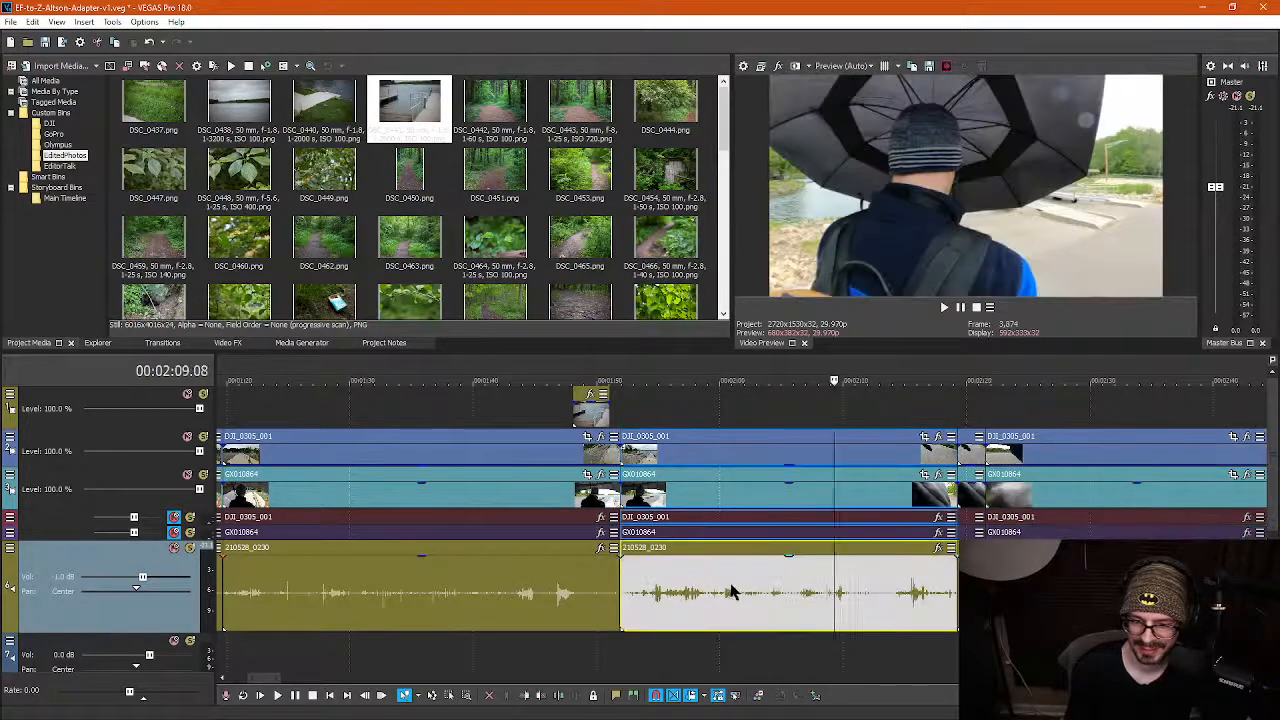
key("Delete")
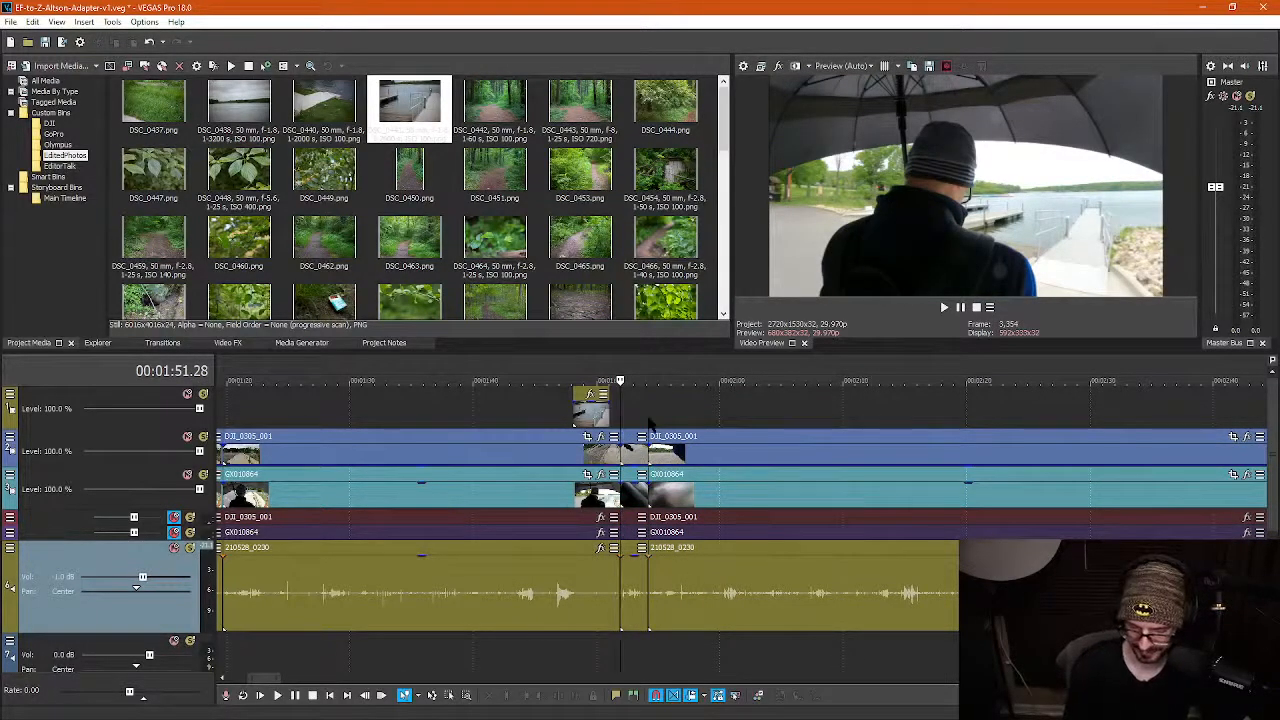
key("m")
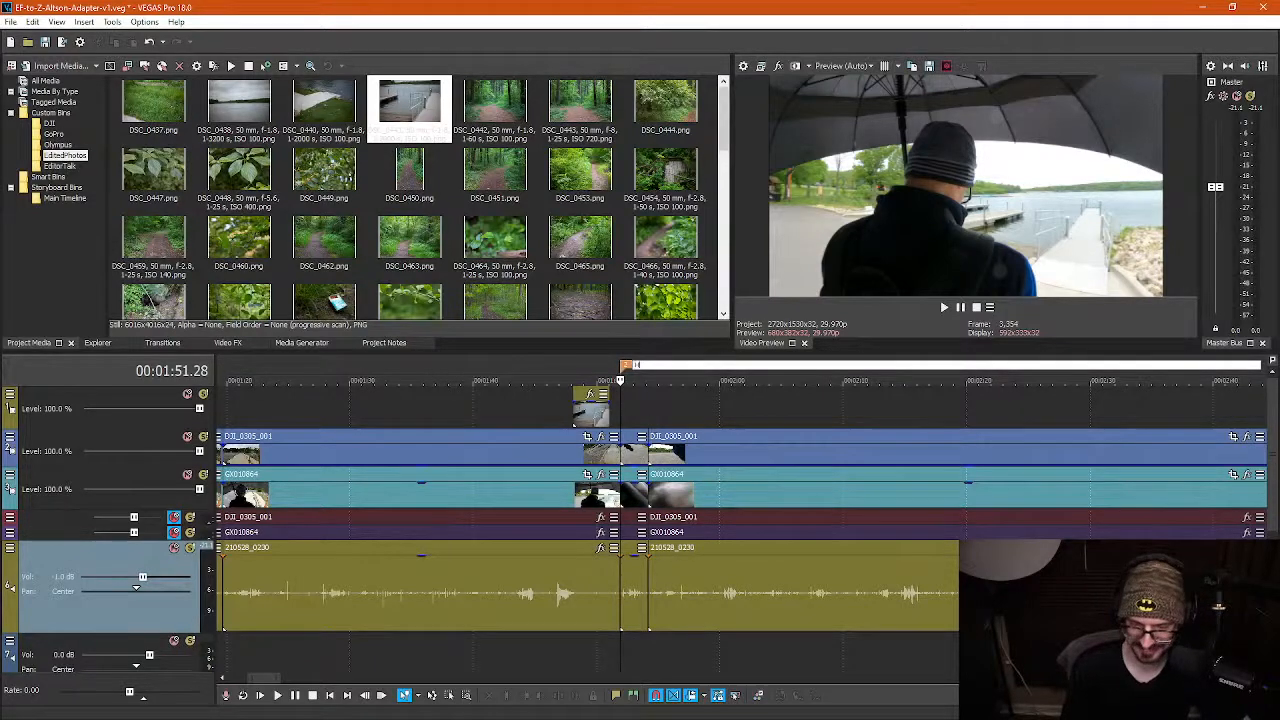
key("Return")
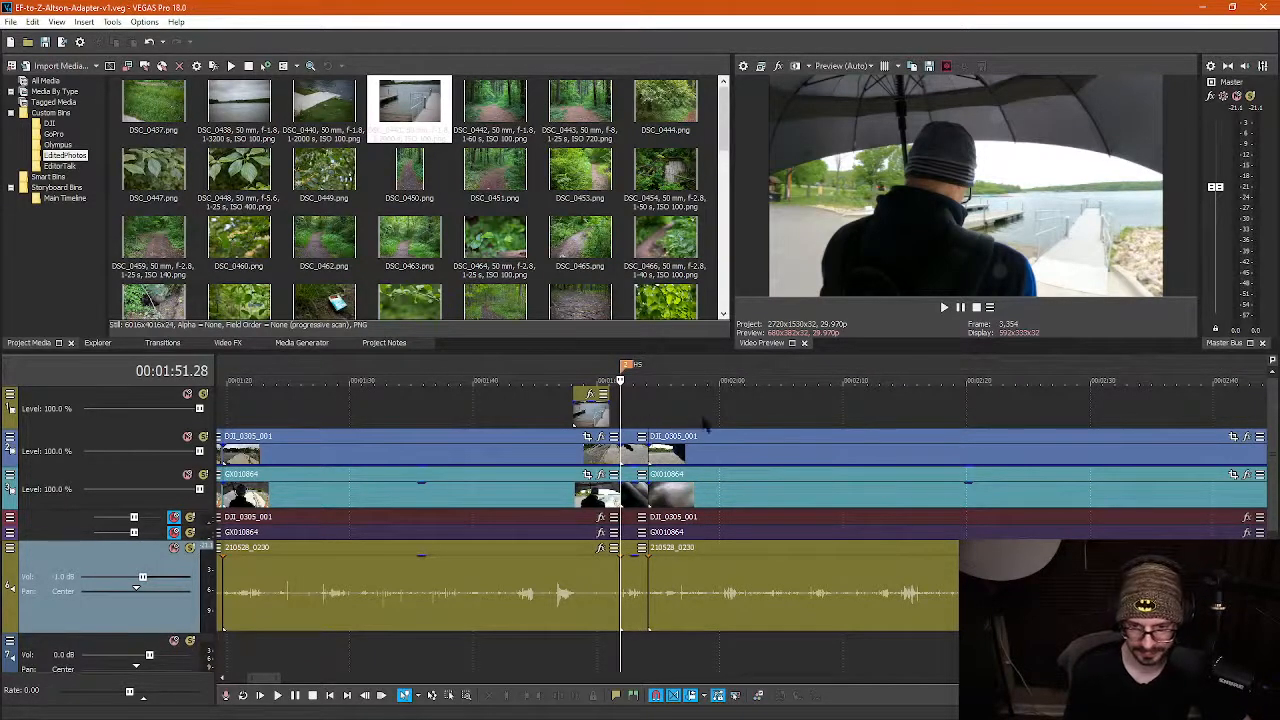
Review the GX010864 footage after the HS marker up to about 00:02:35 to judge whether it is worth keeping
left_click(704, 425)
key("space")
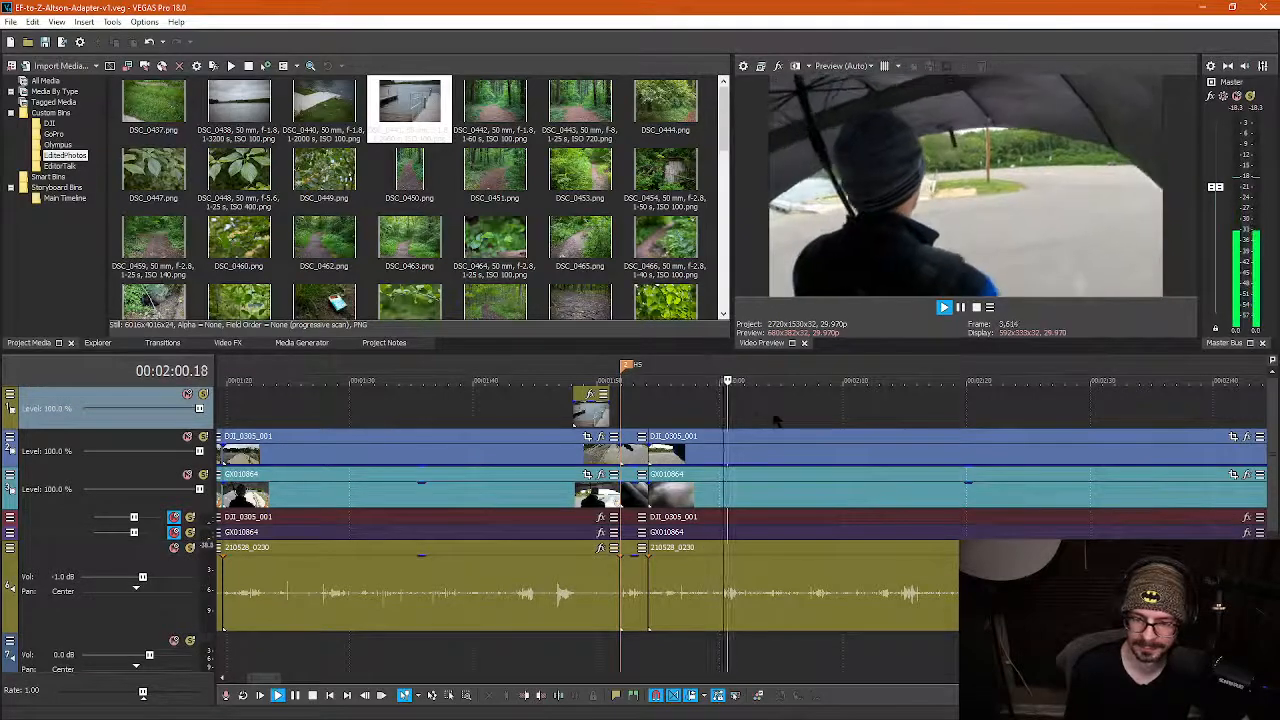
key("Return")
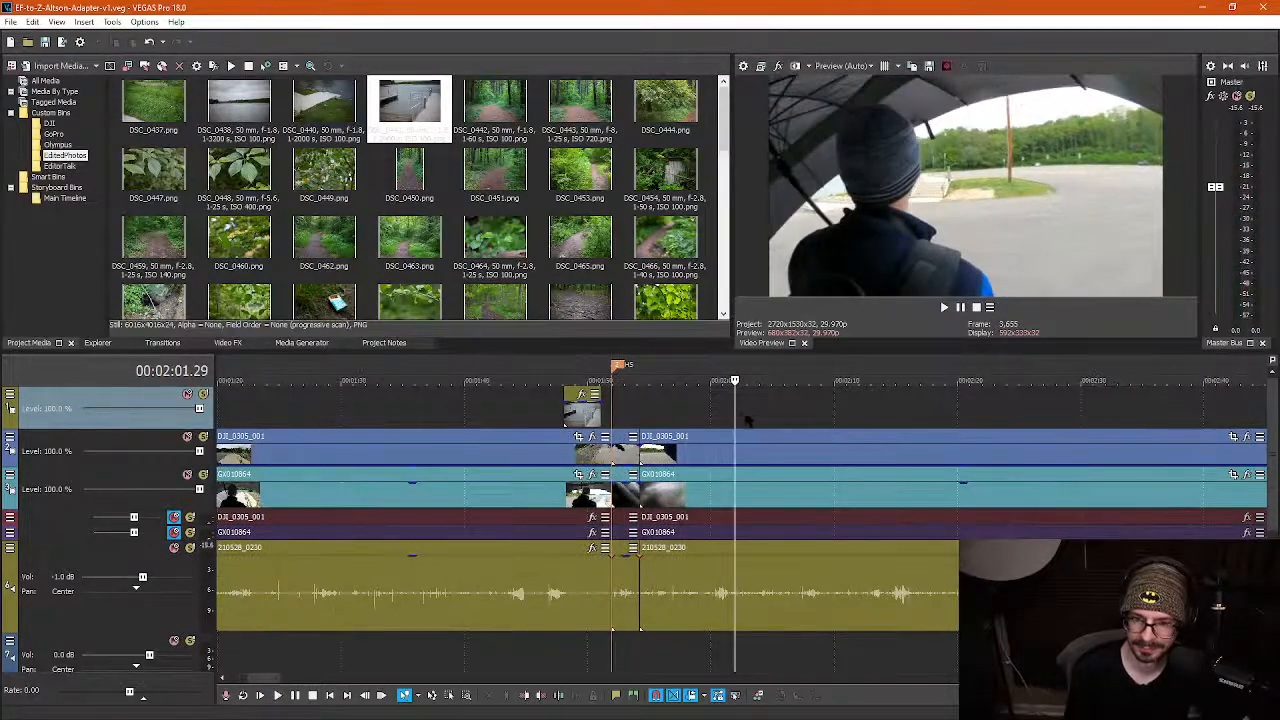
left_click_drag(734, 408, 862, 406)
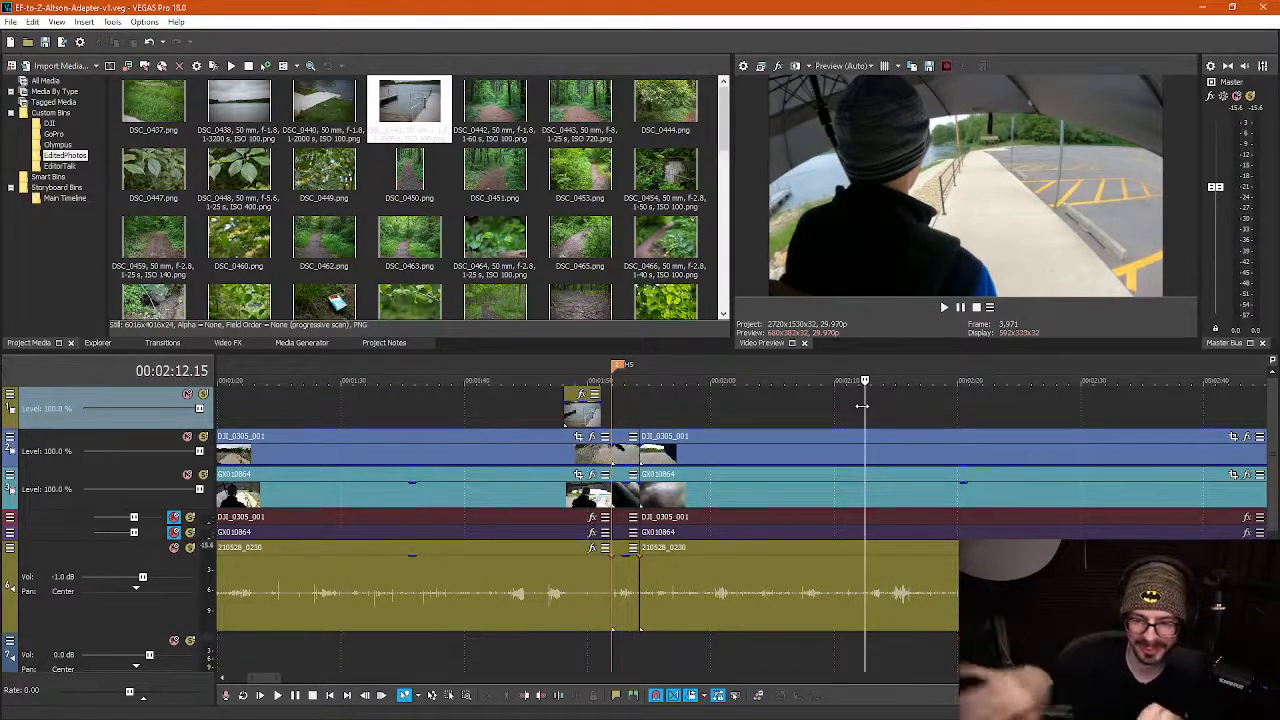
left_click(887, 457)
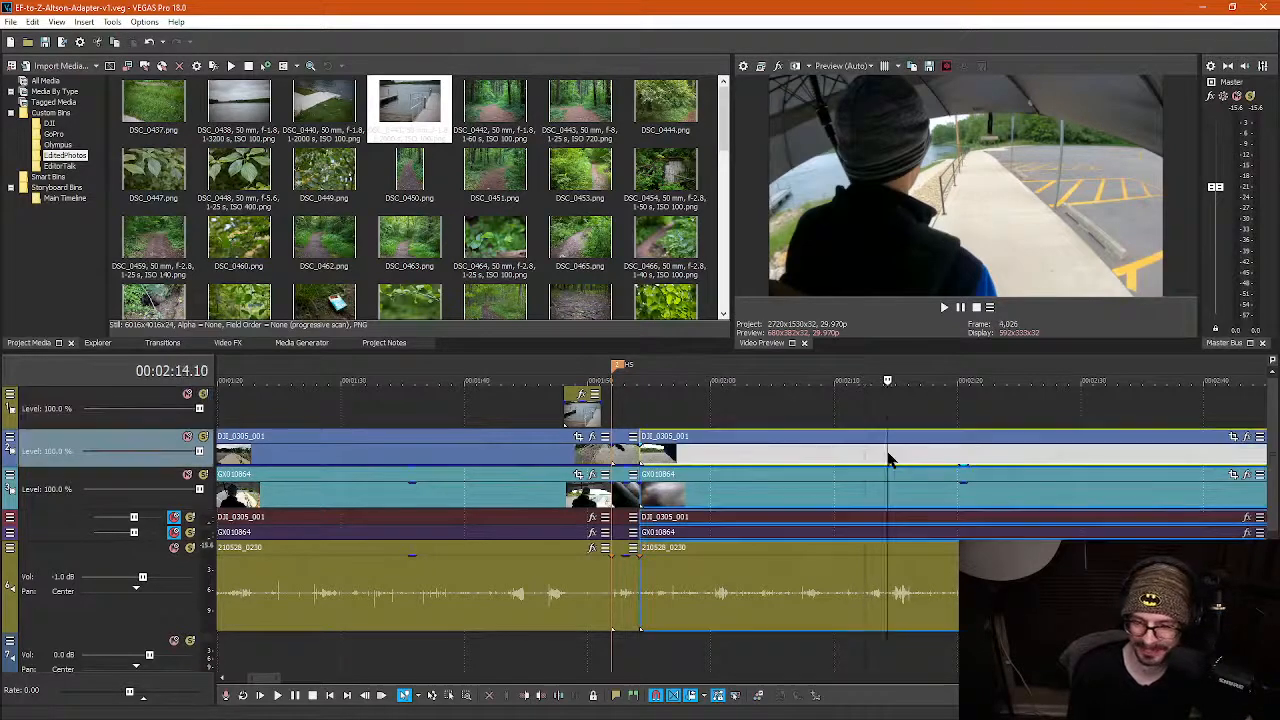
key("space")
key("space")
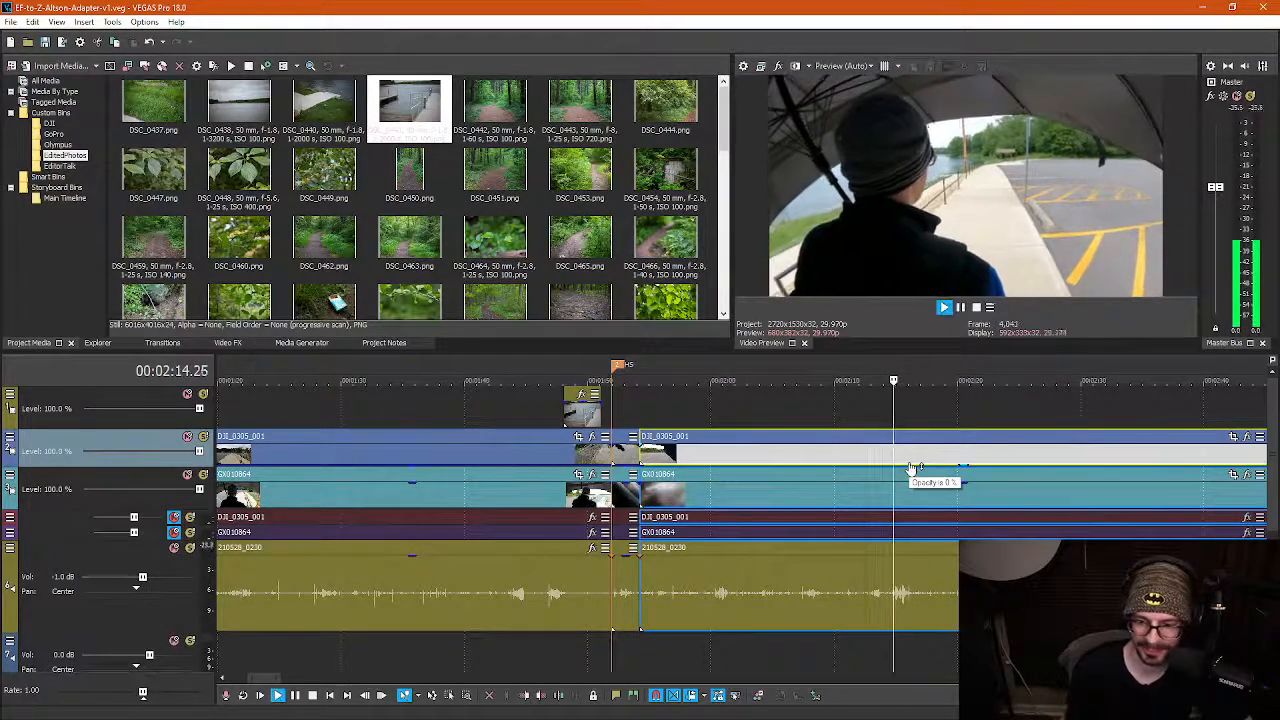
key("space")
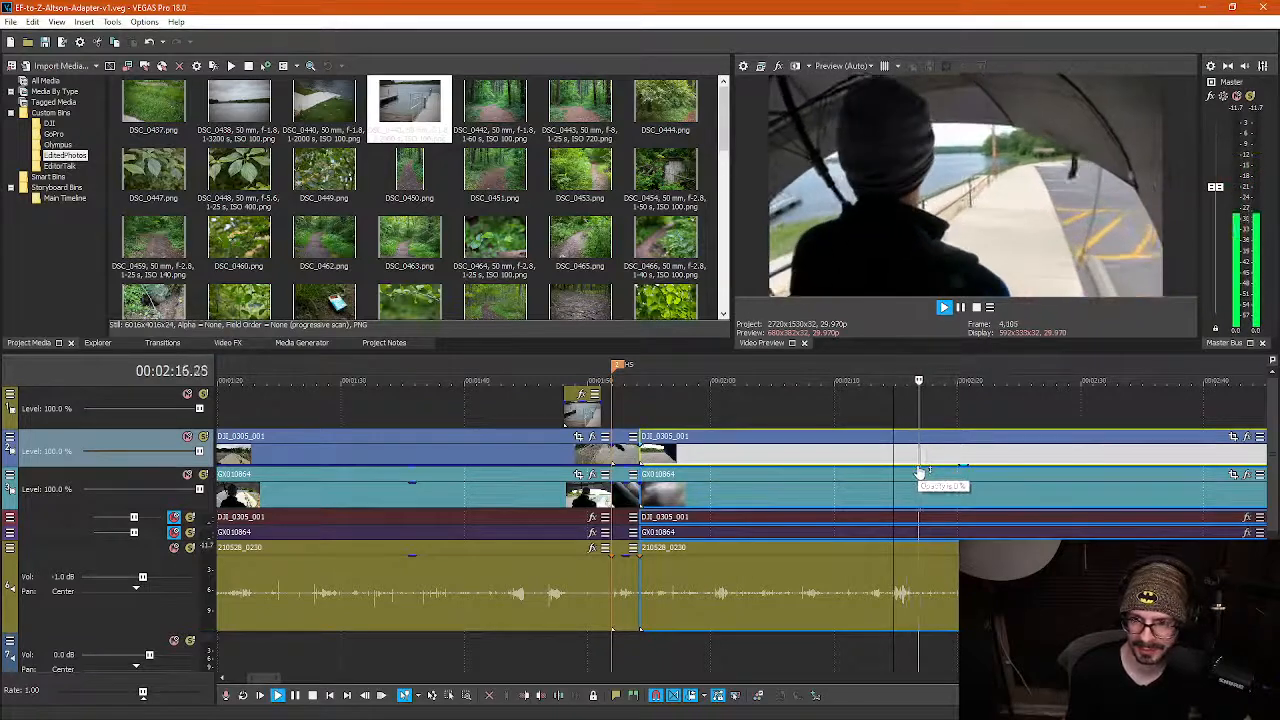
key("space")
left_click_drag(927, 419, 1009, 418)
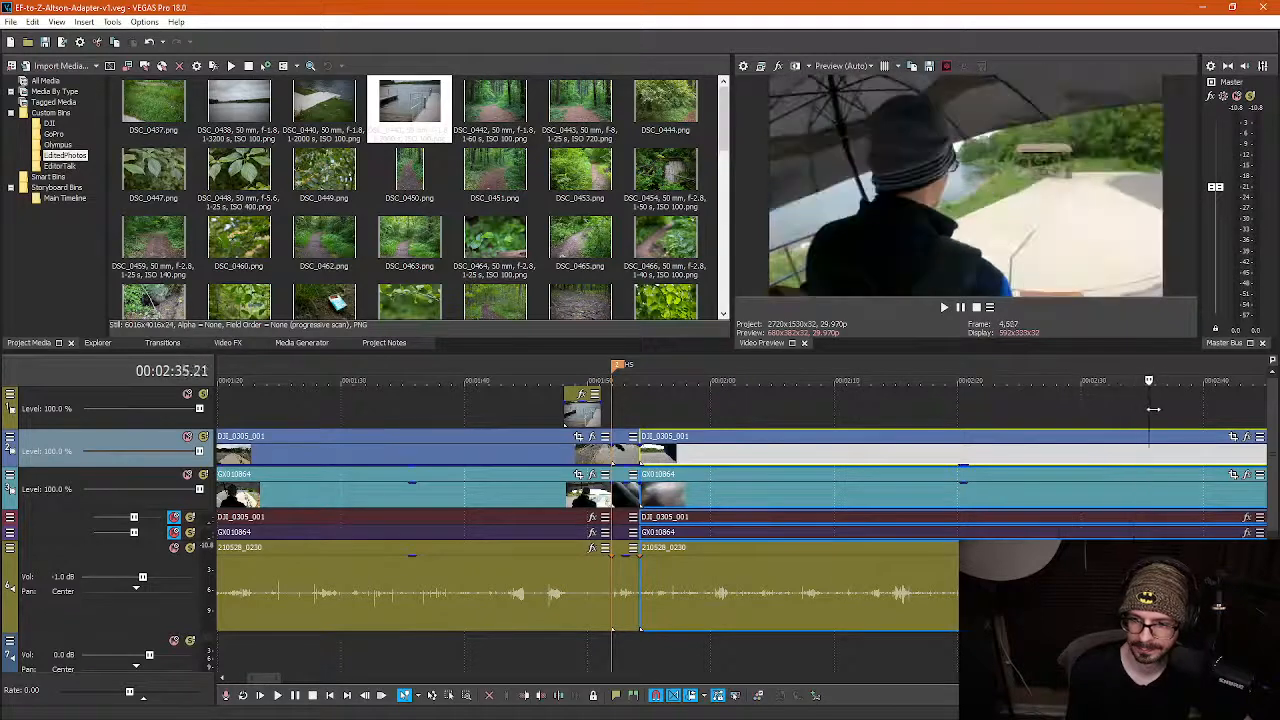
Review the rest of that section from about 00:02:38 to the clip's end near 00:03:33
key("space")
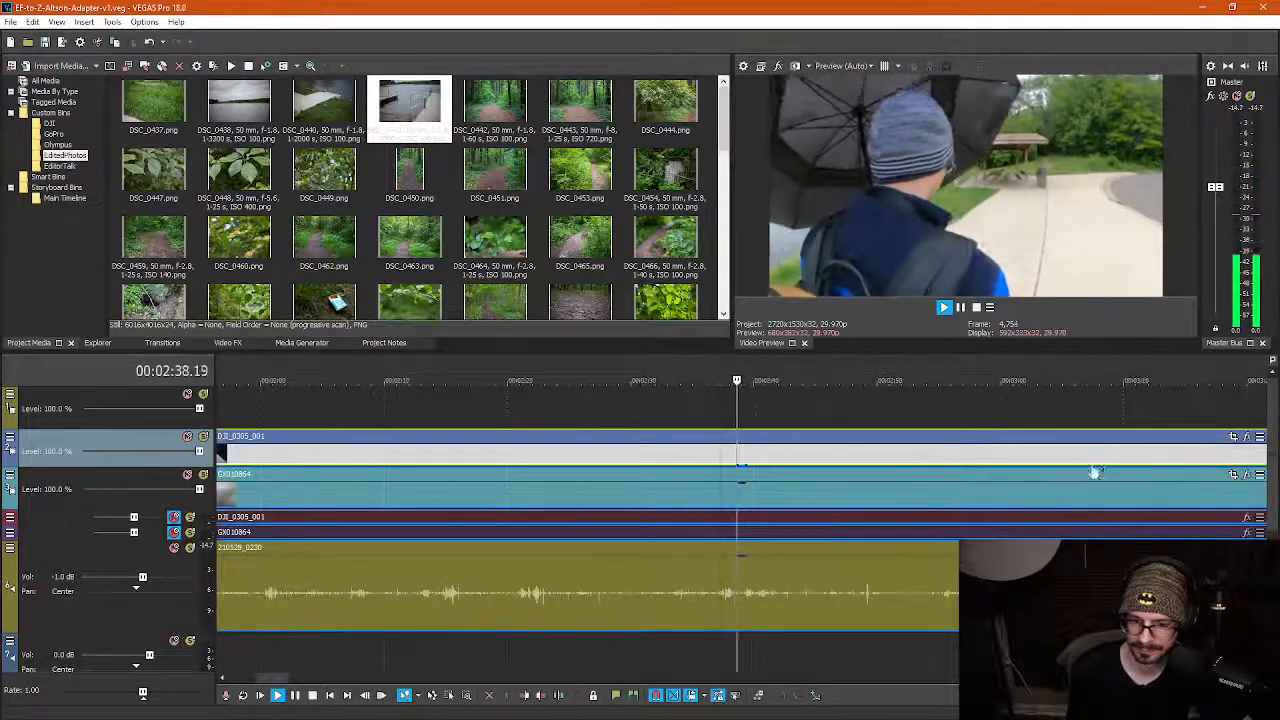
left_click_drag(741, 412, 780, 412)
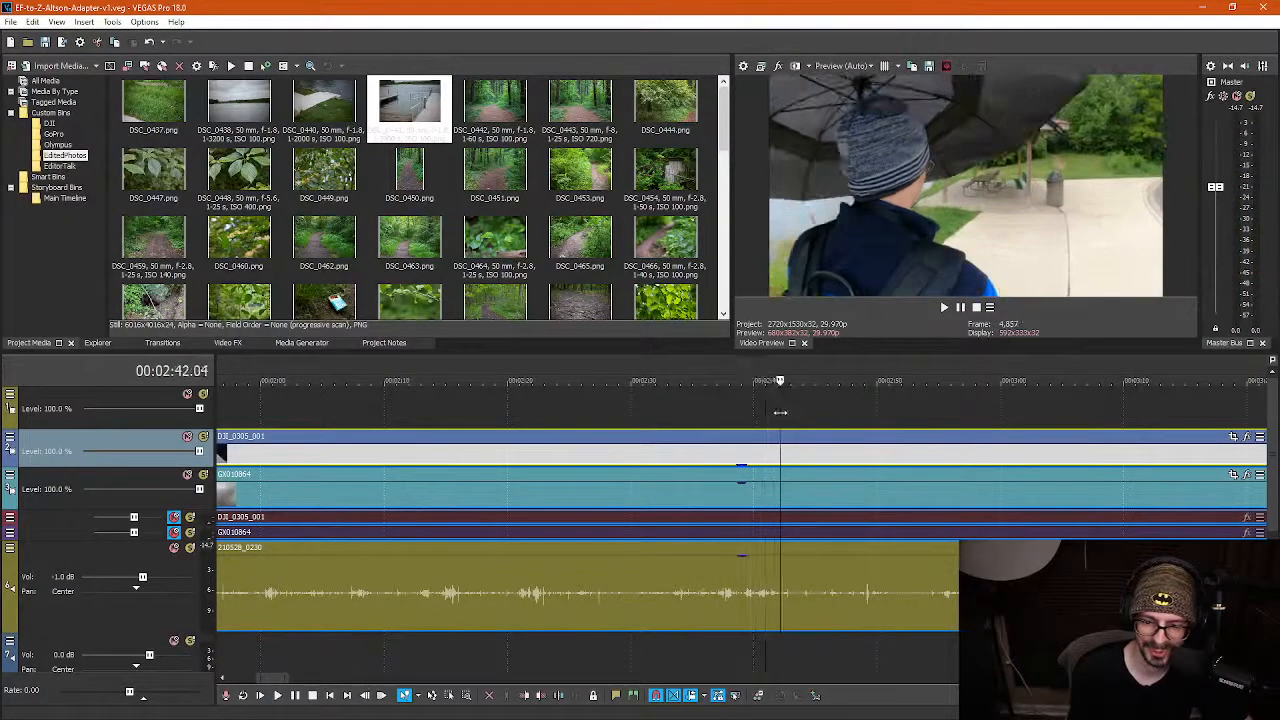
key("space")
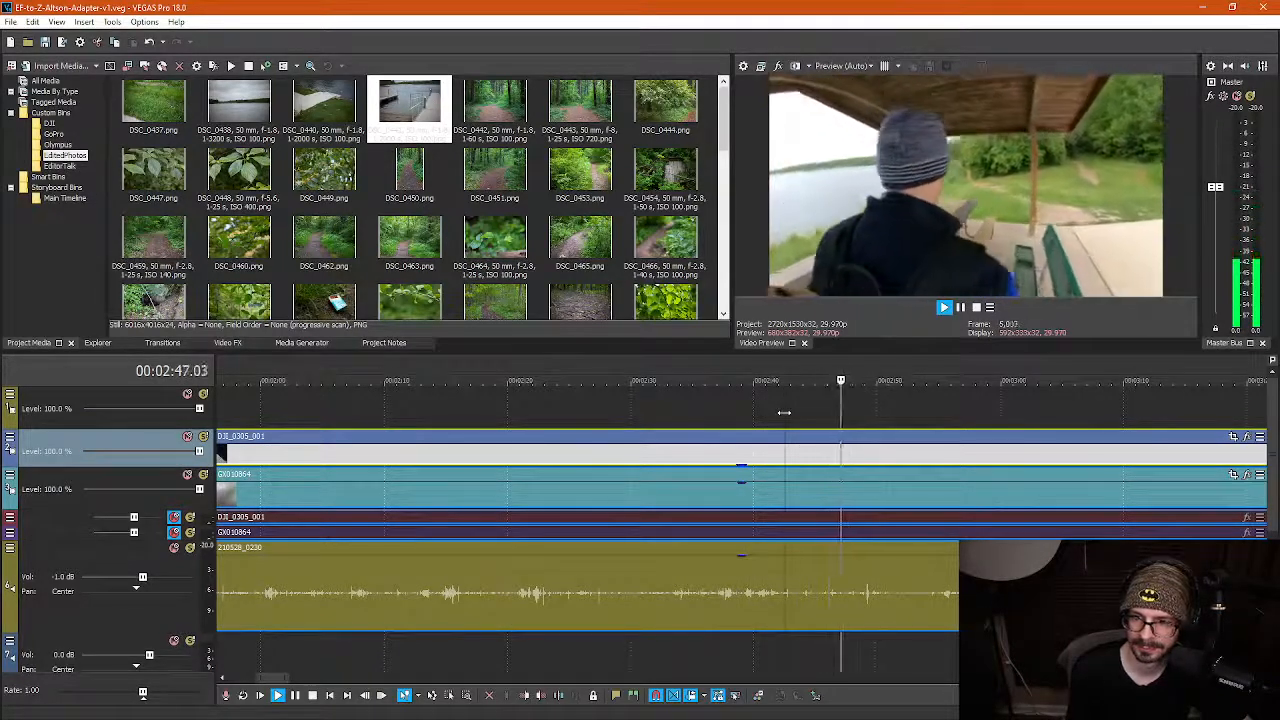
key("Return")
left_click_drag(846, 414, 960, 414)
key("Return")
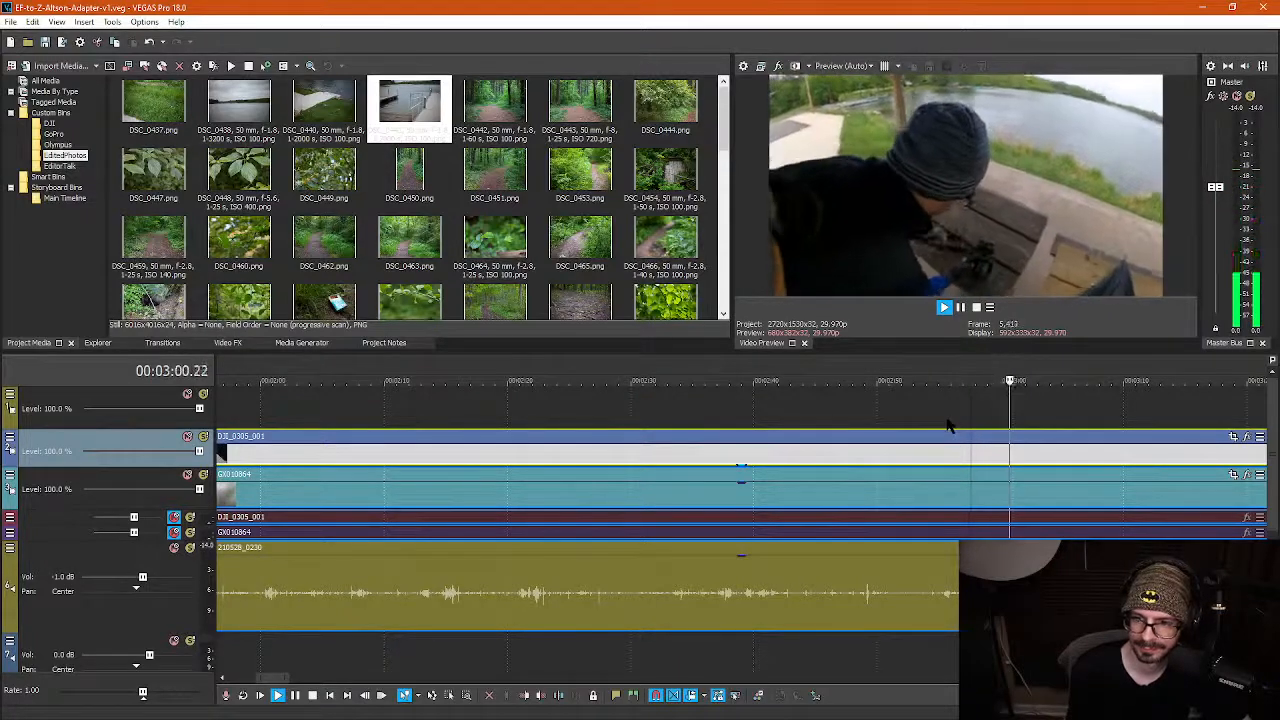
key("Return")
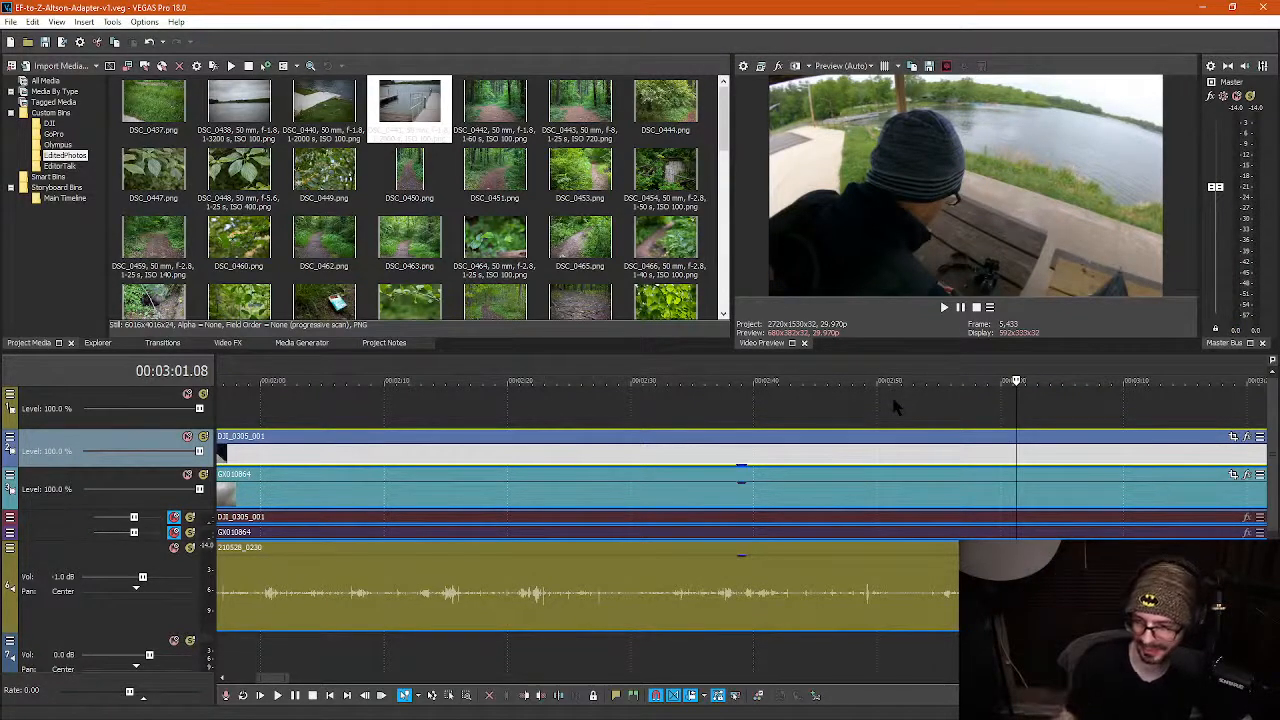
left_click(1035, 428)
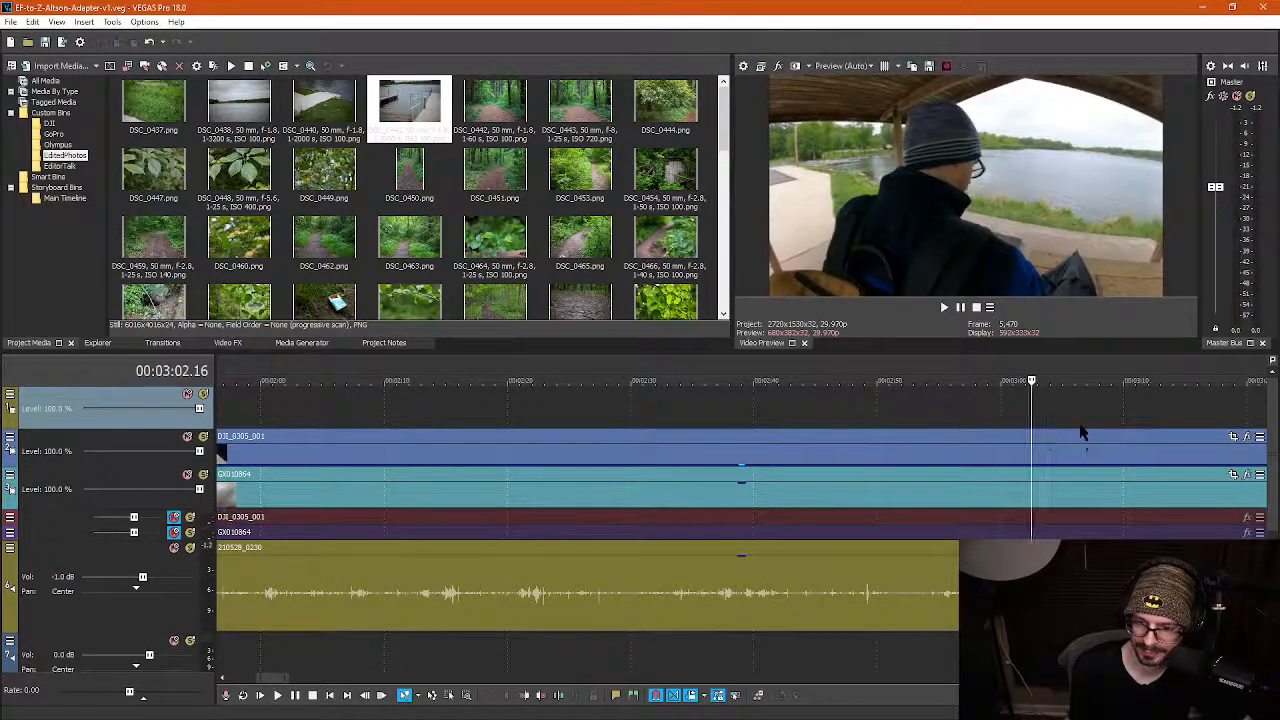
scroll(1054, 524, "down", 2)
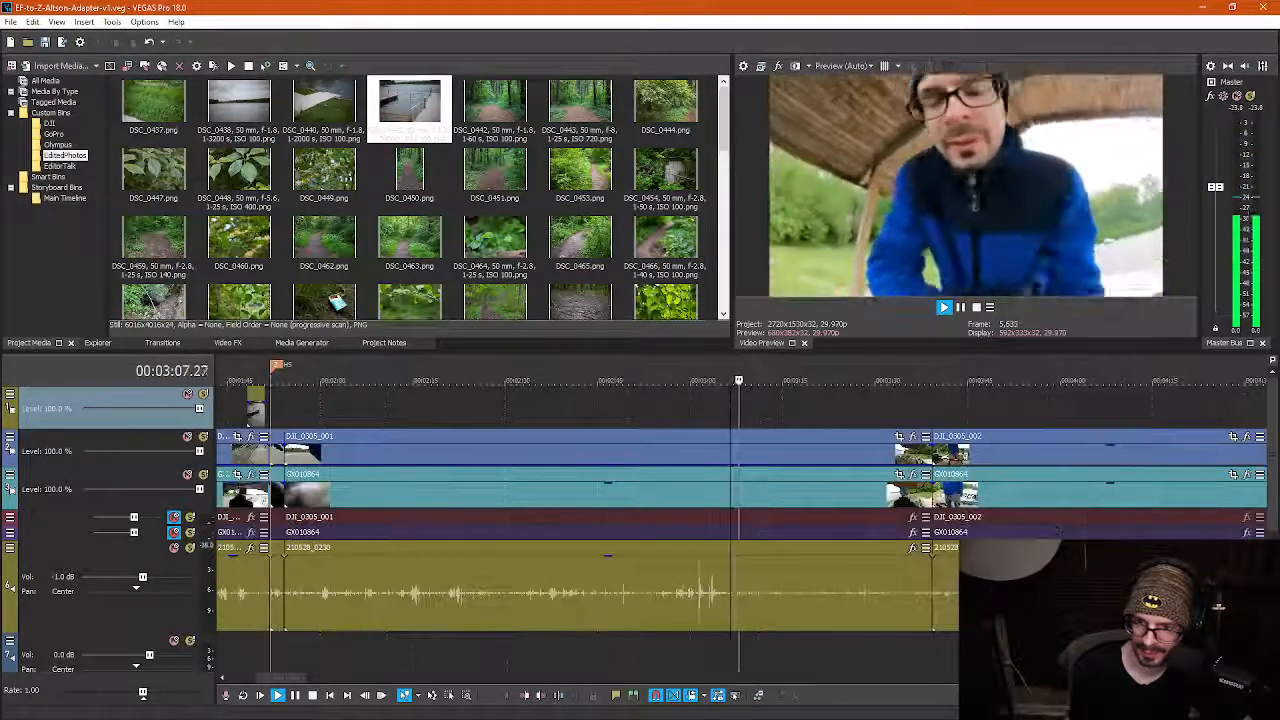
scroll(835, 547, "down", 1)
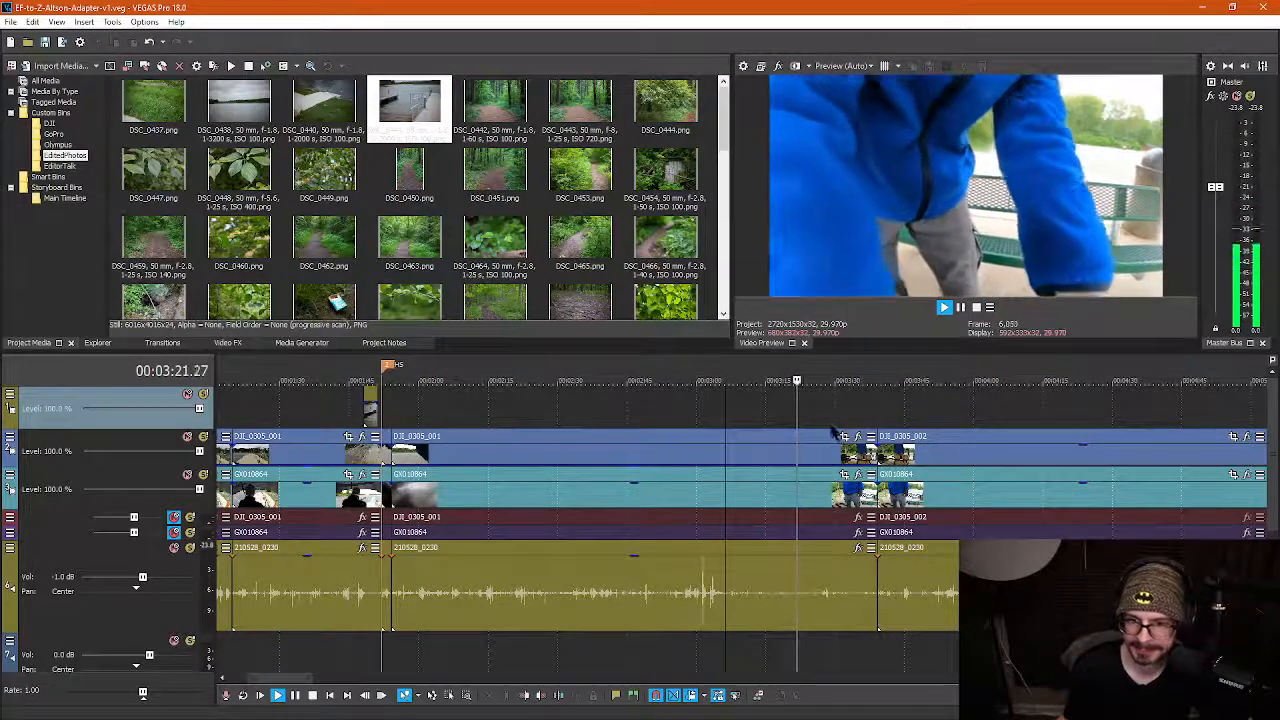
left_click(814, 412)
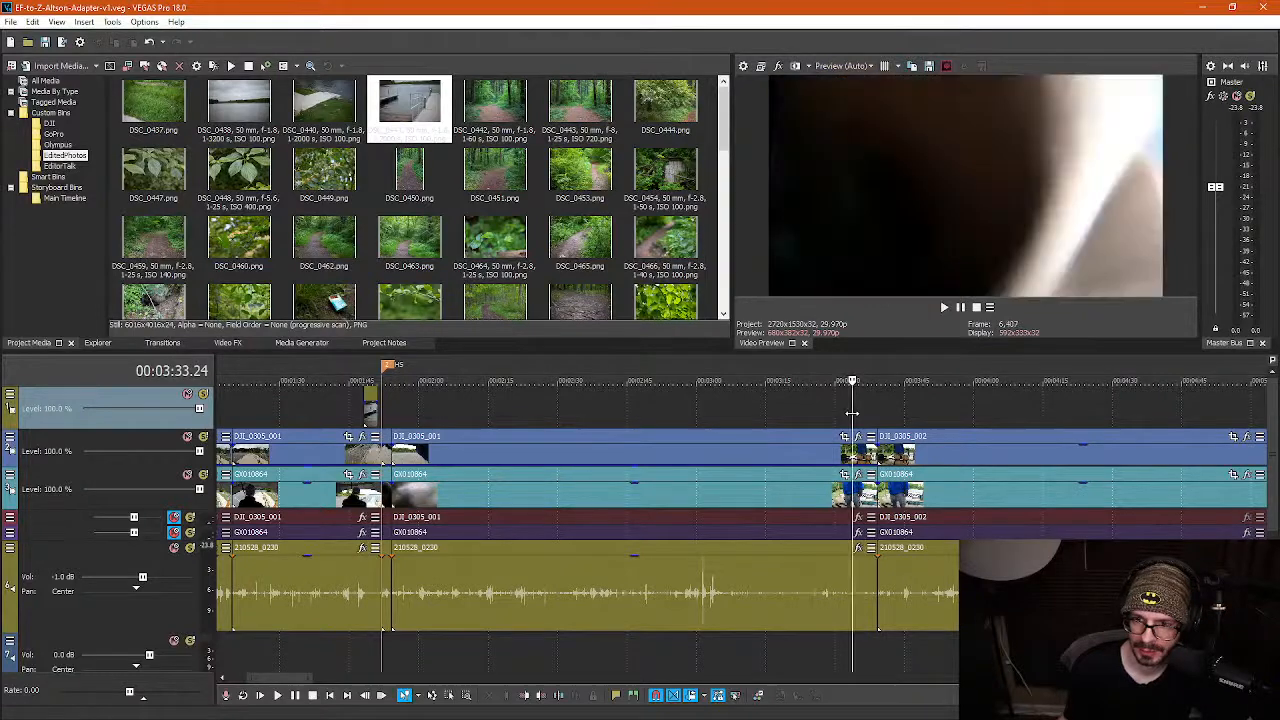
mouse_move(852, 412)
left_mouse_down()
mouse_move(834, 407)
mouse_move(848, 408)
left_mouse_up()
Recheck and delete the grouped DJI_0305_001 and GX010864 section before DJI_0305_002, closing the gap
left_click(575, 424)
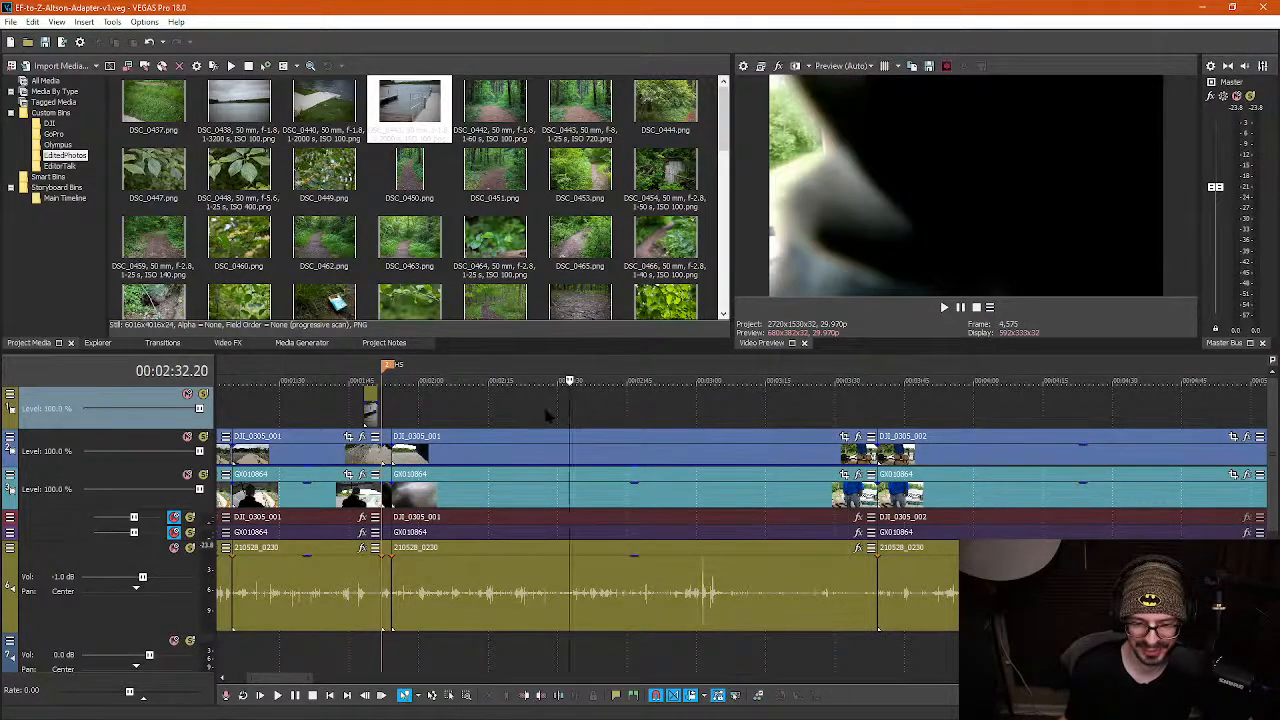
left_click(489, 421)
left_click(454, 419)
left_click(438, 418)
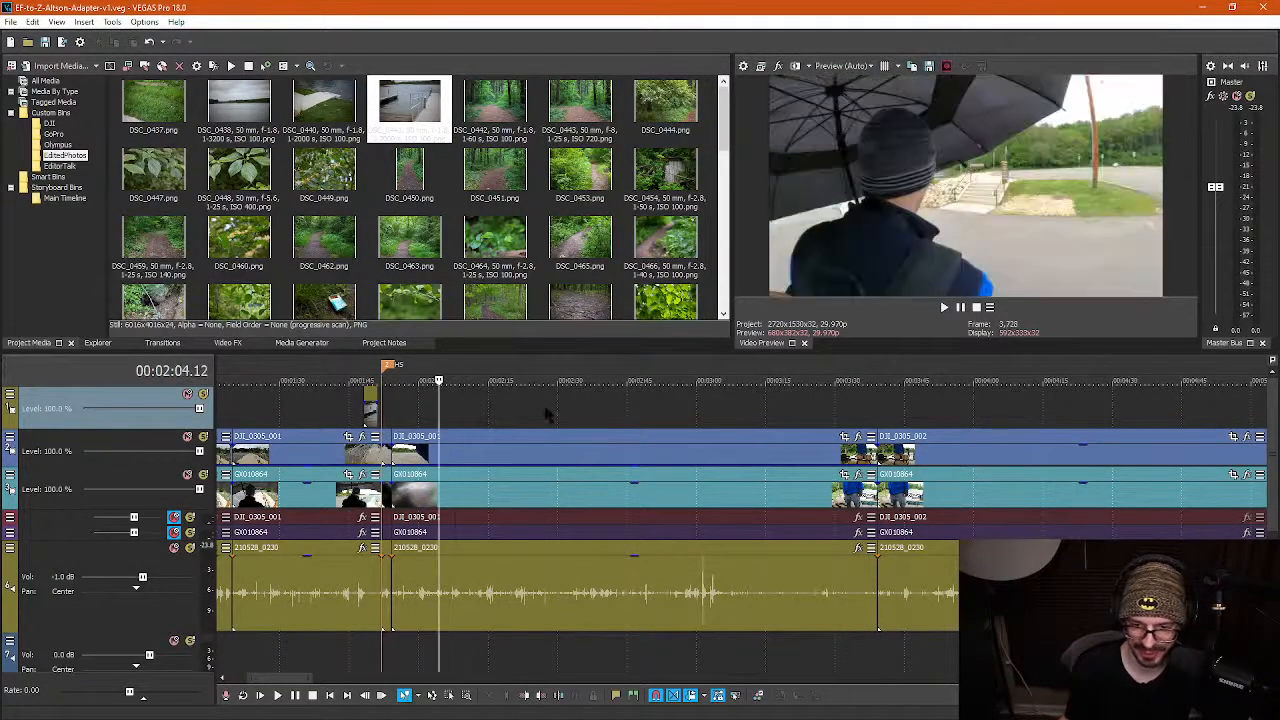
left_click(546, 416)
left_click(592, 414)
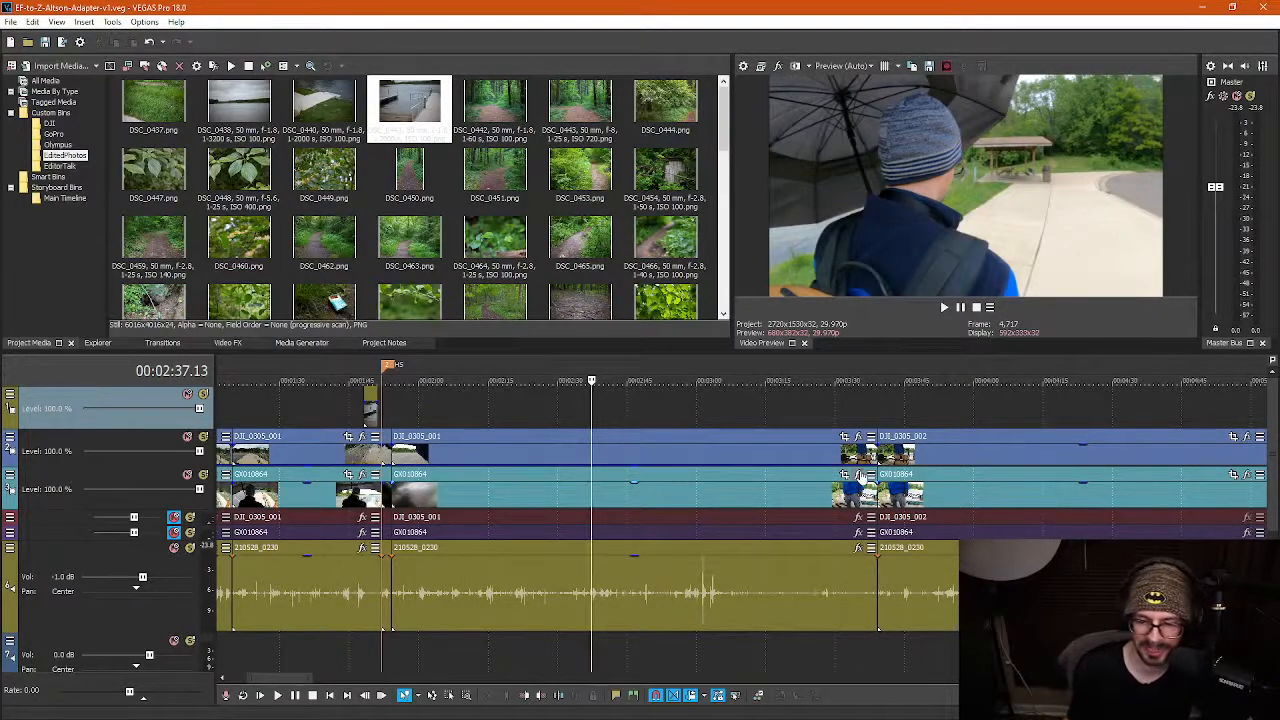
left_click(614, 491)
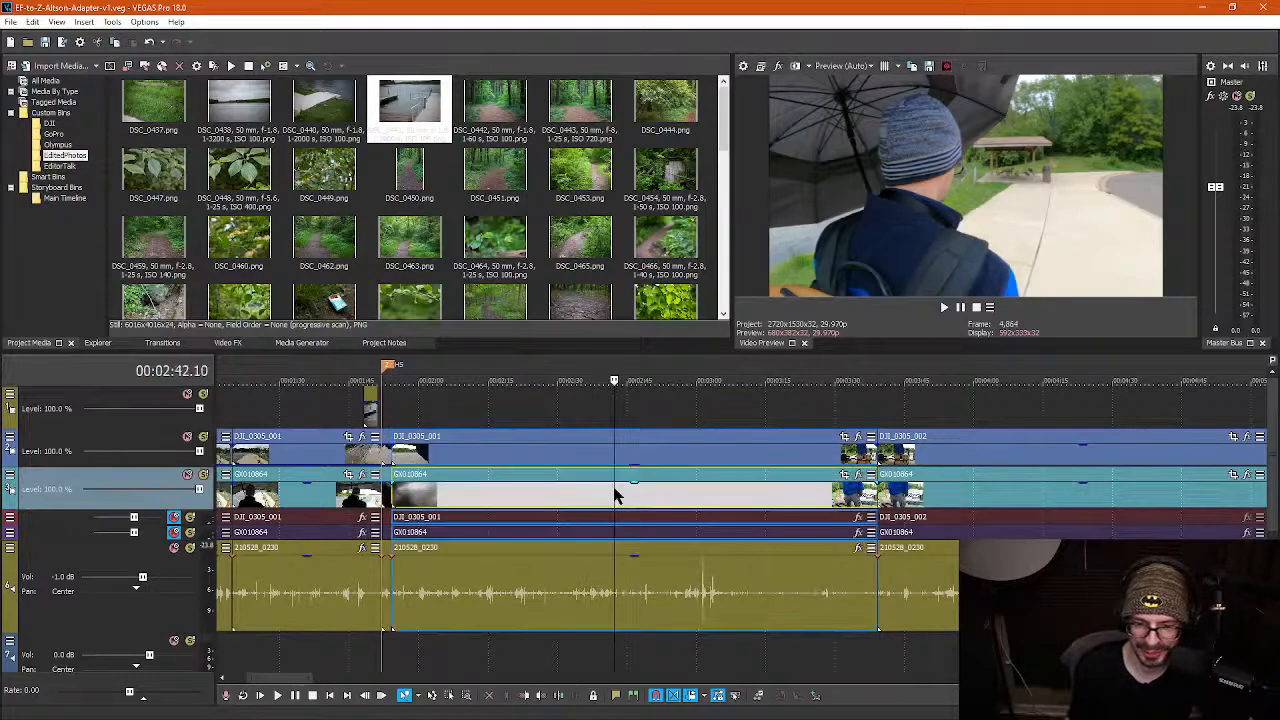
key("Delete")
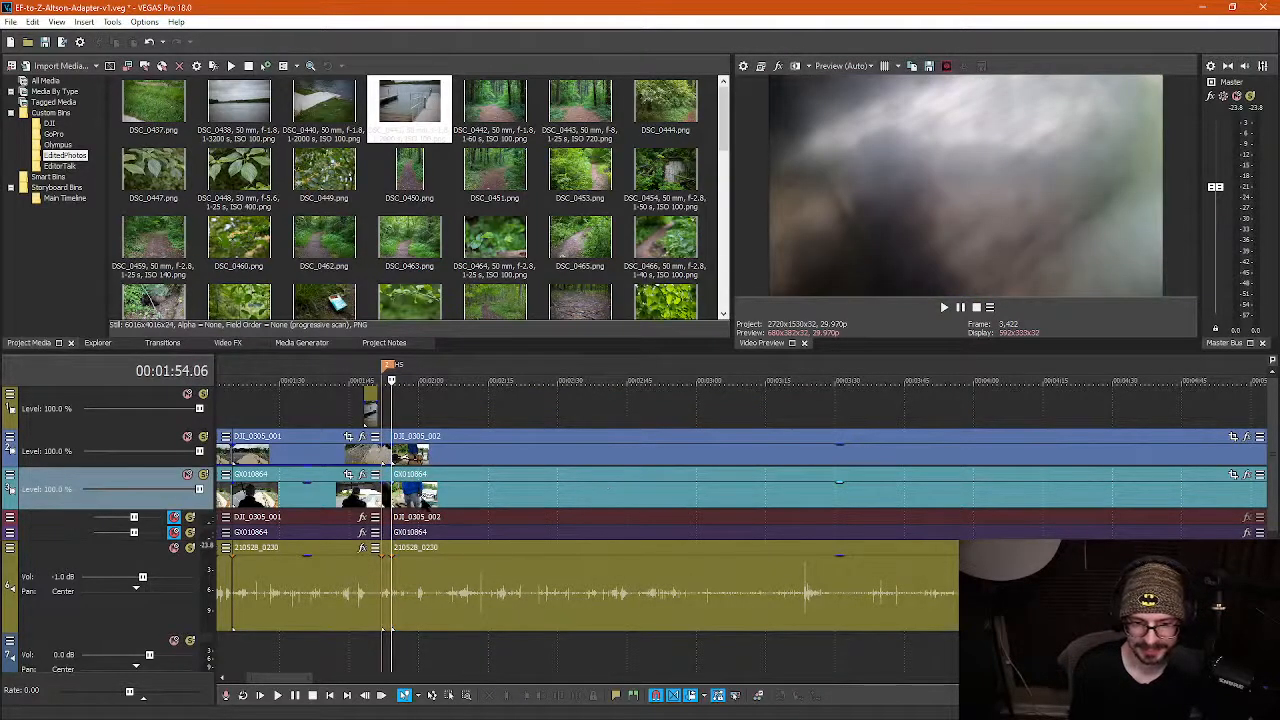
Preview the start of the DJI_0305_002 clip and lower its opacity to 0 % to switch to the GX010864 camera
key("space")
scroll(575, 545, "up", 3)
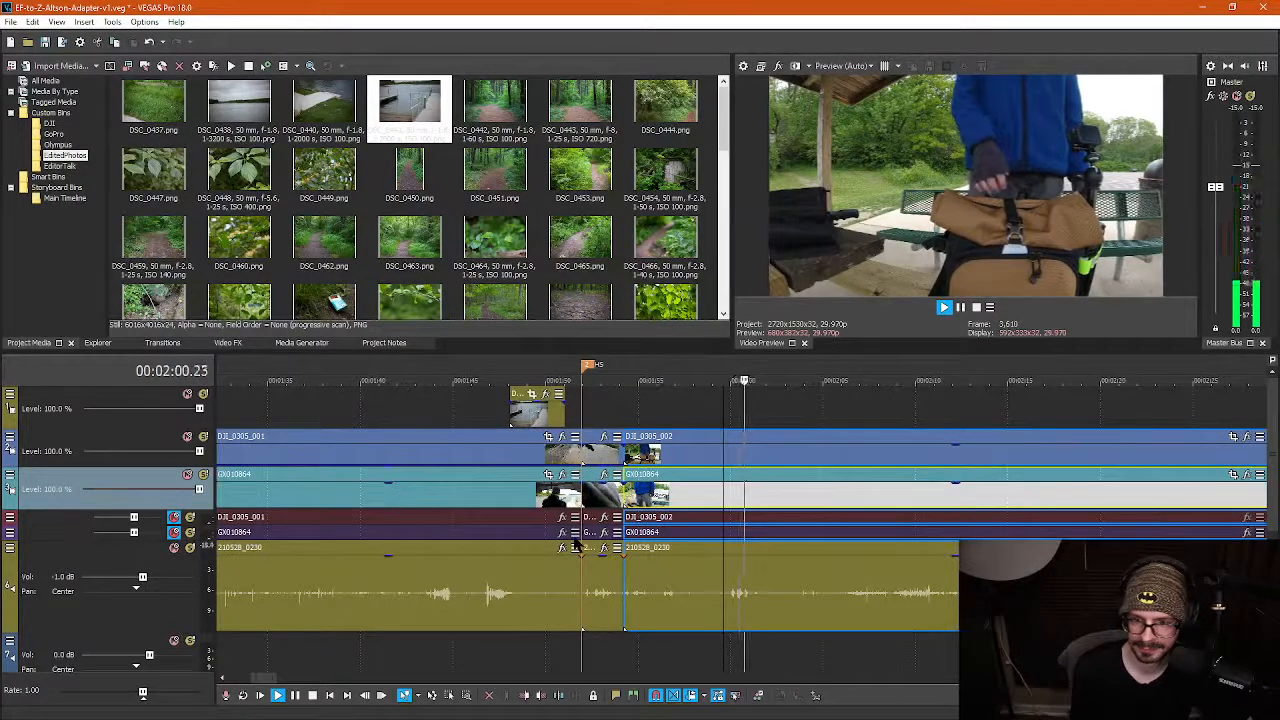
key("Return")
scroll(590, 548, "down", 2)
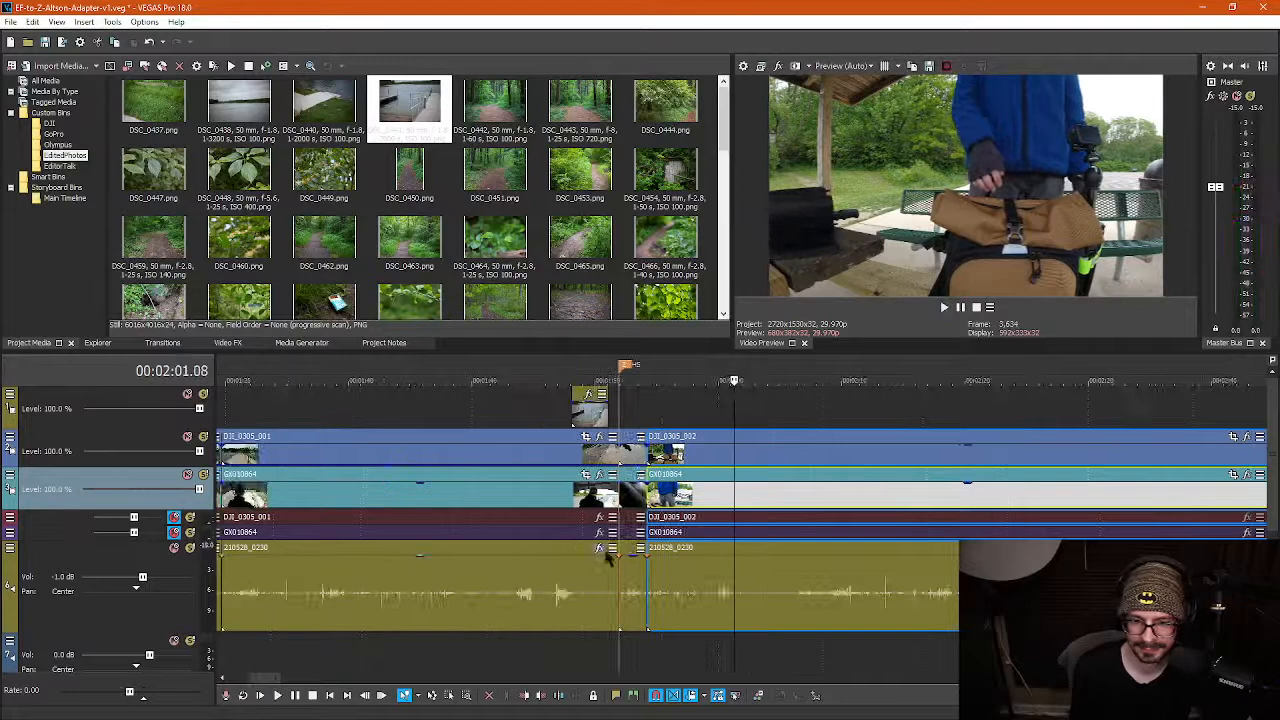
left_click(802, 519)
key("space")
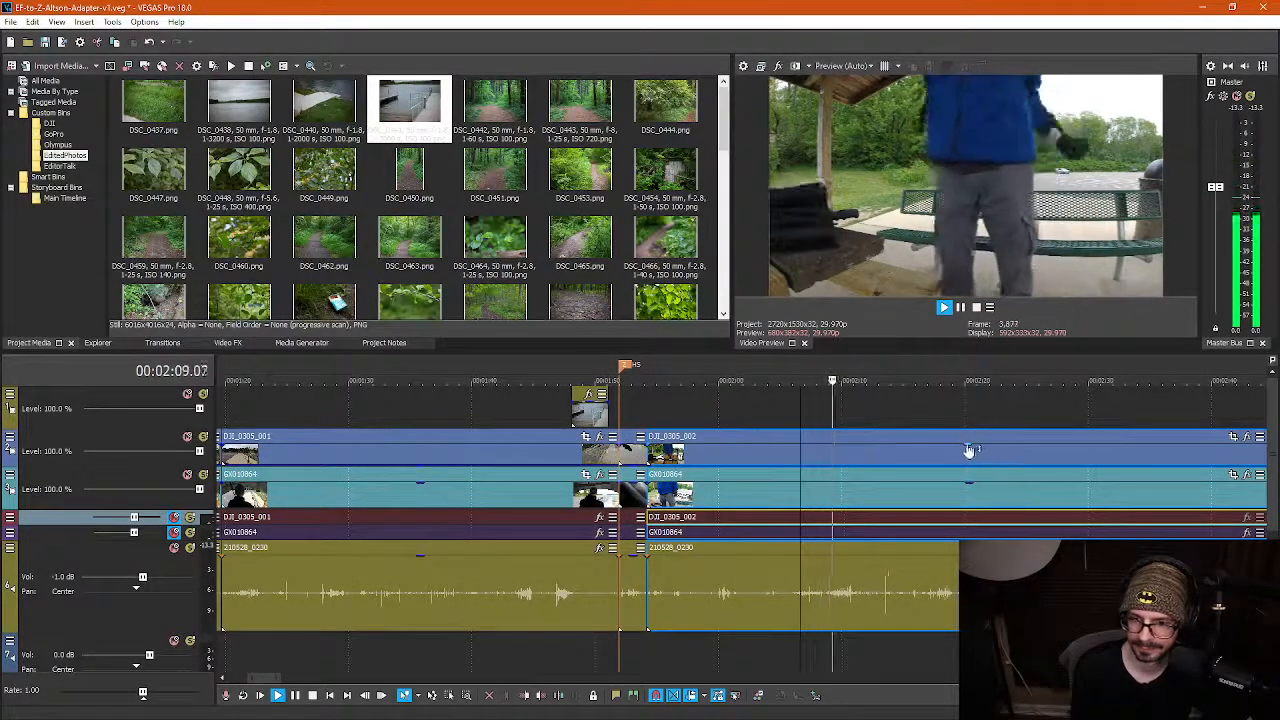
left_click_drag(966, 449, 972, 482)
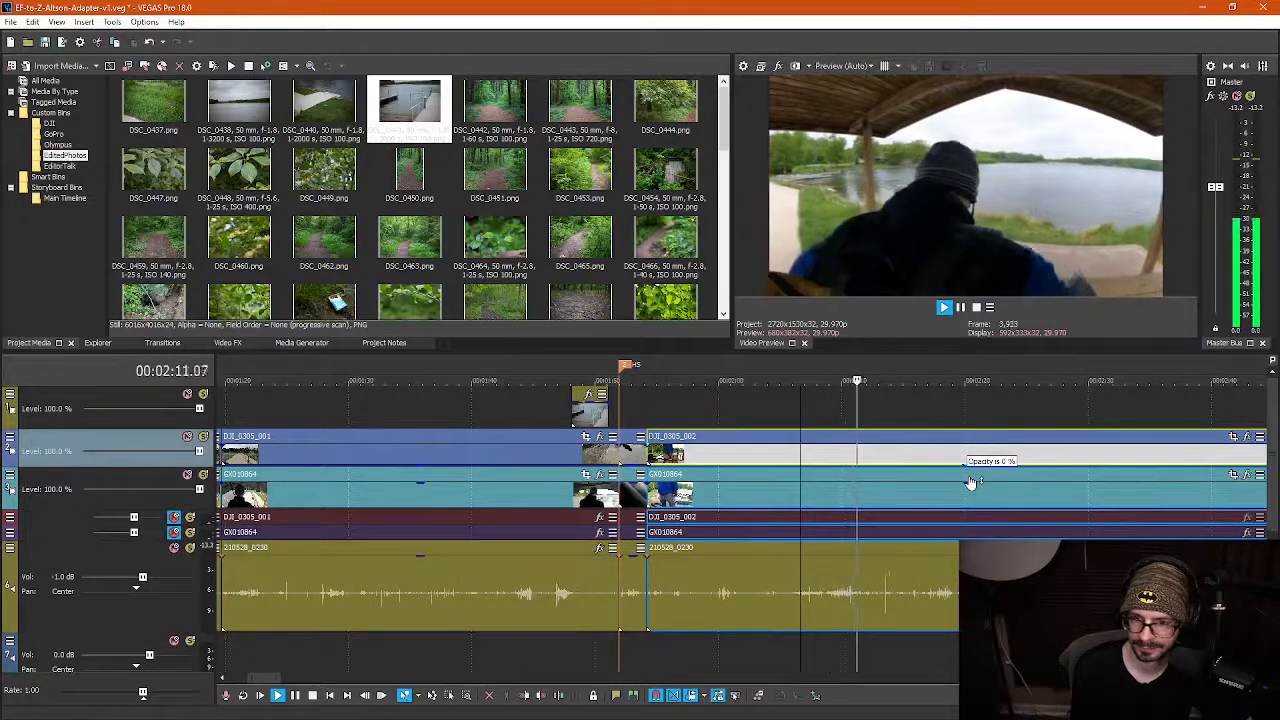
Examine the GX010864 footage from about 00:02:11 to 00:02:39 for parts to keep or cut
scroll(940, 507, "down", 2)
scroll(893, 507, "down", 1)
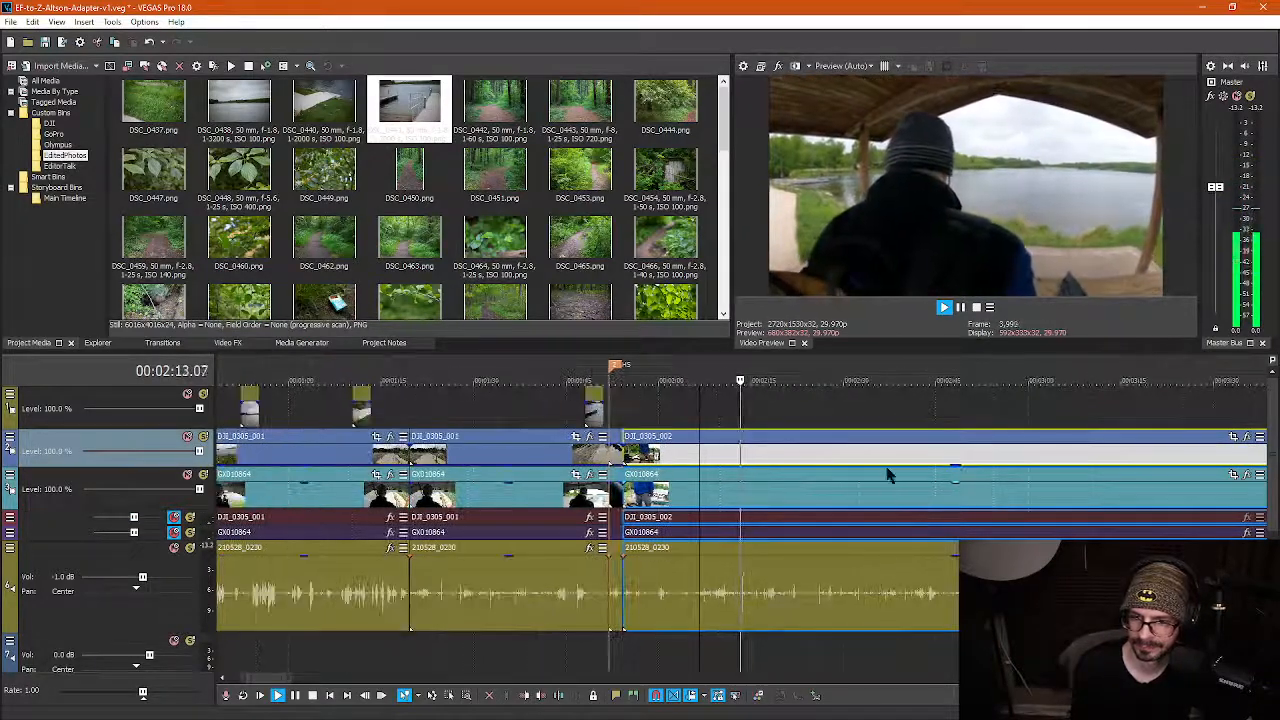
scroll(890, 472, "up", 2)
scroll(893, 470, "up", 1)
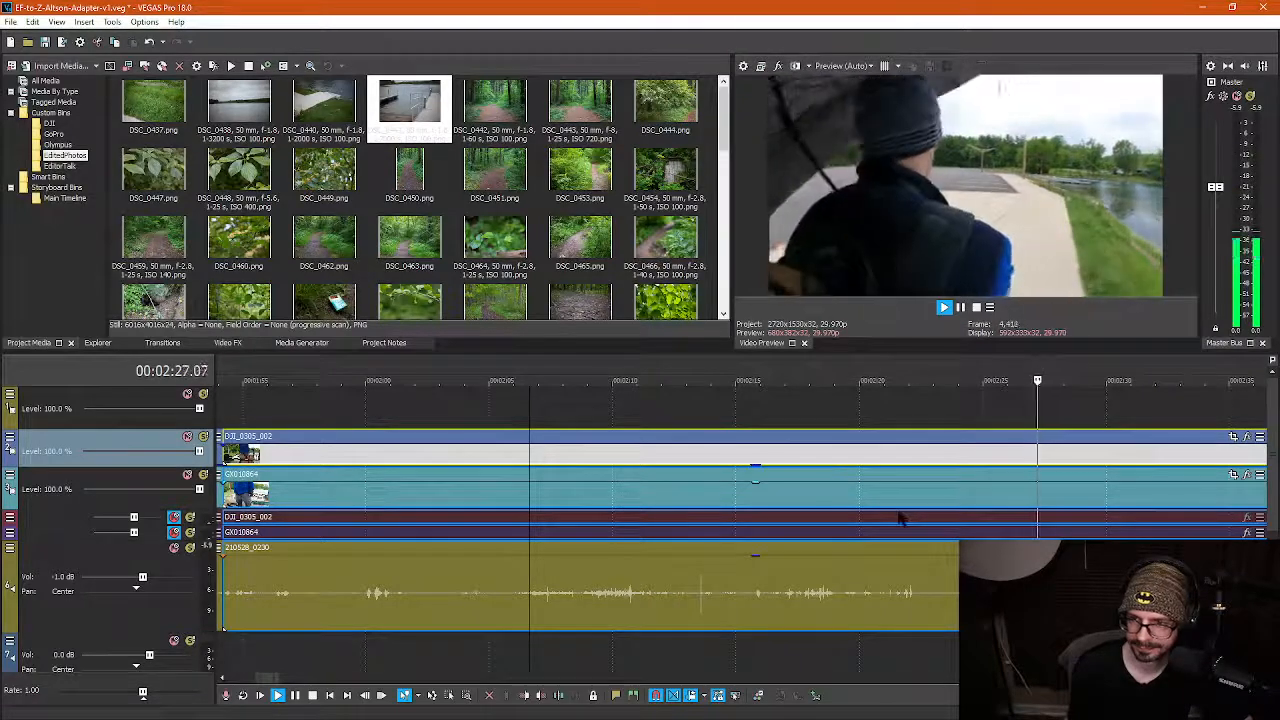
scroll(908, 520, "down", 3)
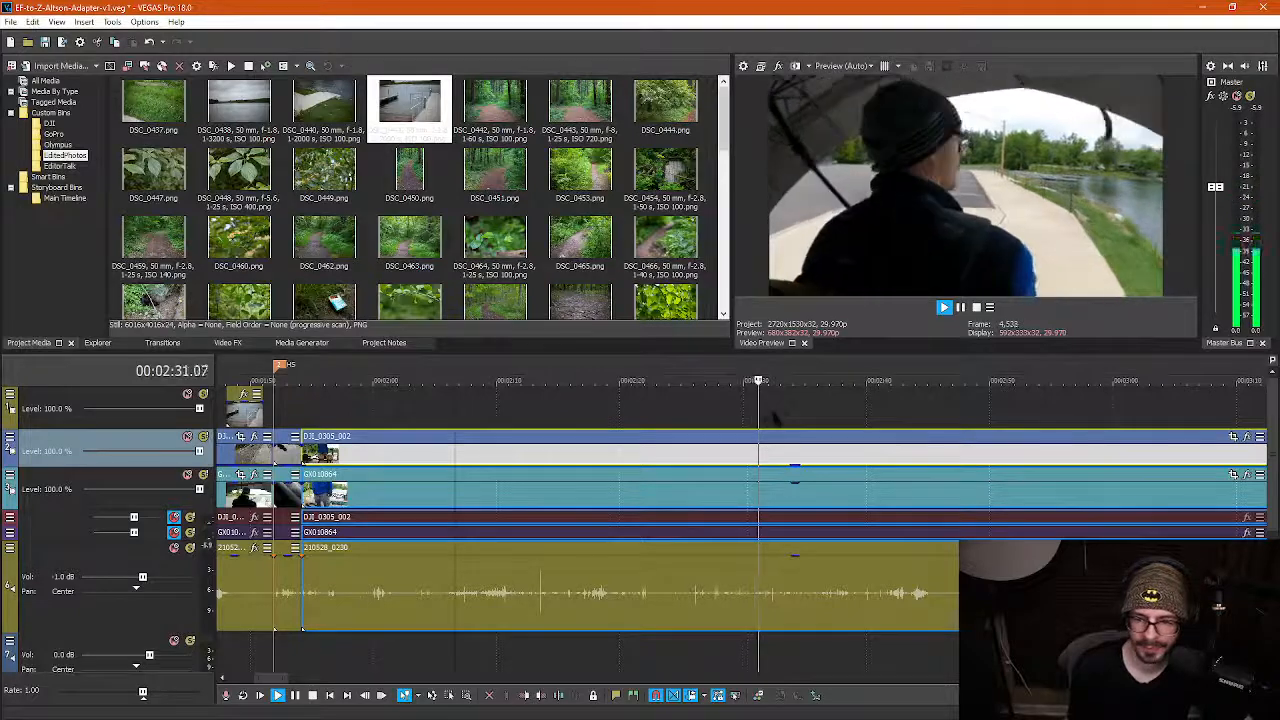
key("space")
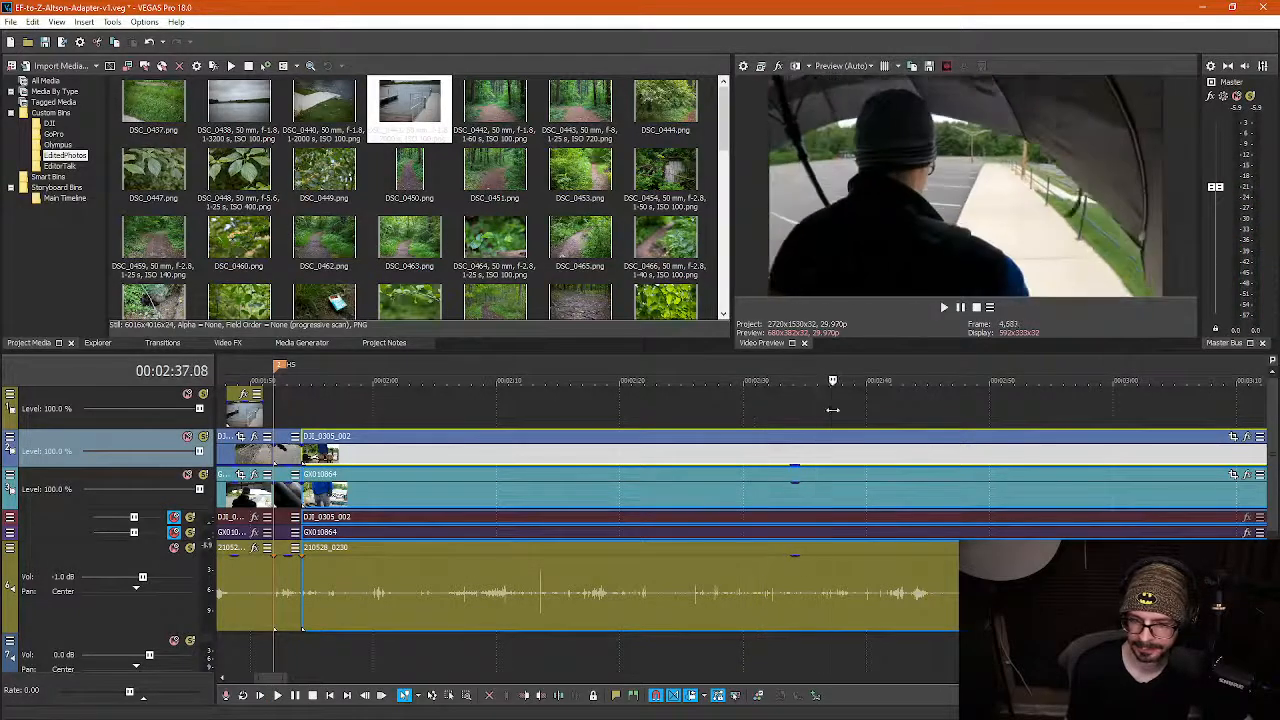
key("space")
key("space")
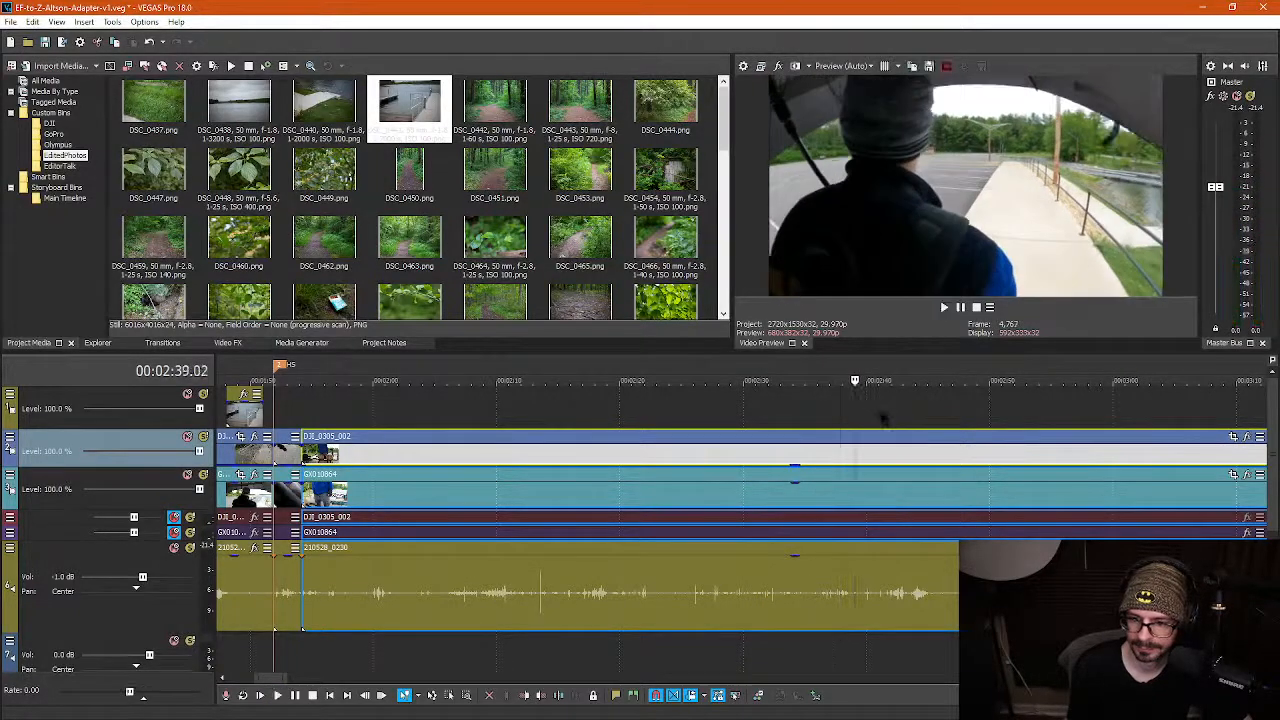
Examine the GX010864 footage from about 00:02:39 to 00:03:49 for a point where the usable part starts
left_click(882, 415)
key("space")
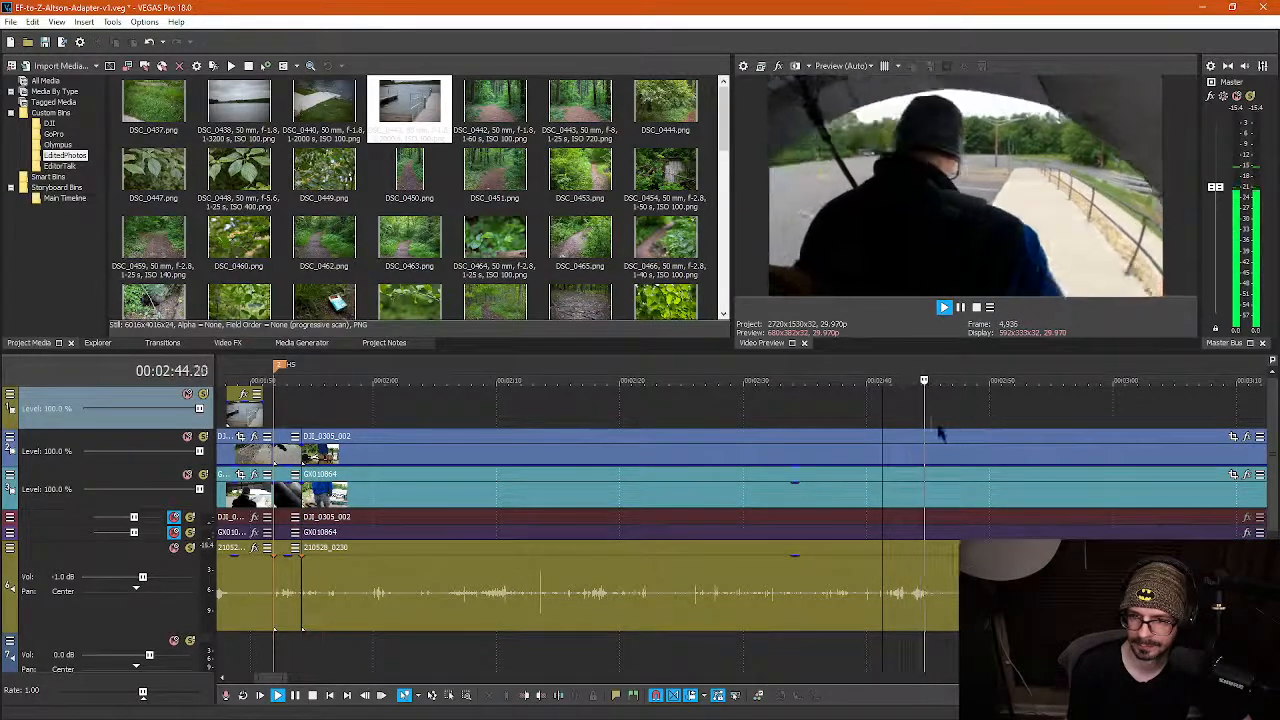
key("Return")
left_click(998, 428)
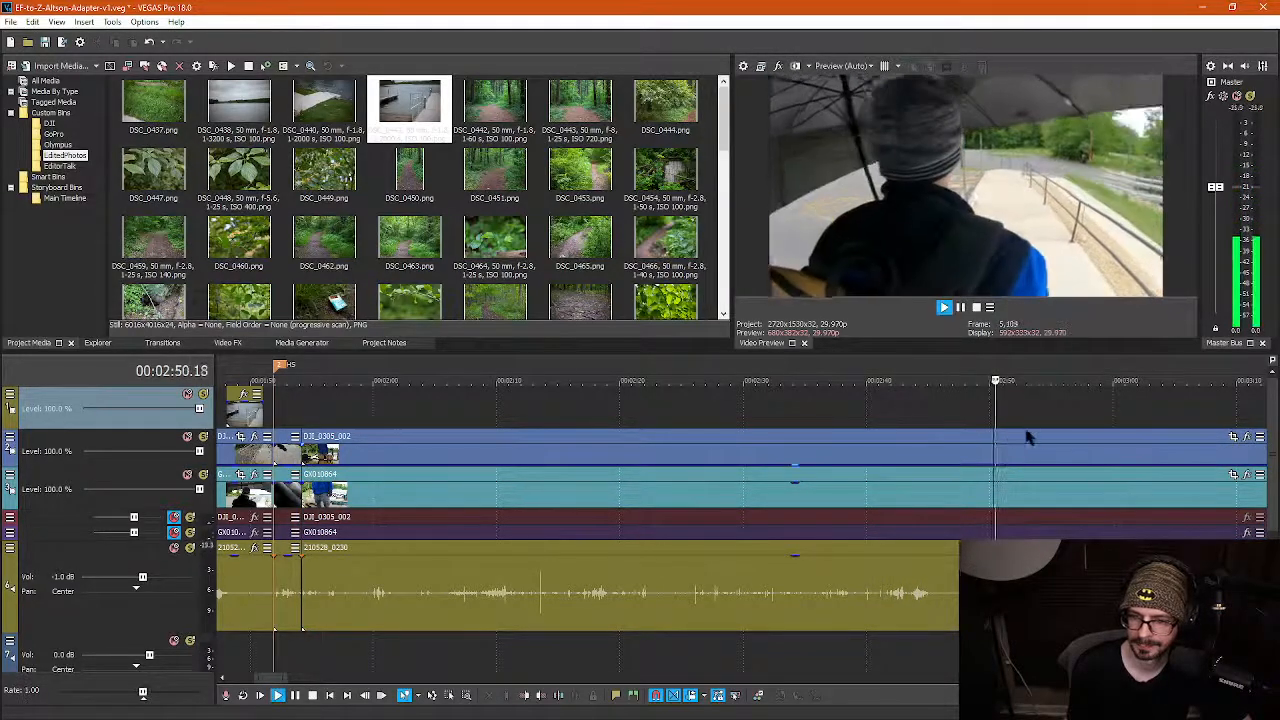
left_click(1004, 420)
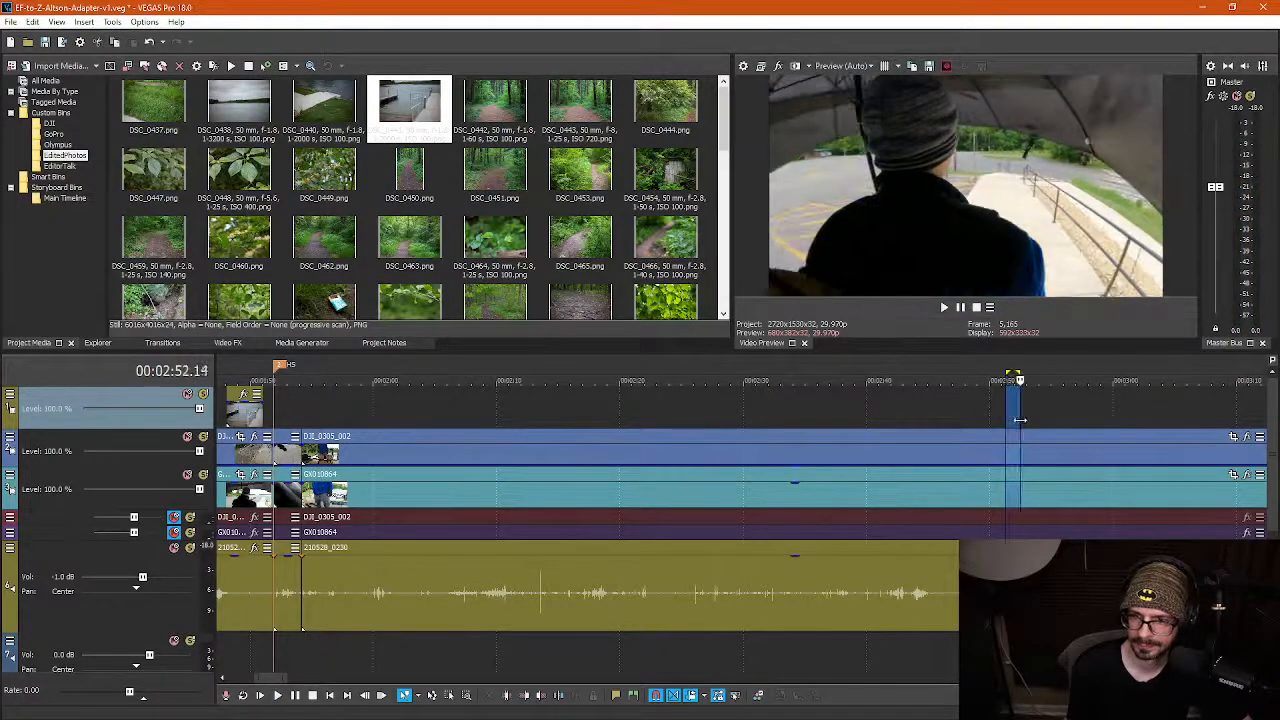
left_click(1035, 420)
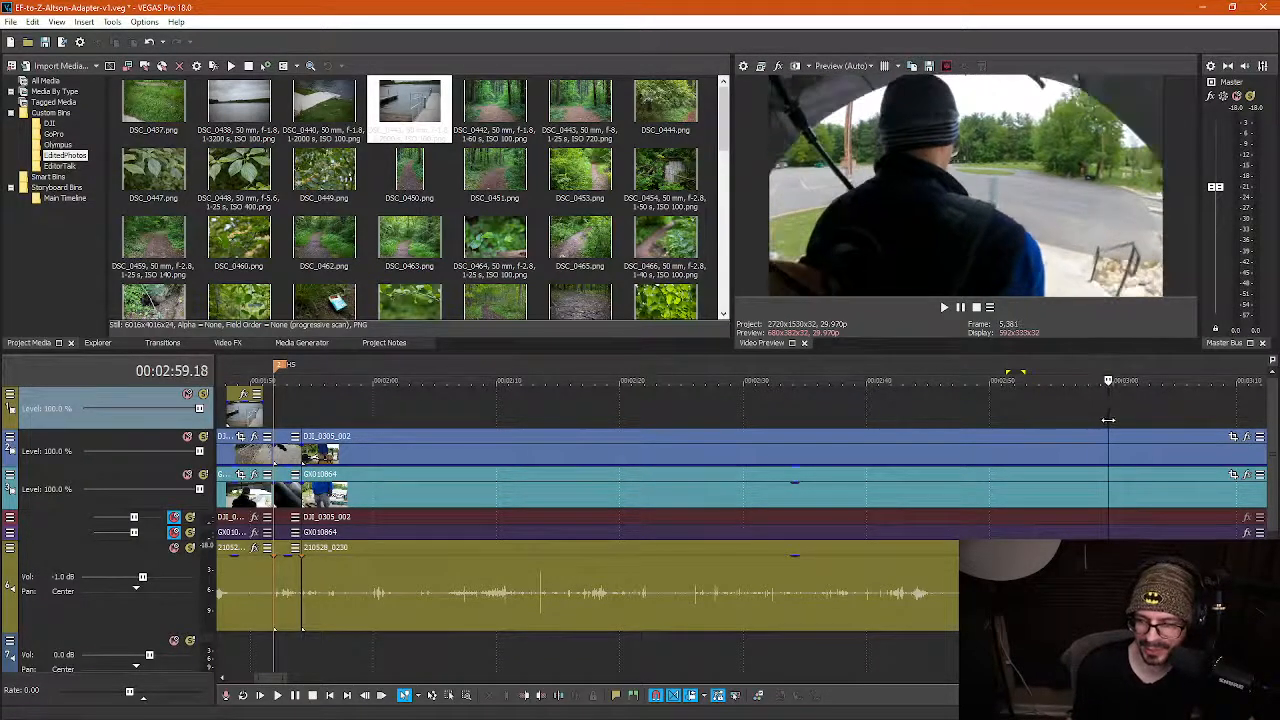
left_click_drag(1108, 420, 1126, 420)
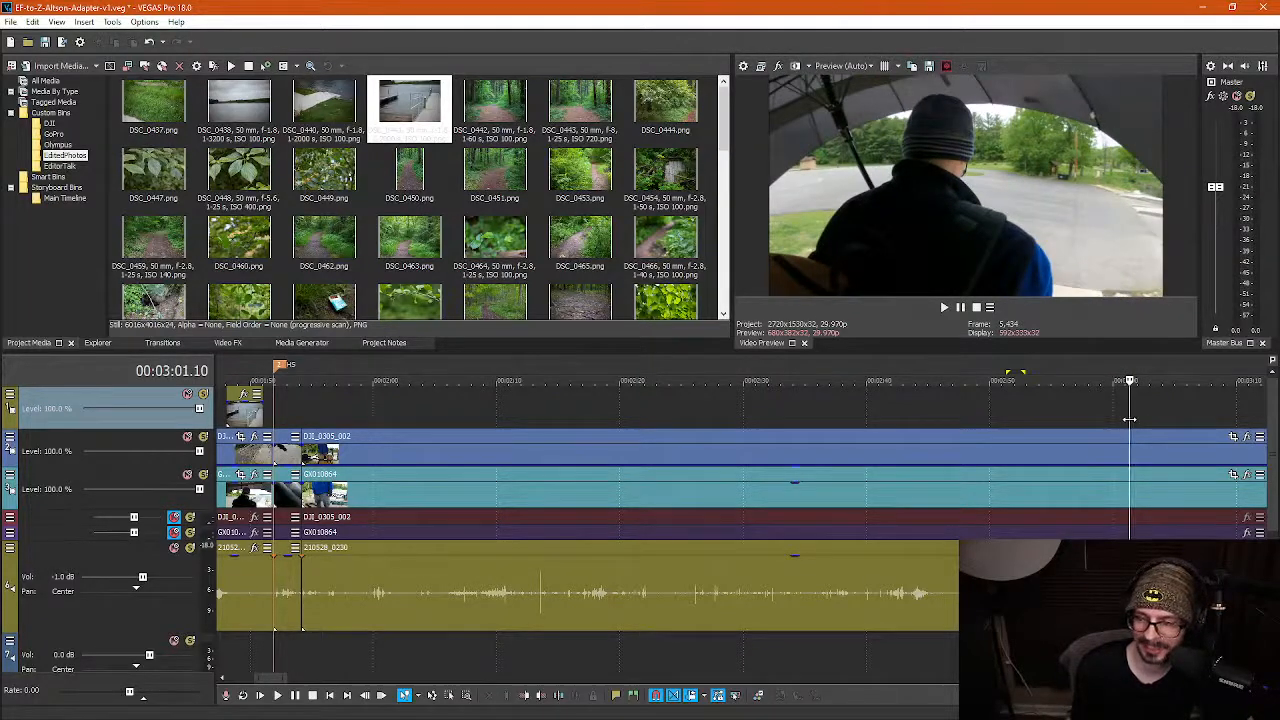
left_click_drag(1129, 420, 1213, 422)
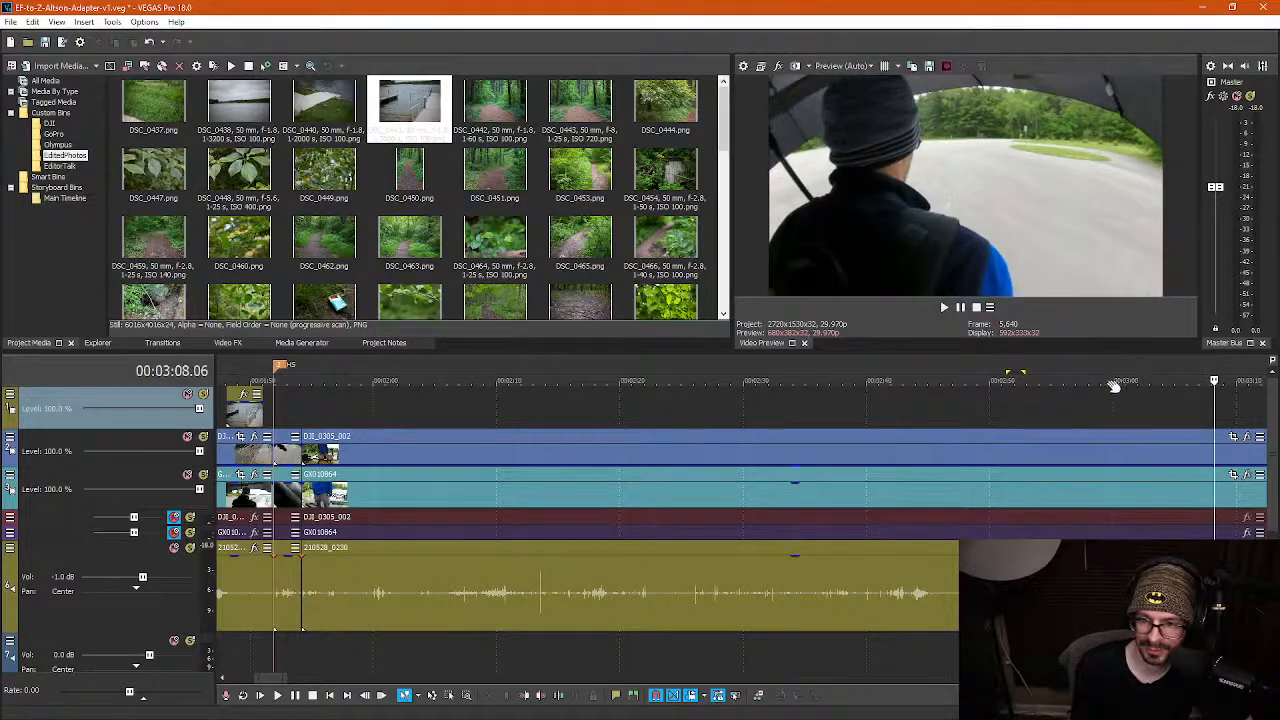
left_click_drag(1113, 383, 416, 372)
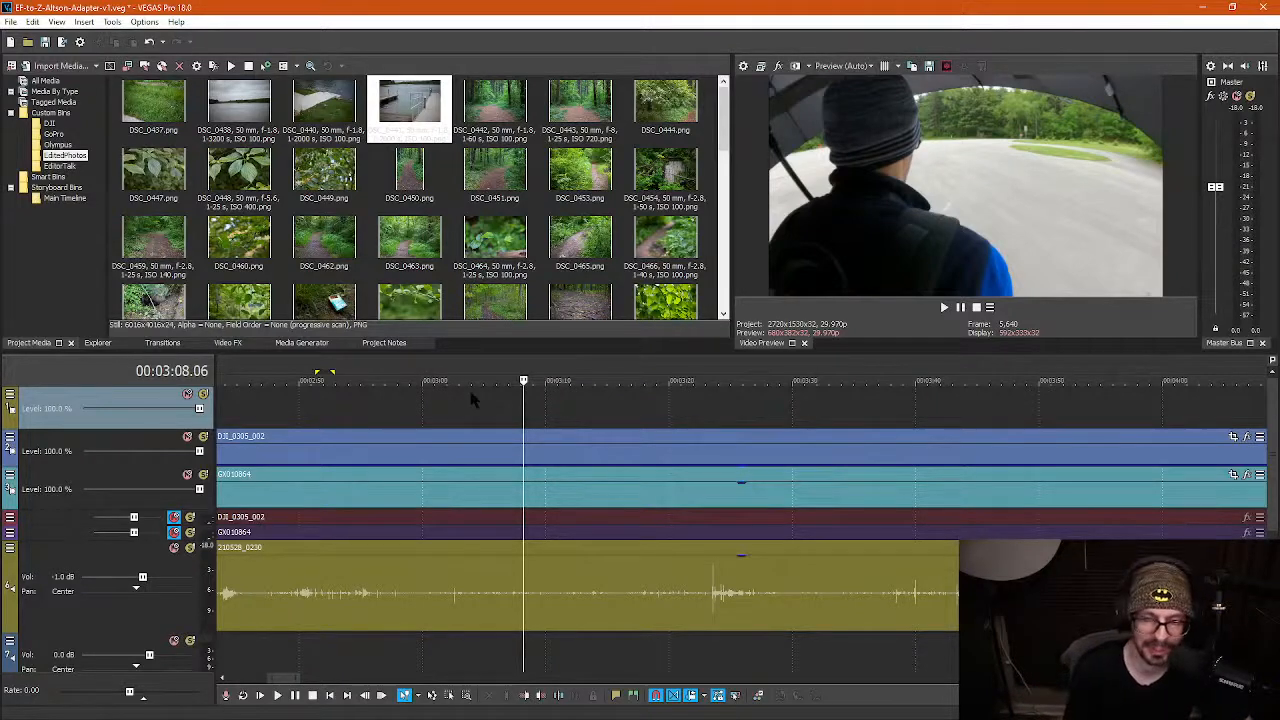
left_click_drag(523, 408, 651, 403)
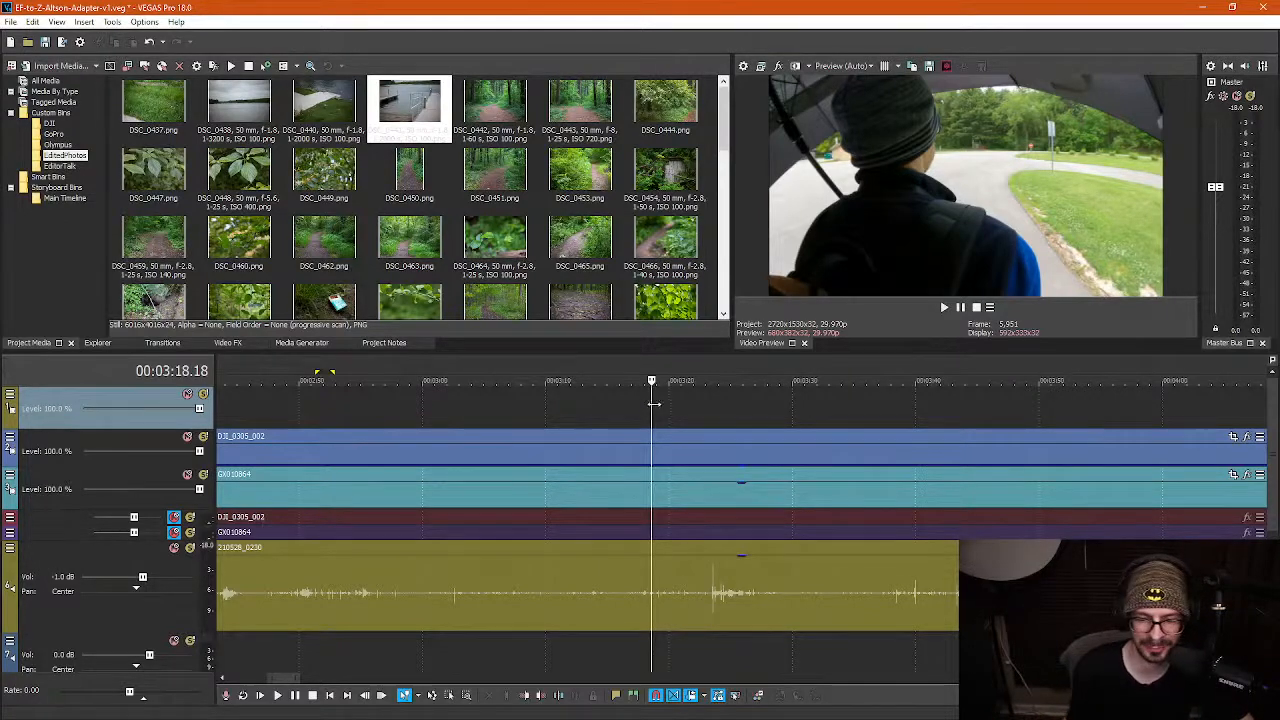
left_click_drag(649, 403, 1067, 414)
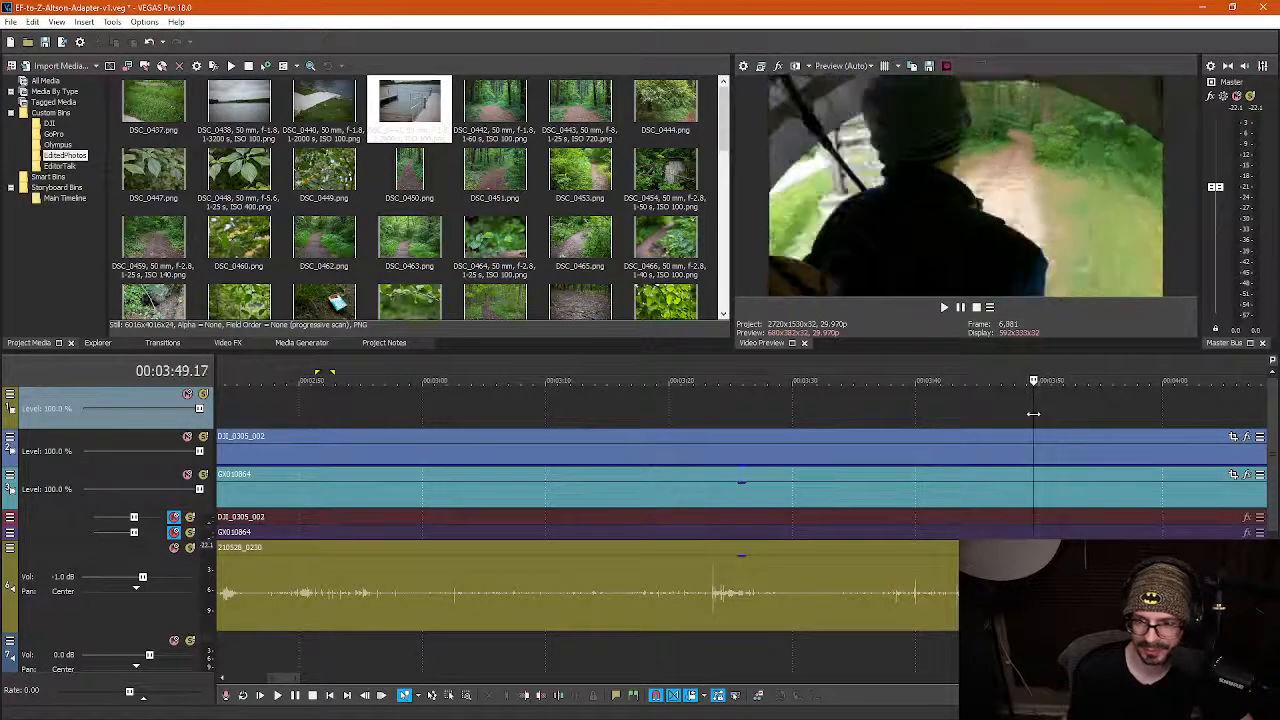
Split the grouped DJI_0305_002 and GX010864 clips at about 00:03:53 and delete the section before the cut, closing the gap
key("space")
scroll(1090, 455, "up", 4)
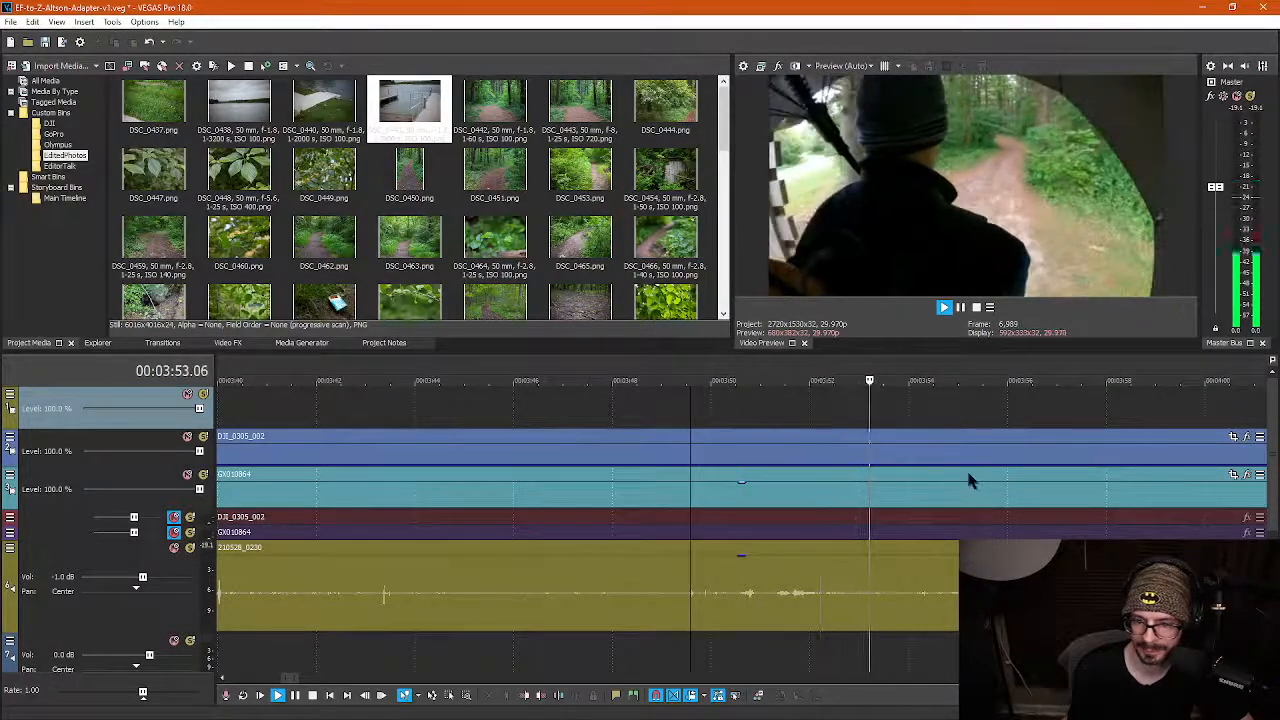
key("Return")
scroll(960, 472, "down", 5)
key("s")
left_click(643, 452)
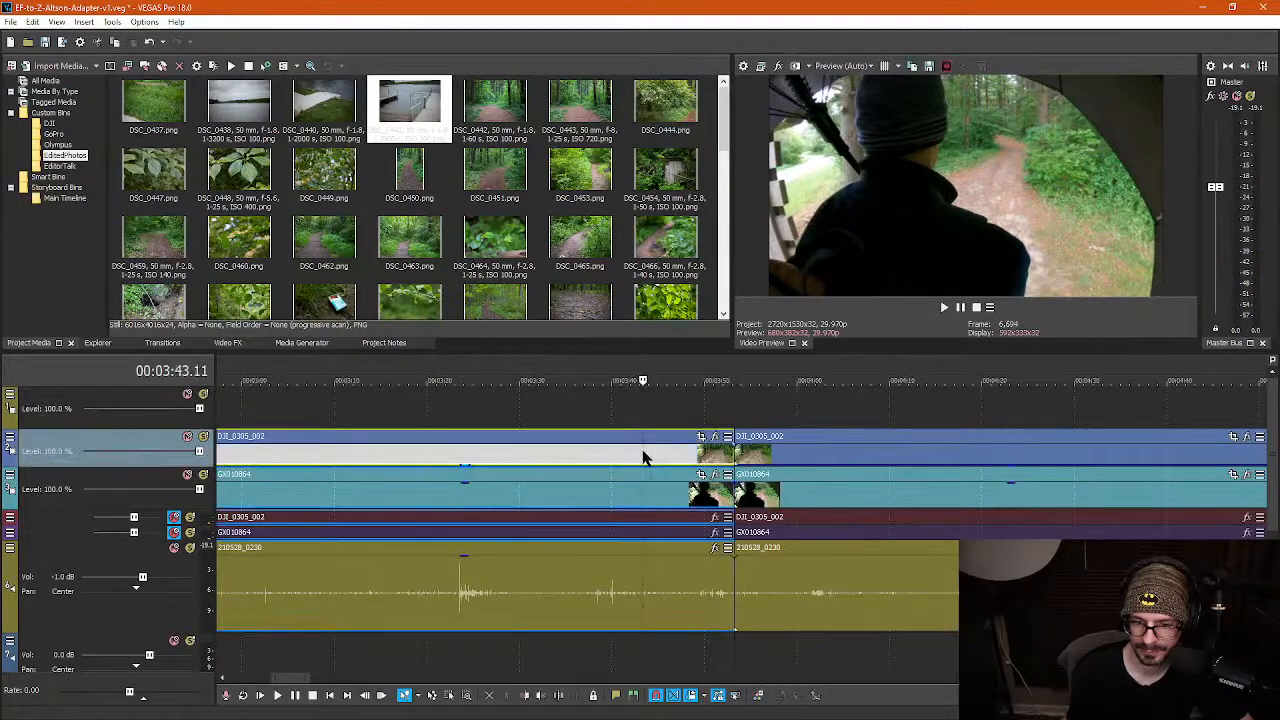
scroll(643, 455, "down", 3)
key("Delete")
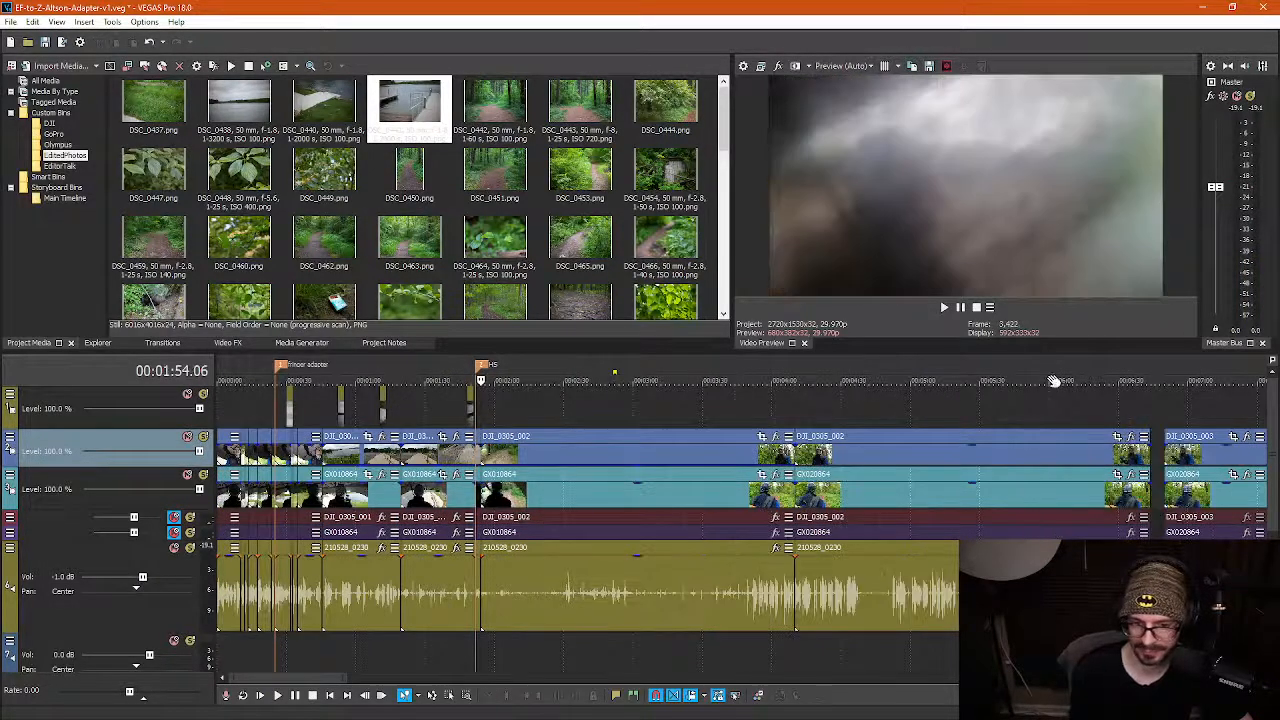
Save the project as a new version named EF-to-Z-Altson-Adapter-v2.veg
scroll(631, 485, "up", 3)
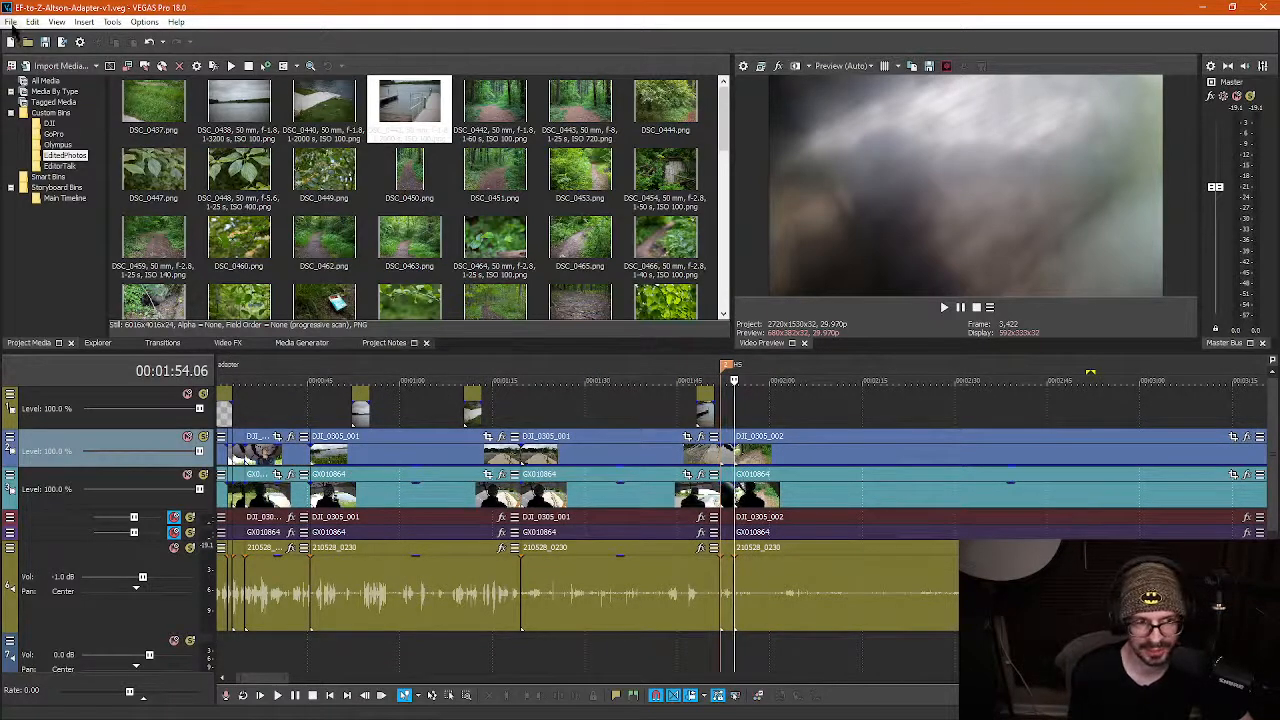
left_click(10, 22)
left_click(39, 103)
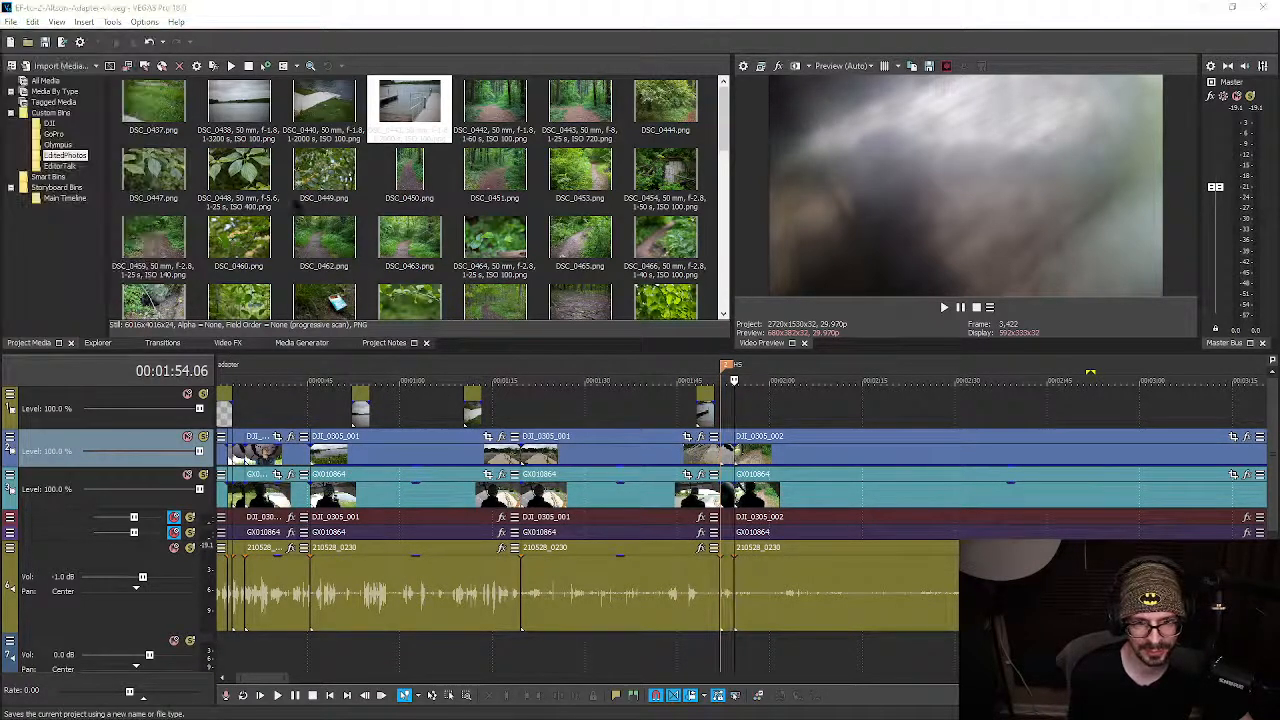
Examine the GX010864 footage from about 00:02:24 to 00:03:51 for the next part worth keeping
left_click(876, 400)
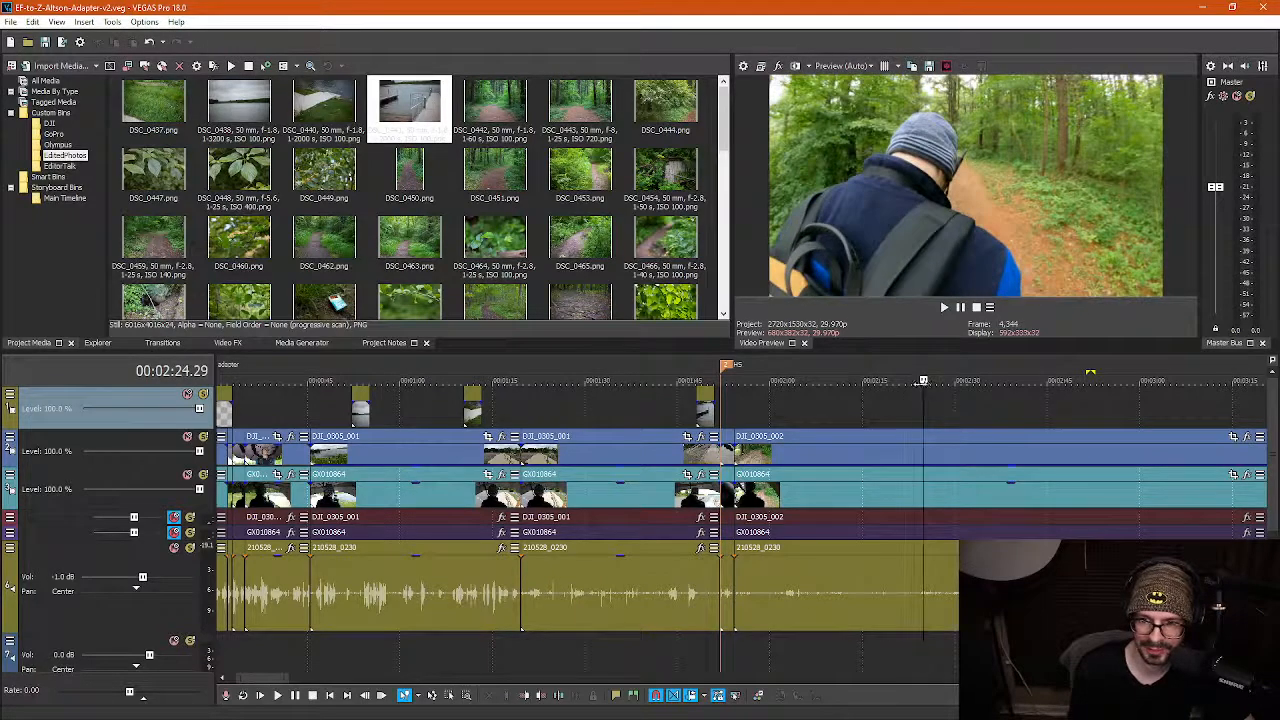
left_click_drag(920, 383, 880, 382)
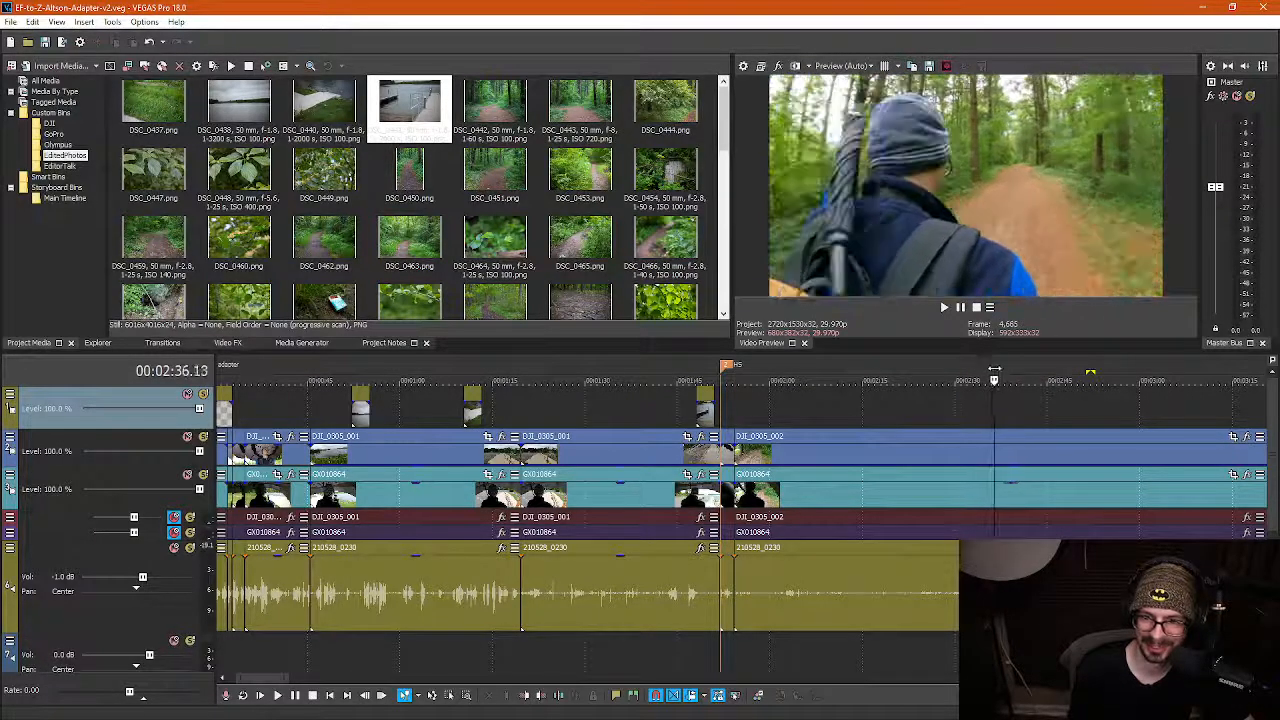
left_click_drag(1003, 365, 1021, 352)
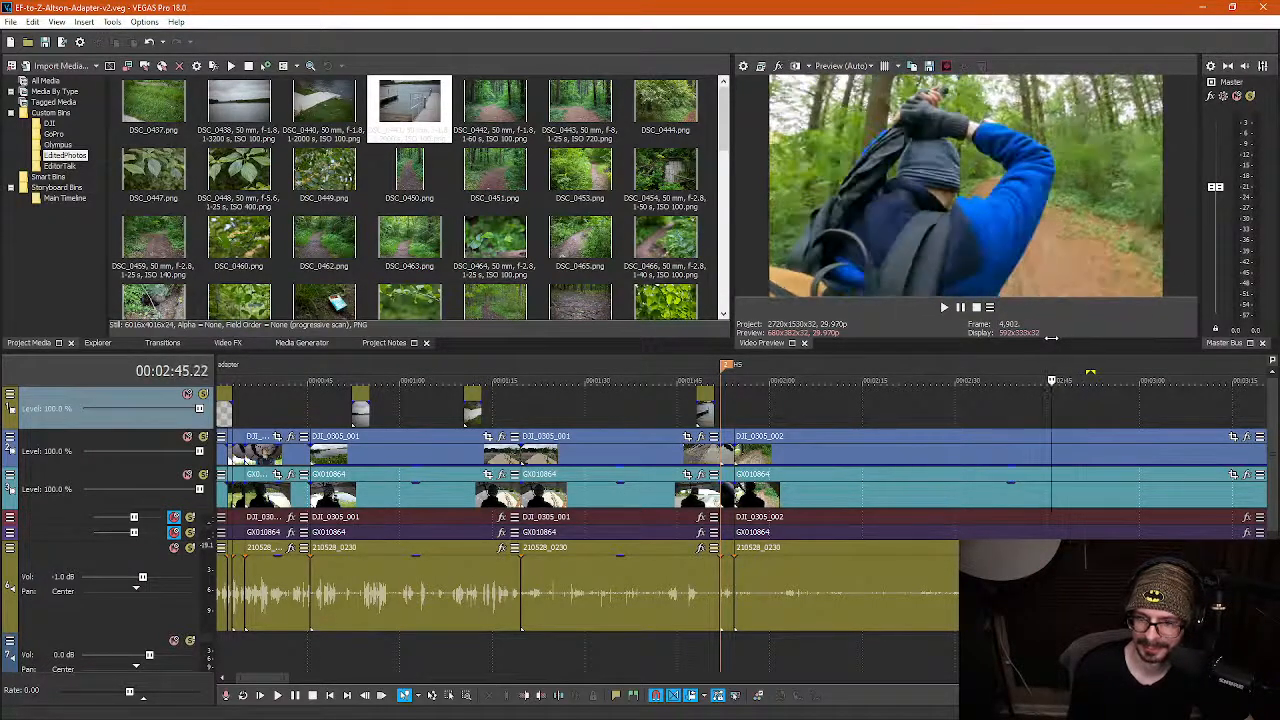
key("space")
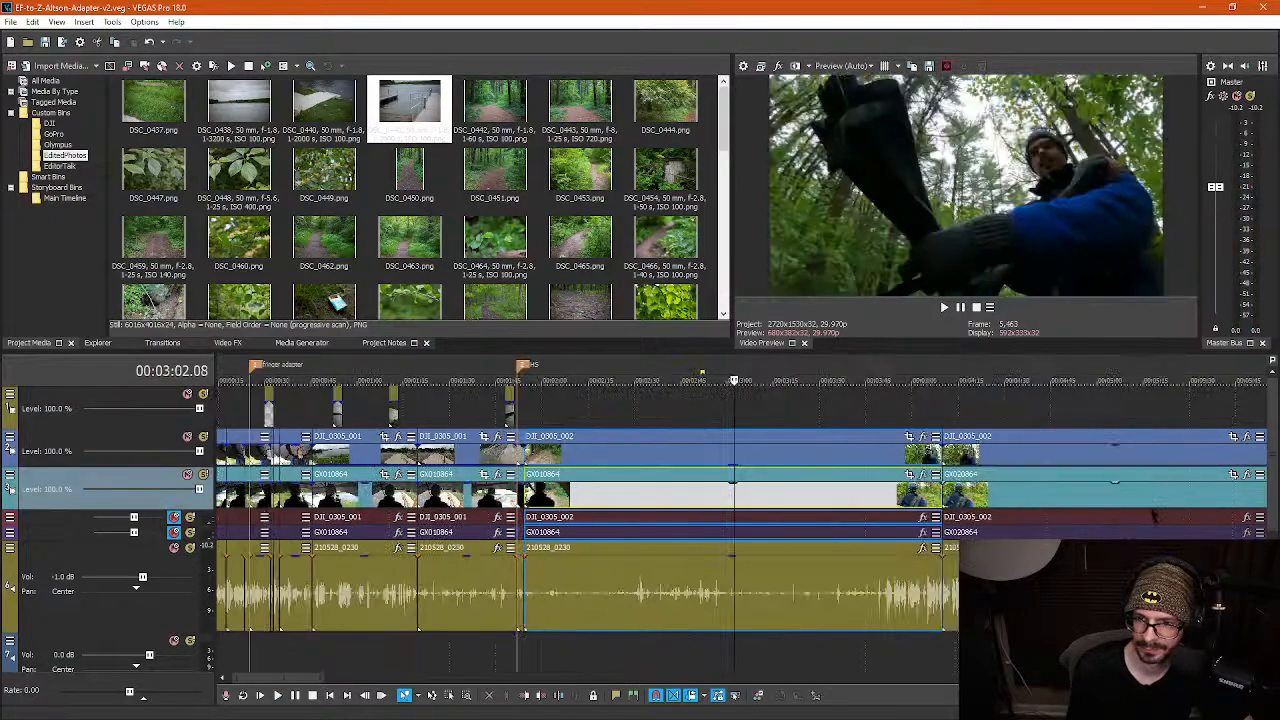
scroll(823, 506, "up", 5)
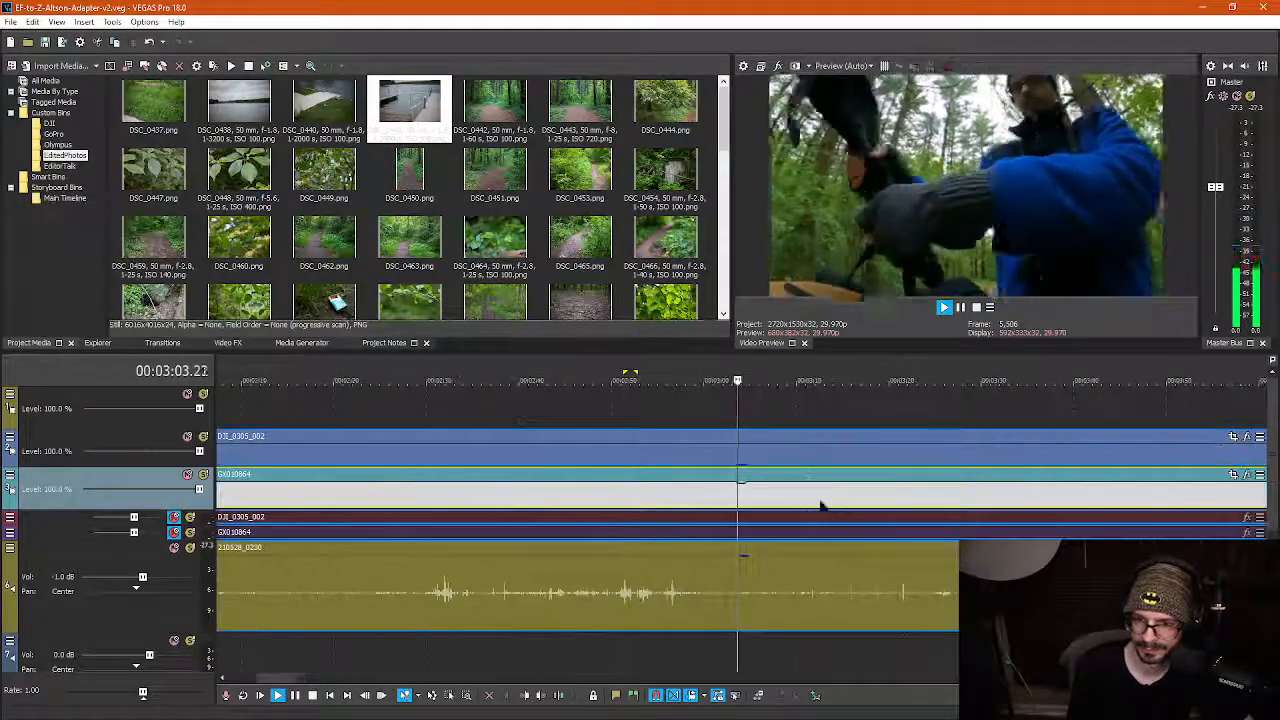
left_click_drag(740, 412, 848, 407)
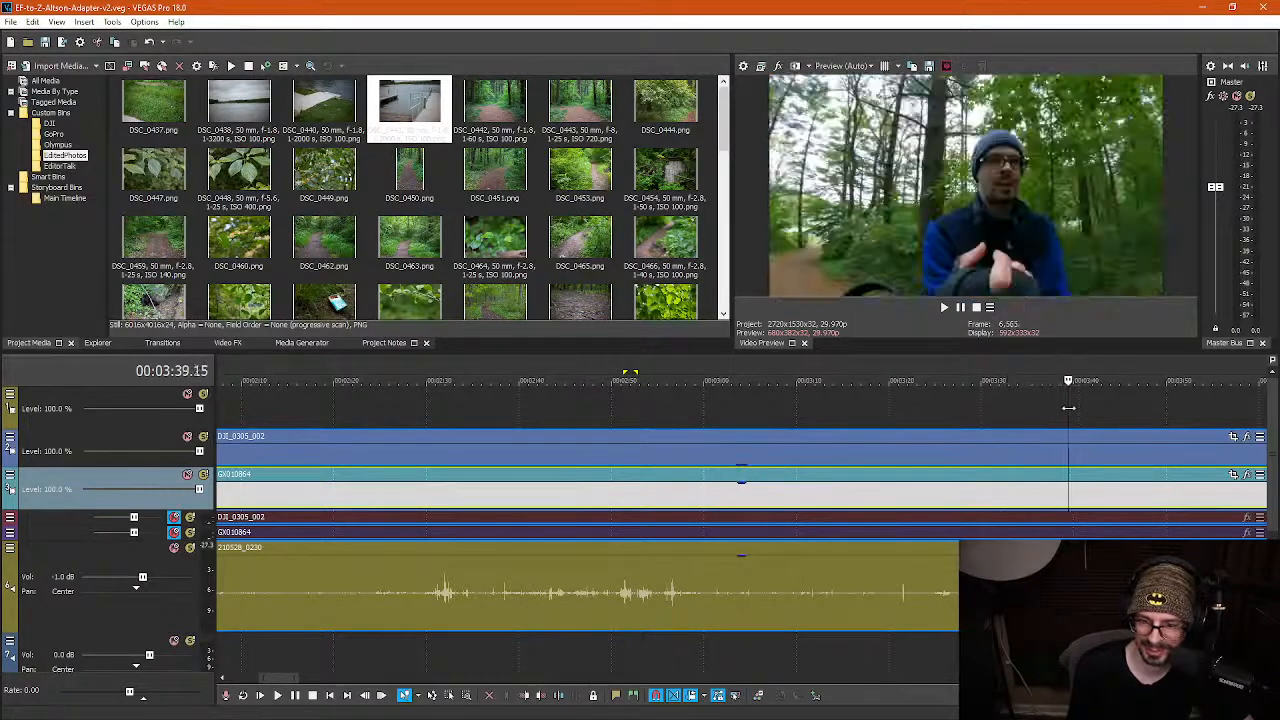
left_click_drag(1077, 407, 1178, 381)
Split the grouped DJI_0305_002 and GX010864 clips at 00:03:51.09 and delete the section before the cut, closing the gap
scroll(1172, 440, "up", 5)
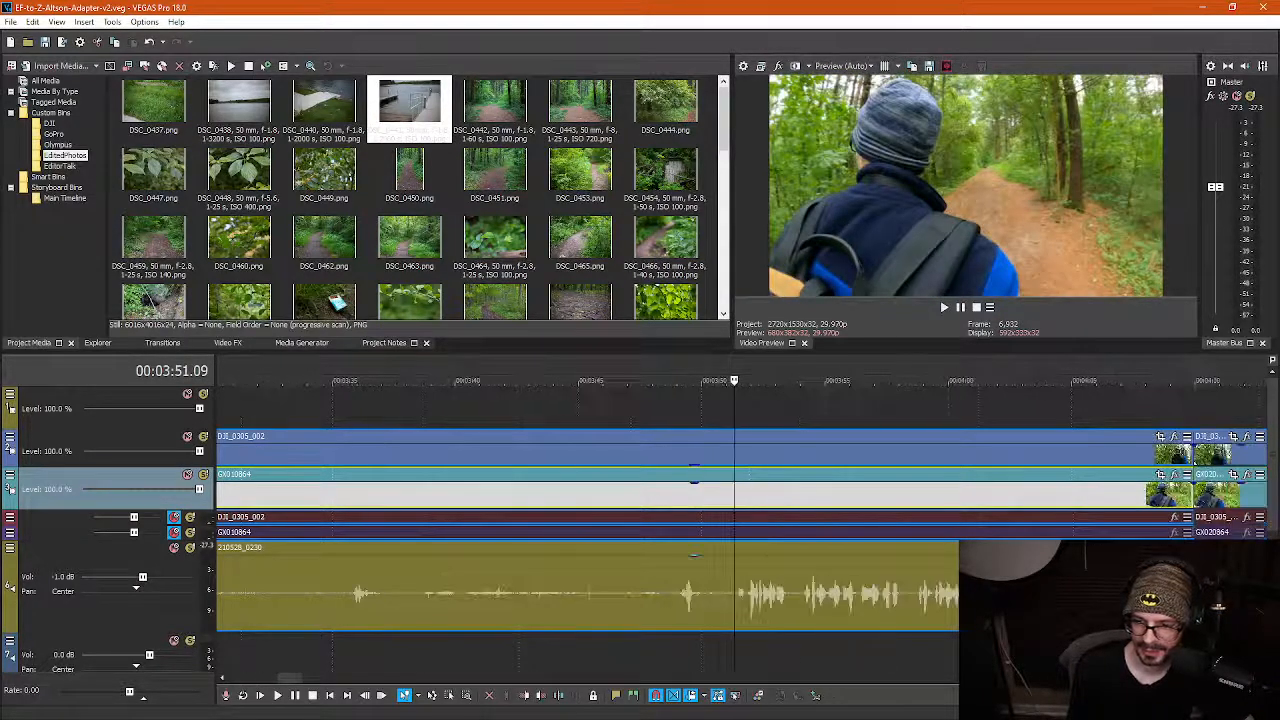
key("s")
scroll(540, 574, "down", 4)
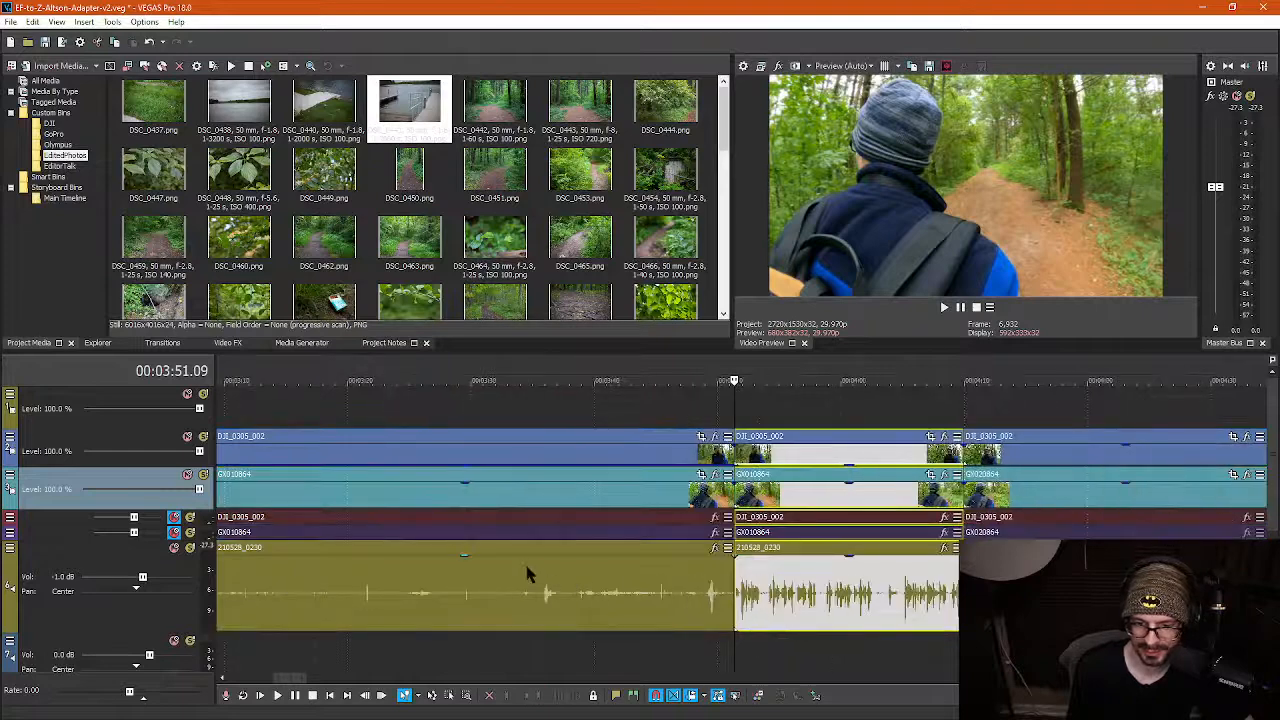
left_click(499, 487)
scroll(499, 487, "down", 3)
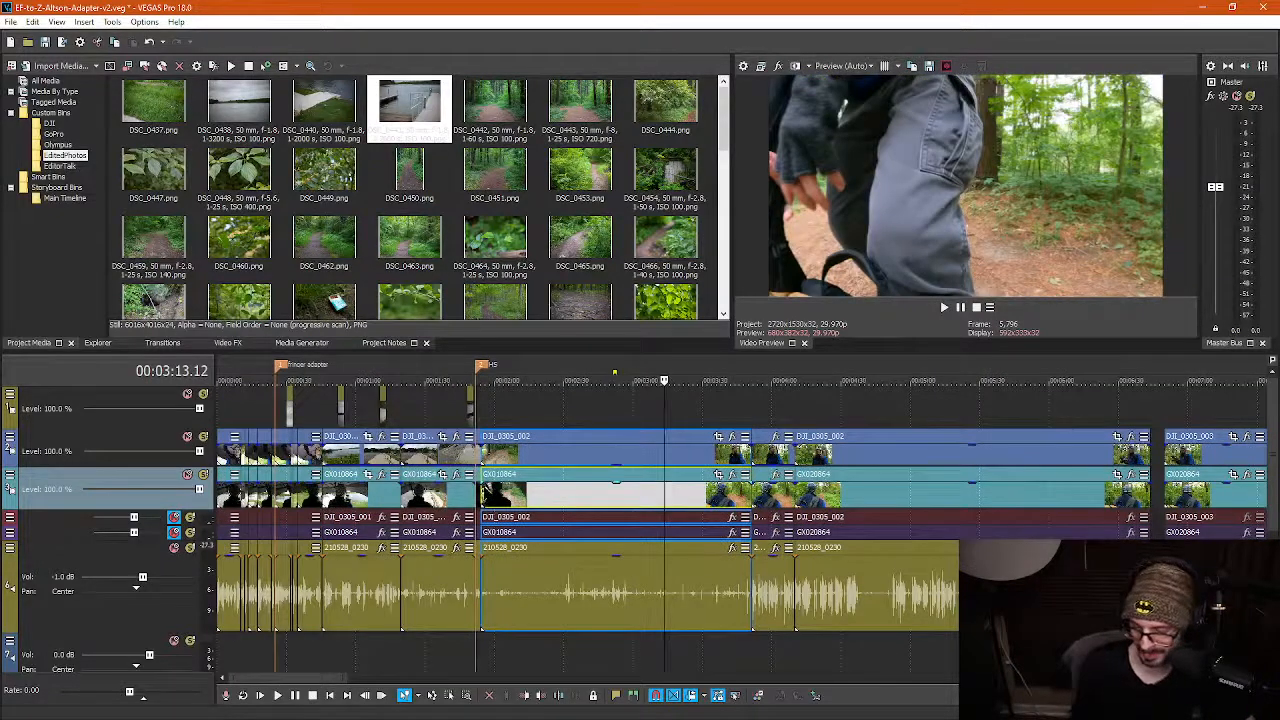
key("Delete")
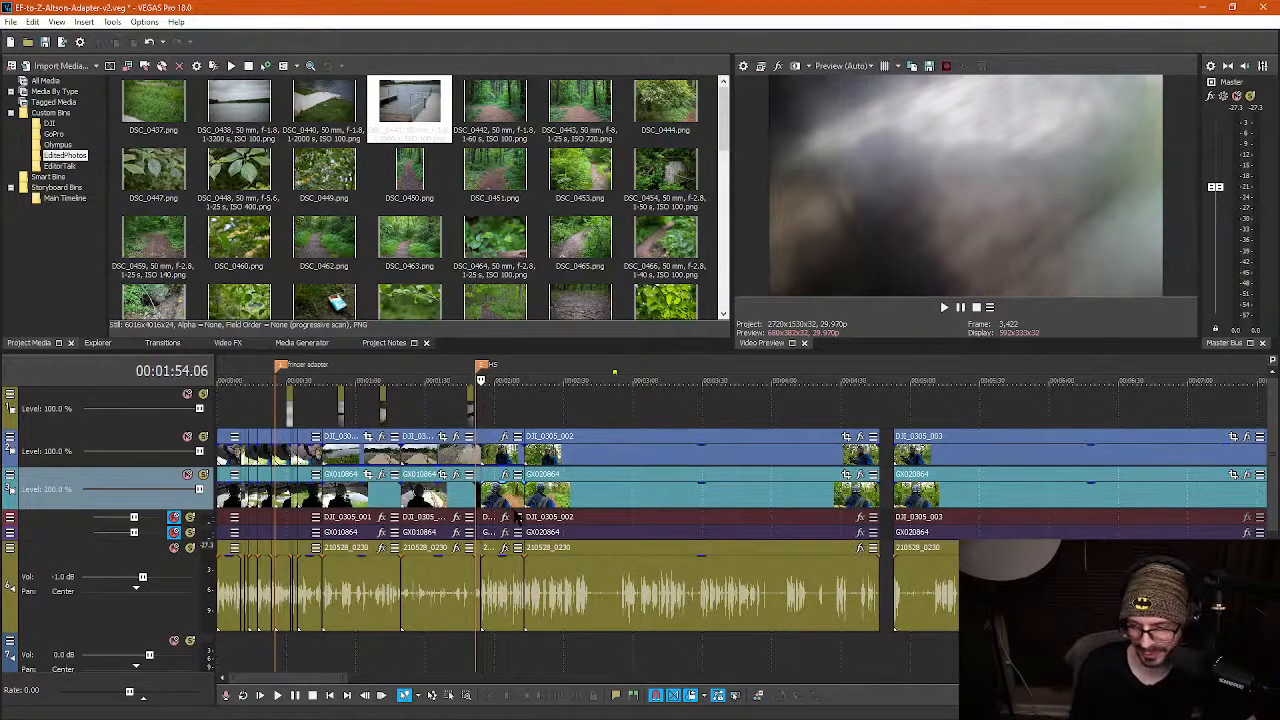
Preview the start of DJI_0305_002, split it in the speech pause at about 00:01:57 and delete the opening piece, closing the gap
scroll(740, 575, "up", 6)
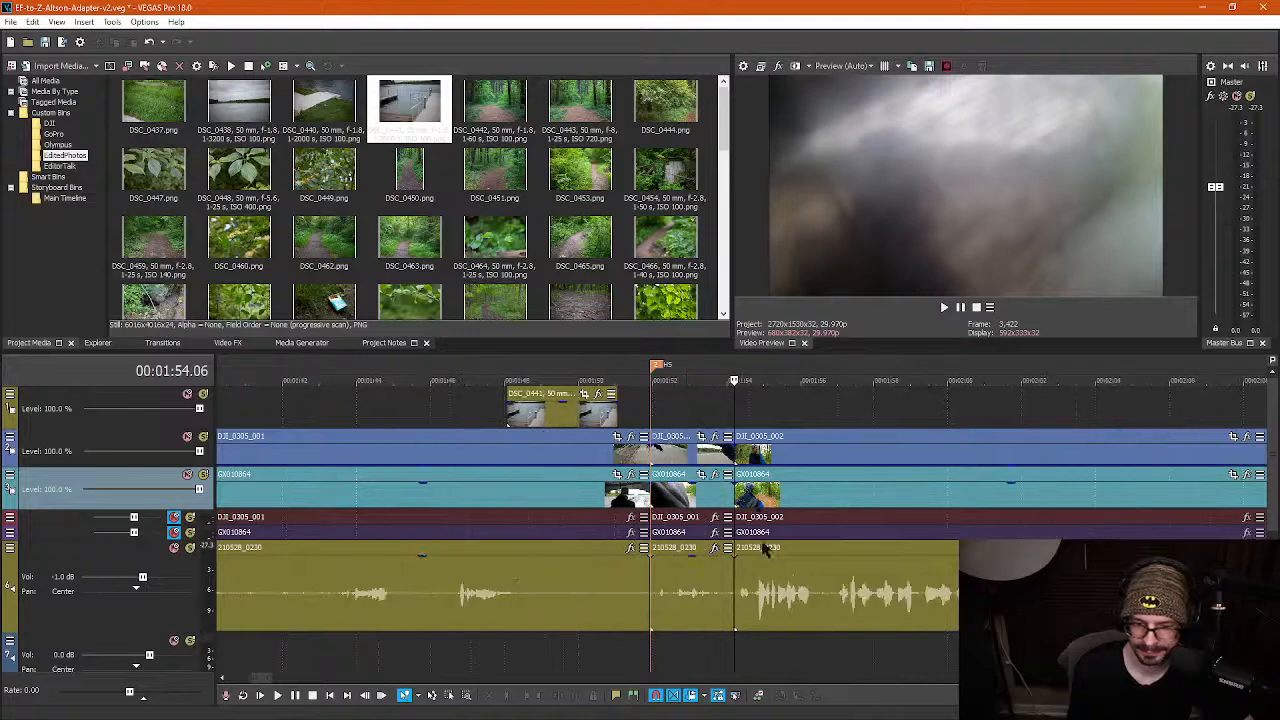
key("space")
scroll(898, 562, "down", 3)
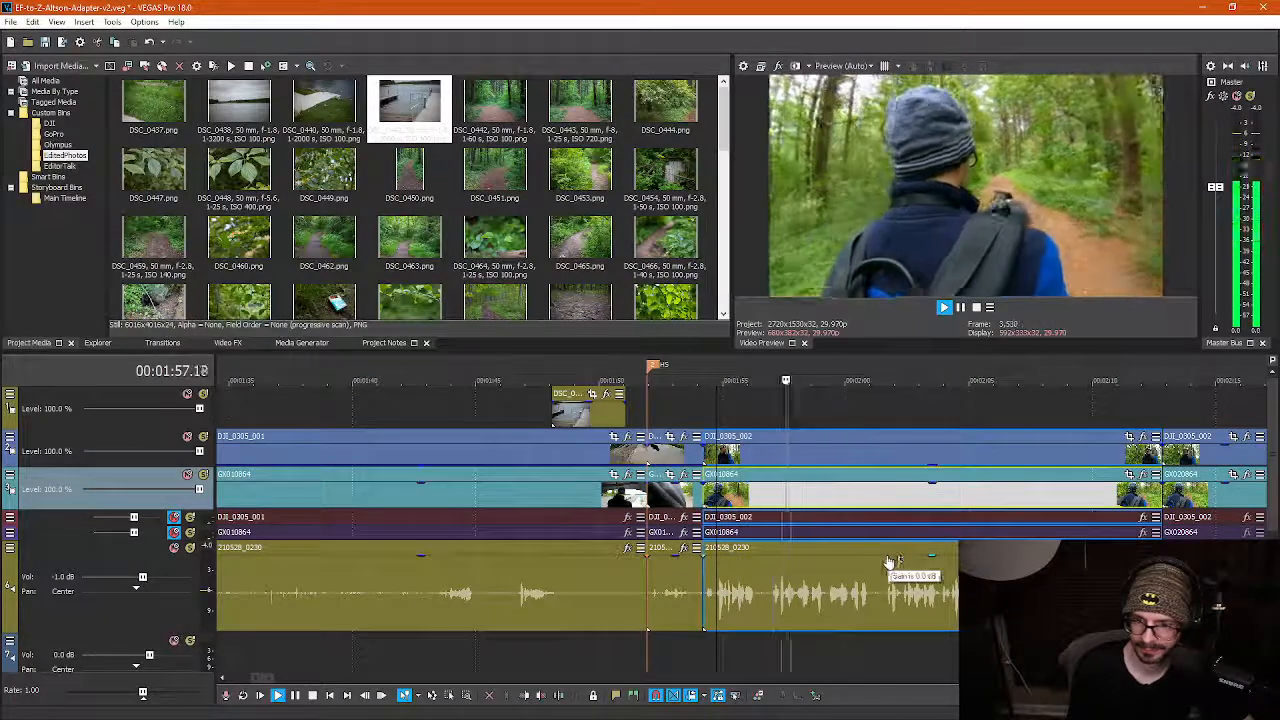
scroll(775, 598, "up", 3)
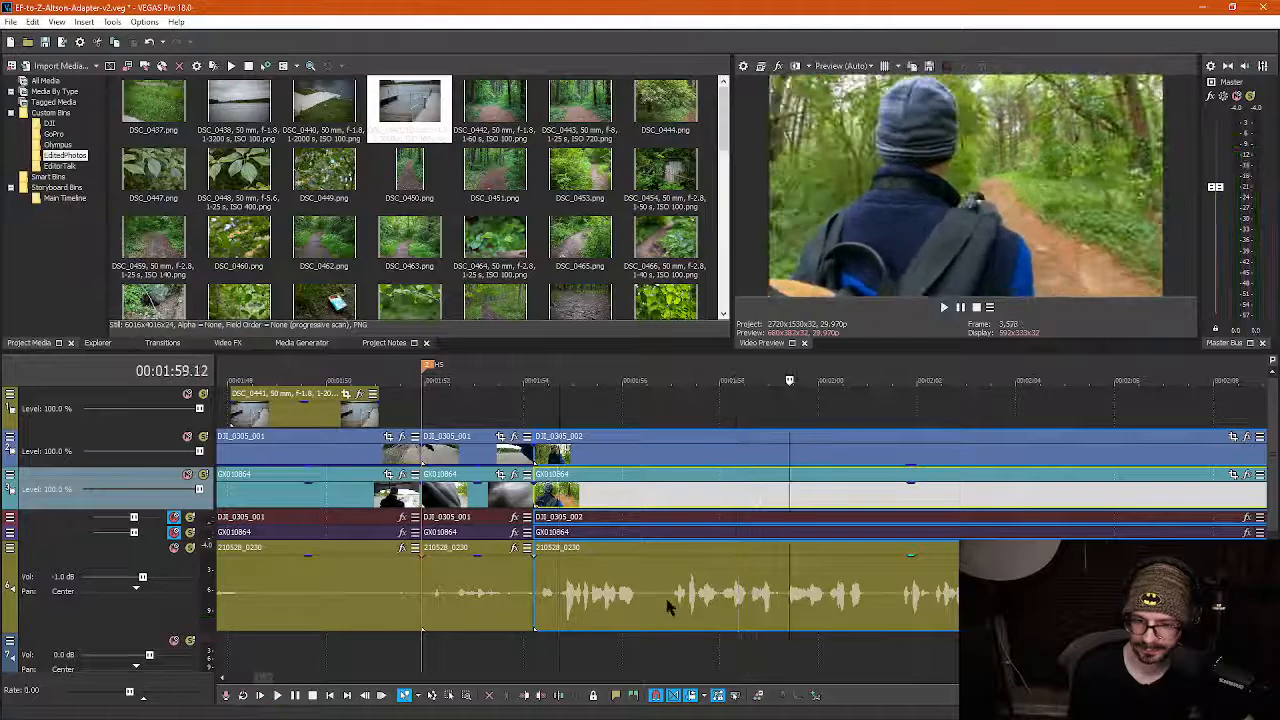
left_click(662, 598)
key("s")
left_click(652, 600)
key("Delete")
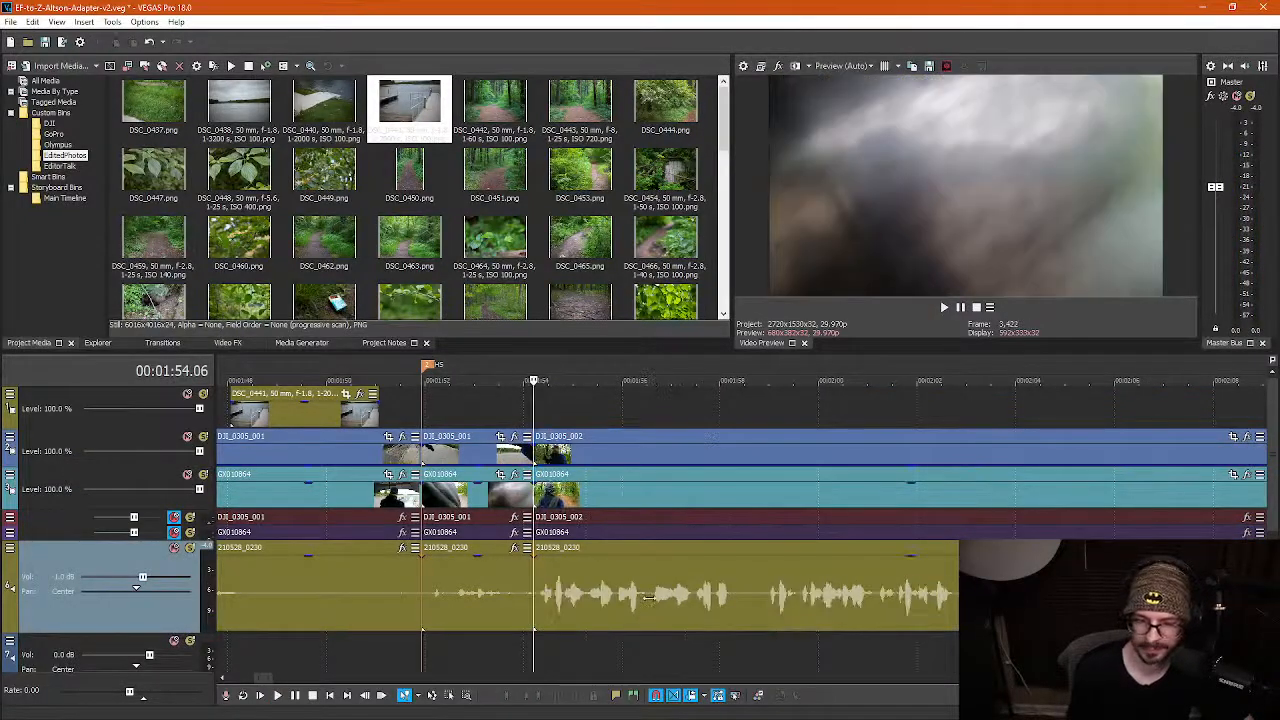
Preview the grouped clips, split them at 00:02:05.06 and 00:01:58.08, and delete the piece in between, closing the gap
key("space")
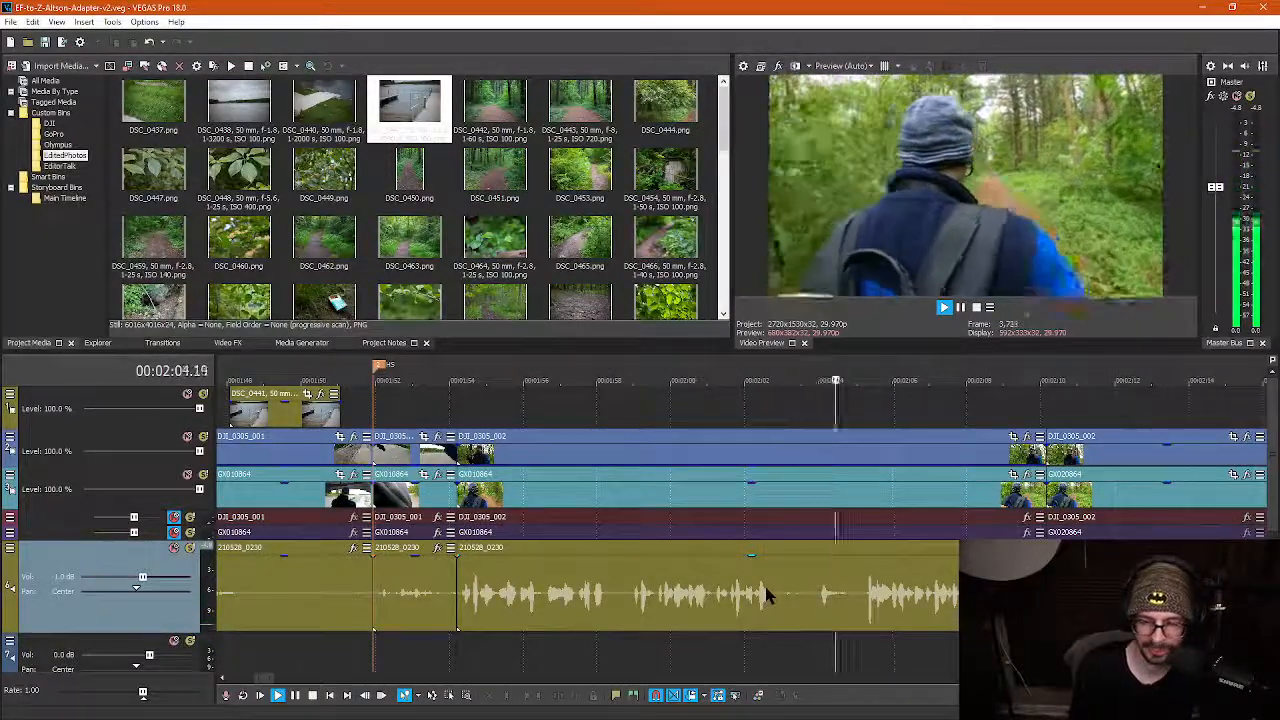
left_click(865, 603)
key("s")
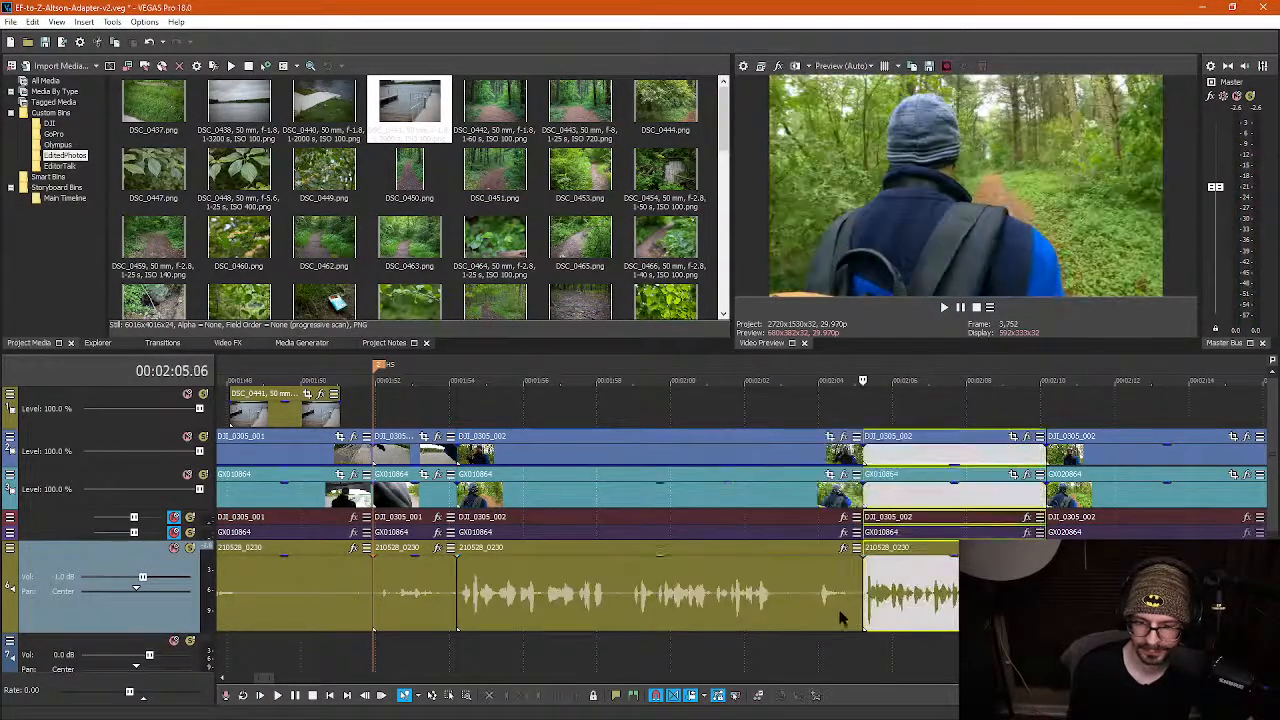
left_click(634, 600)
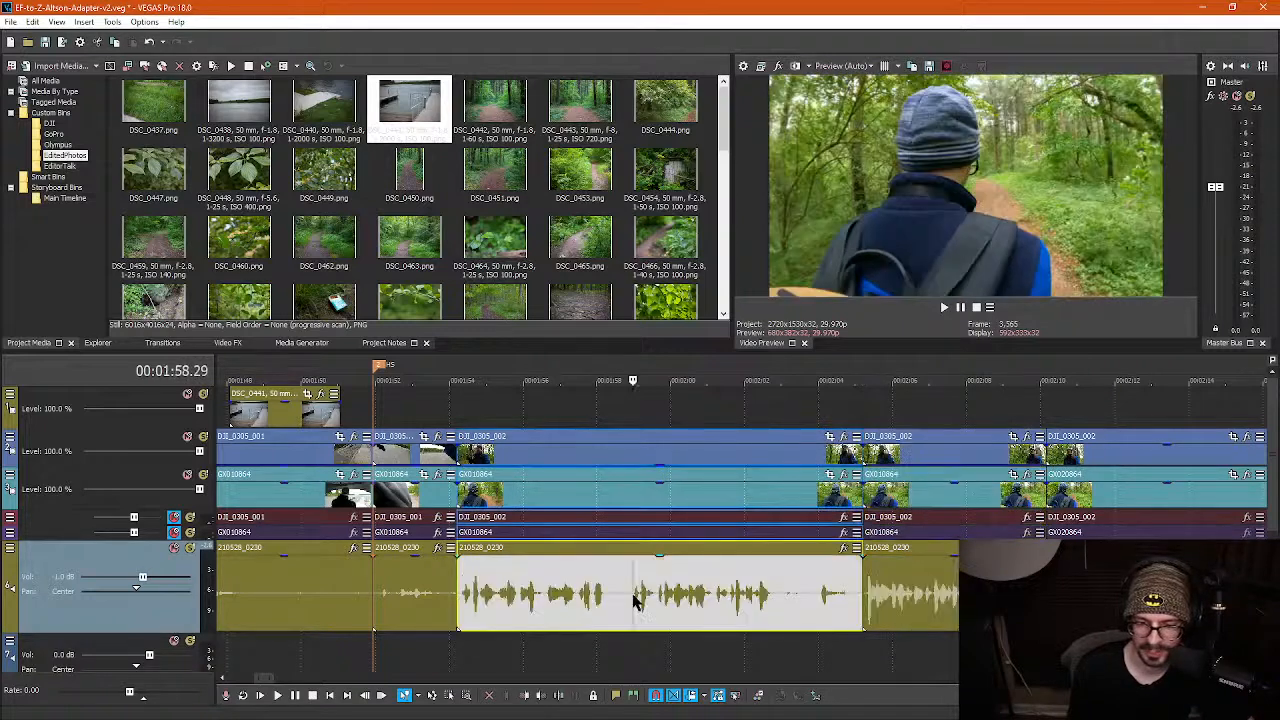
key("space")
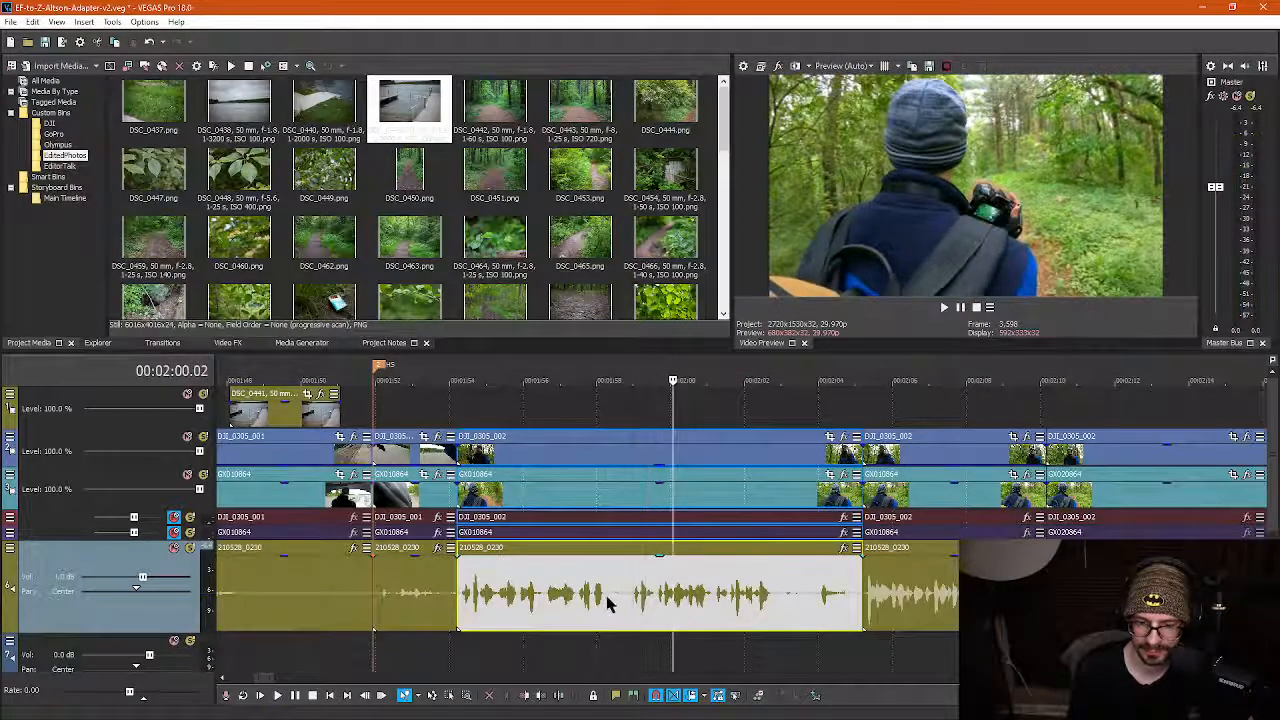
left_click(607, 603)
key("s")
key("Delete")
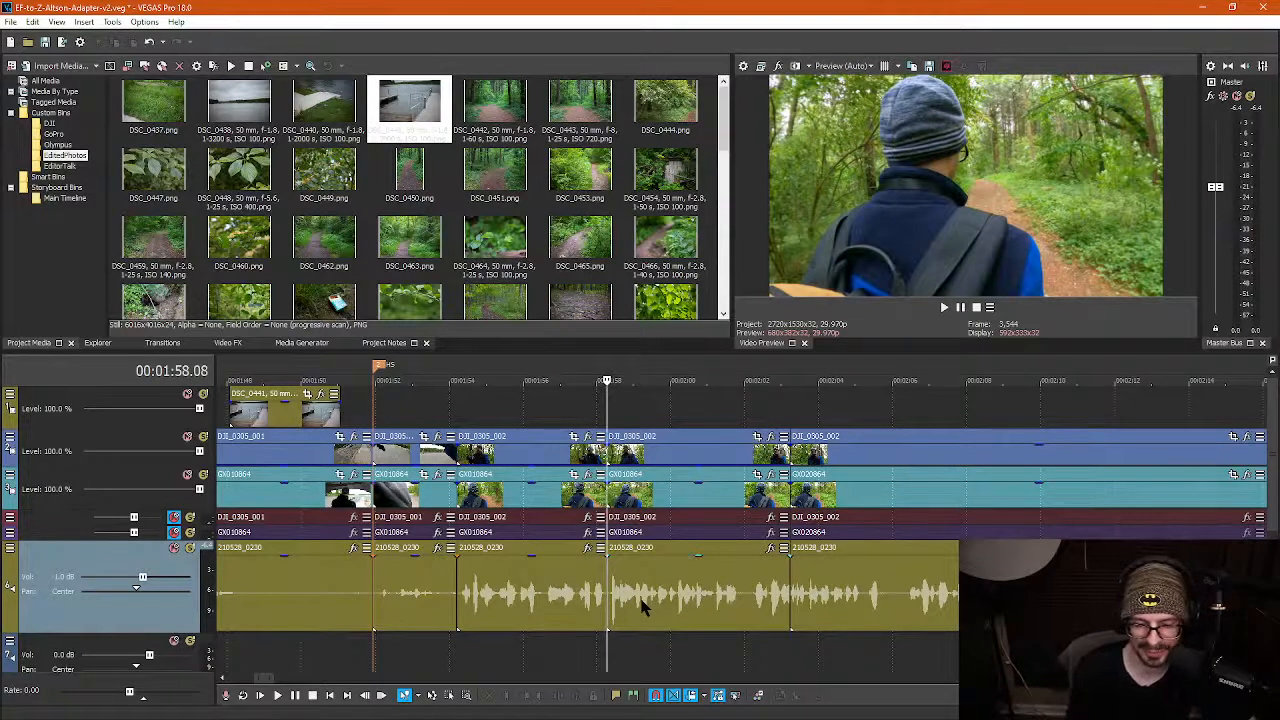
left_click(548, 420)
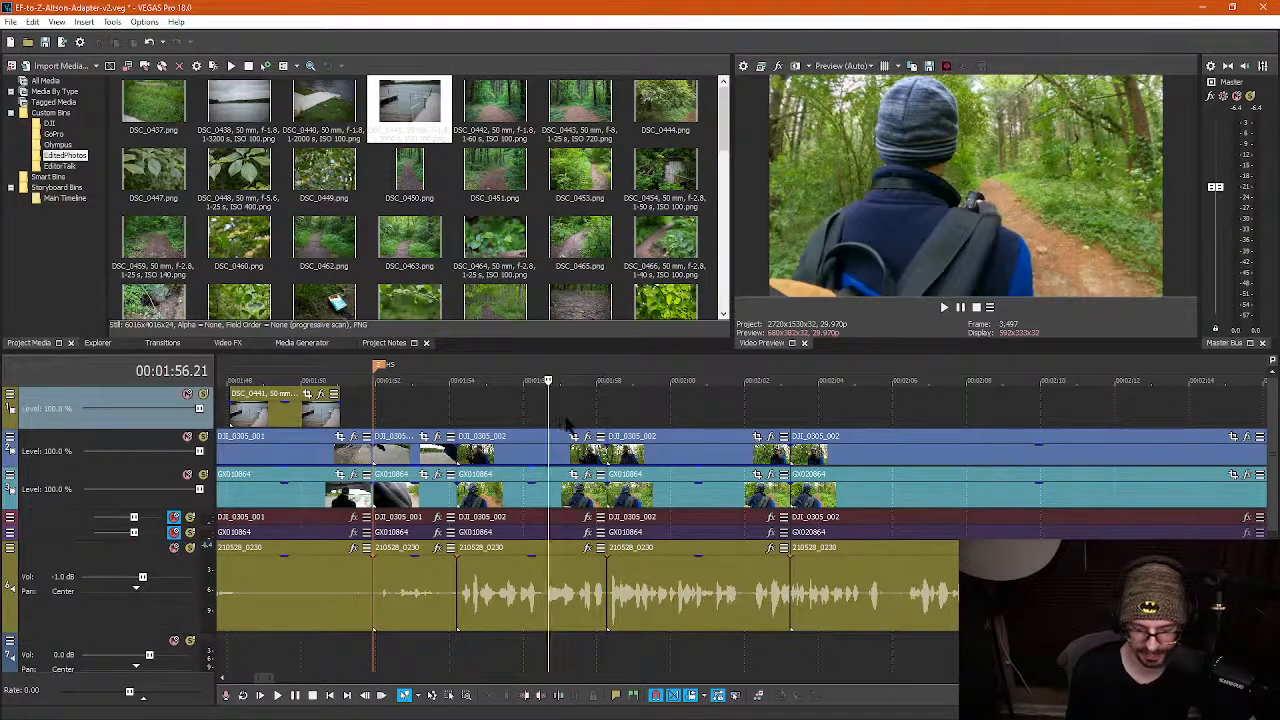
Play back the trimmed talking clips from about 00:01:54 to find the next section to cut
key("space")
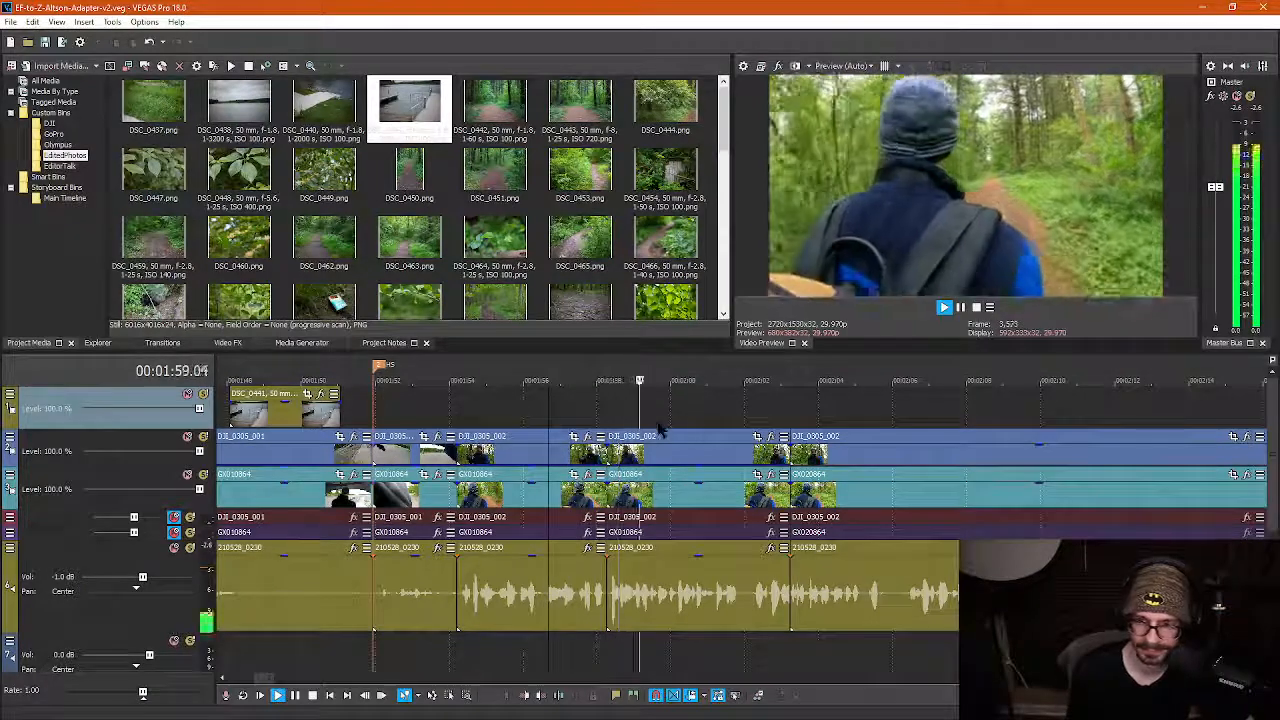
key("Return")
left_click_drag(701, 470, 701, 440)
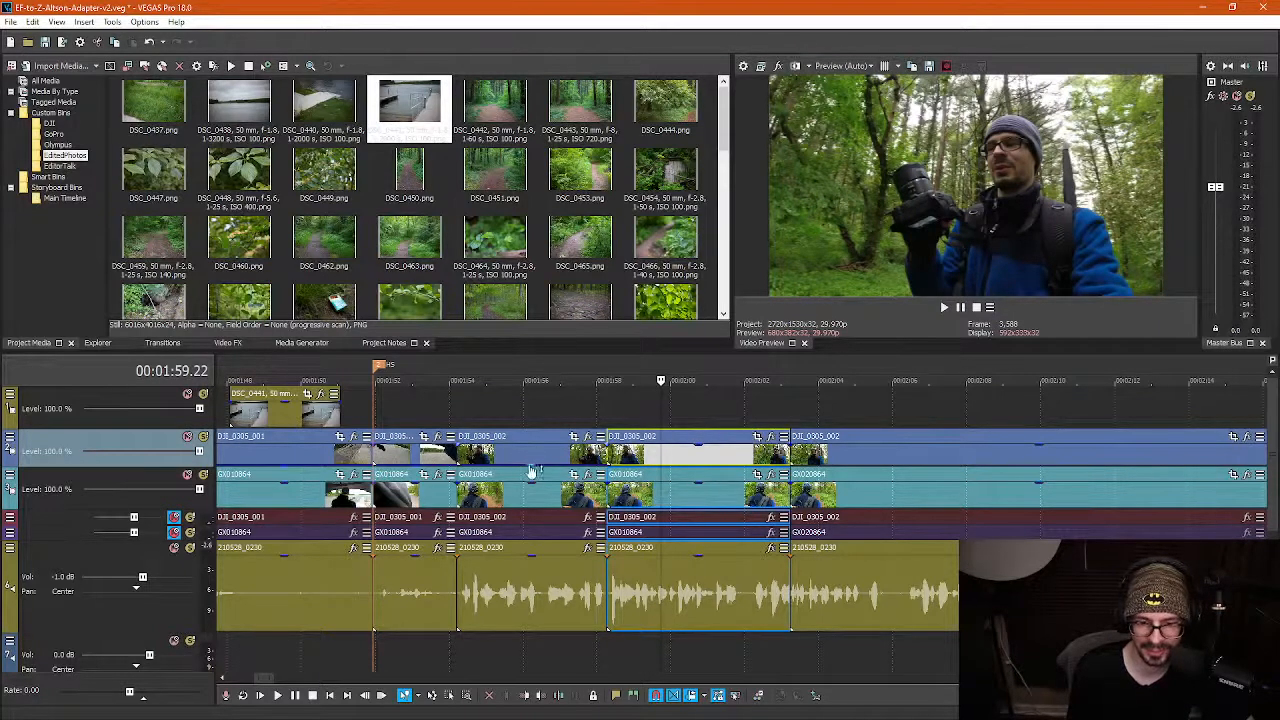
left_click(538, 434)
left_click(452, 415)
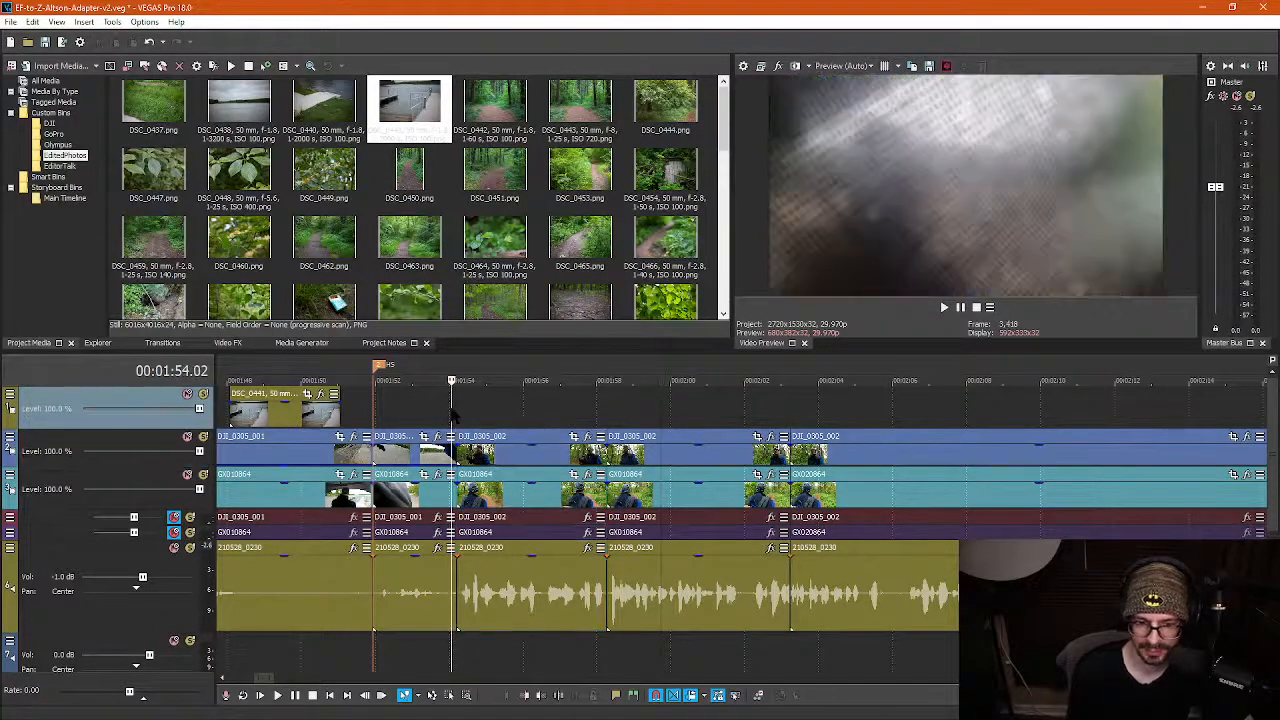
key("space")
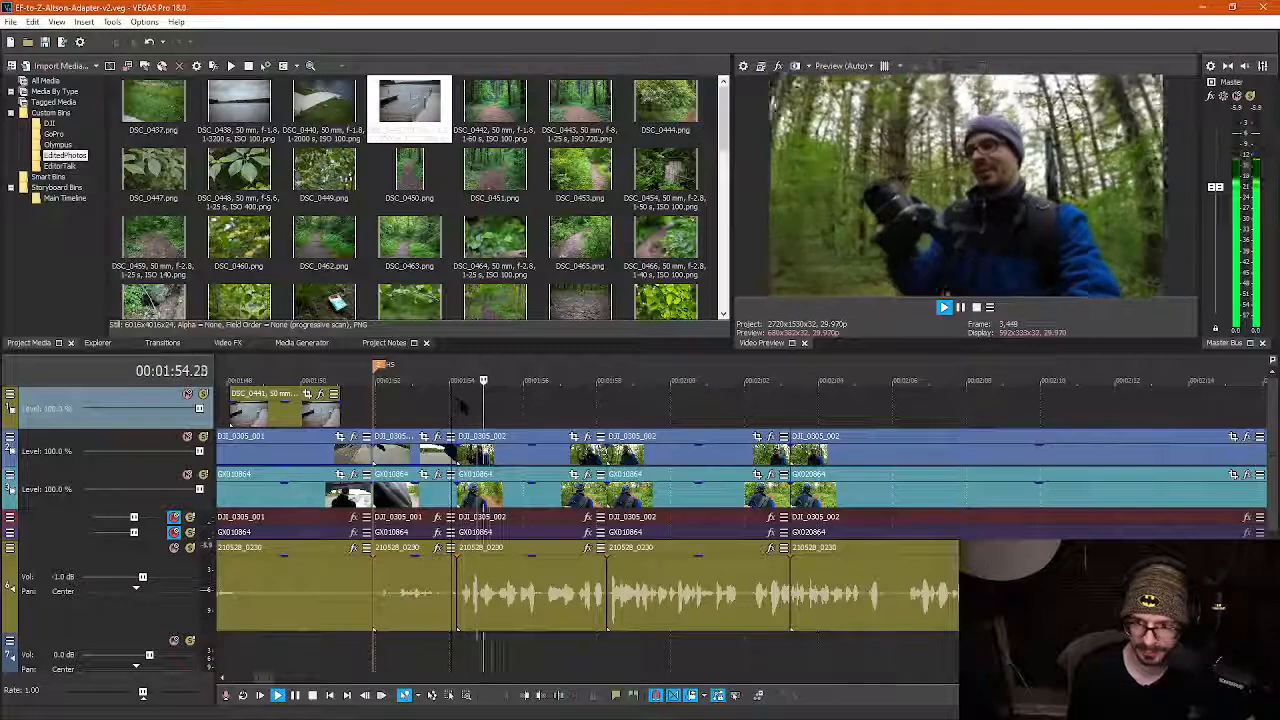
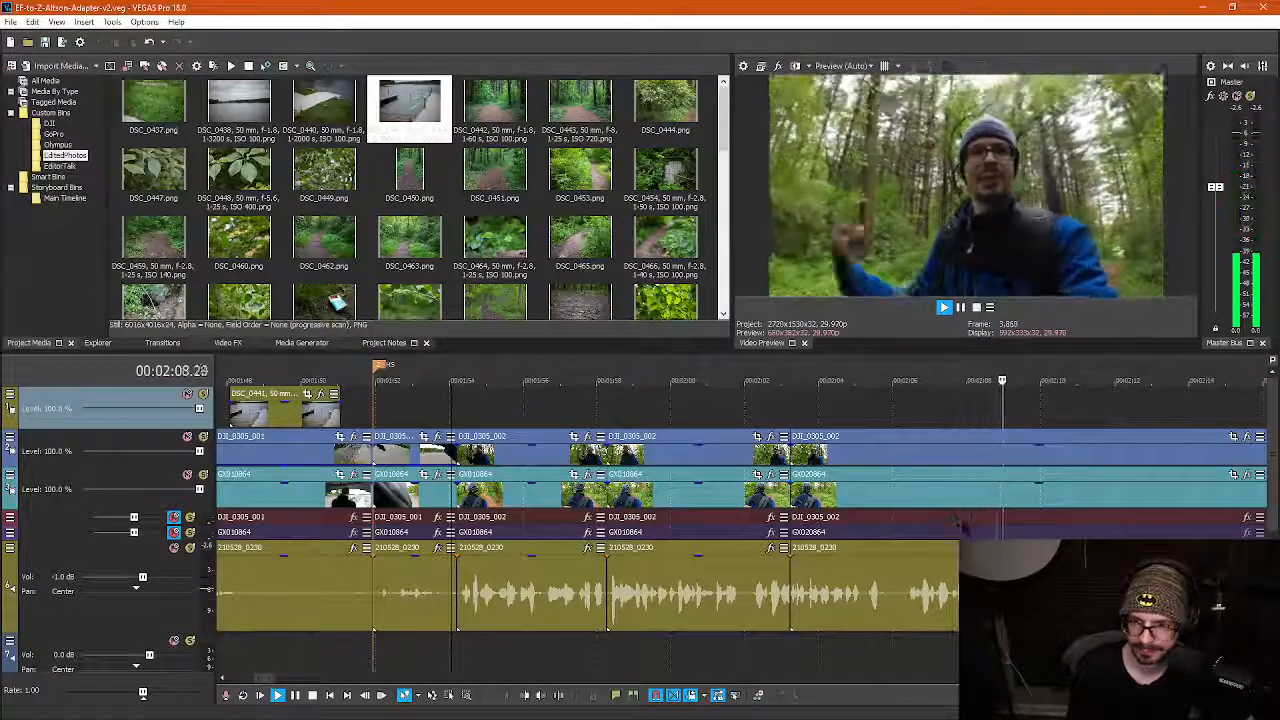
scroll(800, 590, "down", 2)
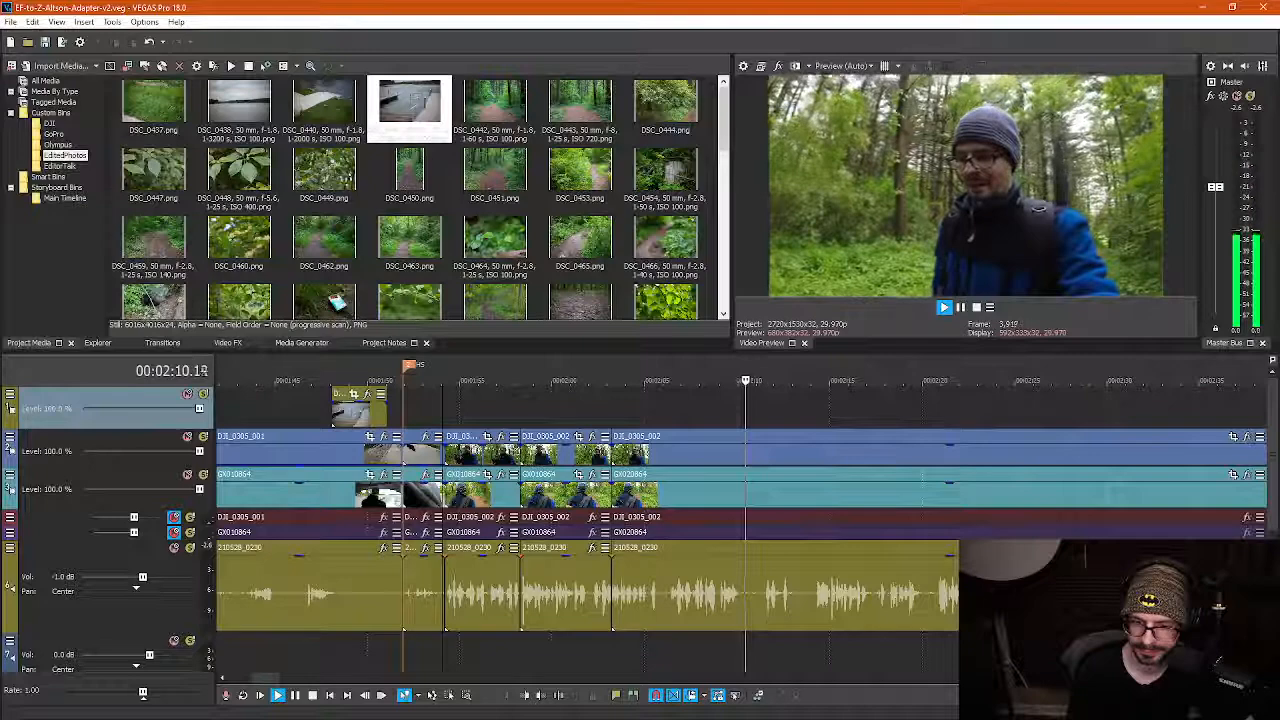
Split all tracks at about 00:02:10 and at 00:02:14.08, and ripple delete the section in between
left_click(815, 600)
scroll(815, 600, "up", 3)
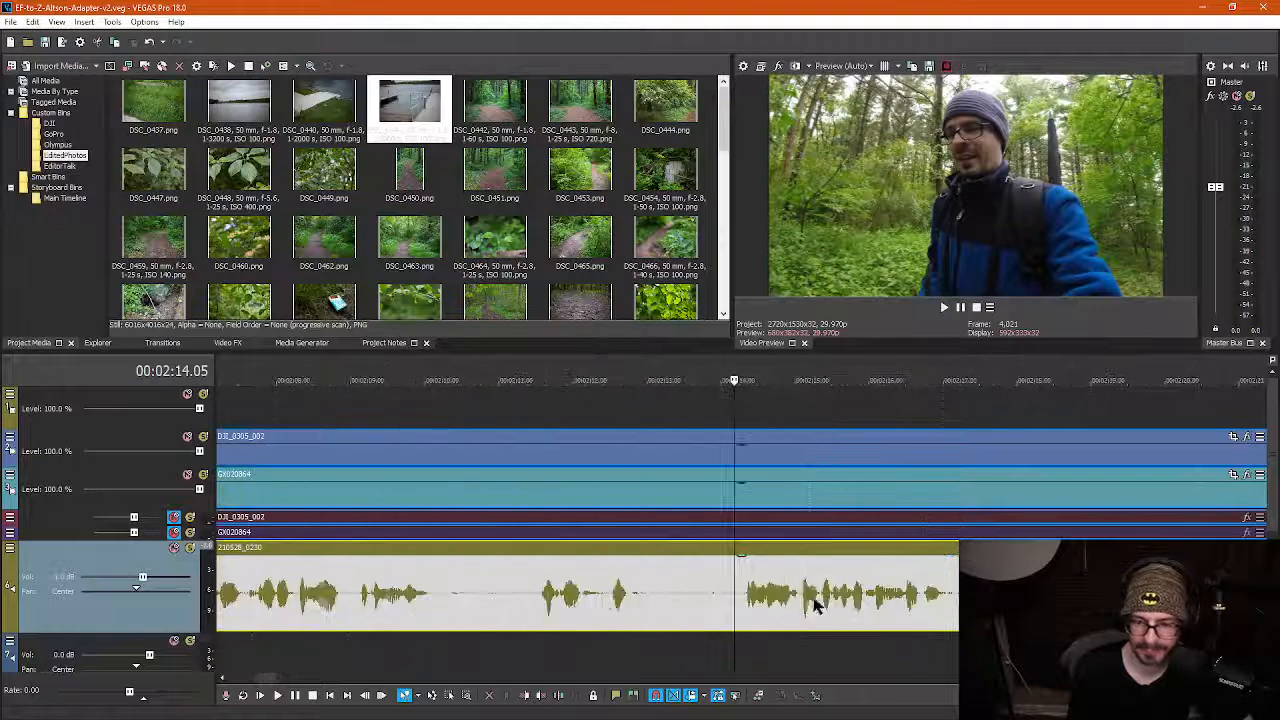
left_click(547, 605)
key("space")
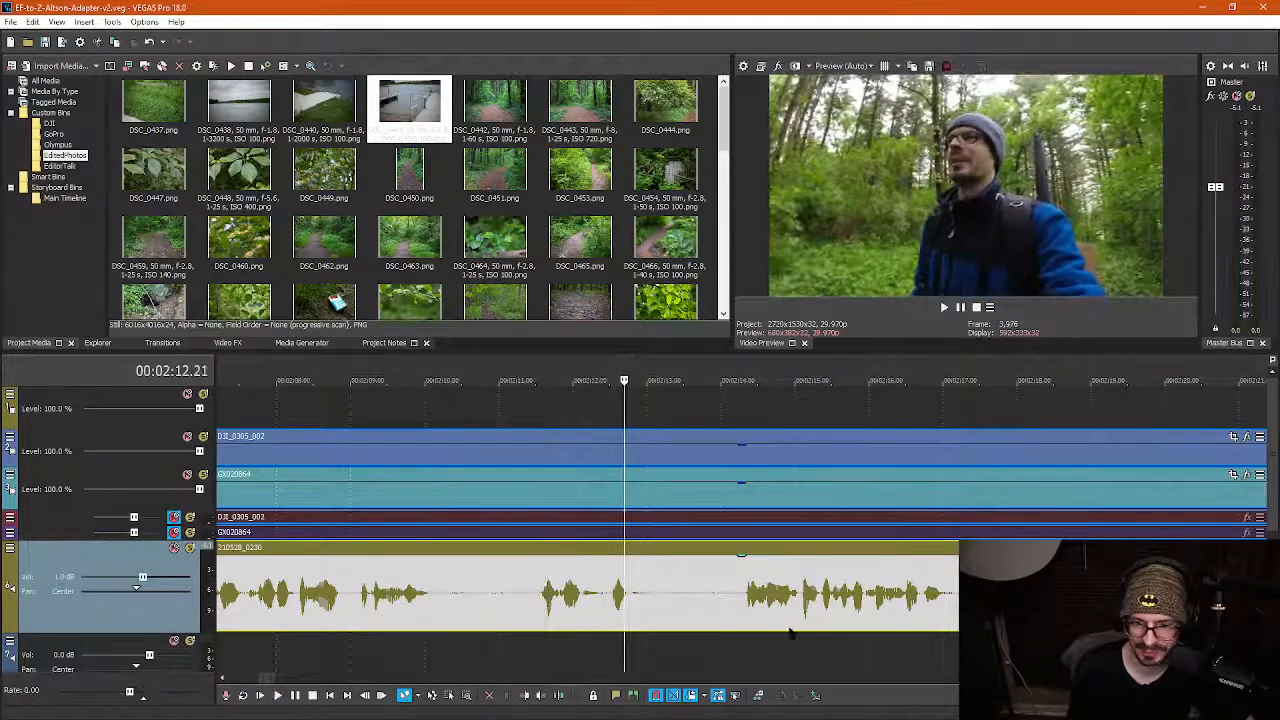
key("s")
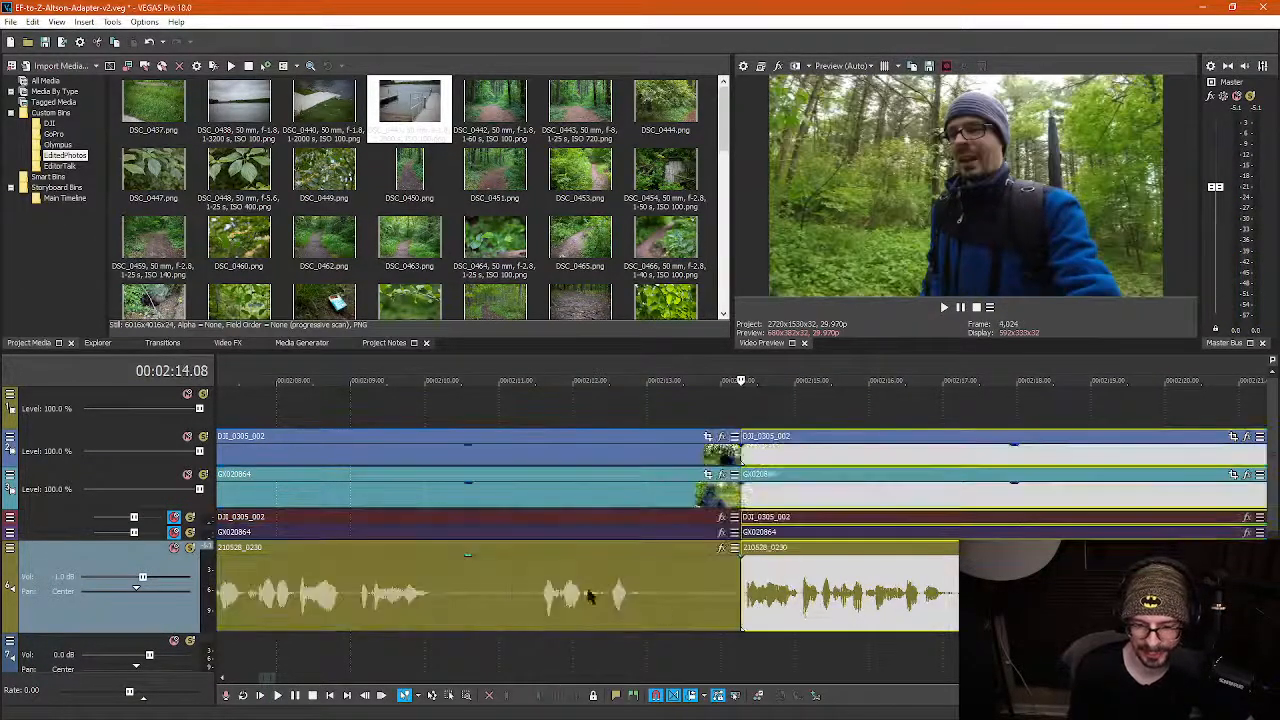
left_click(435, 603)
key("s")
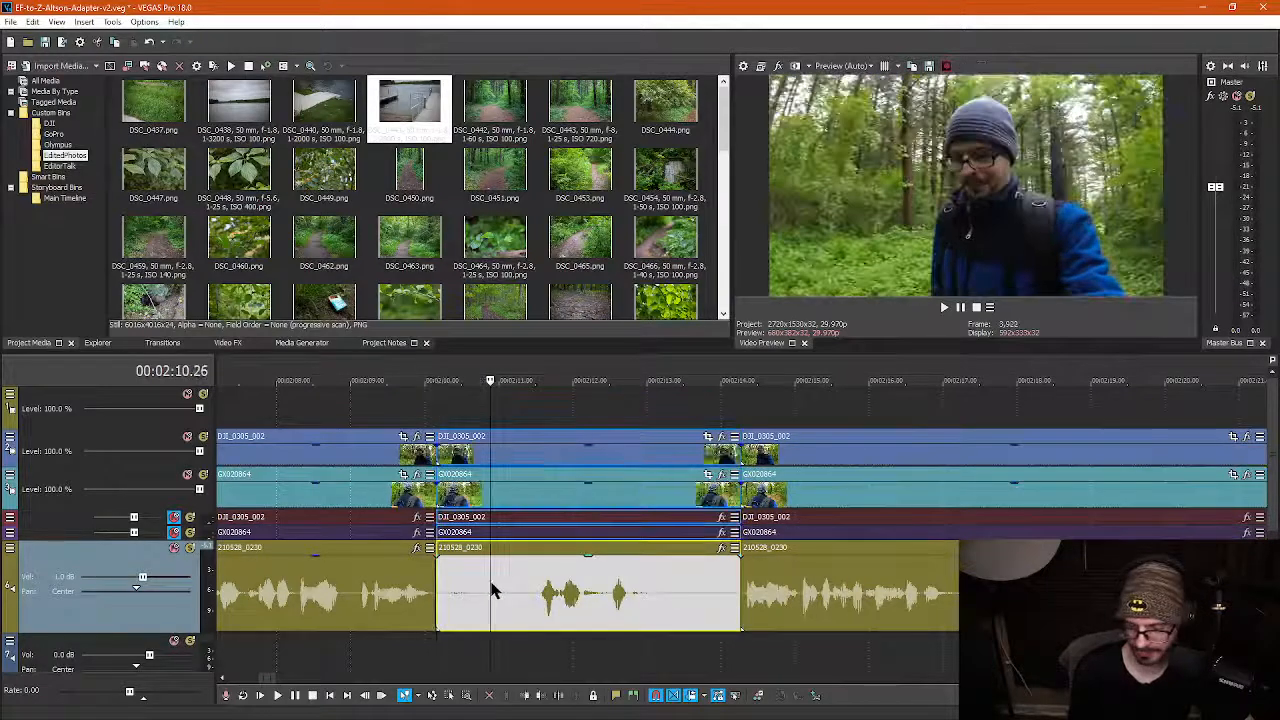
key("Delete")
Replay the clip just before the new cut from about 00:02:04 to check the pause in the speech
scroll(493, 593, "down", 2)
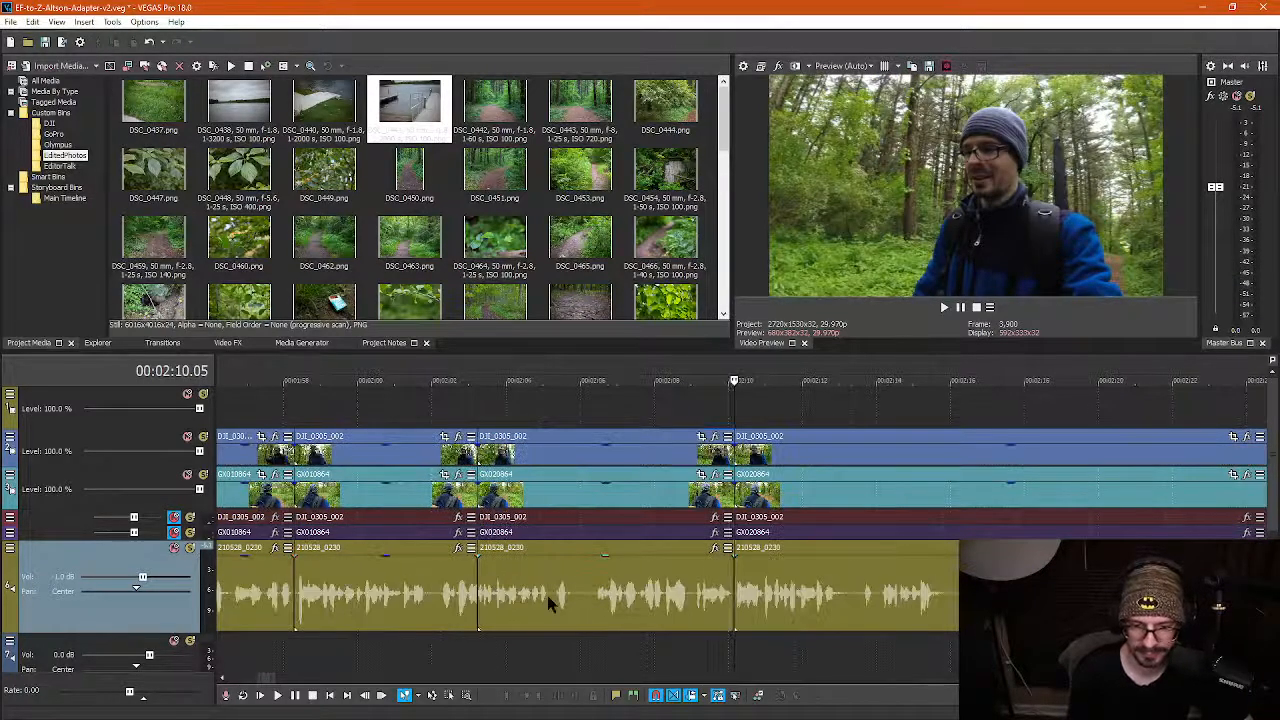
left_click(547, 595)
key("space")
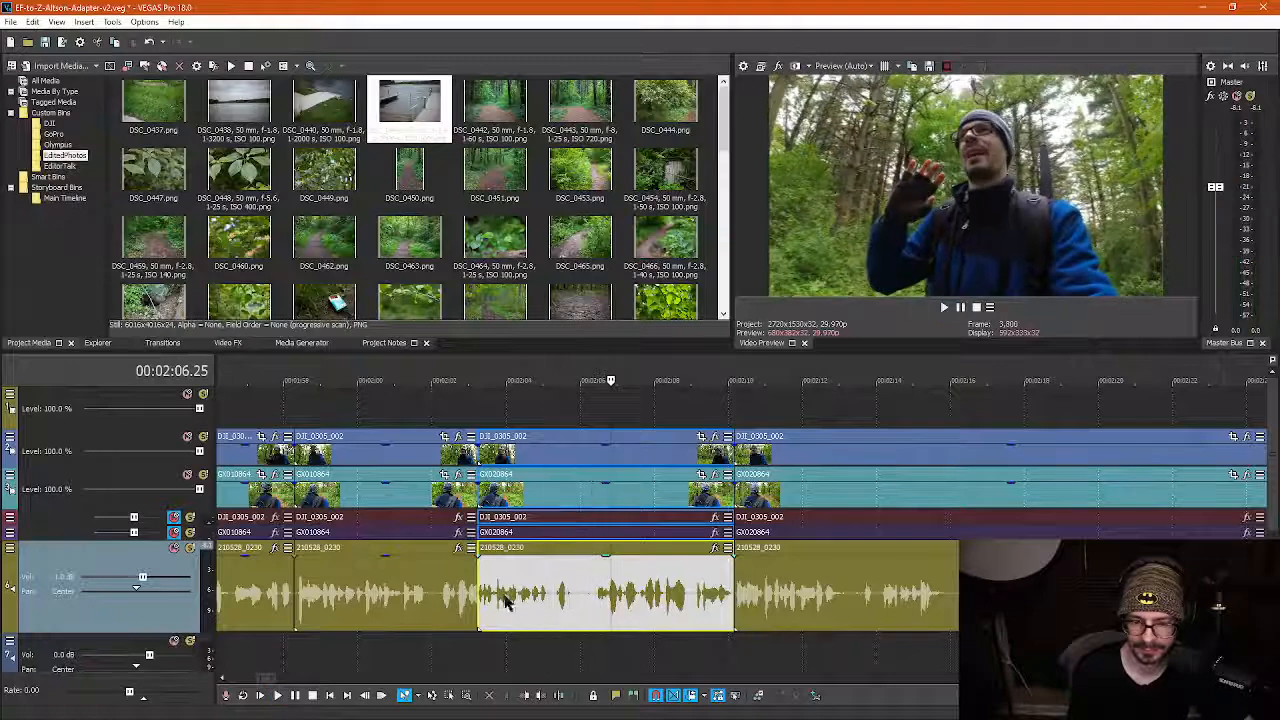
left_click(505, 600)
key("space")
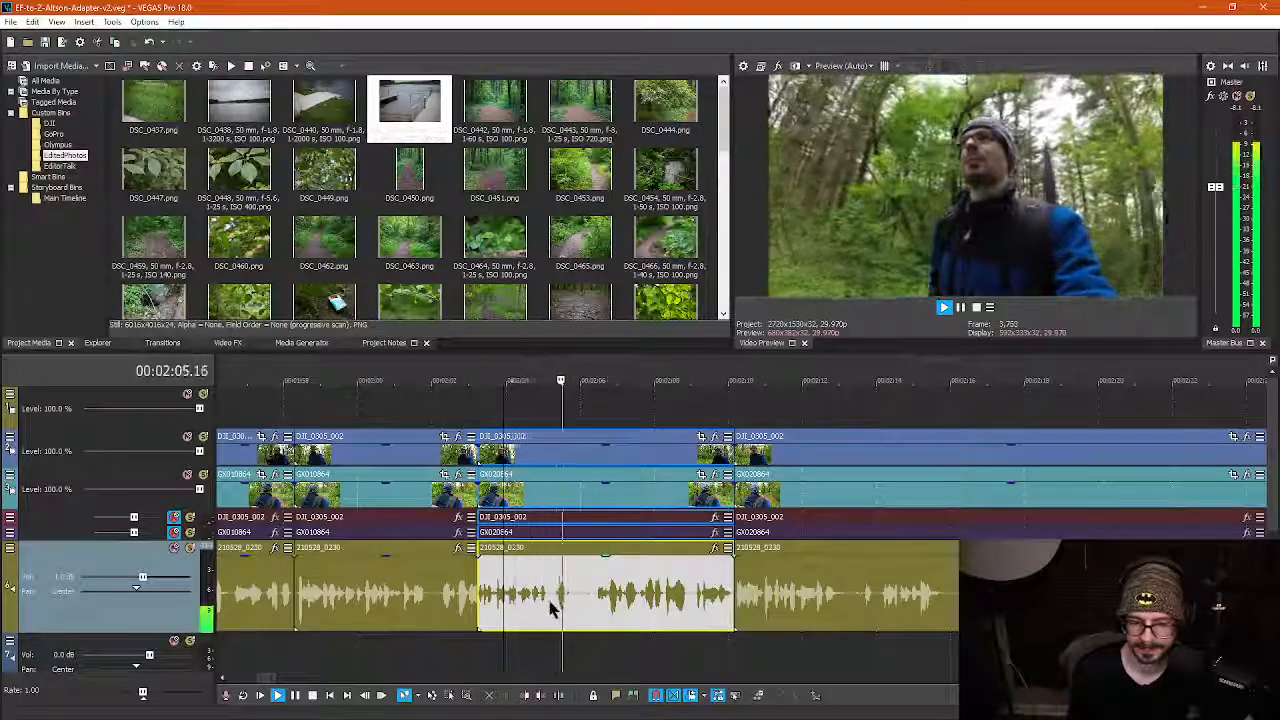
key("space")
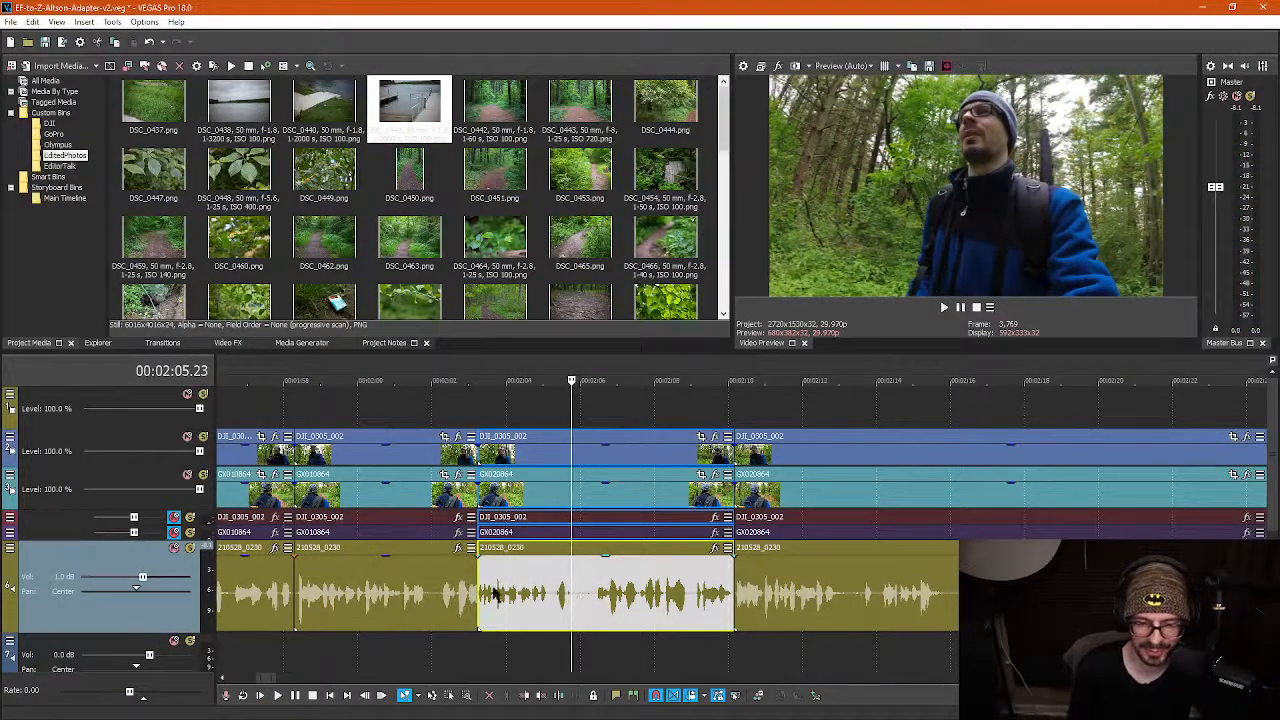
Review the footage from about 00:02:06 at faster speed and split all tracks at 00:02:26.23
key("alt+Tab")
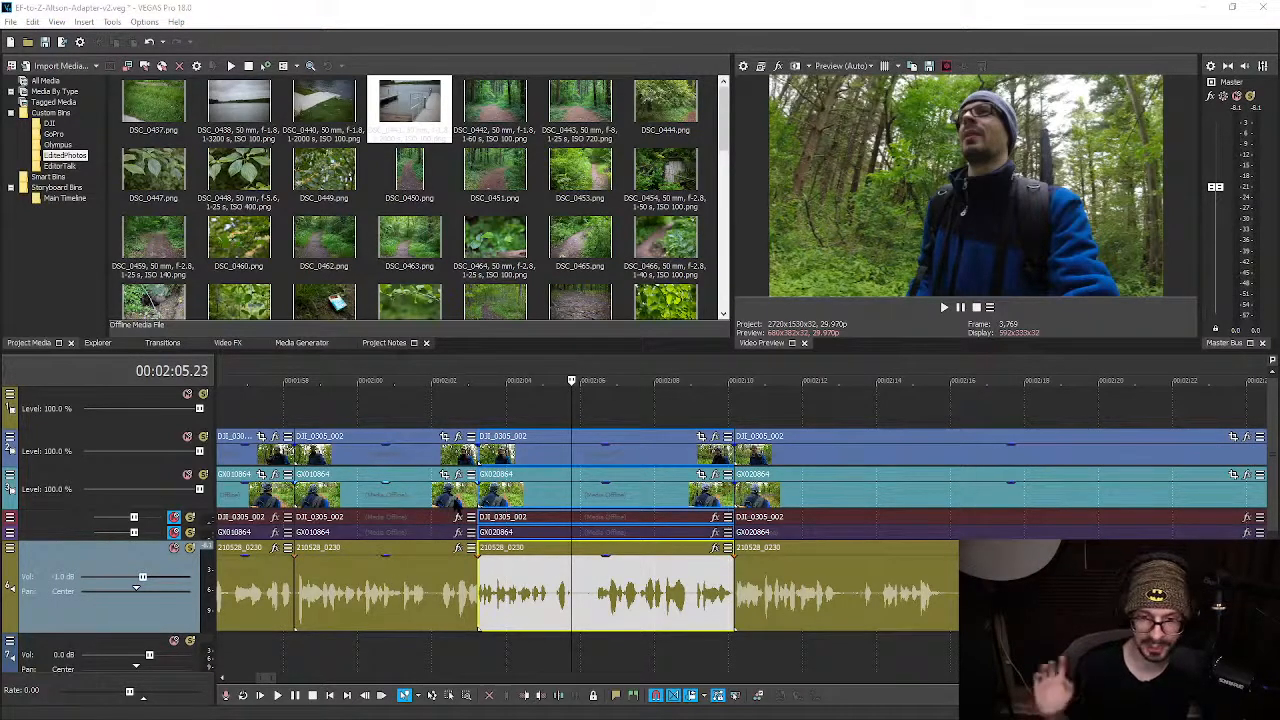
left_click(602, 500)
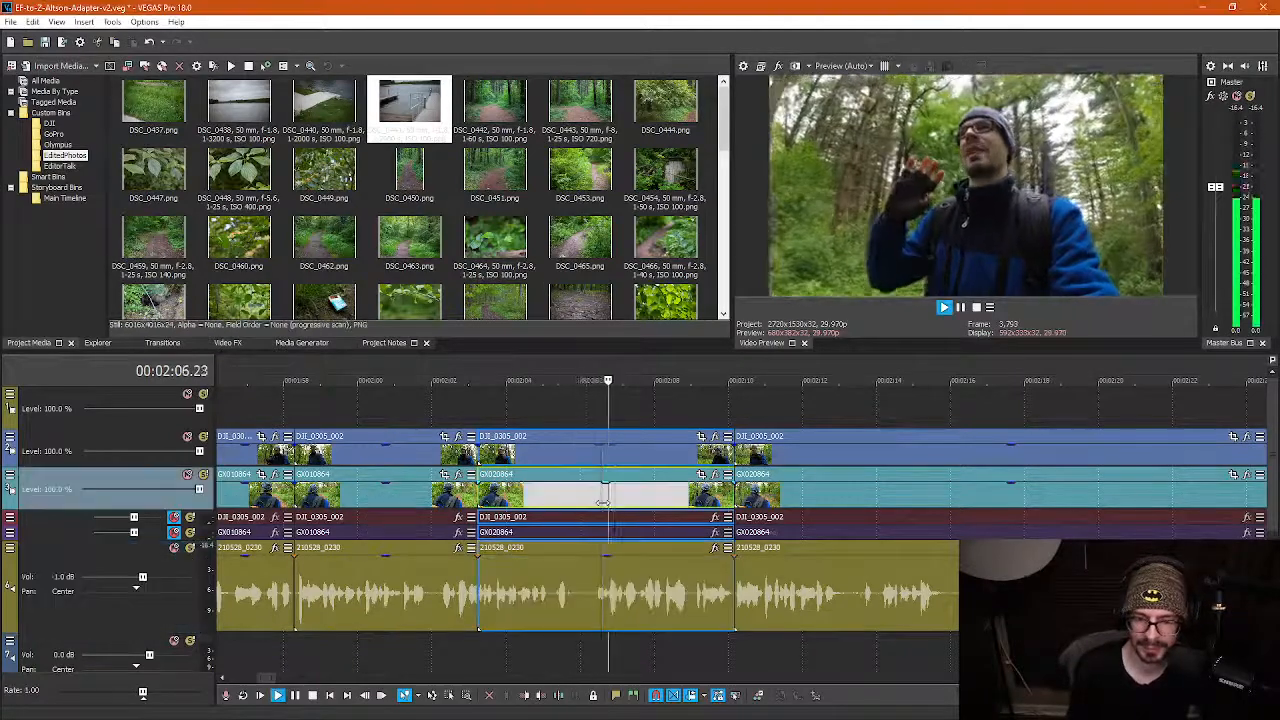
key("l")
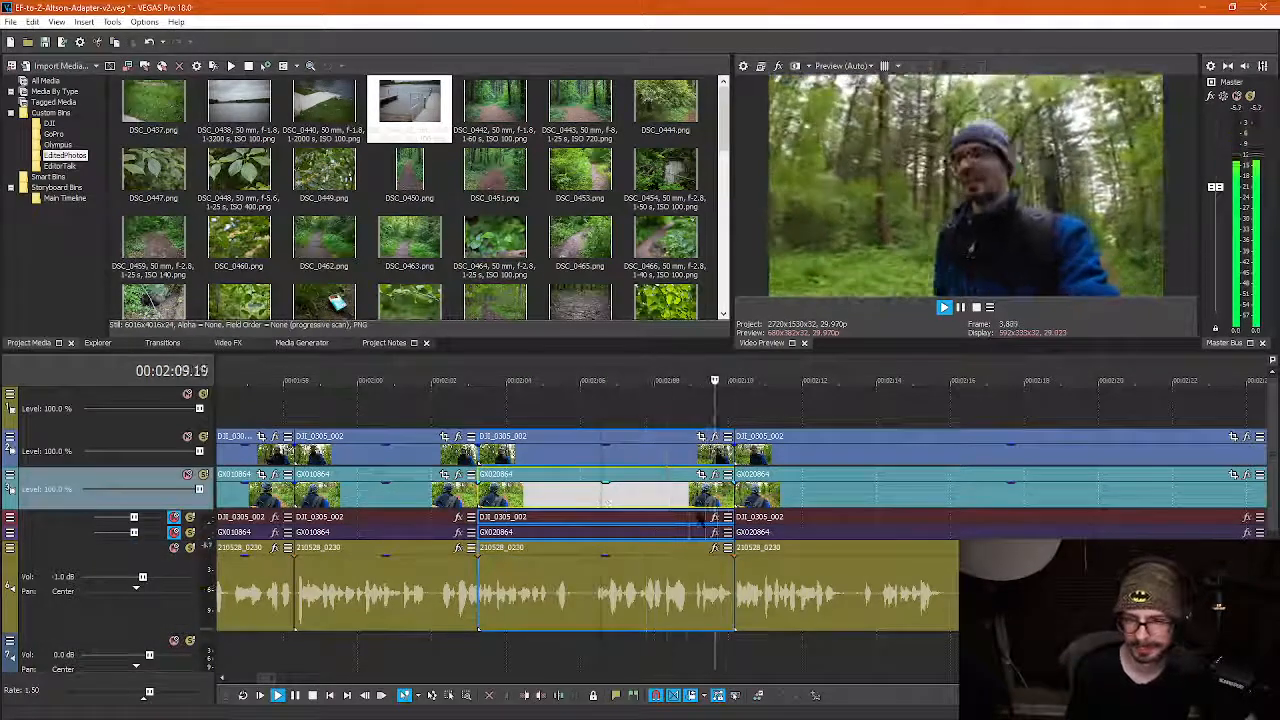
scroll(850, 547, "down", 3)
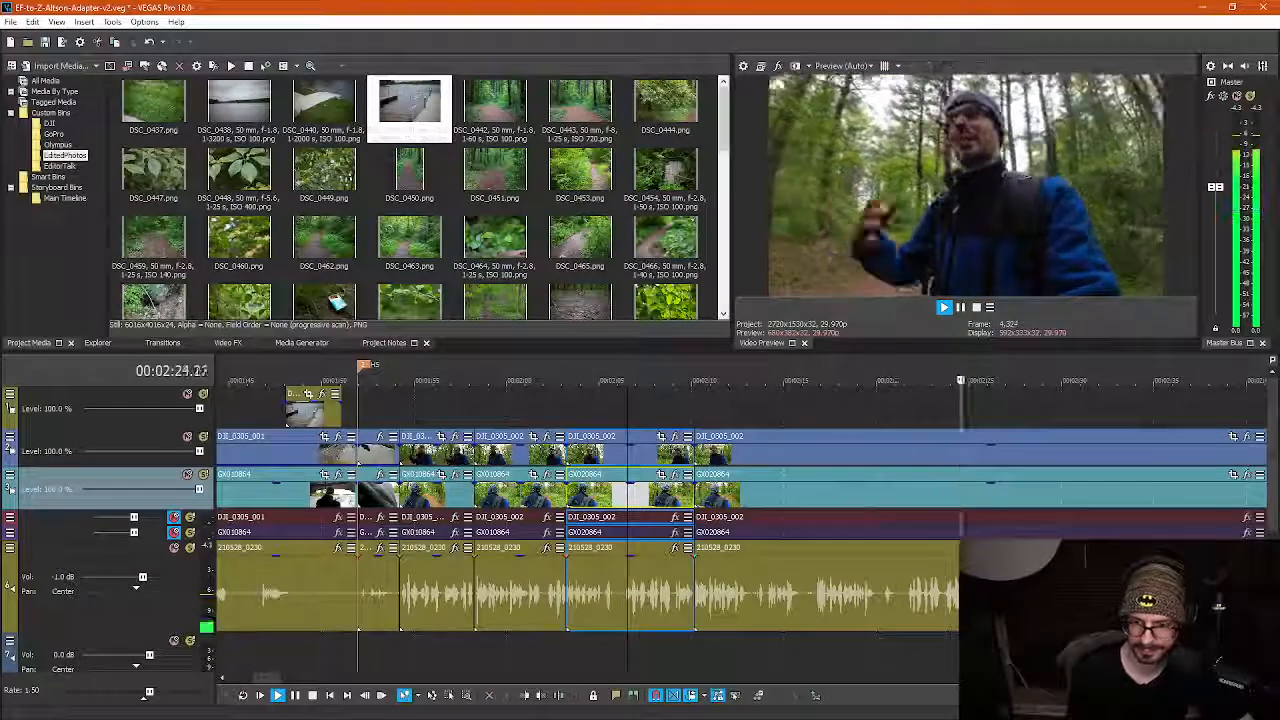
key("k")
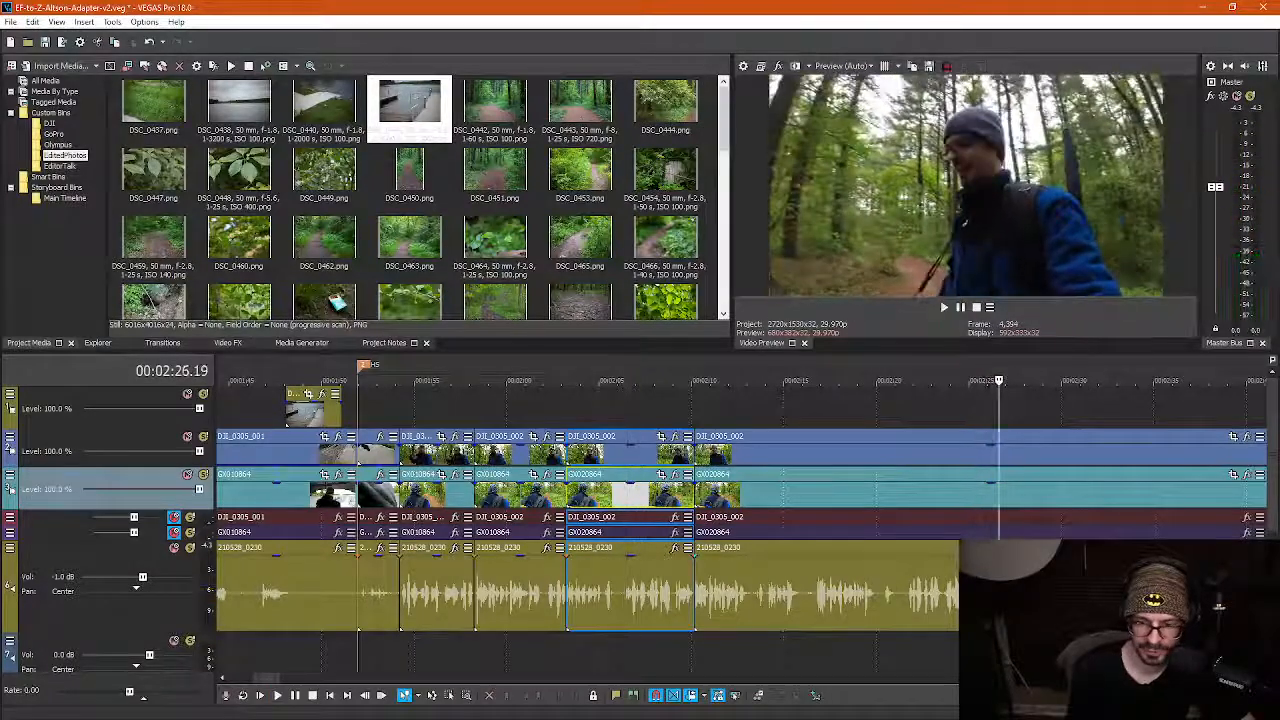
left_click(1001, 592)
key("s")
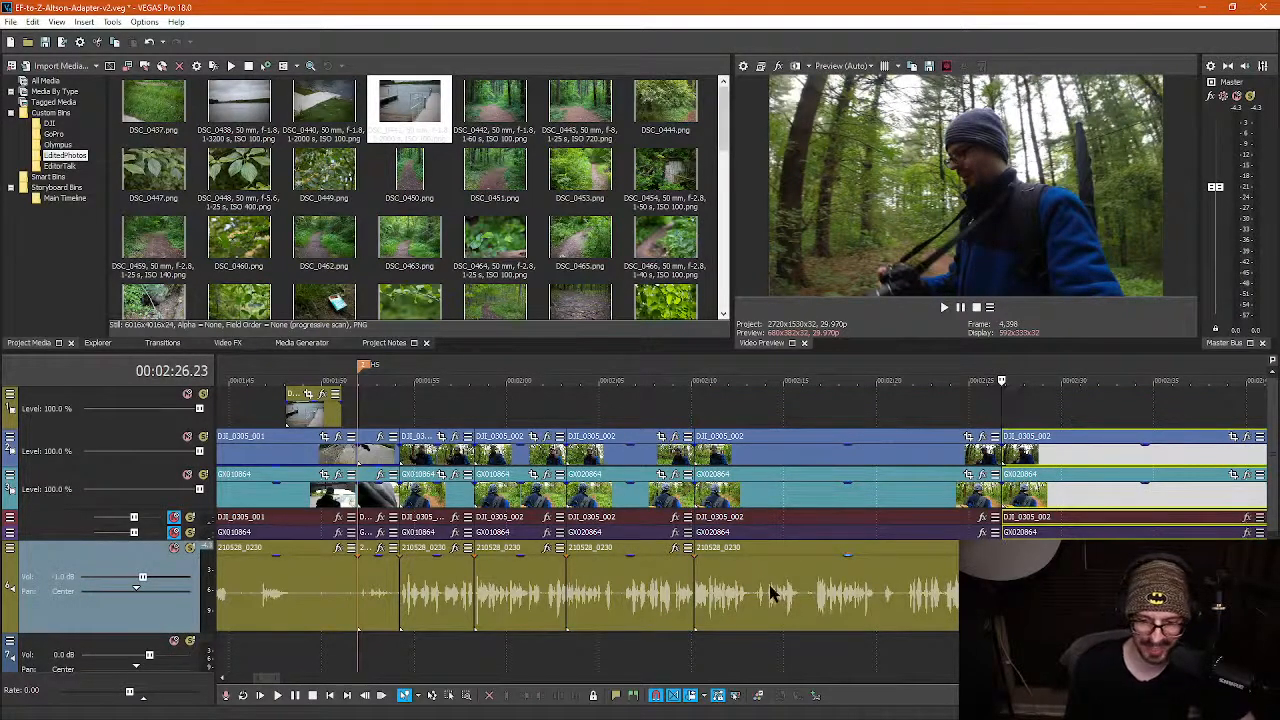
Replay the speech from about 00:02:03 to locate the pause before 00:02:07
left_click(818, 597)
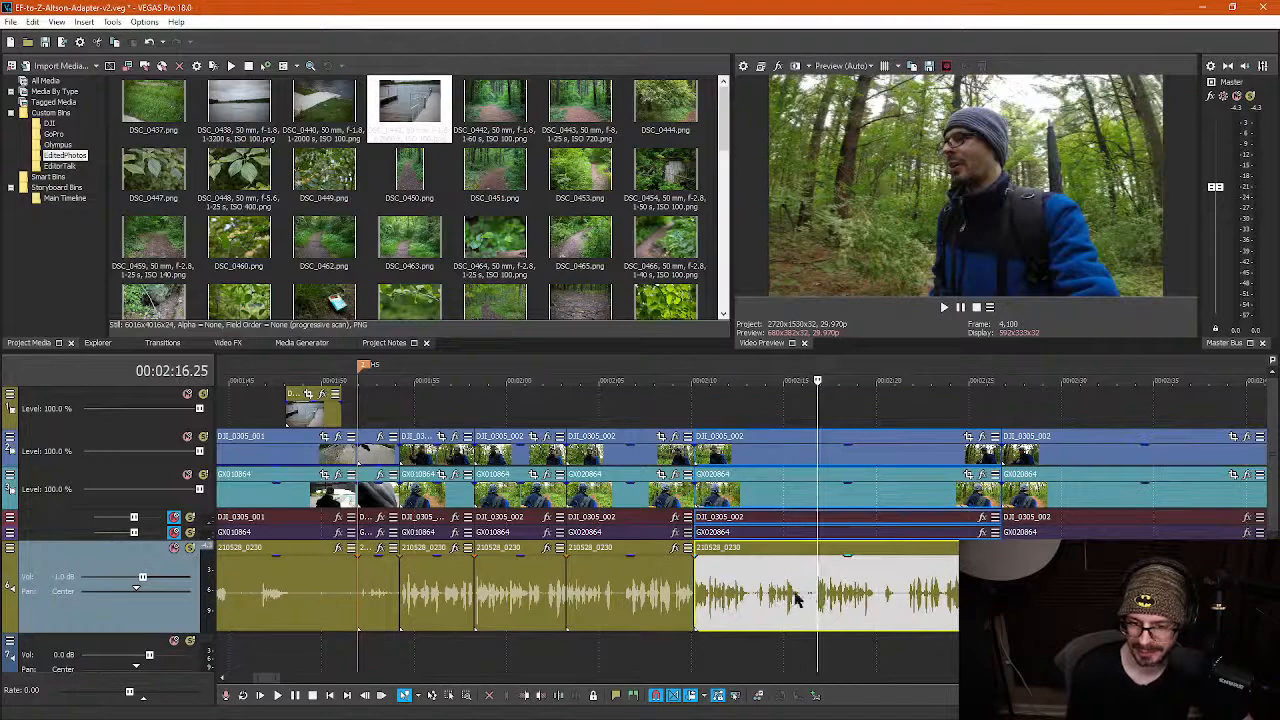
left_click(588, 600)
key("space")
left_click(582, 600)
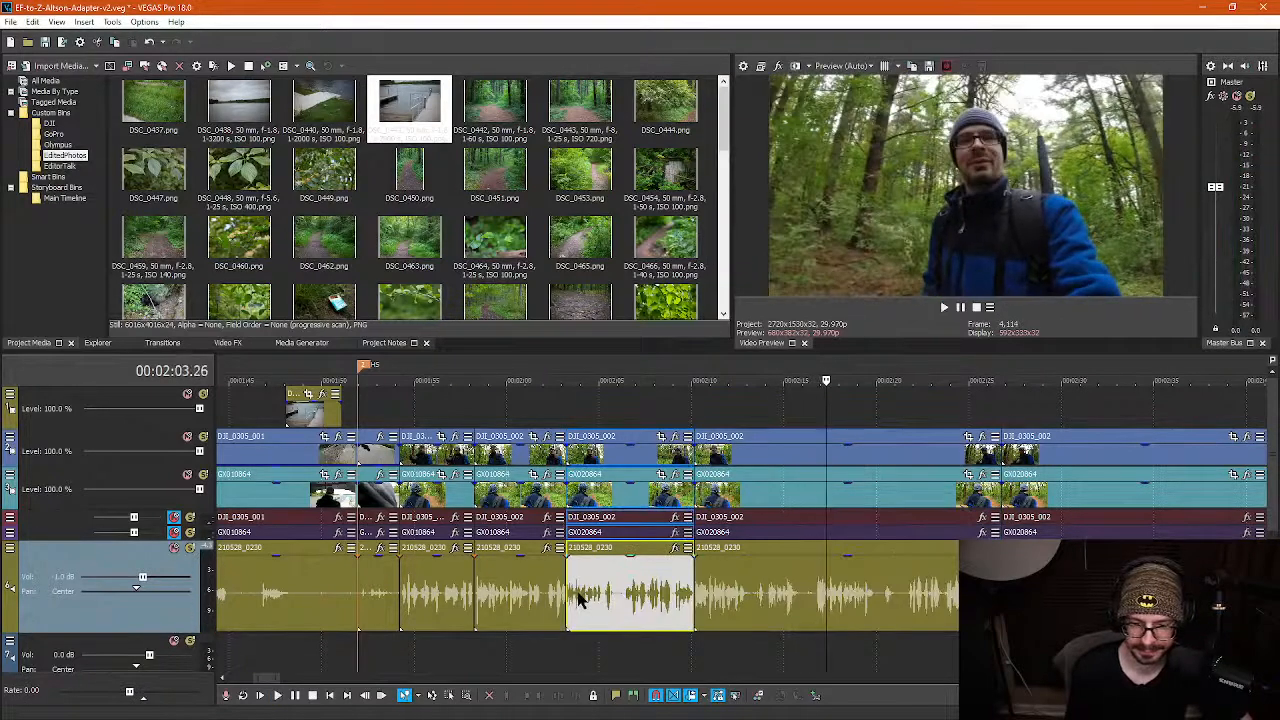
scroll(640, 598, "up", 3)
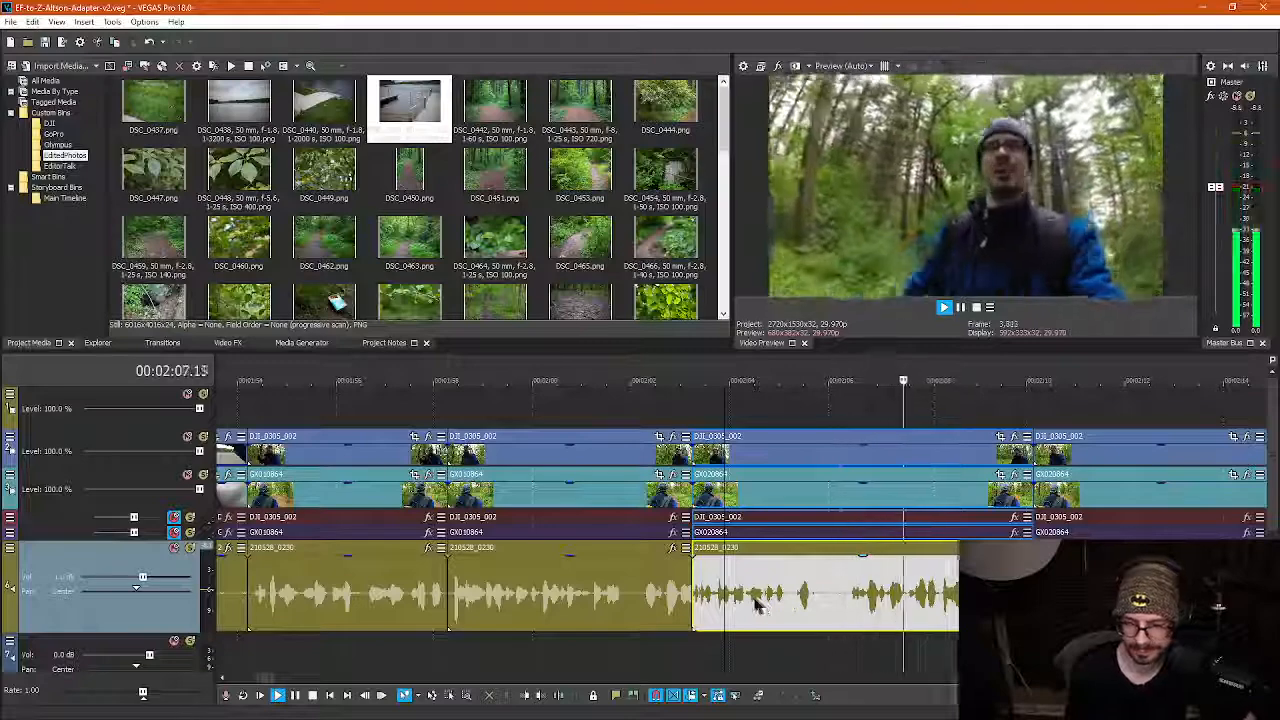
key("space")
Split all tracks at 00:02:05.20 and where the speech resumes, and ripple delete the silent gap in between
left_click(787, 600)
key("space")
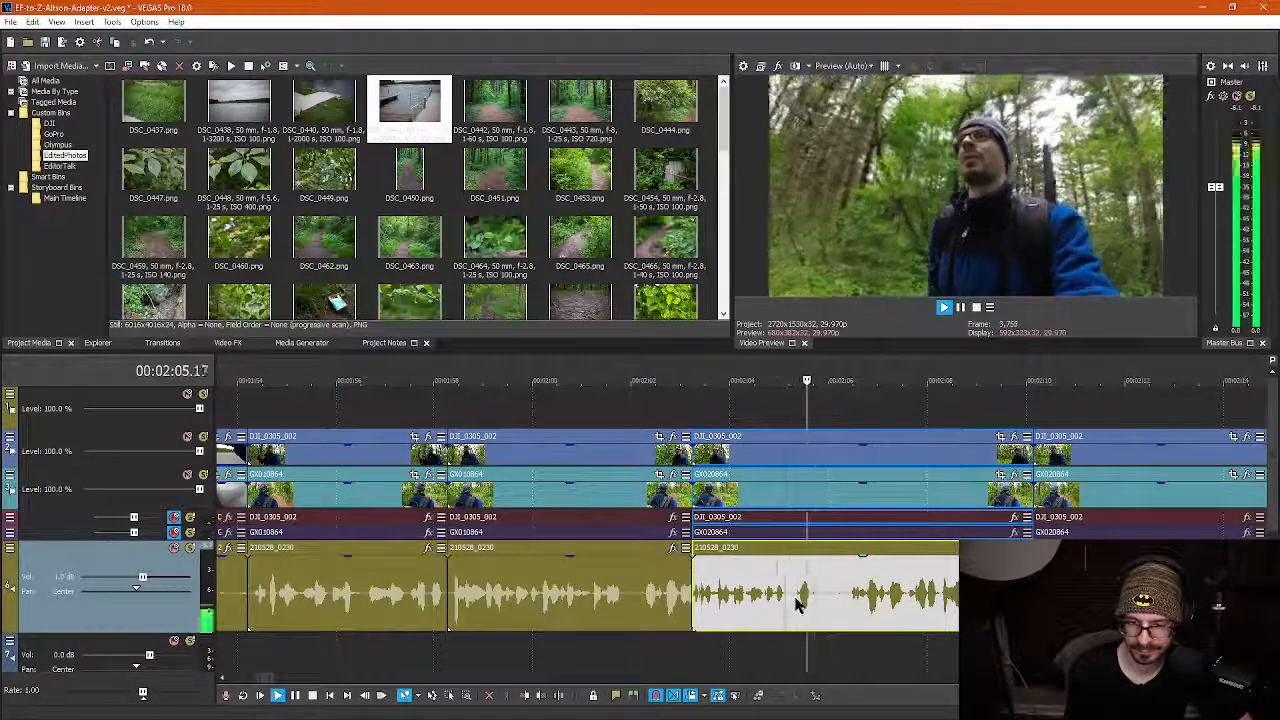
key("space")
left_click(813, 595)
key("s")
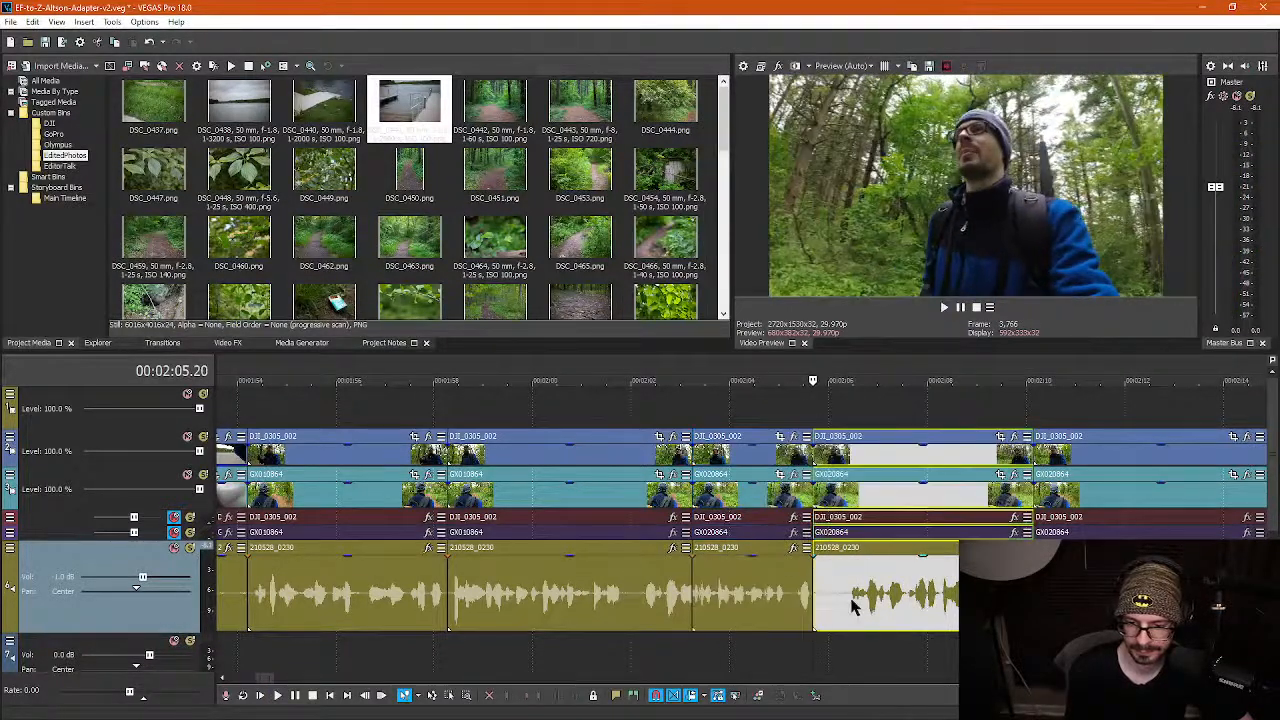
left_click(849, 600)
key("s")
left_click(833, 597)
key("Delete")
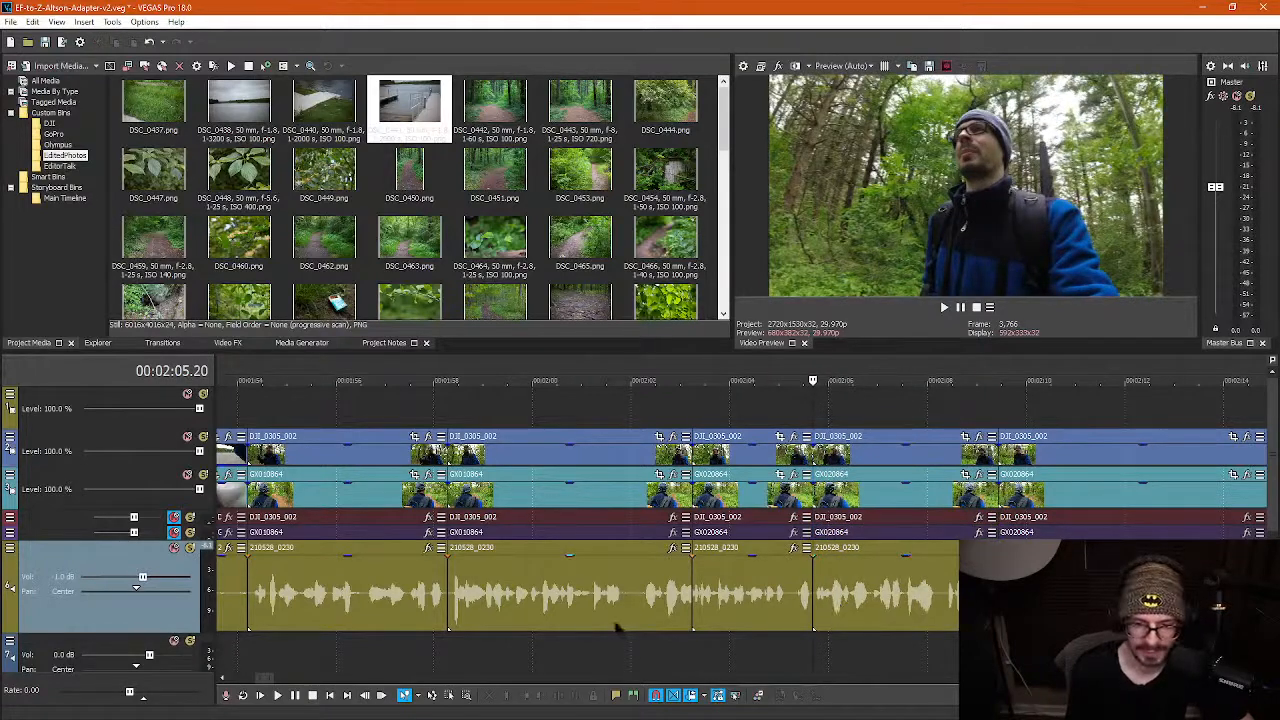
Review the preceding clip, split all tracks around the silent pause starting at 00:02:01.24, and ripple delete that pause
left_click(585, 600)
key("space")
left_click(598, 600)
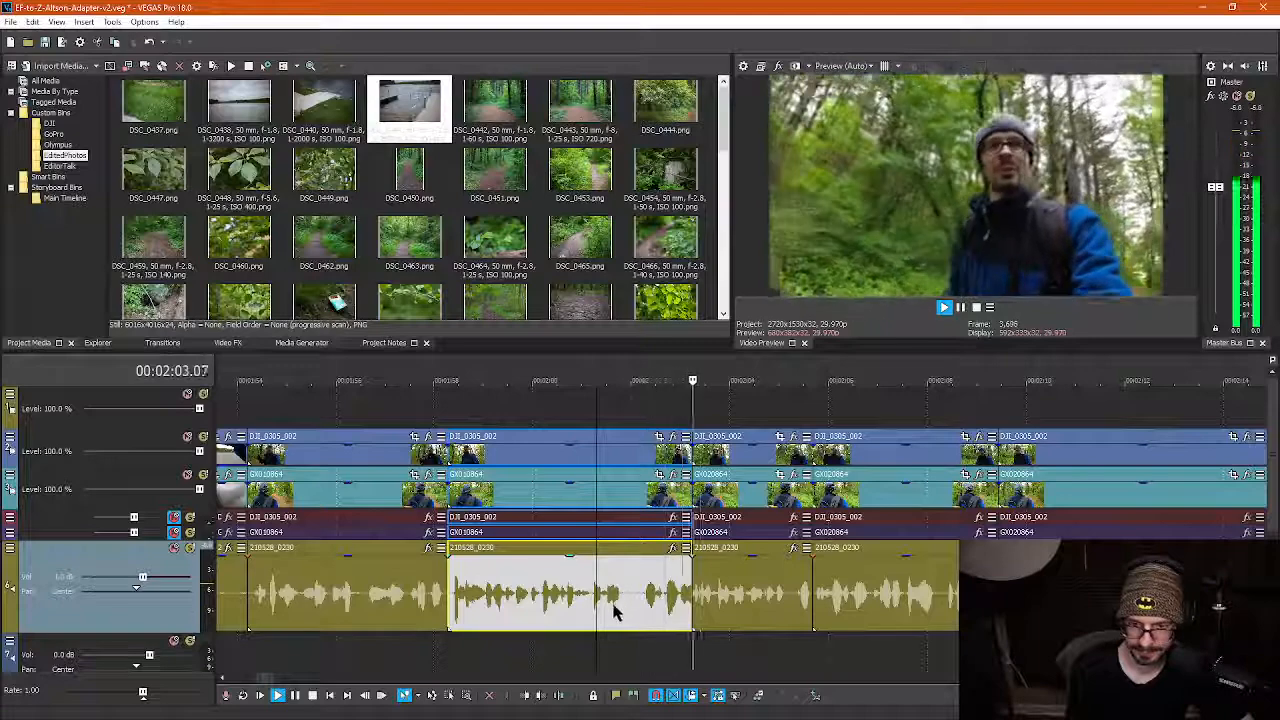
key("Return")
left_click(622, 608)
scroll(628, 608, "up", 3)
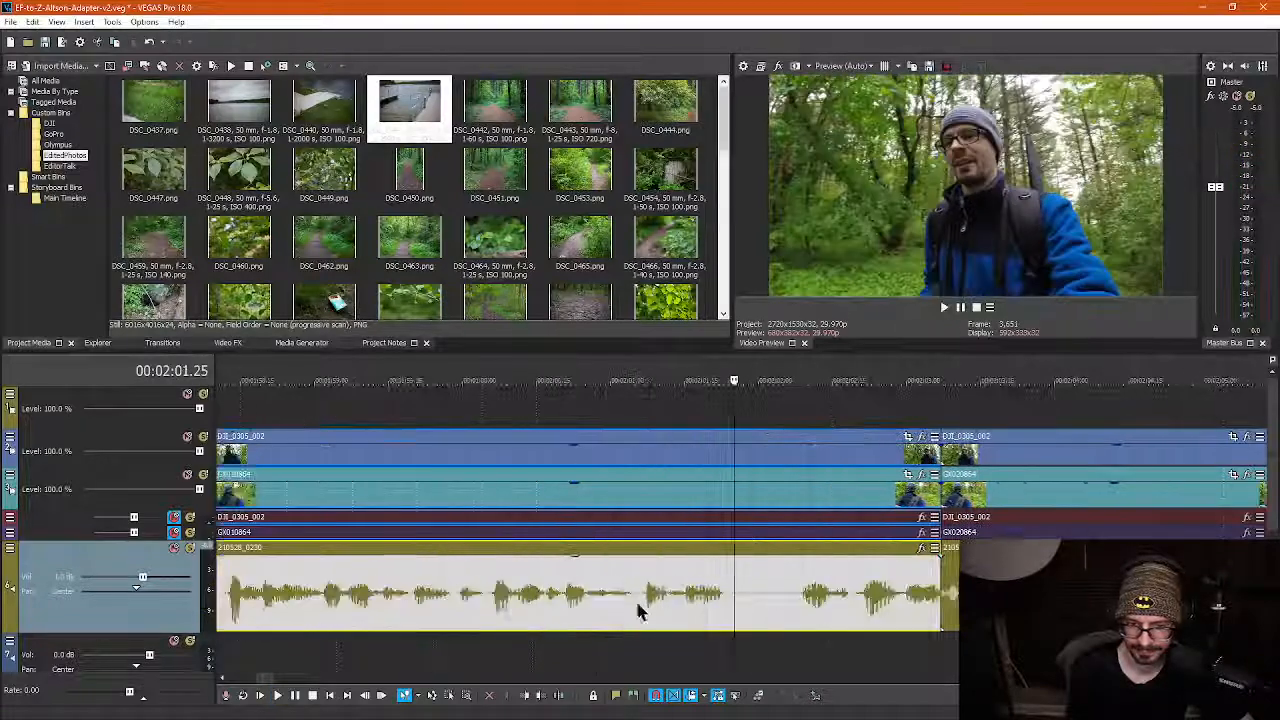
left_click(730, 602)
key("s")
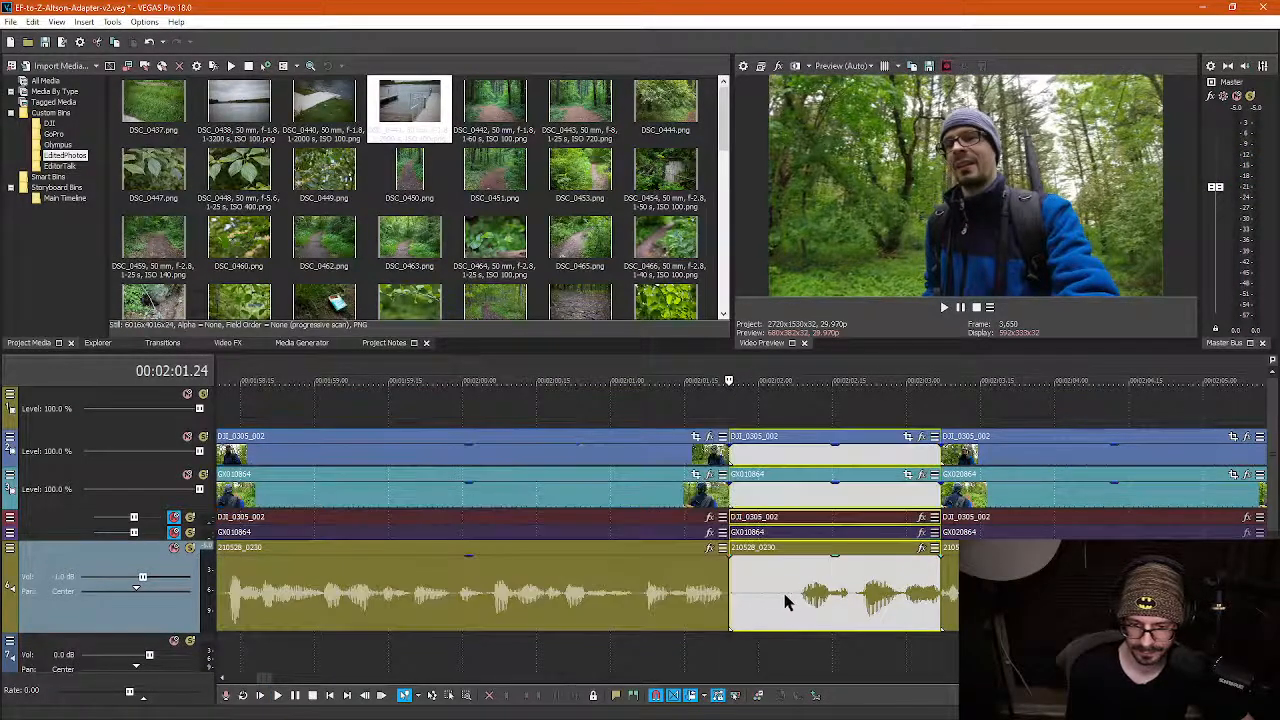
left_click(797, 602)
key("s")
left_click(773, 606)
key("Delete")
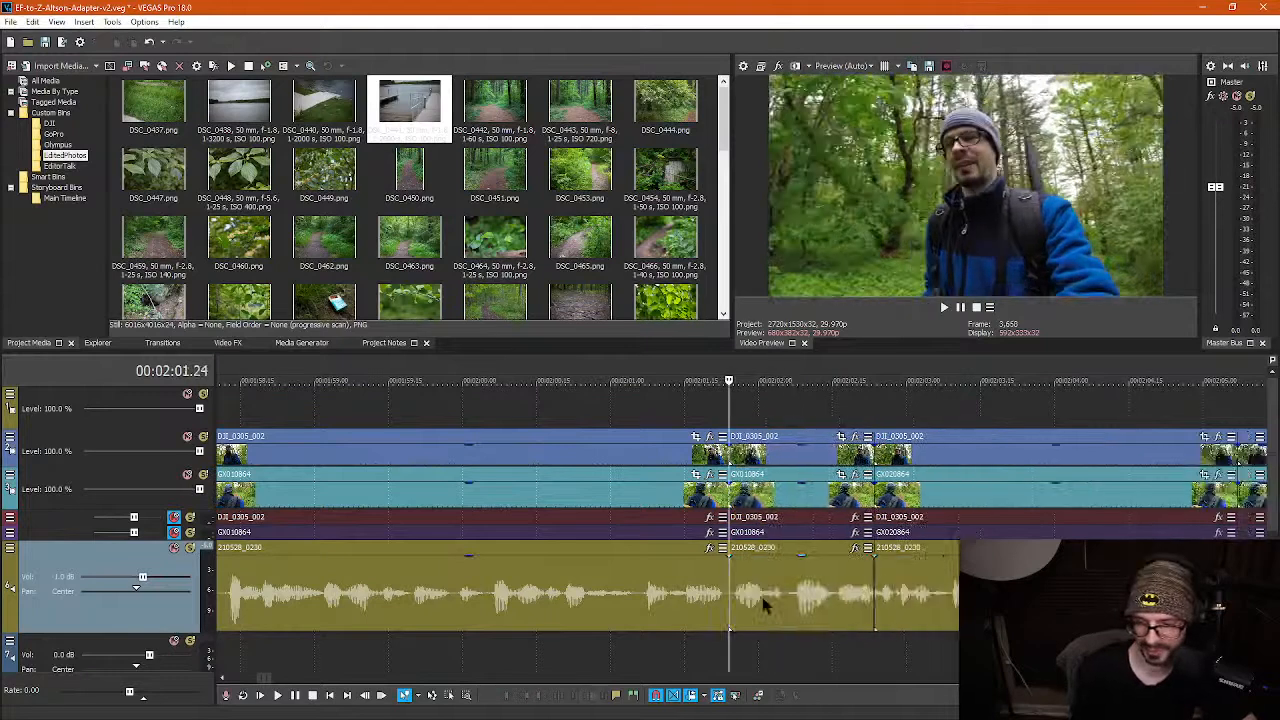
Play the talking clip starting at about 00:02:09 to locate the pauses around 00:02:19
scroll(940, 585, "down", 4)
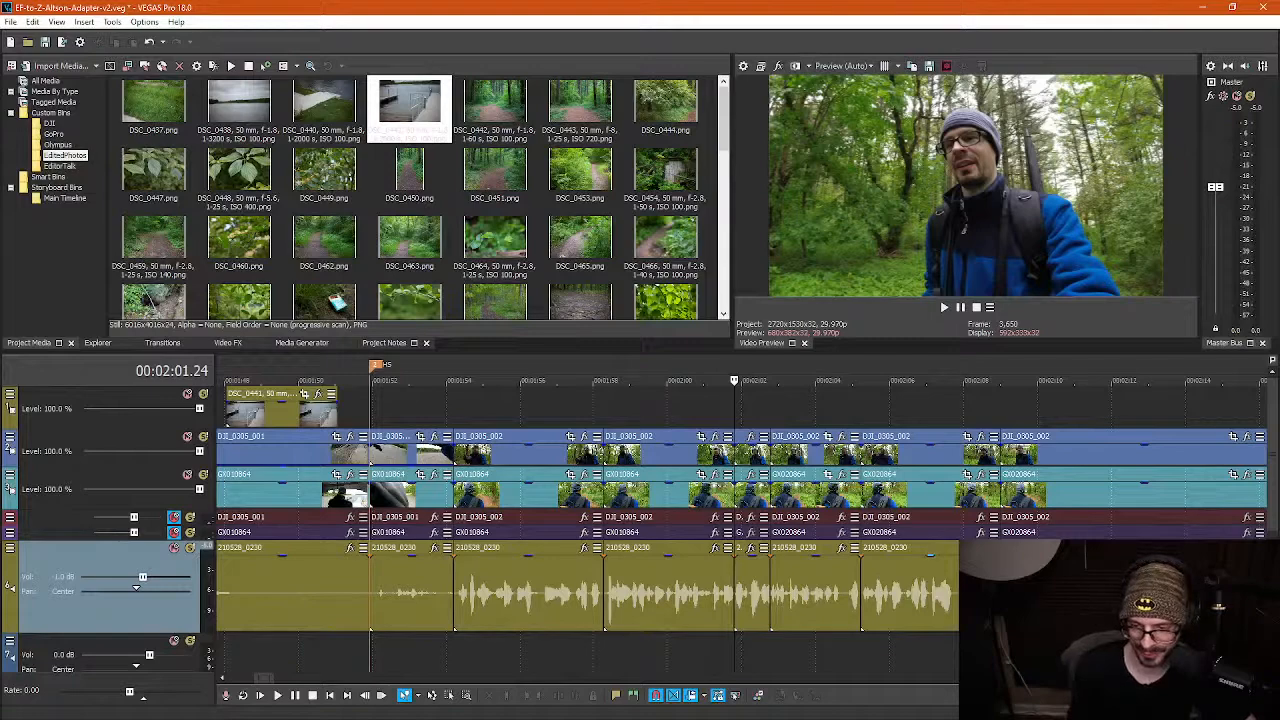
left_click(1002, 590)
key("space")
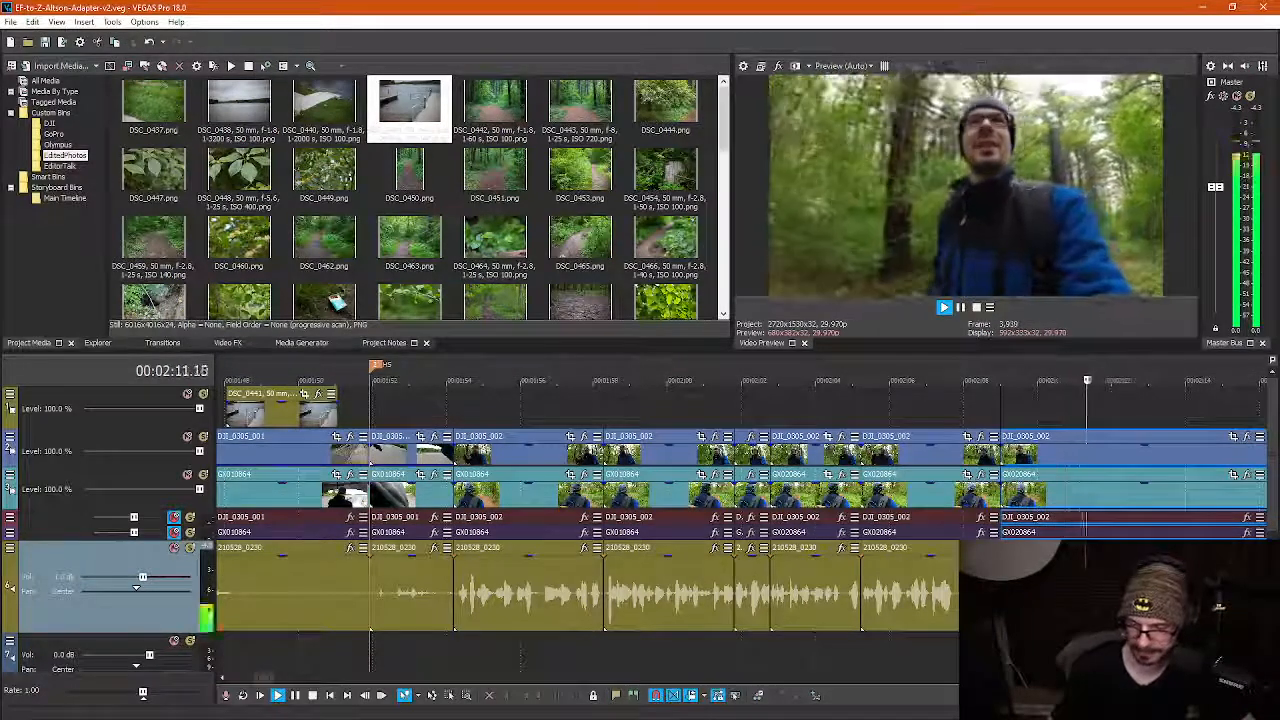
scroll(1002, 590, "down", 2)
scroll(851, 591, "up", 2)
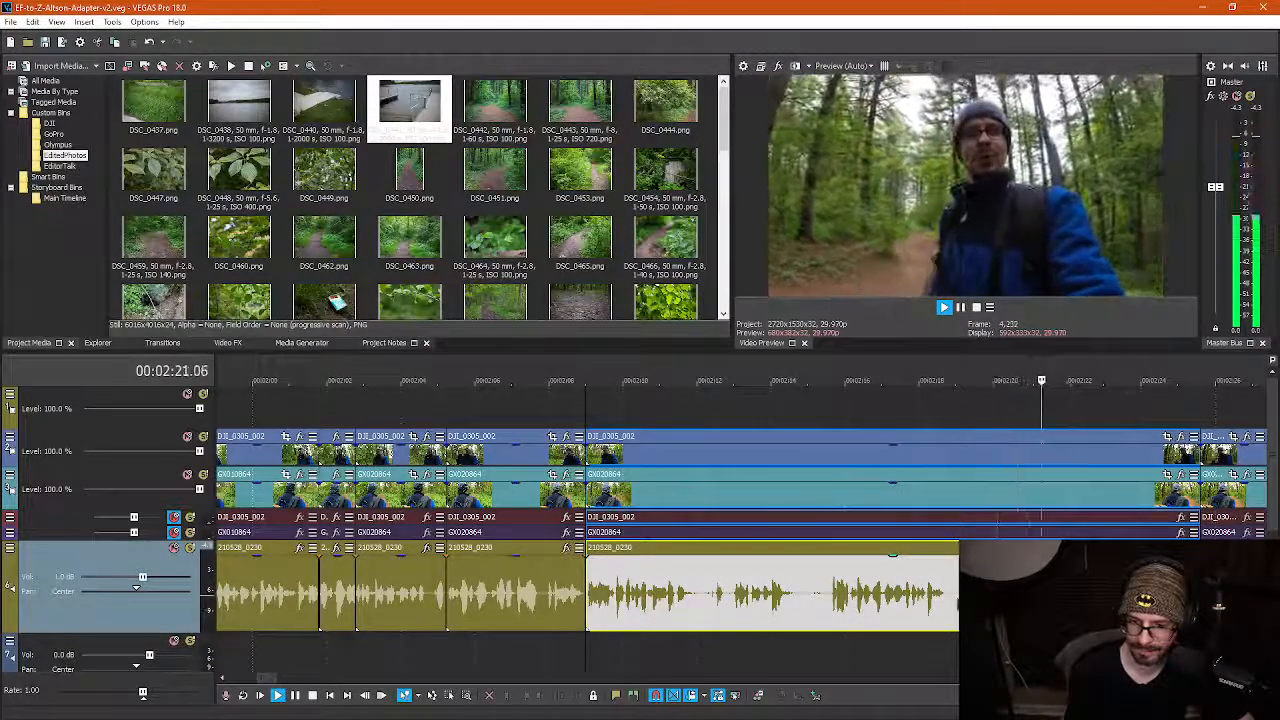
Split all tracks at 00:02:18.25, about 00:02:19.26 and 00:02:20.14, and ripple delete the silent piece between the last two cuts
key("space")
left_click(950, 600)
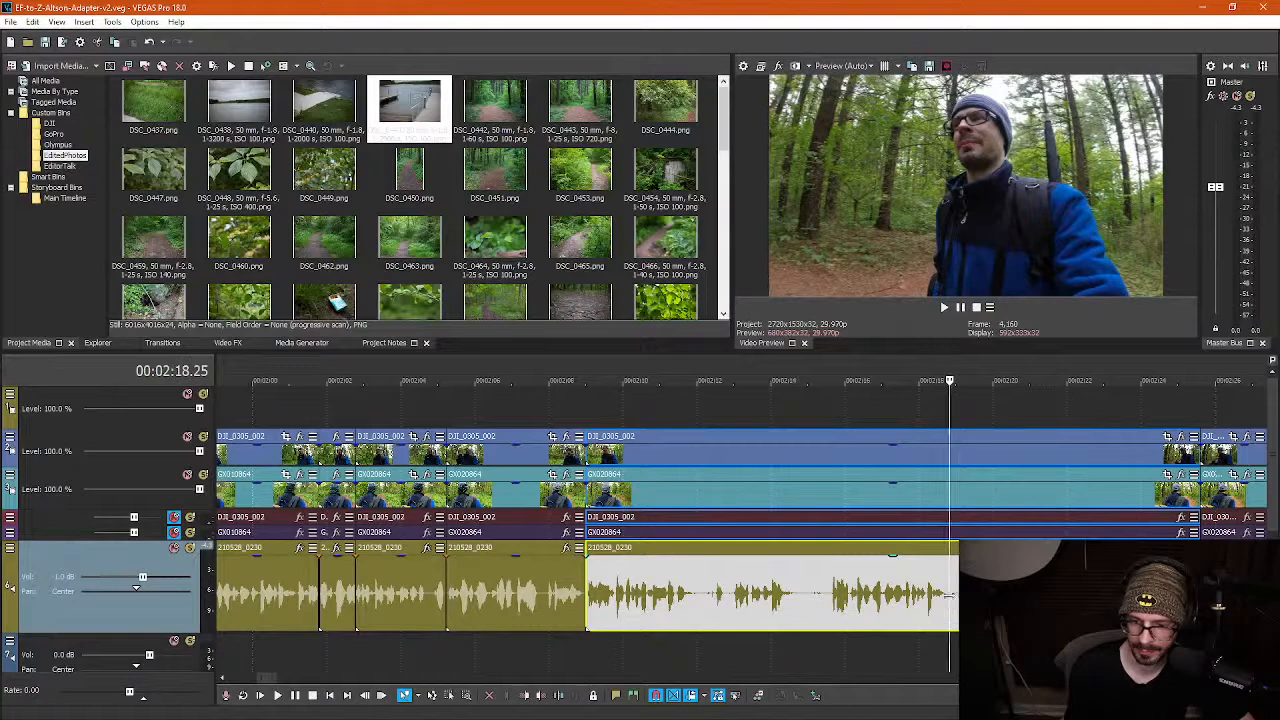
key("ctrl+v")
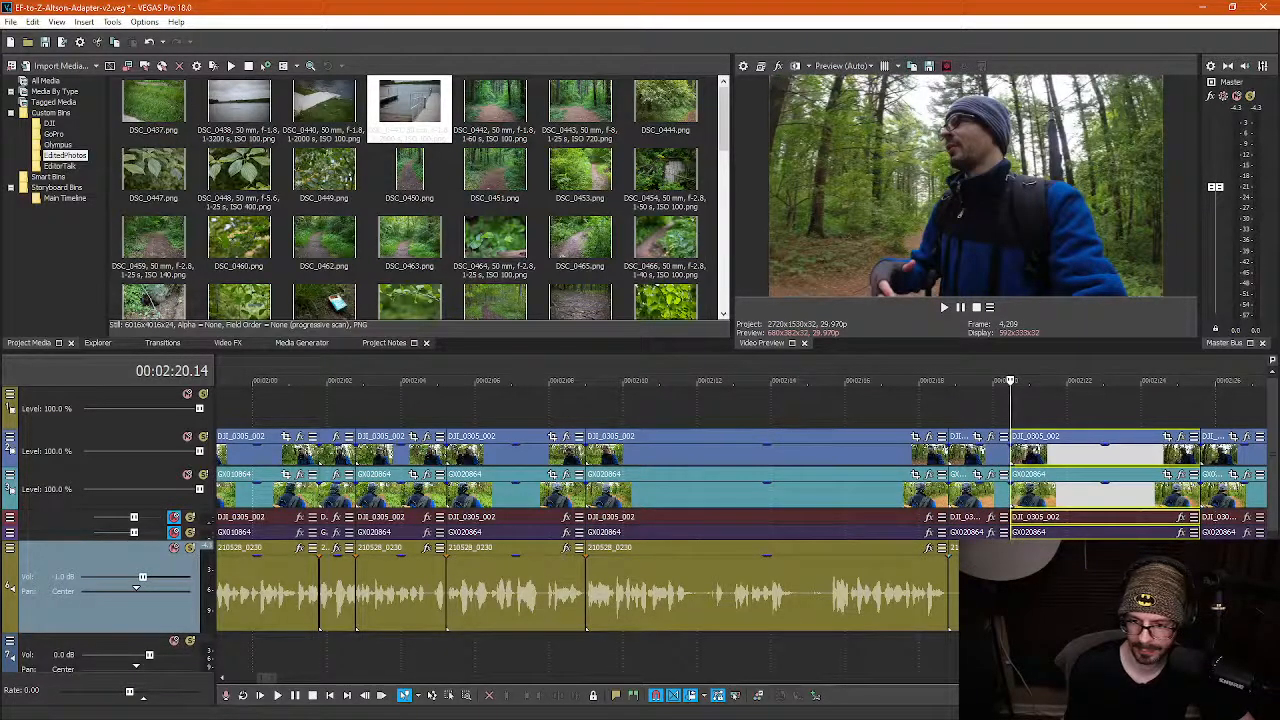
left_click(989, 490)
key("s")
left_click(998, 490)
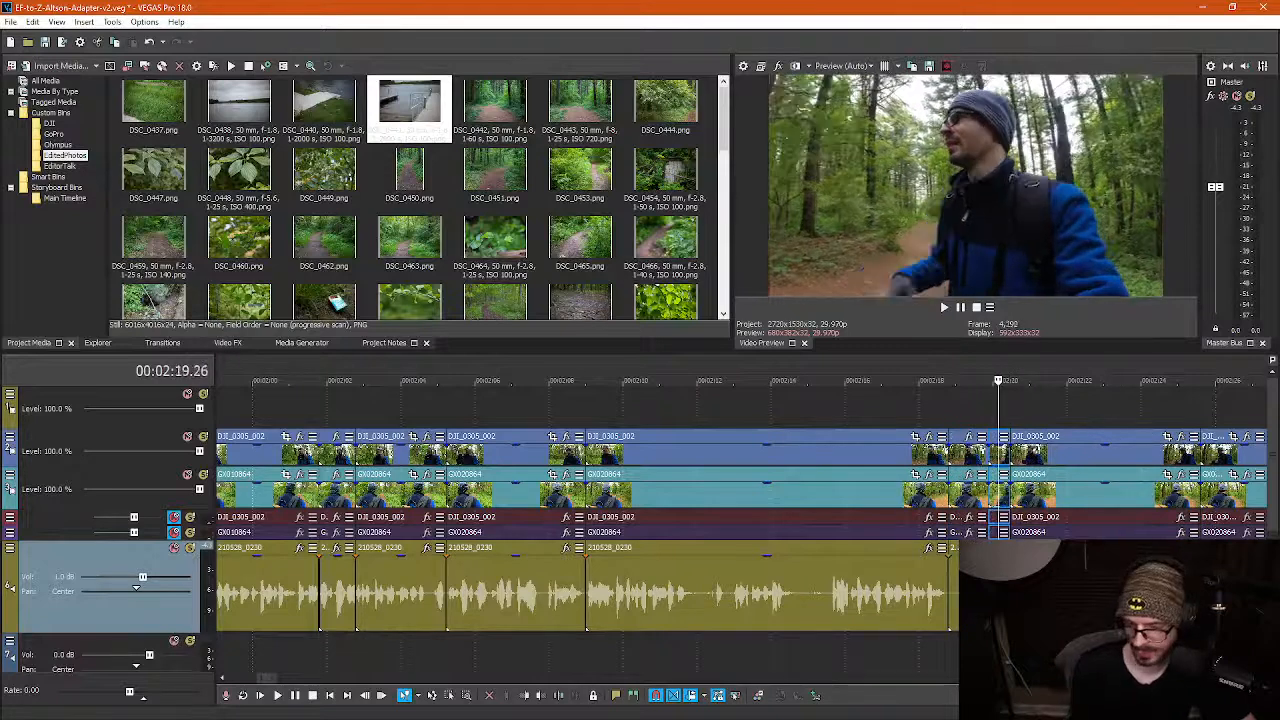
key("Delete")
Split the short clip across all tracks at 00:02:19.07 and ripple delete the silence before its spoken word
left_click(966, 600)
scroll(966, 600, "up", 4)
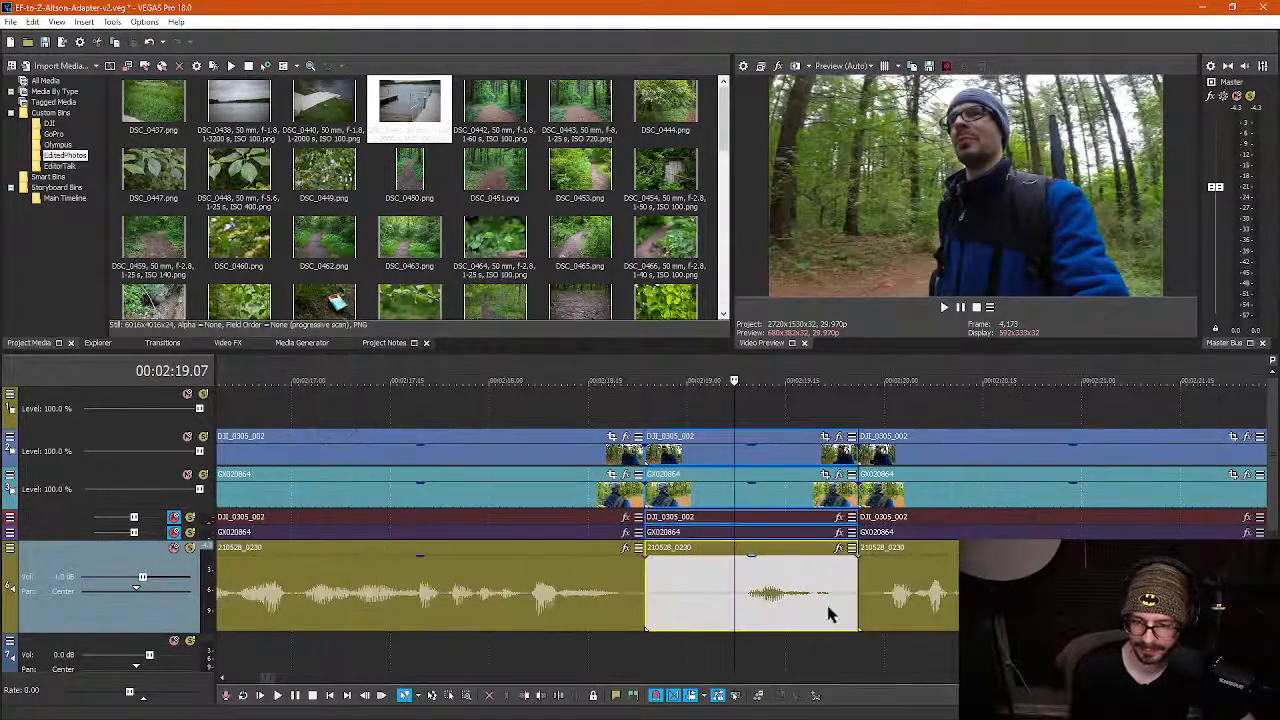
key("s")
left_click(682, 599)
key("Delete")
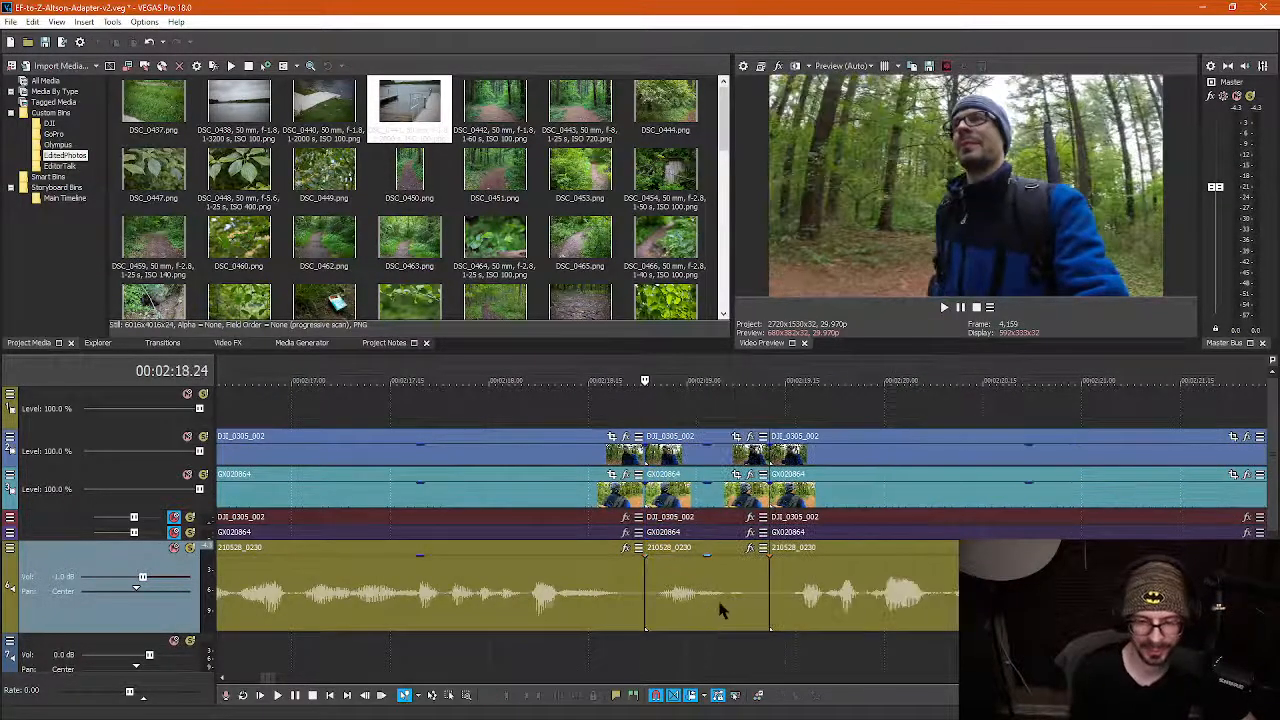
Replay the end of the preceding clip, split all tracks at about 00:02:18.06, and ripple delete the clip's remaining end
scroll(603, 572, "down", 2)
left_click(540, 596)
key("space")
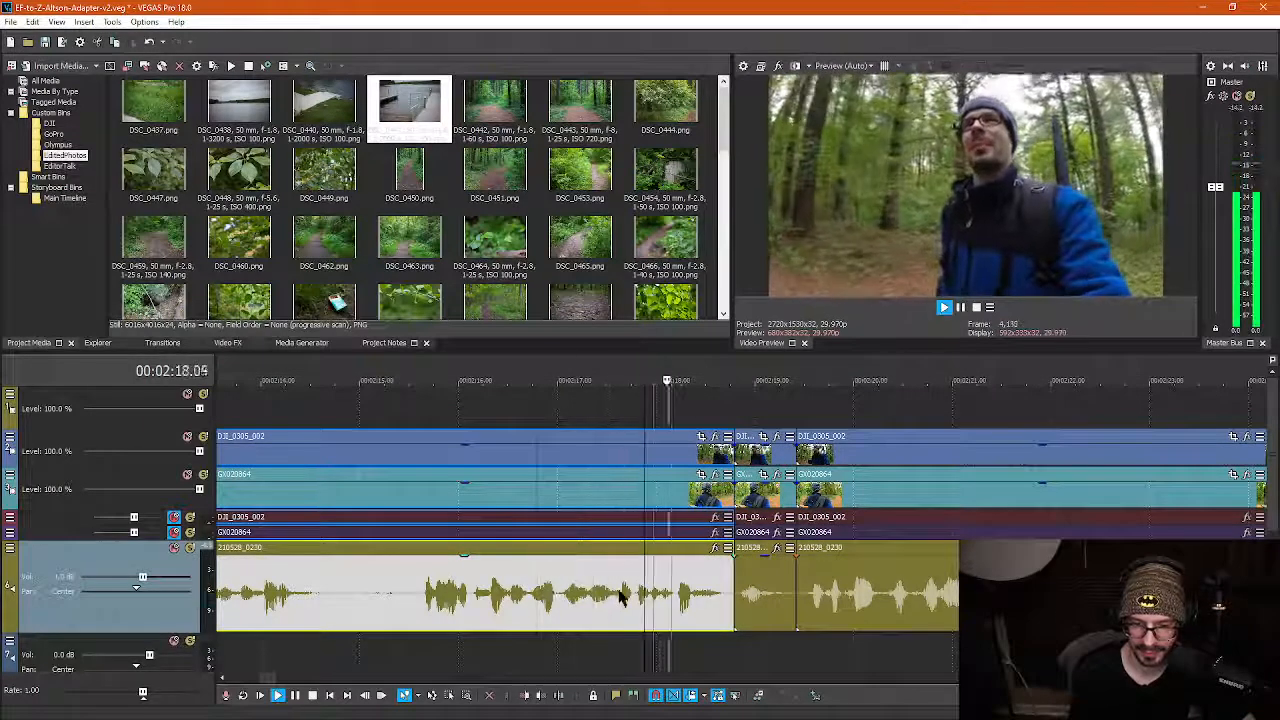
left_click(676, 598)
key("s")
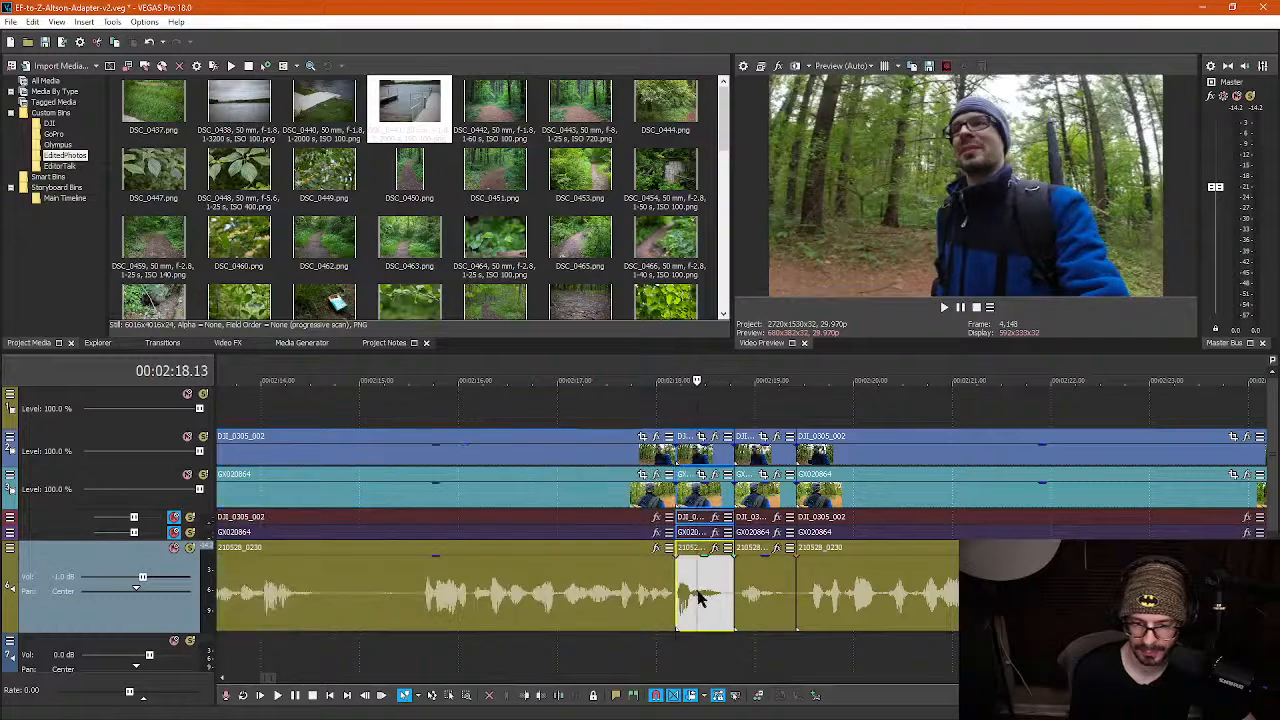
key("Delete")
Replay the cut from 00:02:17.02 and ripple delete the brief silent start of the short clip at 00:02:18.06
left_click(563, 593)
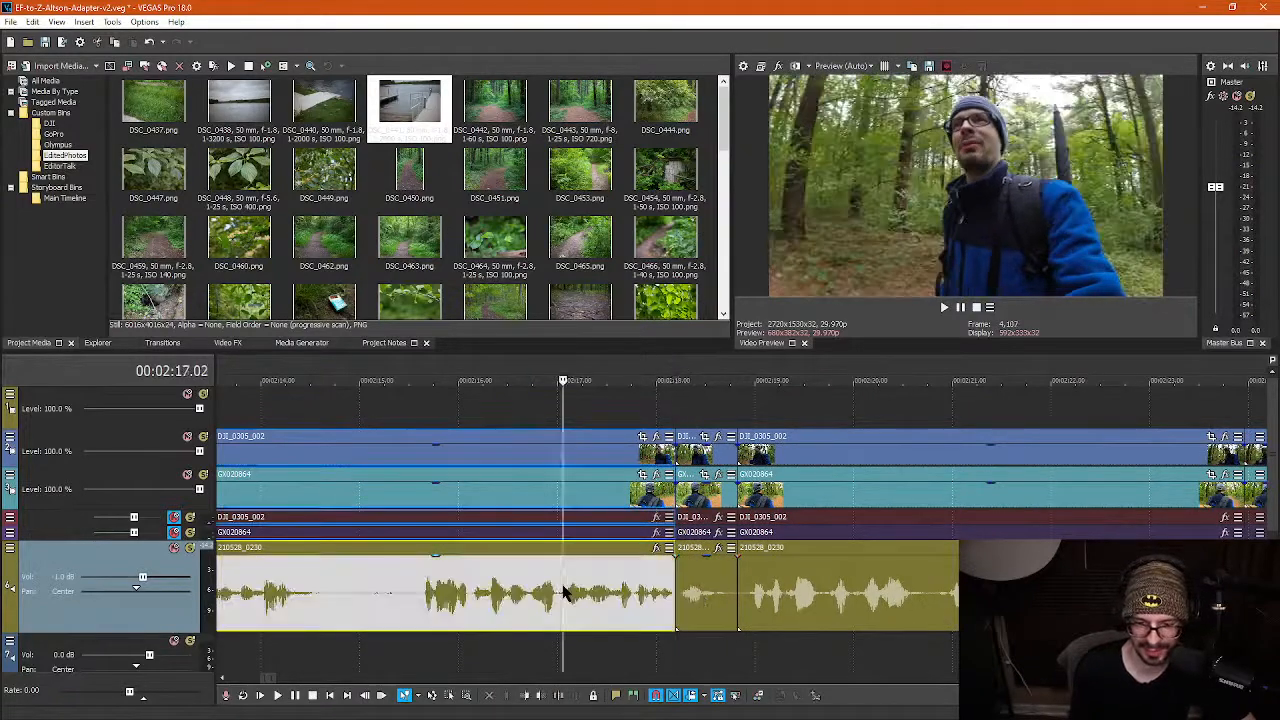
key("space")
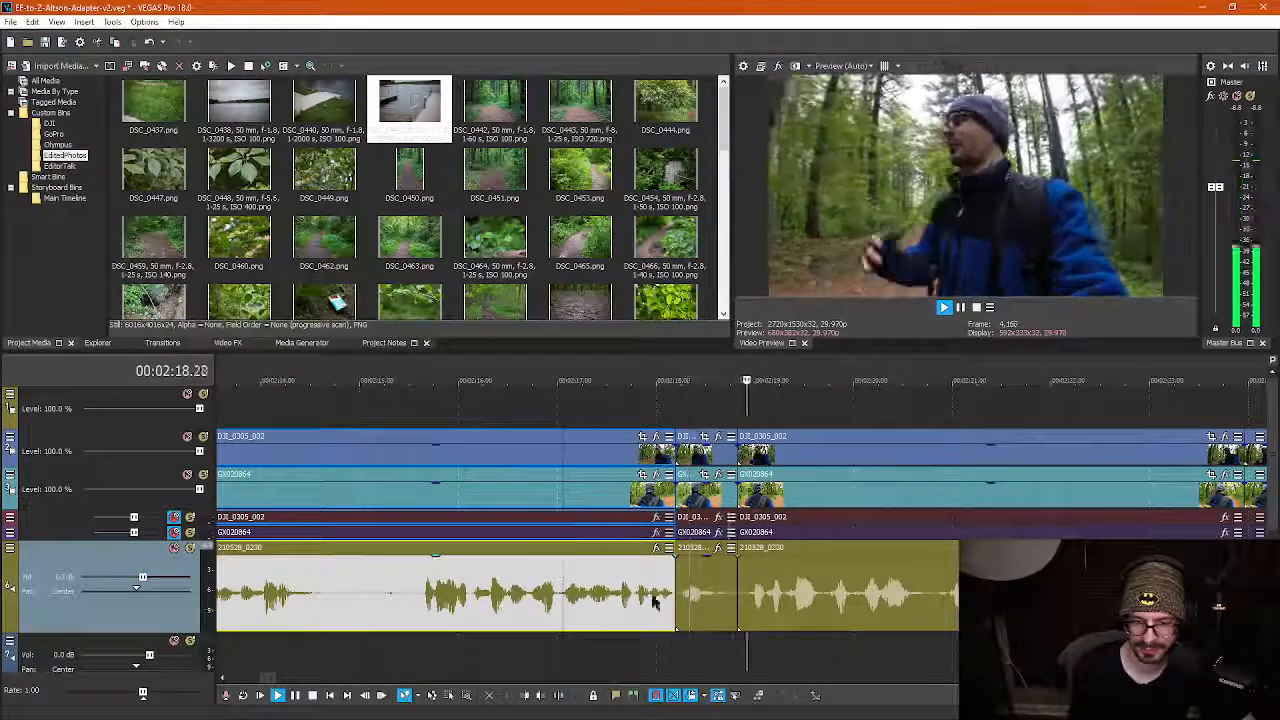
key("space")
left_click(688, 604)
scroll(688, 606, "up", 3)
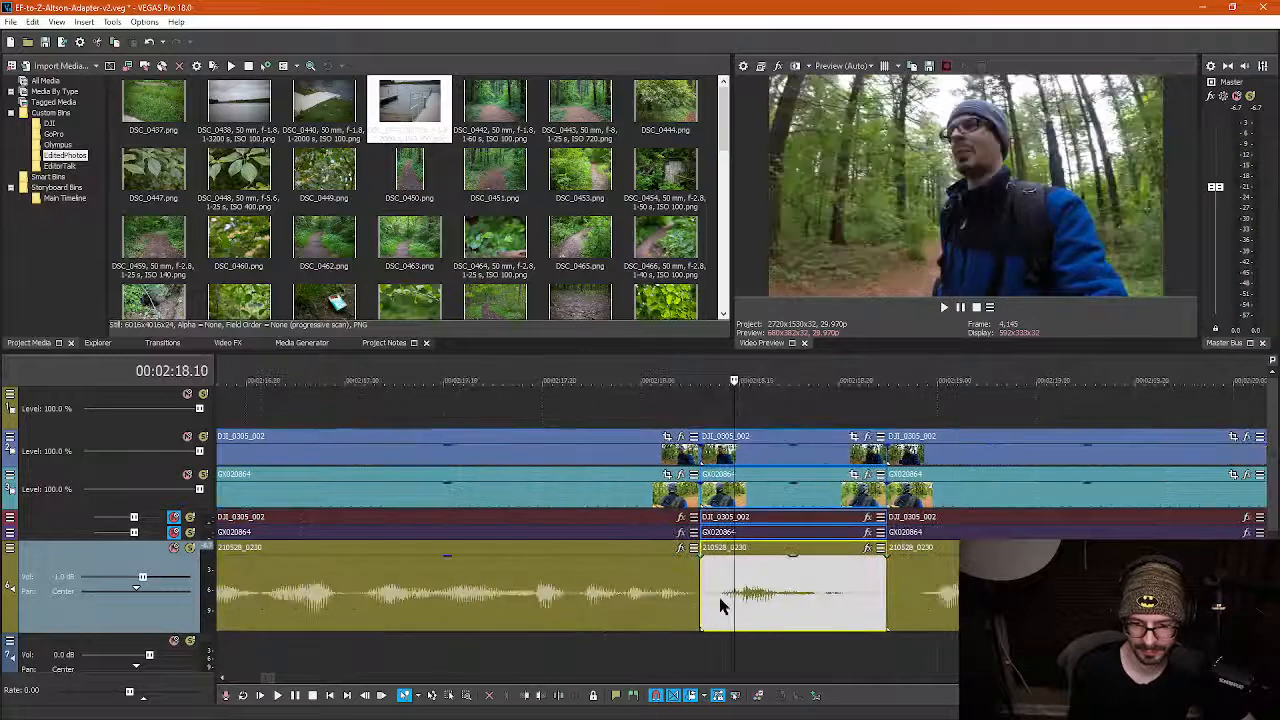
left_click(711, 598)
key("s")
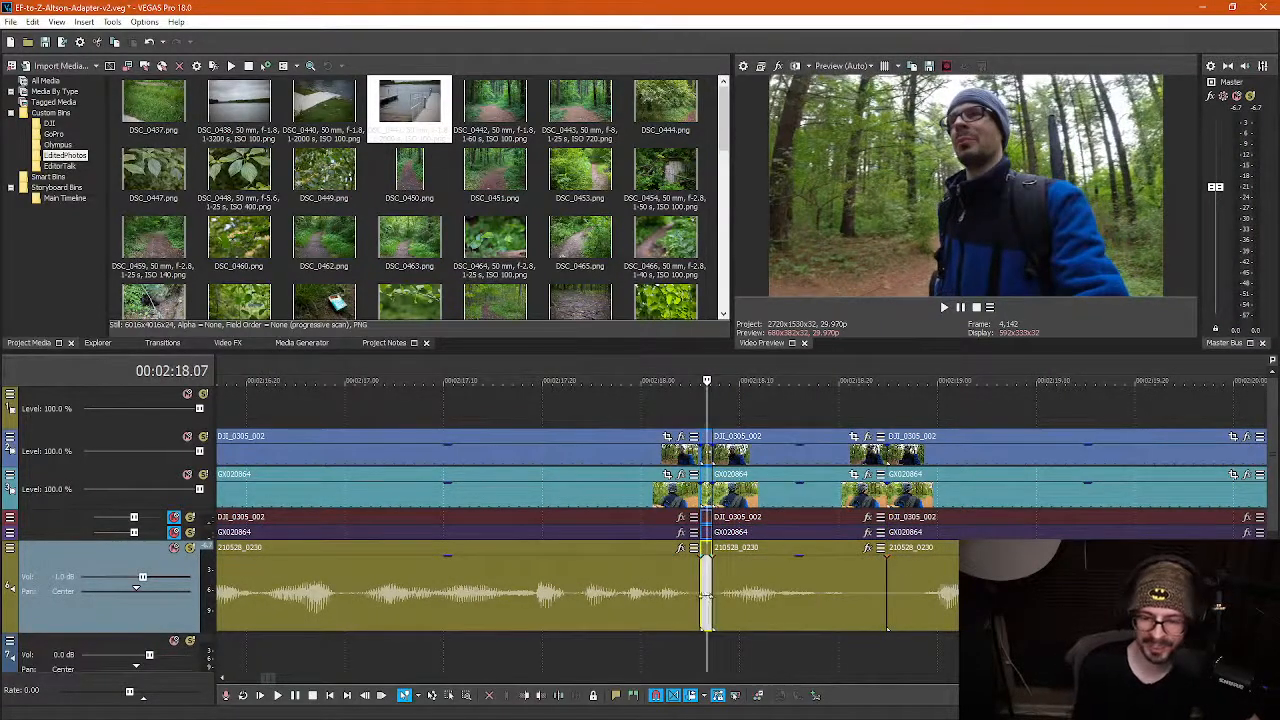
key("Delete")
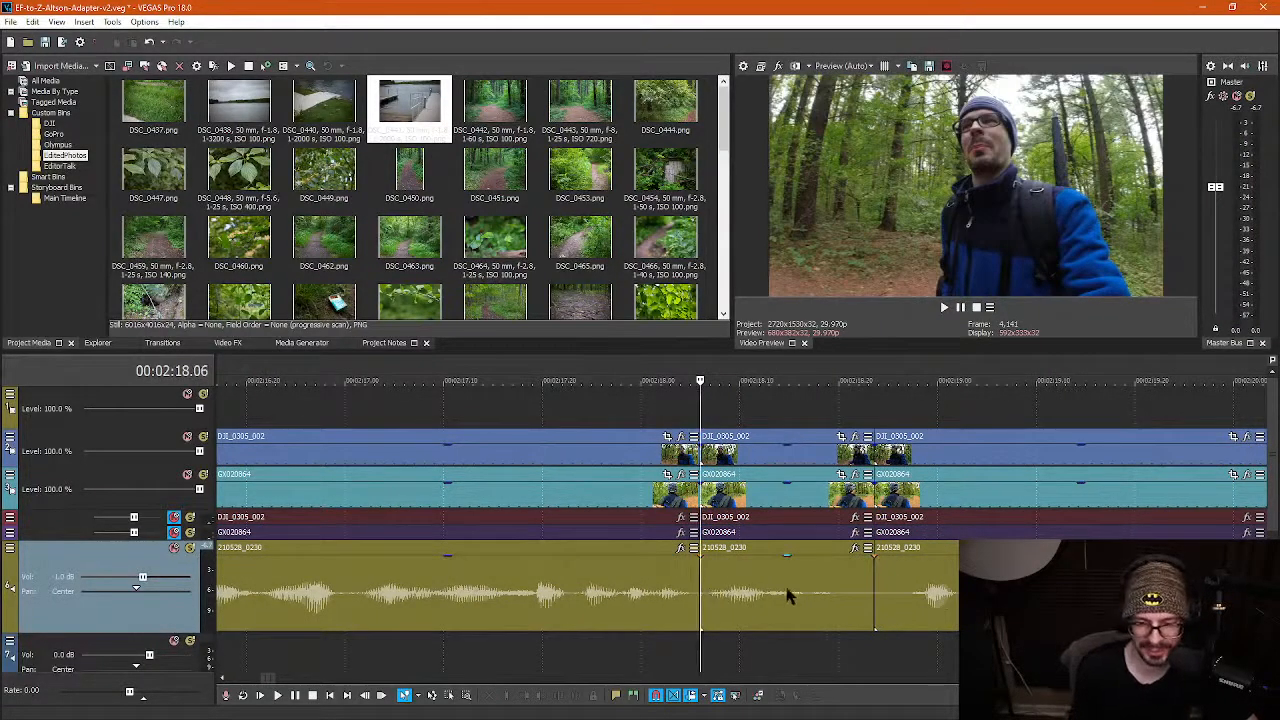
Trim the silence around the next cut by splitting all tracks at 00:02:18.22 and before speech resumes, ripple deleting both silent pieces
left_click(854, 593)
key("s")
left_click(898, 598)
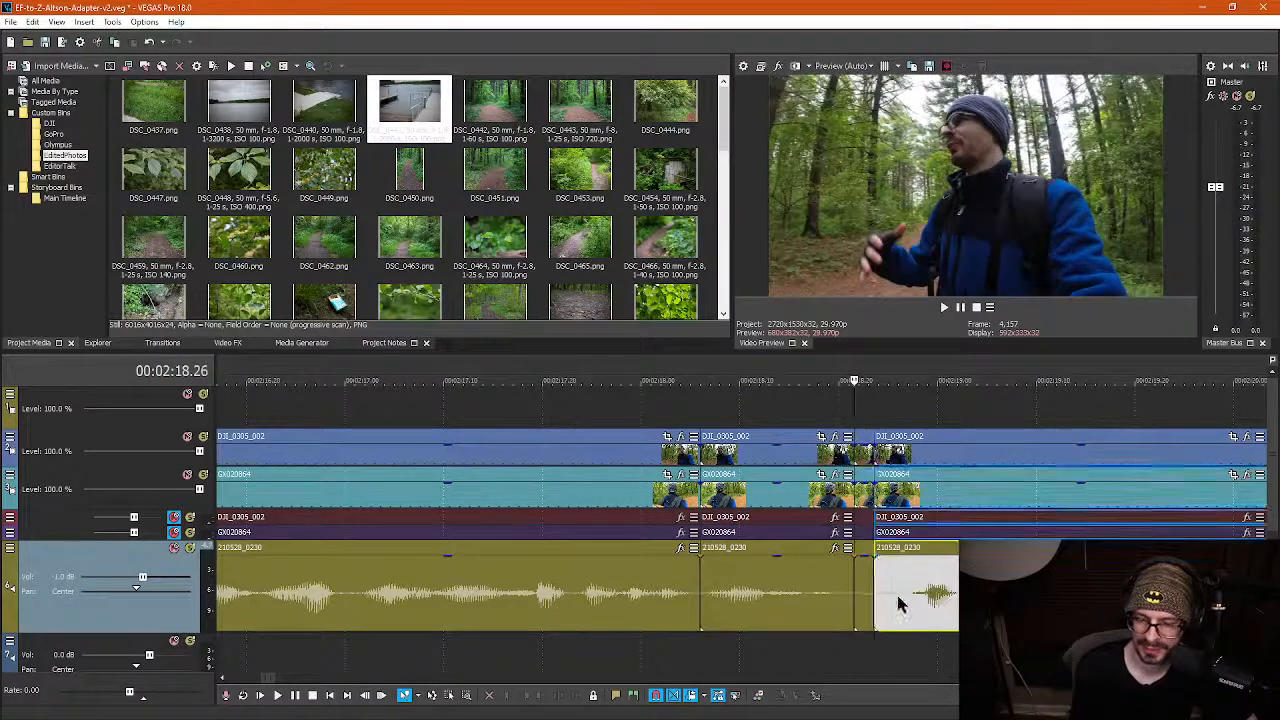
key("s")
left_click(887, 598)
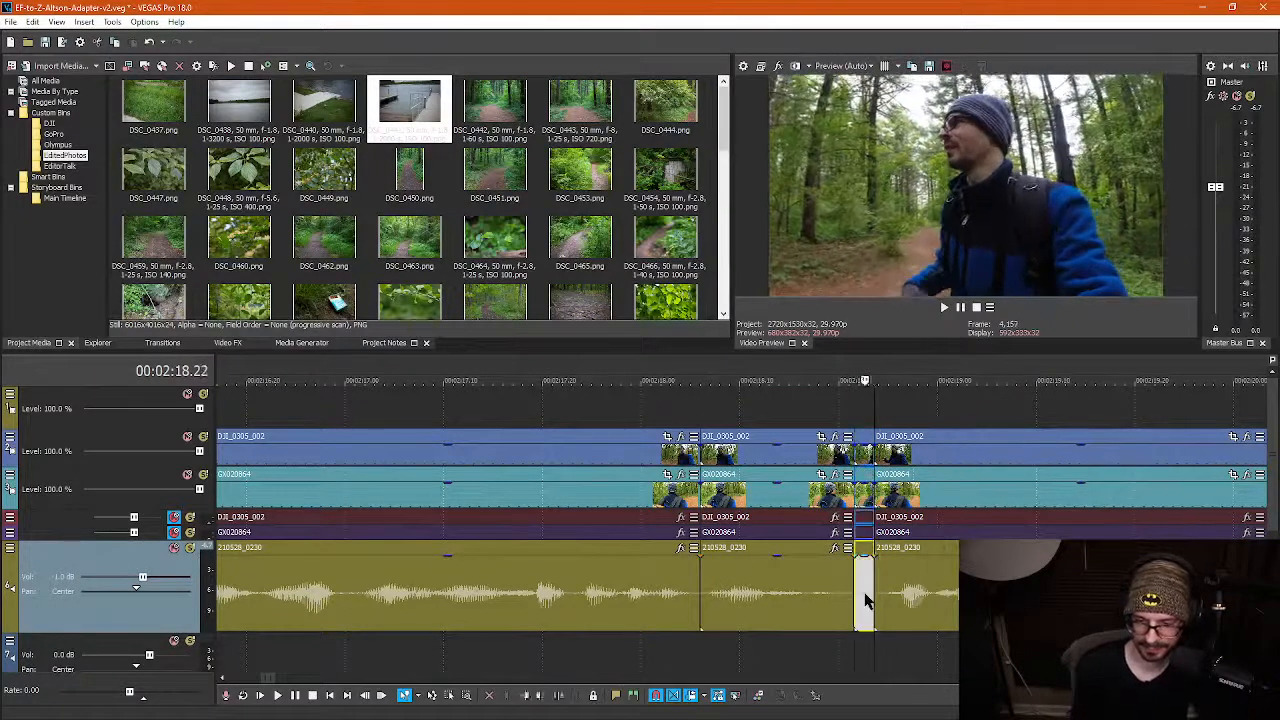
key("Delete")
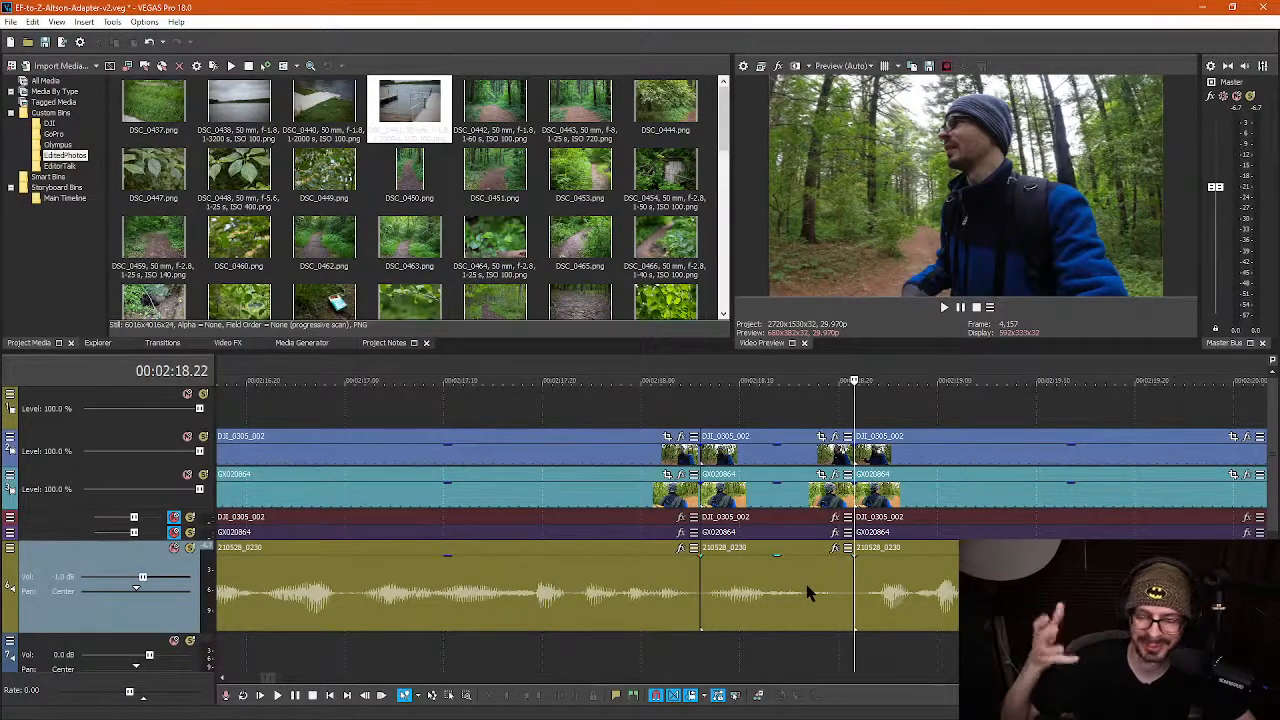
Replay the speech from 00:02:16.01 and again from about 00:02:13 to check the cuts and locate the pause before 00:02:16
scroll(690, 573, "down", 2)
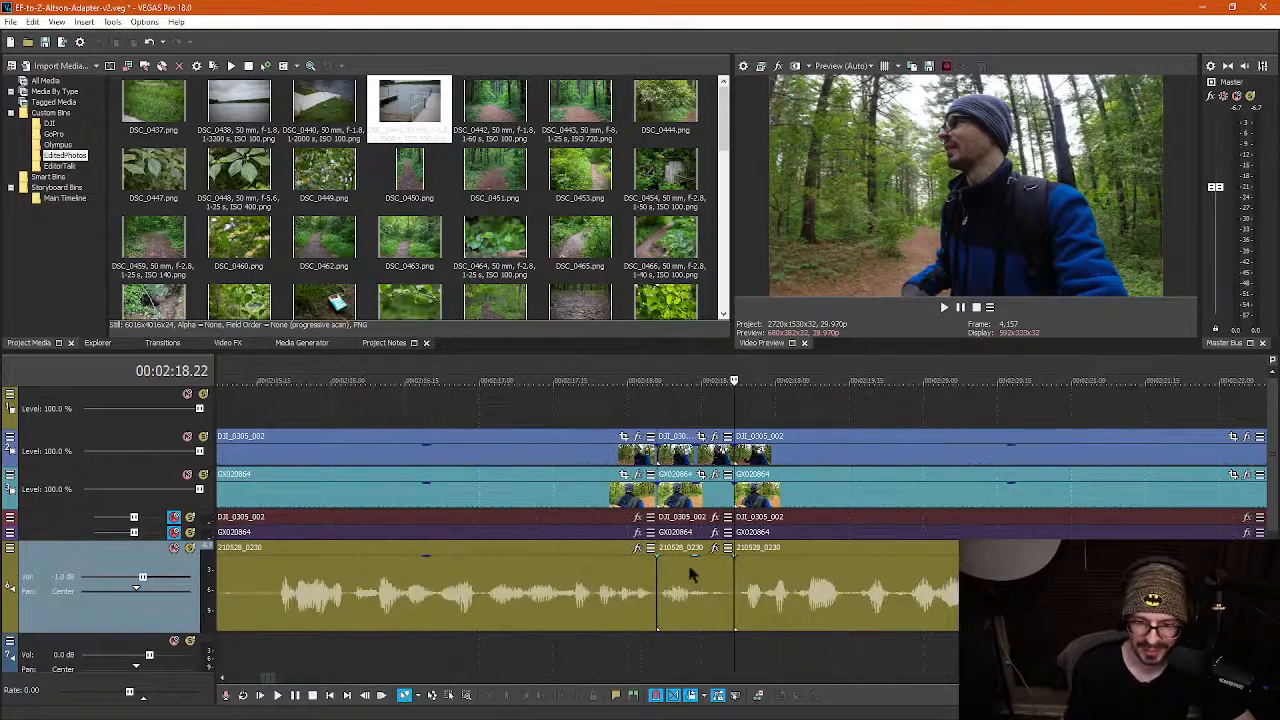
left_click(519, 422)
scroll(528, 434, "down", 1)
left_click(613, 408)
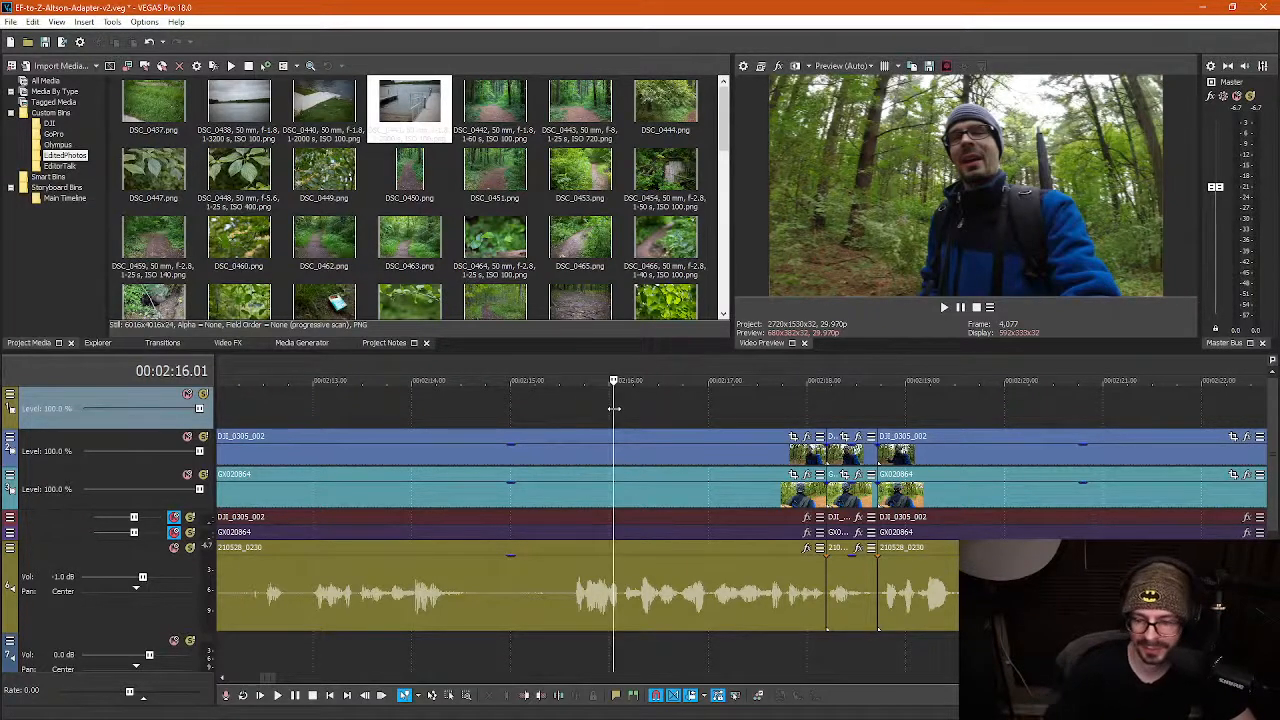
key("space")
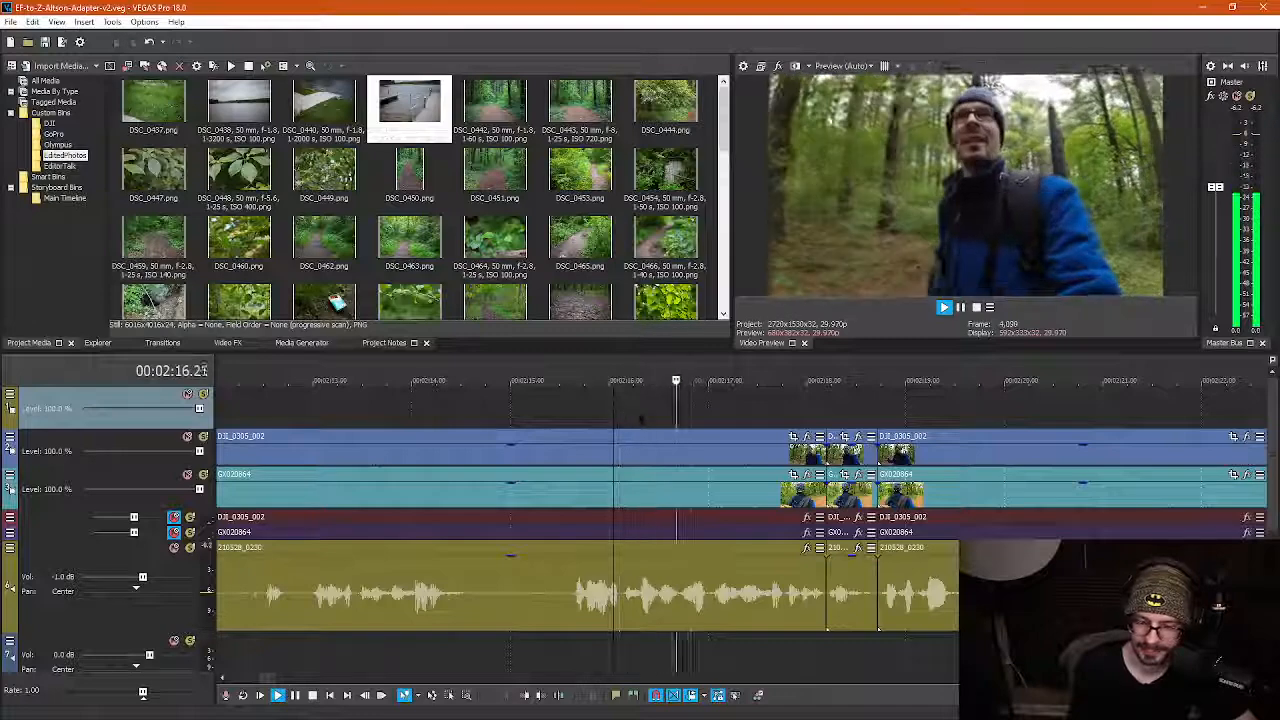
scroll(648, 460, "down", 2)
left_click(651, 594)
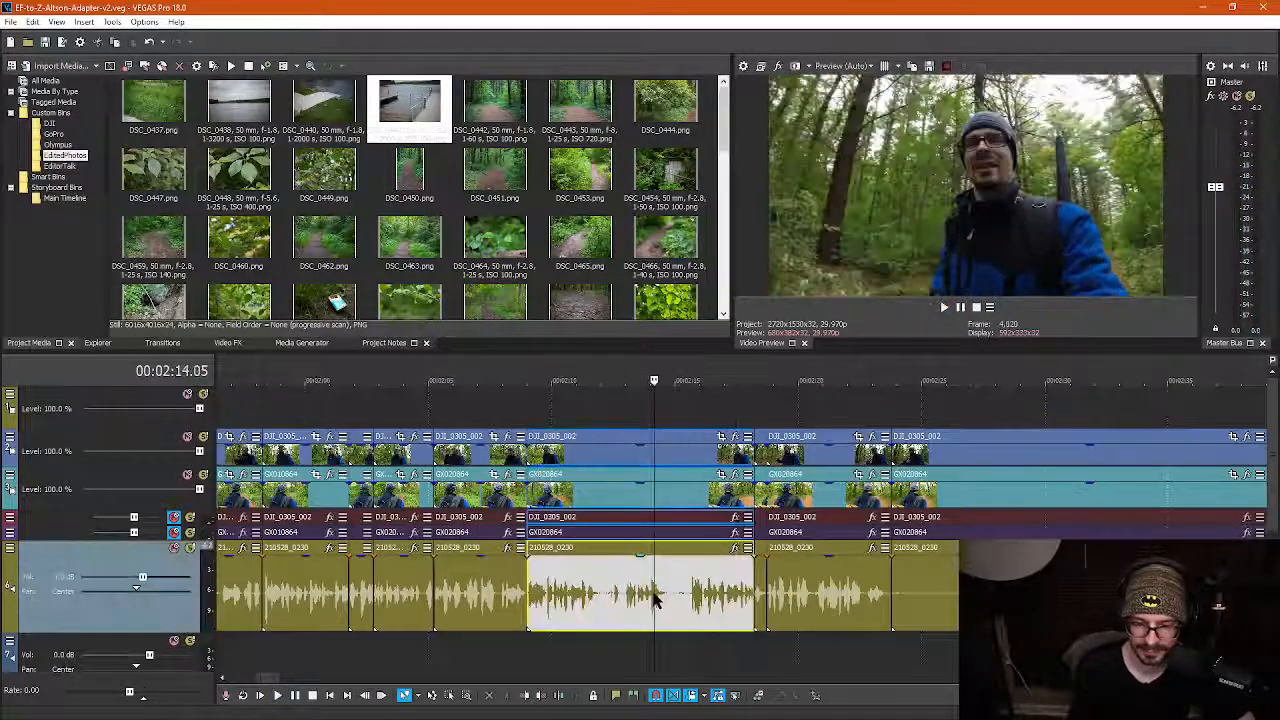
scroll(729, 606, "up", 2)
left_click(654, 597)
key("space")
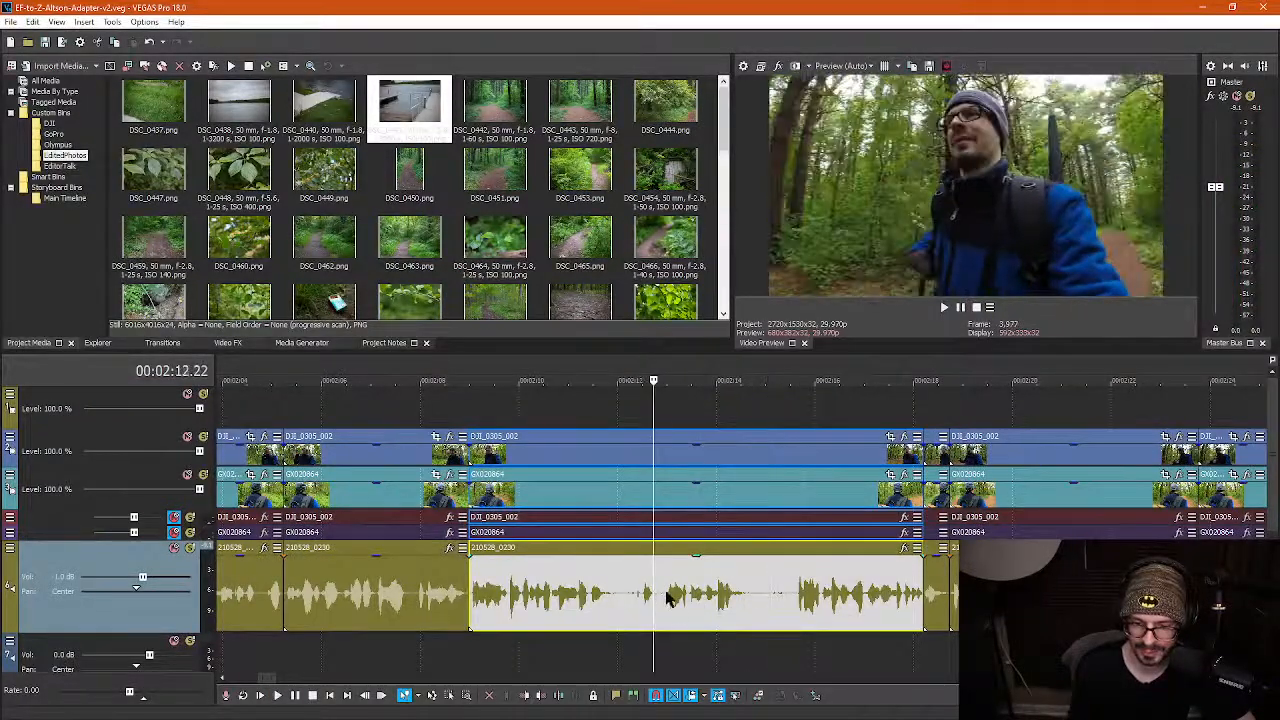
left_click(668, 597)
key("space")
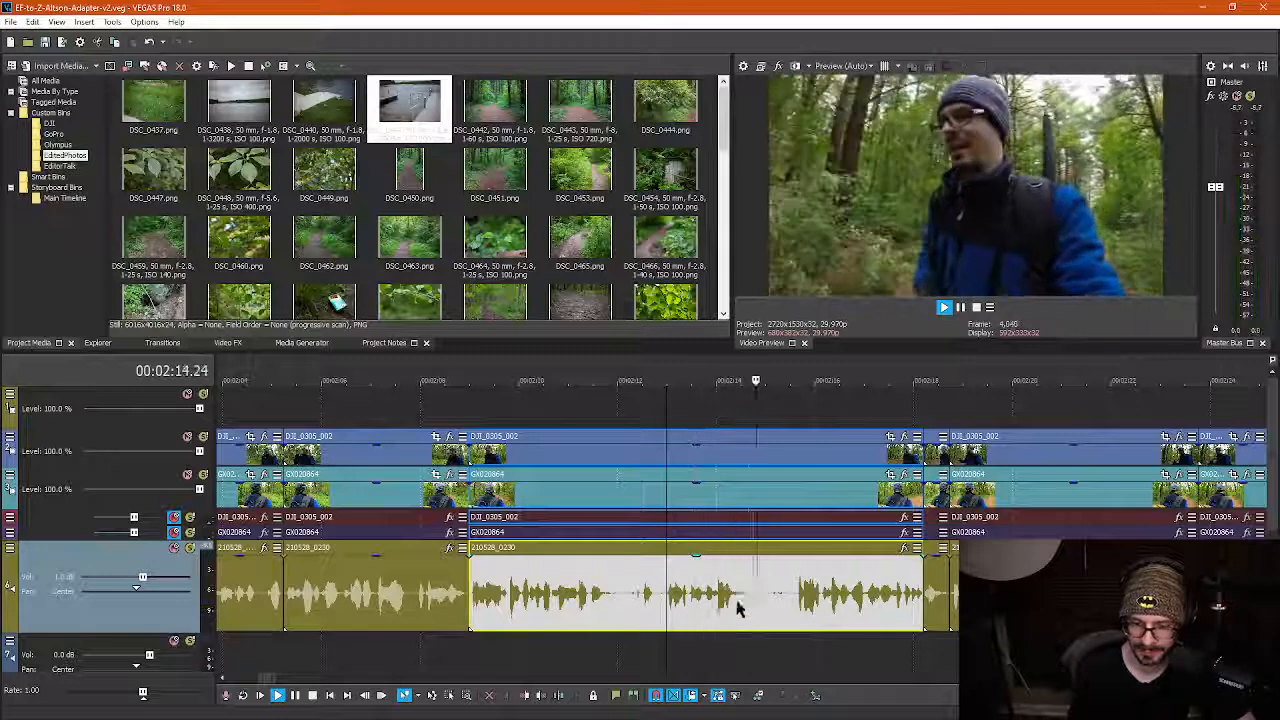
Split all tracks where speech stops after 00:02:14 and at 00:02:15.17, and ripple delete the silent gap in between
key("Return")
left_click(751, 598)
key("s")
left_click(794, 598)
key("s")
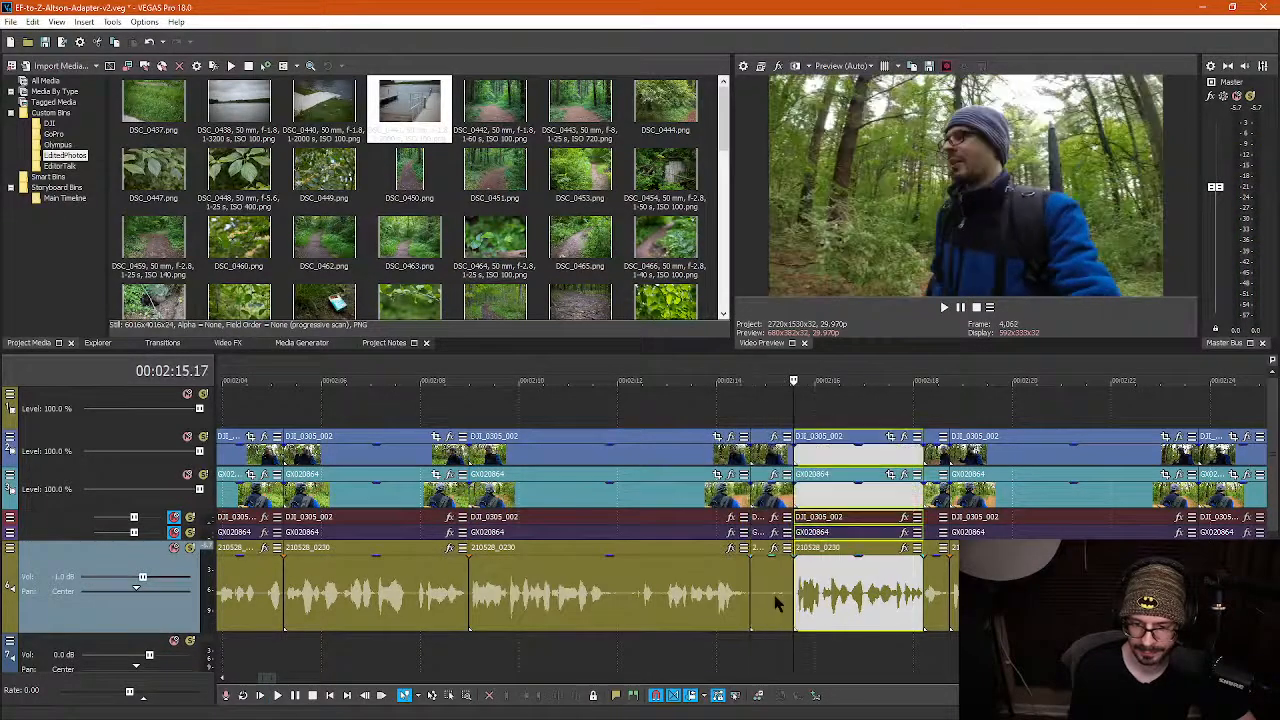
left_click(775, 601)
key("Delete")
Replay the clip from 00:02:11.05, split all tracks at 00:02:12.22 and 00:02:12.29, and ripple delete the pause between them
left_click(575, 590)
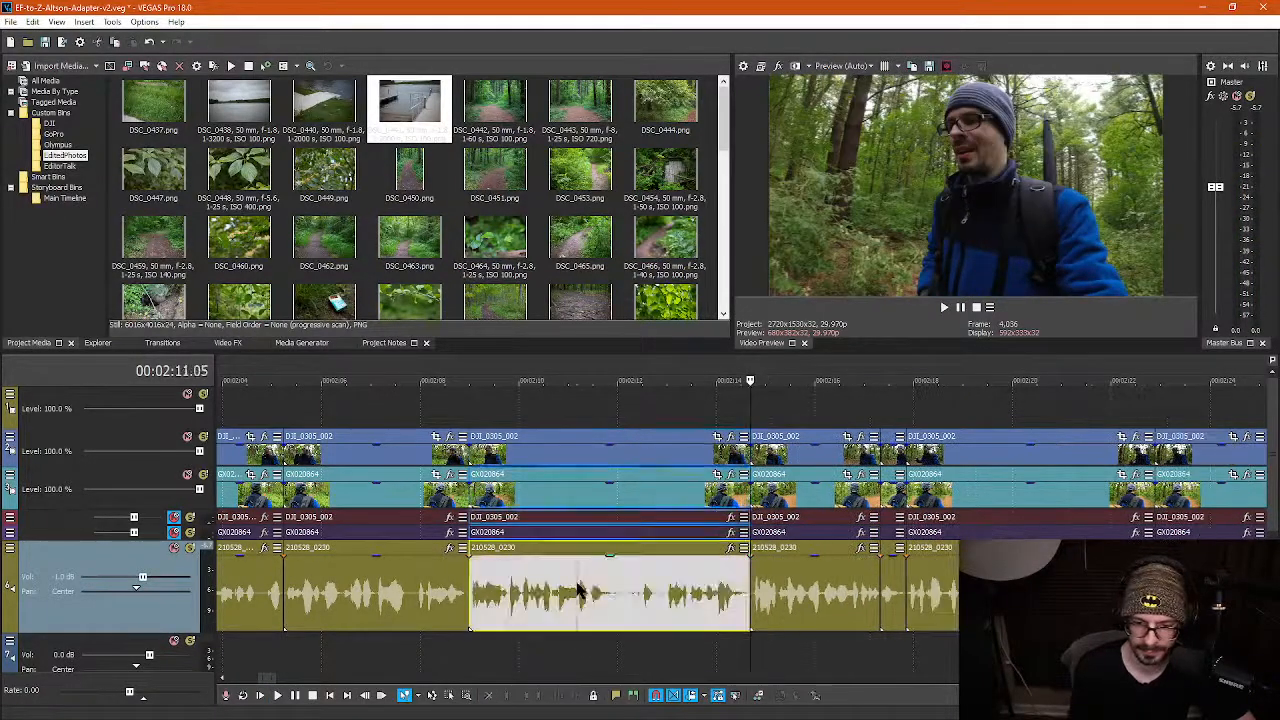
key("space")
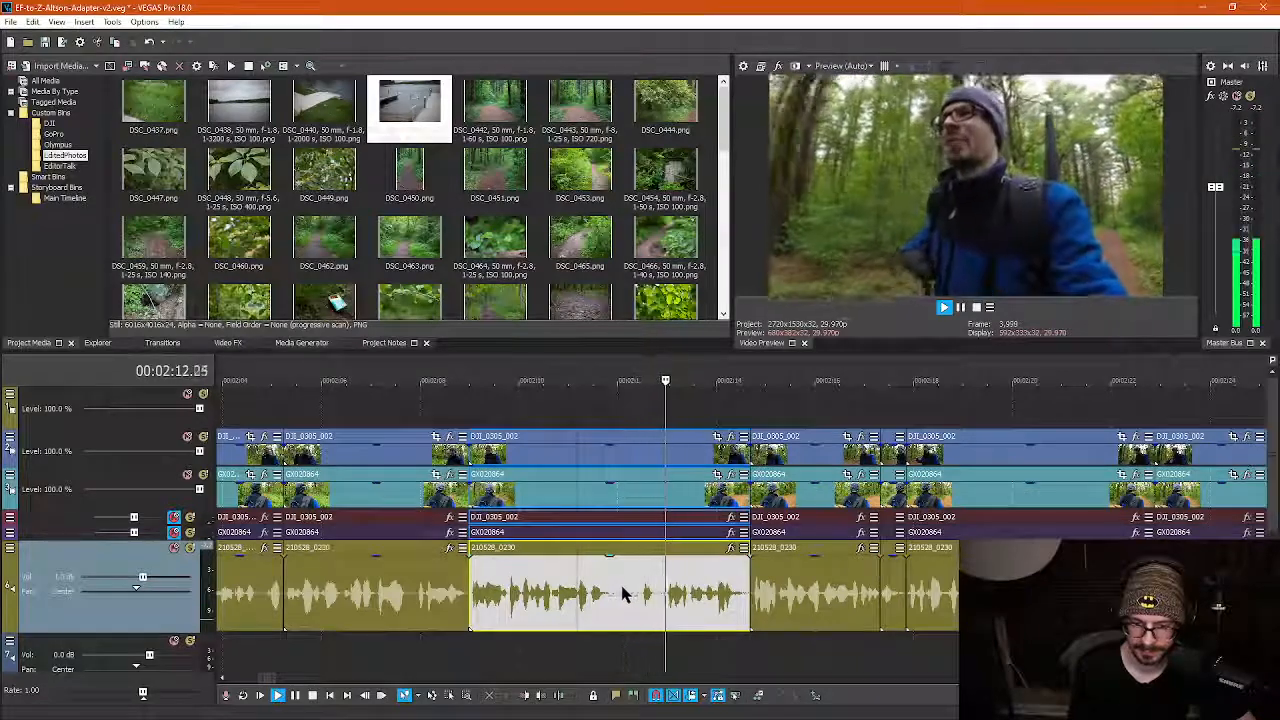
left_click(656, 603)
scroll(700, 608, "up", 5)
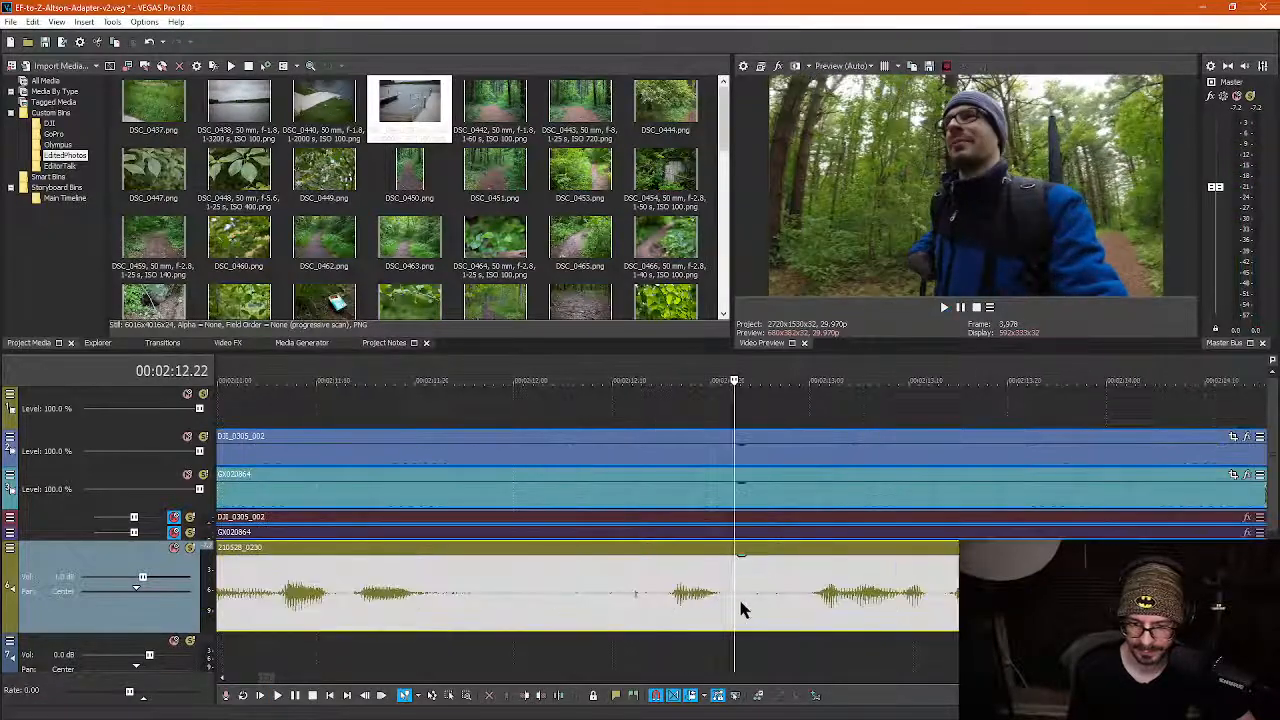
key("s")
left_click(875, 600)
key("s")
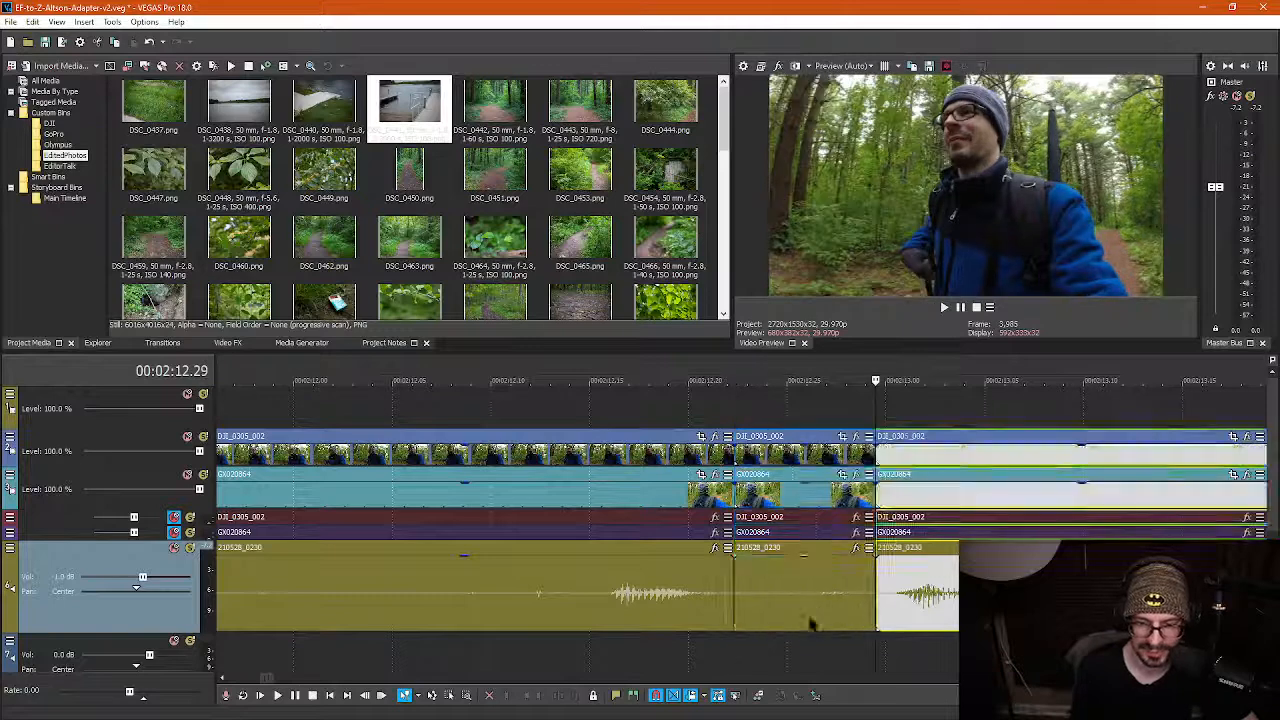
left_click(810, 617)
key("Delete")
Split all tracks at 00:02:11.23 and just before the next spoken word, and ripple delete the silence between the cuts
scroll(520, 588, "down", 3)
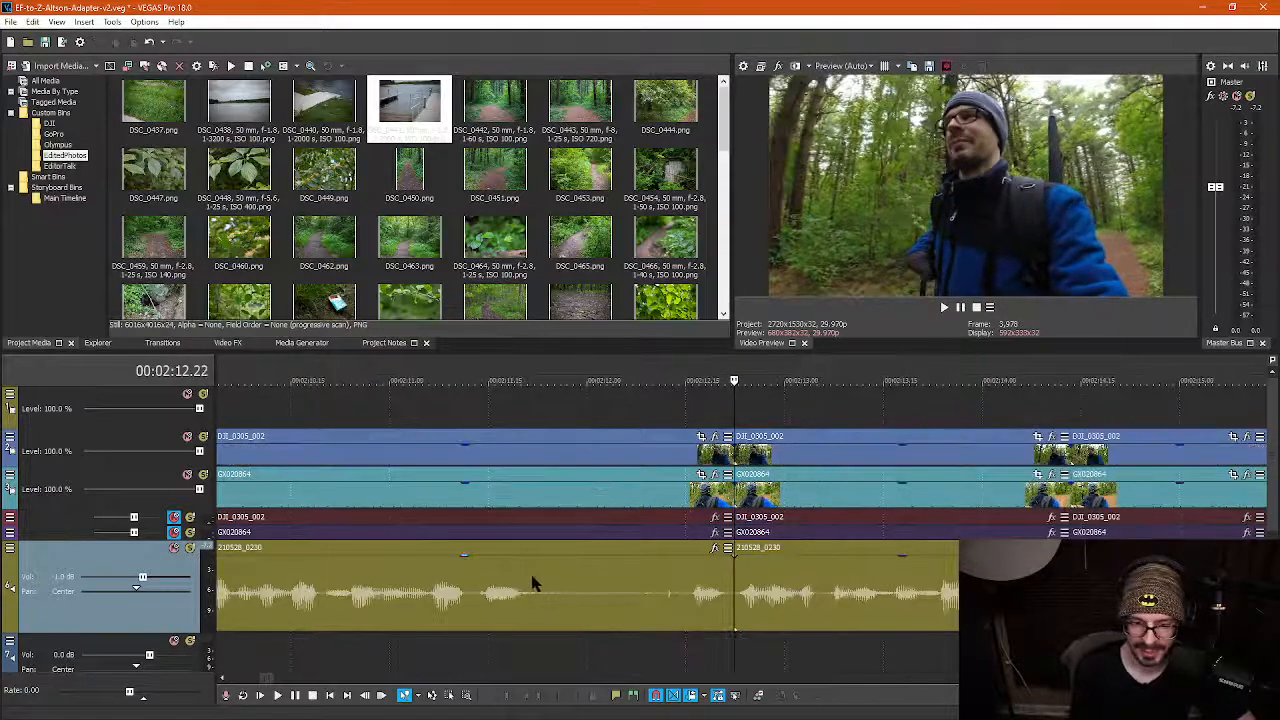
left_click(541, 600)
key("s")
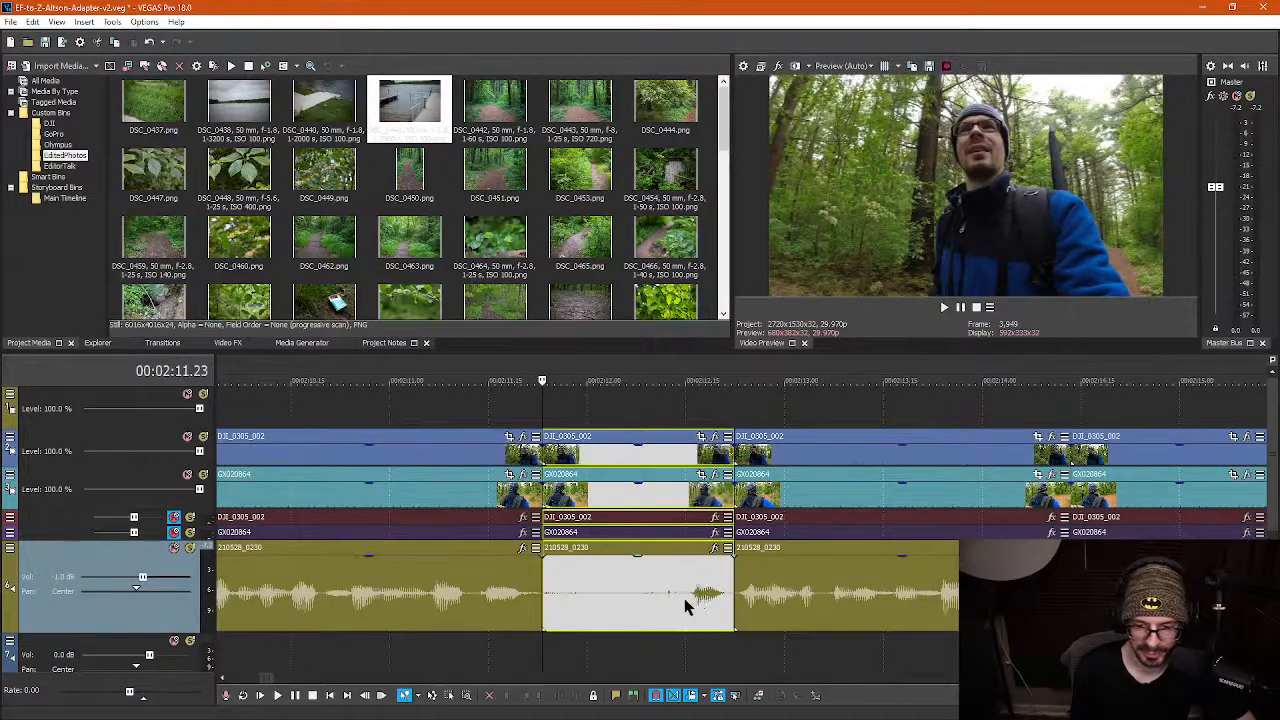
left_click(686, 600)
key("s")
left_click(620, 610)
key("Delete")
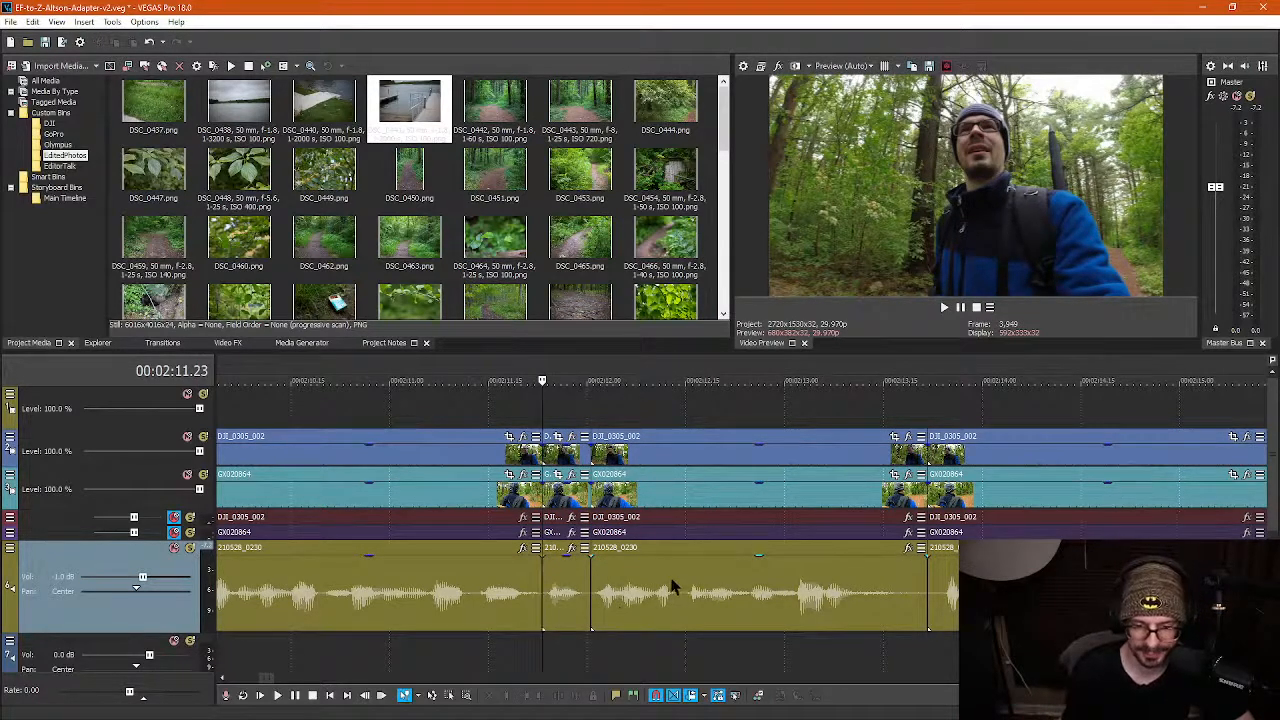
Replay the talking clips from about 00:02:10 through 00:02:21.17 to check the cuts
scroll(675, 586, "down", 2)
left_click(623, 591)
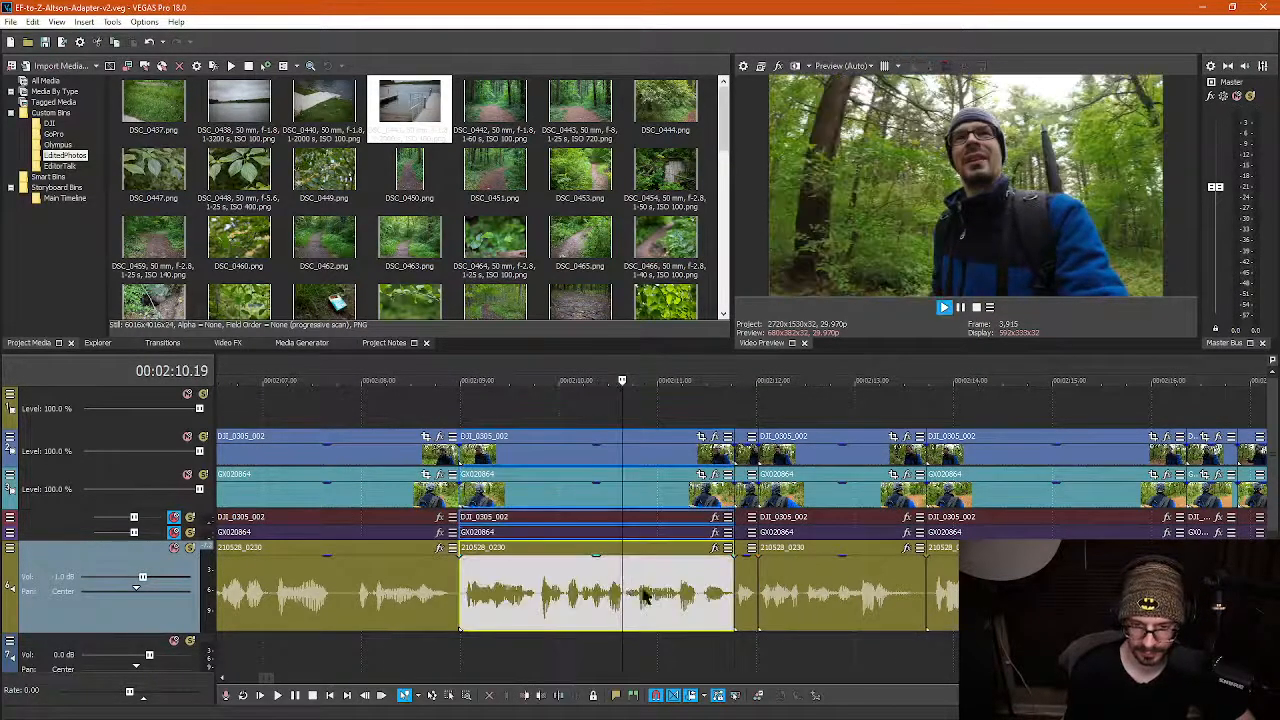
key("space")
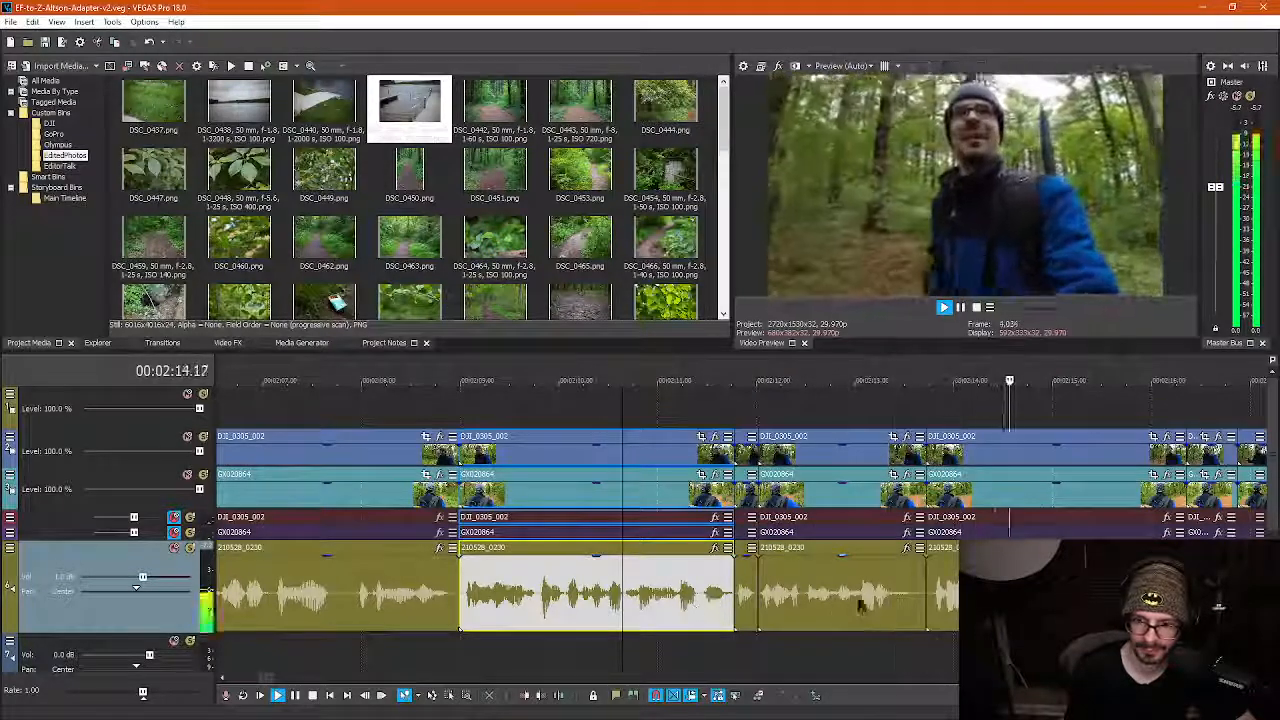
scroll(623, 591, "down", 1)
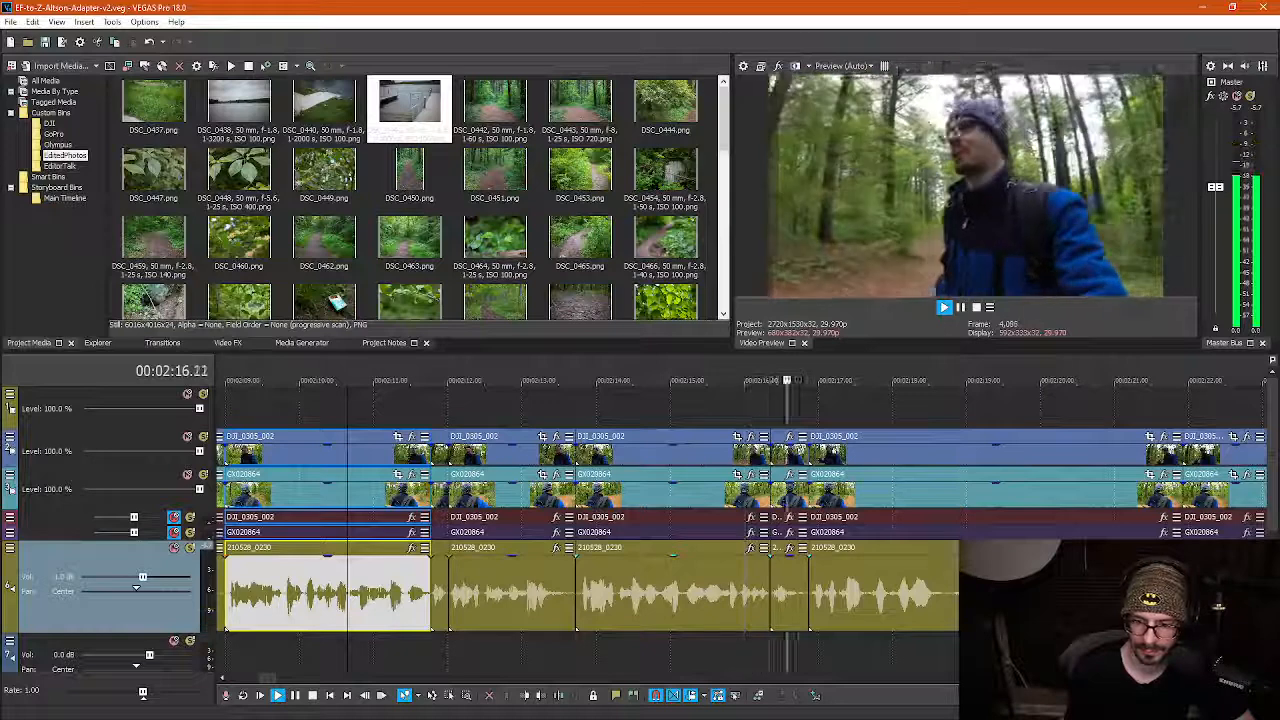
key("Return")
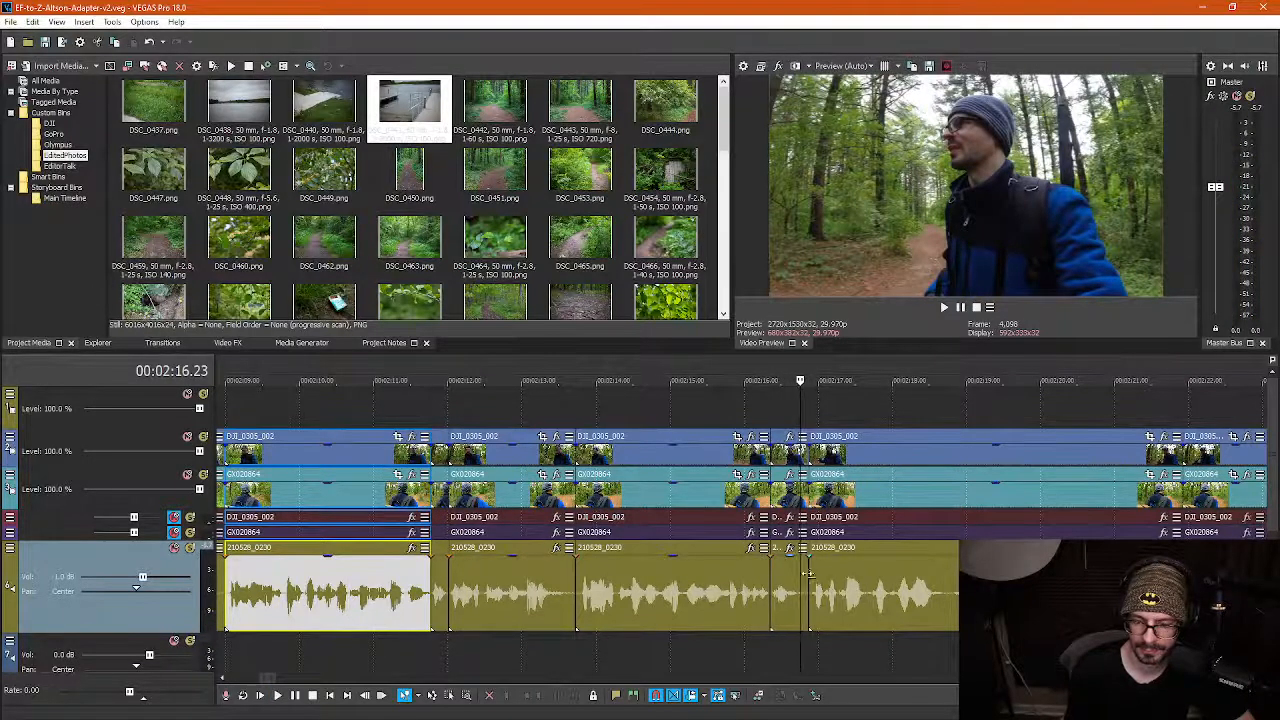
key("space")
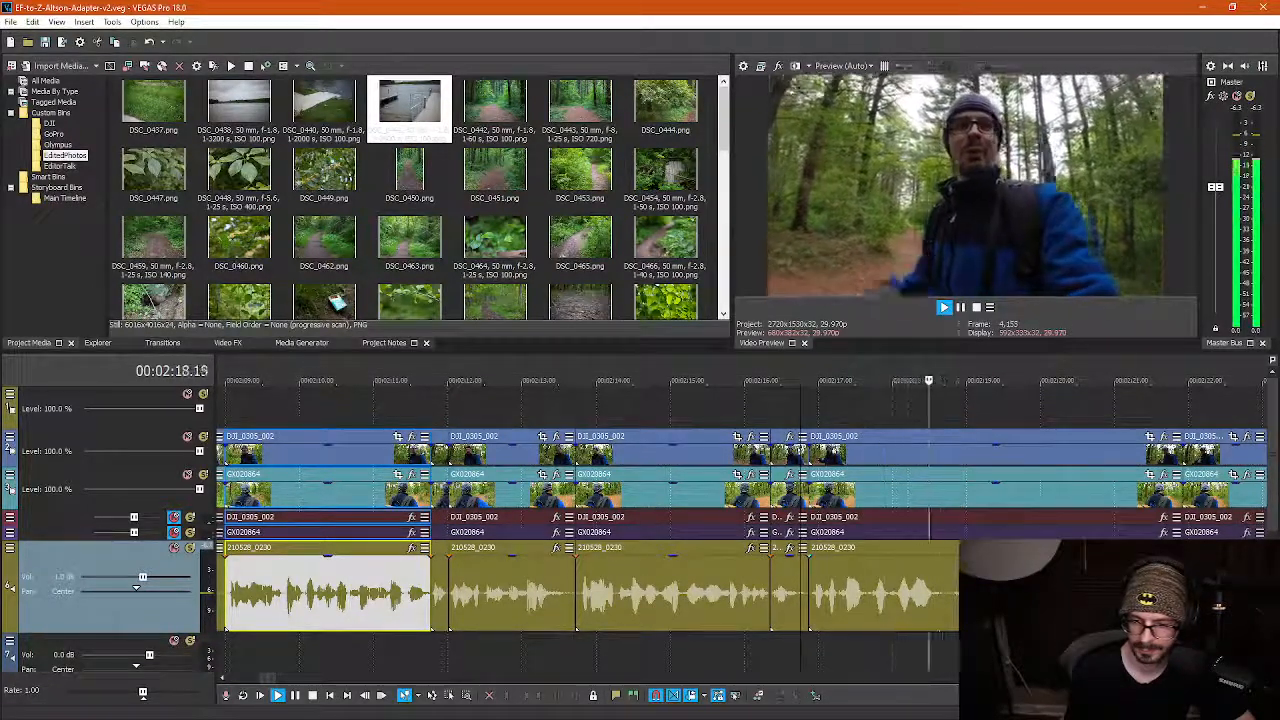
scroll(422, 591, "down", 2)
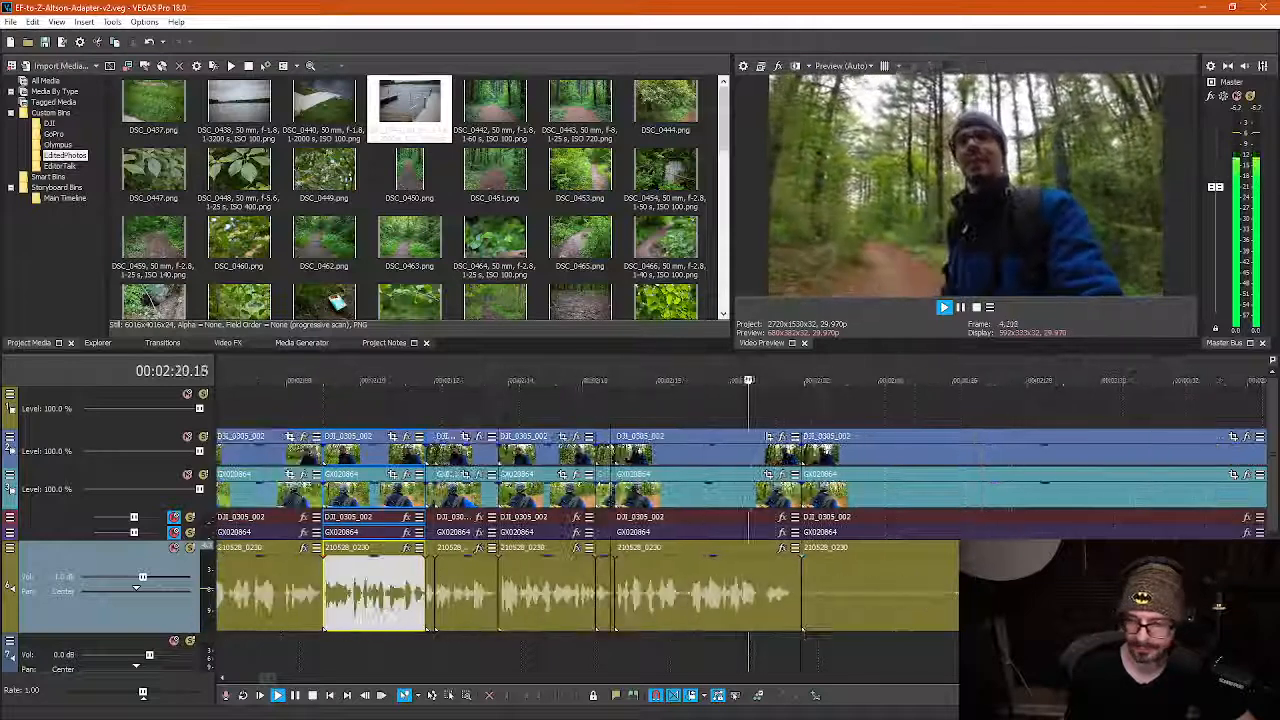
key("Return")
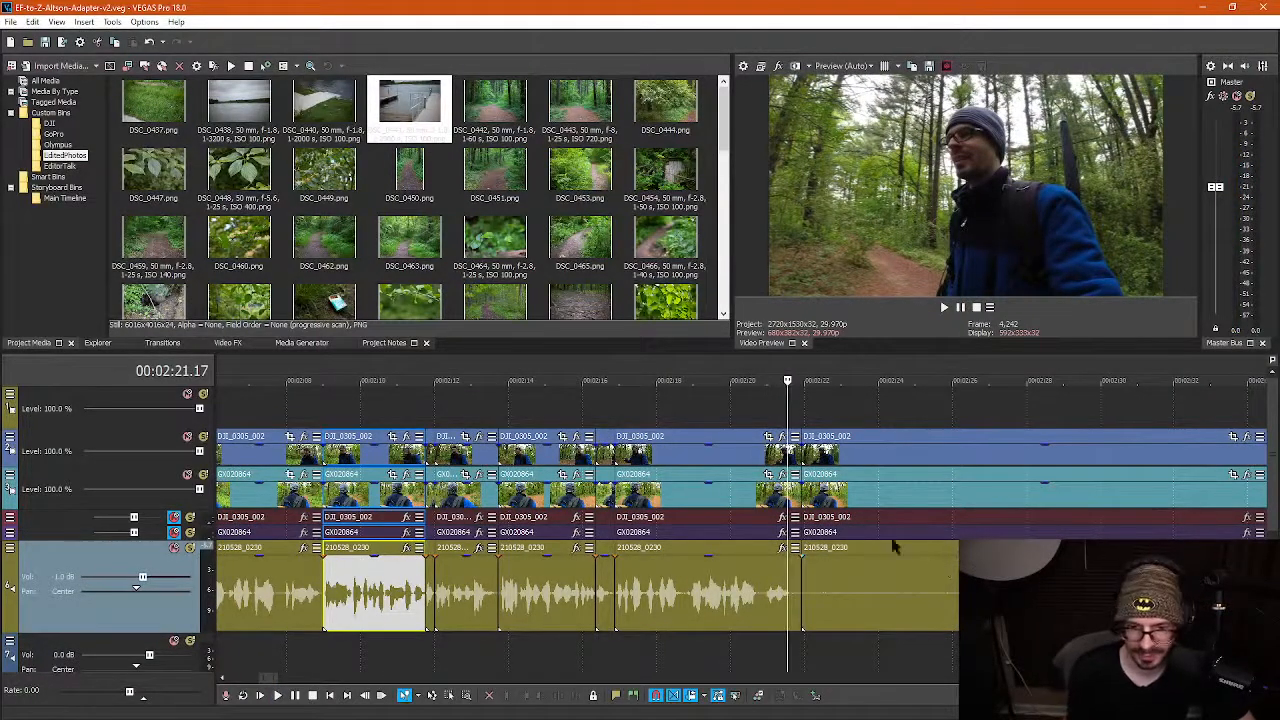
Place photo DSC_0442 on the top video track at 00:02:25.01, where the camera is raised, and turn off Auto Ripple
left_click(745, 422)
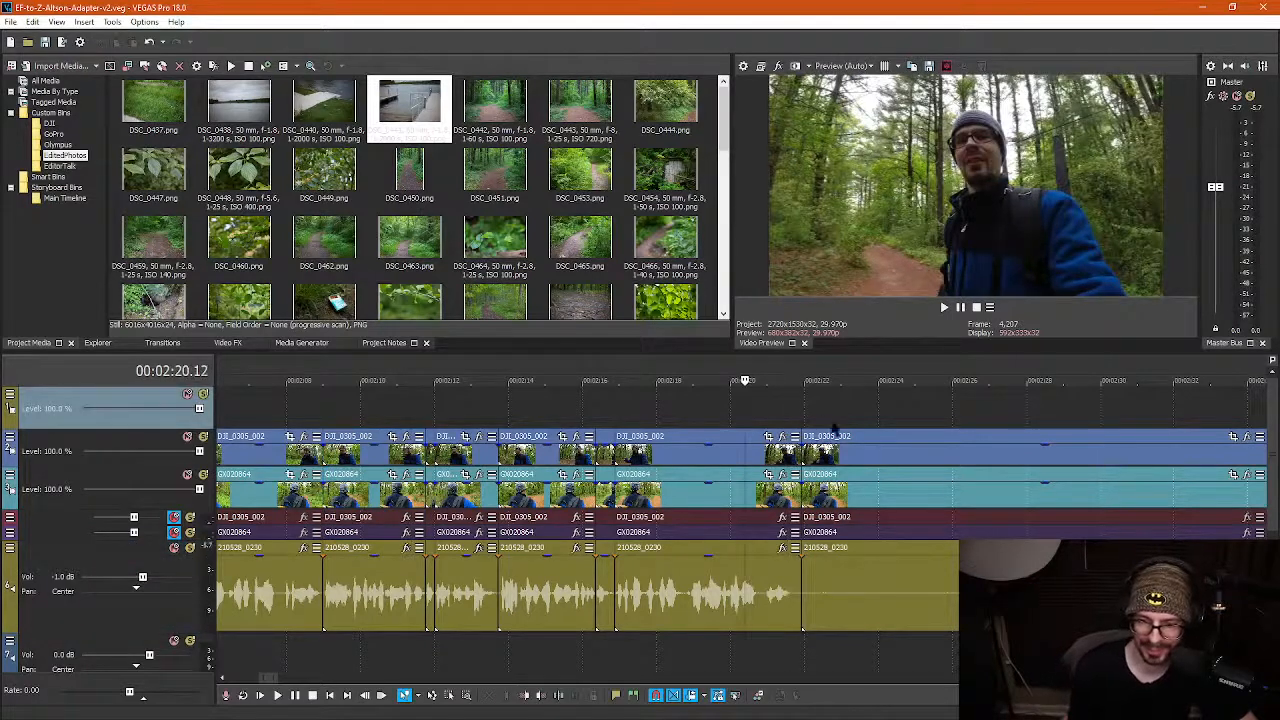
scroll(840, 428, "down", 3)
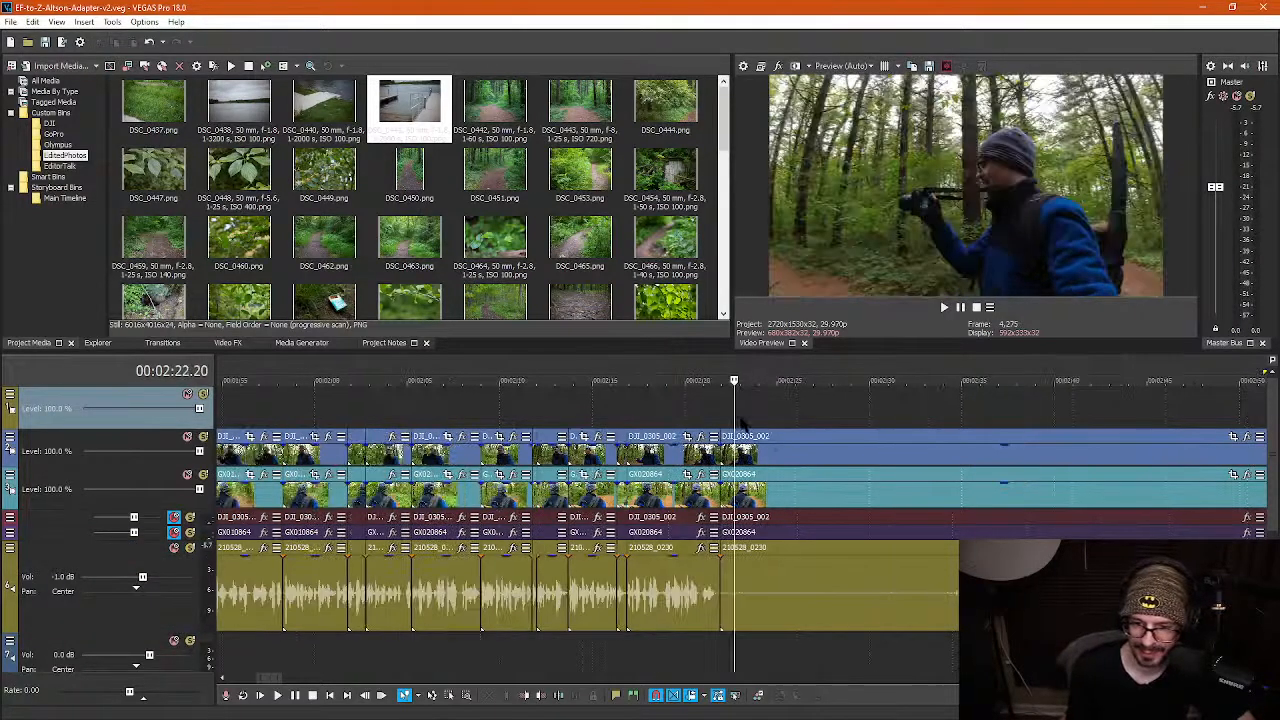
mouse_move(734, 413)
left_mouse_down()
mouse_move(763, 413)
mouse_move(741, 413)
left_mouse_up()
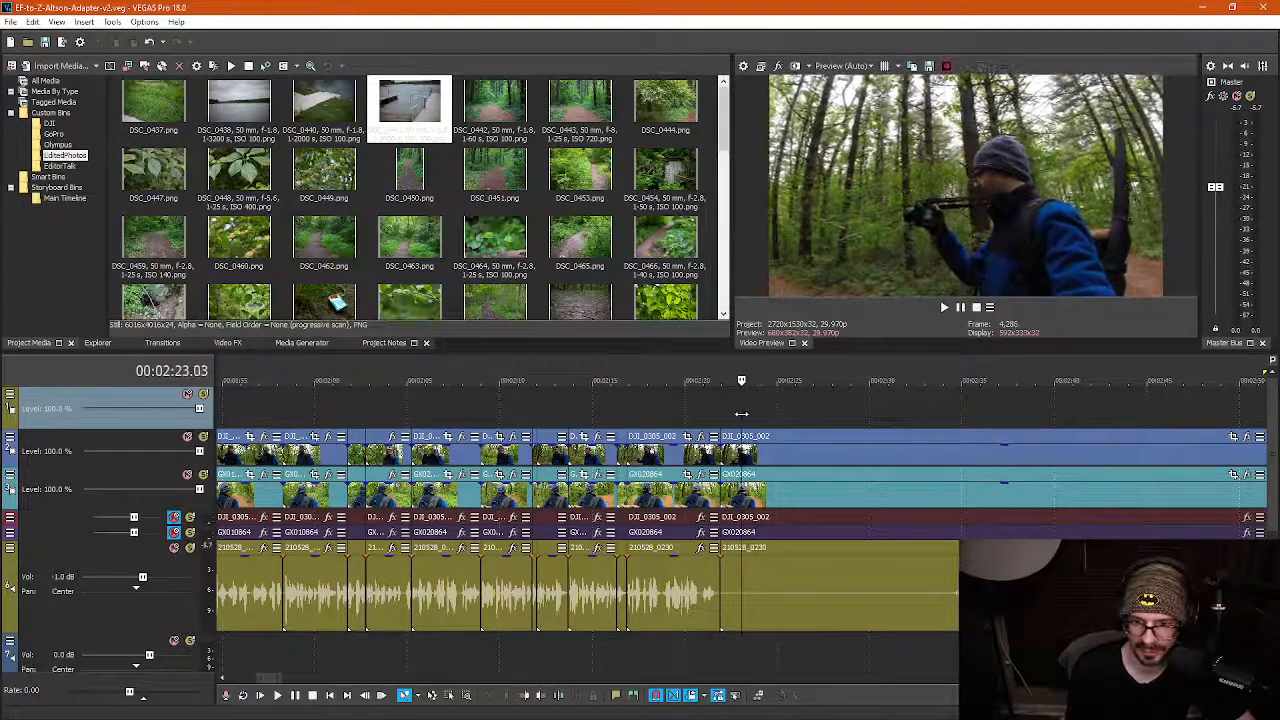
key("space")
scroll(824, 427, "up", 2)
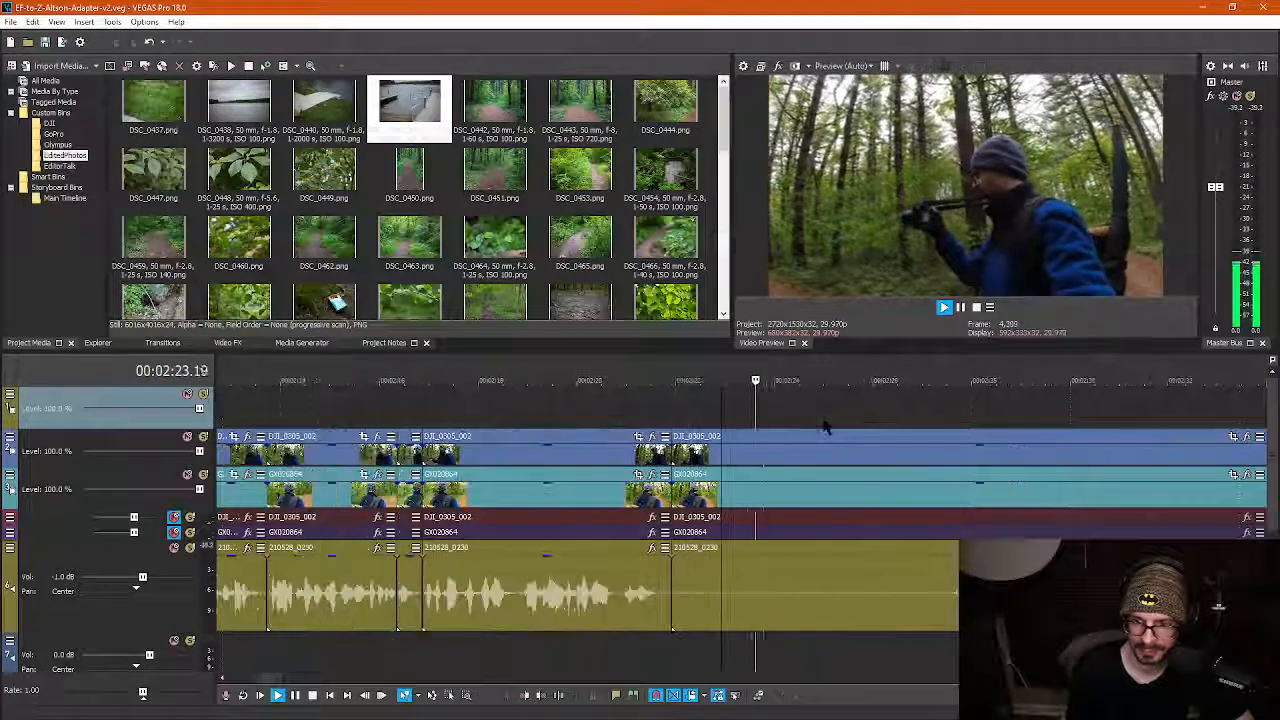
left_click(824, 421)
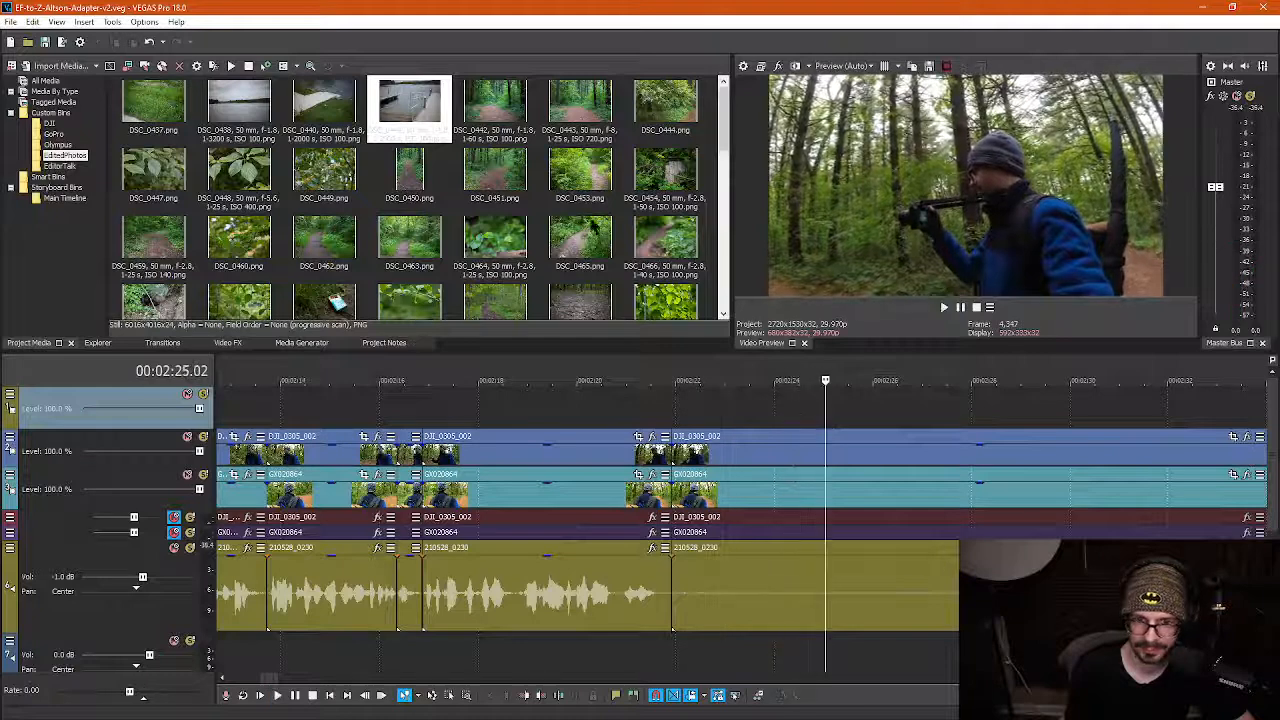
left_click(530, 138)
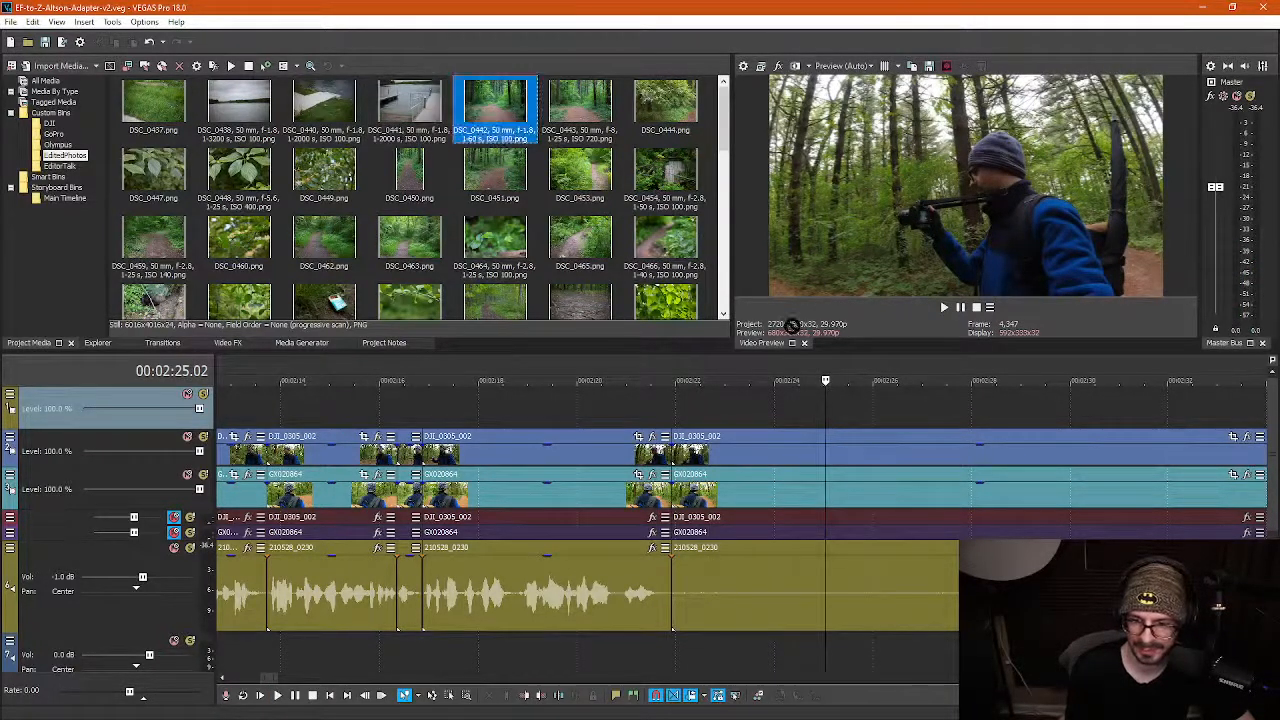
left_click(824, 415)
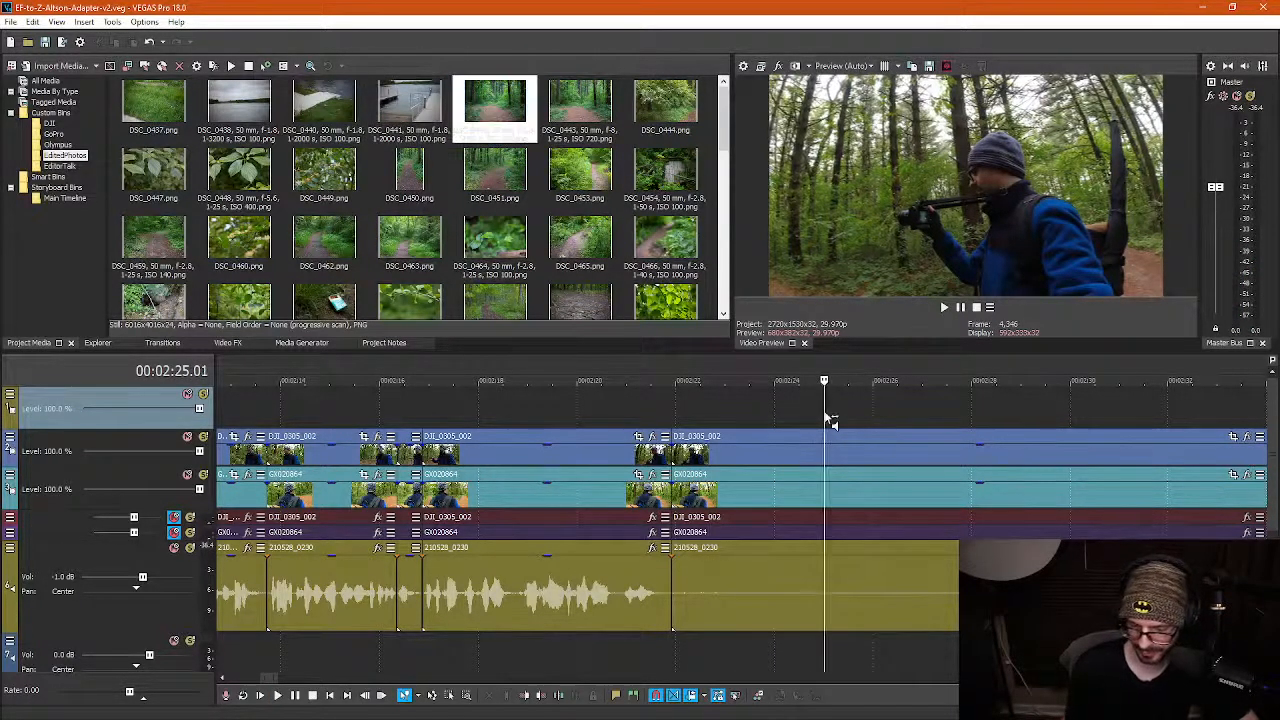
left_click_drag(490, 133, 831, 410)
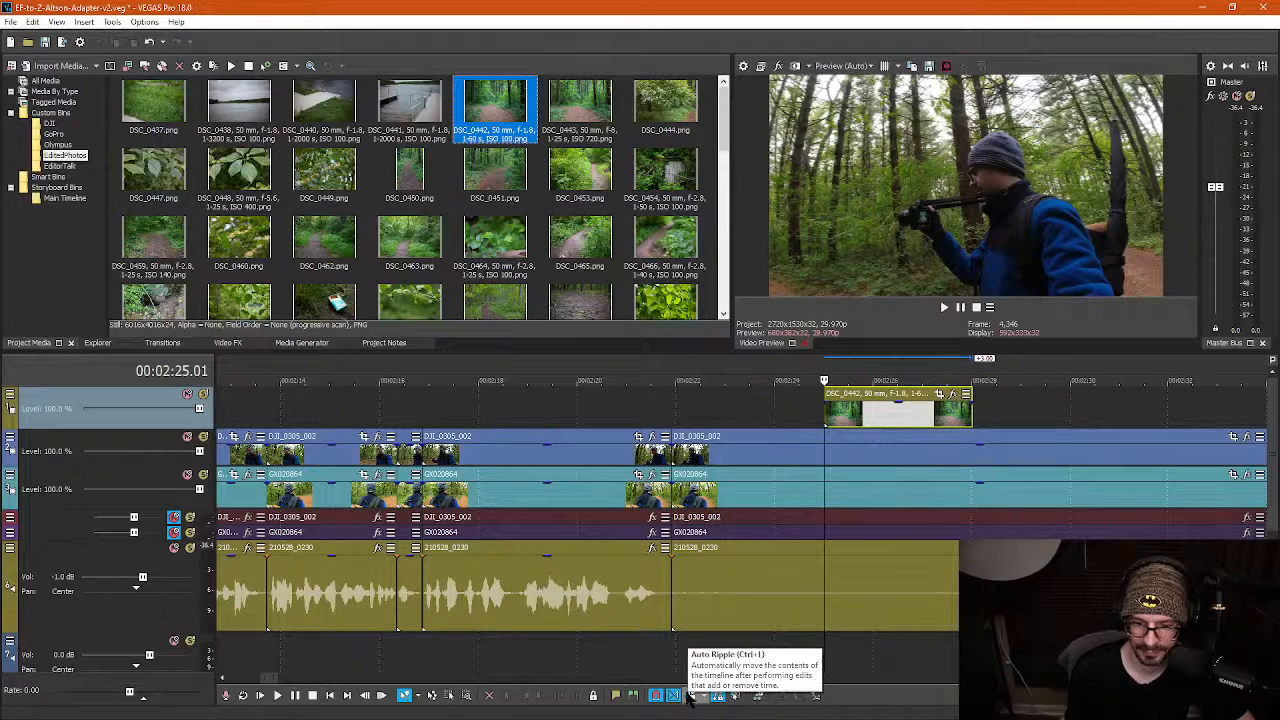
left_click(800, 410)
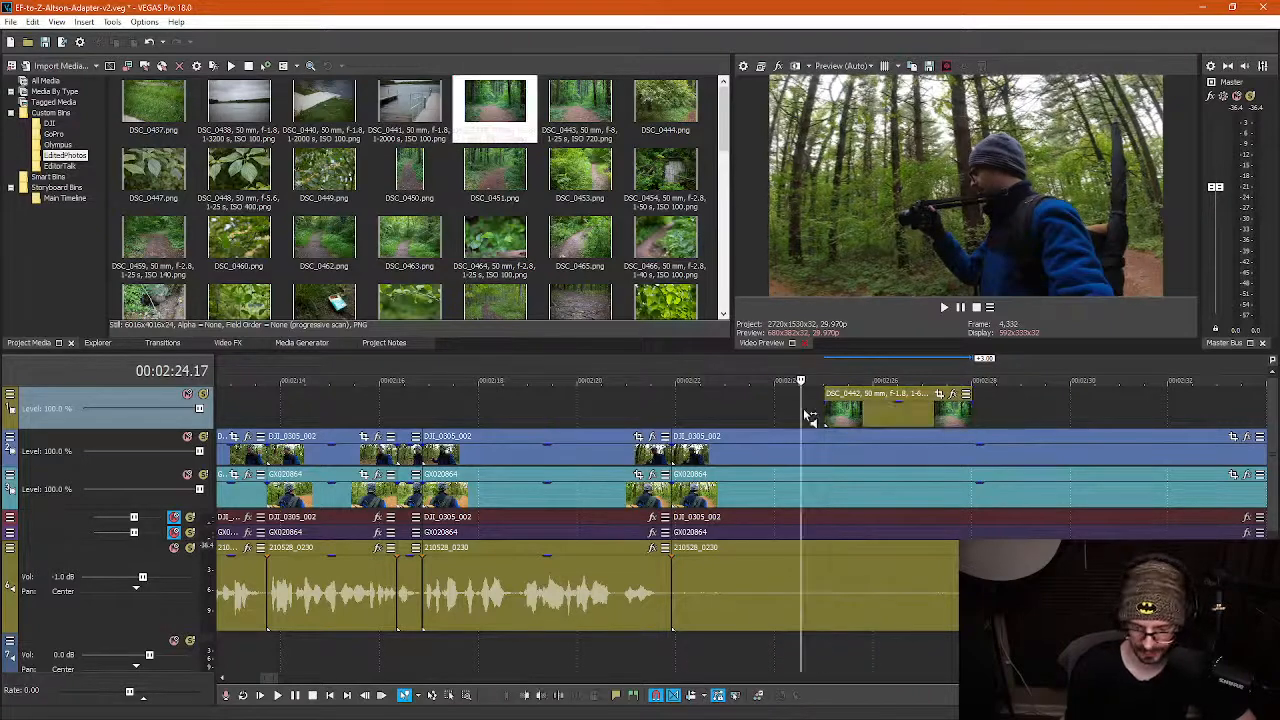
Play the footage from just after the photo through 00:02:41.29 to find where the usable speech resumes
left_click(869, 420)
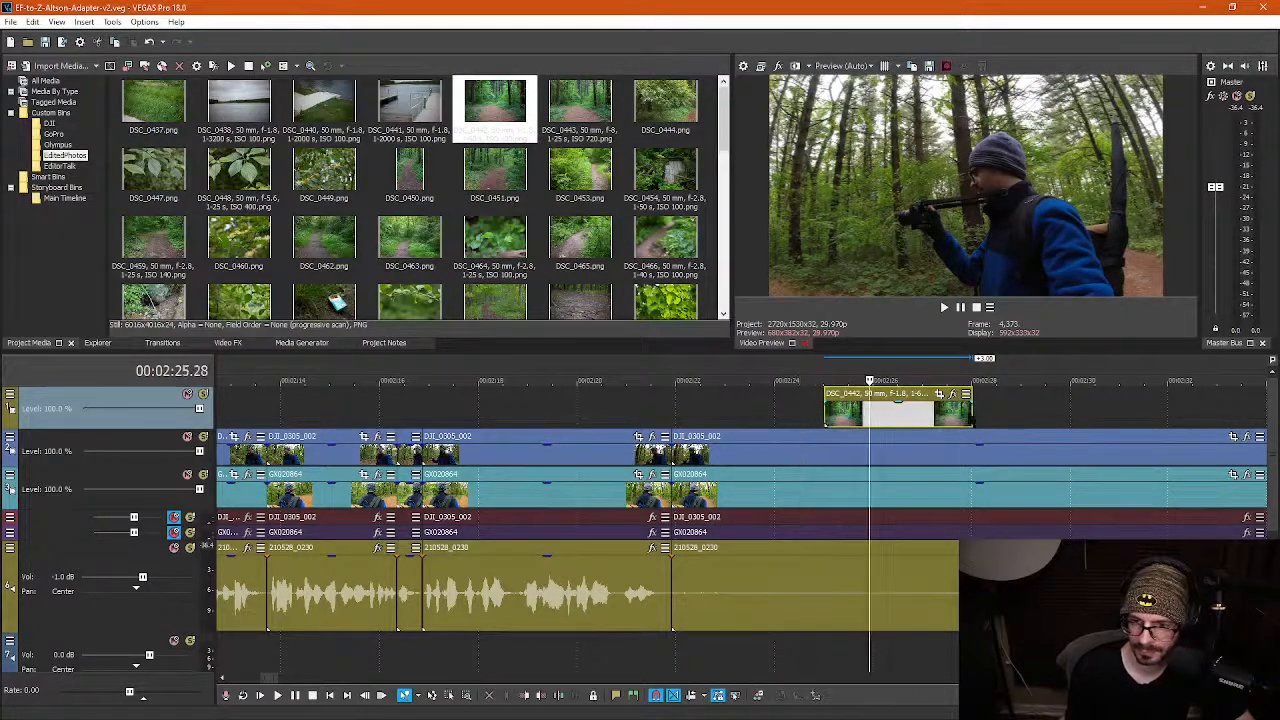
left_click(988, 420)
scroll(1040, 450, "down", 5)
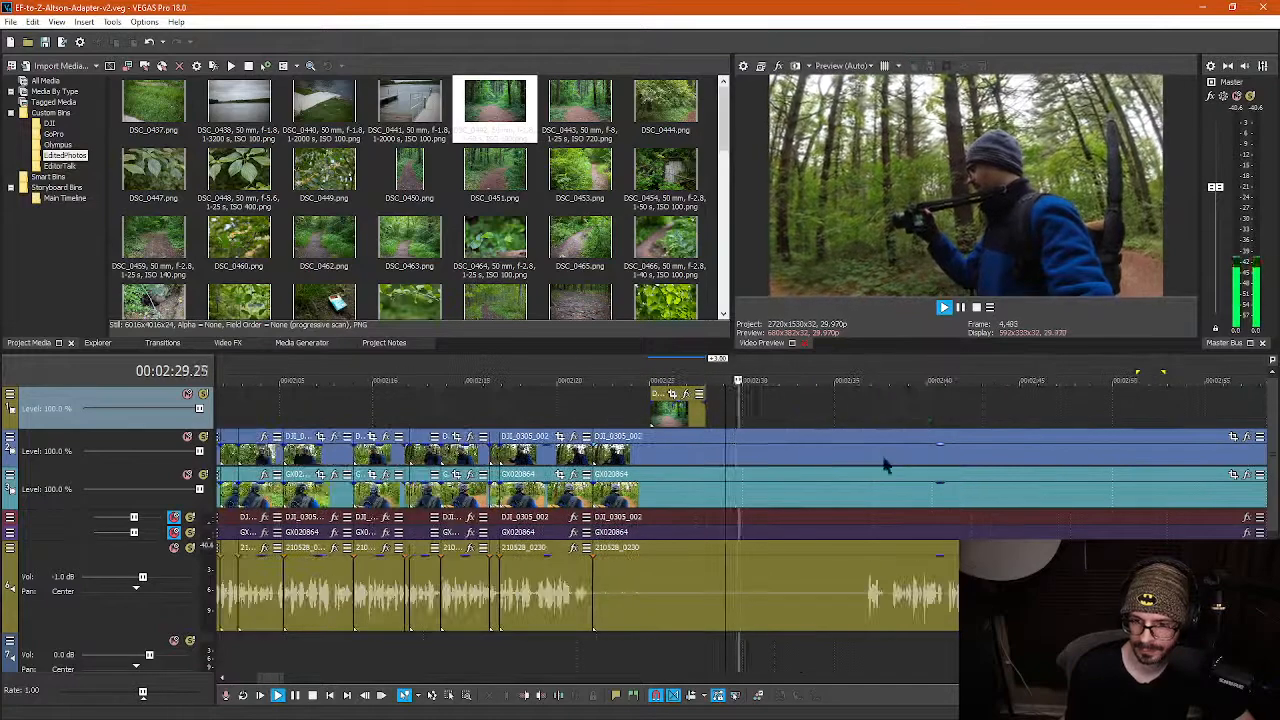
left_click(820, 505)
key("space")
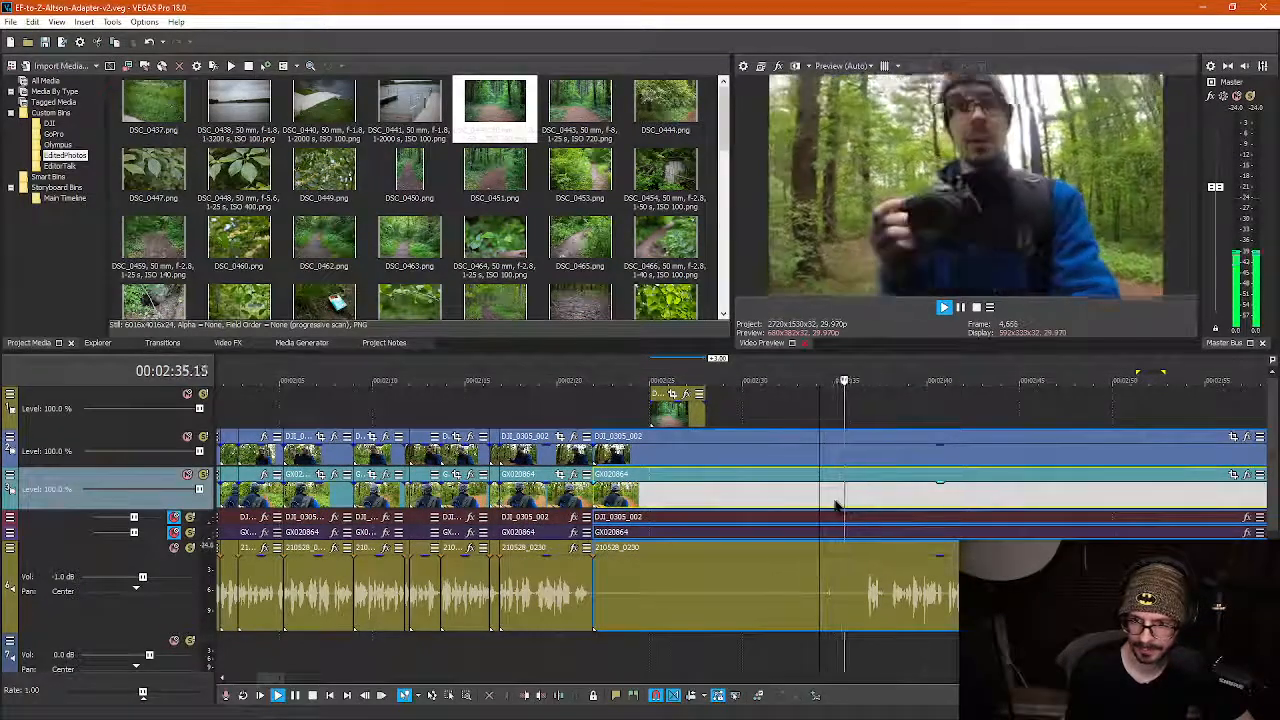
scroll(740, 487, "up", 3)
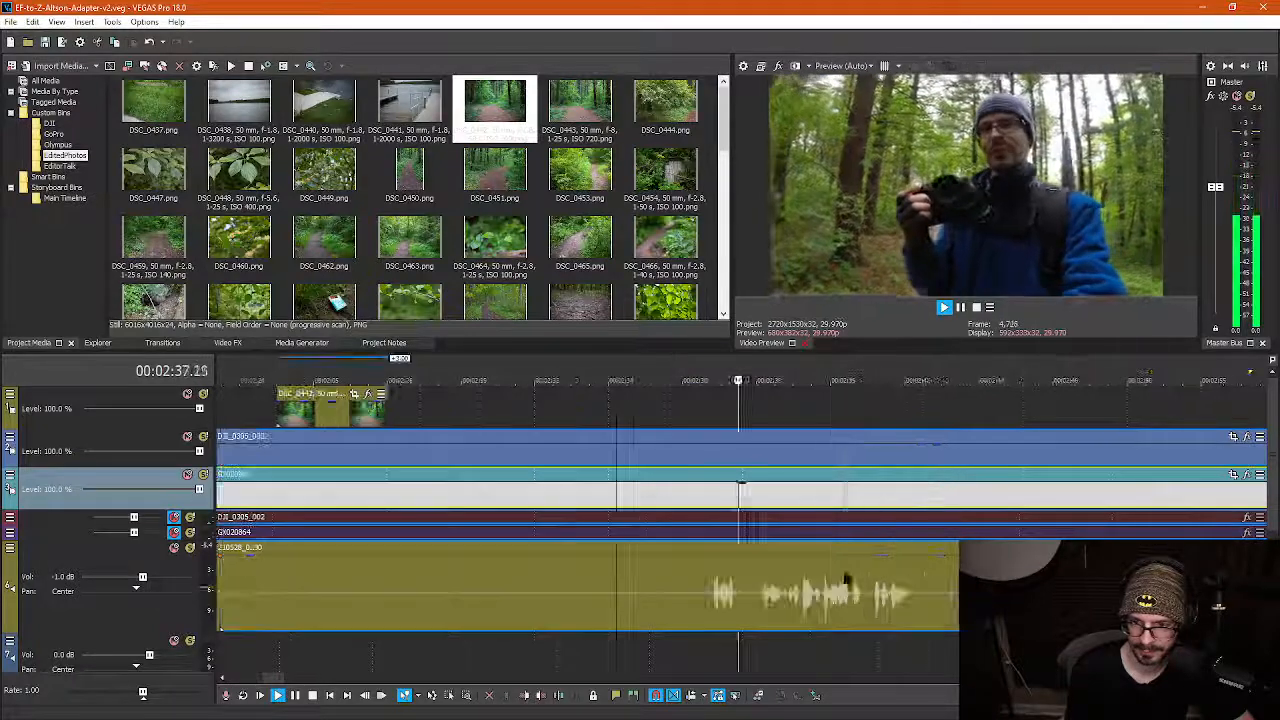
scroll(855, 590, "down", 2)
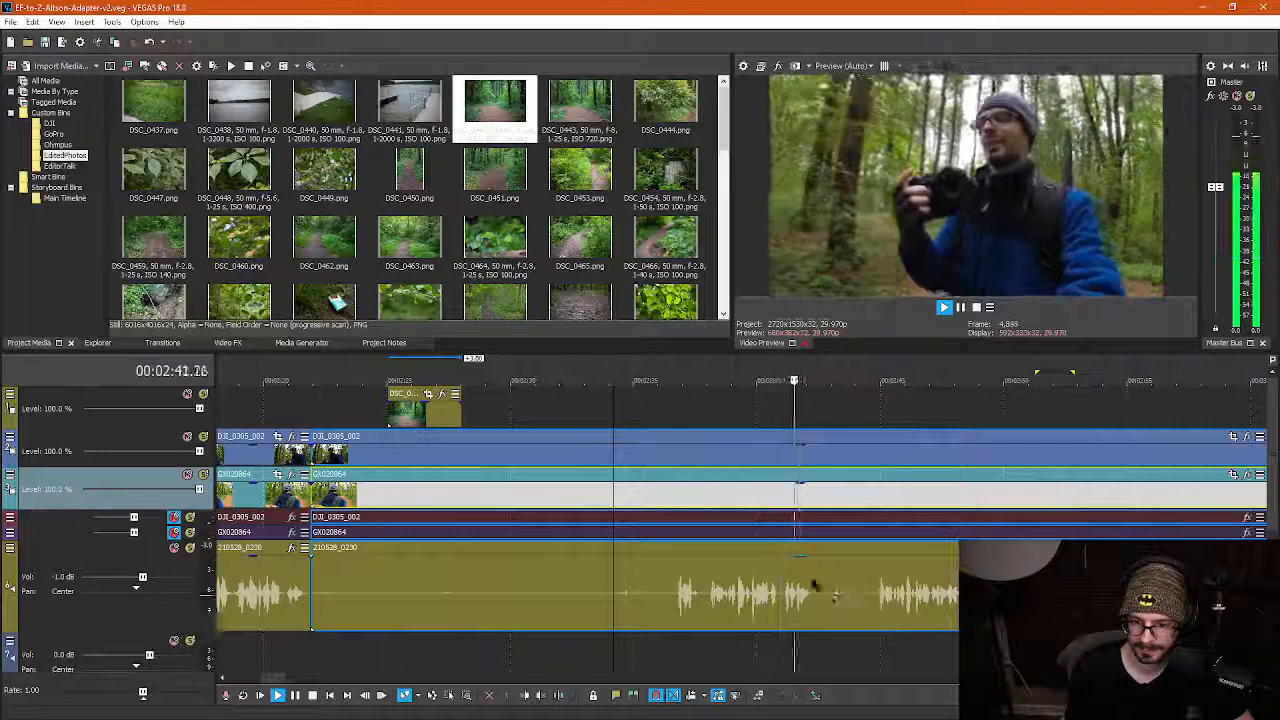
key("Return")
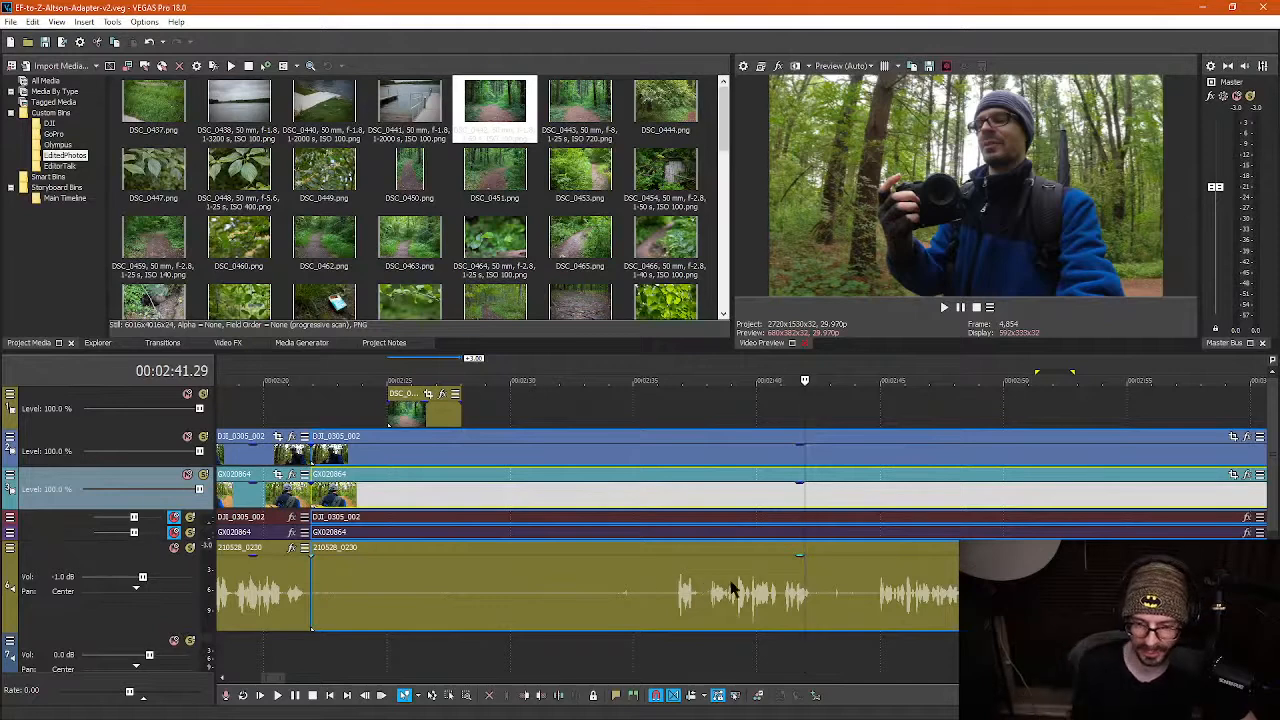
Split all tracks at 00:02:44.23 and just after the photo ends, delete the section between, and move the remaining footage back to close the gap
left_click(876, 601)
key("s")
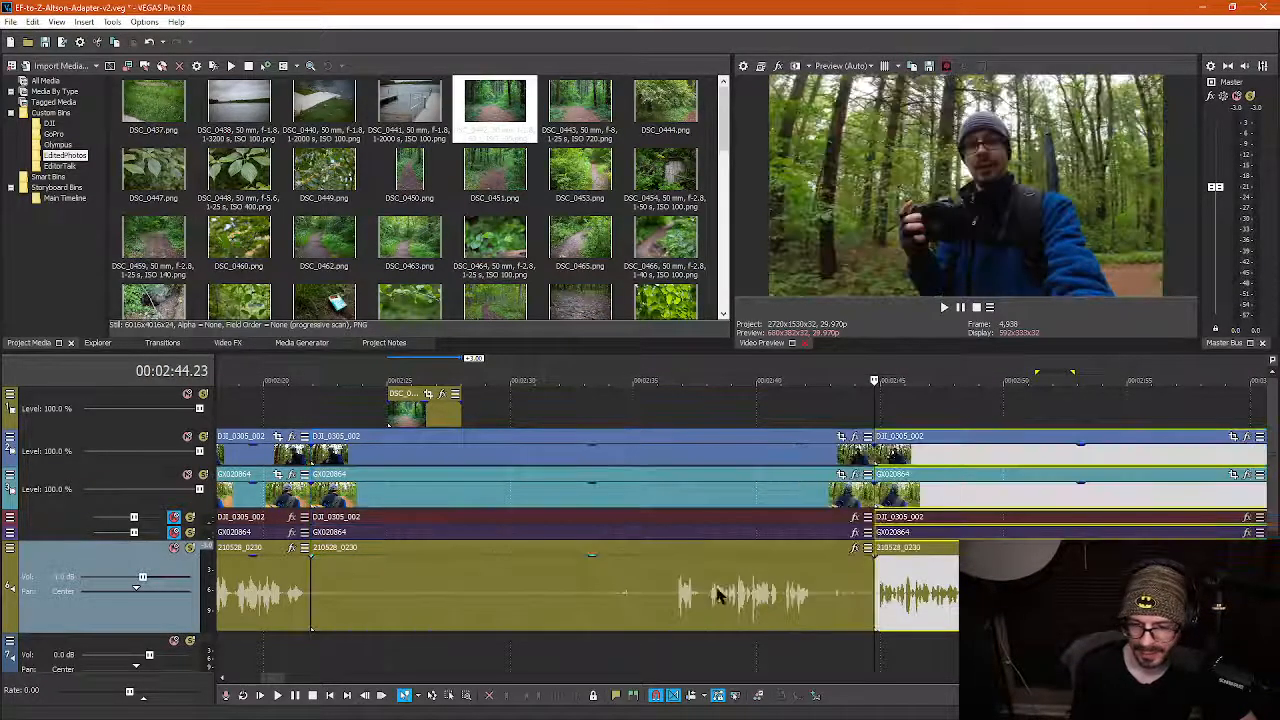
left_click(474, 602)
key("s")
left_click(540, 617)
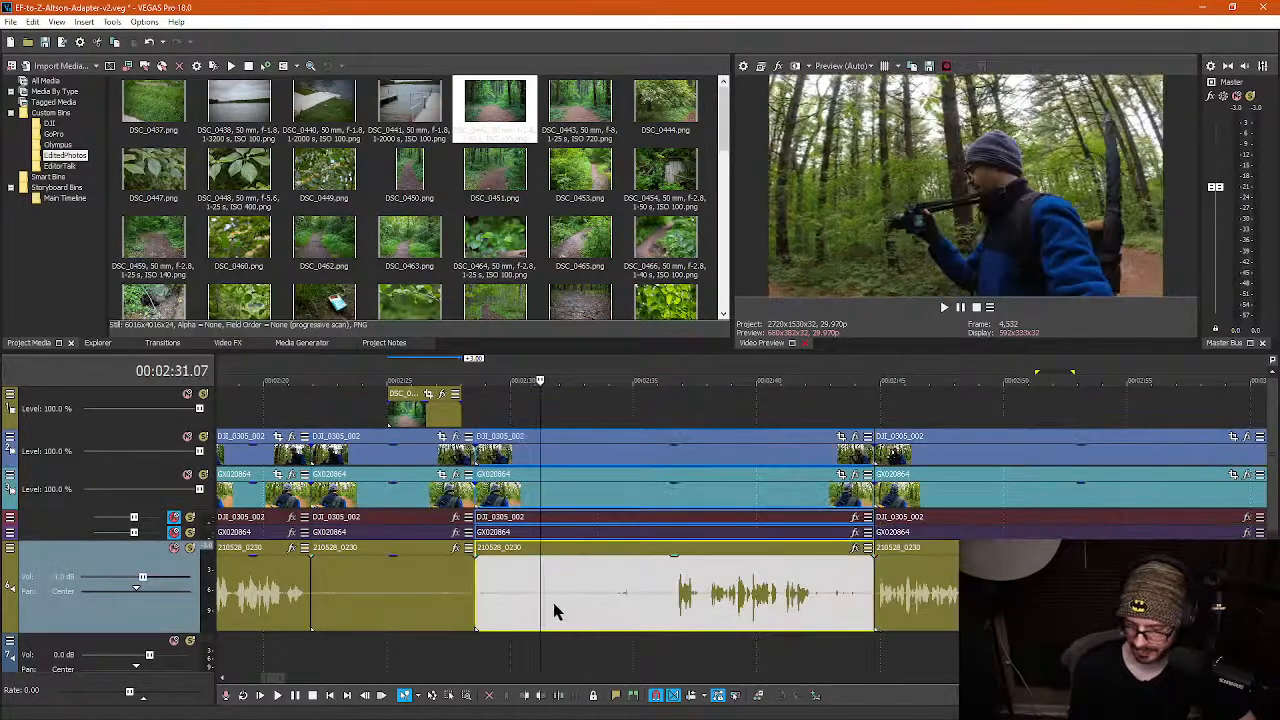
key("Delete")
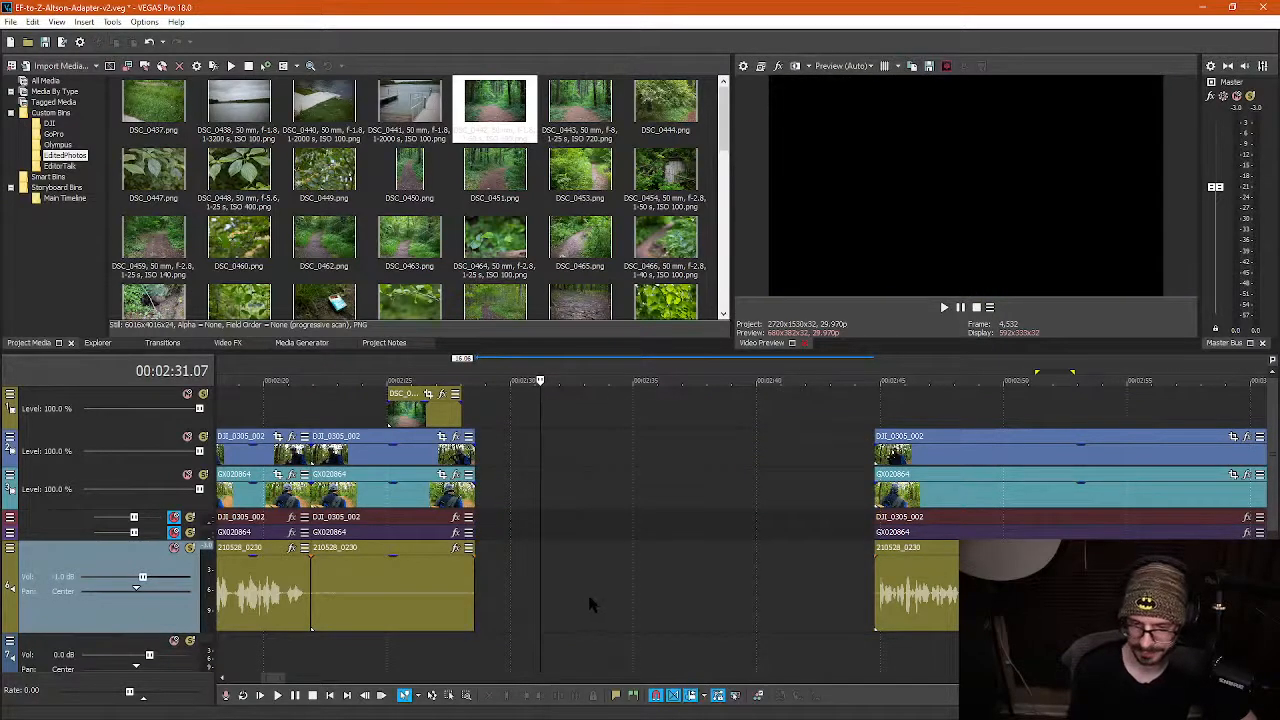
left_click_drag(907, 600, 510, 596)
Play the joined footage from 00:02:29.24 to about 00:02:56, and replay the speech from about 00:02:41 to review the remark
left_click(507, 419)
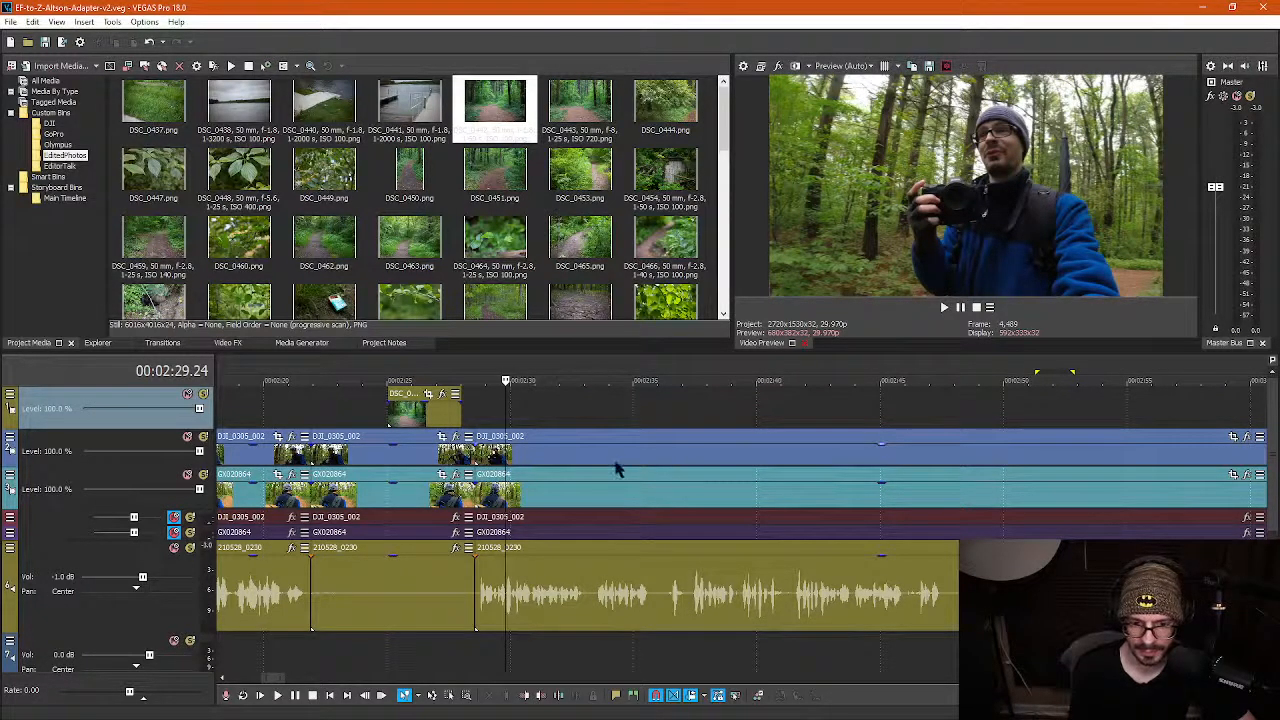
key("space")
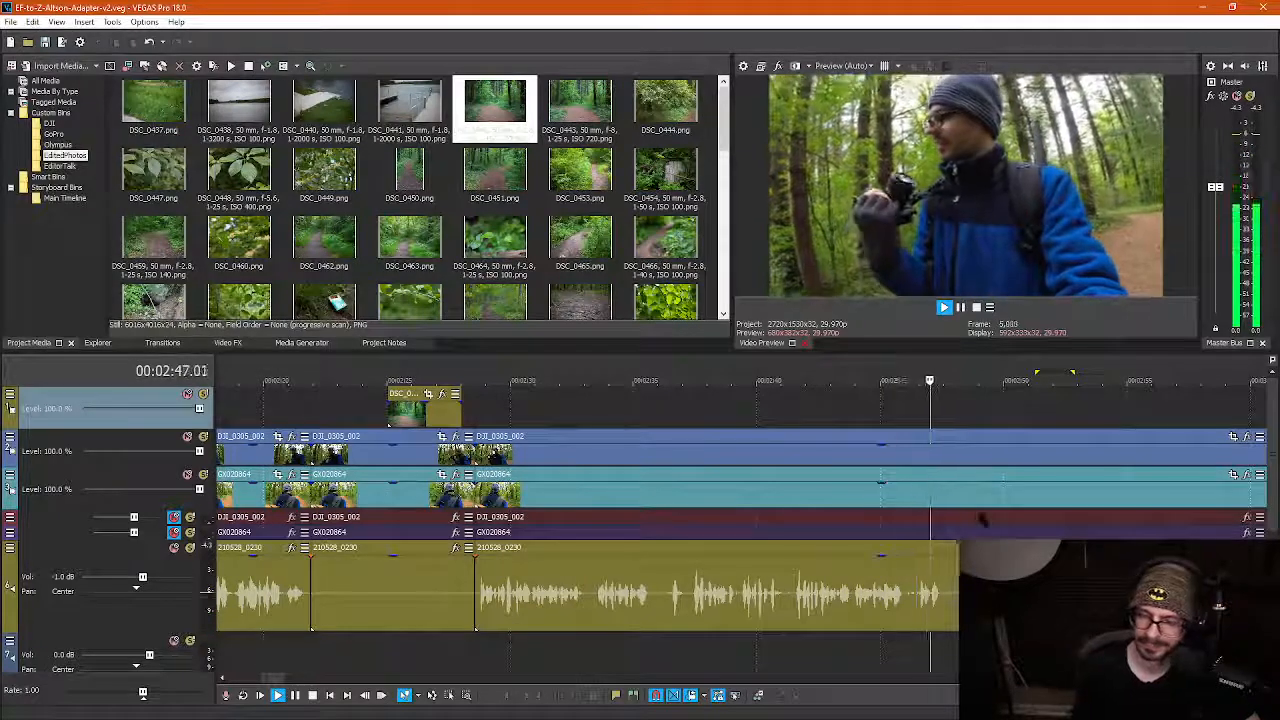
key("Return")
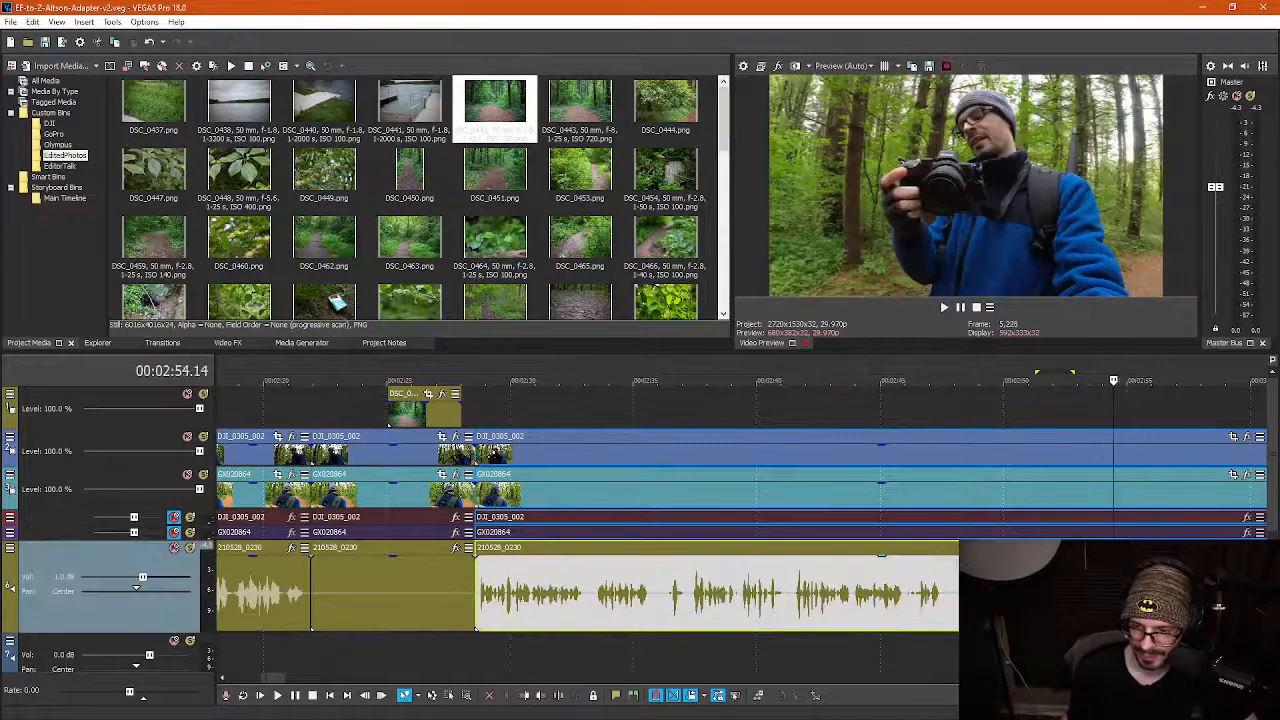
key("space")
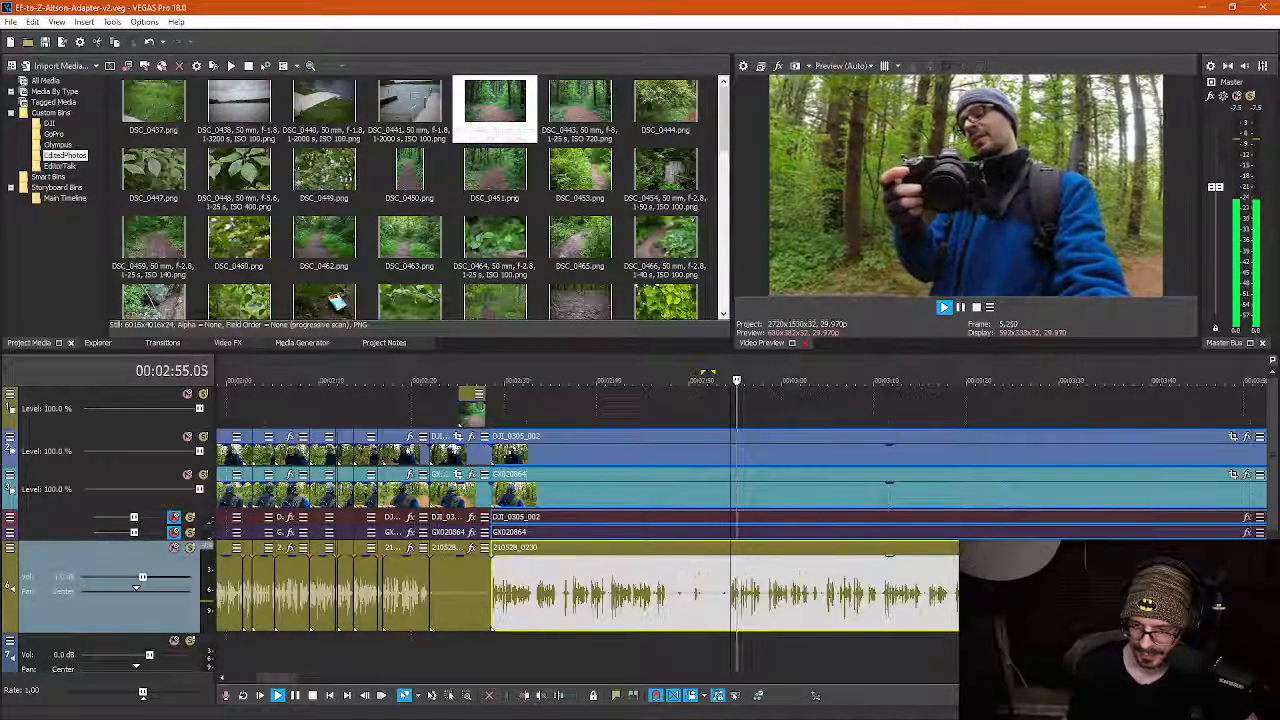
scroll(637, 591, "up", 2)
scroll(630, 592, "down", 1)
key("Return")
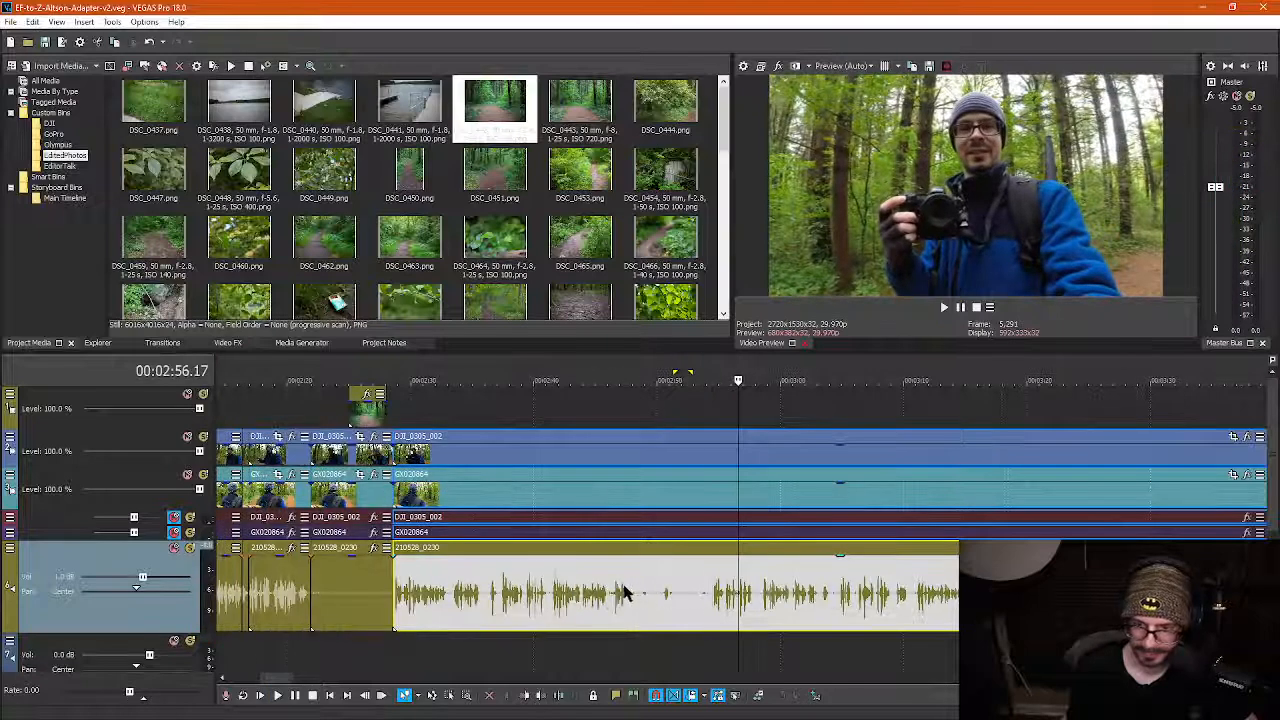
left_click(555, 596)
key("space")
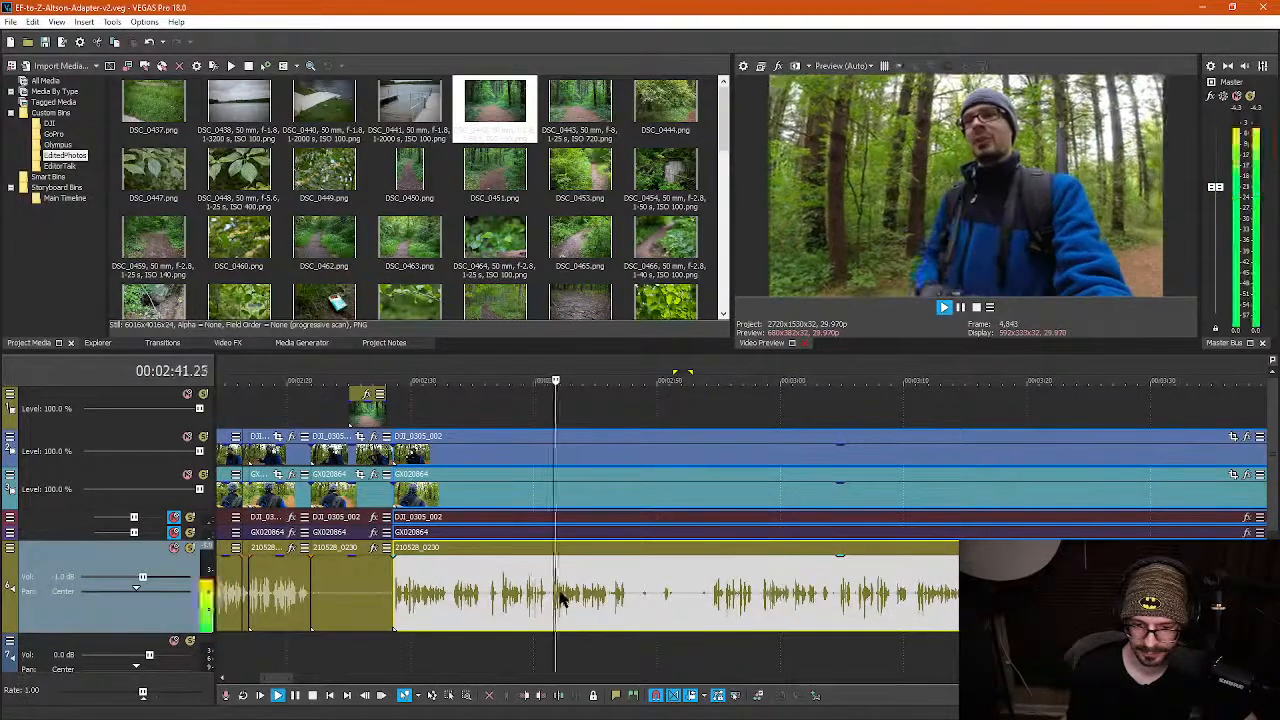
key("Return")
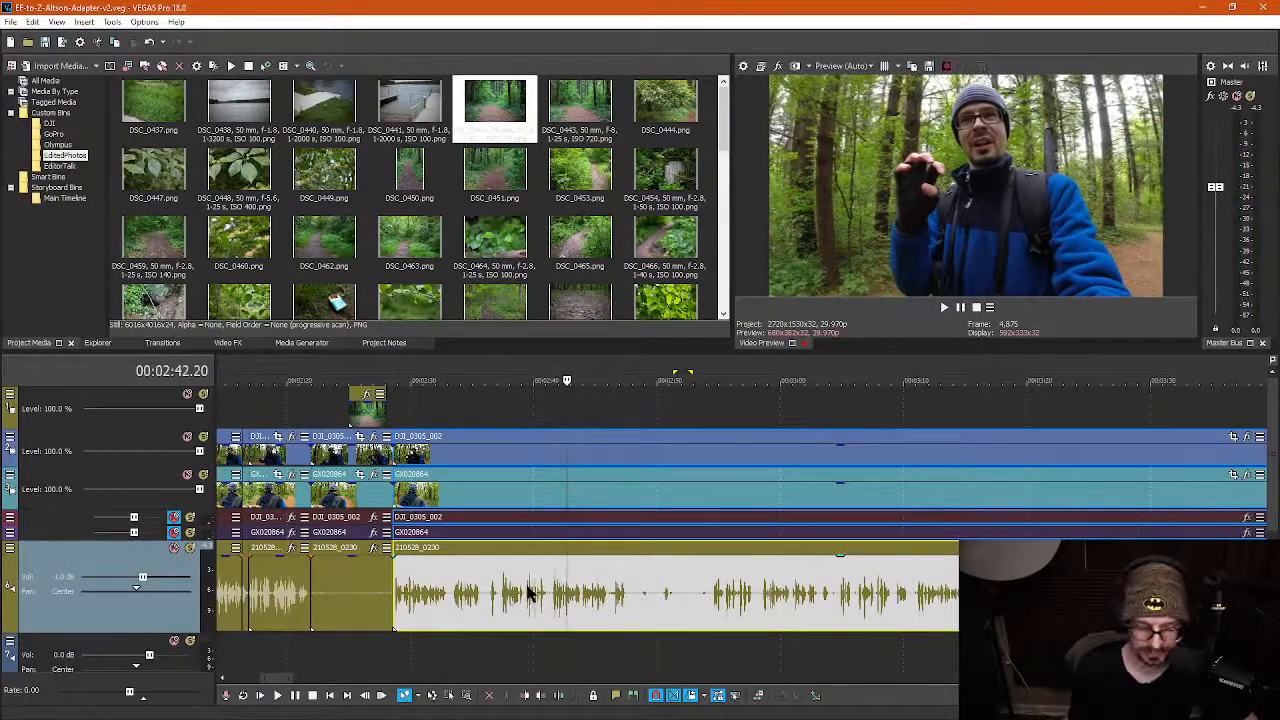
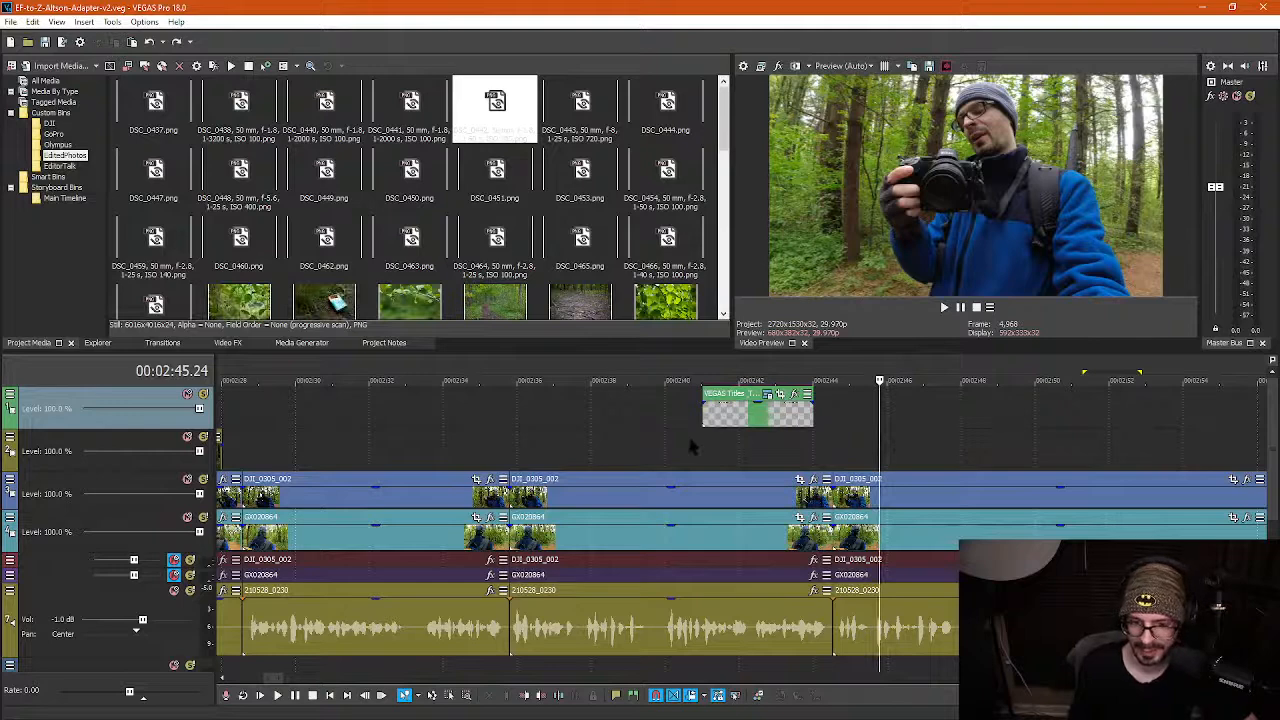
Preview the title overlay with the talking footage at 00:02:41.27
left_click(687, 432)
left_click(735, 437)
scroll(1018, 450, "down", 2)
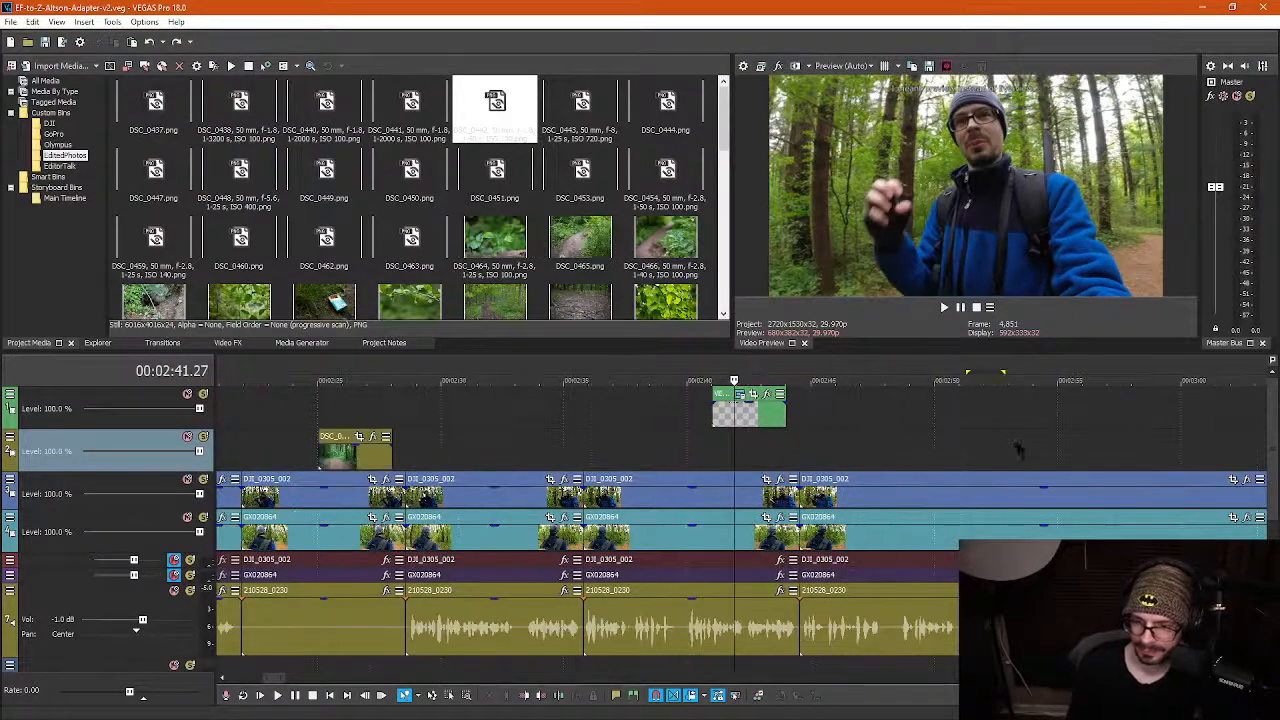
scroll(840, 453, "down", 2)
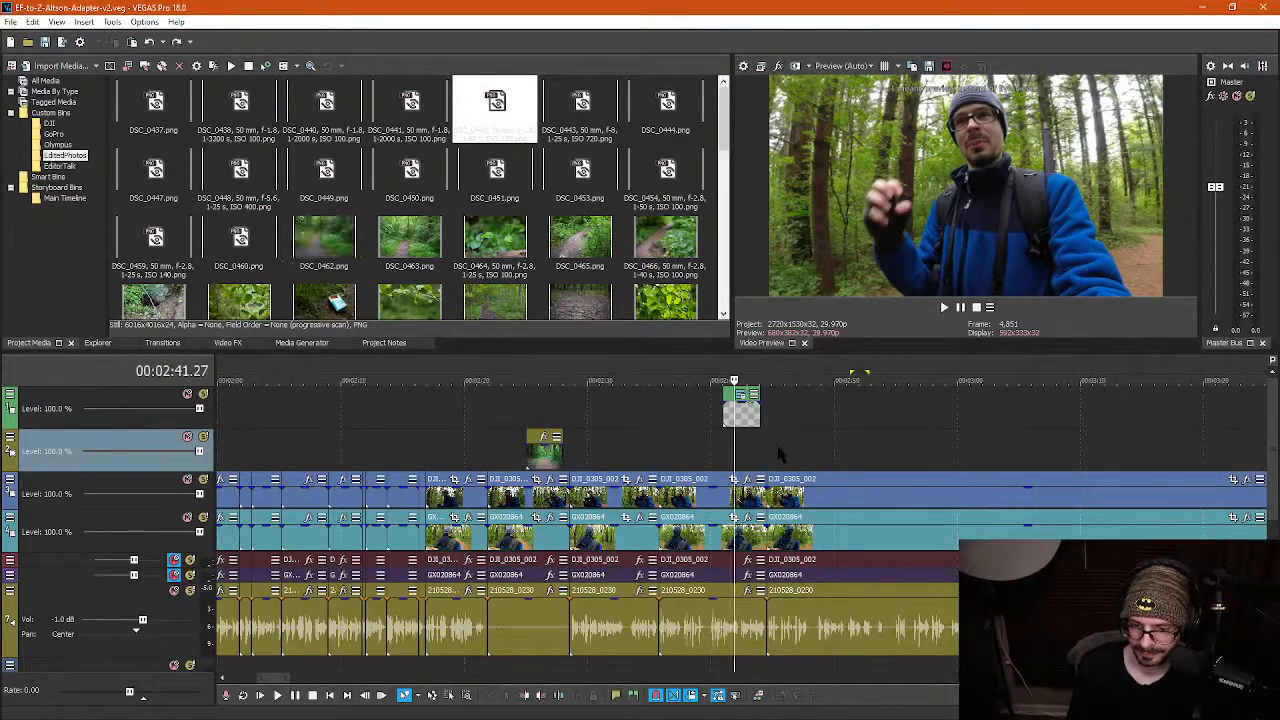
Play the talking footage from 00:02:44.23, just after the title overlay, through about 00:03:07.23 to review the speech
left_click(781, 450)
scroll(781, 452, "up", 3)
left_click(704, 458)
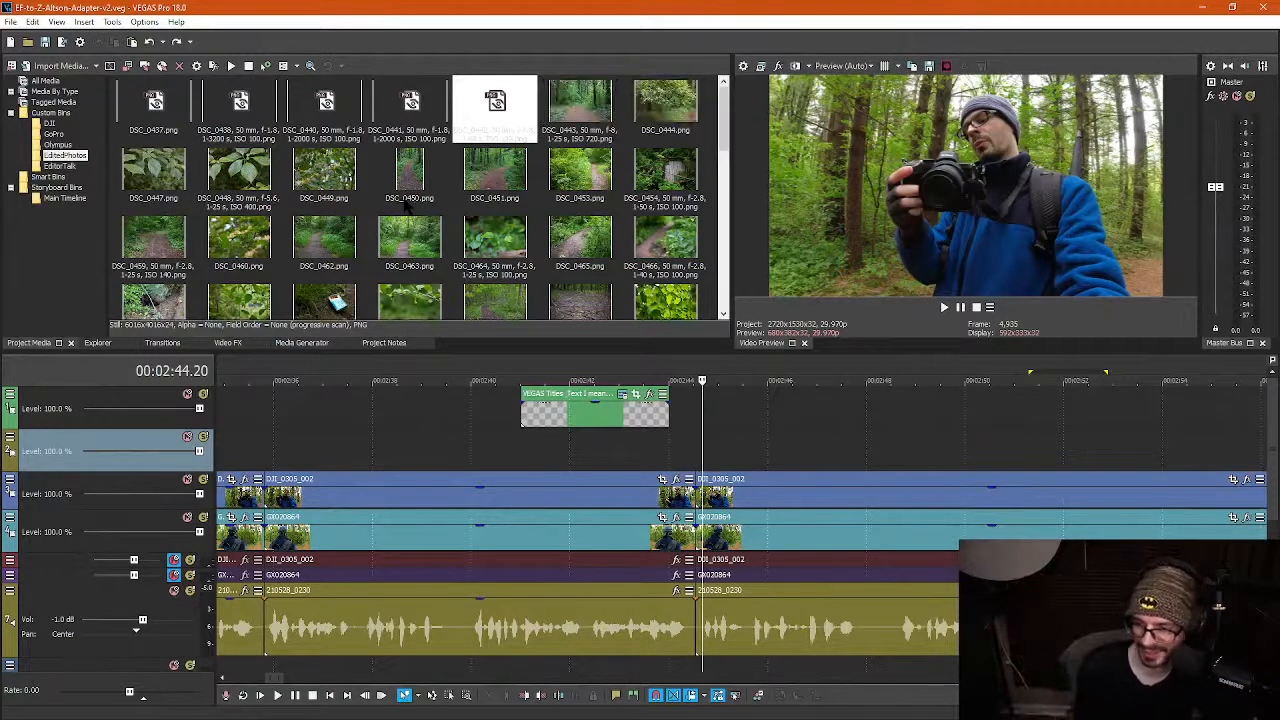
left_click(706, 455)
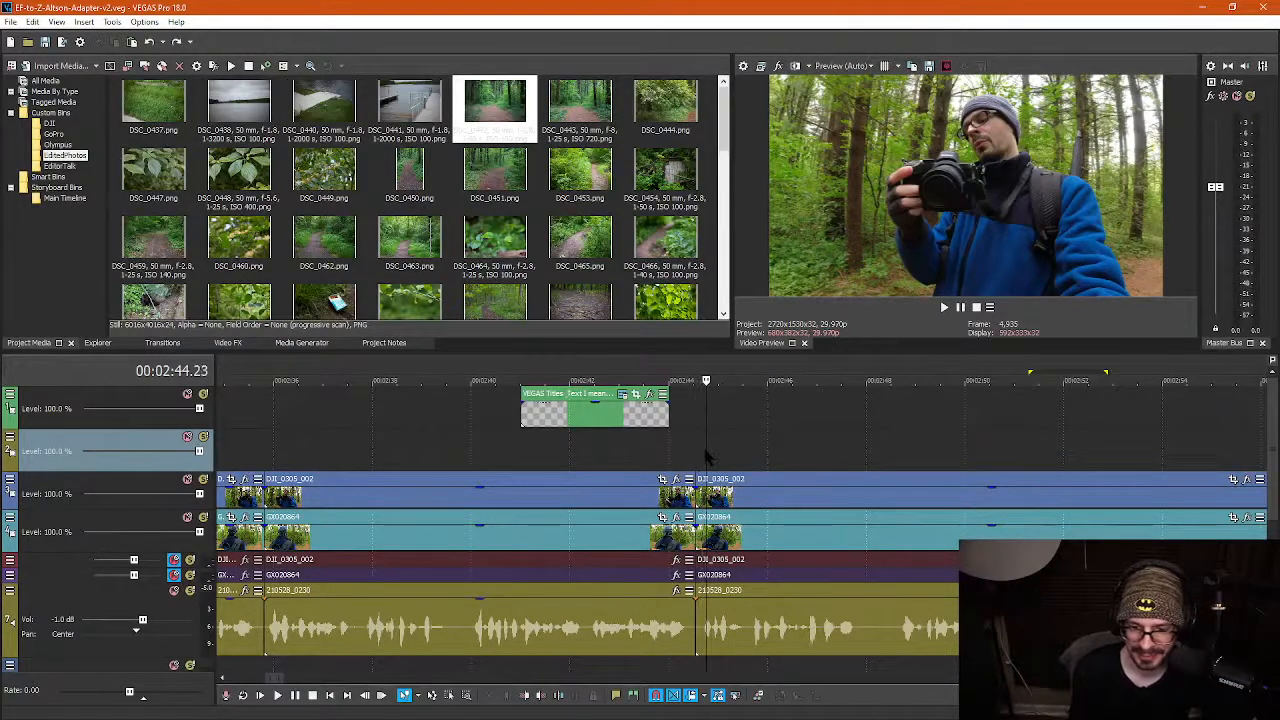
key("space")
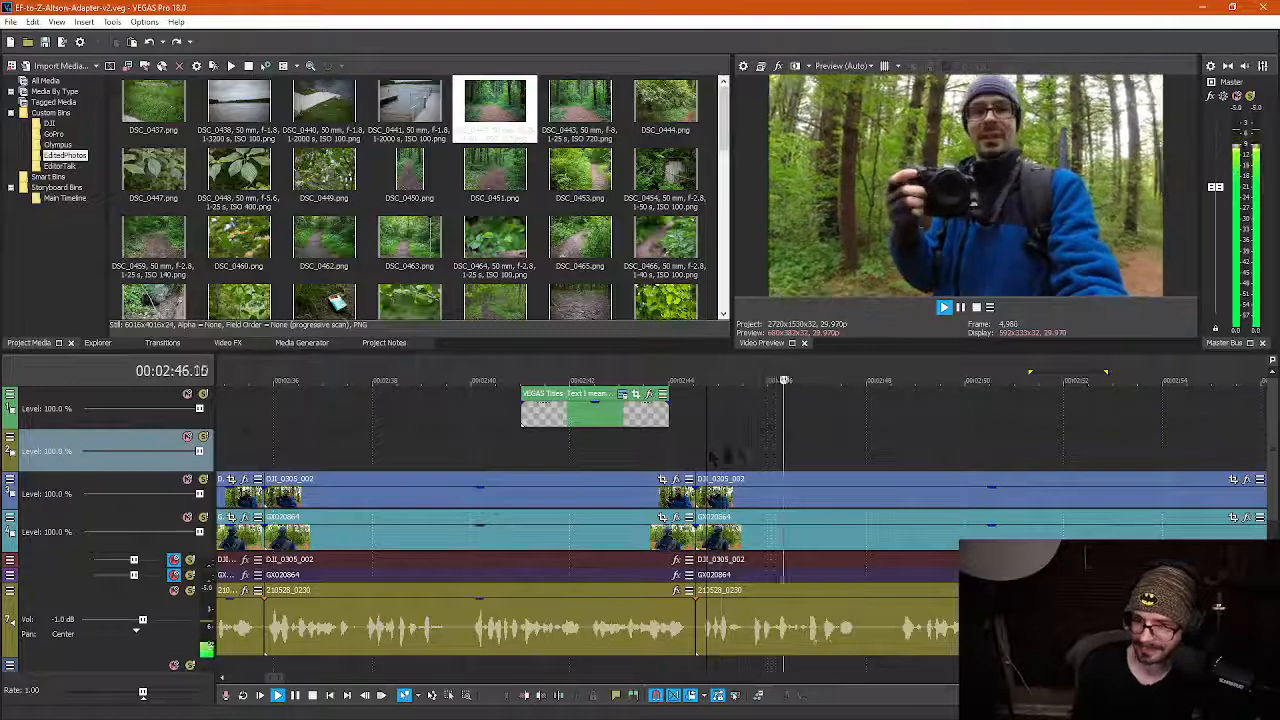
scroll(848, 470, "down", 5)
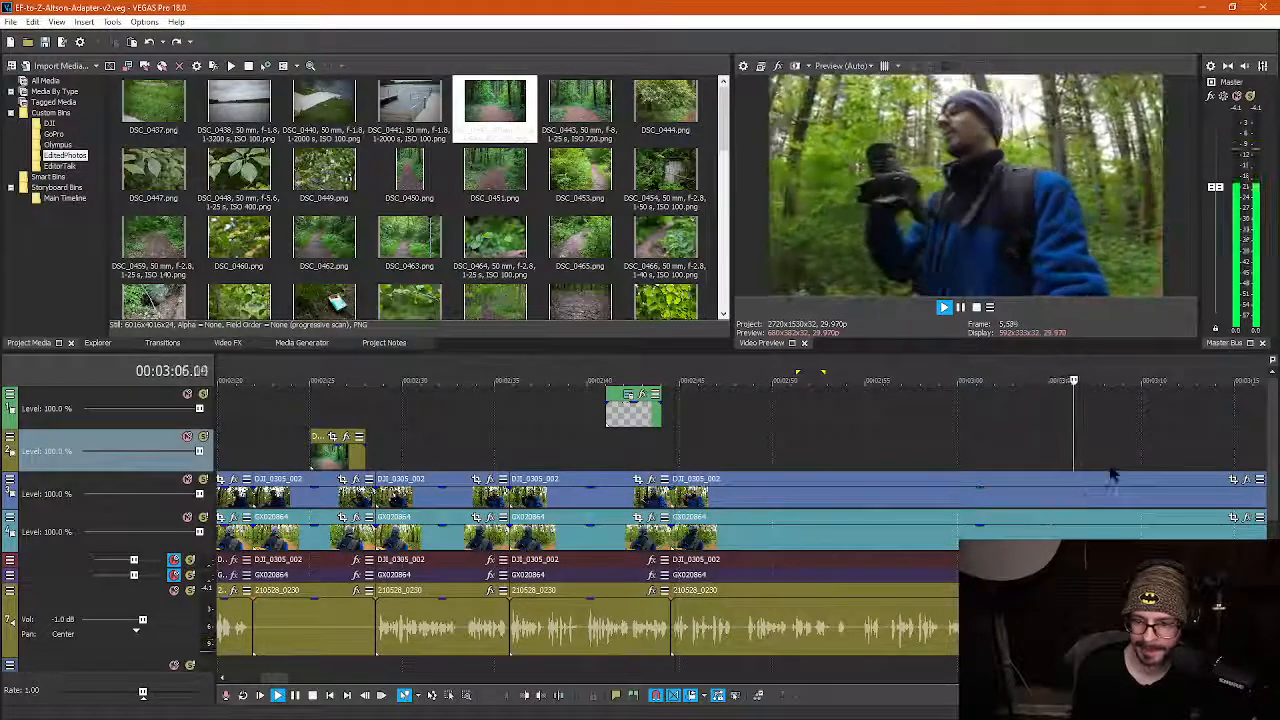
key("space")
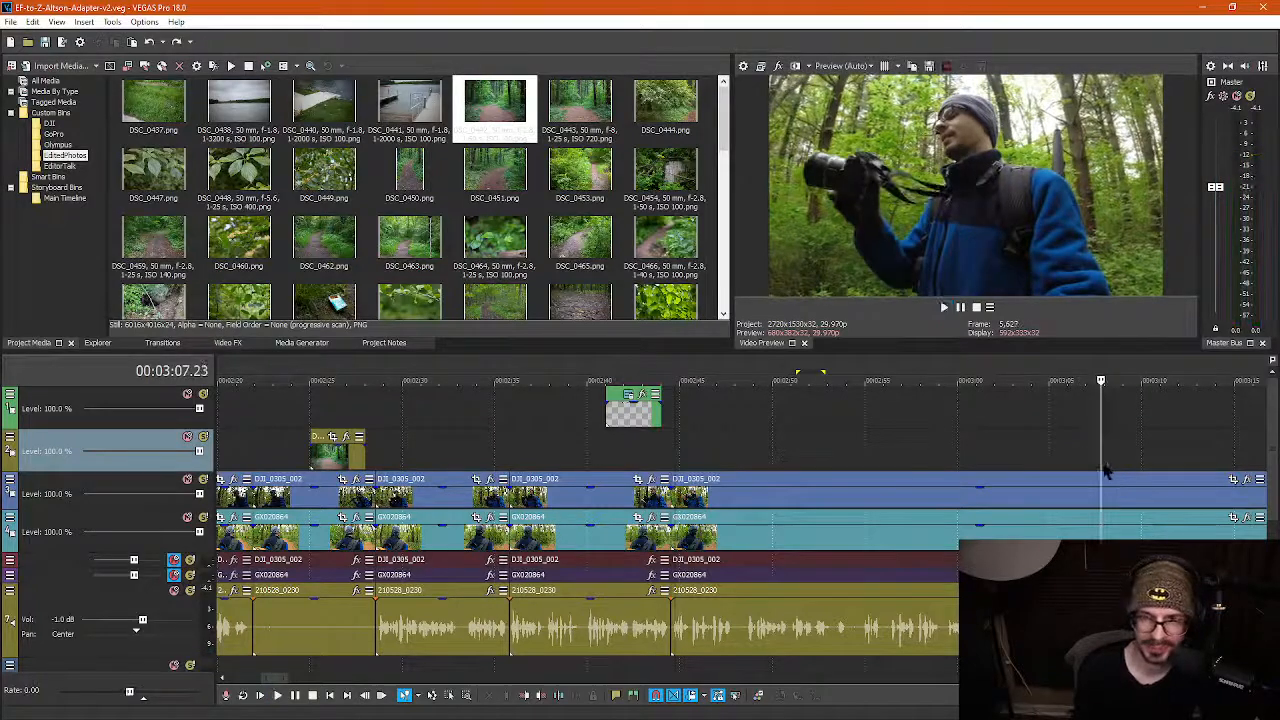
Play further stretches of the footage between about 00:03:08 and 00:03:12.14 to find where the speech ends
left_click(1118, 524)
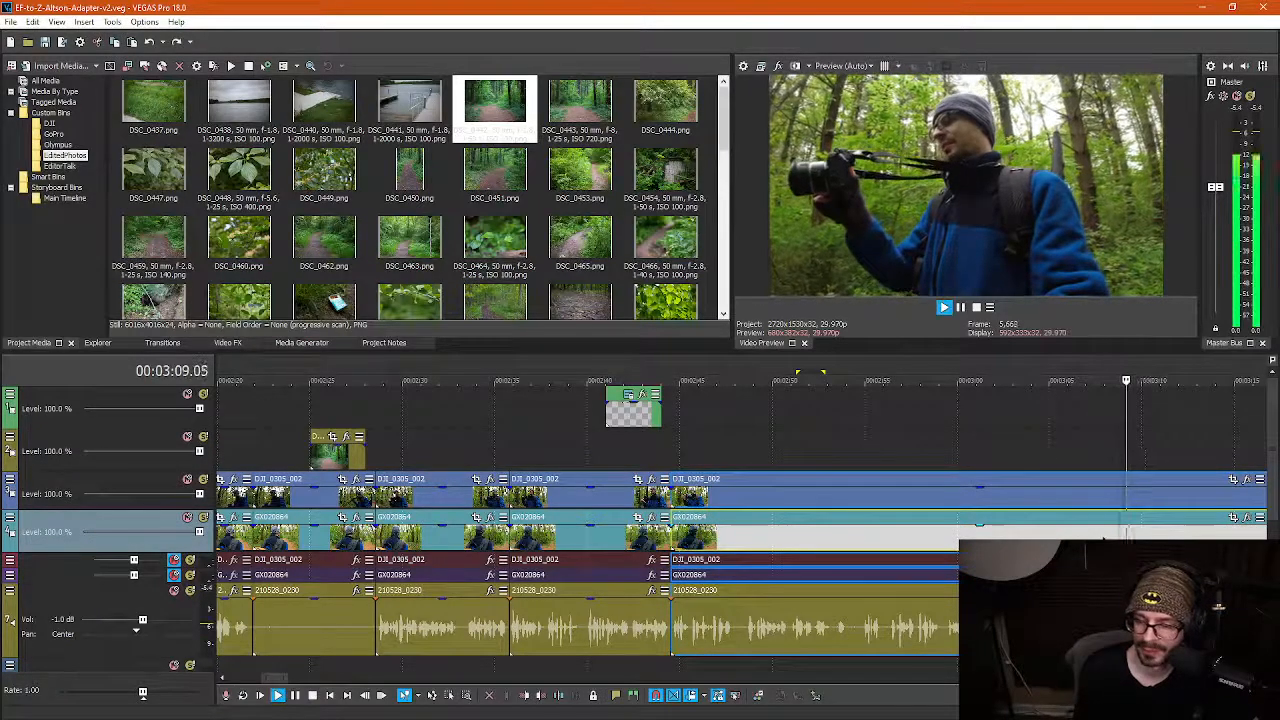
key("space")
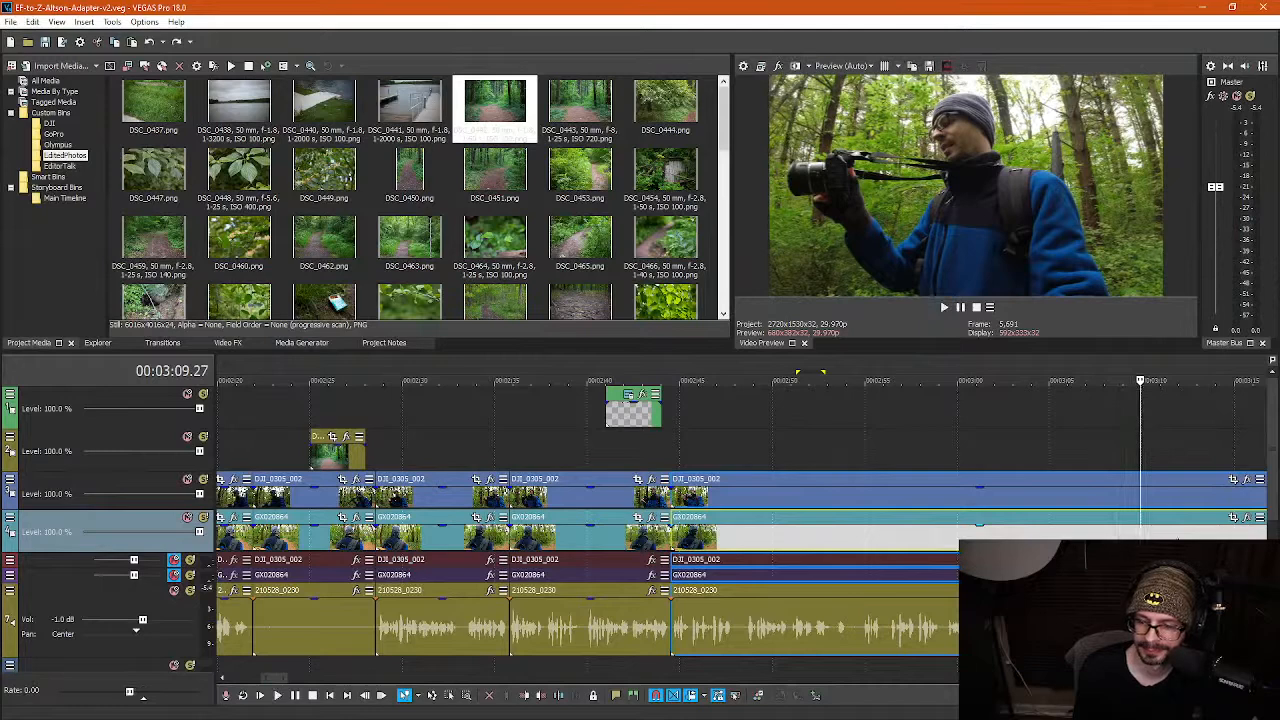
left_click(1178, 538)
key("space")
key("space")
scroll(1178, 538, "down", 1)
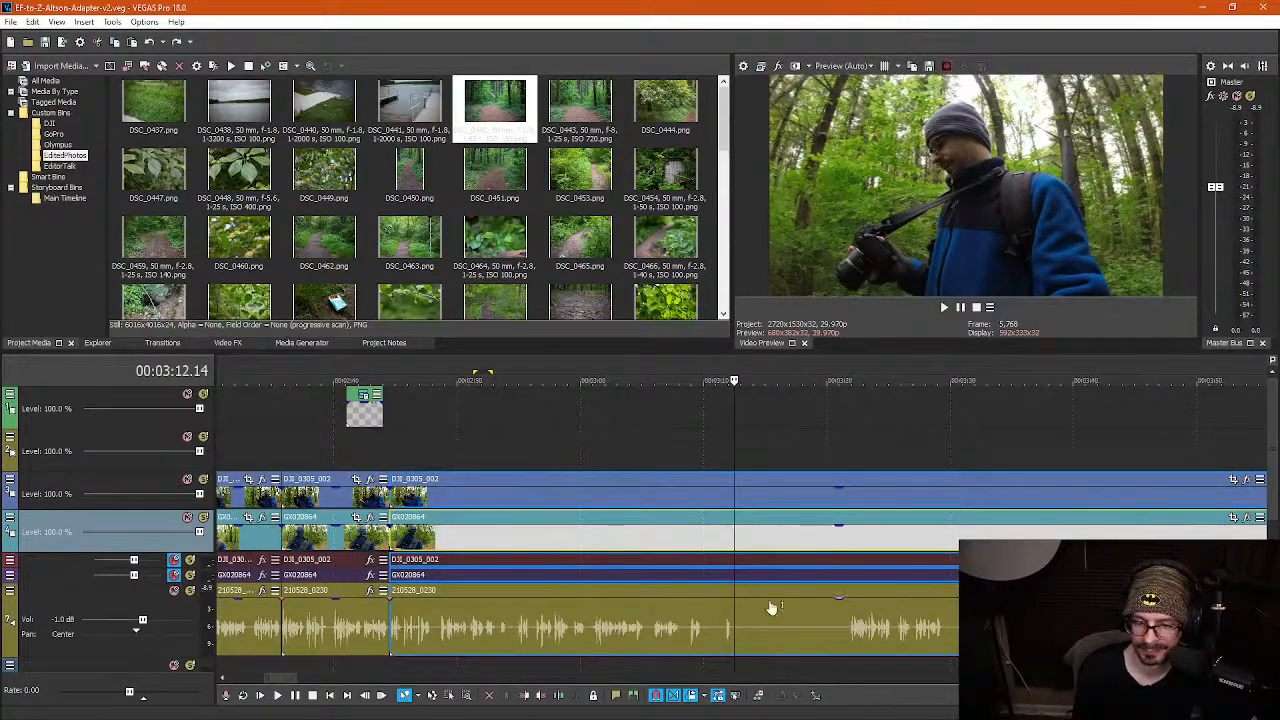
Replay the last words before the long pause and split all footage tracks at about 00:03:08
left_click(677, 620)
scroll(680, 618, "up", 1)
key("space")
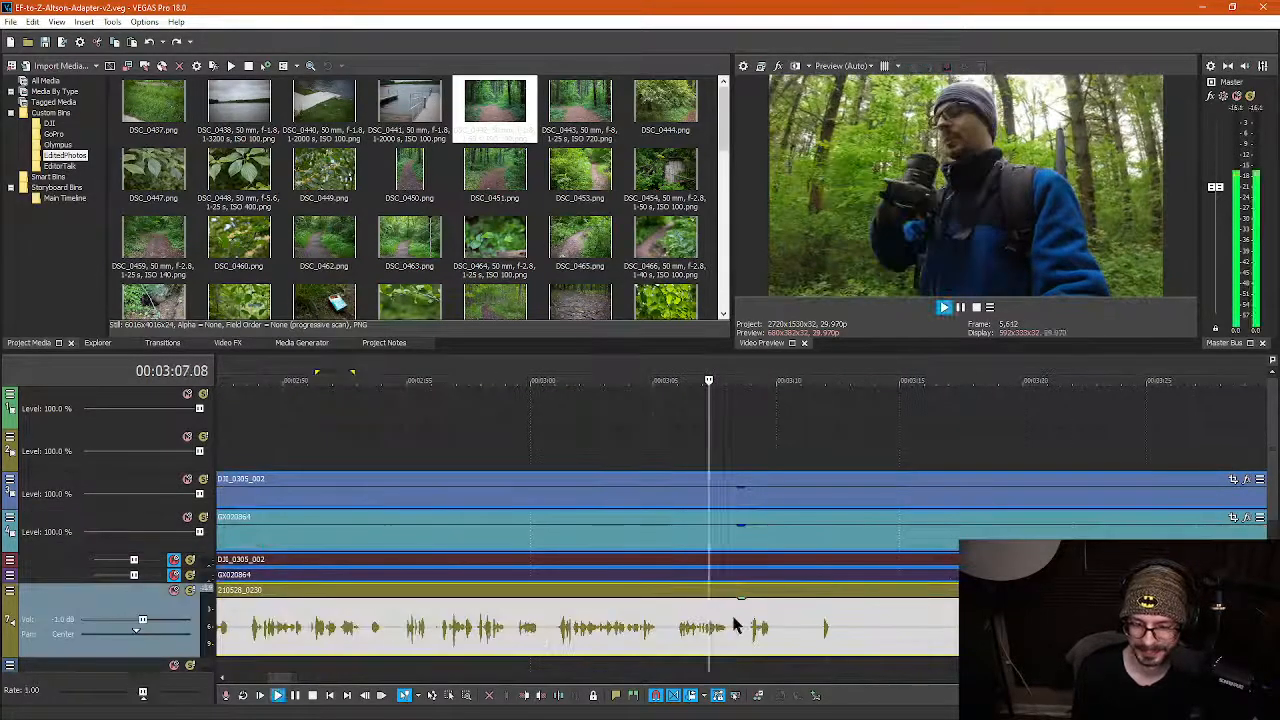
key("space")
key("s")
scroll(818, 640, "down", 1)
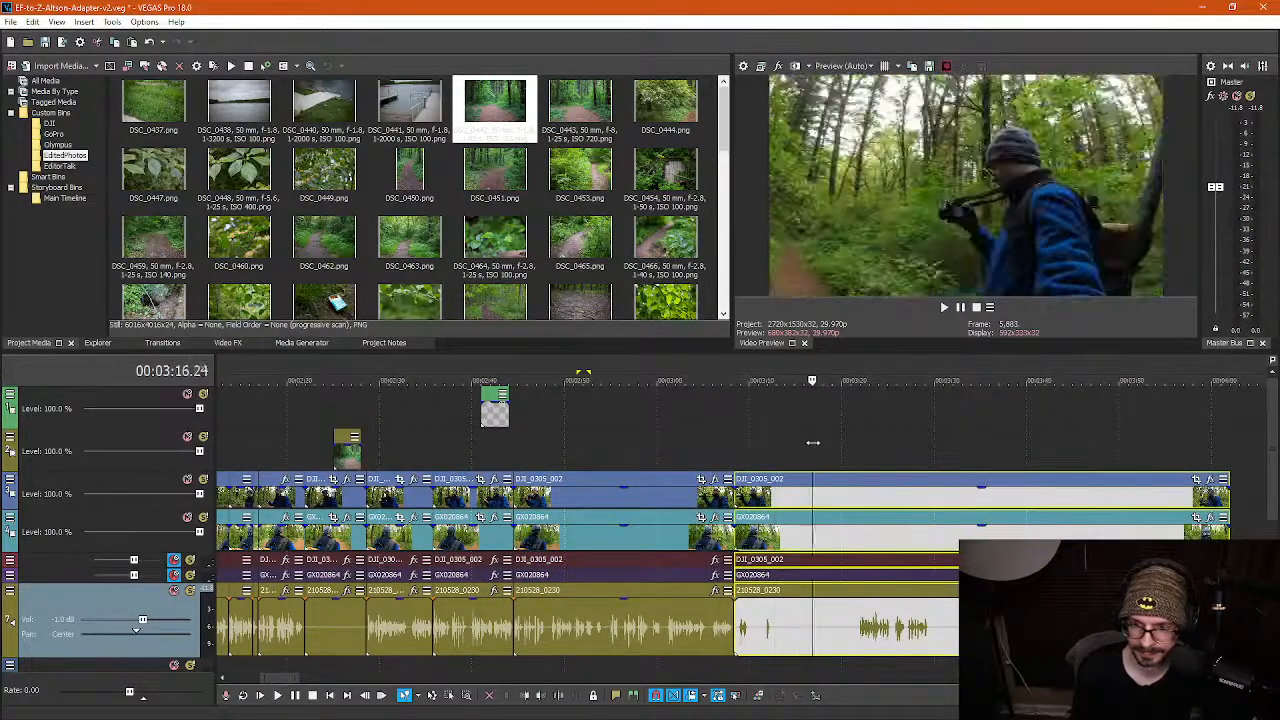
Split all footage tracks at 00:03:15.03 and again at 00:03:18.10 to isolate the short shot during the pause
left_click(793, 442)
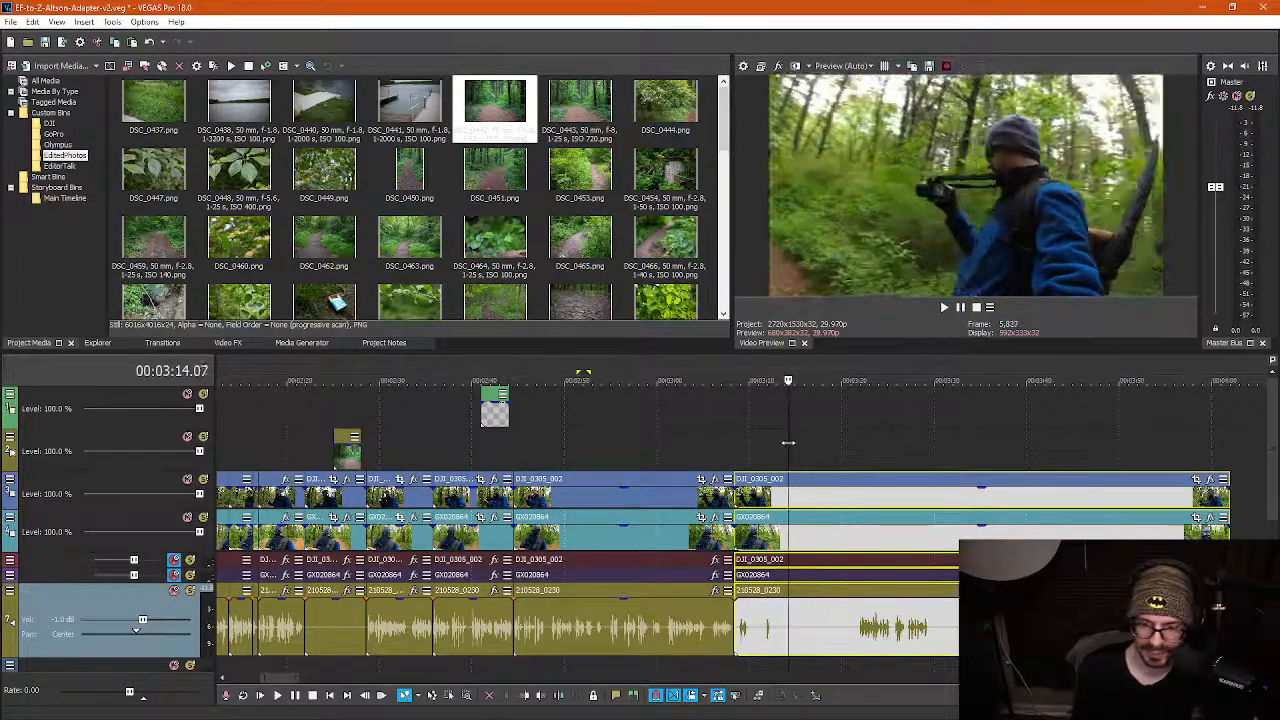
key("space")
key("s")
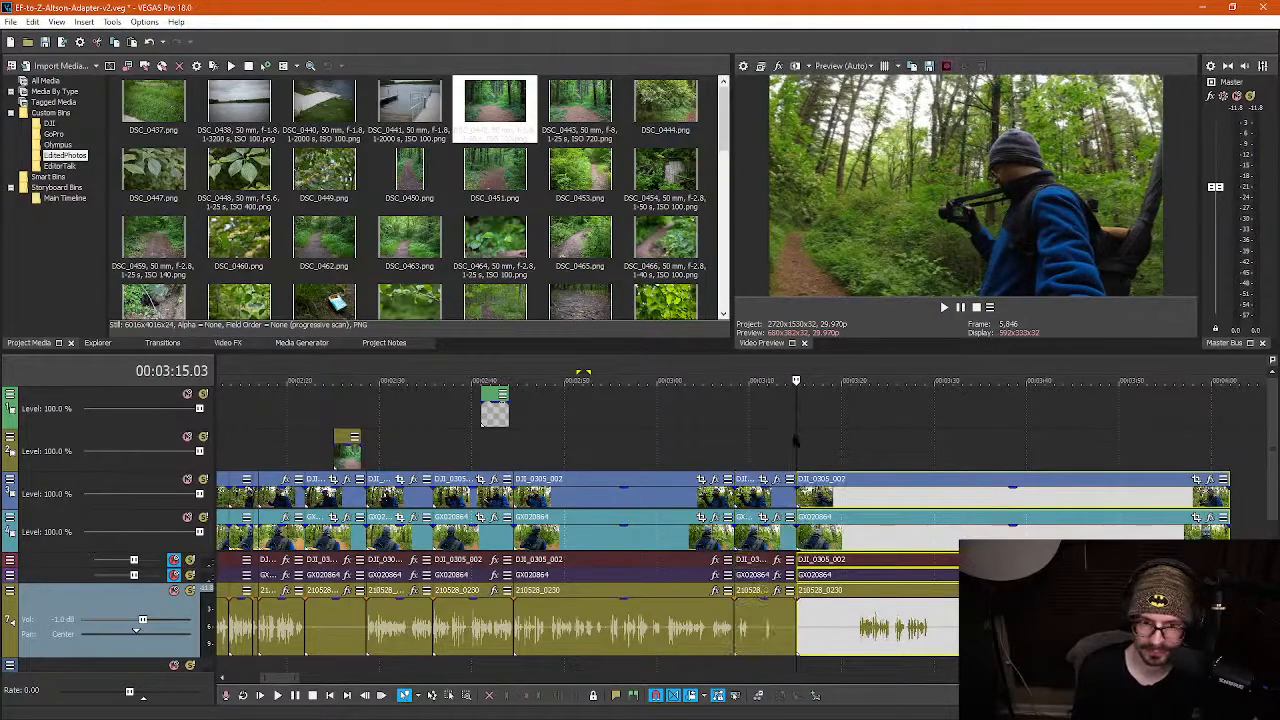
left_click_drag(795, 440, 818, 440)
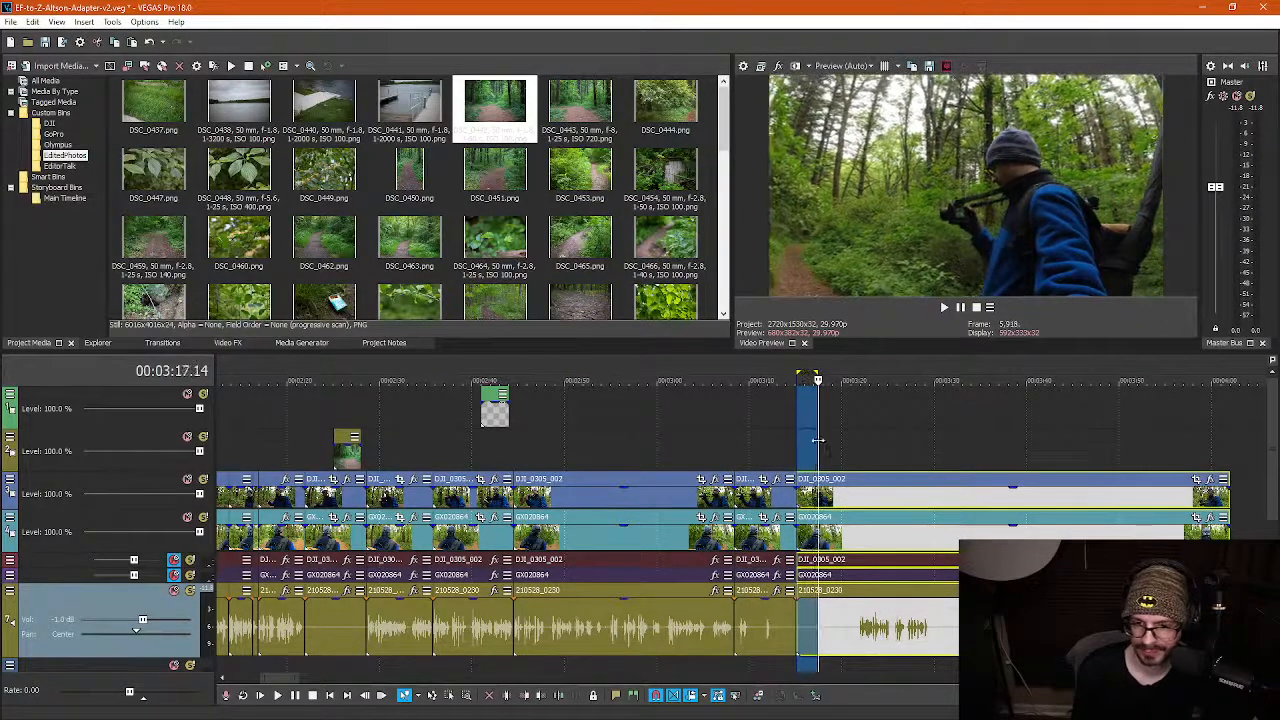
key("s")
left_click(826, 440)
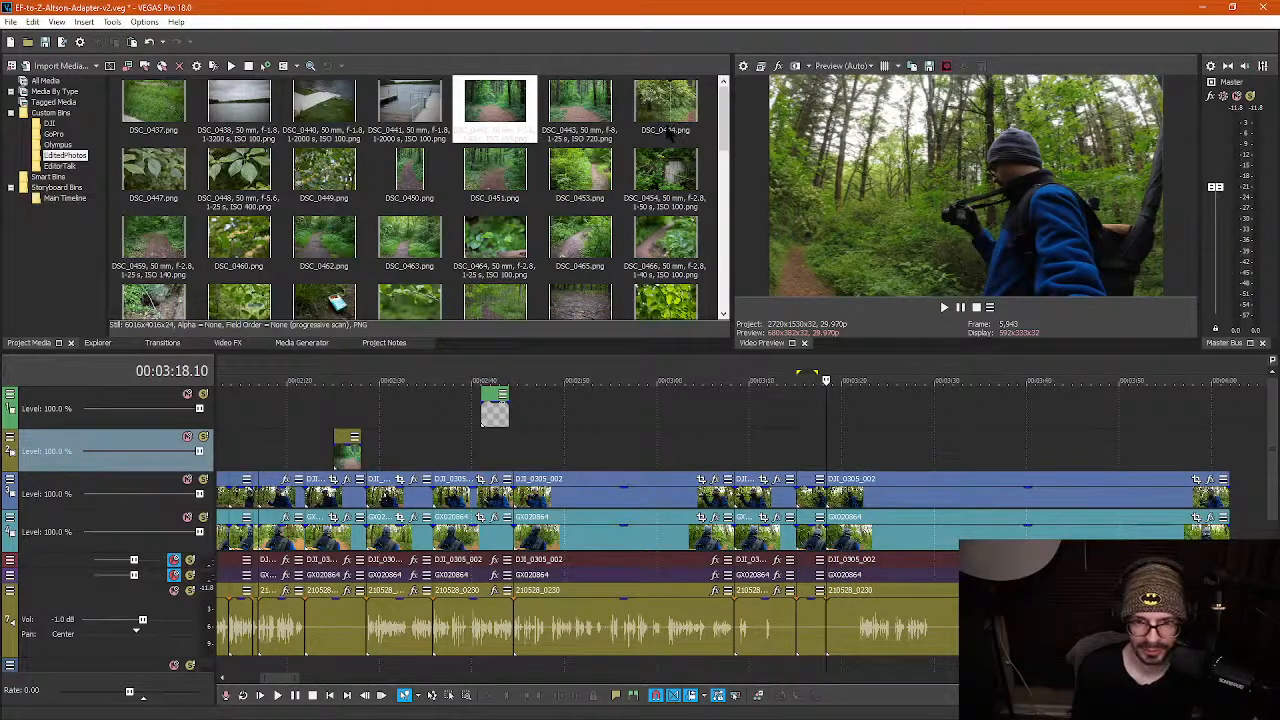
left_click_drag(665, 140, 818, 395)
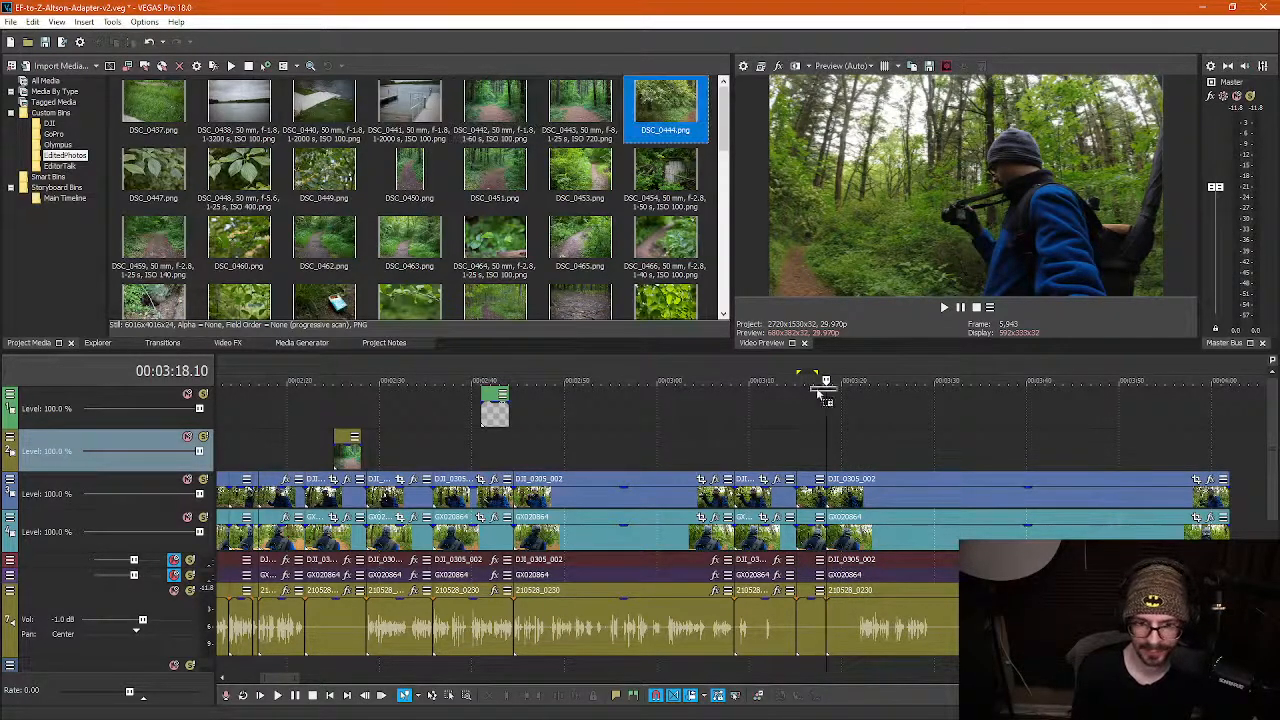
left_click_drag(815, 457, 818, 458)
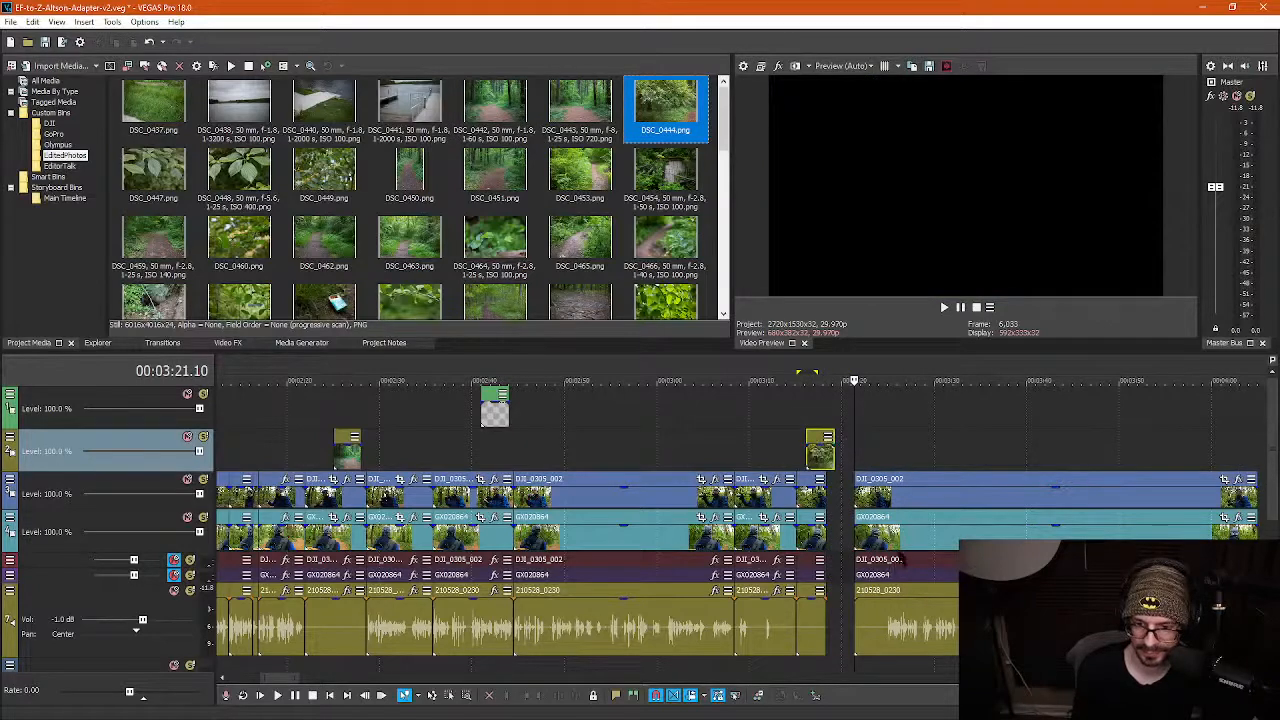
key("ctrl+z")
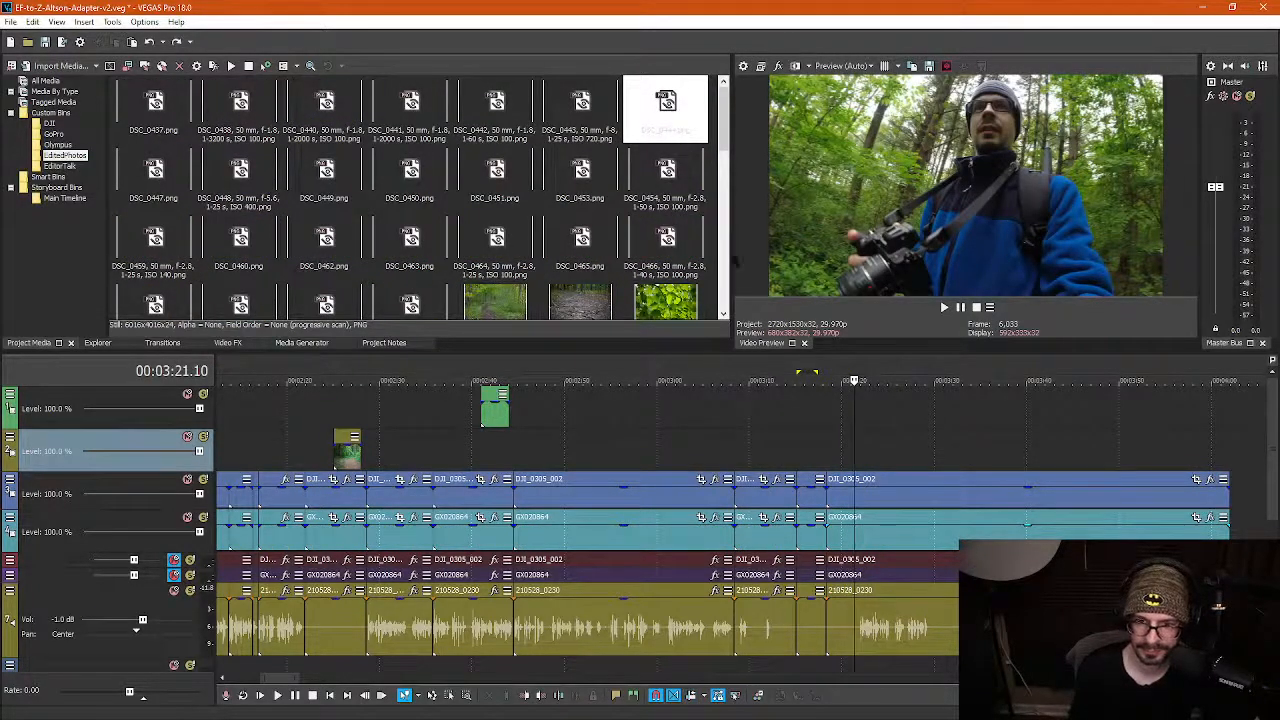
With automatic rippling off, place the photo DSC_0444.png above the footage at about 00:03:17 to 00:03:20, and play the speech from about 00:03:22
left_click_drag(666, 105, 828, 450)
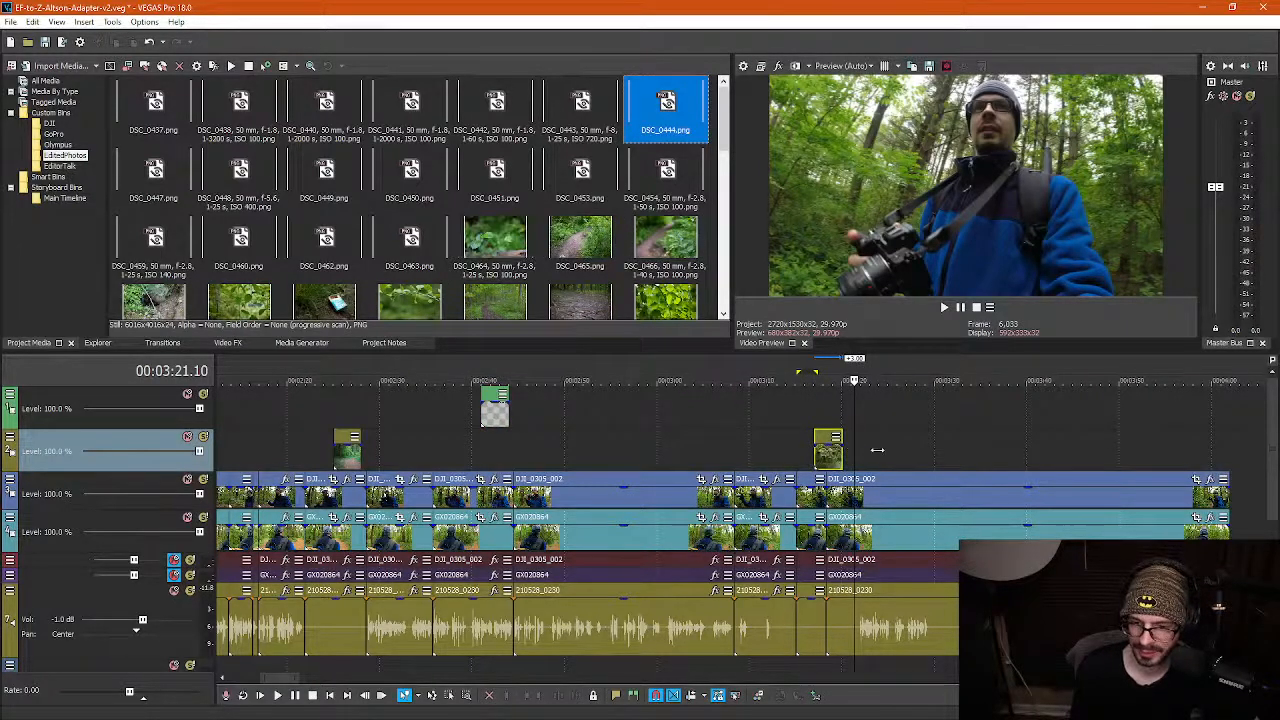
left_click(878, 452)
scroll(815, 480, "up", 3)
key("space")
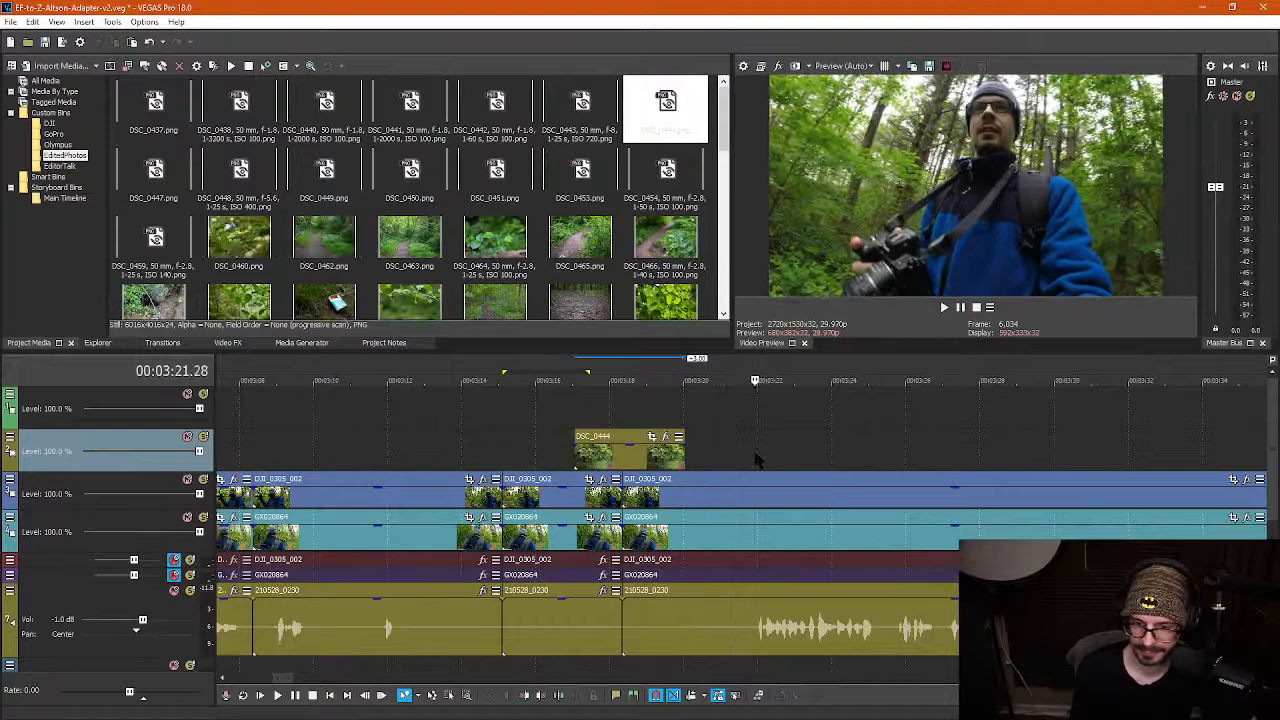
key("space")
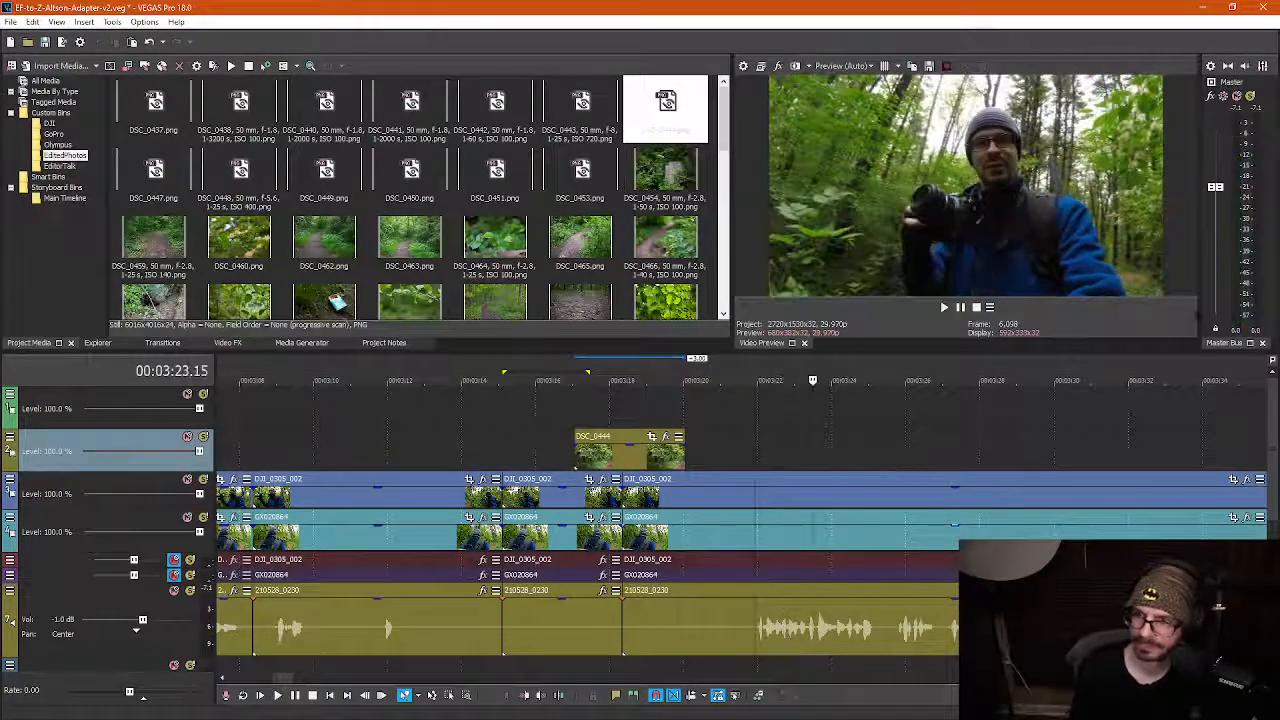
Glance at the photo collection in ACDSee, return to VEGAS Pro, and play the speech from 00:03:22.03 to 00:03:29.22
key("alt+Tab")
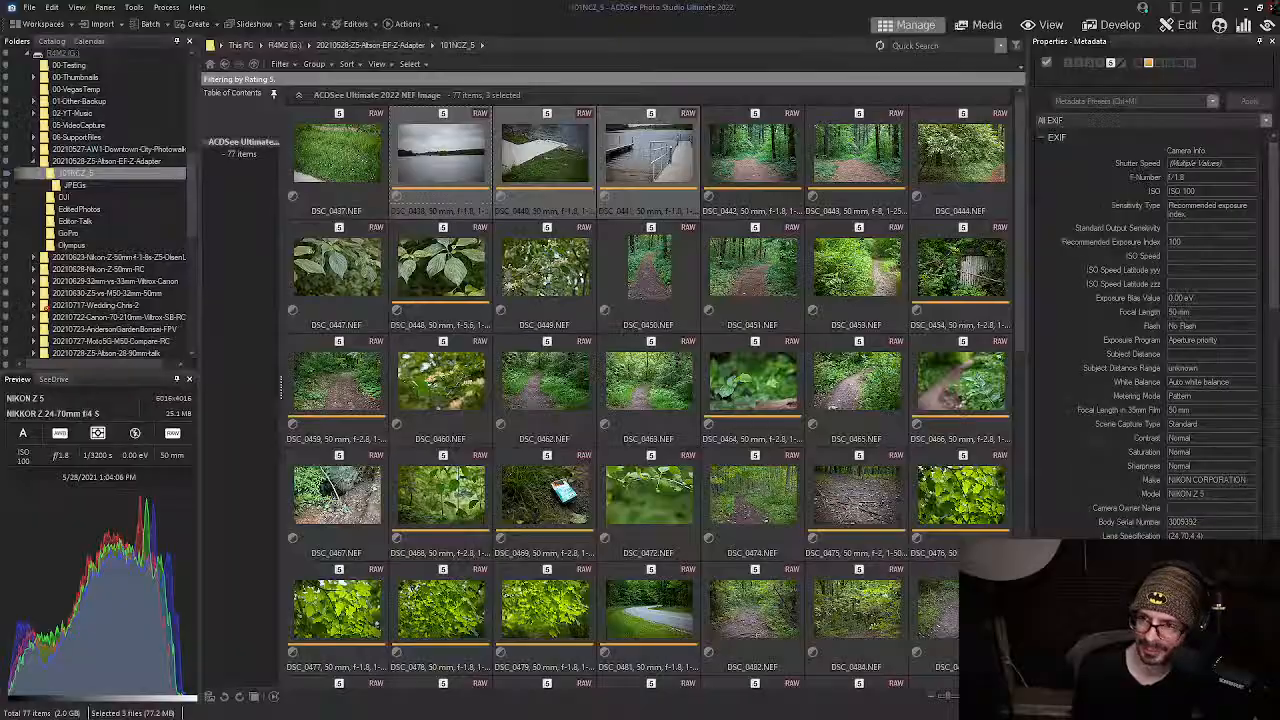
key("alt+Tab")
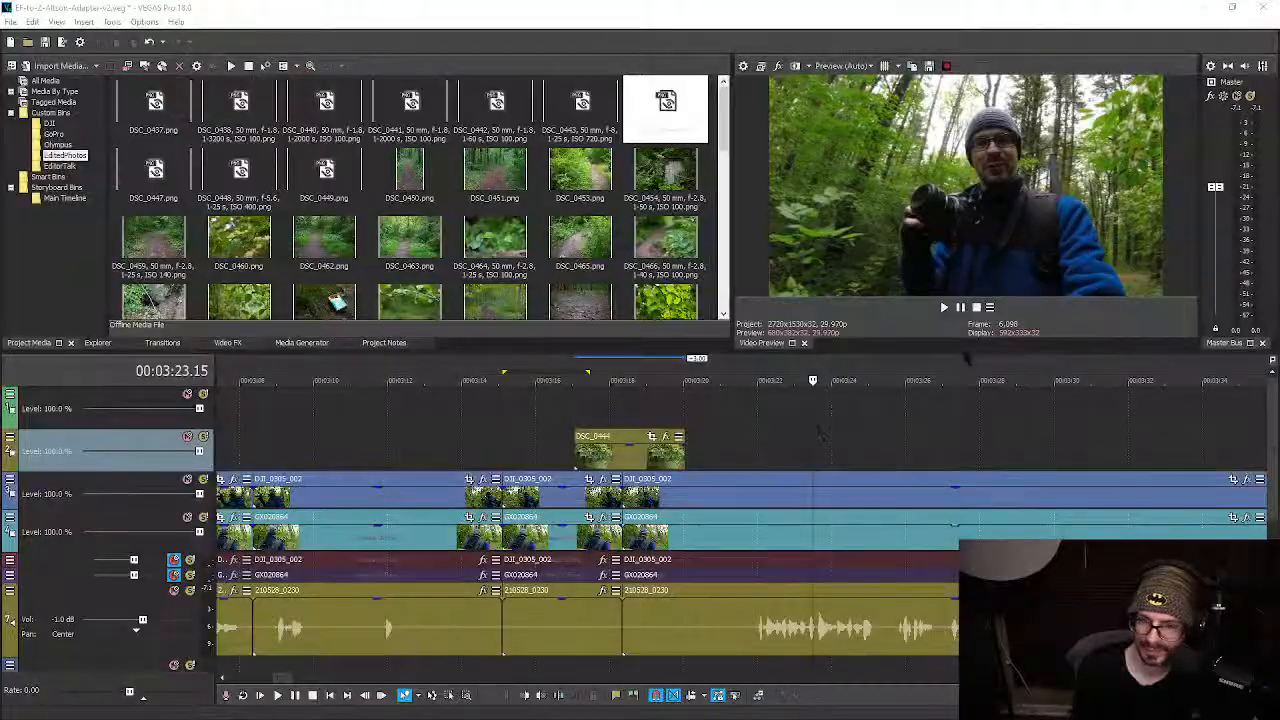
left_click(760, 443)
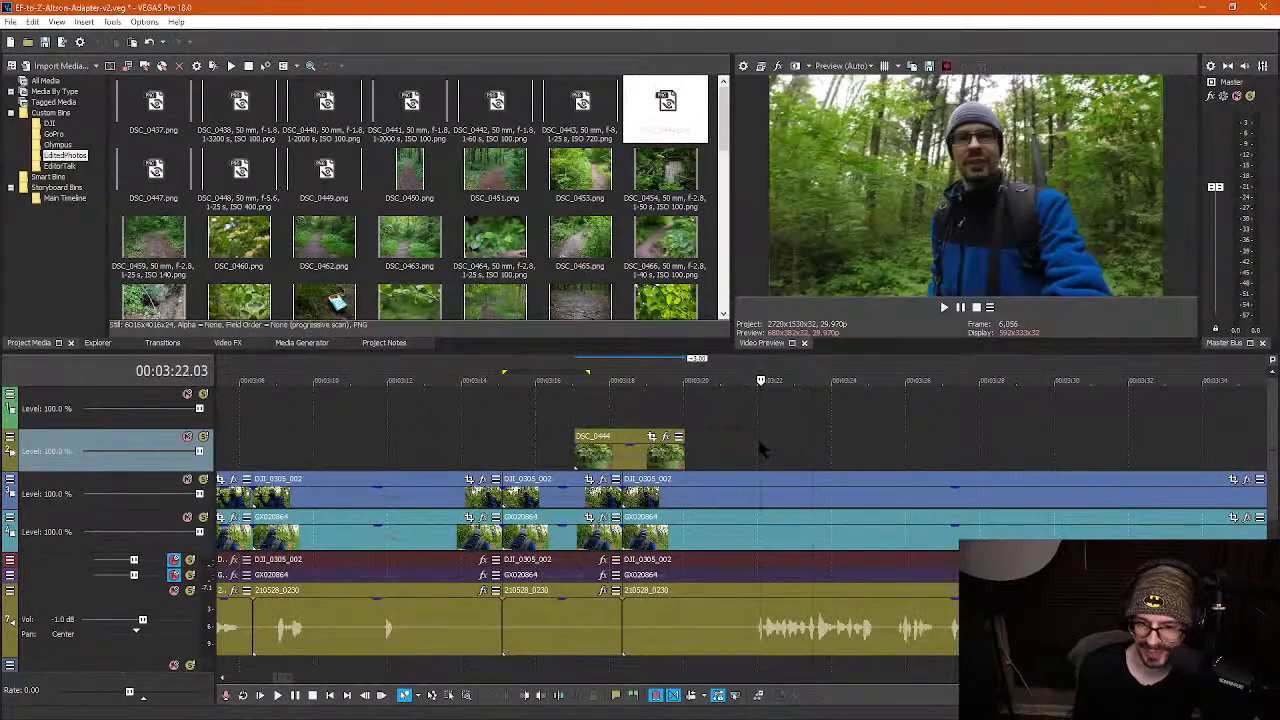
key("space")
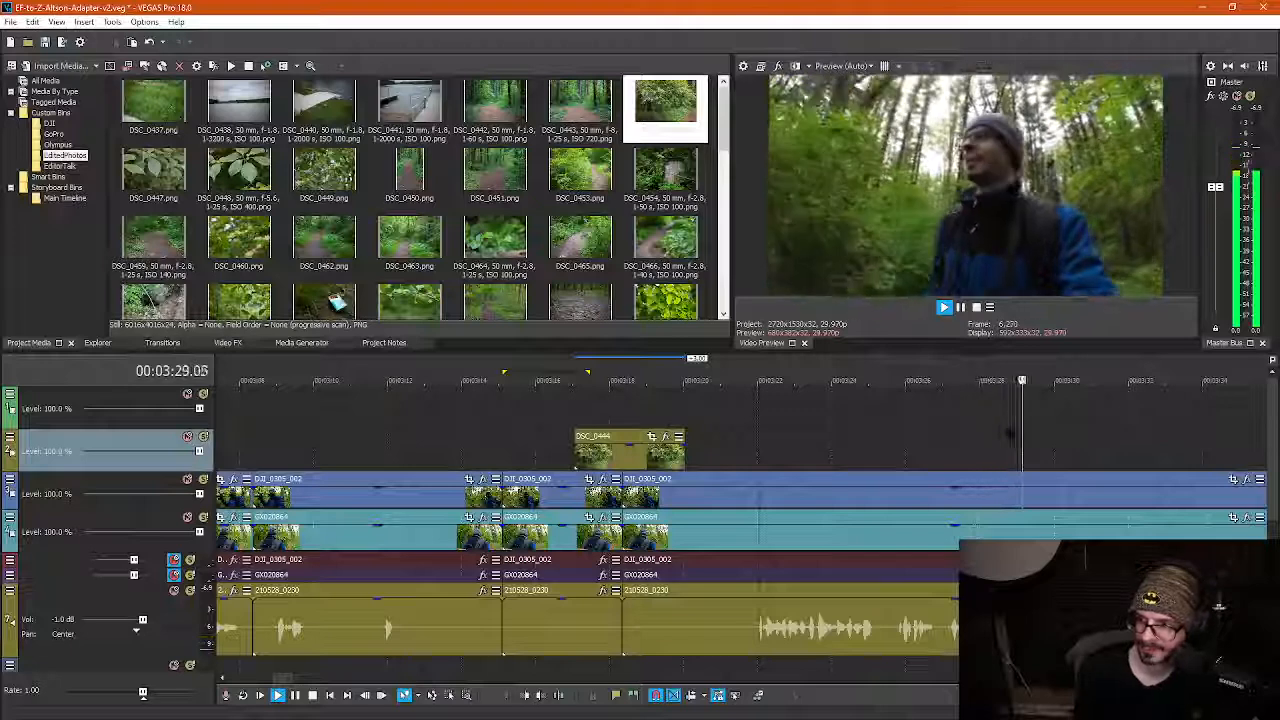
key("Return")
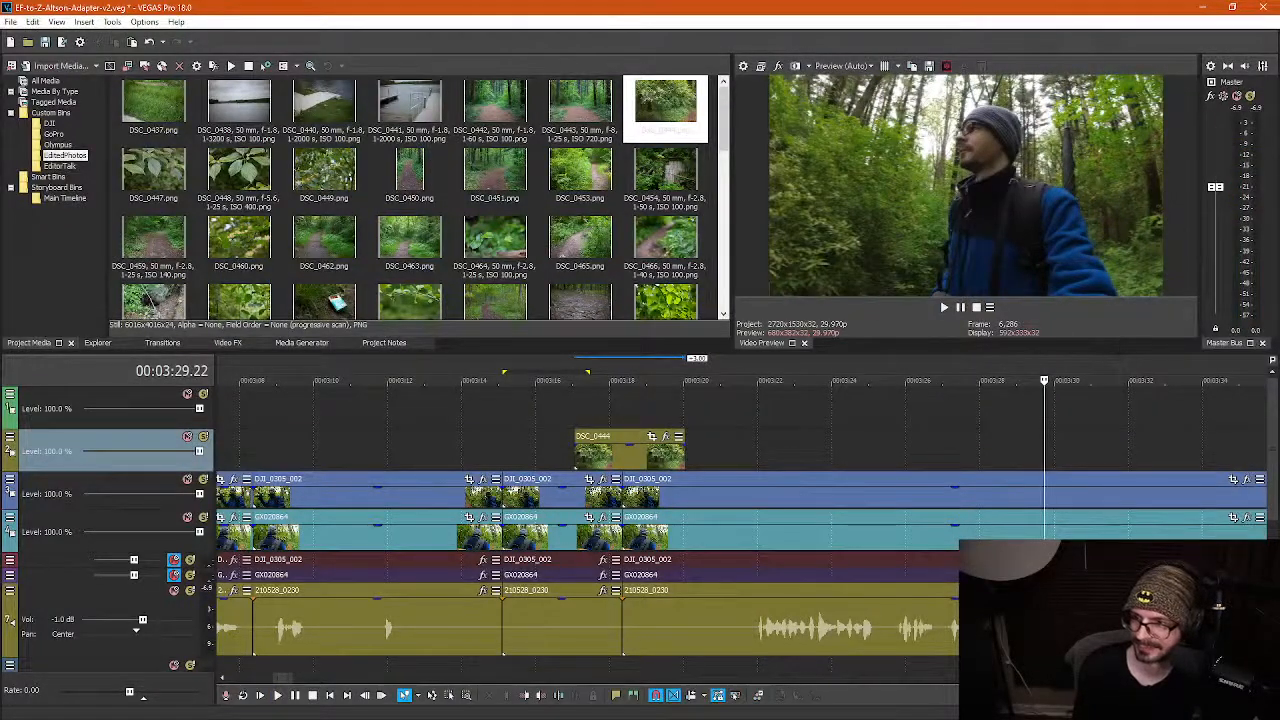
key("alt+Tab")
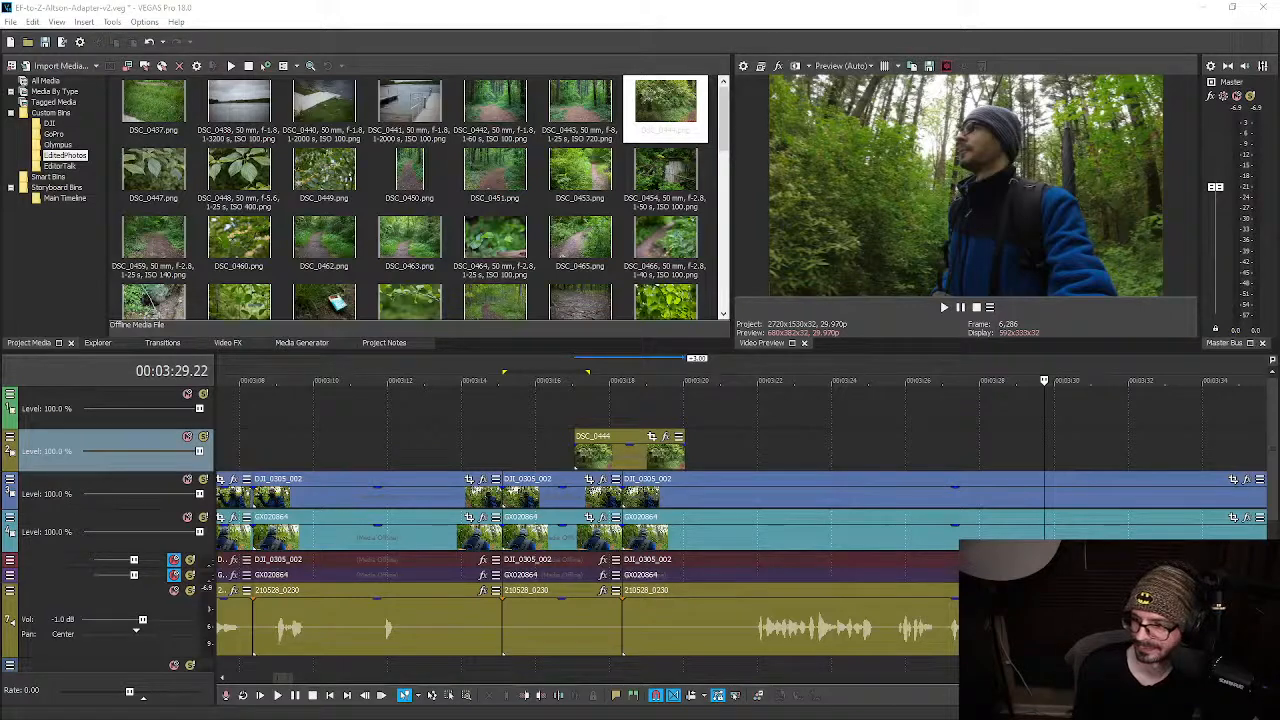
Split all footage tracks at 00:03:21.25, just before the speech resumes, and at about 00:03:29.18, after it ends
left_click(751, 447)
key("s")
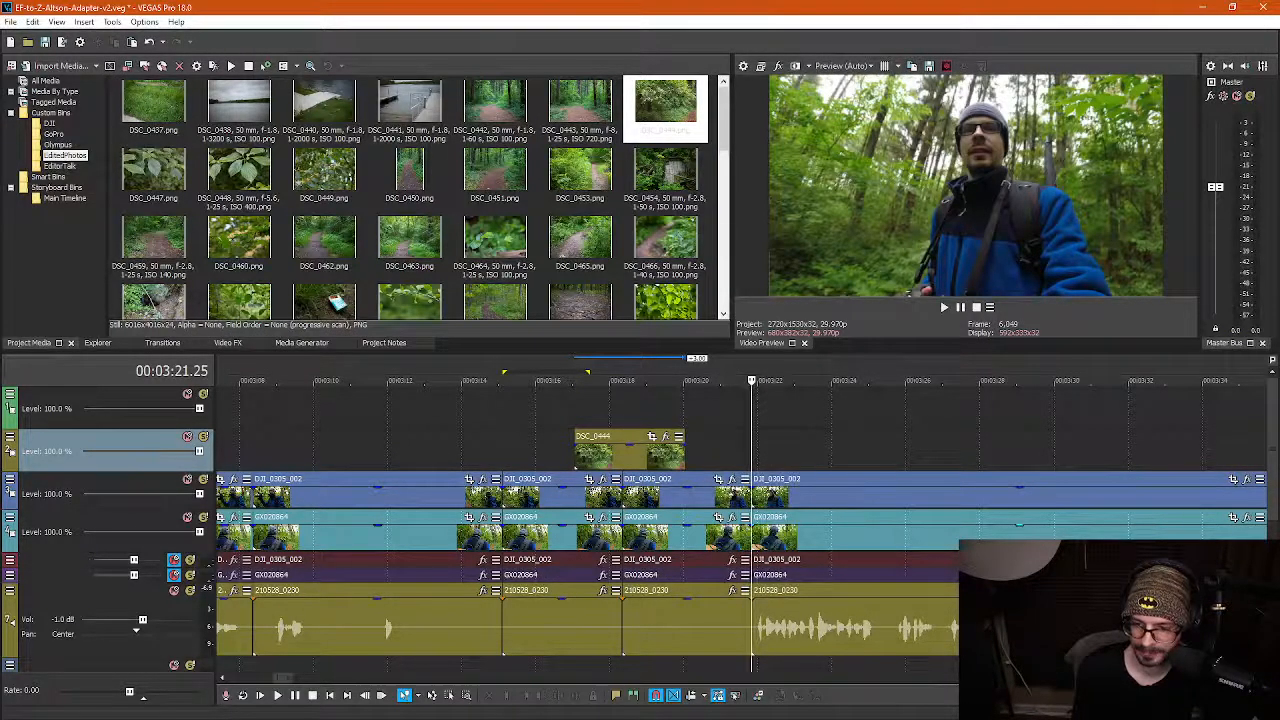
left_click(1038, 538)
key("s")
Delete the section between the 00:03:18.10 and 00:03:21.25 cuts, and close the gap by extending the preceding footage to the photo's end and moving the speech clip back
left_click(702, 540)
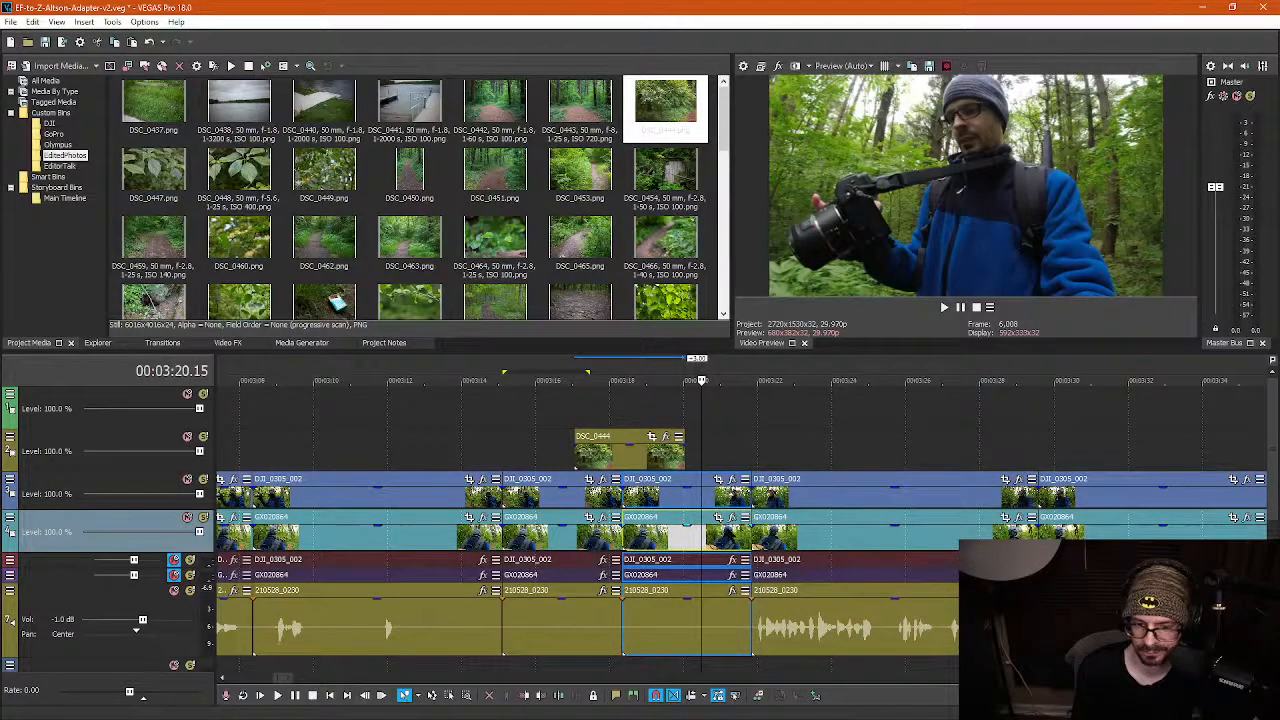
key("Delete")
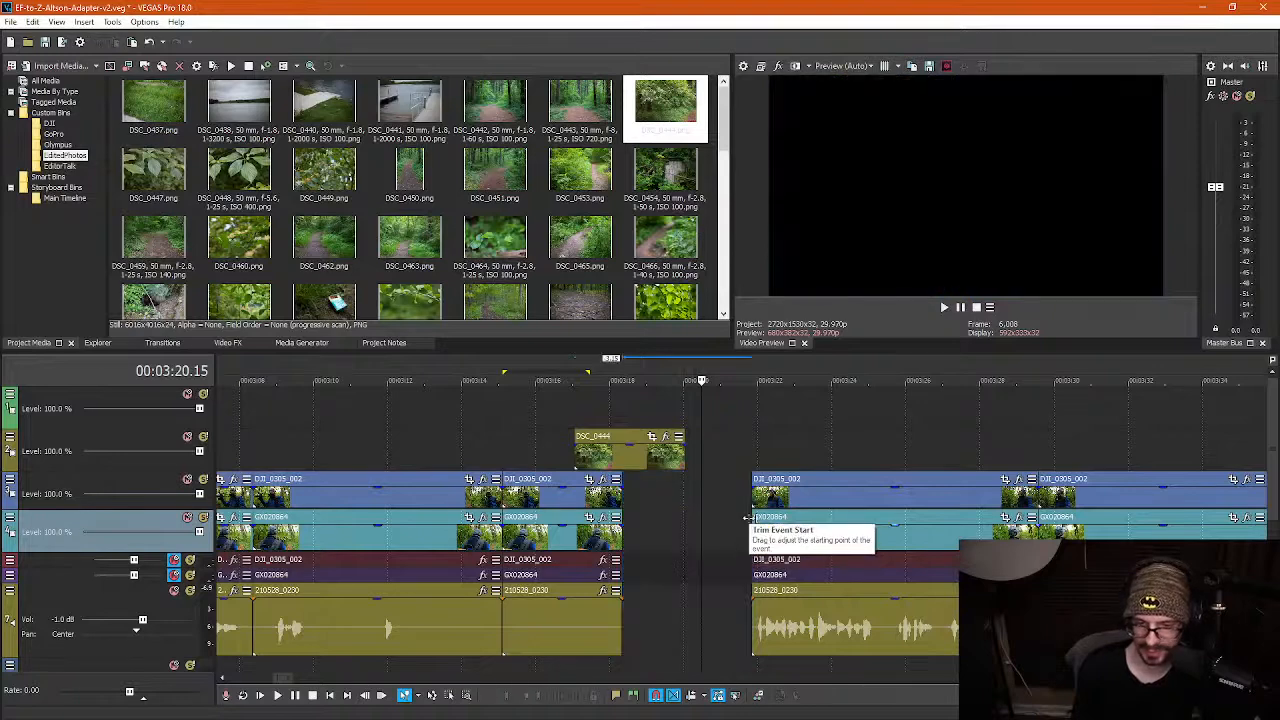
left_click_drag(636, 466, 669, 490)
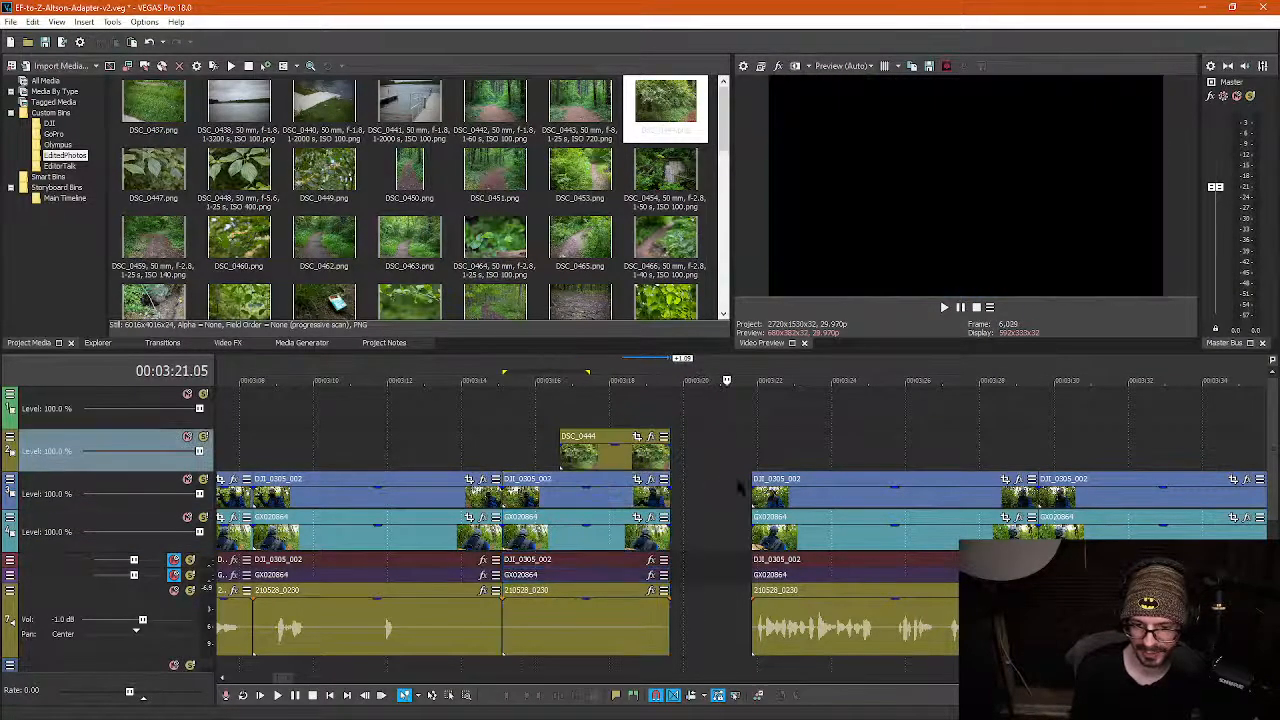
left_click_drag(782, 504, 699, 504)
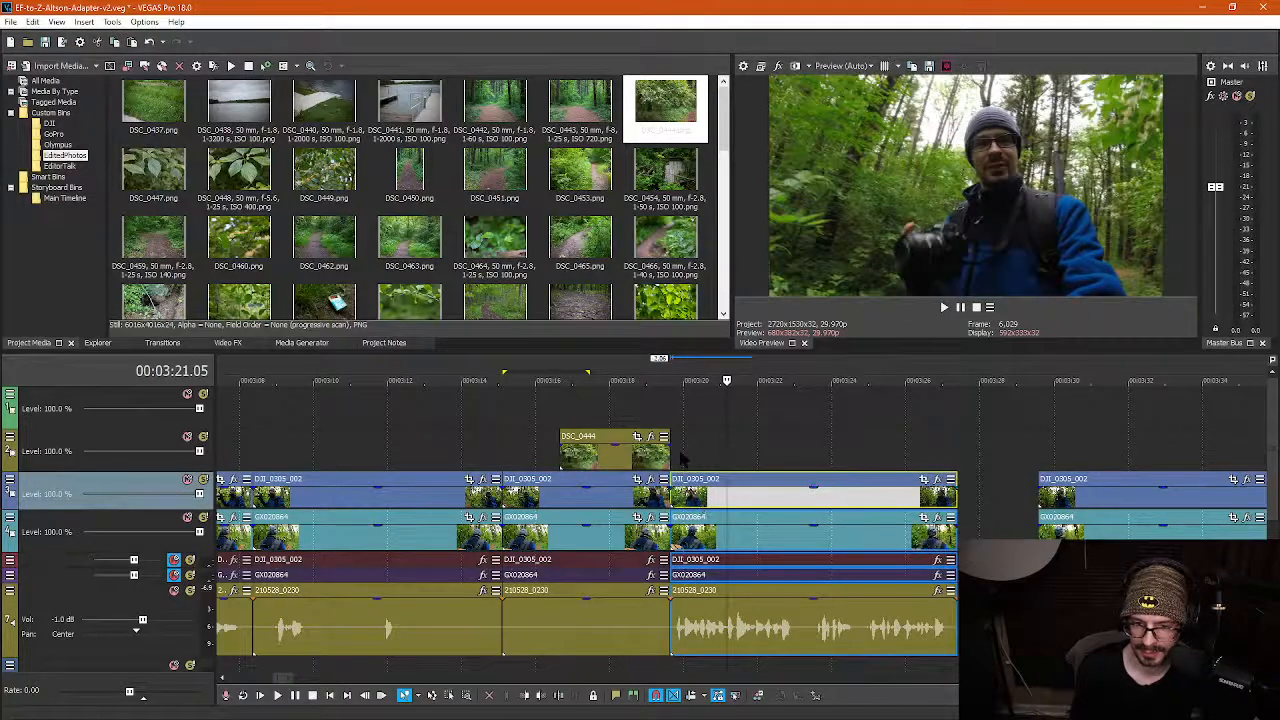
Play the moved speech clip from just after the photo to 00:03:27.05, and check the remaining footage at 00:03:30.28 beyond the gap
left_click(683, 458)
key("space")
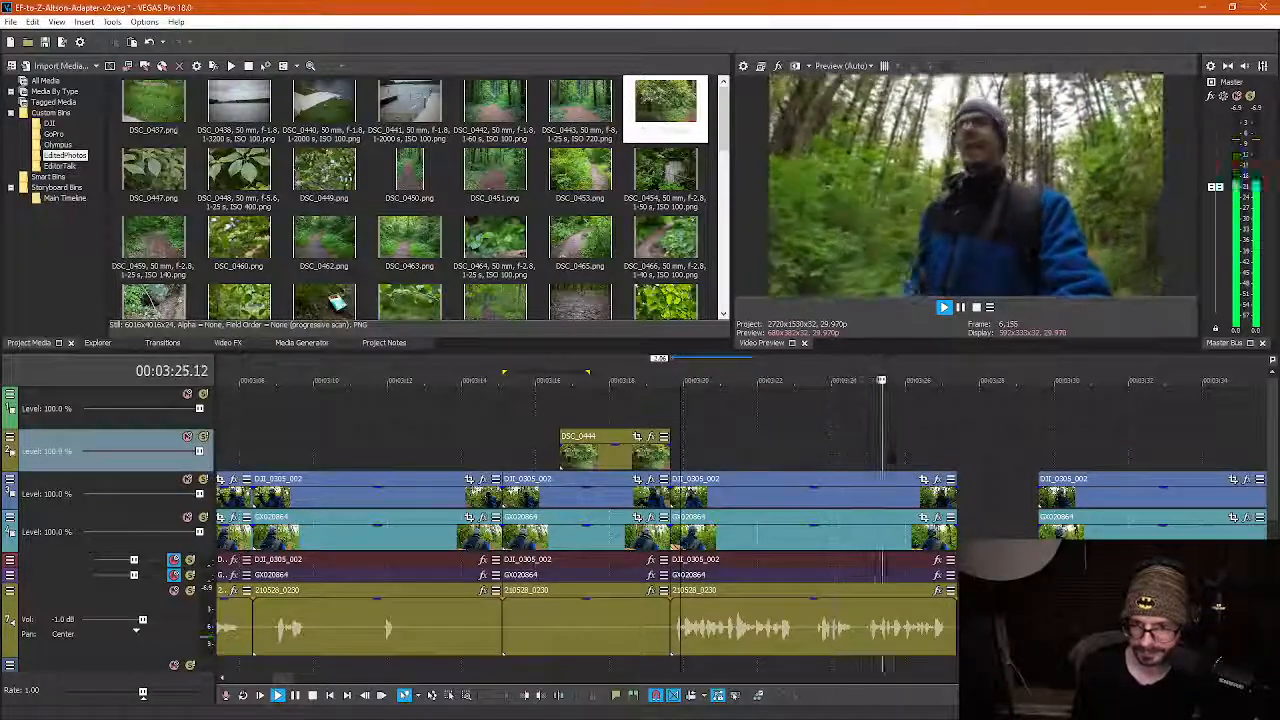
key("Return")
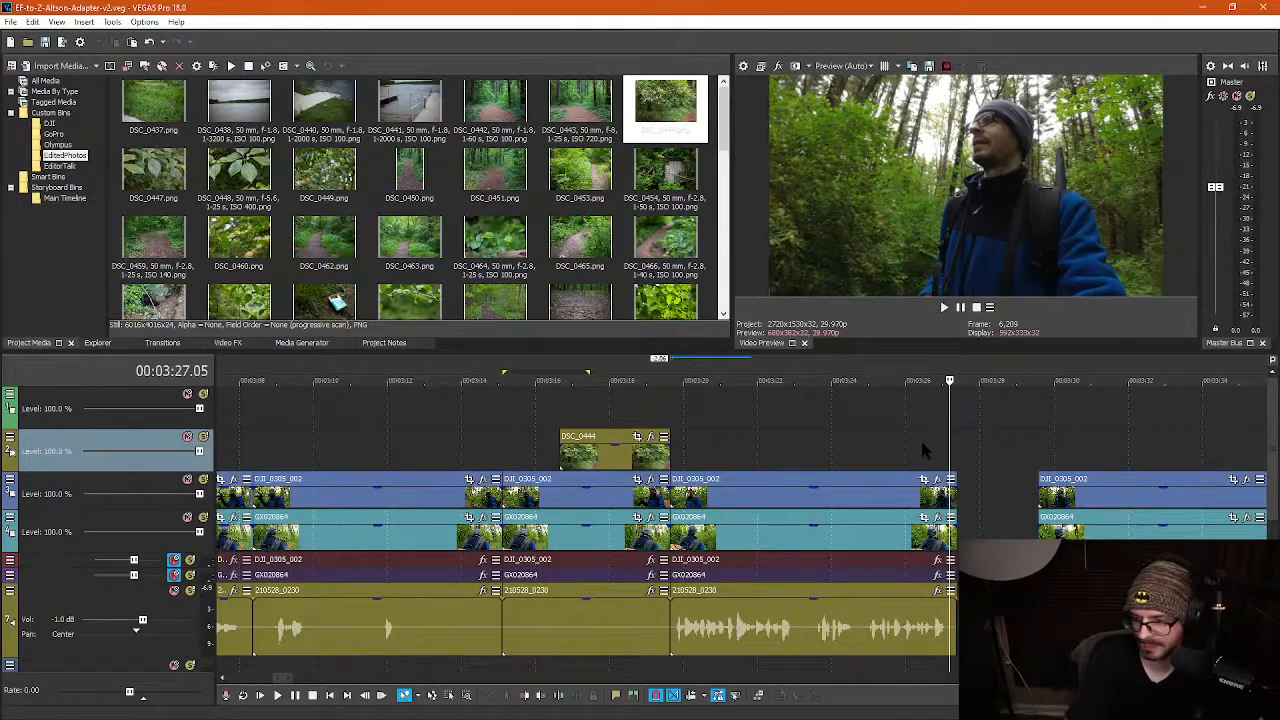
left_click(1088, 456)
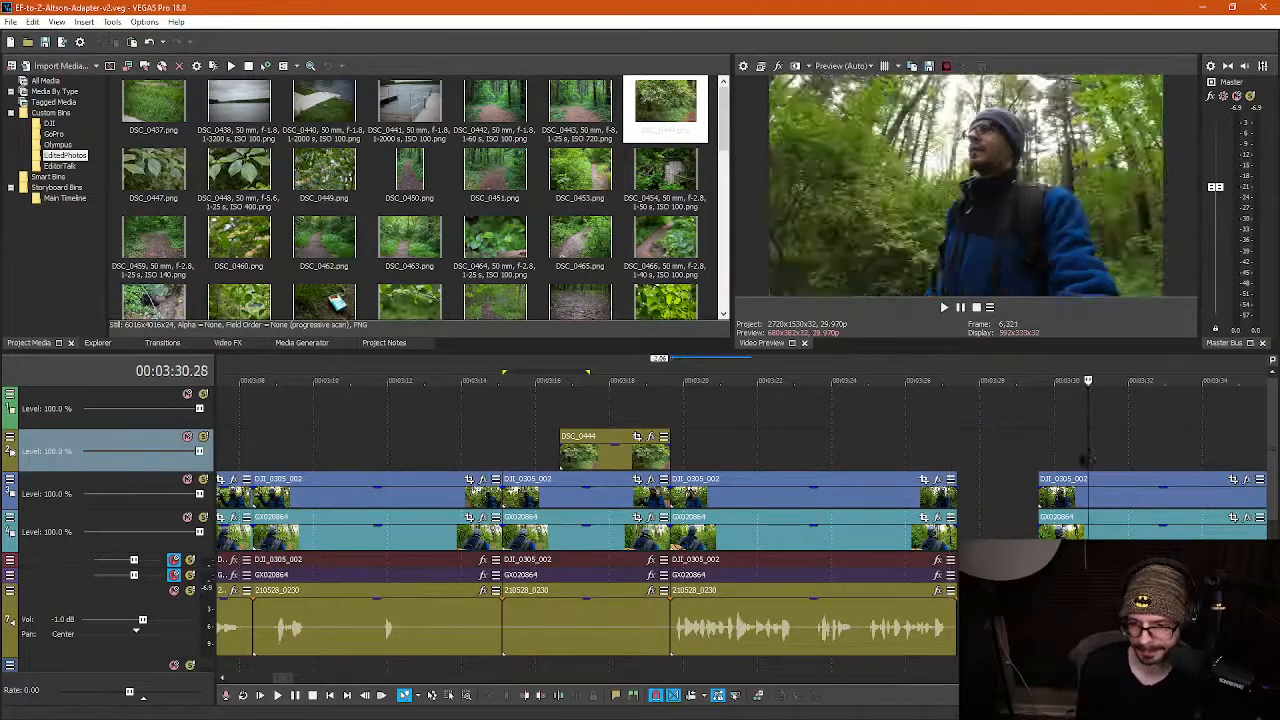
scroll(1080, 466, "down", 1)
scroll(1071, 475, "up", 1)
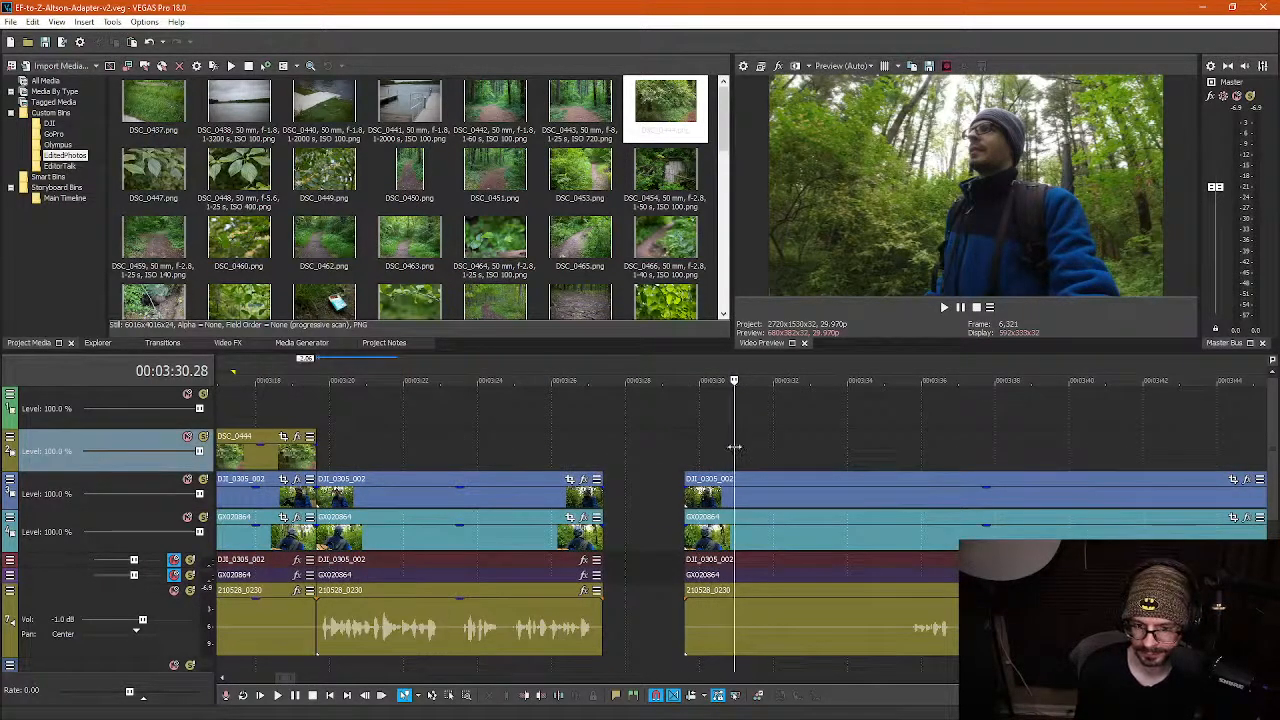
Split all footage tracks beyond the gap at 00:03:35.12, just before the speech resumes
left_click_drag(734, 447, 952, 453)
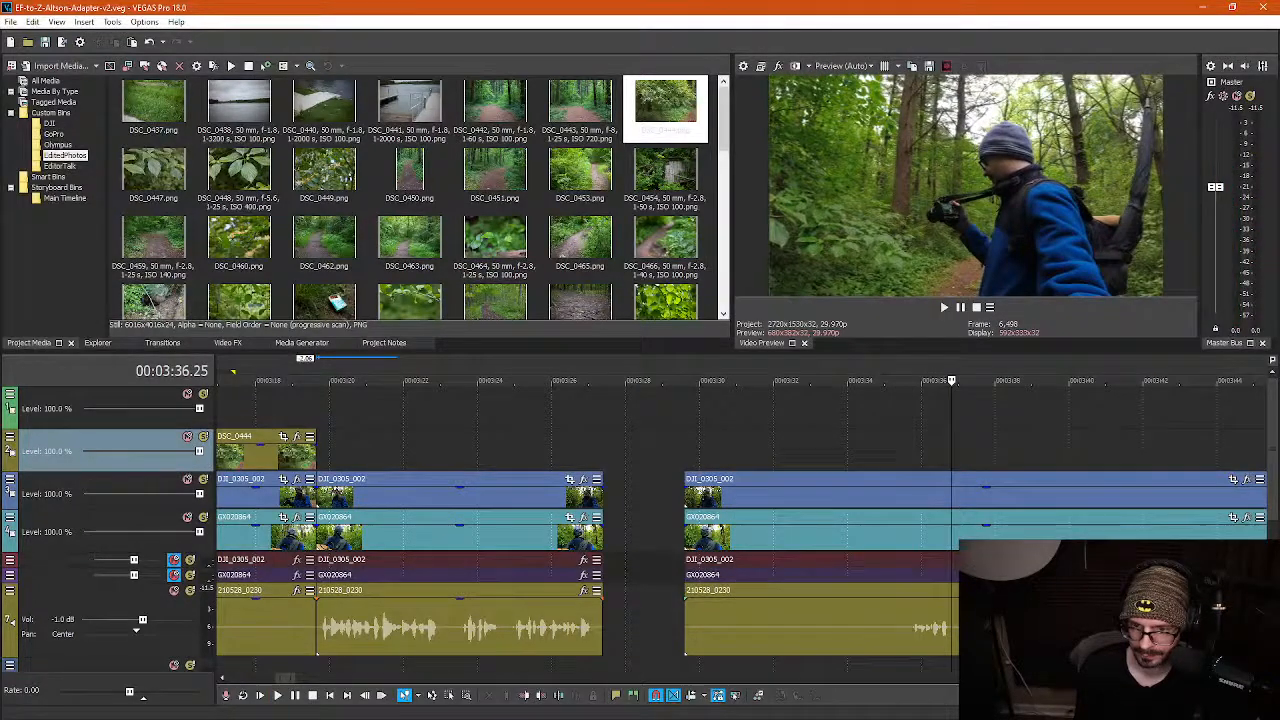
left_click(898, 645)
key("s")
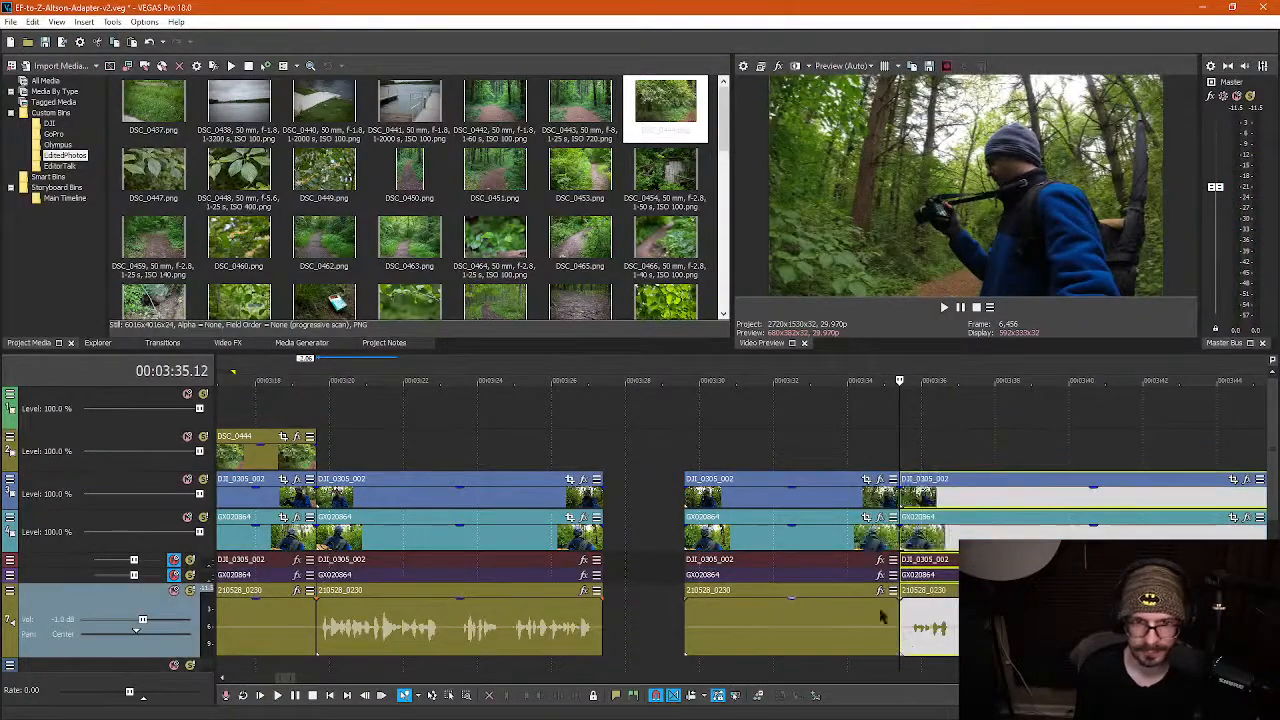
Delete the silent section before the 00:03:35.12 cut and move the remaining footage back against the preceding speech clip
left_click(744, 607)
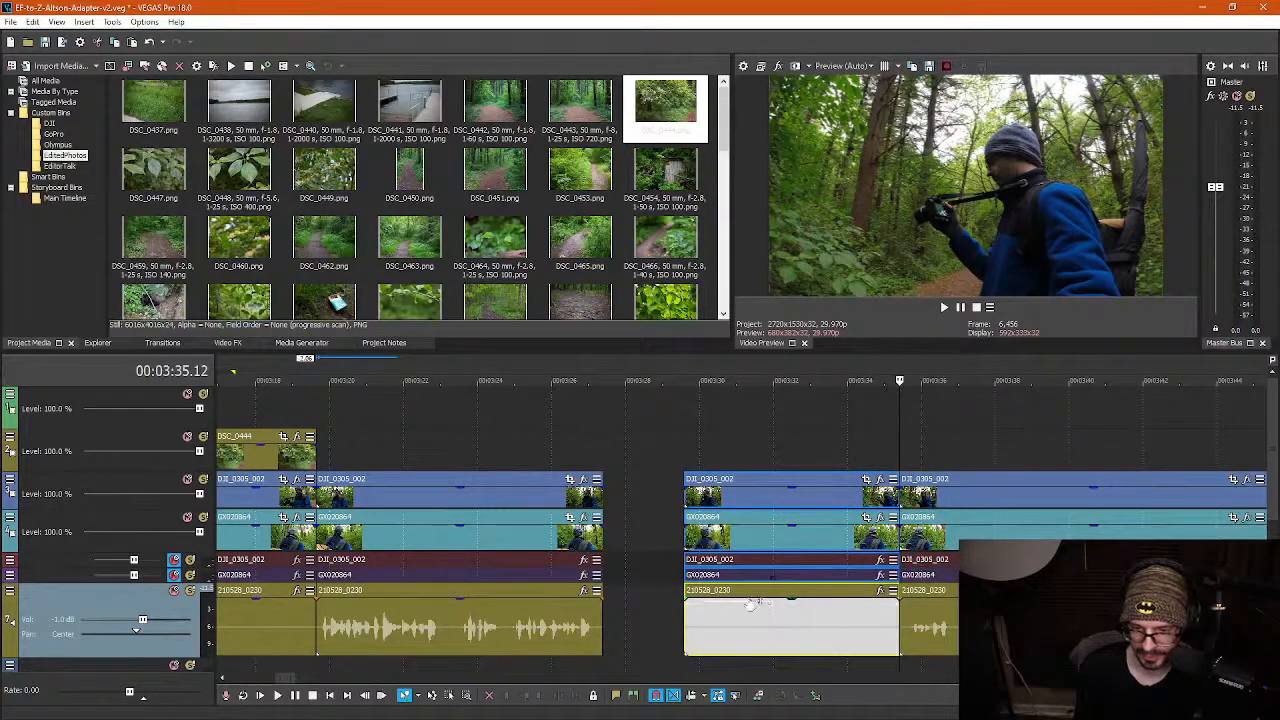
left_click(764, 598)
key("Delete")
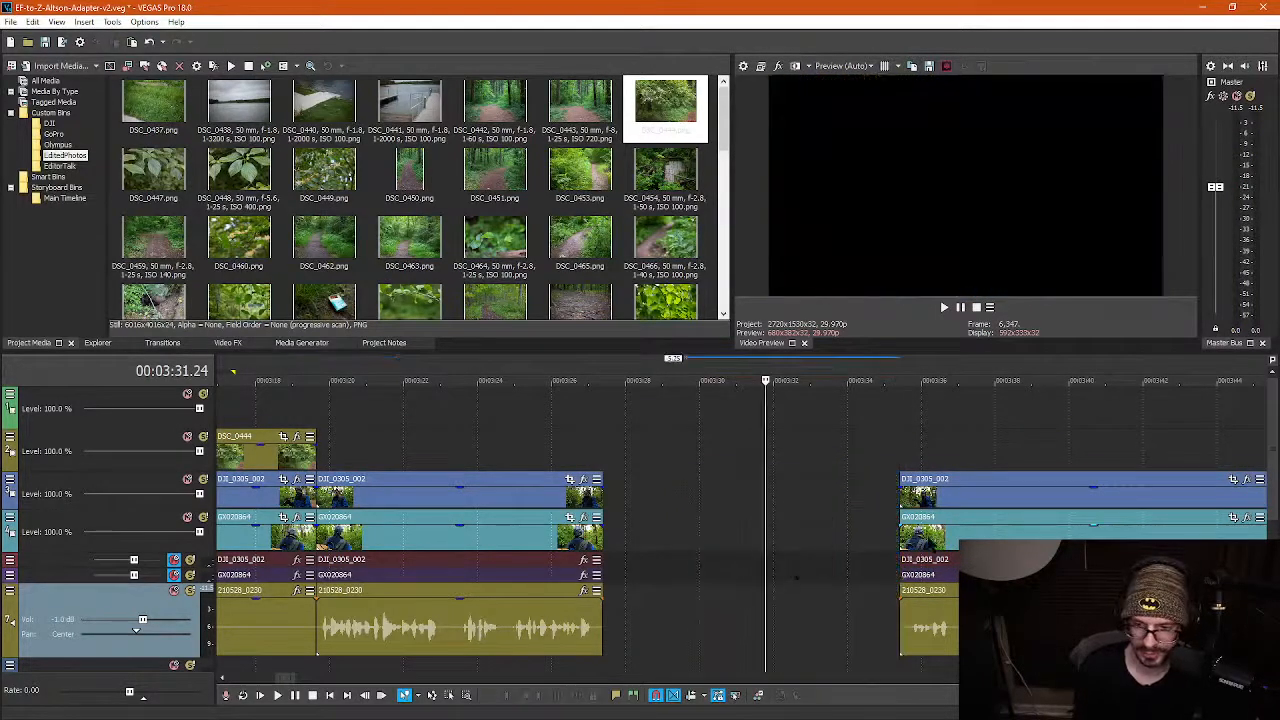
left_click_drag(945, 537, 648, 530)
Place the photos DSC_0447 and DSC_0448 one after the other on the photo track, starting at 00:03:28.16
left_click(647, 455)
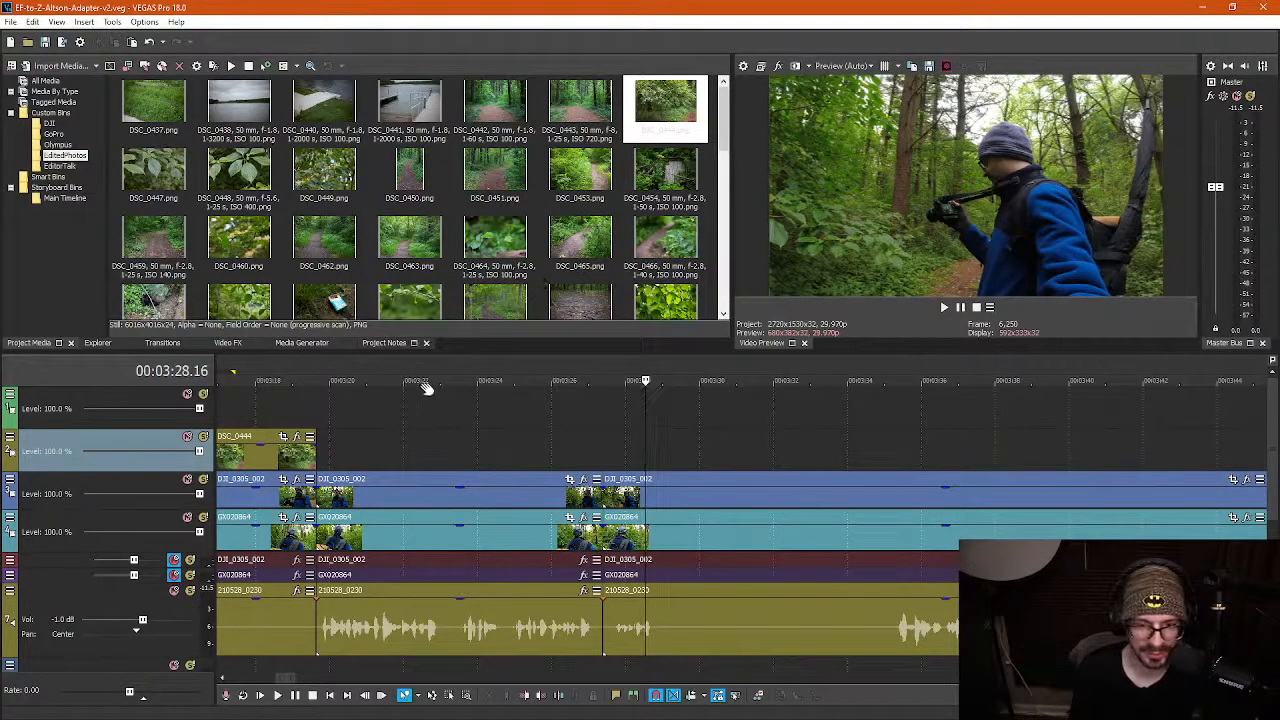
left_click(160, 198)
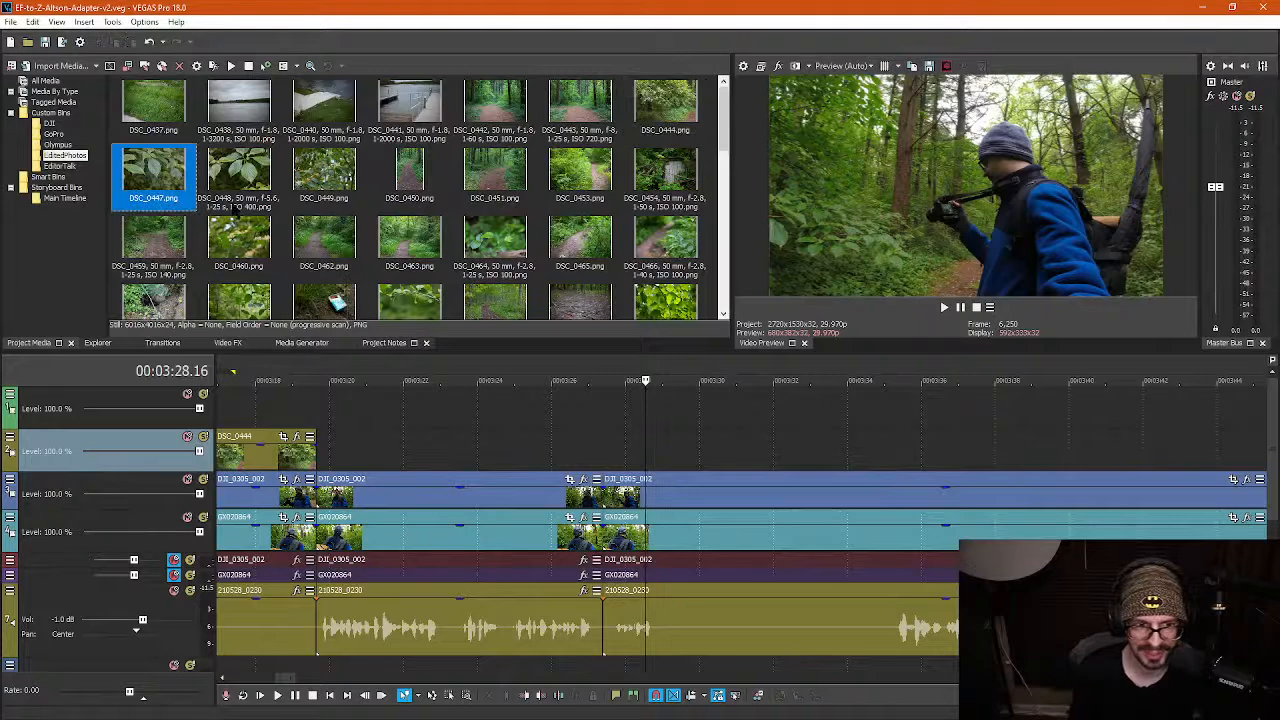
key("shift+Right")
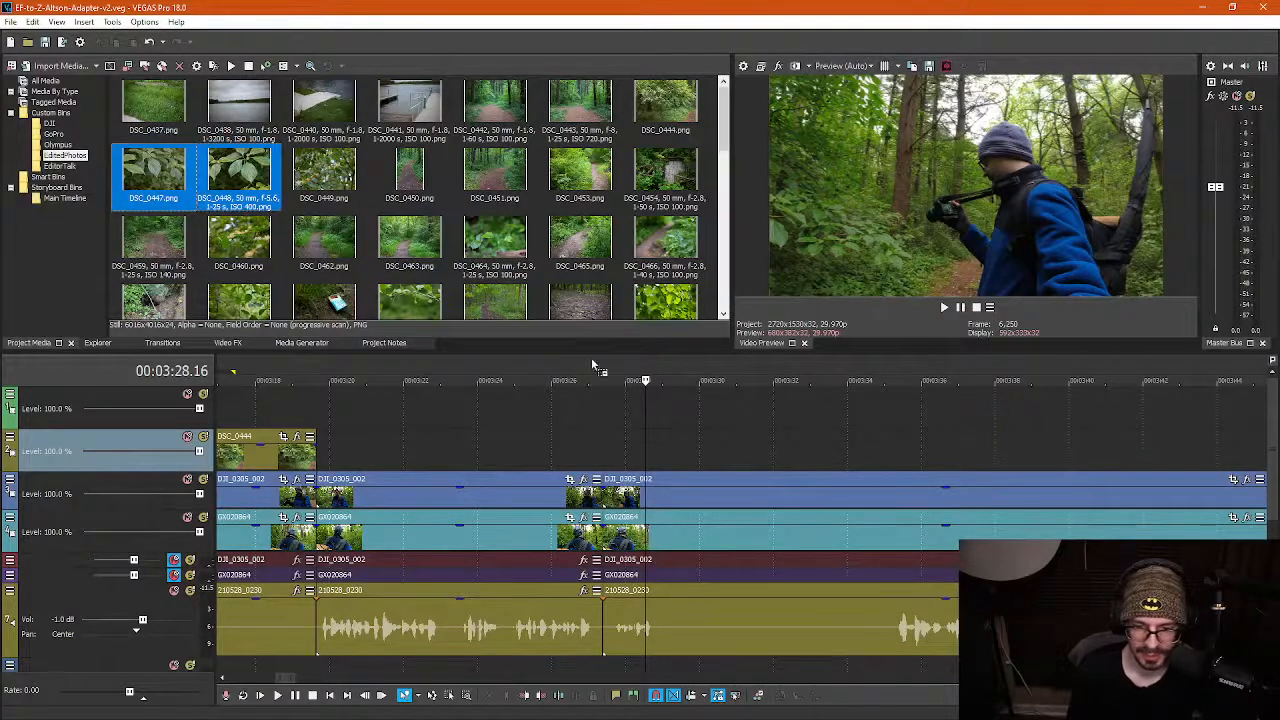
left_click_drag(592, 366, 713, 413)
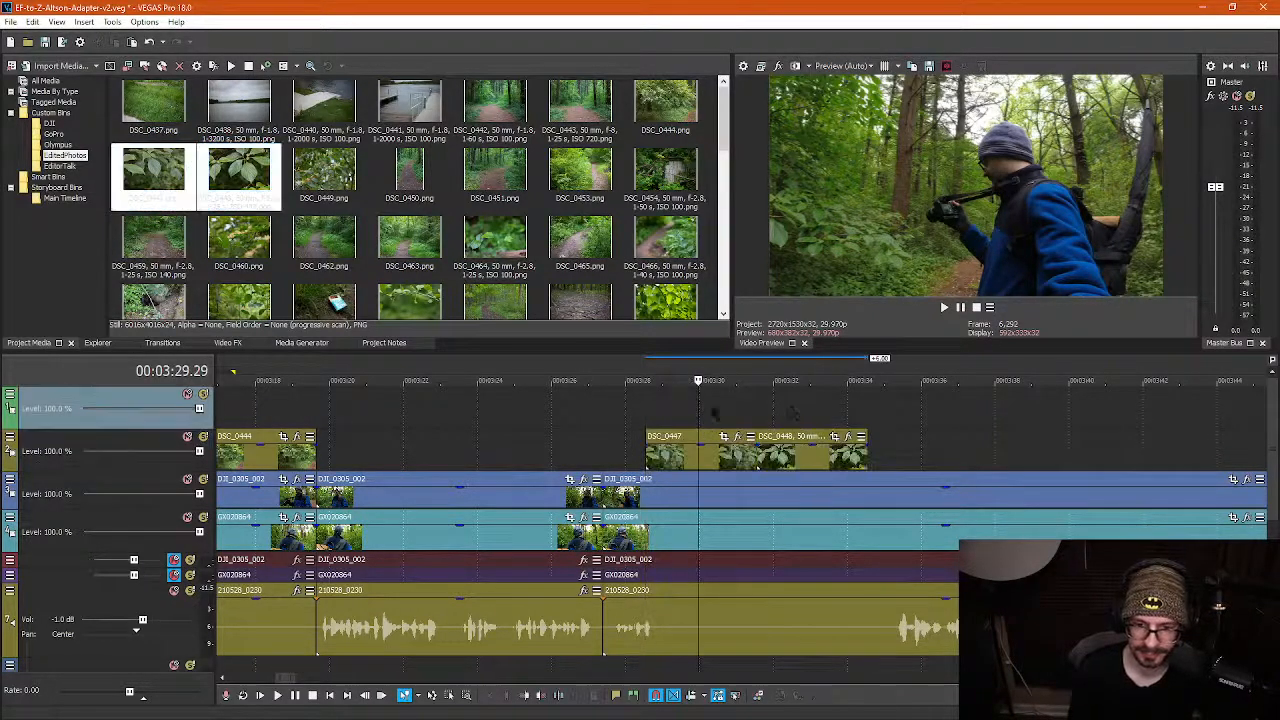
left_click(808, 406)
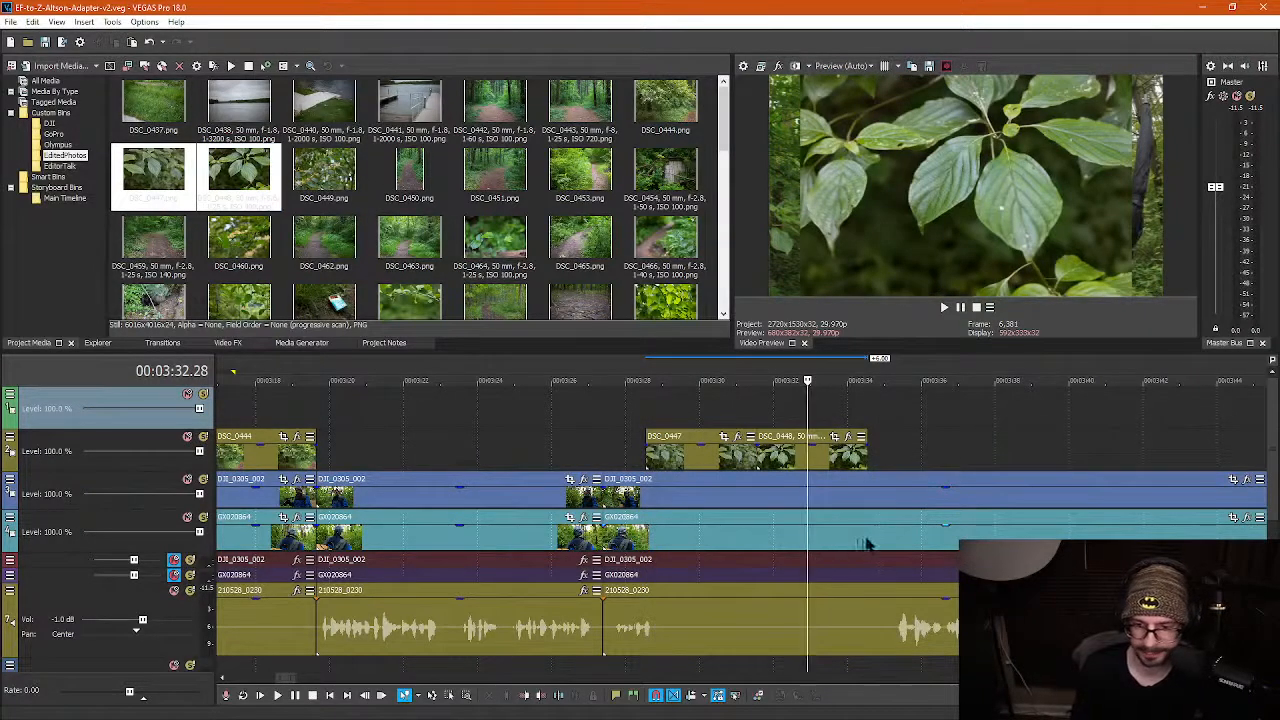
Play the next speech passage after the two photos, up to 00:03:39.19
left_click(903, 548)
key("space")
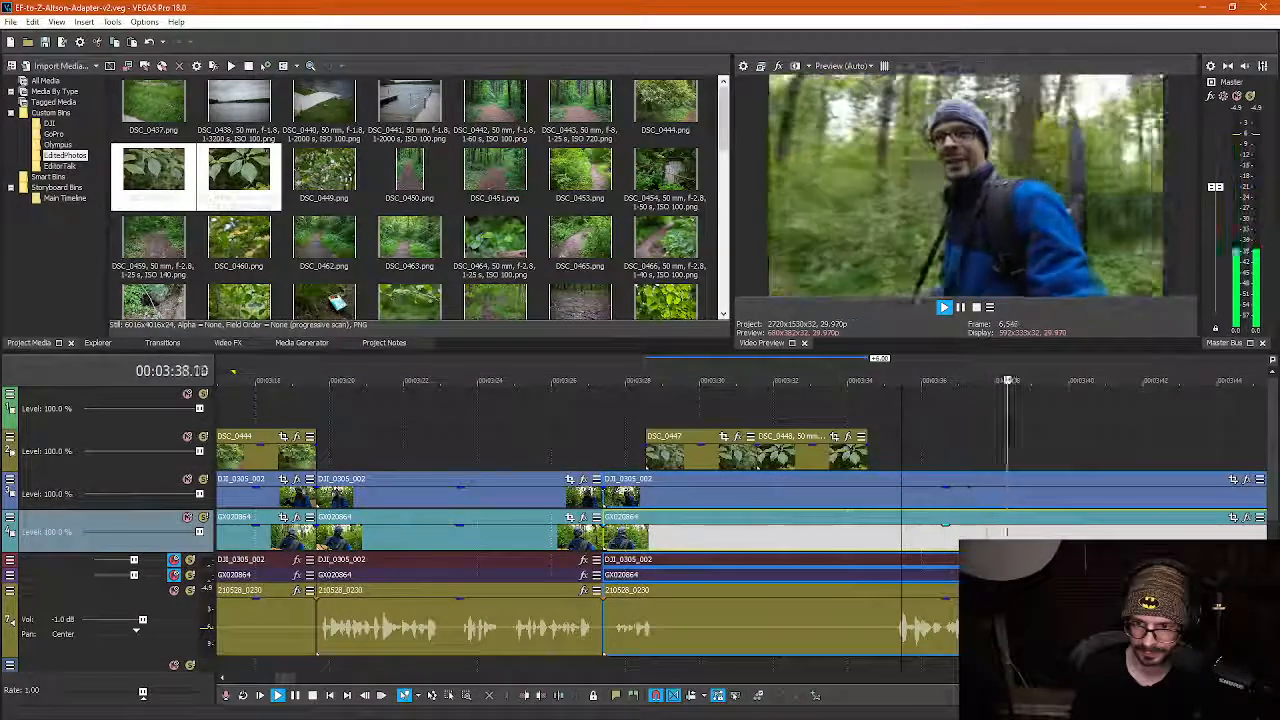
key("Return")
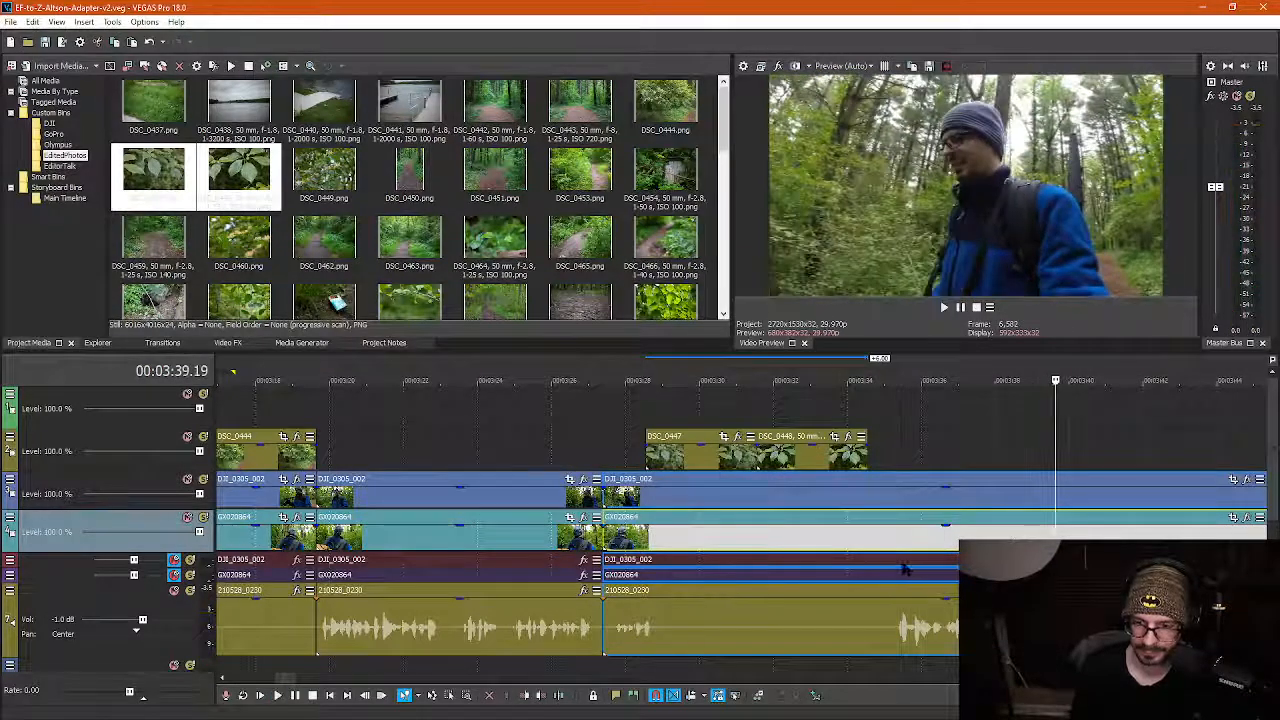
Split all footage tracks at 00:03:35.06, just before the speech, and at 00:03:39.14, after it
left_click(892, 543)
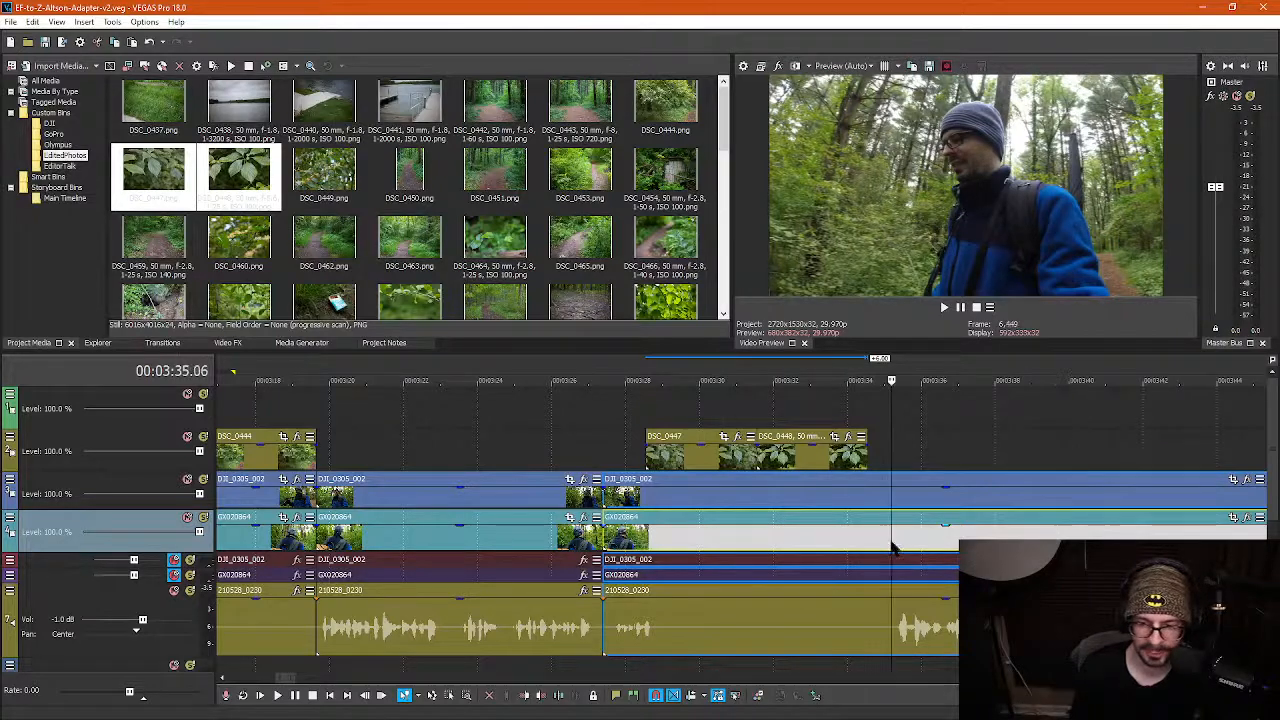
key("s")
left_click(1049, 546)
key("s")
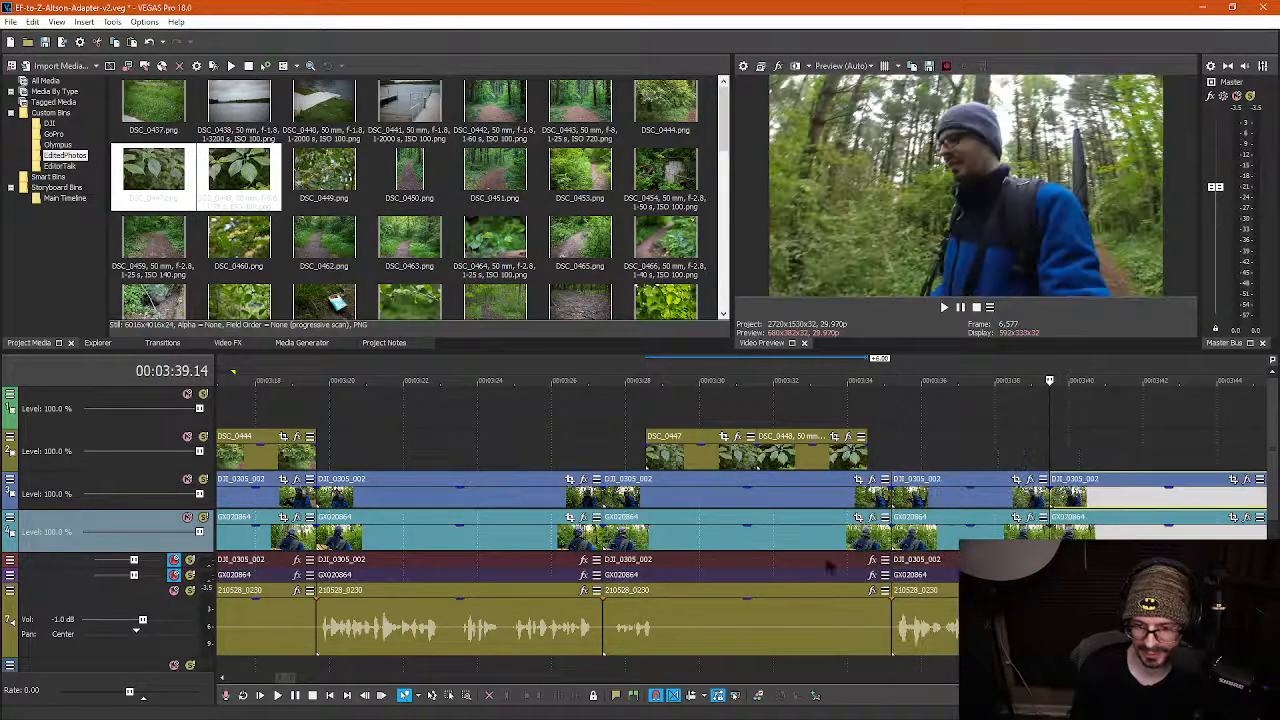
Split the footage at 00:03:30.27, delete the silence up to the 00:03:35.06 cut, and move the following speech clip back to close the gap
left_click(733, 543)
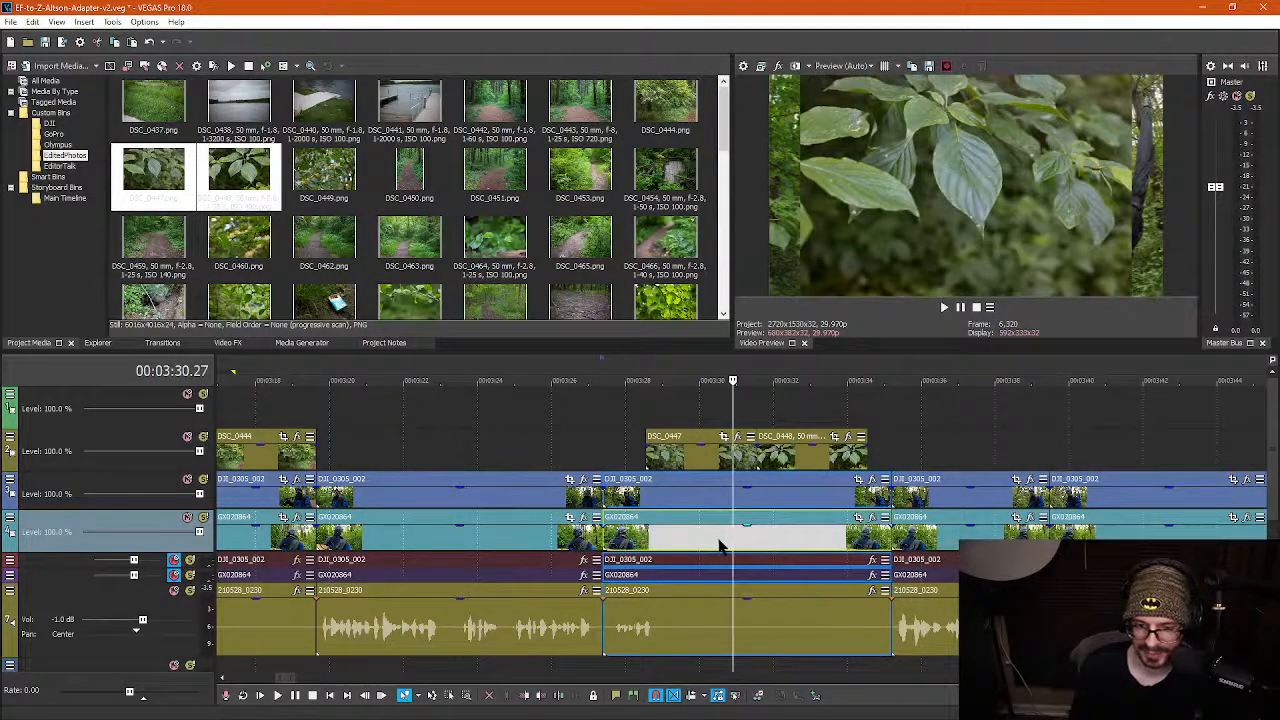
key("s")
left_click(766, 530)
key("Delete")
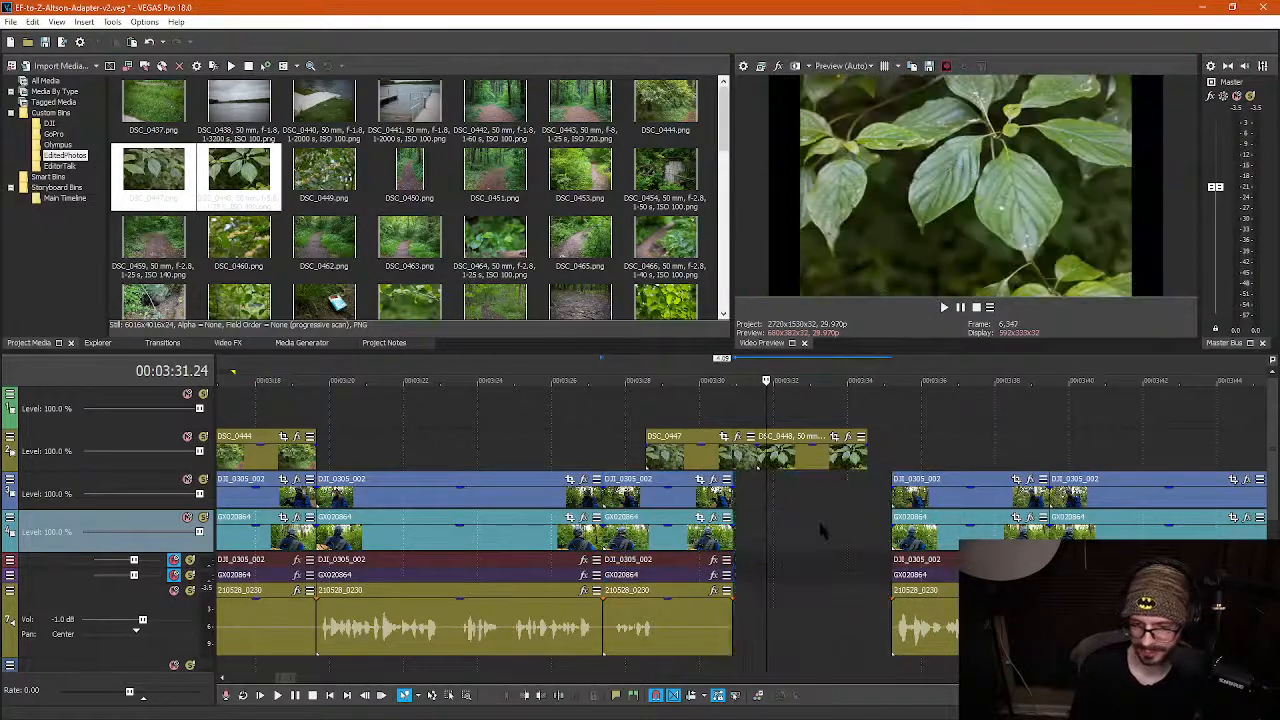
left_click_drag(940, 510, 781, 512)
Cut out about one more second of silence before the moved speech clip and move that clip back against the preceding footage
left_click(694, 641)
key("s")
left_click(712, 541)
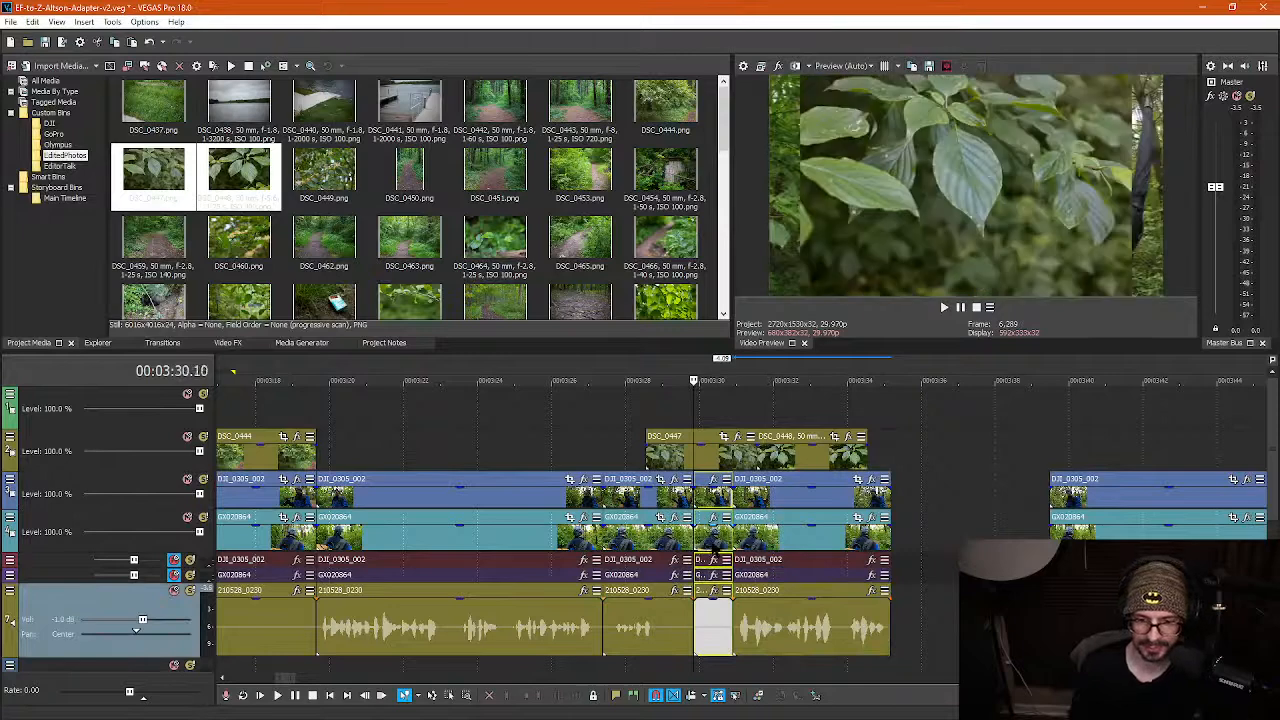
scroll(712, 541, "up", 1)
key("Delete")
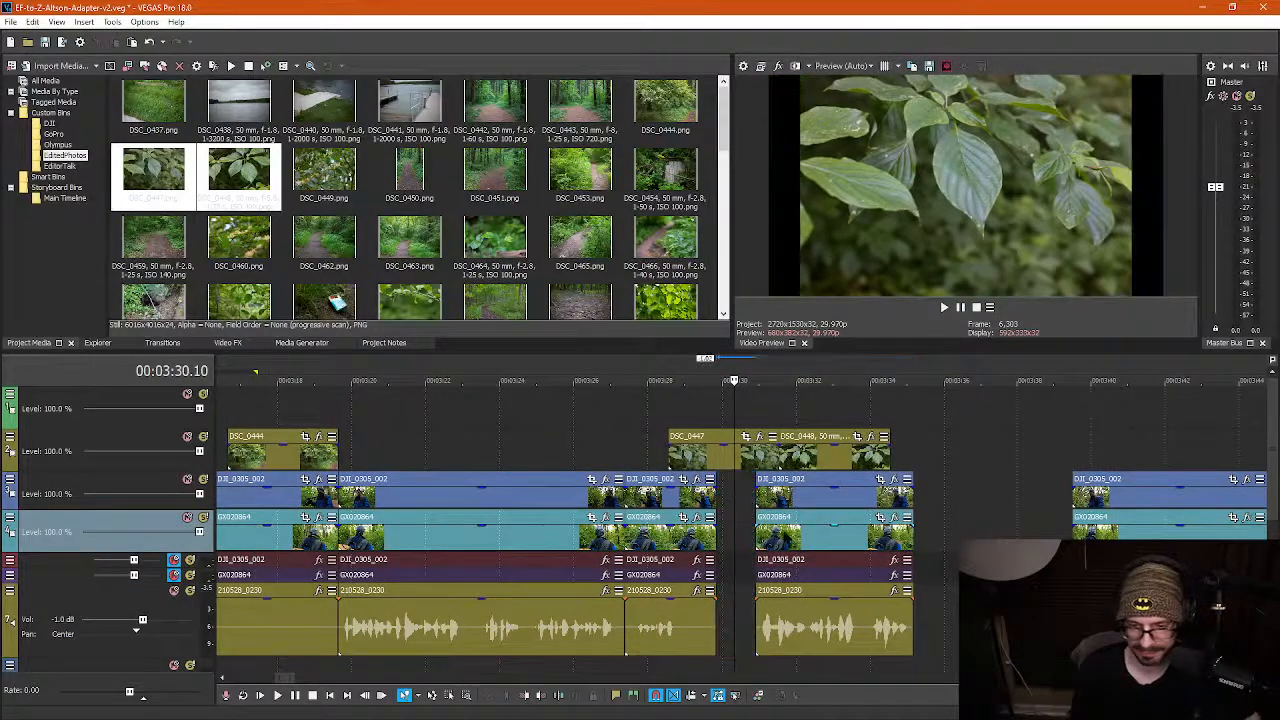
left_click_drag(784, 541, 745, 541)
Check the speech beneath the two leaf photos by scrubbing and playing it up to 00:03:33.02
left_click(730, 418)
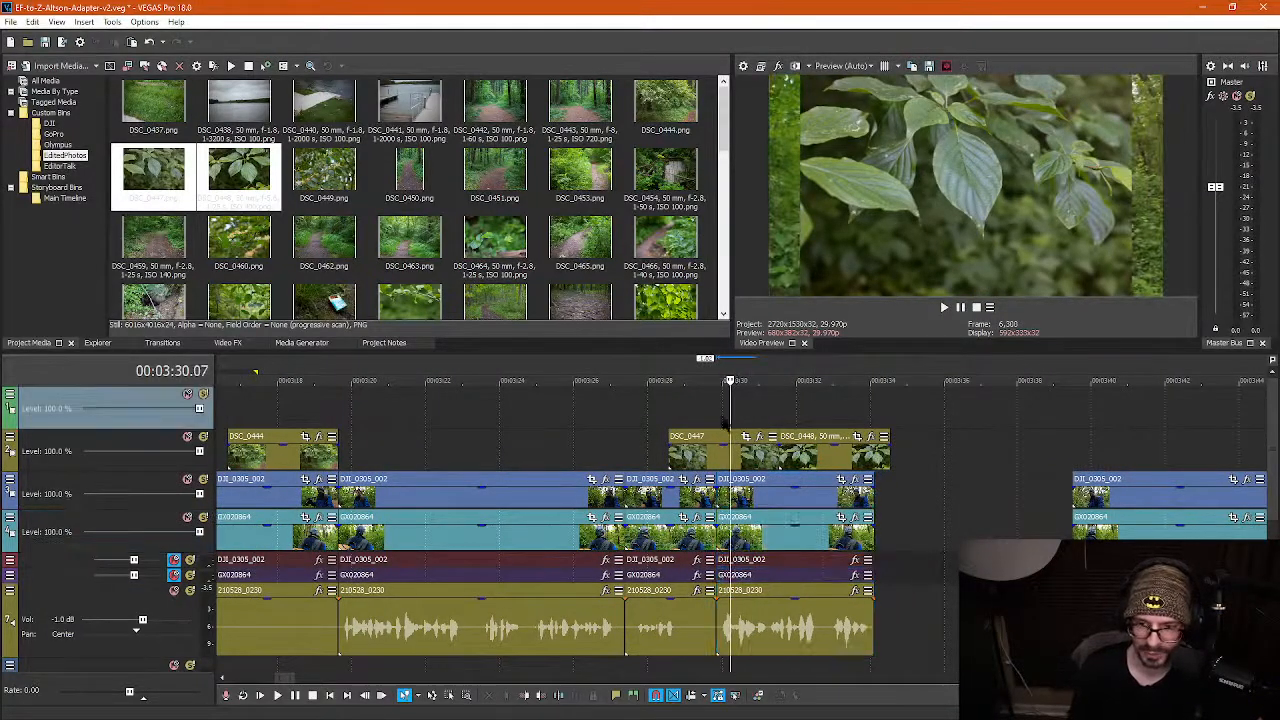
left_click_drag(730, 417, 820, 419)
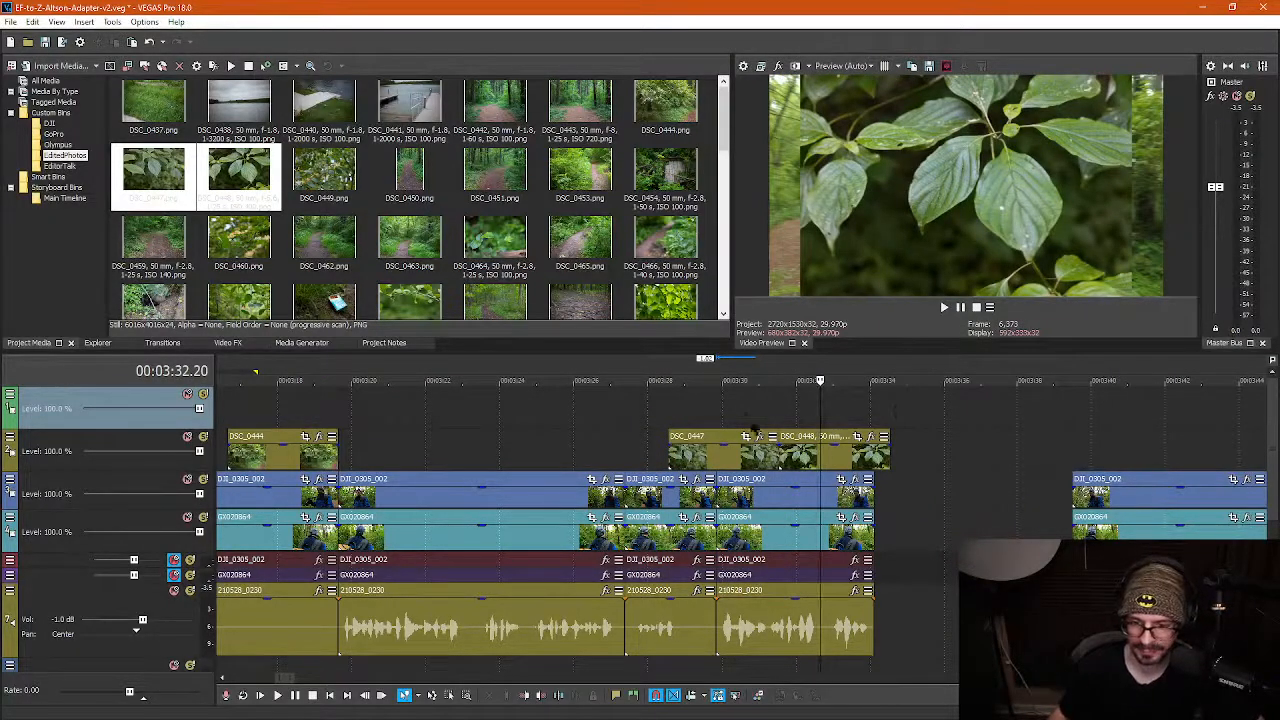
key("space")
key("space")
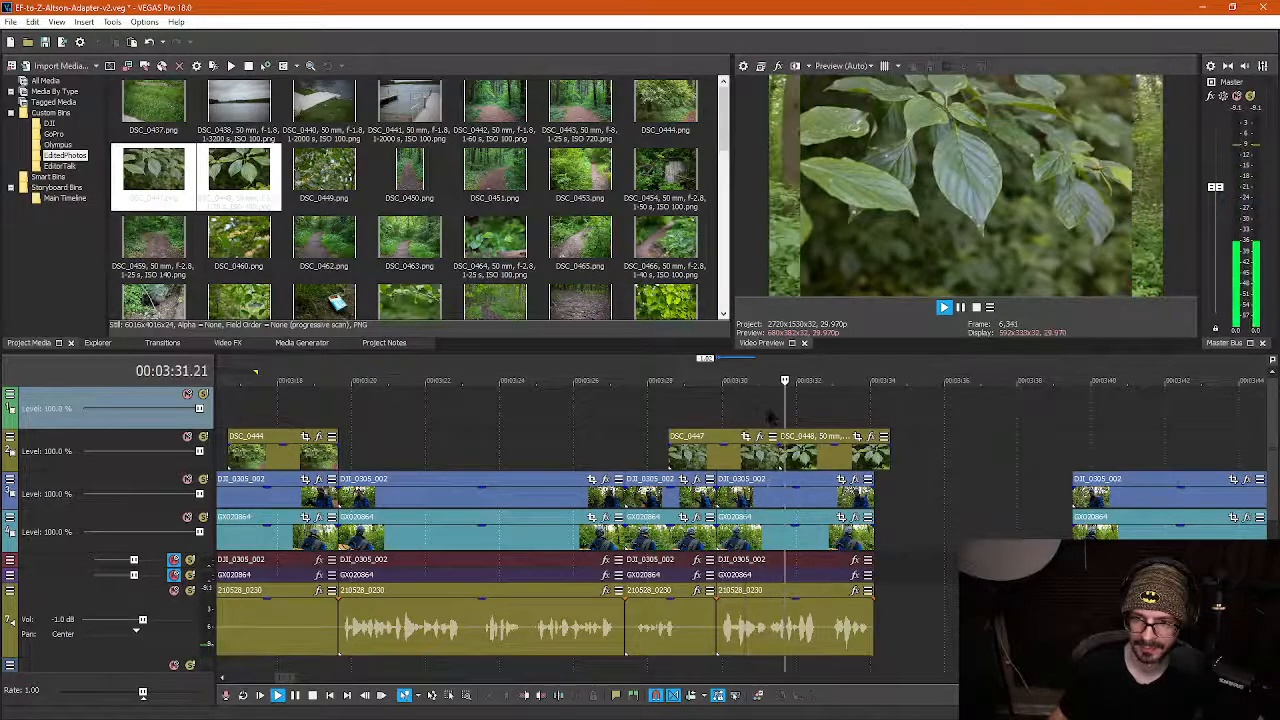
left_click(797, 492)
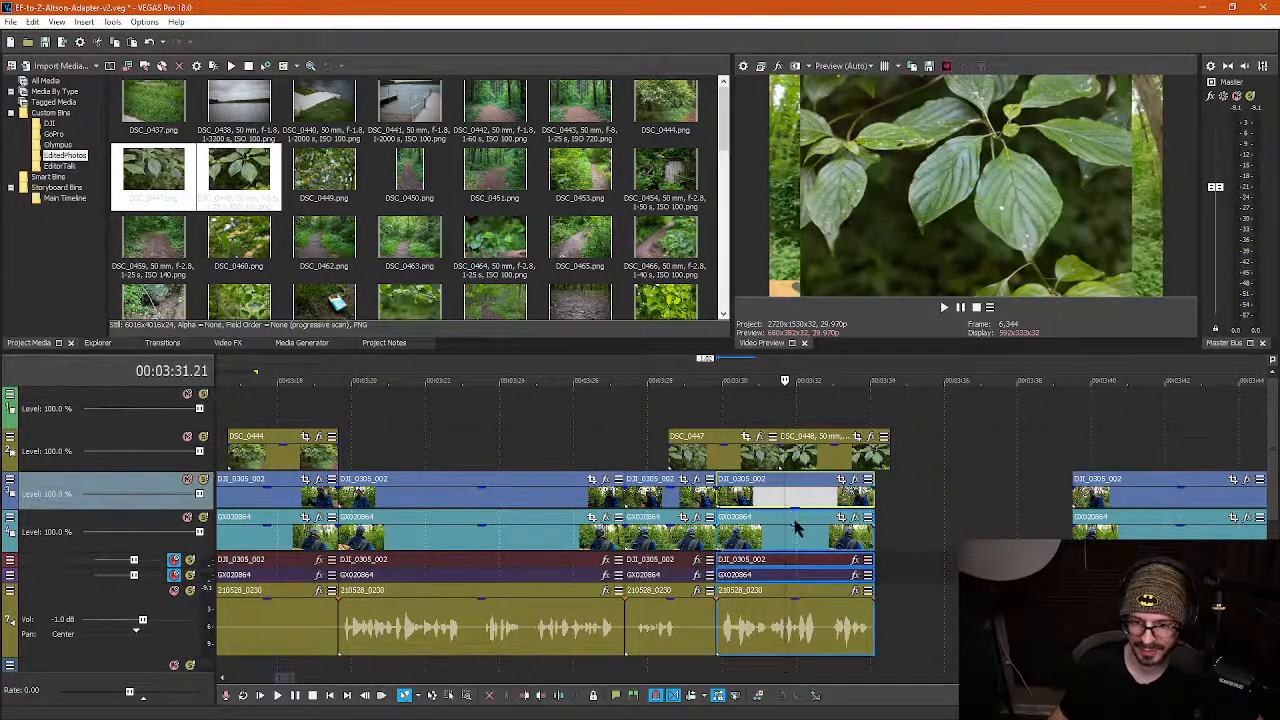
left_click(797, 531)
left_click(735, 406)
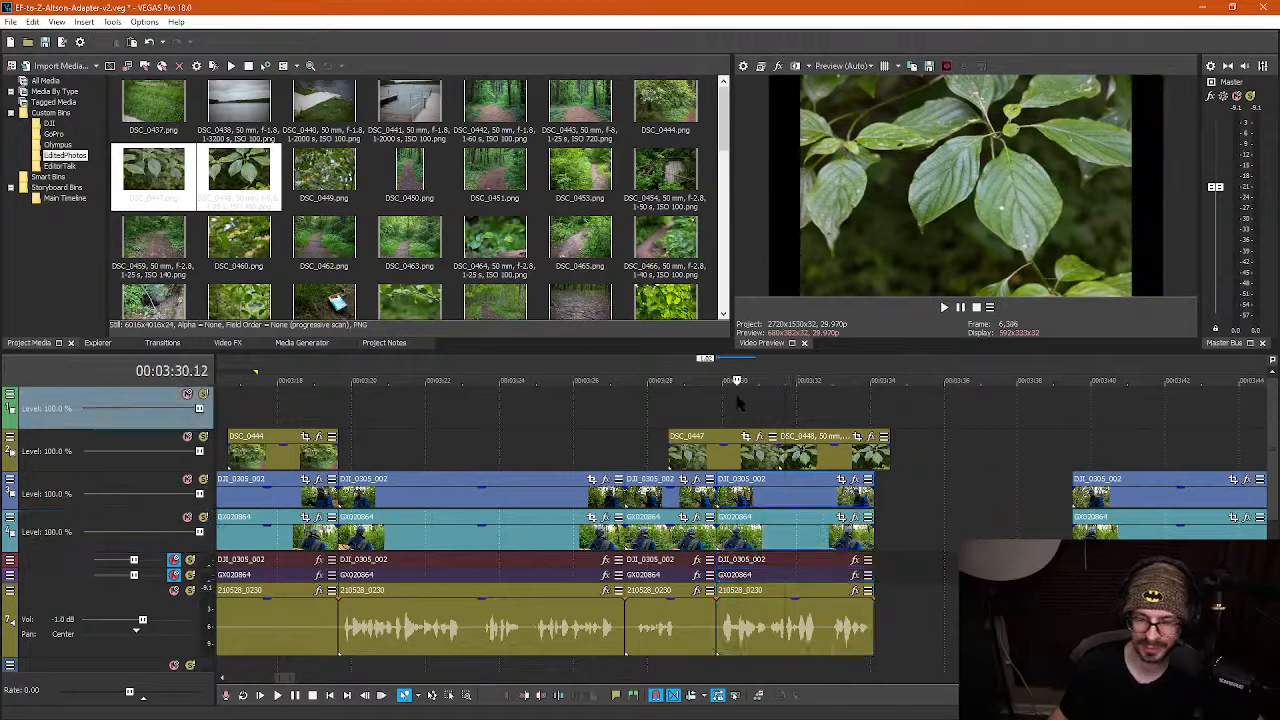
key("space")
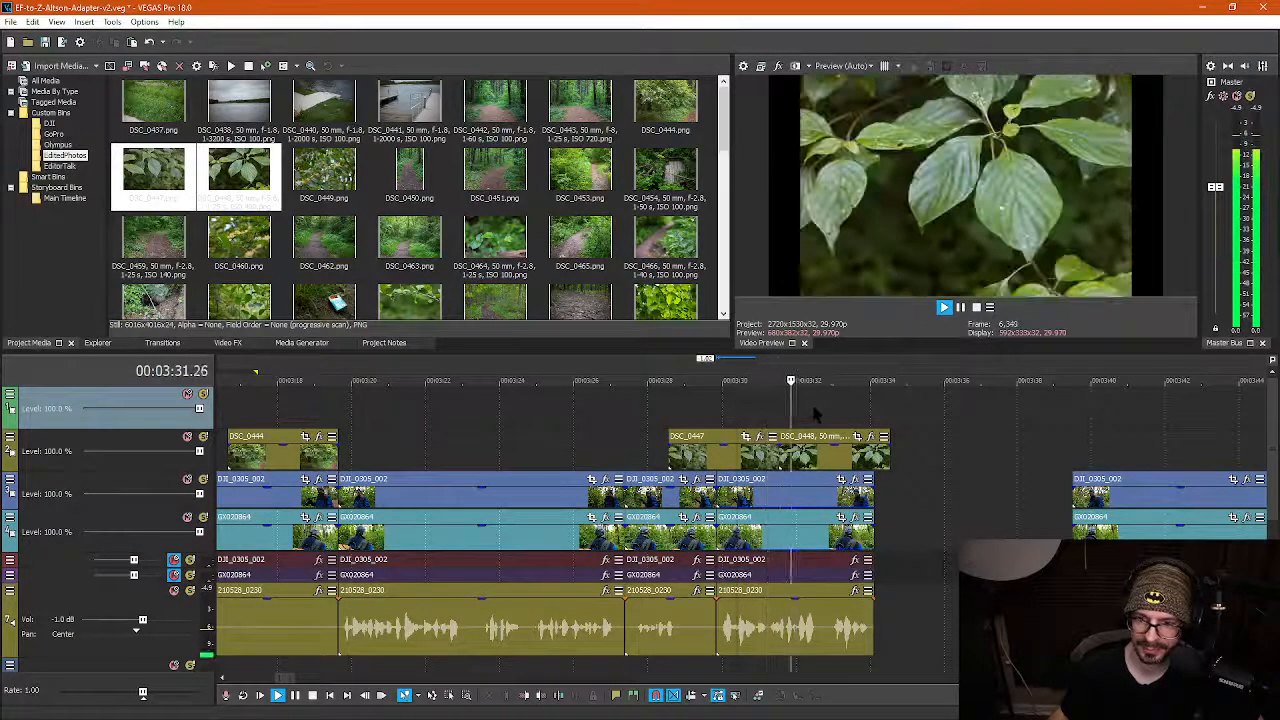
key("space")
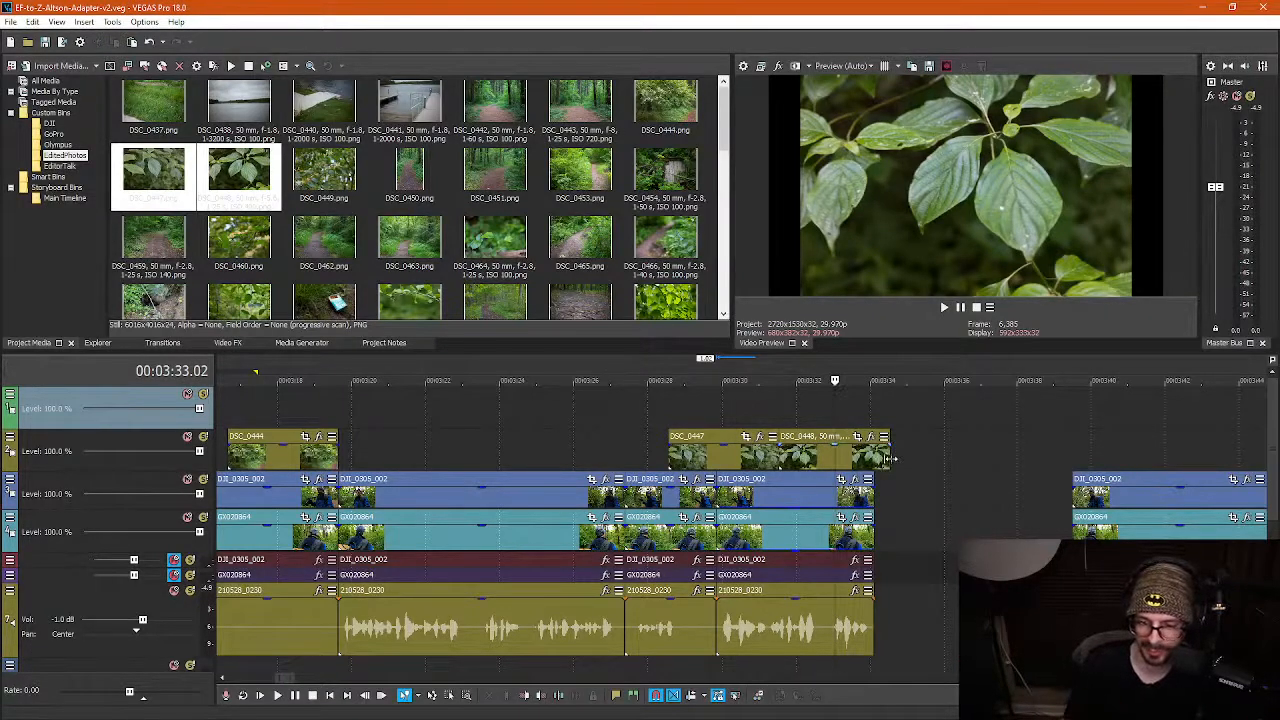
Ripple-delete the empty gap between the speech clip and the remaining footage
left_click(1027, 481)
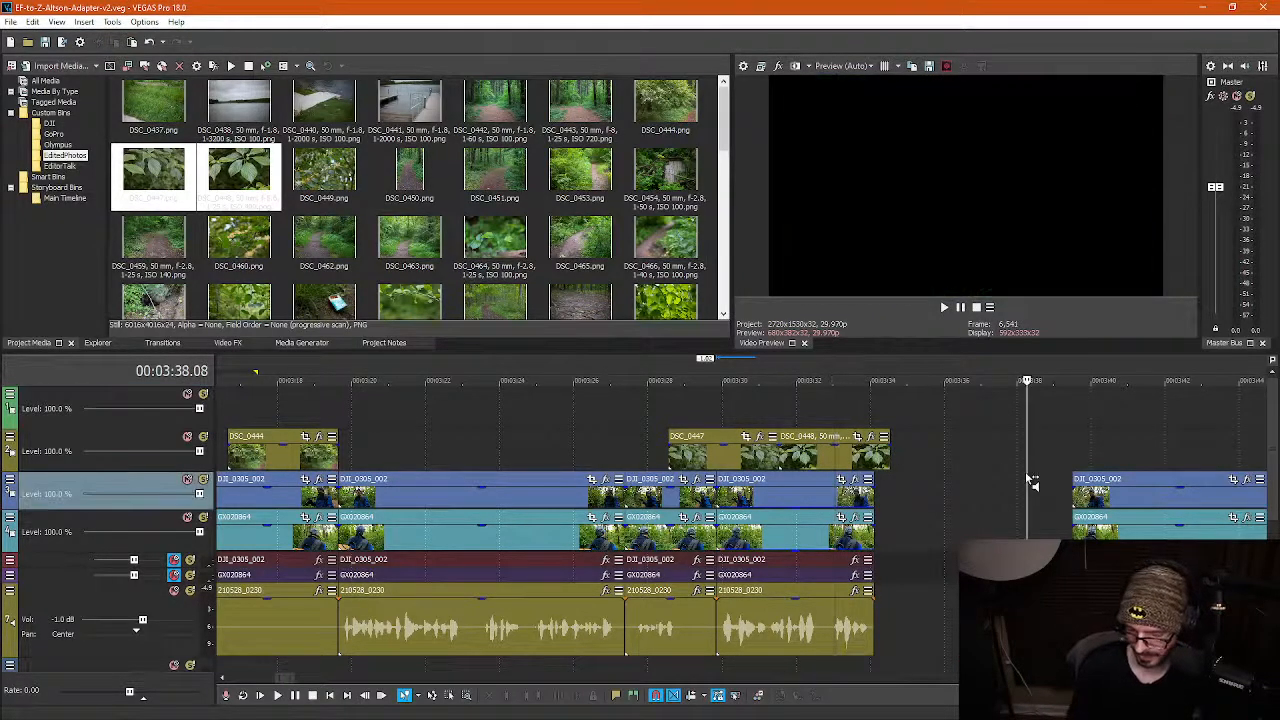
double_click(1030, 525)
key("Delete")
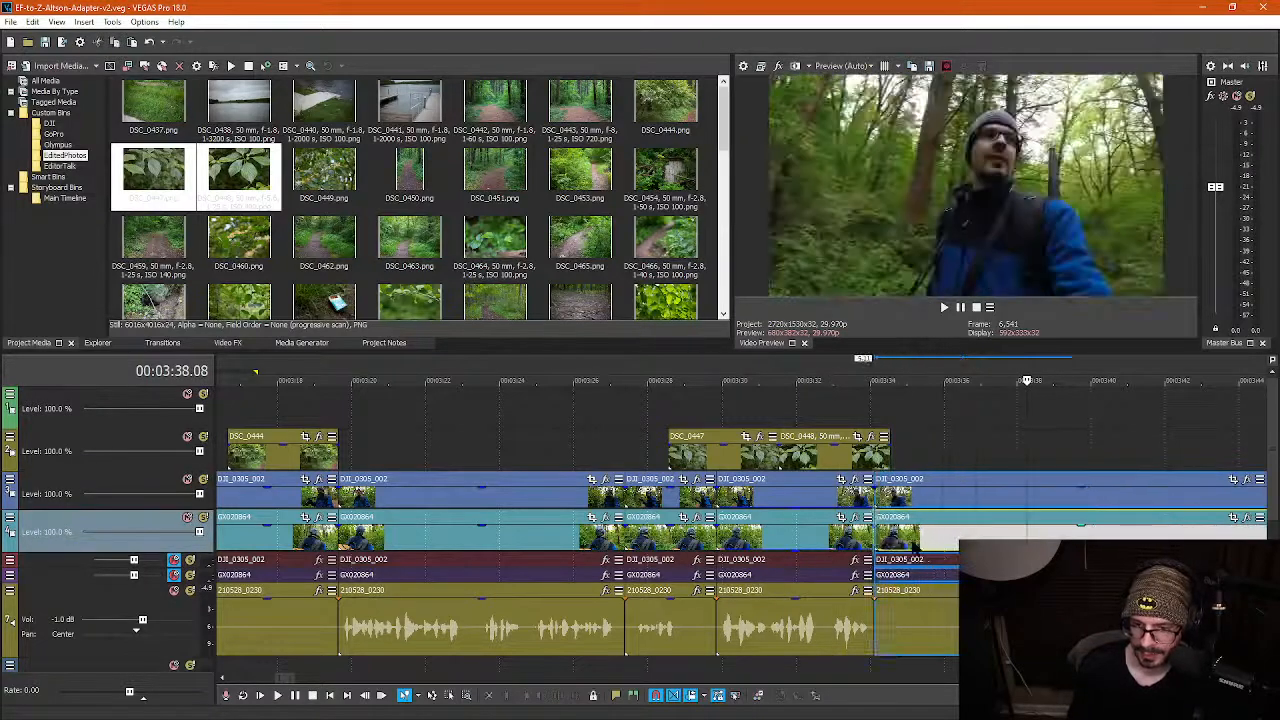
Play the last DJI_0305_002 clip from 00:03:35.26 to 00:03:42.03, and its final speech passage up to 00:03:48.12
left_click(938, 452)
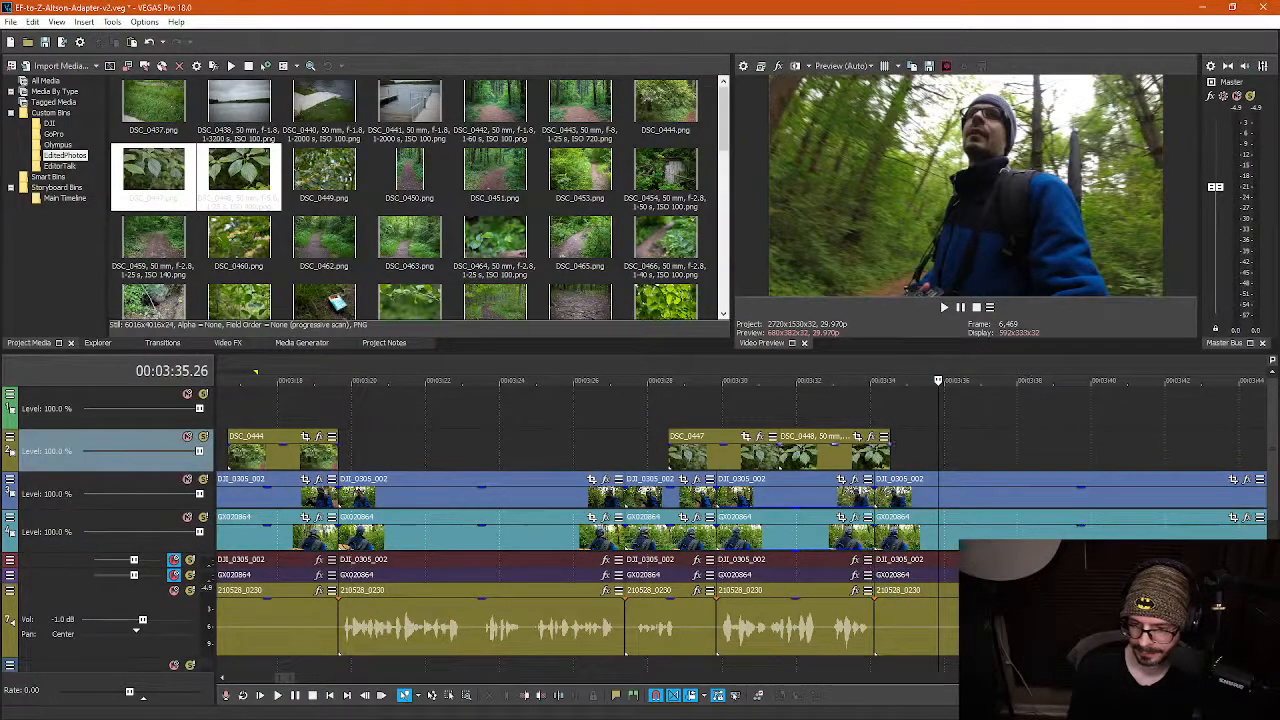
key("space")
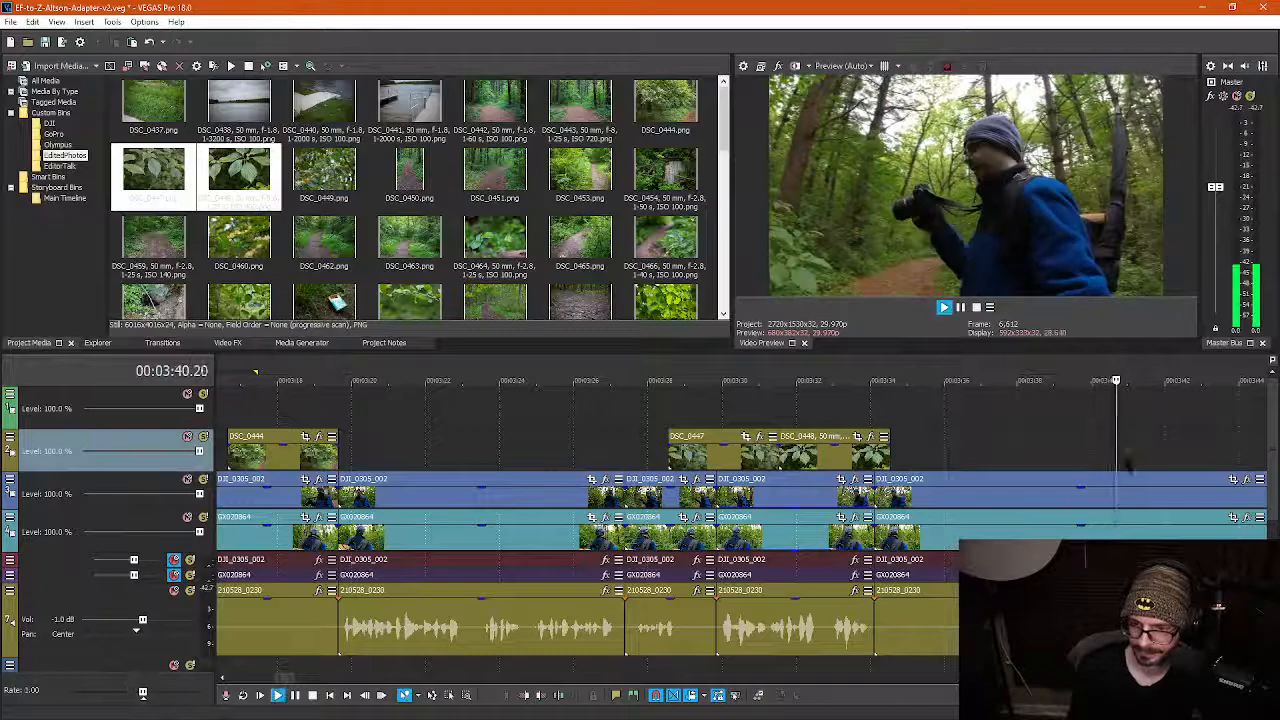
key("space")
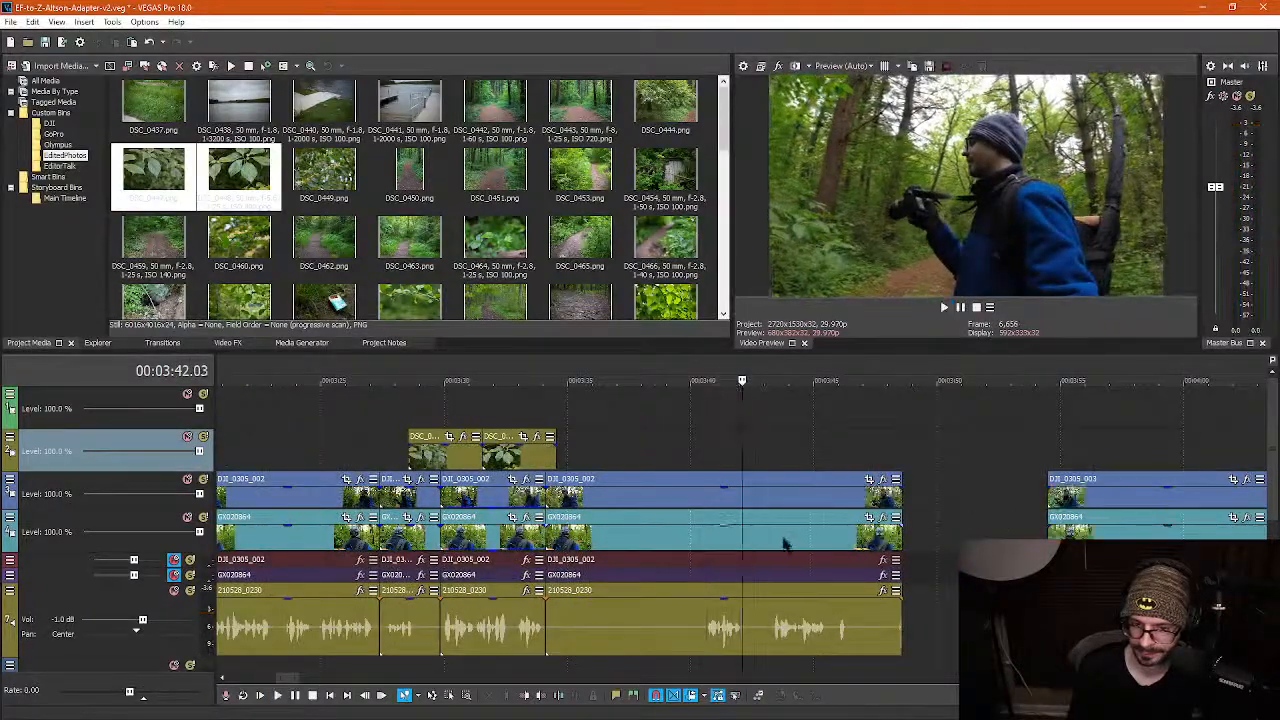
left_click(772, 545)
key("space")
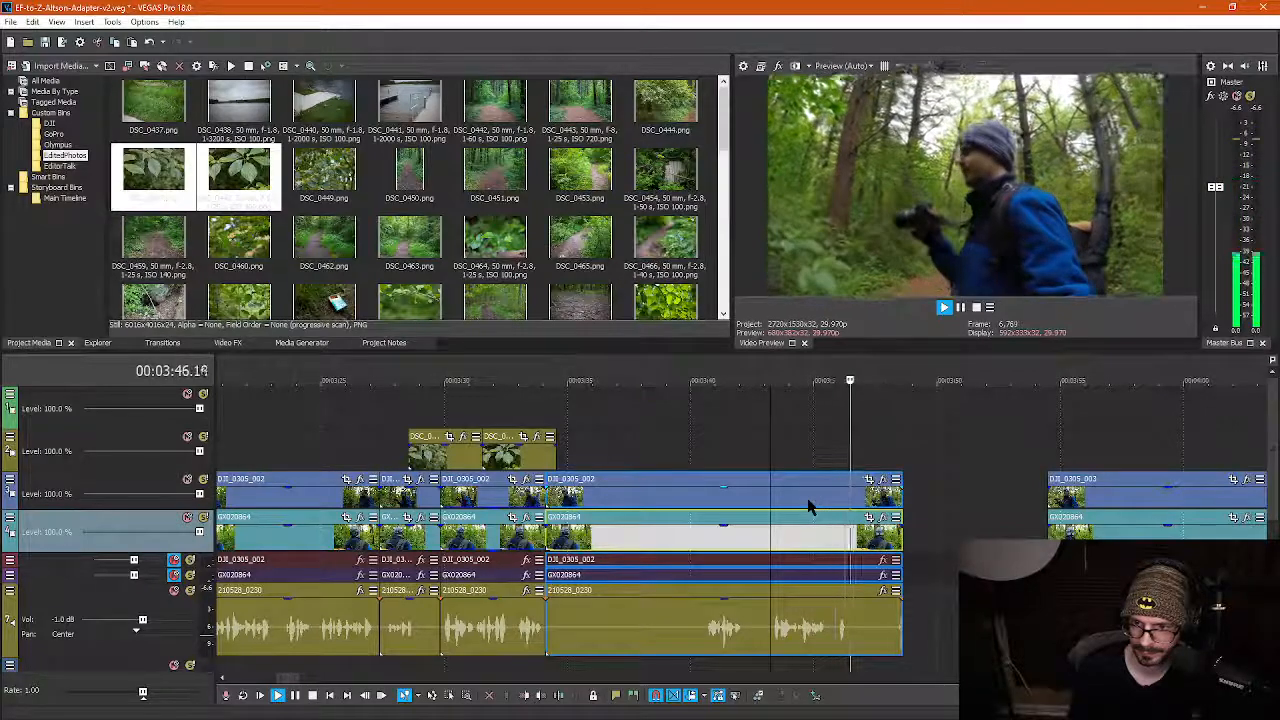
key("space")
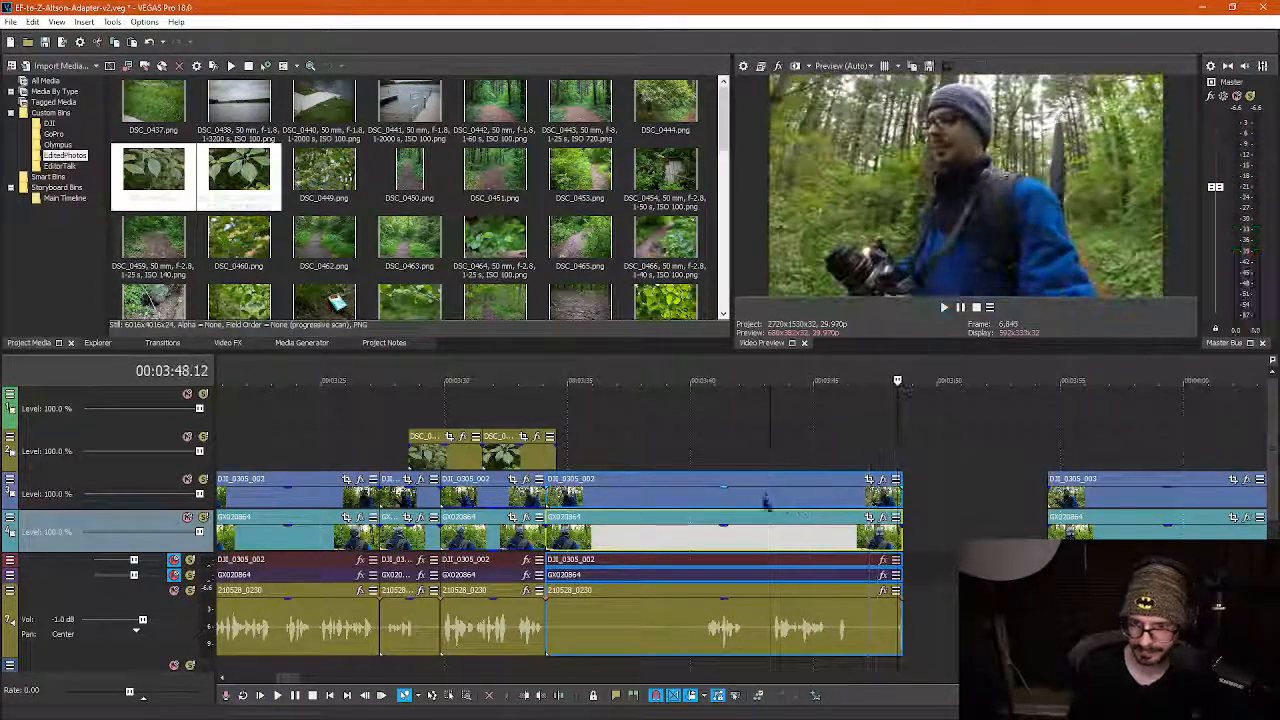
Ripple-delete the last DJI_0305_002 clip on all footage tracks, and play the opening speech of the DJI_0305_003 clip from 00:03:34.04 to 00:03:36.27
left_click(743, 541)
key("Delete")
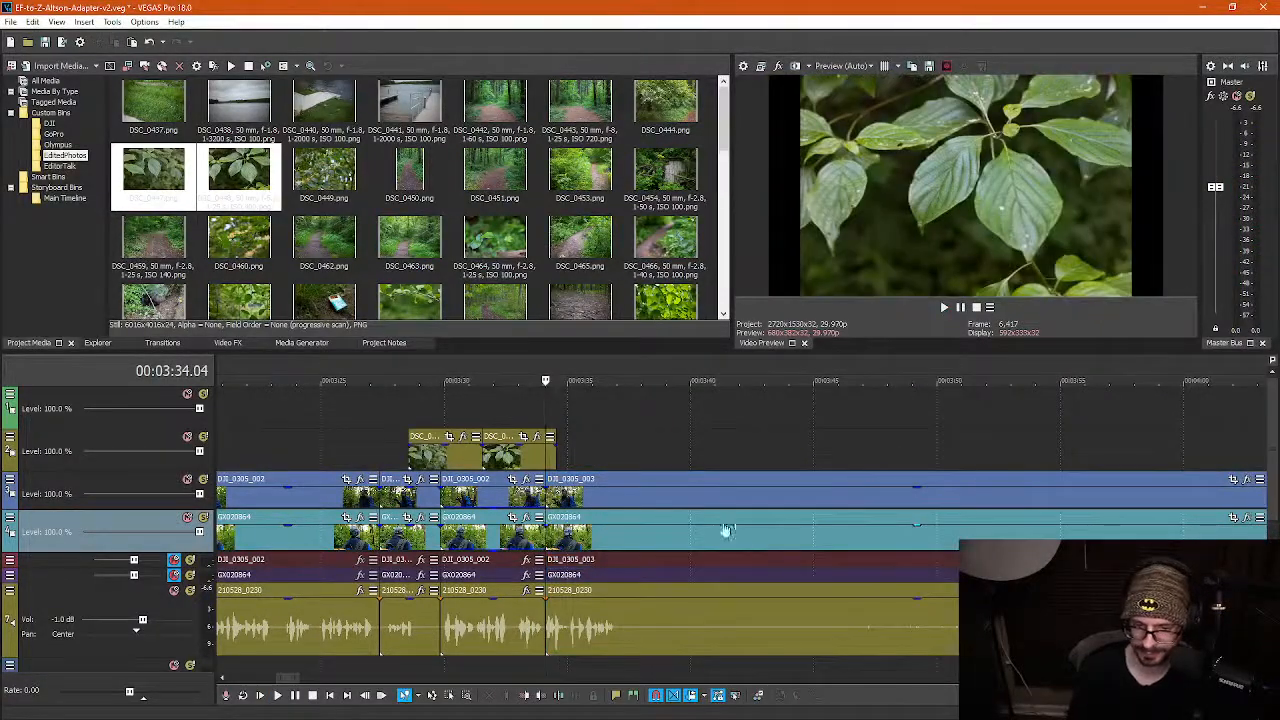
key("space")
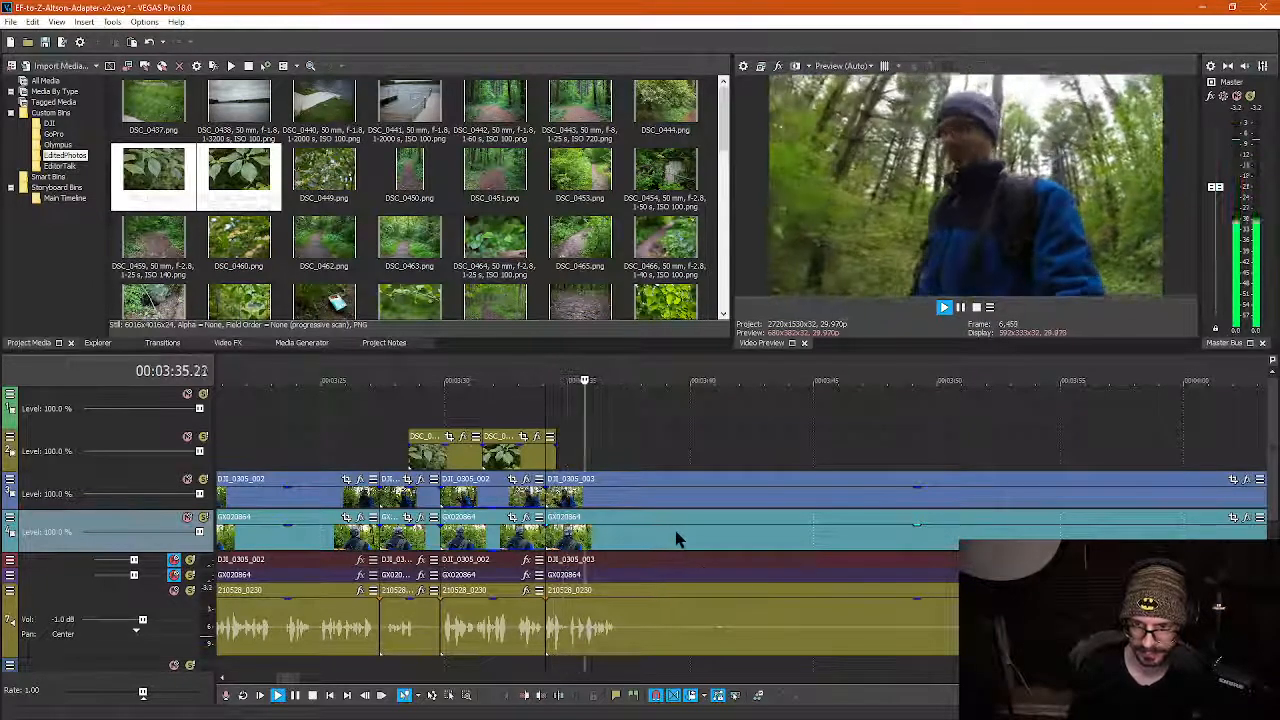
key("space")
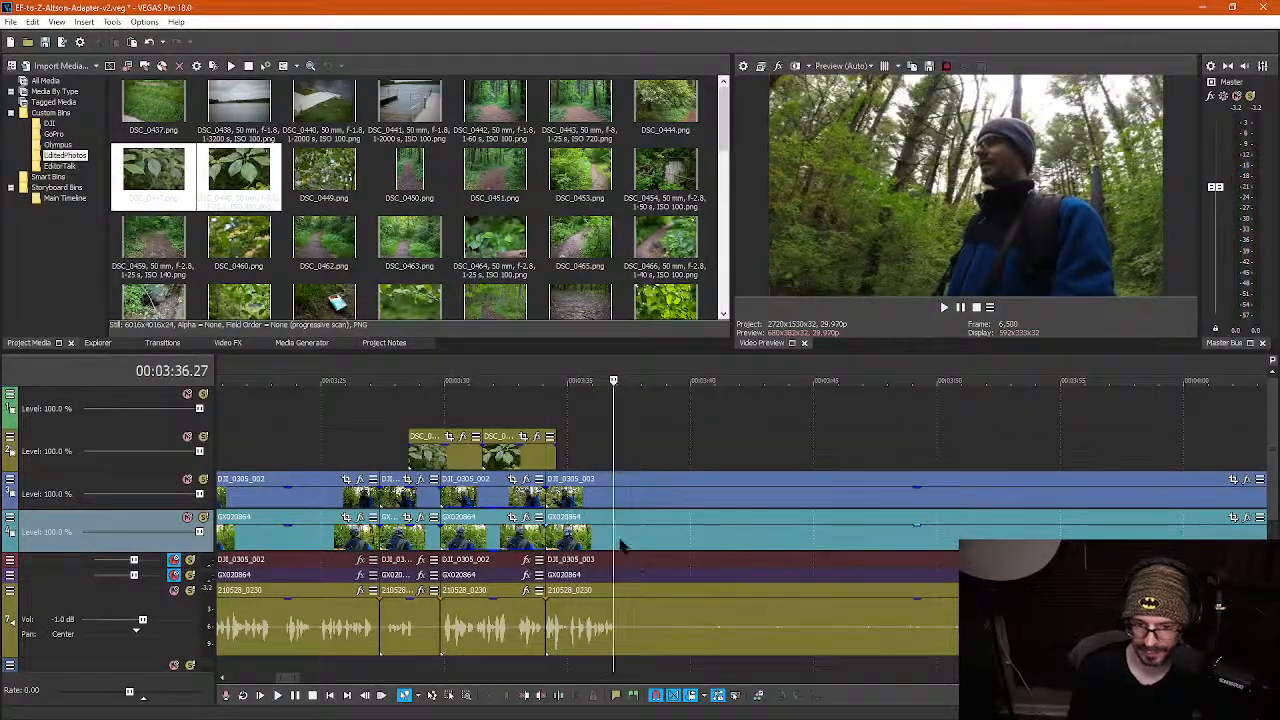
left_click(622, 543)
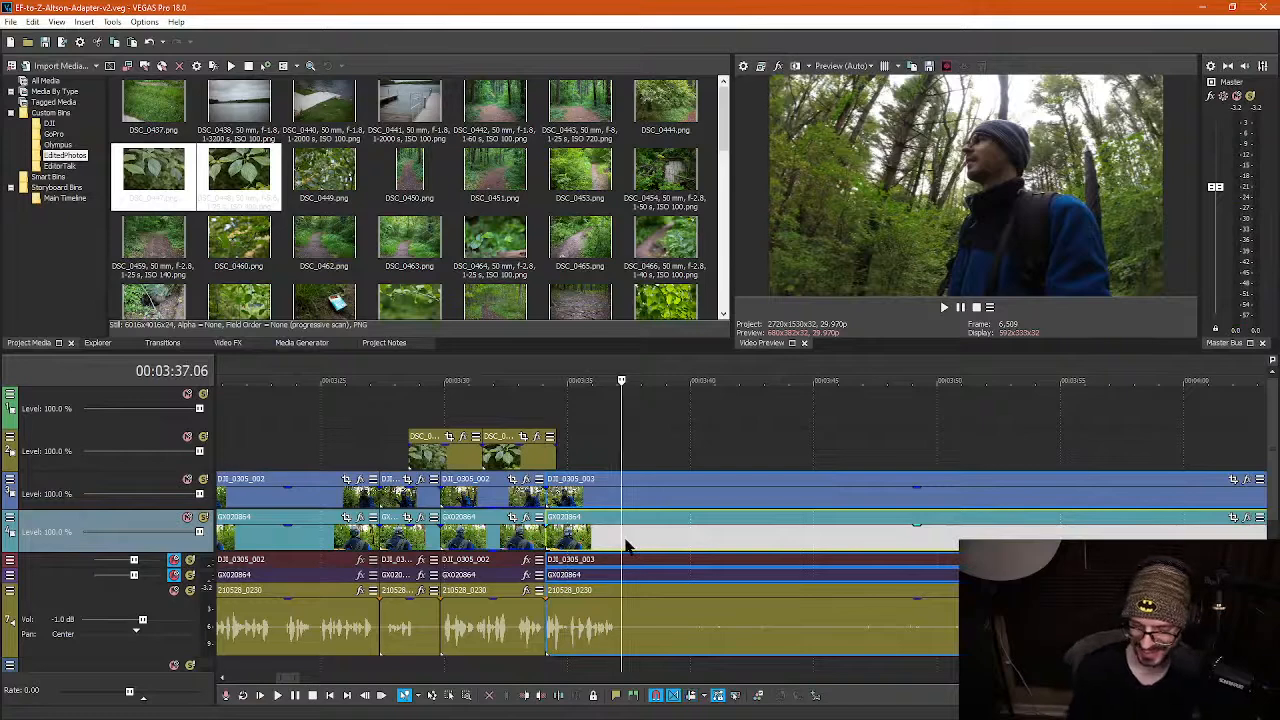
Split the DJI_0305_003 footage on all tracks at about 00:03:42 and play the following passage up to 00:03:47.23
left_click_drag(621, 452, 747, 451)
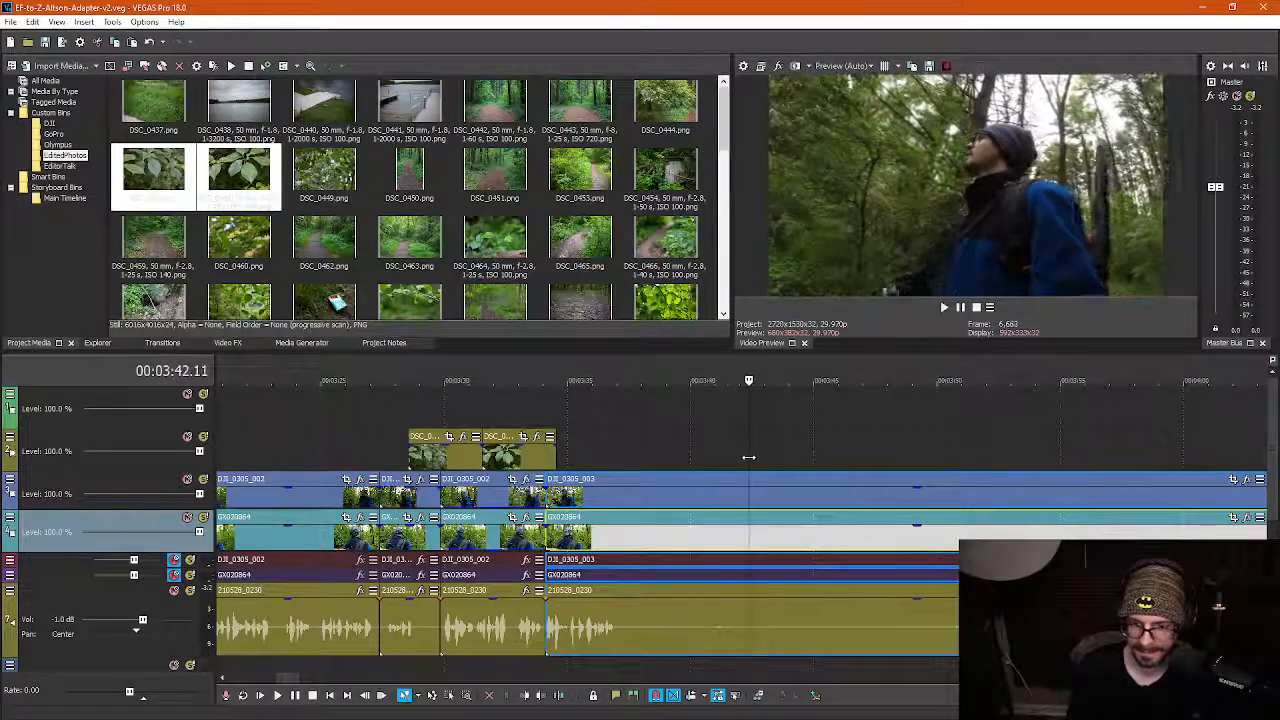
key("s")
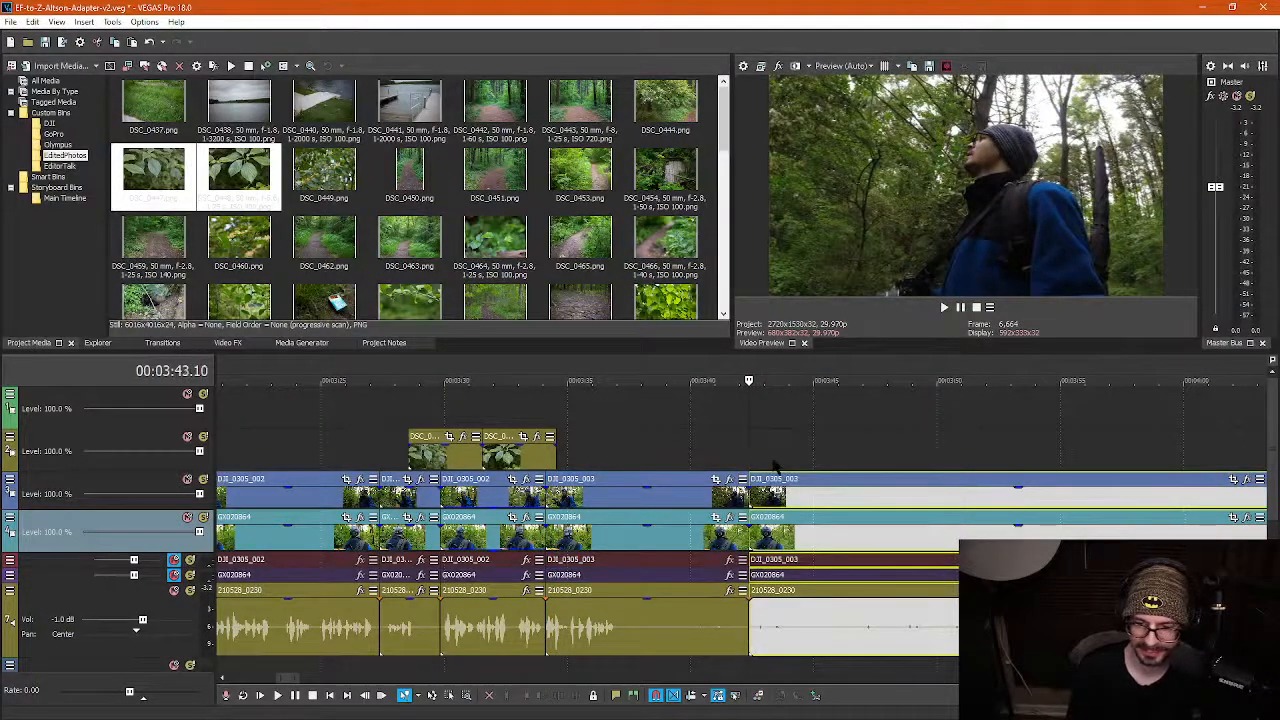
left_click(777, 466)
key("space")
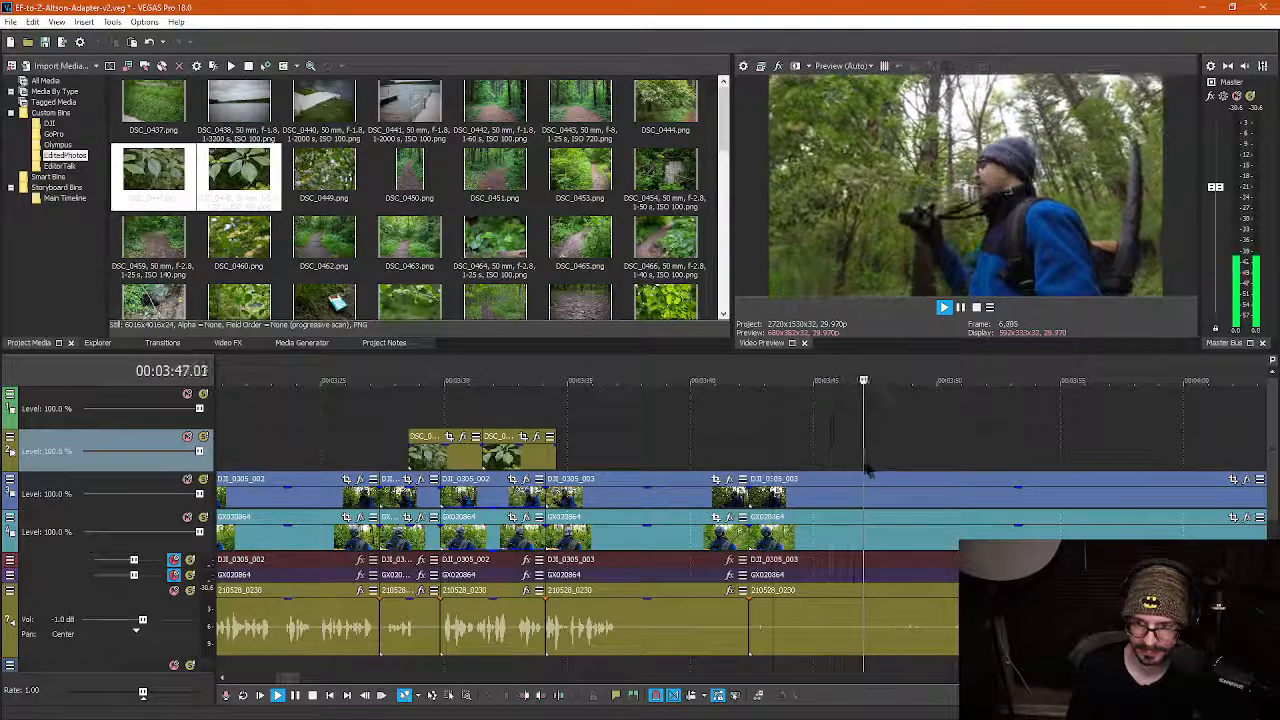
key("space")
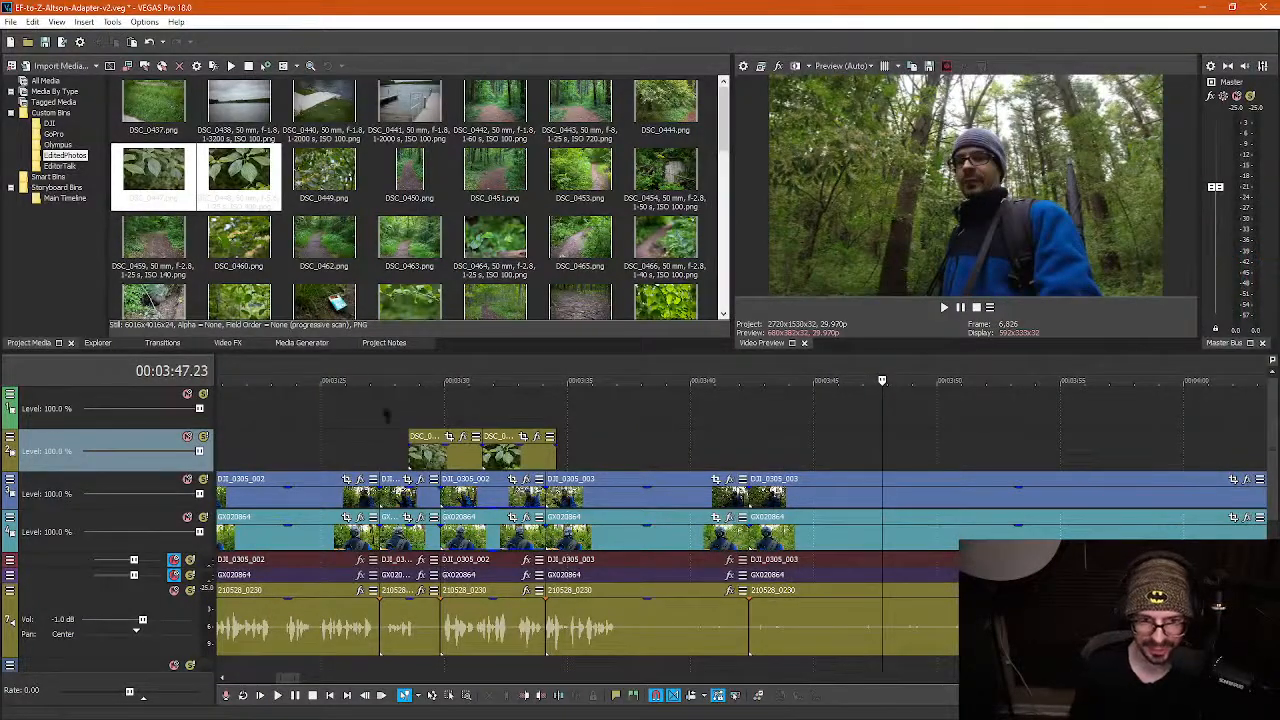
Overlay the photo DSC_0449.png above the footage from about 00:03:45, and split the footage at the photo's end, 00:03:48.04
left_click_drag(322, 197, 822, 442)
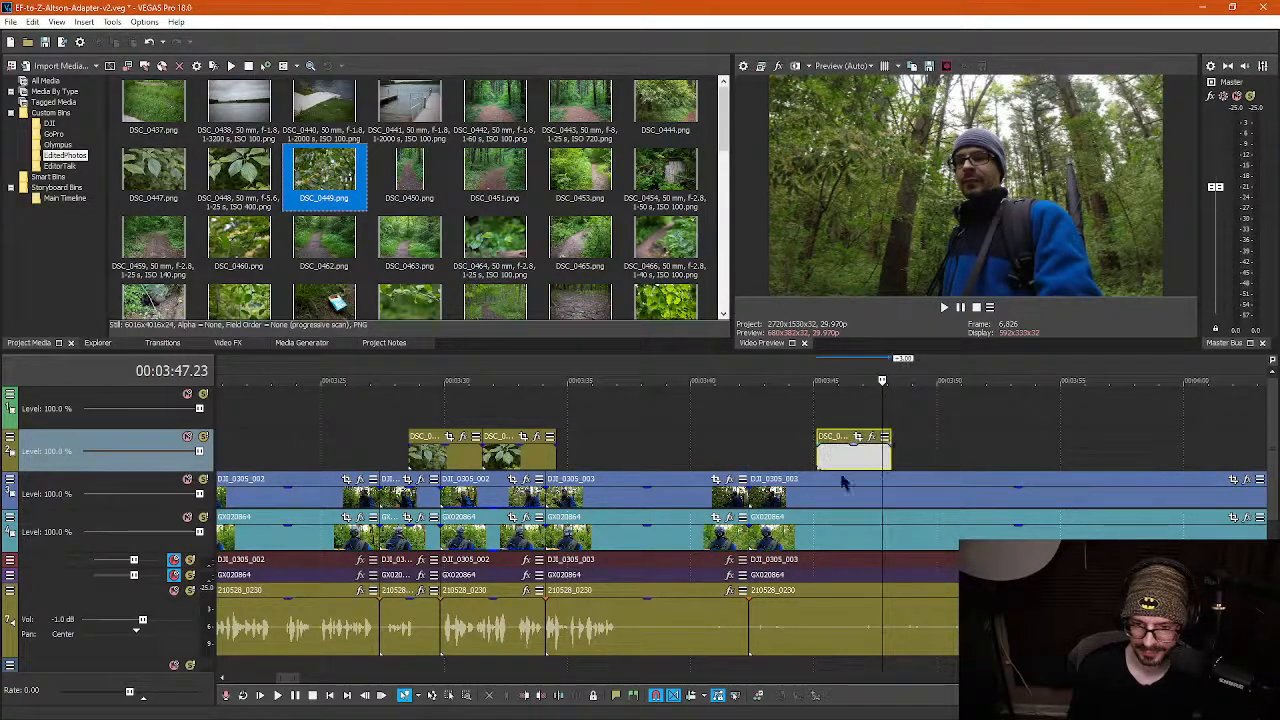
left_click(889, 497)
key("s")
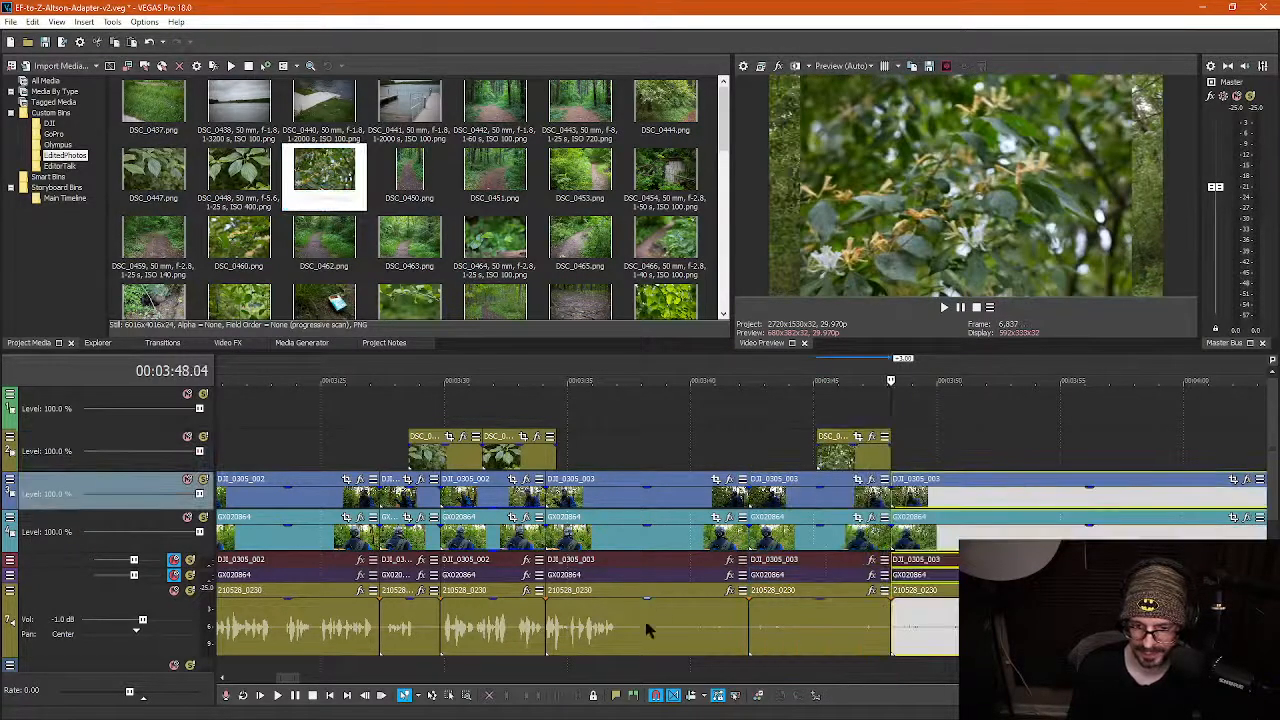
Cut out the silent section after the opening DJI_0305_003 speech, and move the remaining footage with photo DSC_0449 earlier to close the gap
left_click(622, 639)
key("s")
left_click(671, 637)
key("Delete")
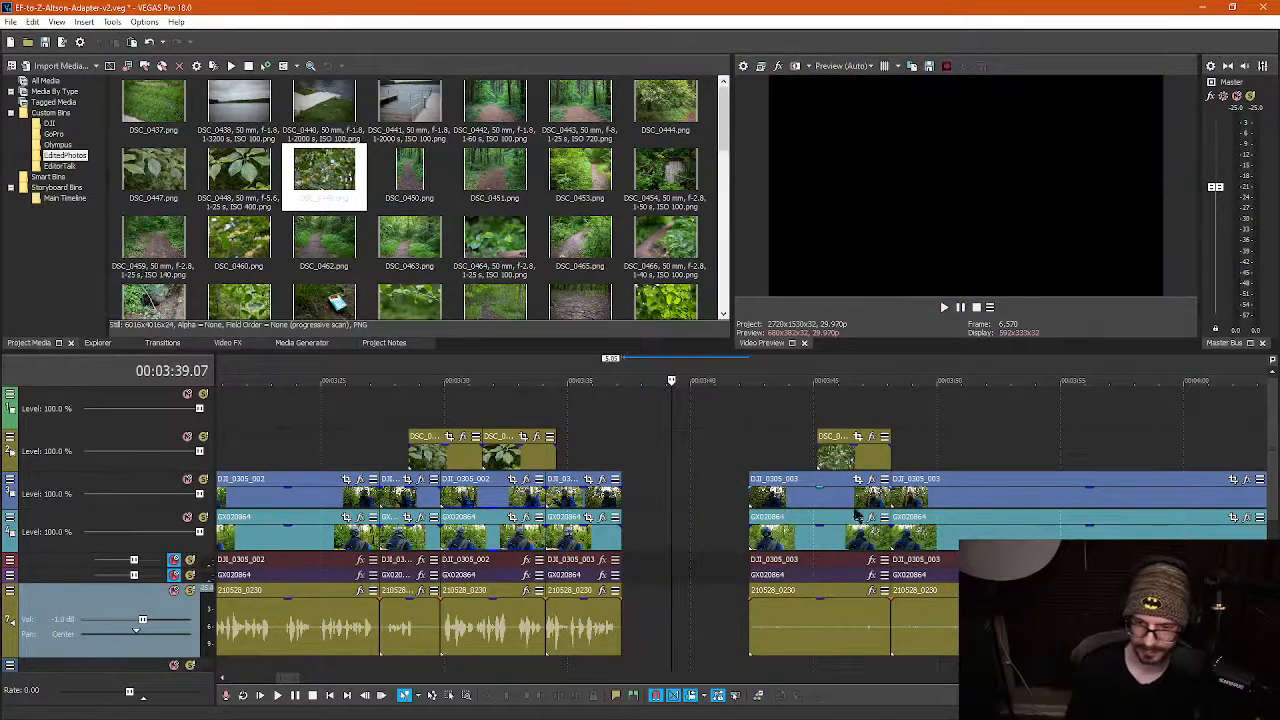
left_click_drag(855, 513, 728, 513)
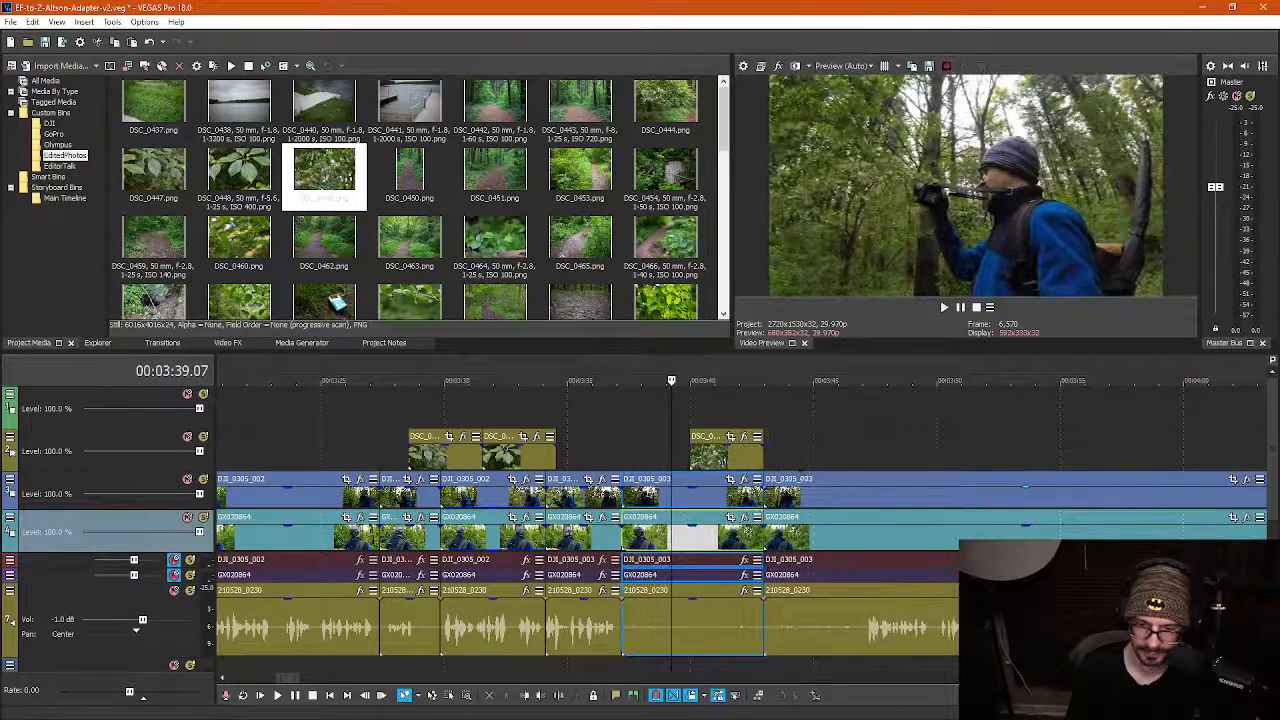
Split the footage at 00:03:47.04, where speech resumes, and ripple-delete the silent section between the DSC_0449 photo and that split
left_click(813, 463)
left_click(856, 452)
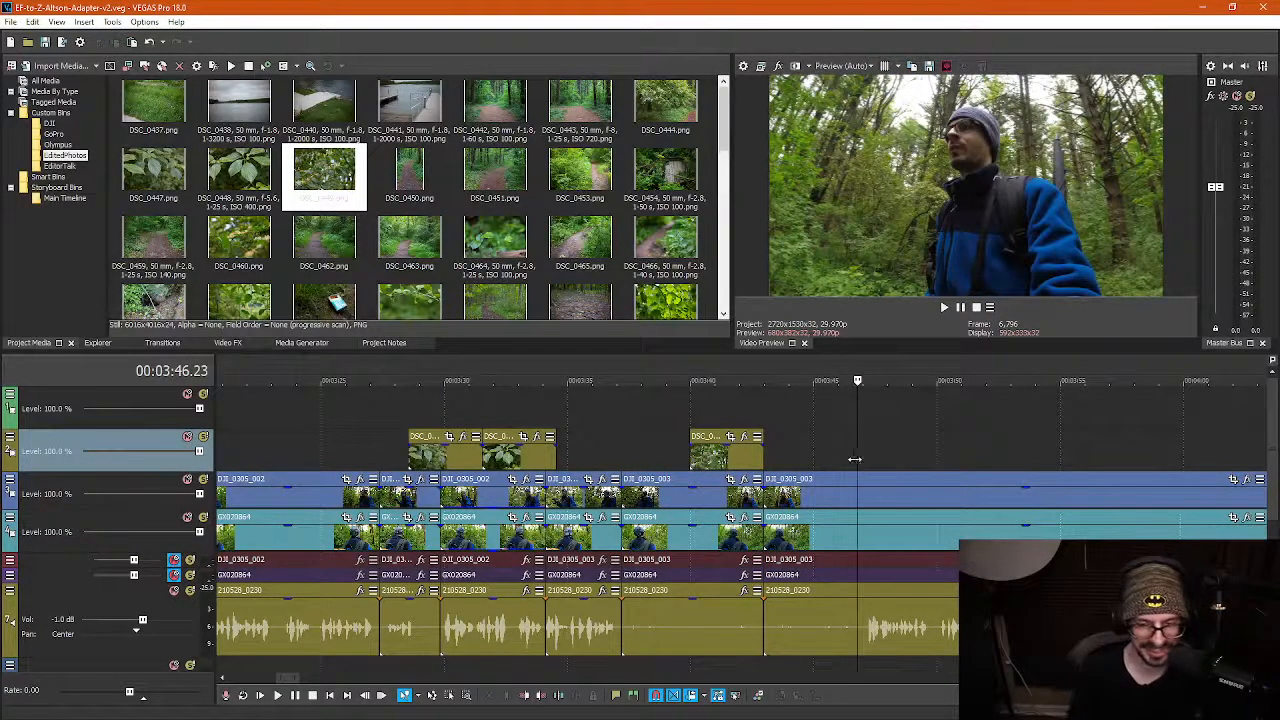
left_click(862, 546)
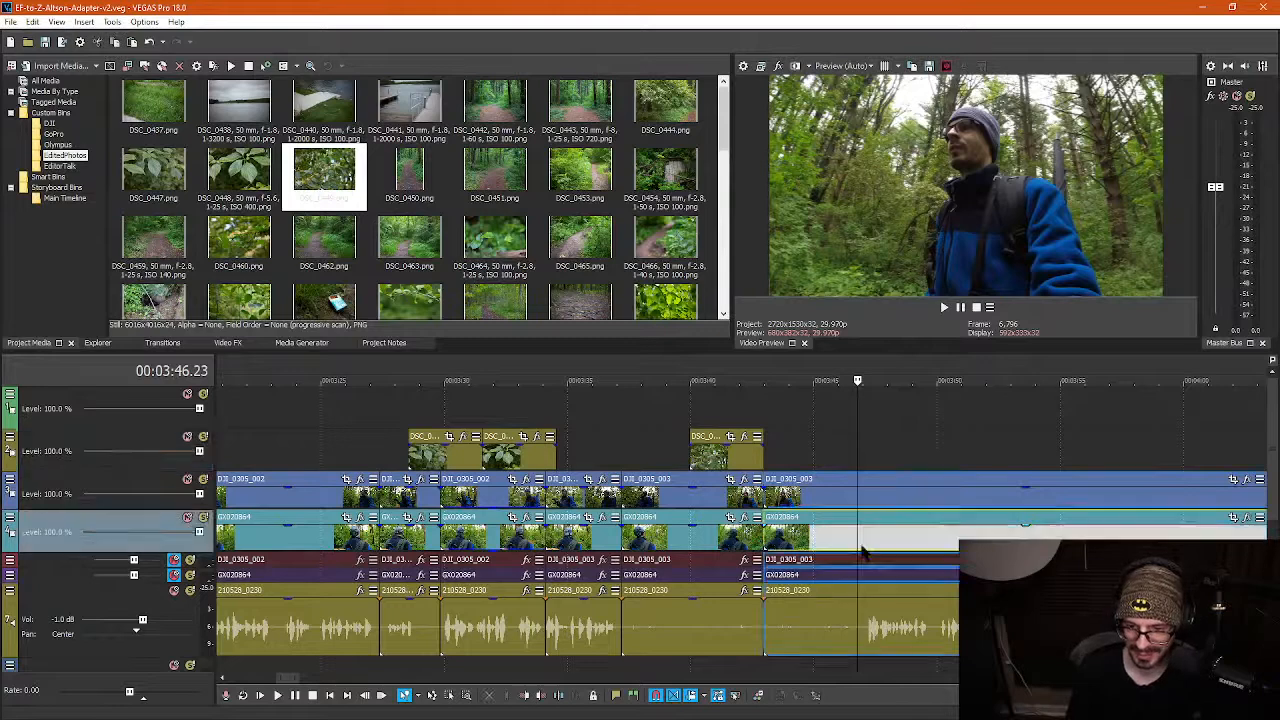
scroll(880, 558, "up", 3)
left_click(748, 634)
key("s")
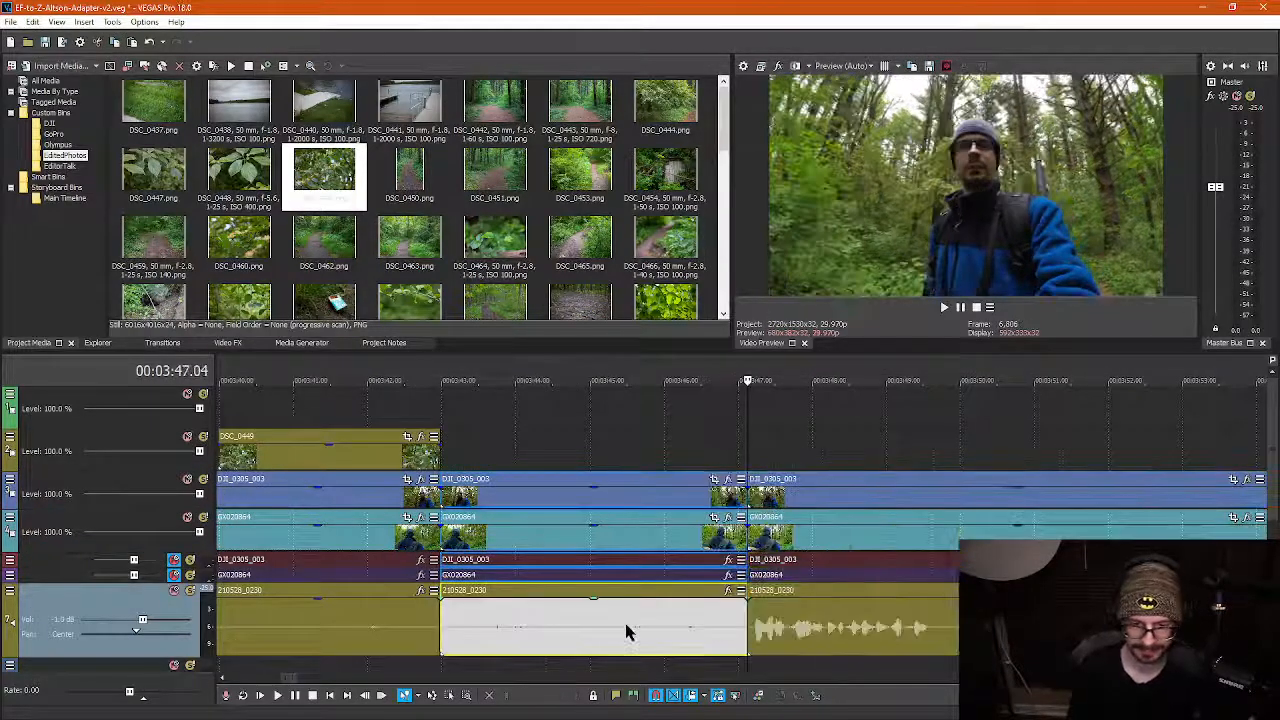
key("Delete")
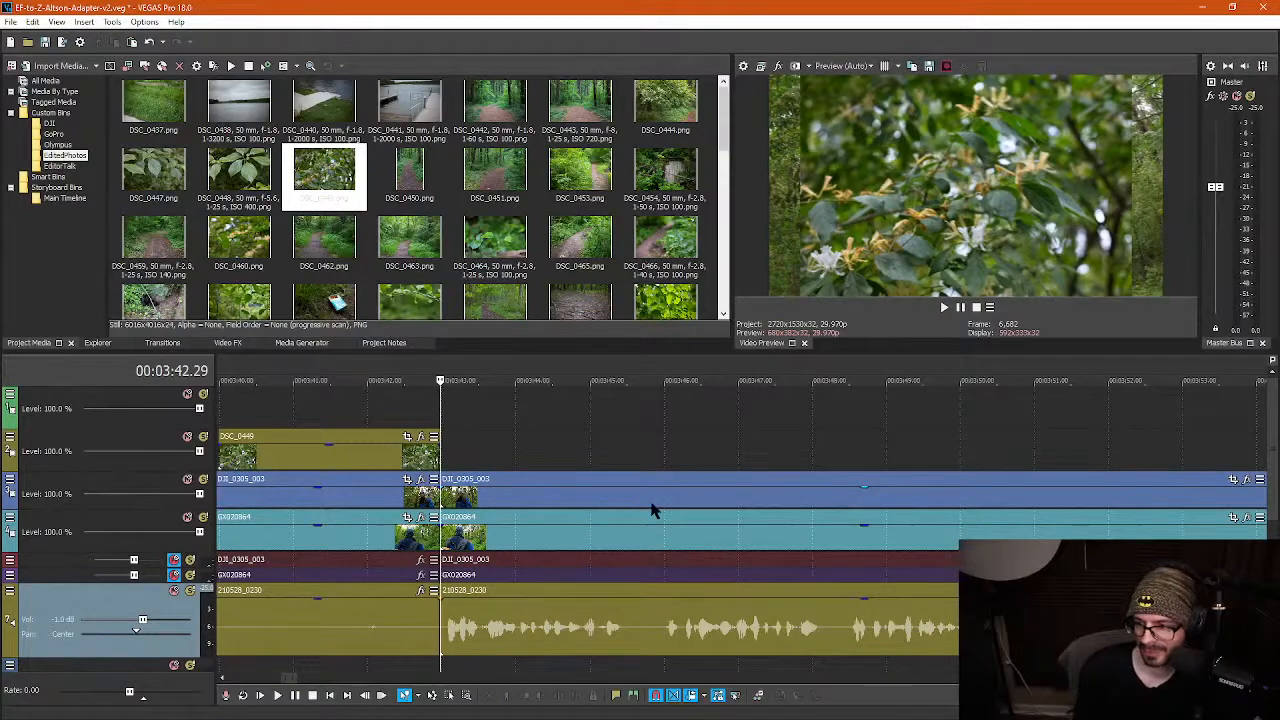
Play the DJI_0305_003 speech following photo DSC_0449, from 00:03:42.29, and split all footage tracks at its end, 00:04:09.00
key("space")
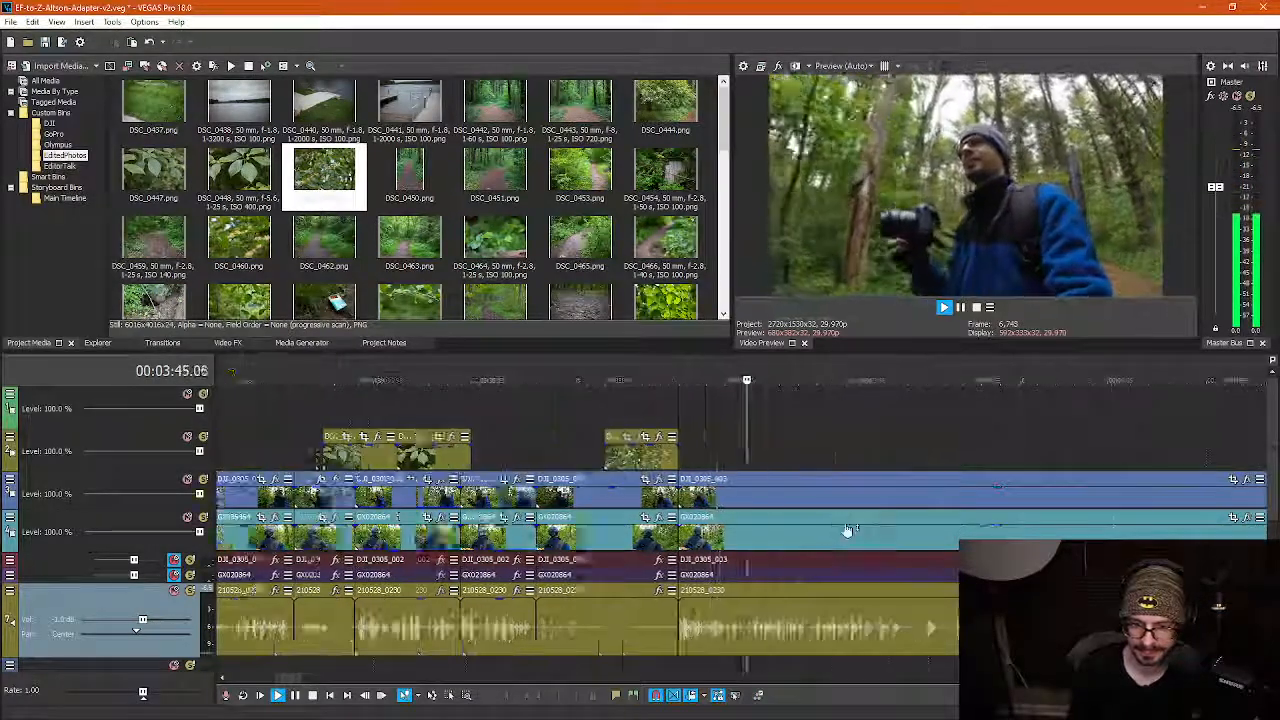
scroll(848, 531, "up", 2)
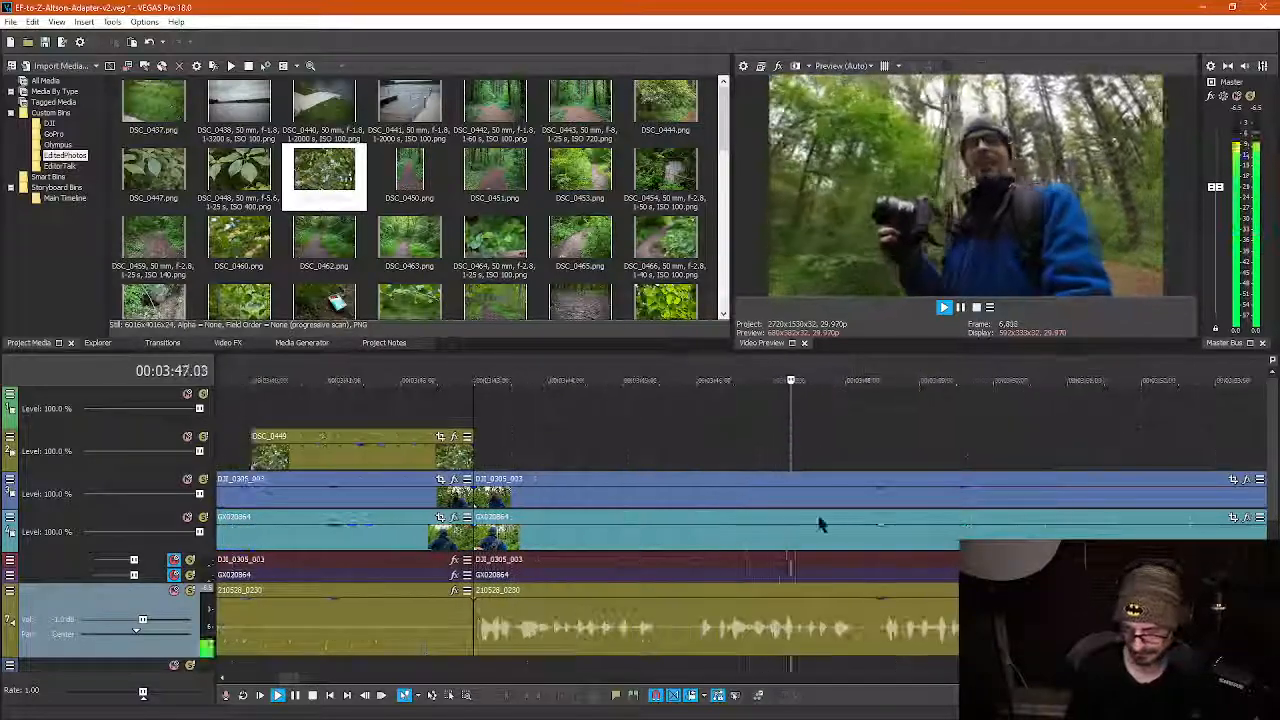
scroll(925, 535, "down", 3)
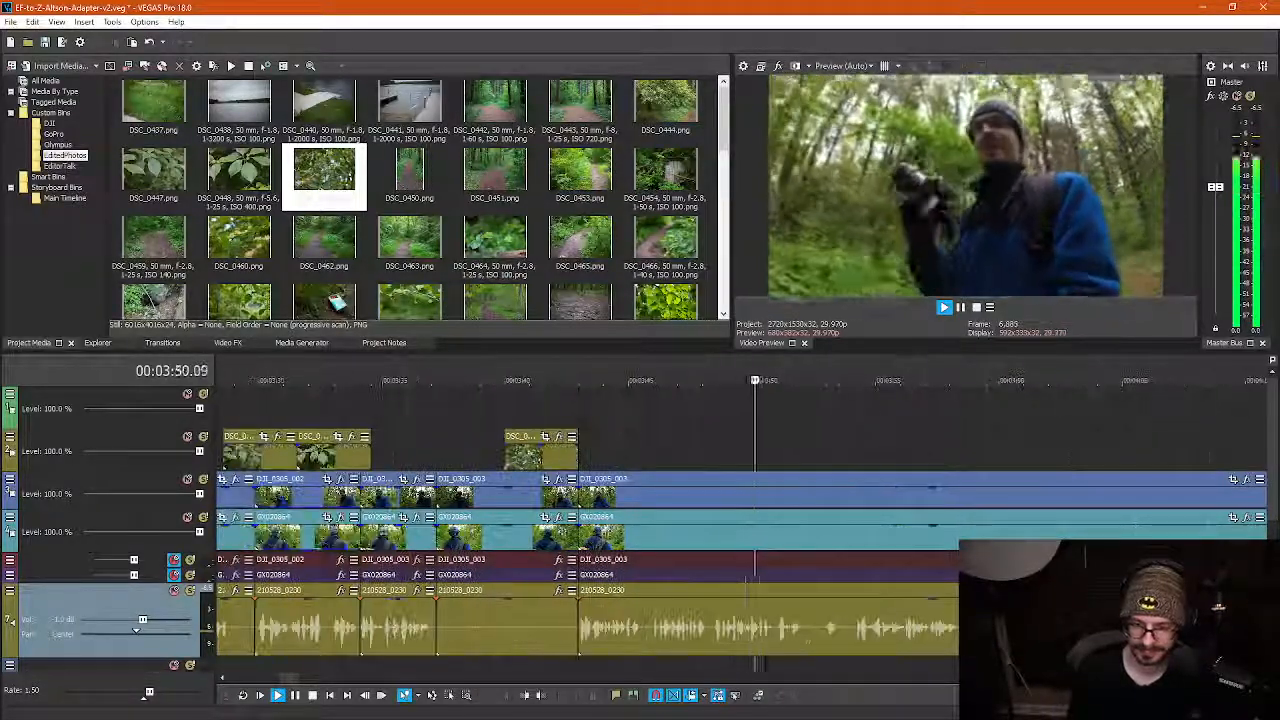
scroll(925, 535, "up", 2)
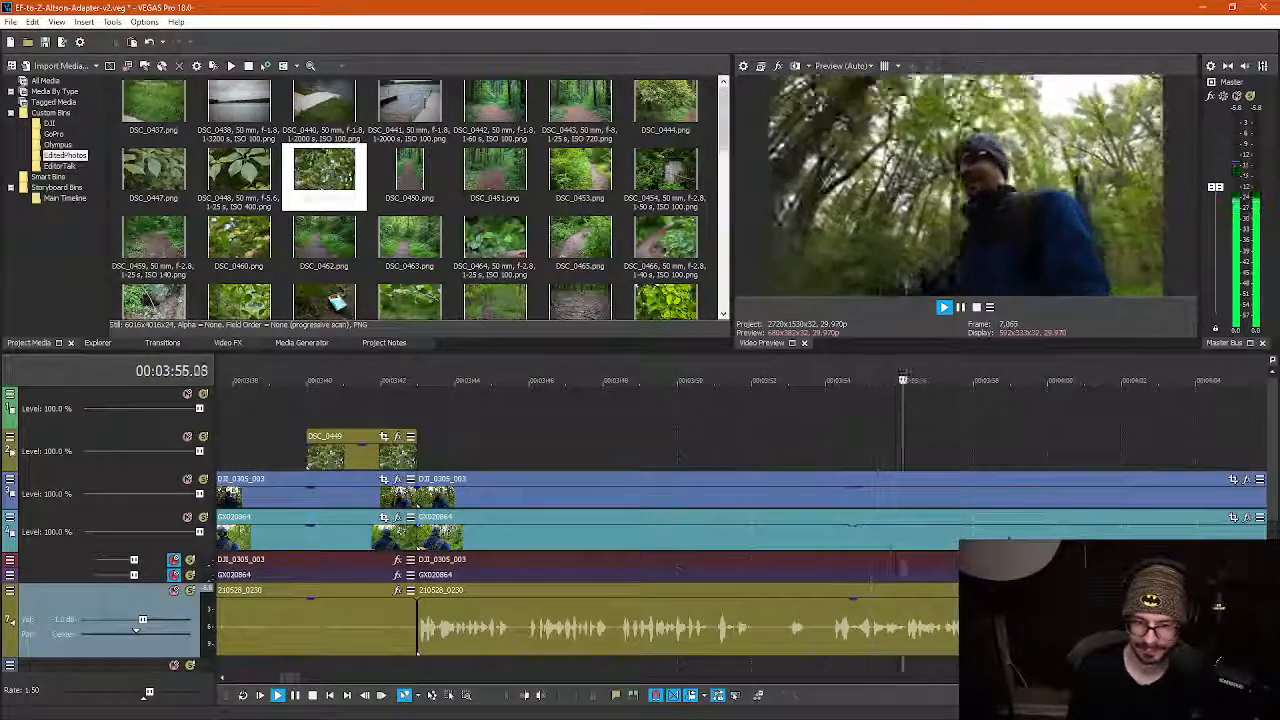
scroll(1005, 536, "down", 3)
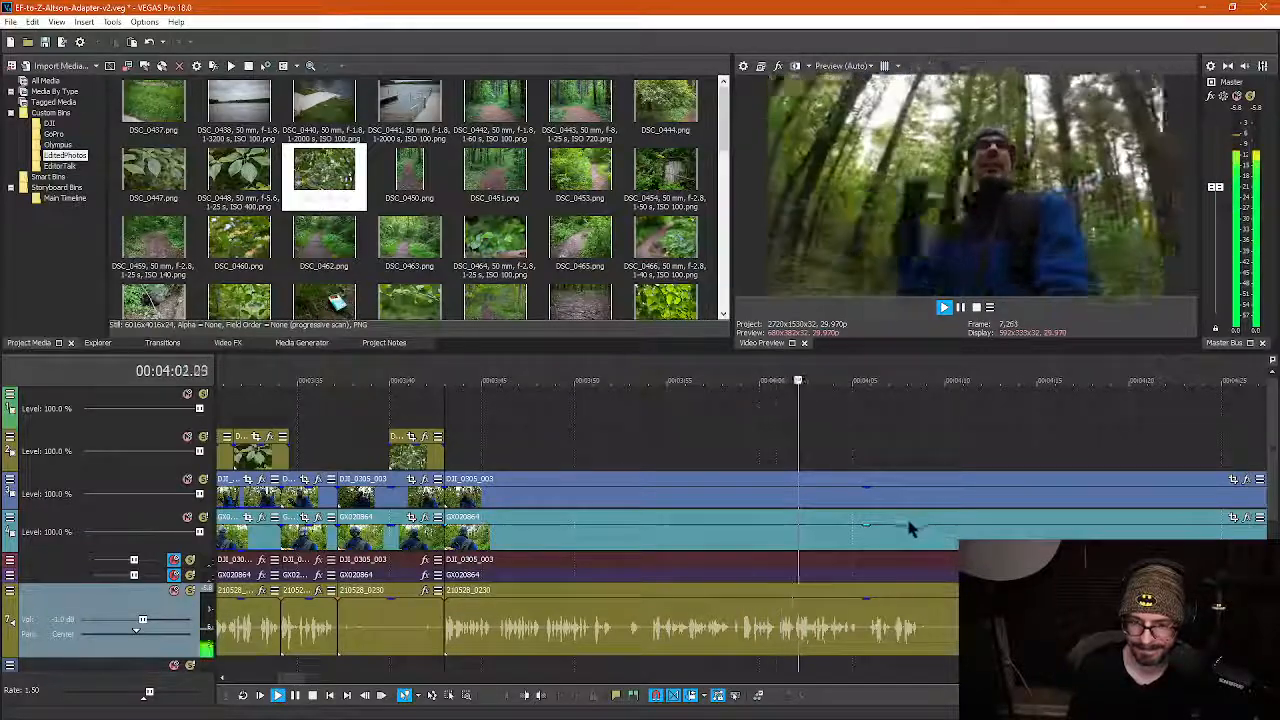
scroll(915, 533, "up", 4)
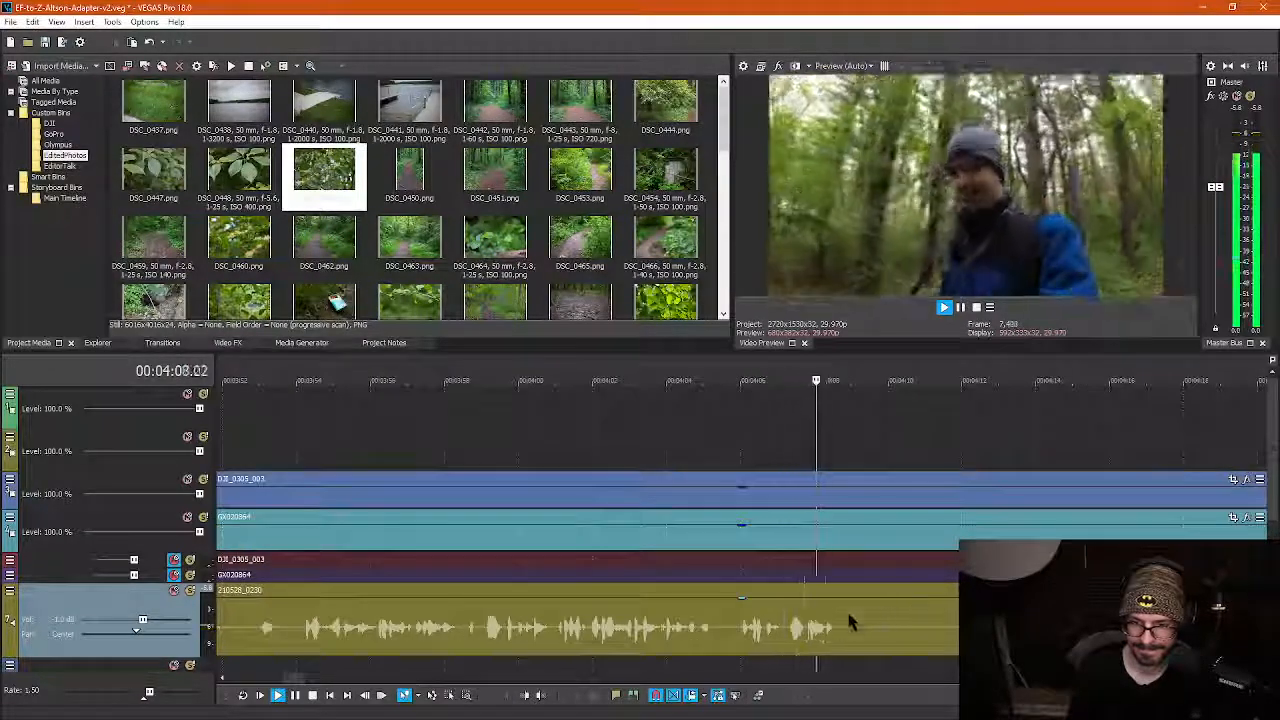
key("k")
scroll(858, 645, "down", 5)
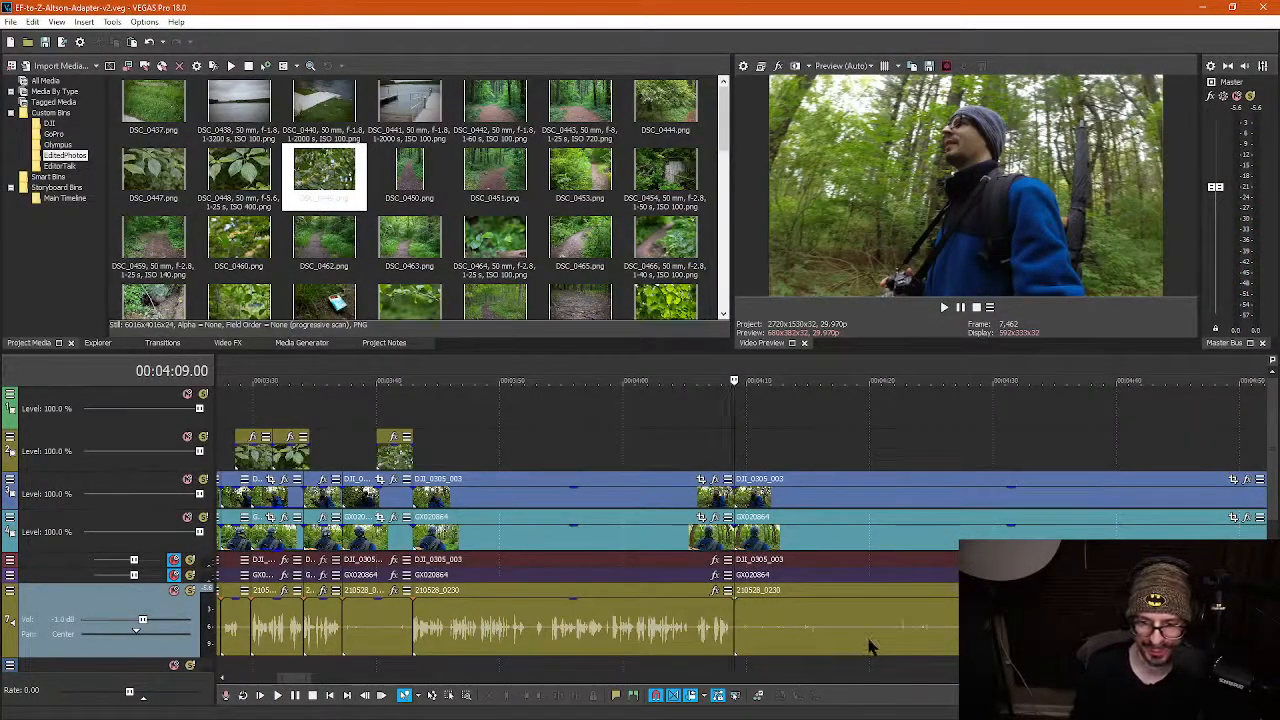
scroll(745, 476, "down", 8)
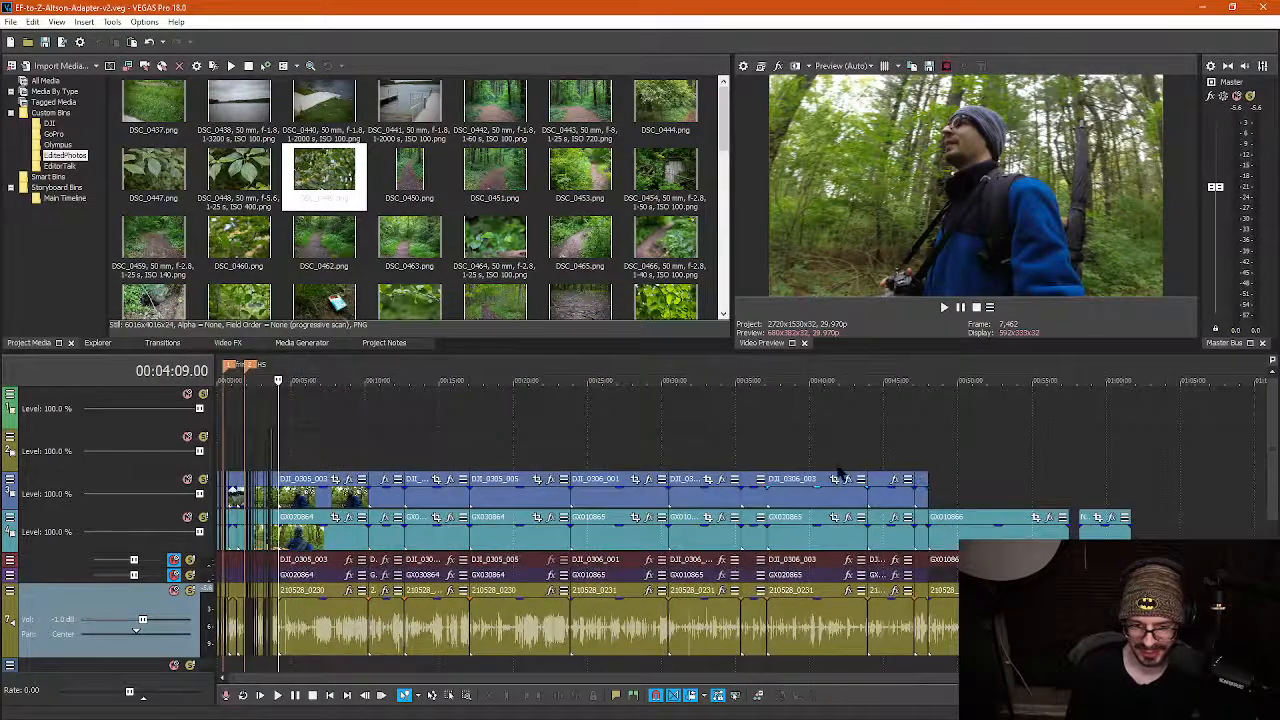
scroll(838, 478, "up", 10)
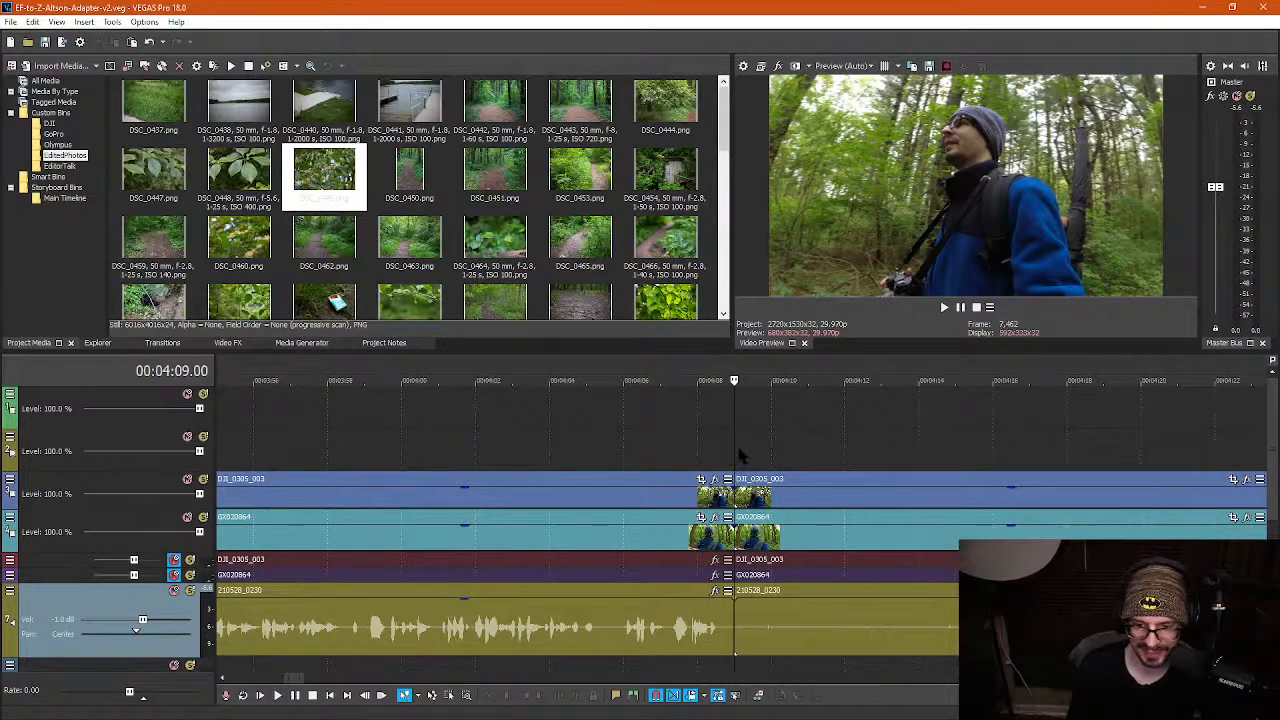
Split the quiet footage at 00:04:13.03 and ripple-delete the section between 00:04:09.00 and that split
left_click(881, 455)
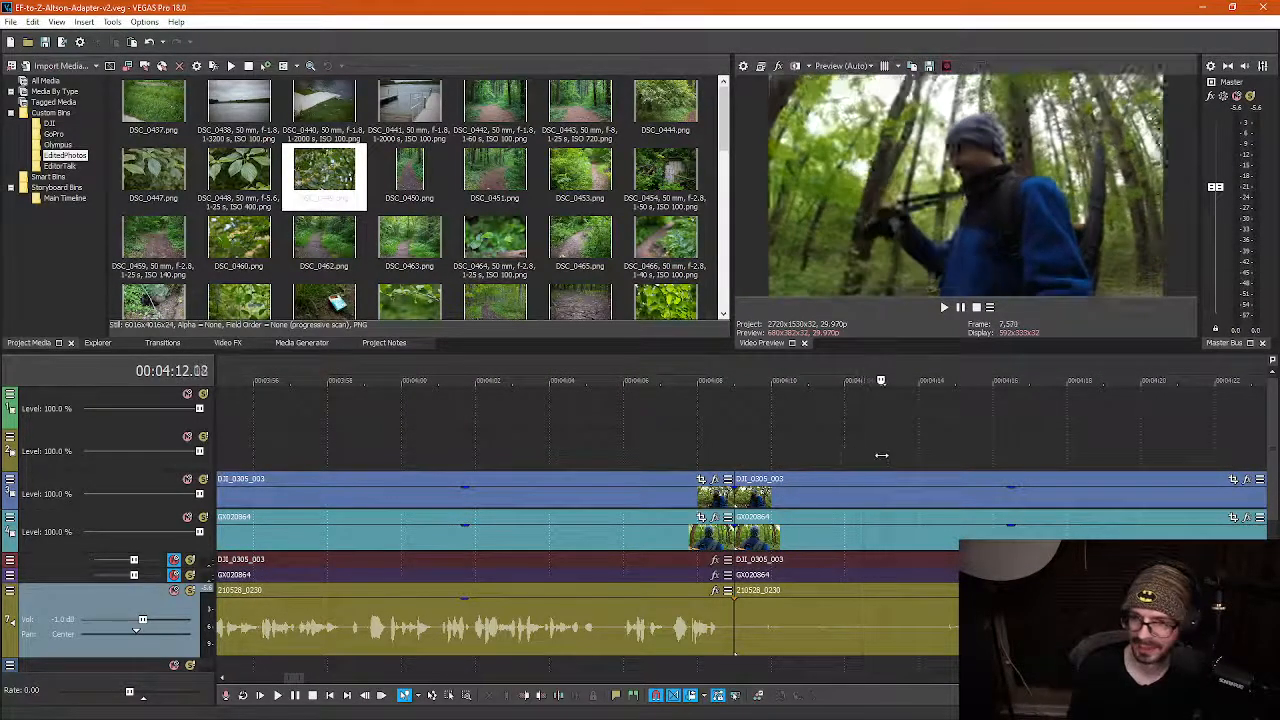
left_click(905, 455)
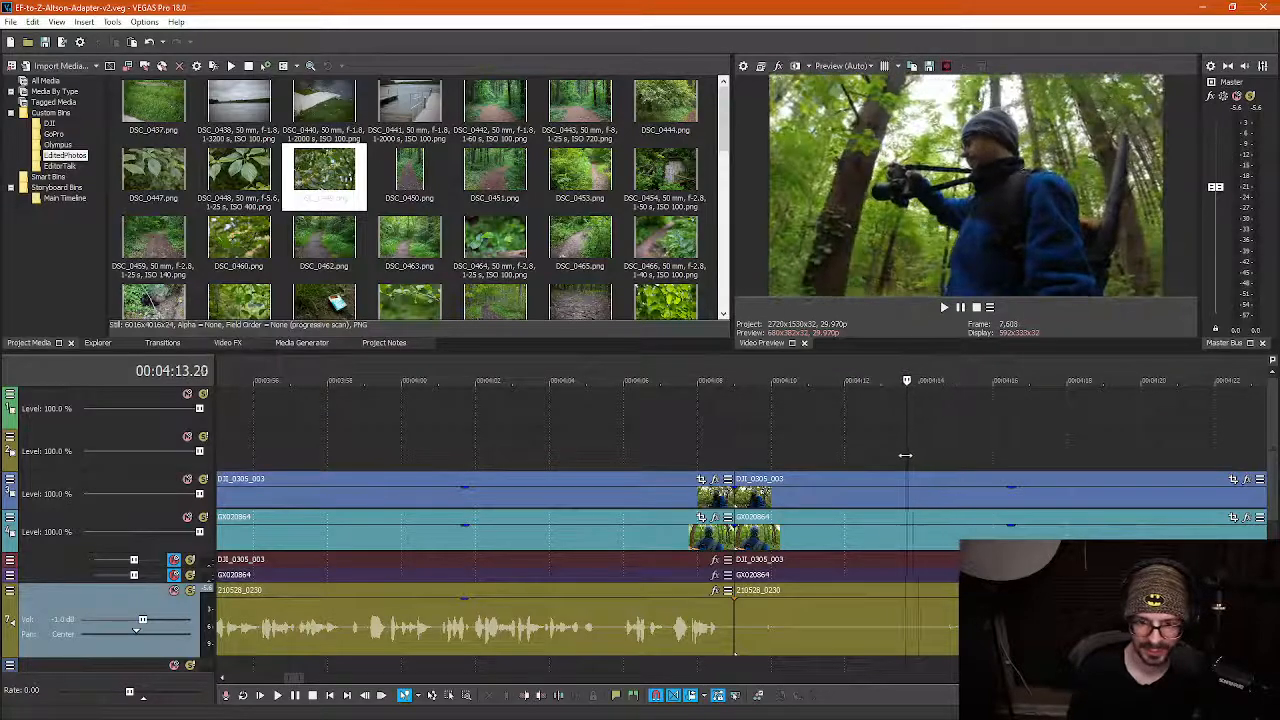
left_click(885, 455)
key("s")
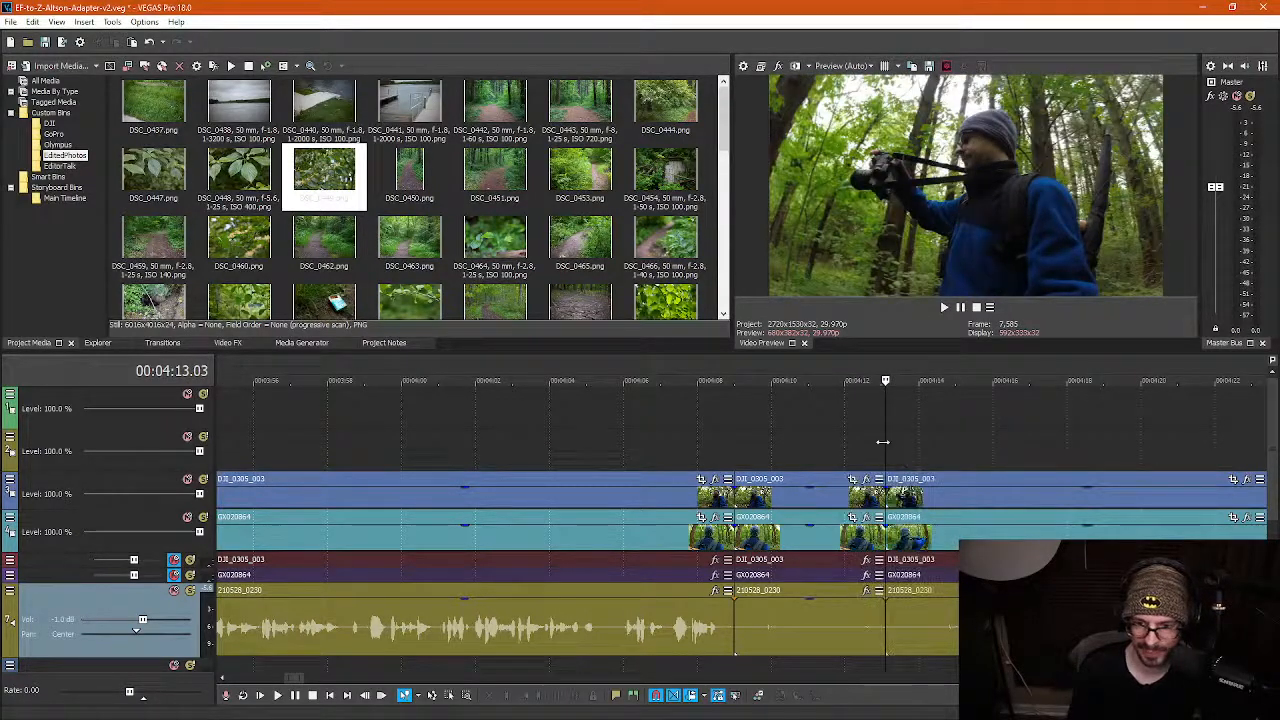
left_click_drag(883, 442, 928, 442)
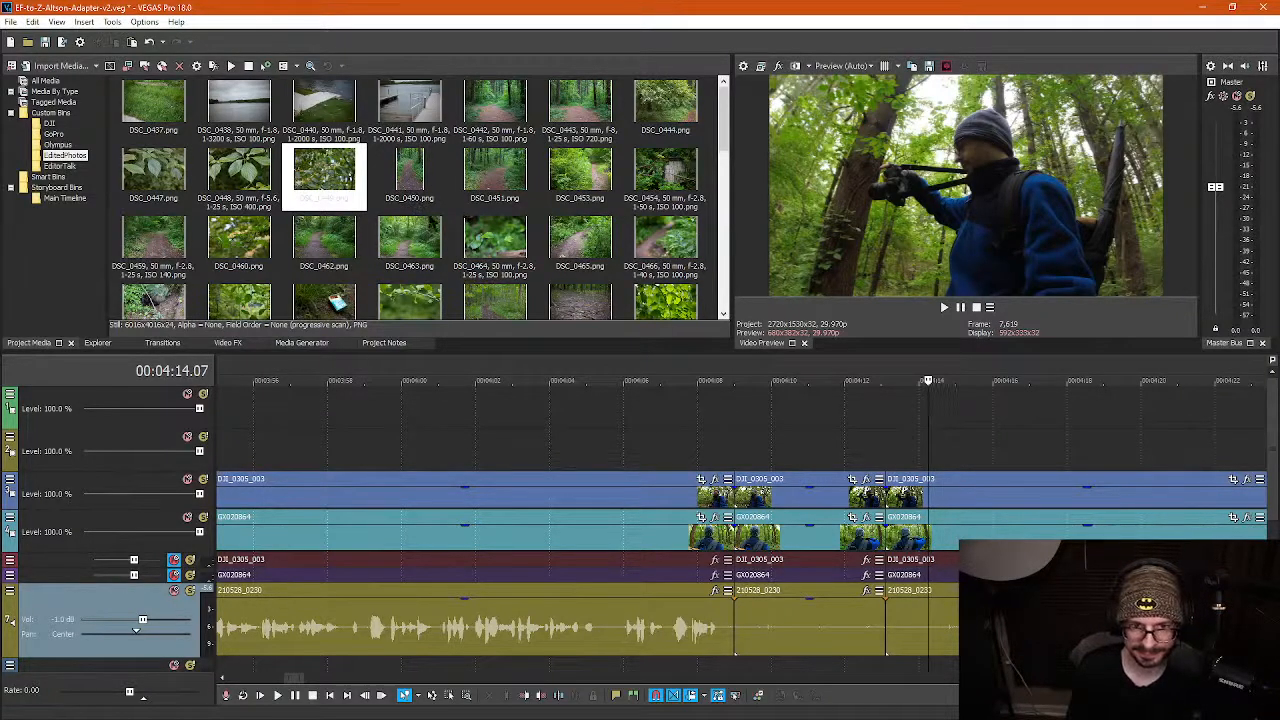
left_click(411, 205)
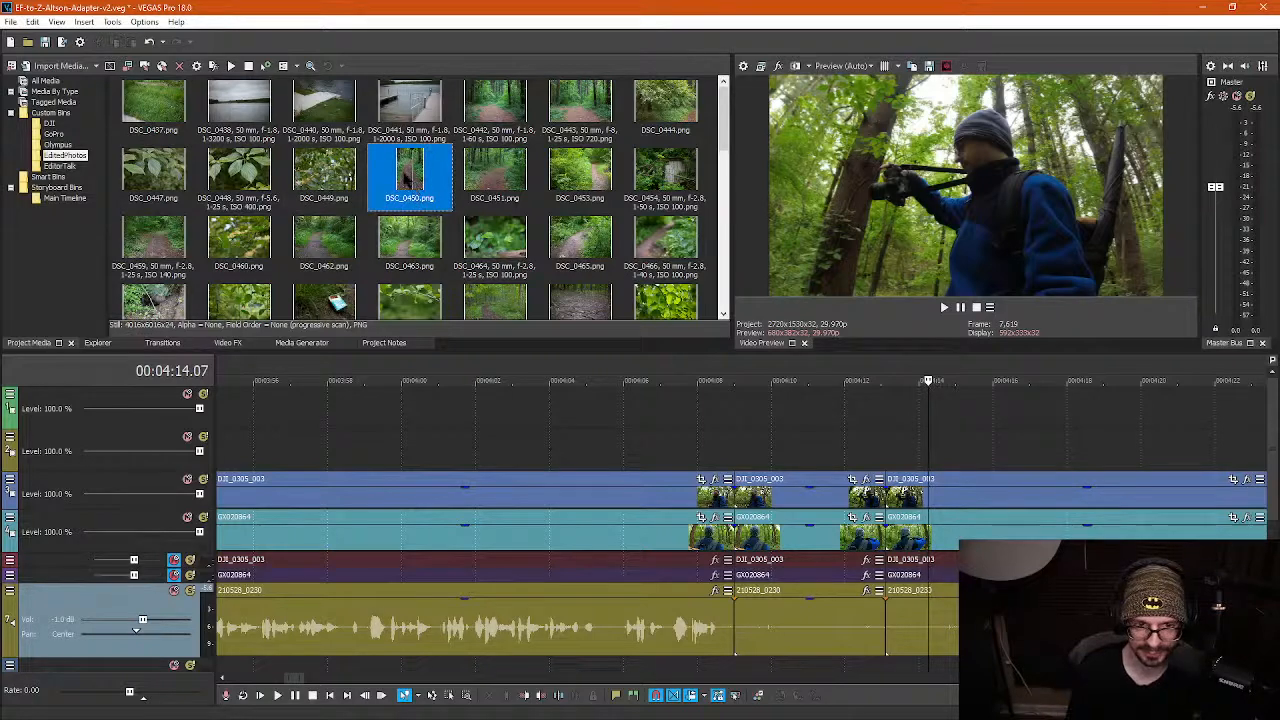
left_click(784, 501)
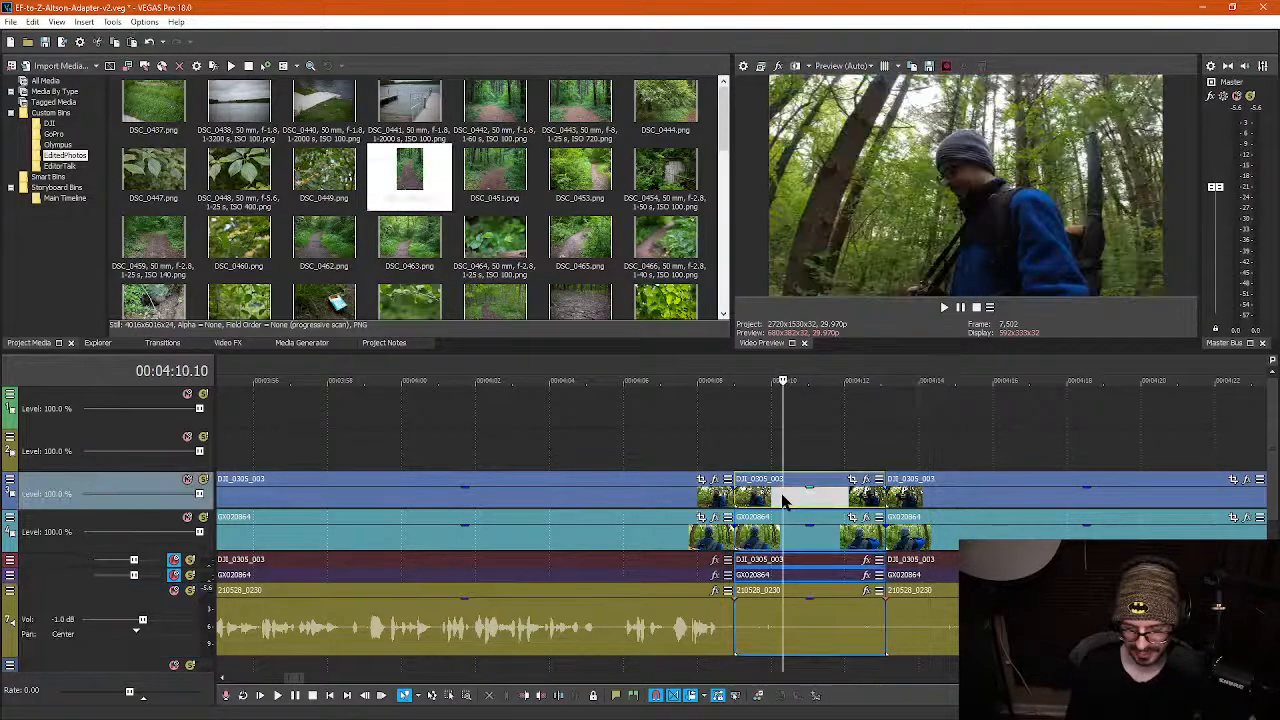
key("Delete")
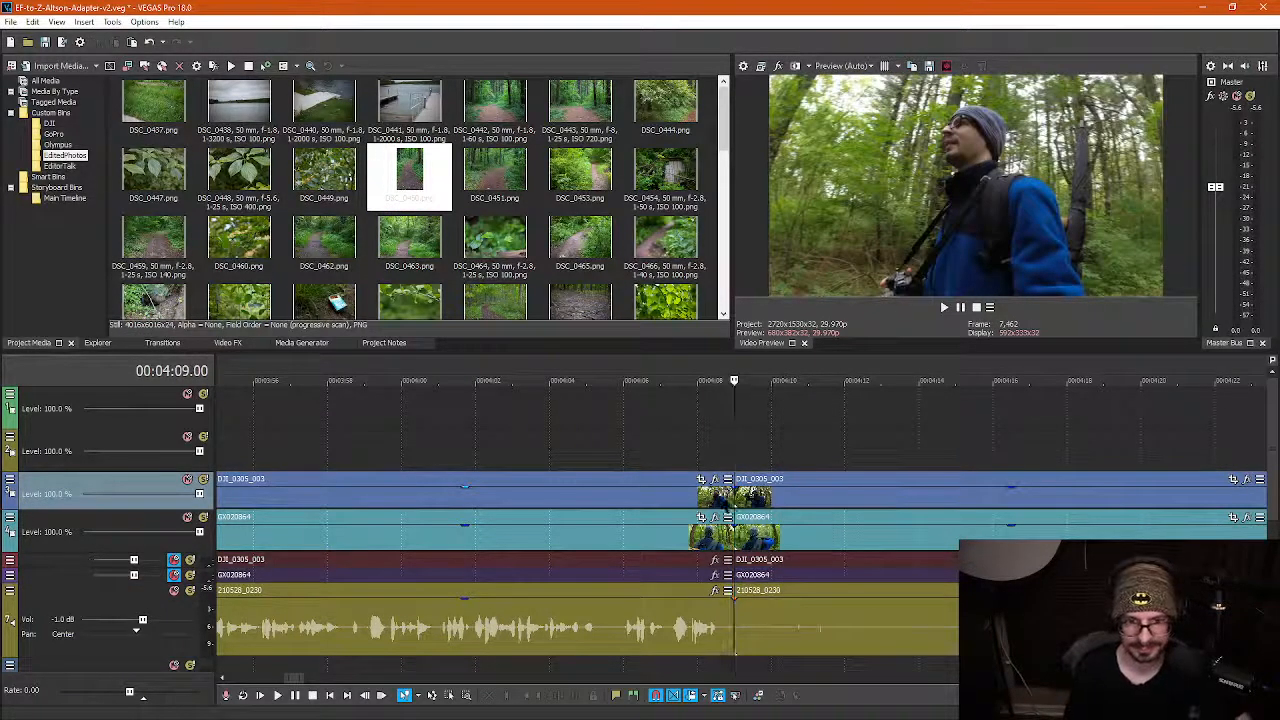
Delete the silent DJI_0305_003 section on all footage tracks together with the DSC_0449 photo above it, leaving the gap open
scroll(598, 490, "down", 3)
scroll(385, 410, "down", 3)
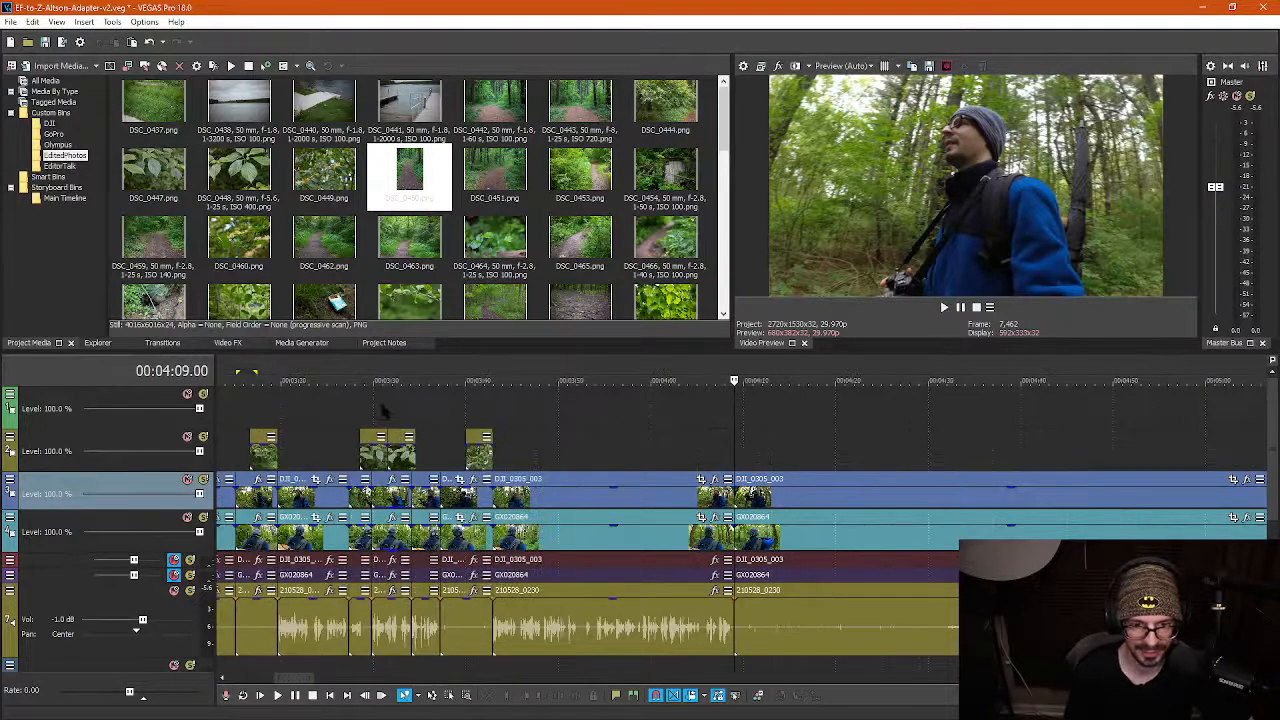
left_click(478, 410)
scroll(600, 440, "up", 5)
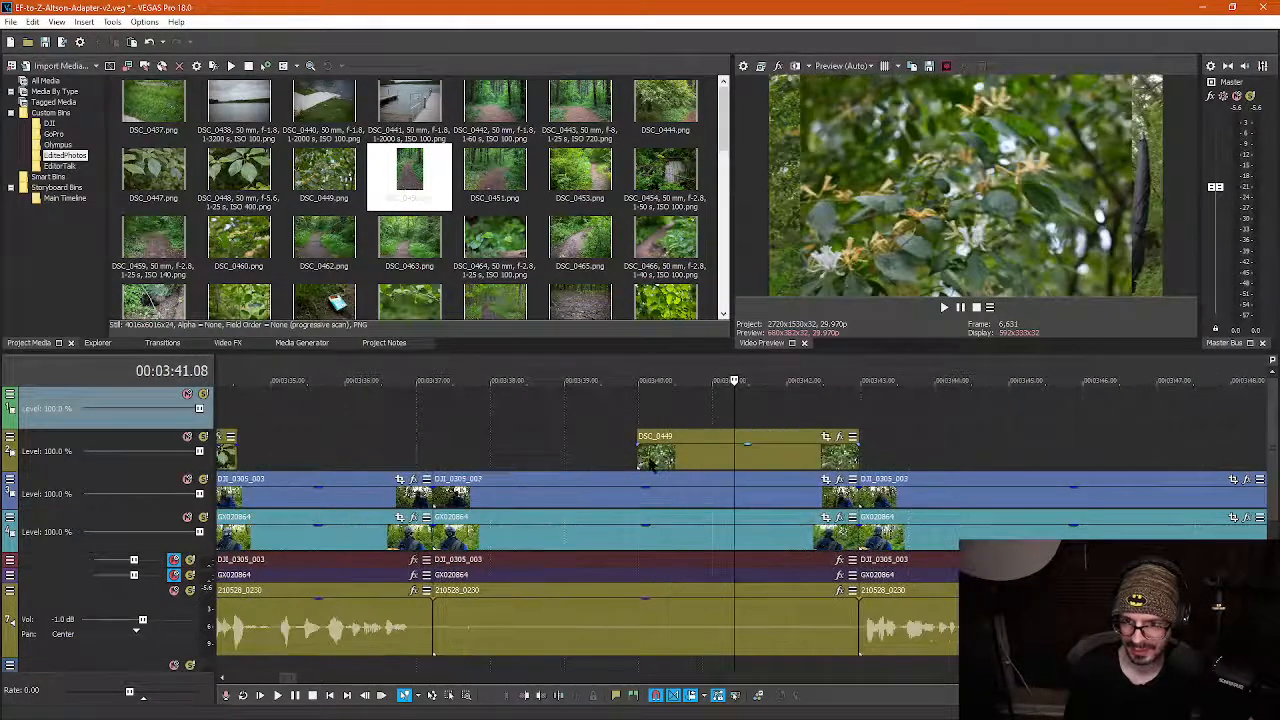
scroll(650, 470, "up", 2)
scroll(600, 465, "down", 4)
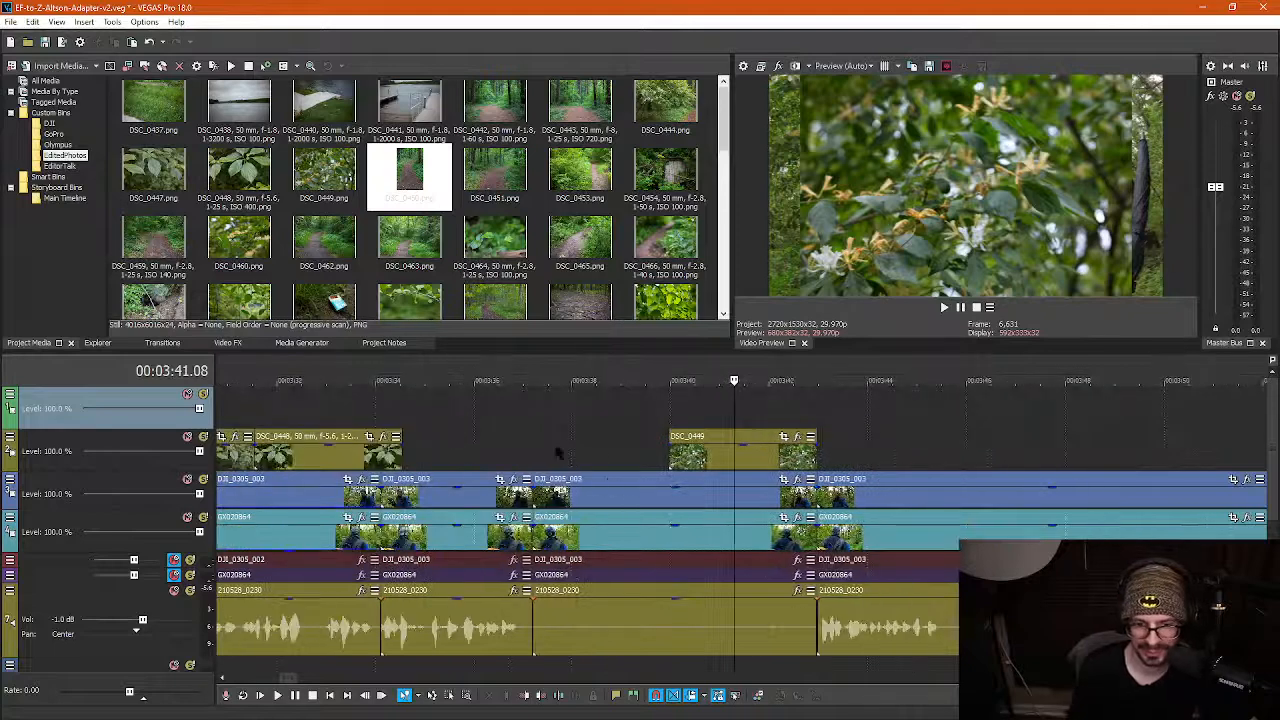
key("d")
key("d")
left_click_drag(563, 400, 799, 655)
key("Delete")
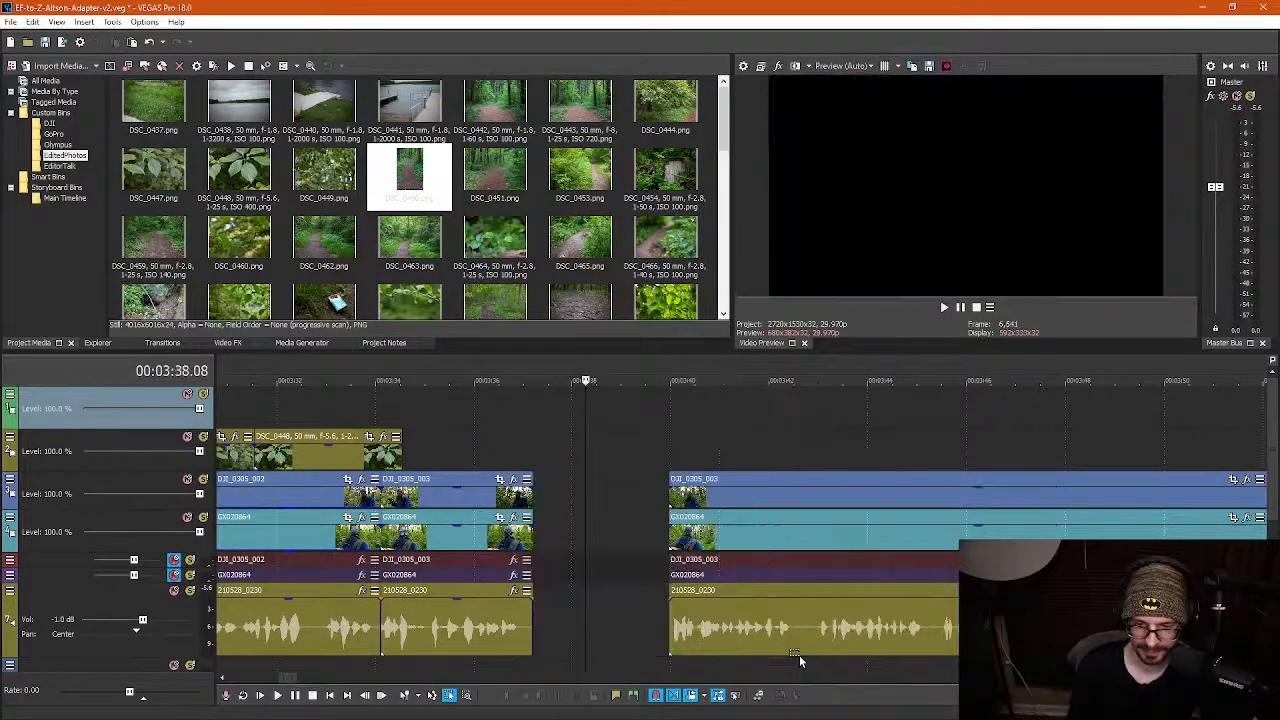
key("ctrl+z")
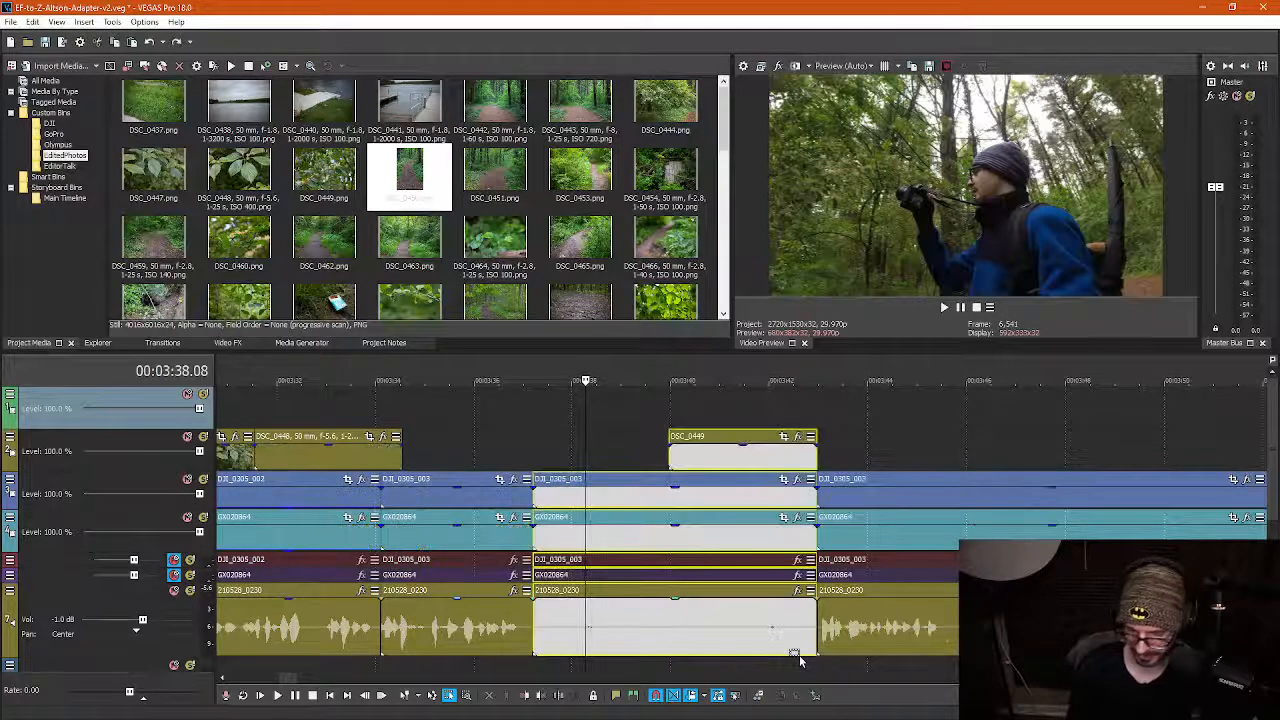
key("Delete")
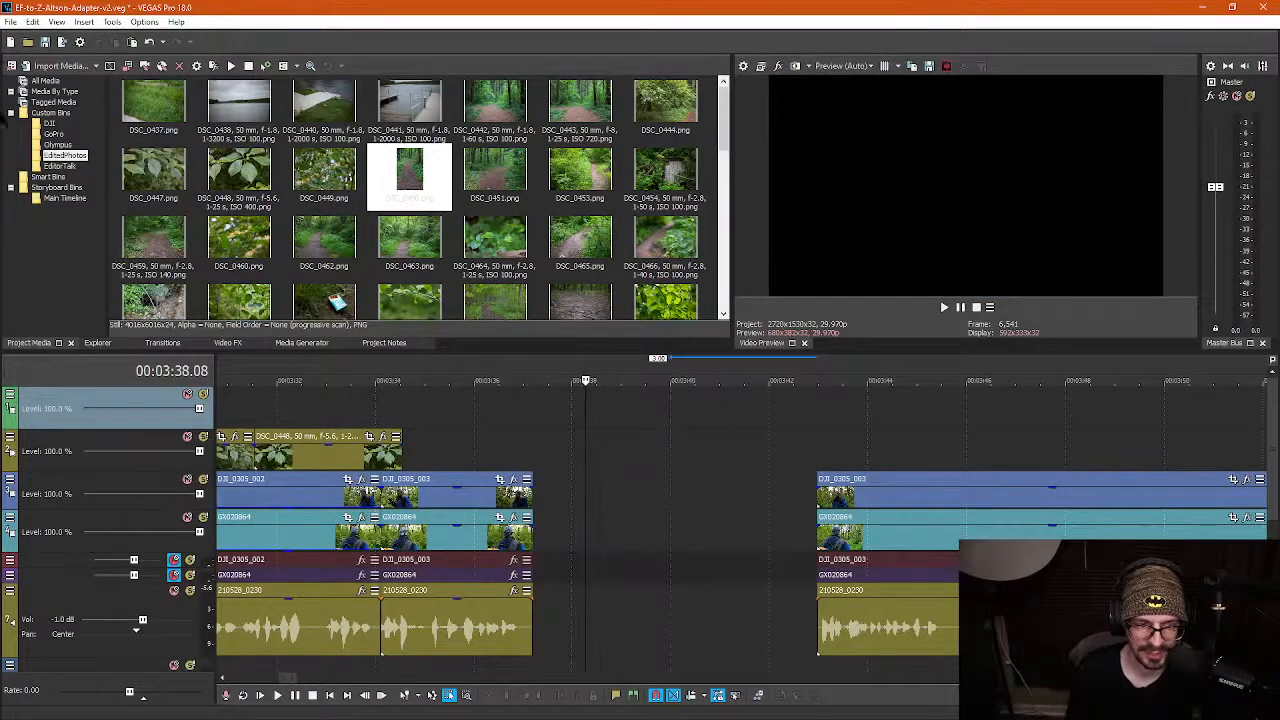
Save the project as a new version named EF-to-Z-Altson-Adapter-v3.veg in the same folder
left_click(11, 21)
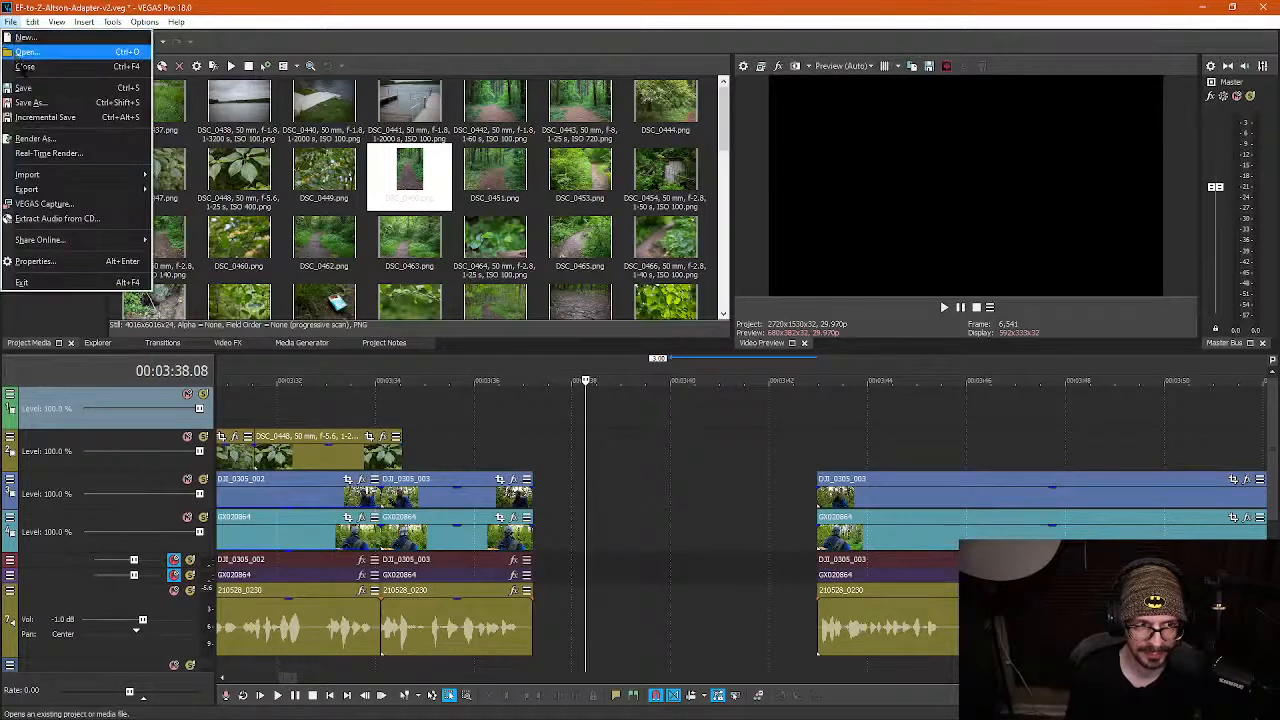
left_click(61, 103)
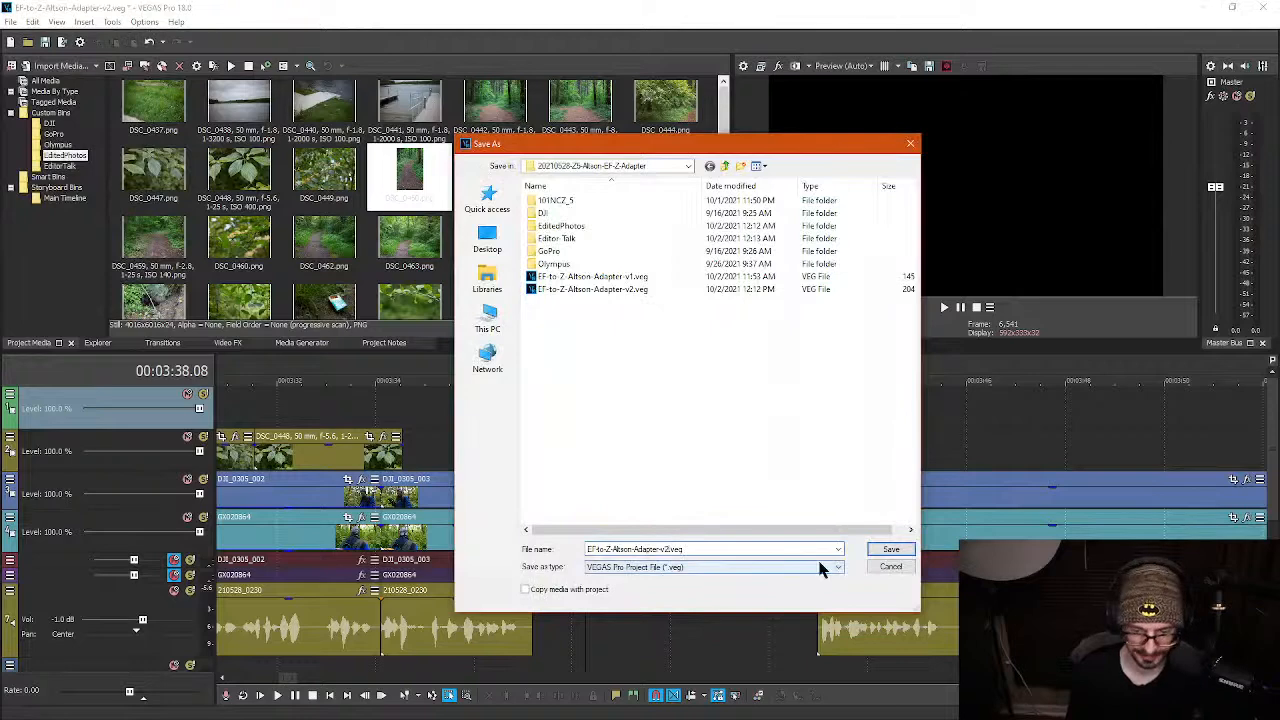
key("Return")
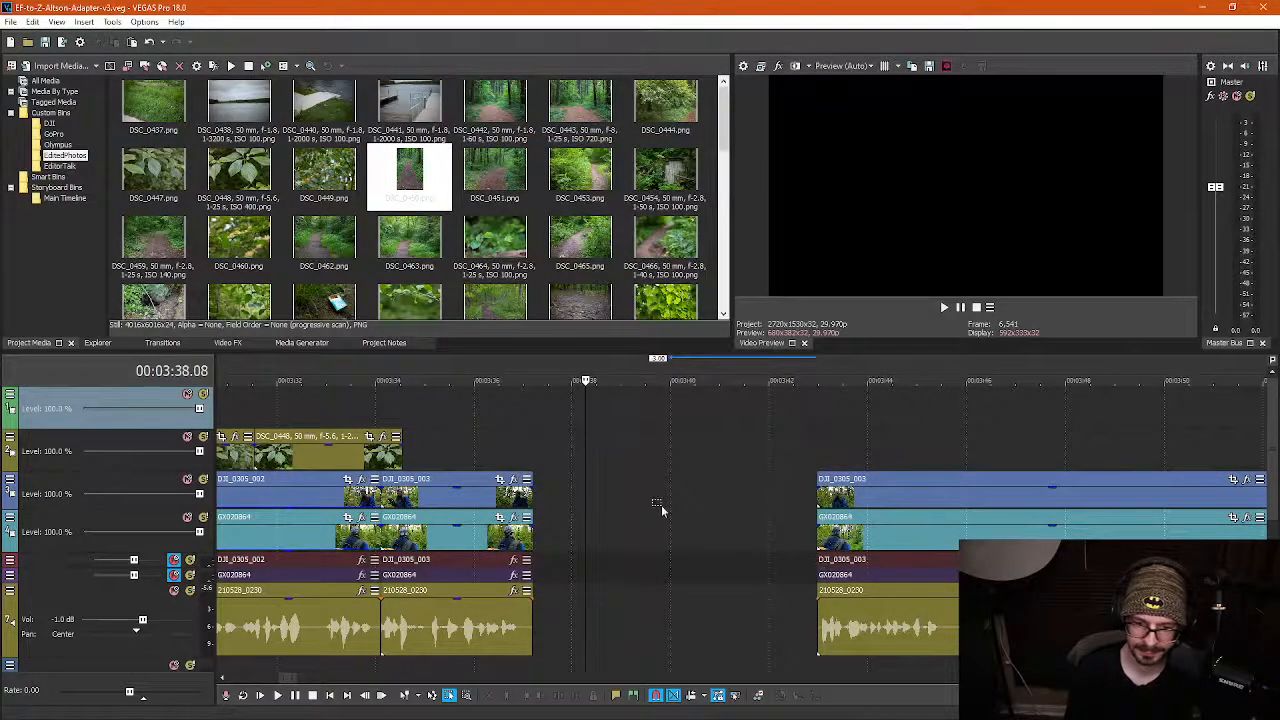
Close the open gap by moving the following DJI_0305_003 footage on all tracks back against the end of the preceding clip
left_click(715, 464)
key("ctrl+d")
key("ctrl+l")
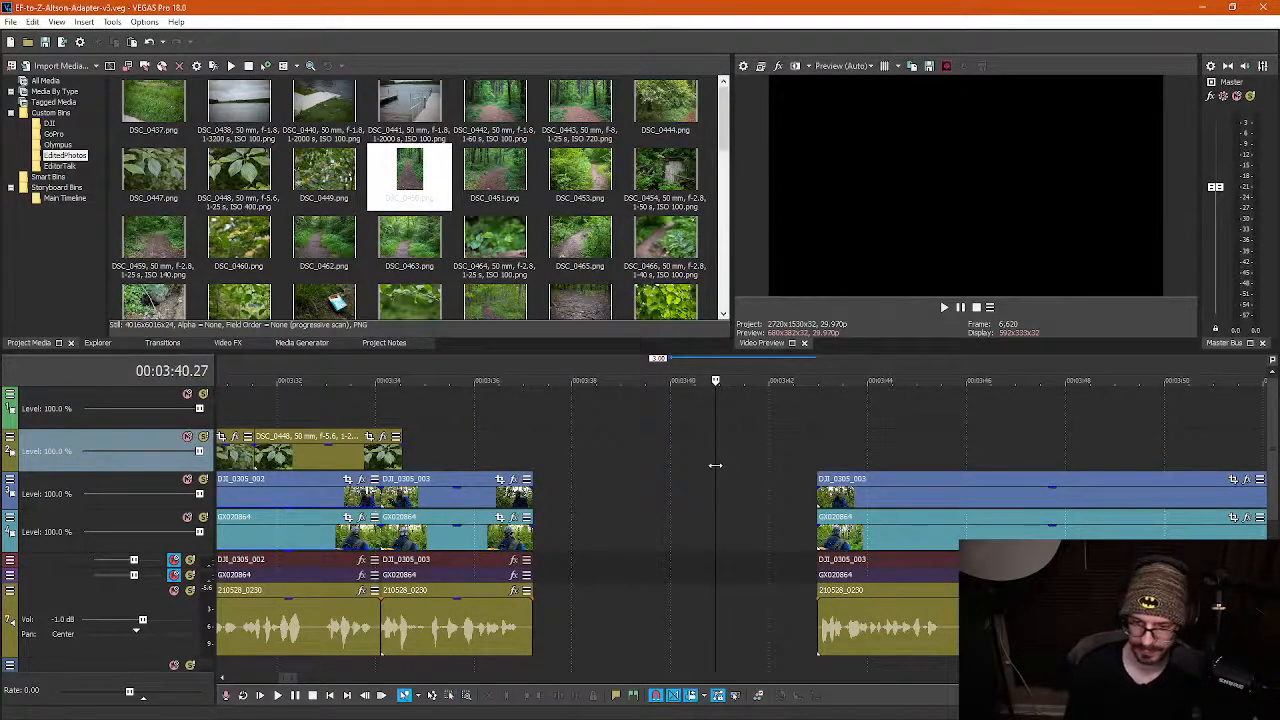
left_click_drag(867, 530, 595, 470)
left_click(604, 455)
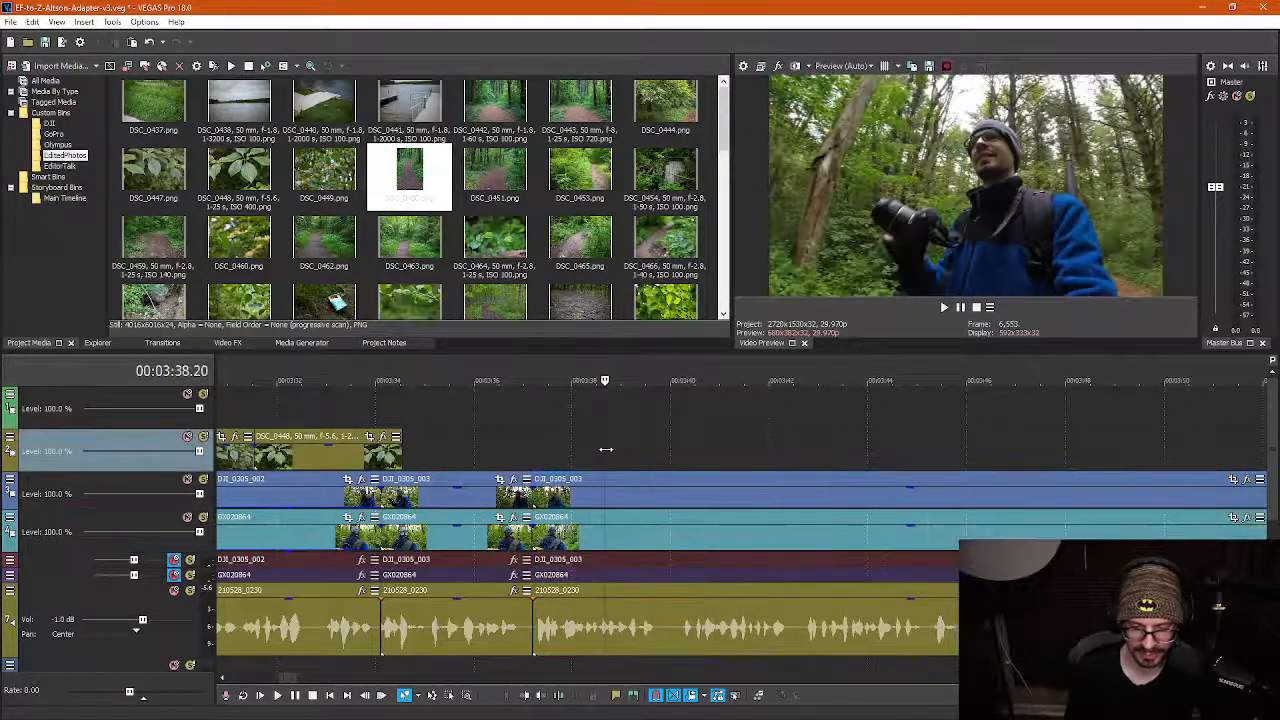
left_click(629, 443)
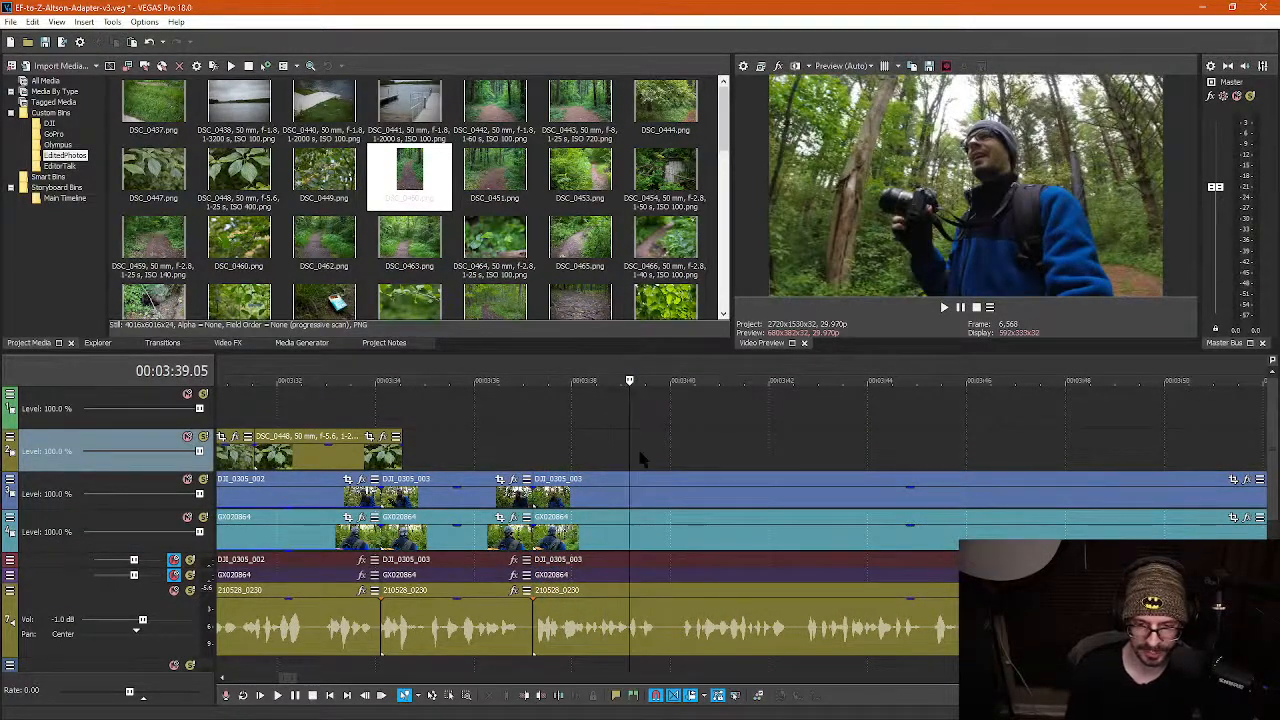
Cycle through the timeline editing tools and view the variants of the Normal Edit Tool
key("ctrl+d")
key("ctrl+d")
key("ctrl+d")
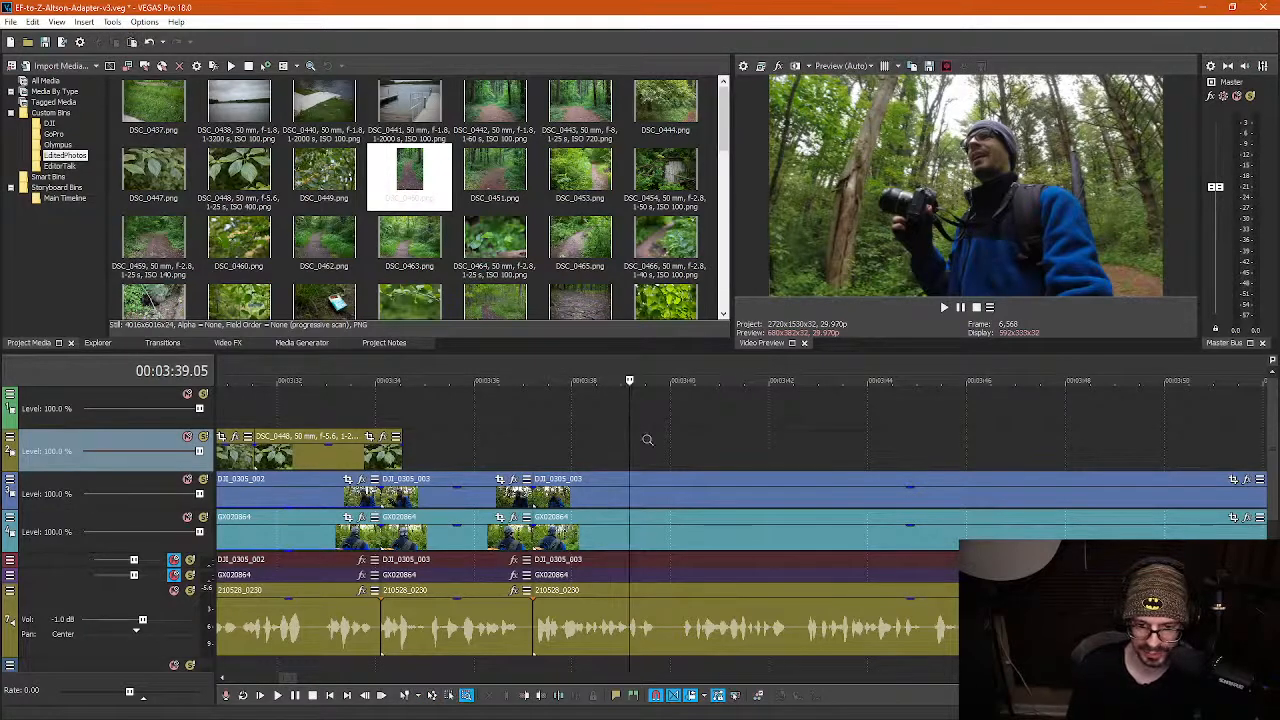
key("ctrl+d")
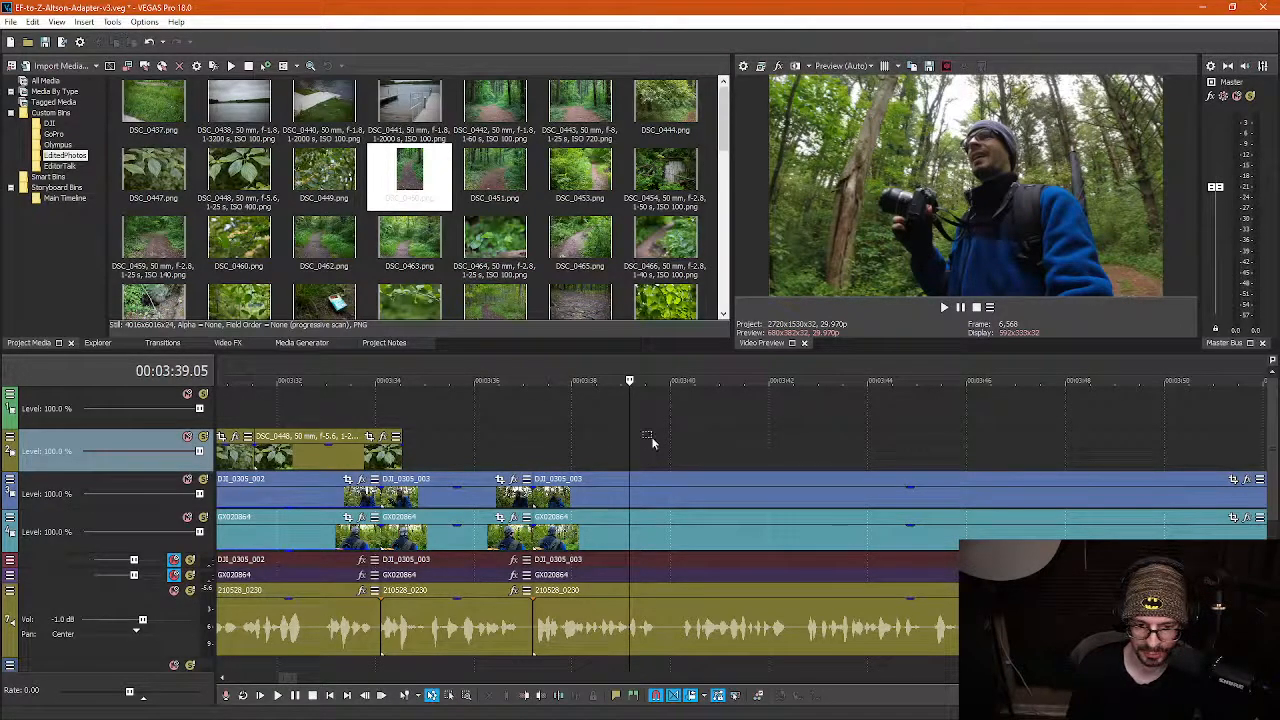
left_click(420, 696)
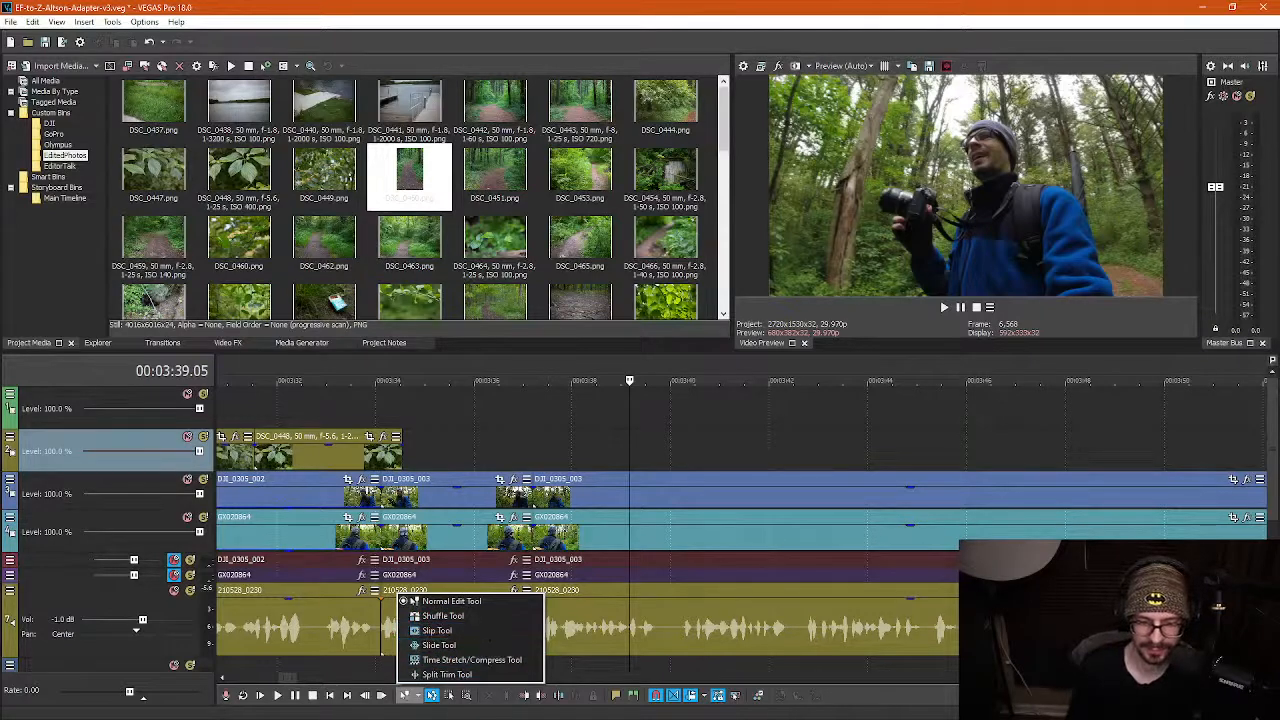
left_click(407, 700)
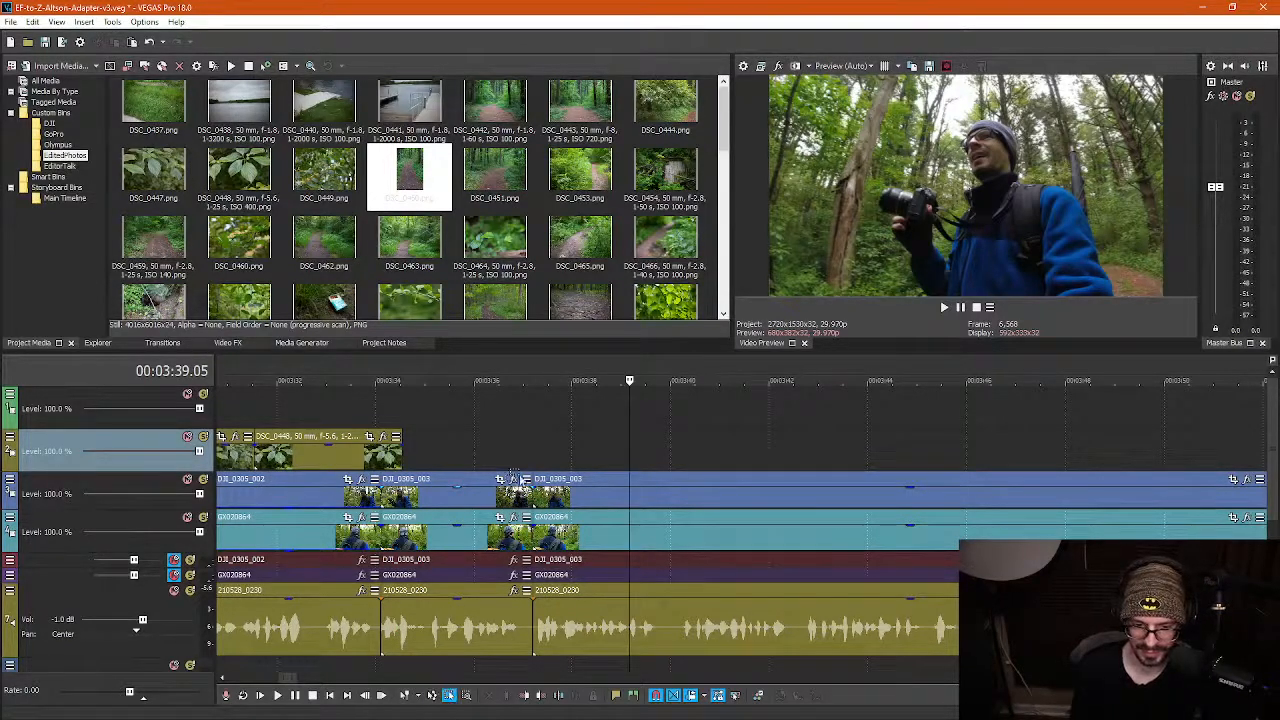
Try the Selection, Zoom and Envelope edit tools on the timeline and return to the Normal Edit Tool
left_click_drag(482, 455, 719, 638)
left_click(545, 437)
key("d")
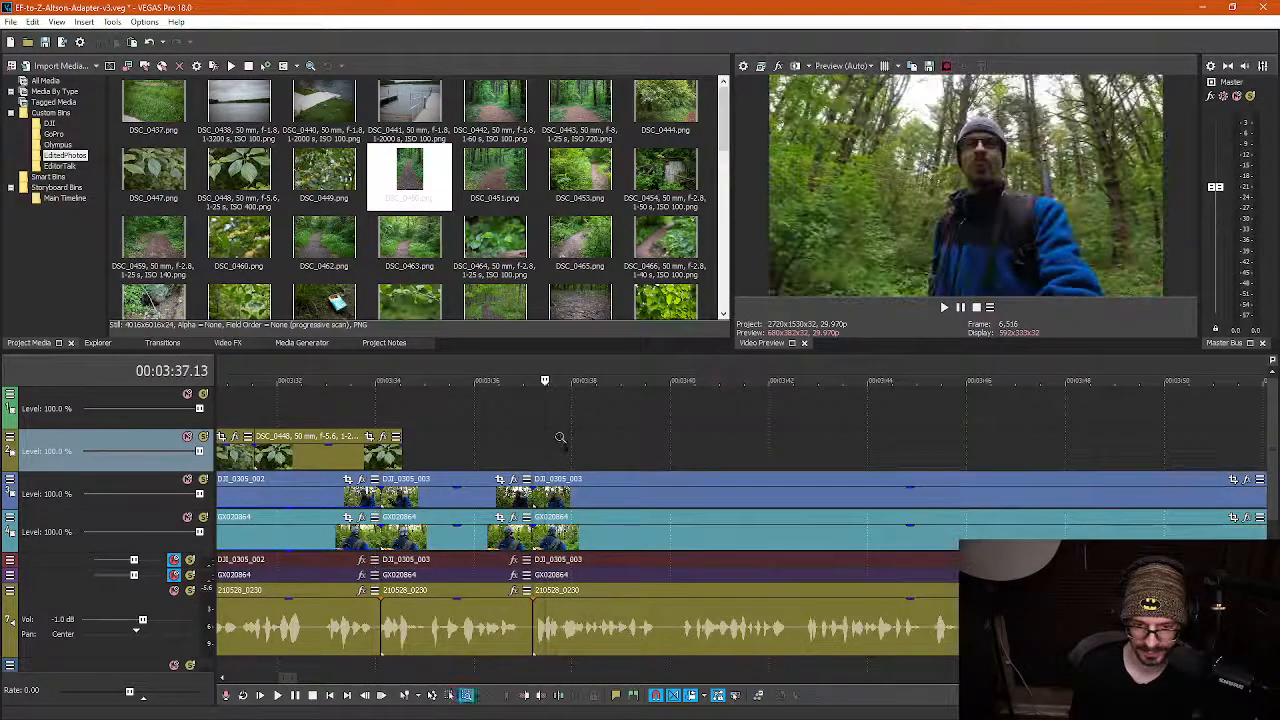
key("d")
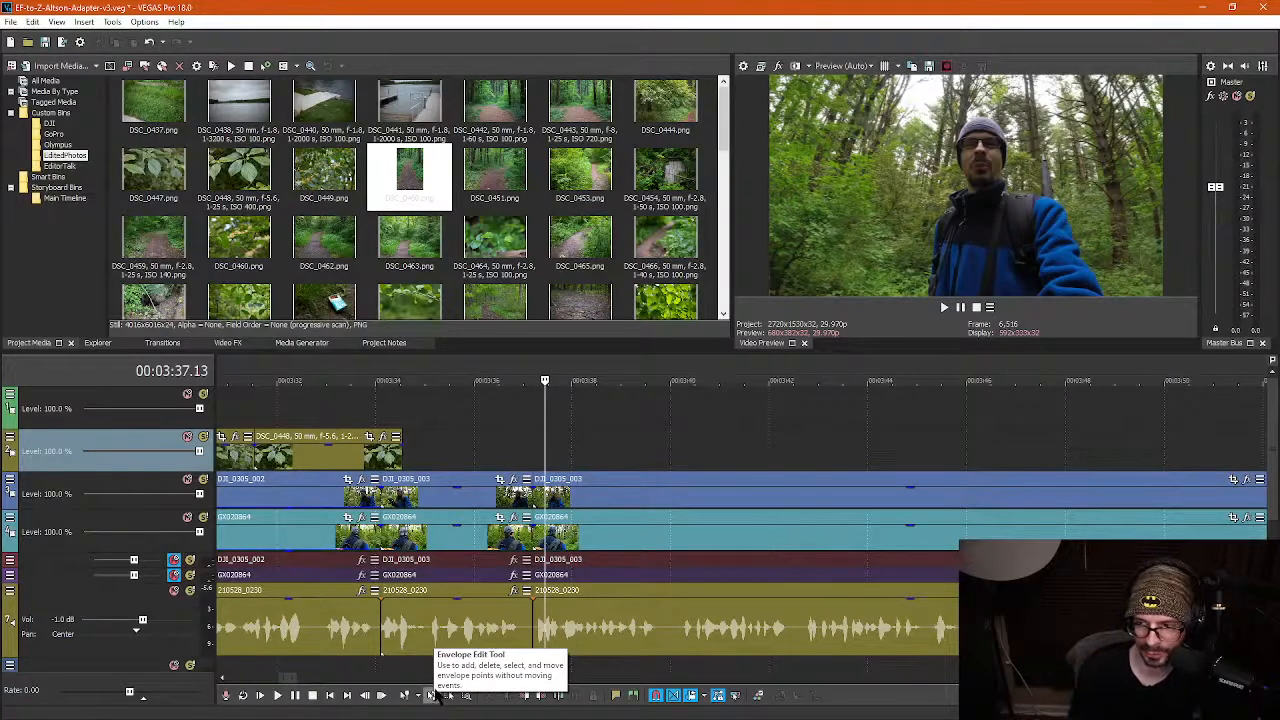
left_click(433, 695)
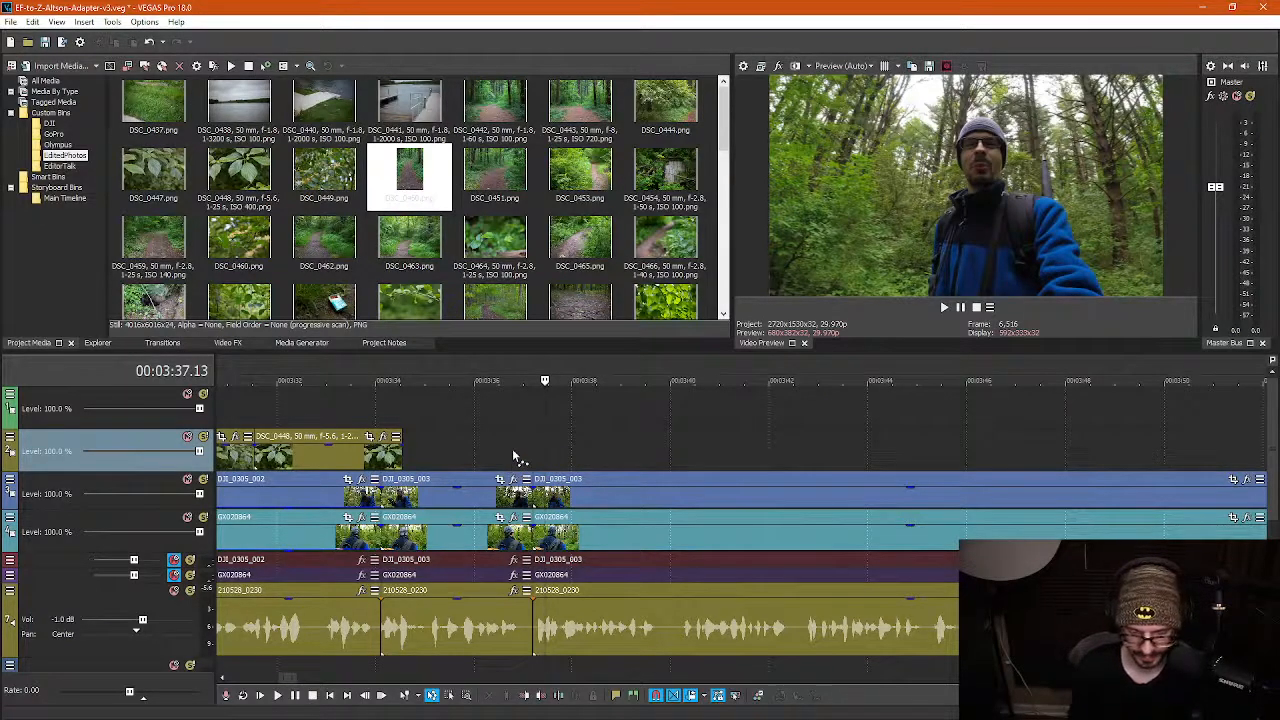
key("ctrl+d")
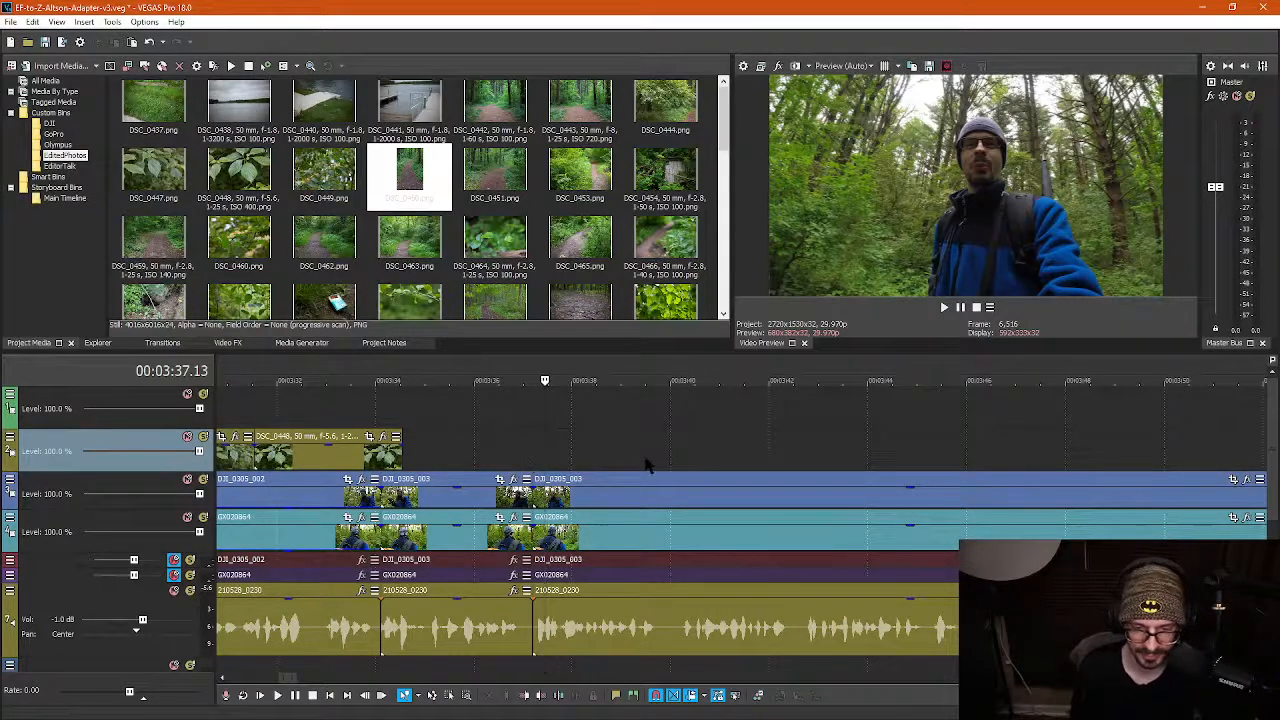
Play the joined DJI_0305_003 footage from 00:03:37.13 and scrub through the silent section after its speech, up to 00:04:22
key("space")
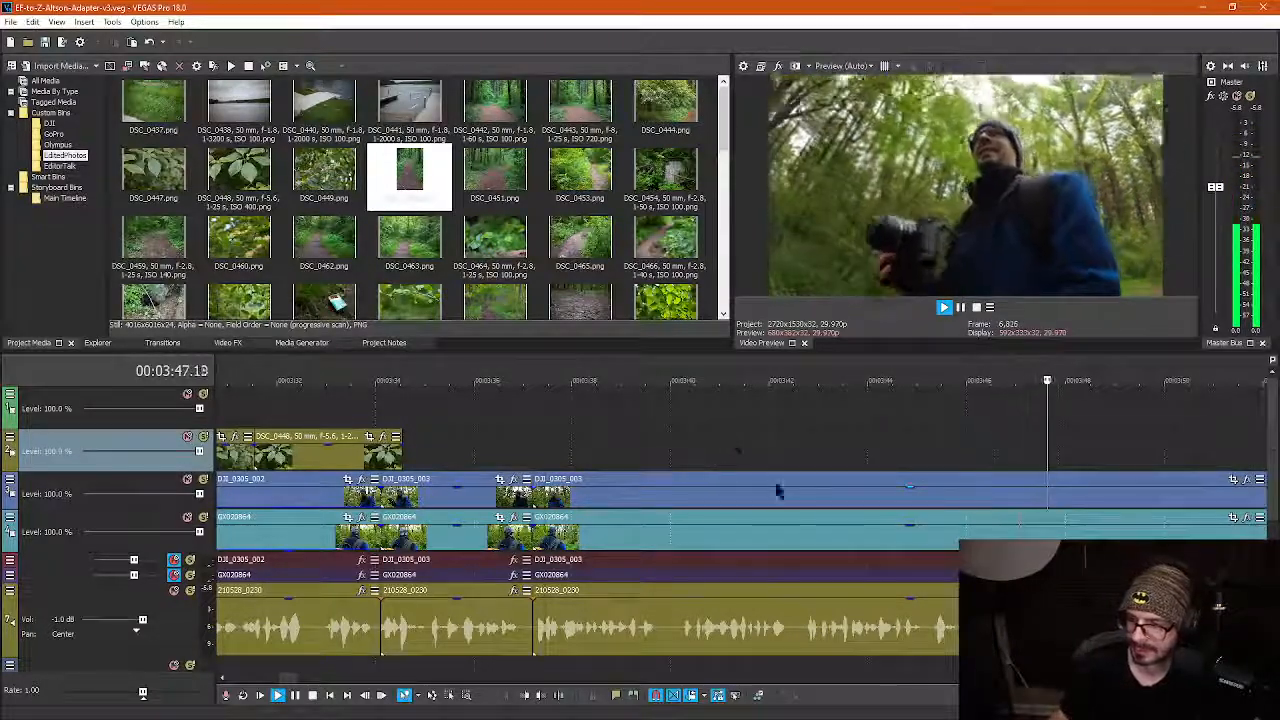
scroll(925, 512, "up", 2)
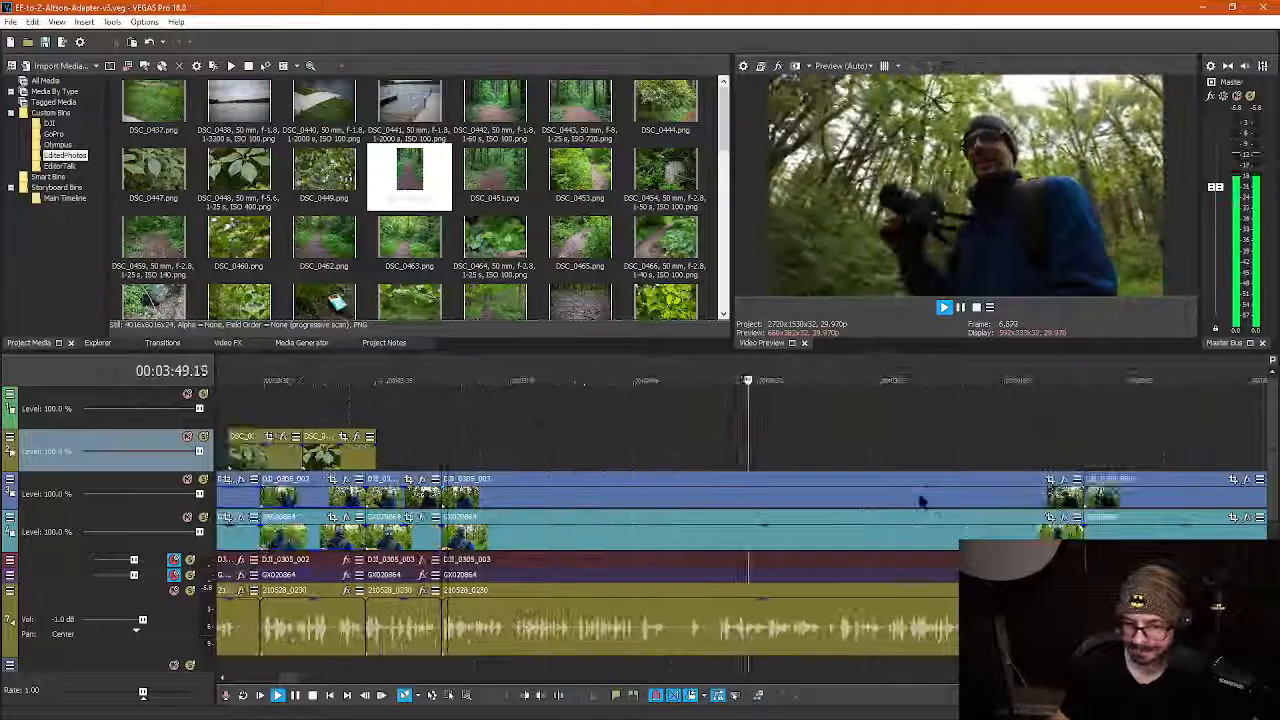
scroll(922, 502, "up", 2)
left_click_drag(873, 383, 434, 374)
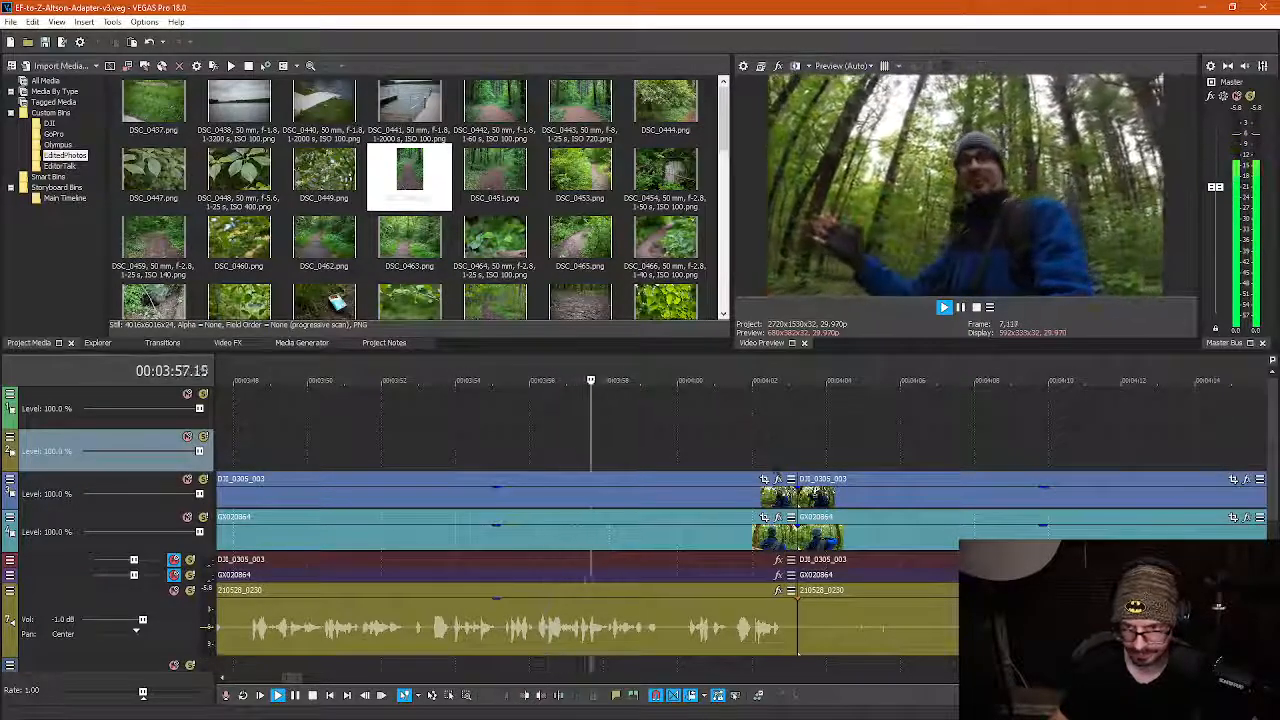
key("Return")
left_click(830, 454)
scroll(855, 458, "down", 1)
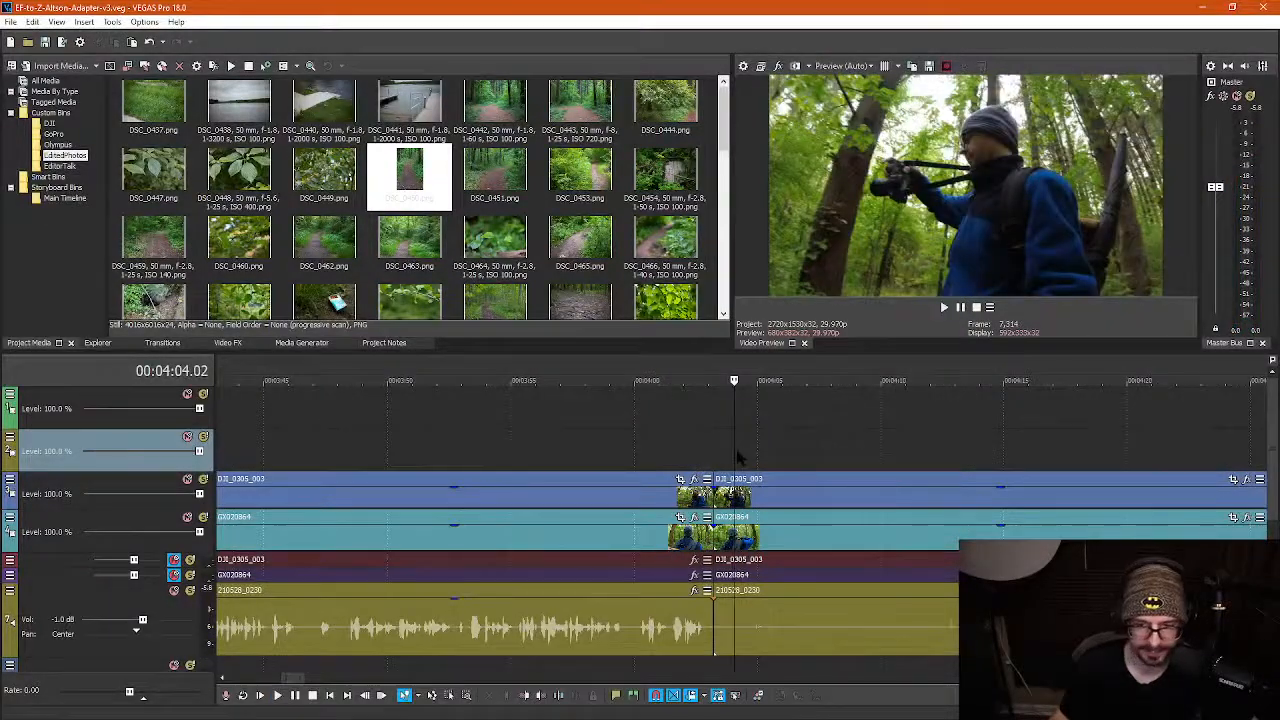
left_click(781, 455)
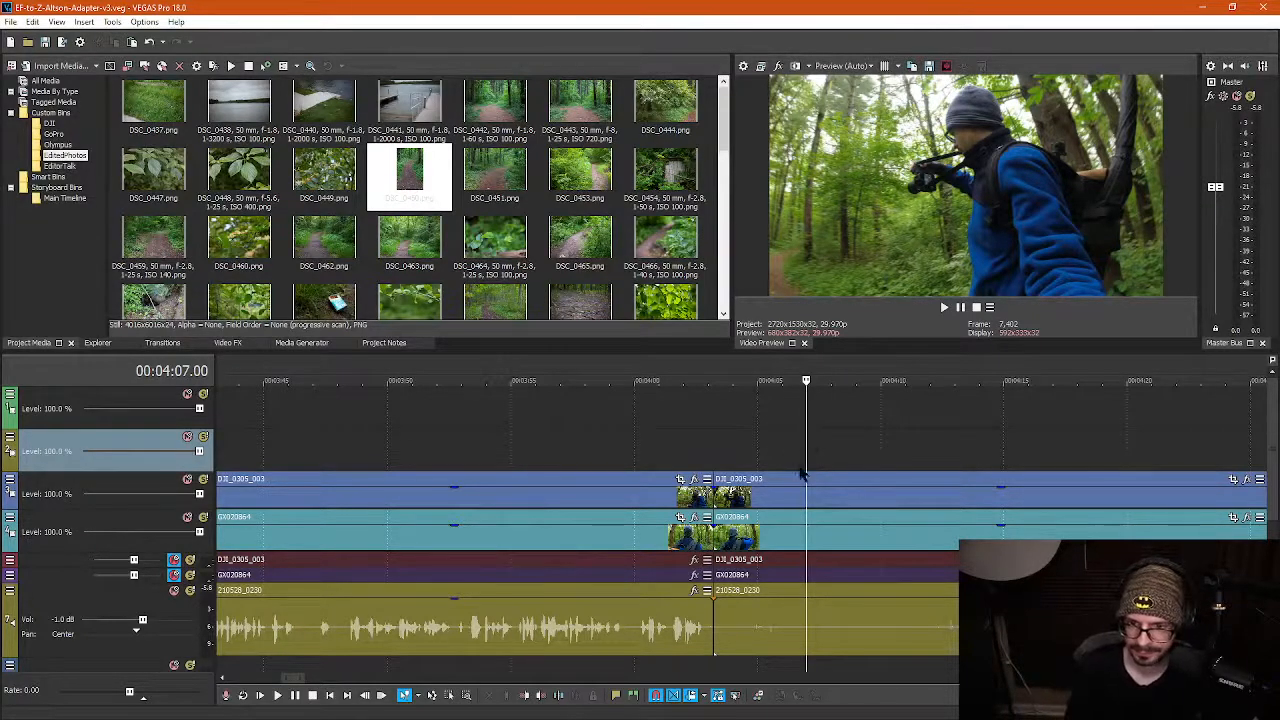
left_click_drag(799, 458, 959, 454)
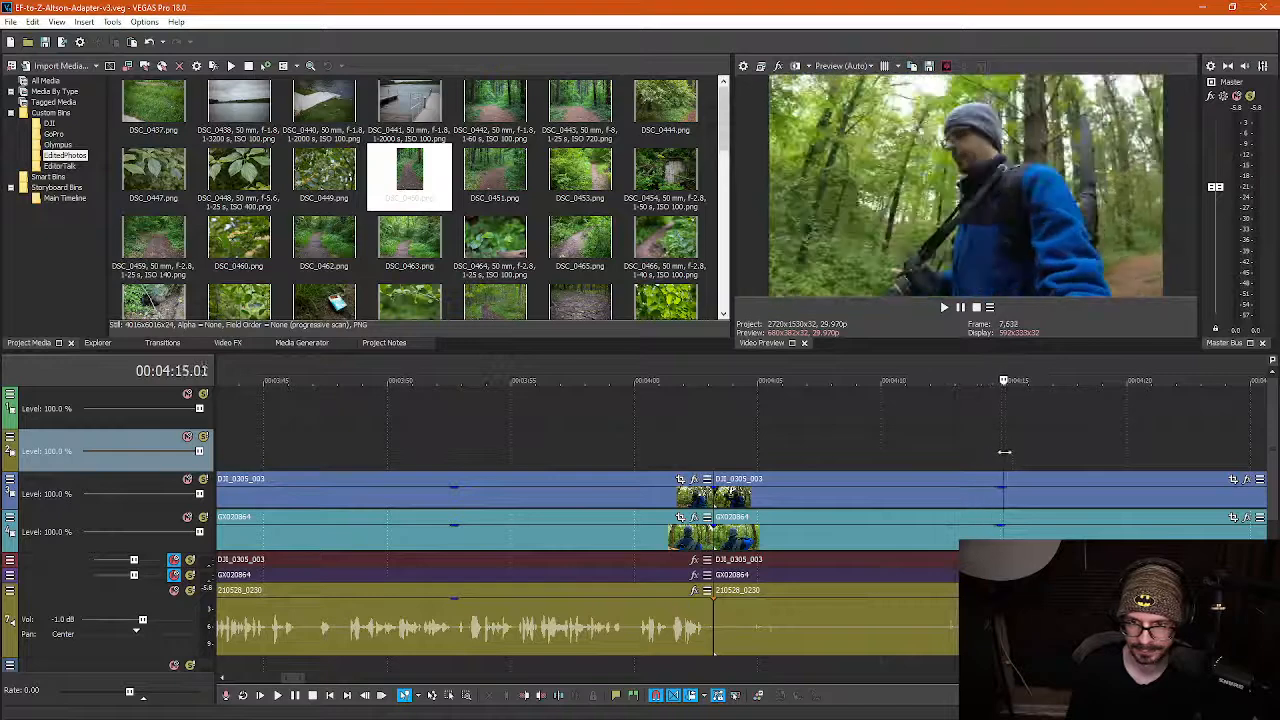
left_click_drag(1055, 447, 1093, 442)
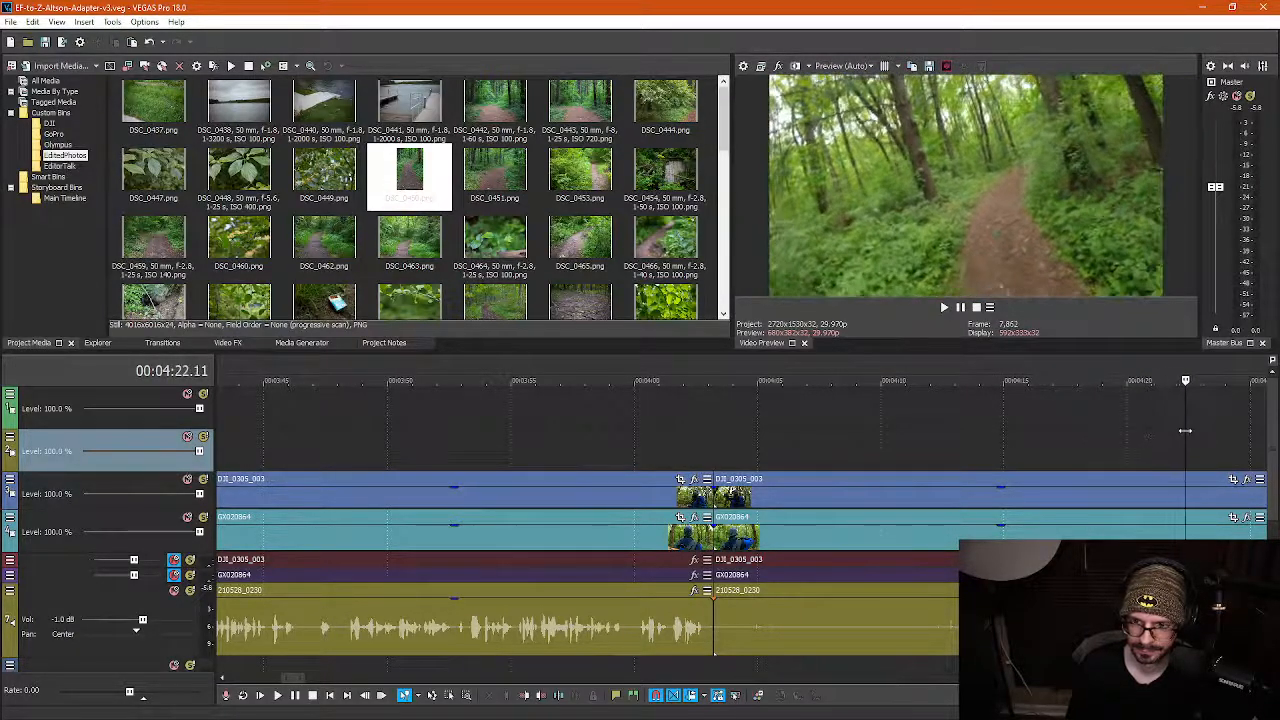
scroll(1022, 465, "down", 2)
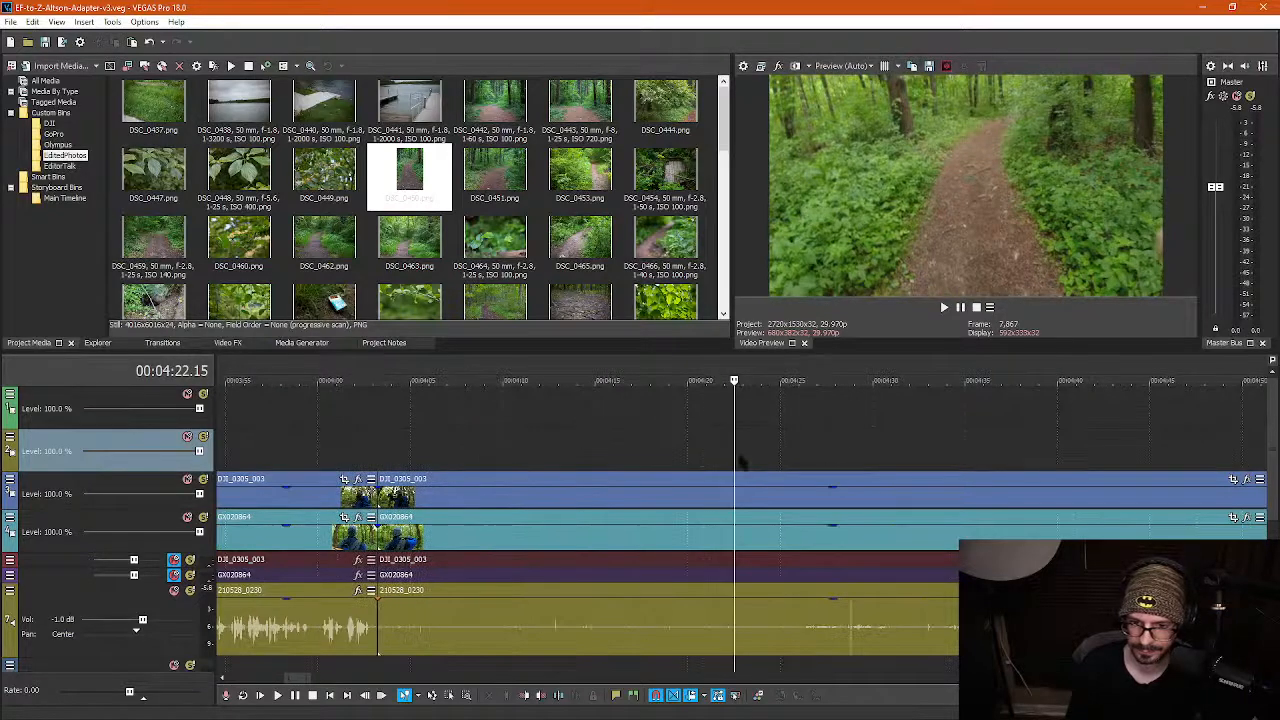
Lower the silent DJI_0305_003 clip's opacity to 0 % to check the GX020864 view beneath, and restore it to 100 %
left_click_drag(833, 494, 838, 522)
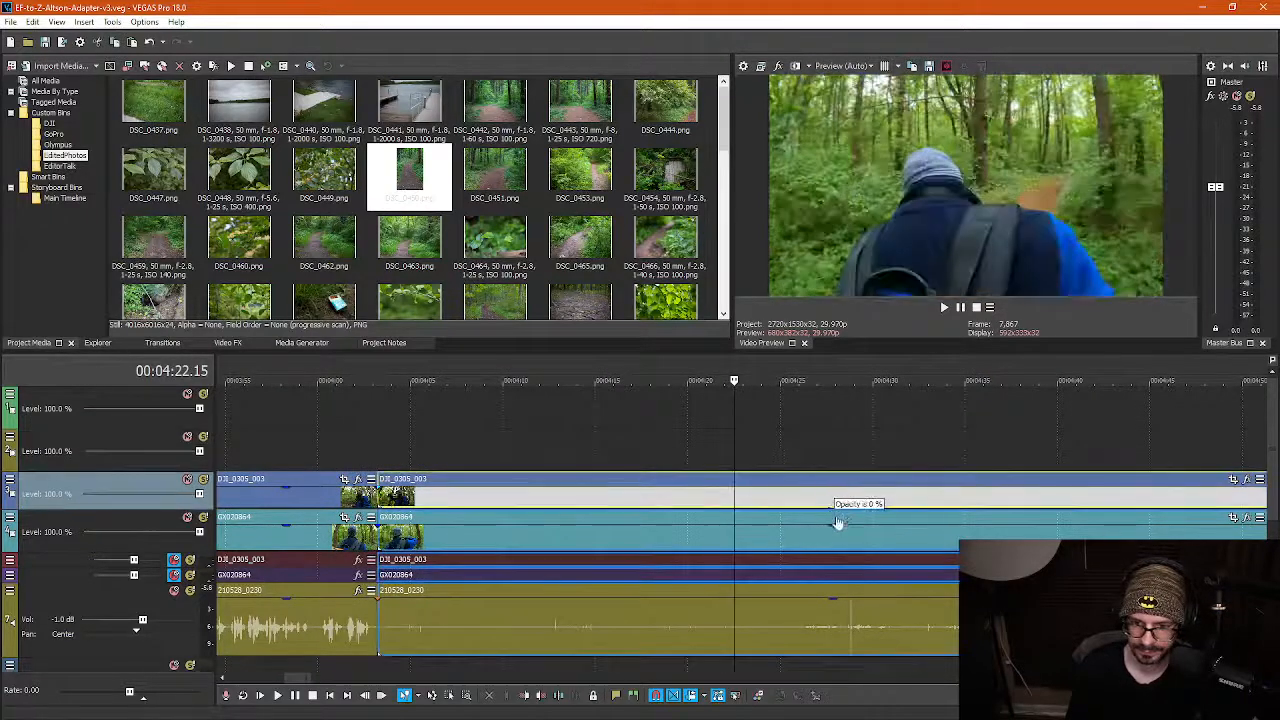
left_click_drag(737, 460, 828, 447)
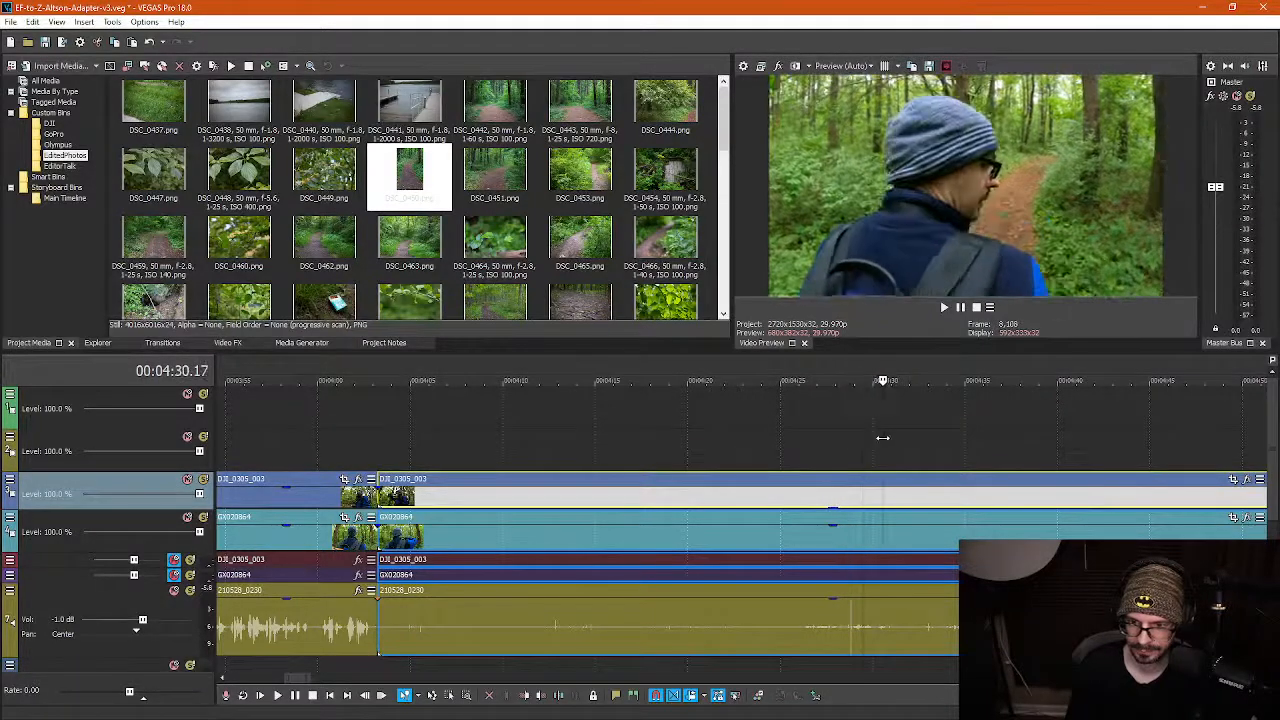
left_click_drag(835, 513, 838, 486)
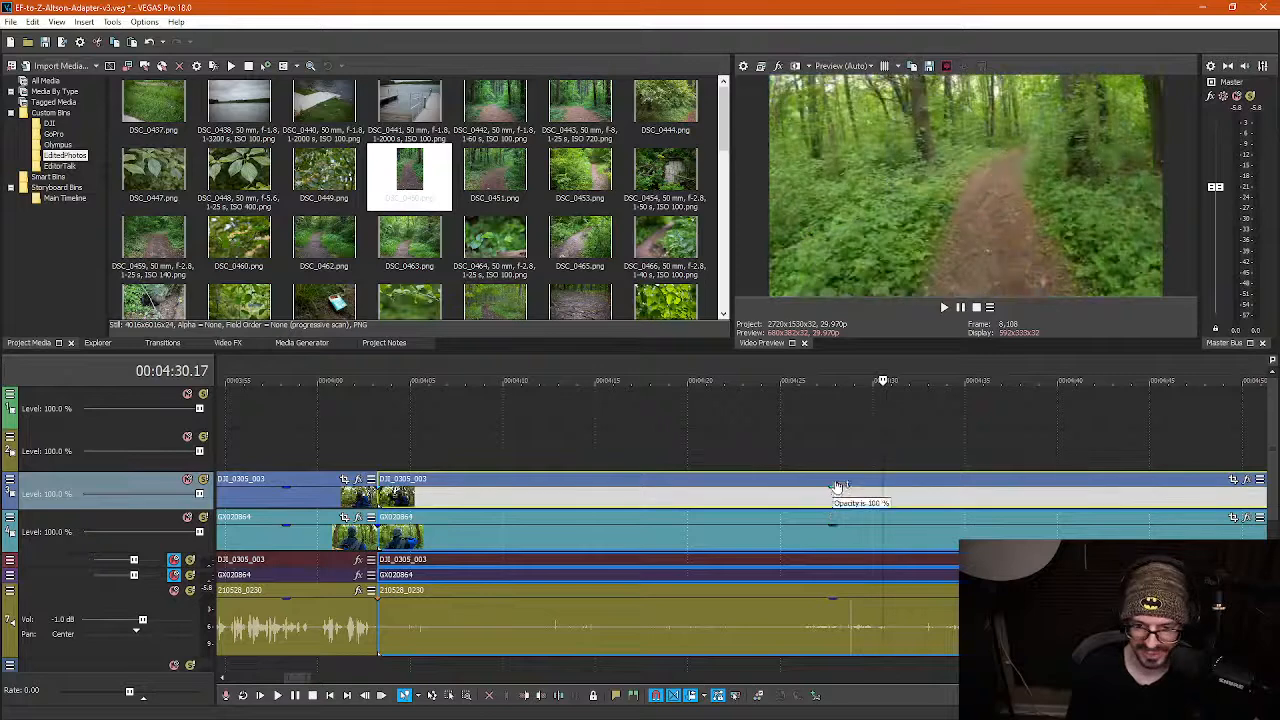
Split all footage tracks at 00:04:40.20, where speech resumes, and ripple-delete the silent section between 00:04:03.07 and that split
left_click_drag(884, 448, 907, 448)
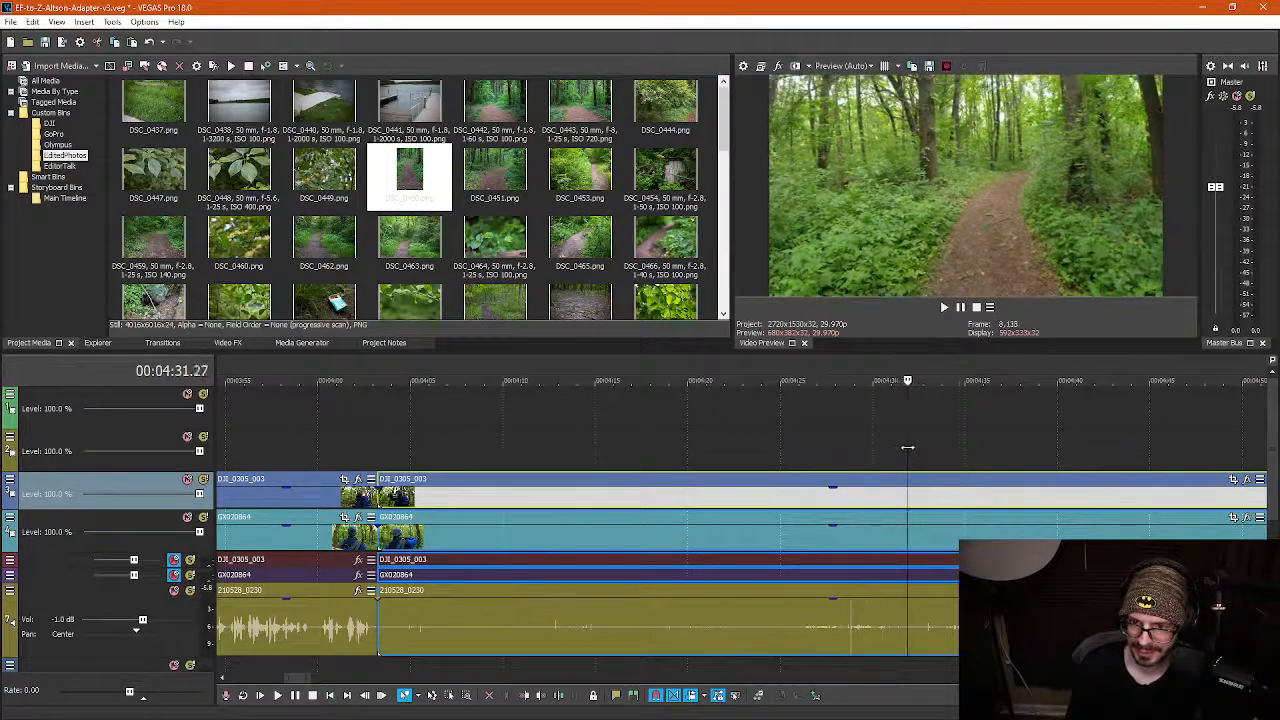
key("space")
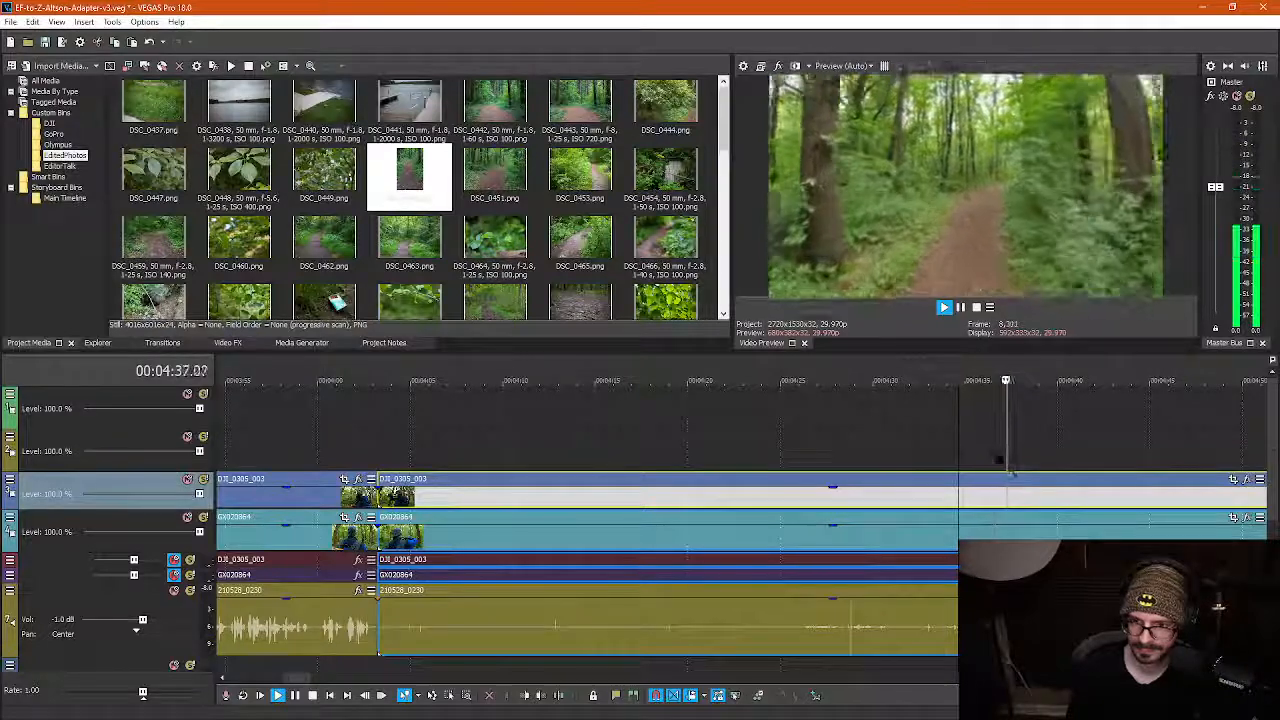
key("space")
left_click_drag(1020, 456, 1070, 456)
key("space")
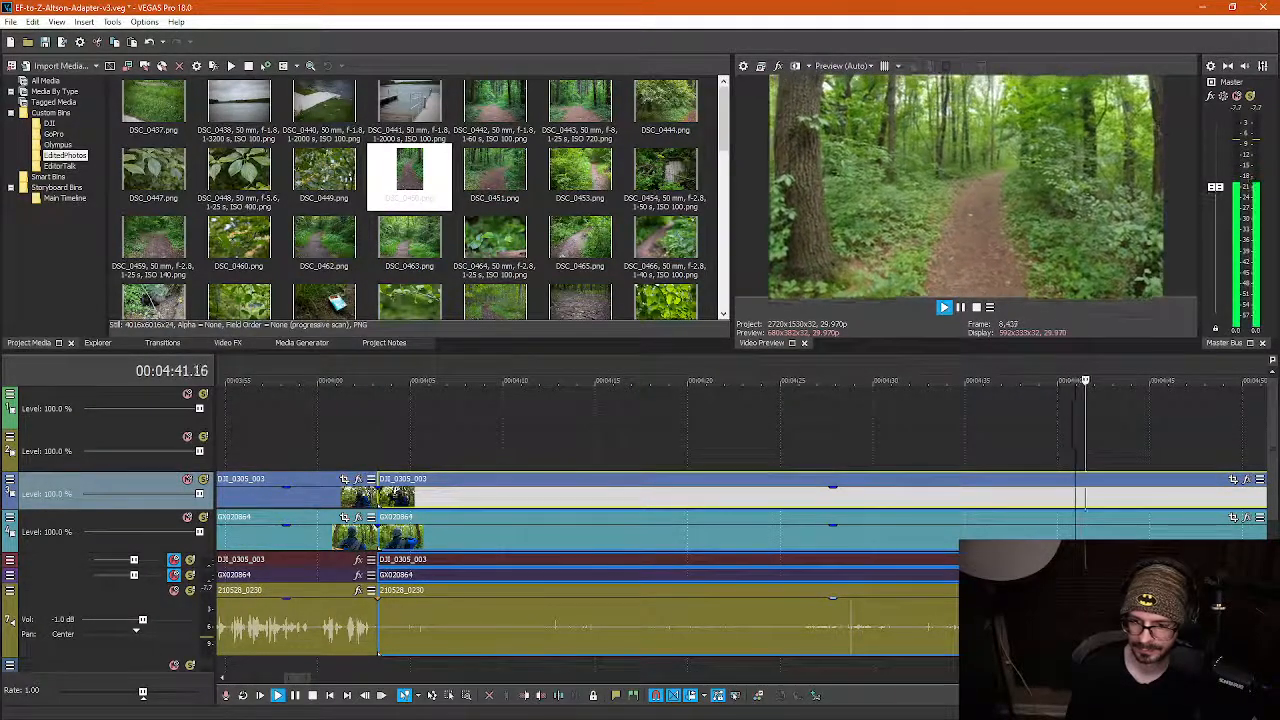
key("space")
left_click(1069, 626)
key("s")
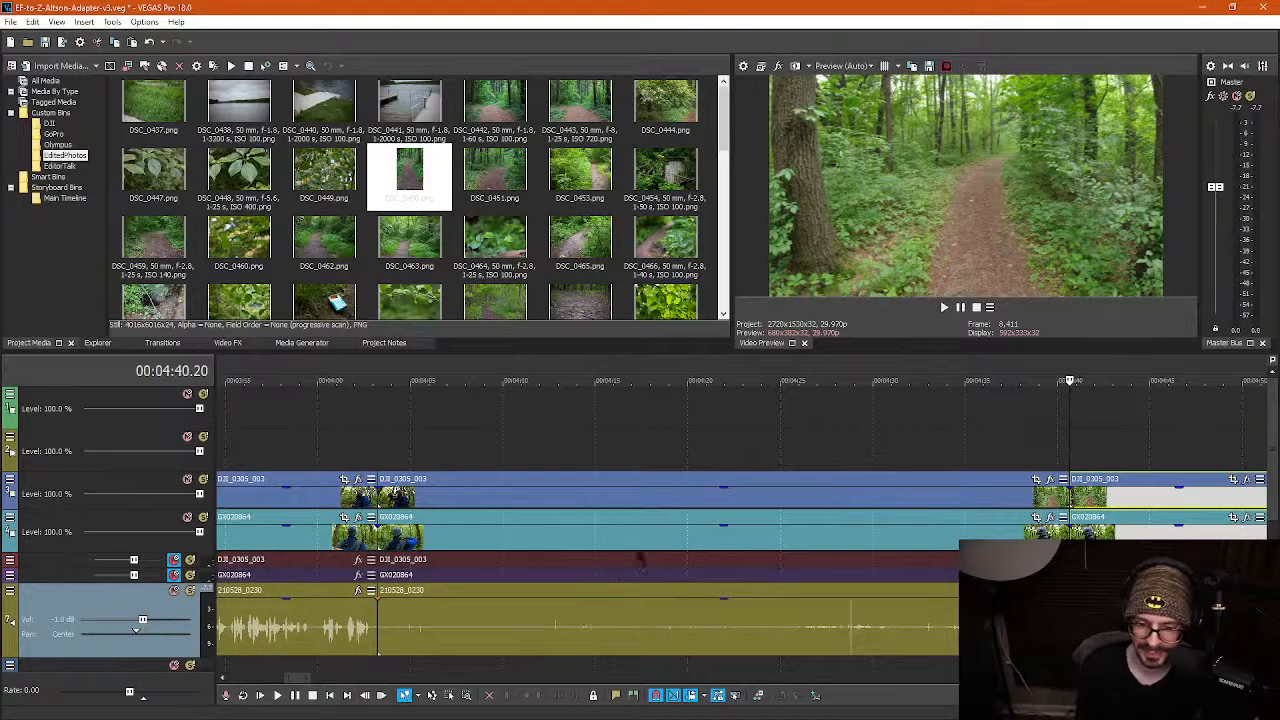
left_click(640, 545)
key("Delete")
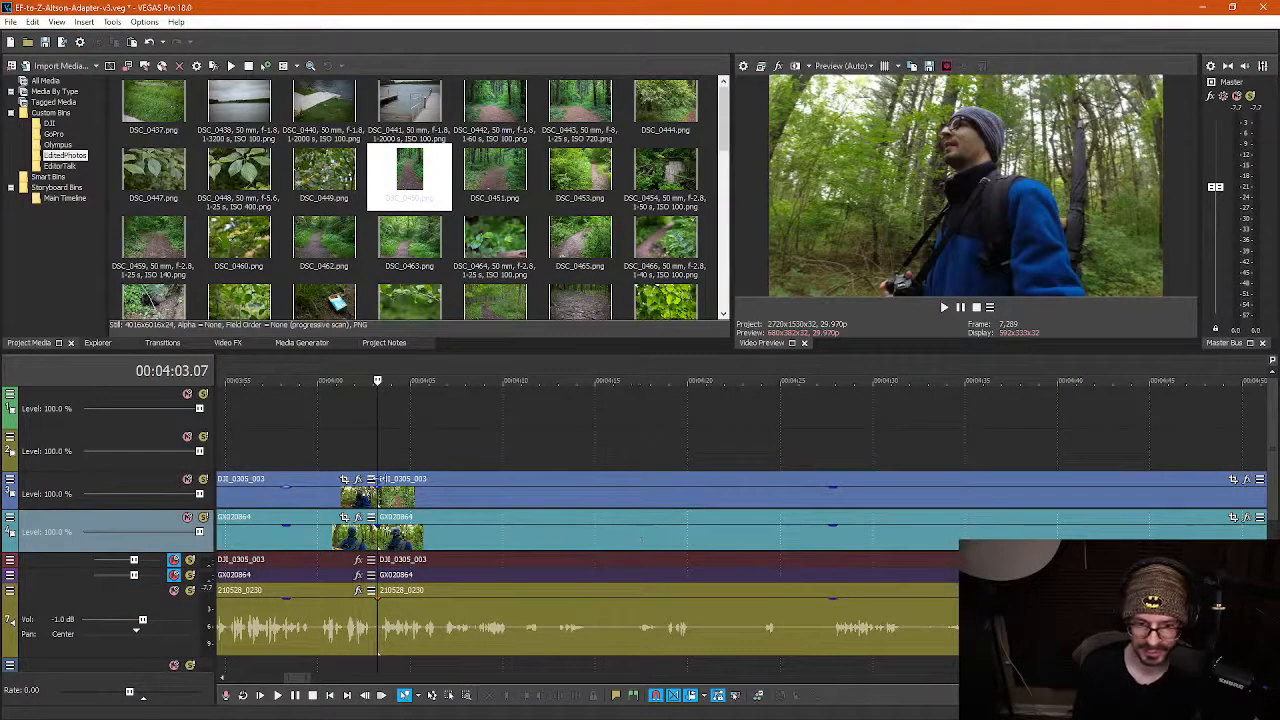
Lower the DJI_0305_003 clip following the 00:04:03.07 cut to 0 % opacity and play the GX020864 view up to 00:04:10.18
left_click_drag(837, 500, 843, 519)
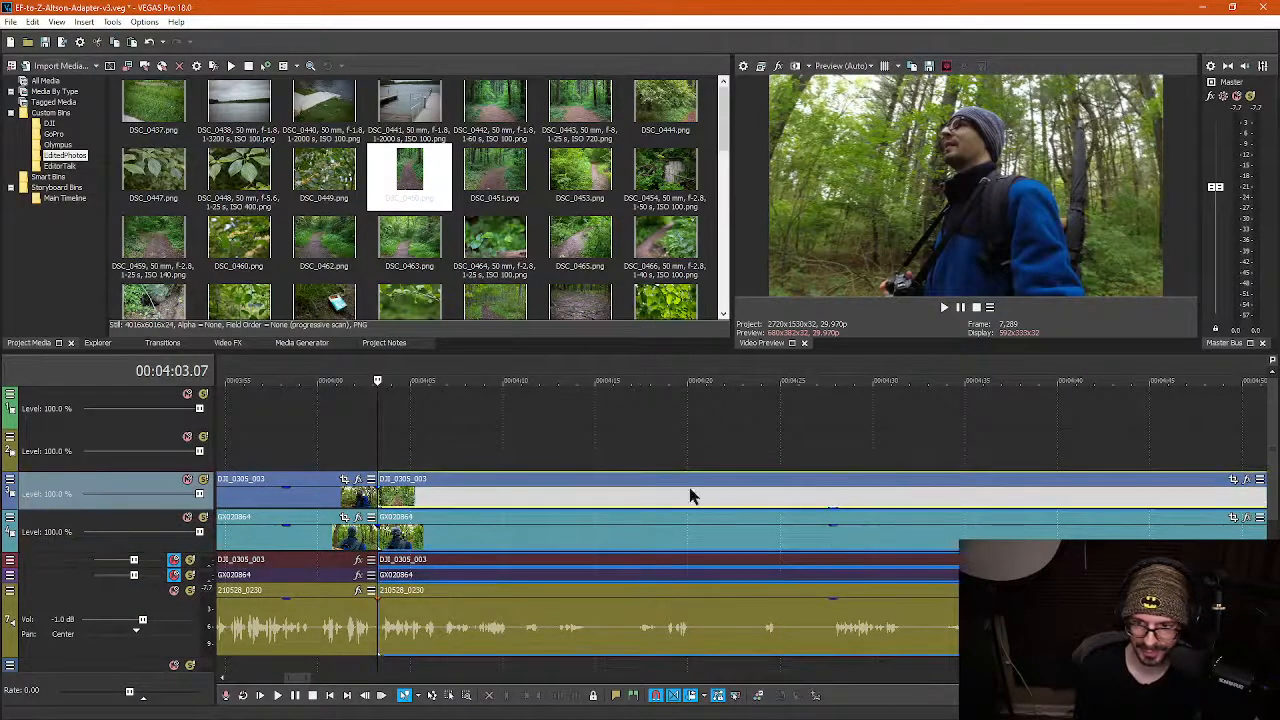
left_click(385, 430)
key("space")
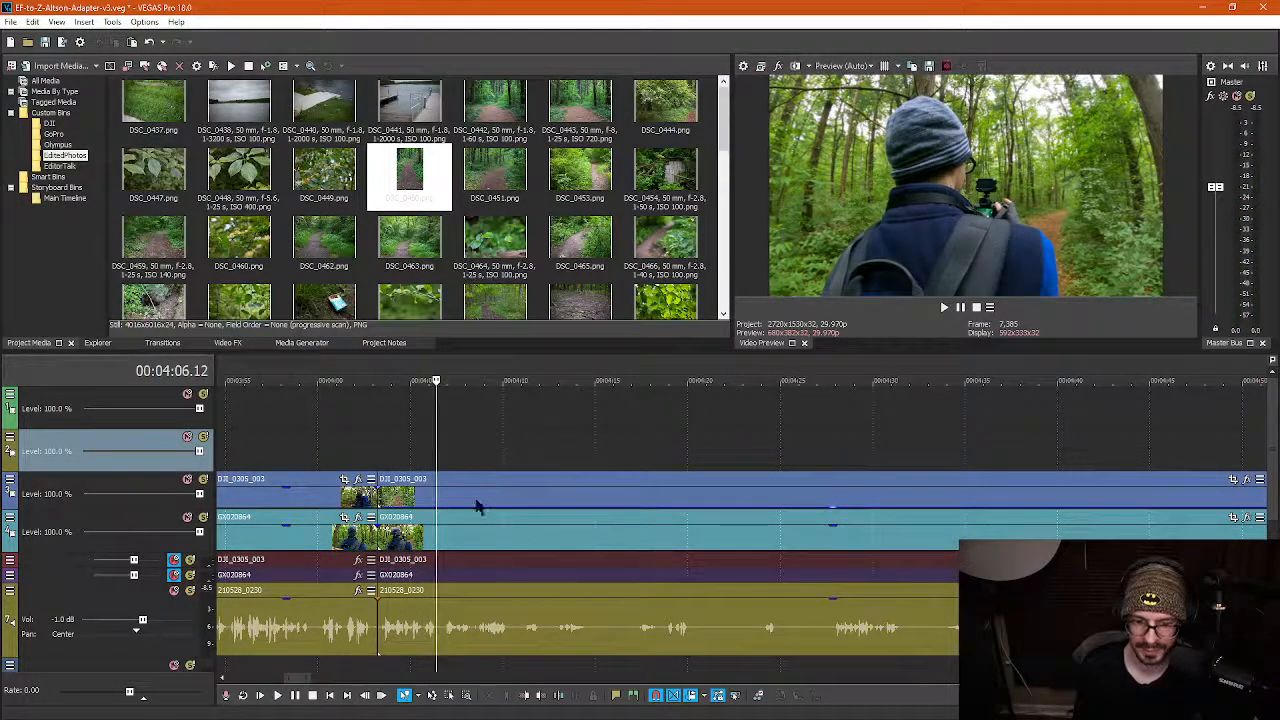
key("l")
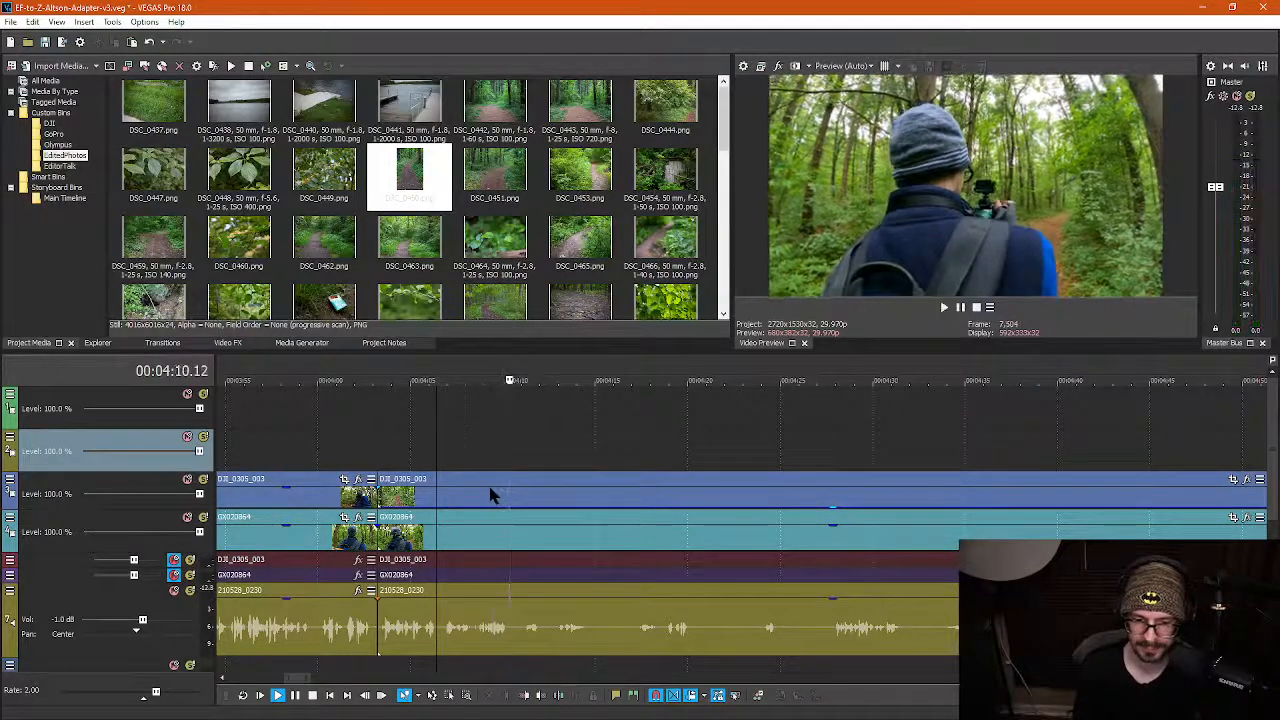
left_click(480, 535)
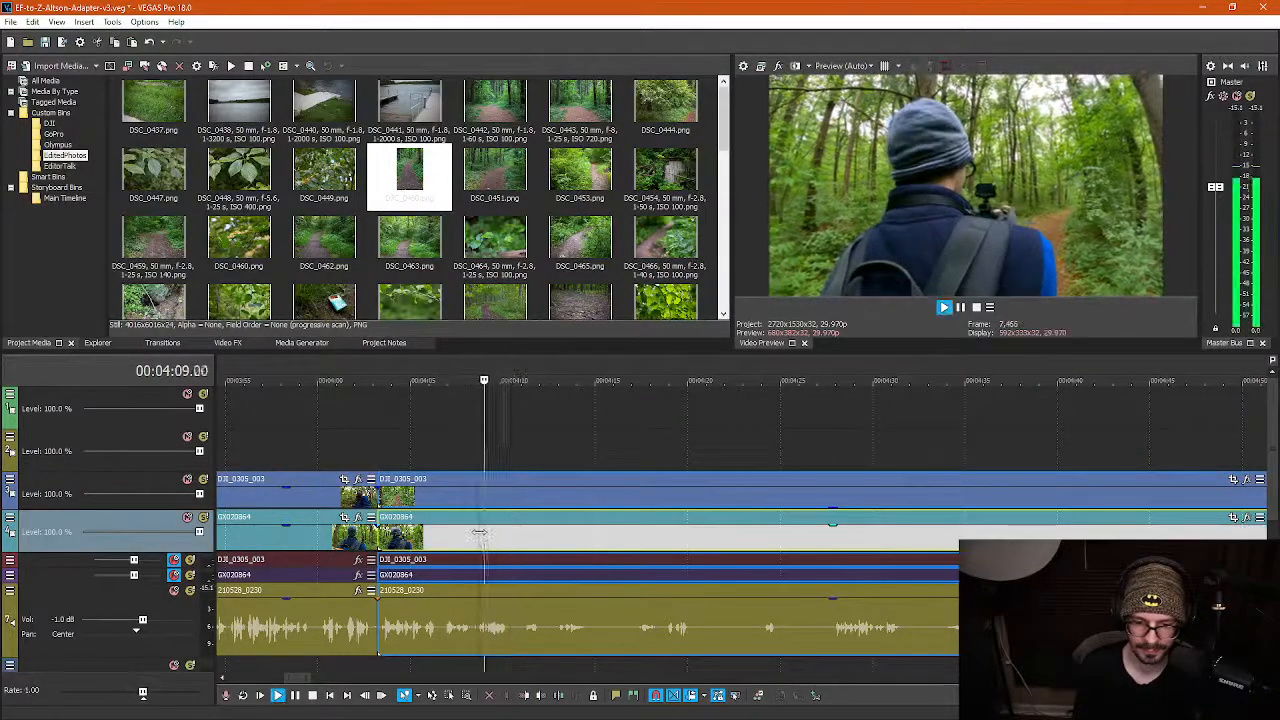
key("k")
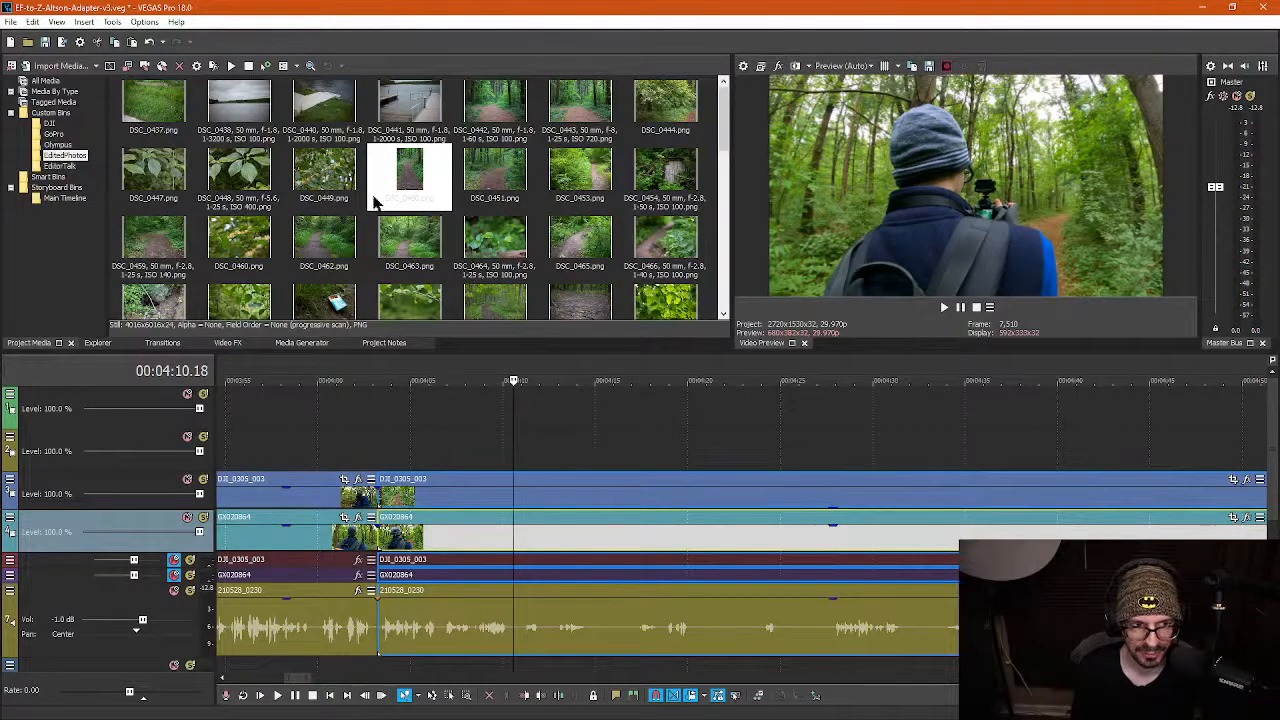
Switch to File Explorer and open the 101NCZ_5 folder inside 20210528-Z5-Altson-EF-Z-Adapter on drive R4M2 (G:)
left_click(565, 452)
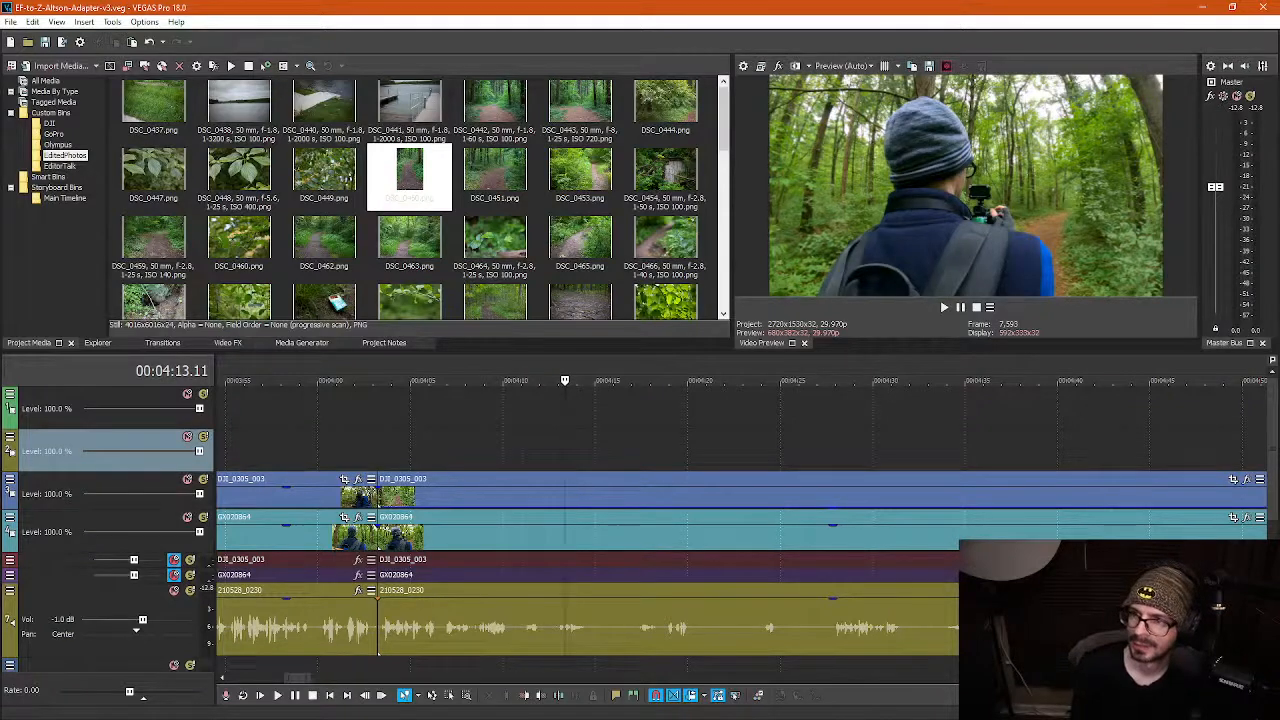
key("alt+Tab")
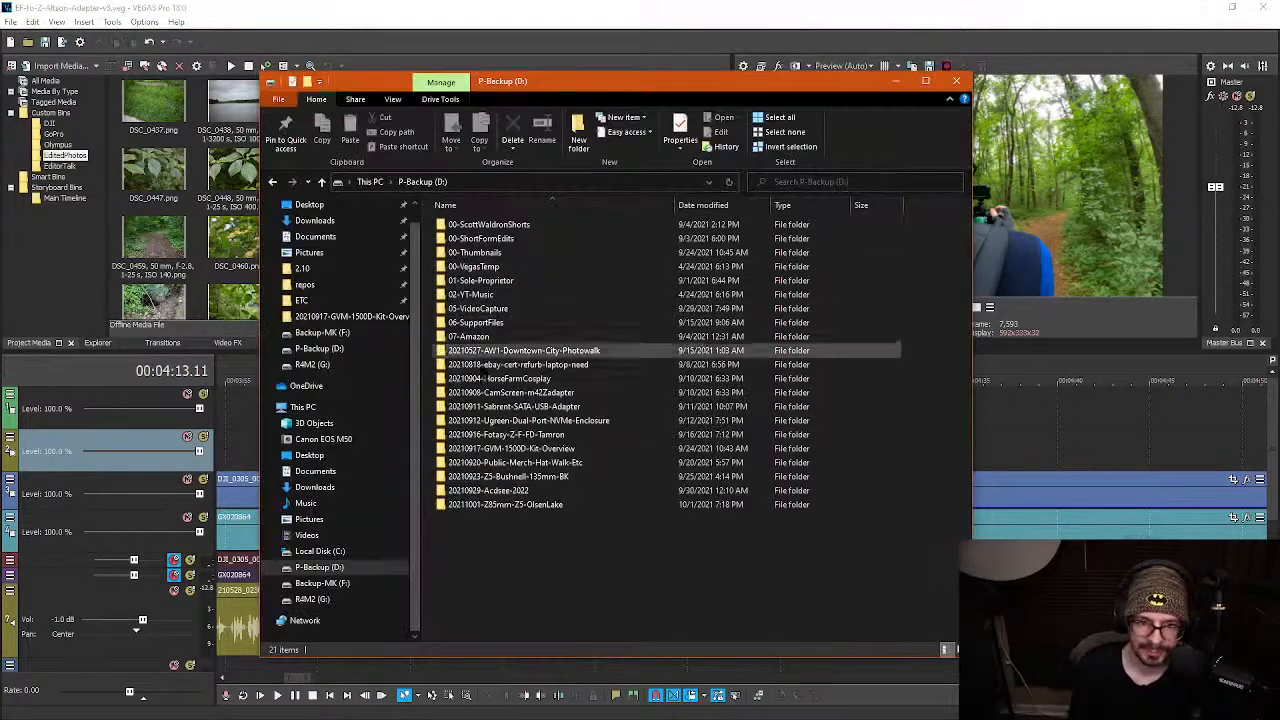
left_click(312, 599)
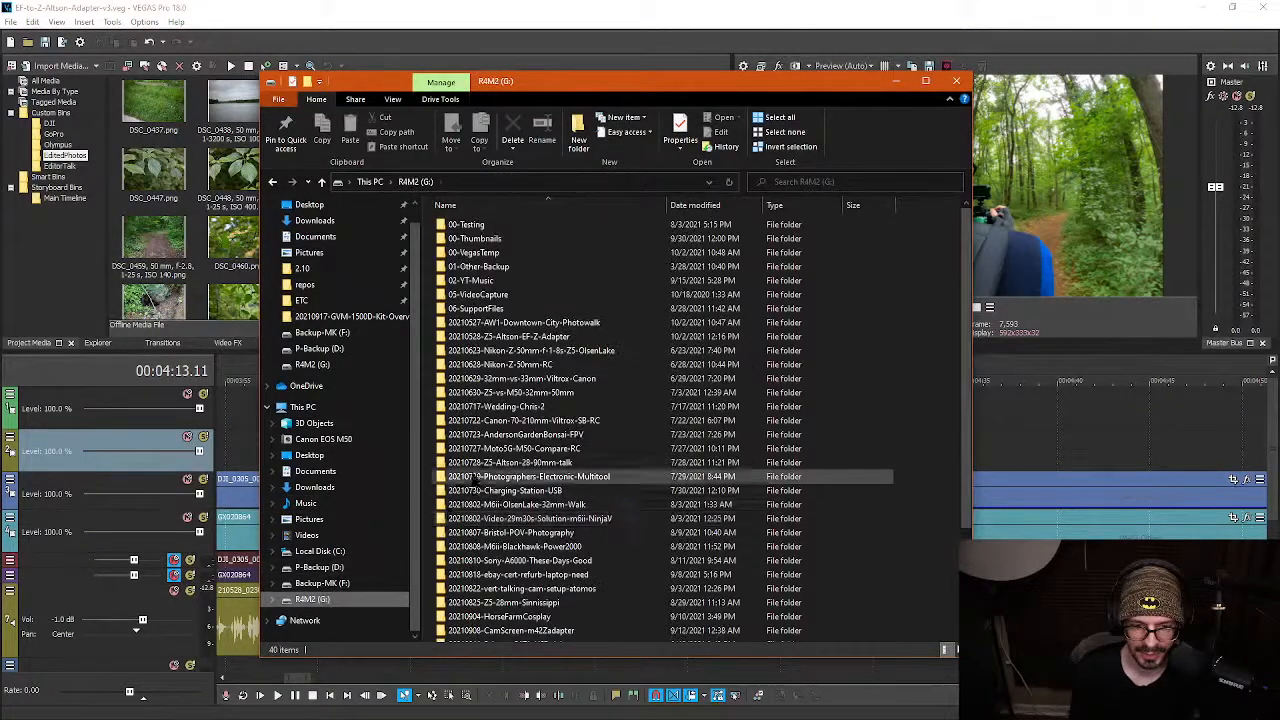
double_click(515, 338)
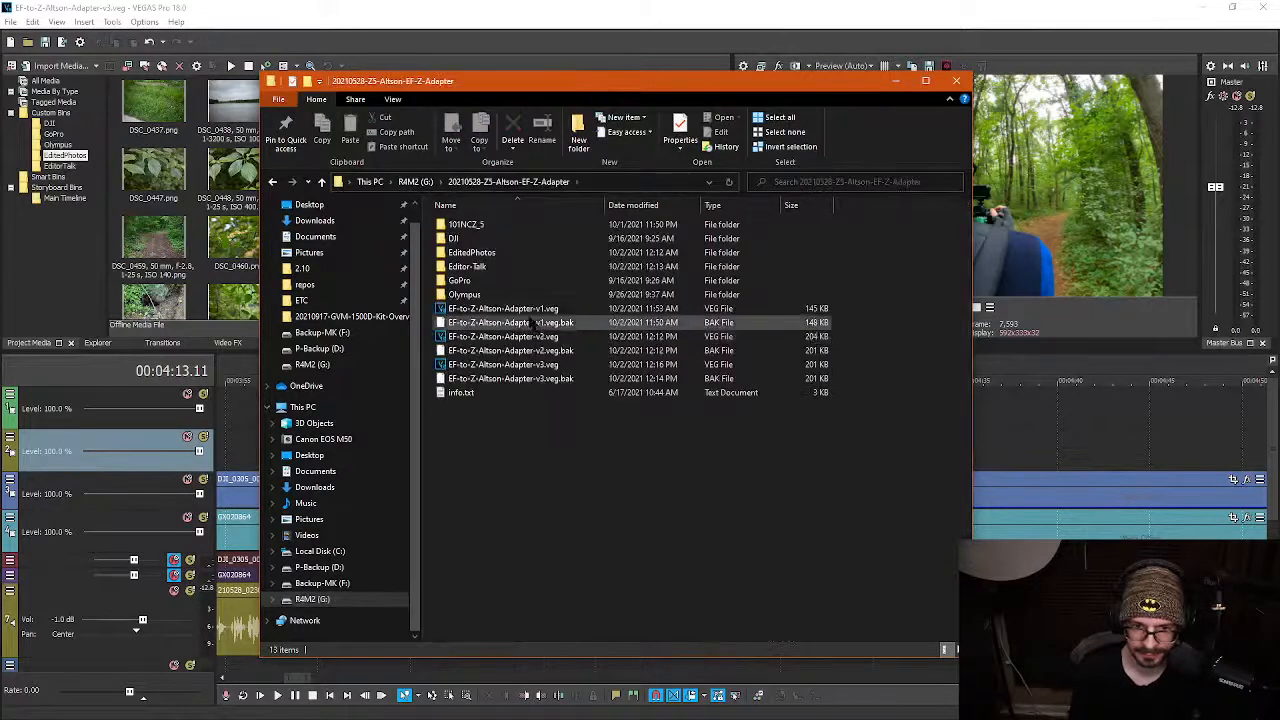
double_click(466, 224)
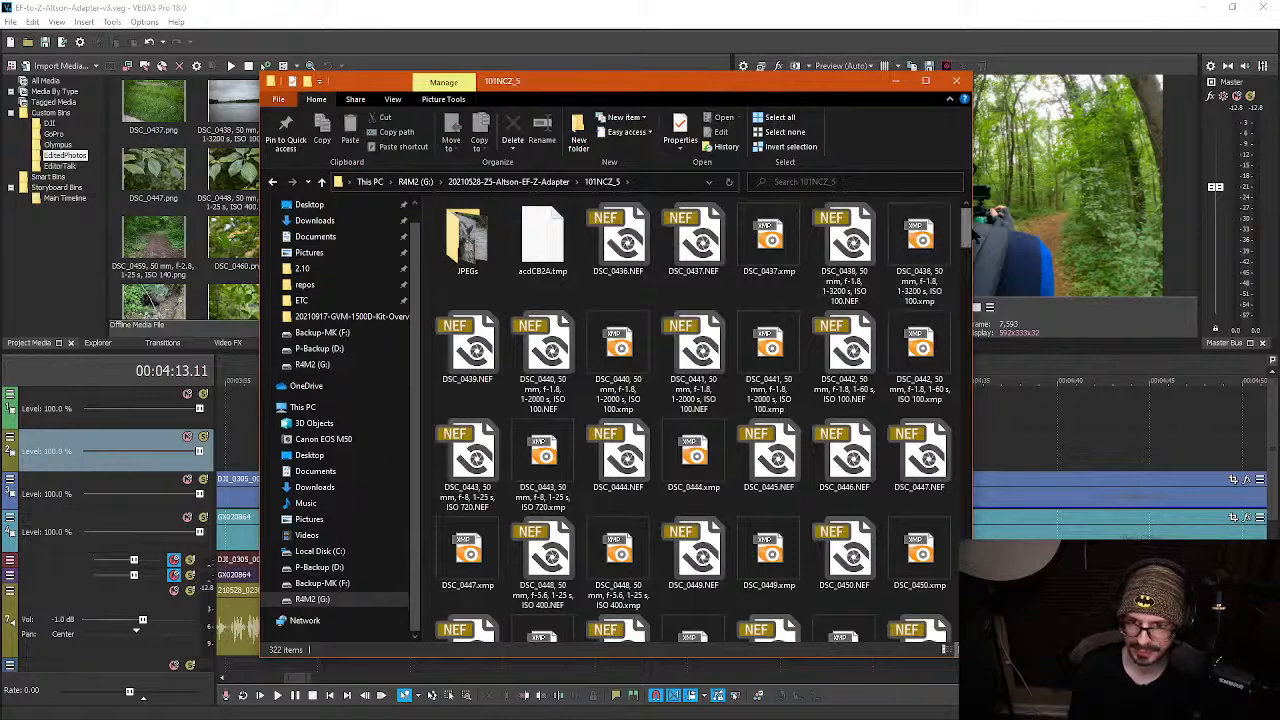
Sort the 101NCZ_5 folder by type and look through its NEF and XMP files
right_click(963, 225)
mouse_move(1028, 254)
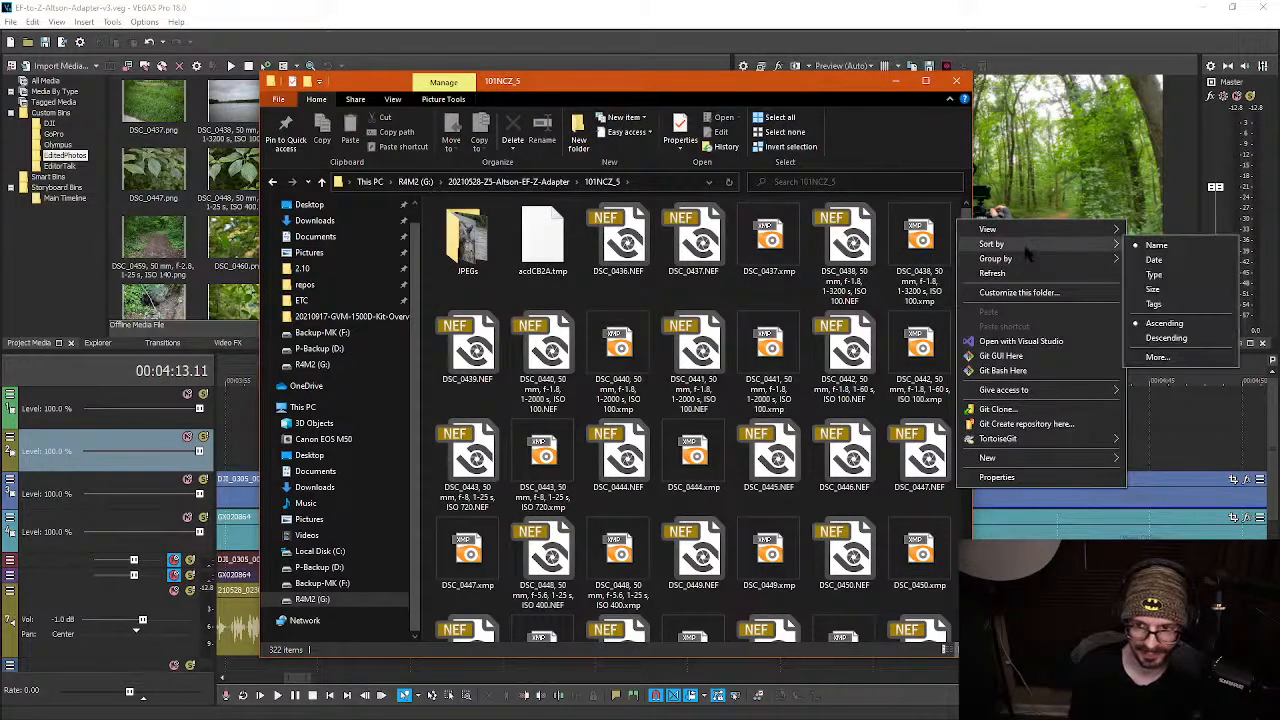
left_click(1150, 275)
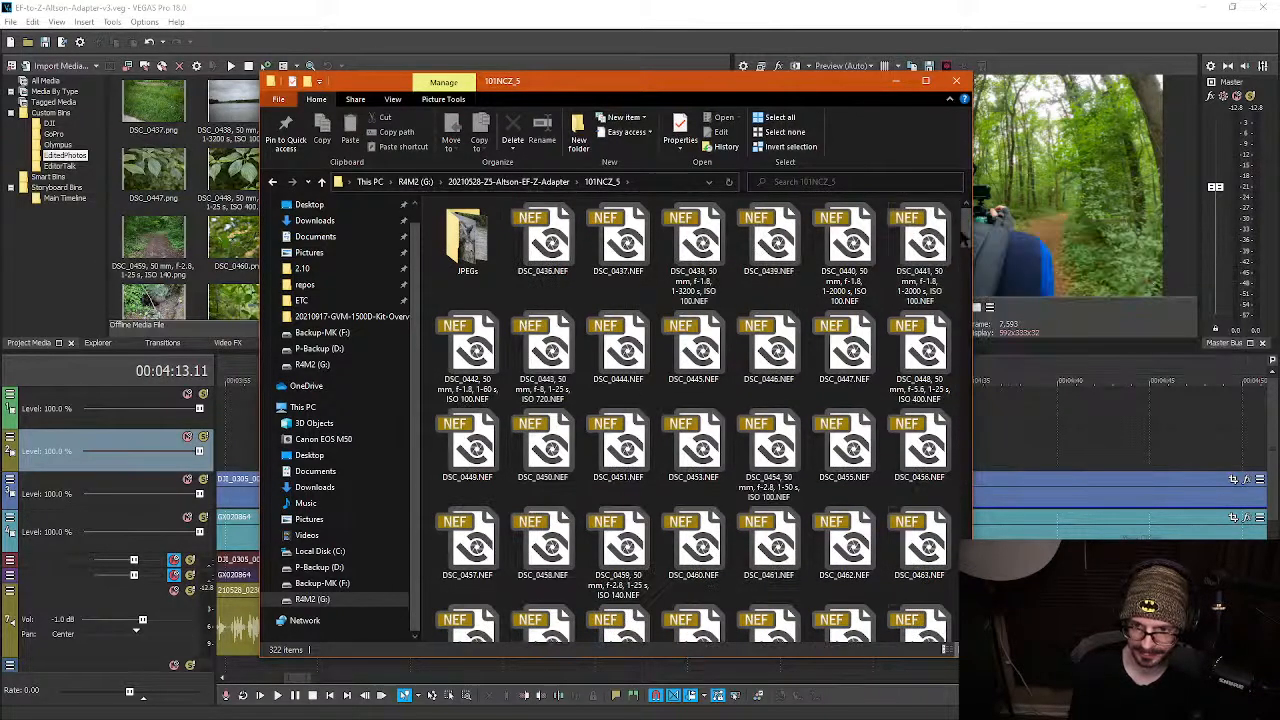
scroll(966, 232, "down", 15)
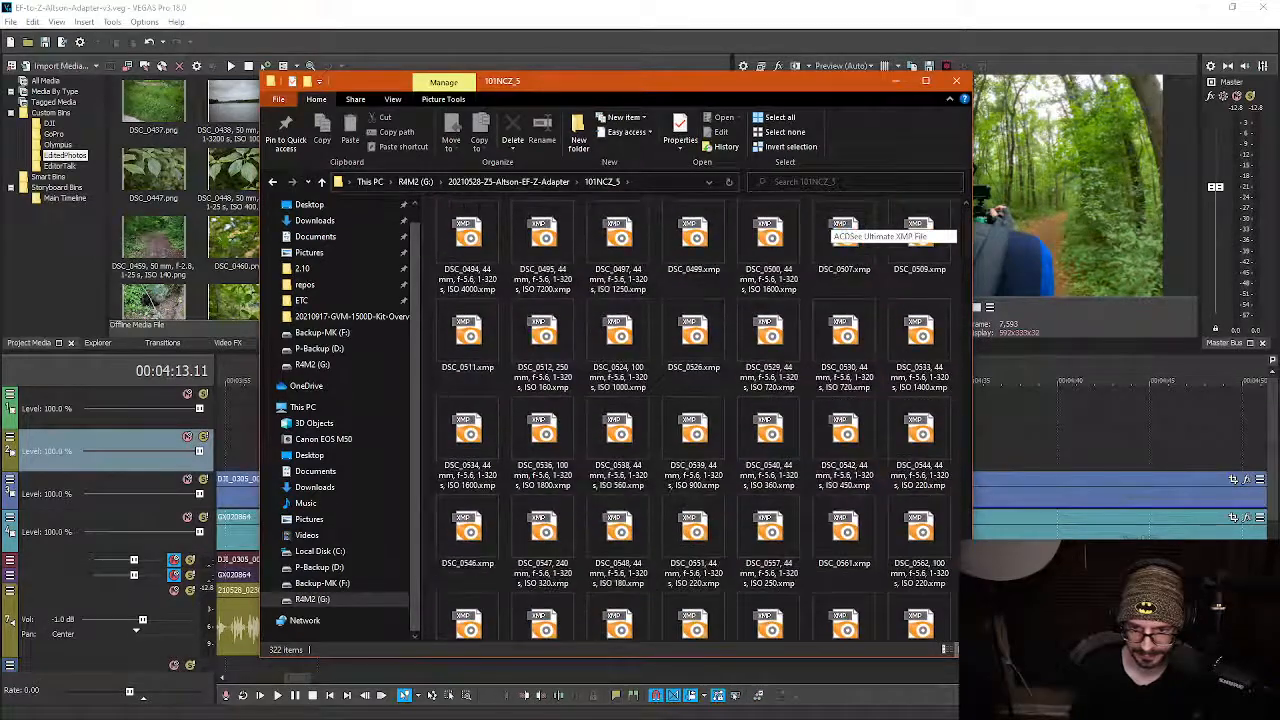
left_click_drag(967, 618, 1008, 204)
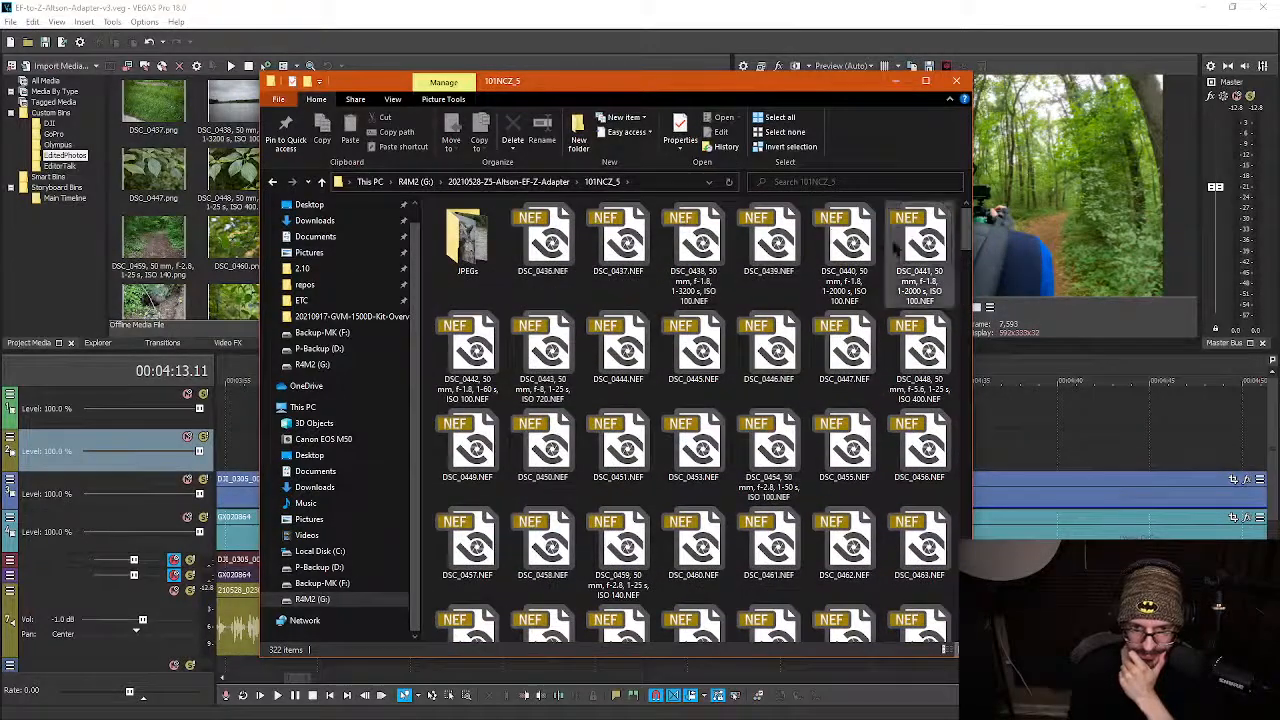
Look through the photos in the JPEGs subfolder and return to the 101NCZ_5 folder
double_click(466, 245)
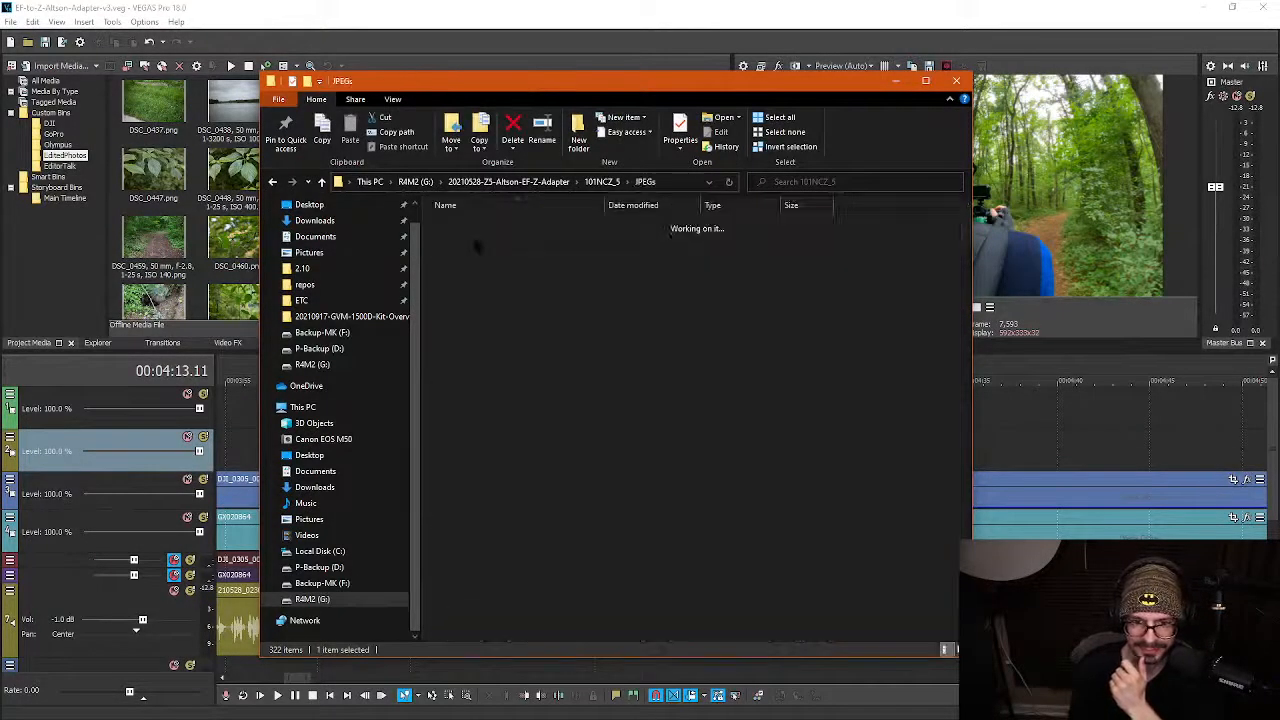
left_click_drag(965, 250, 978, 610)
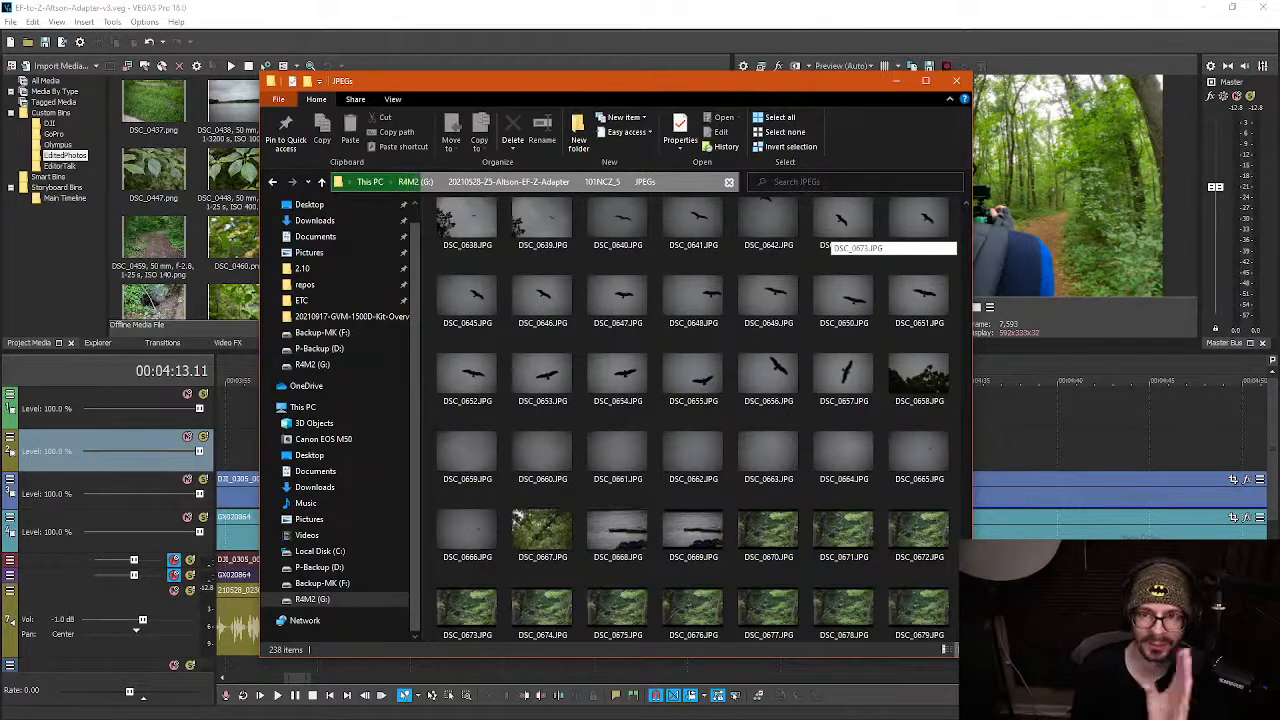
left_click_drag(978, 610, 966, 240)
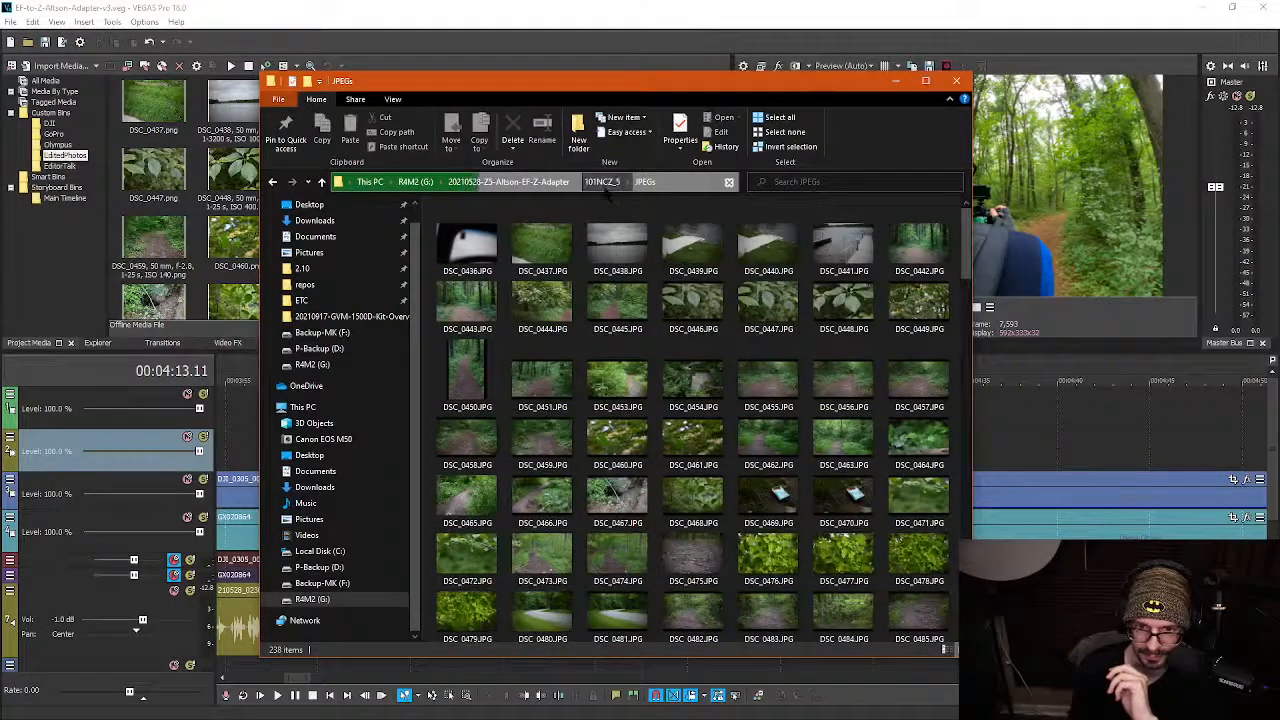
left_click(604, 186)
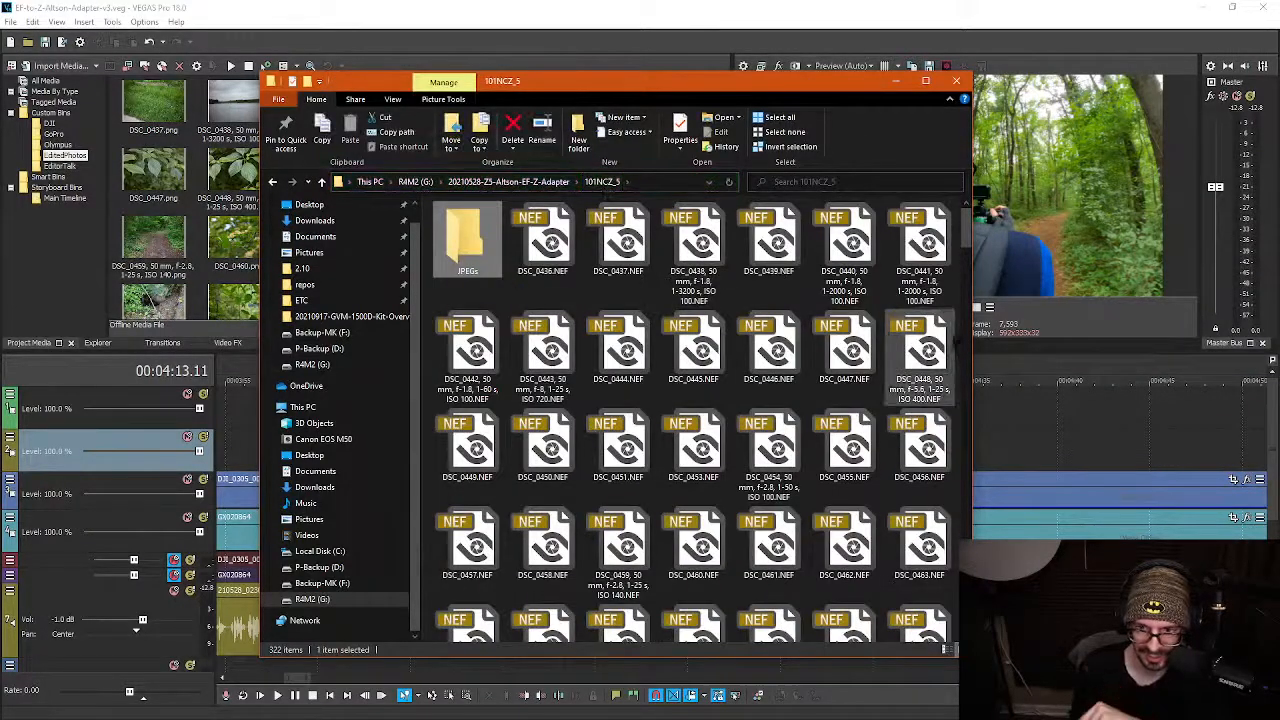
mouse_move(966, 228)
left_mouse_down()
mouse_move(966, 622)
mouse_move(966, 228)
left_mouse_up()
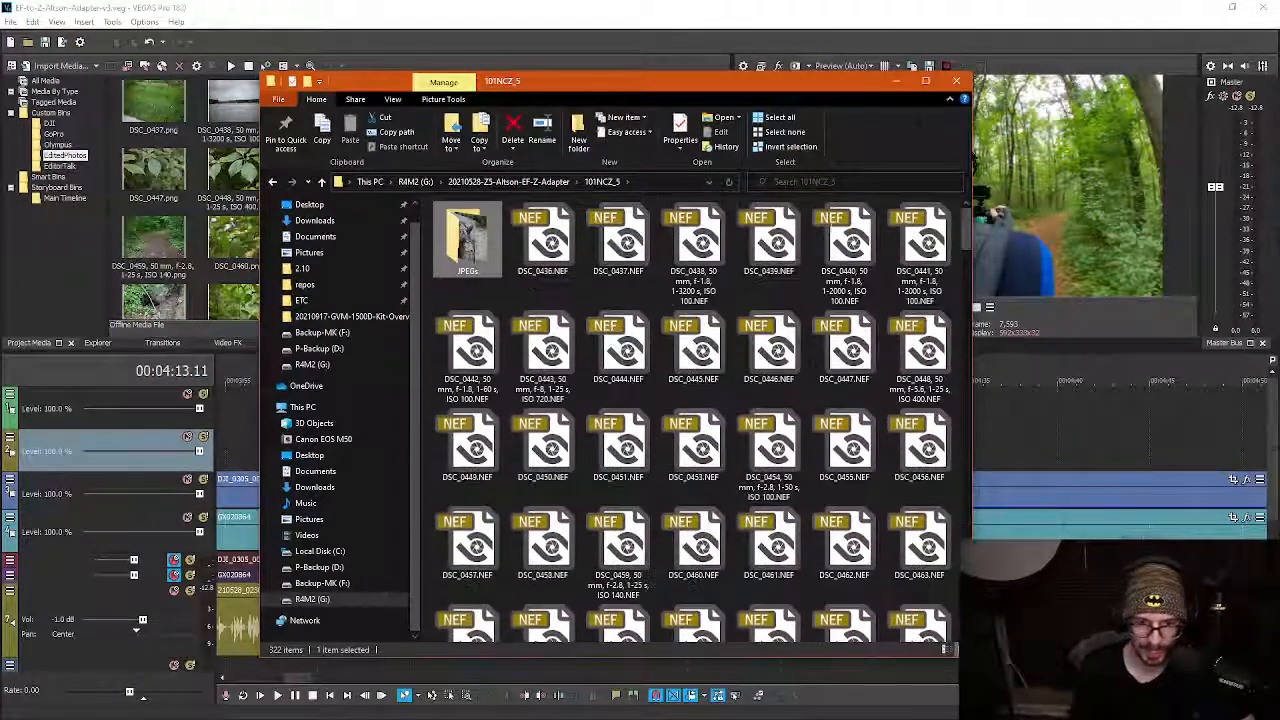
Switch back to VEGAS Pro, play the footage following the 00:04:03.07 cut, and split all footage tracks at 00:04:08.11
left_click(596, 25)
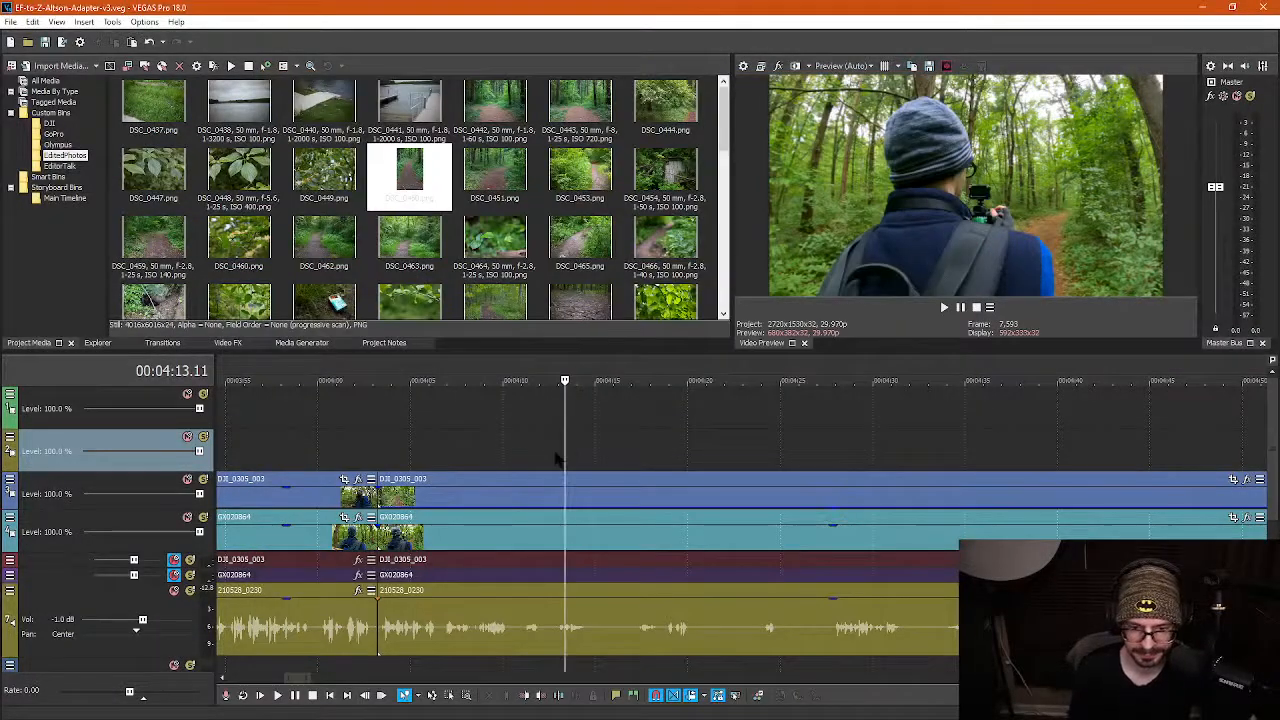
left_click(400, 467)
key("space")
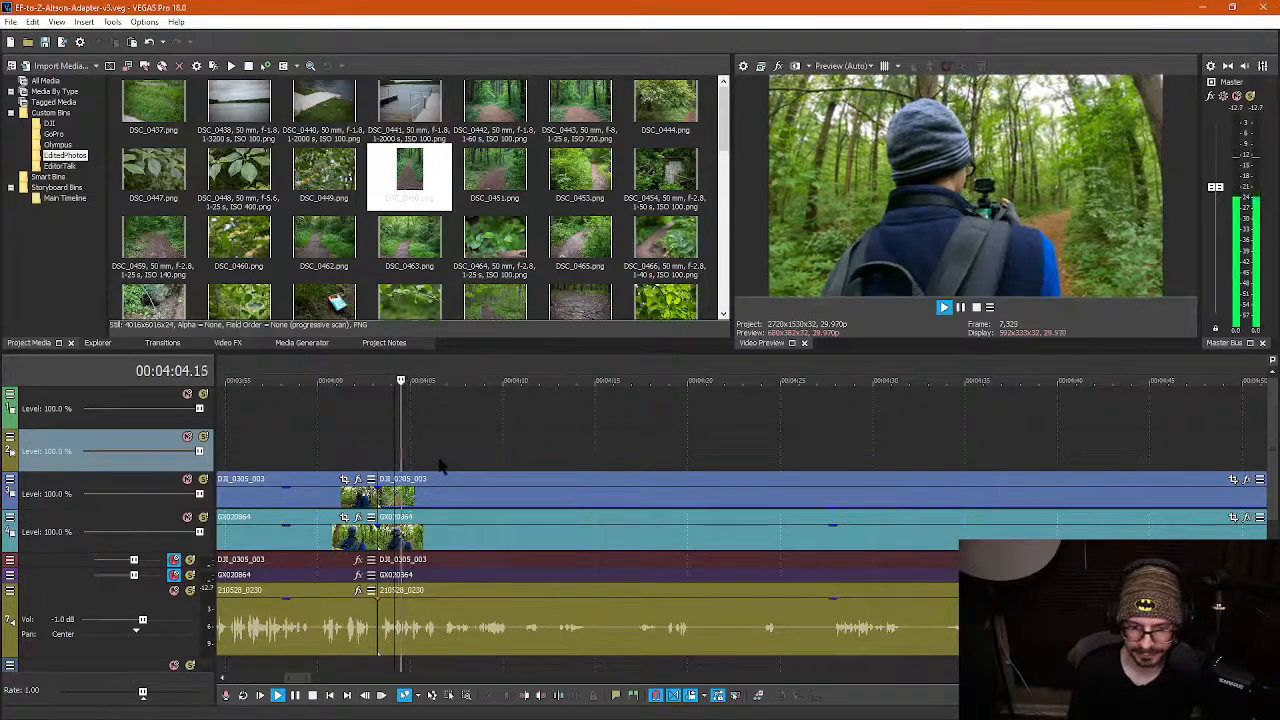
key("l")
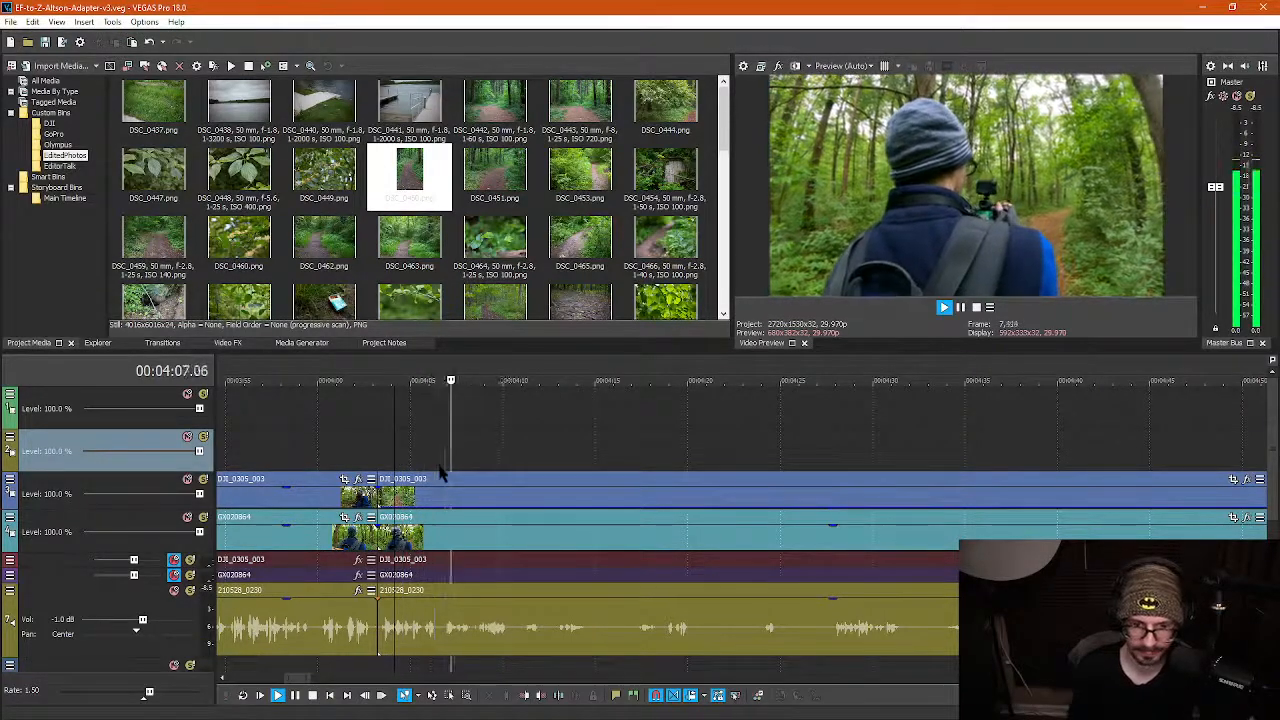
key("k")
left_click(473, 640)
key("s")
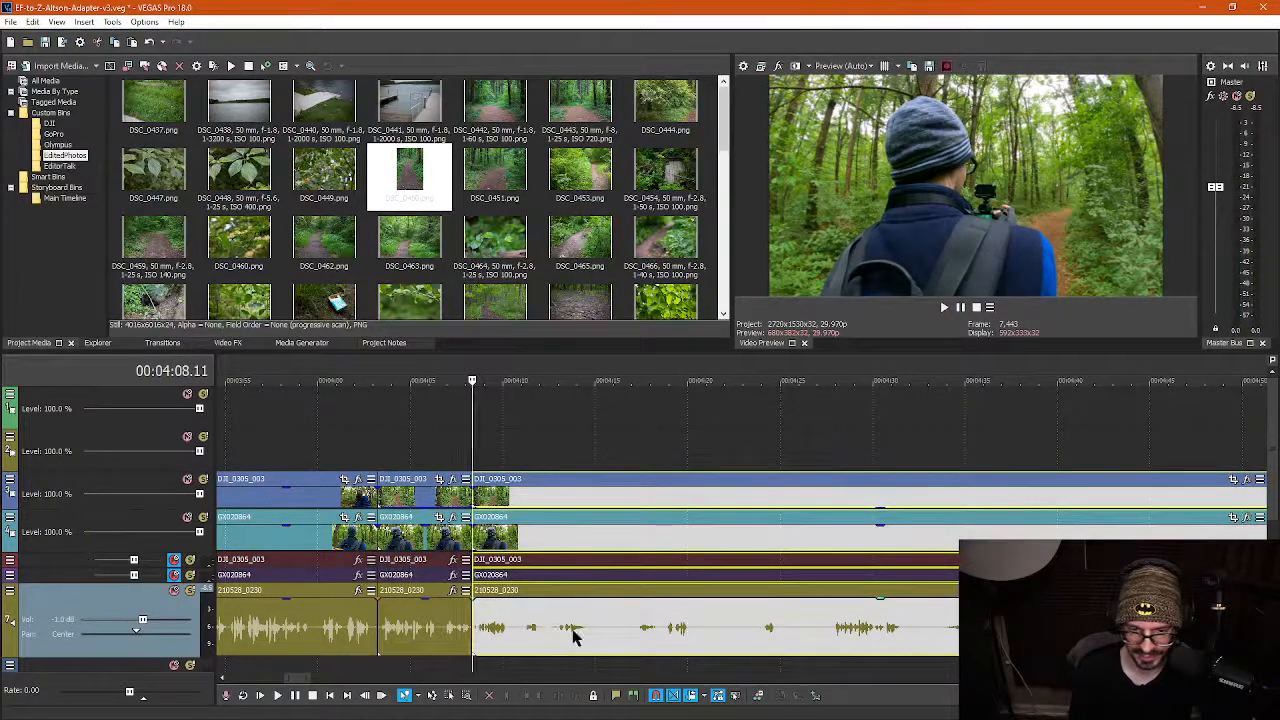
Play the quieter footage after the 00:04:08.11 split from several spots, stopping at 00:04:30.16
left_click(573, 636)
key("space")
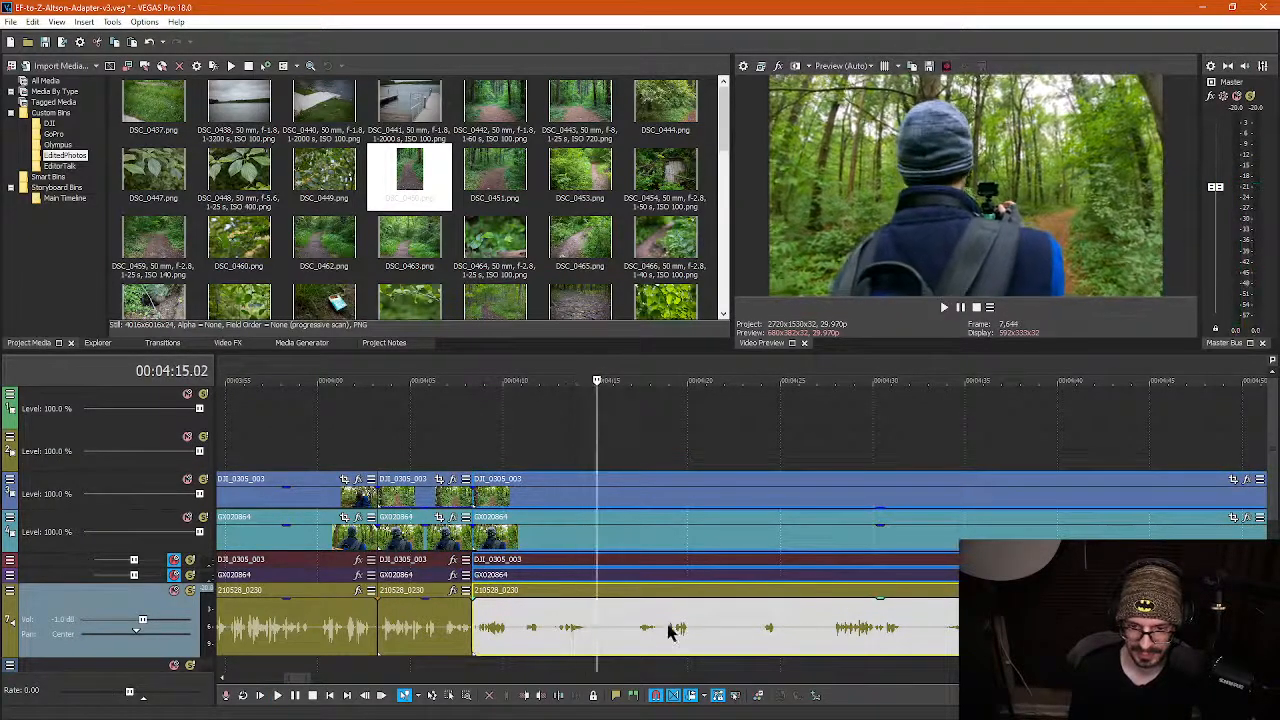
key("k")
left_click(675, 632)
key("space")
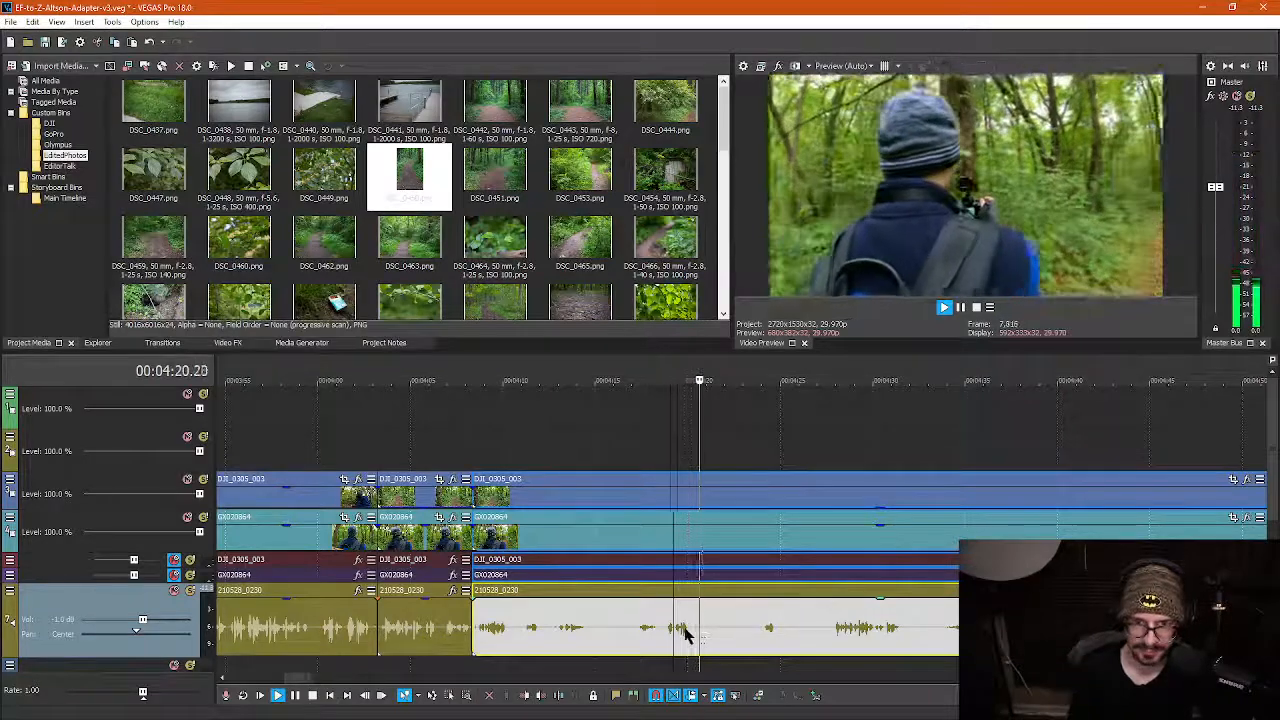
left_click(768, 631)
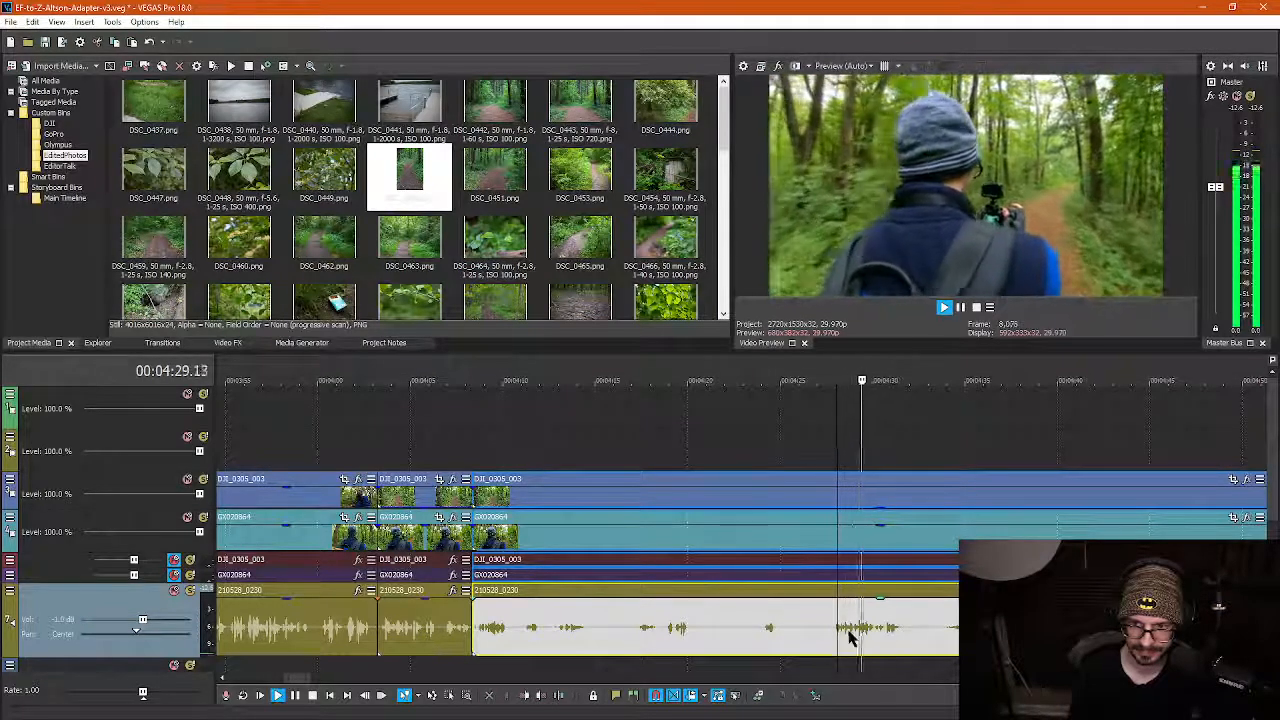
key("Return")
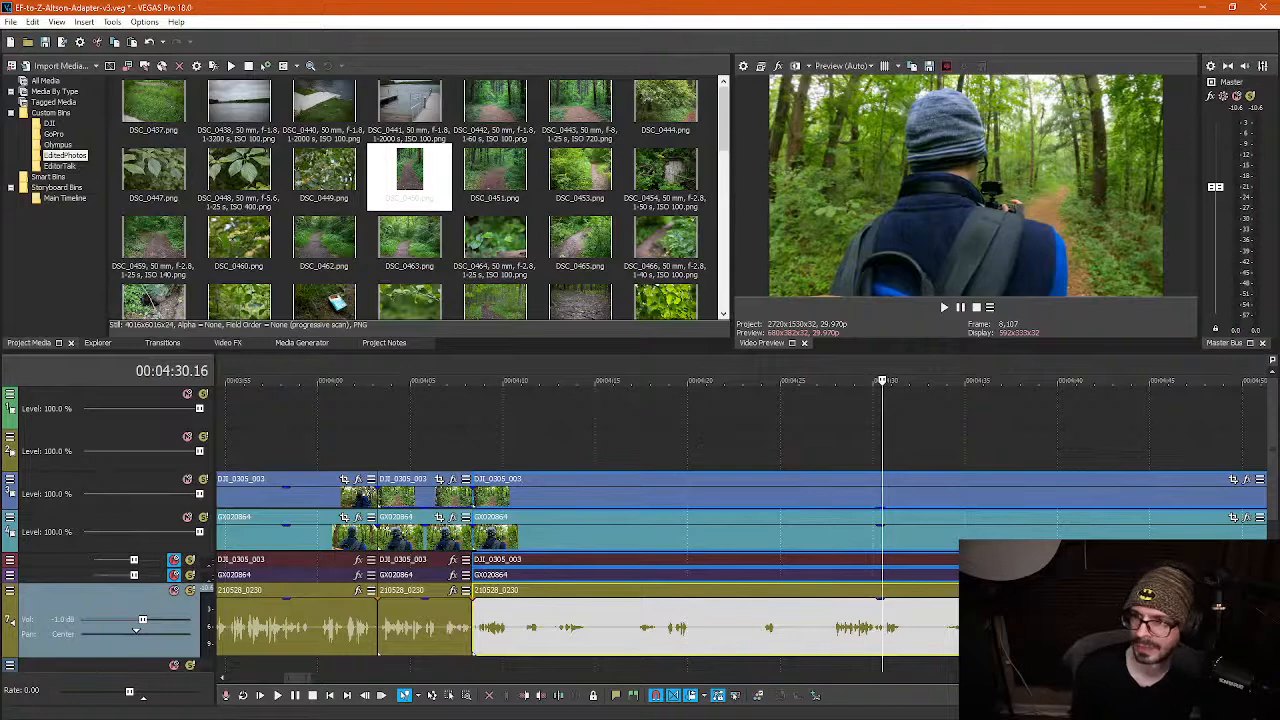
Switch to File Explorer, look through the NEF and XMP files in 101NCZ_5 again, and return to its parent project folder
key("alt+Tab")
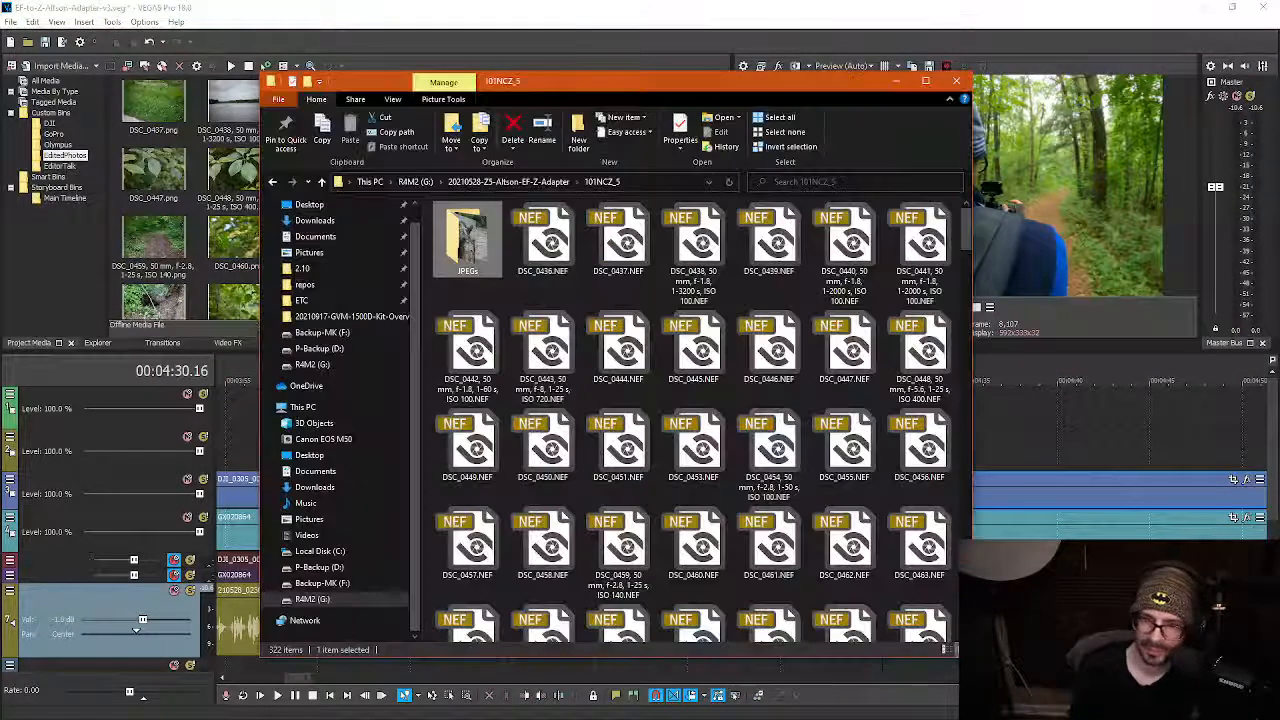
left_click(522, 182)
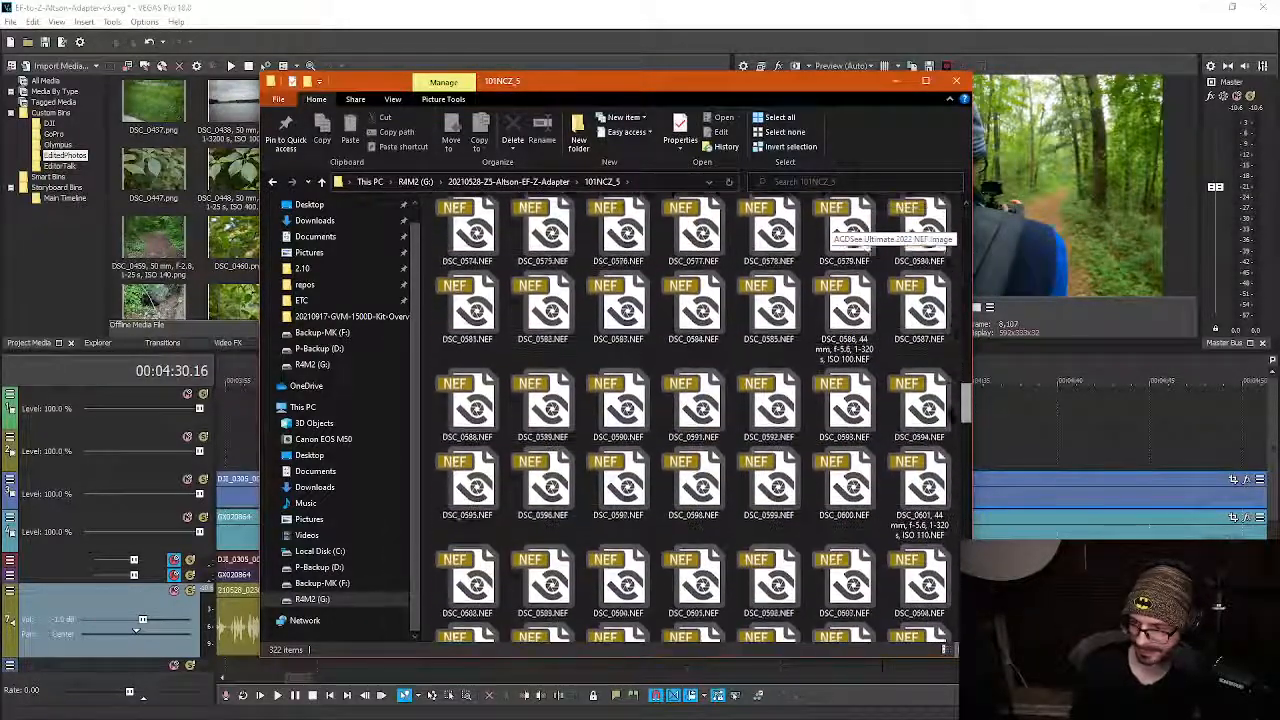
scroll(937, 455, "down", 5)
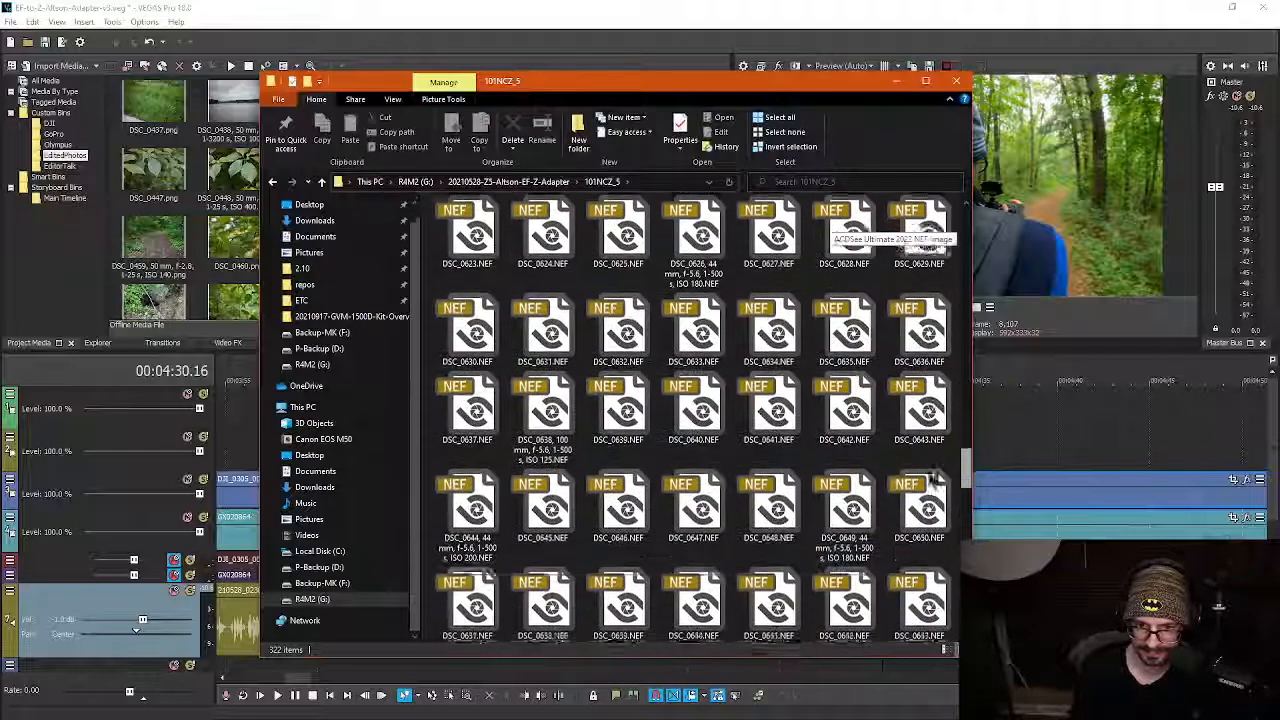
scroll(840, 220, "down", 10)
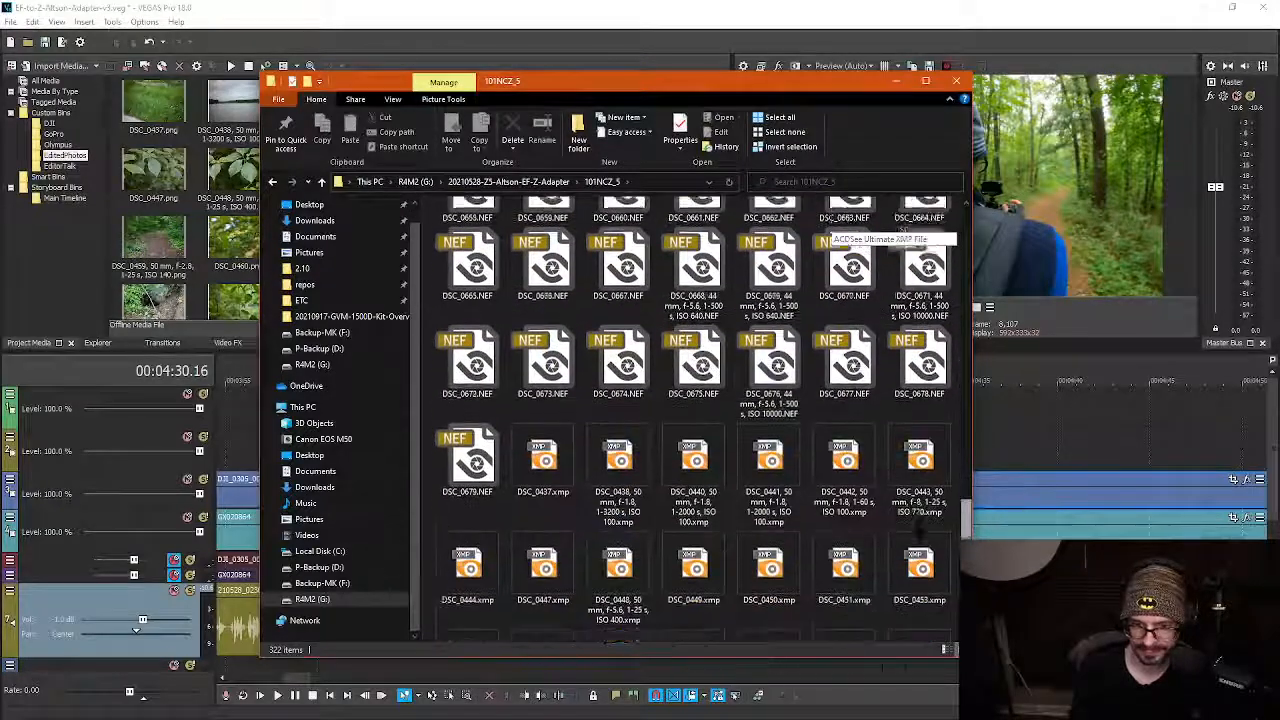
scroll(840, 222, "up", 15)
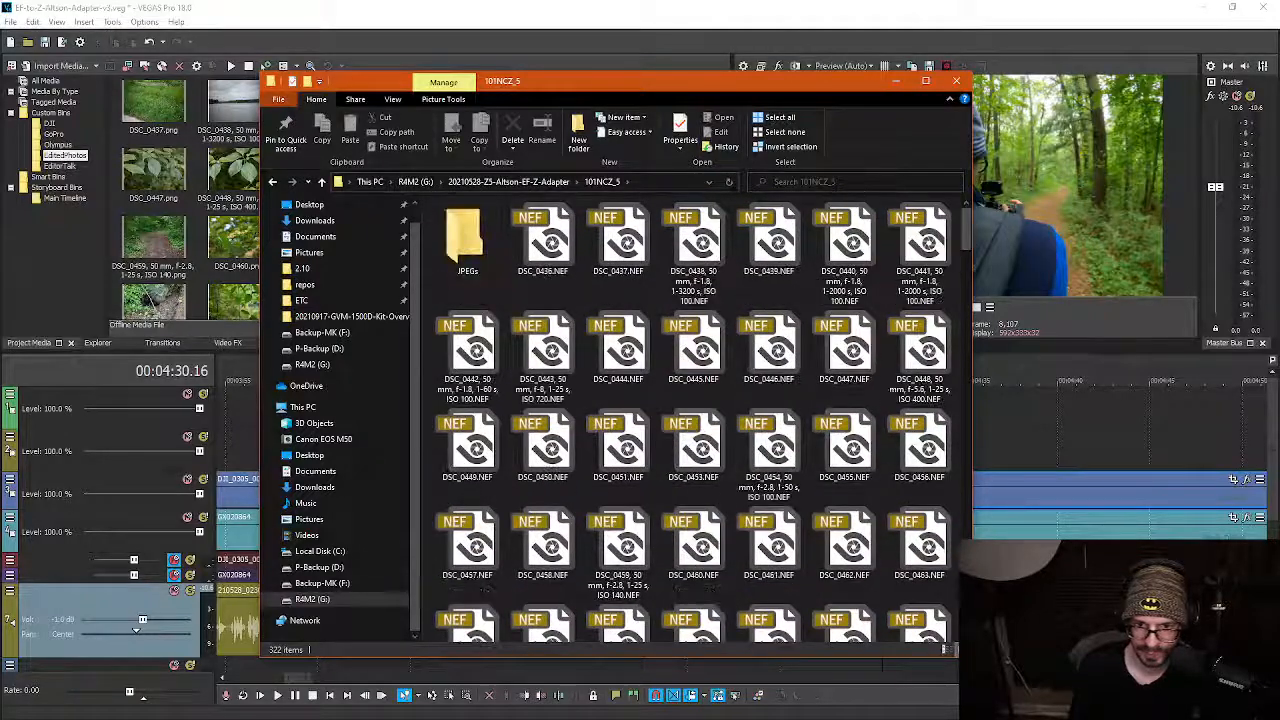
left_click(508, 181)
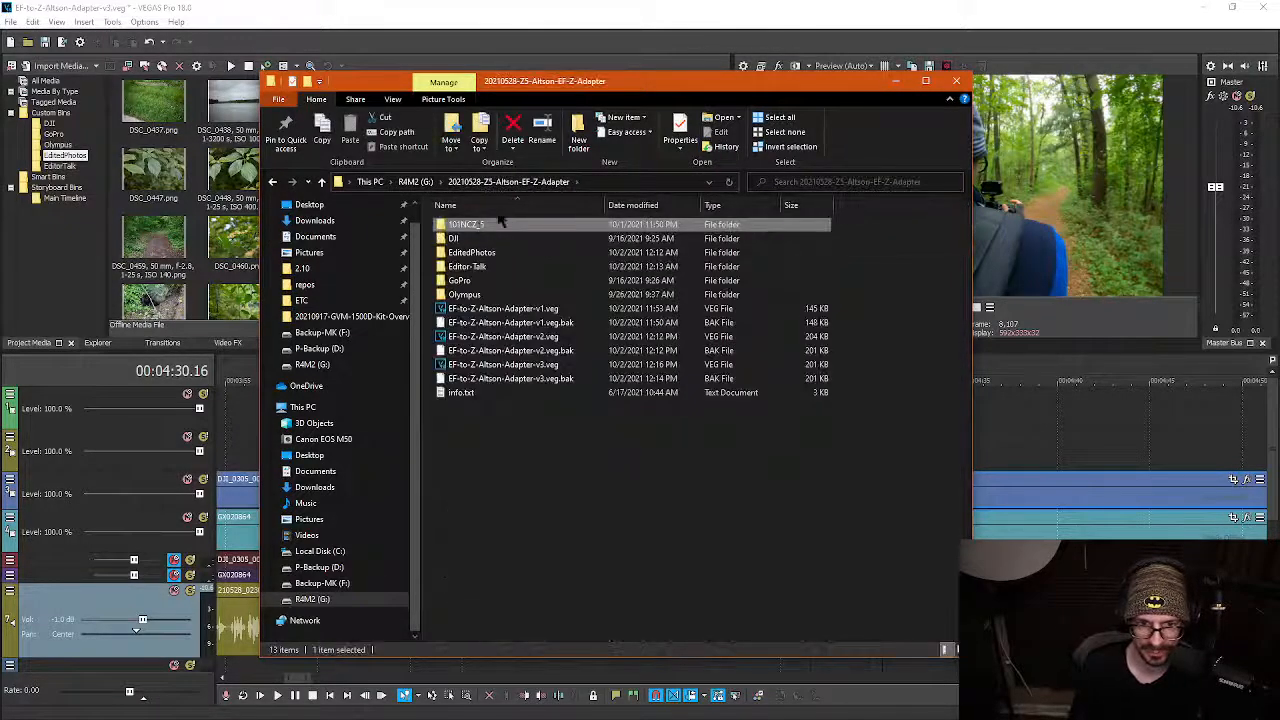
Switch back to VEGAS Pro and play the footage from about 00:04:30, skipping ahead to about 00:04:38
left_click(742, 8)
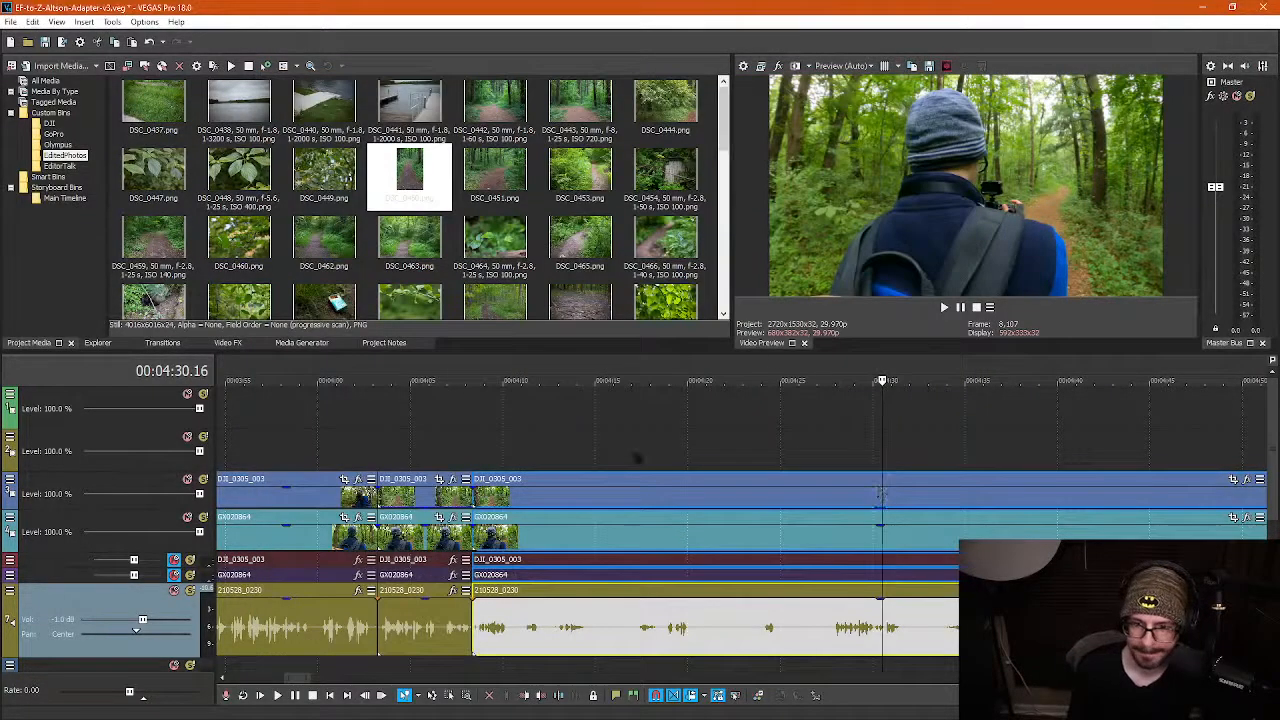
left_click(886, 462)
key("space")
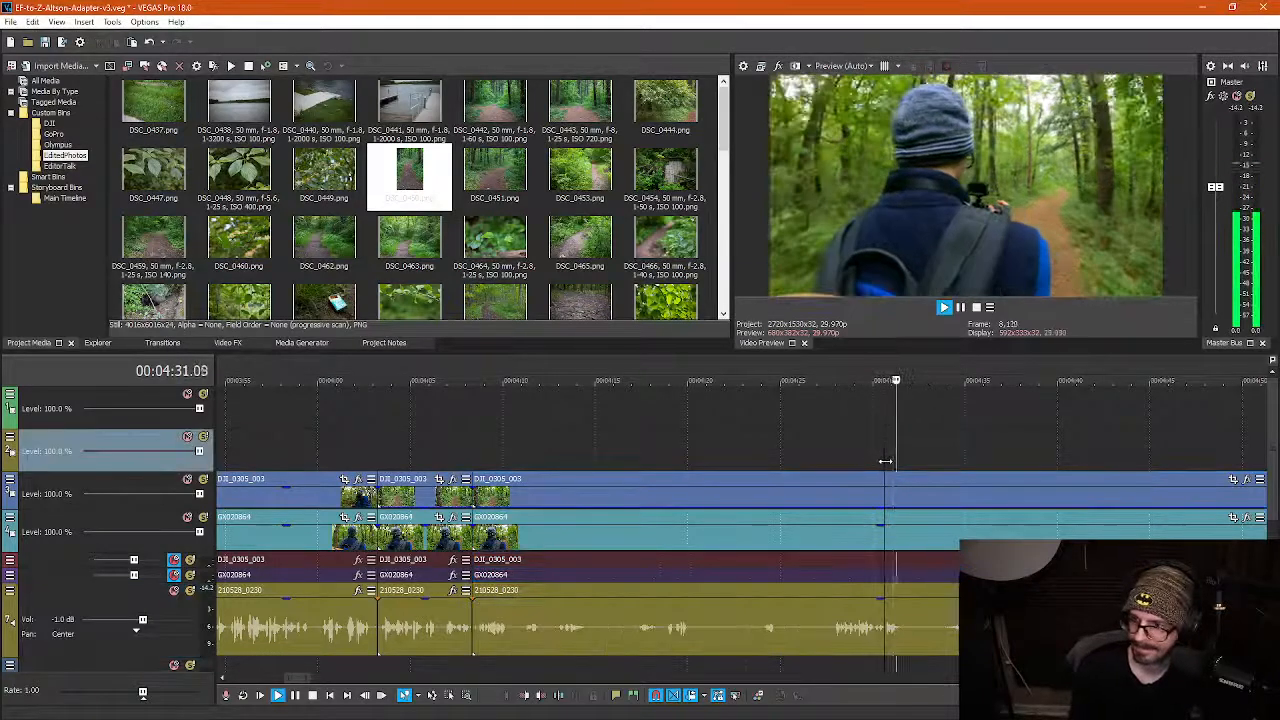
left_click_drag(900, 459, 1013, 458)
key("space")
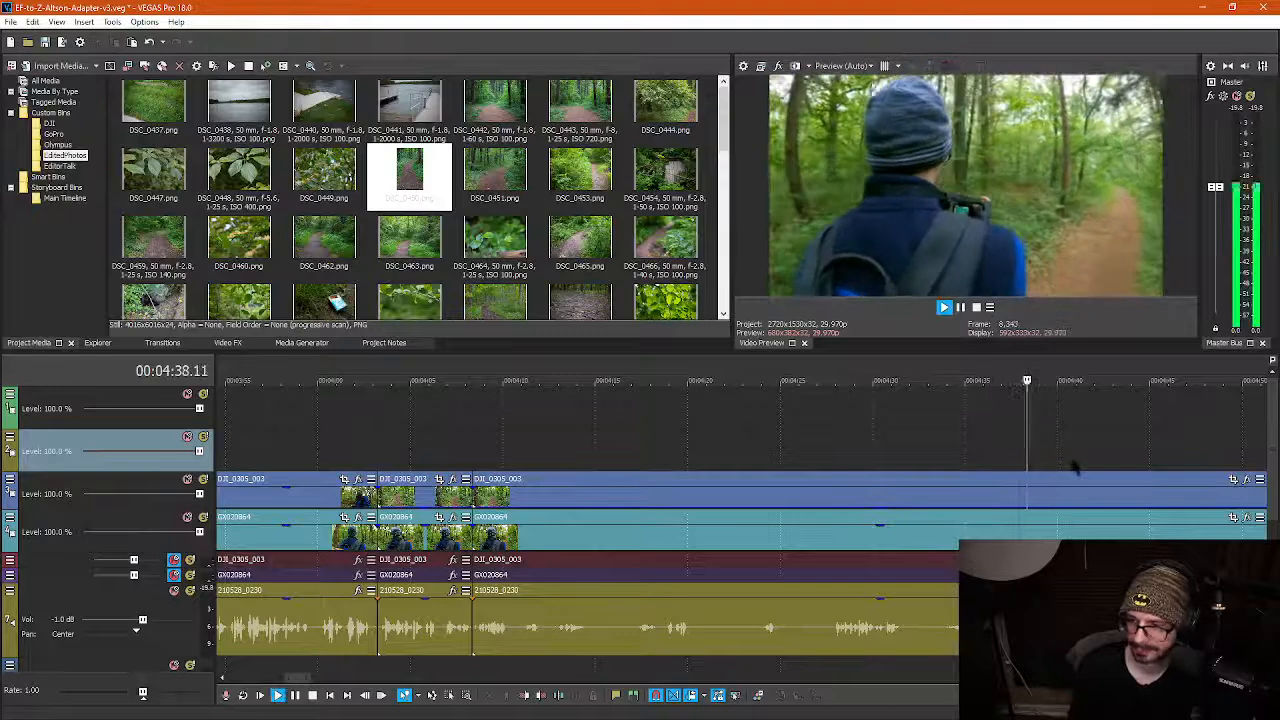
Play and scrub the footage from about 00:04:38 to 00:05:50 to find where the talking resumes
key("space")
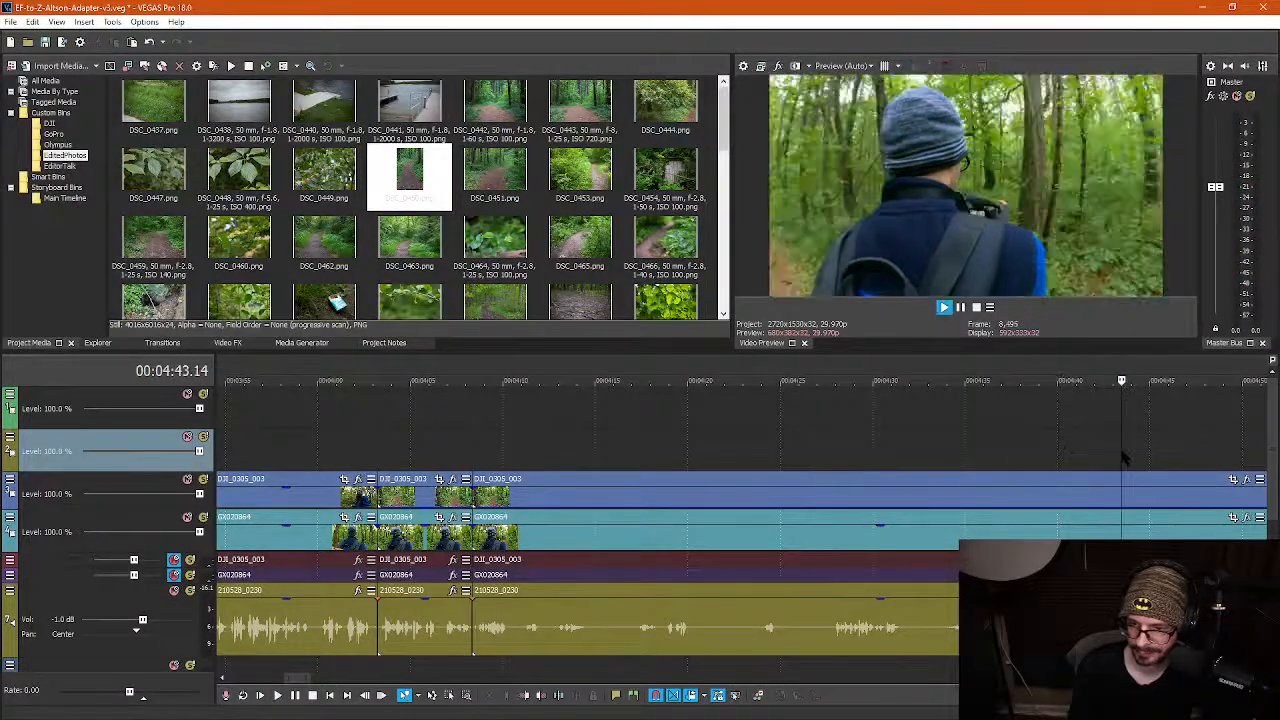
key("space")
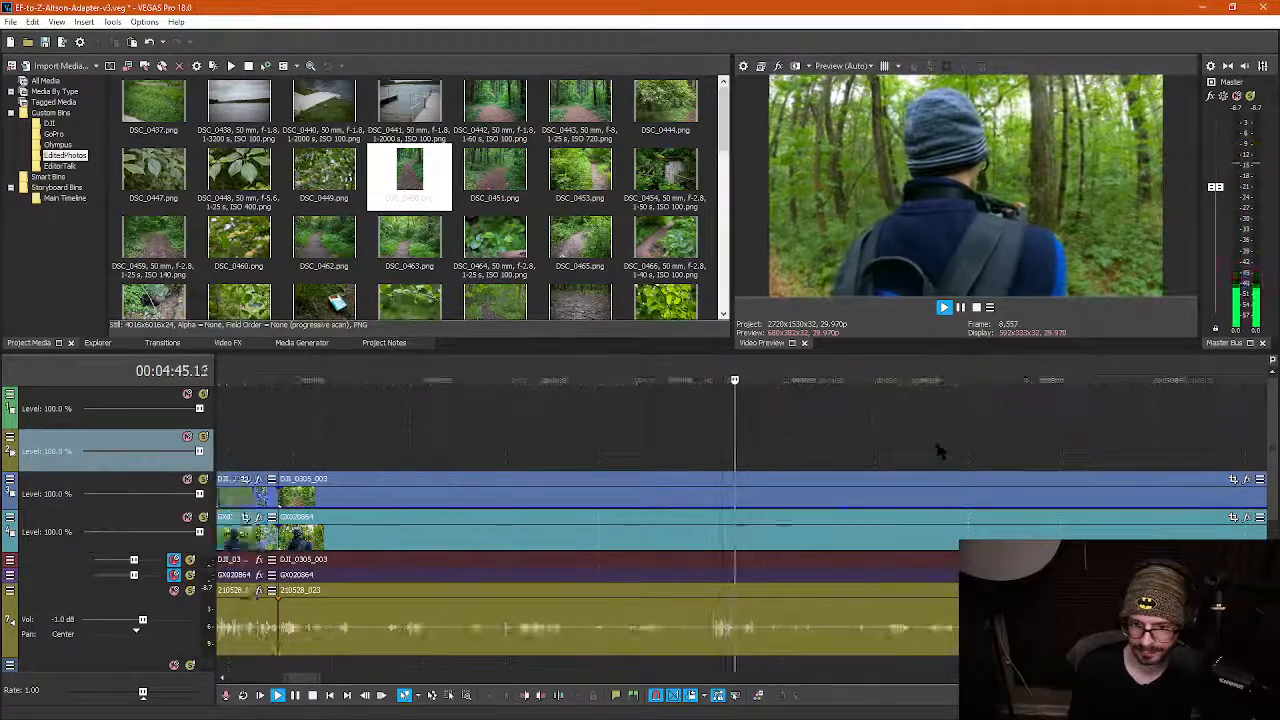
key("space")
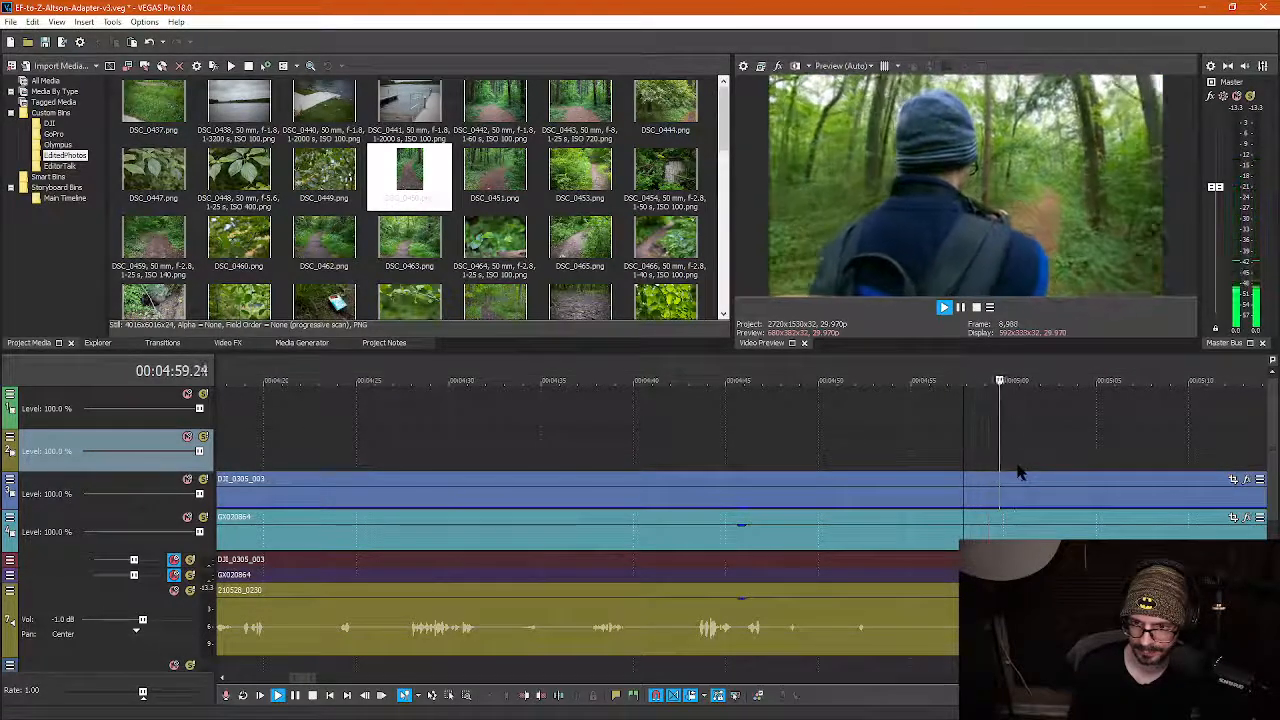
scroll(1030, 485, "down", 3)
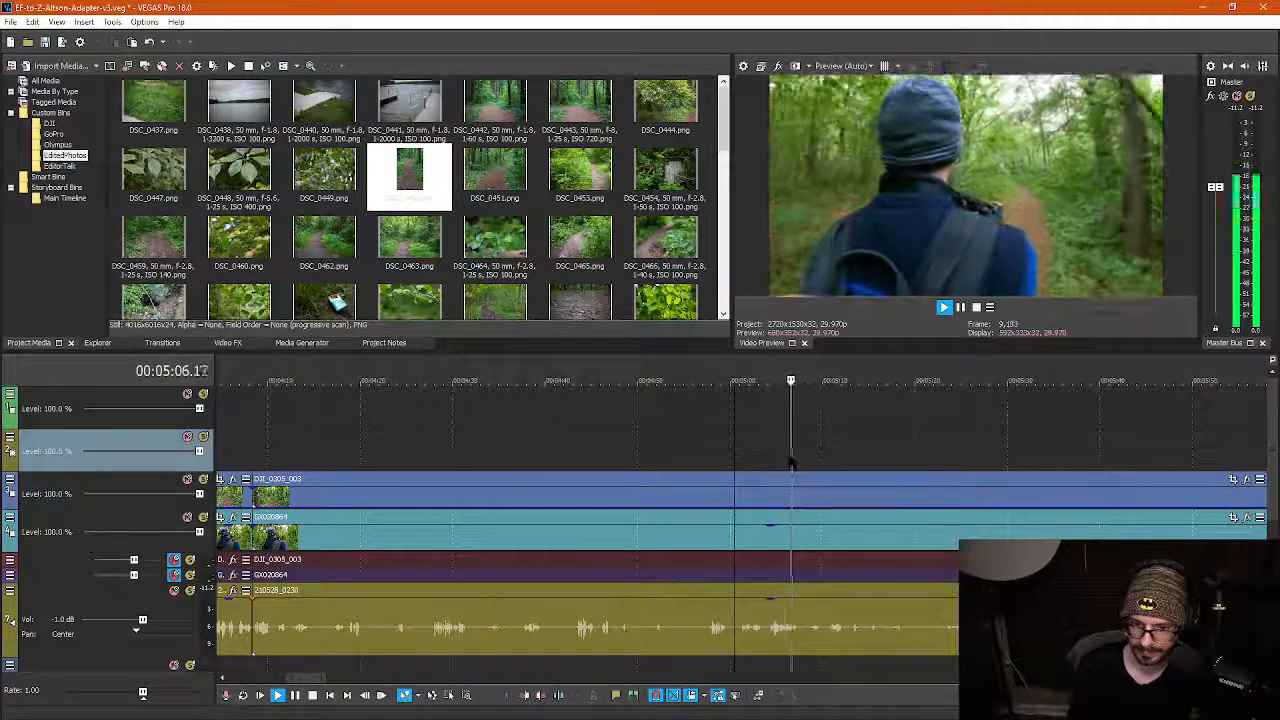
key("space")
left_click_drag(800, 453, 845, 459)
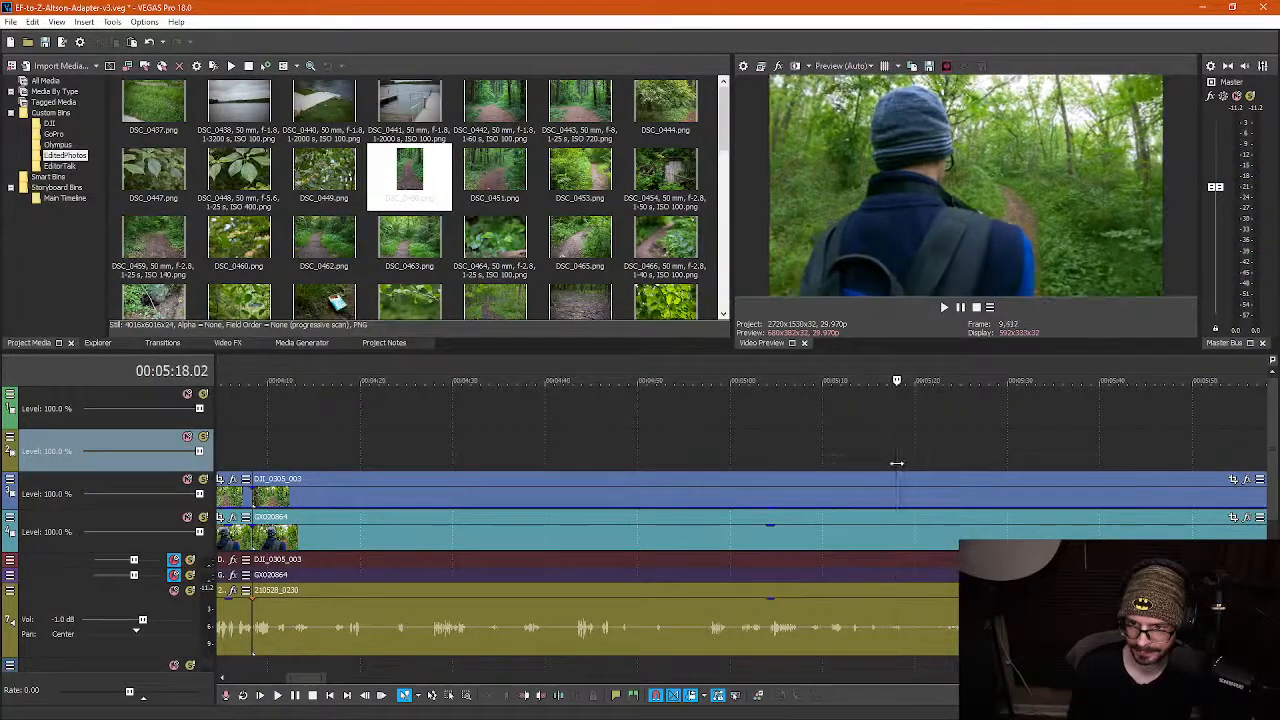
left_click_drag(894, 463, 913, 459)
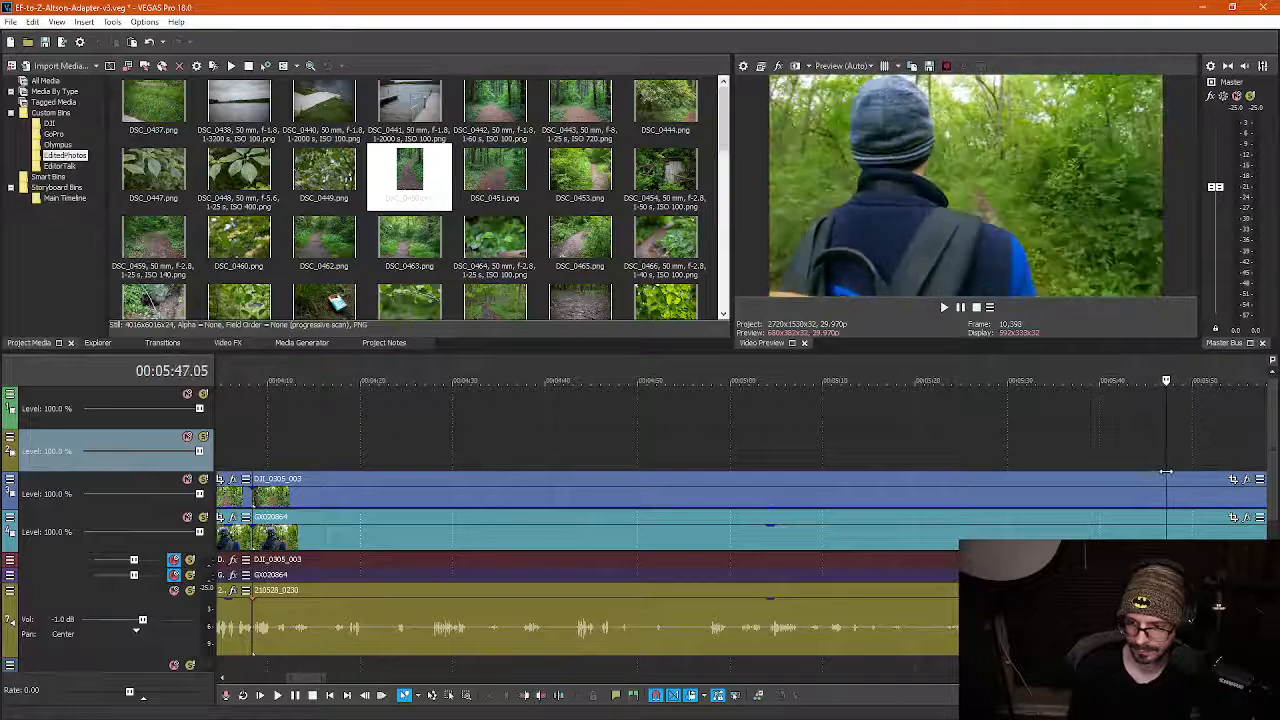
key("space")
scroll(1060, 531, "down", 4)
scroll(1058, 531, "up", 5)
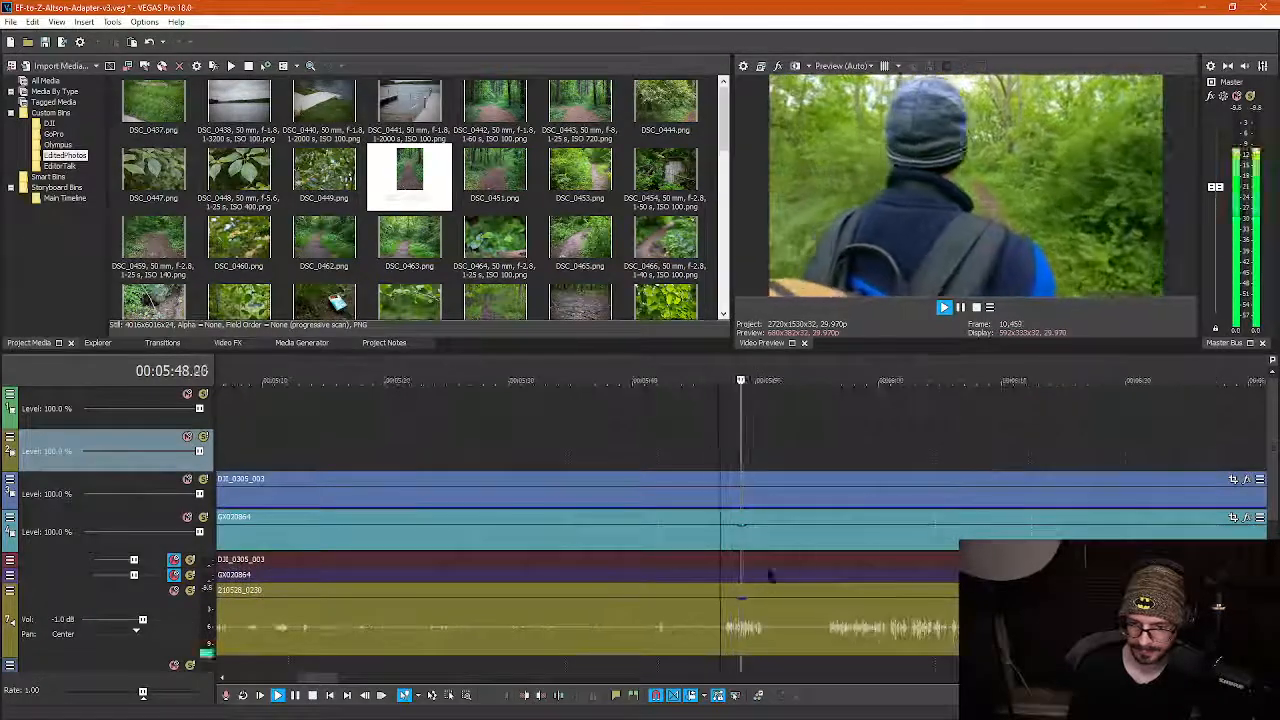
key("space")
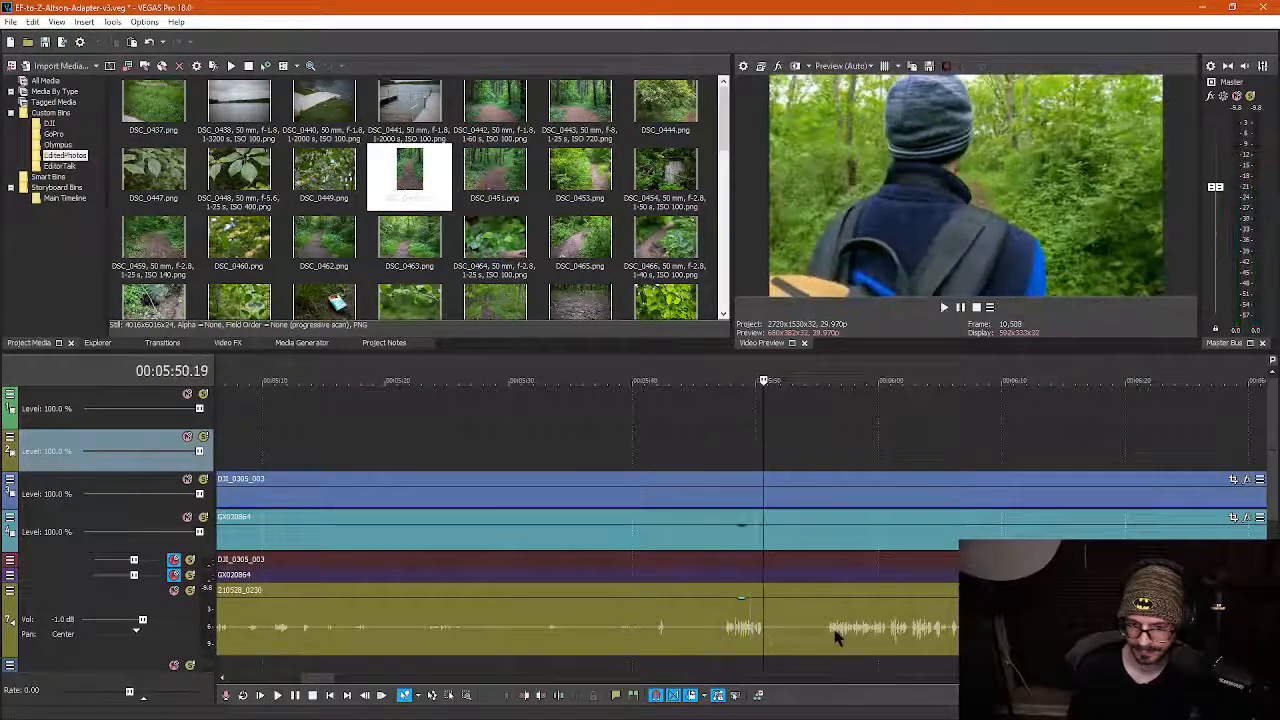
Split the grouped clips at 00:05:55.15 and ripple-delete the segment between the 00:04:08.11 cut and this split
left_click(824, 634)
scroll(700, 600, "down", 4)
key("s")
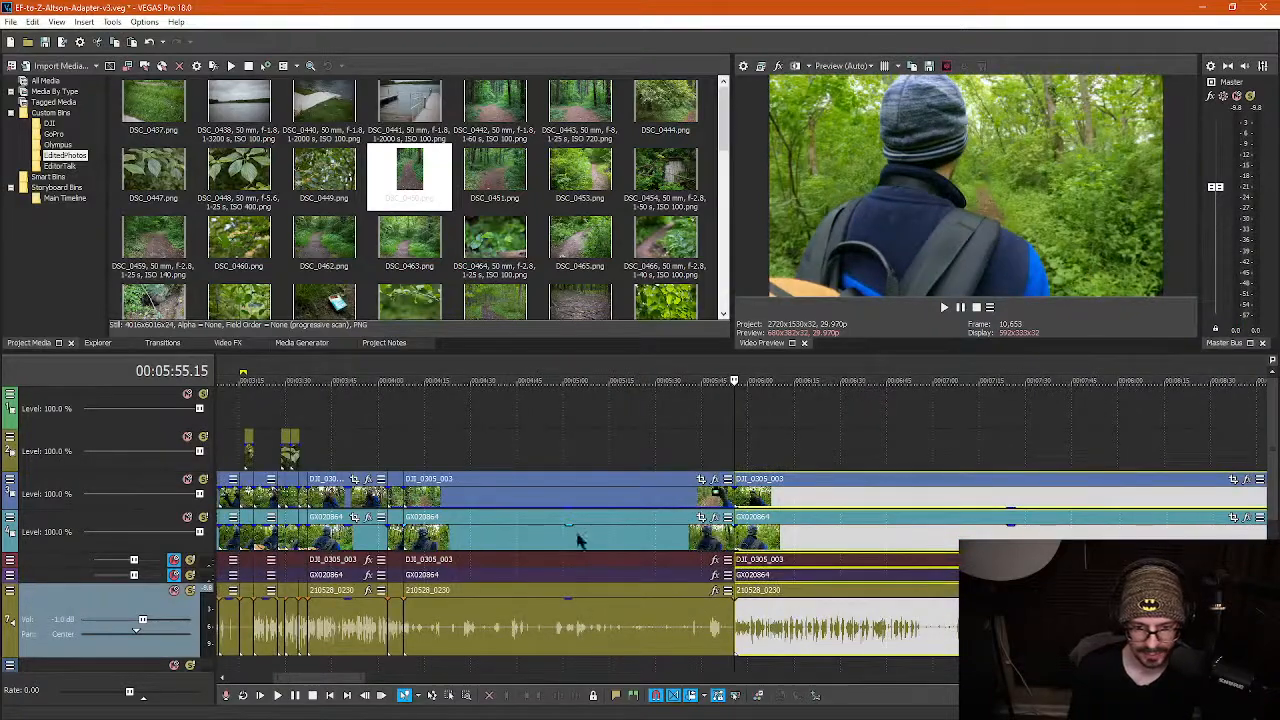
left_click(578, 541)
key("Delete")
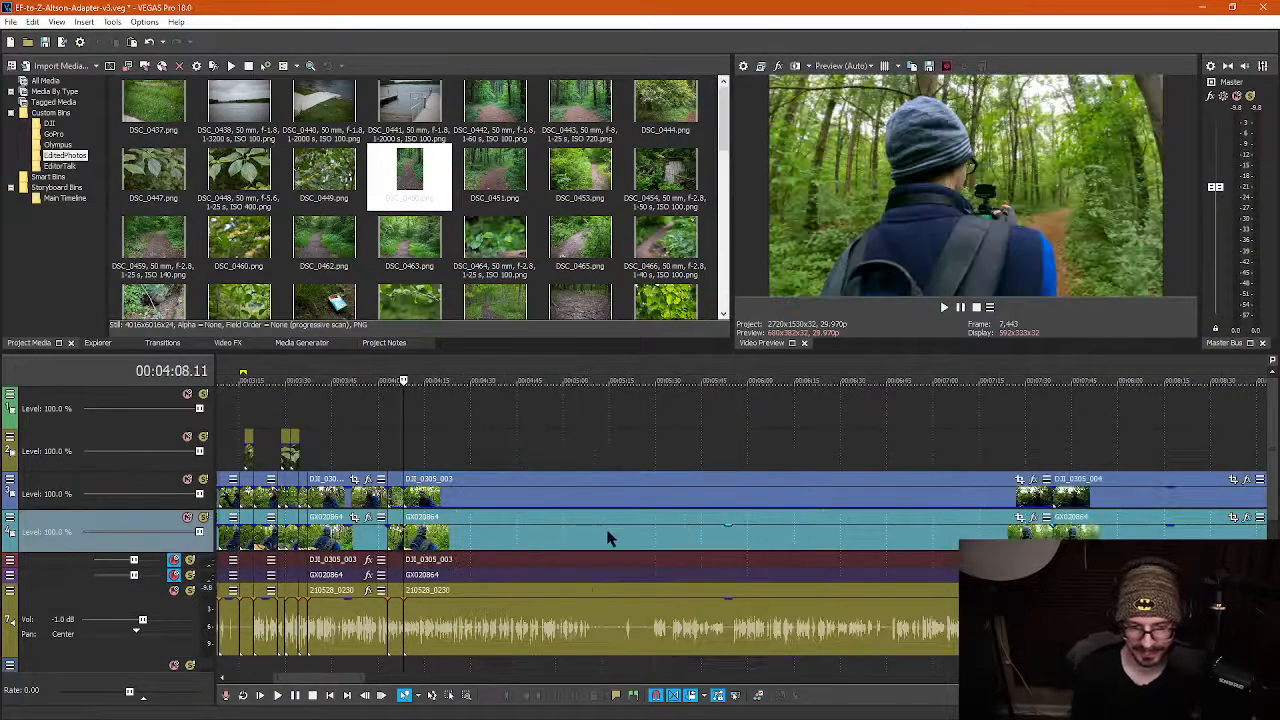
Review the joined footage from the 00:04:08.11 cut to about 00:05:00 at 1.50 playback rate
scroll(610, 537, "up", 5)
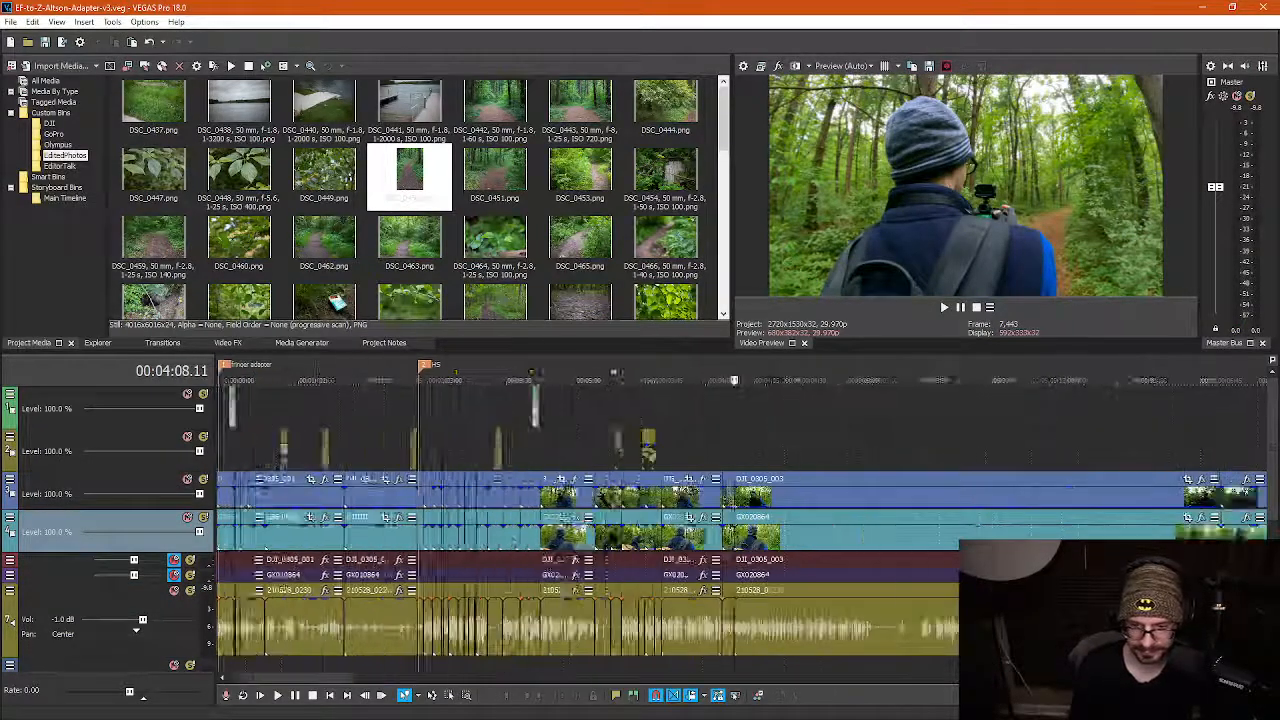
key("l")
key("l")
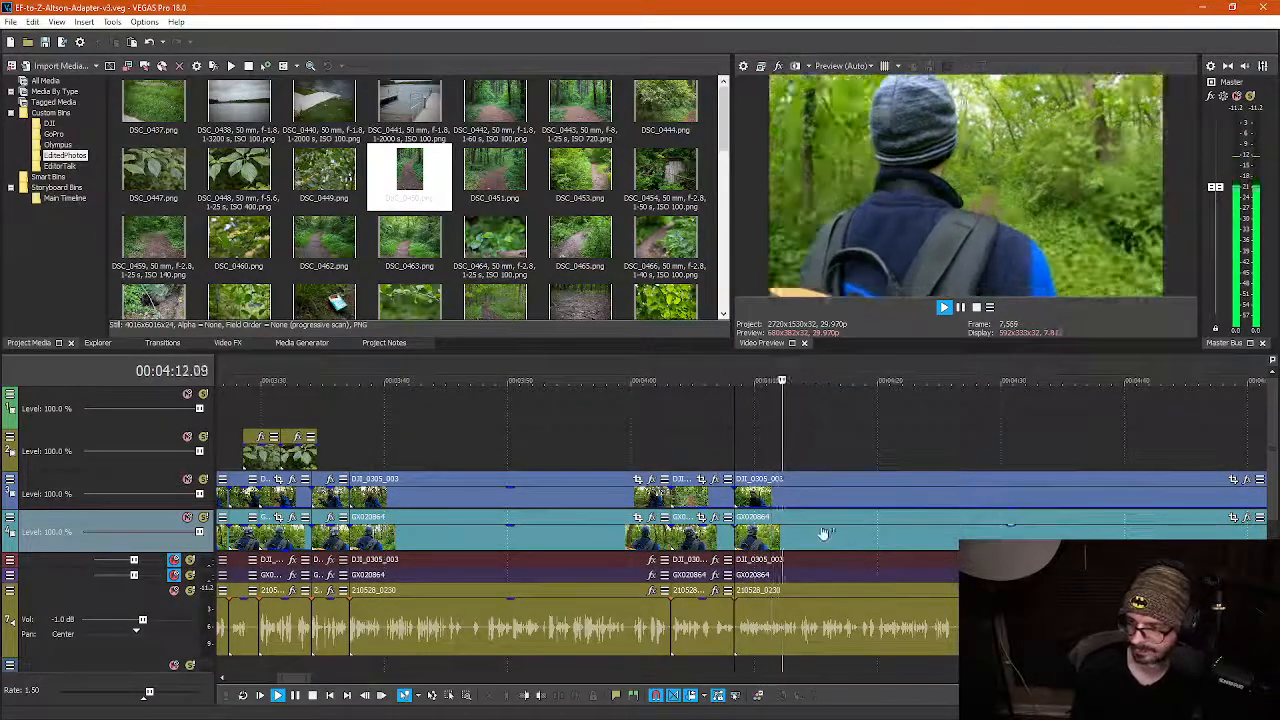
key("k")
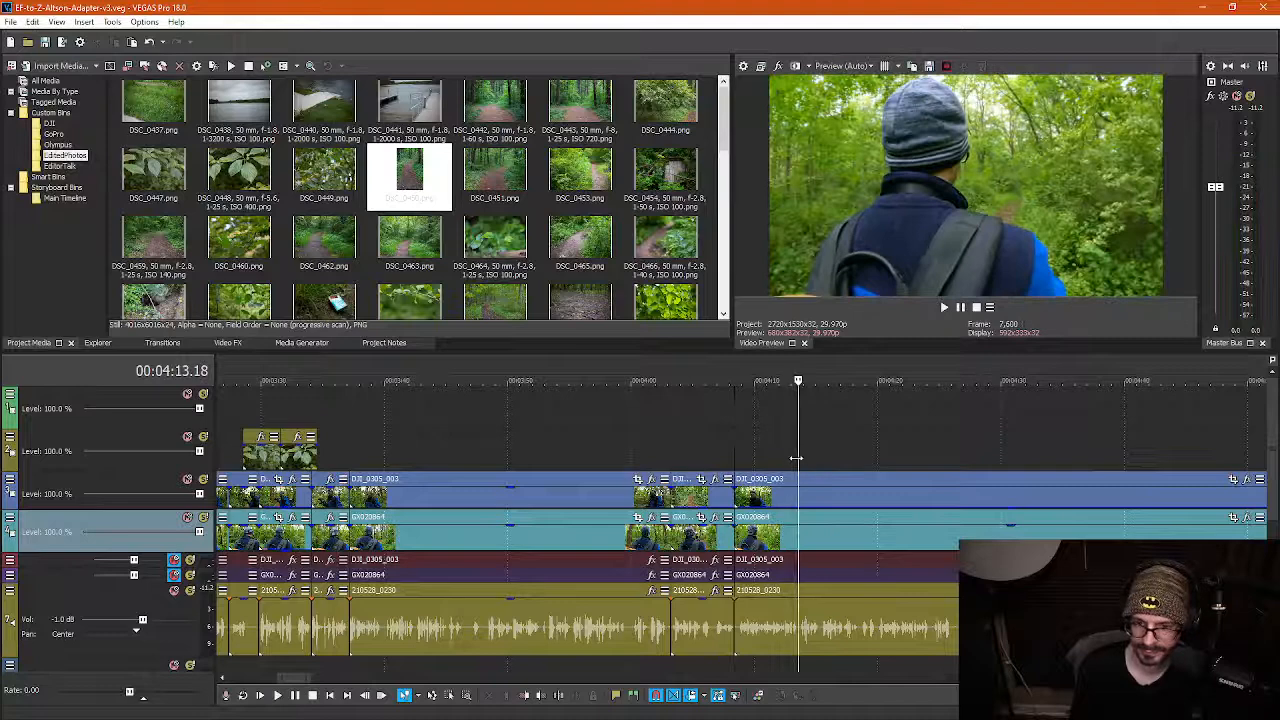
left_click_drag(796, 458, 776, 452)
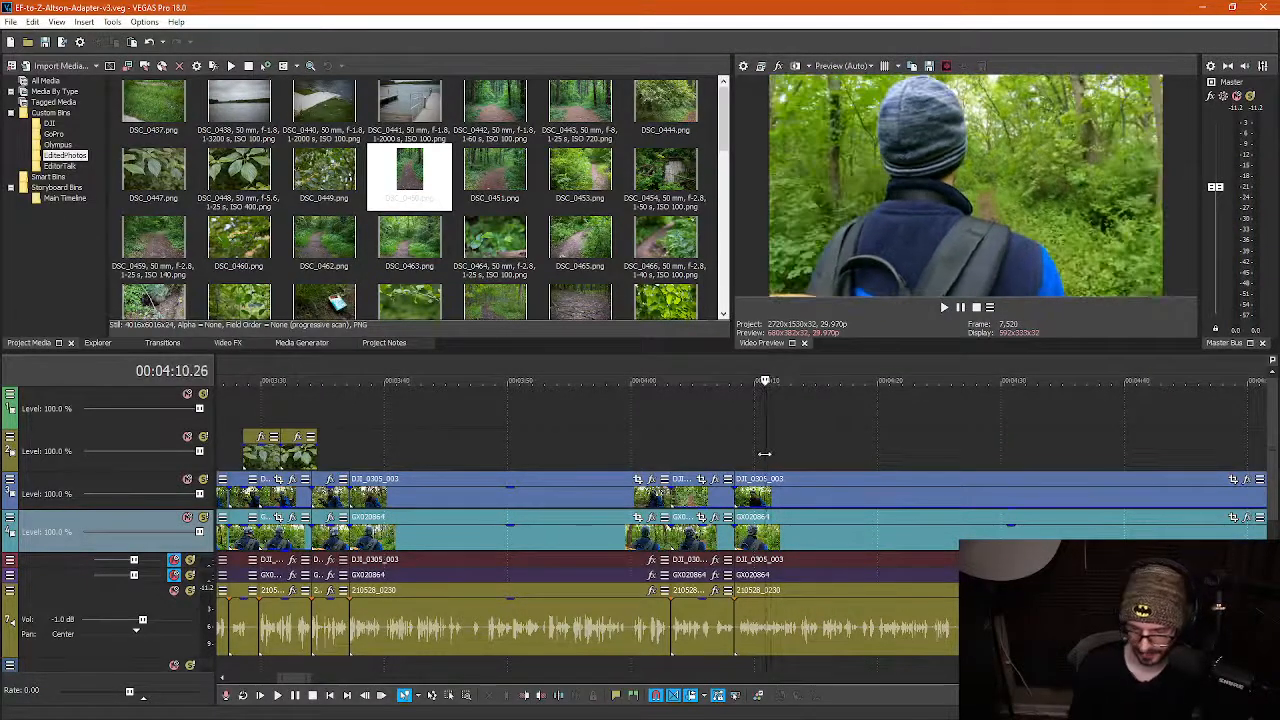
key("l")
key("l")
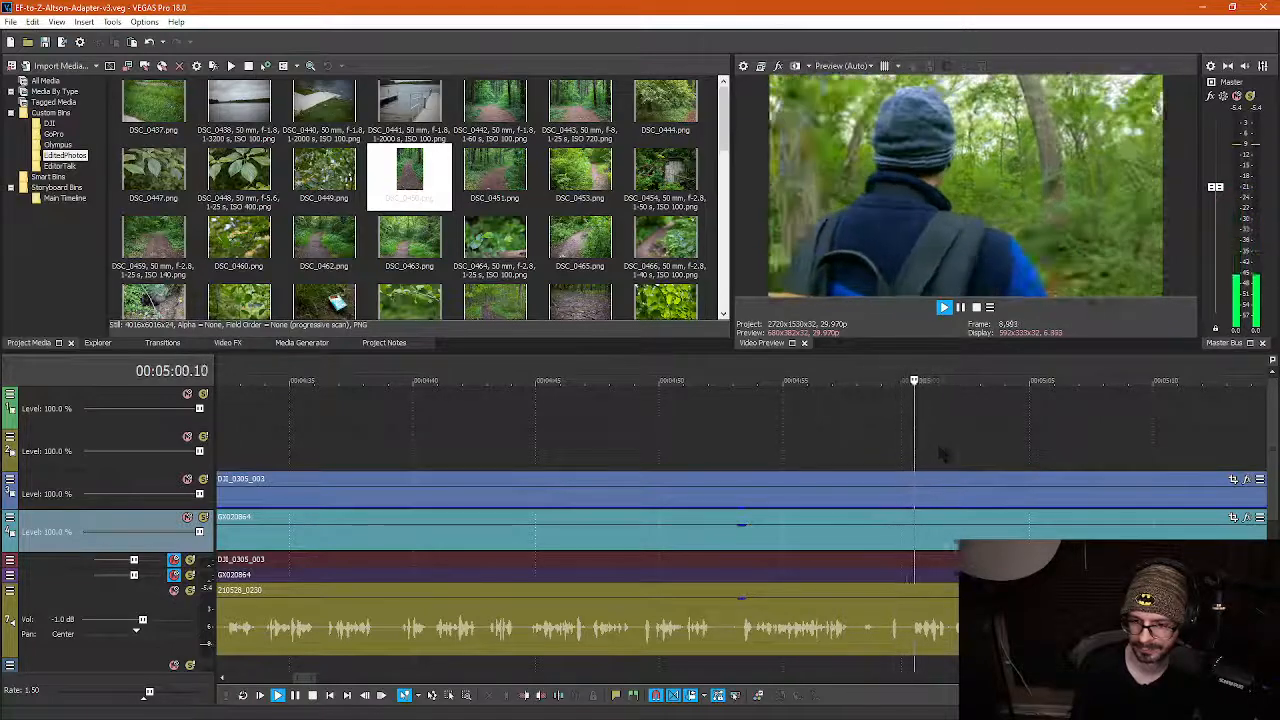
key("k")
Play on to the end of the spoken passage and split the grouped clips at 00:05:07.23
left_click(750, 492)
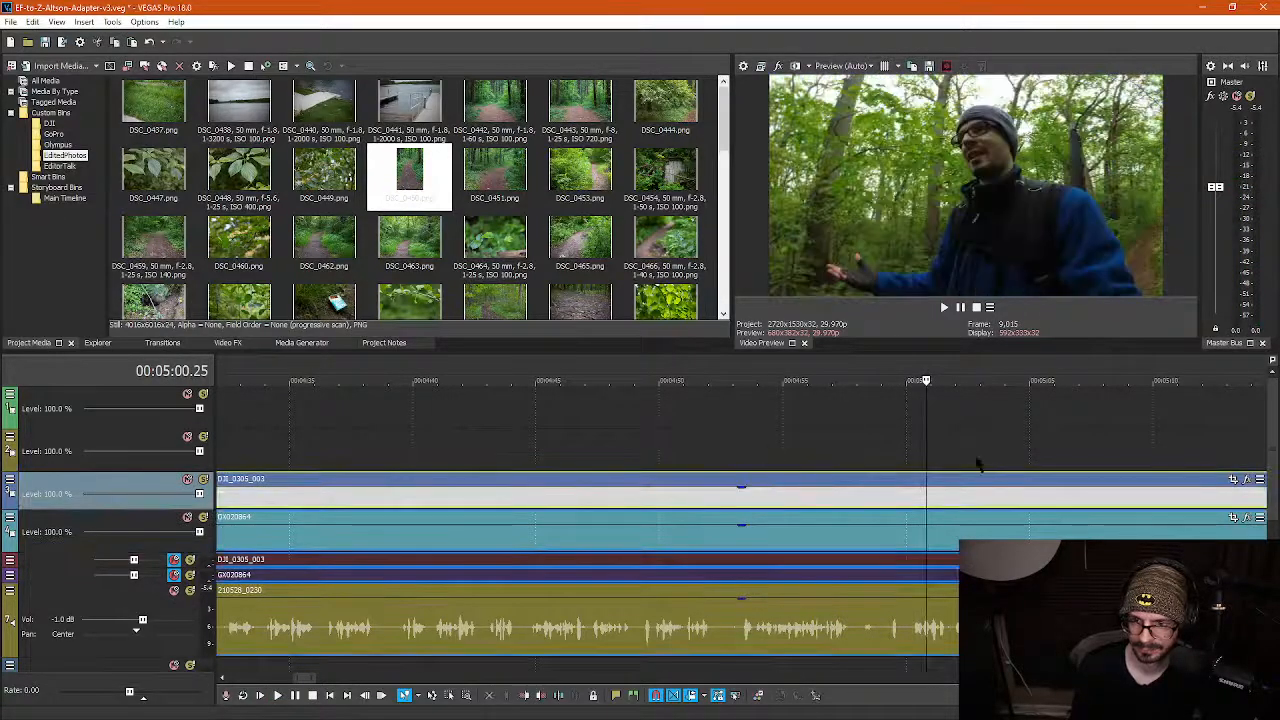
key("l")
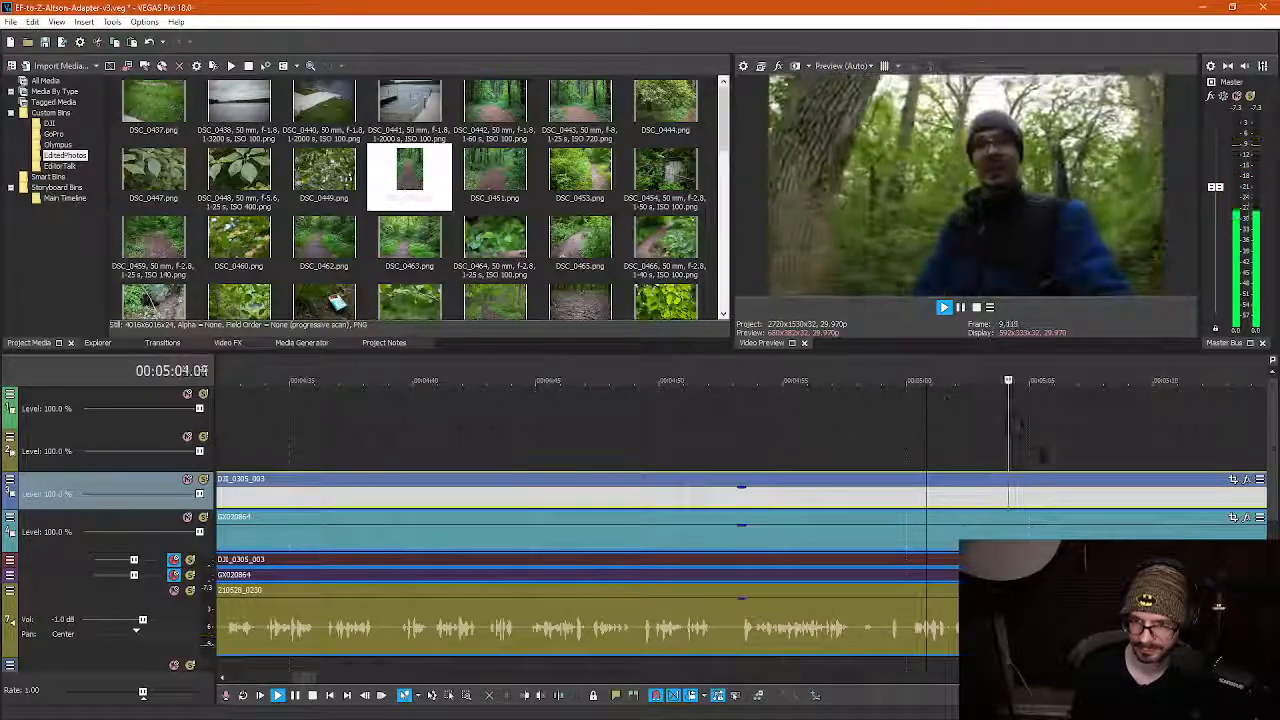
scroll(1092, 490, "down", 2)
scroll(1063, 486, "up", 3)
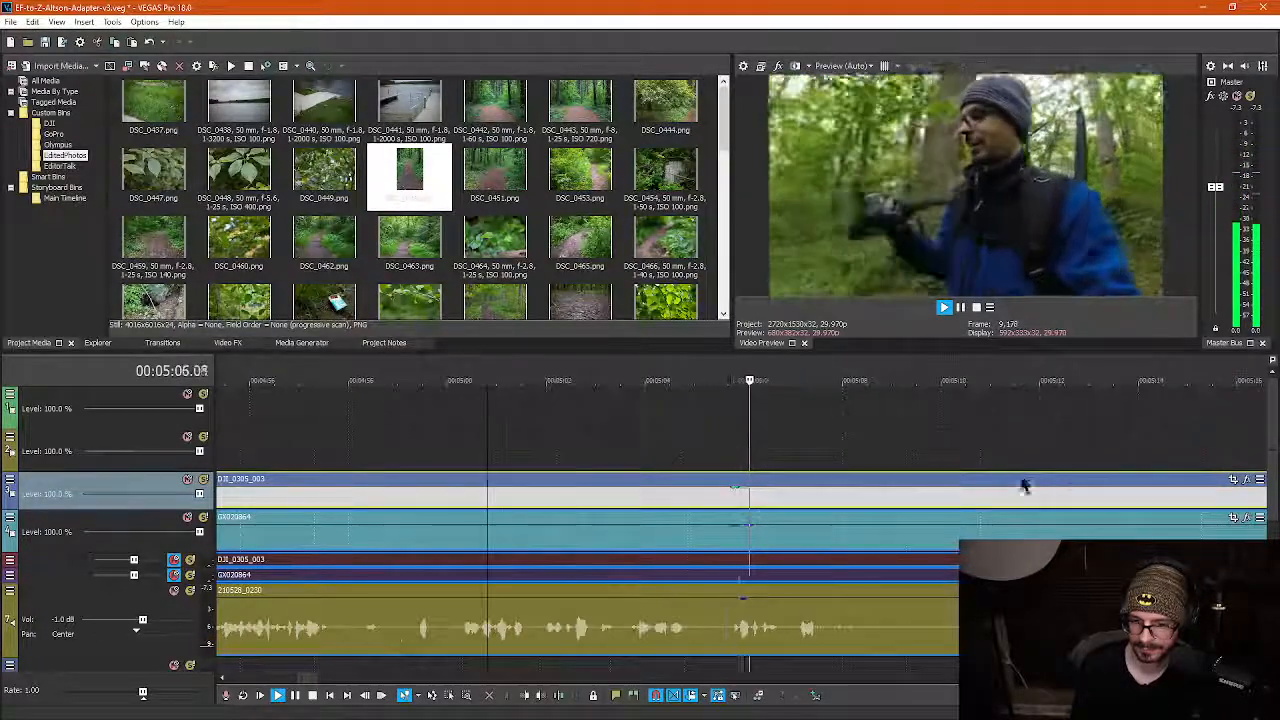
key("k")
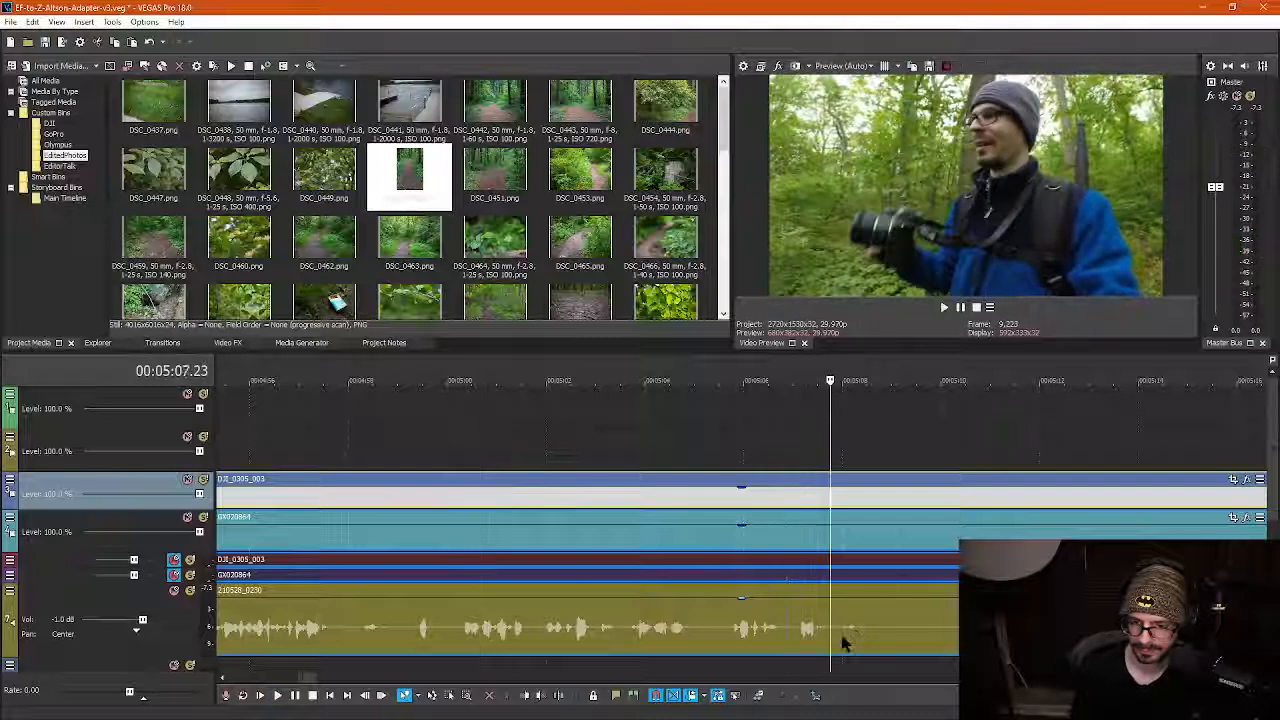
key("s")
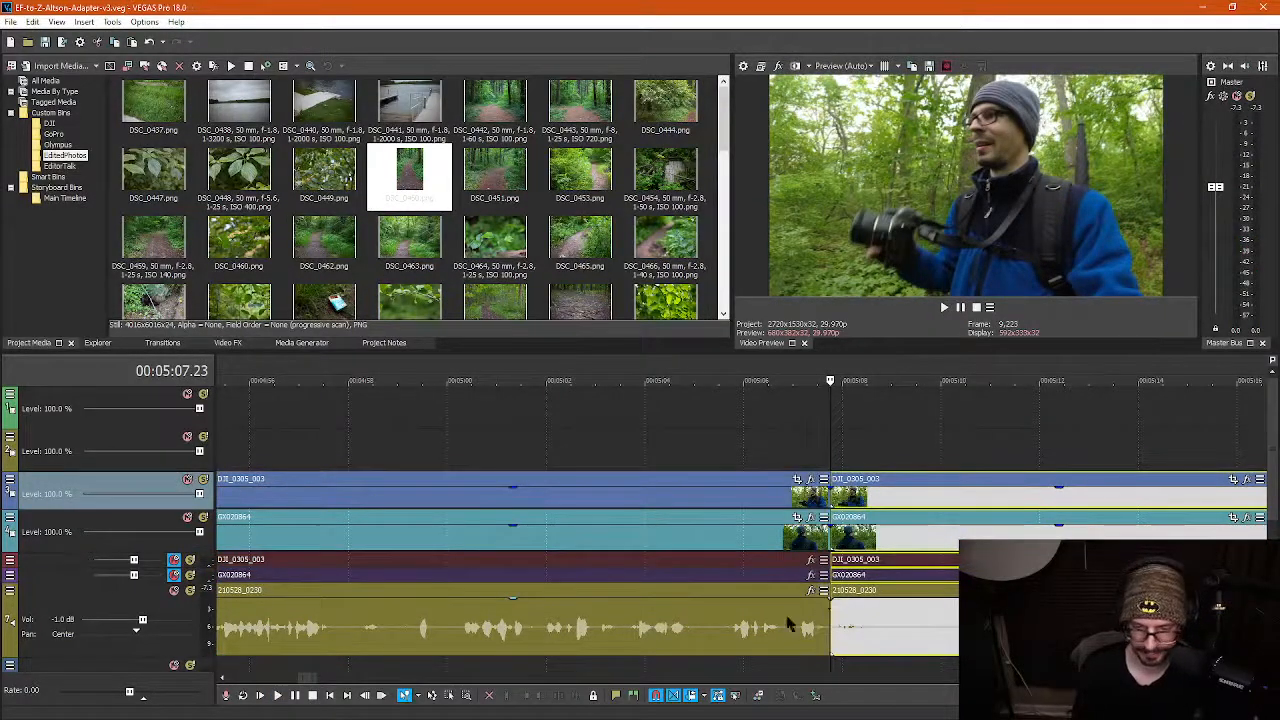
Skim and play the footage after the 00:05:07.23 cut, up to about 00:05:56, to find the next usable talking section
scroll(790, 625, "down", 1)
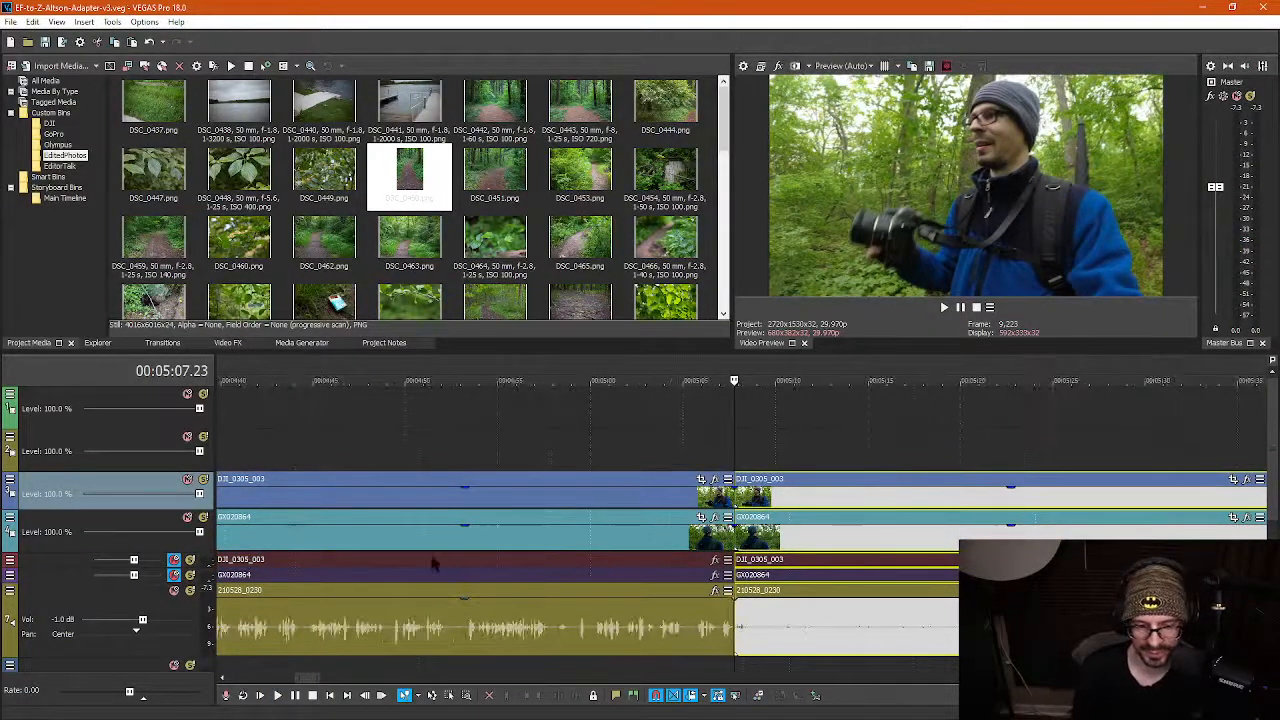
scroll(433, 565, "down", 3)
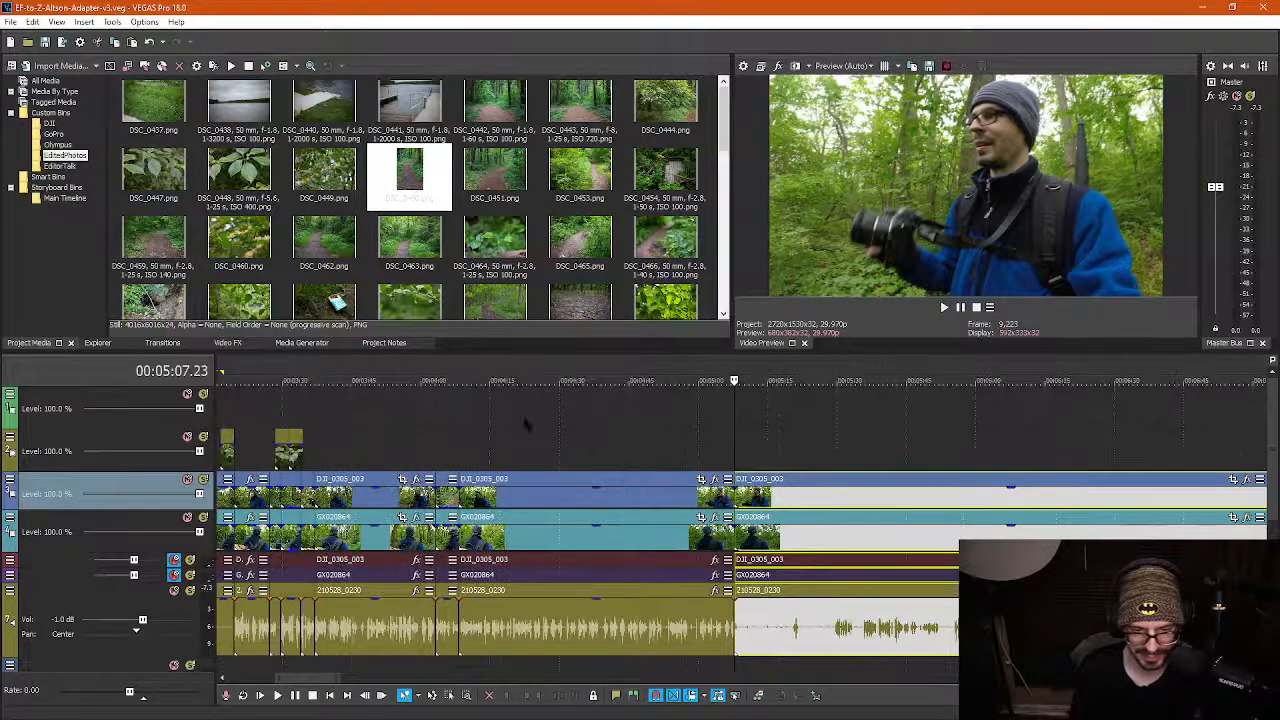
left_click(705, 451)
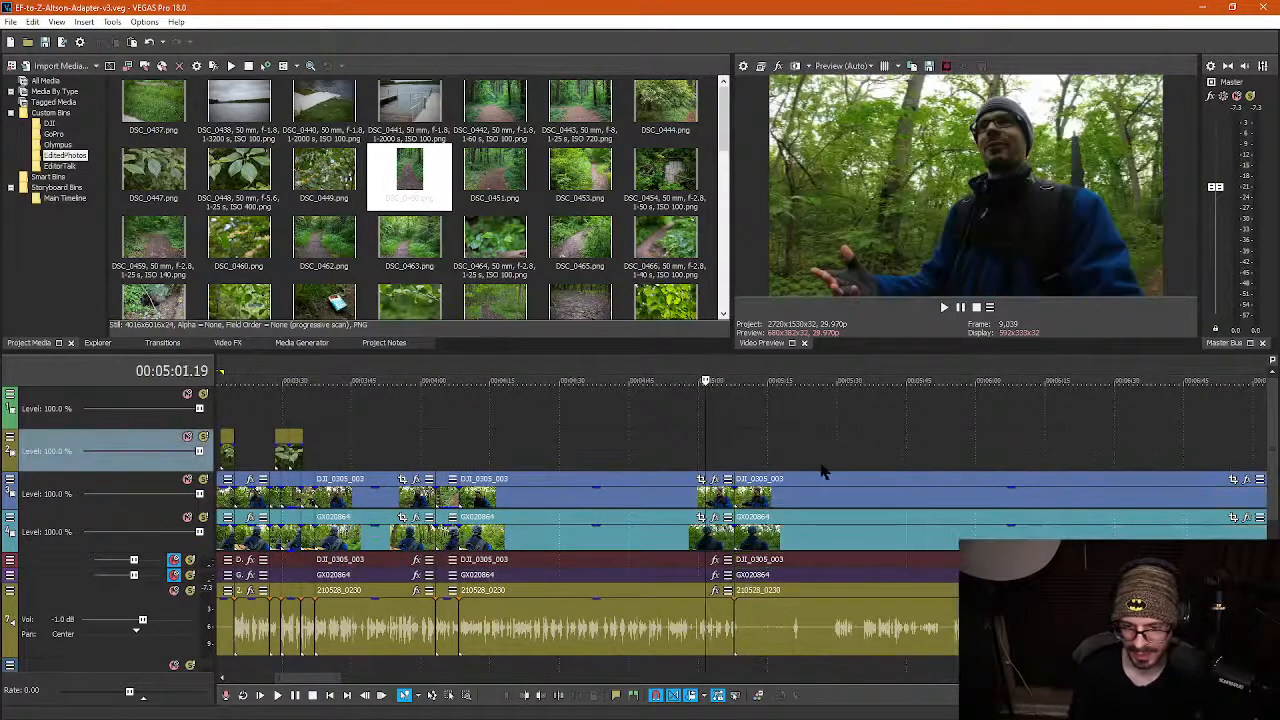
left_click(822, 472)
scroll(800, 594, "up", 2)
left_click(768, 577)
key("space")
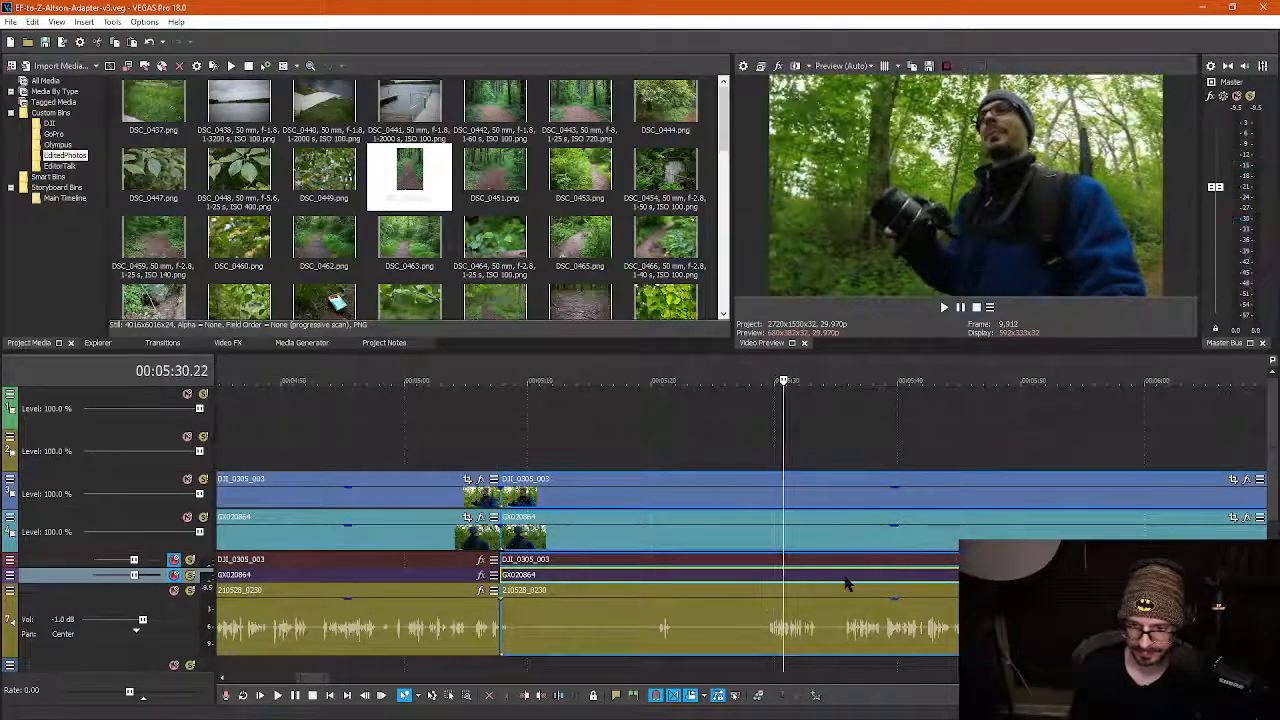
key("space")
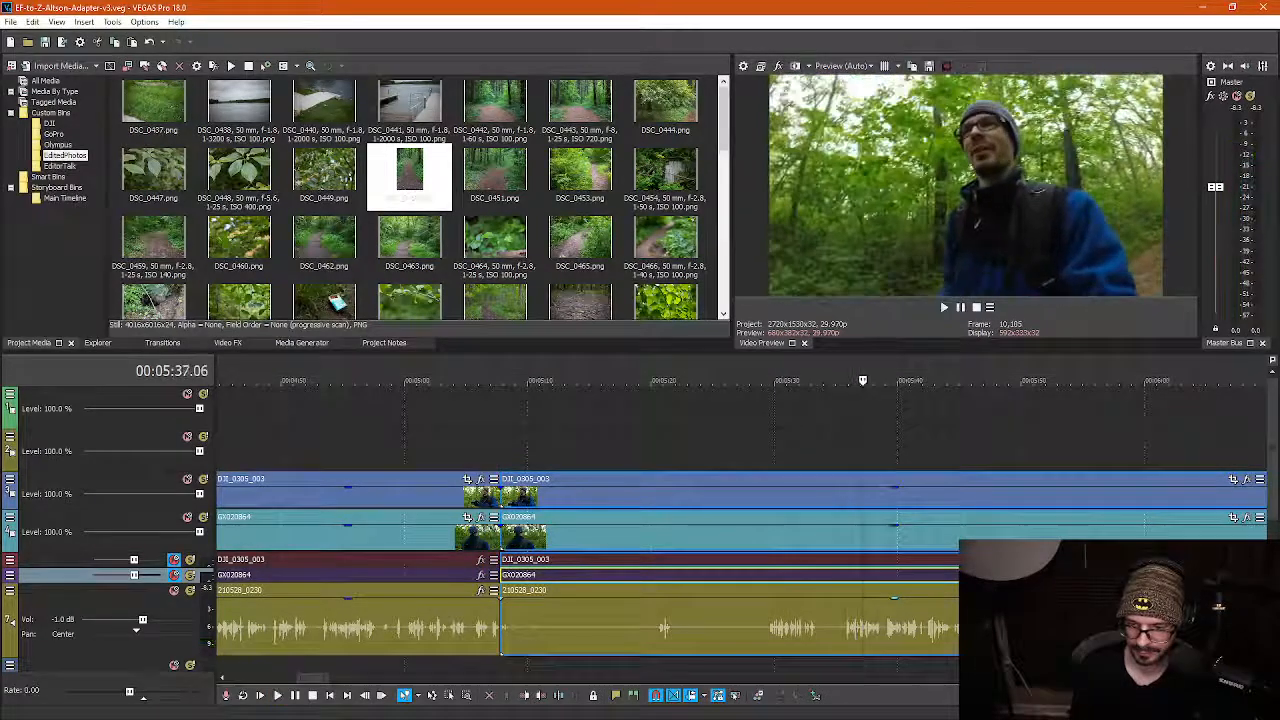
left_click(1084, 577)
key("space")
scroll(940, 625, "down", 1)
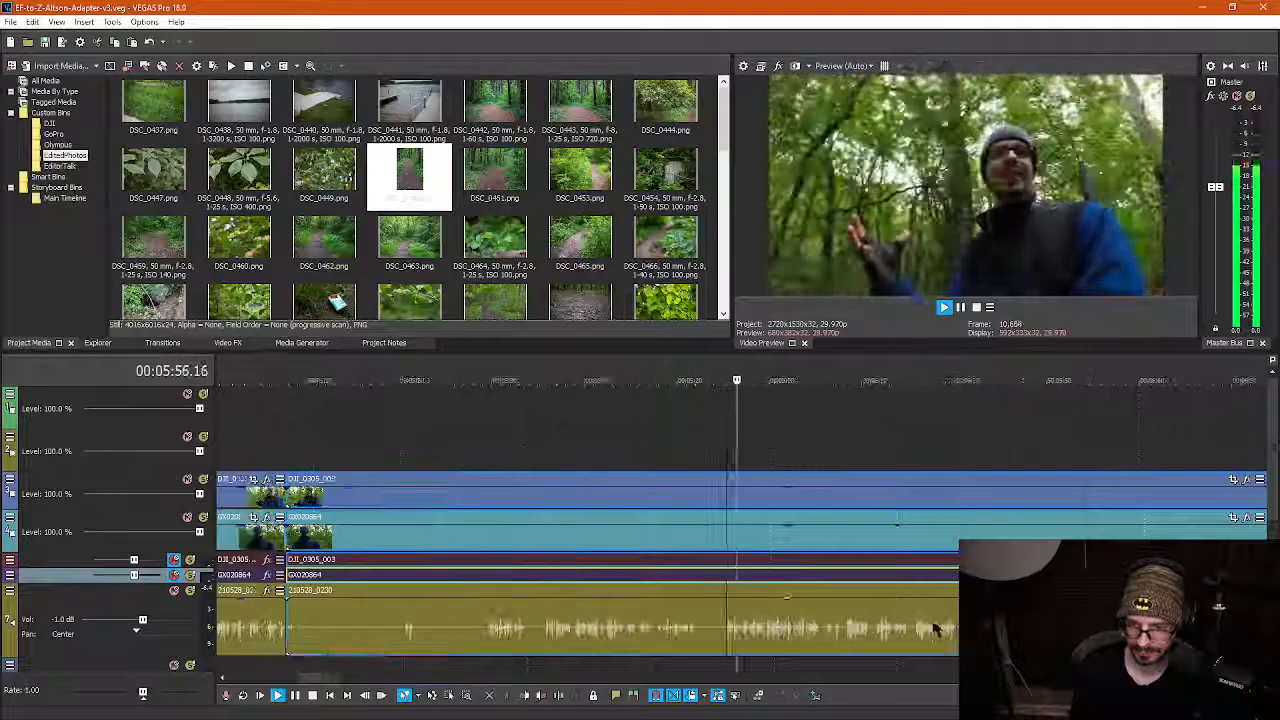
key("space")
Split the grouped clips at 00:05:35.24, just before the next spoken passage starts
left_click(547, 620)
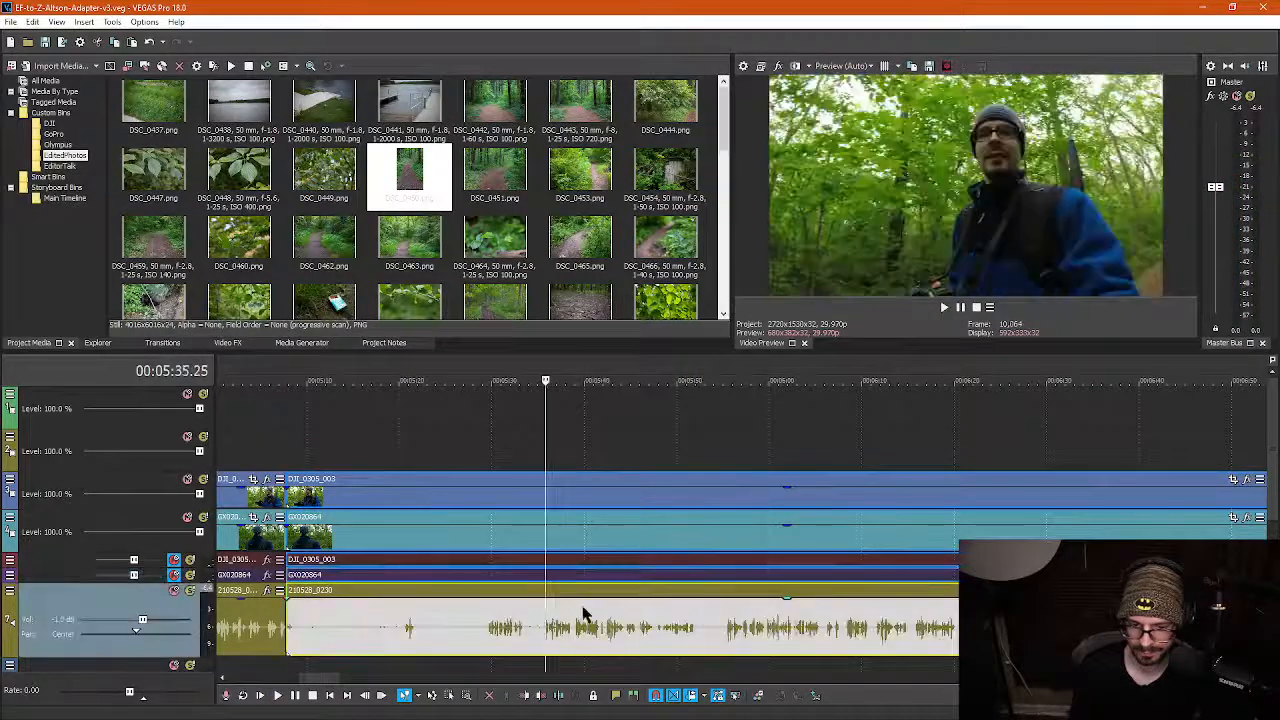
scroll(753, 638, "up", 3)
key("Left")
key("s")
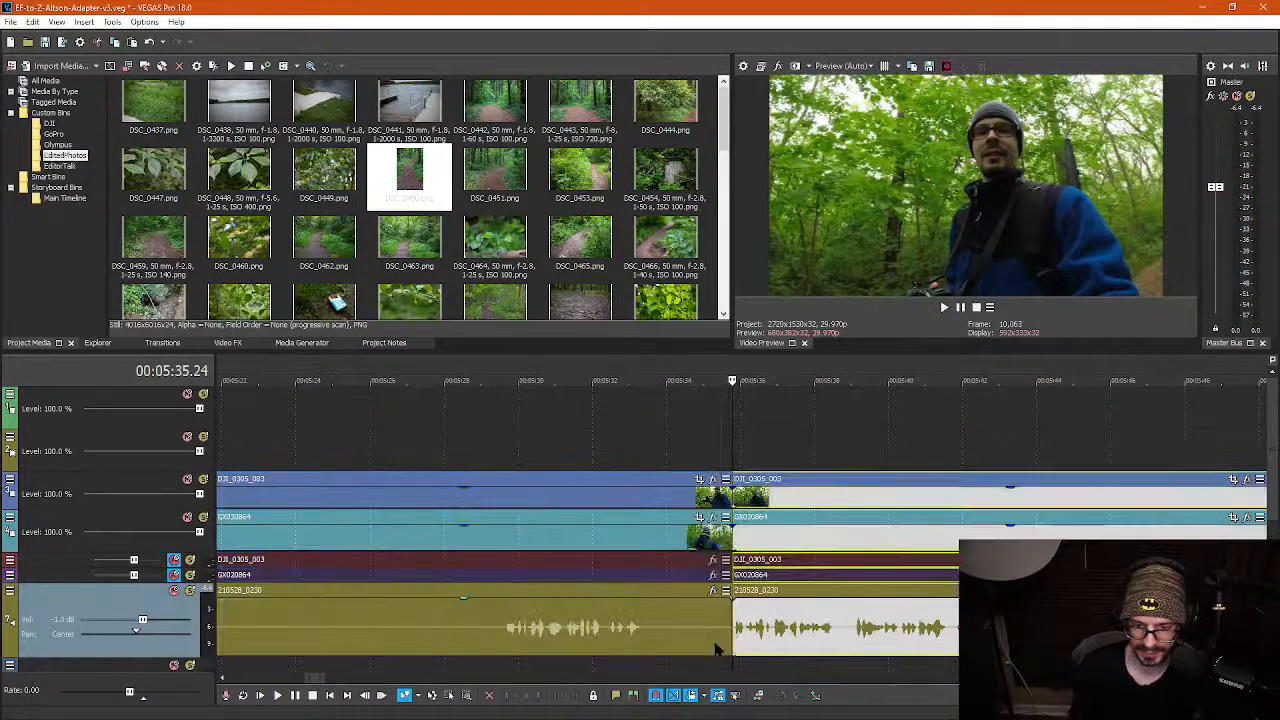
Play the short spoken passage just before the 00:05:35.24 cut to judge whether it is needed
scroll(510, 627, "down", 10)
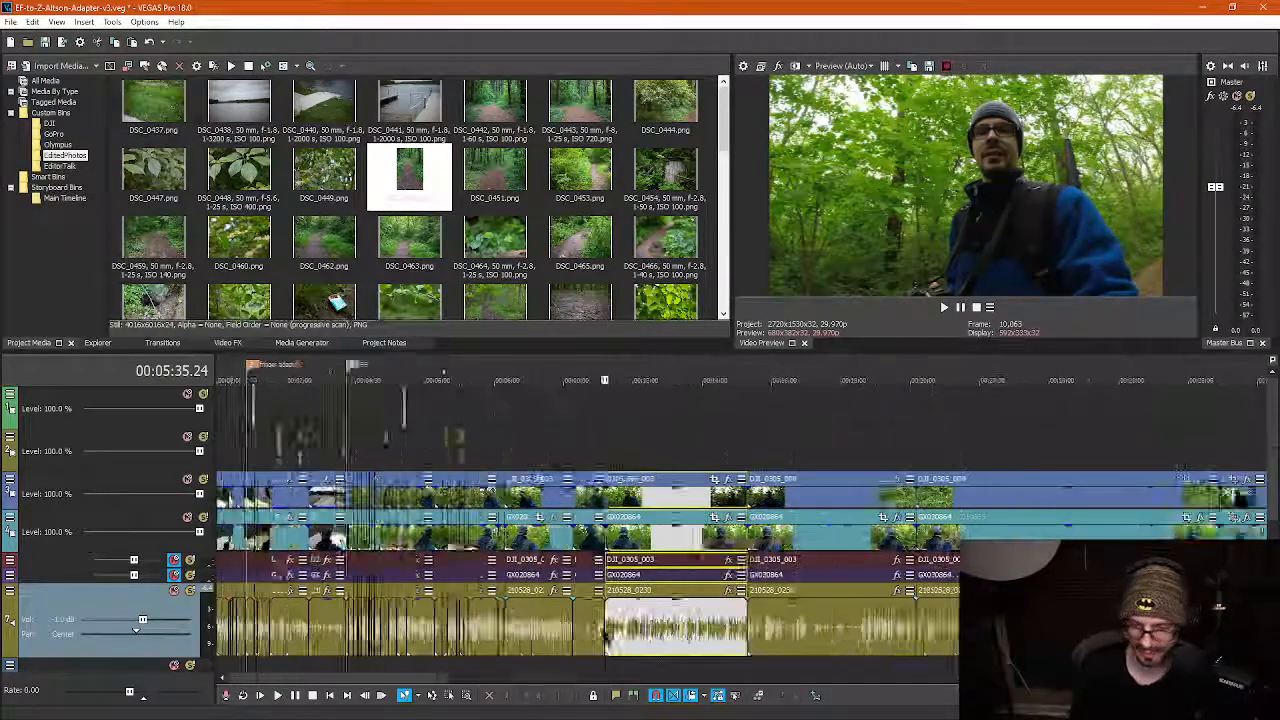
scroll(605, 640, "up", 8)
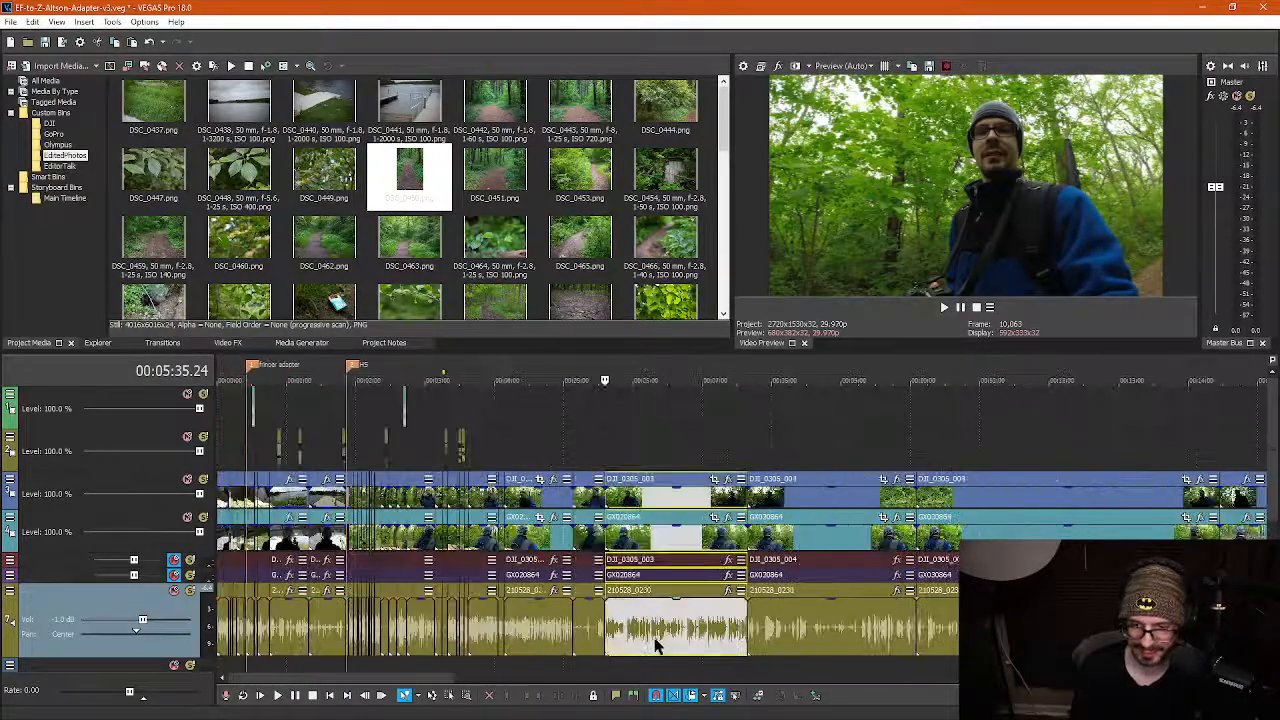
scroll(785, 650, "up", 3)
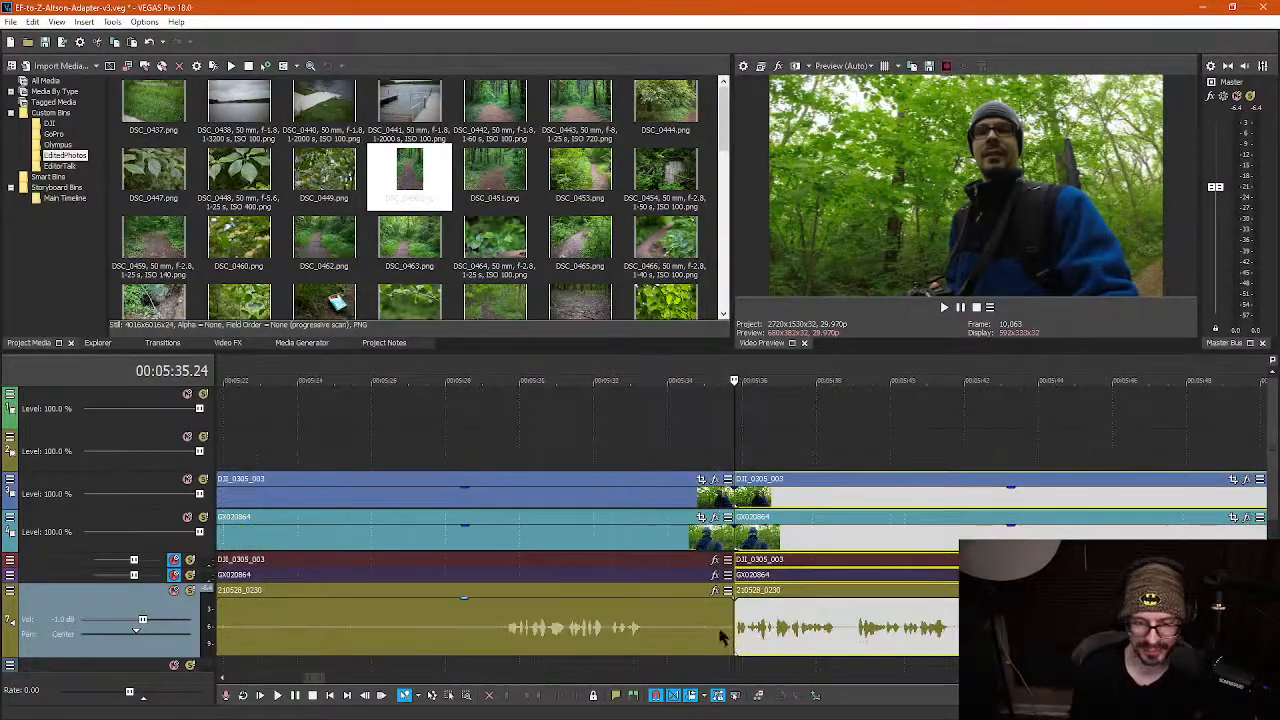
scroll(705, 636, "down", 2)
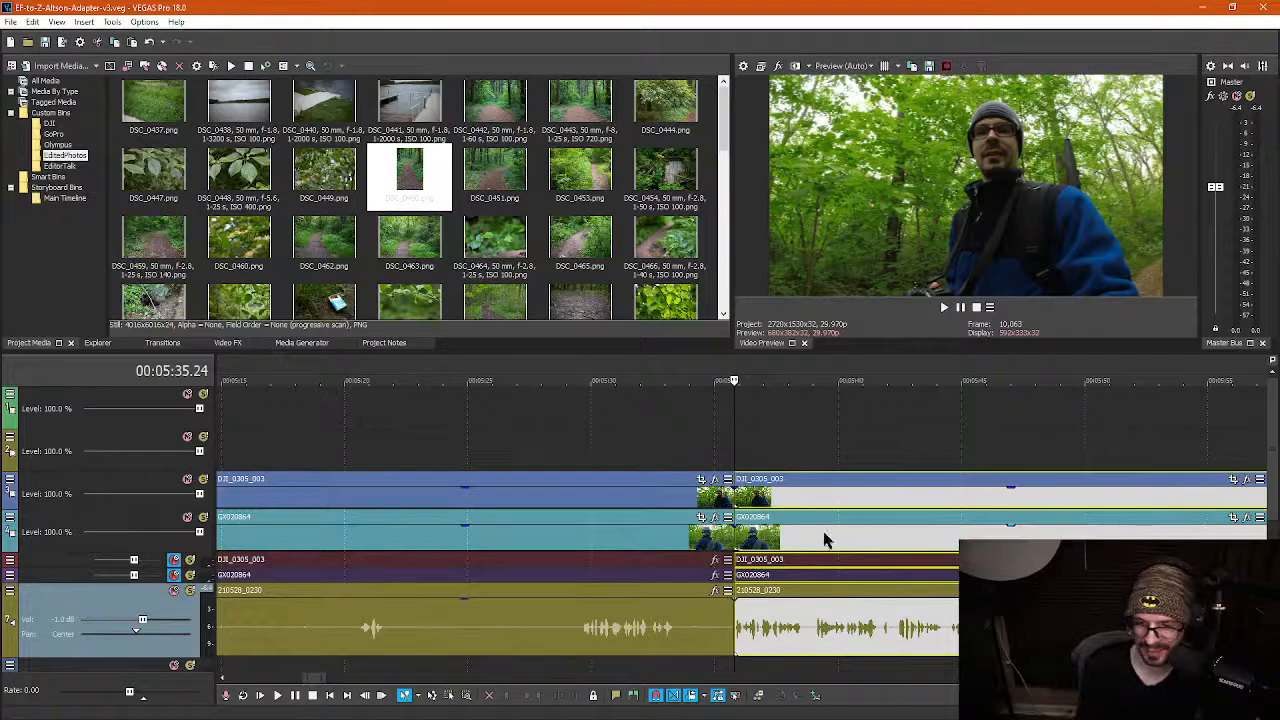
left_click(598, 457)
key("space")
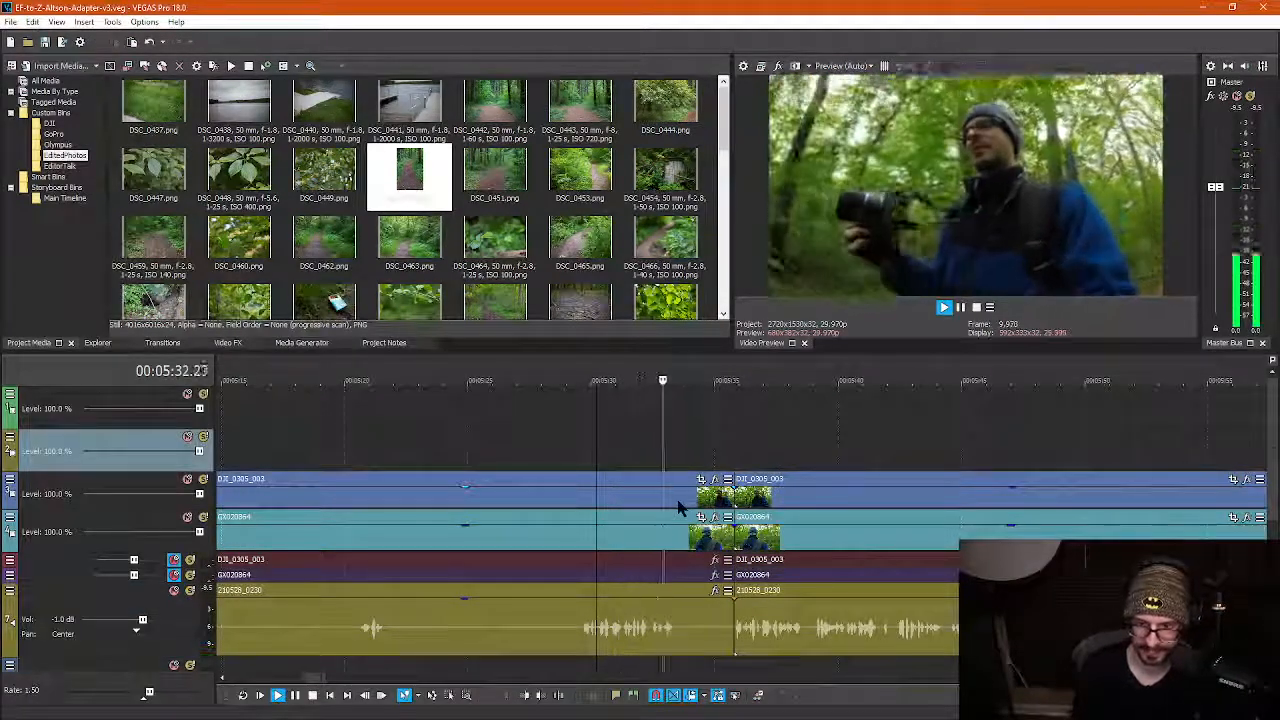
key("k")
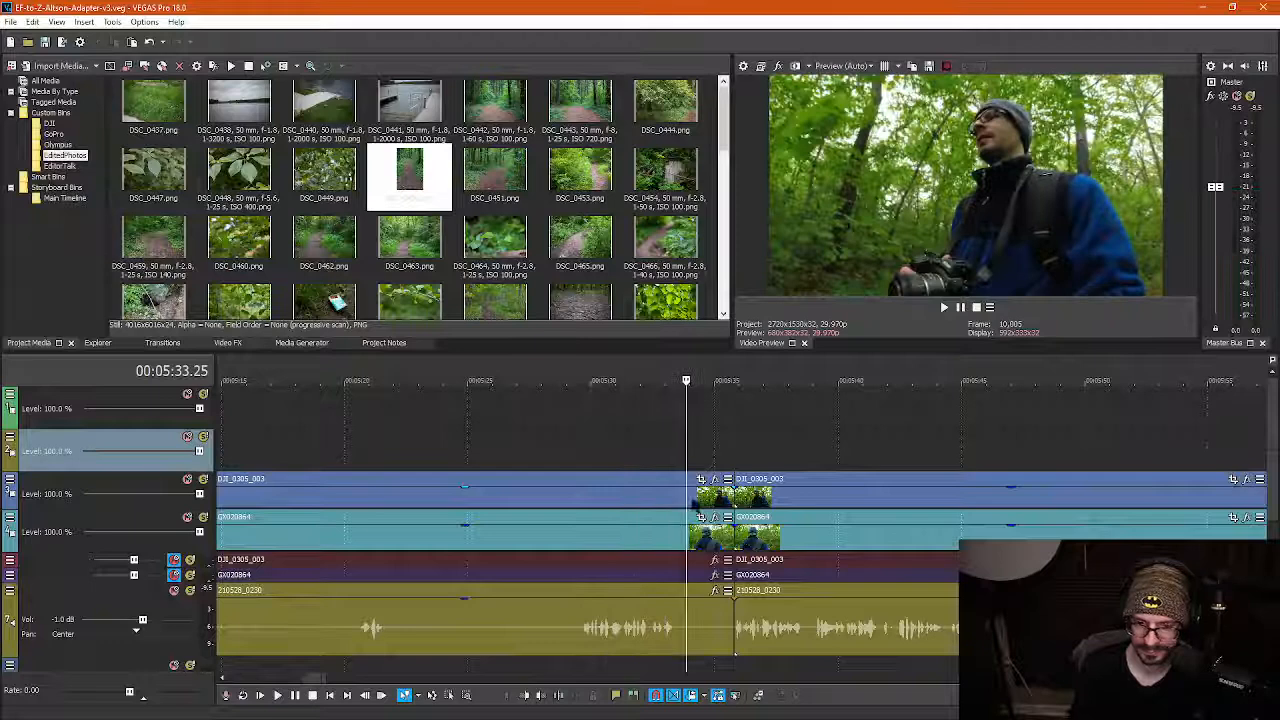
Delete the grouped segment between the cuts at 00:05:07.23 and 00:05:35.24 from all tracks
left_click(559, 631)
scroll(563, 630, "down", 5)
left_click(649, 630)
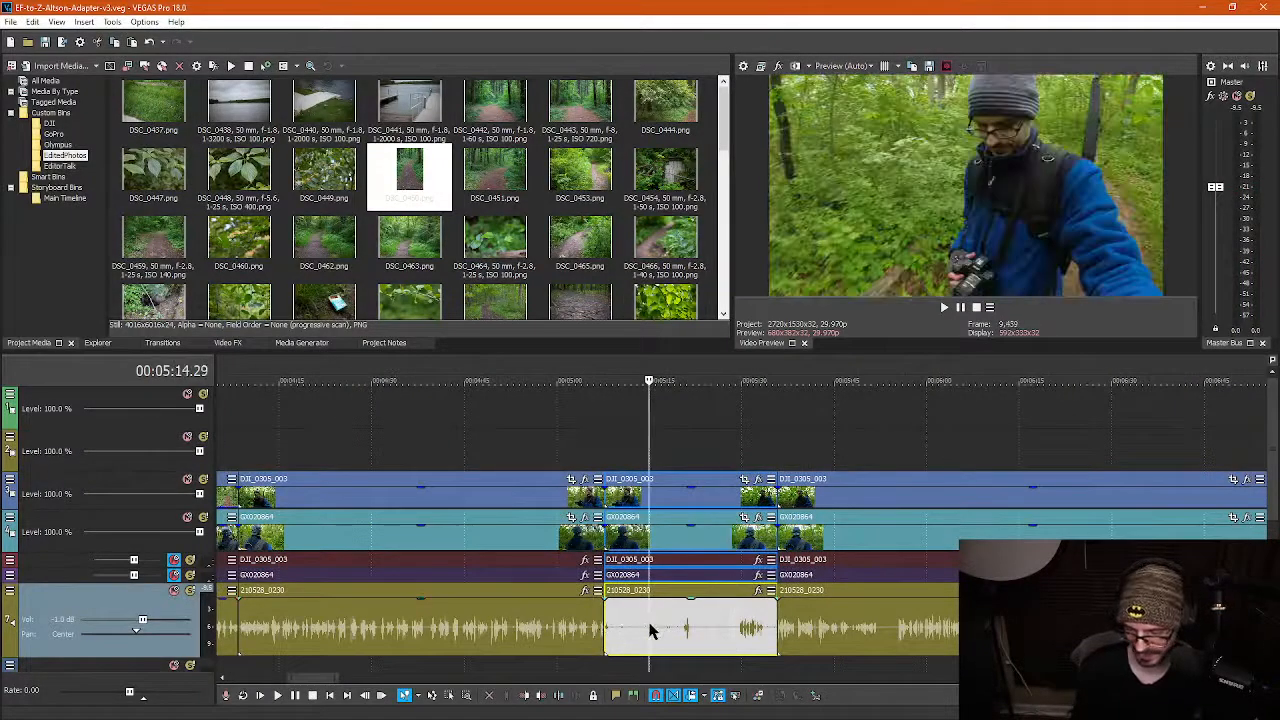
key("Delete")
Play the footage from the 00:05:07.23 cut to about 00:05:29 at faster speed, skipping the quiet part, to find the next pause to cut
scroll(680, 623, "up", 5)
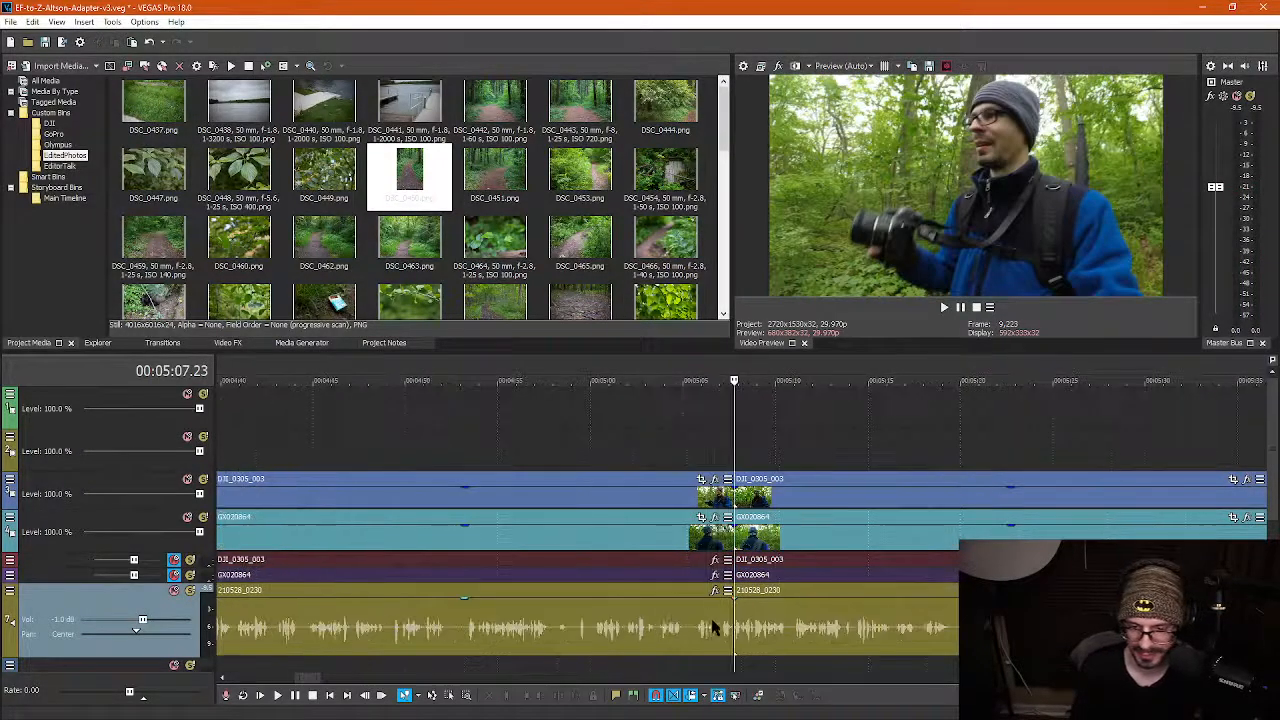
key("space")
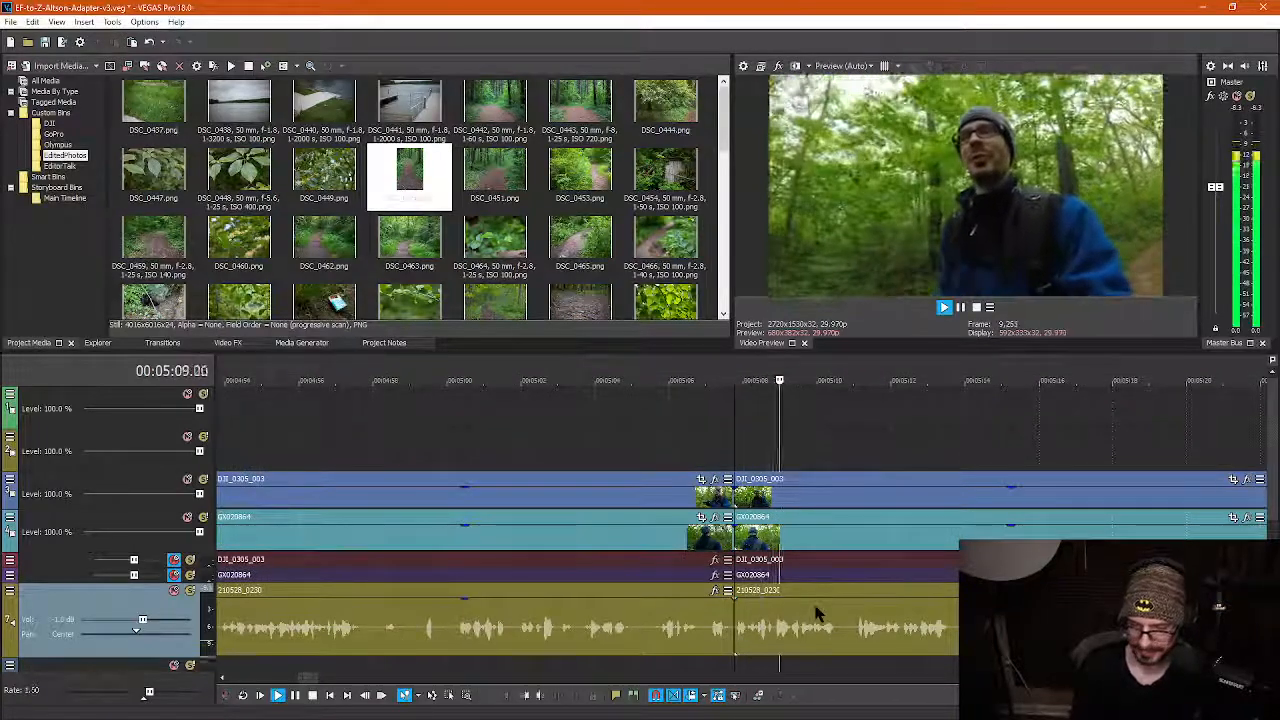
key("l")
scroll(948, 577, "down", 2)
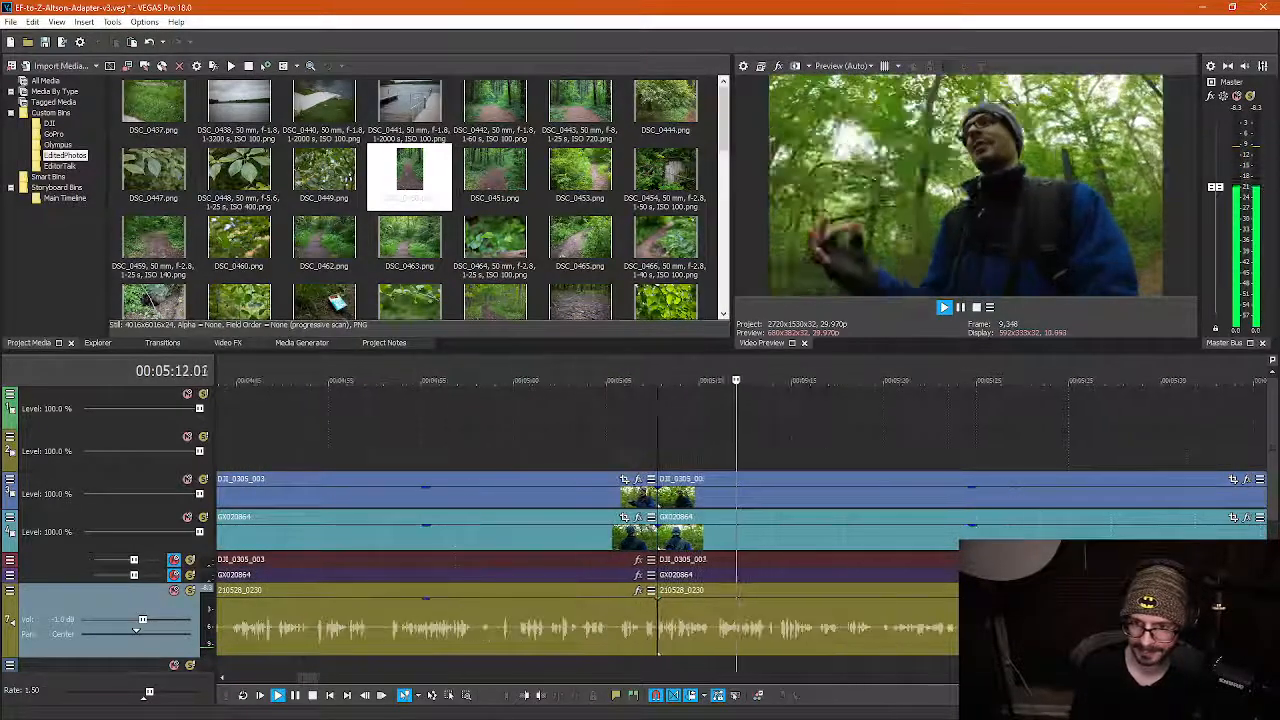
scroll(947, 577, "up", 1)
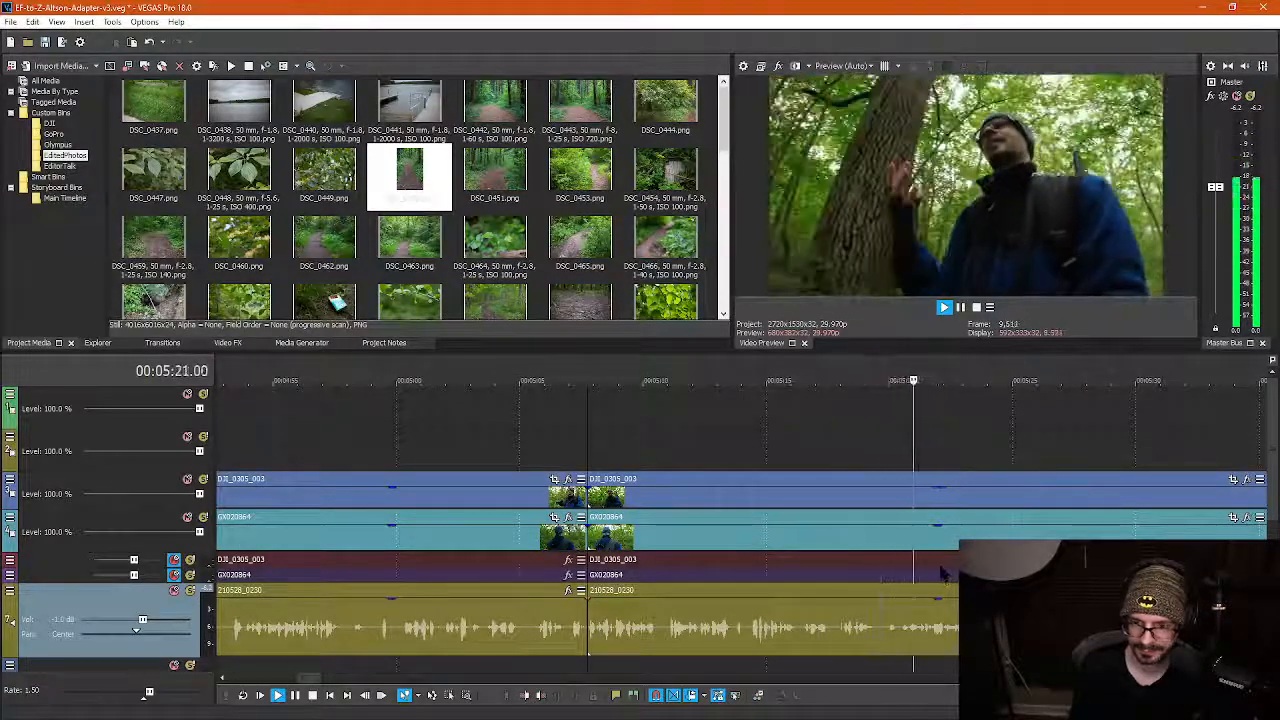
key("k")
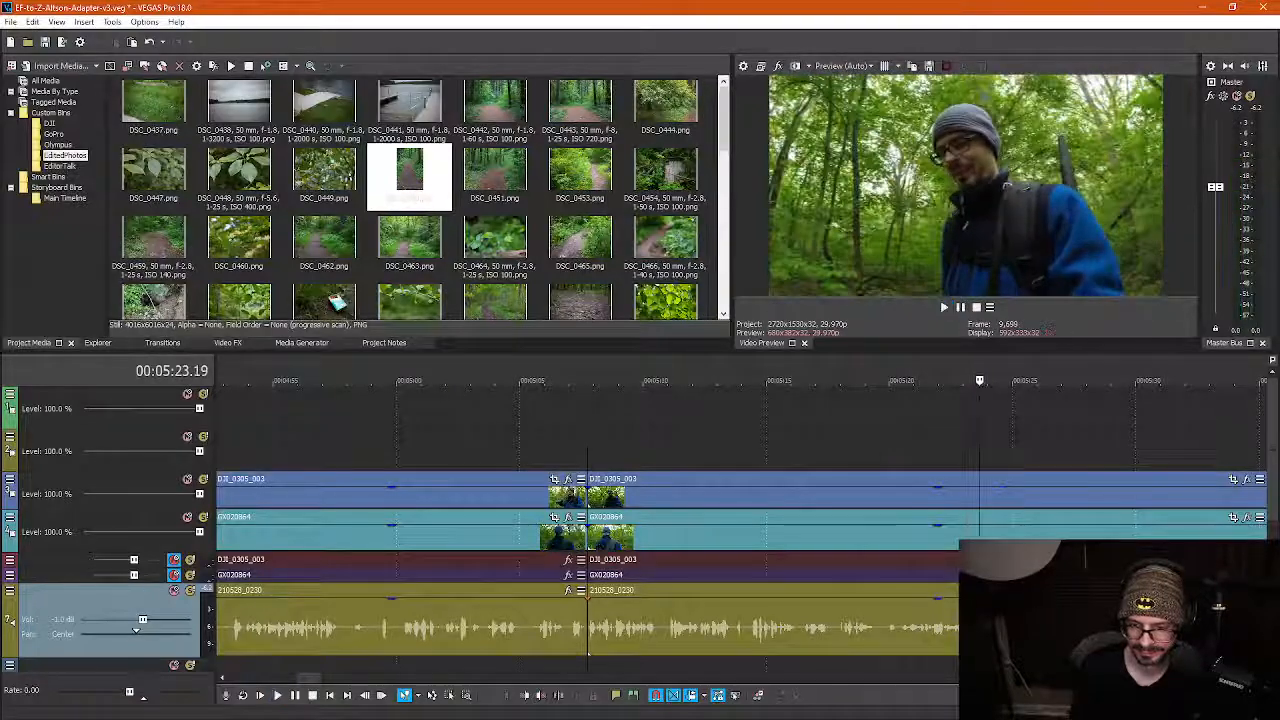
left_click(1066, 560)
key("space")
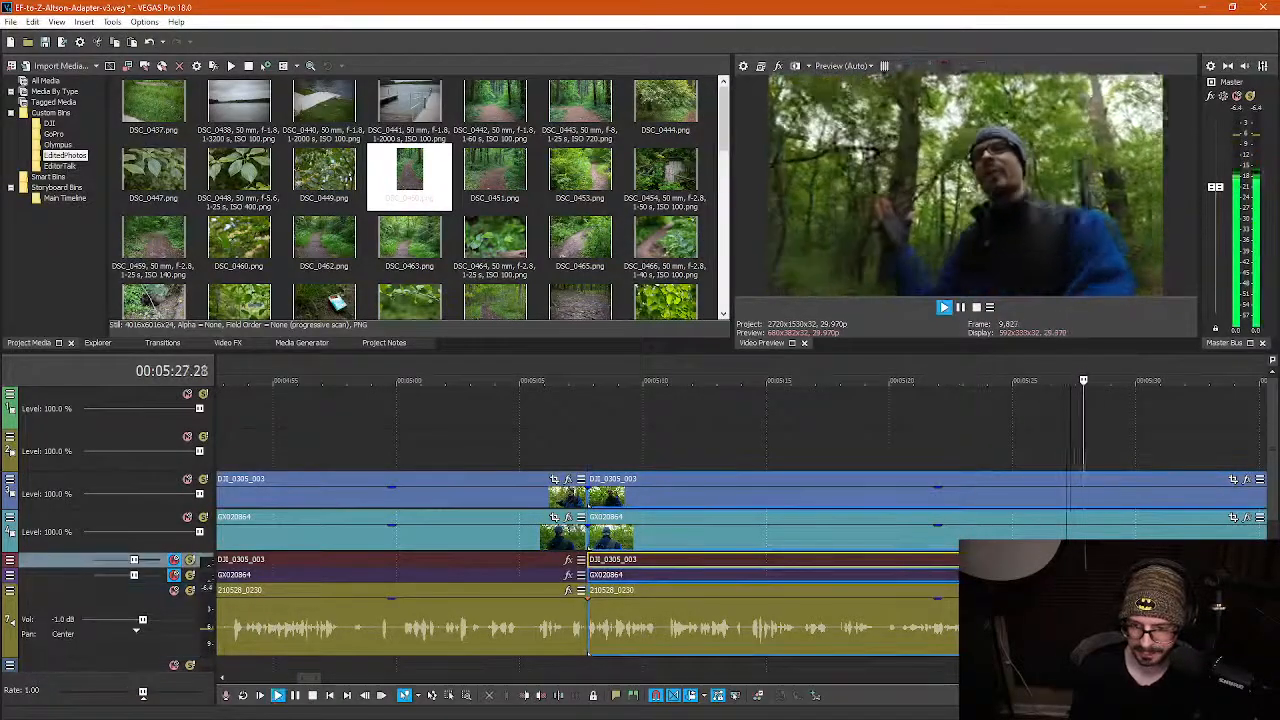
scroll(942, 595, "down", 1)
scroll(750, 600, "up", 1)
key("k")
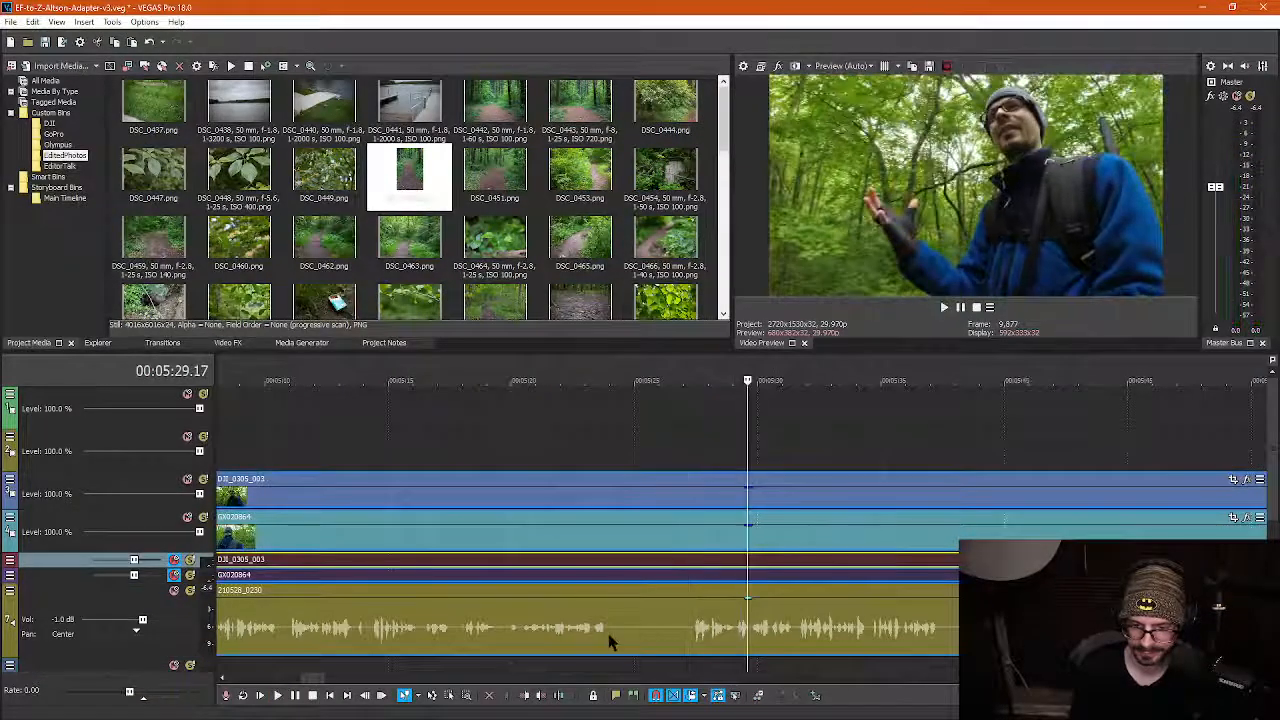
Split the grouped clips at both ends of the silent gap after 00:05:23.29 and delete the gap
left_click(609, 642)
key("s")
left_click(689, 641)
key("s")
left_click(658, 635)
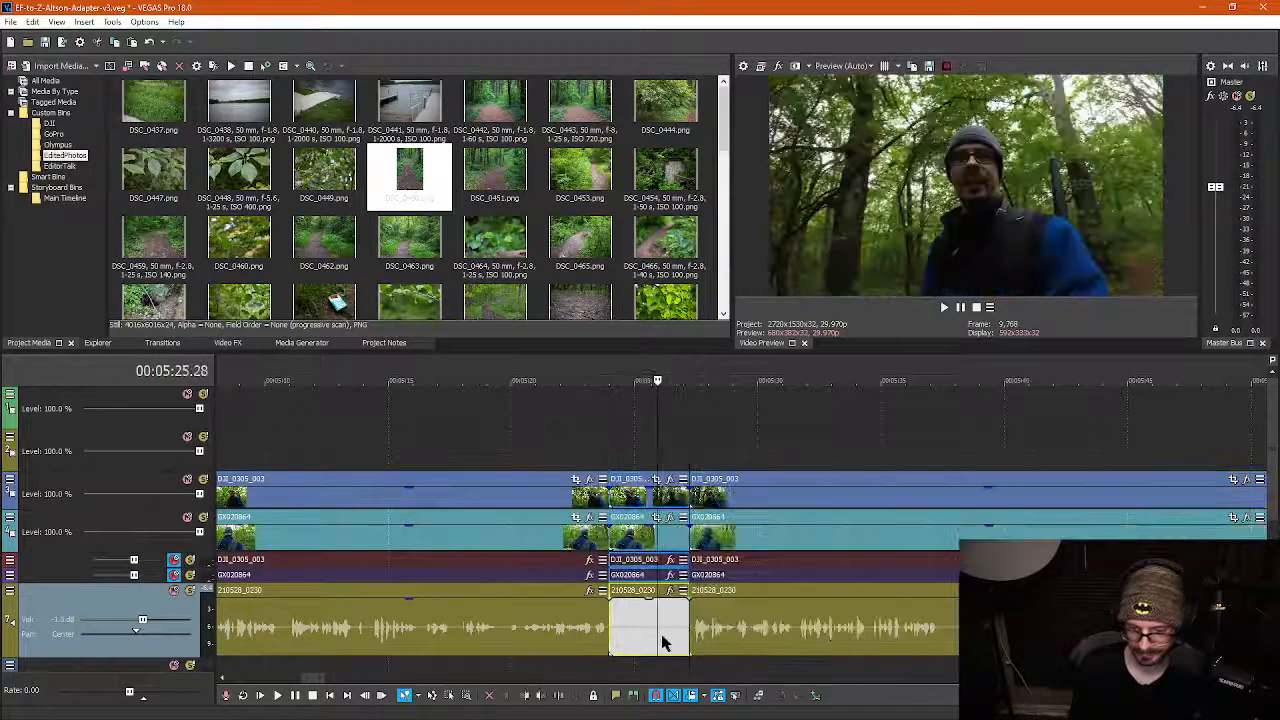
key("Delete")
Split the grouped clips at 00:05:23.25 and 00:05:24.04 and delete the two leftover silent slivers around the 00:05:23.29 cut
scroll(745, 583, "up", 3)
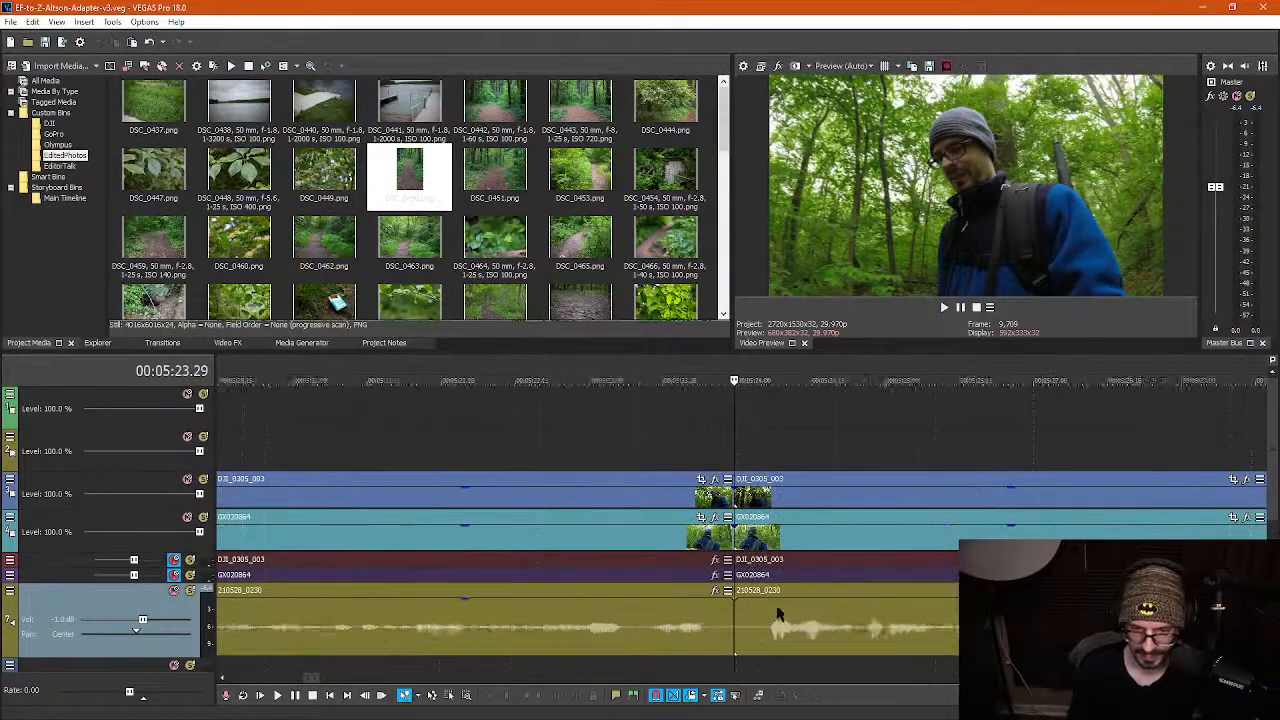
left_click(717, 651)
key("s")
left_click(765, 643)
key("s")
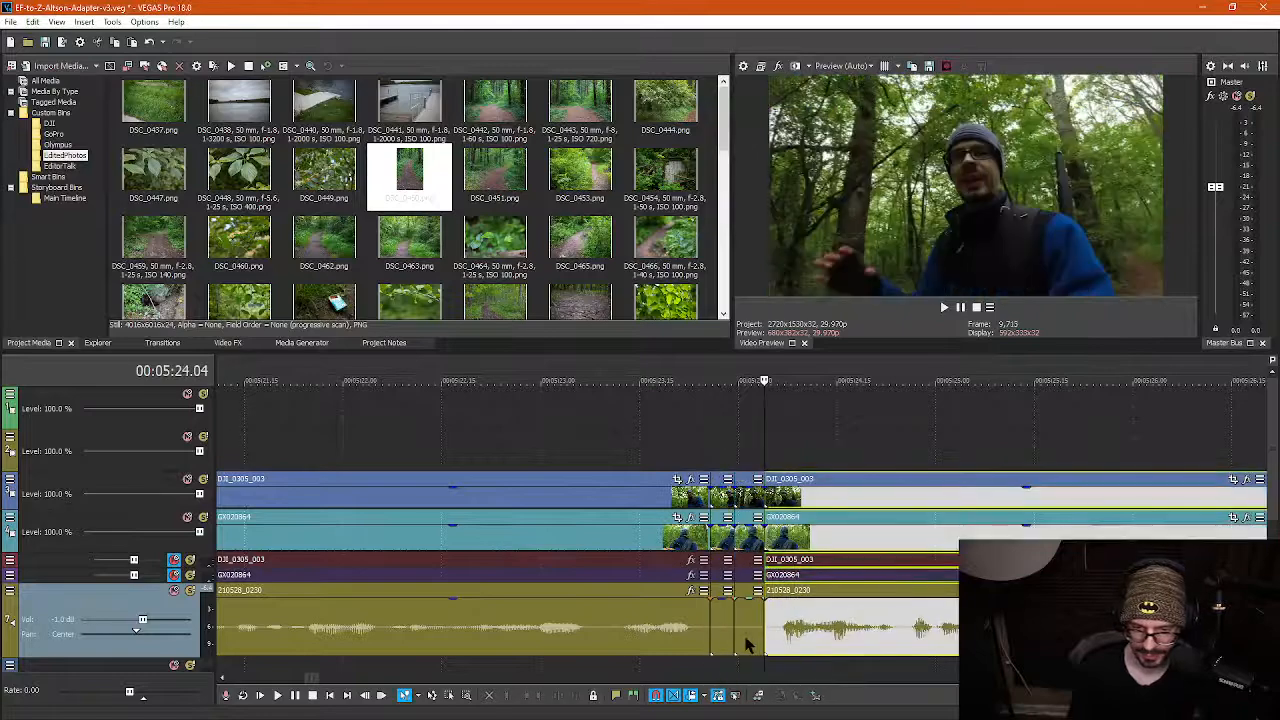
left_click(745, 644)
key("Delete")
left_click(720, 643)
key("Delete")
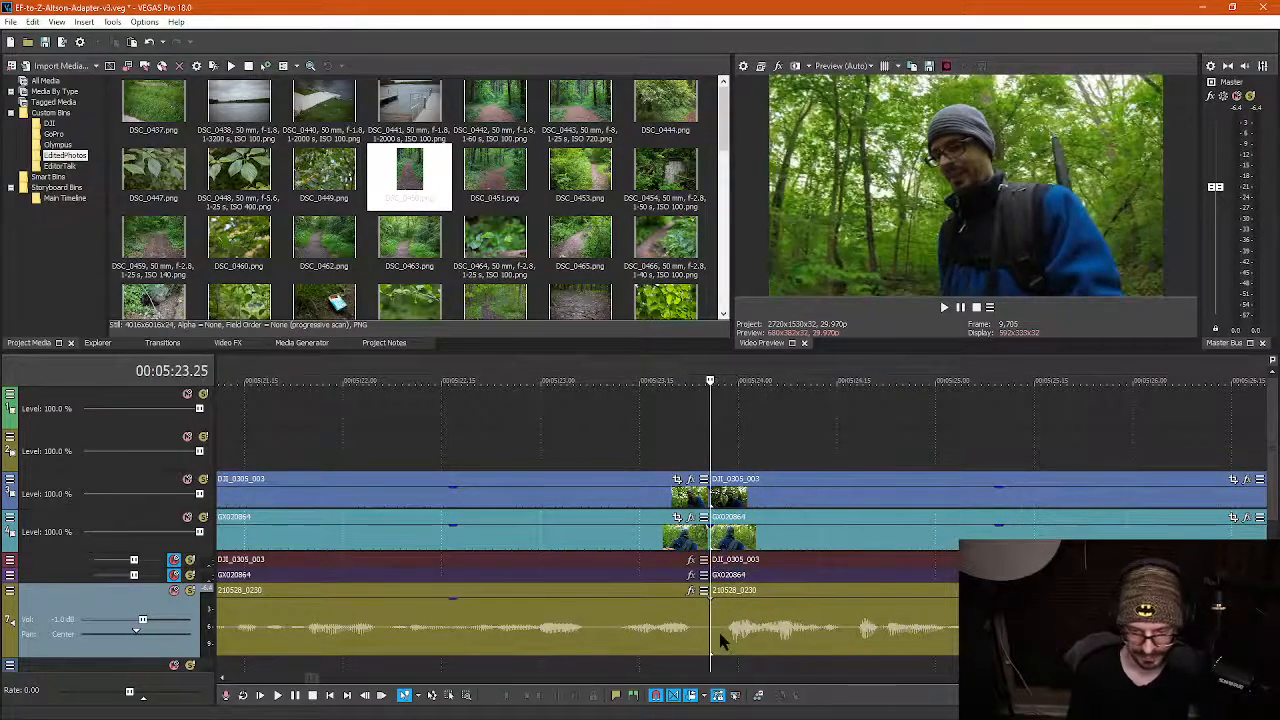
Play across the tightened cut at 00:05:23.25 and on to about 00:06:00 to review the talking section
left_click(634, 621)
key("space")
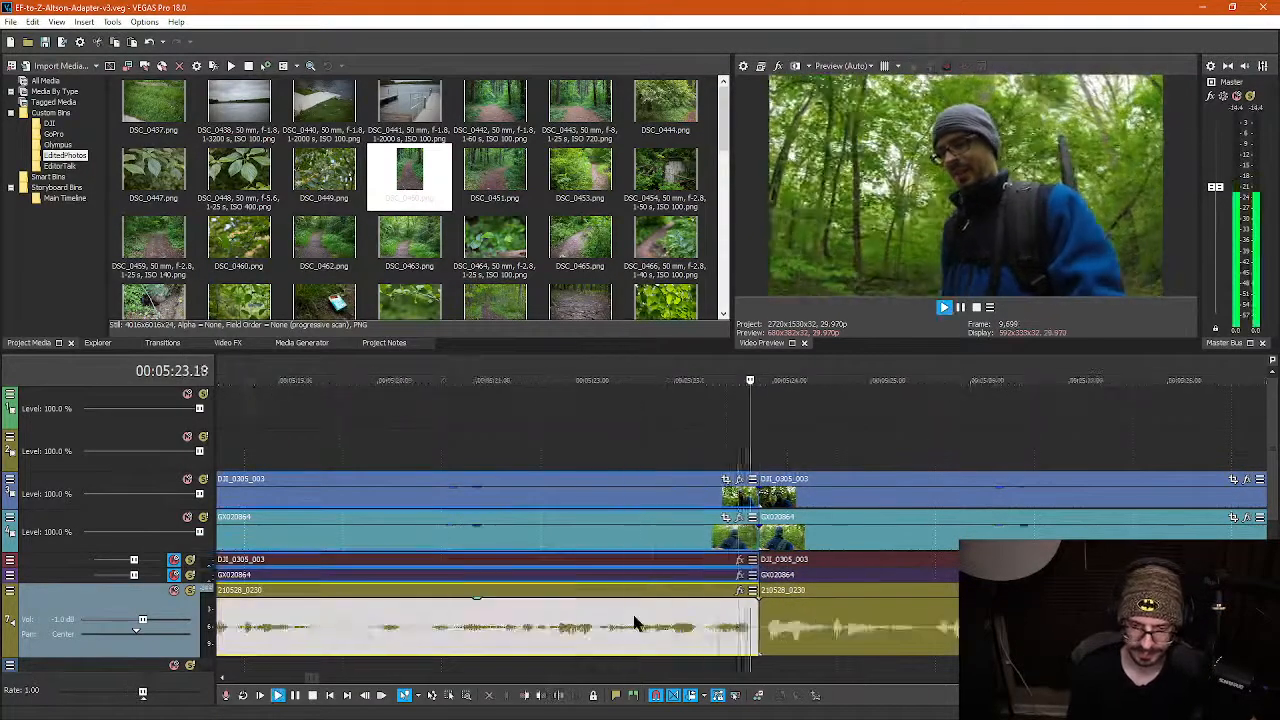
scroll(641, 623, "down", 1)
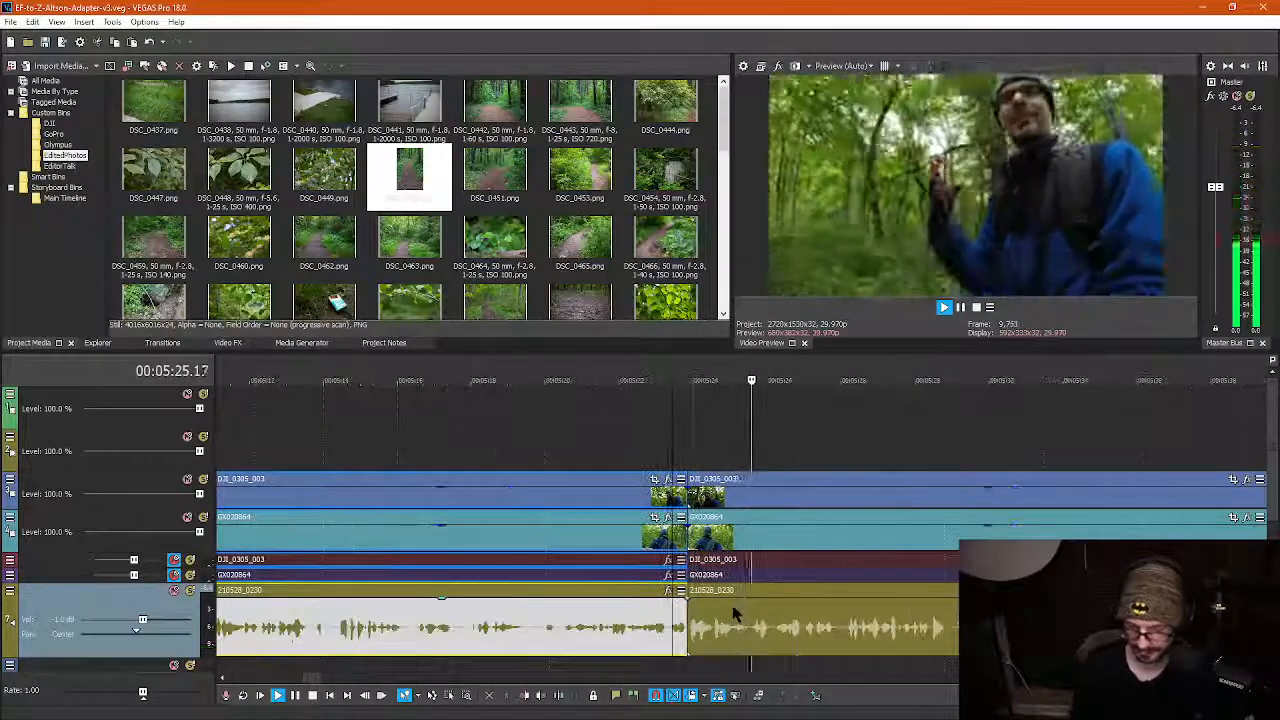
key("l")
scroll(735, 612, "down", 1)
scroll(903, 590, "up", 2)
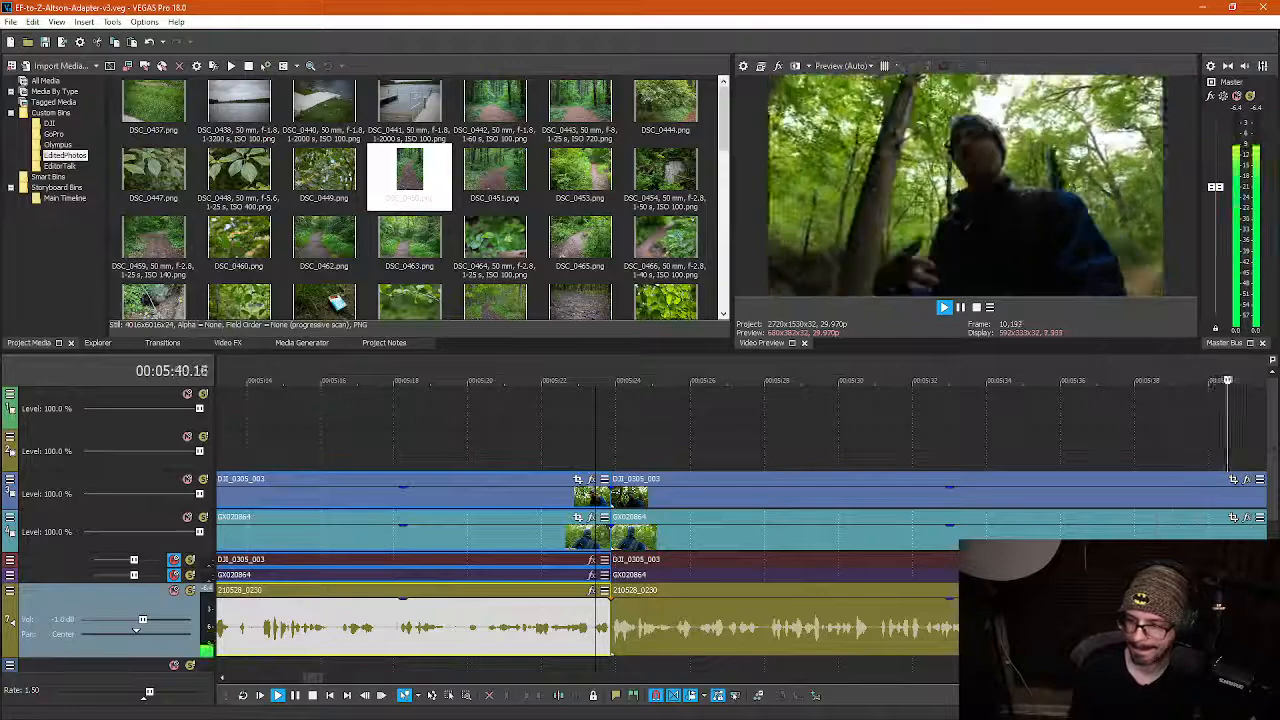
scroll(943, 588, "down", 2)
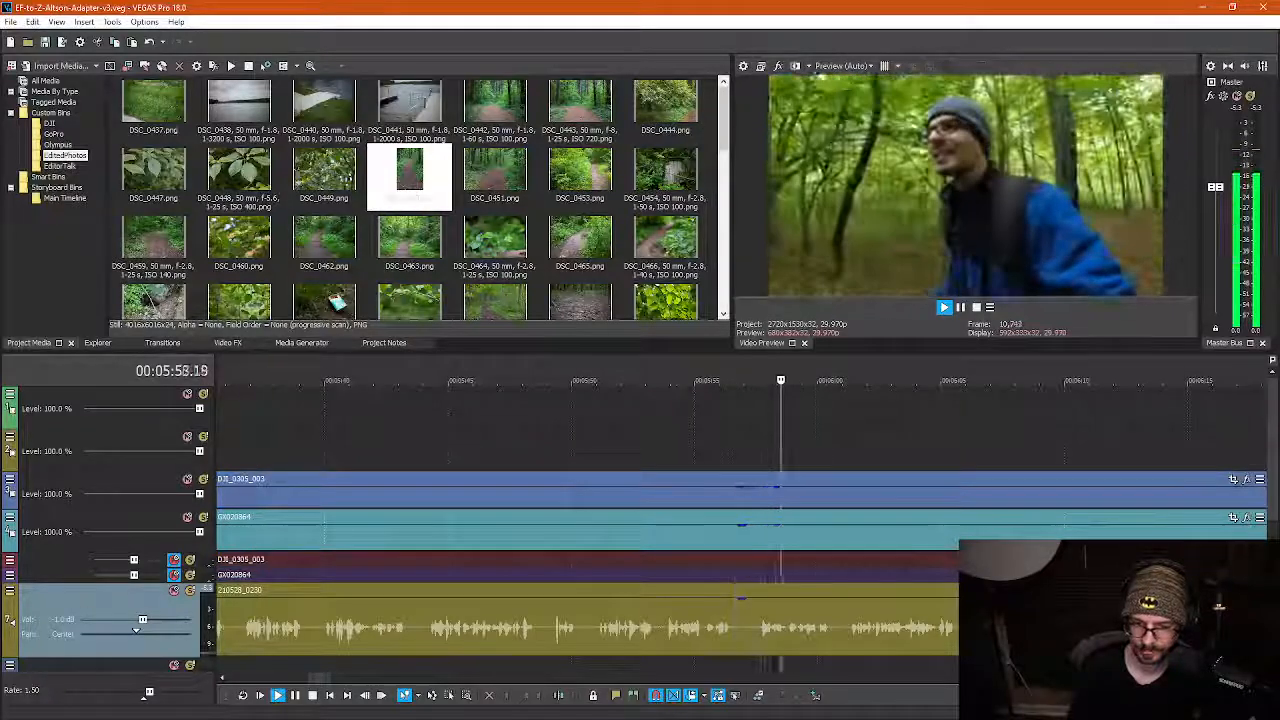
key("k")
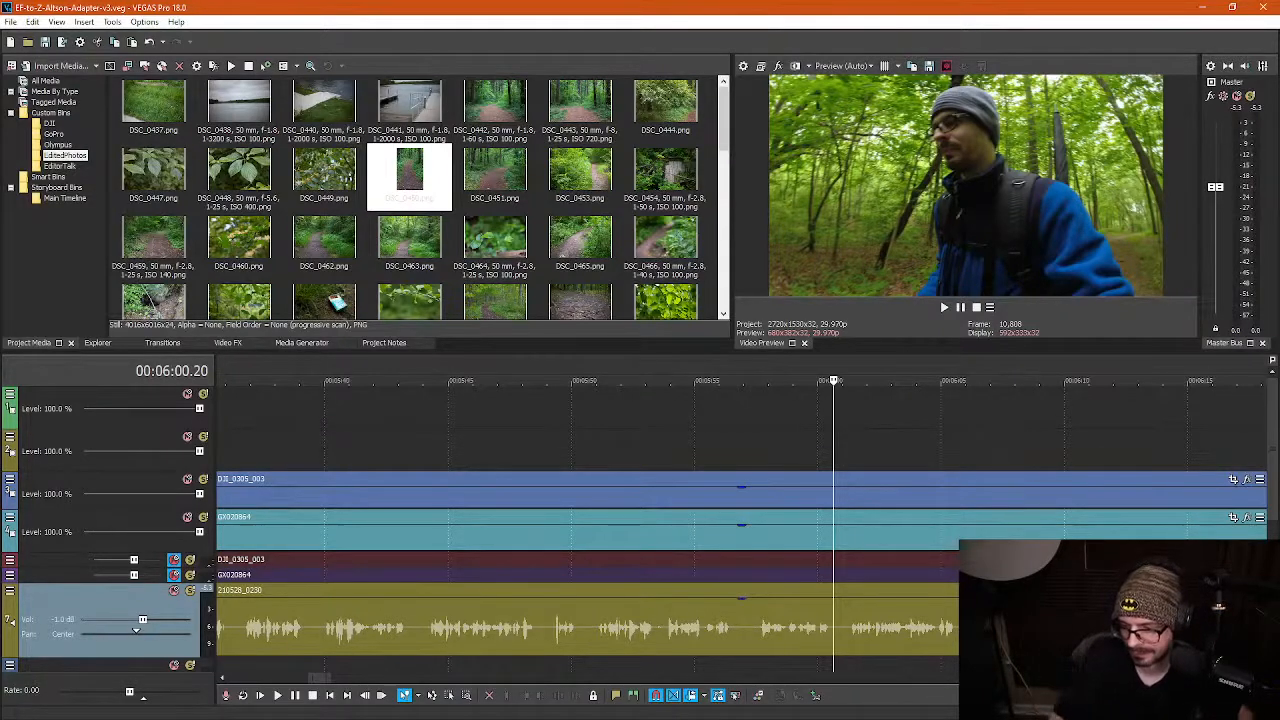
Play on from about 00:06:01 to 00:06:11 to find where the spoken passage ends
left_click(852, 540)
key("space")
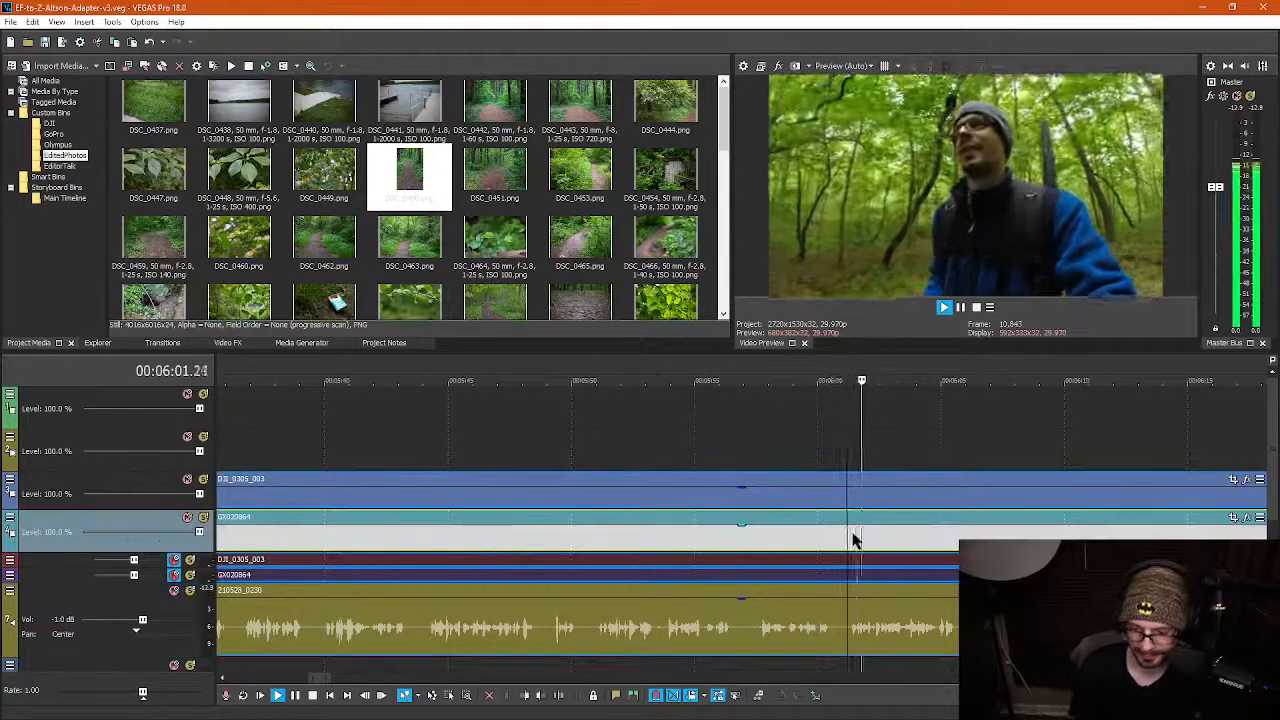
key("l")
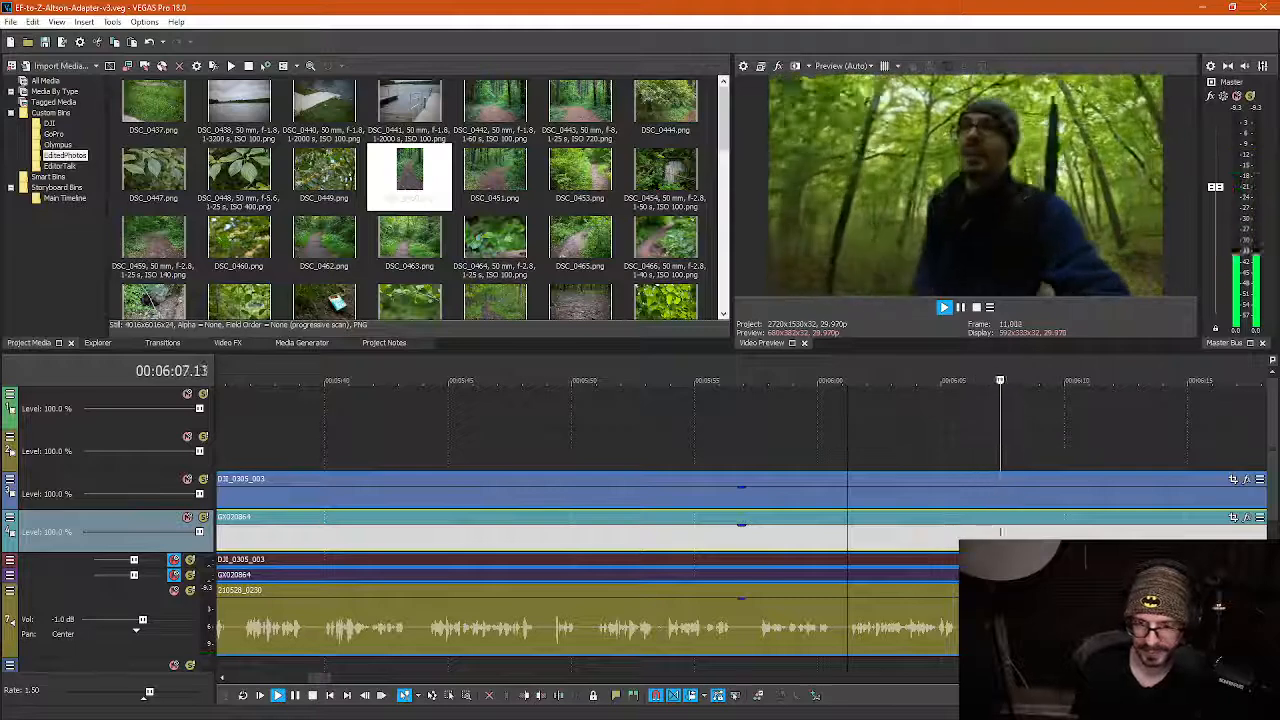
key("k")
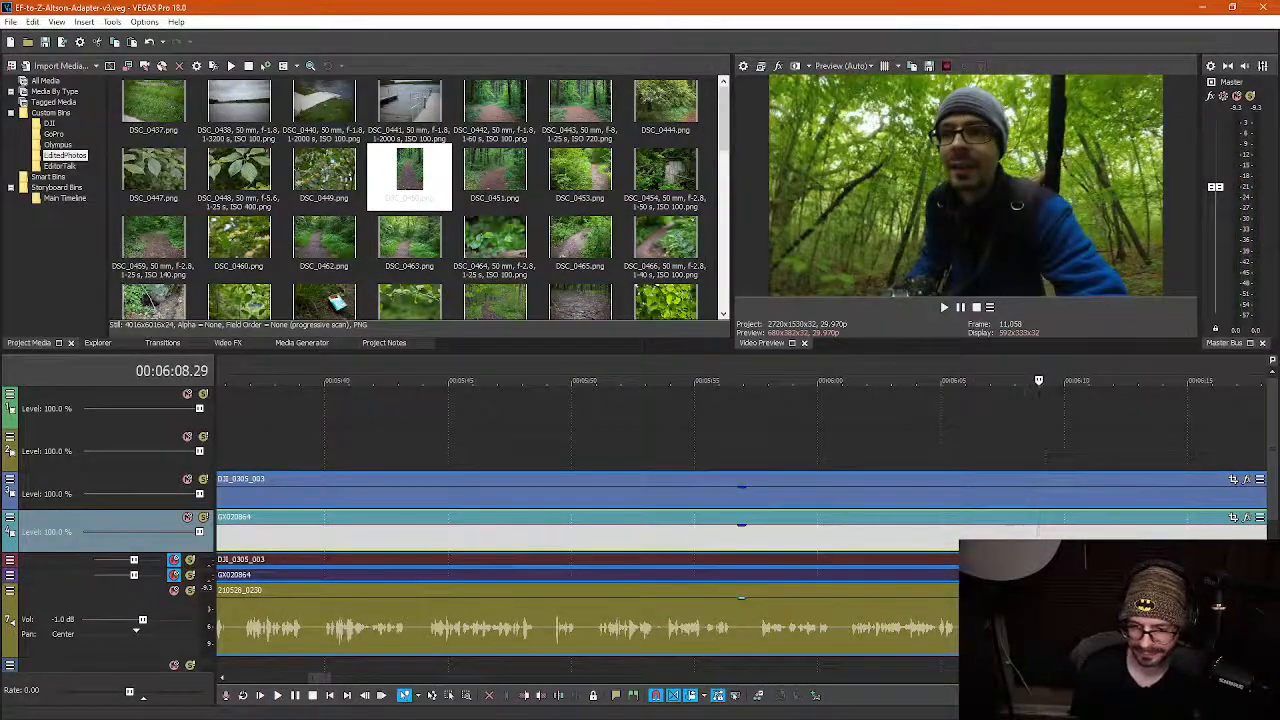
key("Up")
key("Up")
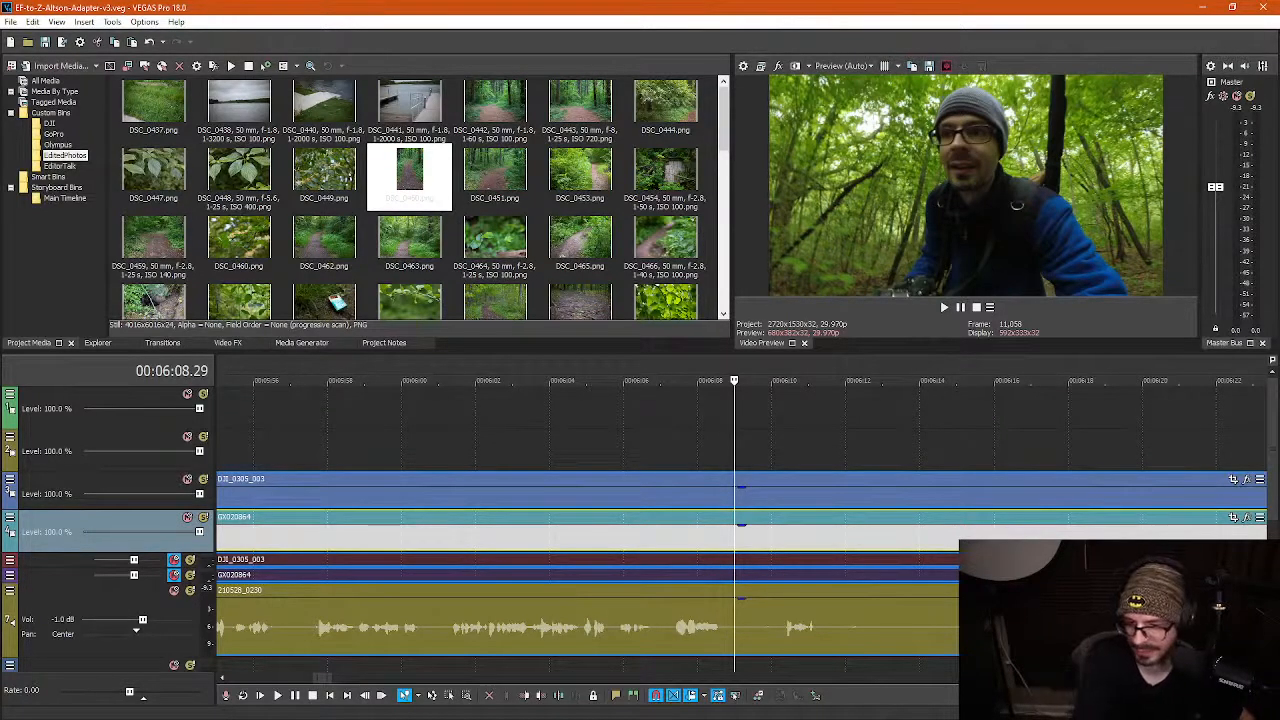
left_click(769, 452)
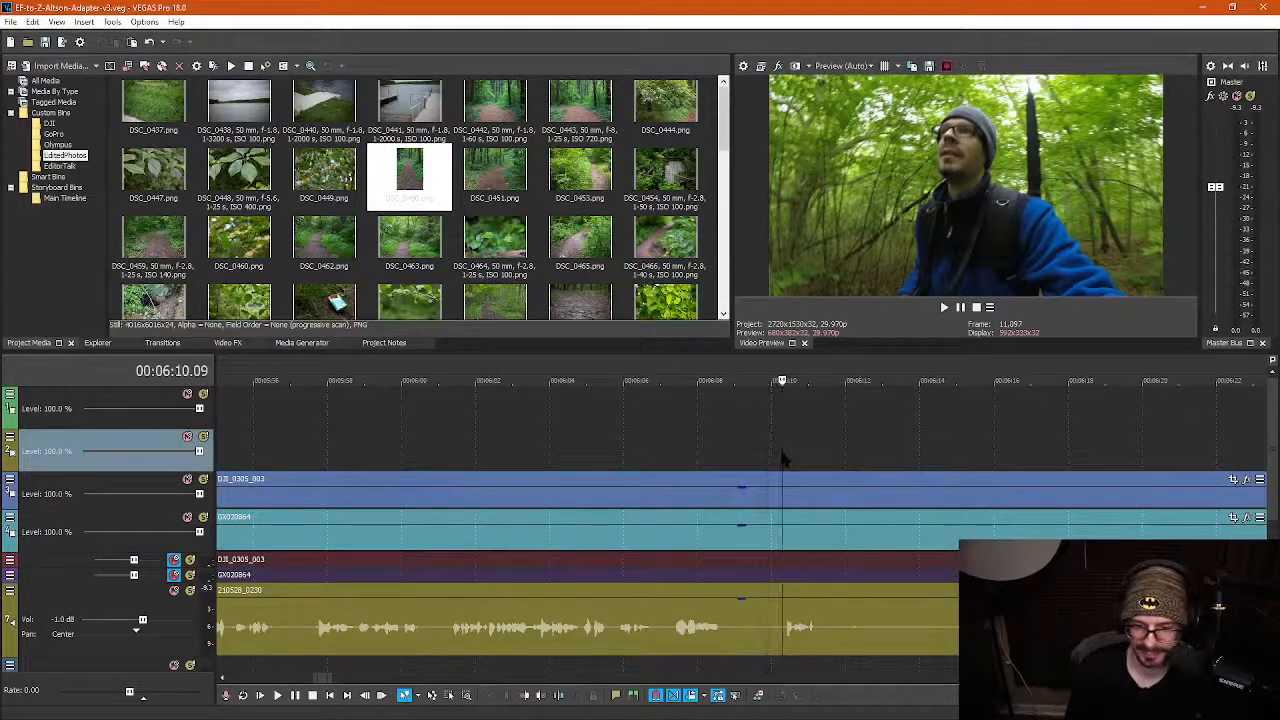
key("space")
key("space")
Split the grouped clips at 00:06:06.29, right after the spoken passage, and play up to the cut to check it
left_click(670, 632)
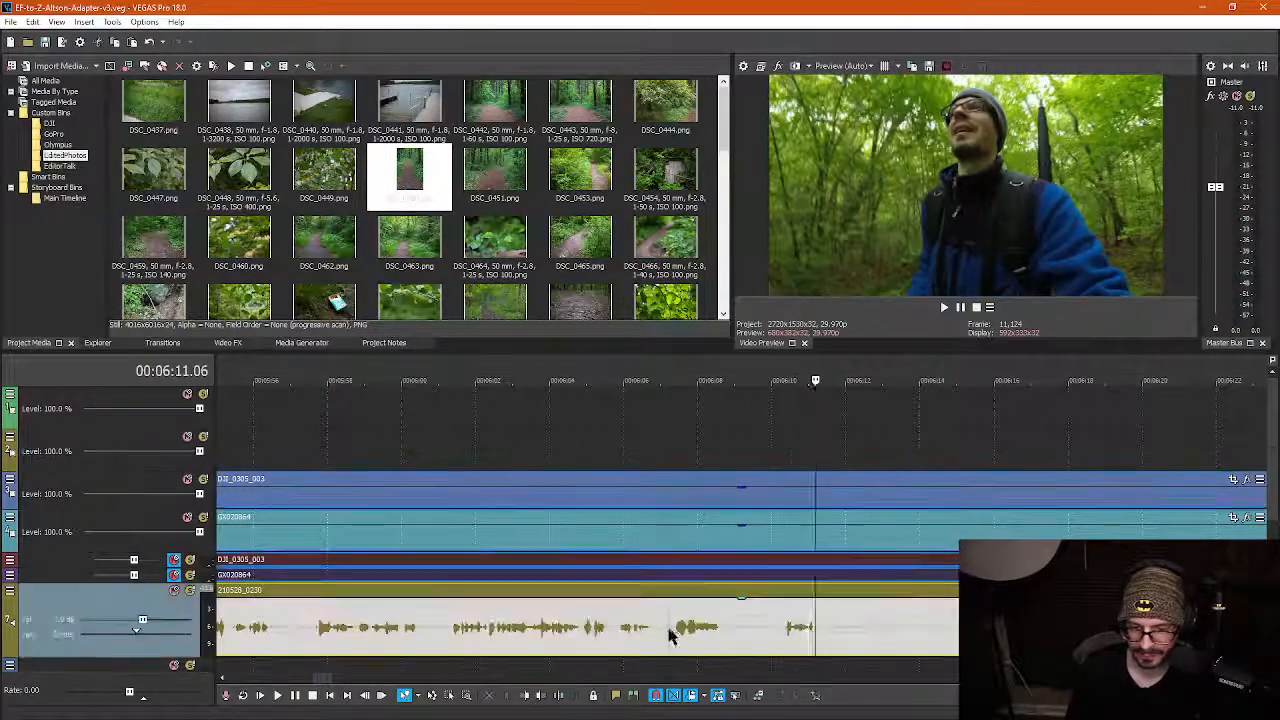
left_click(670, 637)
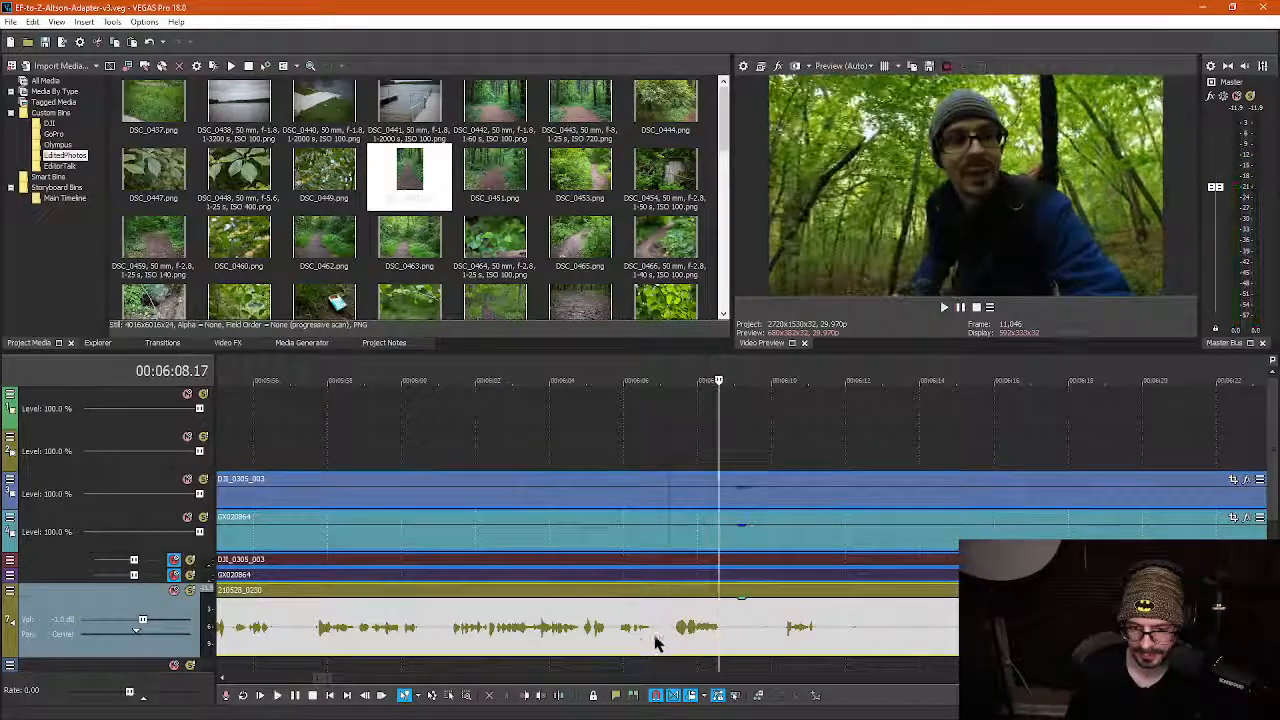
left_click(657, 642)
key("s")
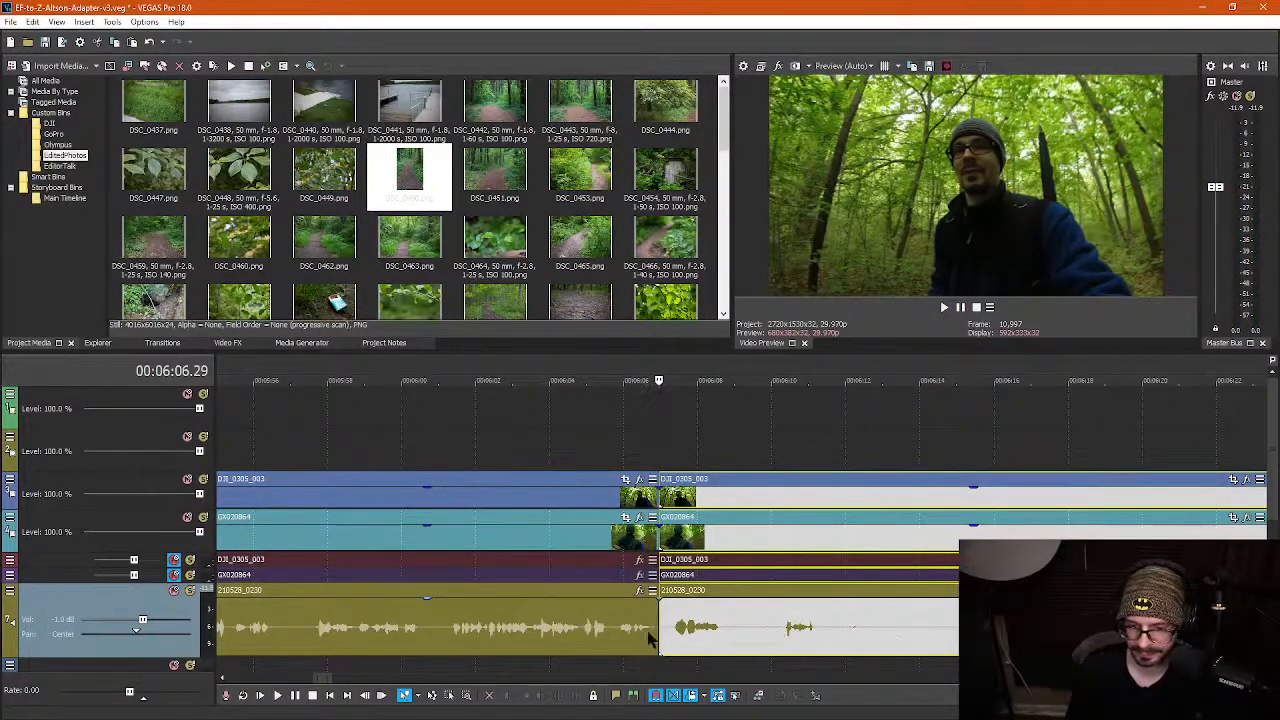
left_click(543, 634)
key("space")
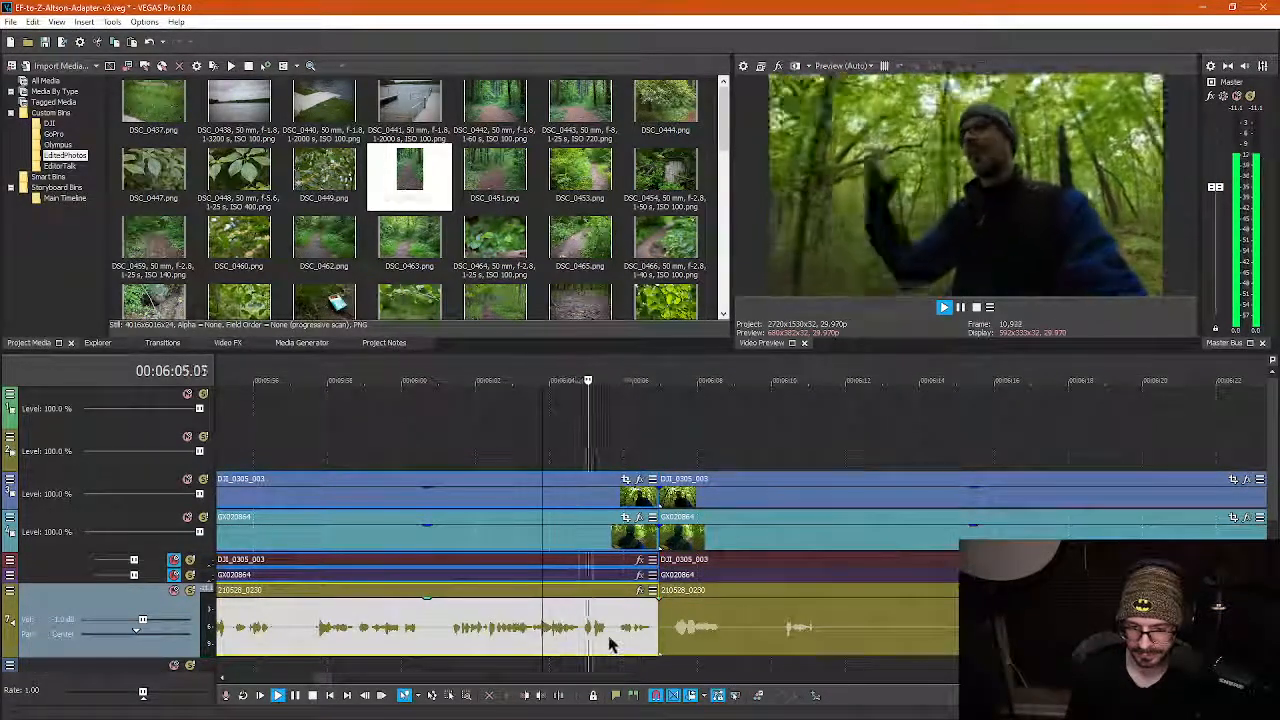
key("Return")
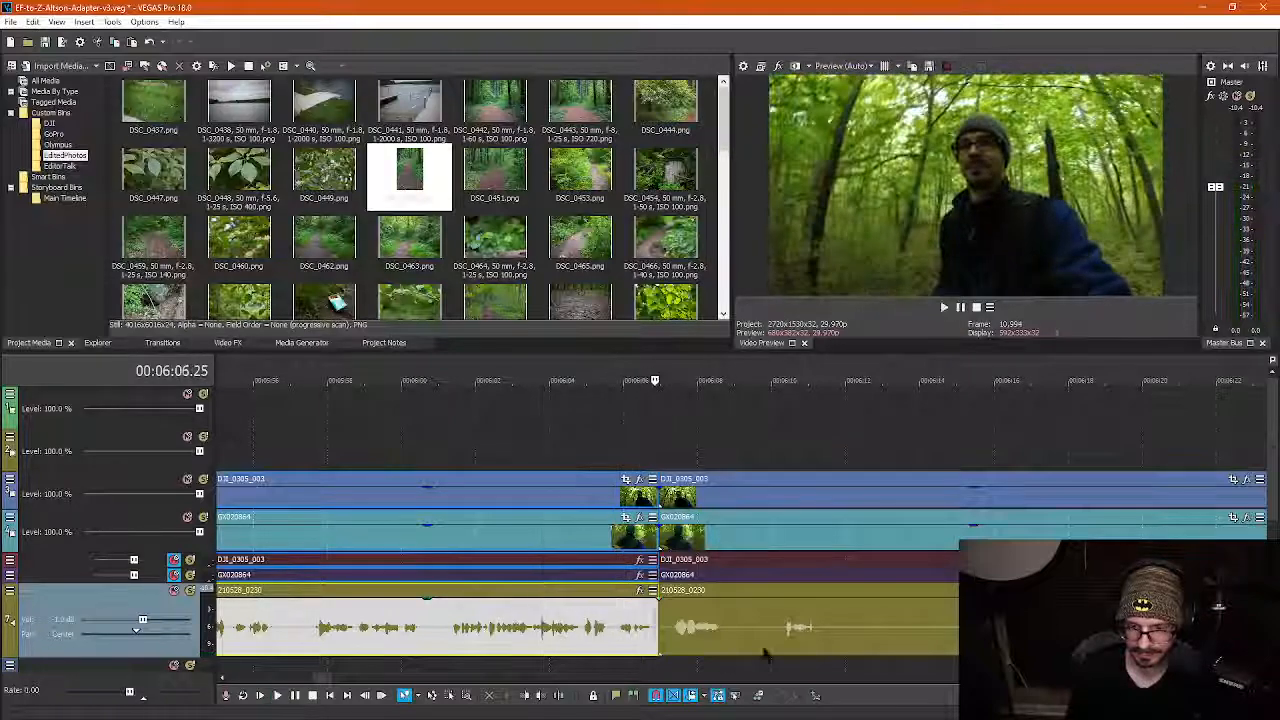
Play the footage between about 00:06:15 and 00:06:17 to find where the next usable passage starts
left_click(963, 628)
key("space")
scroll(780, 623, "down", 2)
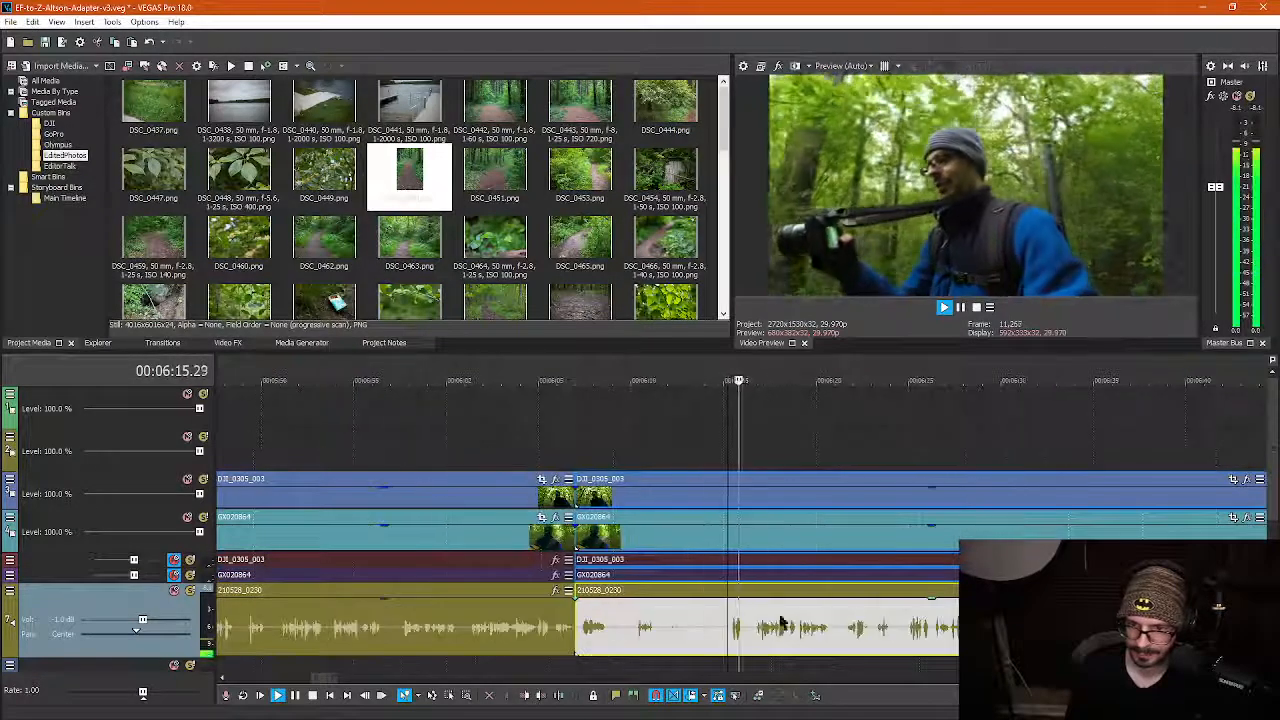
key("Return")
left_click_drag(641, 541, 713, 541)
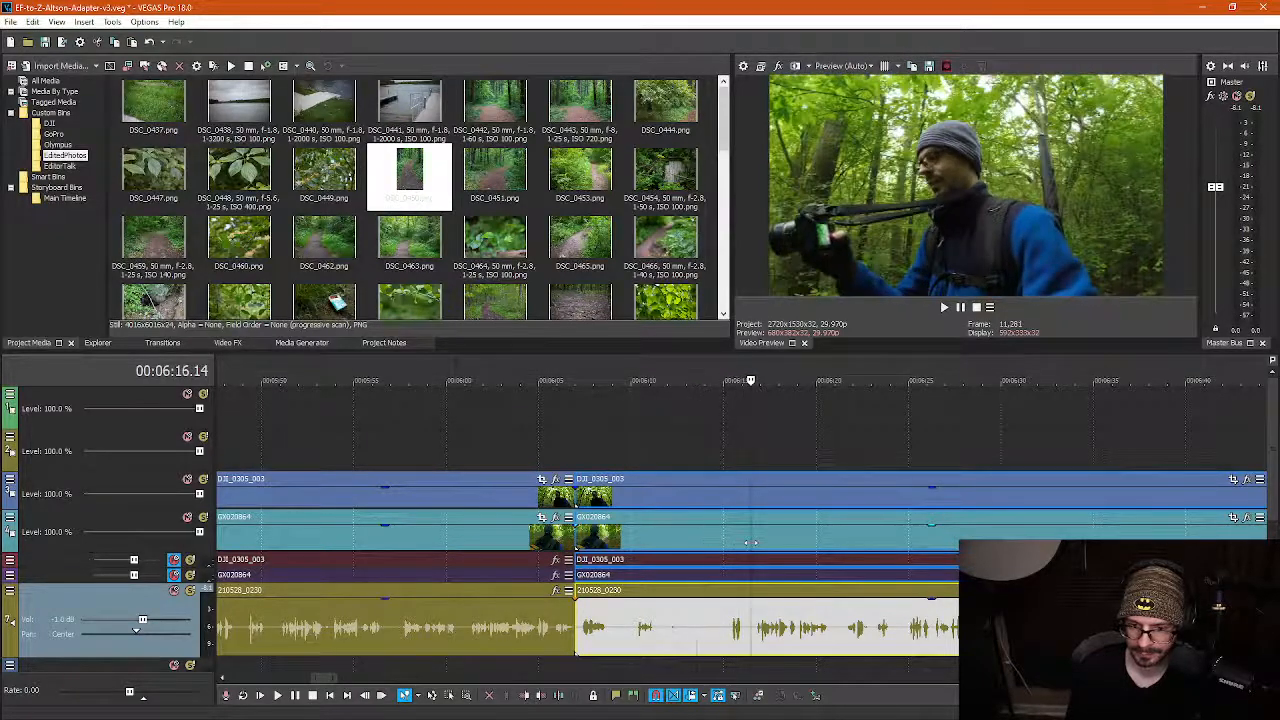
key("space")
scroll(697, 638, "down", 1)
key("Return")
scroll(763, 634, "up", 3)
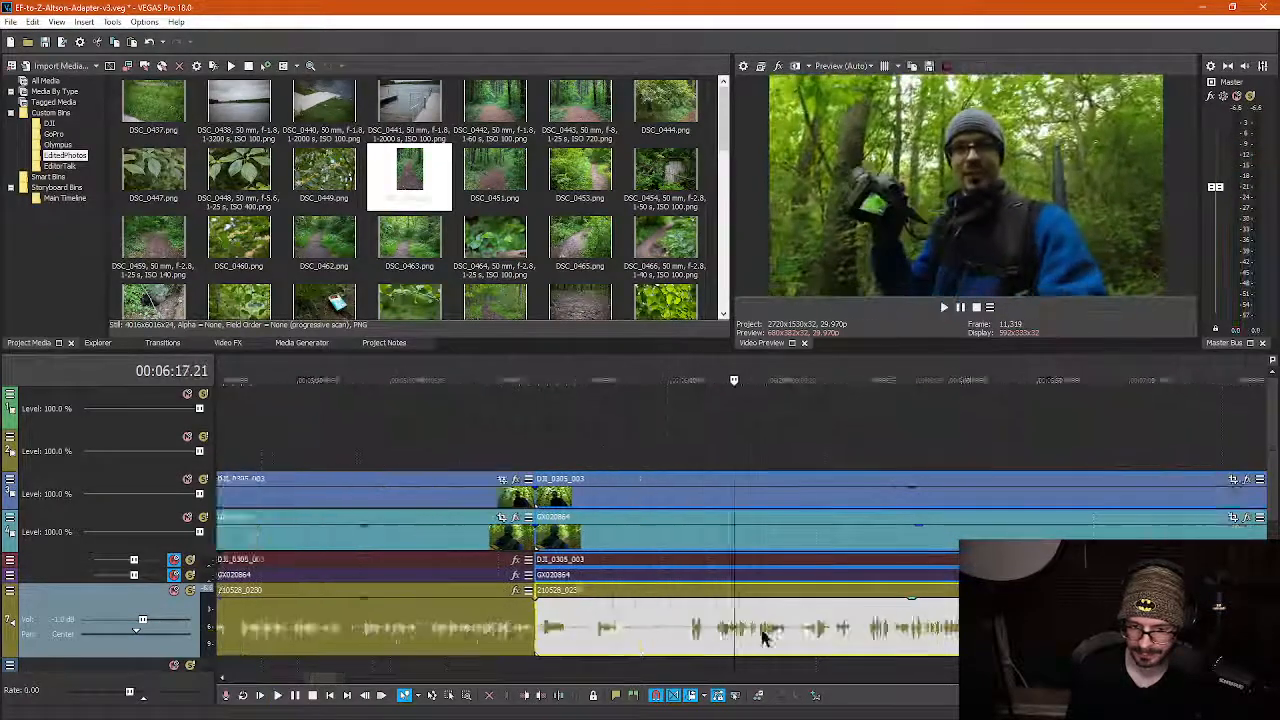
Split the grouped clips at 00:06:16.23 and delete the segment between 00:06:06.29 and that cut
left_click(640, 645)
scroll(640, 645, "down", 3)
key("s")
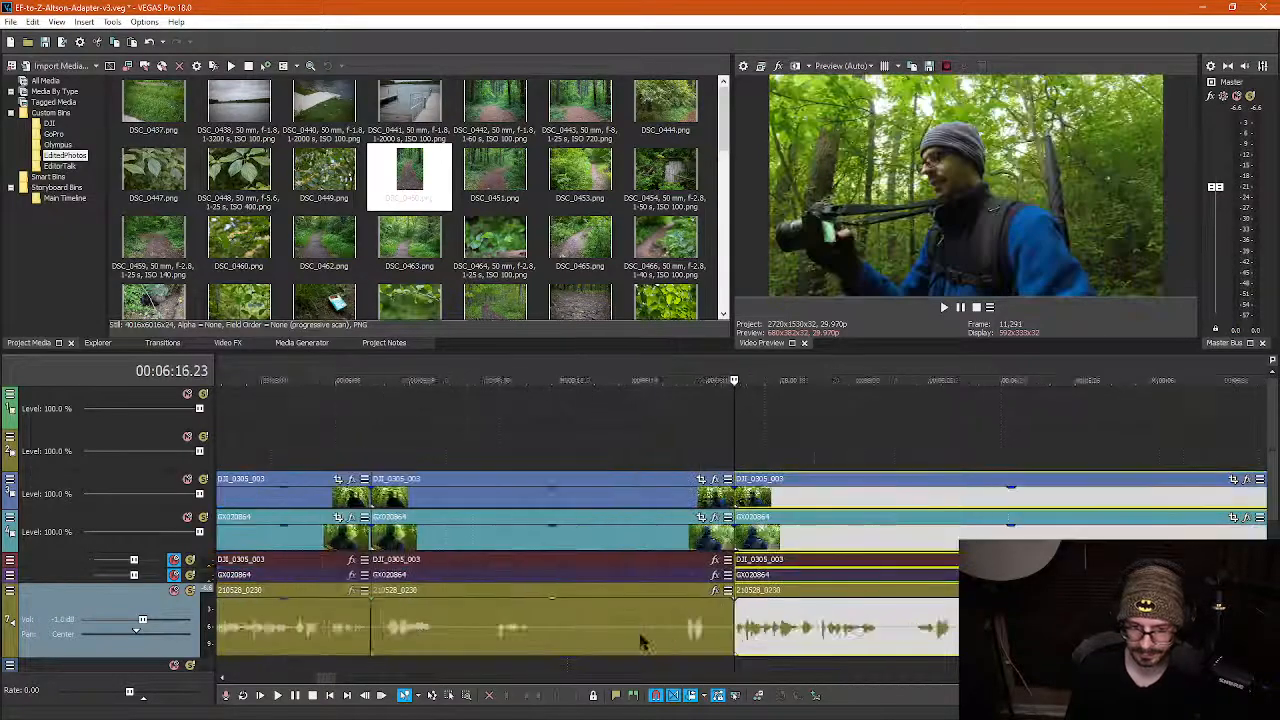
left_click(638, 642)
key("Delete")
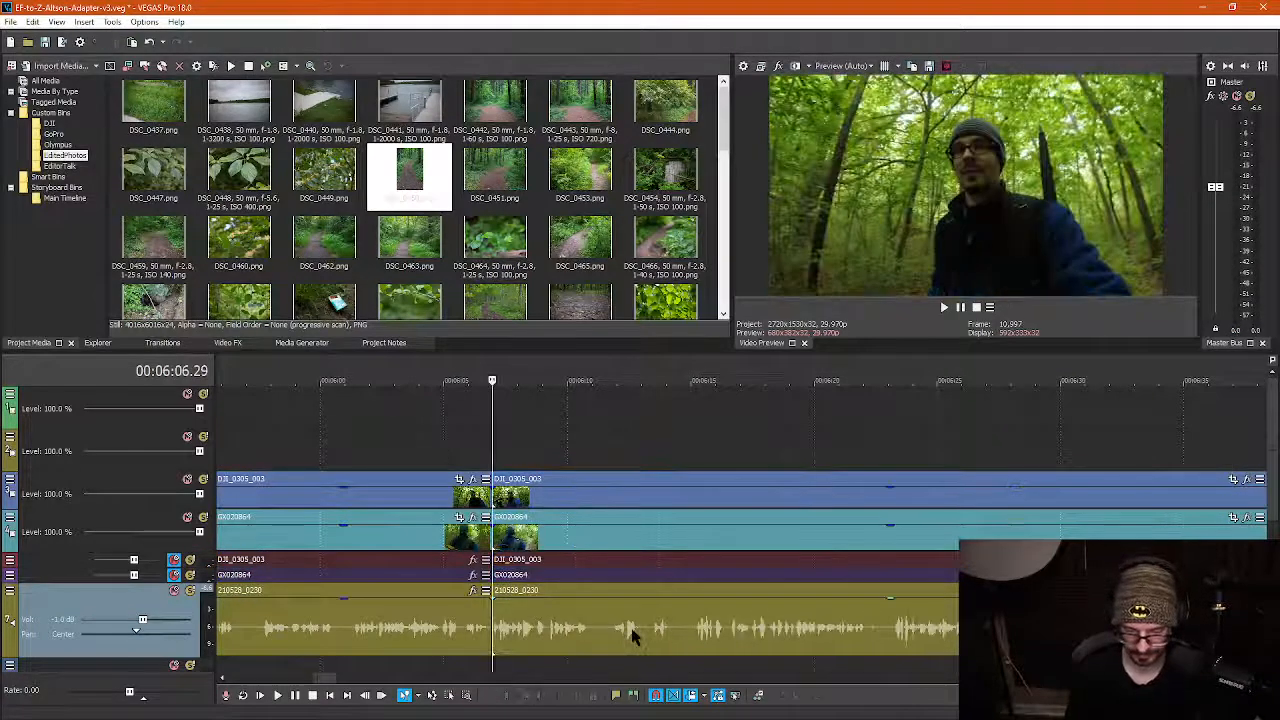
Play the footage from 00:06:06.29 to about 00:06:38 to find where the spoken passage ends
key("l")
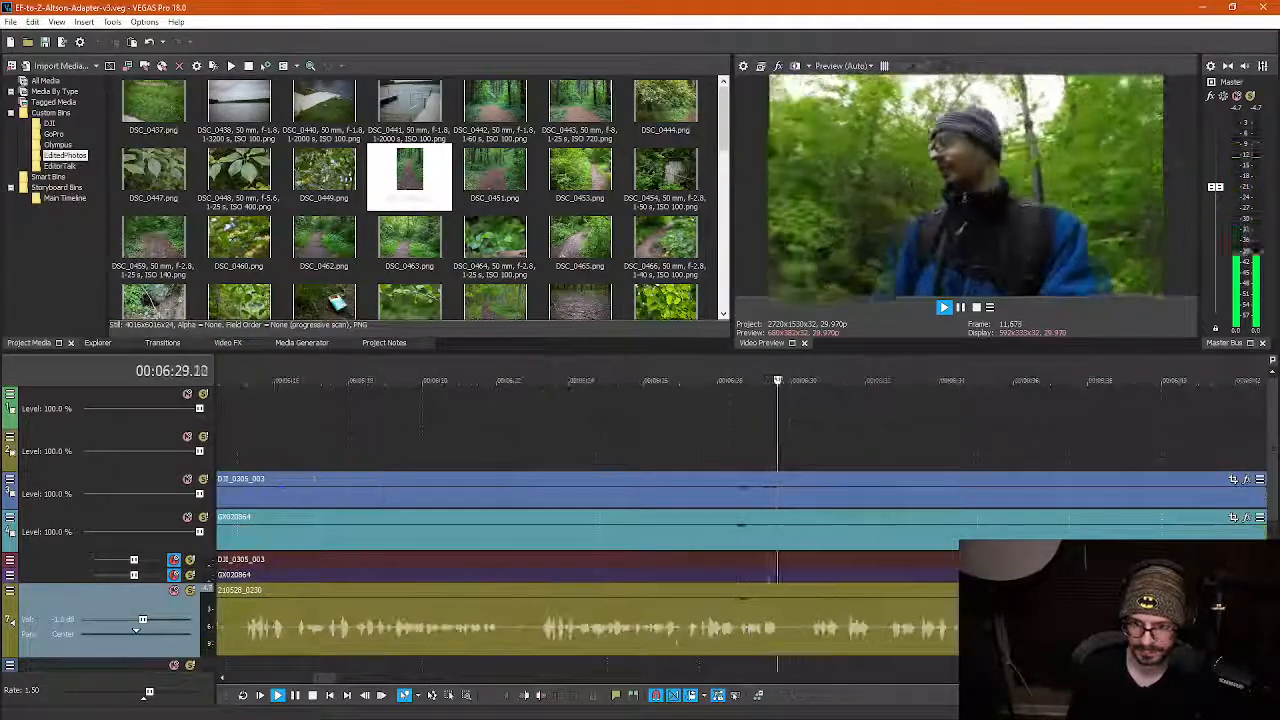
key("k")
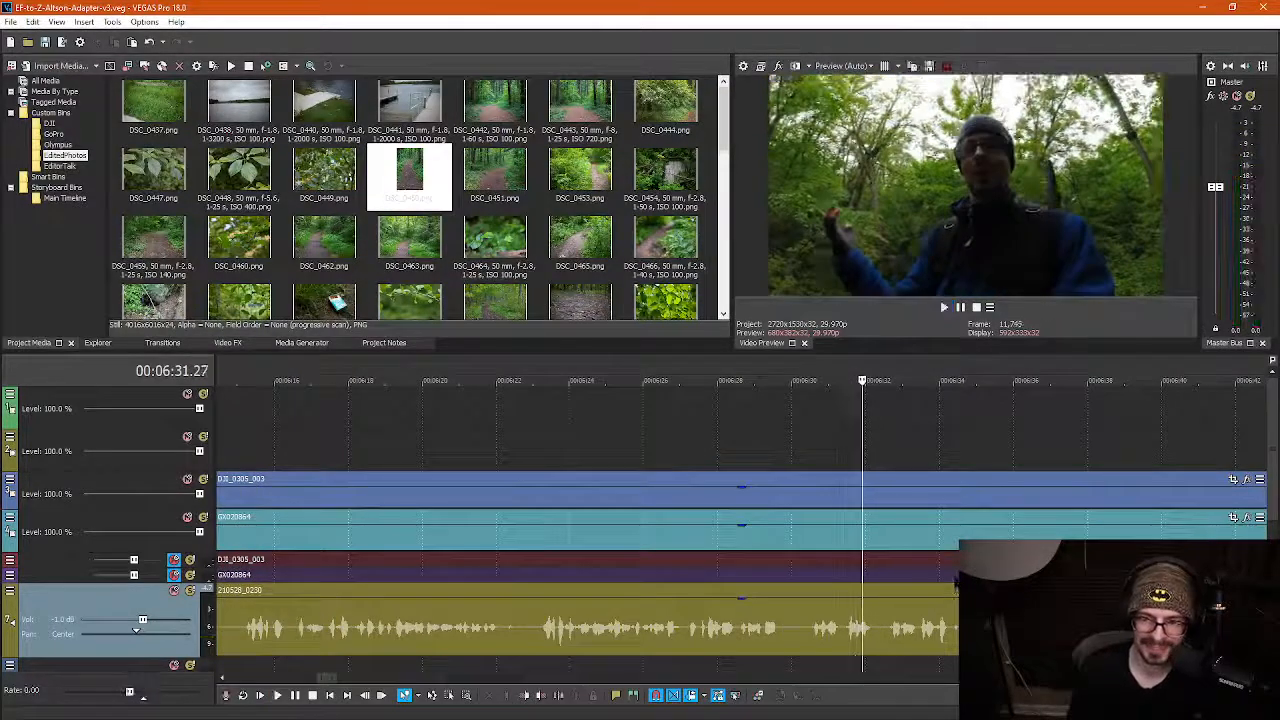
key("l")
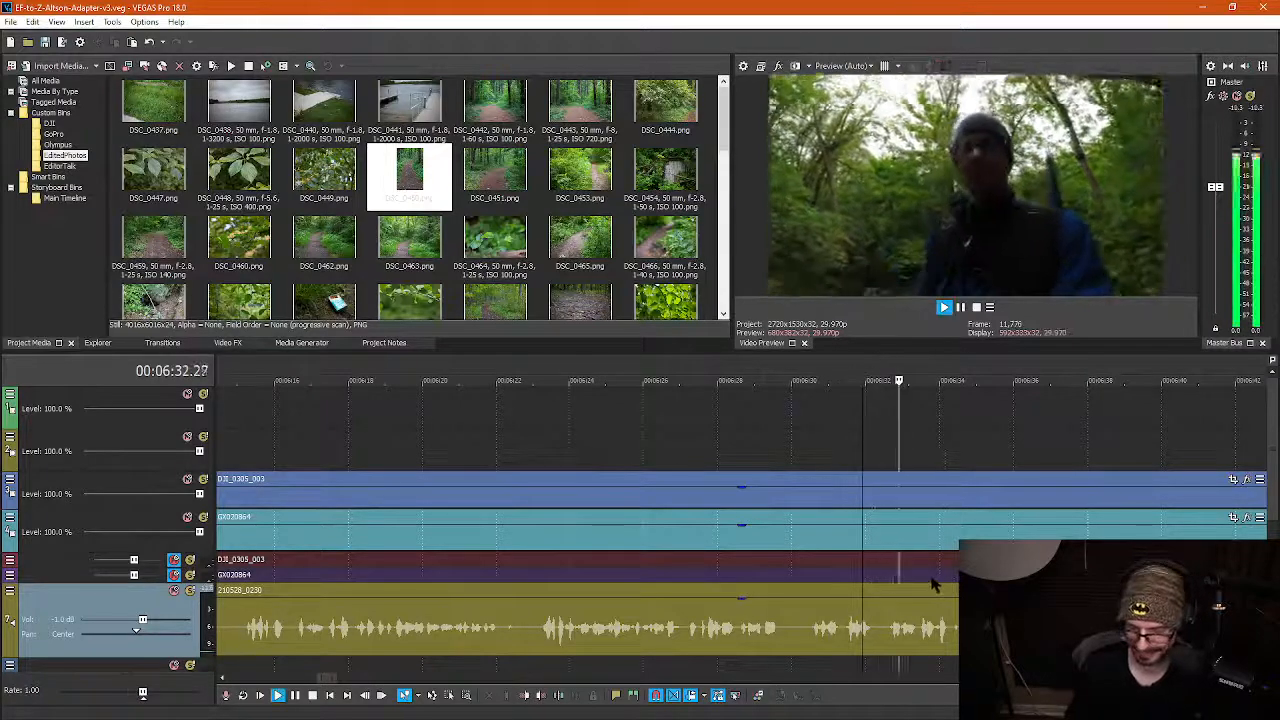
key("l")
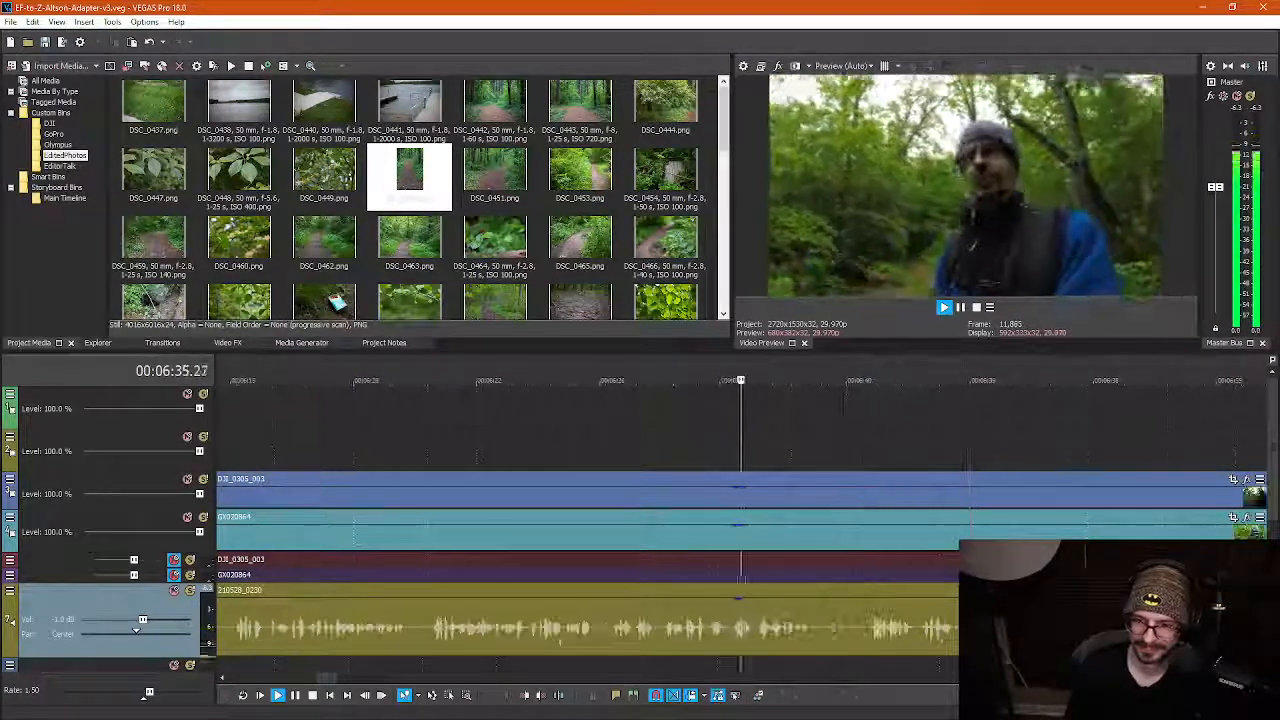
key("space")
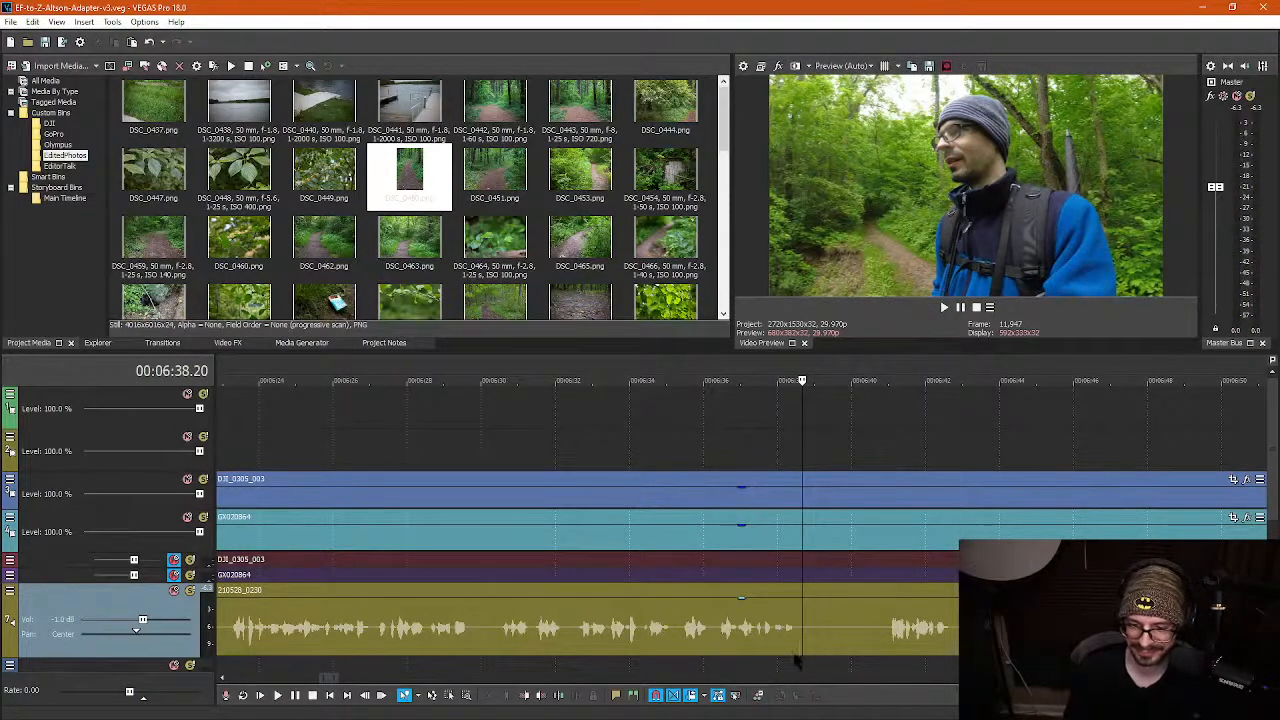
Split the grouped clips at 00:06:38.20 and 00:06:40.25 and delete the silent segment between the cuts
key("s")
left_click(882, 650)
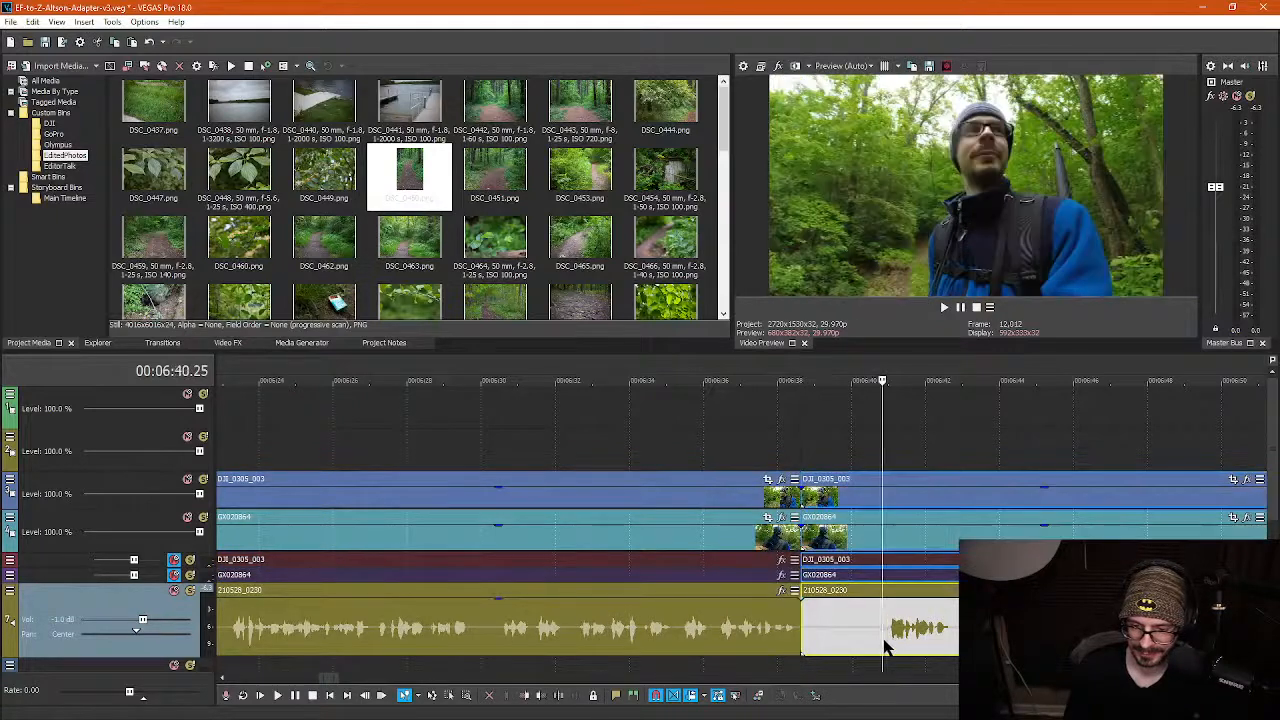
key("s")
left_click(865, 648)
key("Delete")
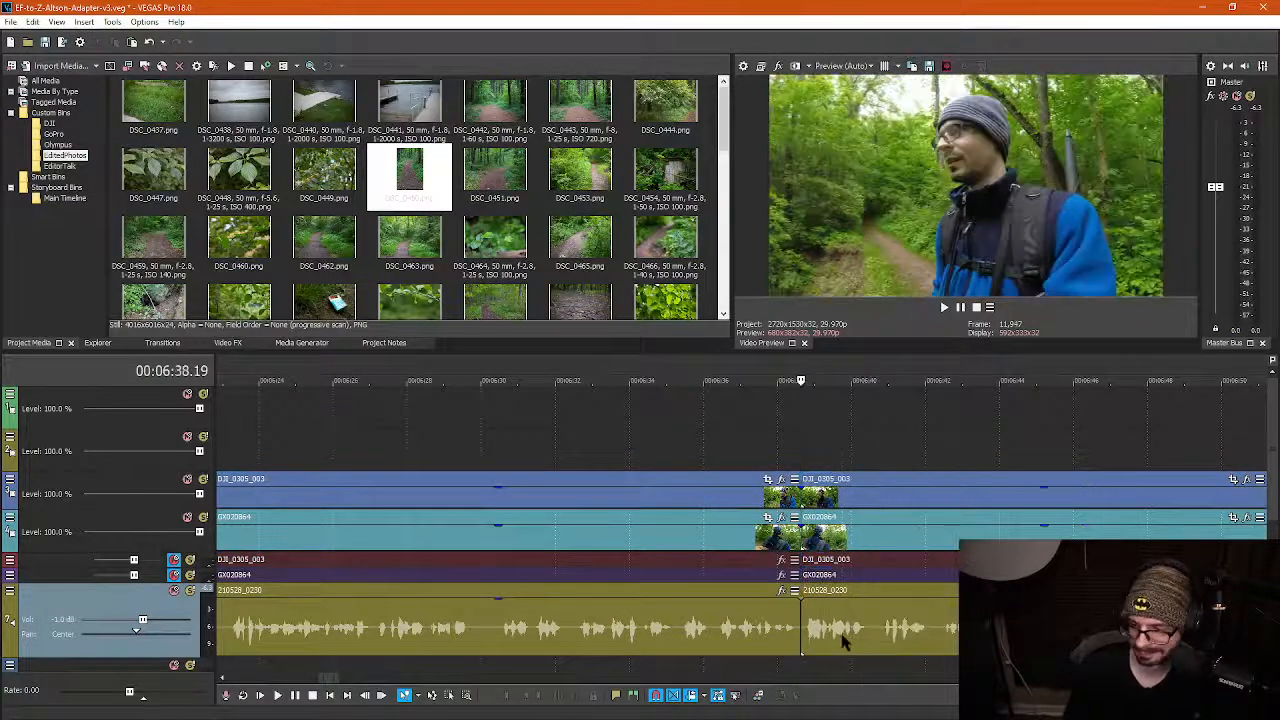
Play on from 00:06:38.19 to about 00:06:50 and split the grouped clips at 00:06:50.00
key("space")
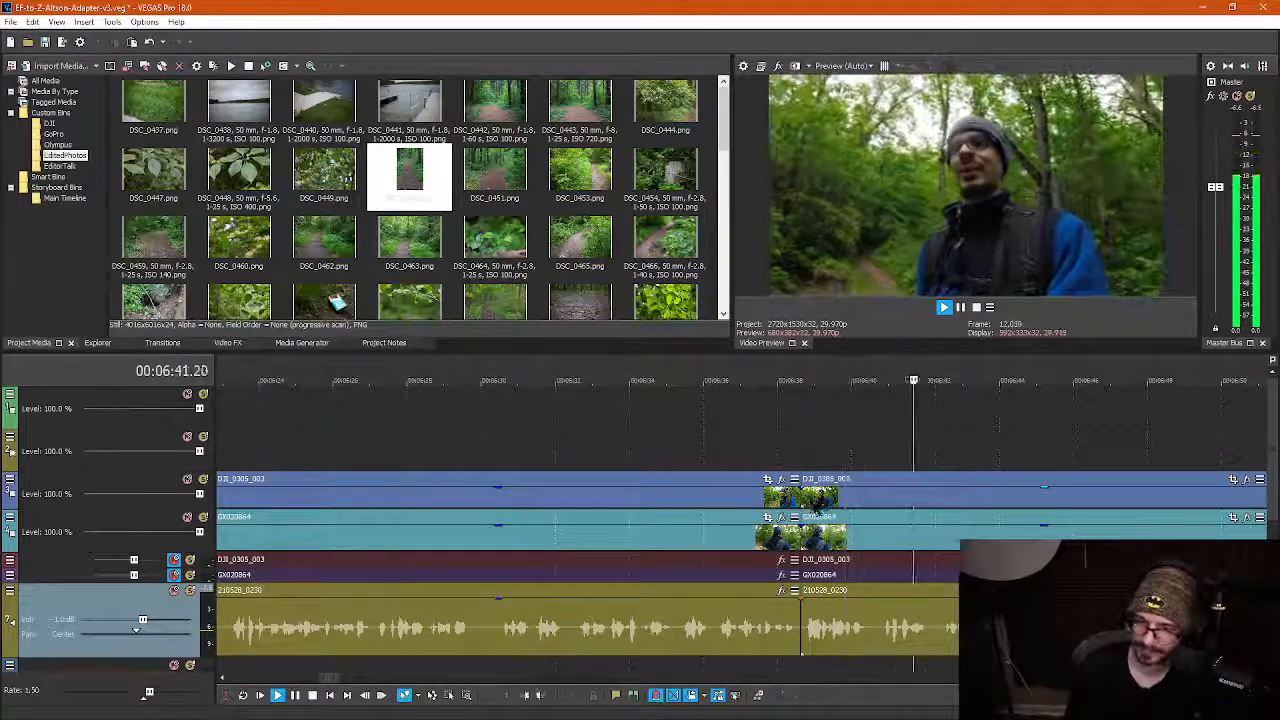
scroll(880, 522, "up", 2)
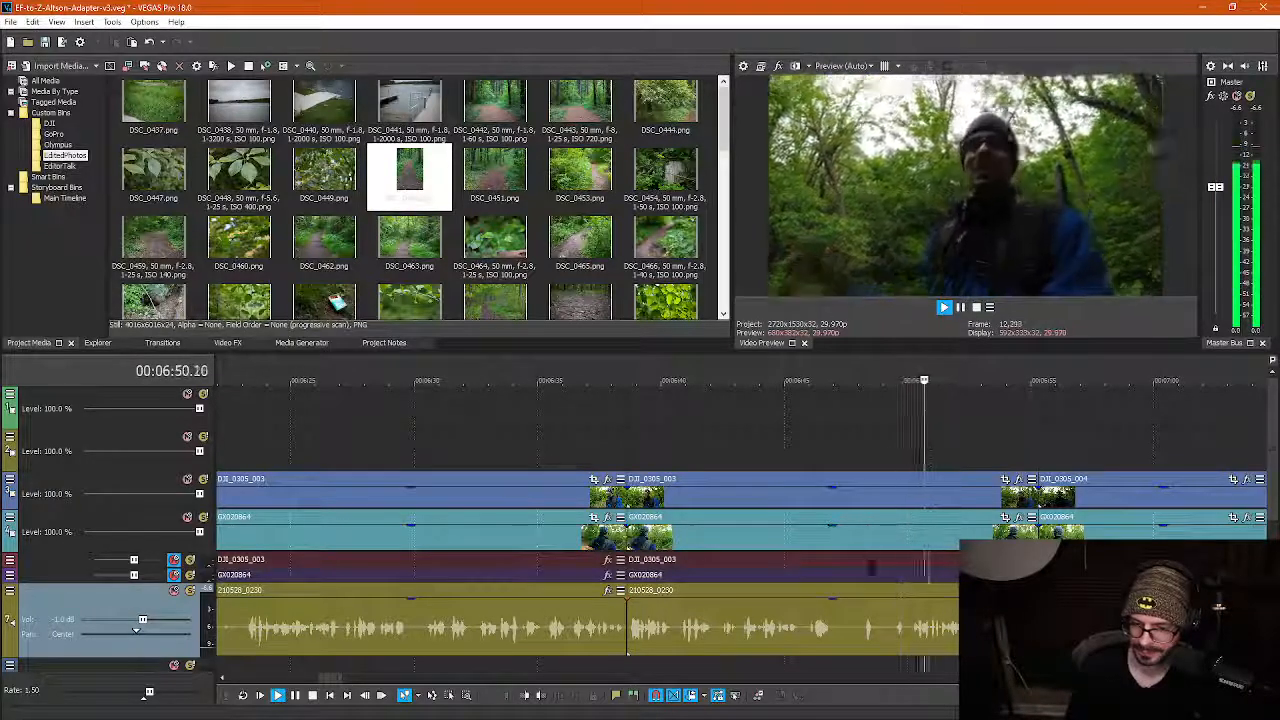
left_click(908, 637)
key("s")
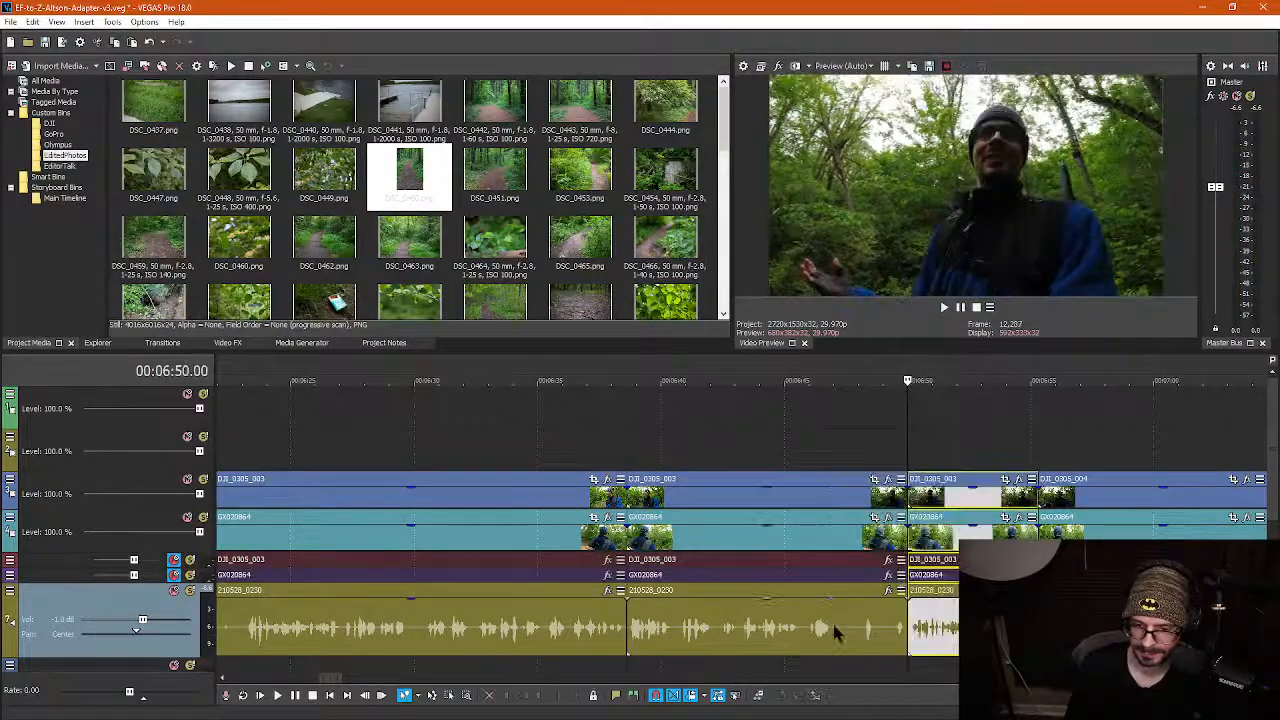
Split the grouped clips at 00:06:47.01, check the short piece before the 00:06:50.00 cut, and delete it
left_click(832, 620)
key("s")
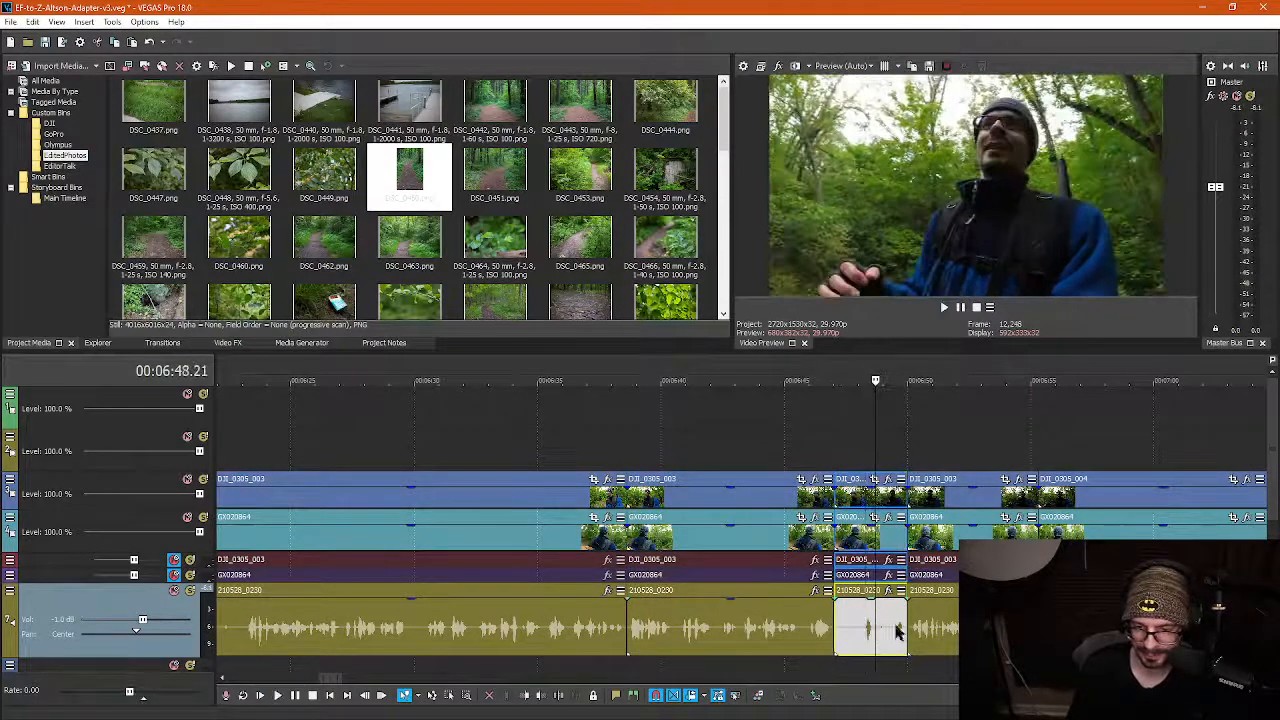
key("space")
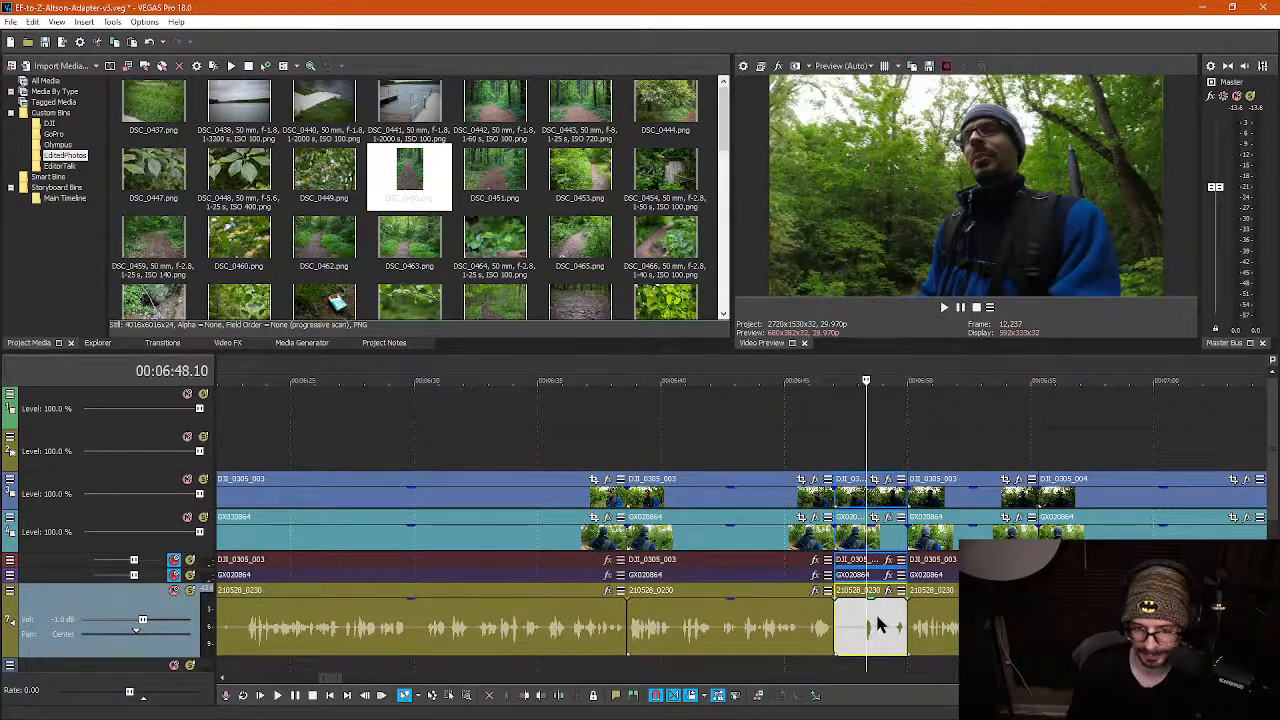
key("Delete")
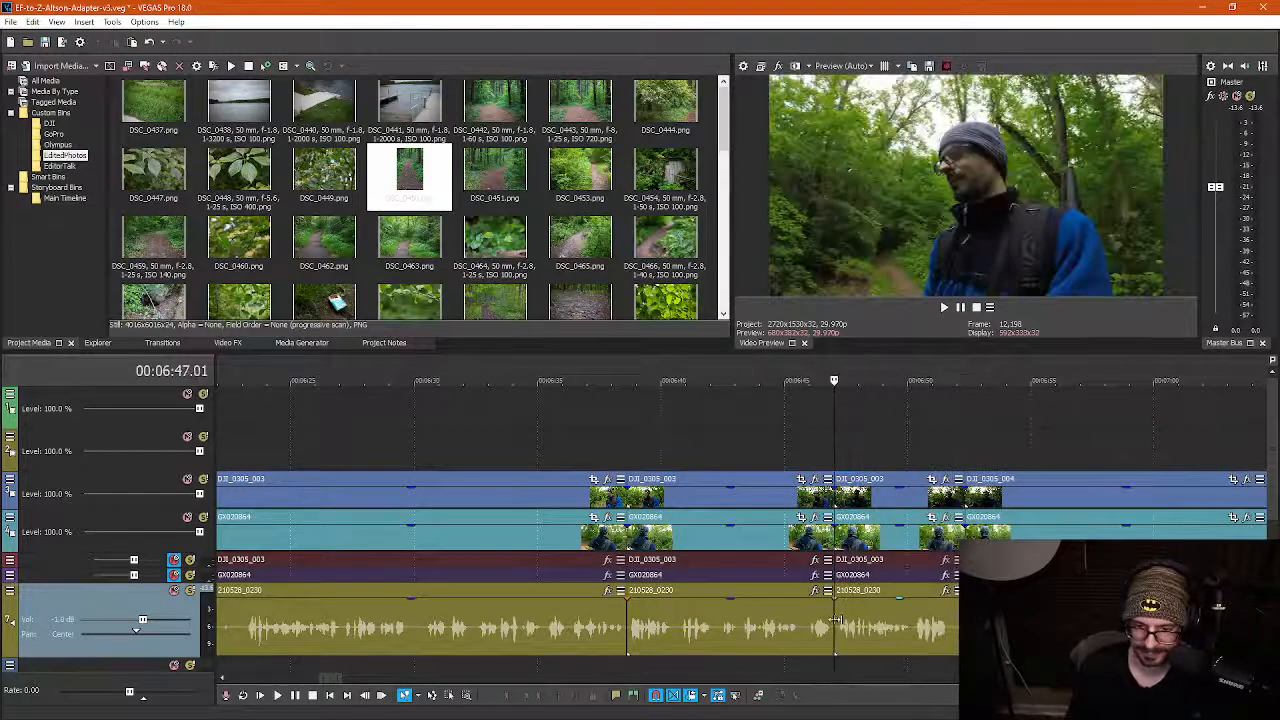
Play on from about 00:06:46 to the end of the spoken passage and split the grouped clips at 00:06:57.13
left_click(808, 622)
key("space")
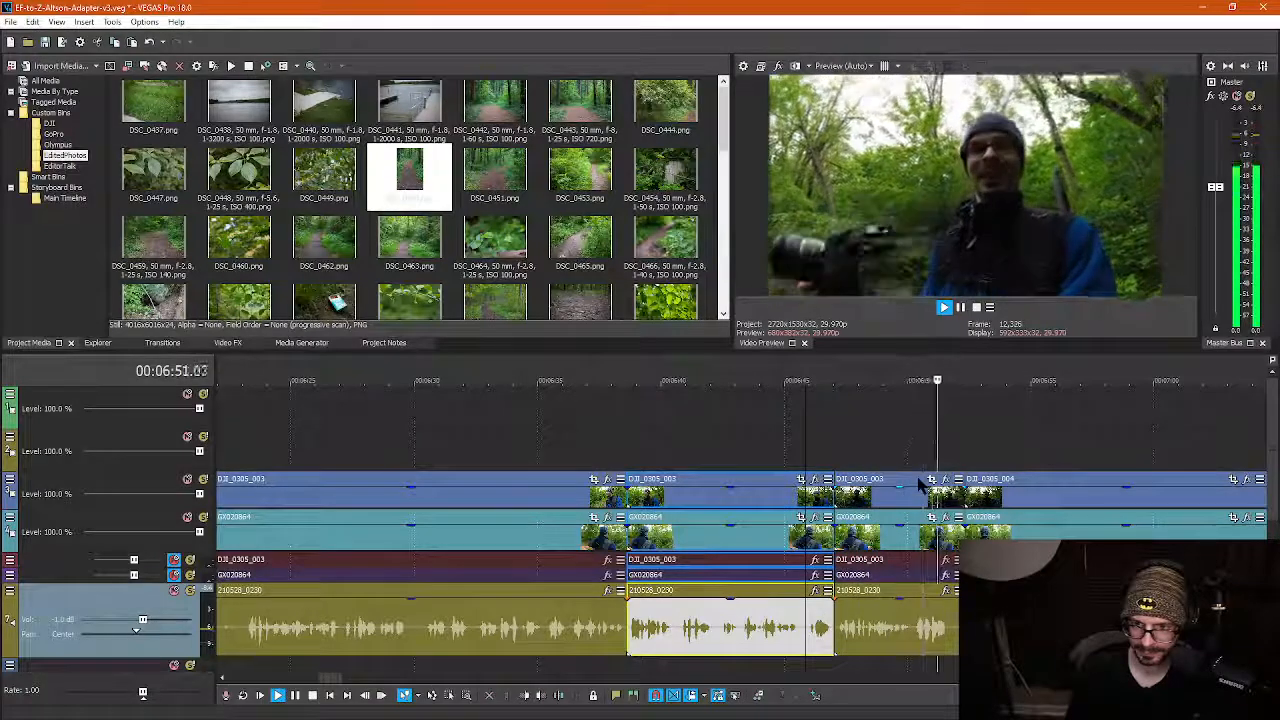
left_click(952, 641)
scroll(949, 640, "up", 2)
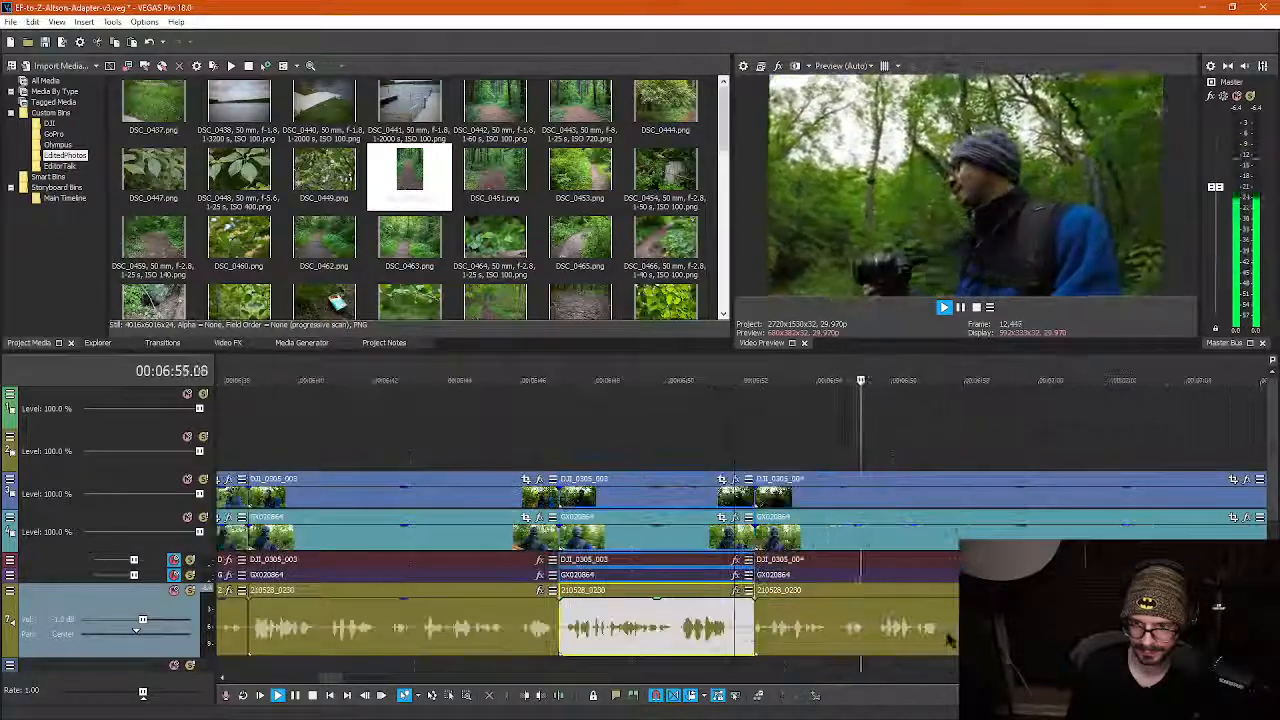
scroll(949, 640, "up", 3)
scroll(949, 640, "down", 2)
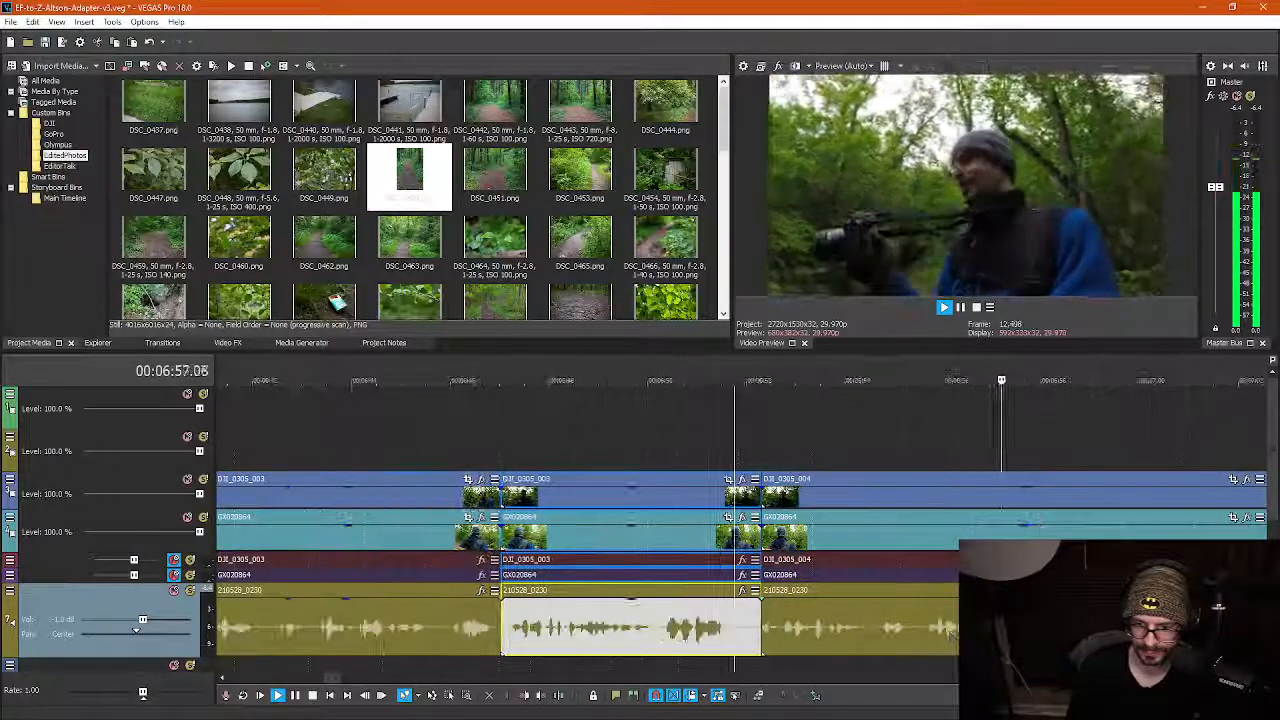
key("Return")
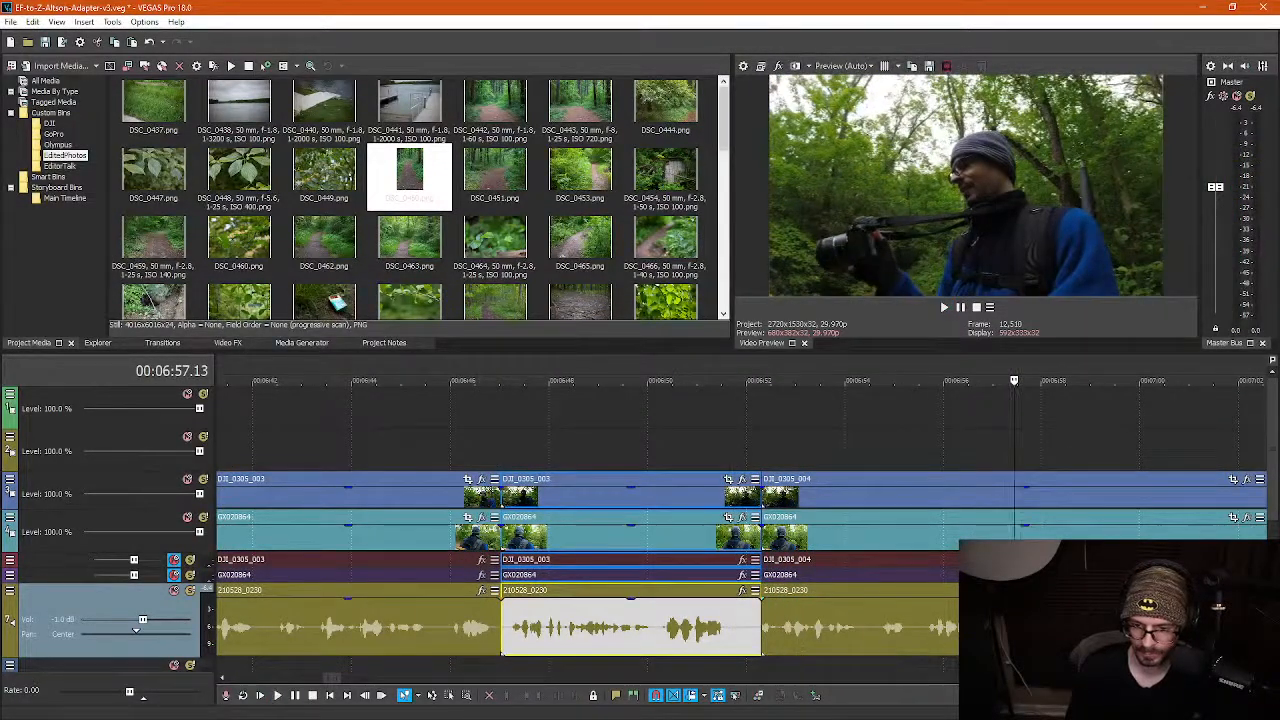
left_click(815, 630)
key("s")
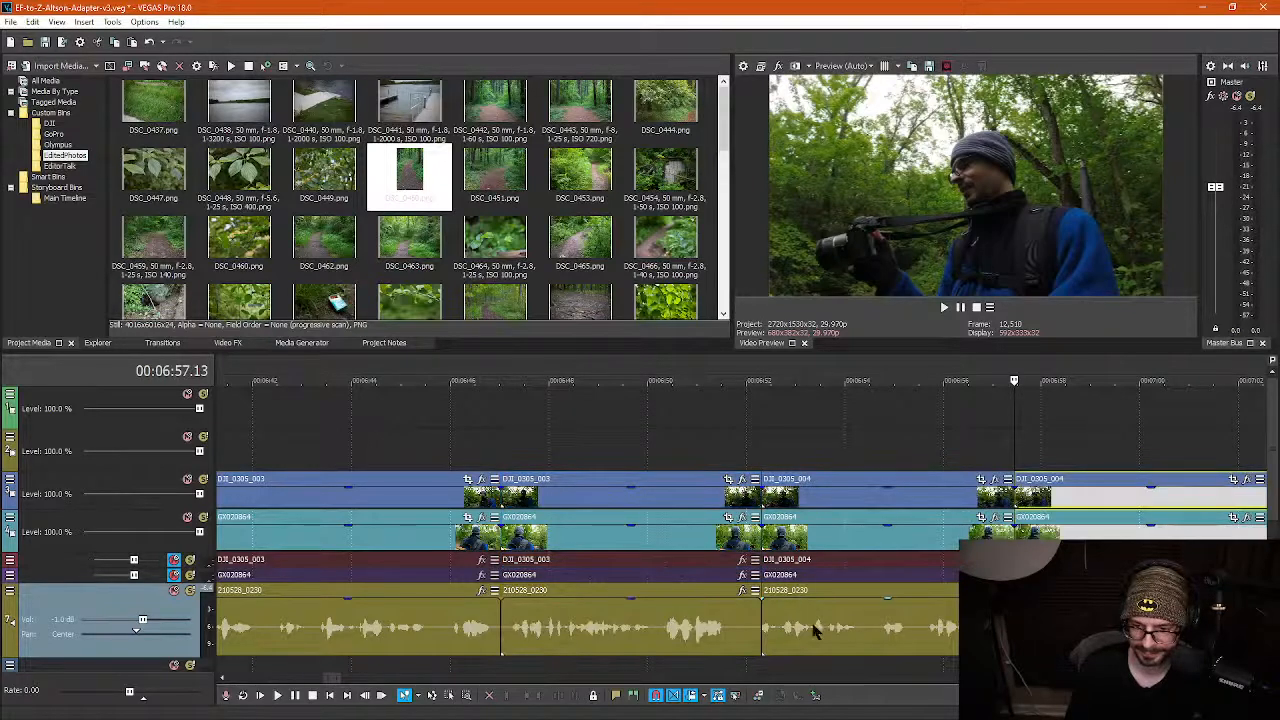
Split the grouped clips at 00:06:51.17 and delete the silent piece between that cut and the first DJI_0305_004 clip
left_click(727, 643)
scroll(745, 645, "up", 4)
key("s")
left_click(819, 647)
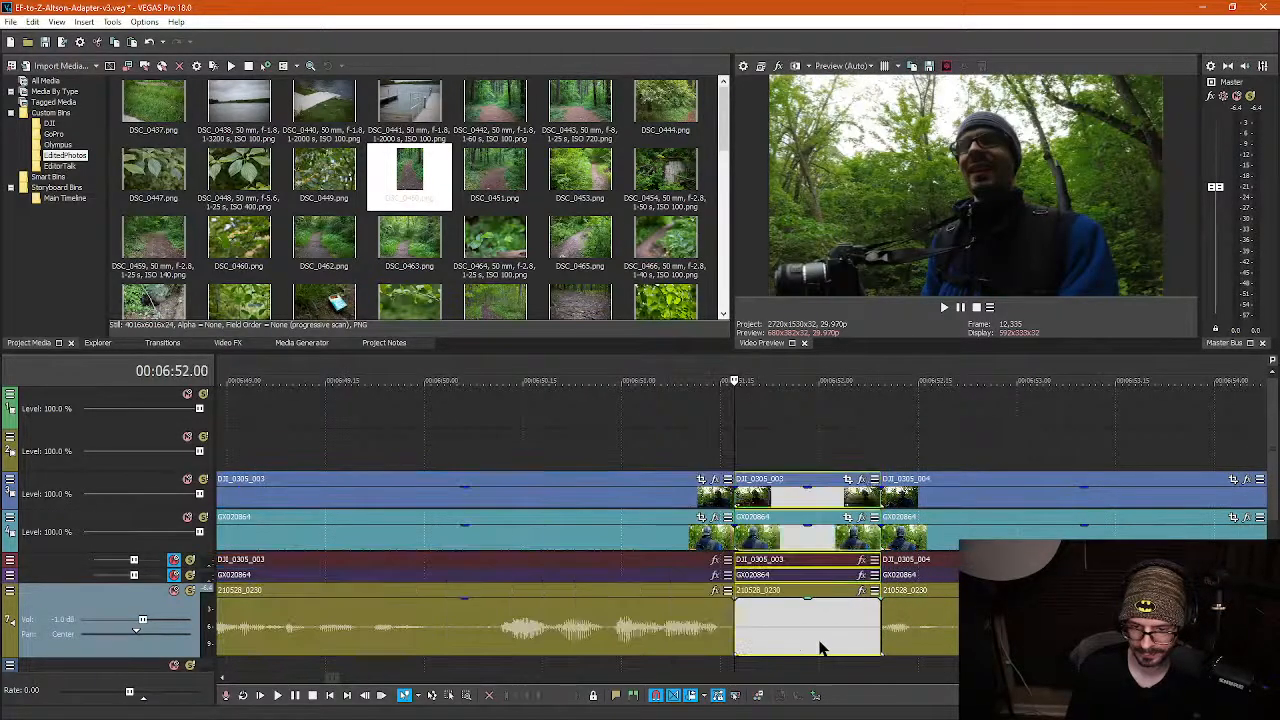
key("Delete")
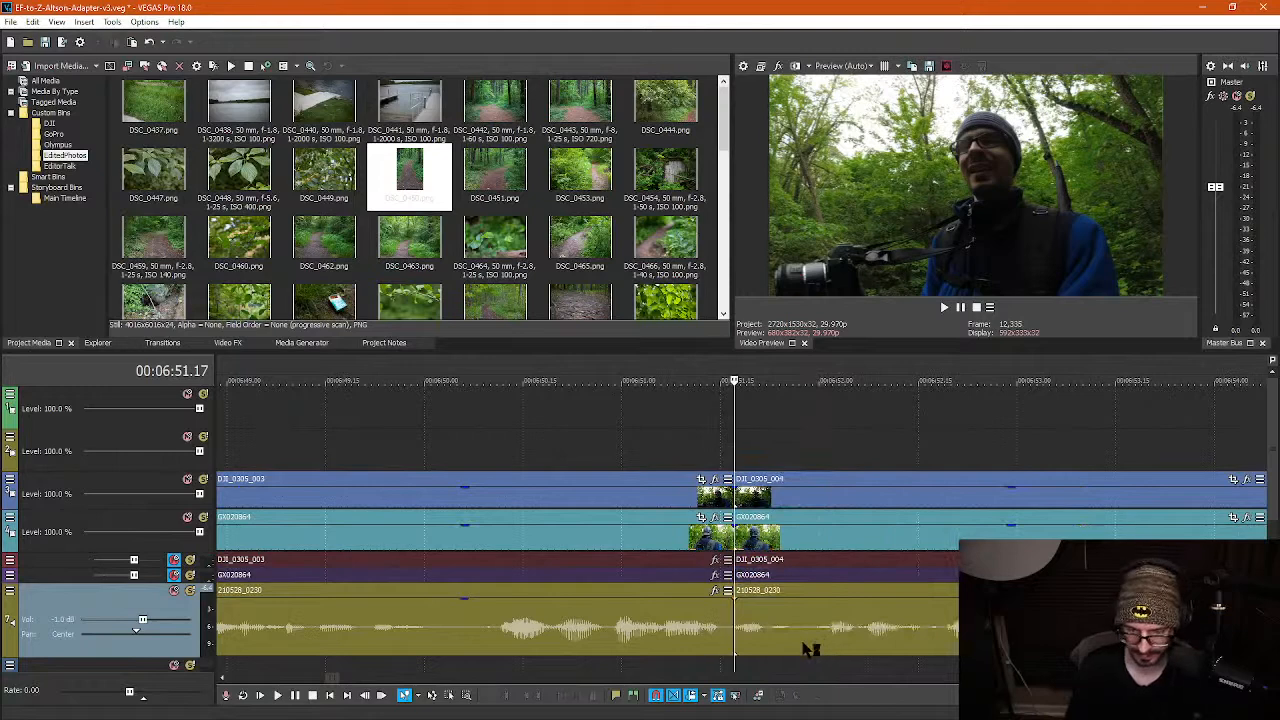
Review the last DJI_0305_004 clip between about 00:07:00 and 00:07:07 to find where the unneeded part ends
scroll(866, 626, "down", 6)
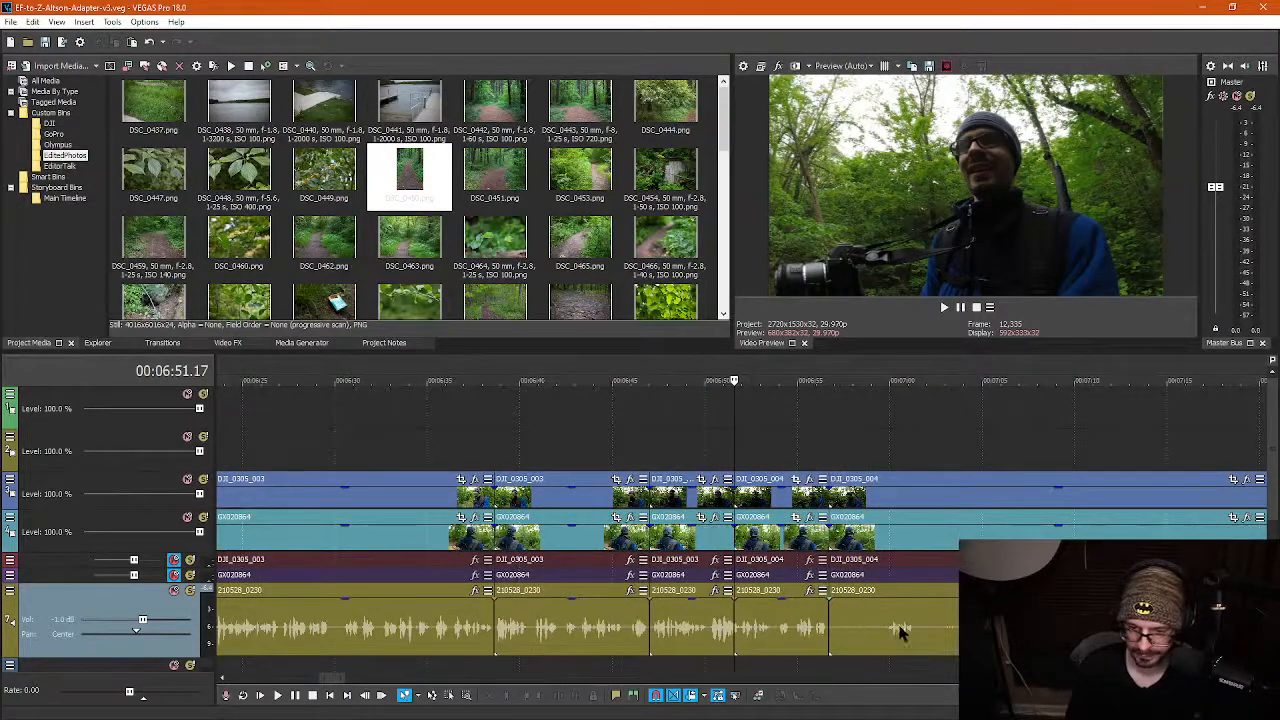
left_click(897, 631)
key("space")
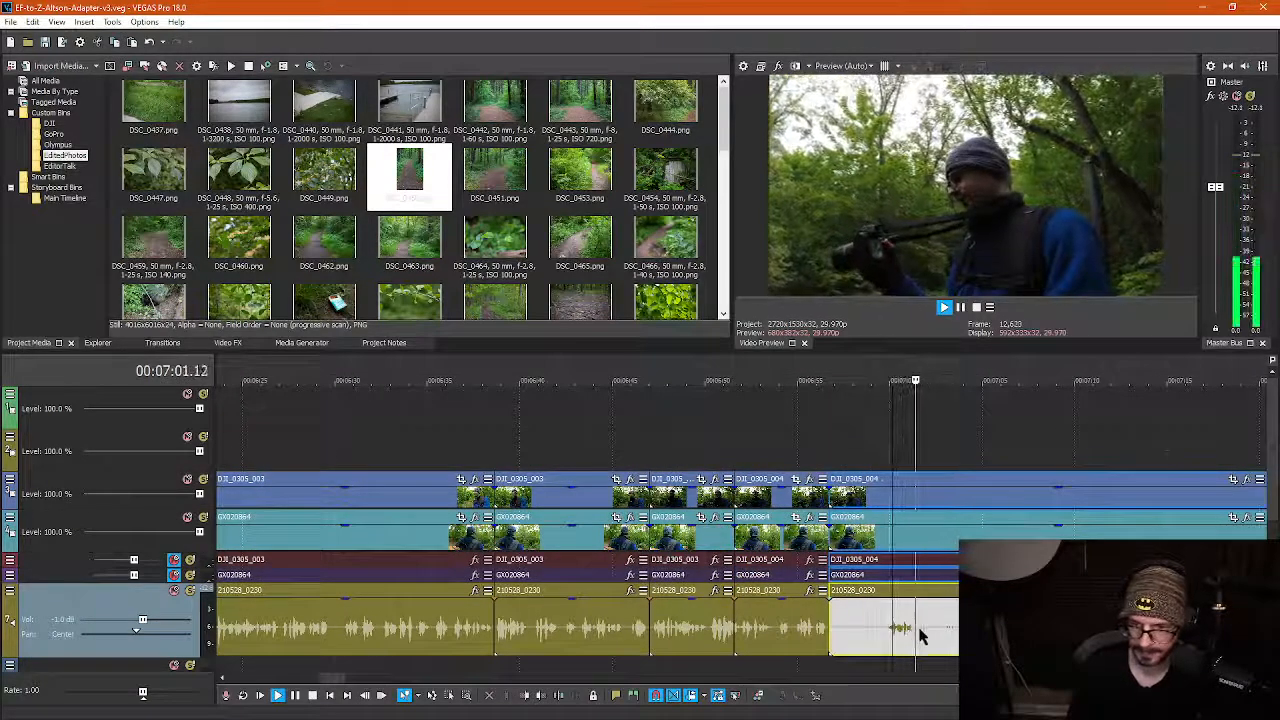
key("Return")
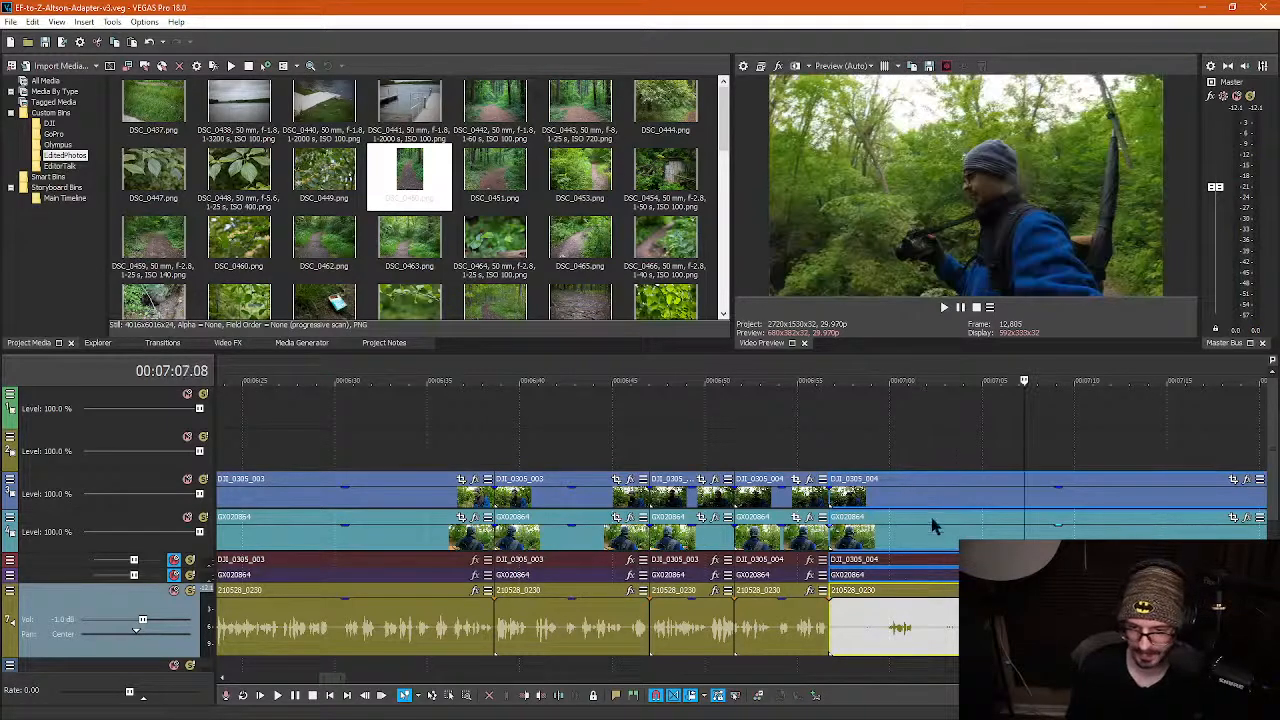
left_click(903, 530)
key("space")
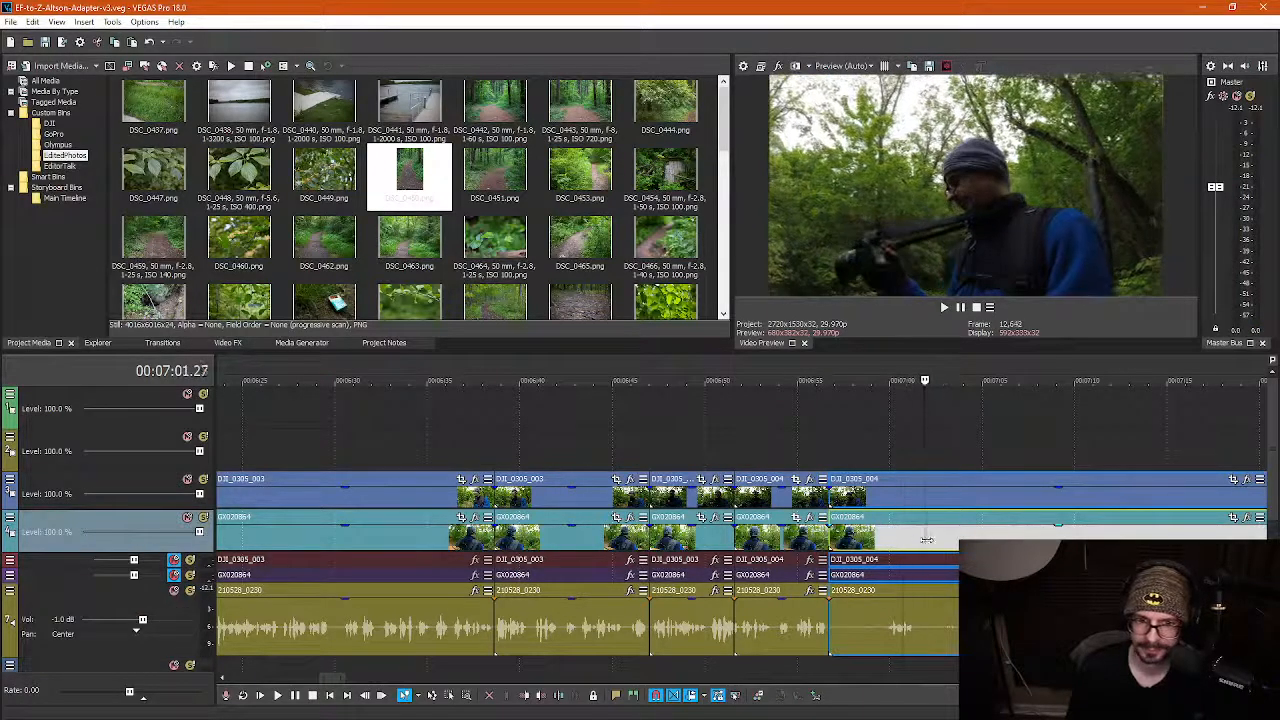
Split the grouped clips at 00:07:02.13 and delete the segment between the previous cut and that point
left_click_drag(953, 540, 935, 540)
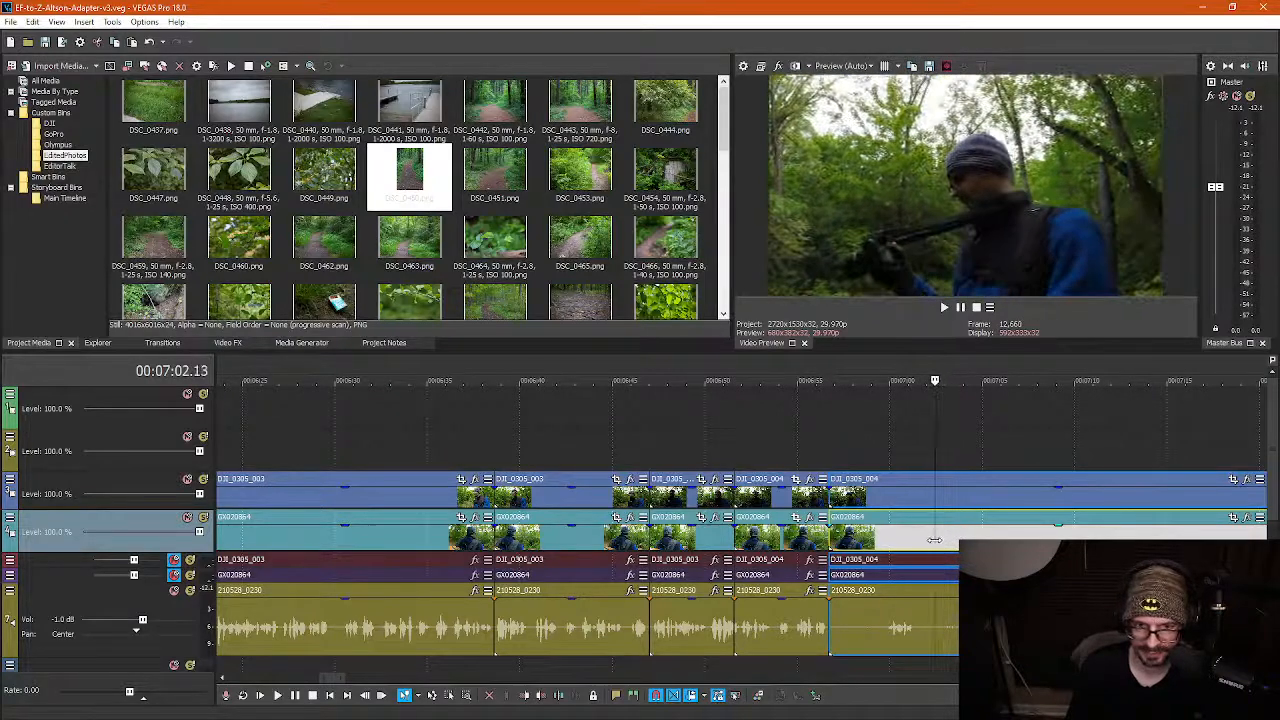
key("s")
left_click(885, 543)
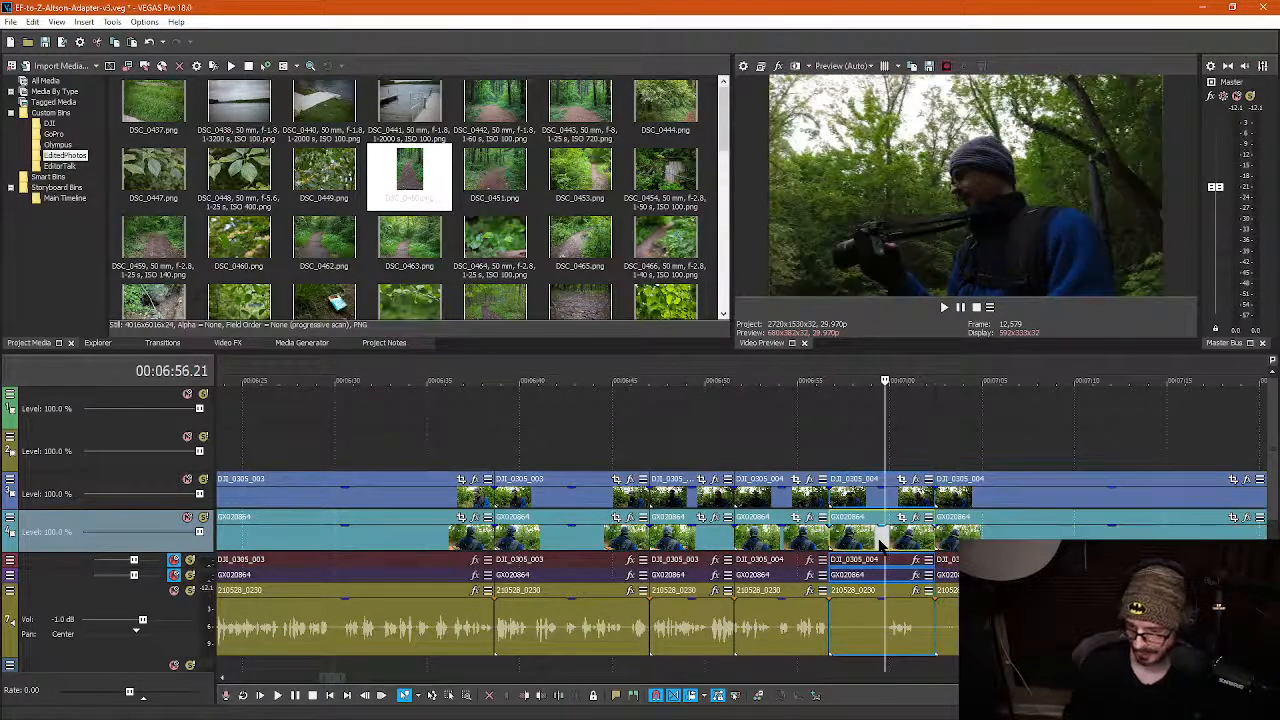
key("Delete")
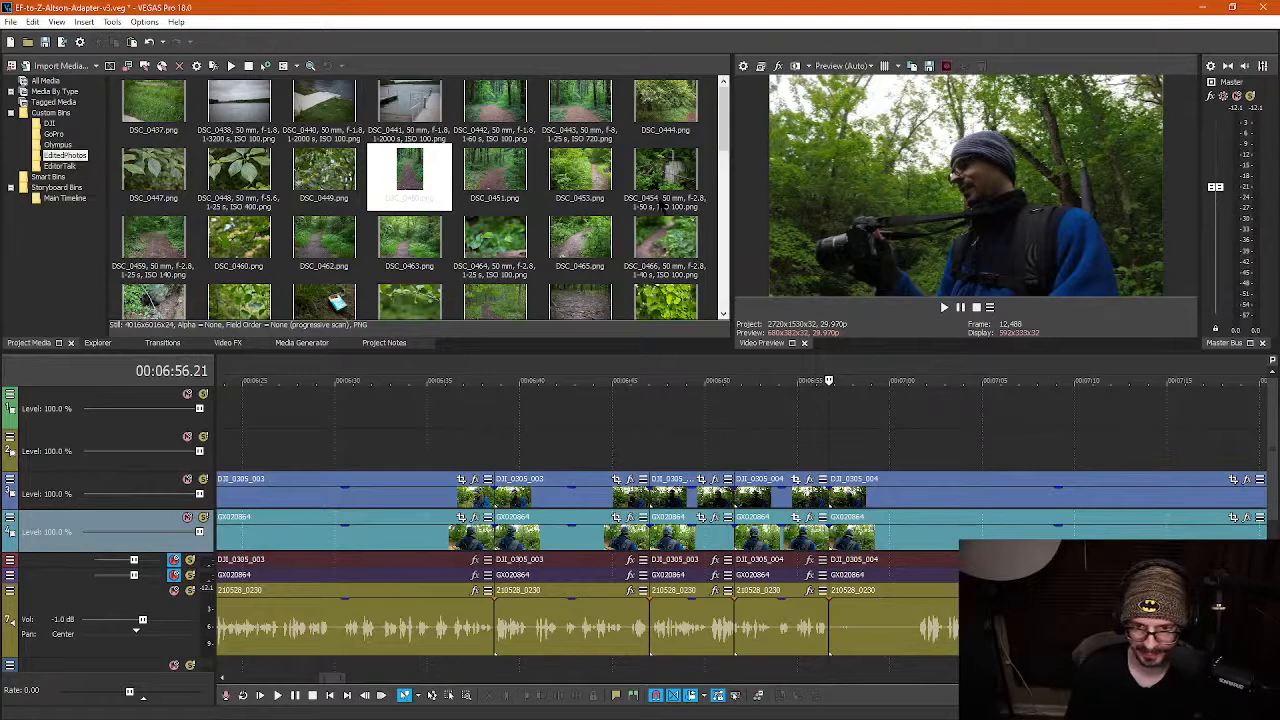
Place the photo DSC_0454 on the empty second track at about 00:06:58, above the last DJI_0305_004 clip
left_click(666, 176)
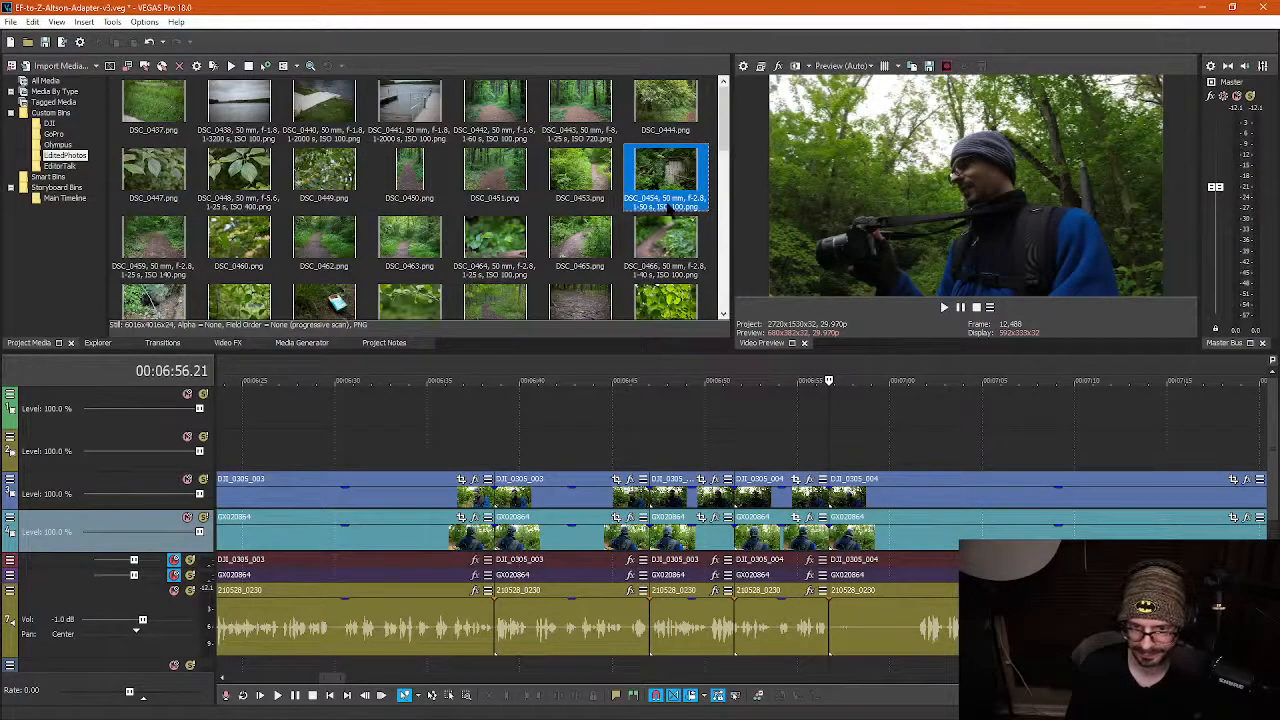
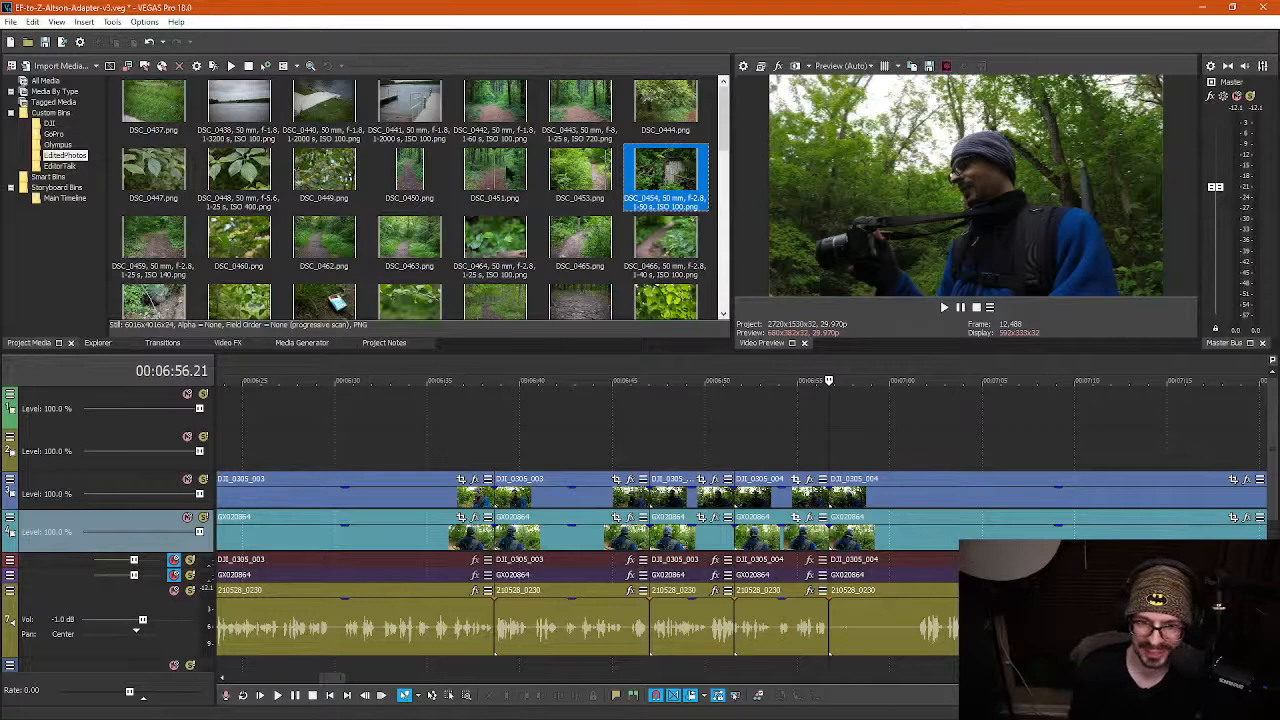
left_click(878, 460)
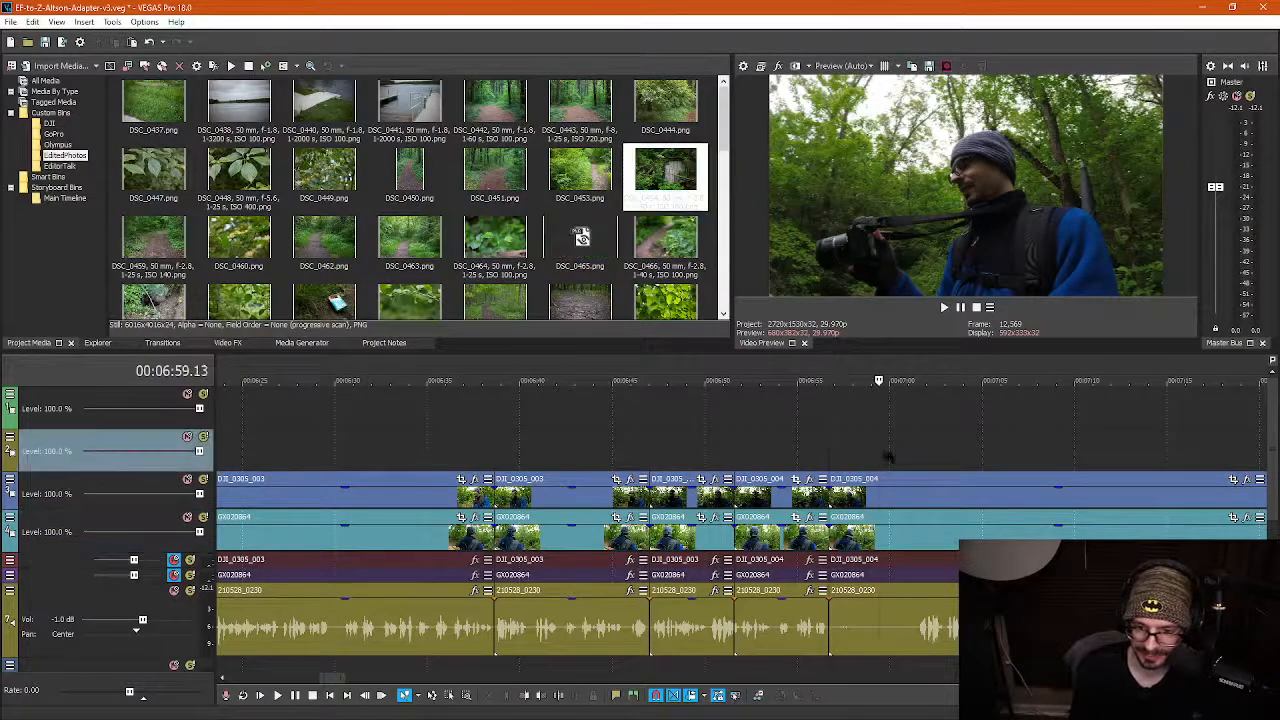
scroll(914, 481, "down", 2)
scroll(914, 481, "up", 2)
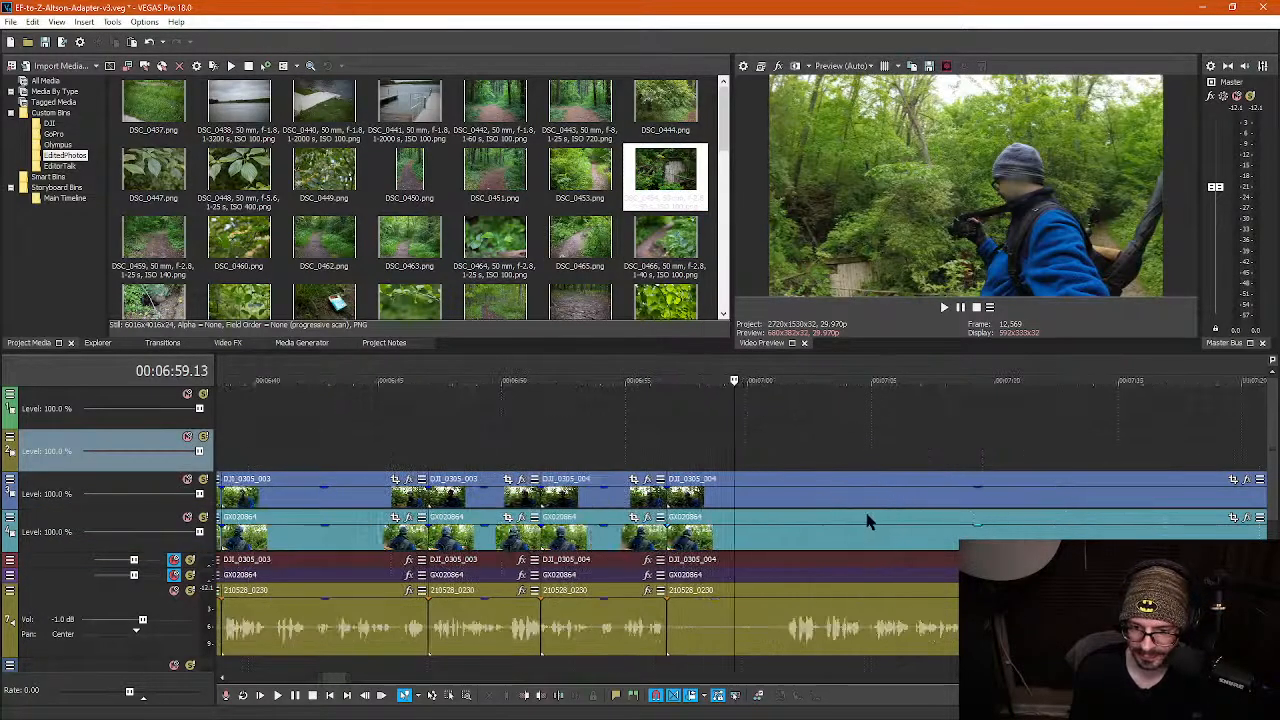
left_click(783, 500)
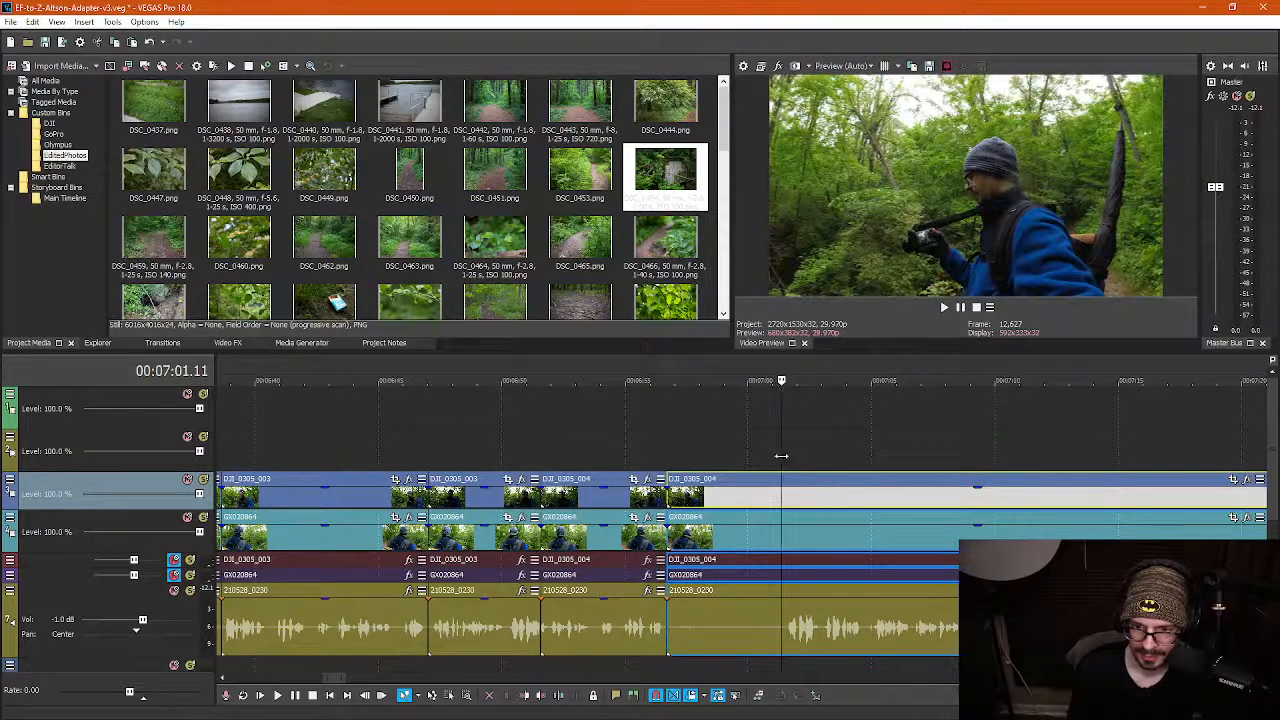
left_click_drag(781, 456, 704, 453)
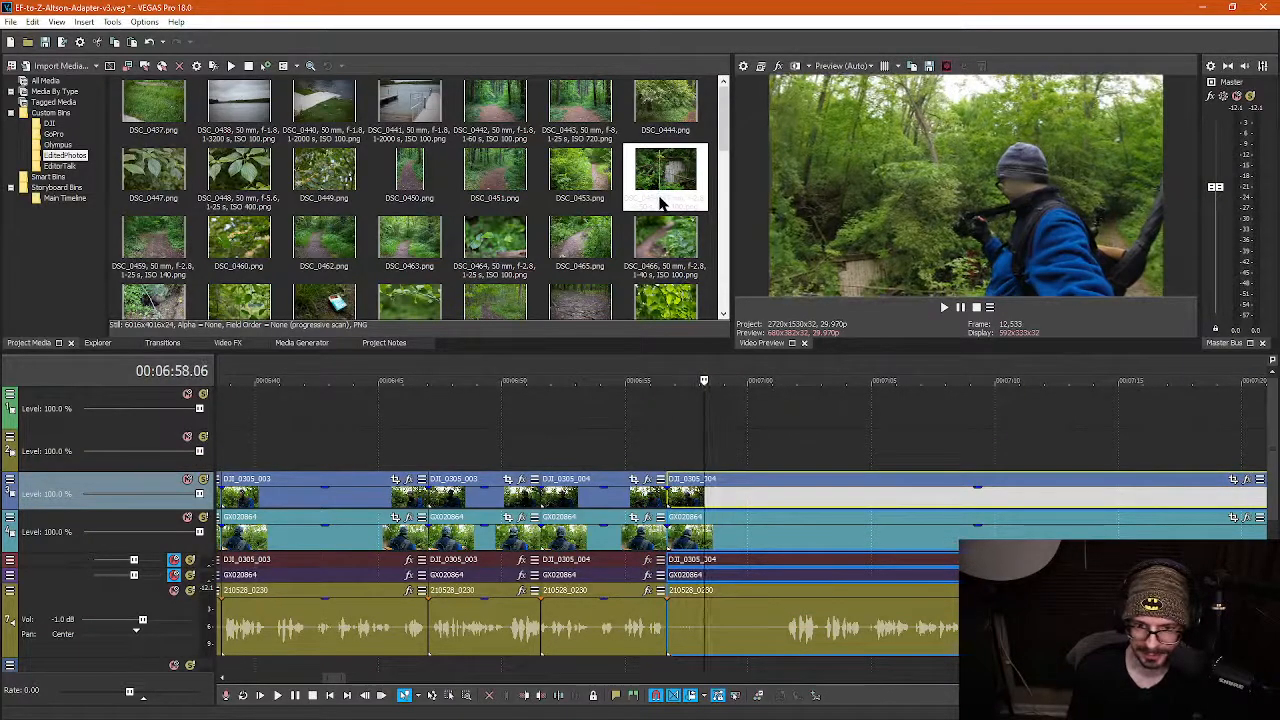
left_click(713, 449)
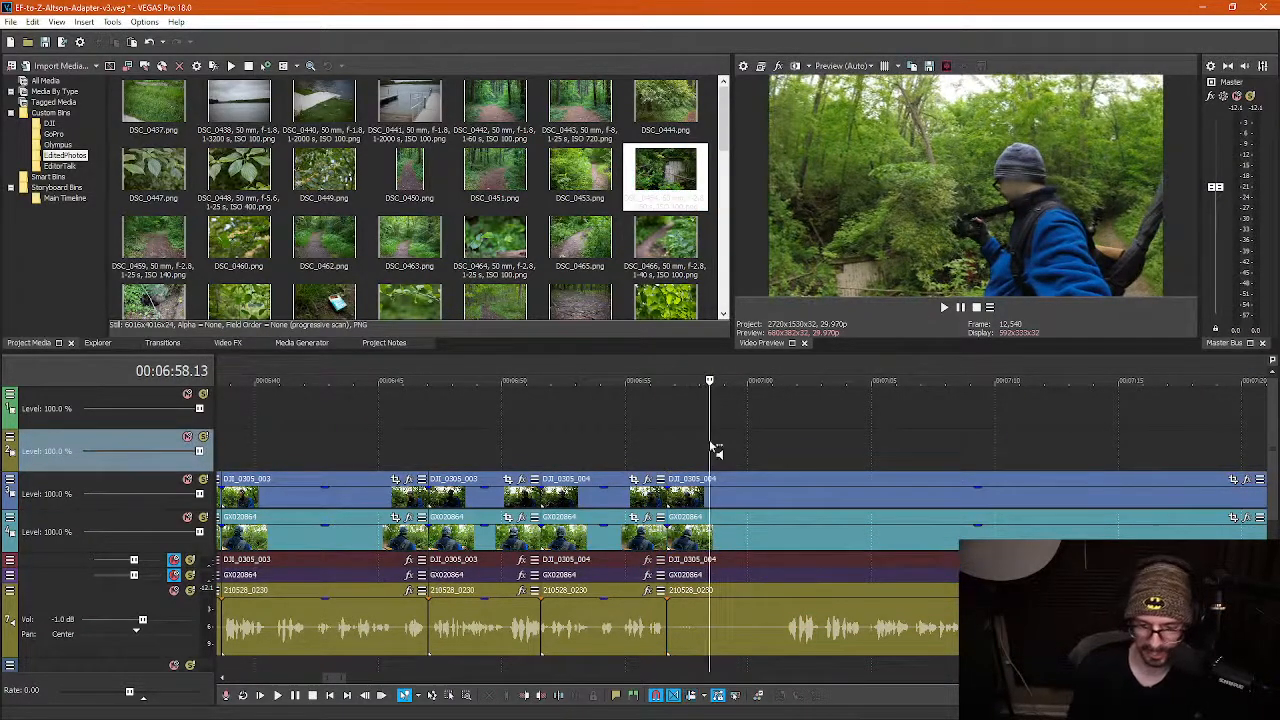
left_click_drag(657, 204, 728, 450)
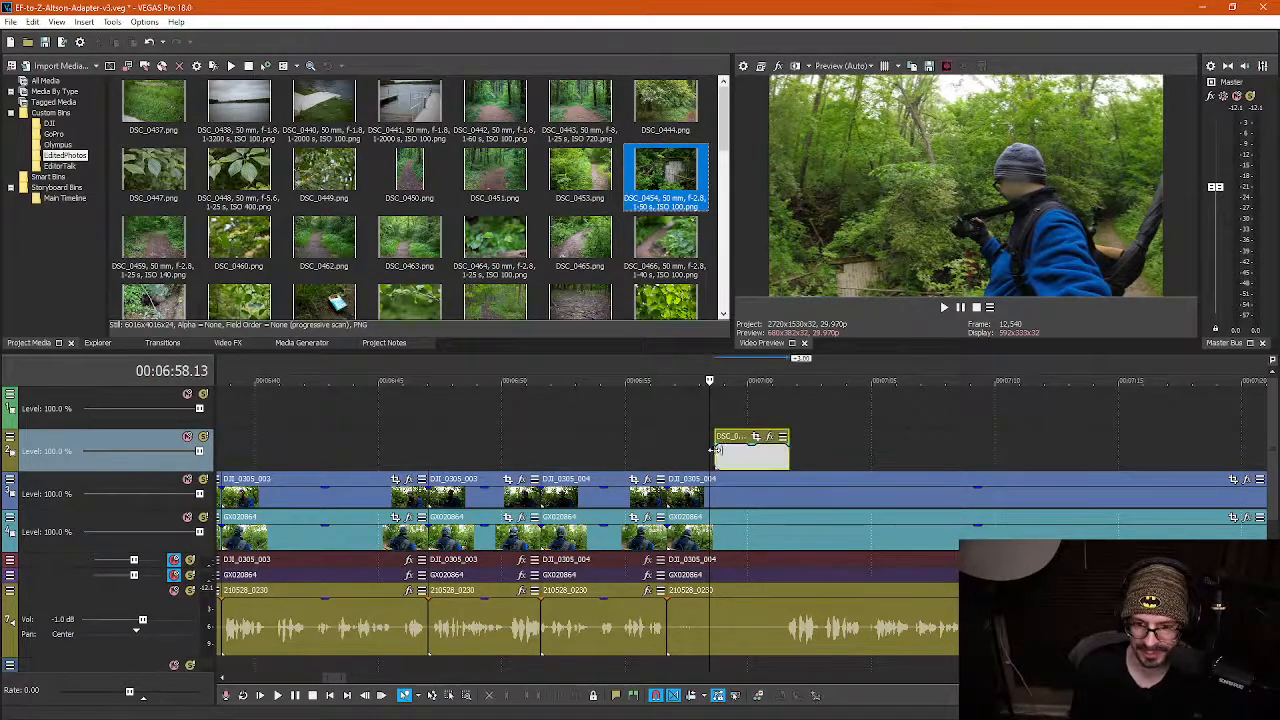
Play the footage following the DSC_0454 photo and add a timeline marker at 00:07:04.22
left_click(810, 465)
left_click(792, 420)
key("space")
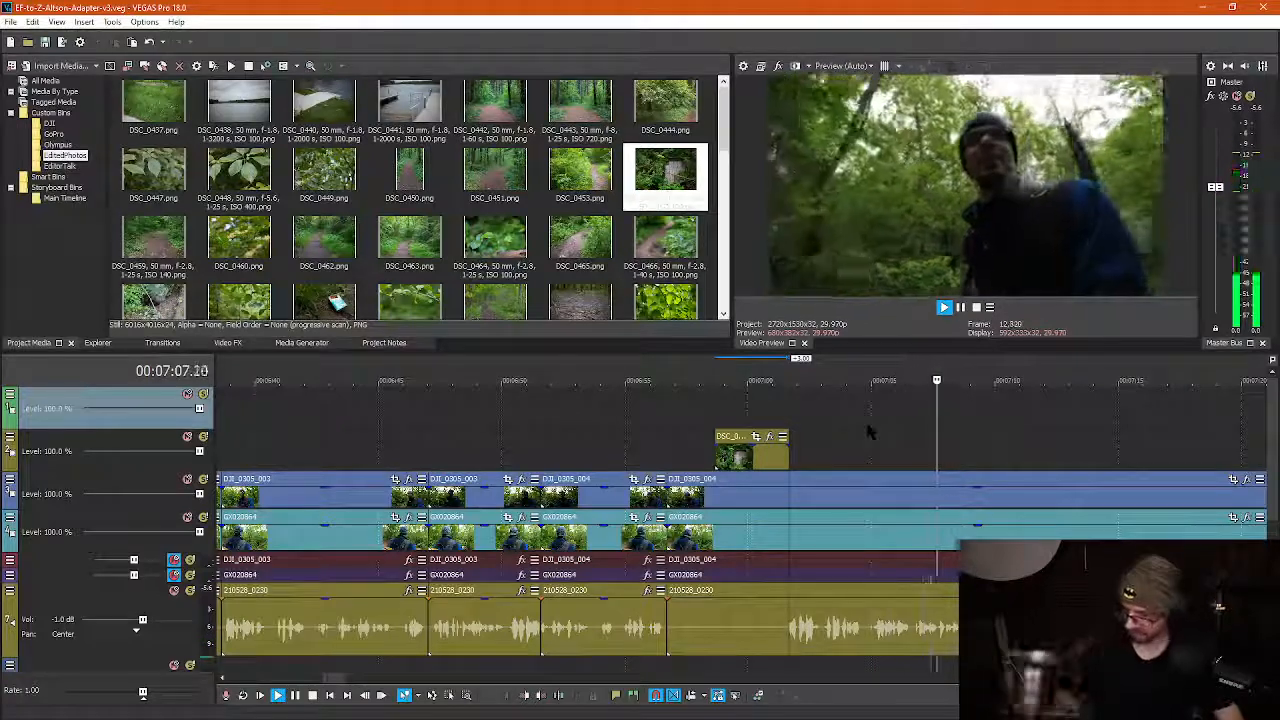
key("space")
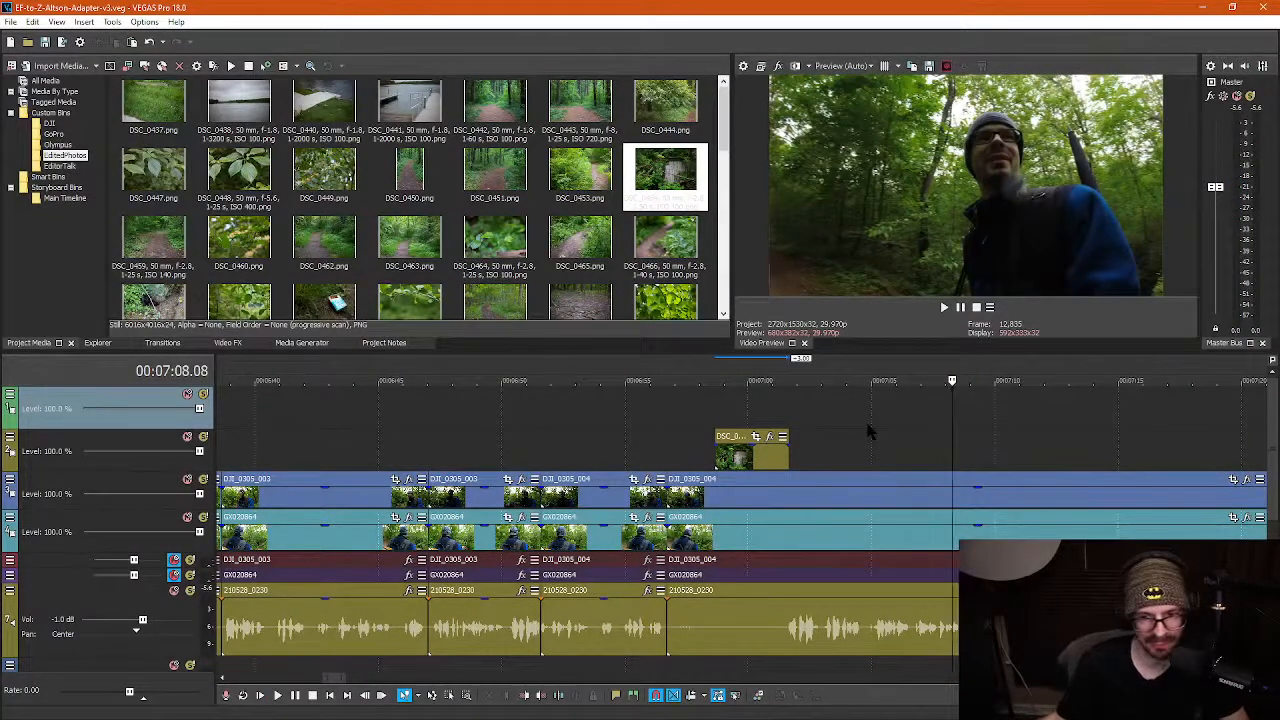
left_click(865, 455)
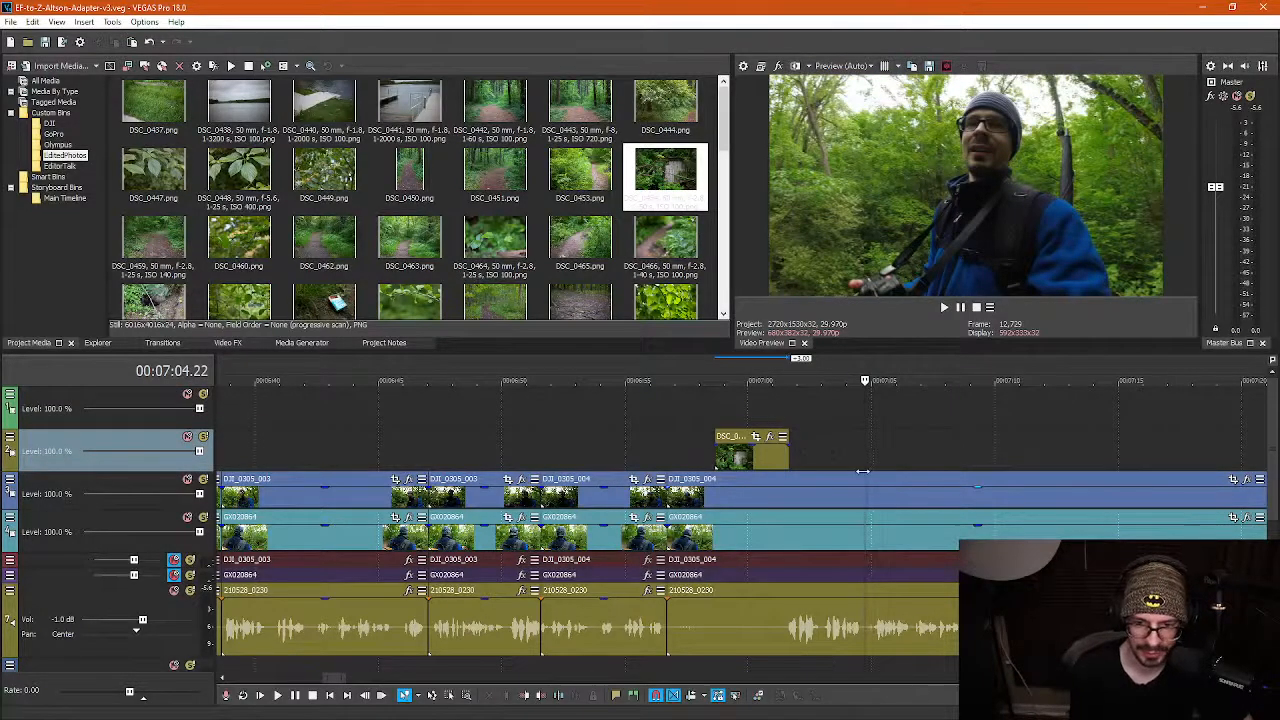
key("m")
Copy the title event at about 00:02:41 and paste it on the first track at the 00:07:04.22 marker as a new source media copy
left_click(832, 451)
scroll(488, 434, "down", 4)
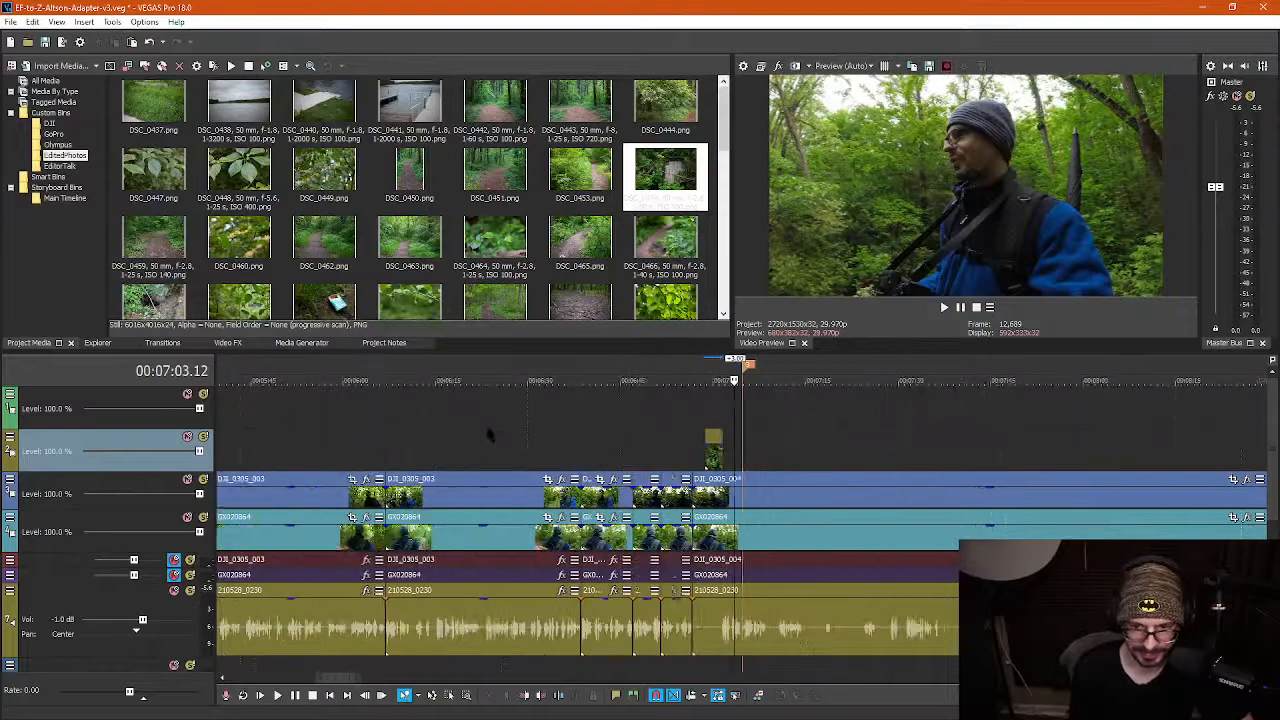
scroll(447, 427, "down", 2)
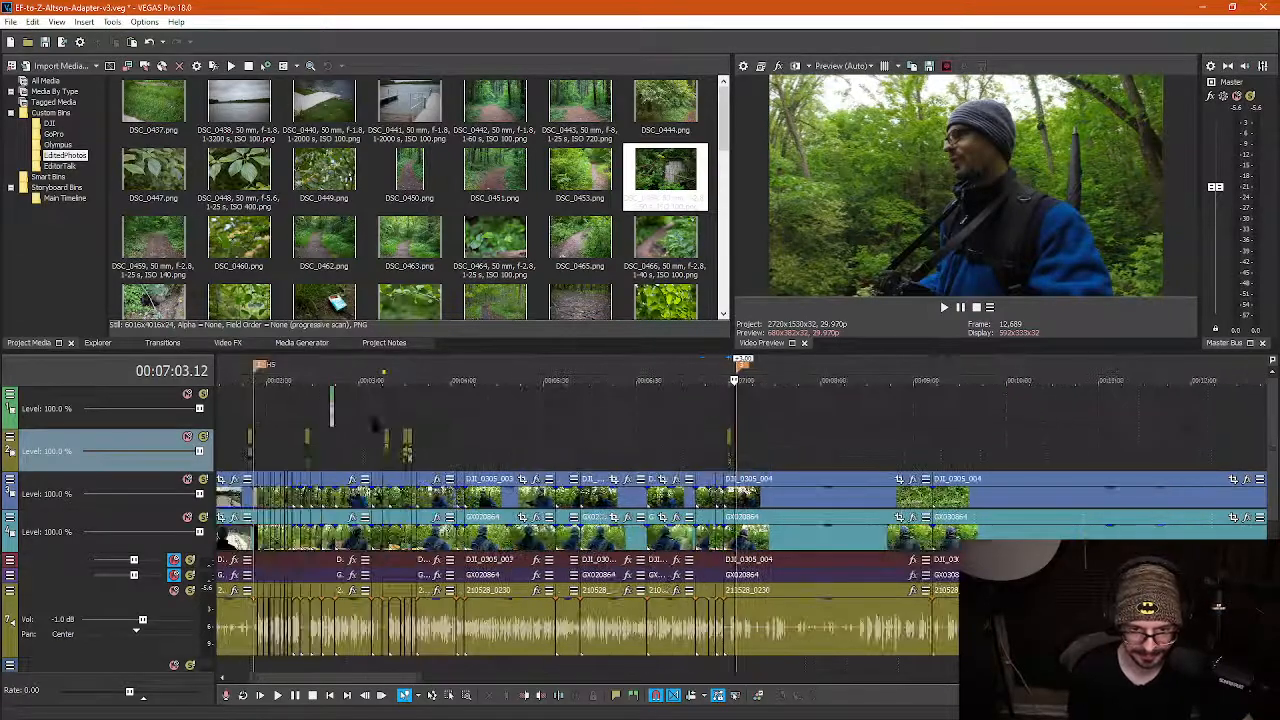
left_click(333, 413)
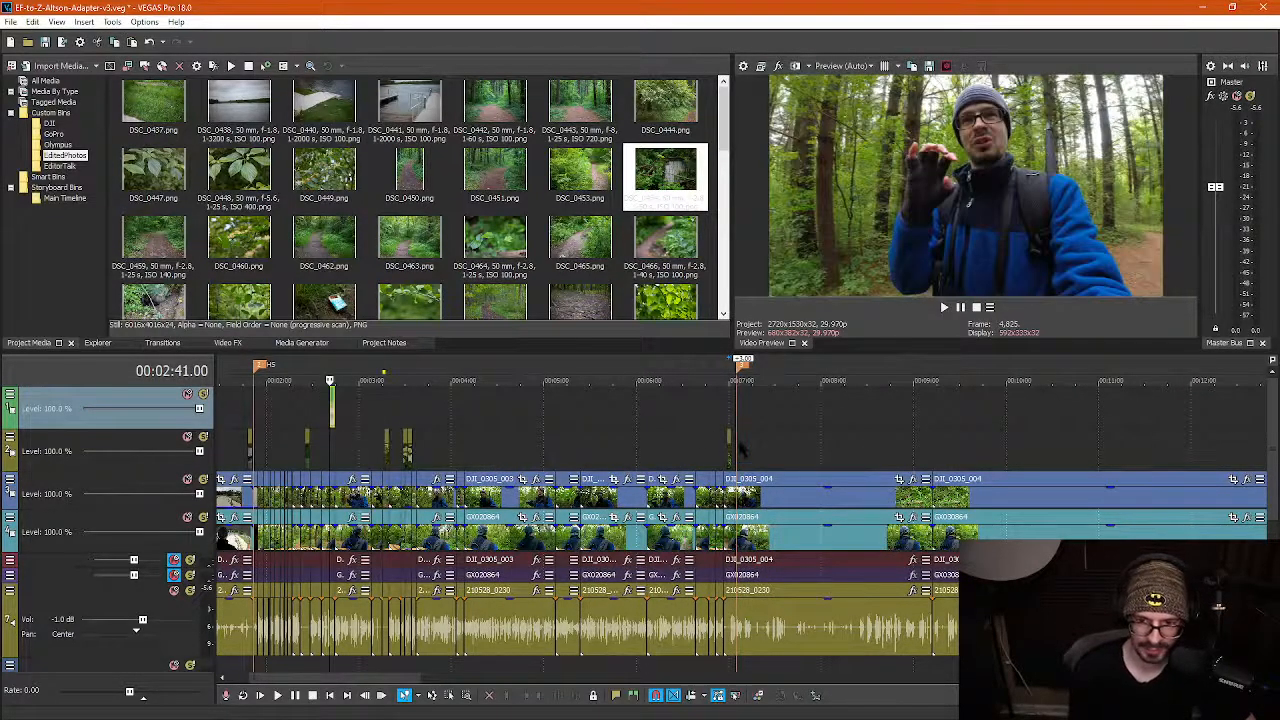
left_click(740, 451)
scroll(738, 440, "up", 6)
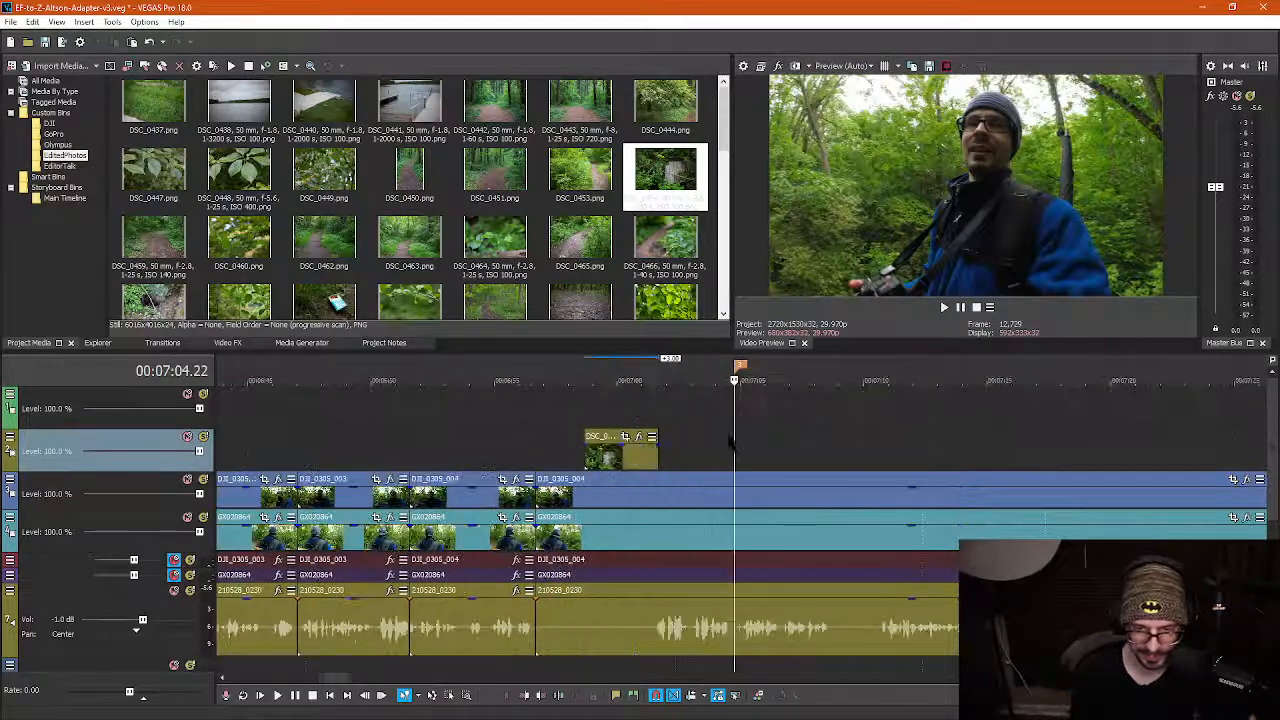
key("ctrl+v")
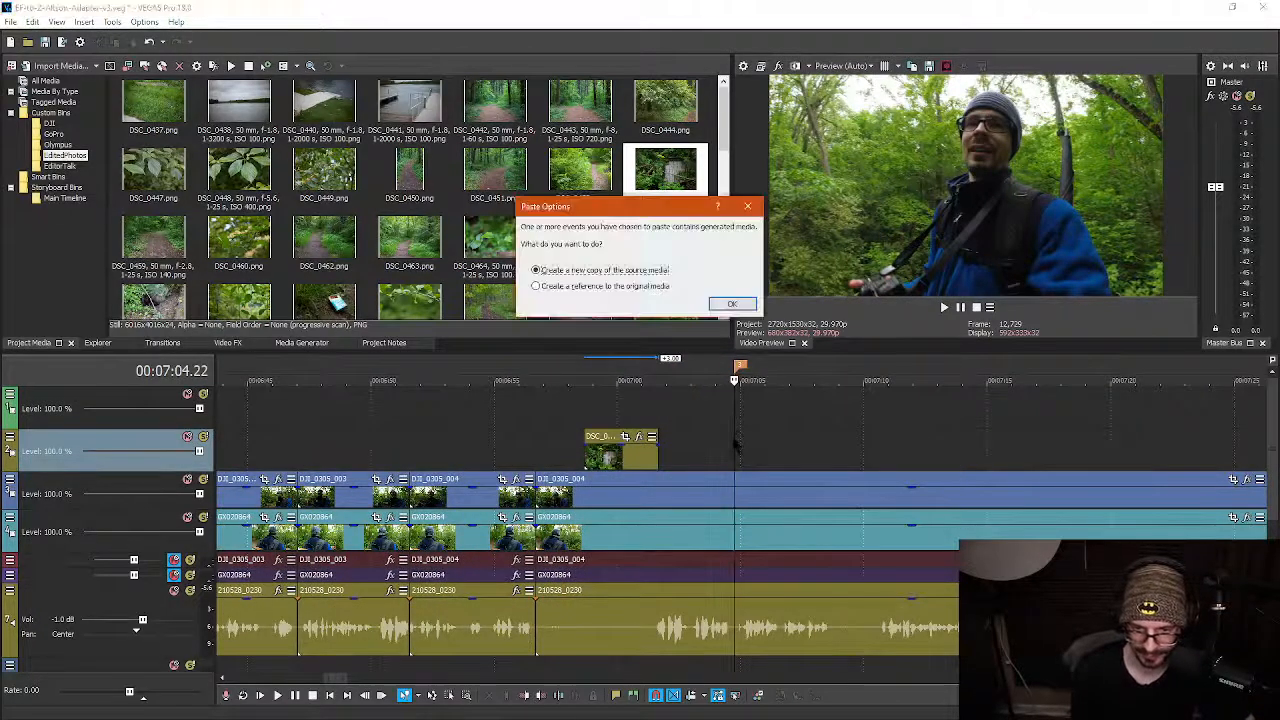
left_click(732, 303)
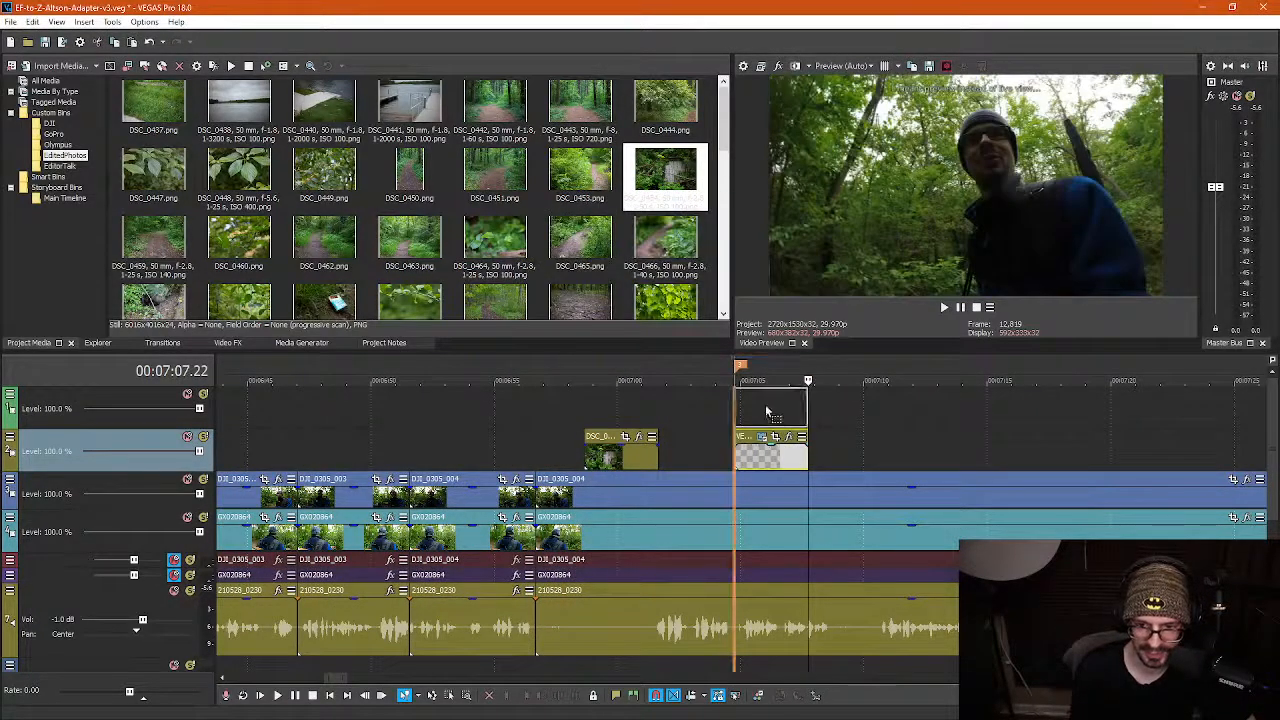
left_click(760, 420)
Replace the pasted title's text with "Maybe not so much after looking at the photos...", breaking the line after "looking"
left_click(762, 394)
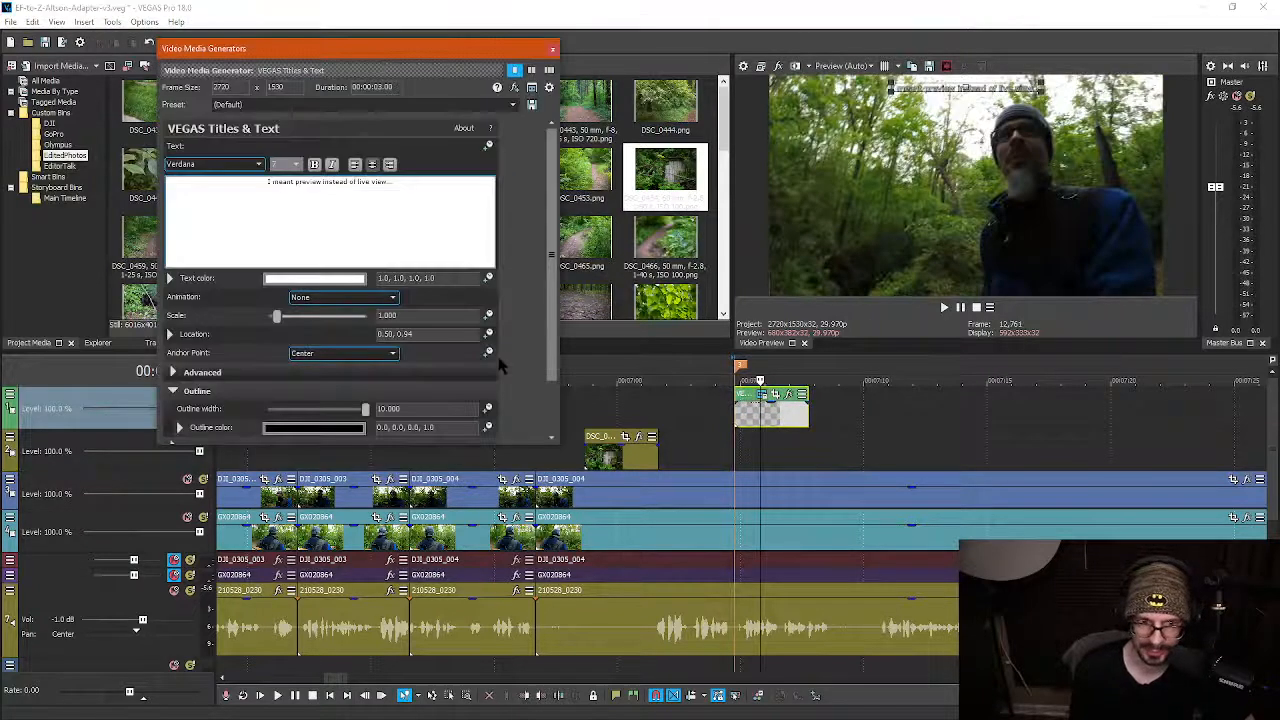
left_click_drag(400, 186, 175, 170)
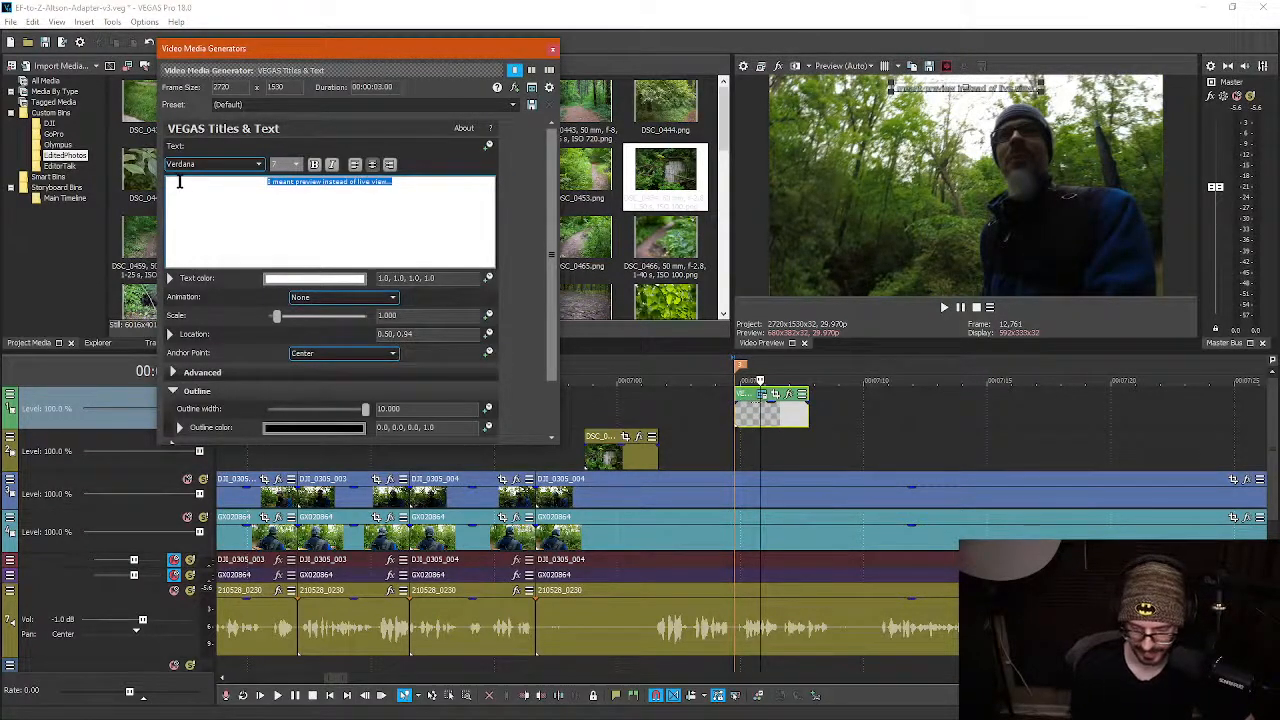
key("BackSpace")
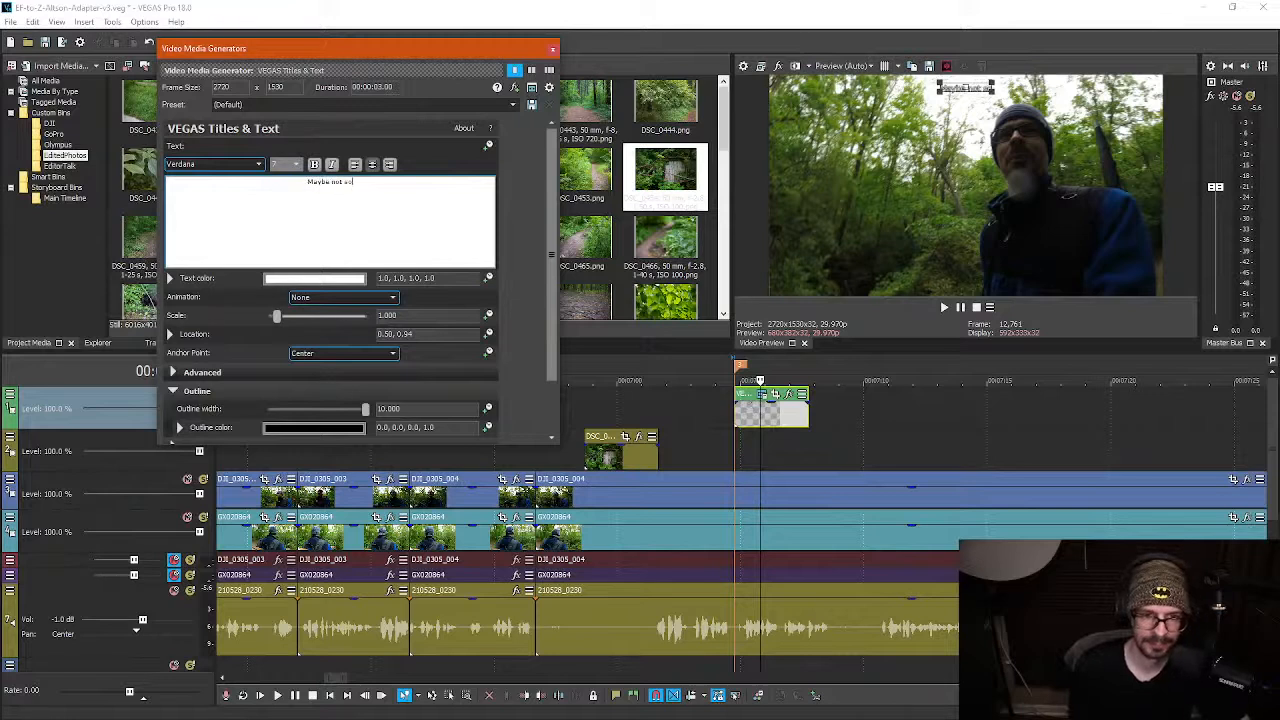
type("Maybe not so much")
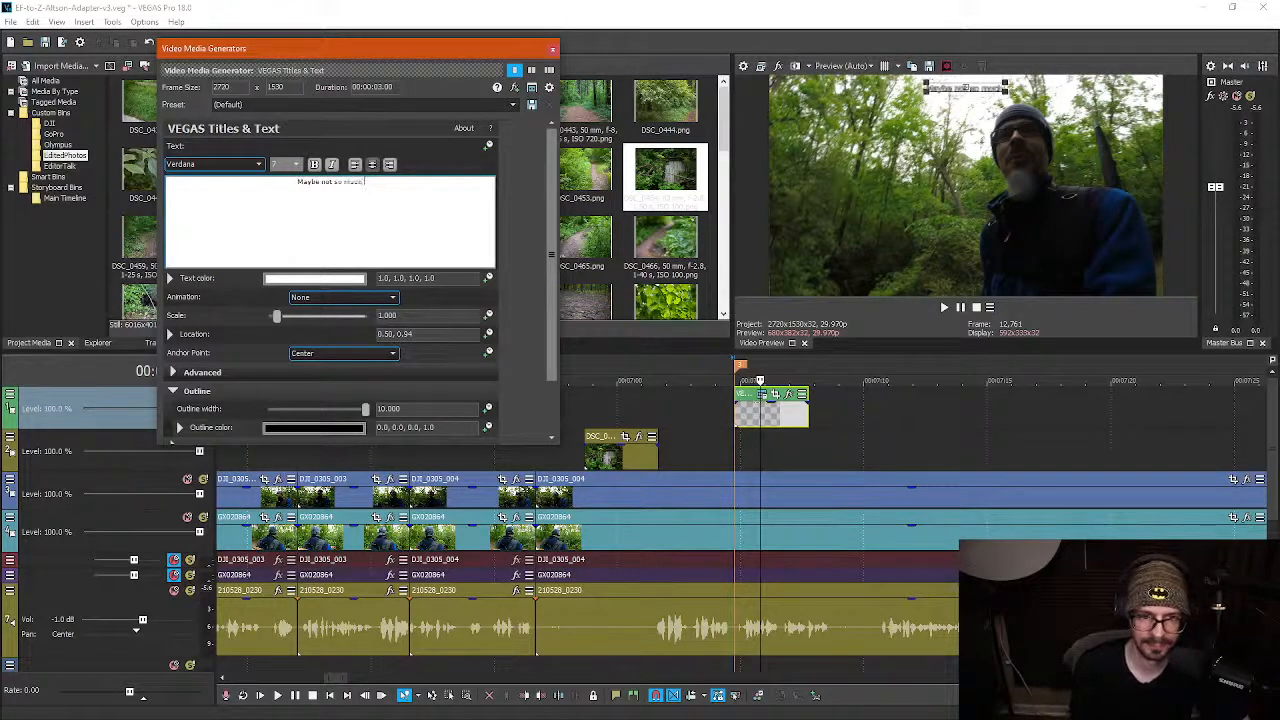
type(" after looking")
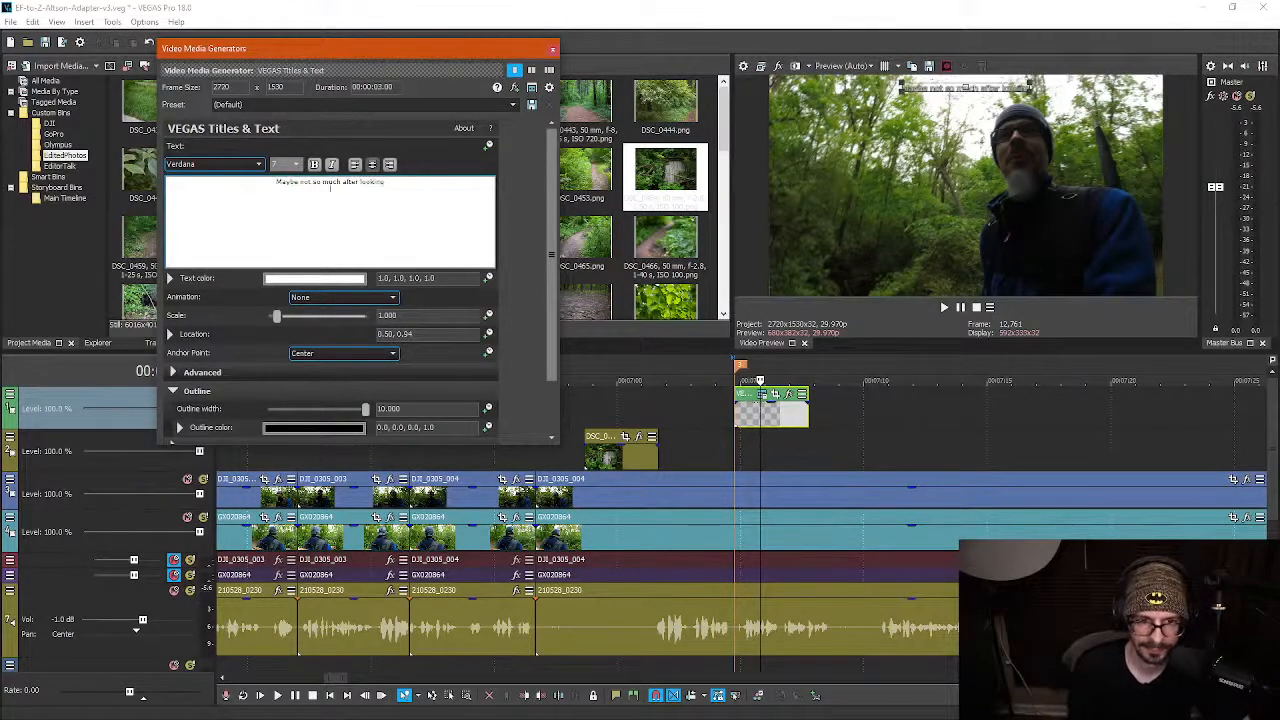
key("Return")
type("at the photos")
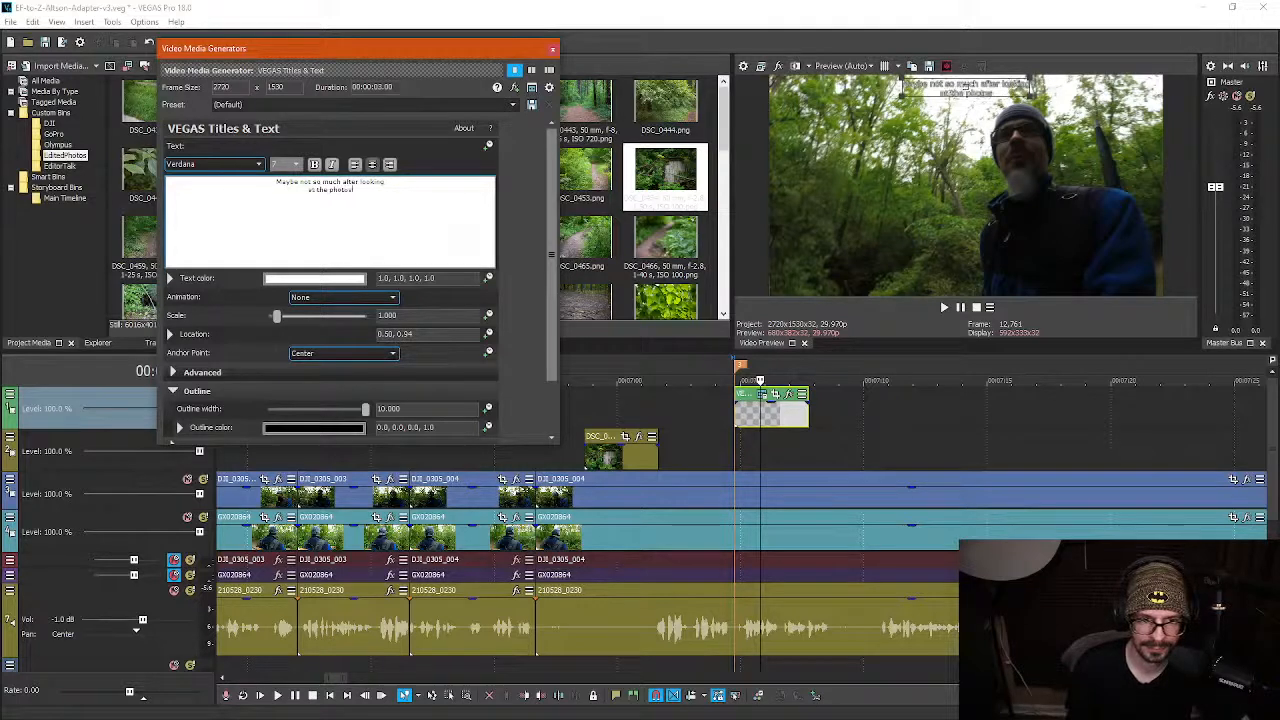
type("..")
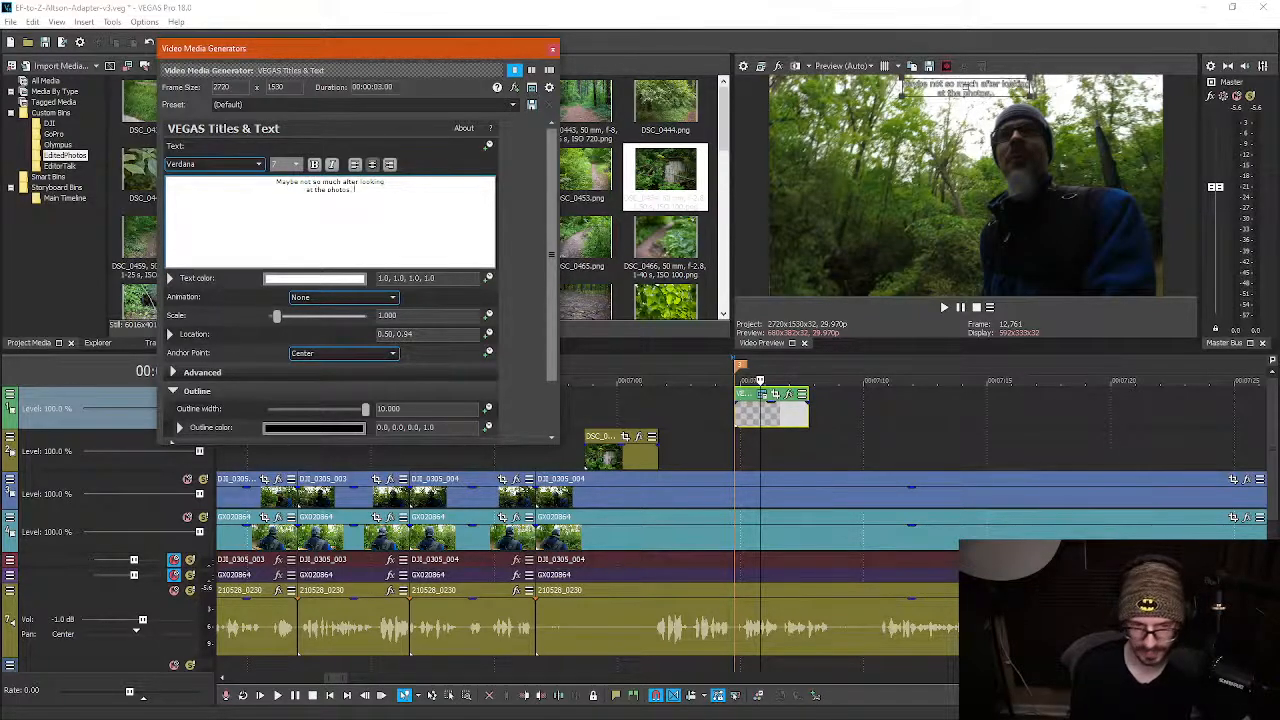
type(".")
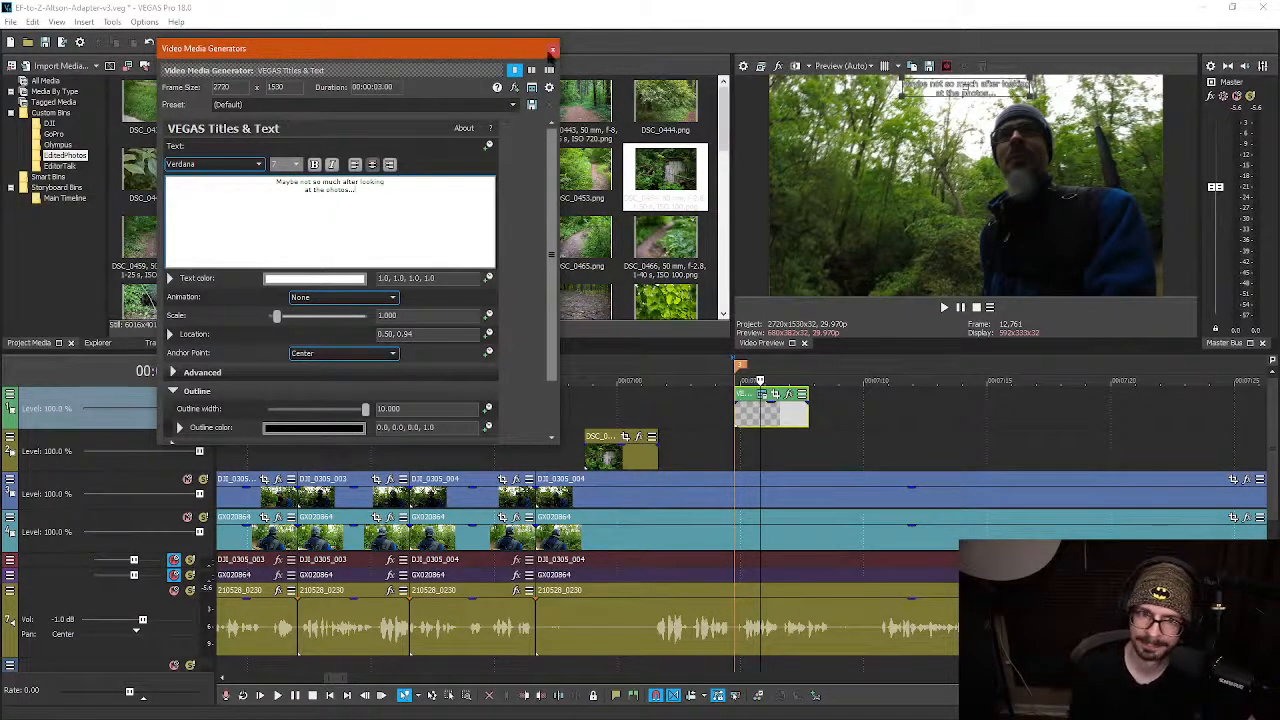
left_click(552, 49)
Reduce the height of the first track, which holds the text titles
left_click(720, 440)
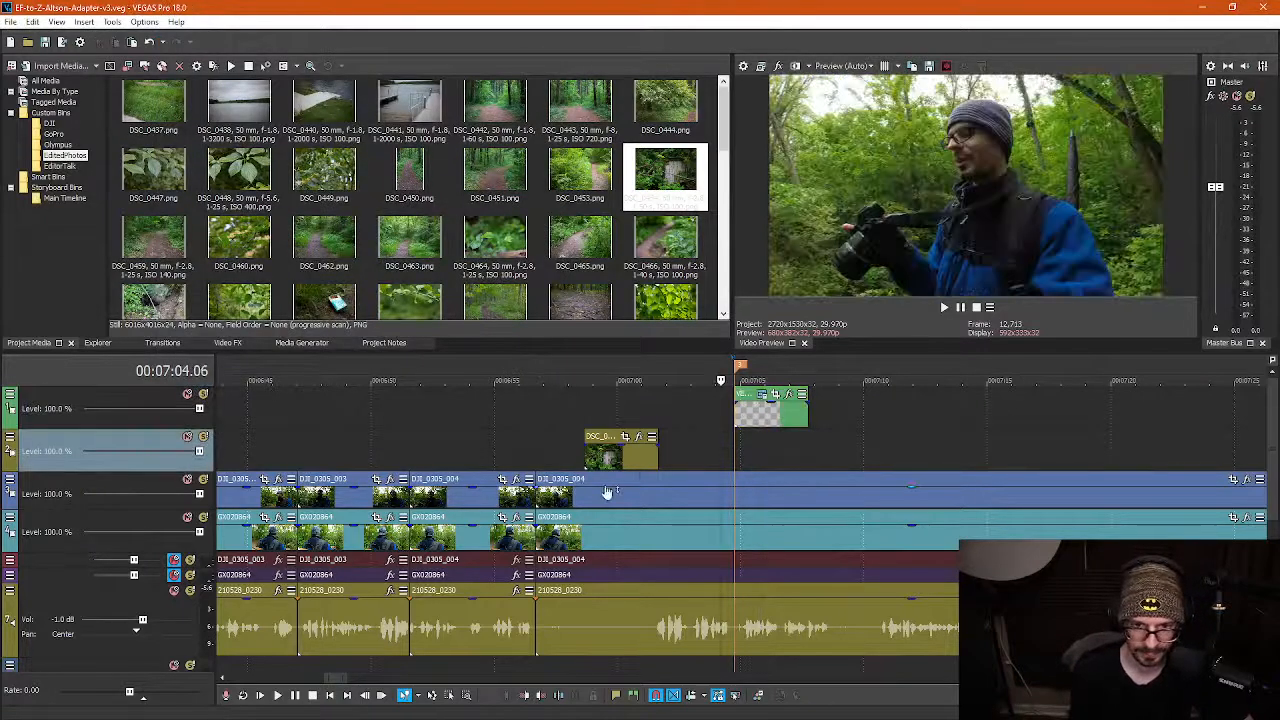
scroll(606, 491, "down", 10)
scroll(402, 436, "up", 2)
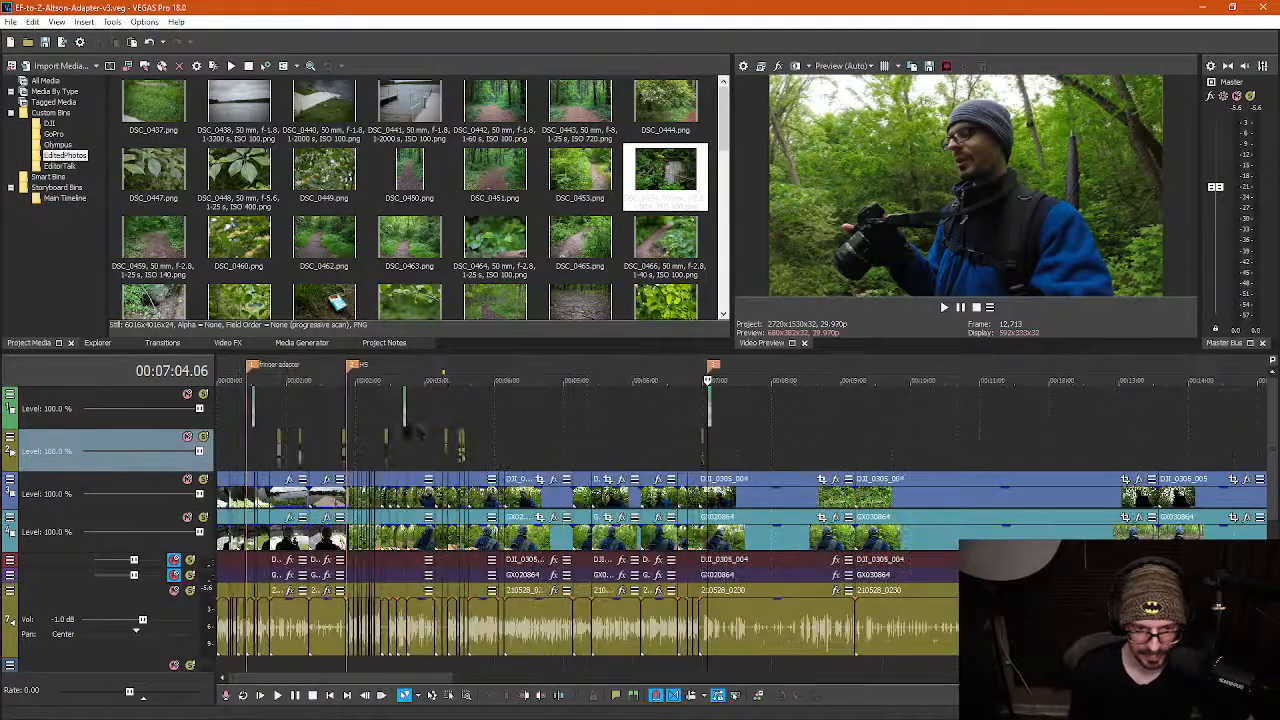
scroll(166, 428, "down", 1)
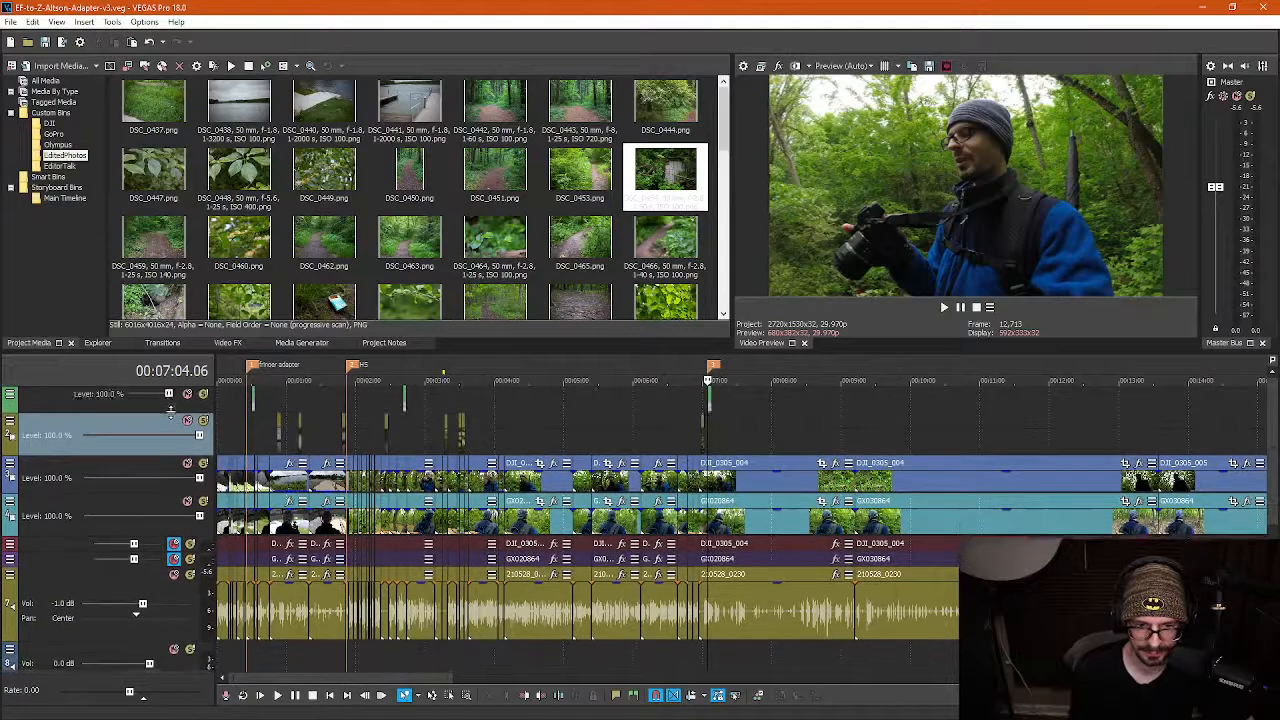
Find the spoken passage in the last DJI_0305_004 clip and split the grouped clips around it at about 00:07:31 and at 00:07:36.22
left_click(718, 441)
scroll(740, 450, "up", 5)
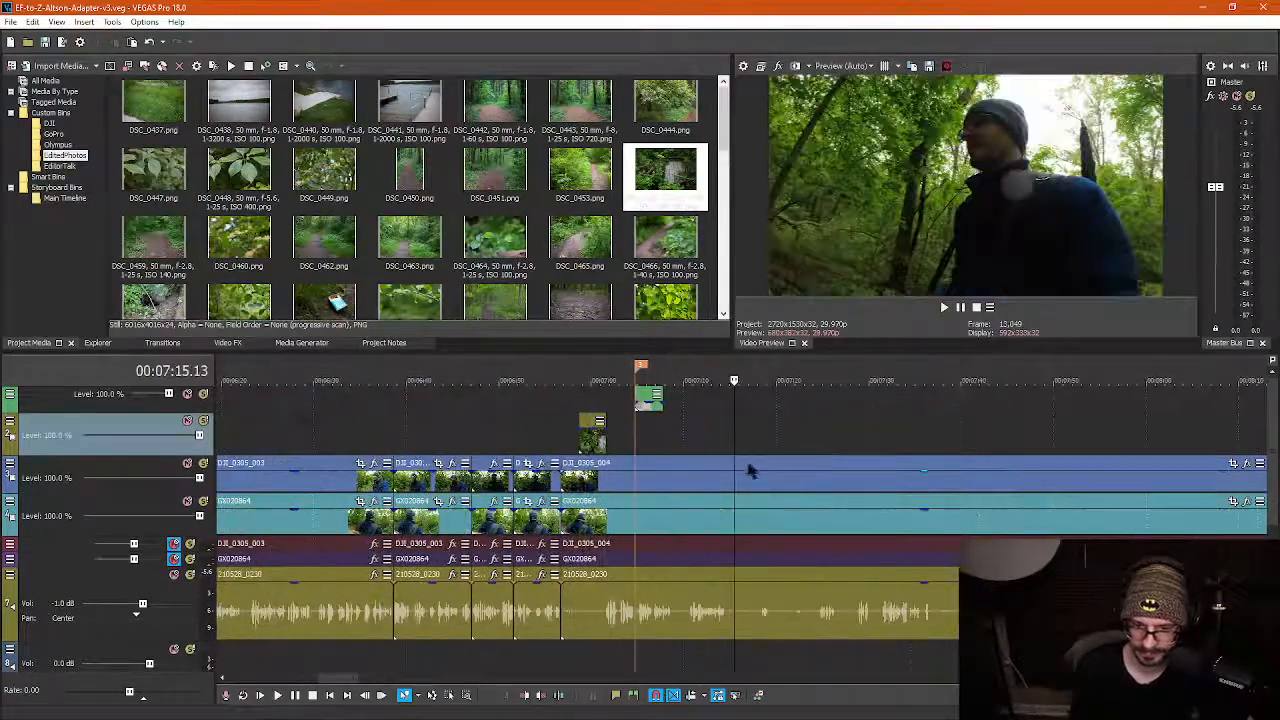
left_click(816, 460)
key("space")
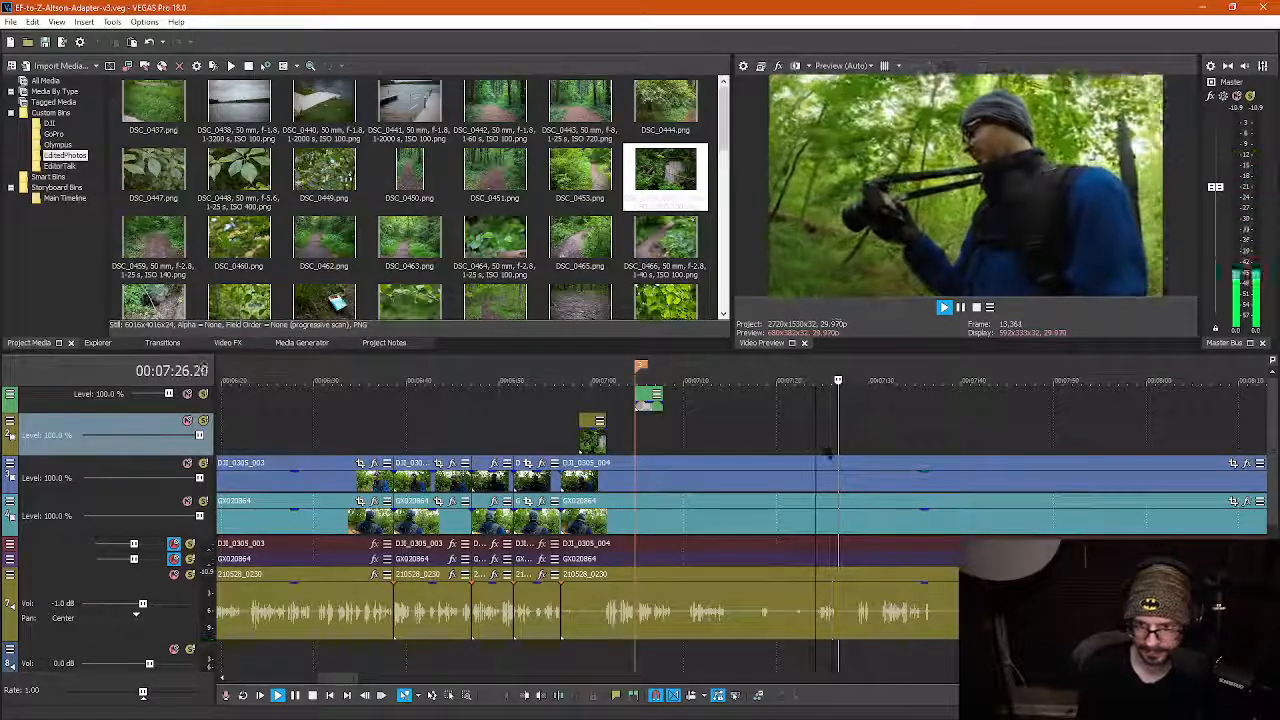
key("space")
left_click(867, 452)
key("space")
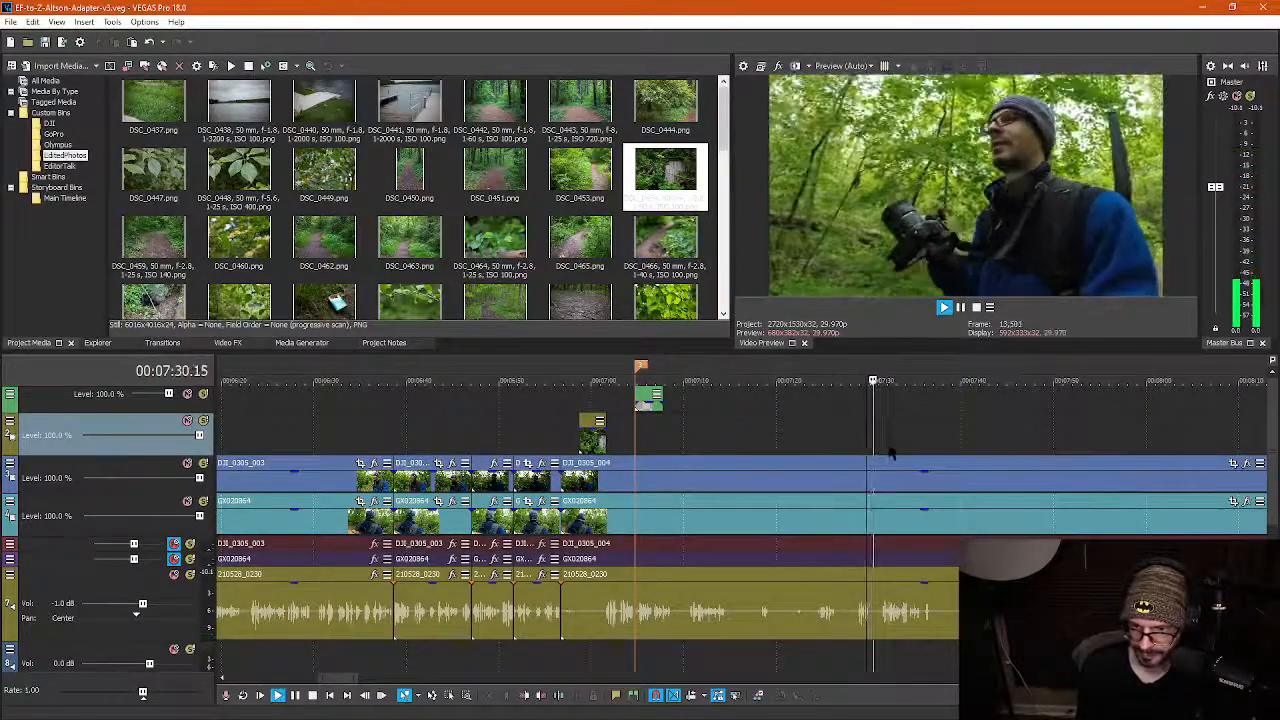
scroll(880, 470, "up", 4)
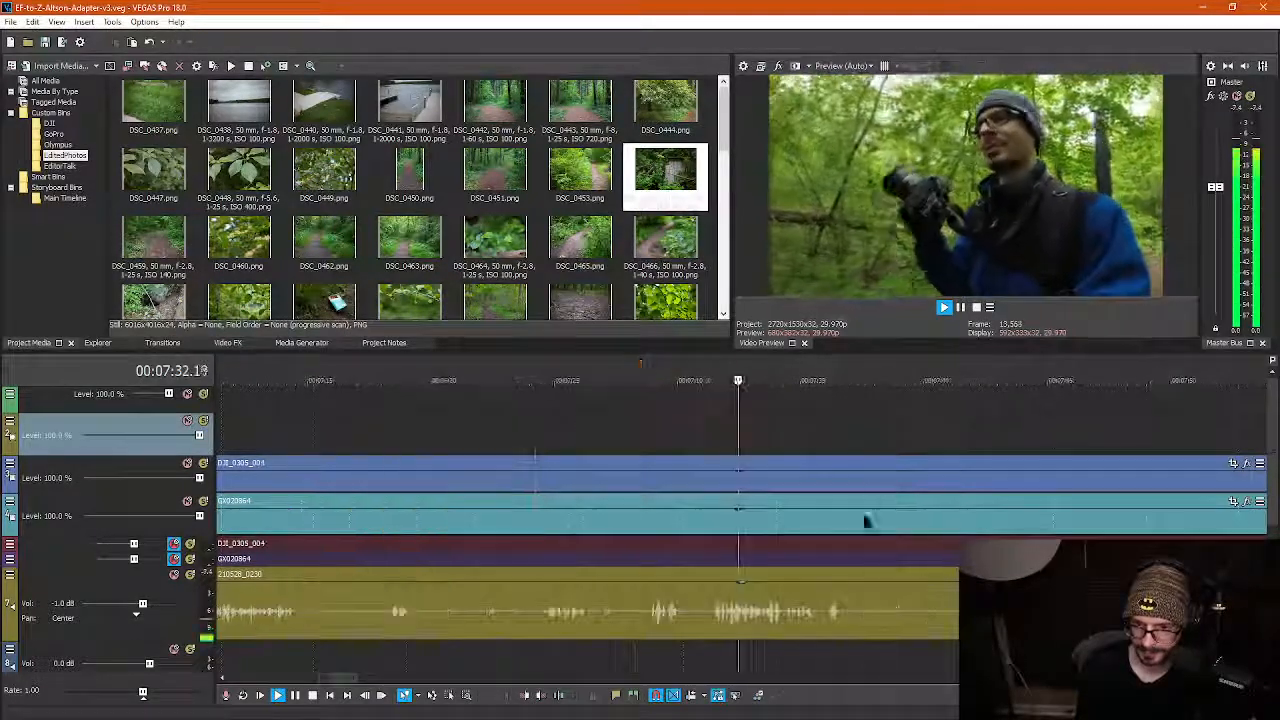
left_click(706, 617)
key("s")
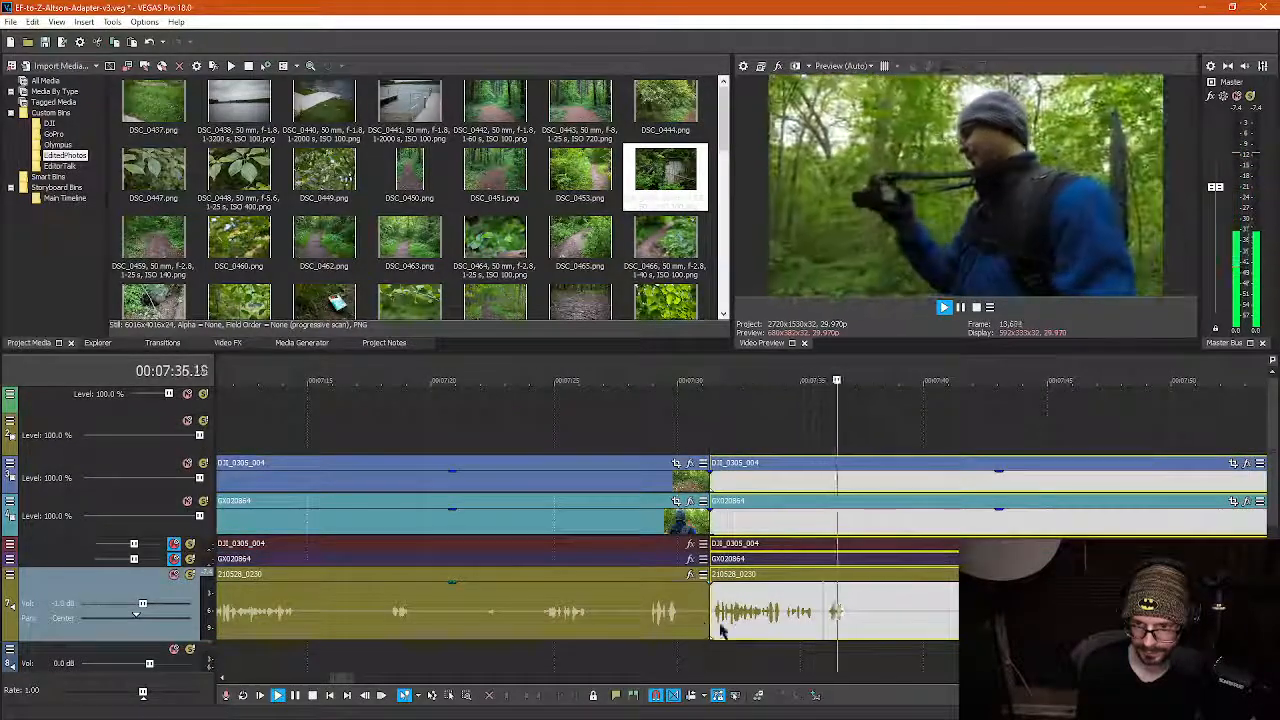
key("space")
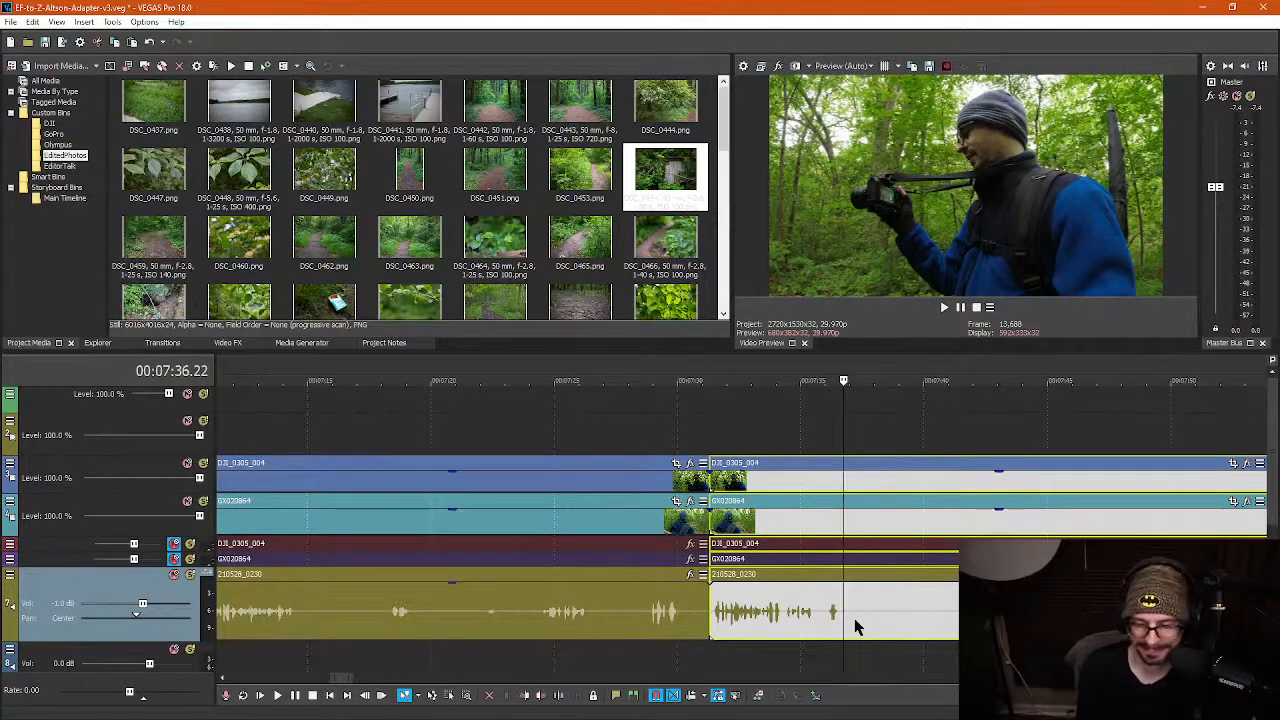
key("s")
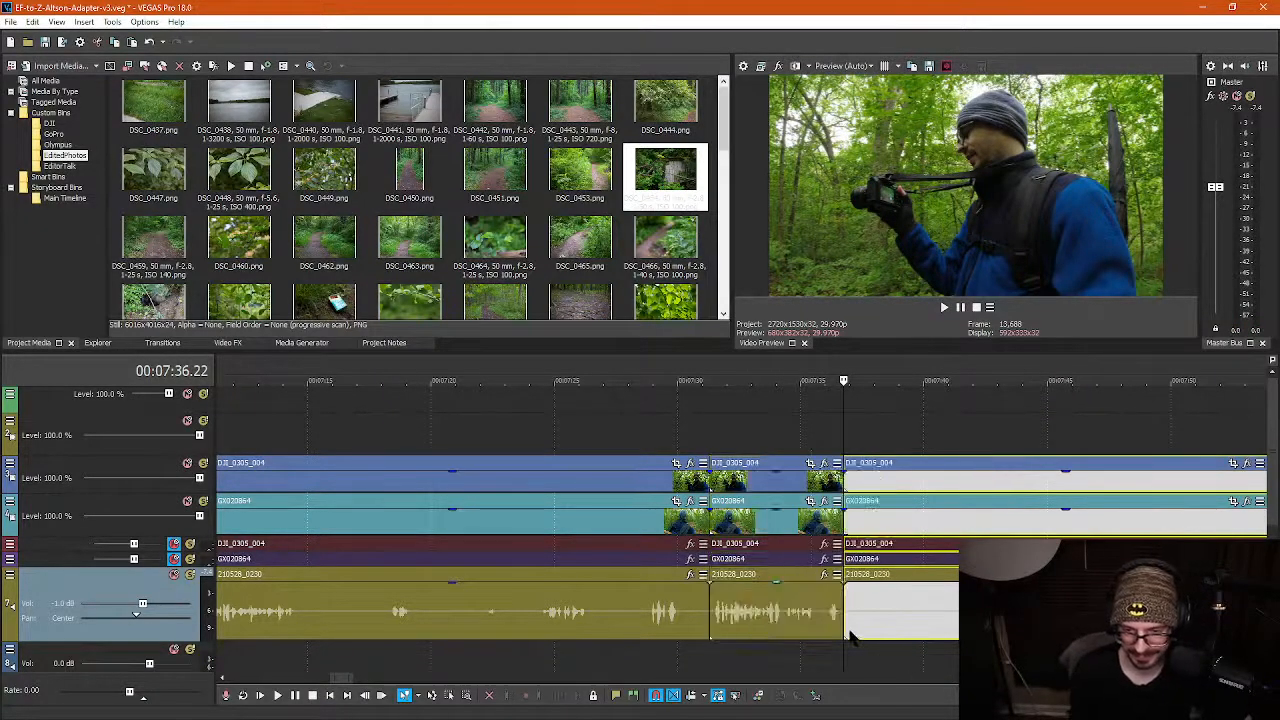
Check the footage around 00:07:10 to 00:07:16 and split the grouped clips at 00:07:08.29, shortly after the new title
left_click(663, 622)
scroll(662, 622, "down", 1)
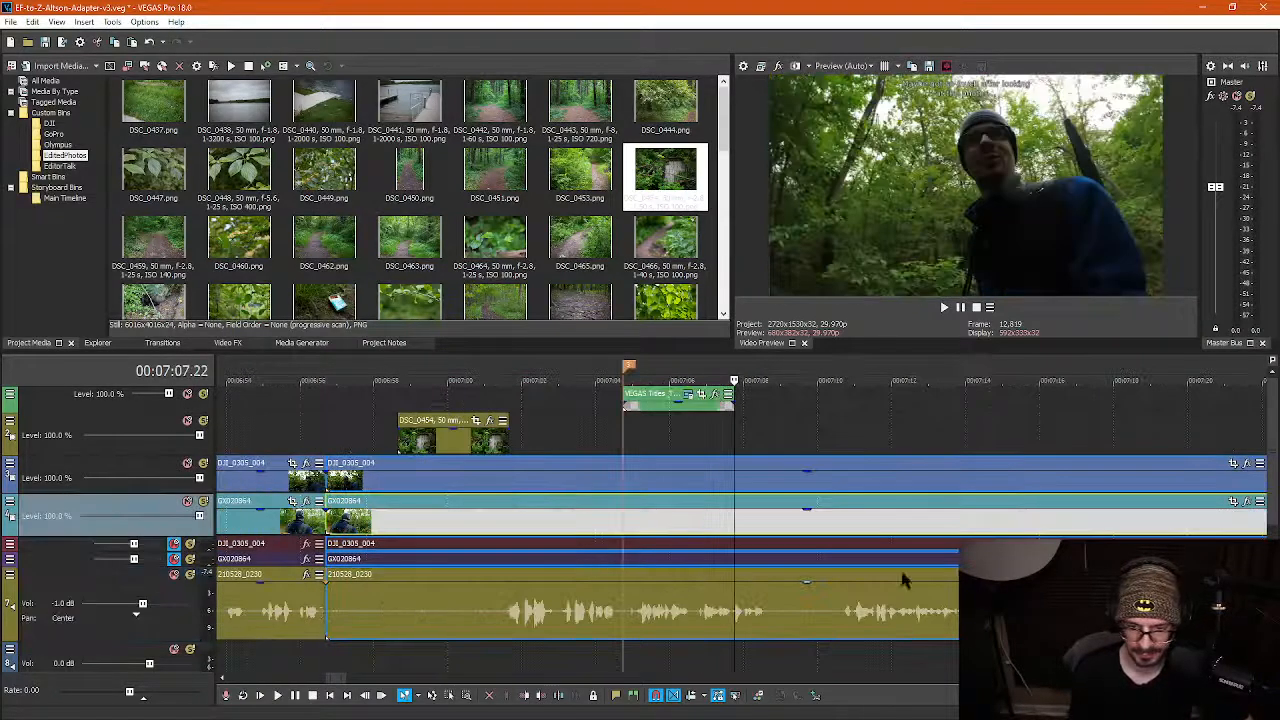
left_click(848, 562)
key("space")
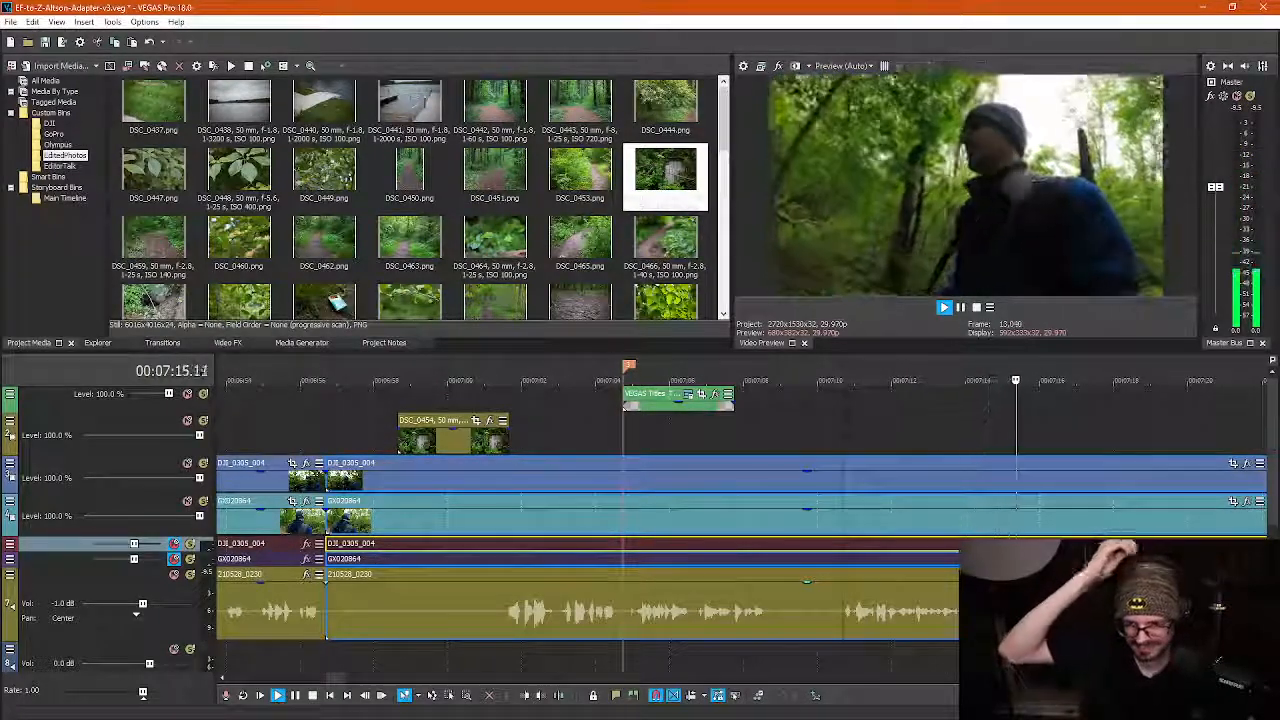
key("space")
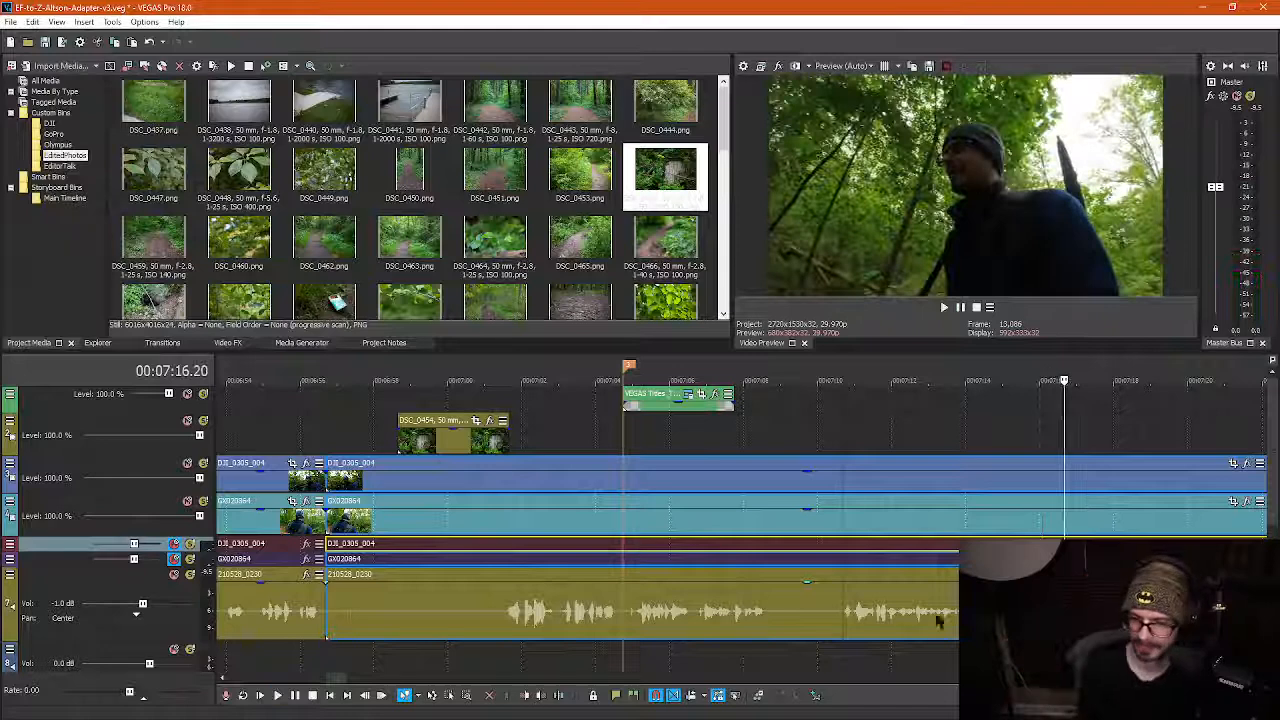
left_click(777, 603)
key("s")
Delete the segment between 00:07:08.29 and about 00:07:31 across the grouped tracks and move the following clips back to close the gap
scroll(905, 582, "down", 3)
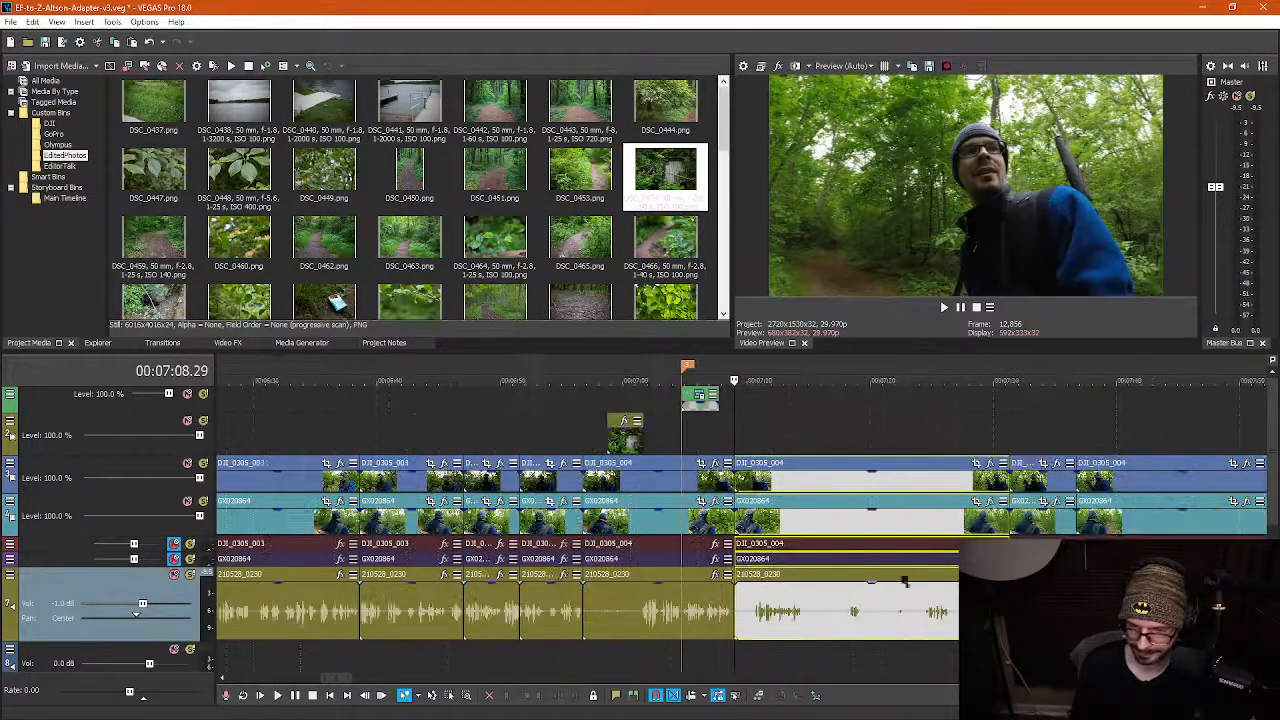
left_click(888, 525)
key("Delete")
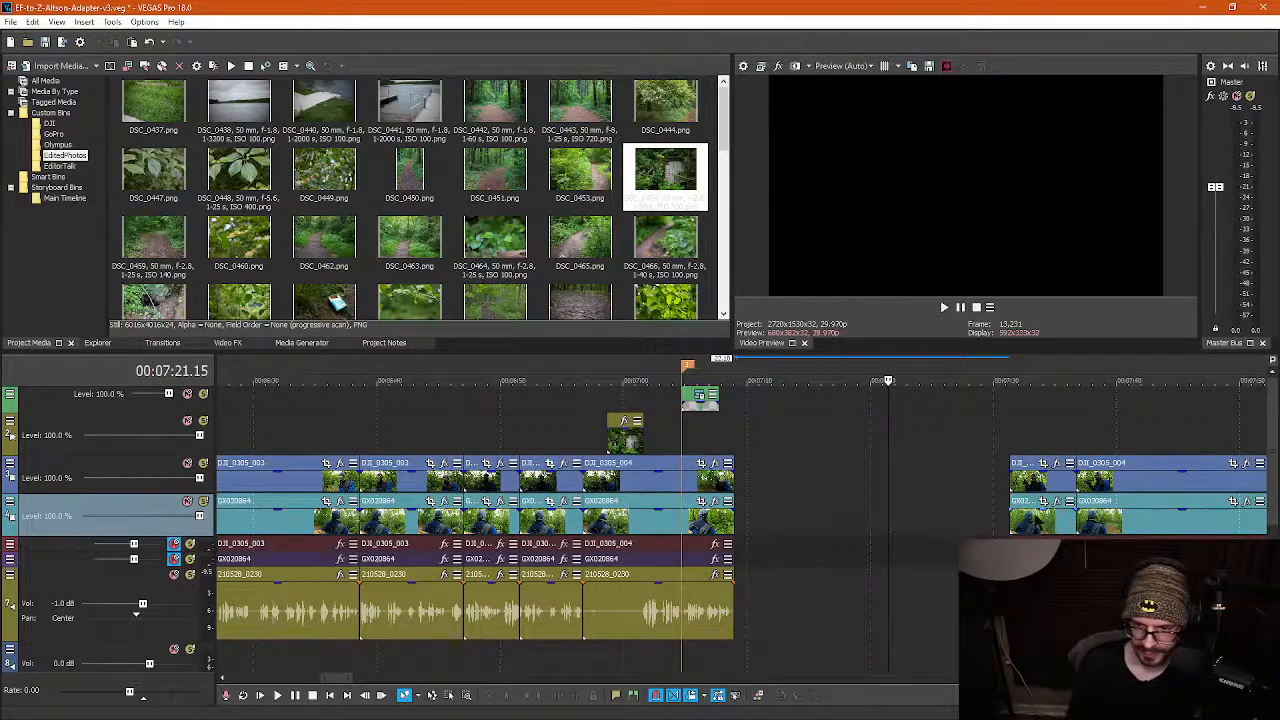
left_click_drag(1045, 530, 826, 520)
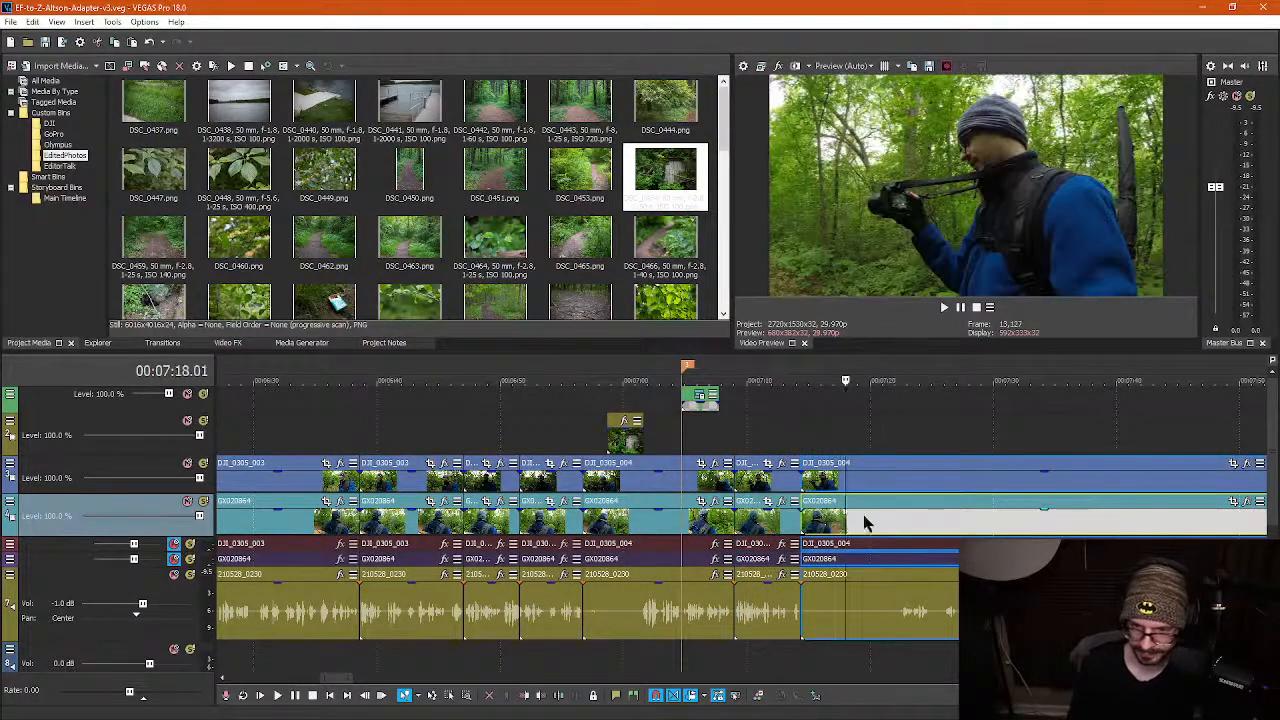
Play and check the last DJI_0305_004 clip around 00:07:22 to 00:07:24 to find where the speech starts
left_click(900, 482)
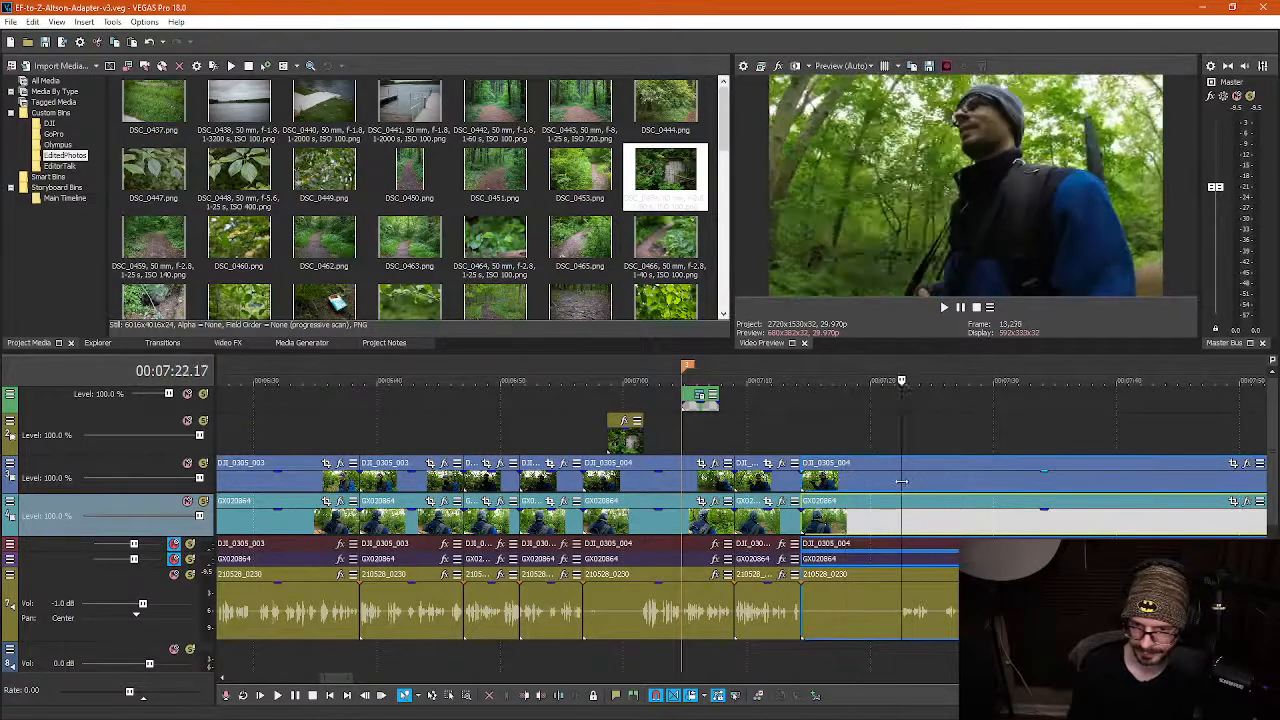
key("space")
key("space")
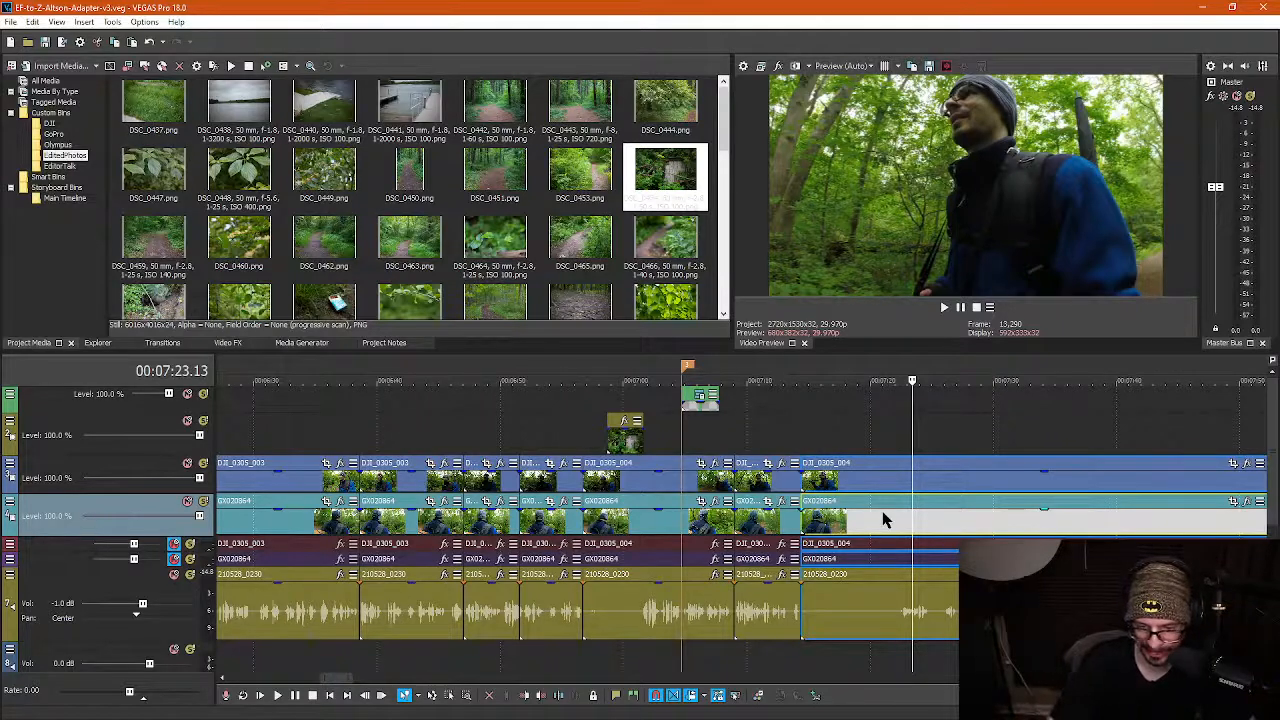
scroll(573, 545, "down", 4)
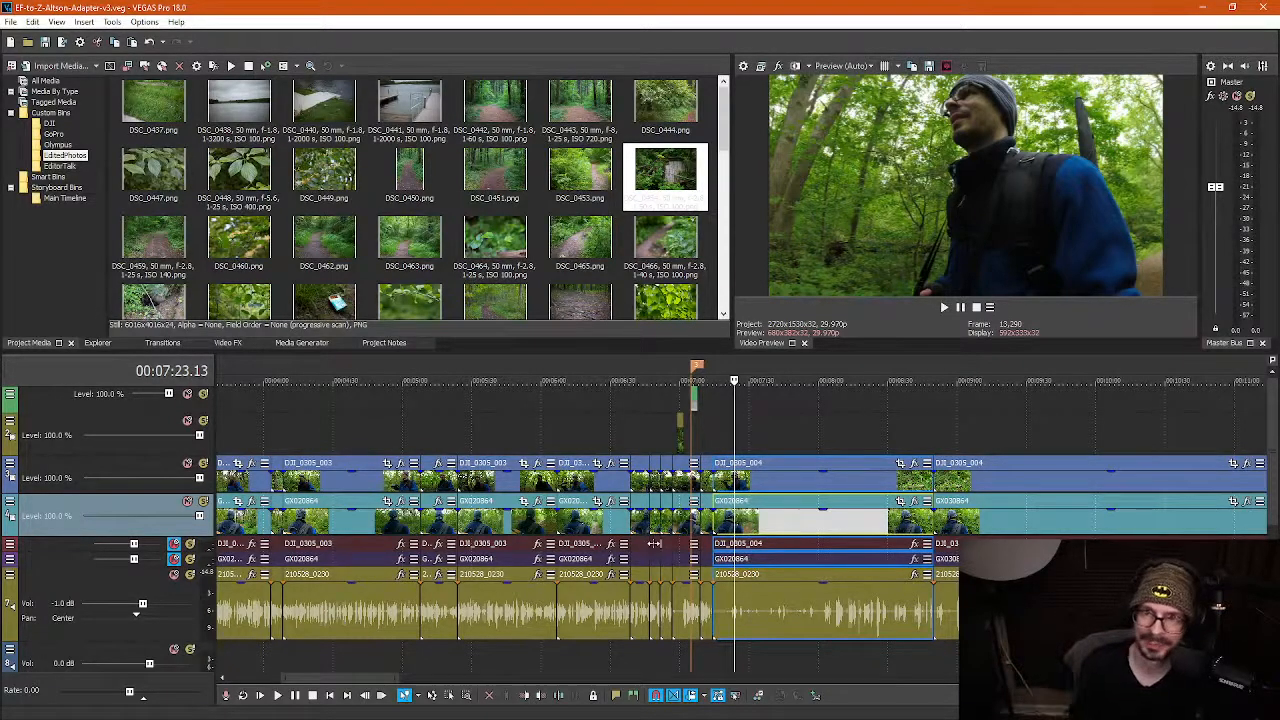
scroll(849, 563, "up", 5)
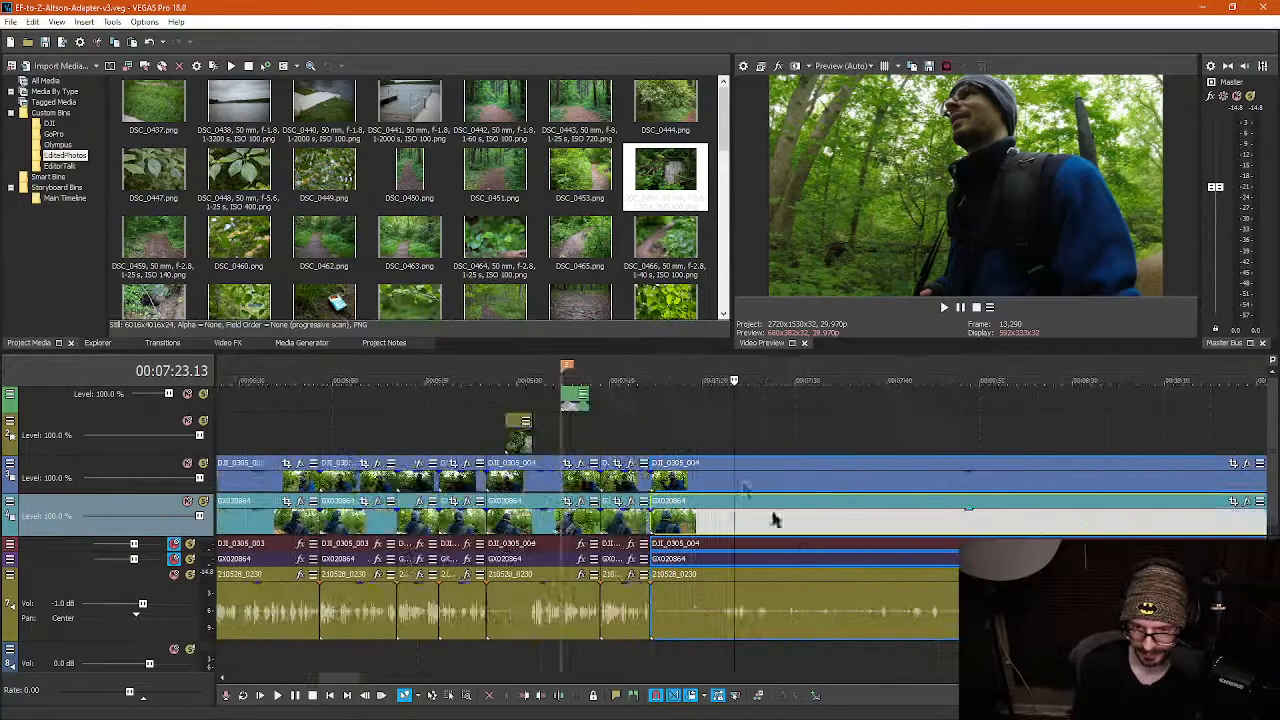
left_click(726, 449)
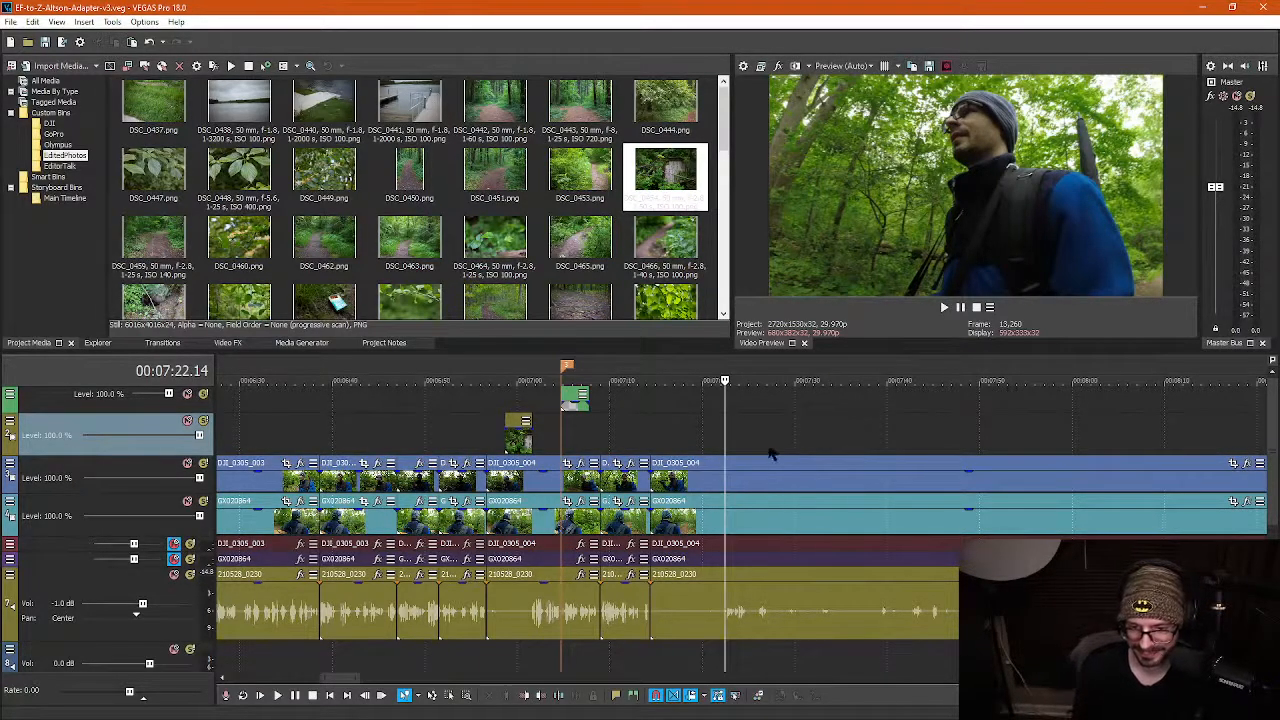
left_click(730, 450)
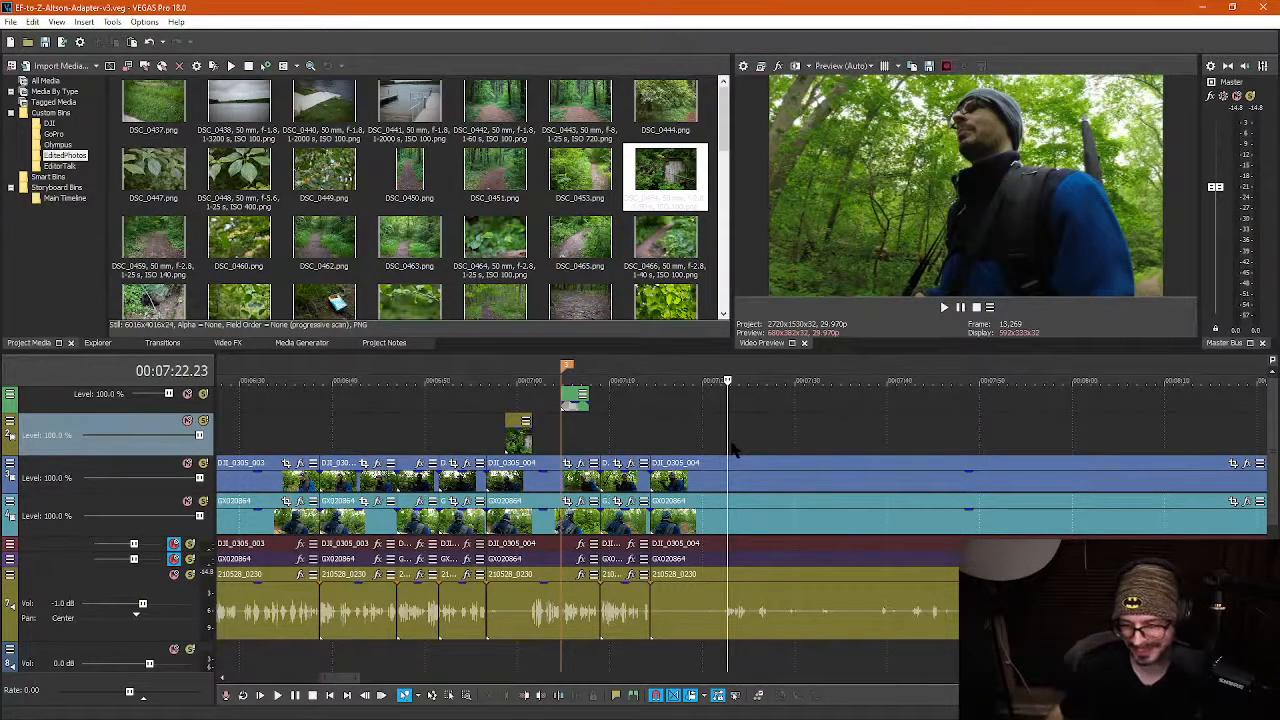
key("space")
scroll(815, 460, "up", 3)
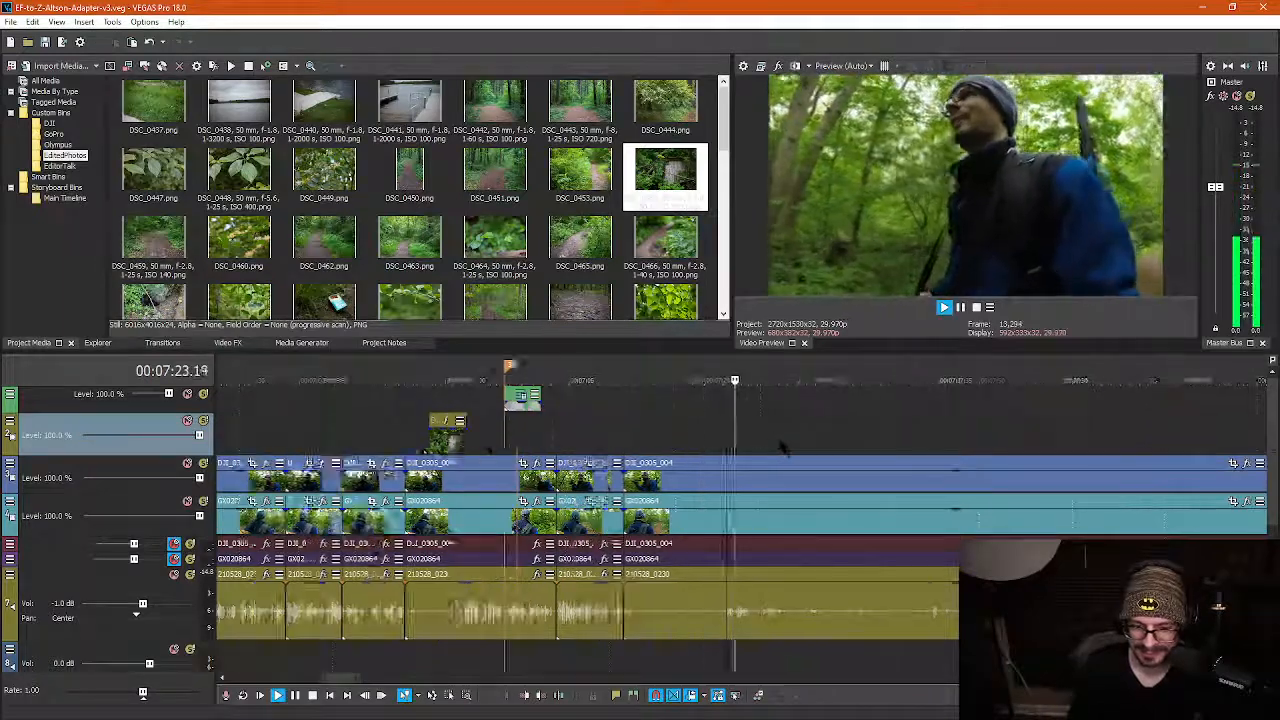
key("space")
scroll(818, 465, "down", 3)
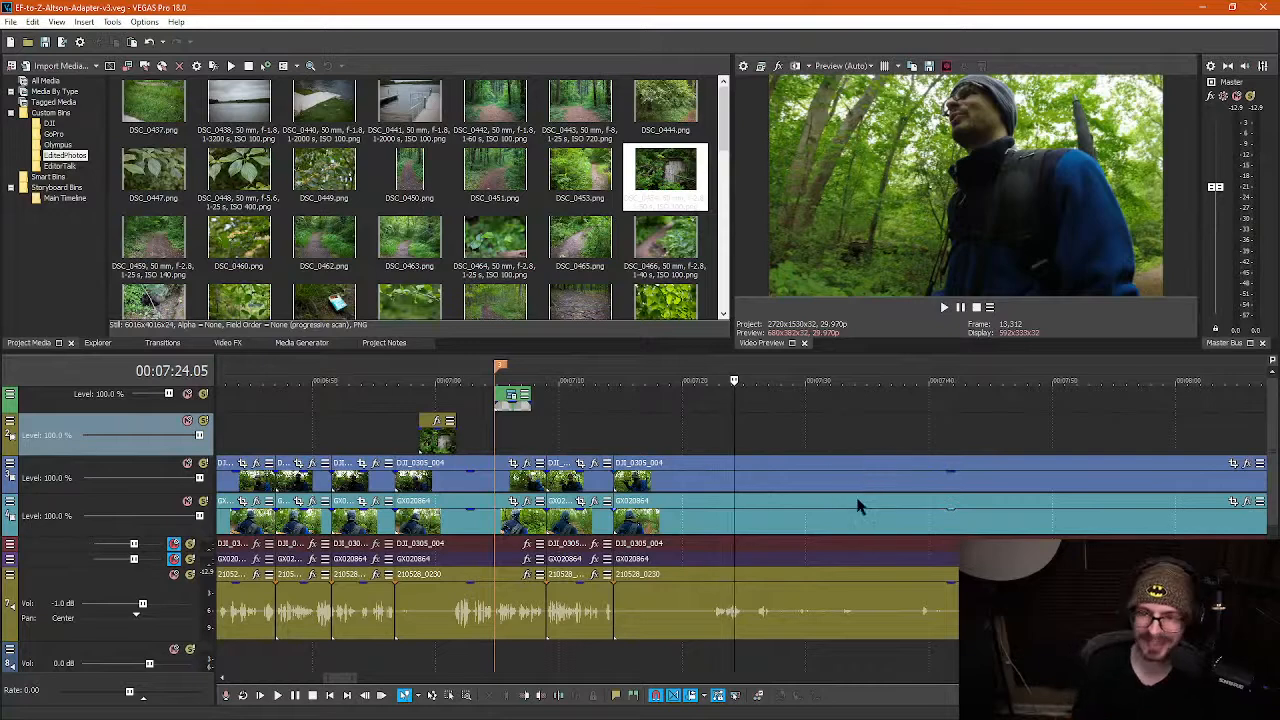
scroll(871, 495, "up", 3)
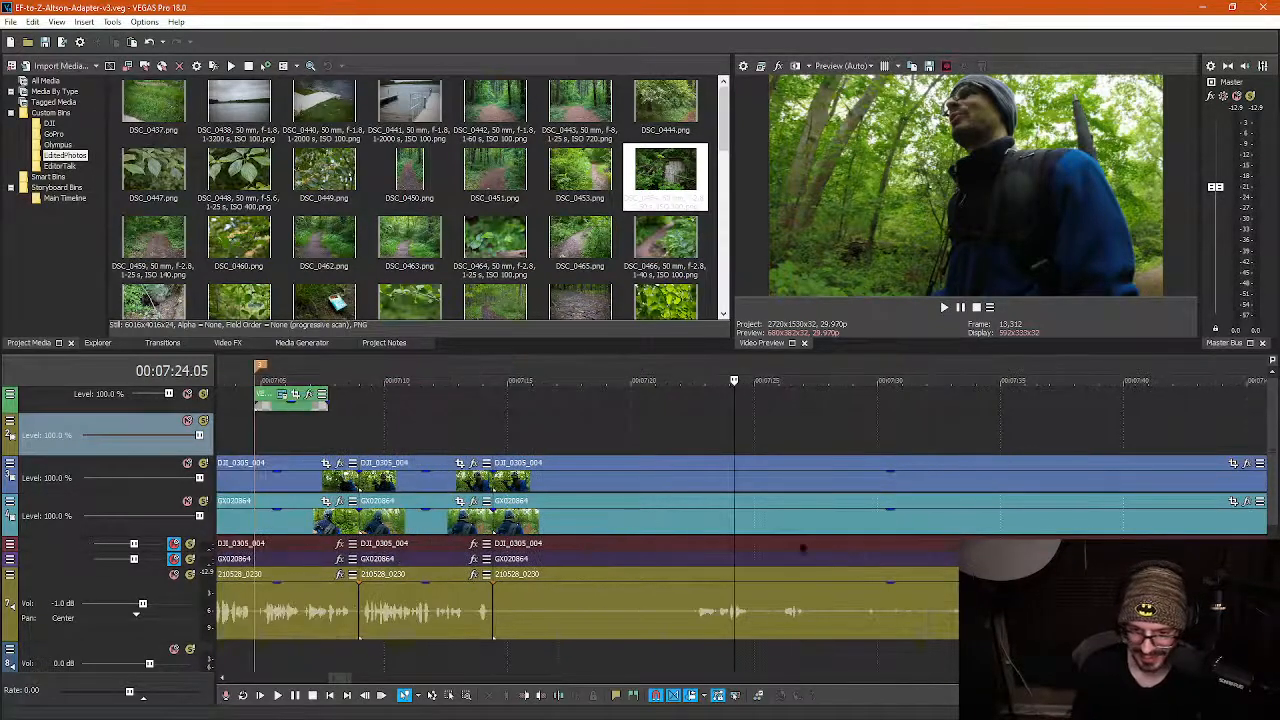
Split the grouped clips around the spoken passage at 00:07:22.12 and about 00:07:27, and delete the silent segment before it, closing the gap
left_click(696, 524)
key("space")
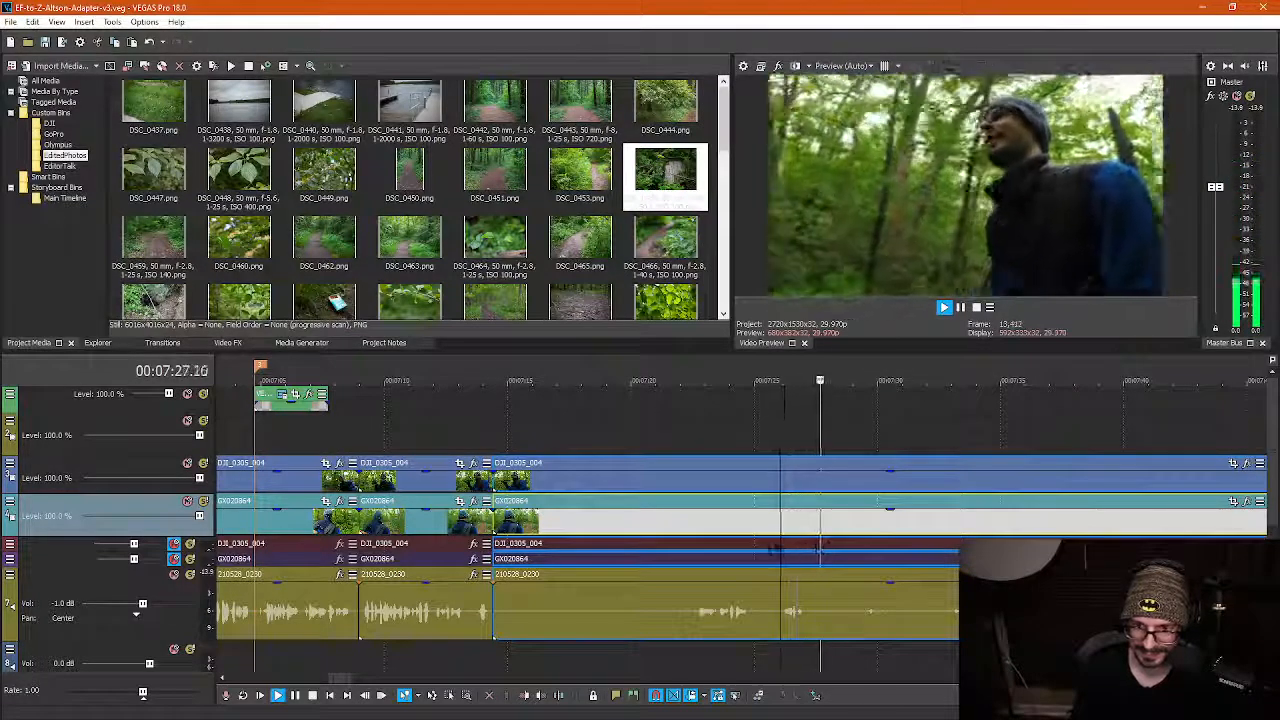
key("space")
left_click(694, 523)
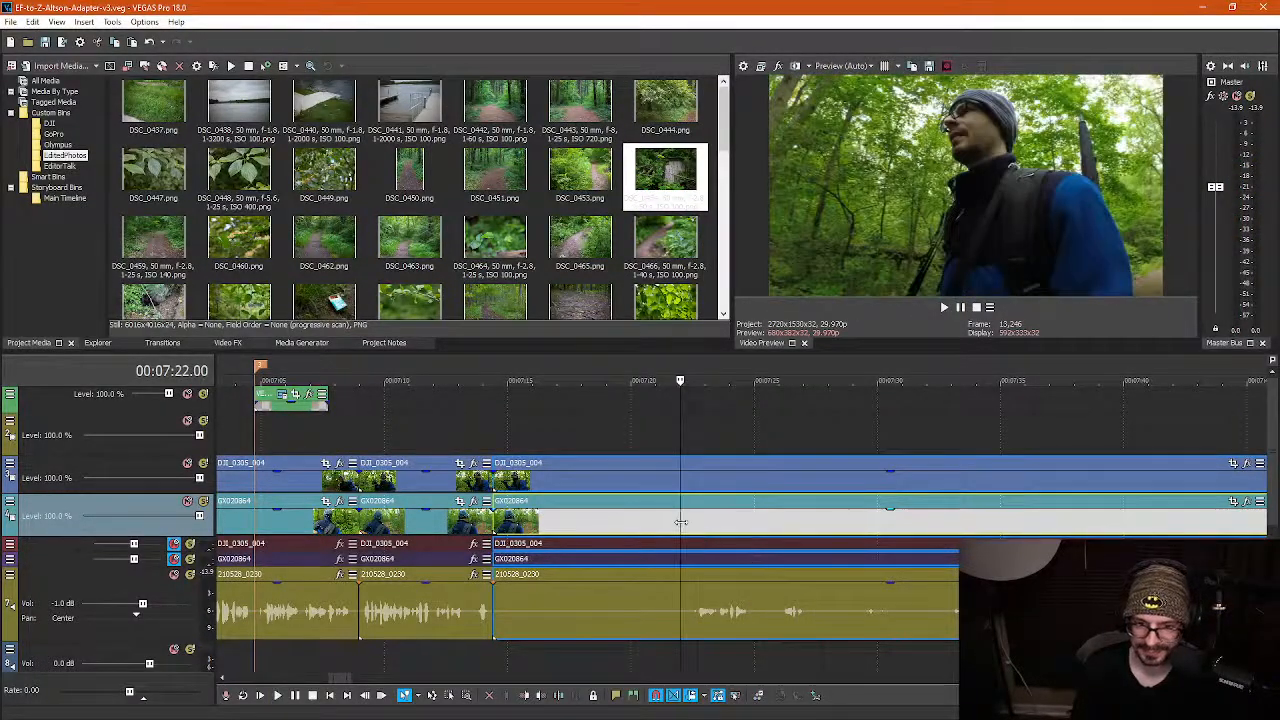
left_click_drag(694, 521, 638, 511)
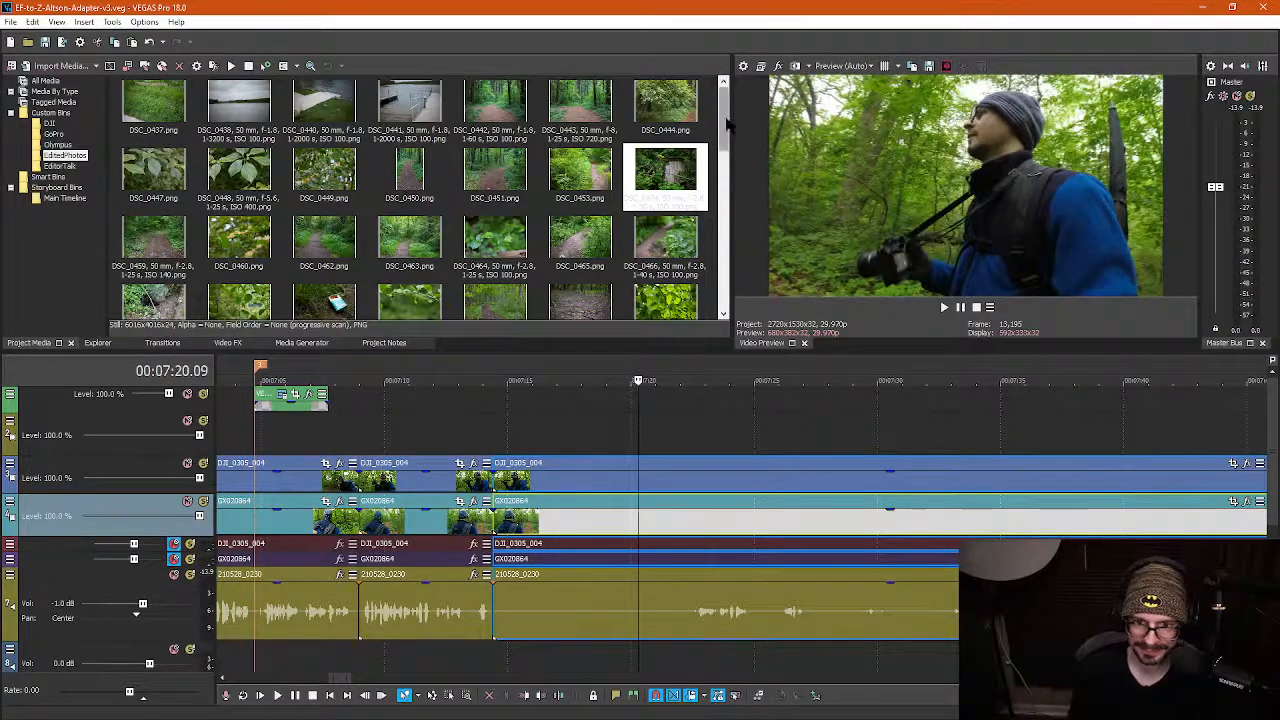
left_click_drag(724, 132, 726, 150)
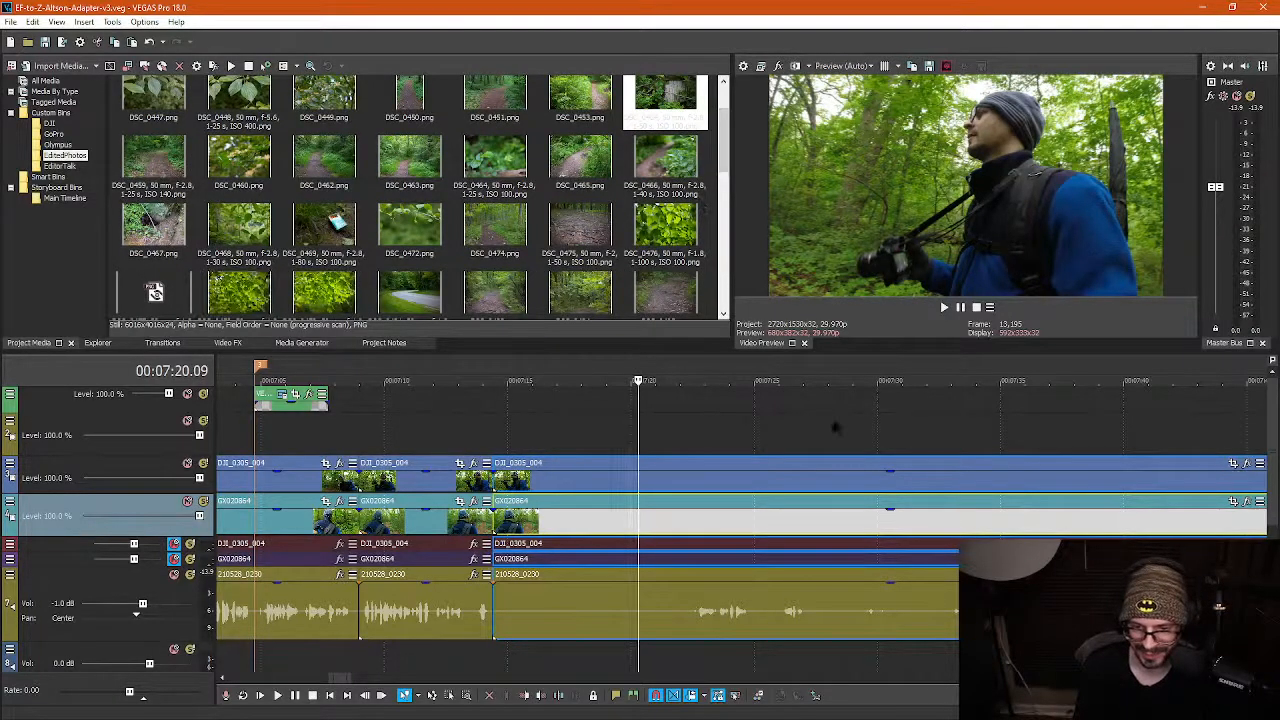
left_click(690, 523)
key("s")
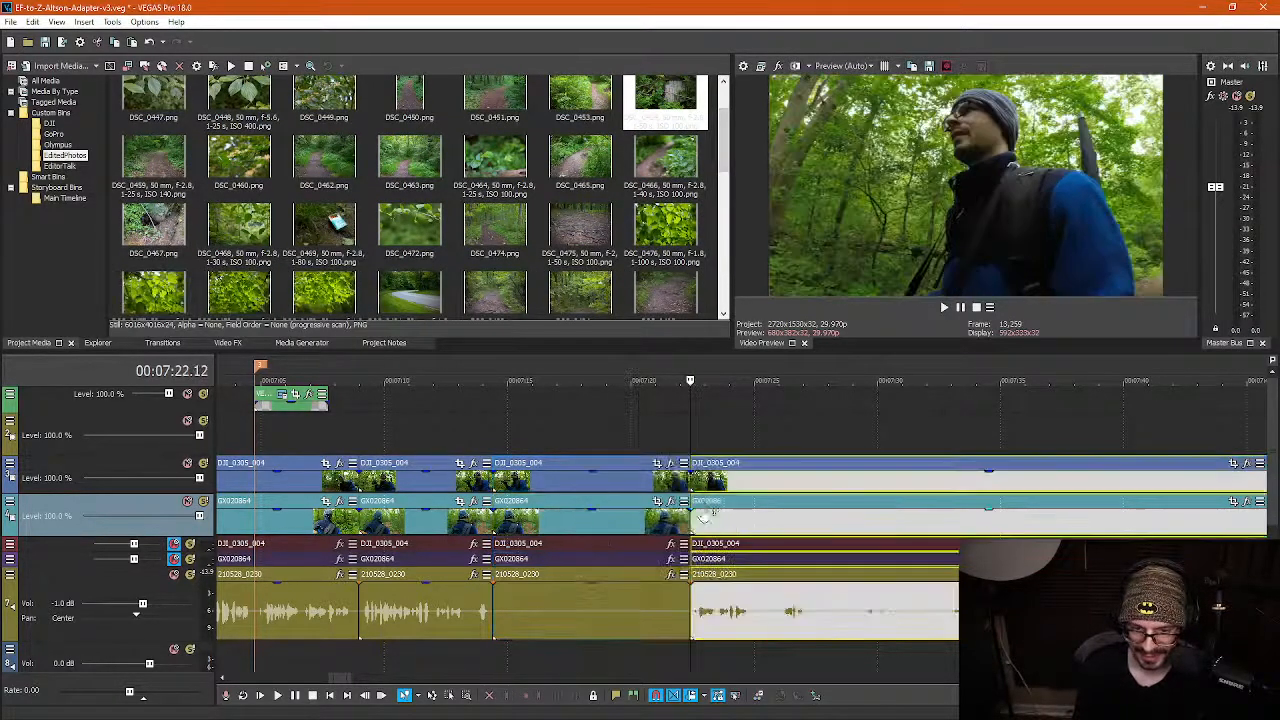
left_click(814, 530)
key("s")
left_click(632, 527)
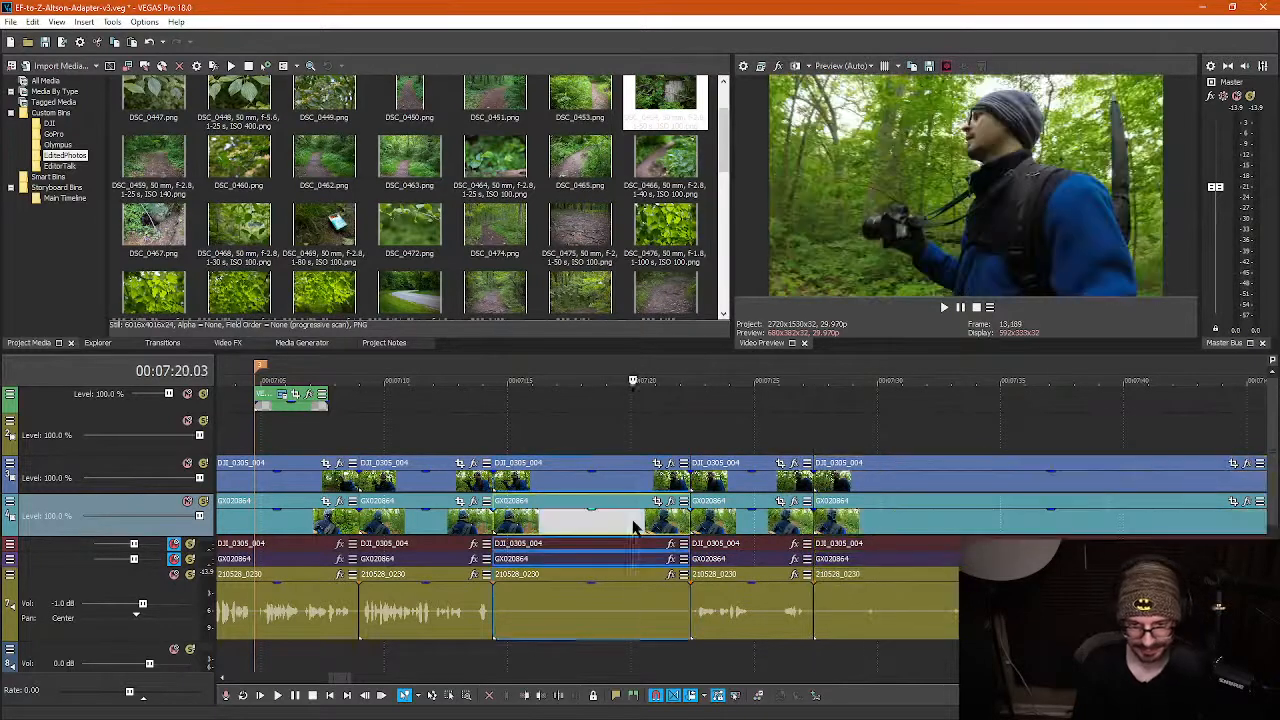
key("Delete")
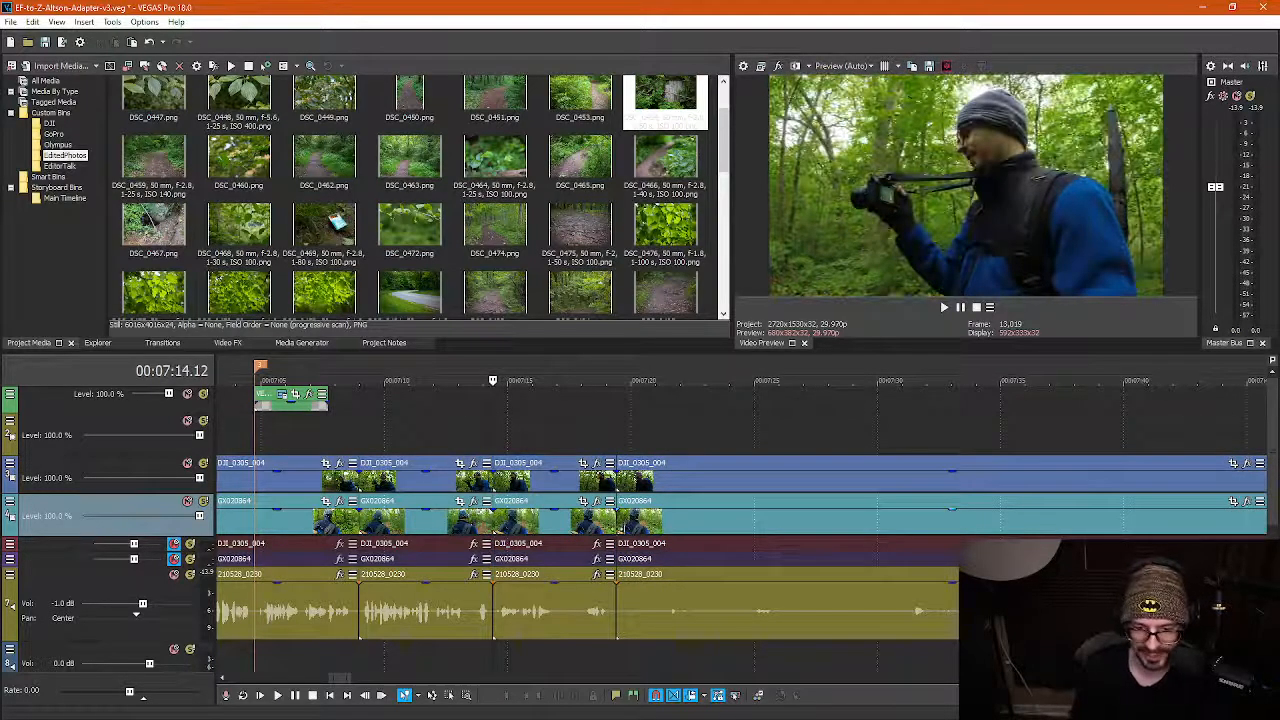
Review the walking footage in the last DJI_0305_004 clip between about 00:07:20 and 00:07:38 for a passage worth keeping
left_click(651, 521)
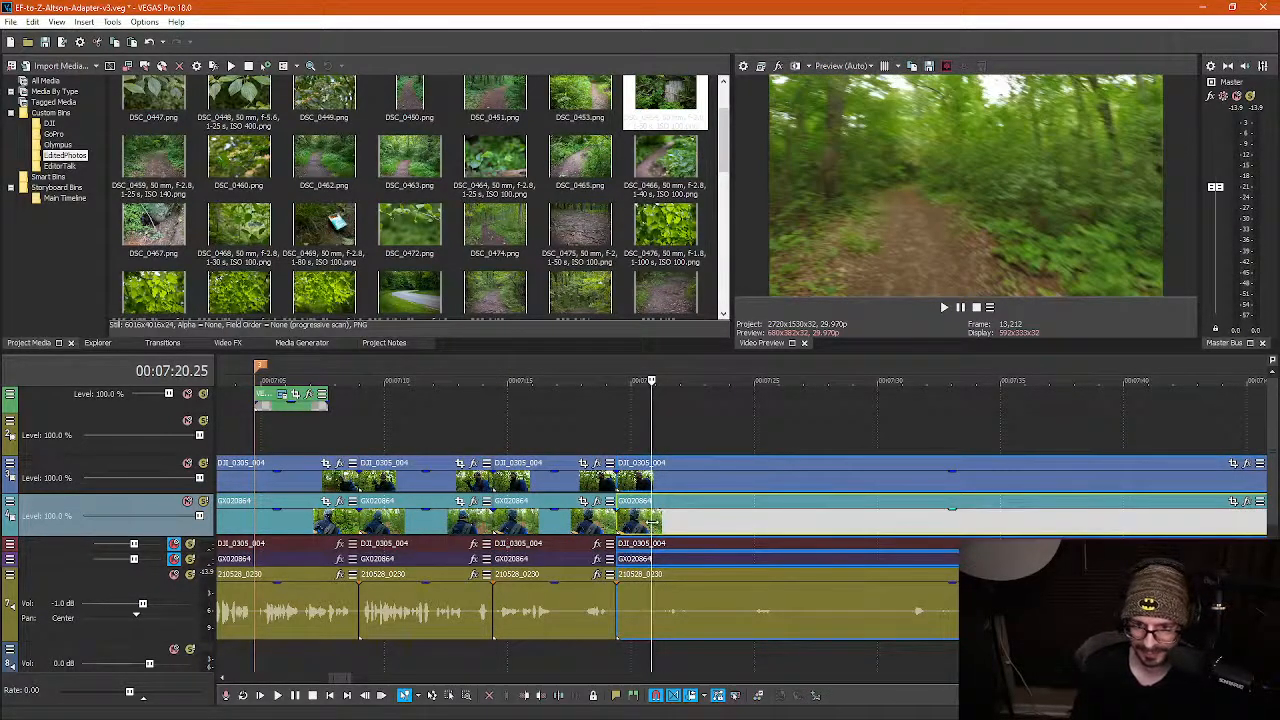
left_click_drag(651, 521, 751, 517)
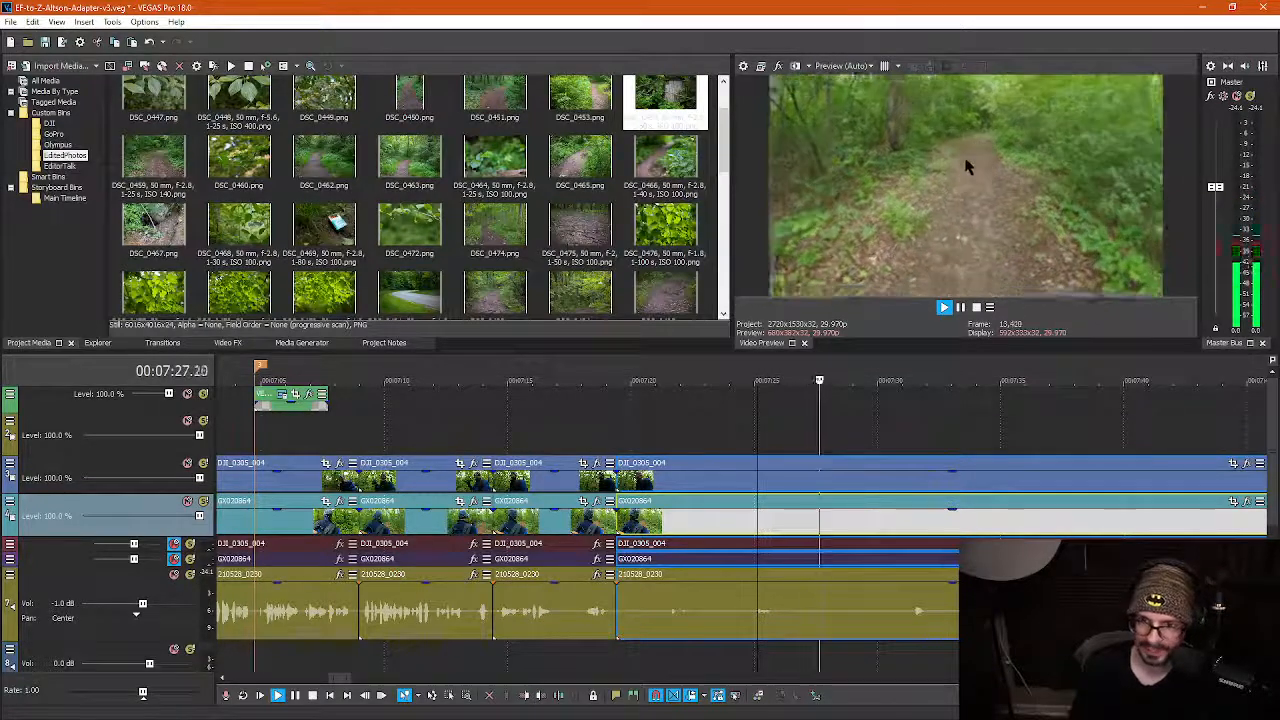
key("space")
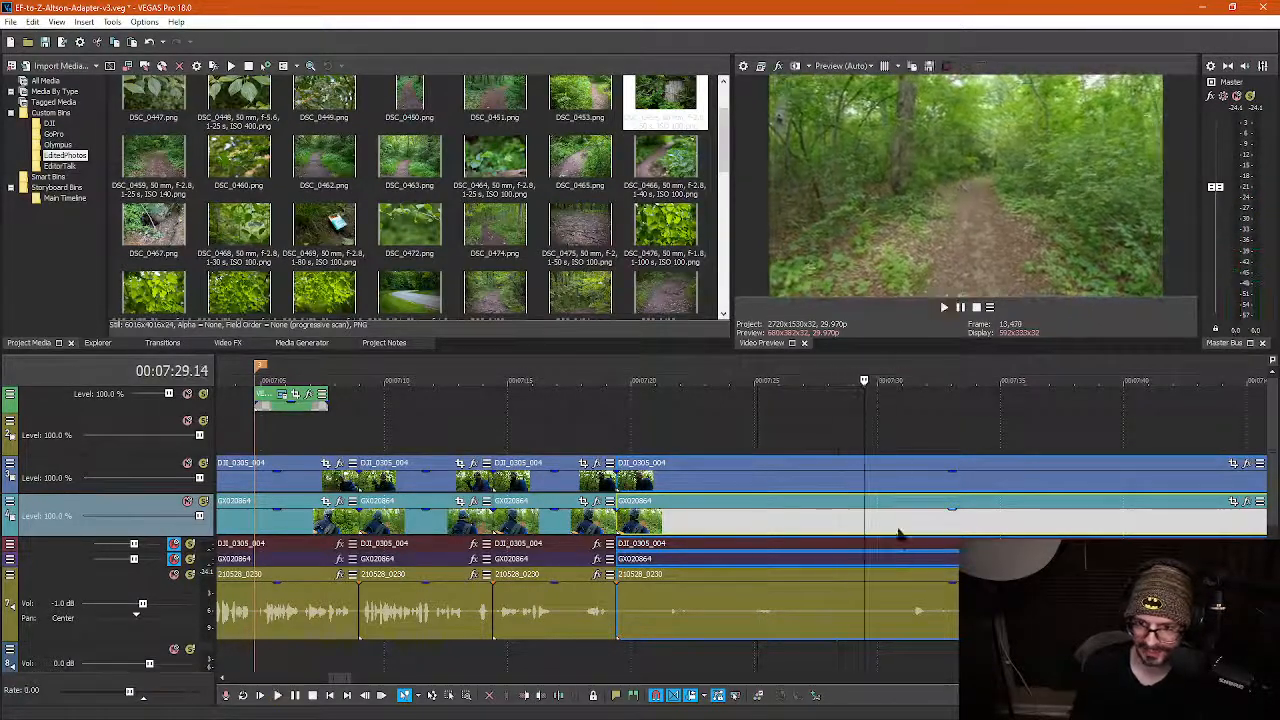
left_click(912, 525)
key("space")
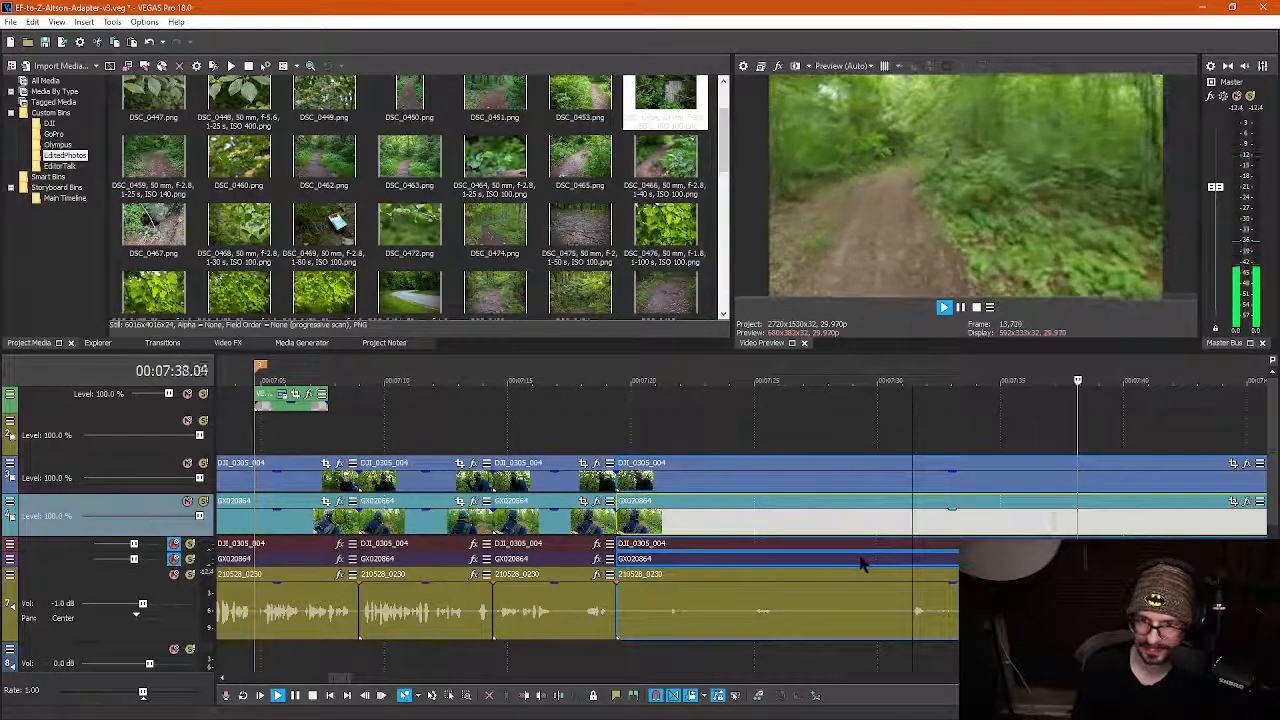
key("Return")
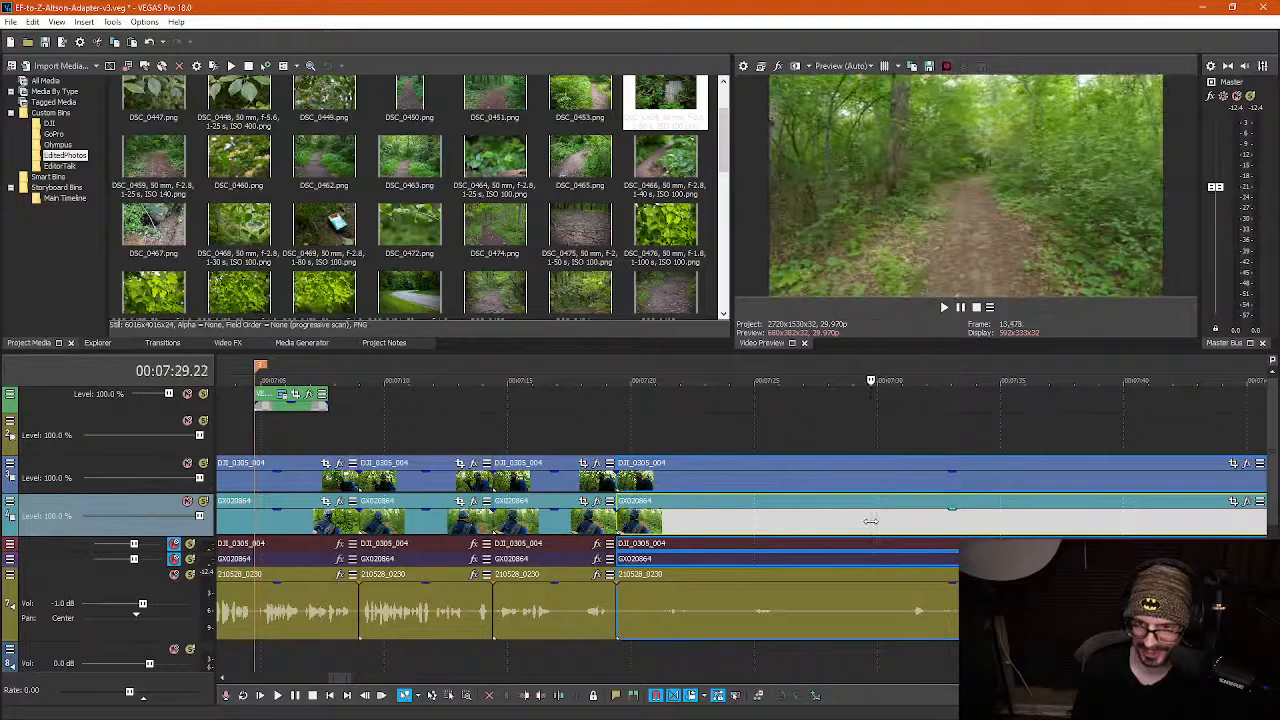
left_click(791, 522)
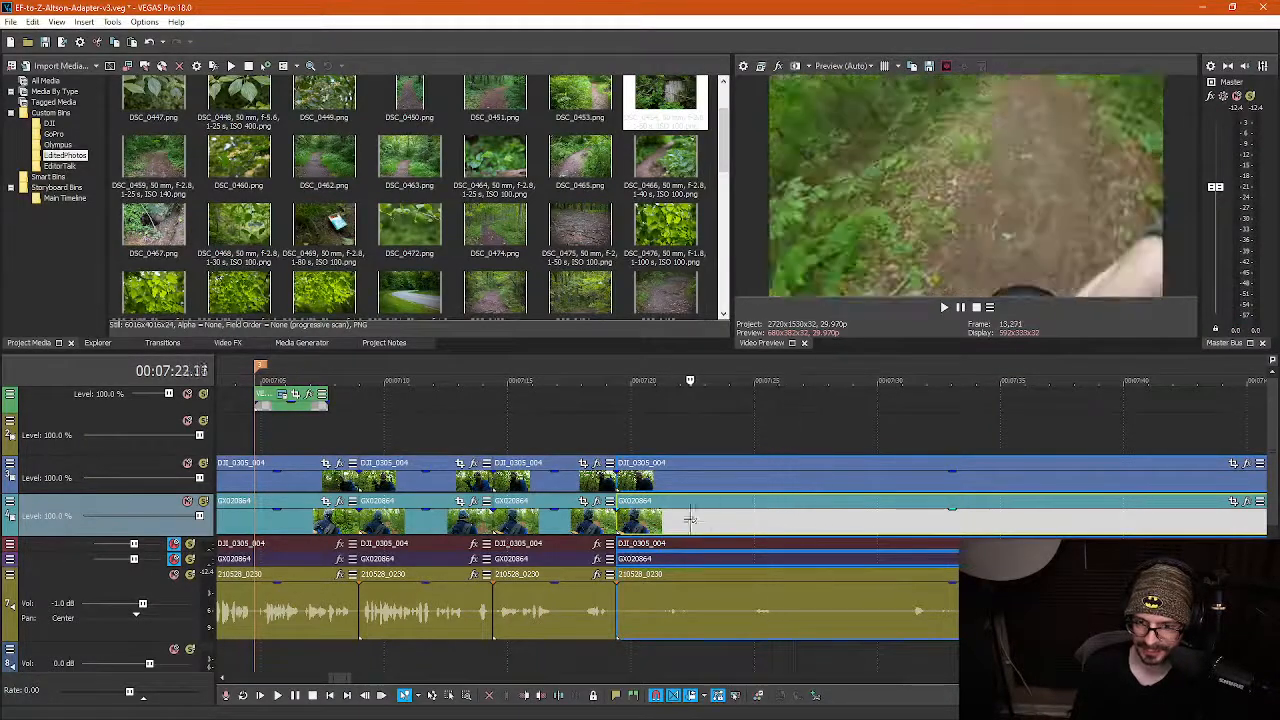
left_click(661, 518)
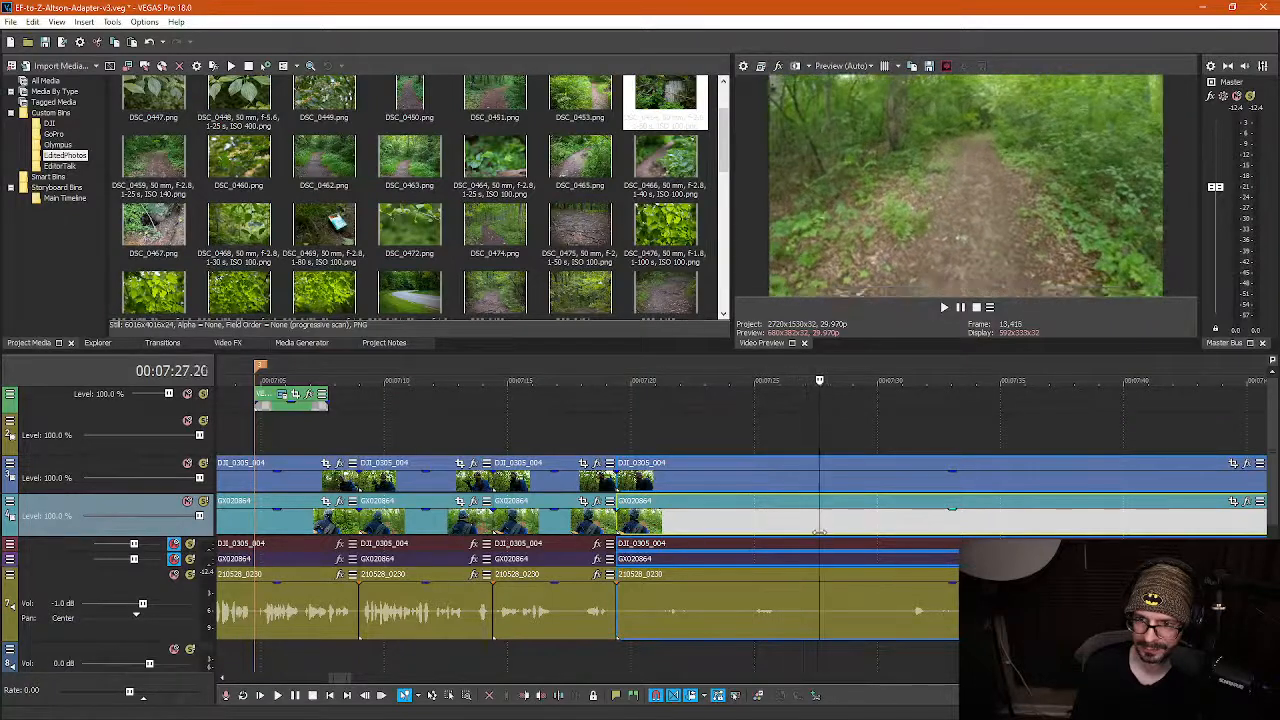
Split the grouped clips at 00:07:27.25 and 00:07:30.12, and delete the segment before the first split, closing the gap
key("space")
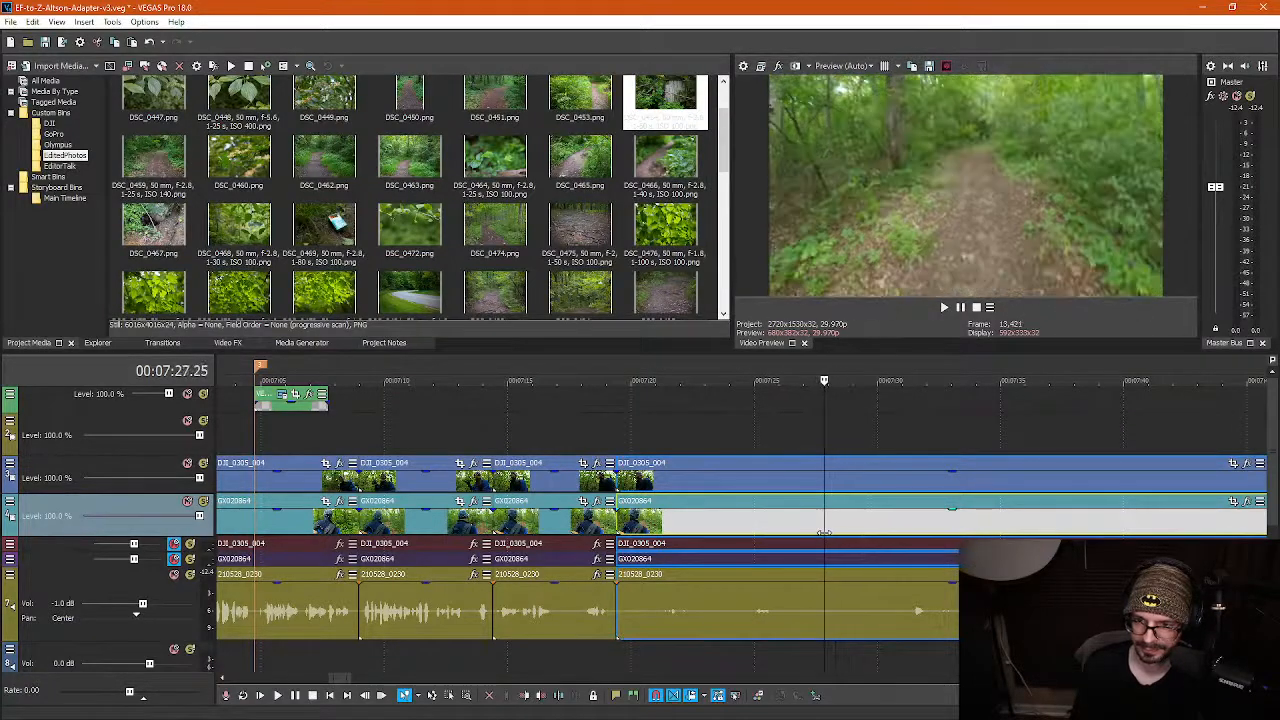
key("s")
left_click_drag(824, 436, 874, 434)
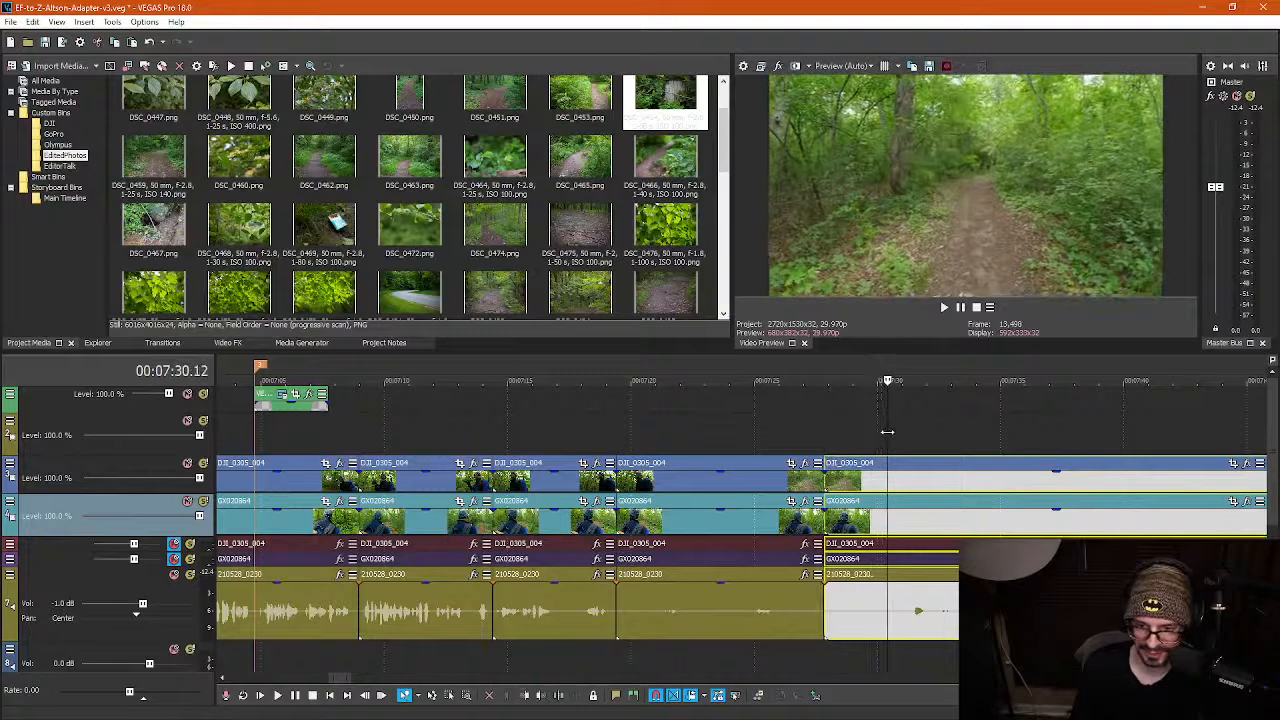
key("s")
left_click(772, 517)
key("Delete")
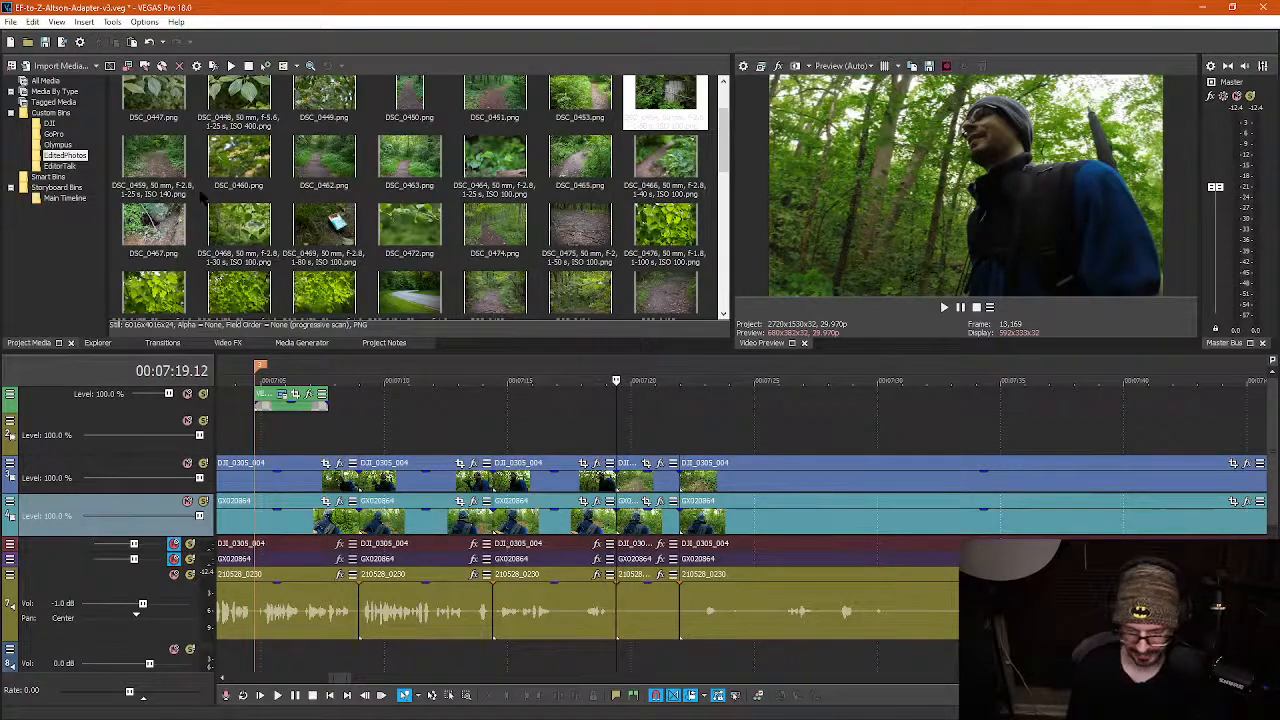
Place the edited photo DSC_0459 on the photo overlay track at about 00:07:21, over the short walking segment
left_click_drag(152, 186, 660, 443)
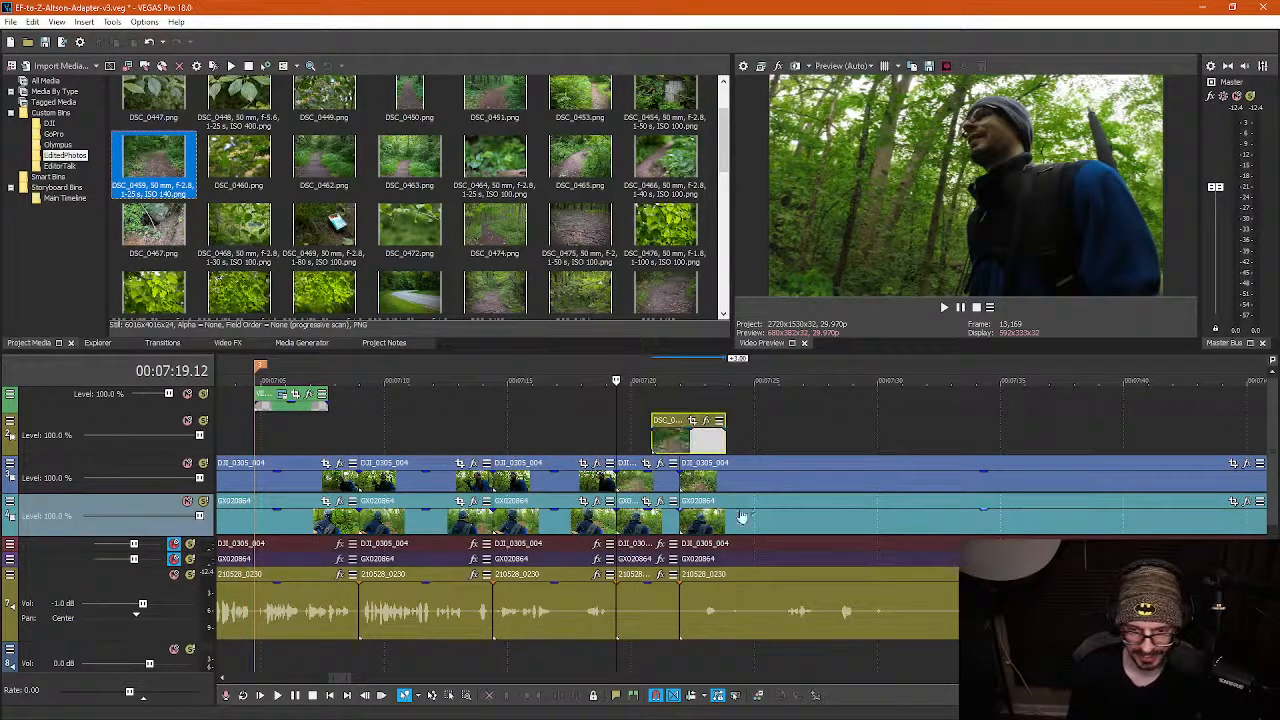
Review the last DJI_0305_004 clip from 00:07:28 and set its opacity to 0 % to reveal the GX020864 footage beneath
left_click(830, 522)
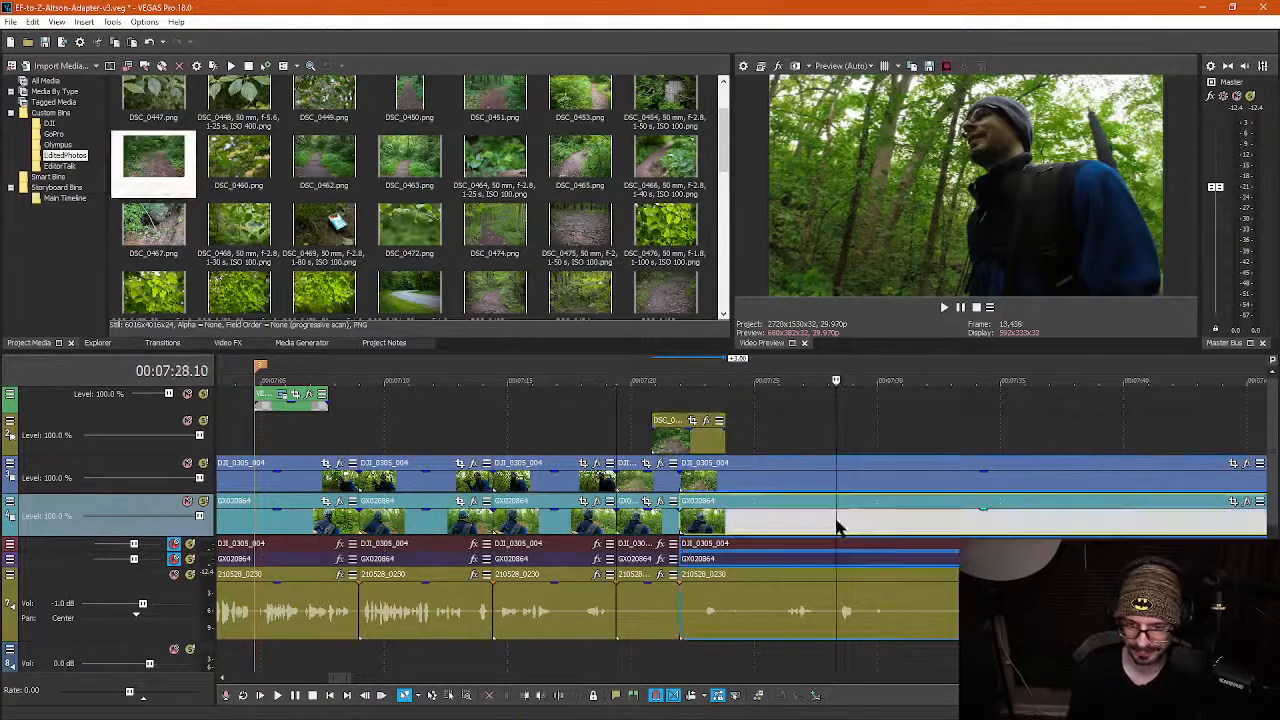
key("space")
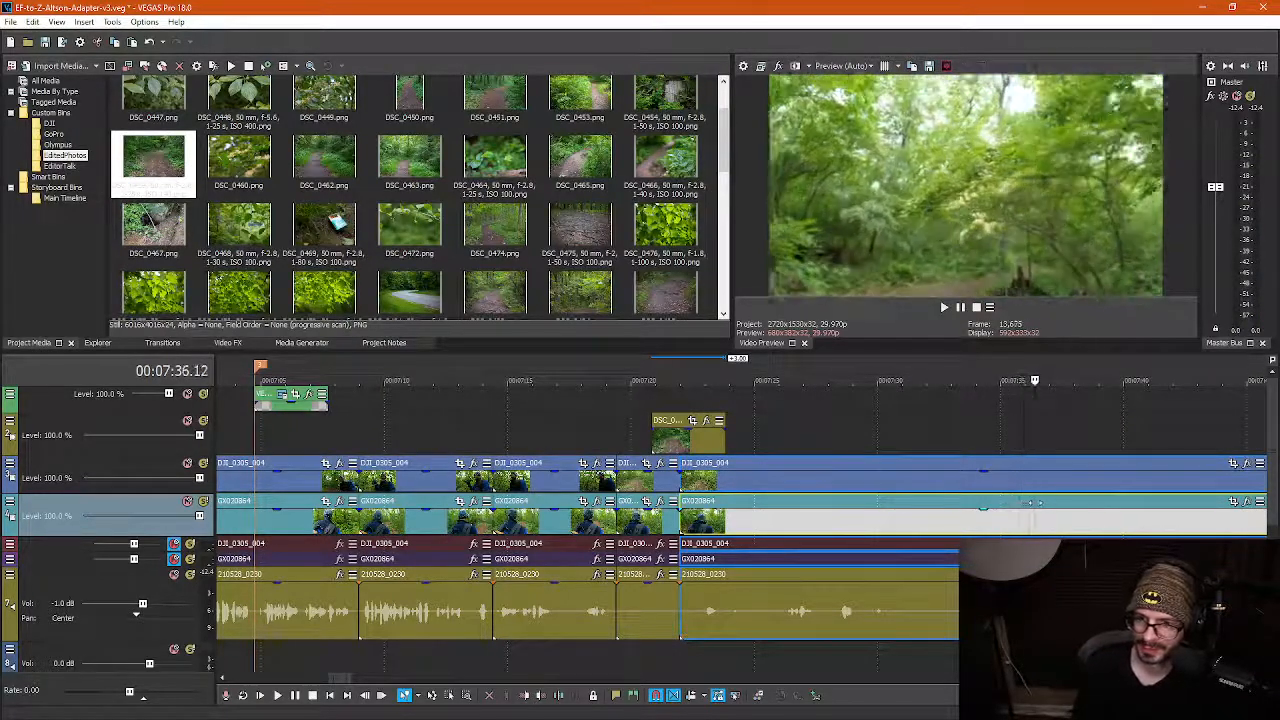
left_click_drag(1034, 503, 991, 517)
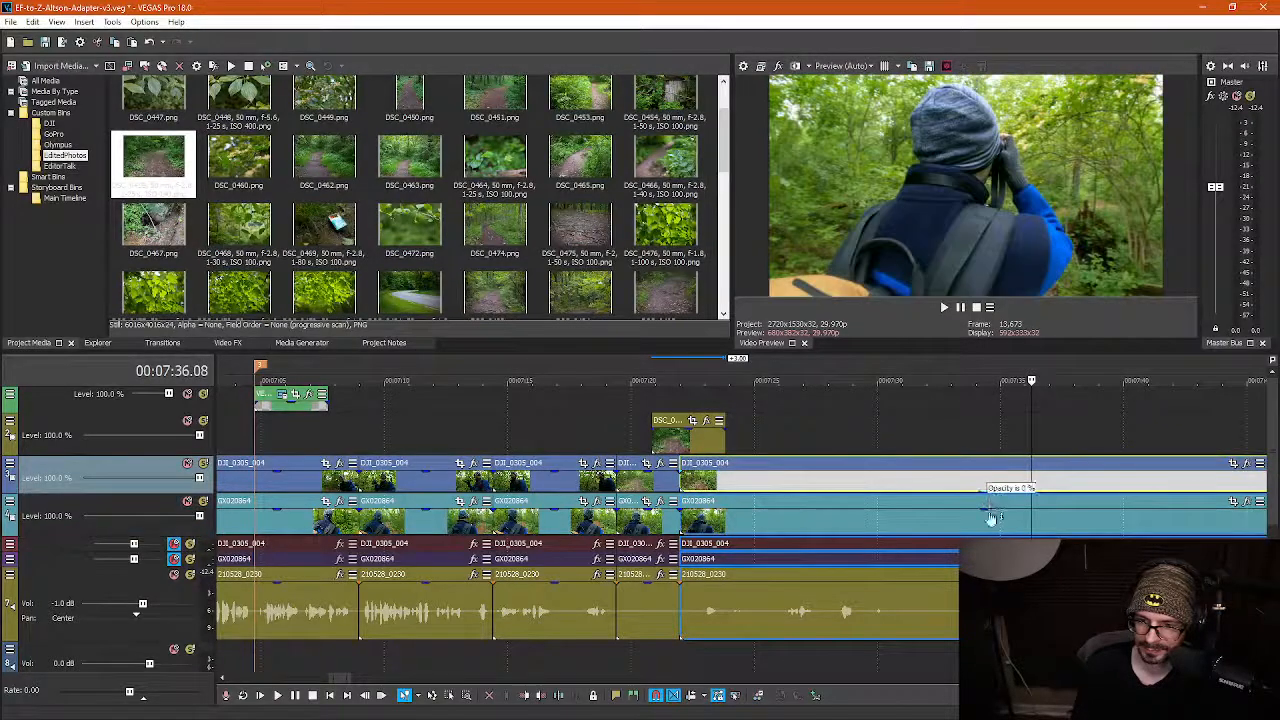
left_click(970, 437)
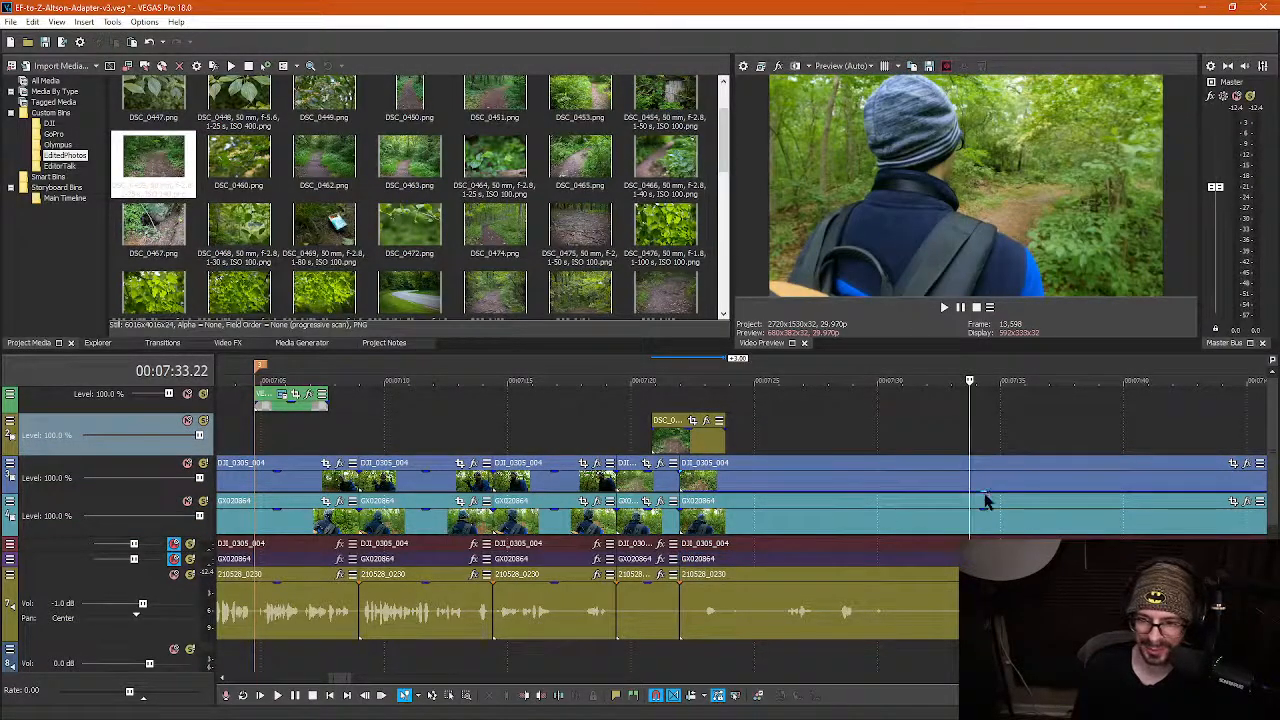
left_click_drag(985, 502, 978, 465)
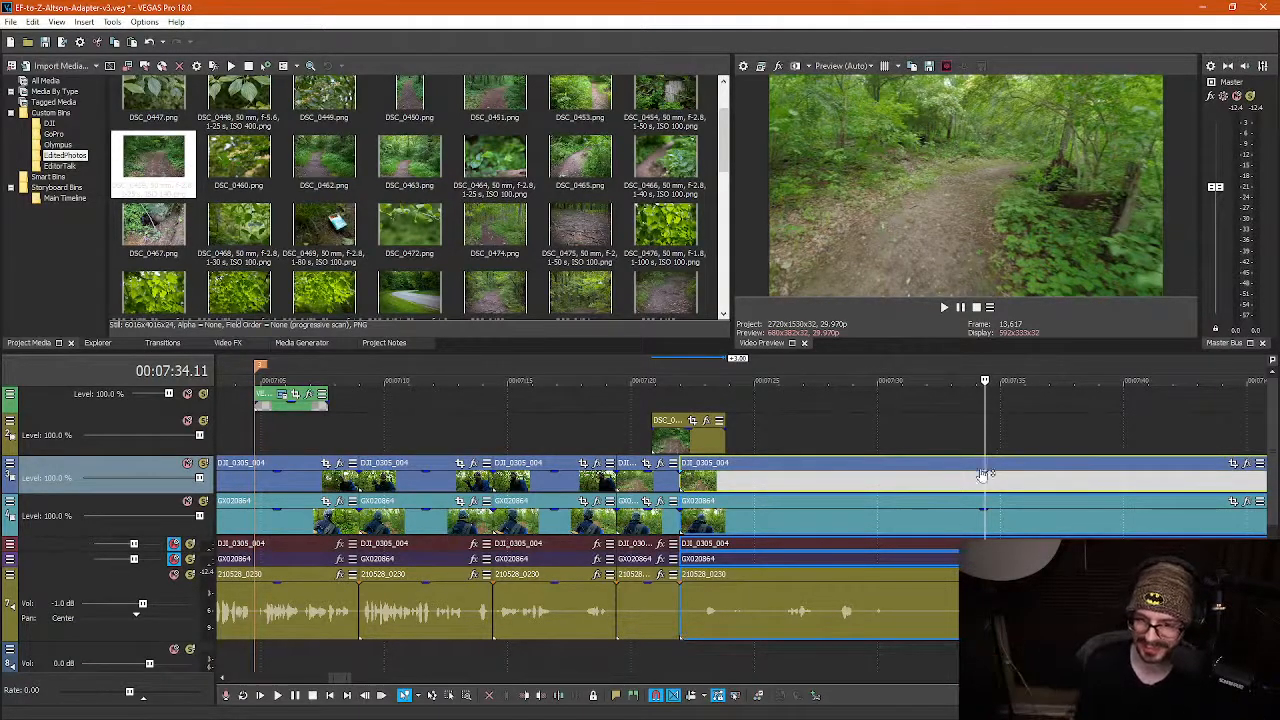
left_click_drag(969, 440, 986, 499)
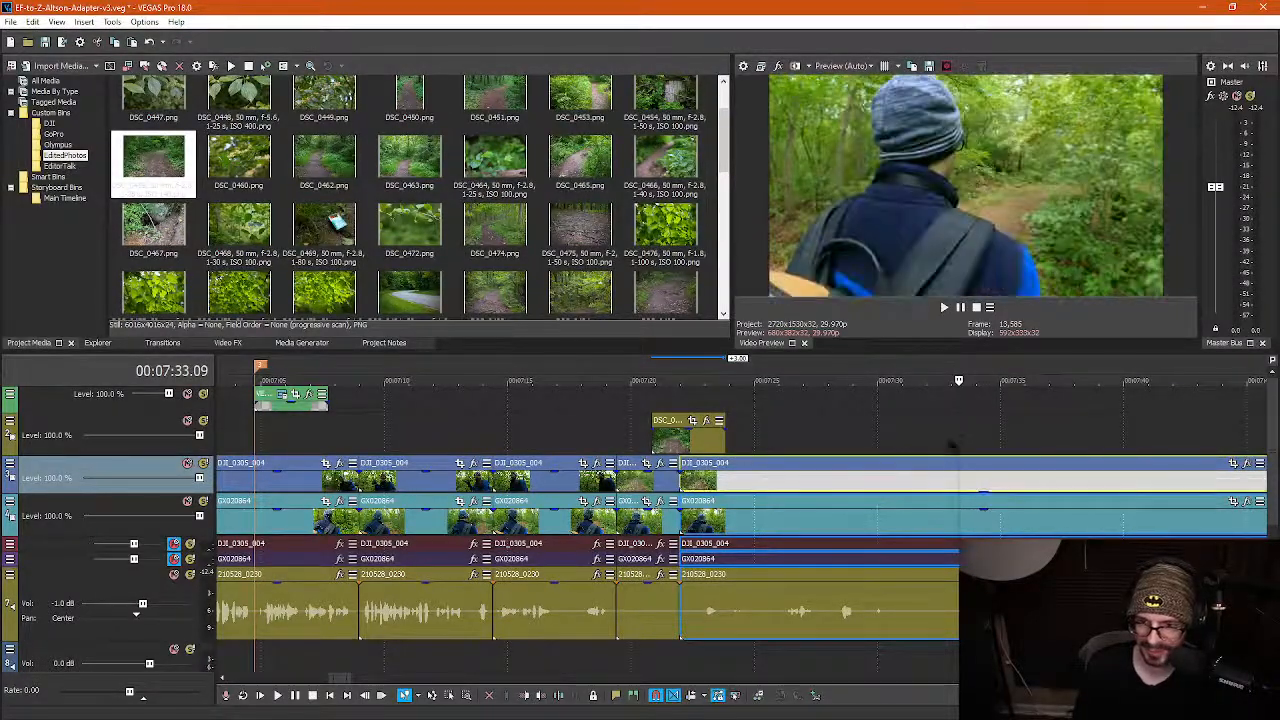
Split the grouped clips at 00:07:32.26 and delete the segment before the split on all tracks
mouse_move(959, 420)
left_mouse_down()
mouse_move(910, 428)
mouse_move(1037, 430)
mouse_move(949, 431)
left_mouse_up()
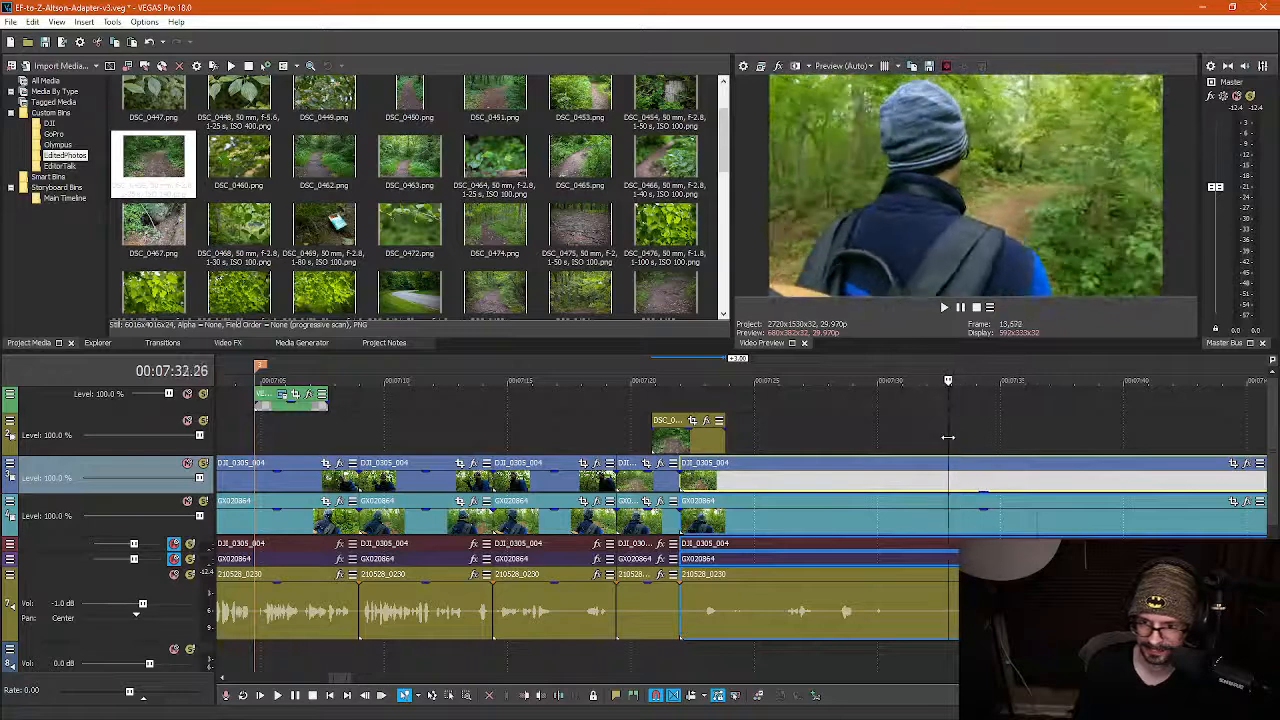
key("s")
left_click(851, 528)
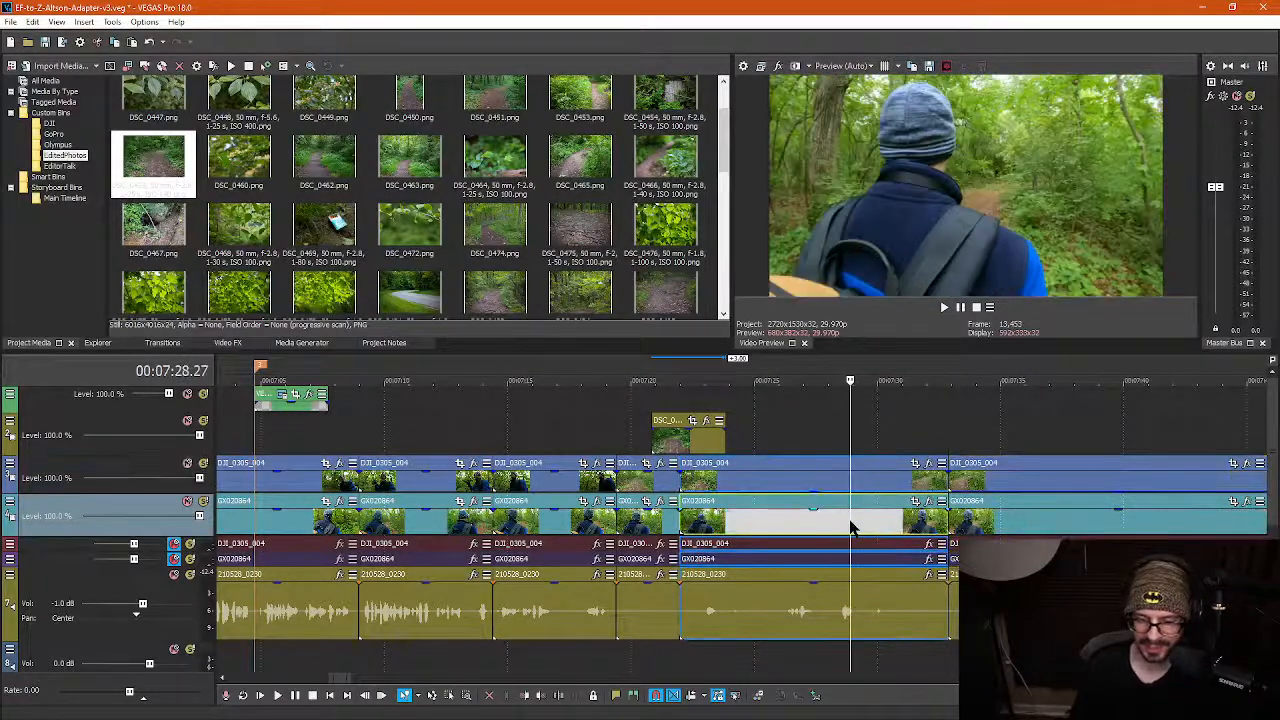
key("Delete")
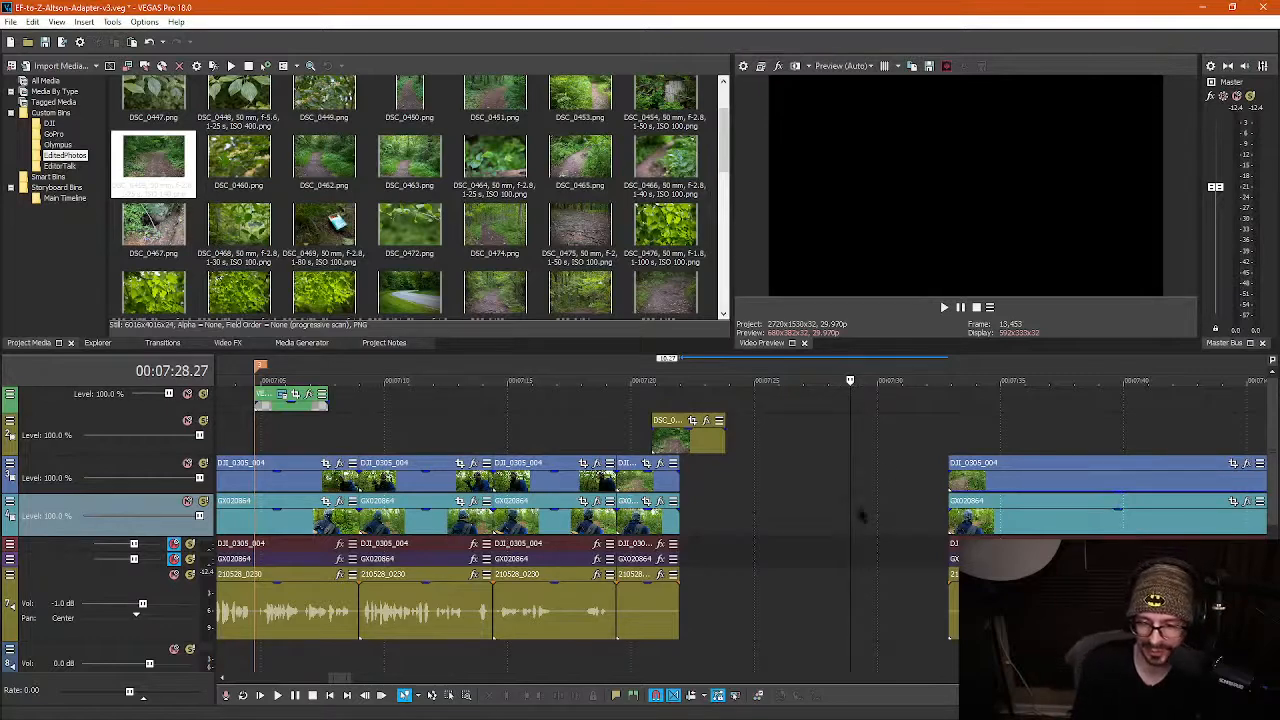
left_click(857, 517)
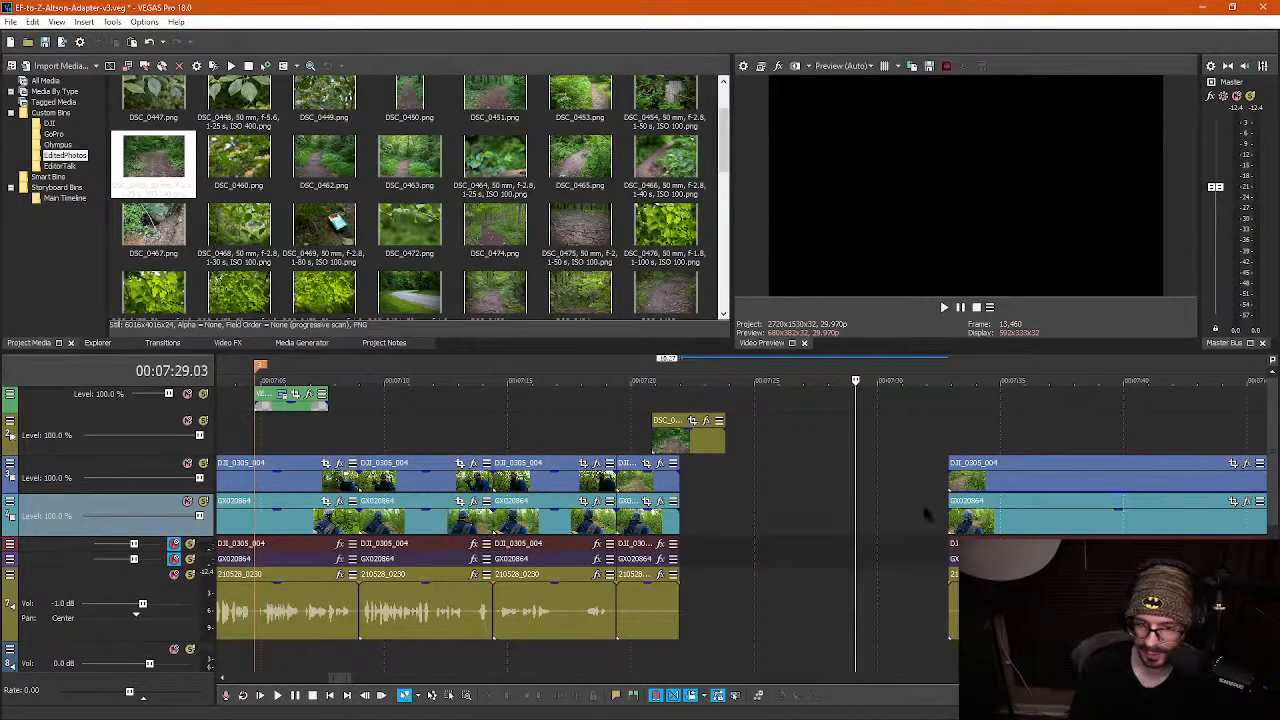
Extend the short grouped clips to the end of the DSC_0459 photo and move the following clips against them to close the gap
left_click_drag(676, 481, 725, 481)
left_click(880, 515)
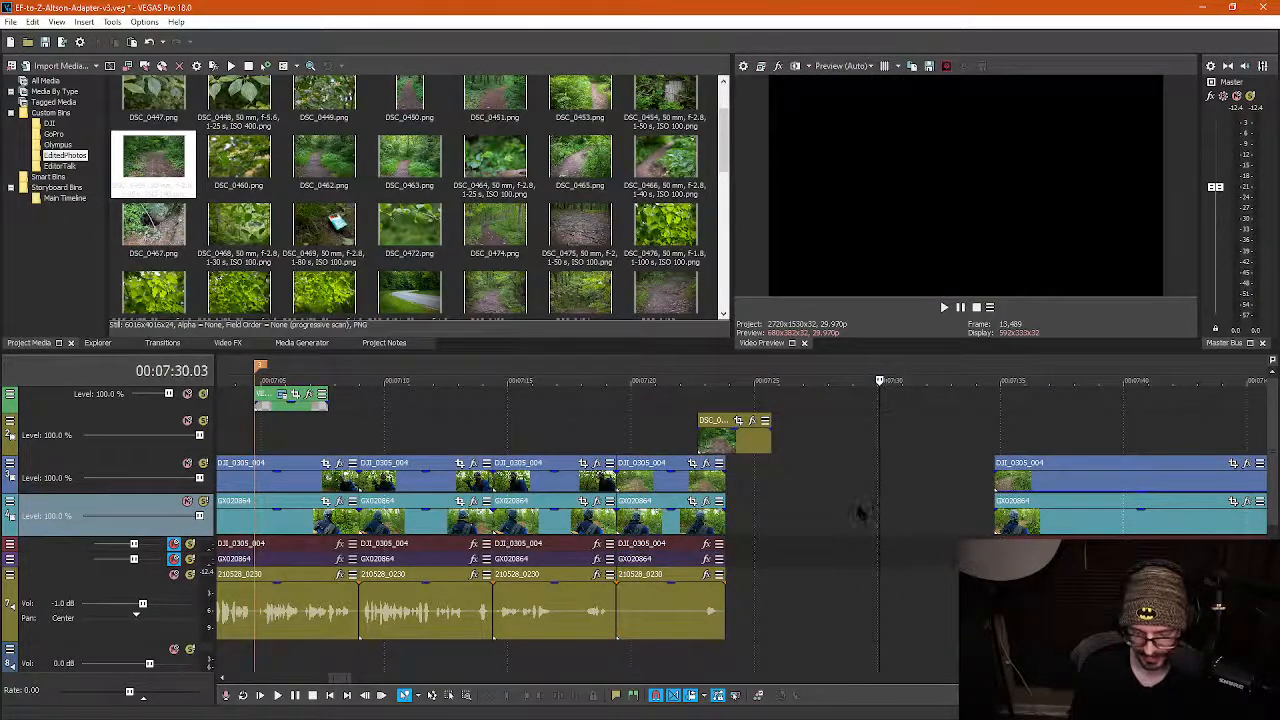
key("ctrl+z")
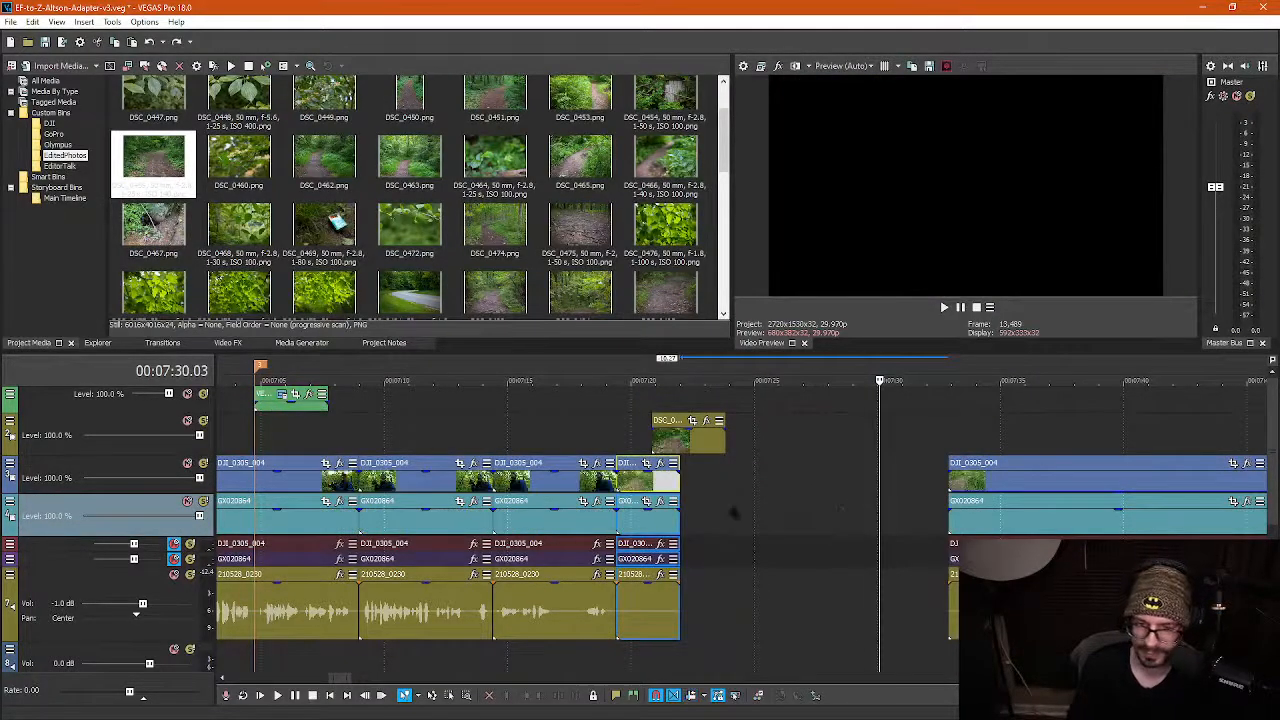
key("ctrl+y")
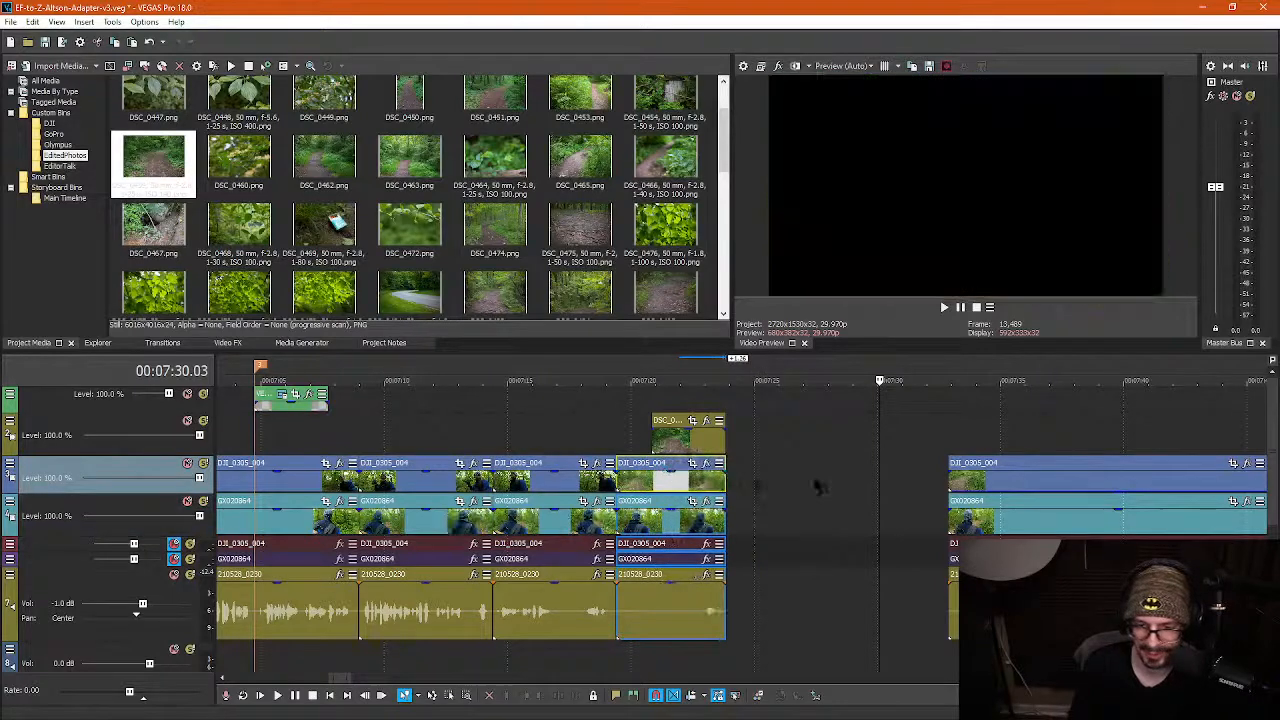
left_click(818, 480)
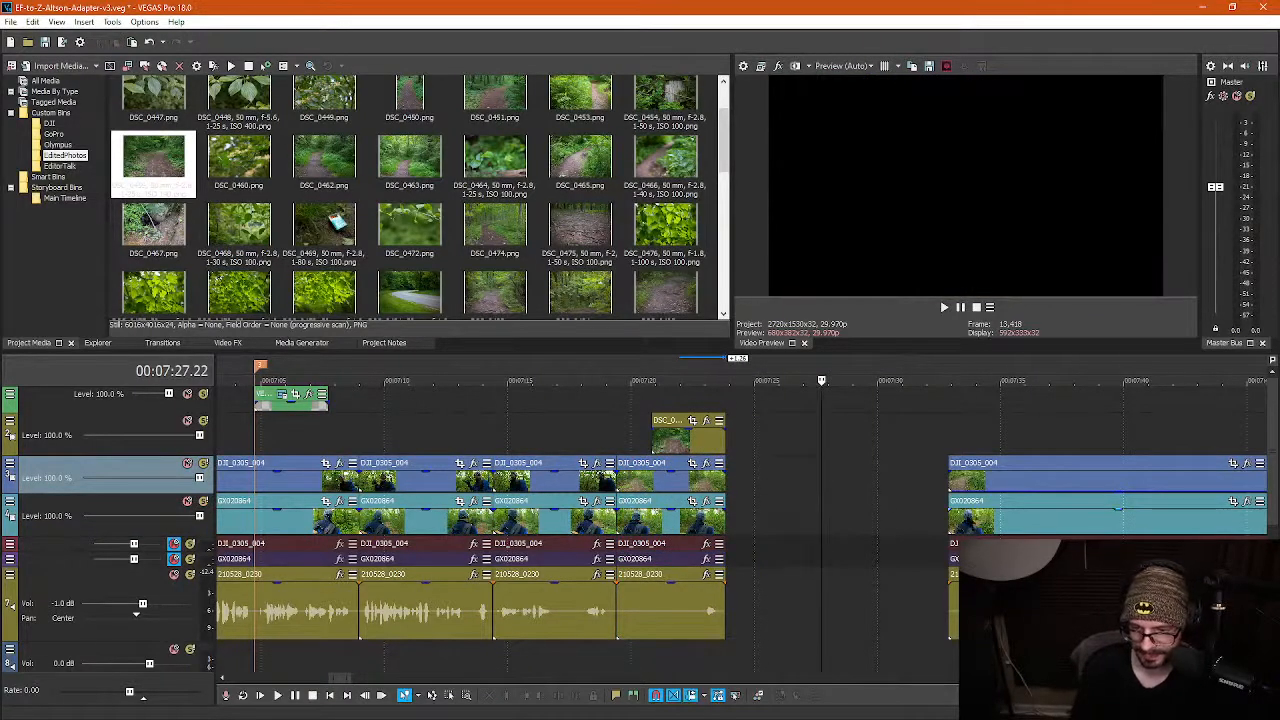
left_click_drag(992, 519, 769, 520)
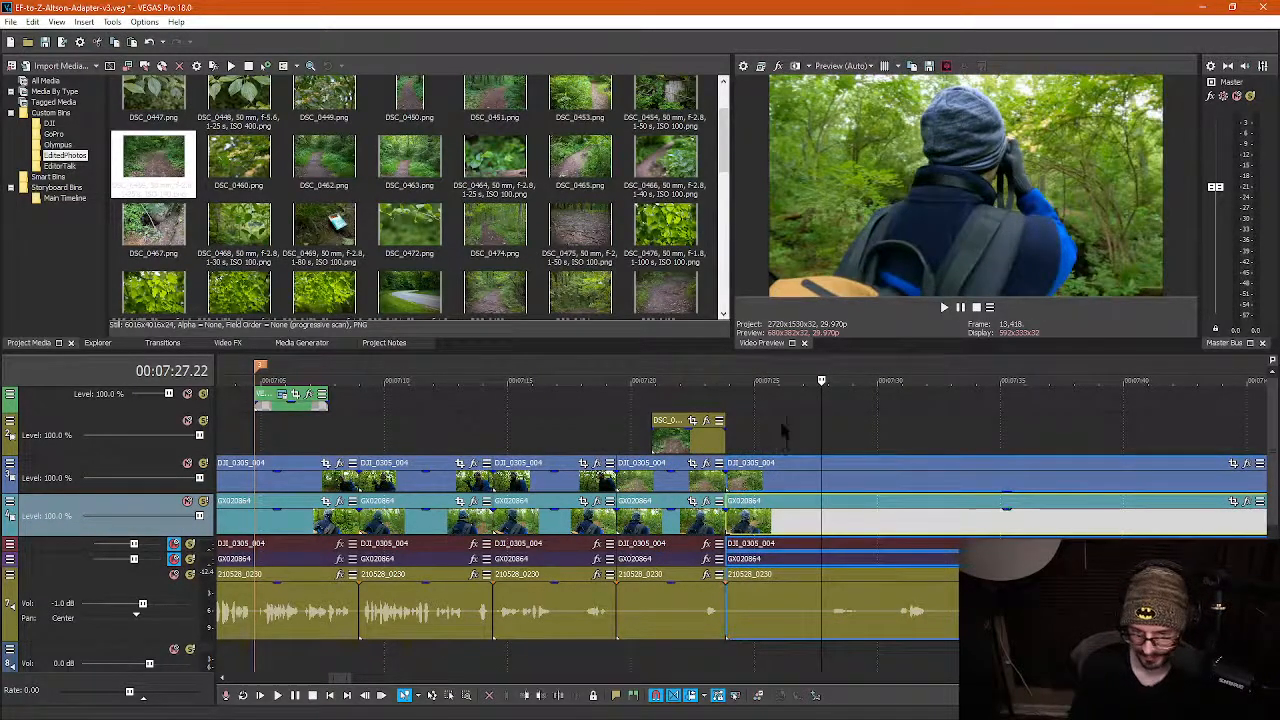
Place the edited photo DSC_0460 on the photo overlay track at about 00:07:32, over the picture-taking moment
left_click(781, 430)
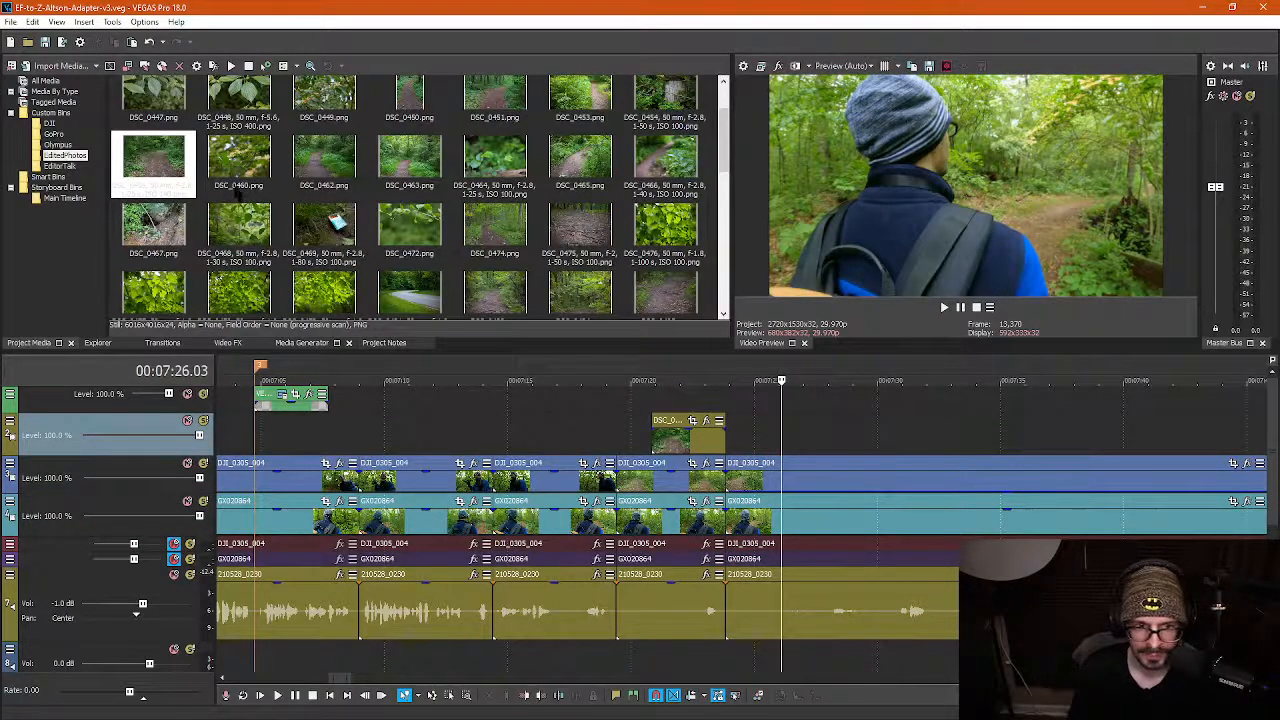
left_click_drag(239, 165, 805, 435)
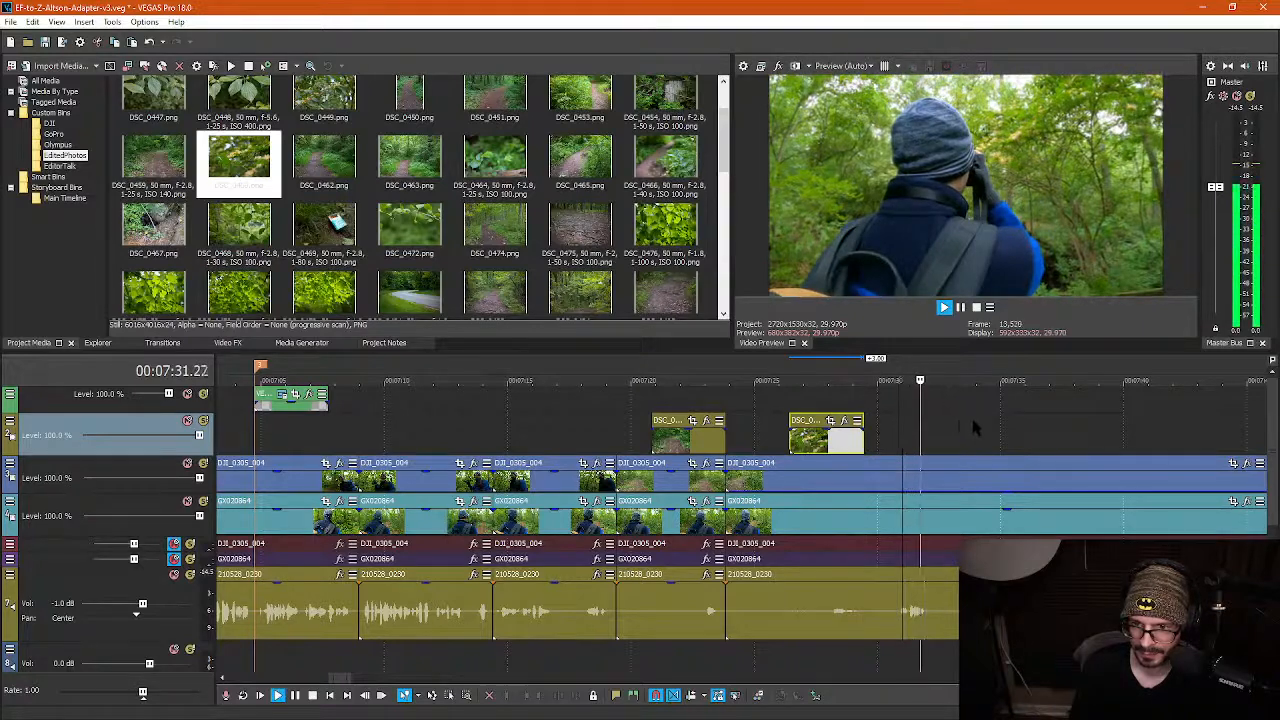
key("space")
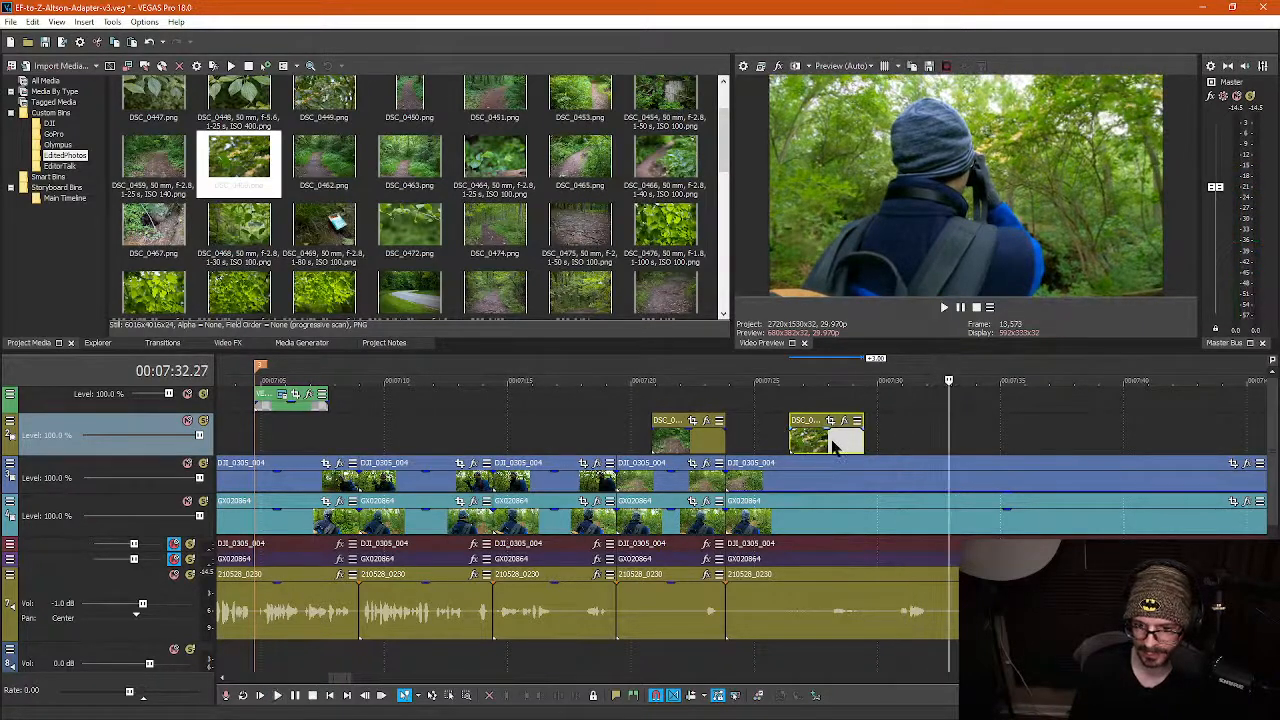
left_click_drag(833, 447, 977, 432)
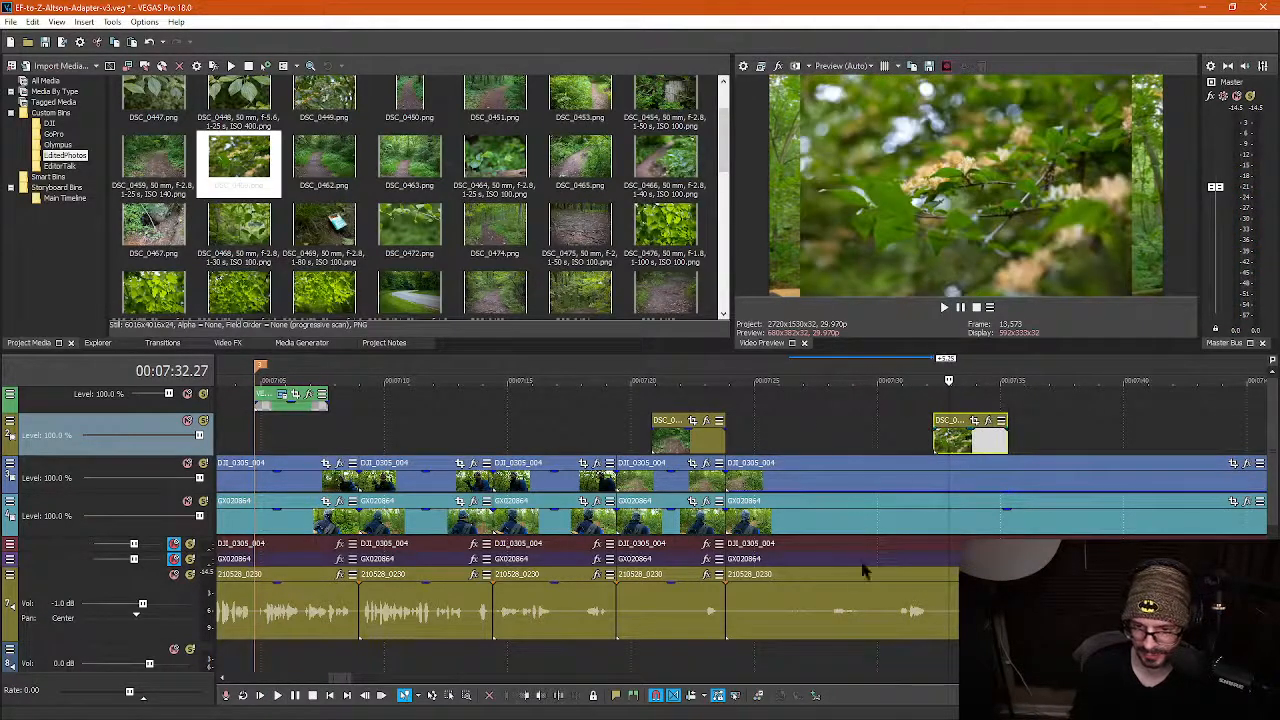
Split the grouped clips at about 00:07:30 and delete the segment before the split, closing the gap on all tracks
left_click(878, 615)
key("s")
left_click(810, 600)
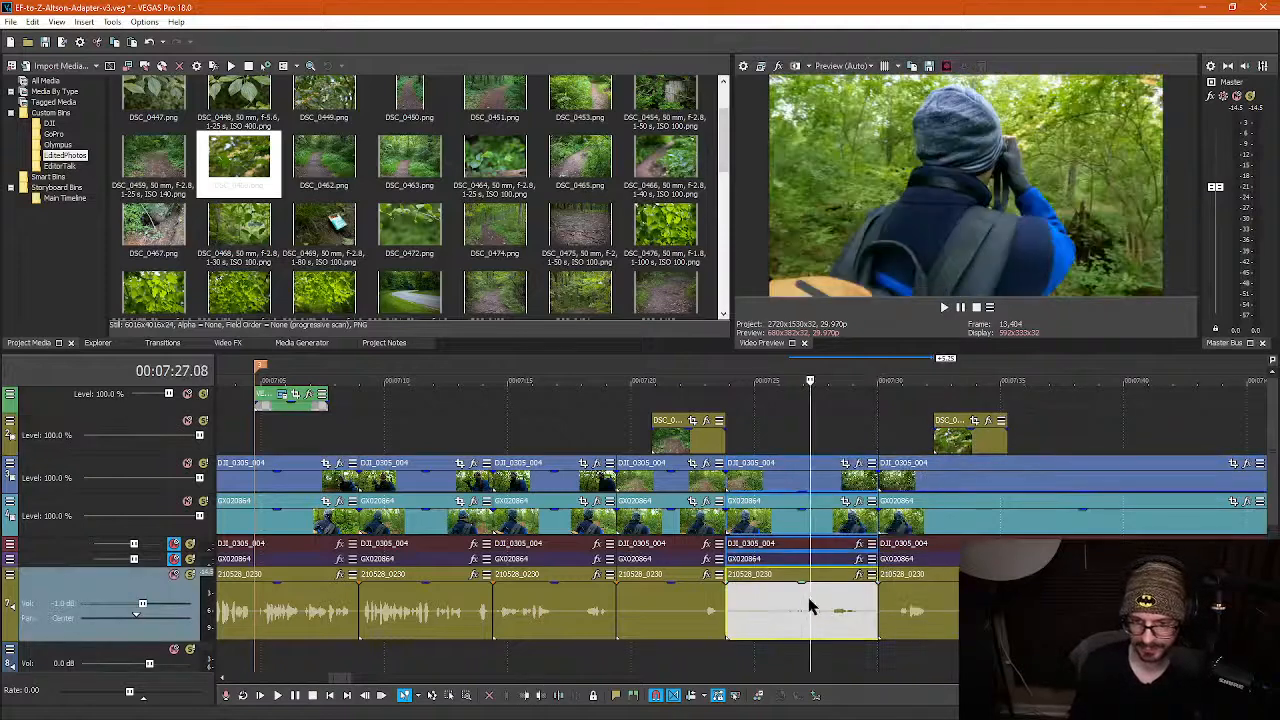
key("Delete")
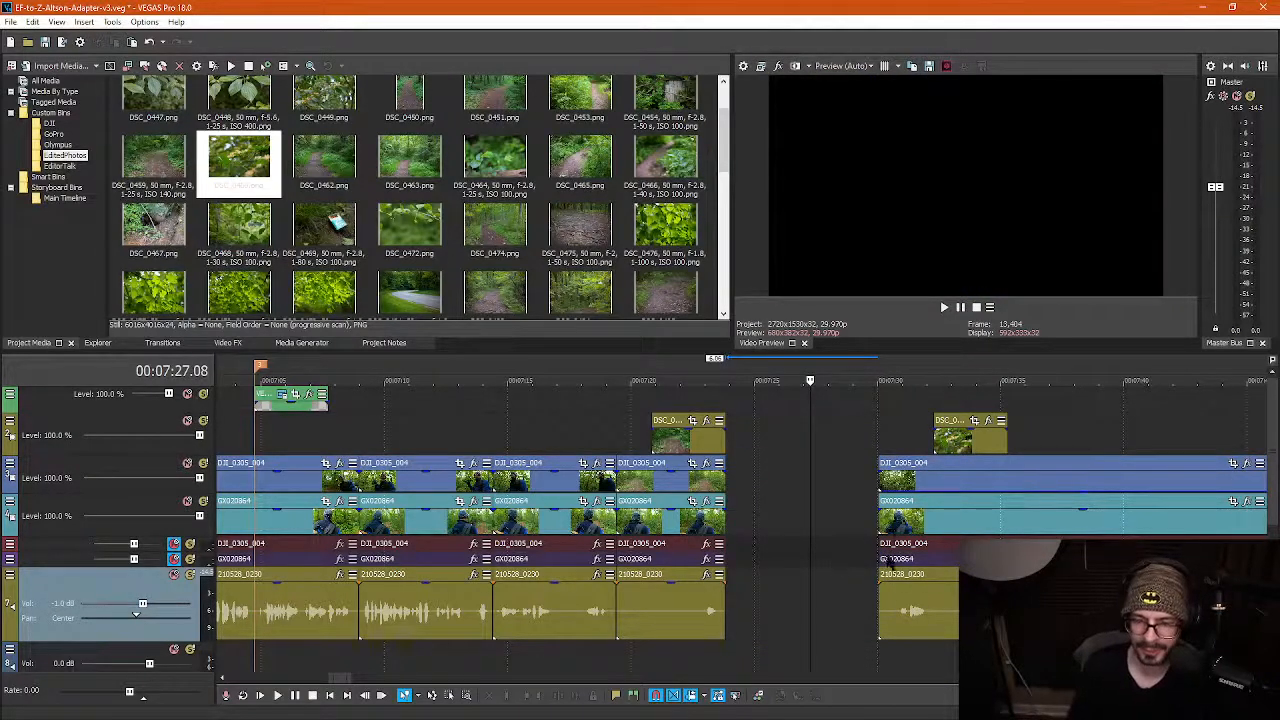
key("f")
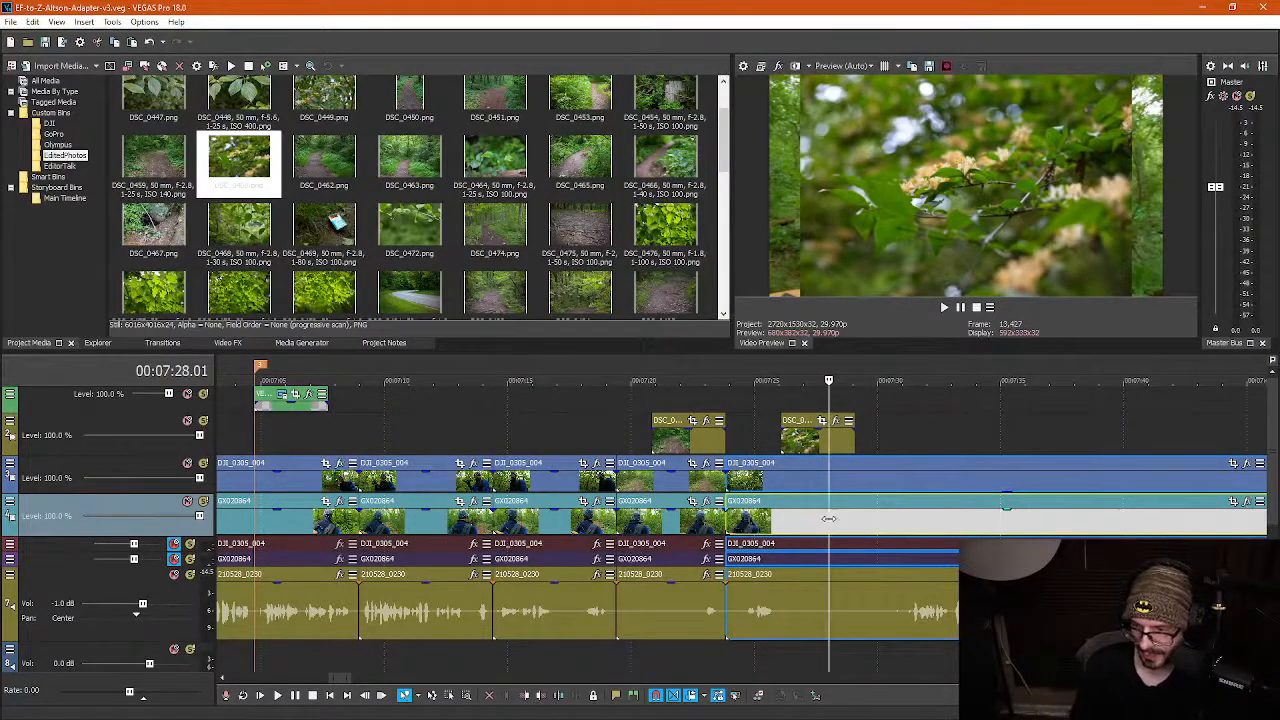
Review the footage after the DSC_0460 photo between about 00:07:29 and 00:07:38 for the next cut point
left_click(905, 440)
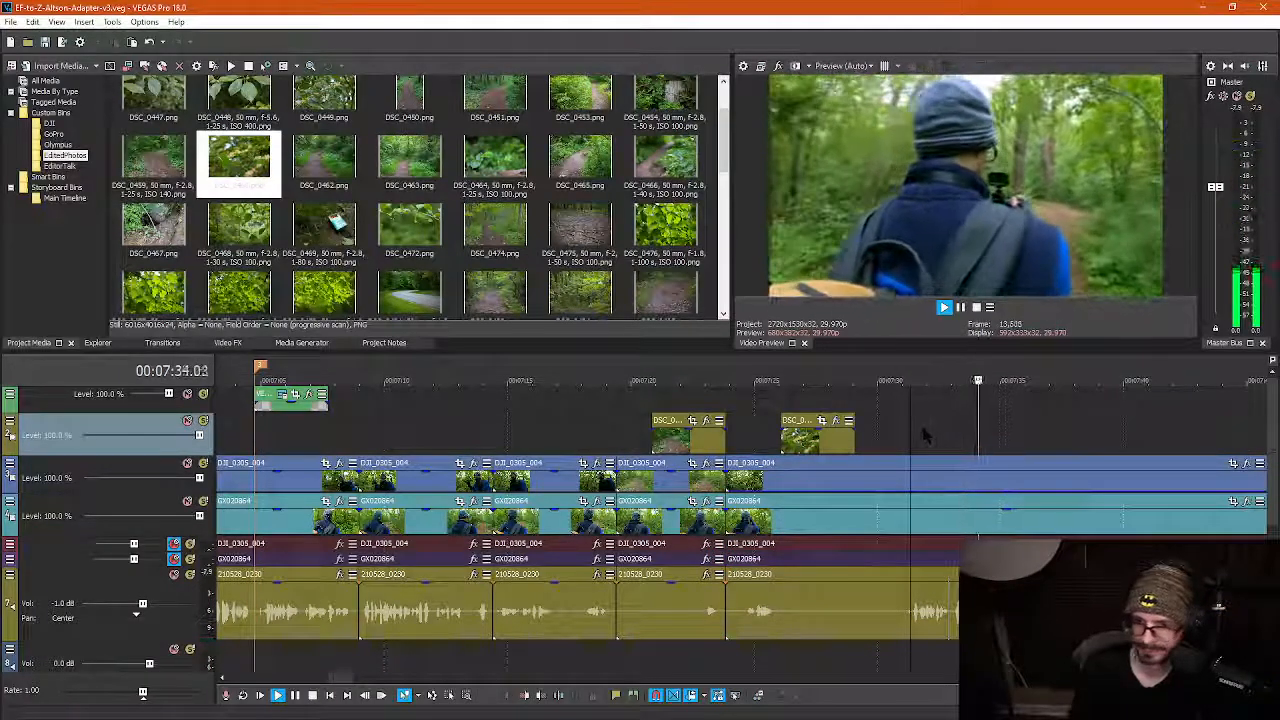
key("space")
key("alt+Tab")
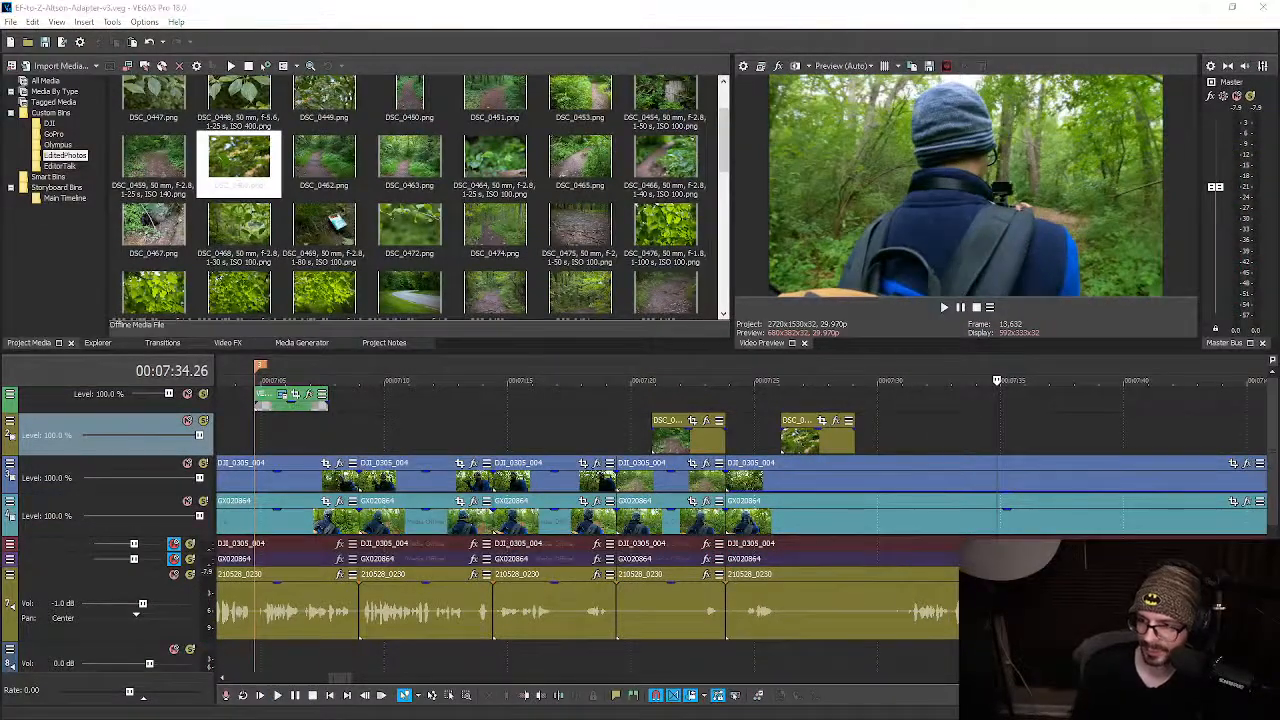
left_click(917, 427)
key("space")
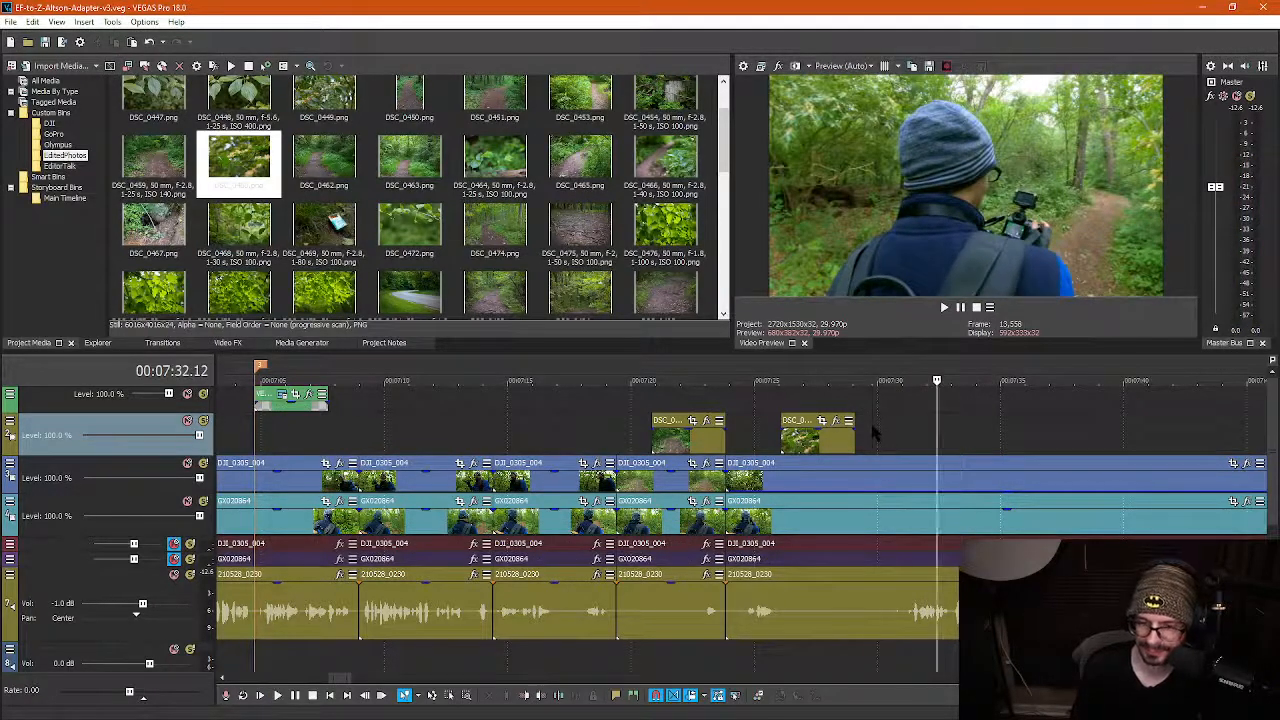
left_click(873, 432)
left_click(912, 452)
key("space")
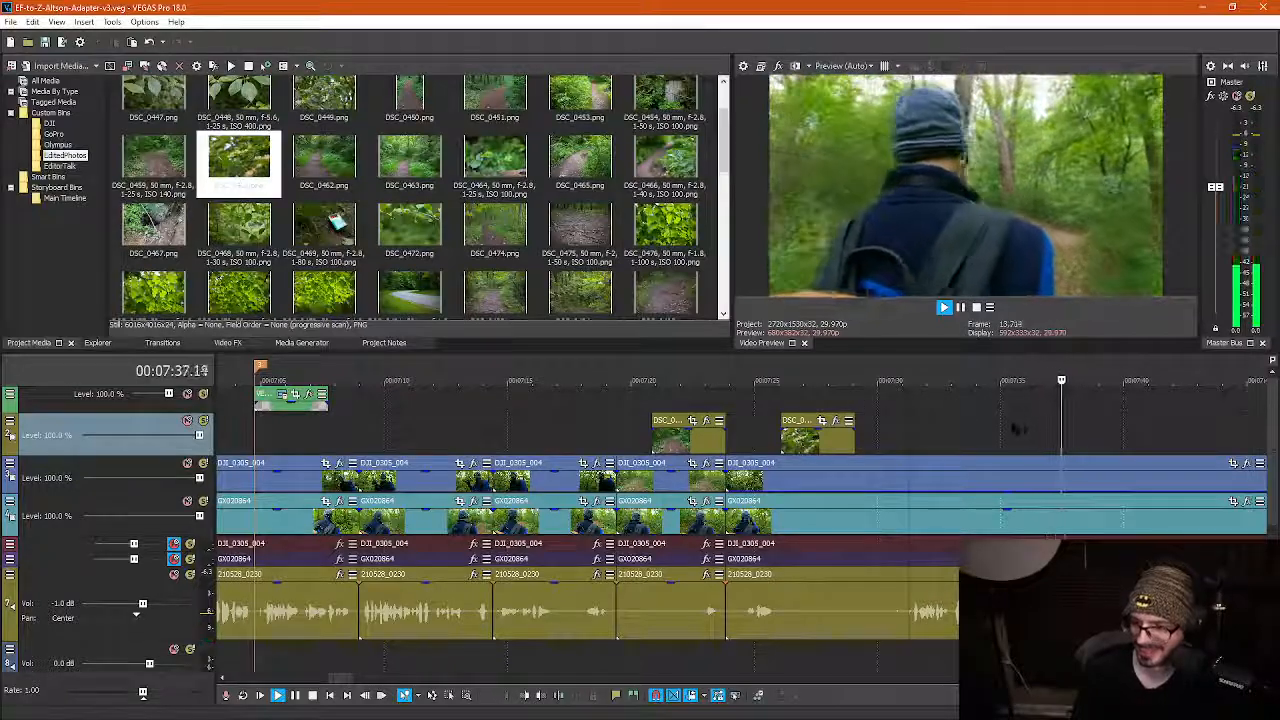
key("space")
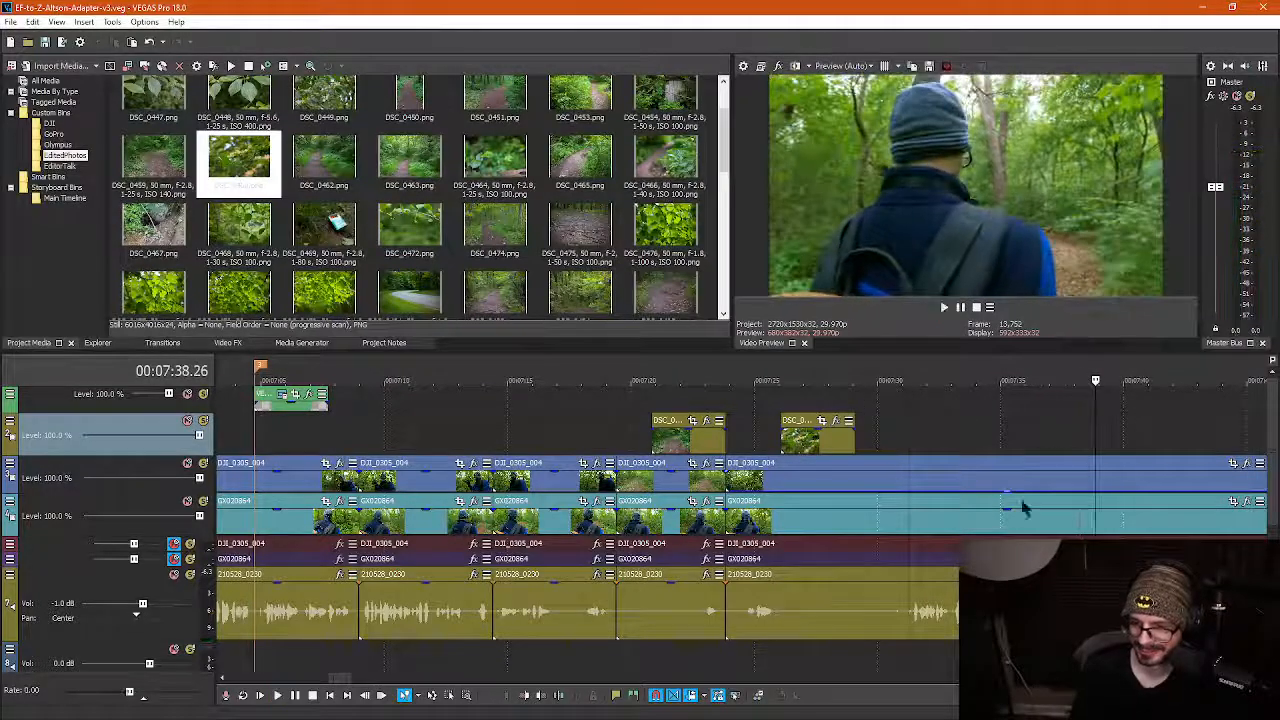
Split the grouped clips at 00:07:31.05, just before the speech resumes, and play back from the cut
left_click(907, 535)
scroll(910, 540, "up", 4)
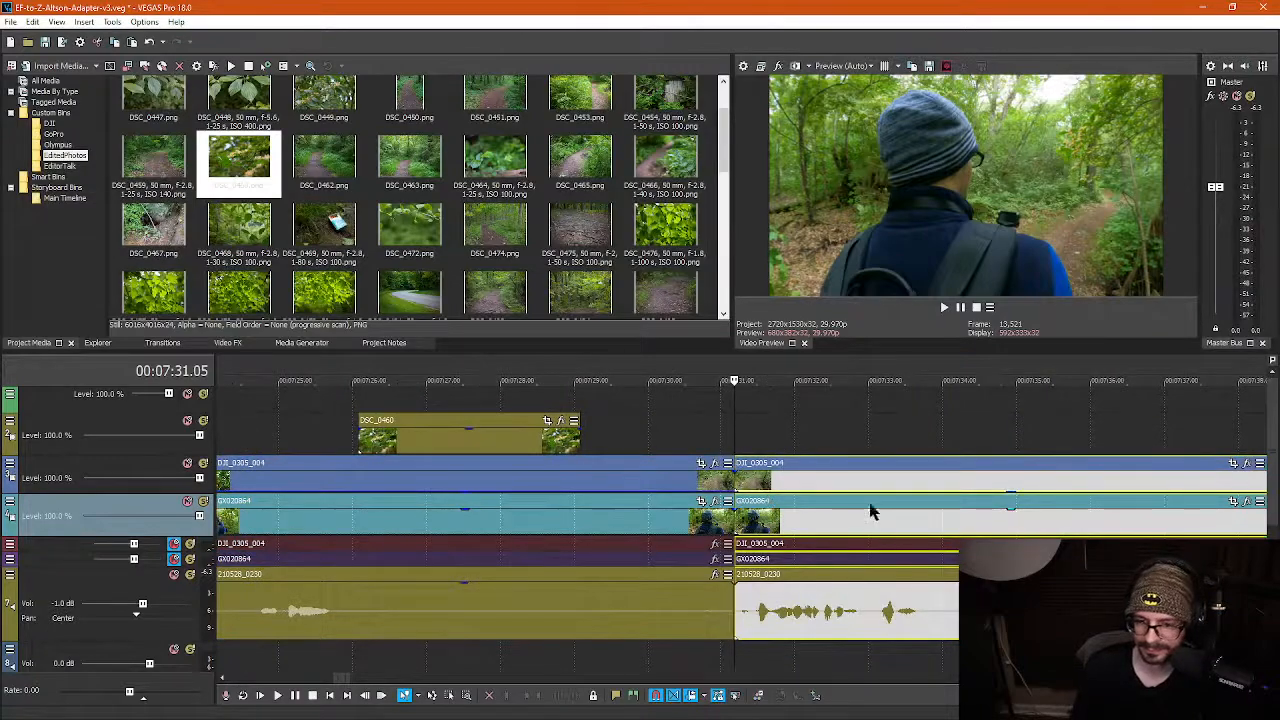
key("space")
scroll(870, 510, "down", 3)
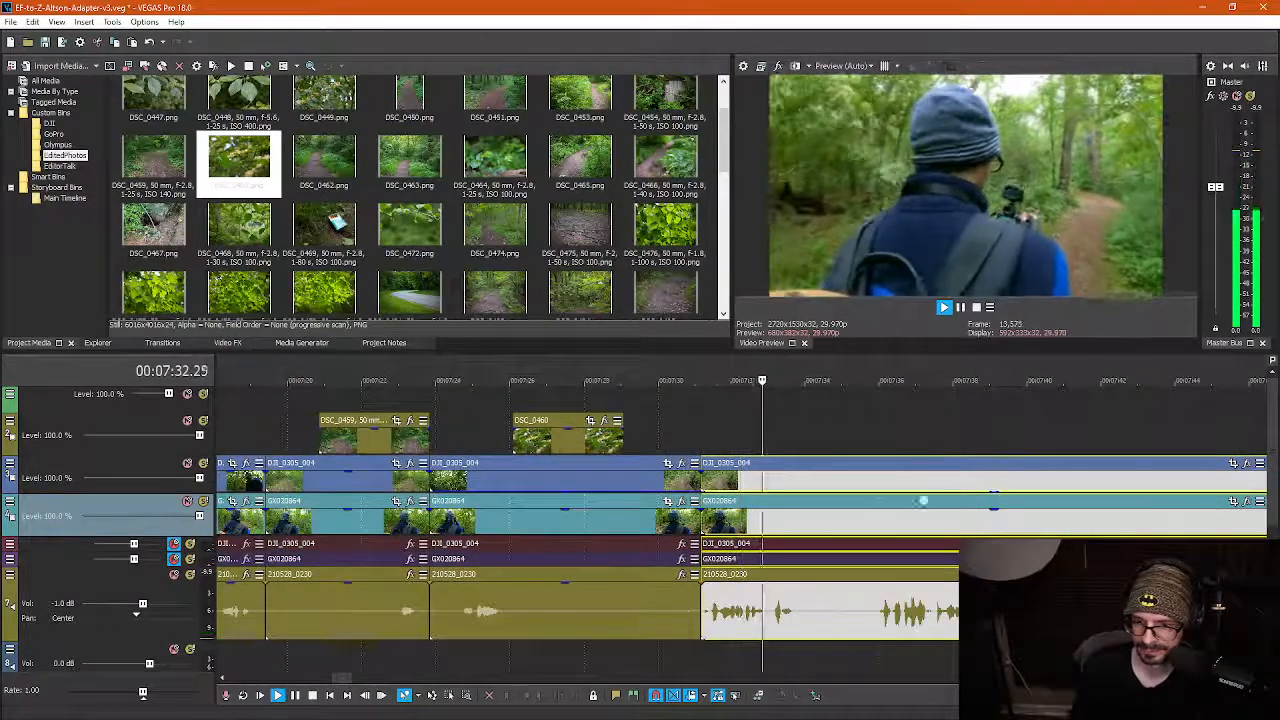
left_click(888, 525)
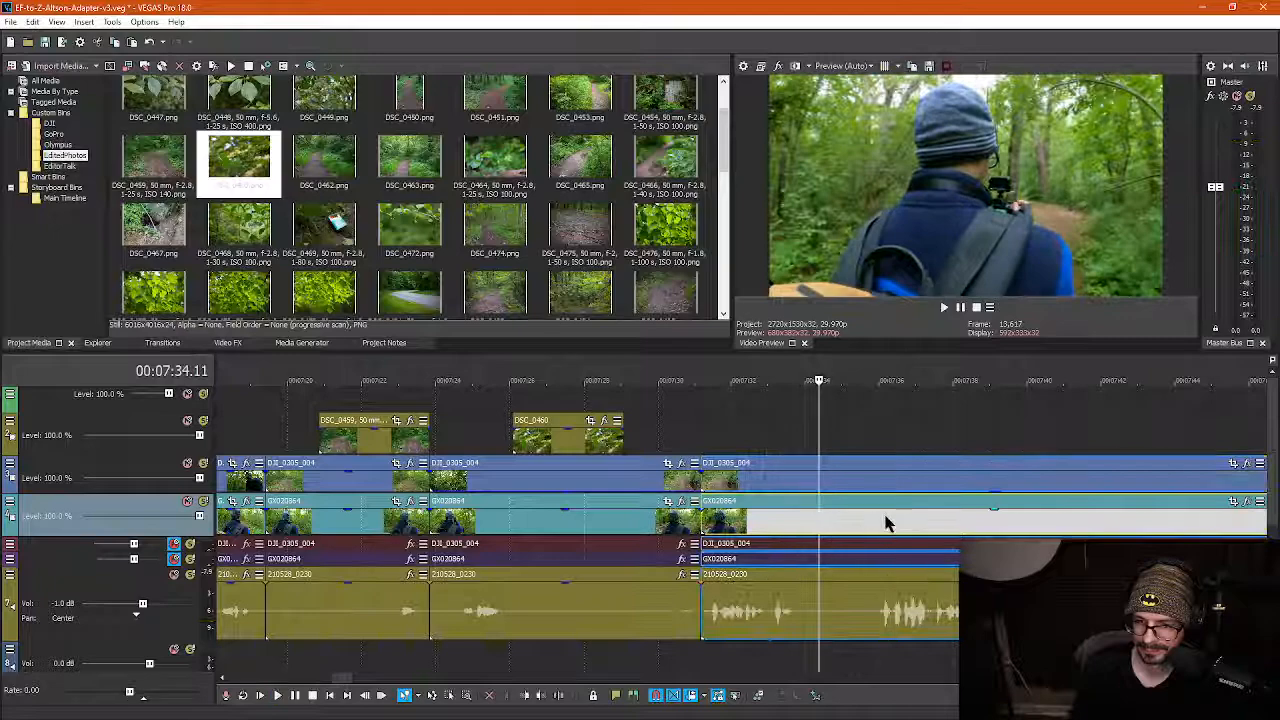
Review the DJI_0305_004 walking footage from about 00:07:36 to 00:09:33 for passages to cut or cover with photos
key("space")
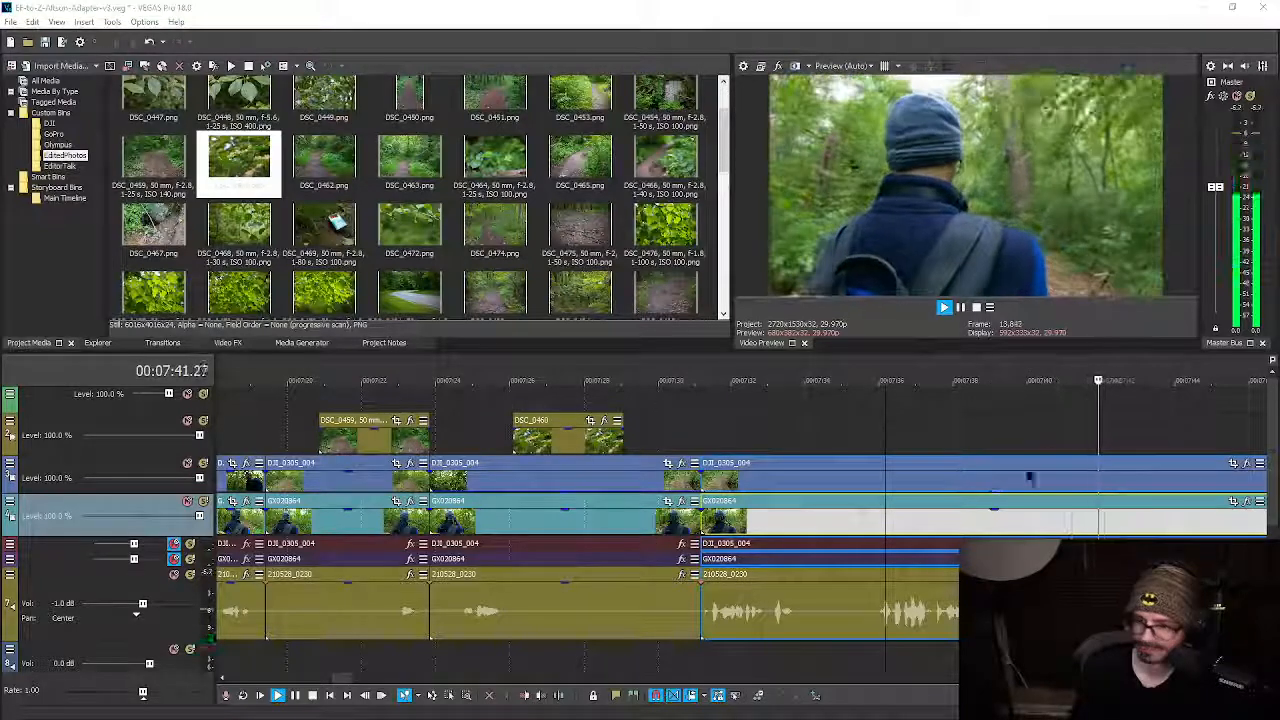
scroll(1107, 503, "down", 3)
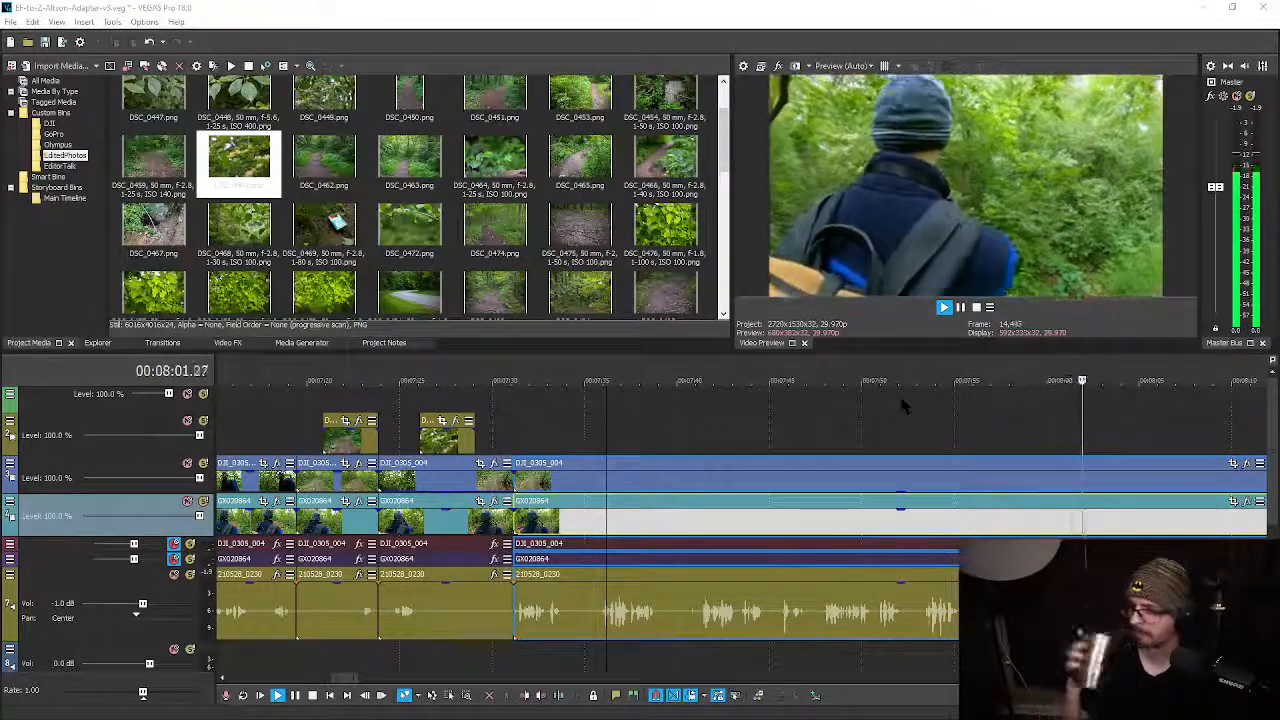
scroll(1035, 486, "down", 6)
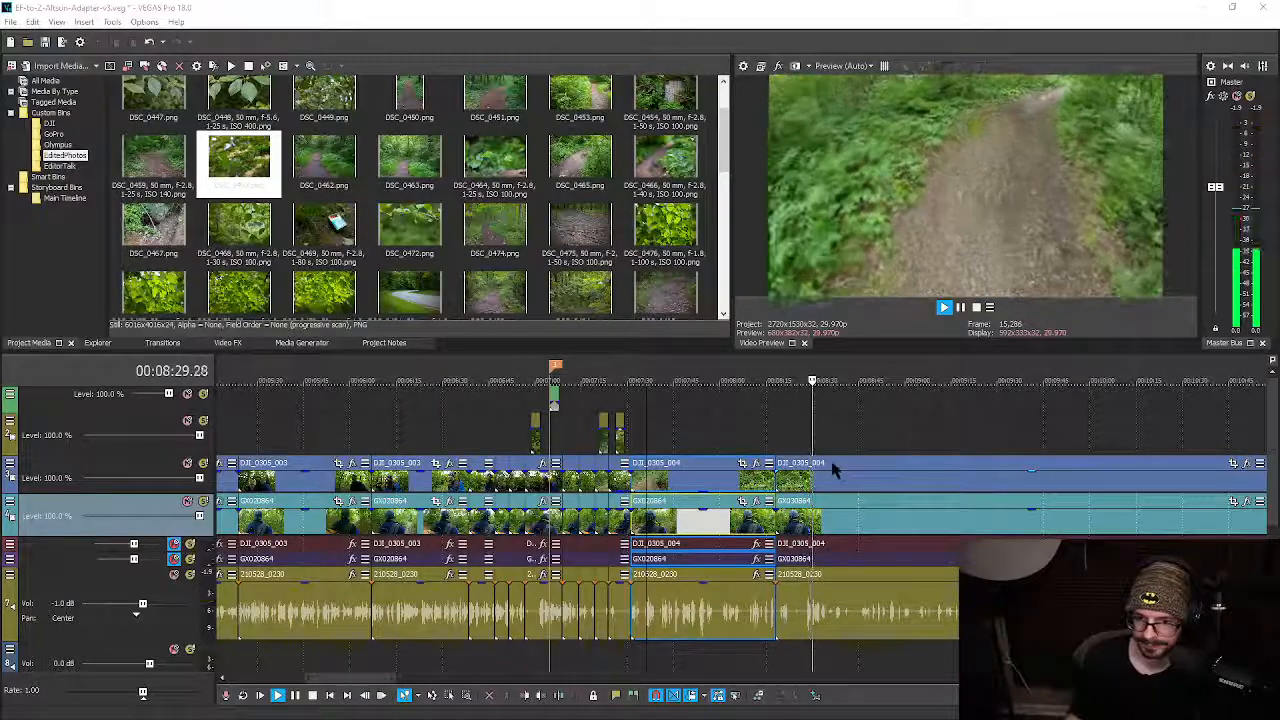
left_click(1022, 484)
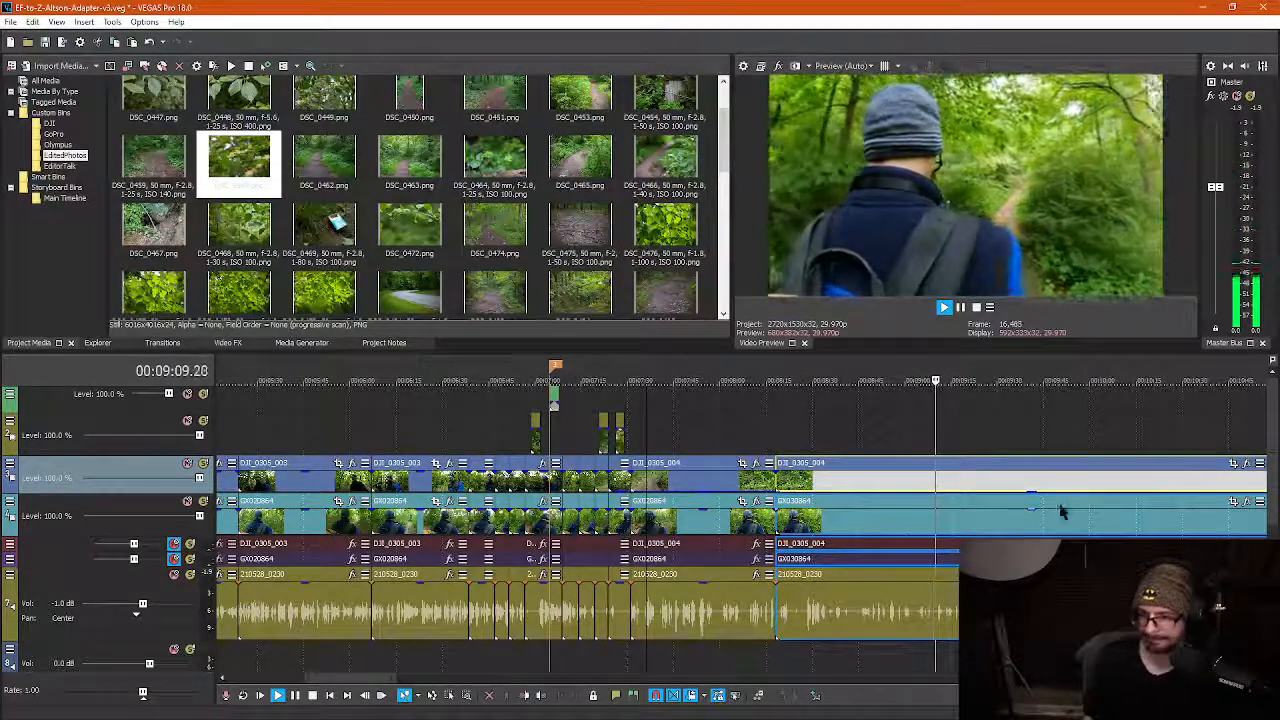
scroll(788, 385, "right", 3)
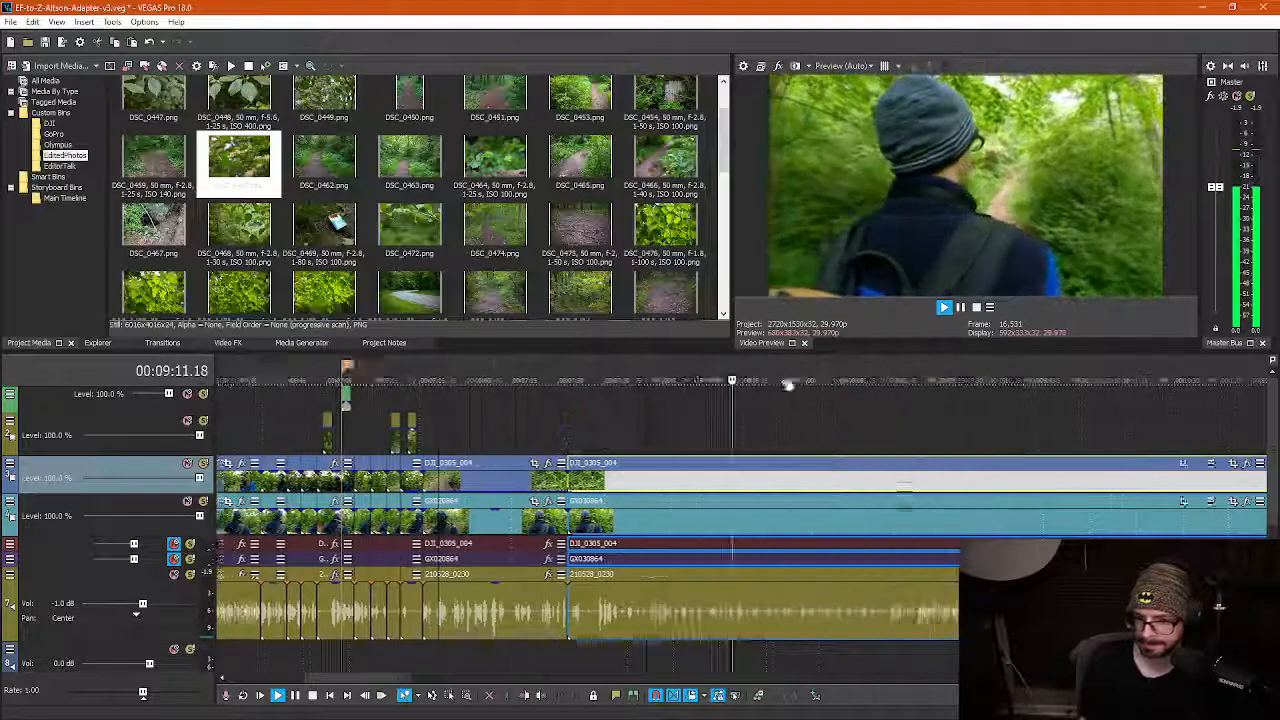
scroll(788, 385, "right", 2)
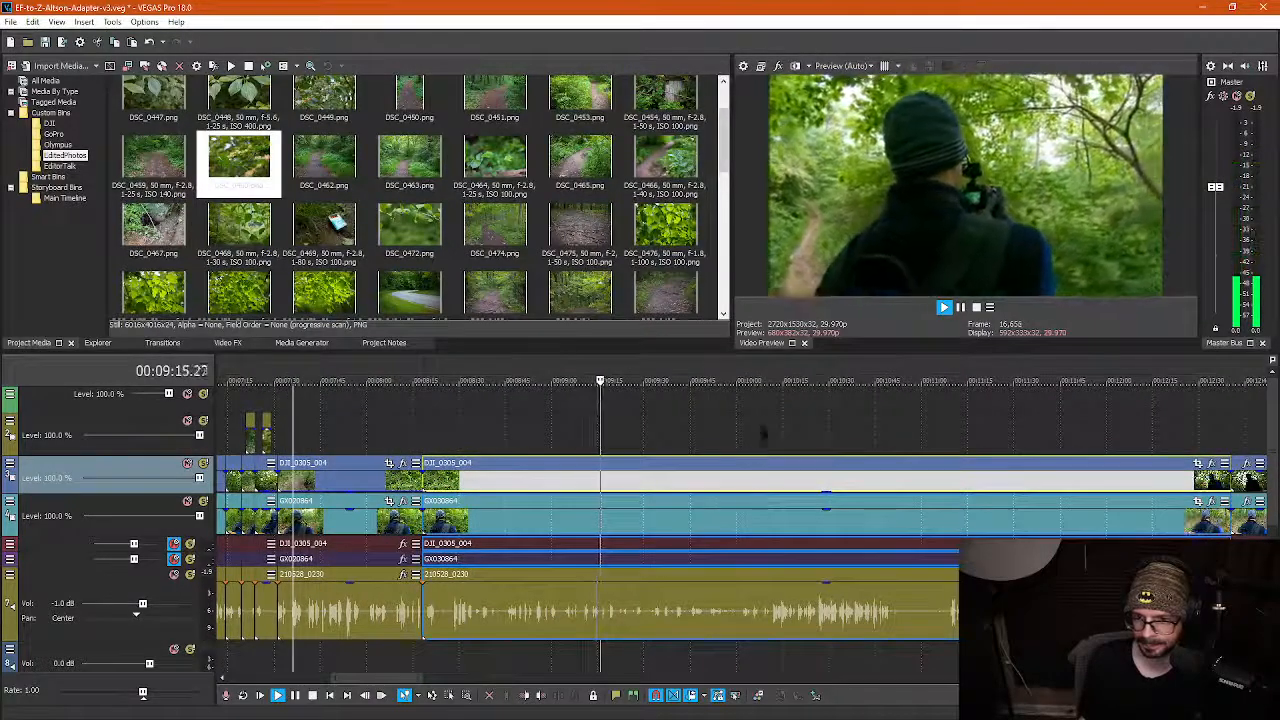
left_click_drag(719, 354, 719, 375)
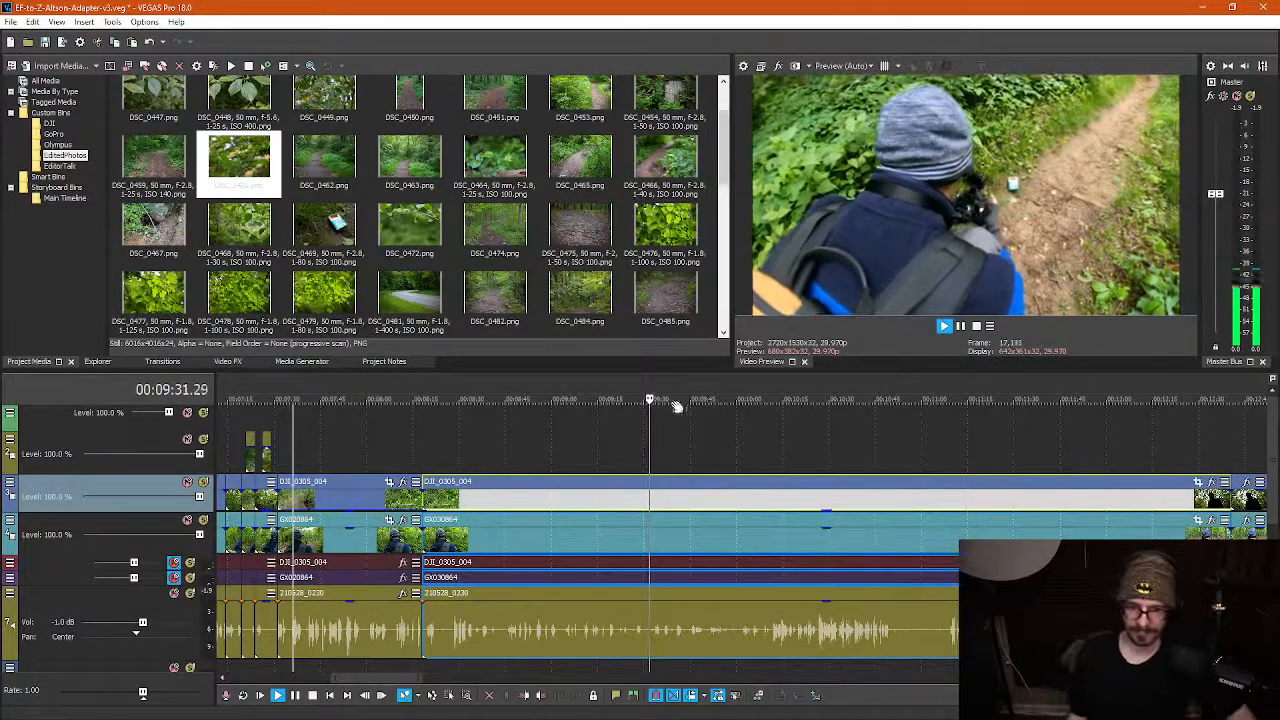
Overlay the DSC_0469 photo on the photo track at about 00:09:34, above the DJI_0305_004 footage
left_click(663, 456)
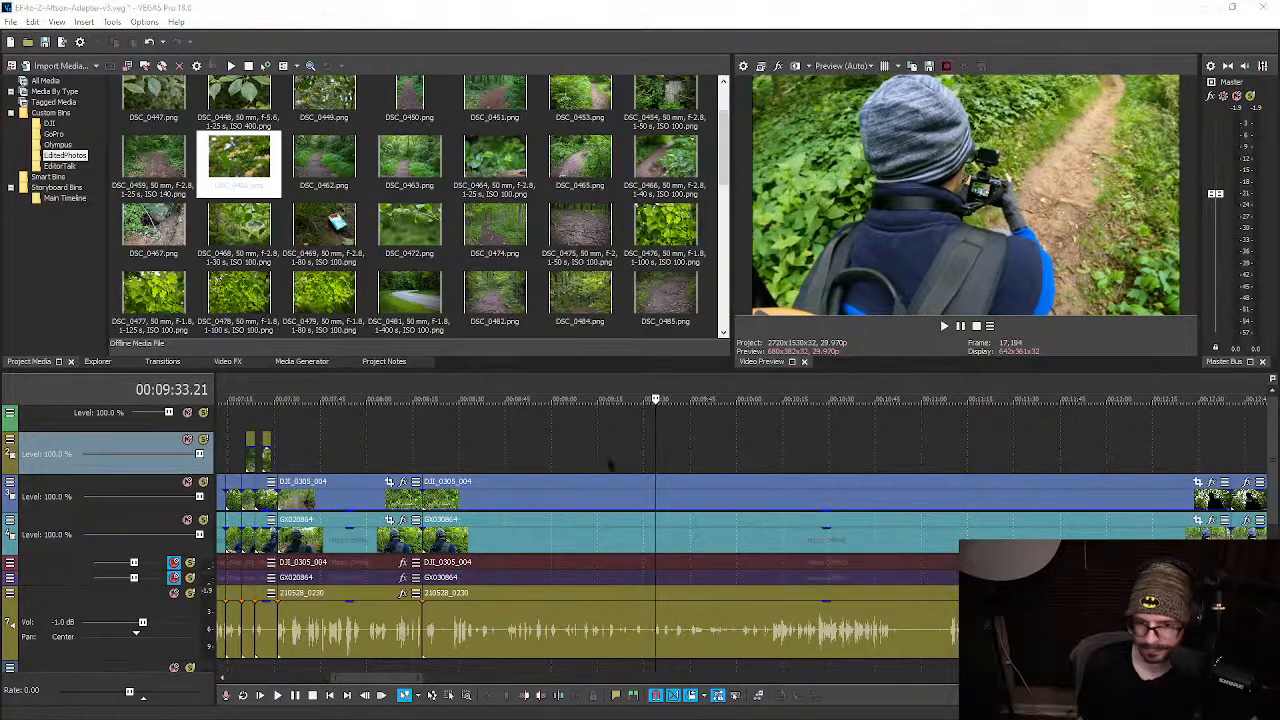
left_click(650, 460)
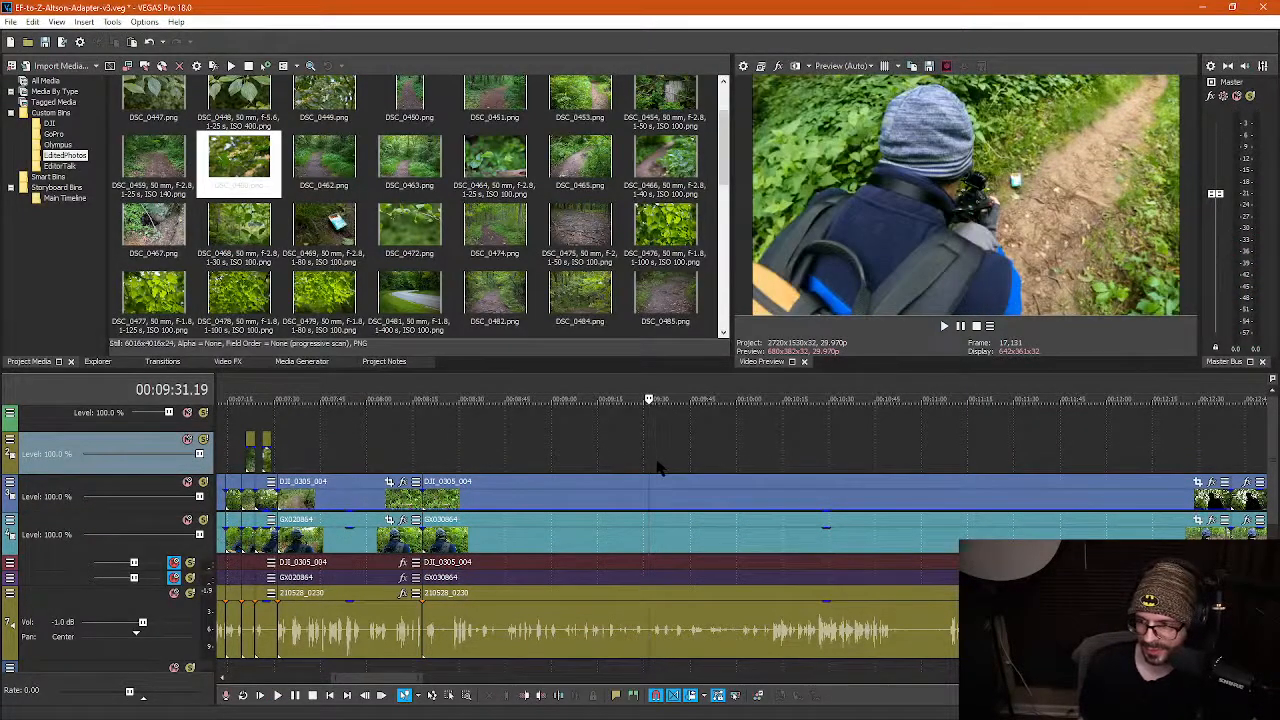
scroll(657, 462, "up", 4)
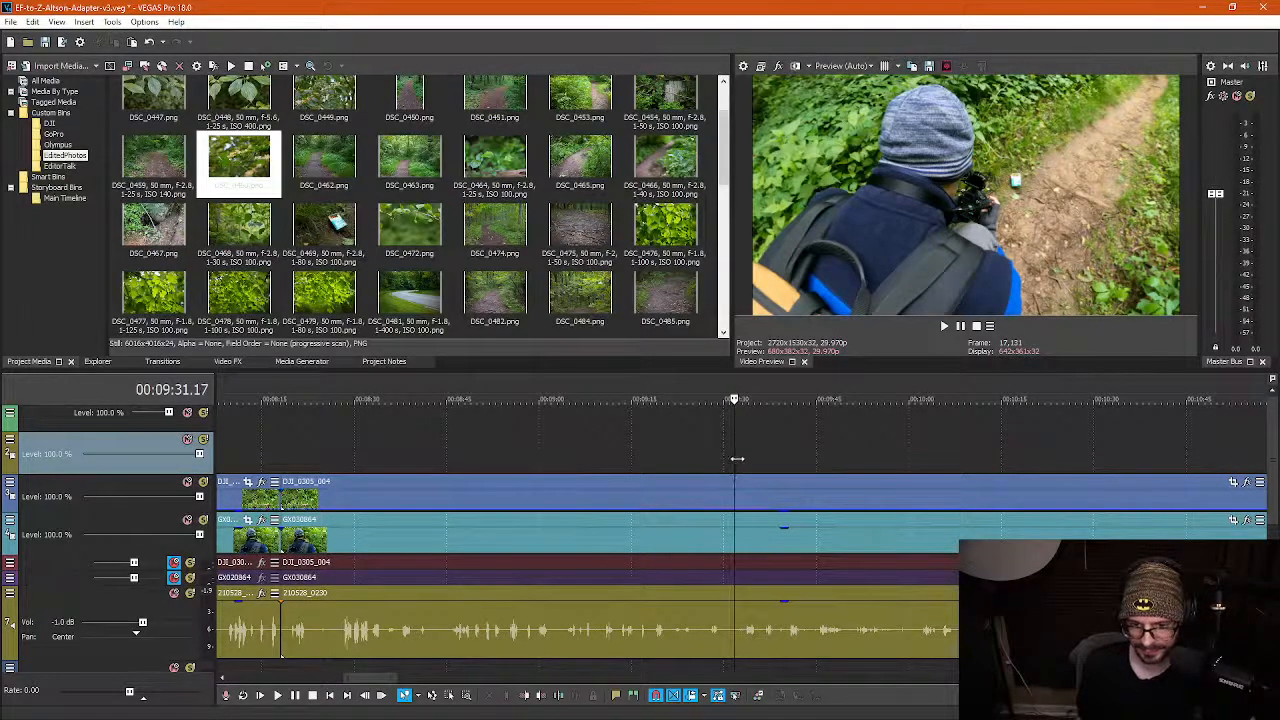
scroll(745, 462, "up", 4)
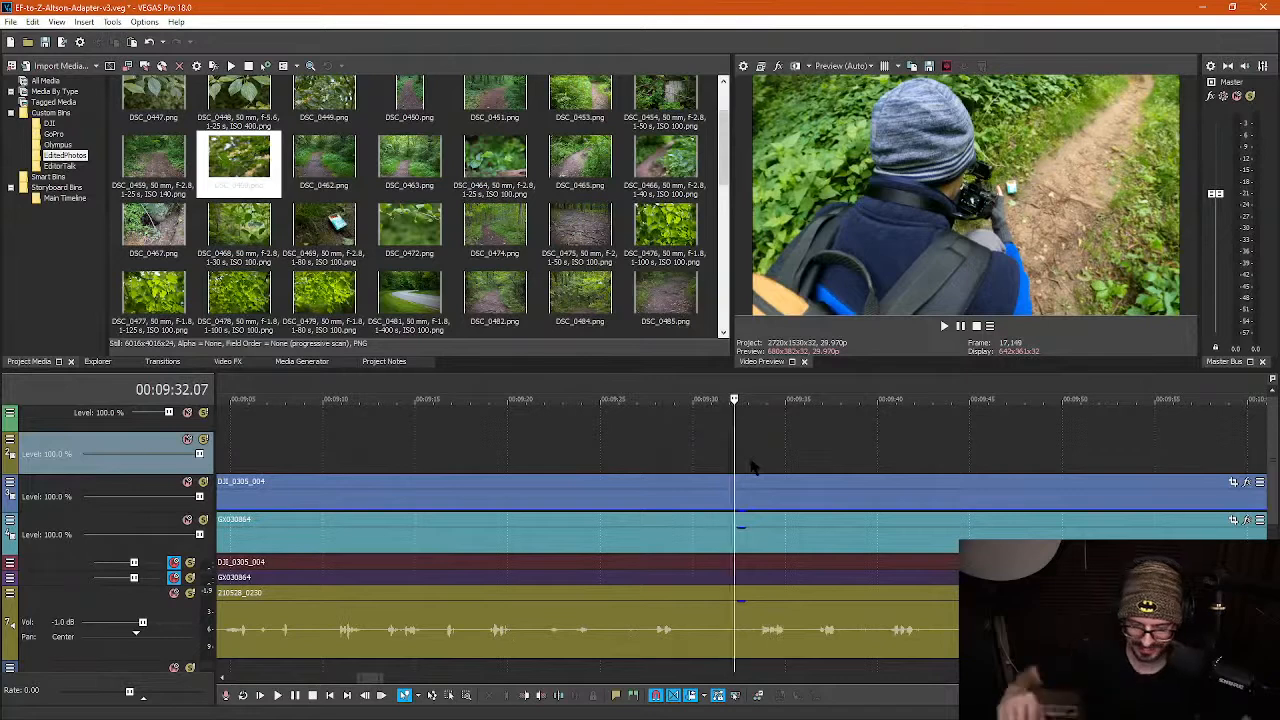
mouse_move(735, 459)
left_mouse_down()
mouse_move(760, 460)
mouse_move(737, 460)
mouse_move(760, 460)
mouse_move(751, 466)
left_mouse_up()
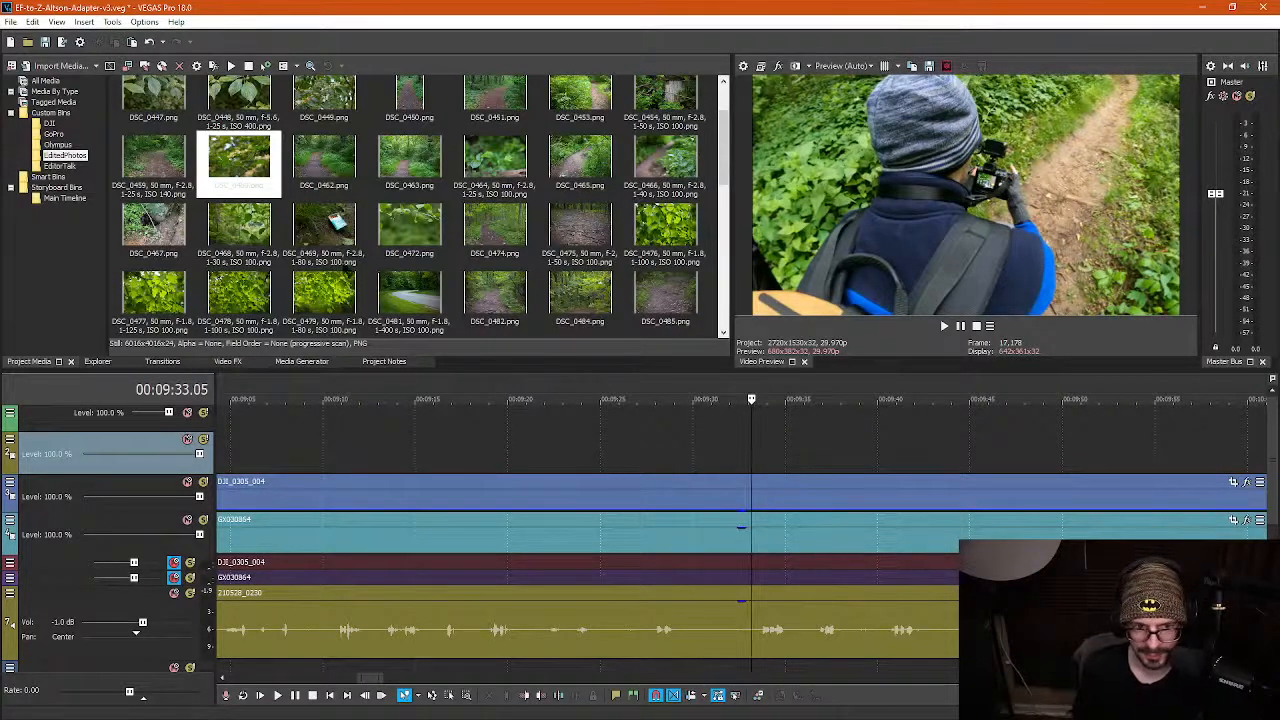
left_click_drag(324, 228, 785, 440)
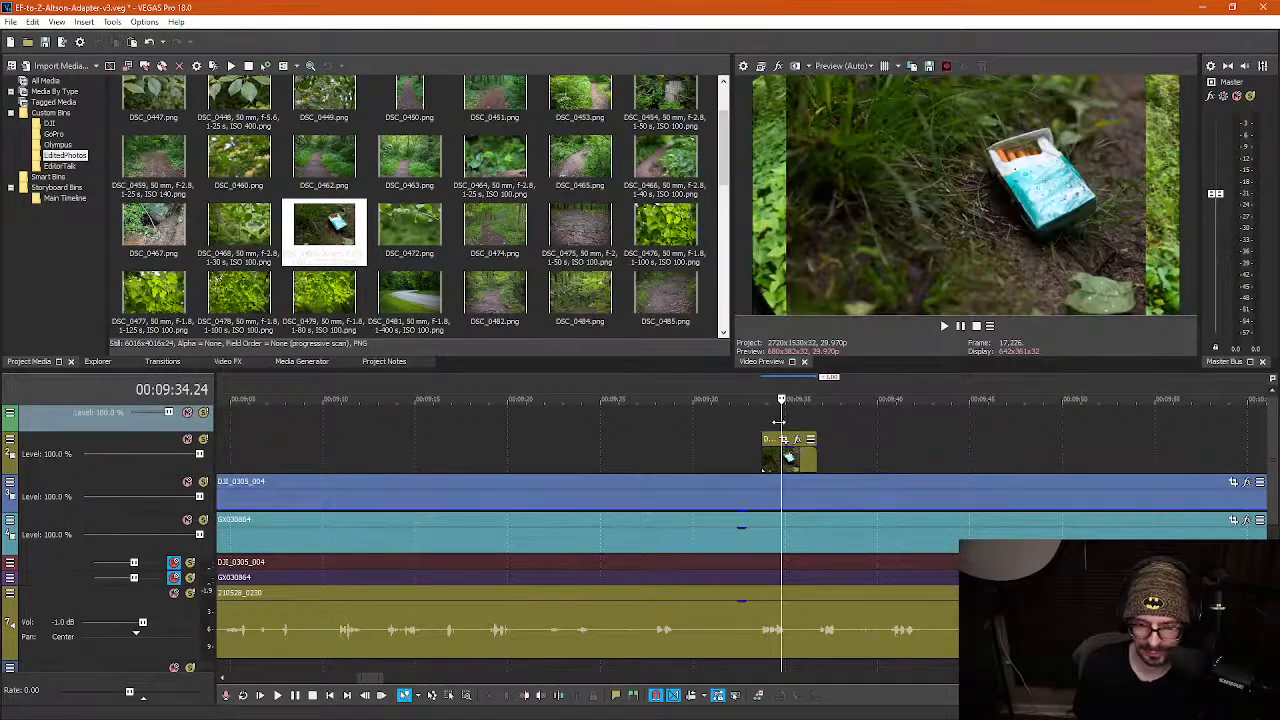
Check the placed DSC_0469 photo and play back the footage leading up to it from about 00:09:28
left_click(730, 460)
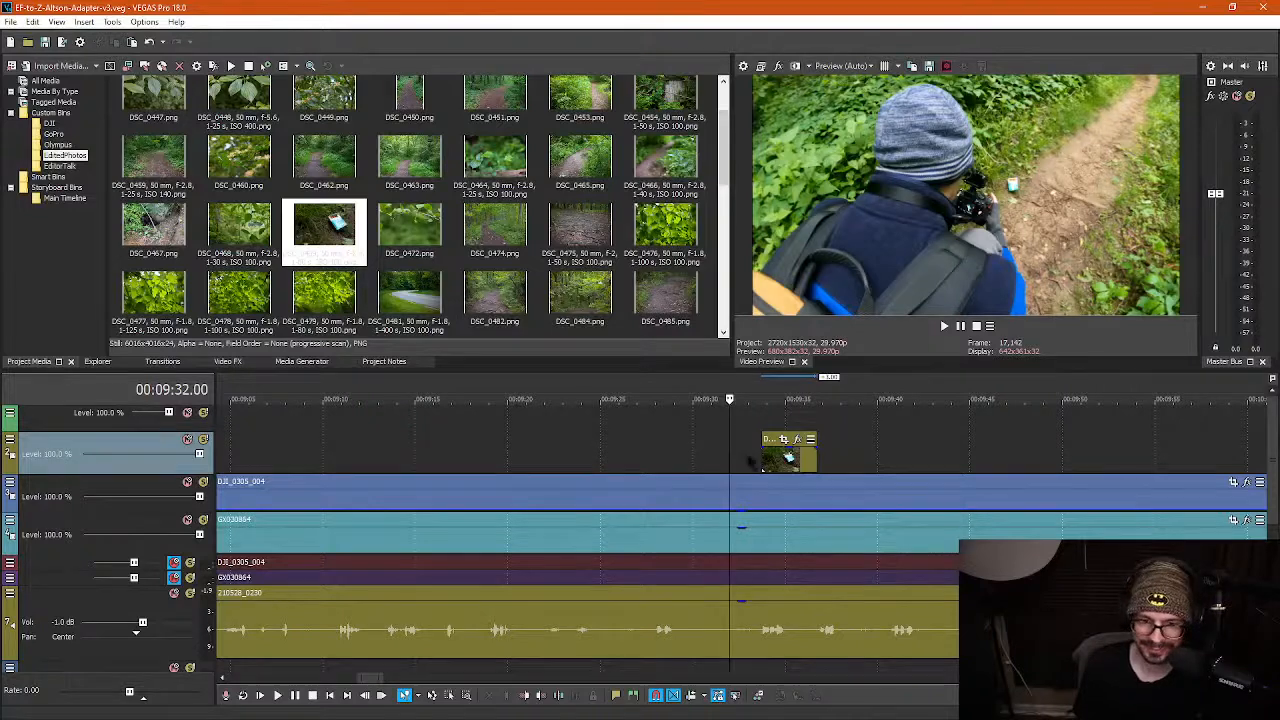
left_click(776, 427)
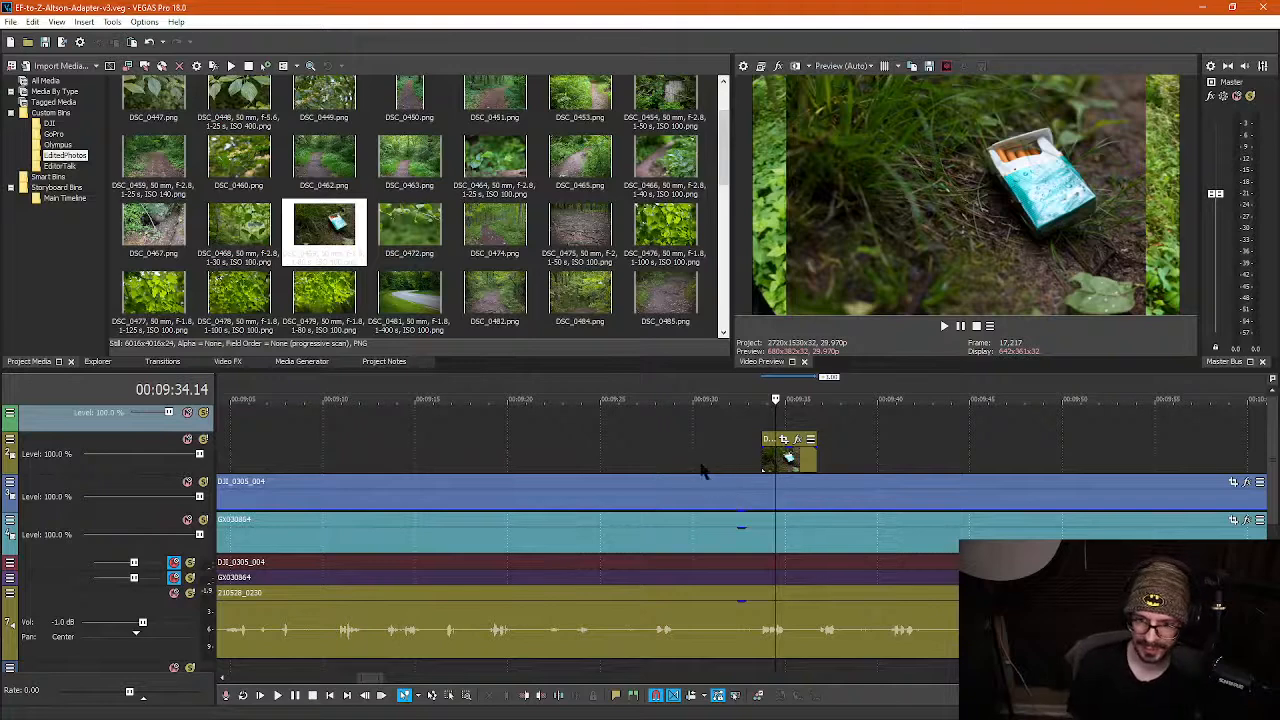
left_click(701, 465)
left_click(667, 467)
key("space")
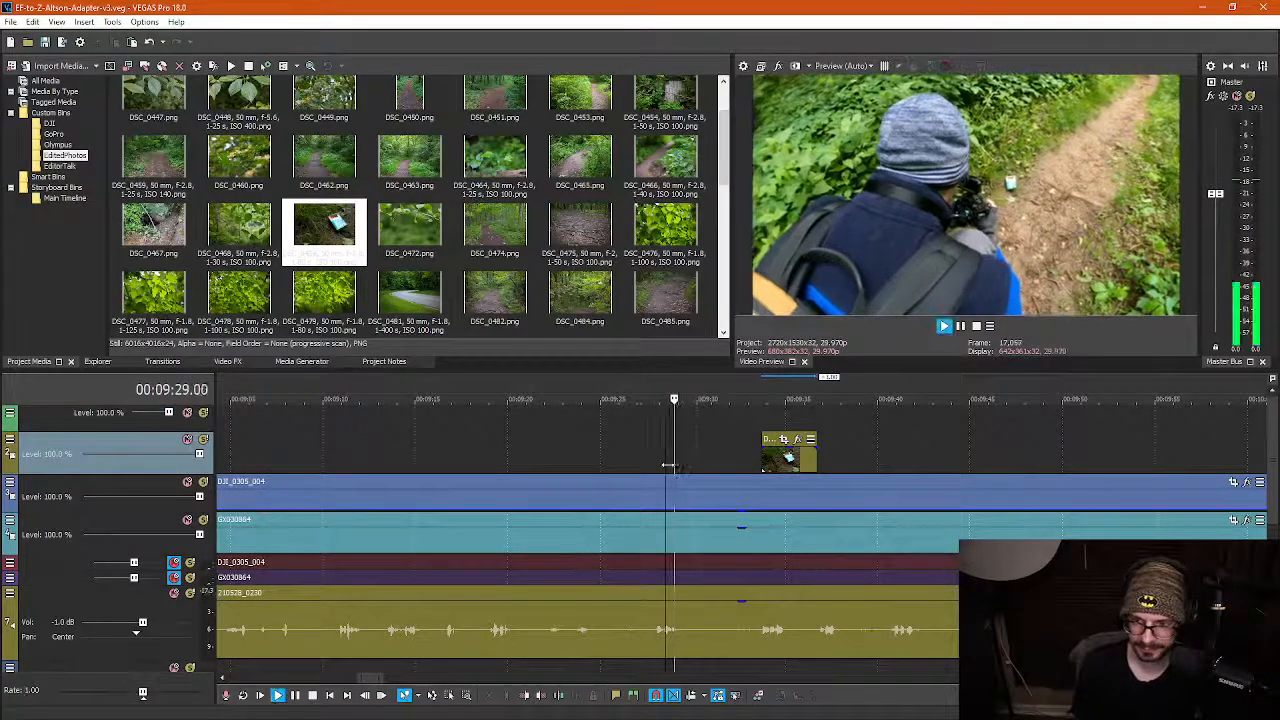
key("space")
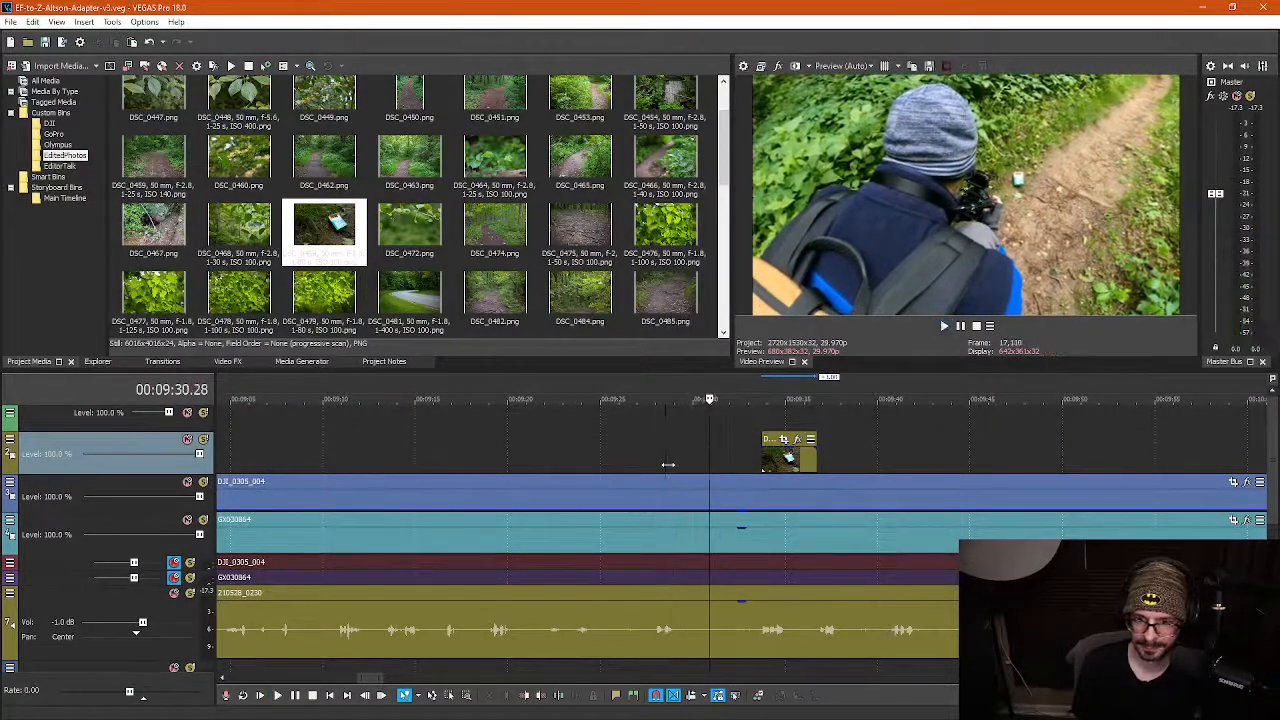
Review the DJI_0305_004 footage after the DSC_0469 photo, from about 00:10:11 to 00:11:08
scroll(616, 464, "down", 4)
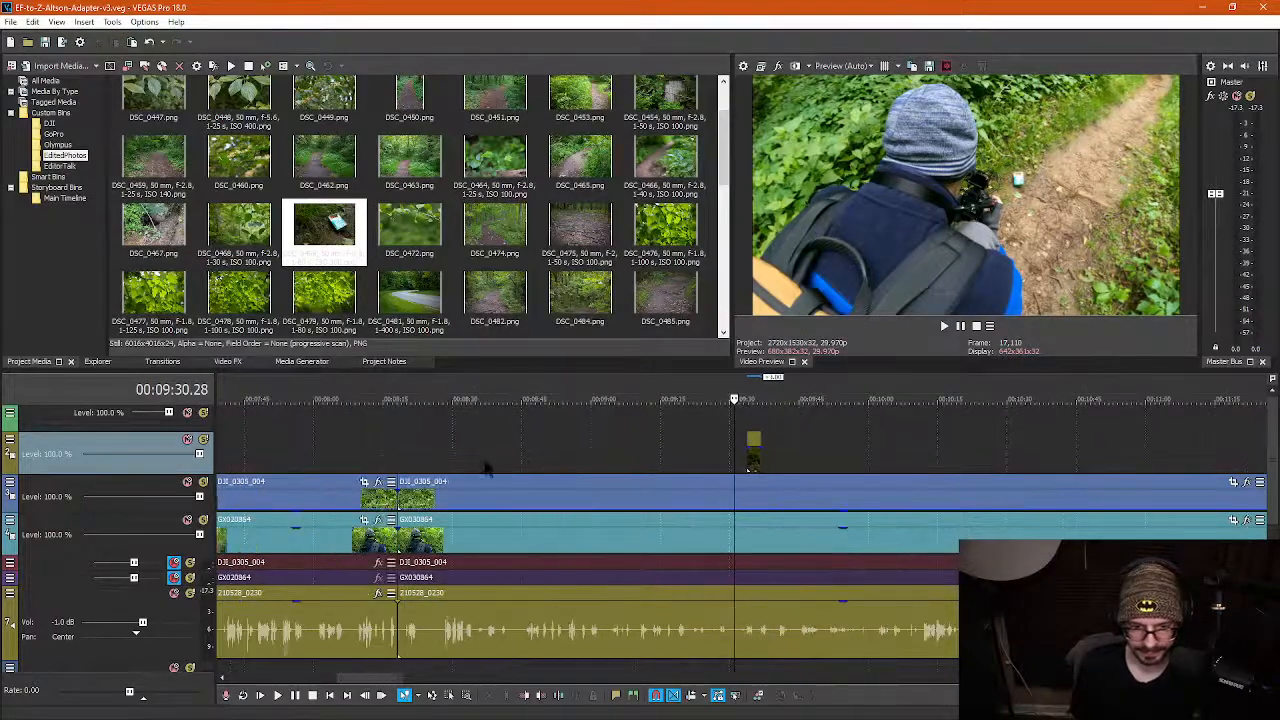
left_click(346, 452)
scroll(346, 452, "down", 2)
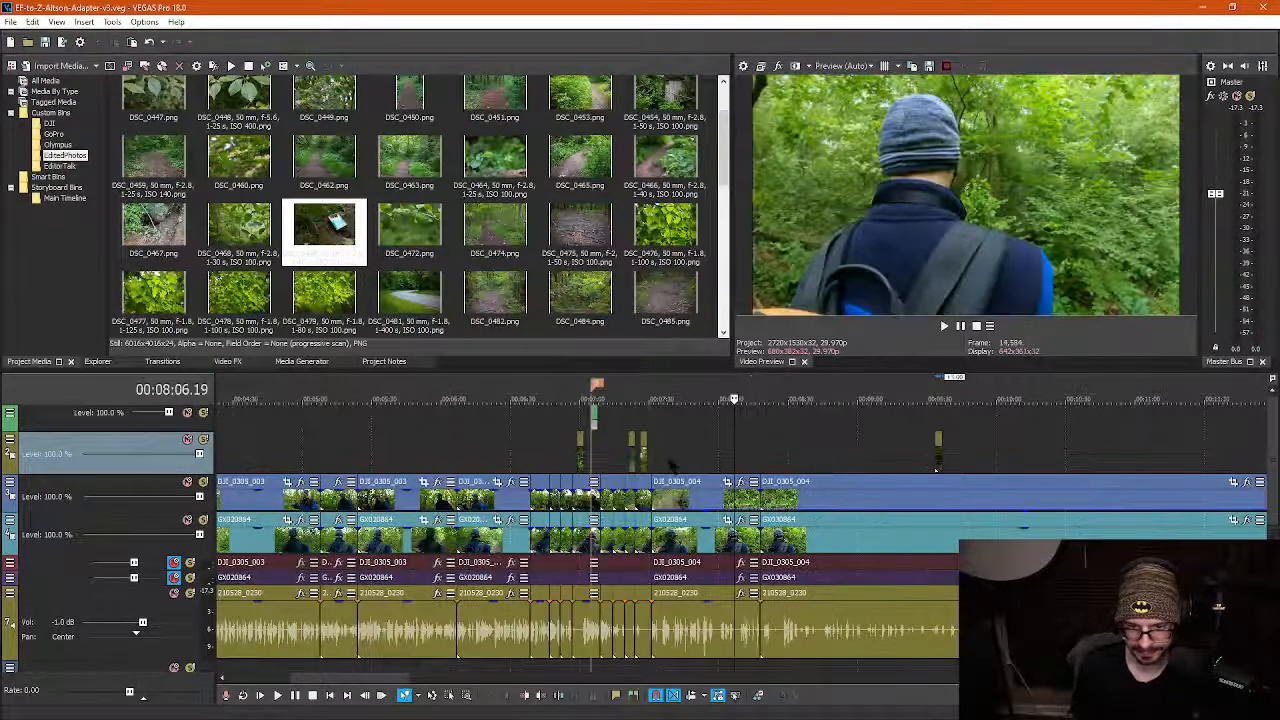
left_click(662, 462)
scroll(686, 455, "up", 2)
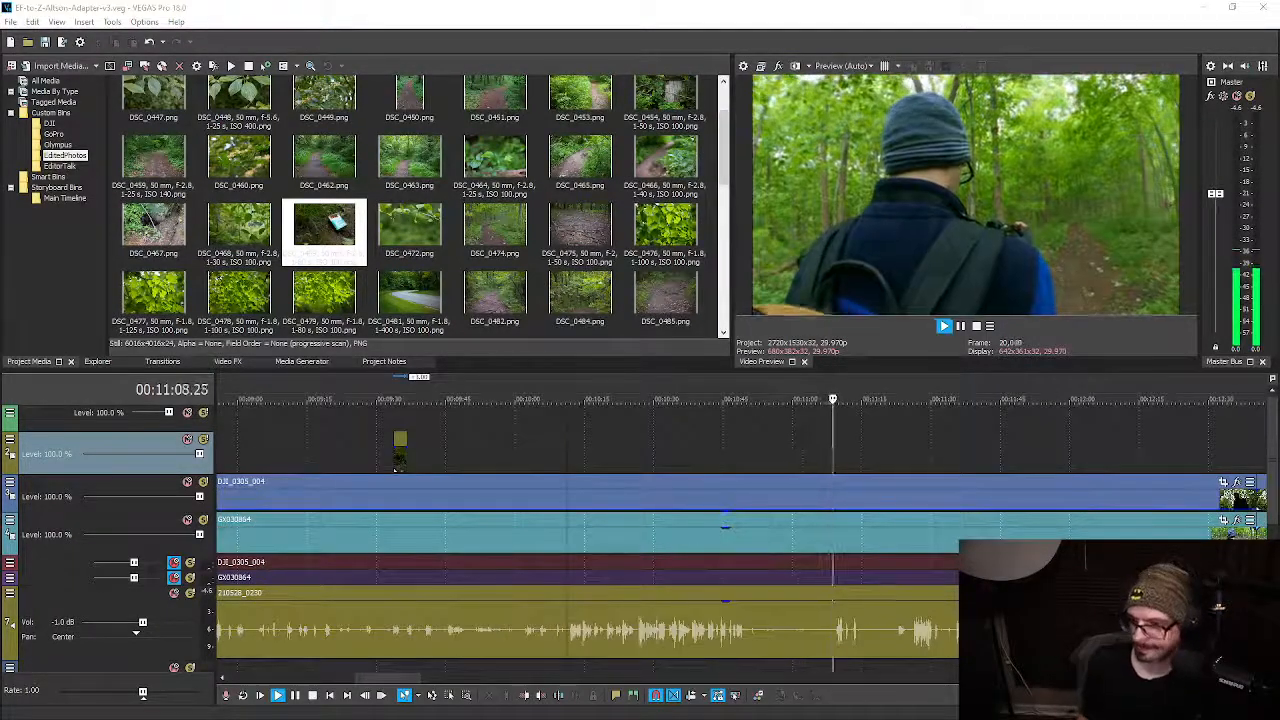
key("Return")
left_click(584, 462)
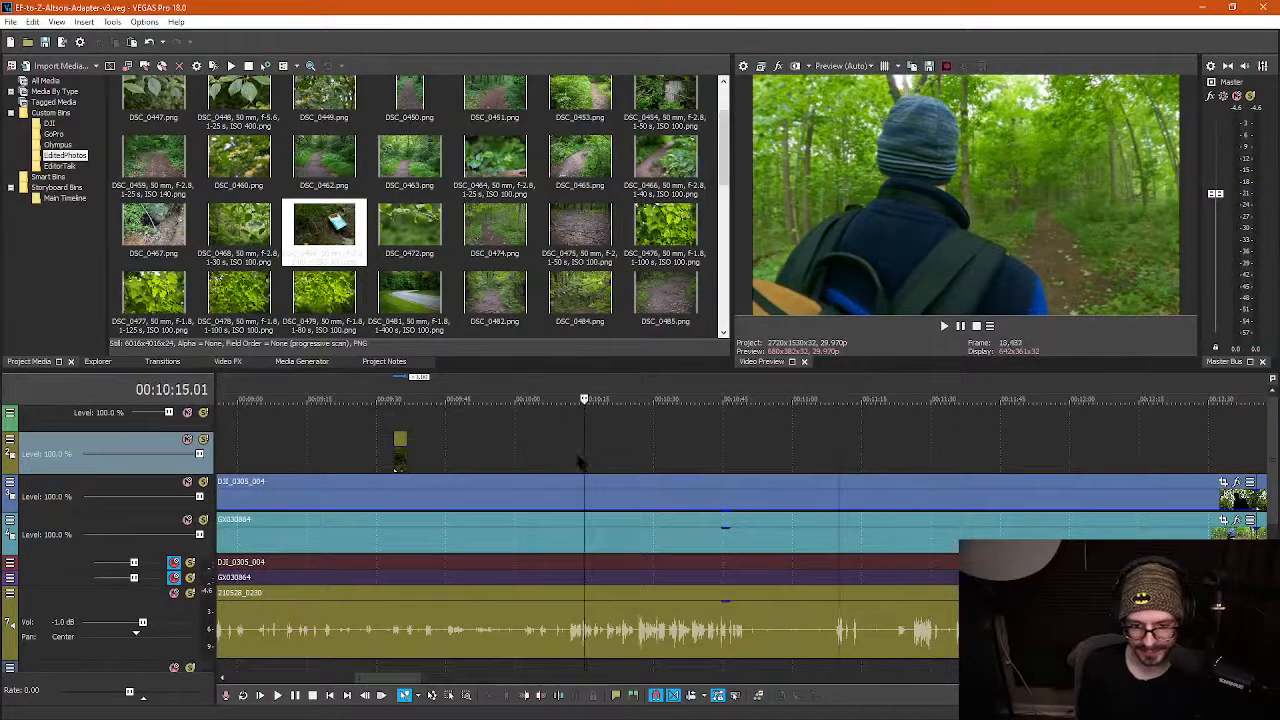
Review the speech from the 00:07:31 cut to about 00:07:39 for a passage to cover with b-roll
scroll(583, 463, "down", 2)
left_click(555, 455)
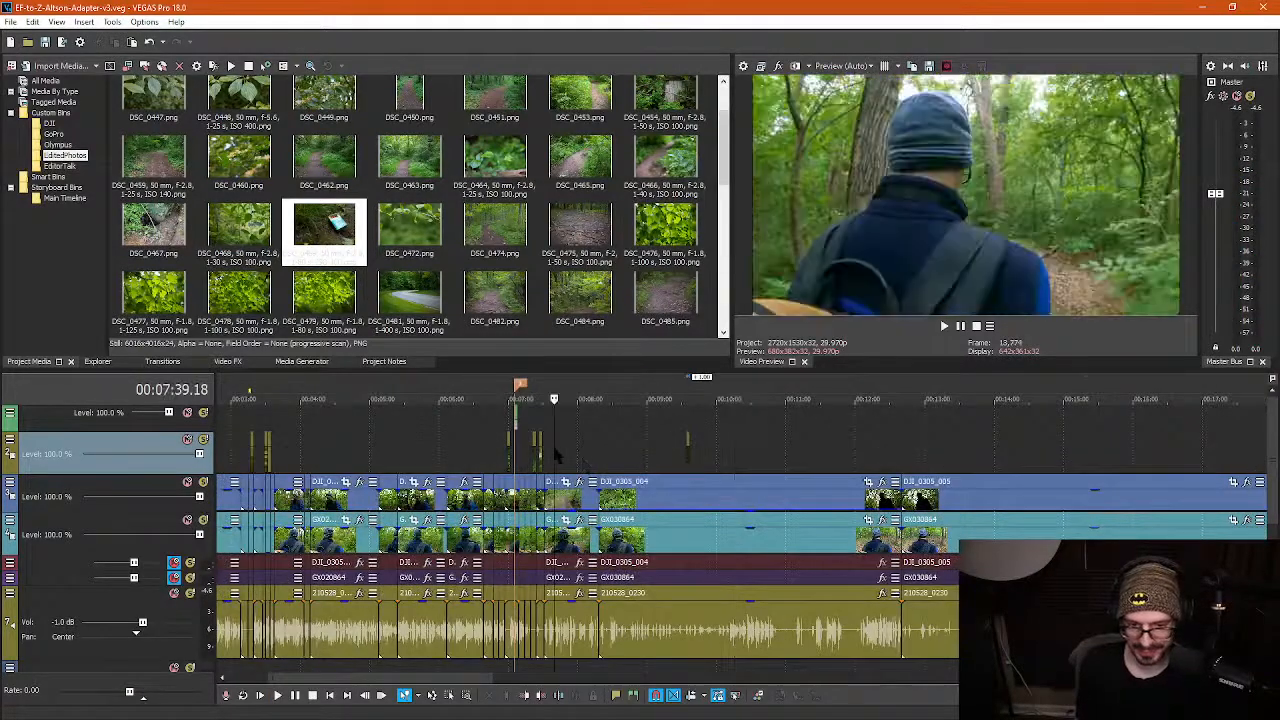
scroll(605, 462, "up", 2)
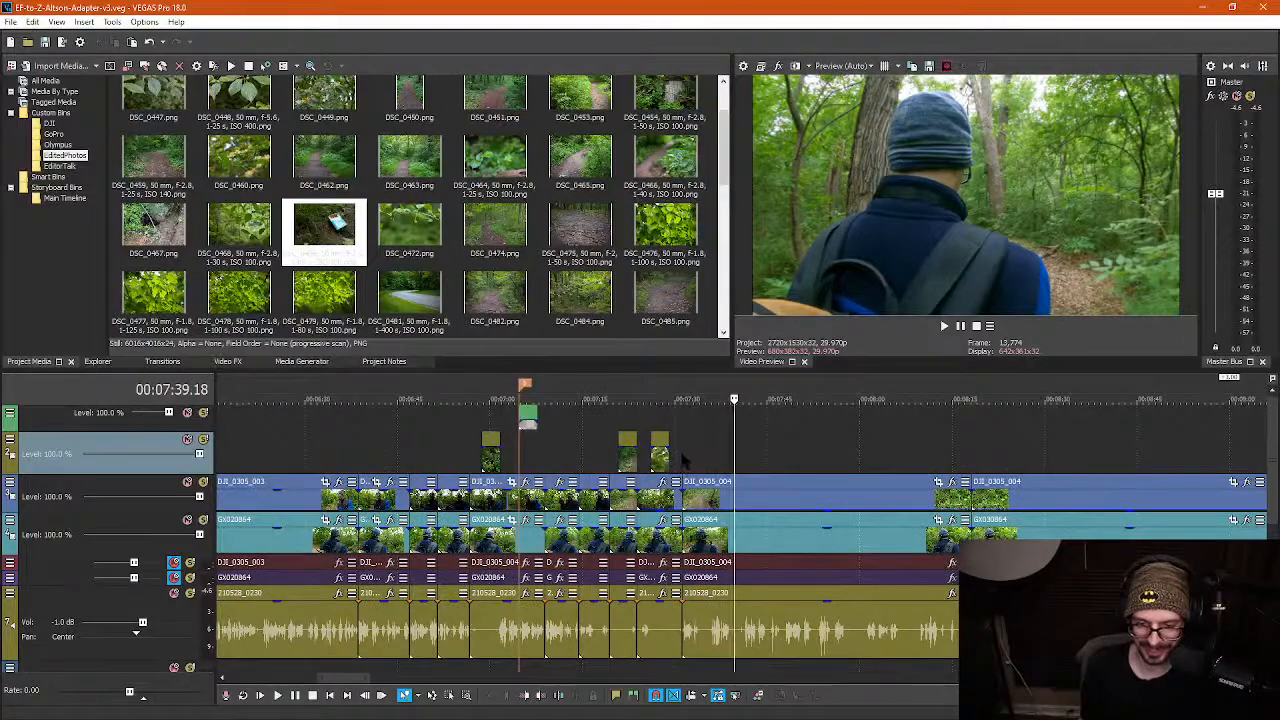
left_click(685, 460)
scroll(740, 470, "up", 2)
key("space")
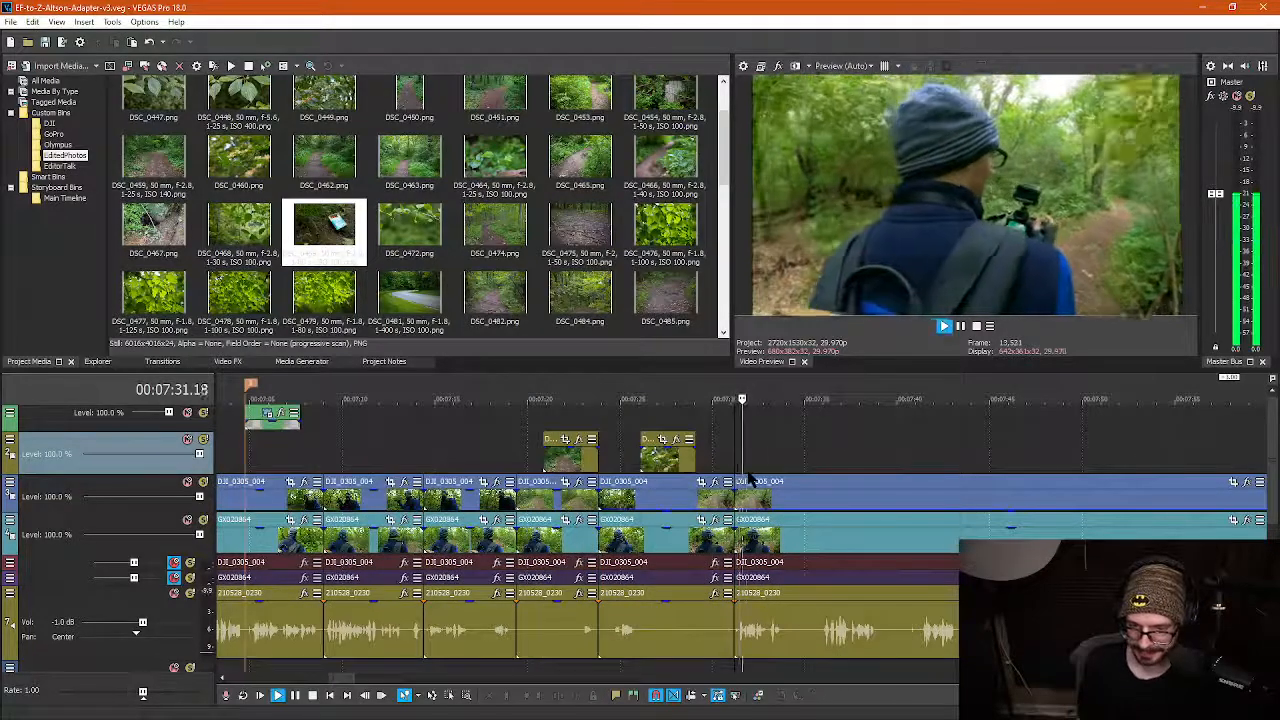
key("space")
left_click(826, 470)
key("space")
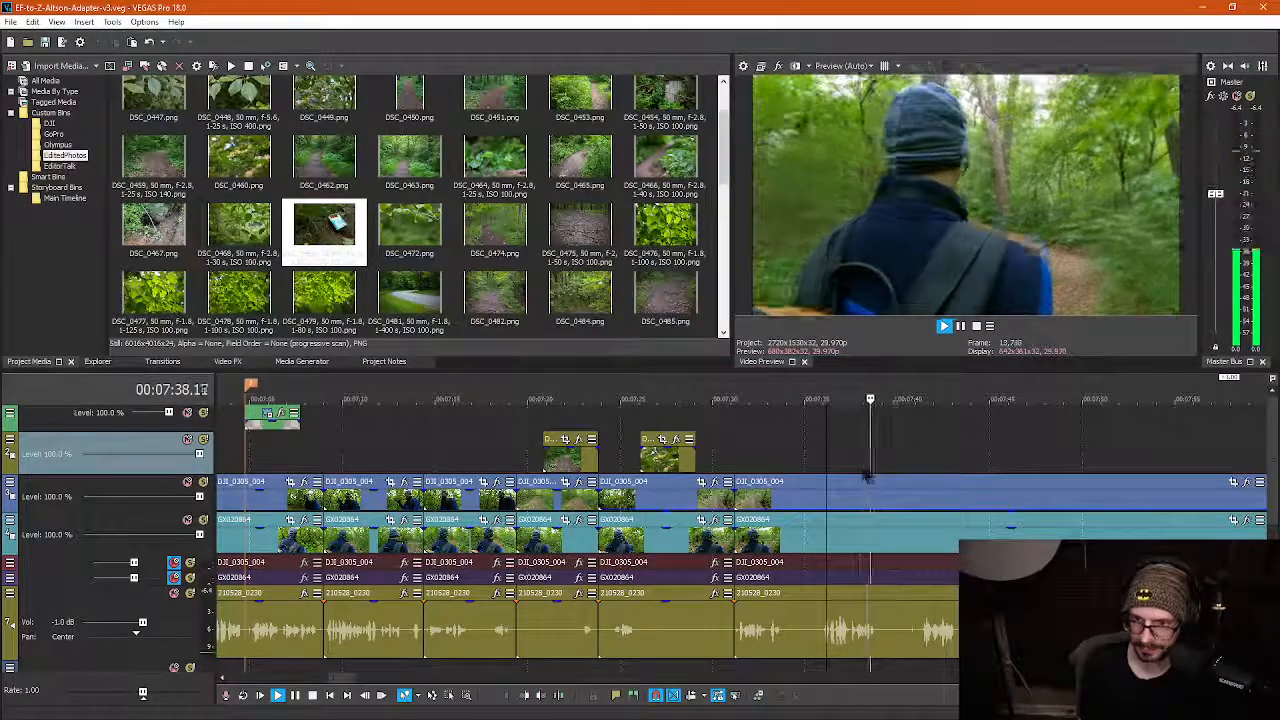
key("space")
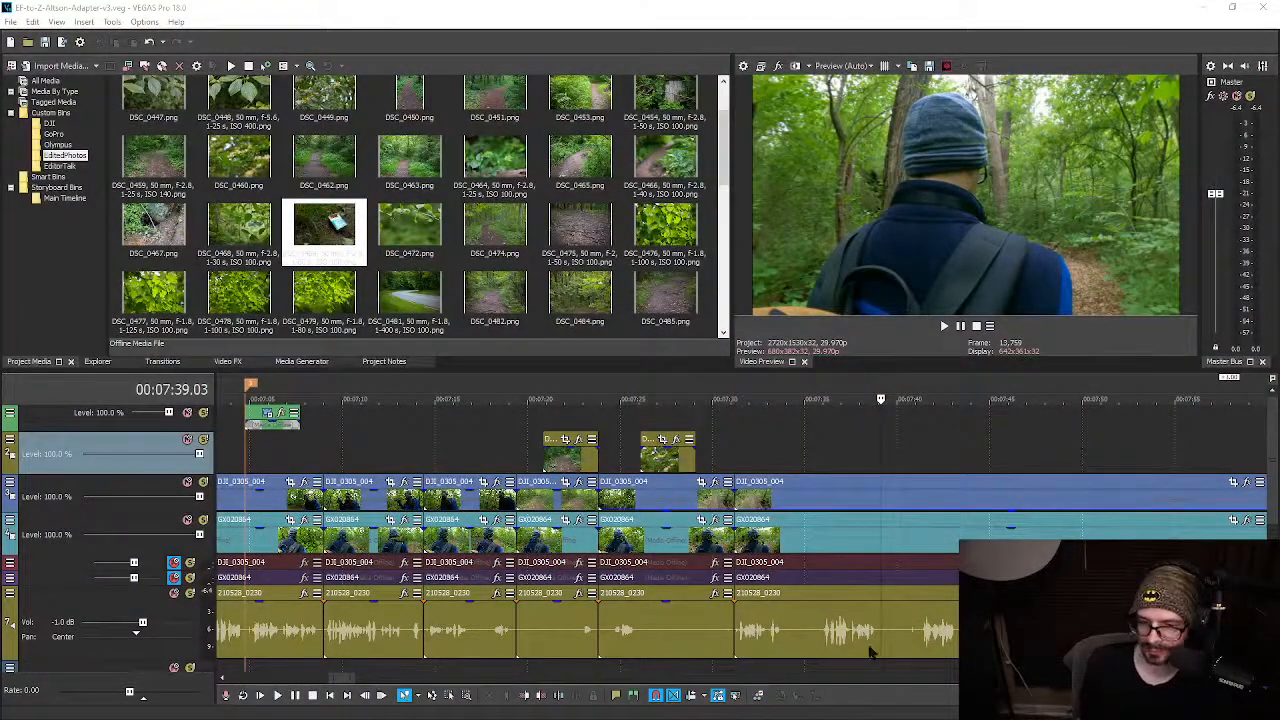
left_click(826, 455)
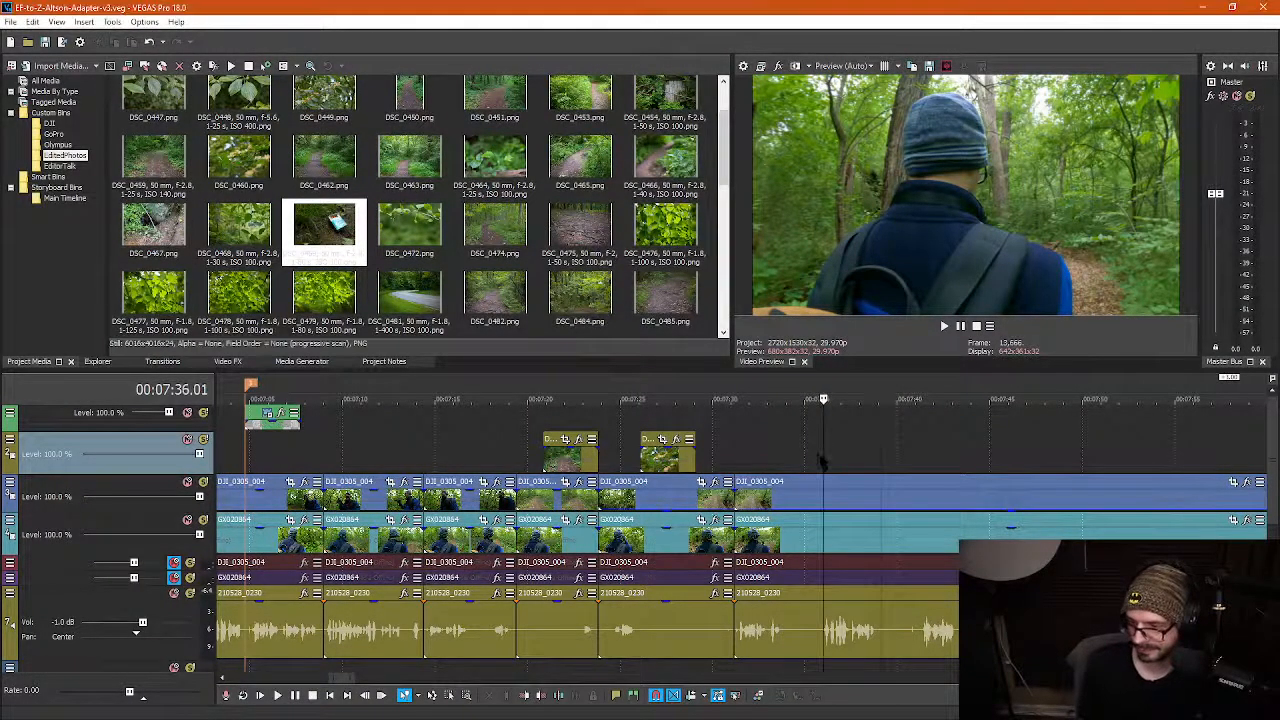
key("space")
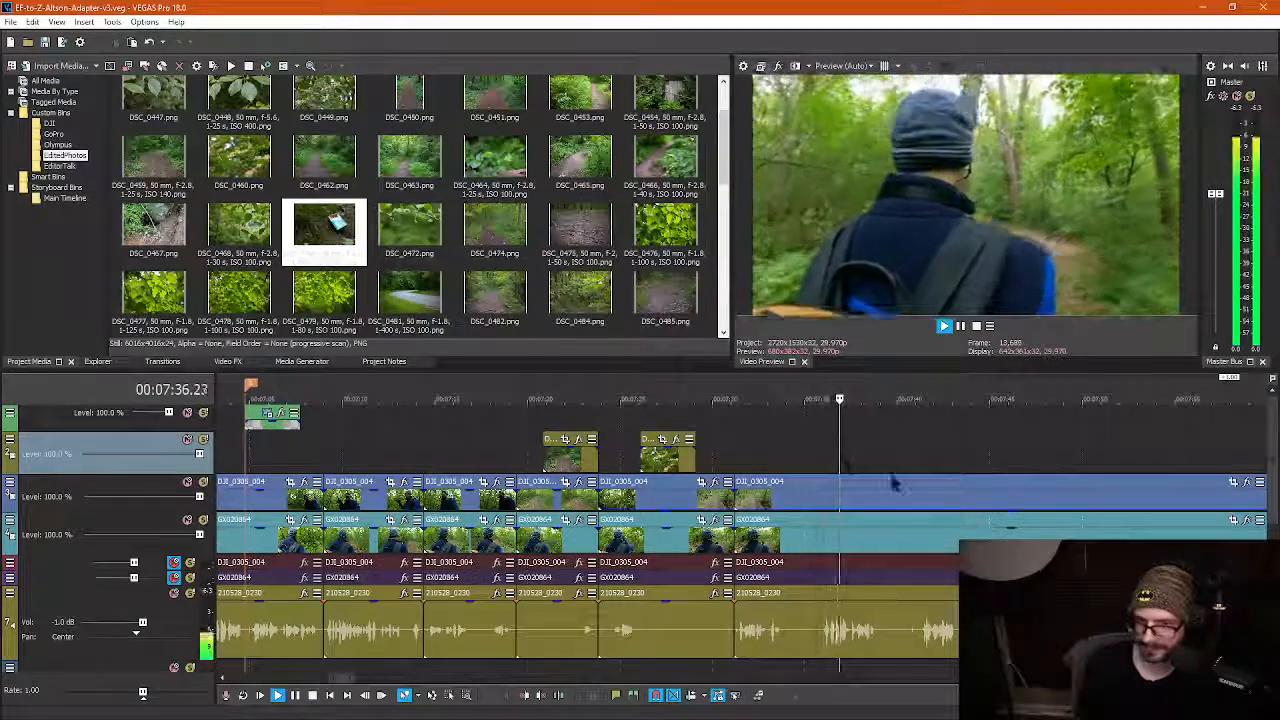
key("space")
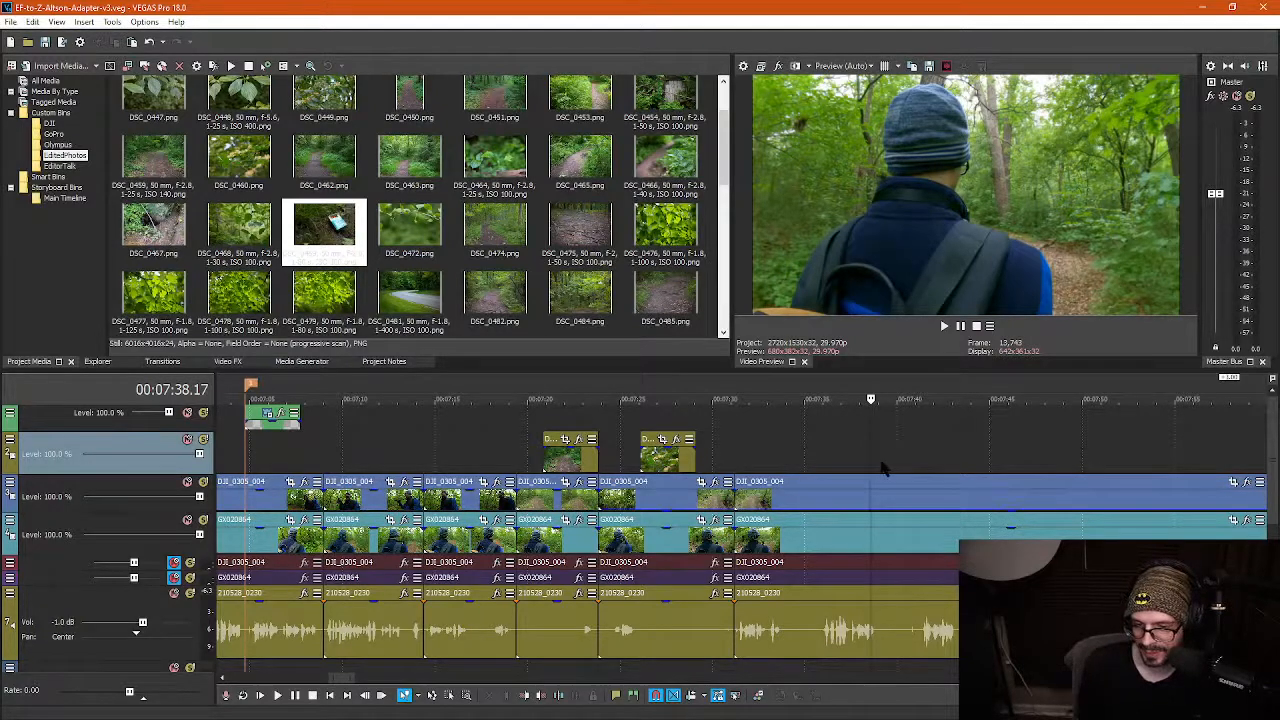
Add a marker named "low light AF broll" at 00:07:35.19
left_click(817, 462)
key("m")
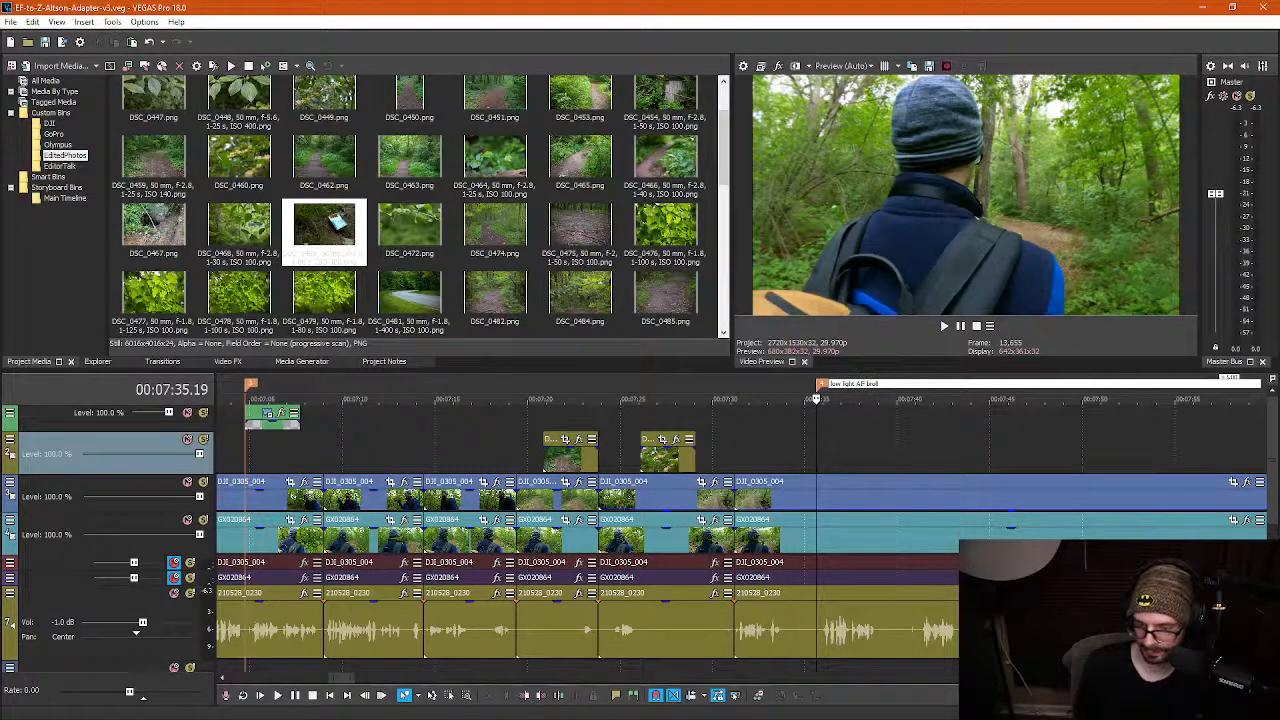
key("Return")
Split the grouped clips at 00:07:33.25 and 00:07:35.28, around the silence before the next speech
left_click(862, 429)
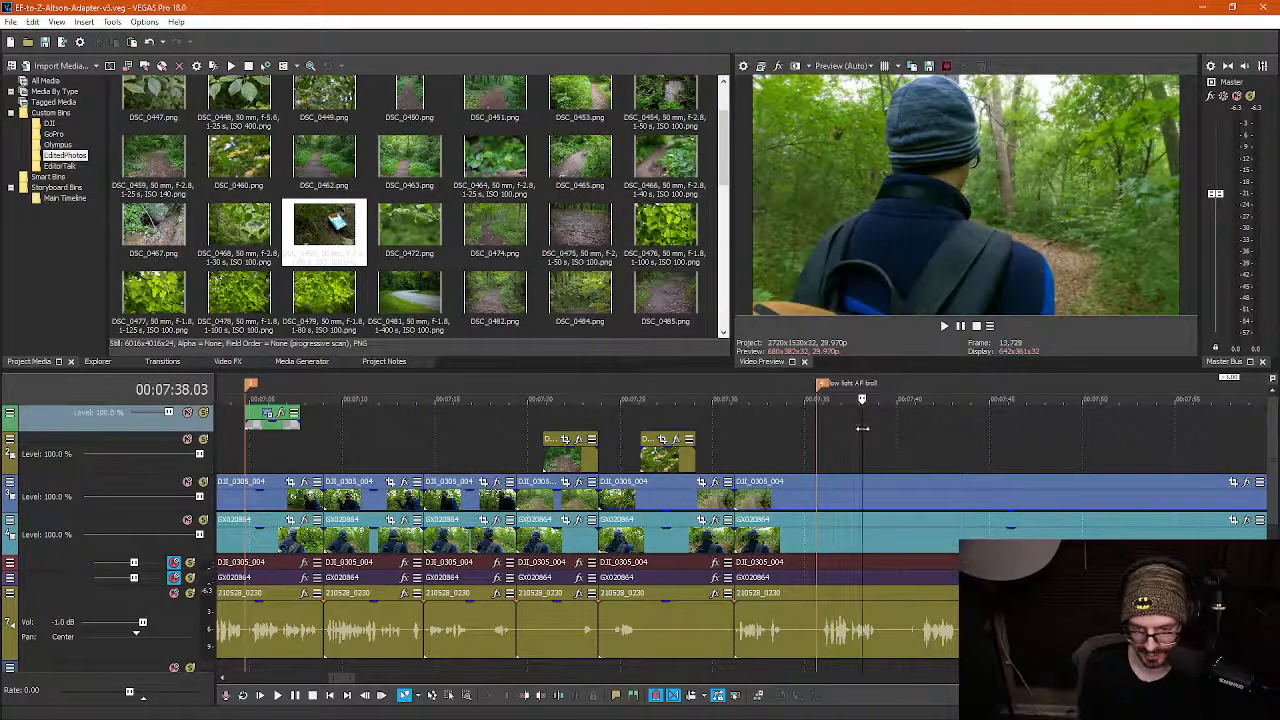
left_click(766, 460)
key("space")
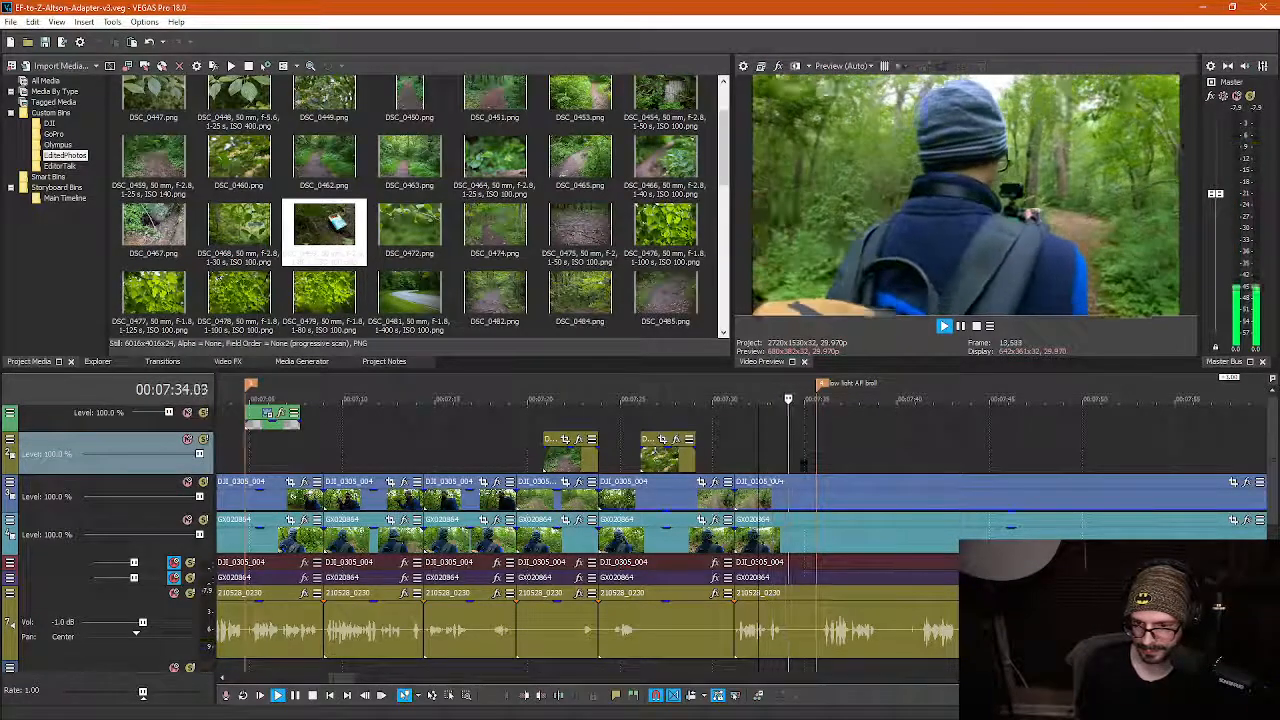
key("space")
scroll(780, 620, "up", 4)
left_click(700, 642)
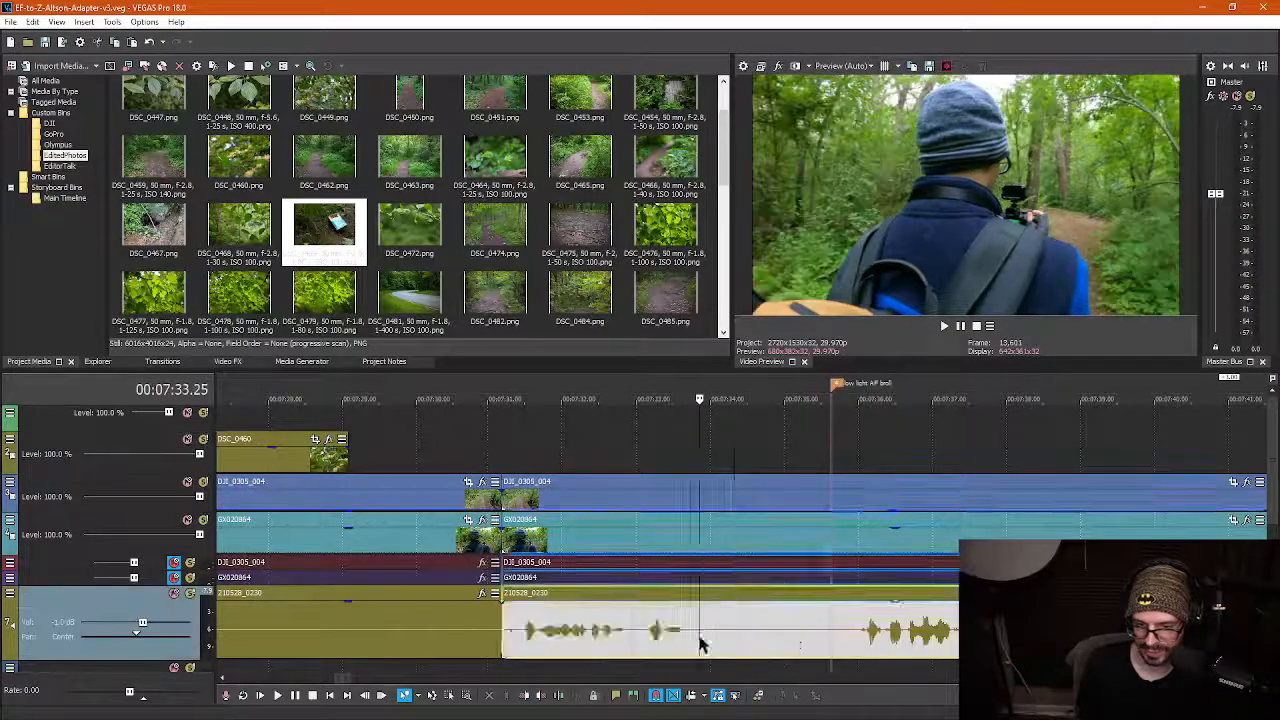
key("s")
left_click(852, 648)
key("s")
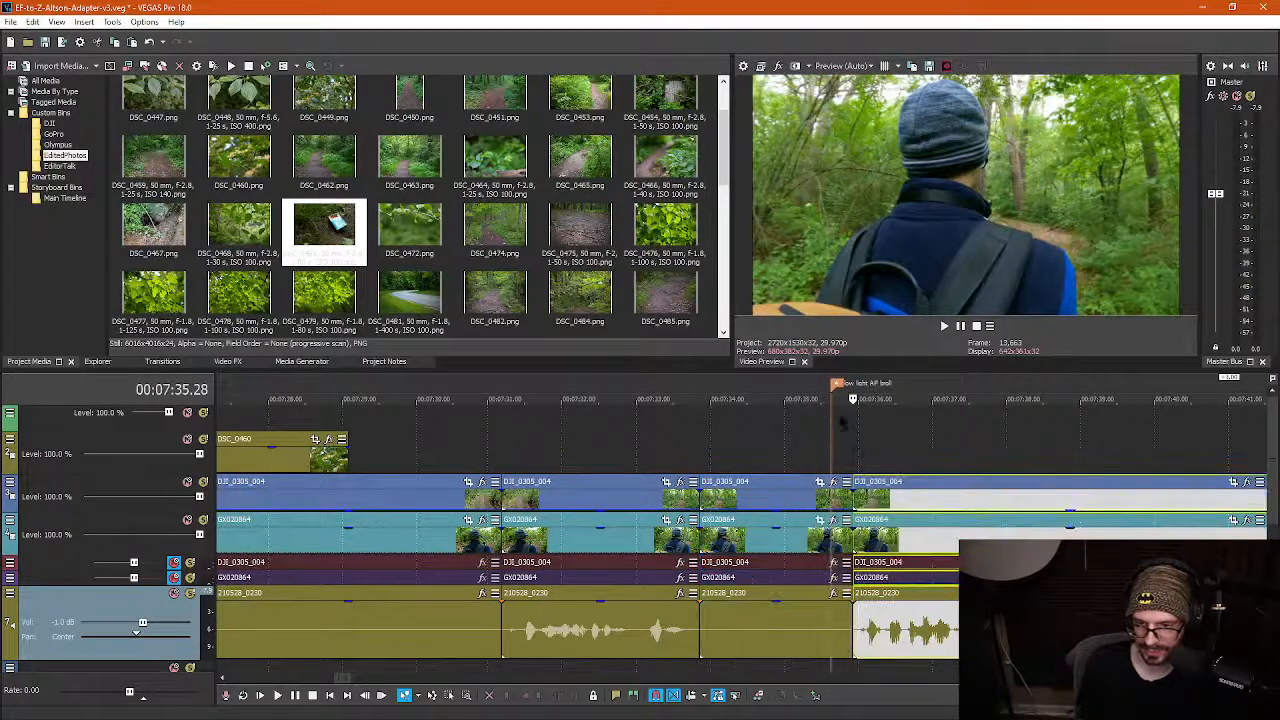
Move the low light AF broll marker past the second split, then delete the silent segment and close the gap on all tracks
left_click_drag(838, 385, 903, 385)
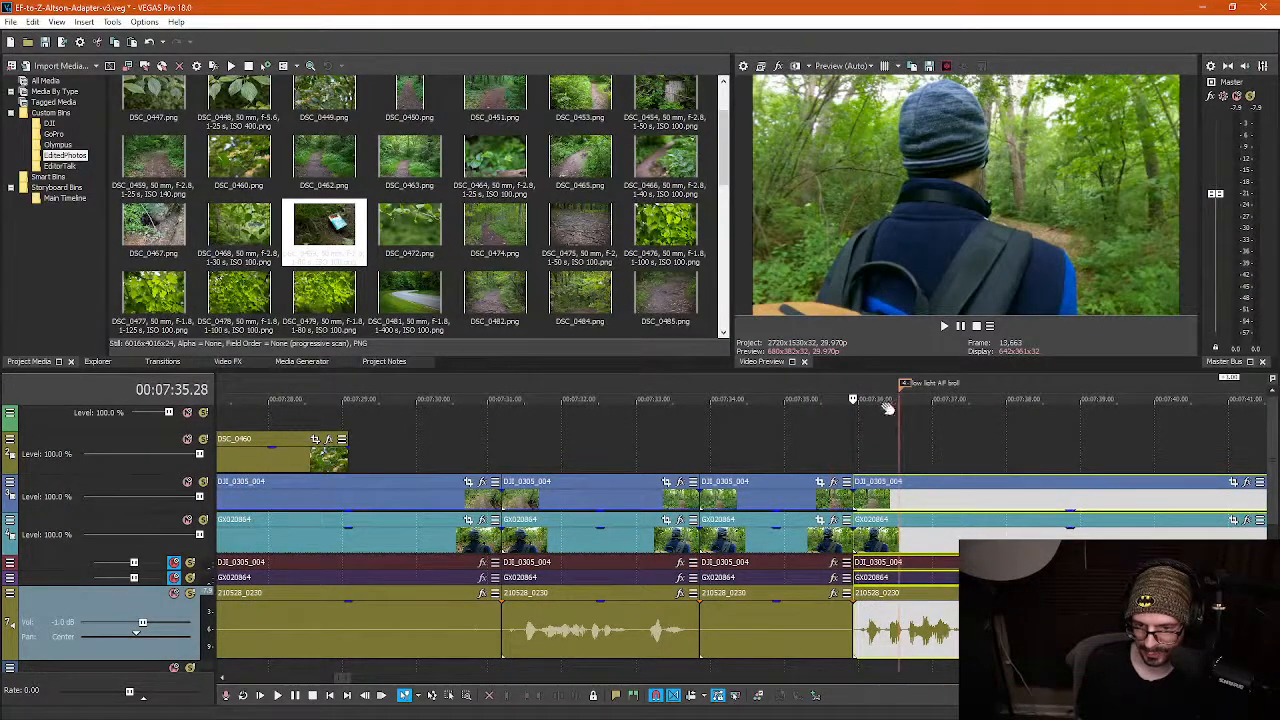
left_click(769, 552)
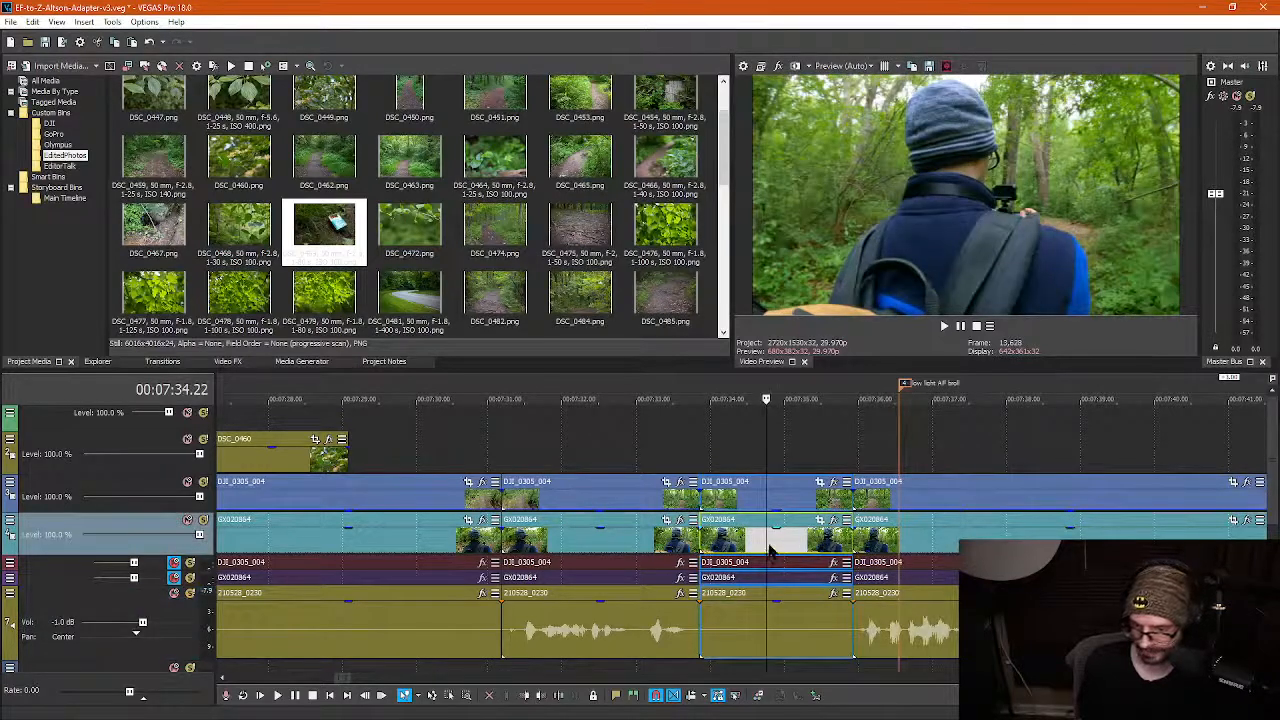
key("Delete")
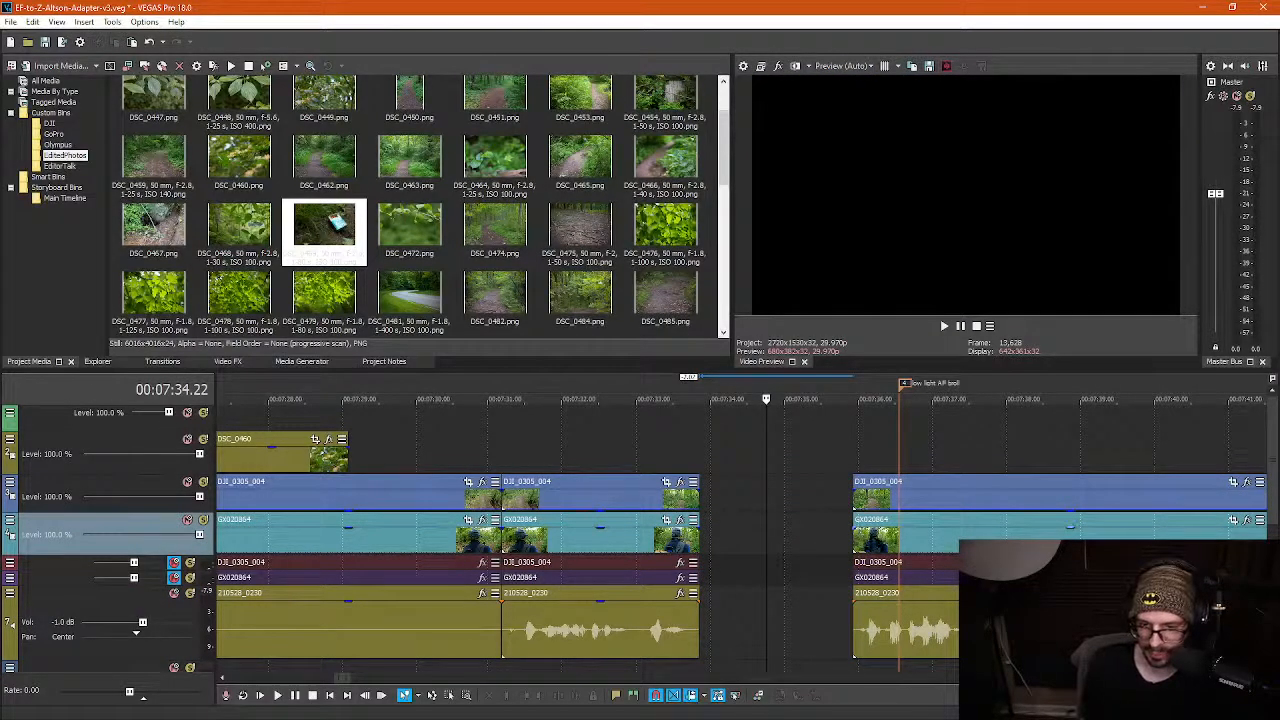
left_click_drag(880, 541, 728, 541)
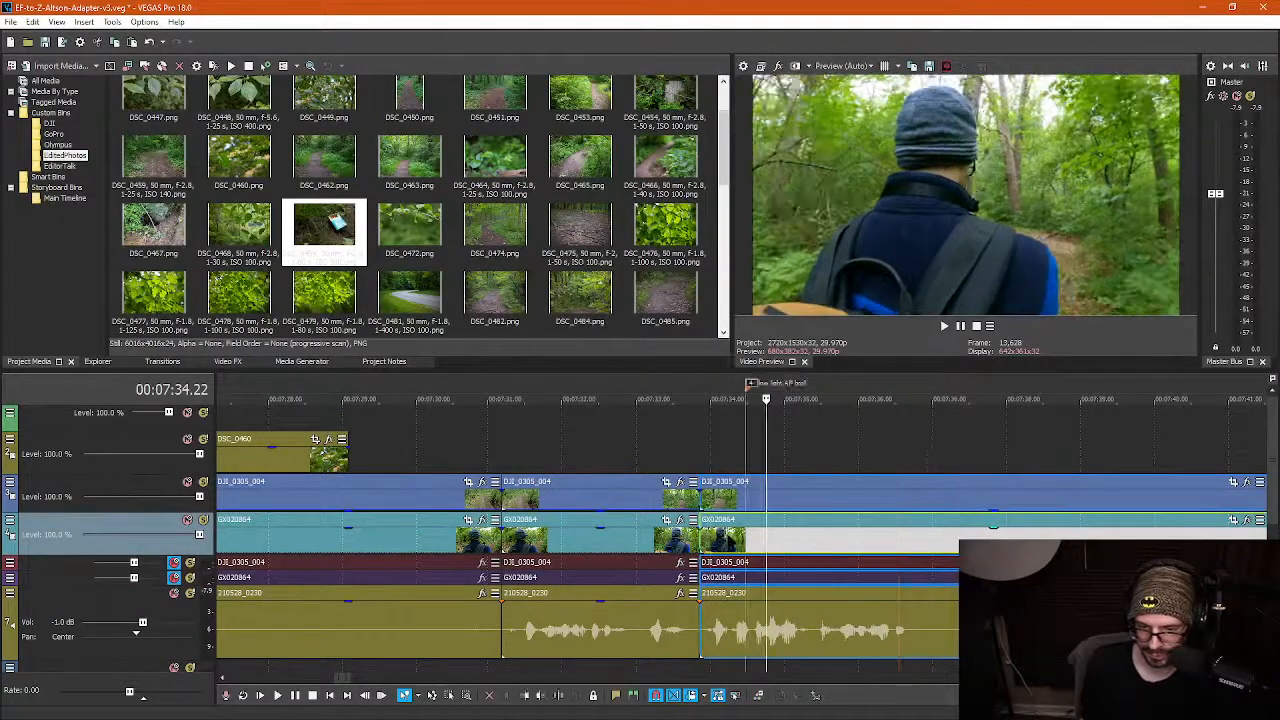
Move the low light AF broll marker back to the new cut at about 00:07:33.25
left_click(716, 451)
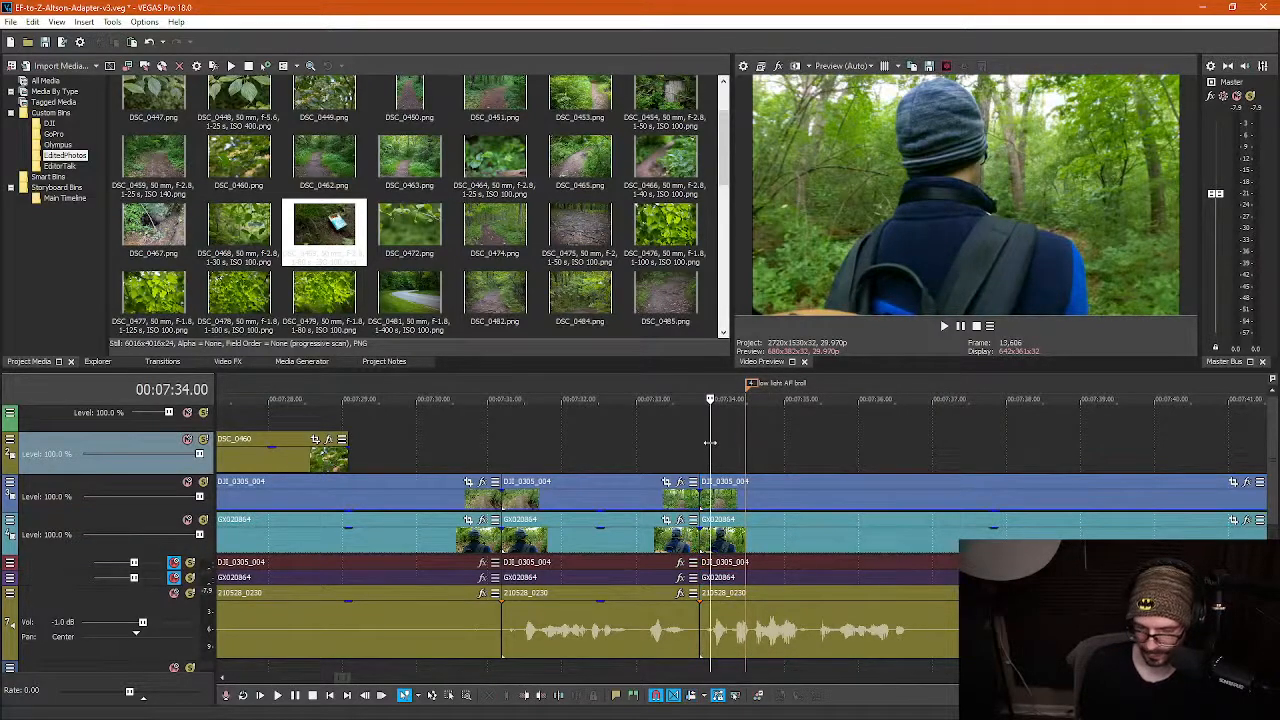
left_click_drag(752, 384, 704, 394)
Play on from the low light AF broll marker and split the grouped clips at 00:07:45.25, just before the next speech
left_click(782, 455)
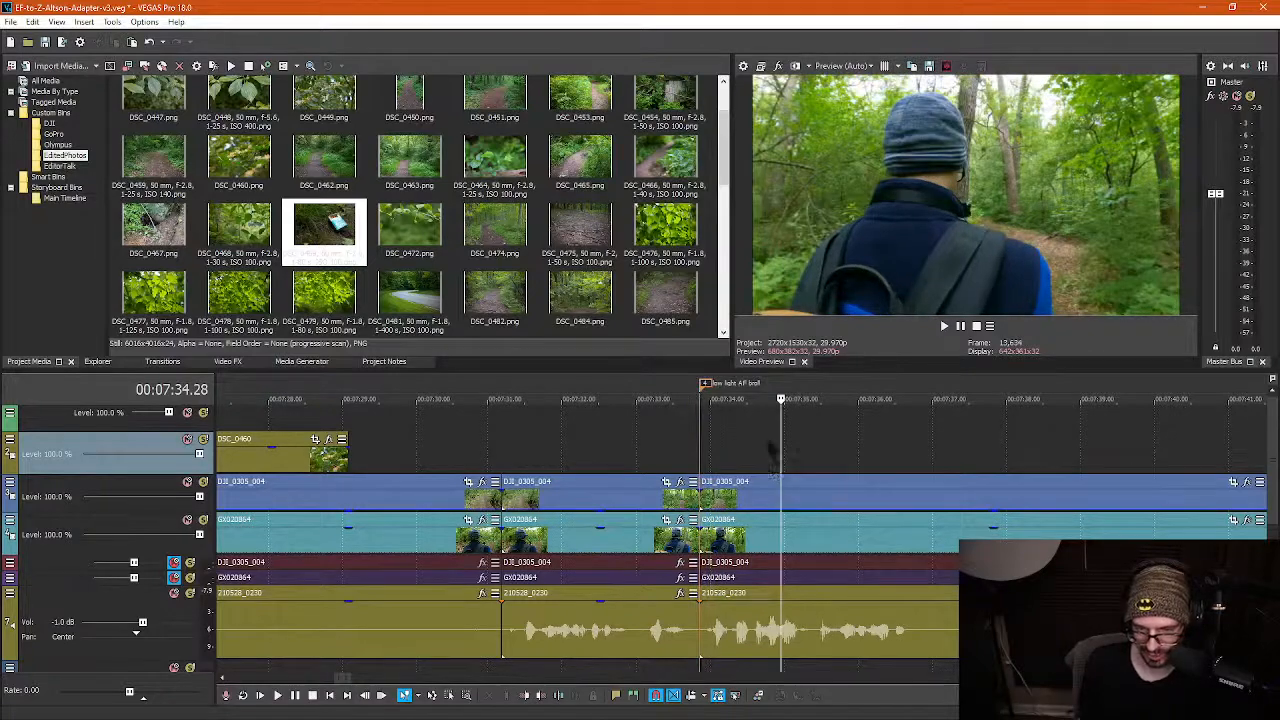
left_click(768, 450)
key("space")
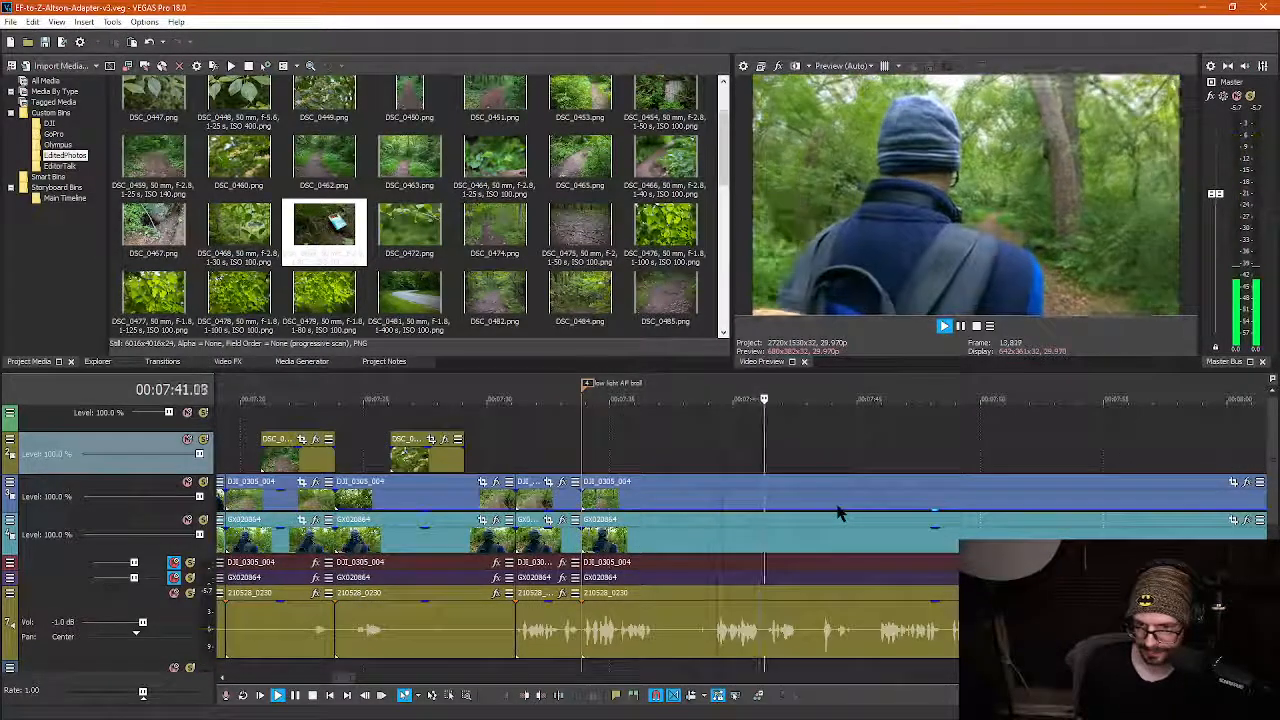
key("l")
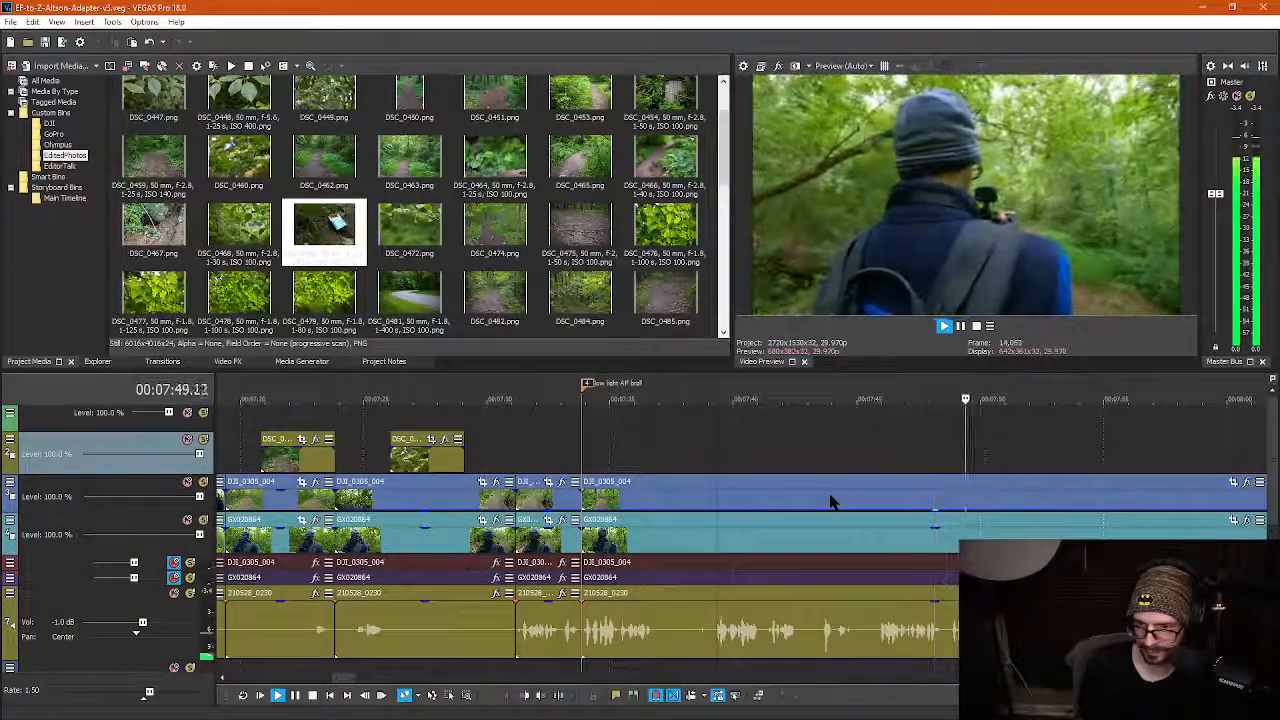
left_click(883, 645)
scroll(783, 645, "up", 3)
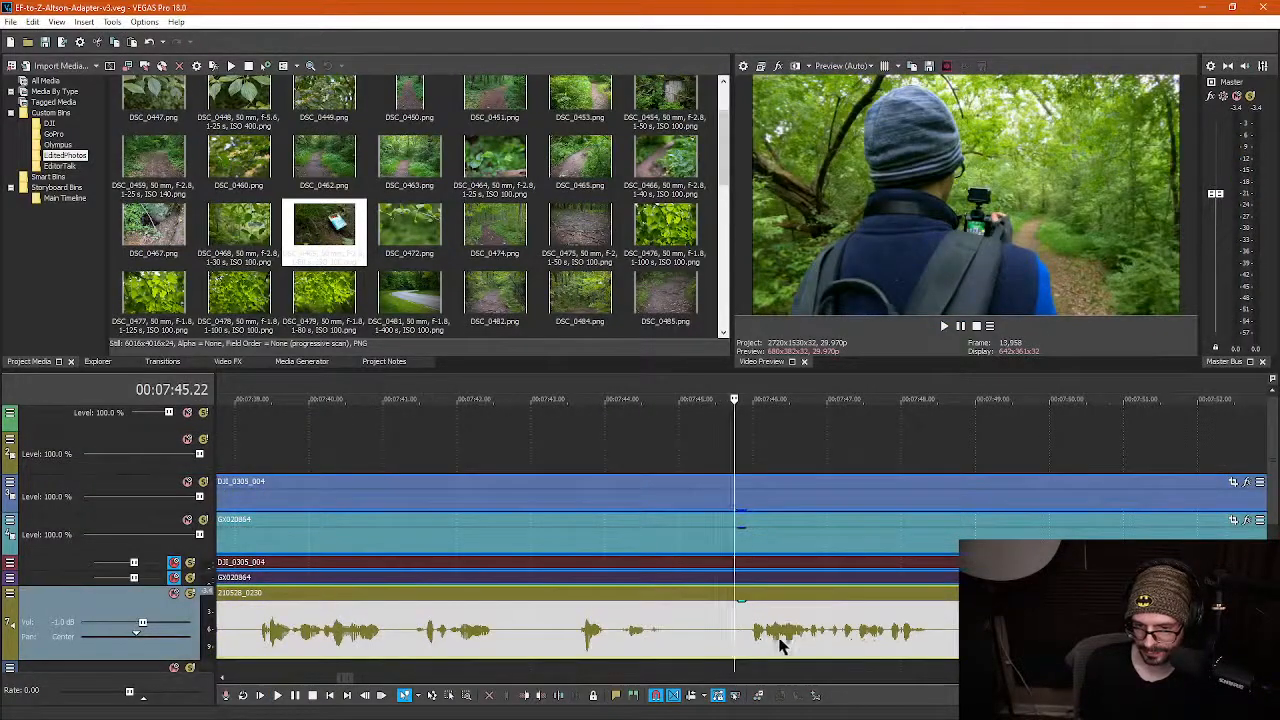
left_click(741, 638)
key("s")
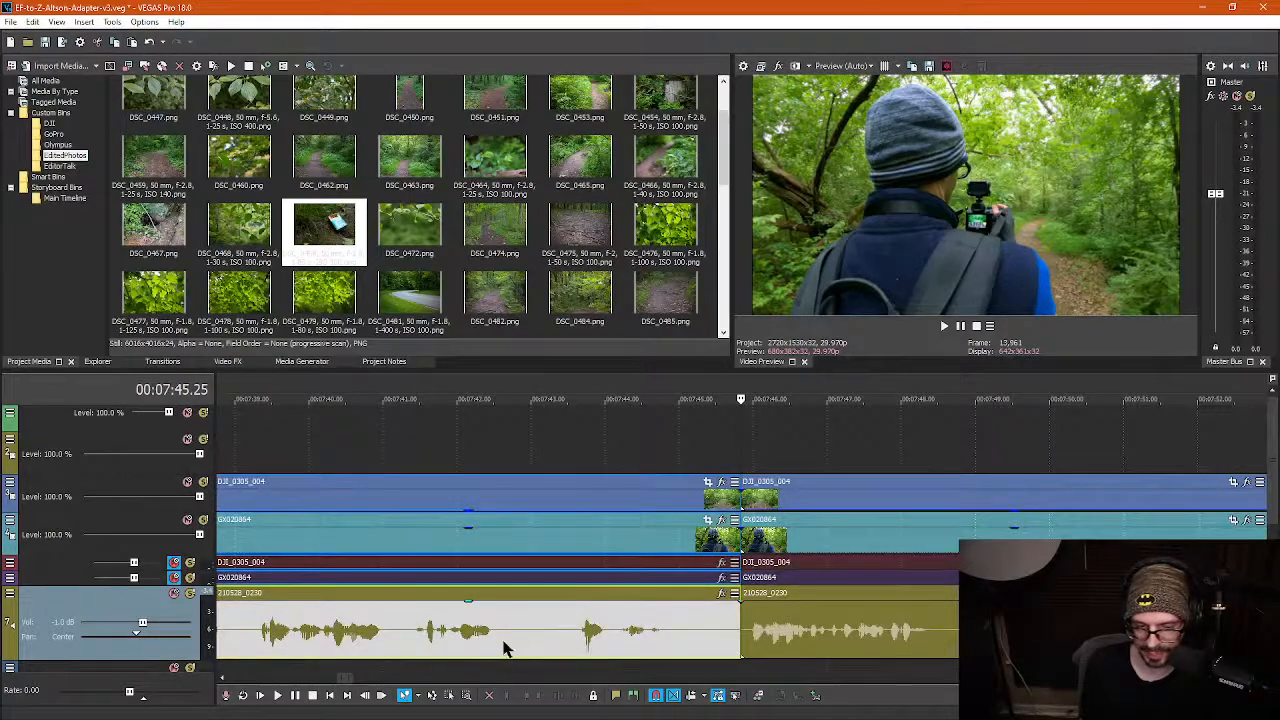
Split the grouped clips just after 00:07:42 and delete the unneeded segment up to the cut at 00:07:45.25
left_click(503, 645)
key("s")
left_click(571, 640)
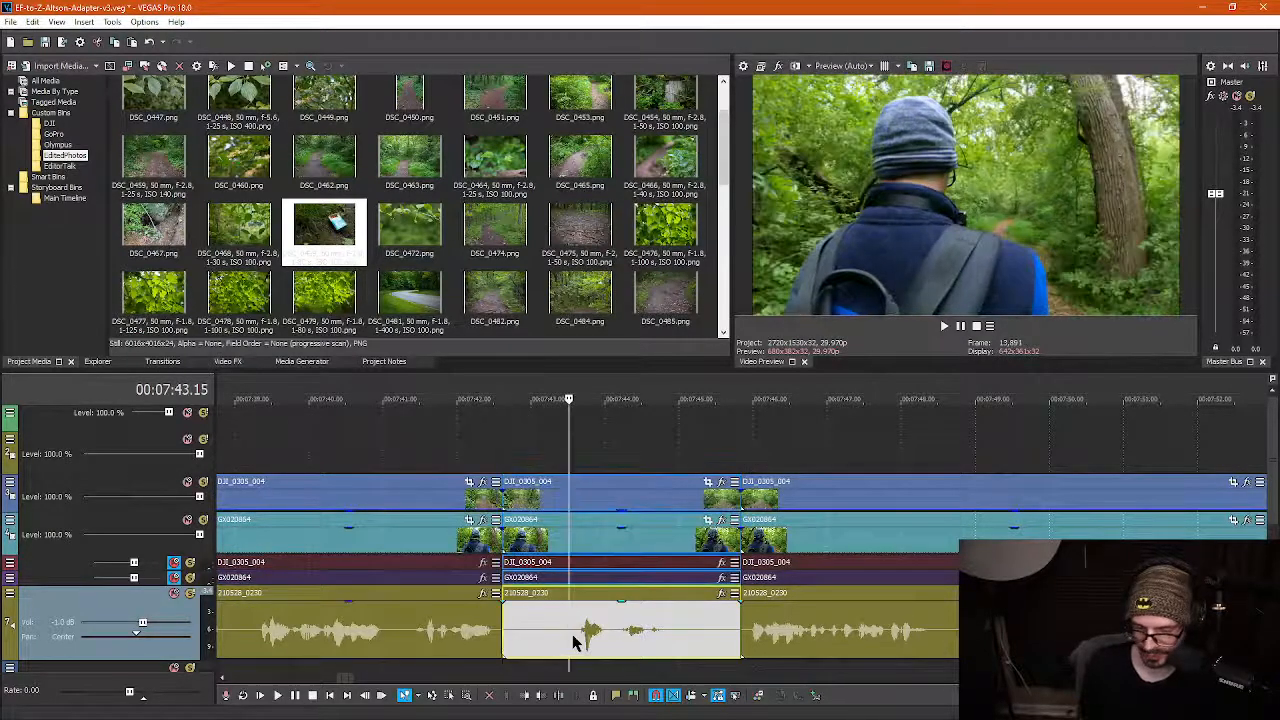
key("Delete")
Split the grouped clips at 00:07:39.07 and about 00:07:36.22, around the silence after the low light AF broll marker
left_click(392, 652)
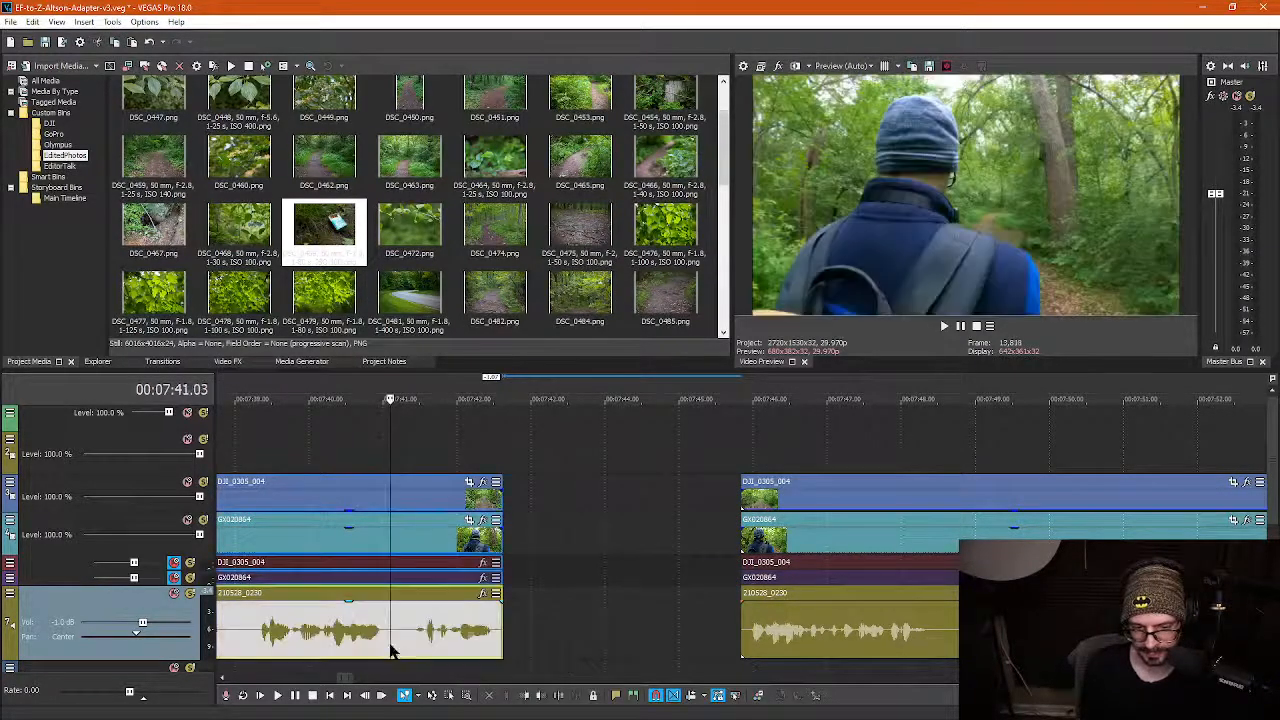
scroll(413, 648, "down", 3)
left_click(643, 633)
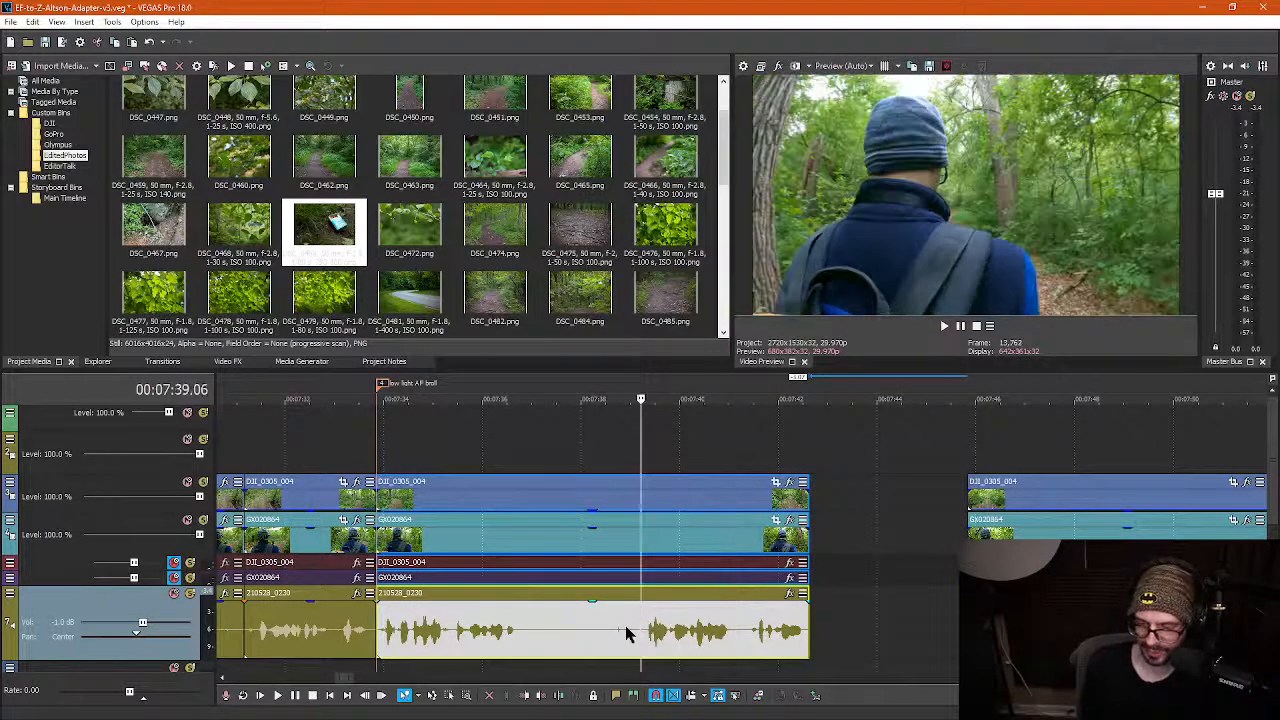
key("space")
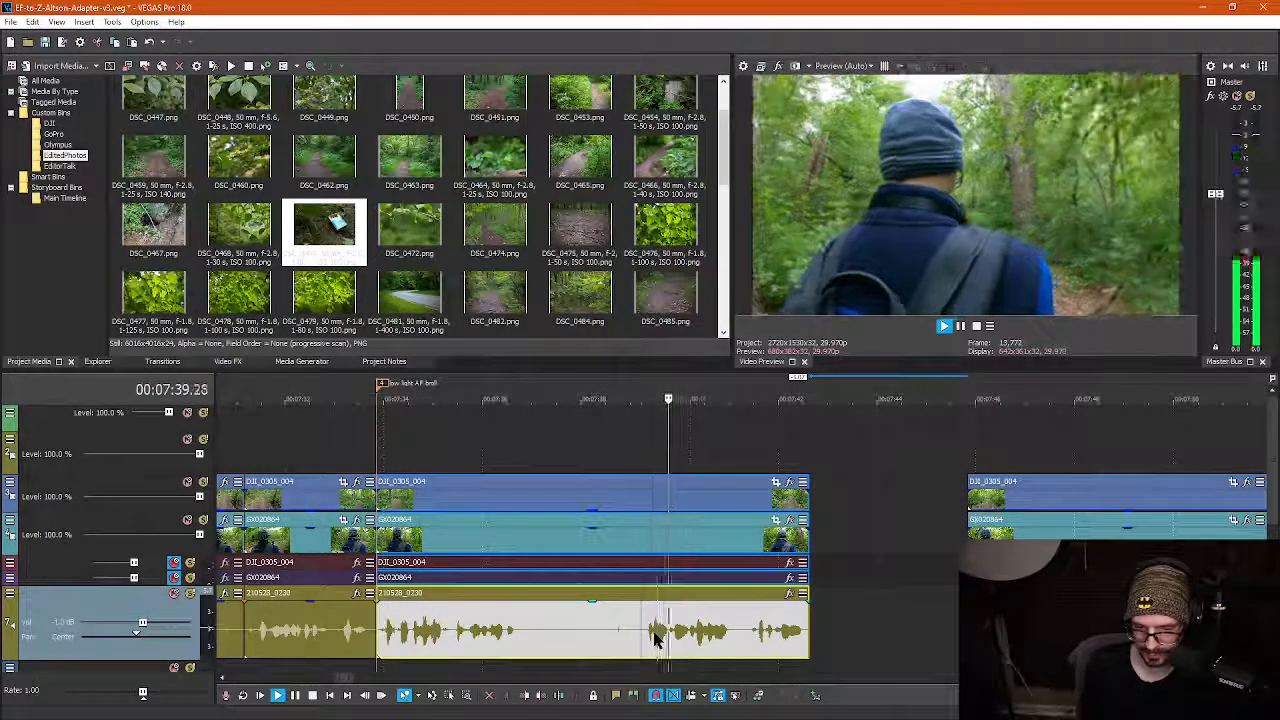
key("space")
left_click(641, 645)
key("s")
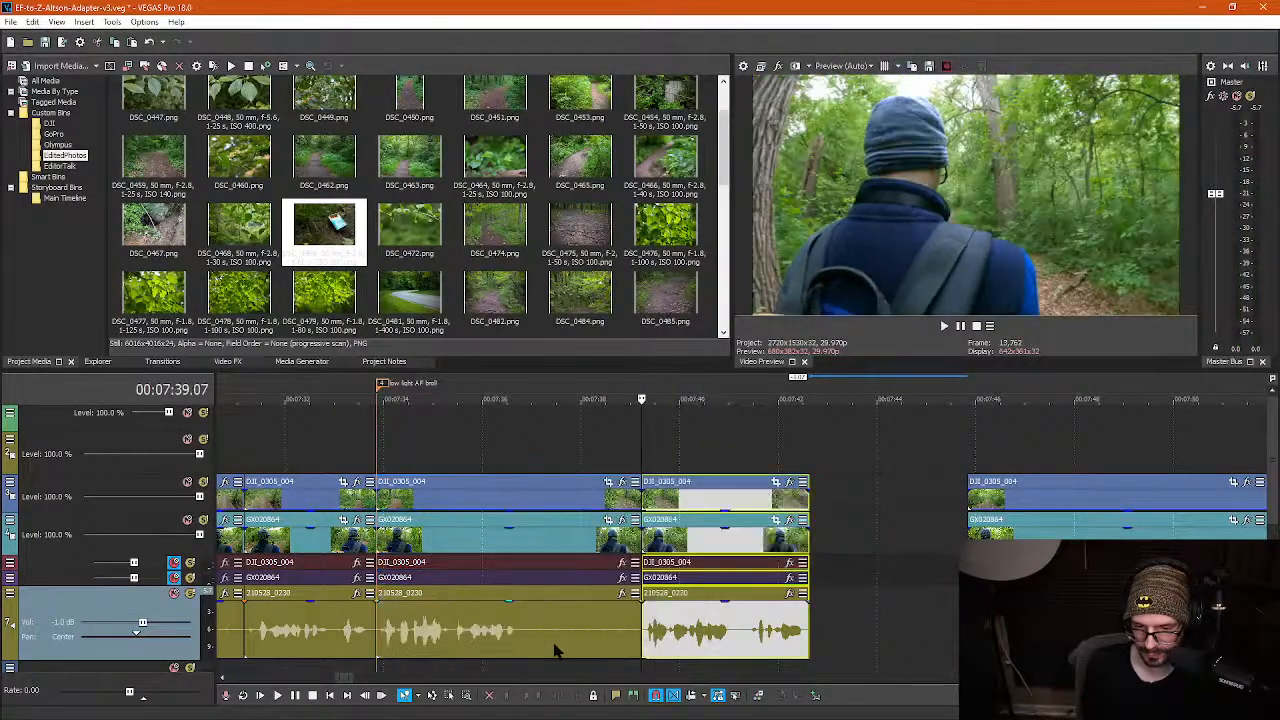
left_click(518, 642)
key("s")
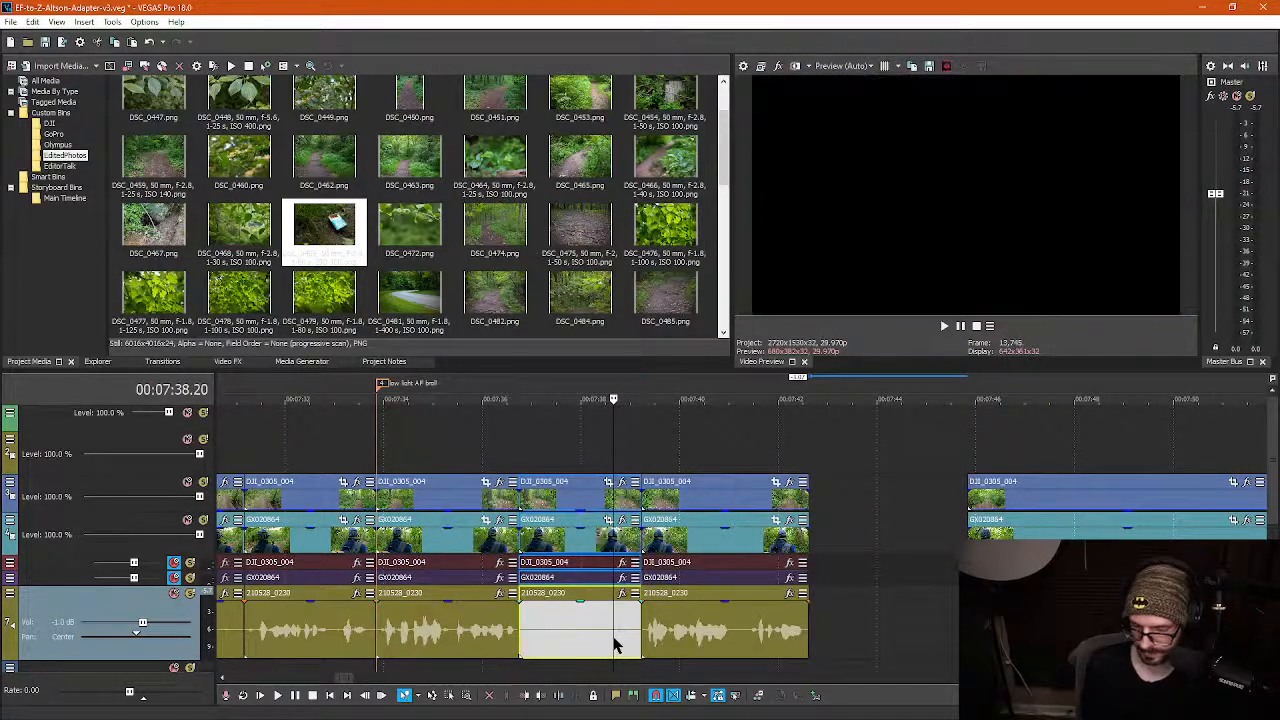
Delete the silent segment before 00:07:39.07 and close both open gaps on all tracks
key("Delete")
left_click_drag(736, 550, 613, 552)
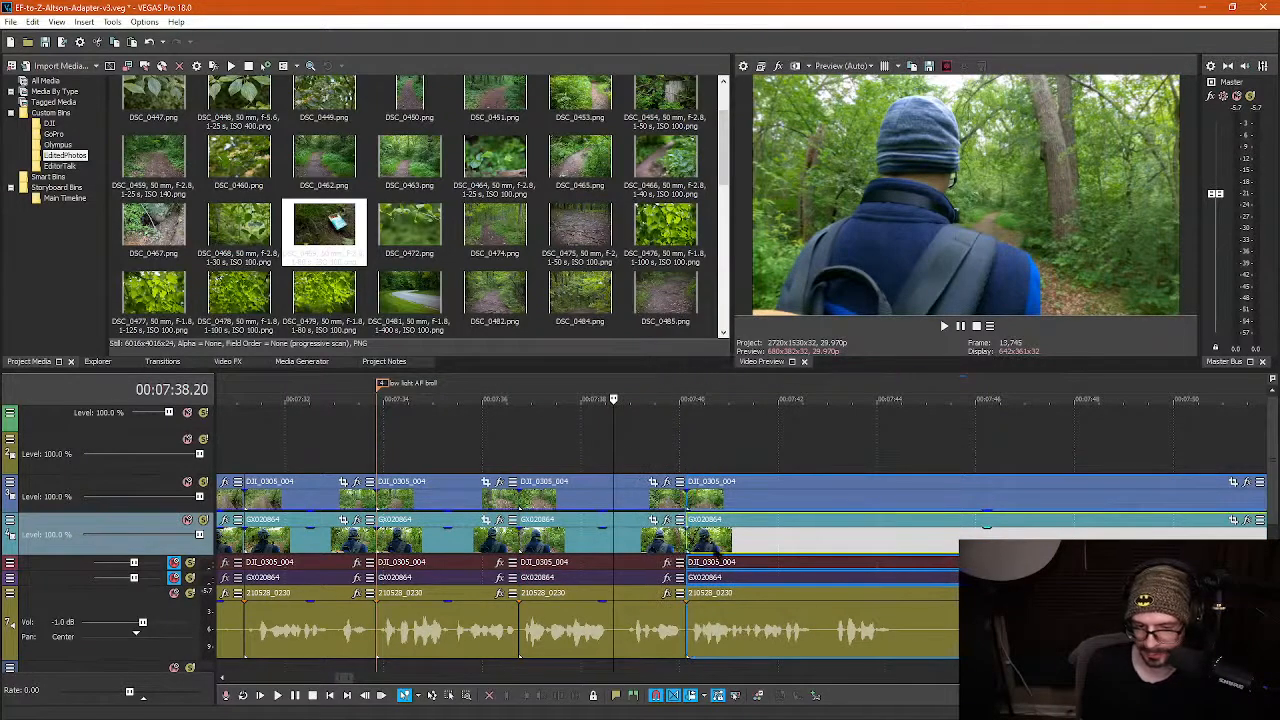
Listen to the speech after the cut at 00:07:36.22 and add a marker there named "menu pinpoint AF"
left_click(551, 452)
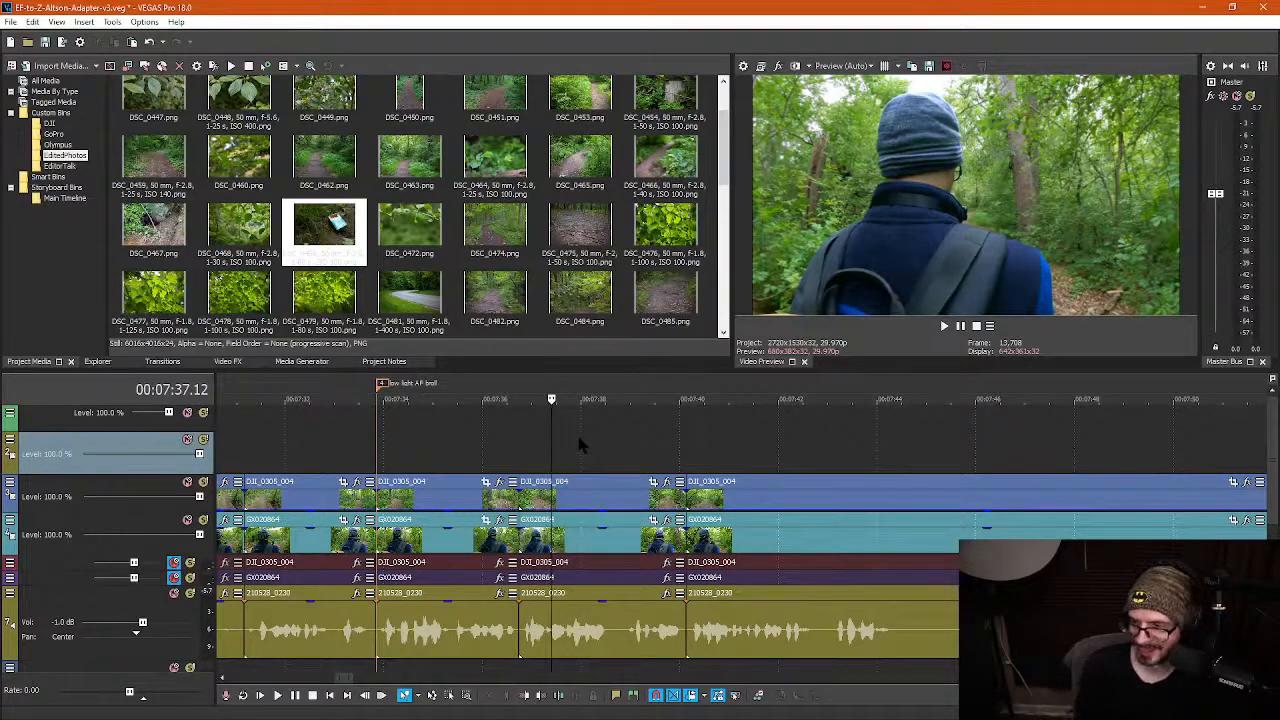
left_click(530, 454)
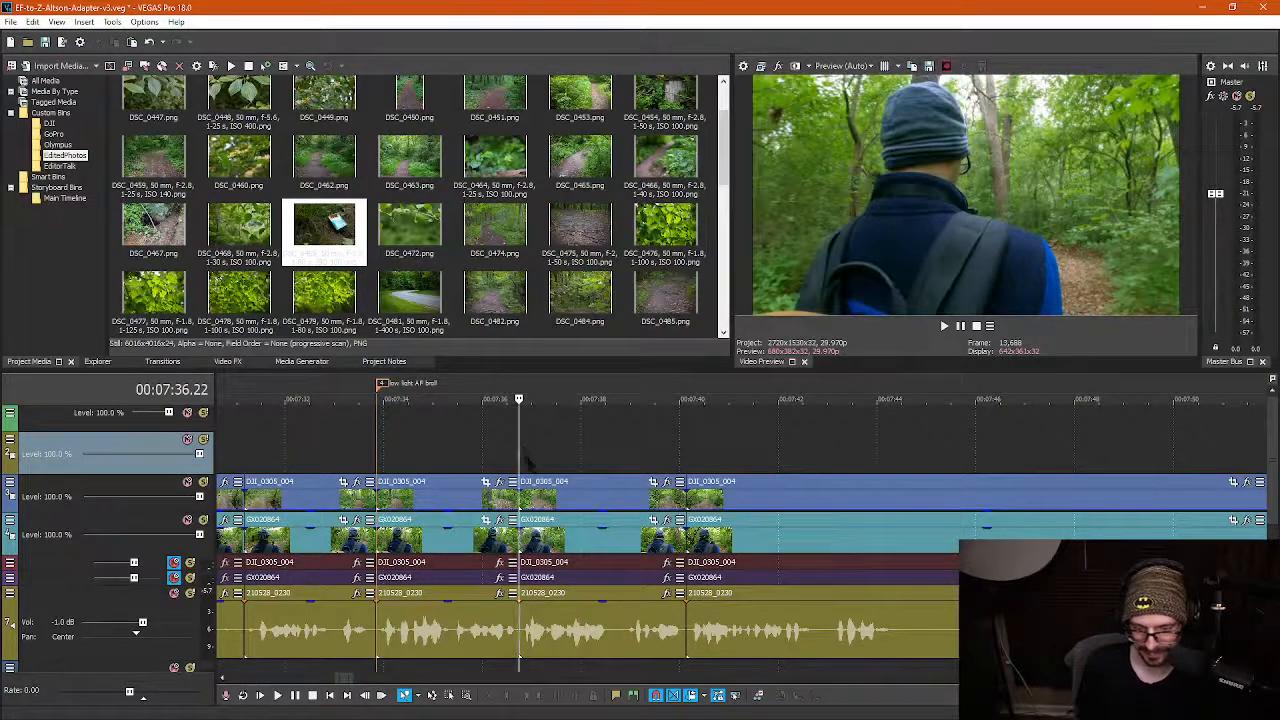
key("space")
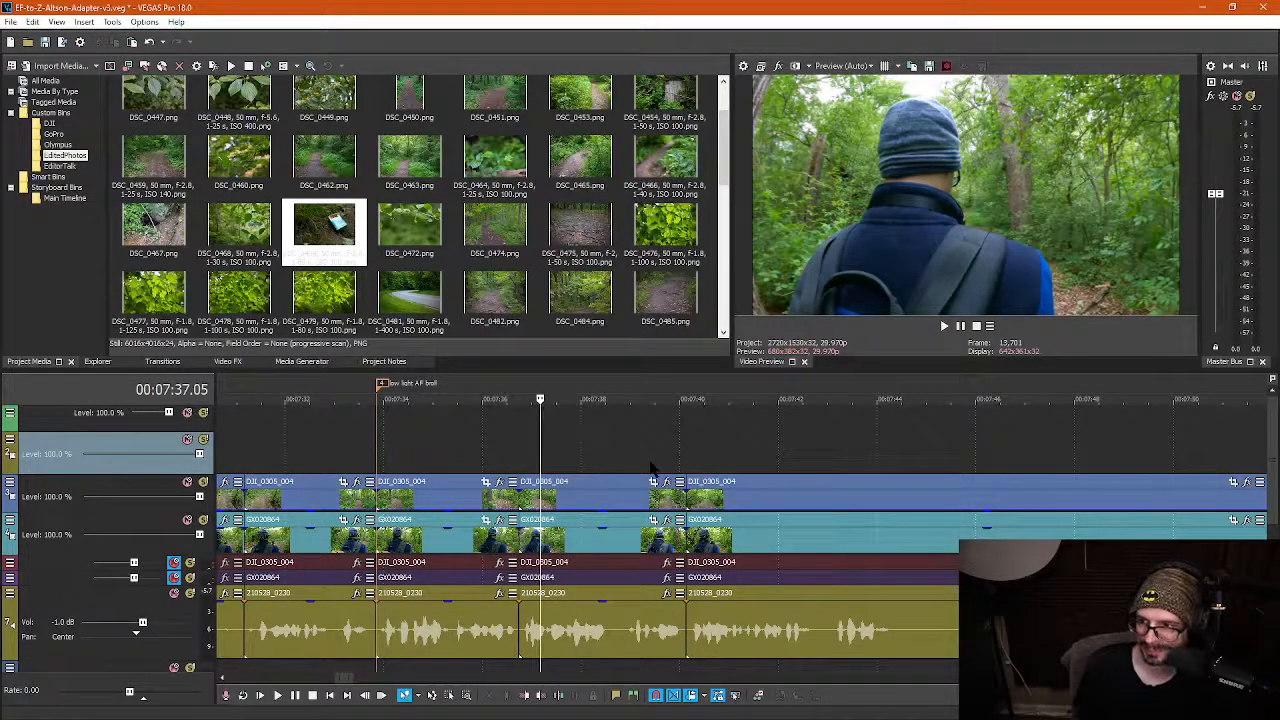
left_click(507, 462)
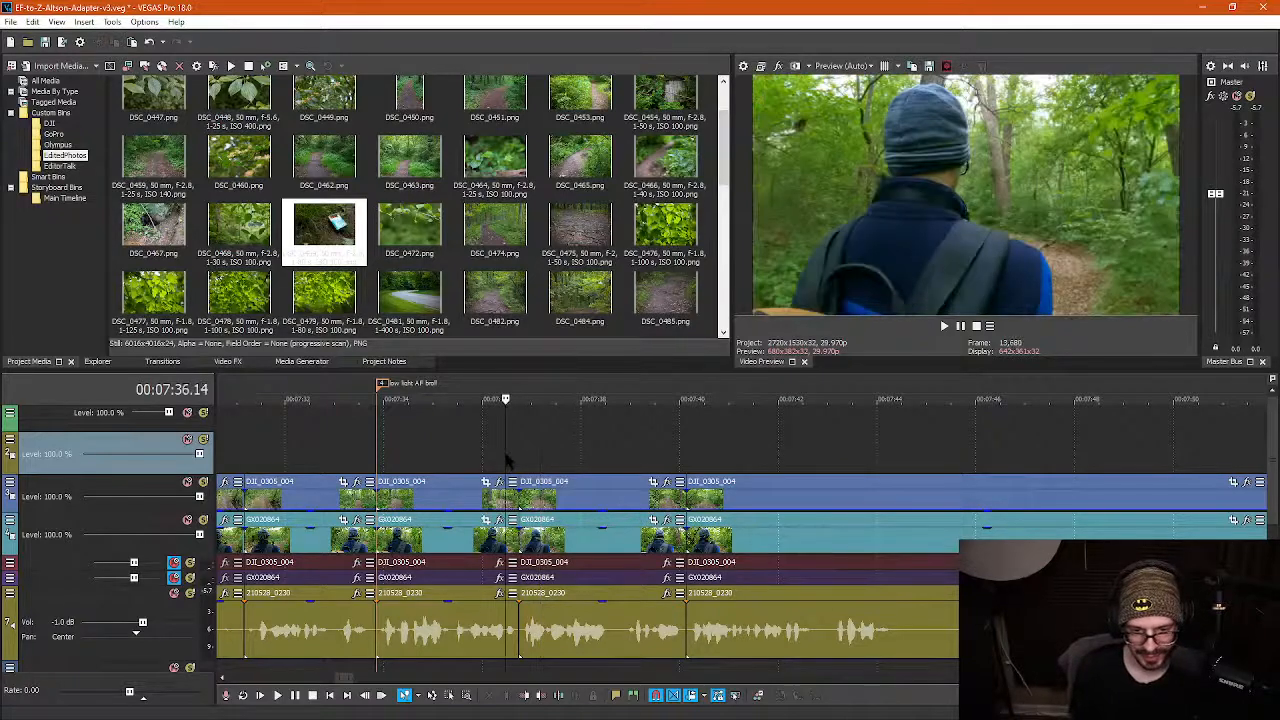
key("space")
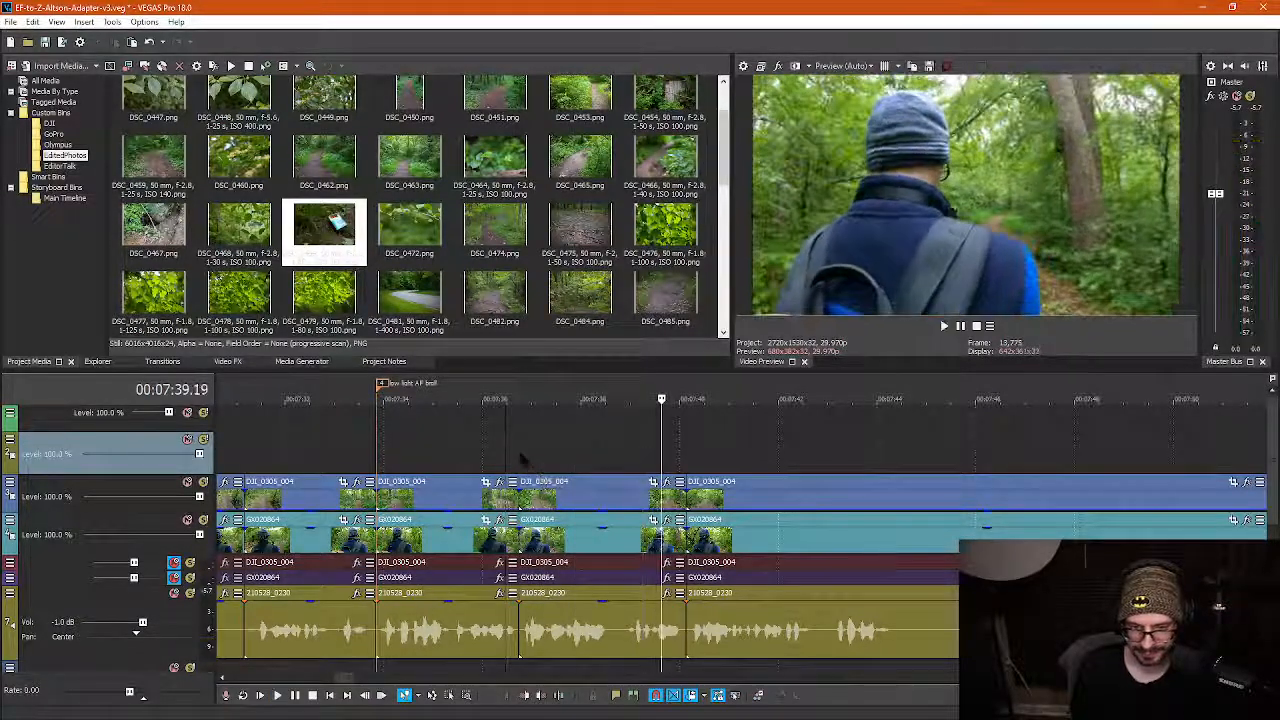
key("space")
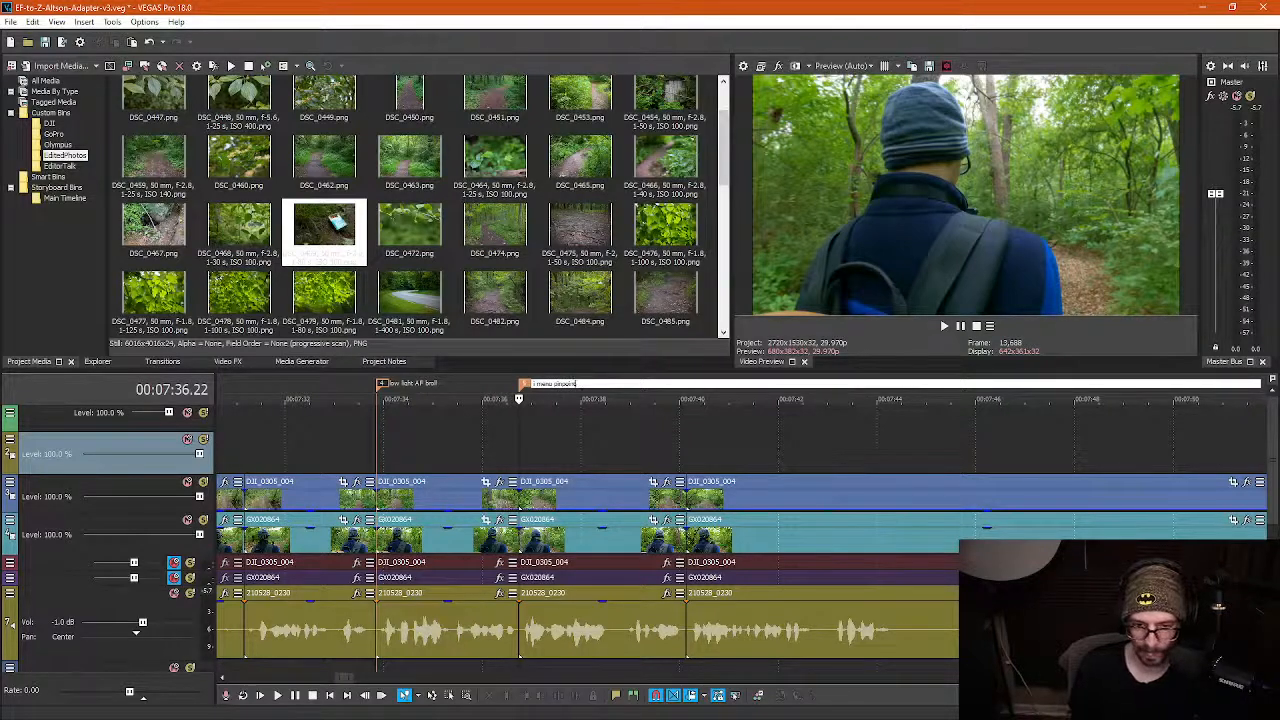
type("F")
key("Return")
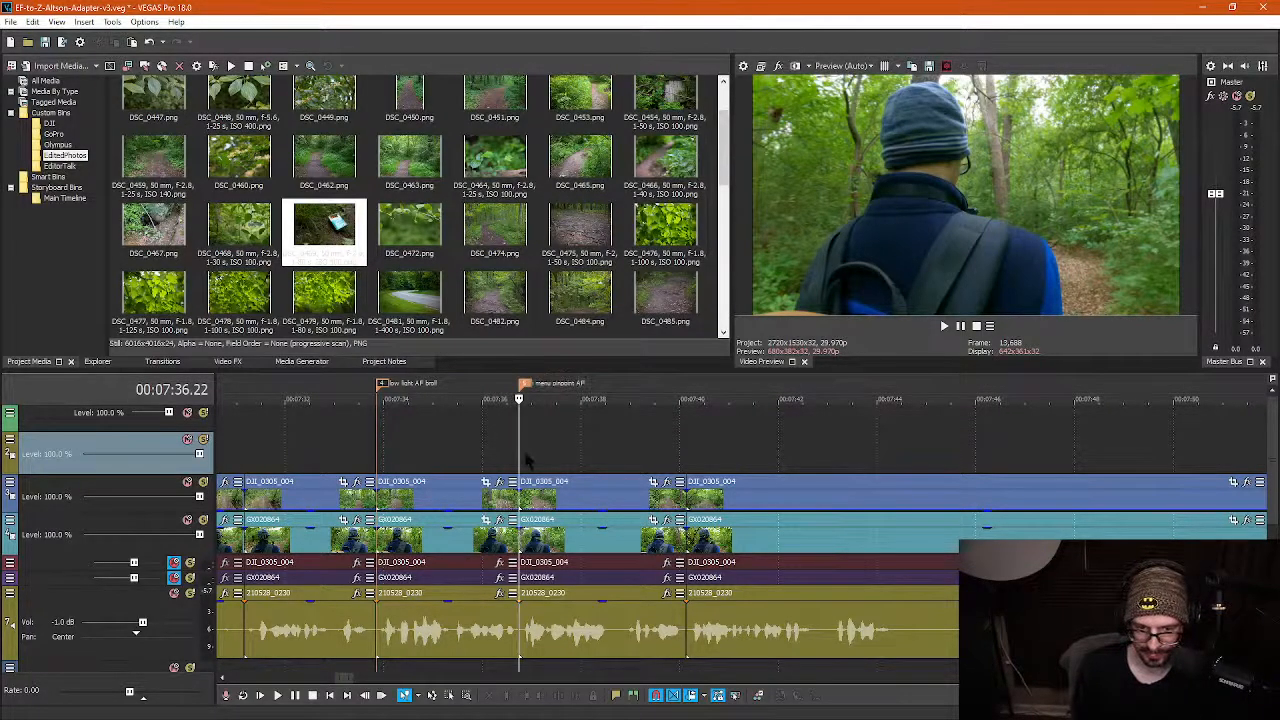
Play the footage after the menu pinpoint AF clip, up to about 00:07:47, to judge which speech is needed
left_click(720, 466)
key("space")
key("Return")
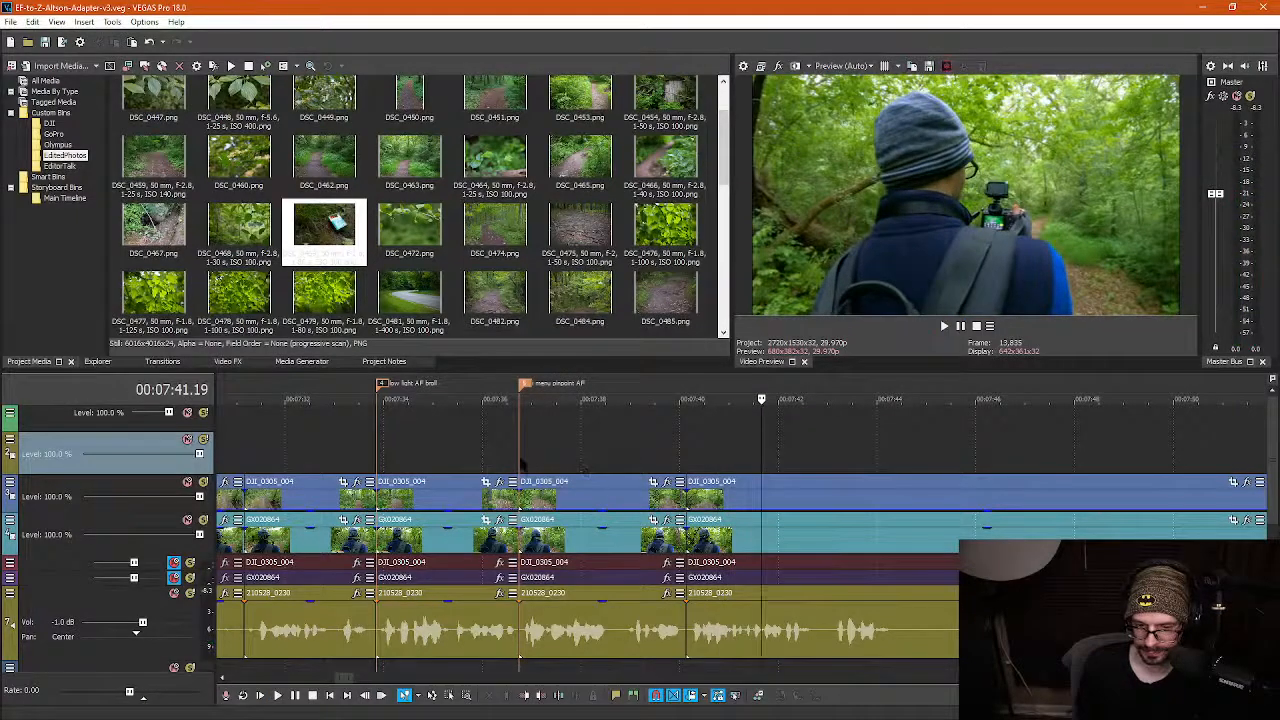
left_click(521, 465)
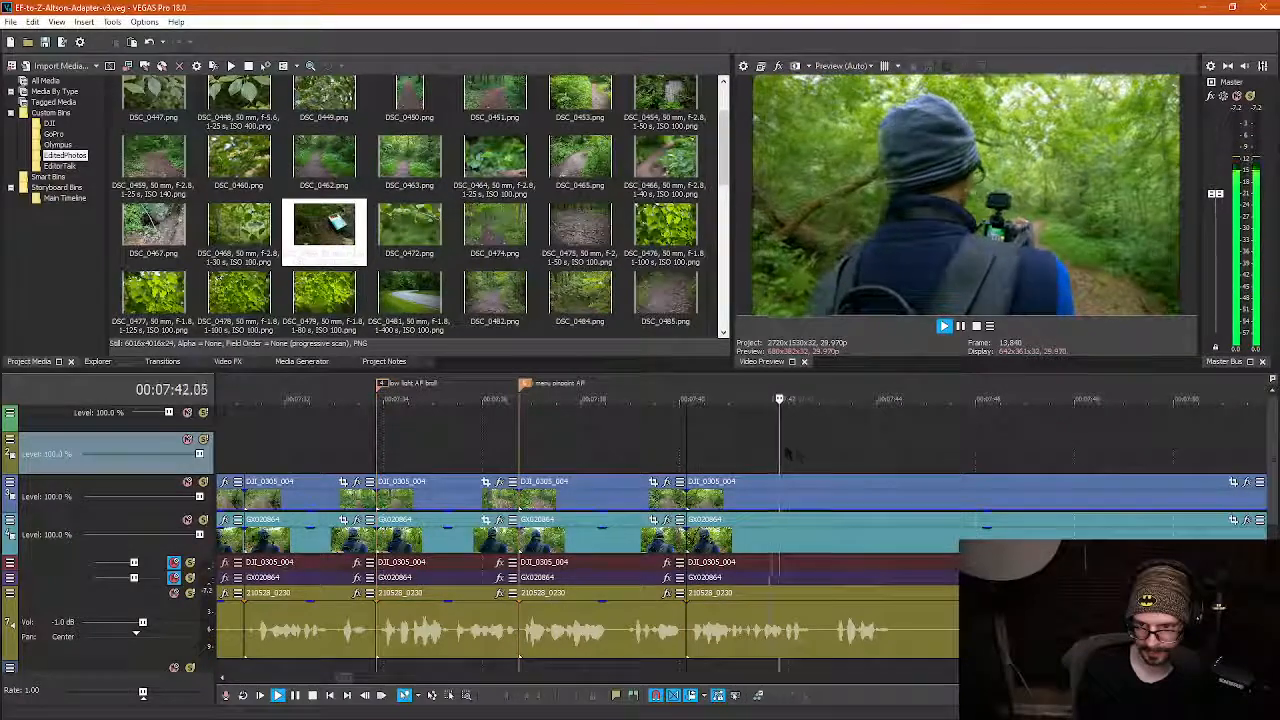
scroll(868, 452, "down", 2)
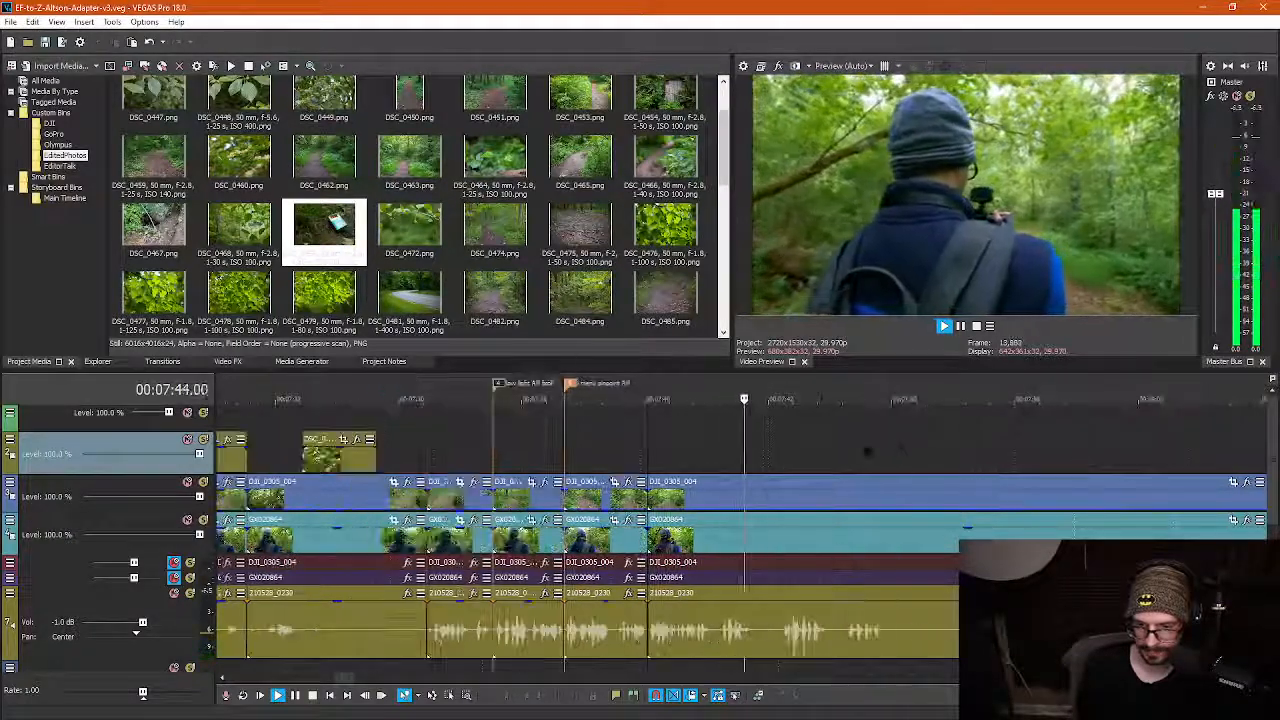
left_click(784, 550)
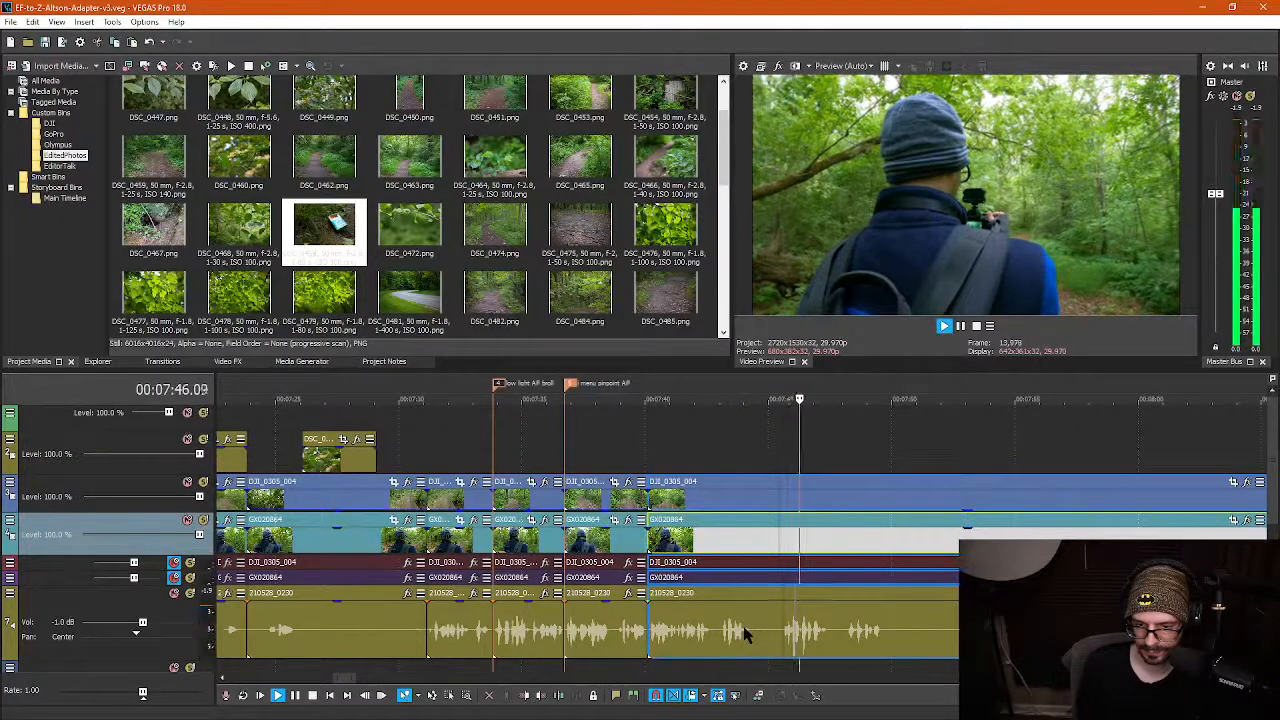
key("Return")
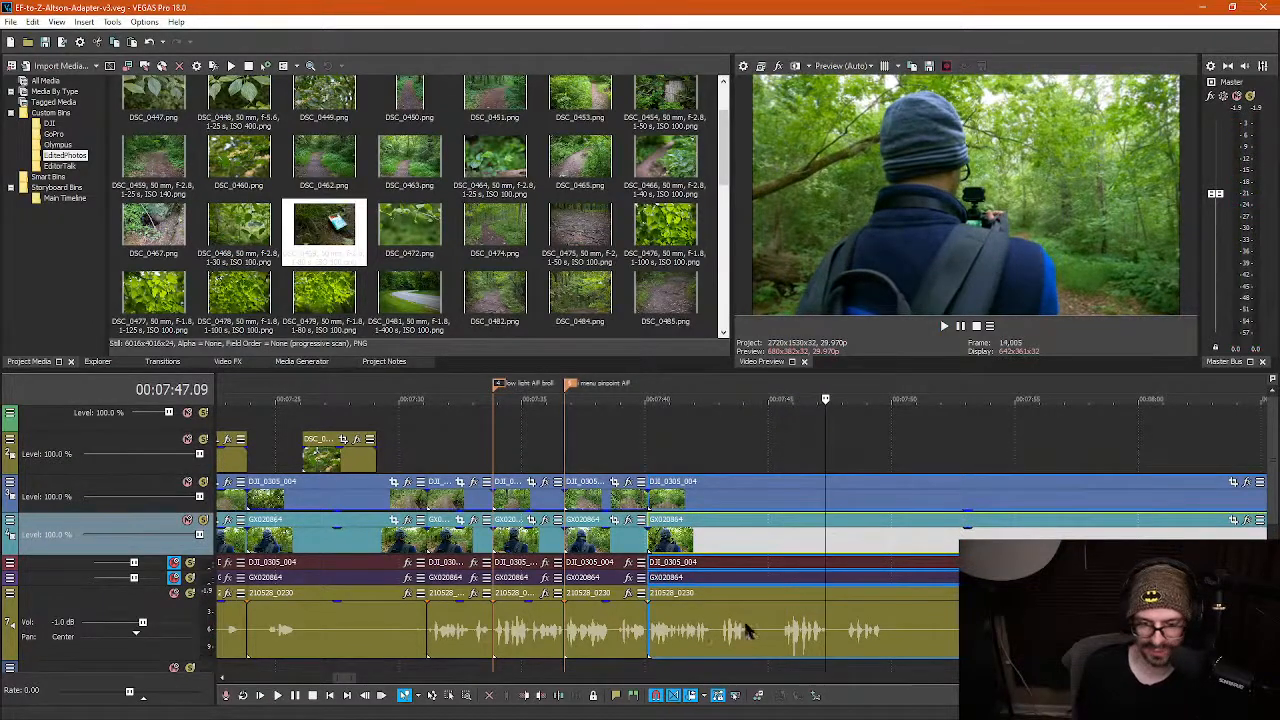
left_click(600, 628)
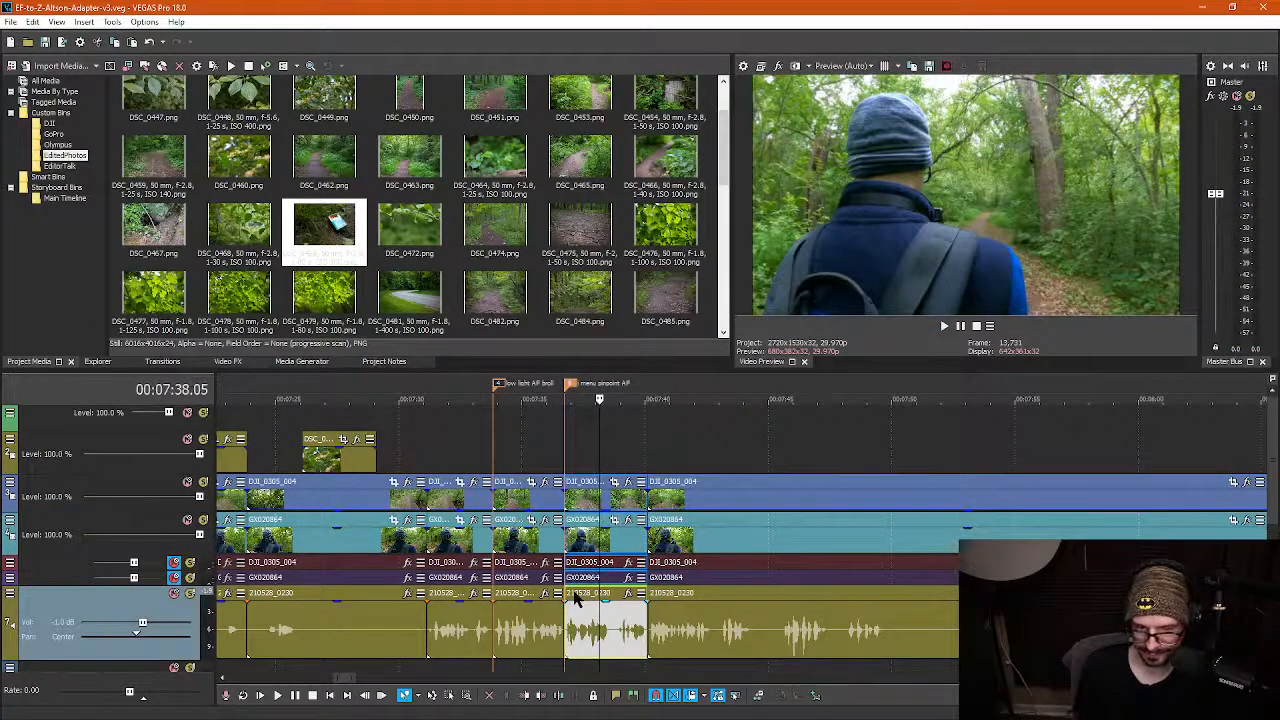
key("Delete")
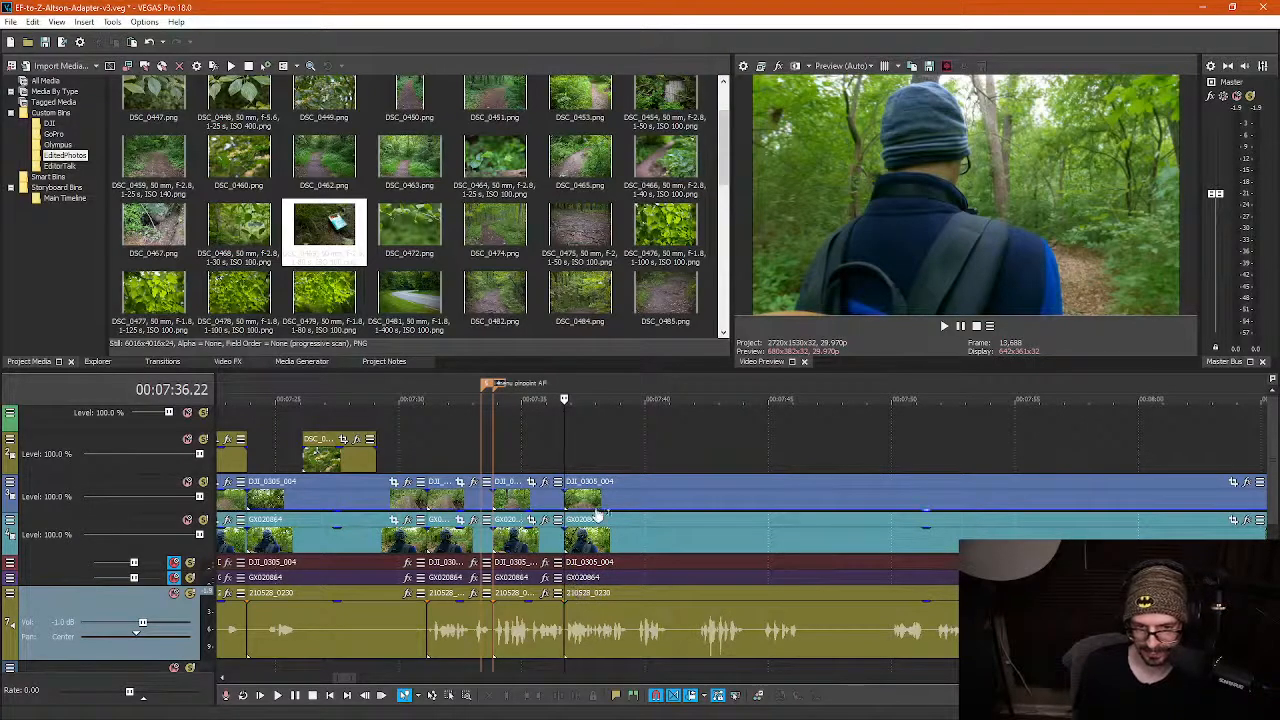
key("ctrl+z")
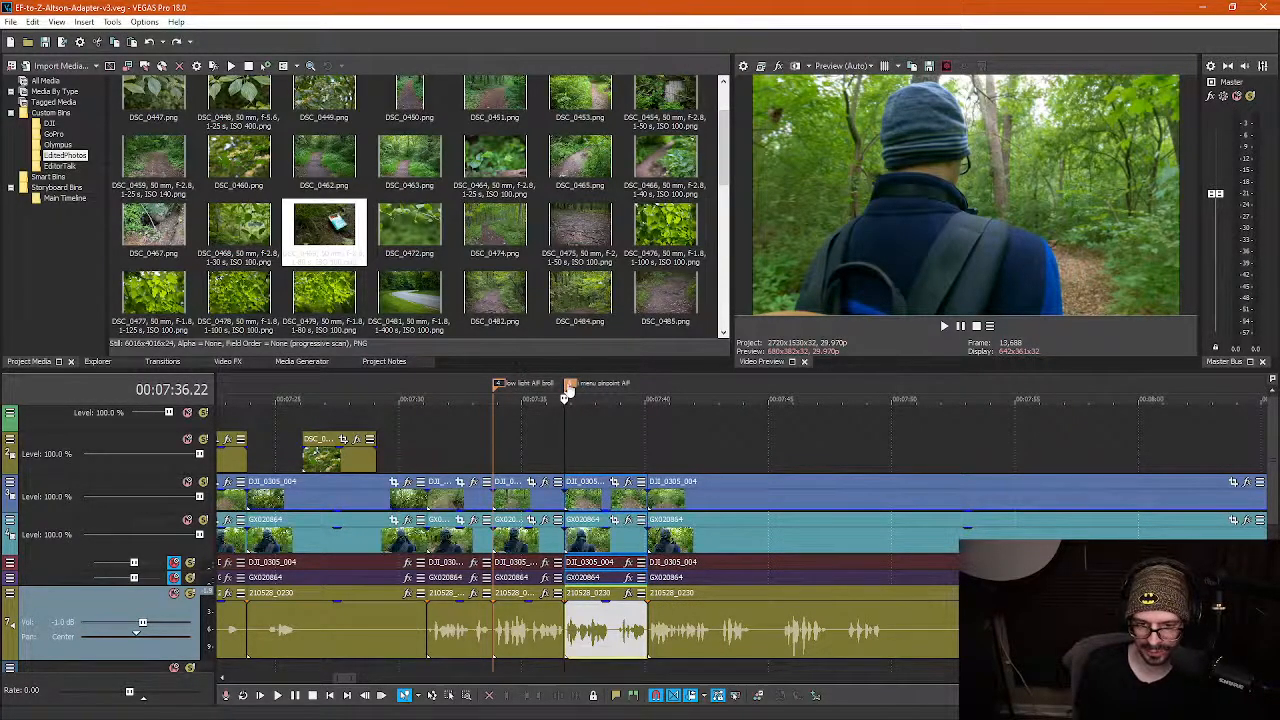
Delete the short grouped segment starting at the menu pinpoint AF marker from all tracks, leaving the gap open
left_click(591, 507)
left_click(597, 496)
key("Delete")
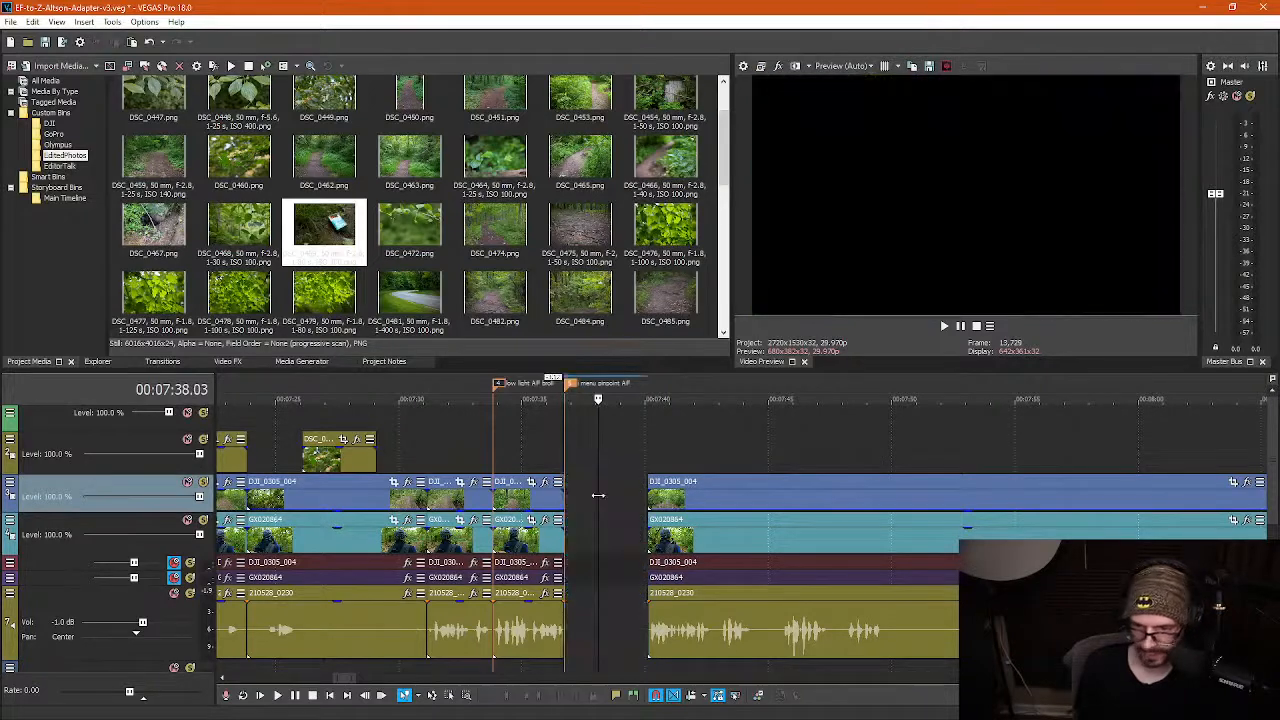
Move the menu pinpoint AF marker to the start of the following clip and close the gap on all tracks
left_click_drag(571, 395, 657, 397)
left_click(618, 442)
left_click_drag(572, 388, 653, 386)
left_click(613, 463)
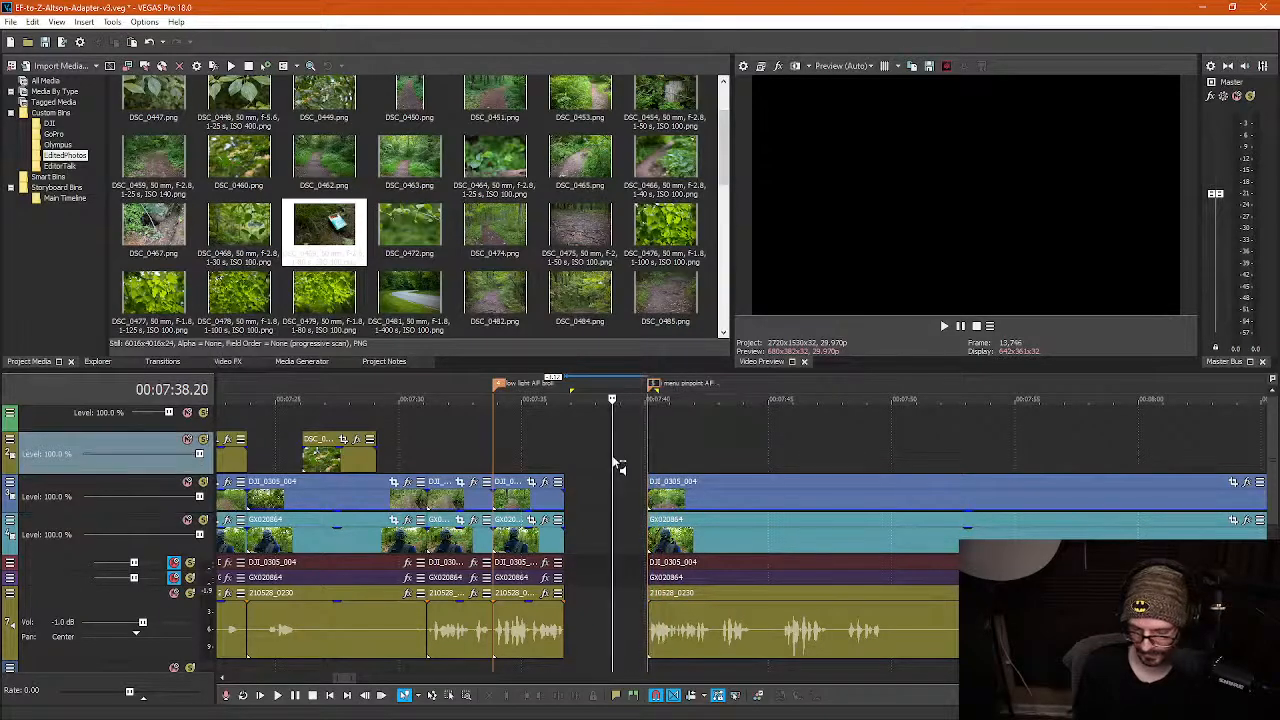
left_click_drag(670, 512, 590, 480)
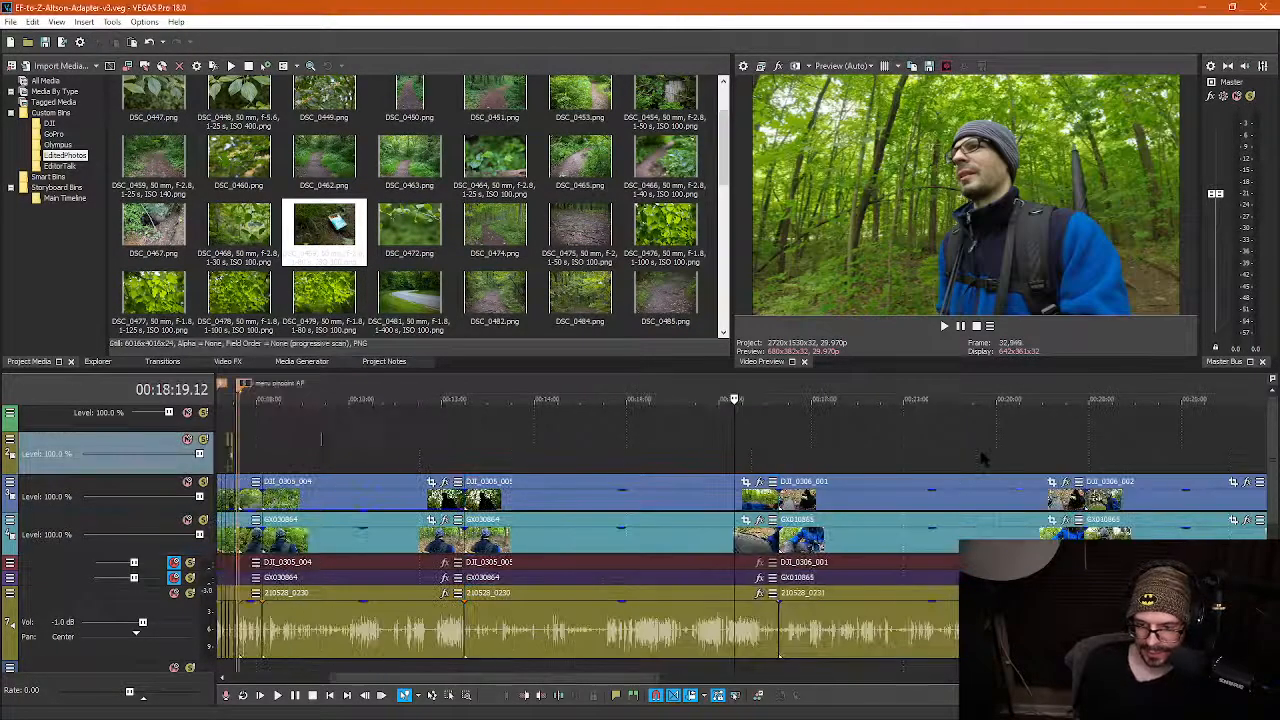
Skim the remaining uncut footage between about 00:12:00 and 00:18:20 to check what the upcoming clips contain
scroll(981, 458, "down", 5)
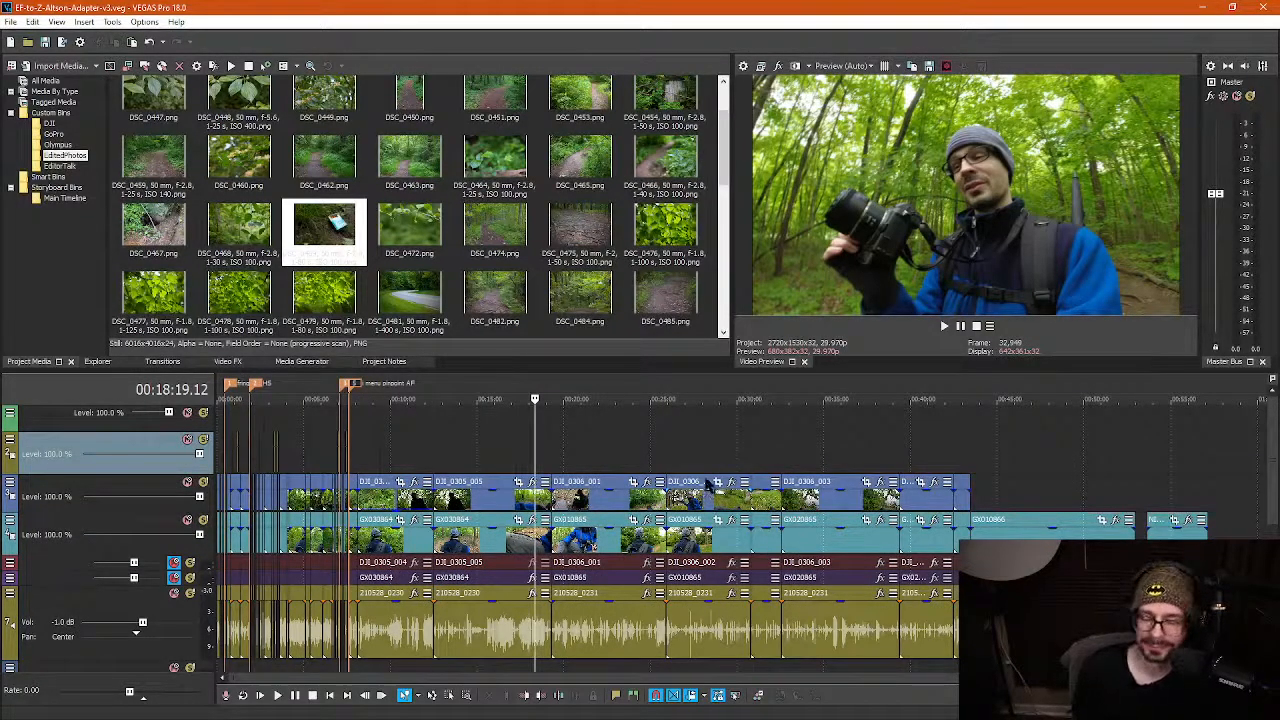
left_click(500, 458)
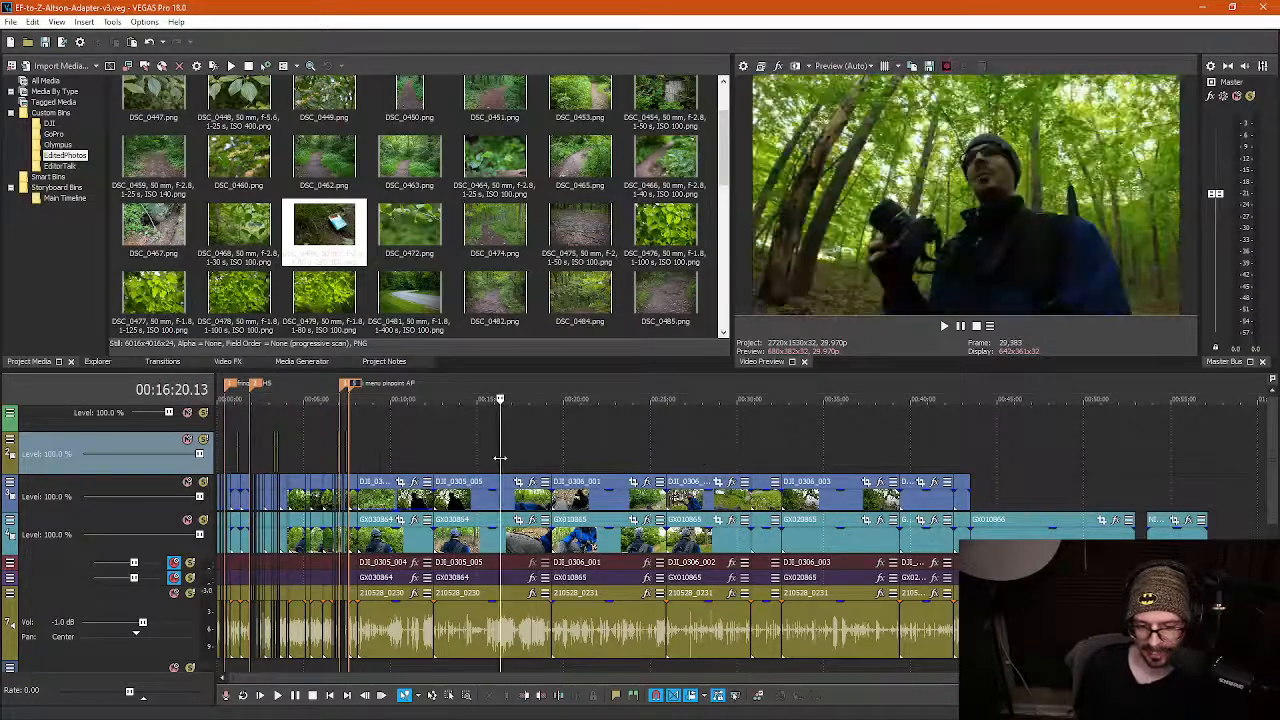
left_click(518, 461)
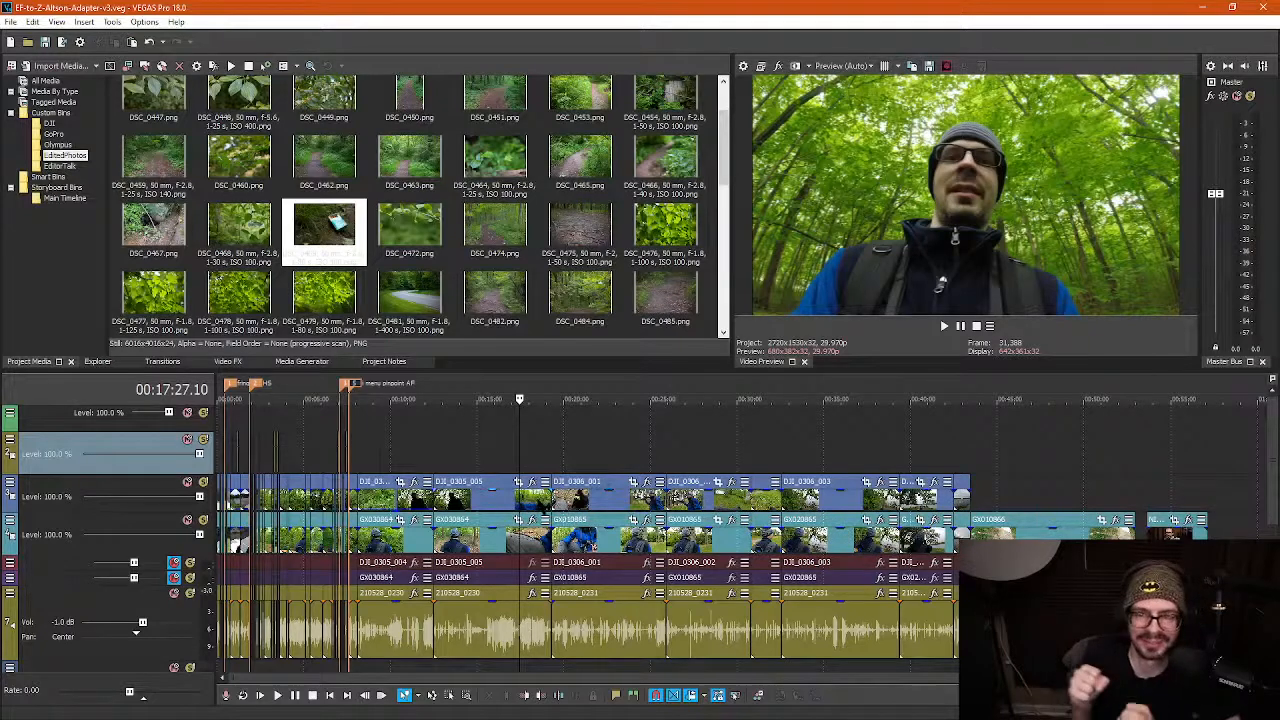
left_click(530, 468)
scroll(537, 477, "up", 3)
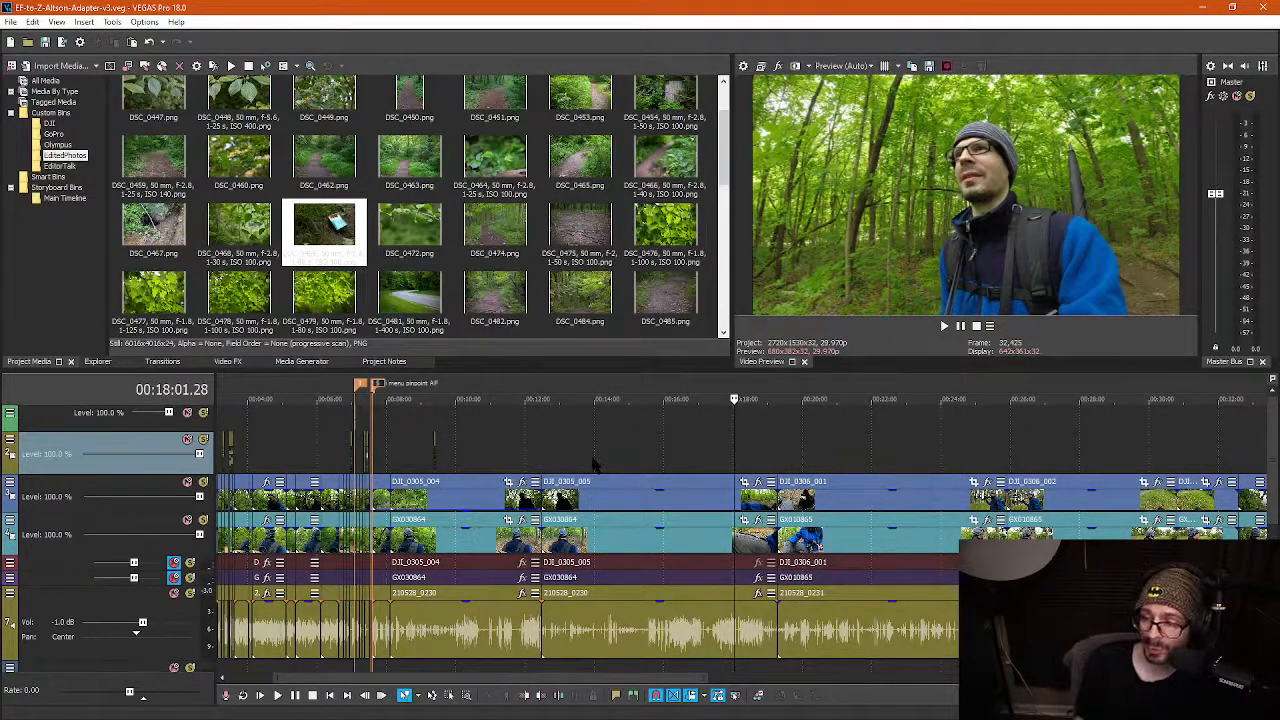
left_click(660, 458)
left_click(645, 462)
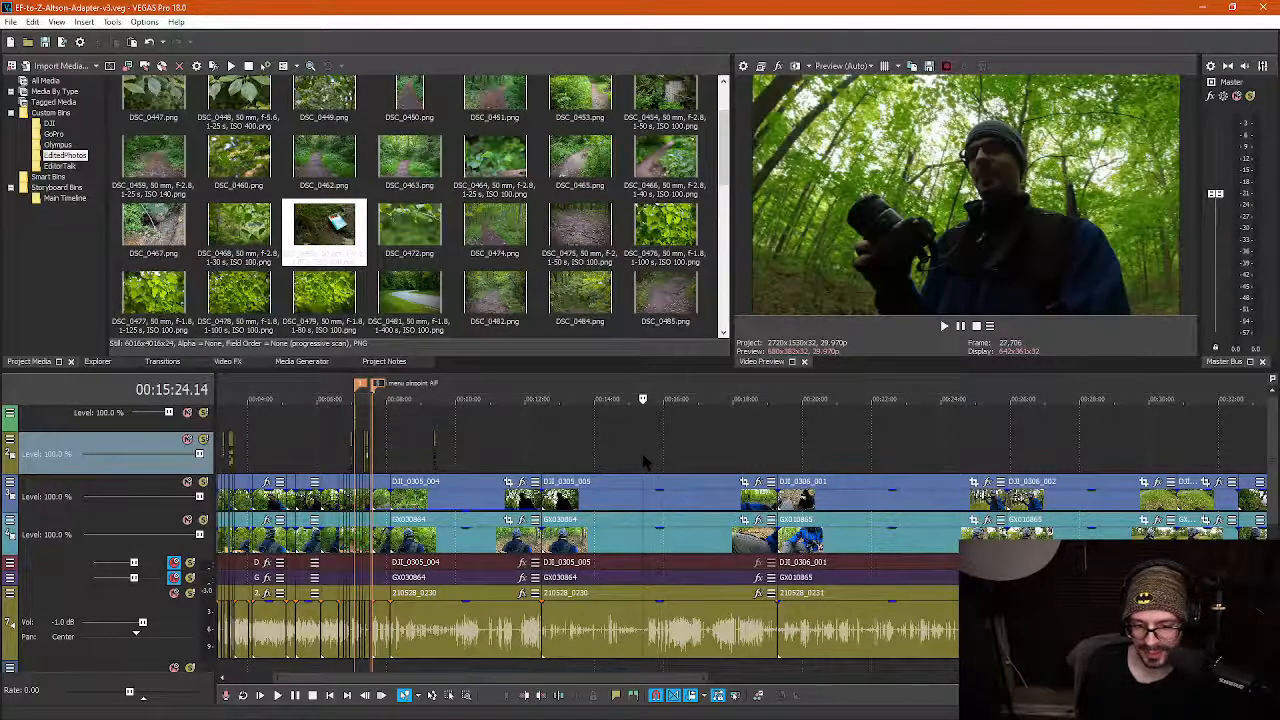
left_click(514, 459)
left_click(528, 457)
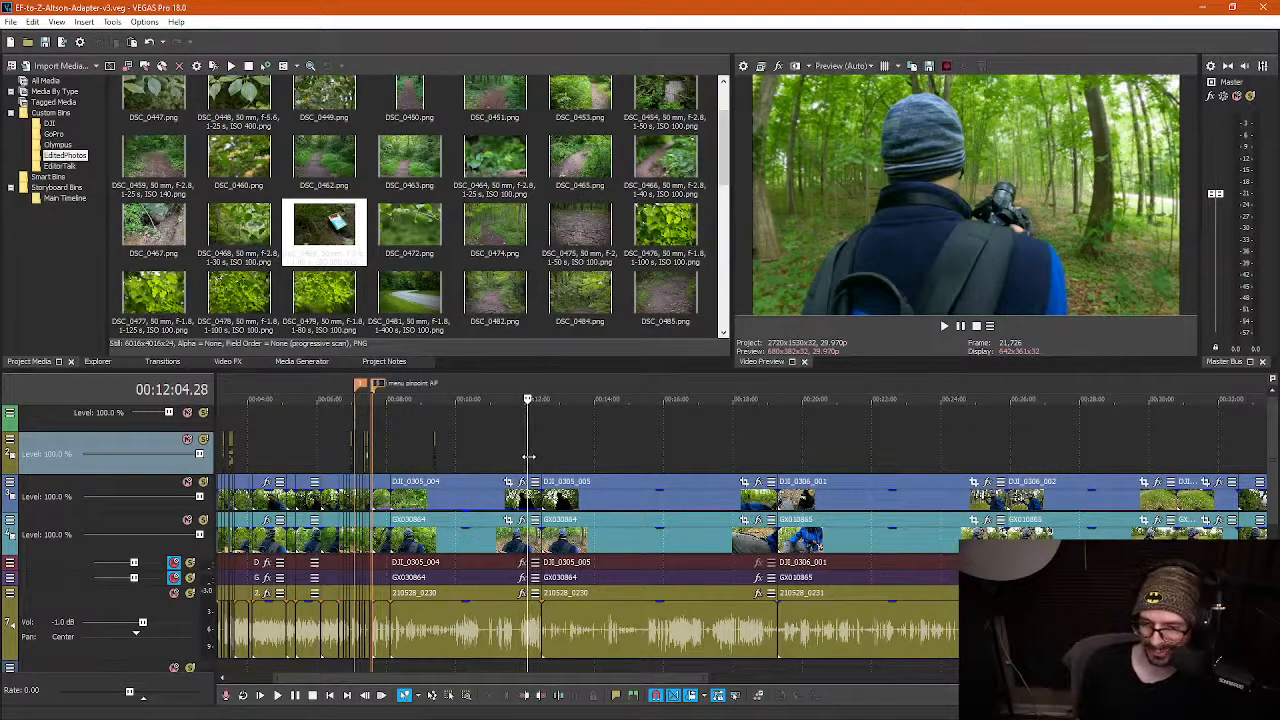
left_click(667, 470)
scroll(697, 467, "down", 3)
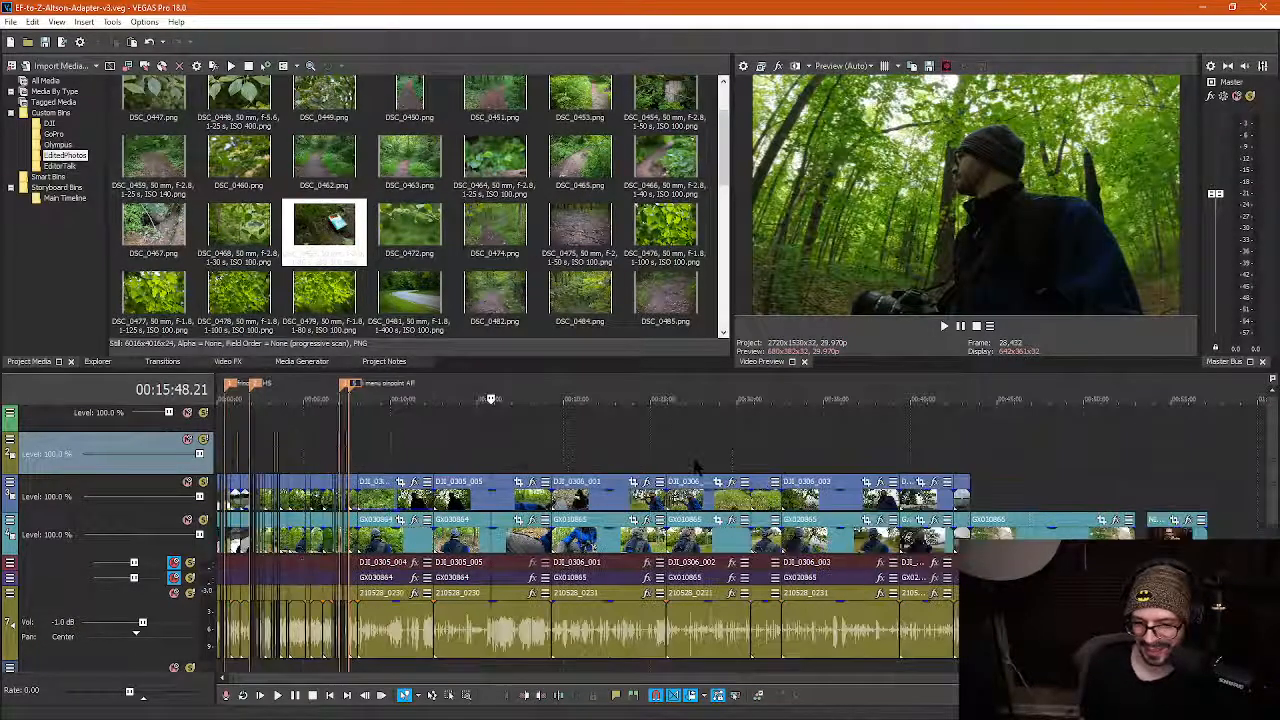
scroll(665, 480, "up", 5)
left_click(760, 462)
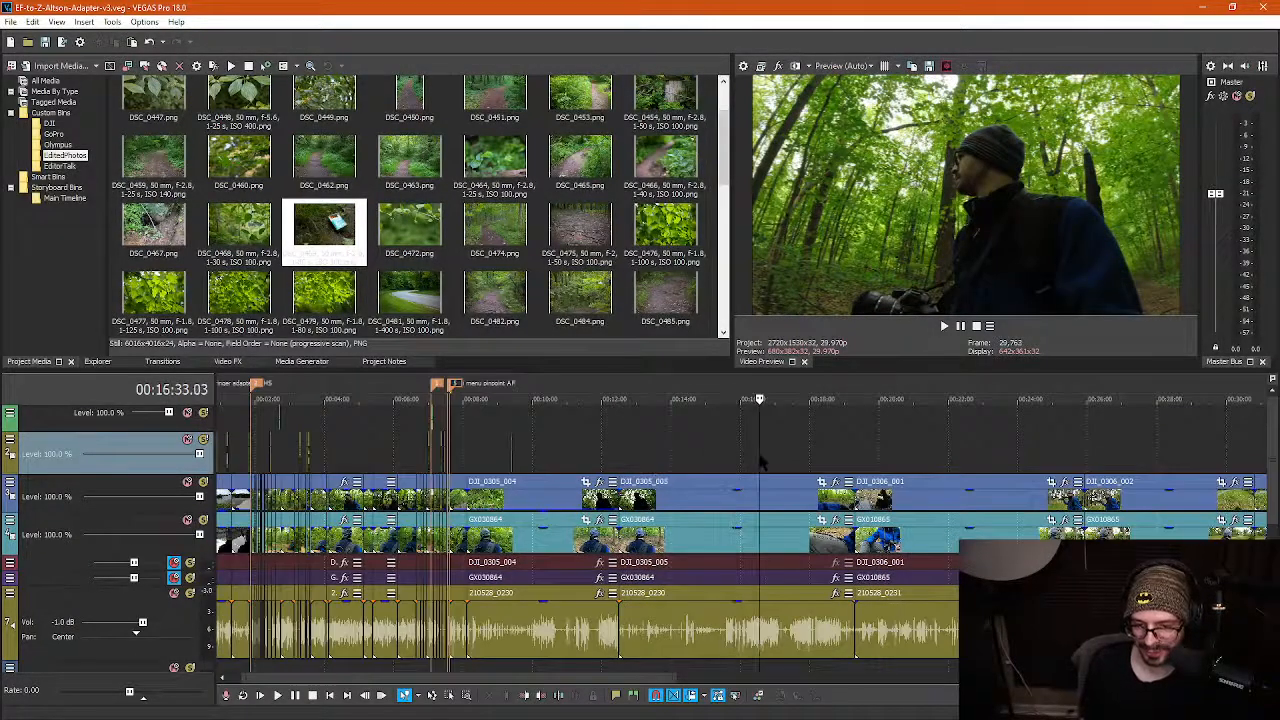